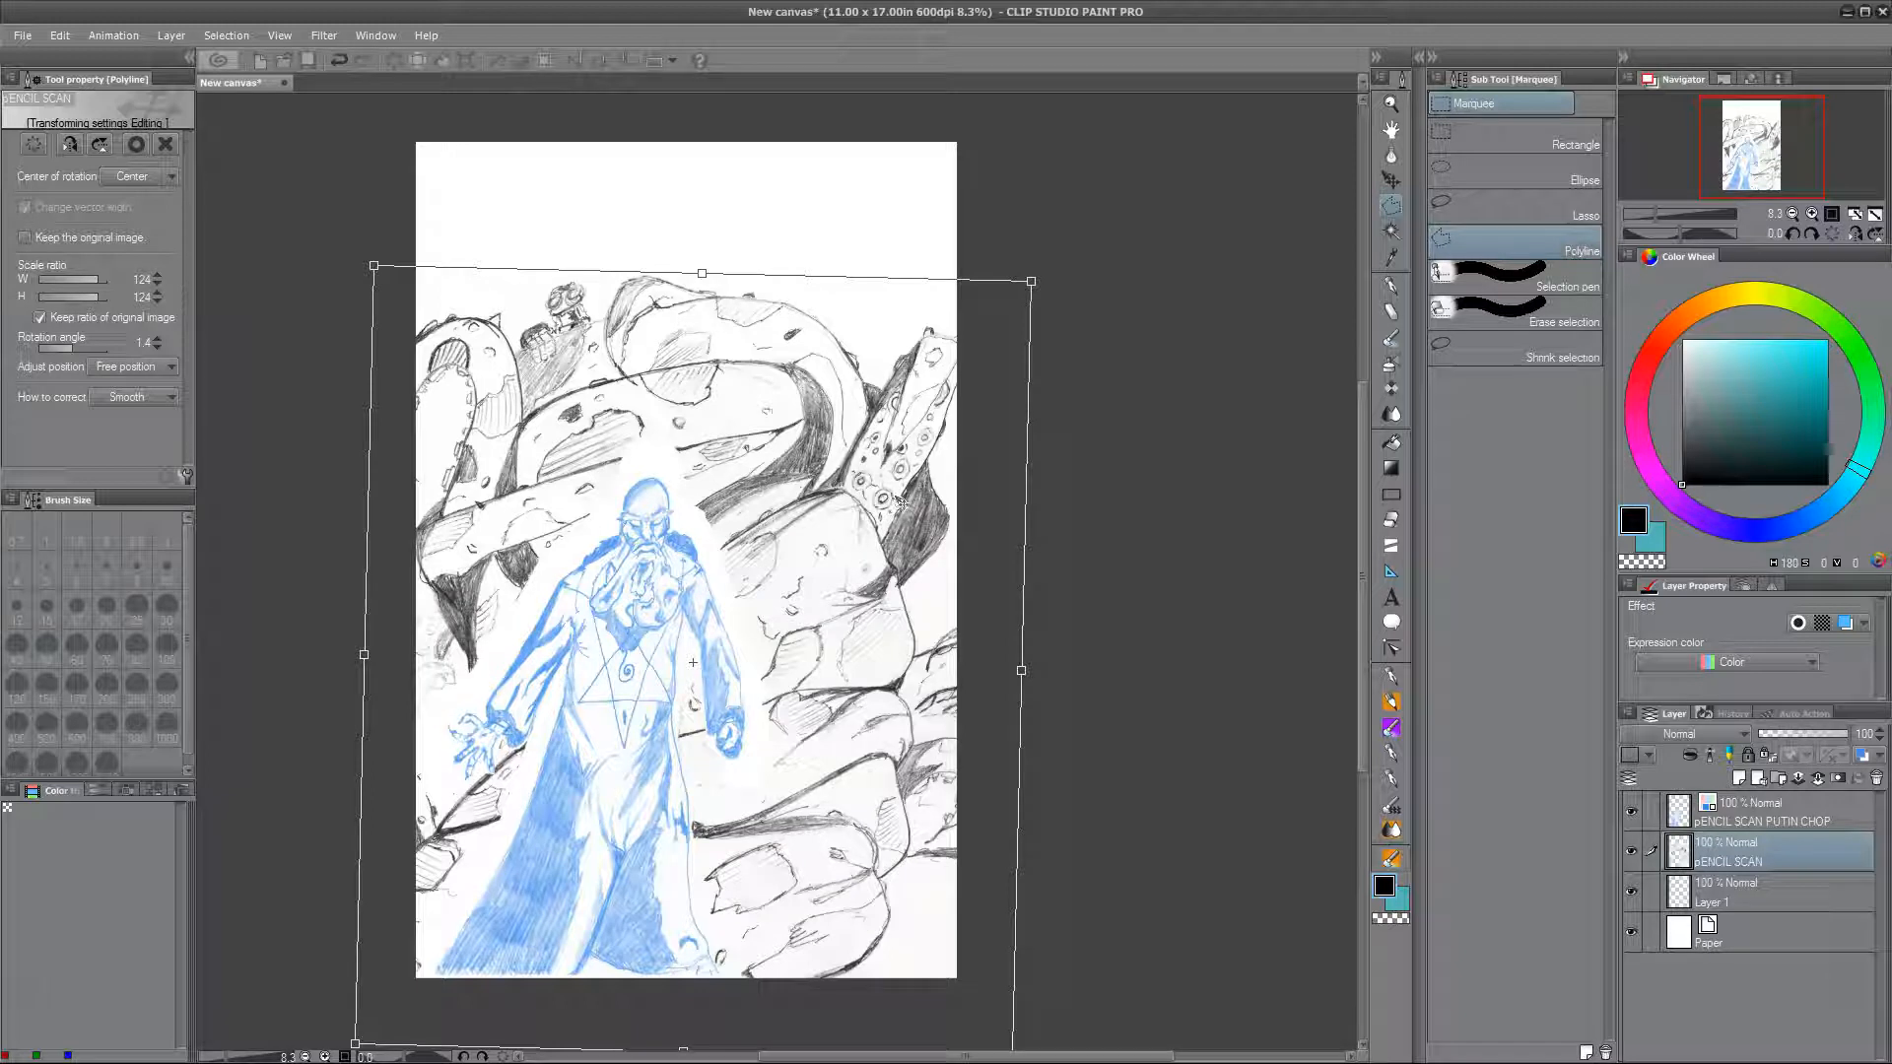
Step: Apply the pending layer transform and sketch a large dome outline with a dark patch behind the upper-right tentacle using the Classic Pencil
key("p")
left_click(1562, 628)
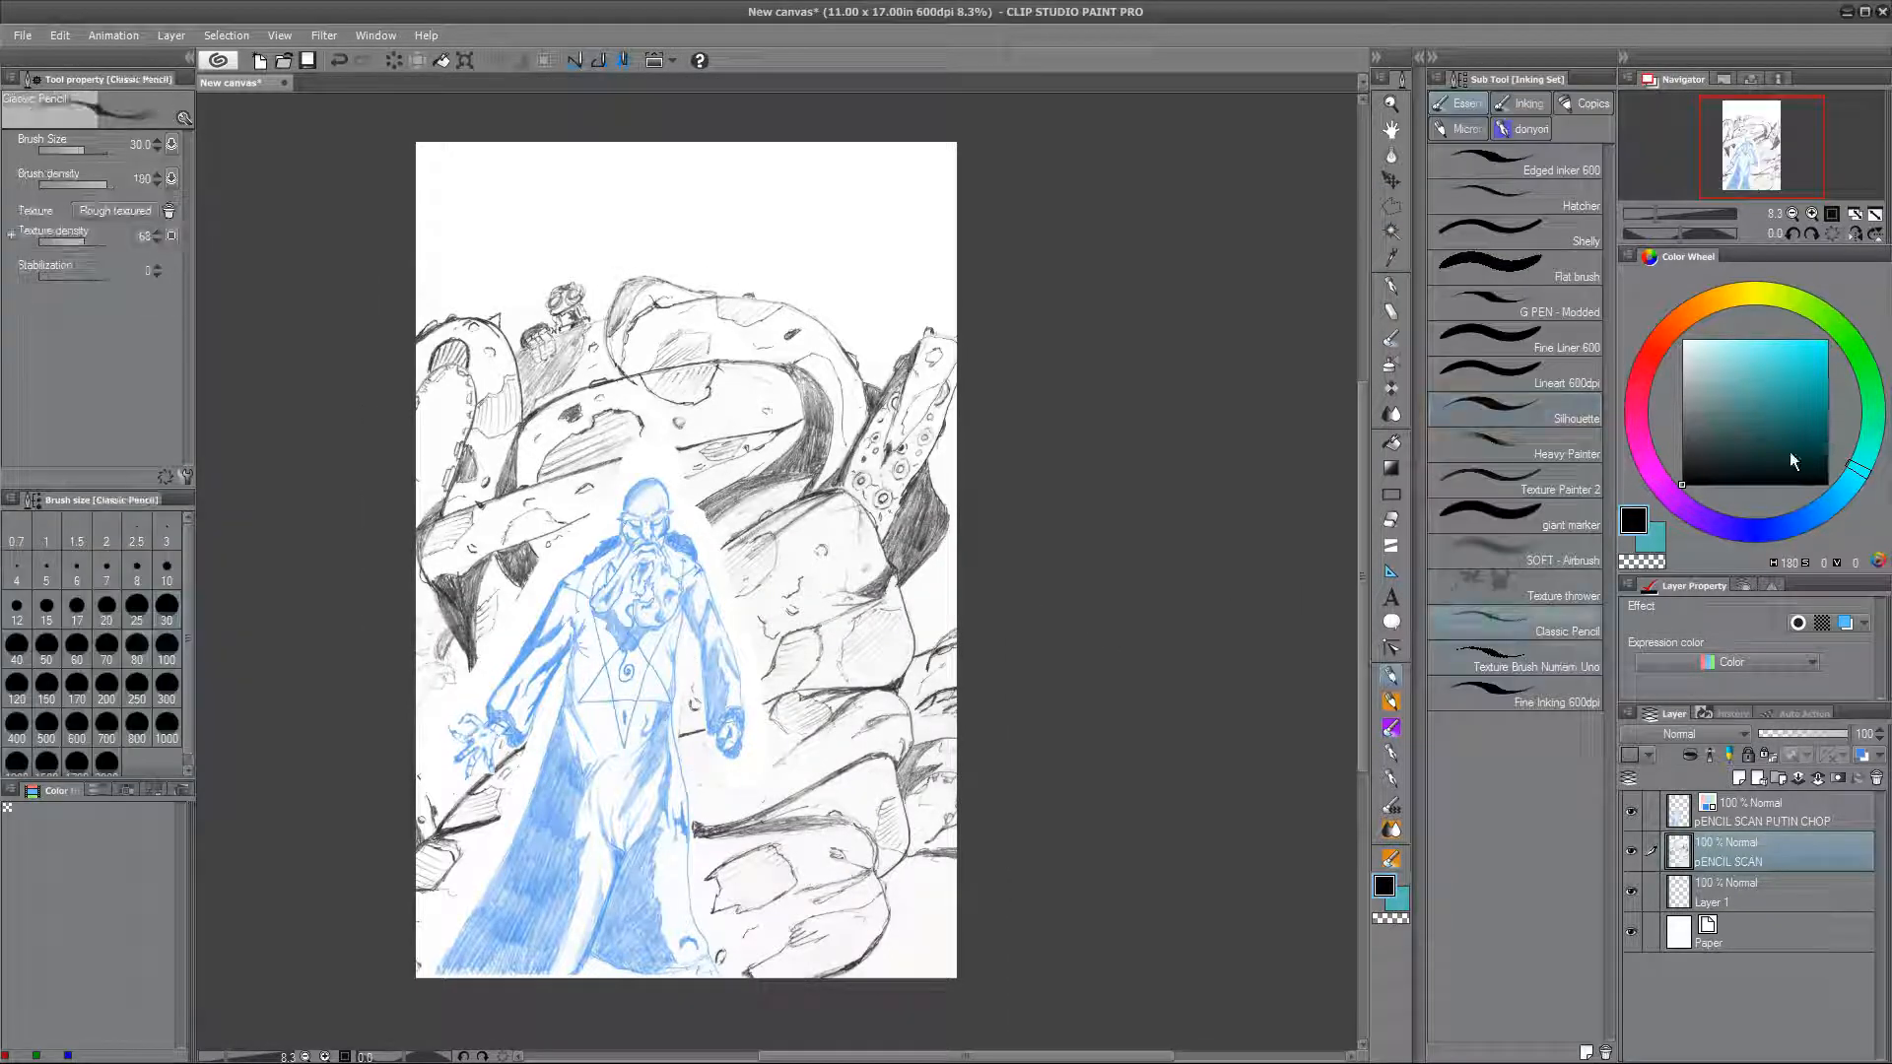
scroll(773, 216, "up", 5)
left_click_drag(694, 512, 1027, 692)
mouse_move(894, 566)
left_mouse_down()
mouse_move(916, 553)
mouse_move(951, 596)
left_mouse_up()
left_click_drag(698, 446, 1079, 578)
left_click_drag(931, 559, 1164, 393)
key("ctrl+z")
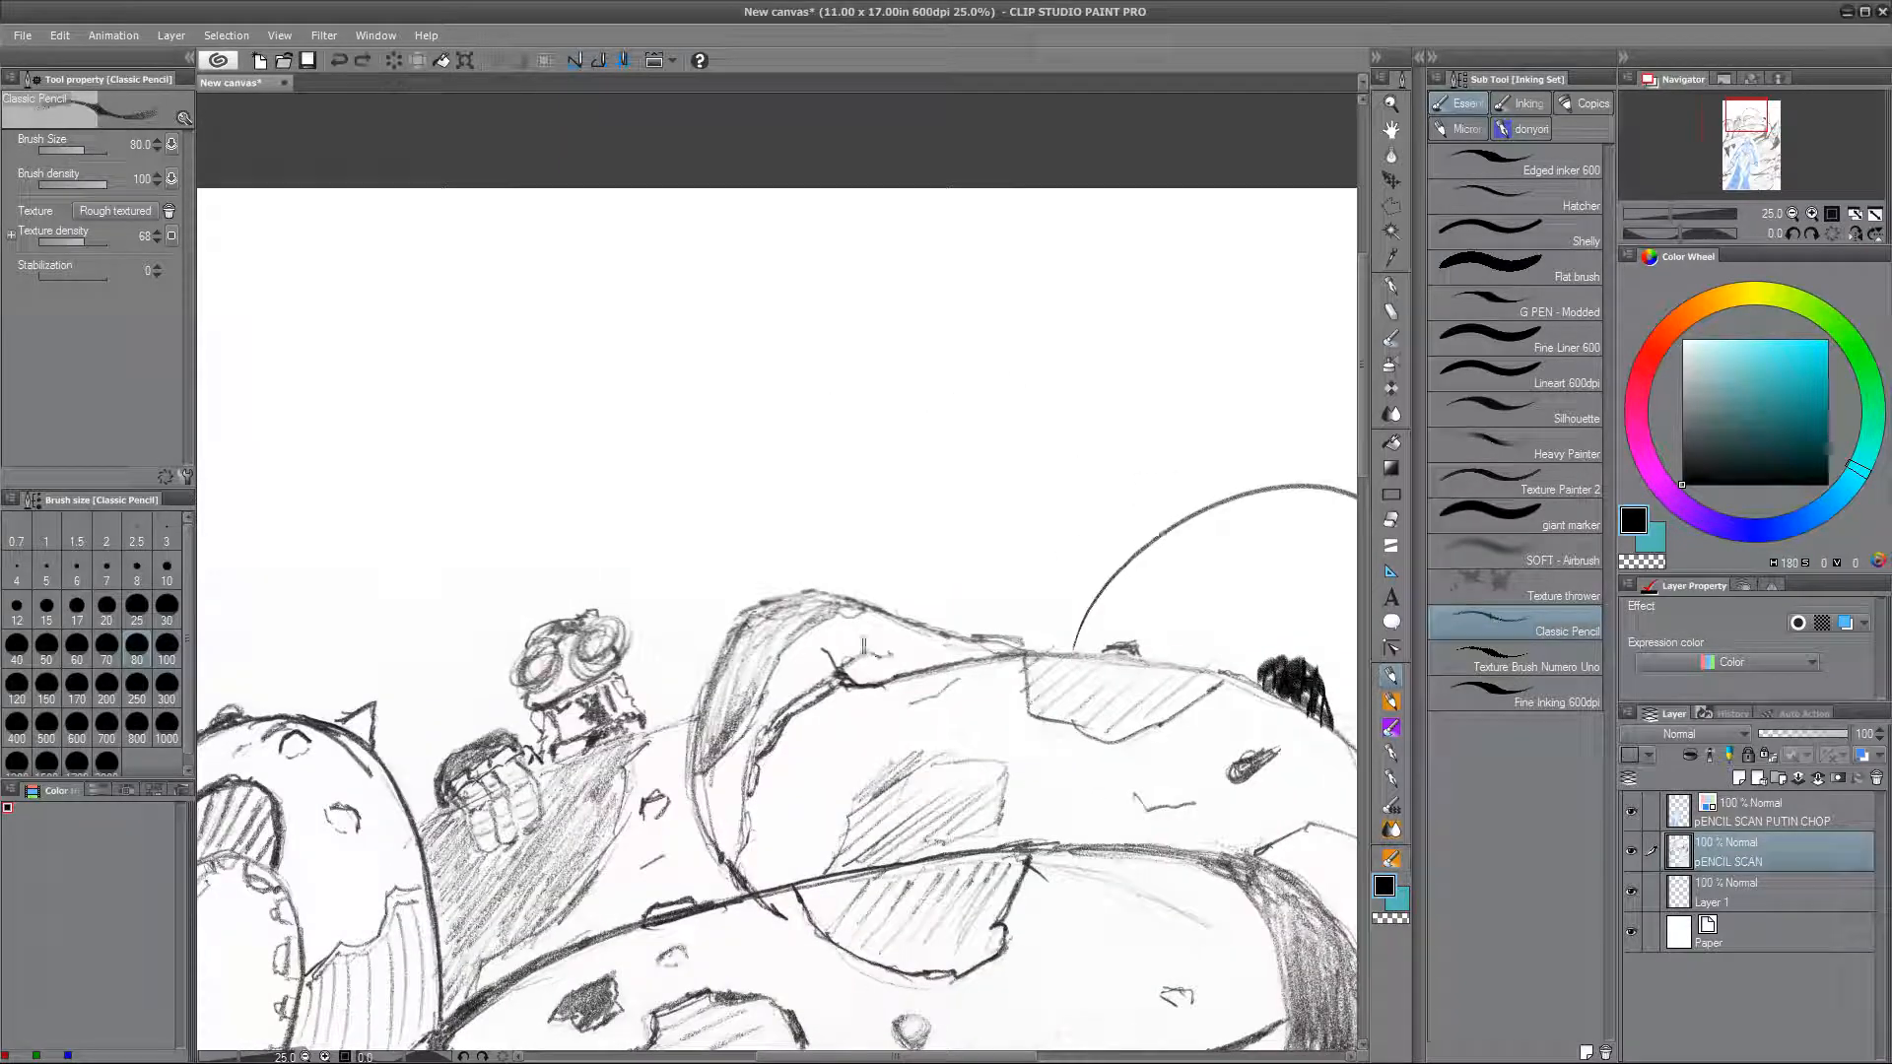
Step: Set the pencil size to 30, draw a second, smaller dome beside the first and darken the first dome's base
scroll(867, 640, "down", 2)
left_click(165, 611)
left_click_drag(326, 855, 396, 750)
left_click_drag(1148, 849, 885, 770)
mouse_move(962, 430)
left_mouse_down()
mouse_move(1064, 504)
mouse_move(977, 429)
left_mouse_up()
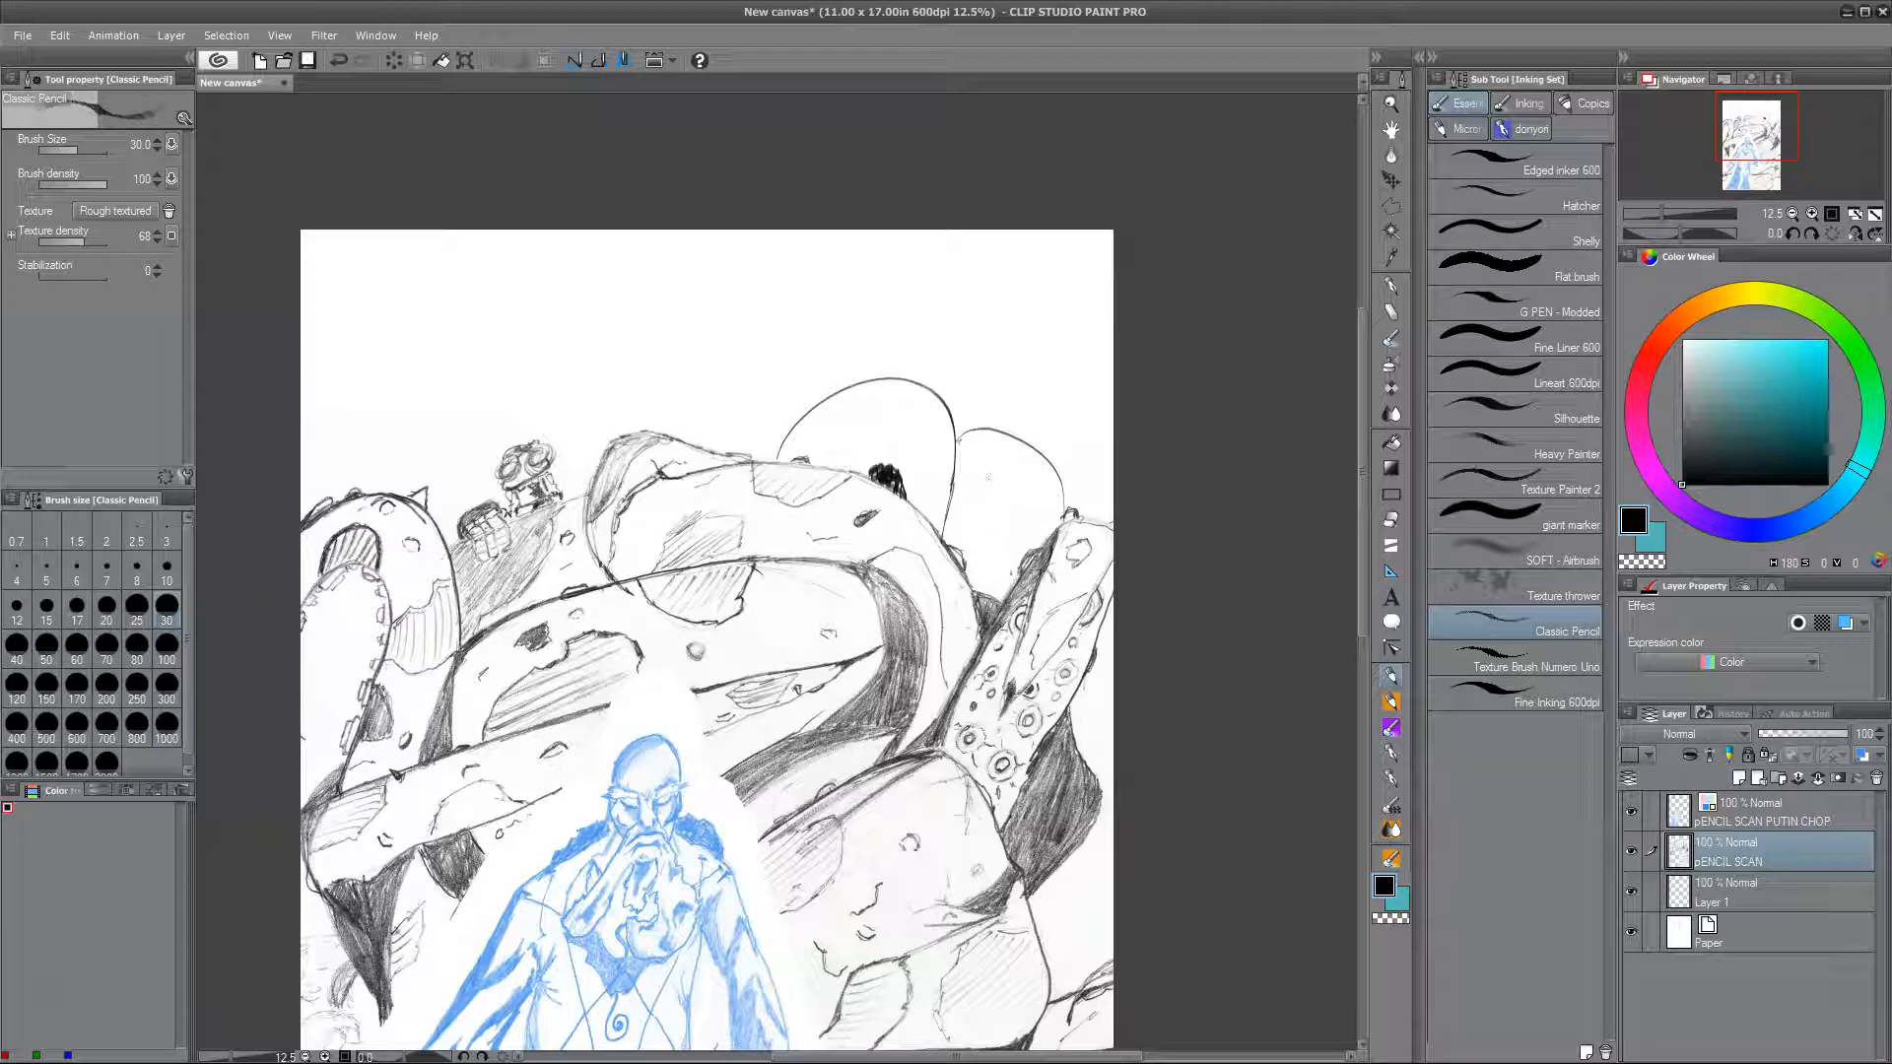
left_click_drag(809, 414, 764, 460)
left_click_drag(755, 909, 755, 702)
scroll(754, 702, "down", 2)
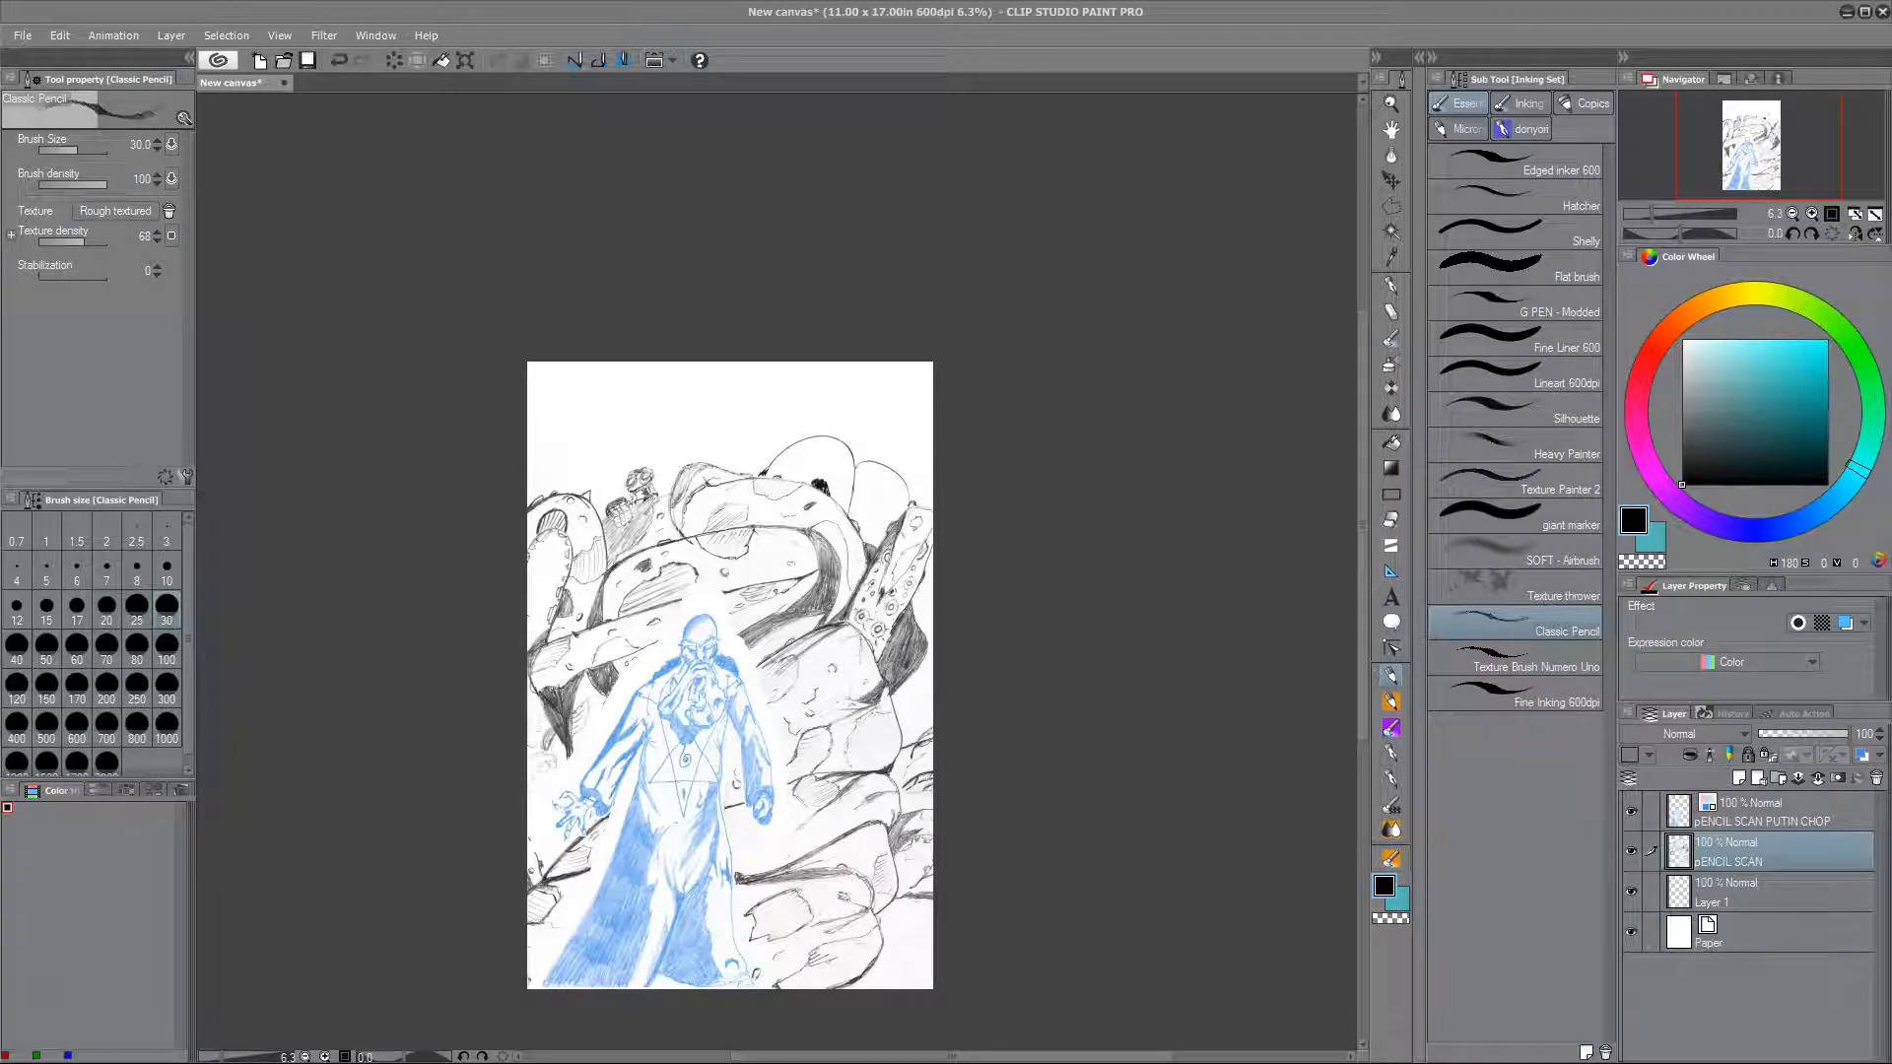
Step: Erase the small goggled figure and its fist above the left tentacles
scroll(643, 445, "up", 5)
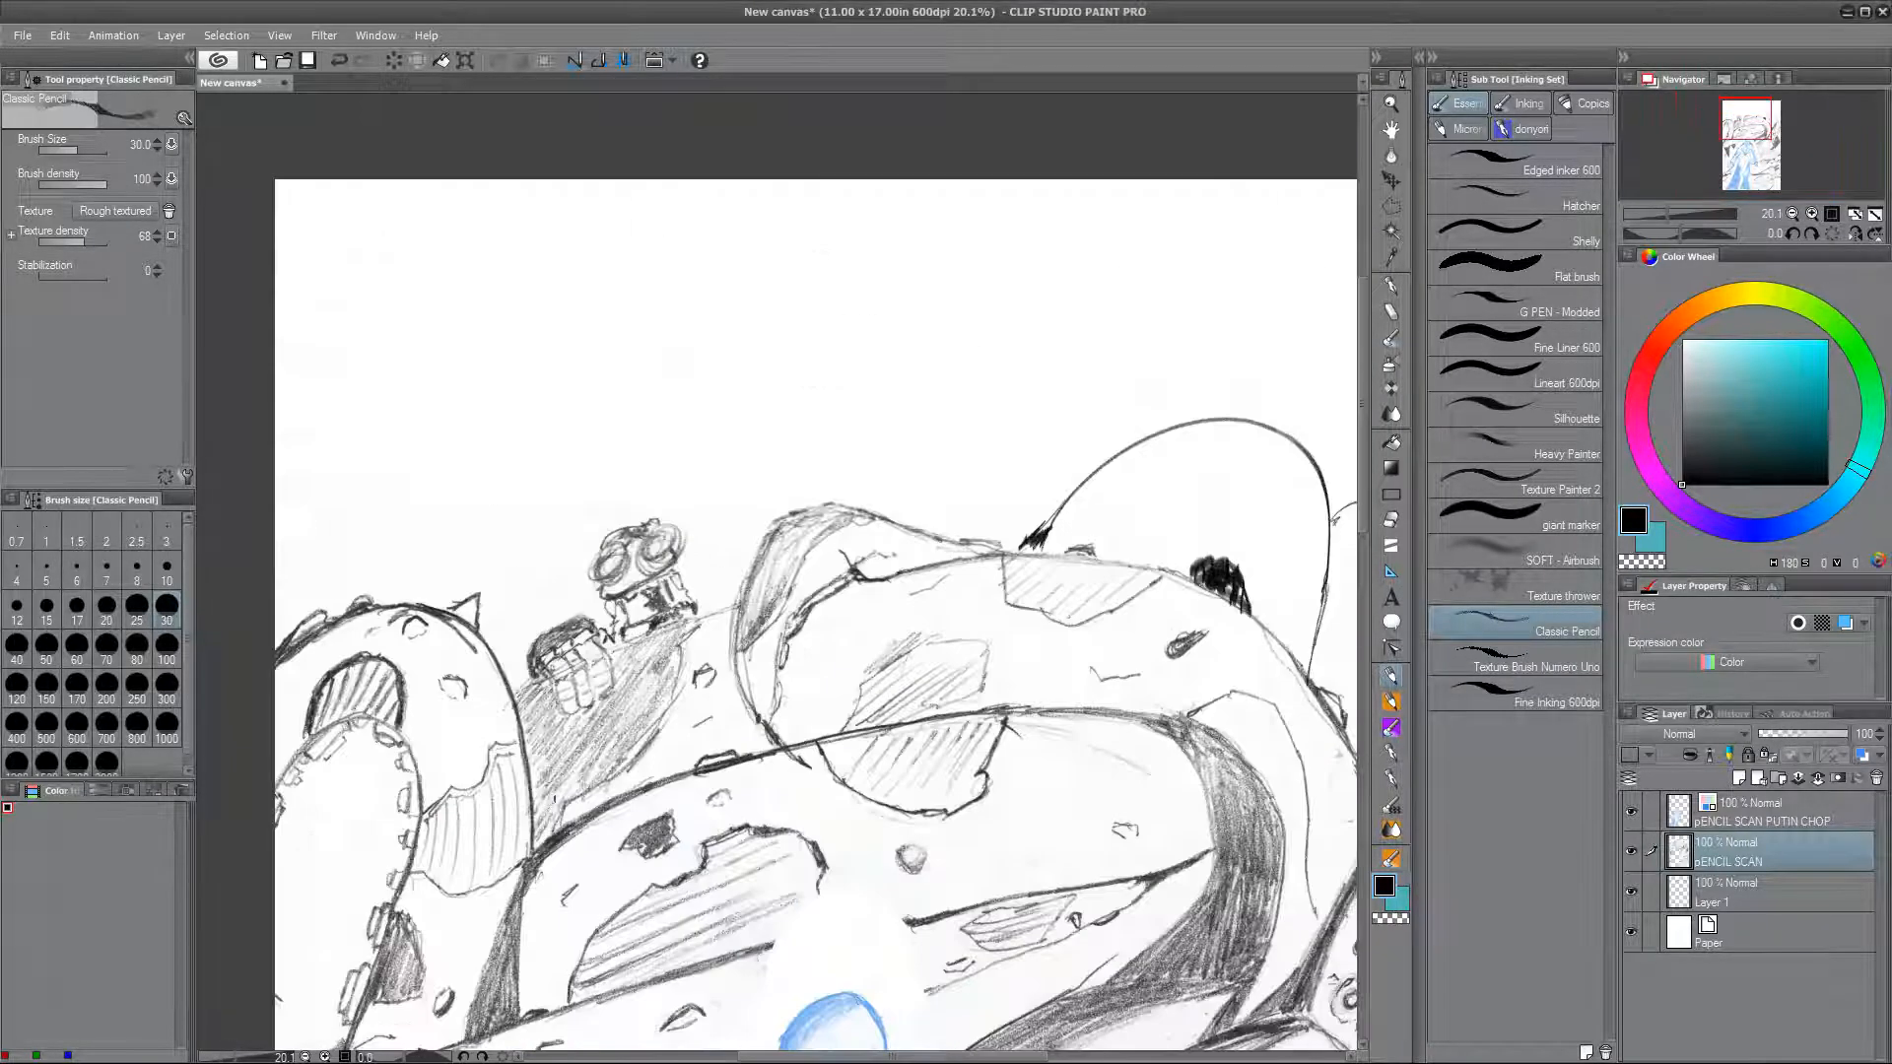
key("e")
left_click_drag(603, 607, 573, 685)
left_click(1392, 678)
Step: Add a new layer named hb above Layer 1 and make the pencil scan layer active again
left_click(1675, 886)
key("ctrl+shift+n")
double_click(1724, 880)
type("hb")
key("Return")
left_click(1740, 858)
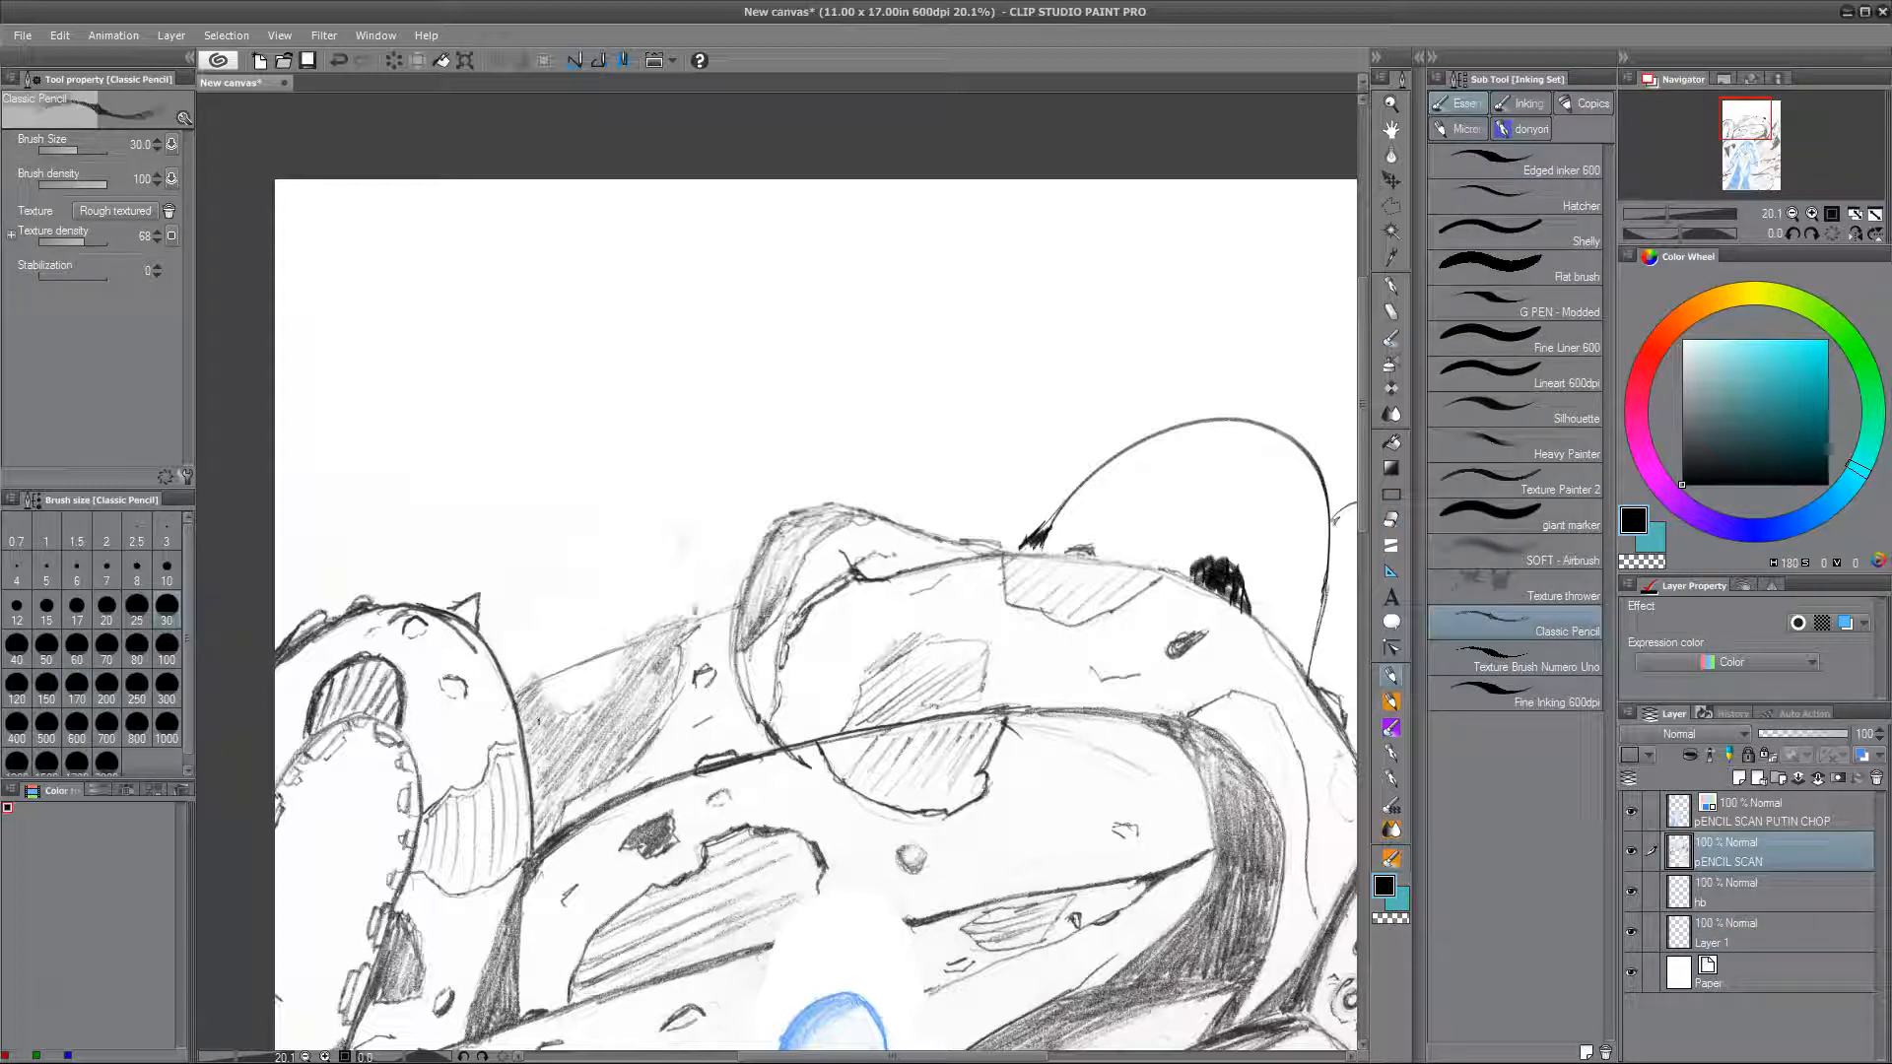
Step: Sketch a new head outline with jaw and shoulder lines where the small figure was erased
scroll(617, 524, "down", 2)
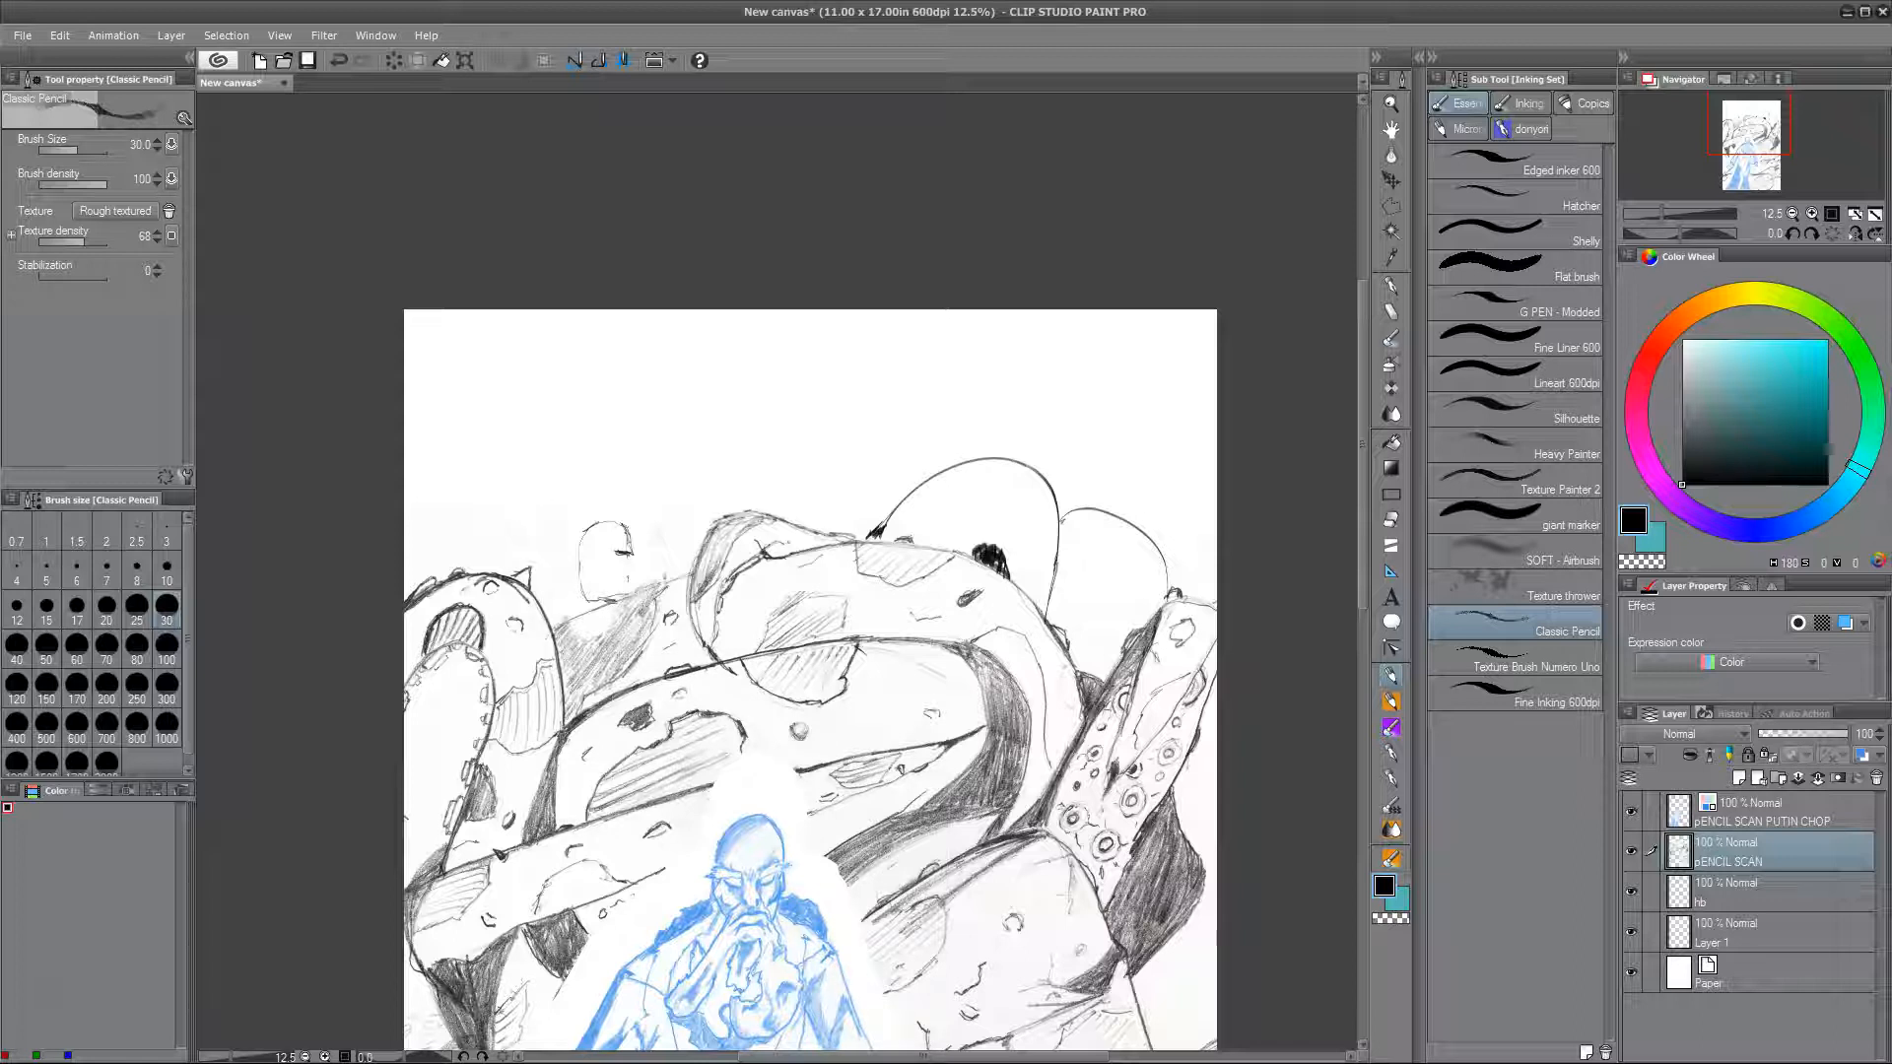
left_click_drag(578, 579, 544, 627)
scroll(537, 582, "up", 2)
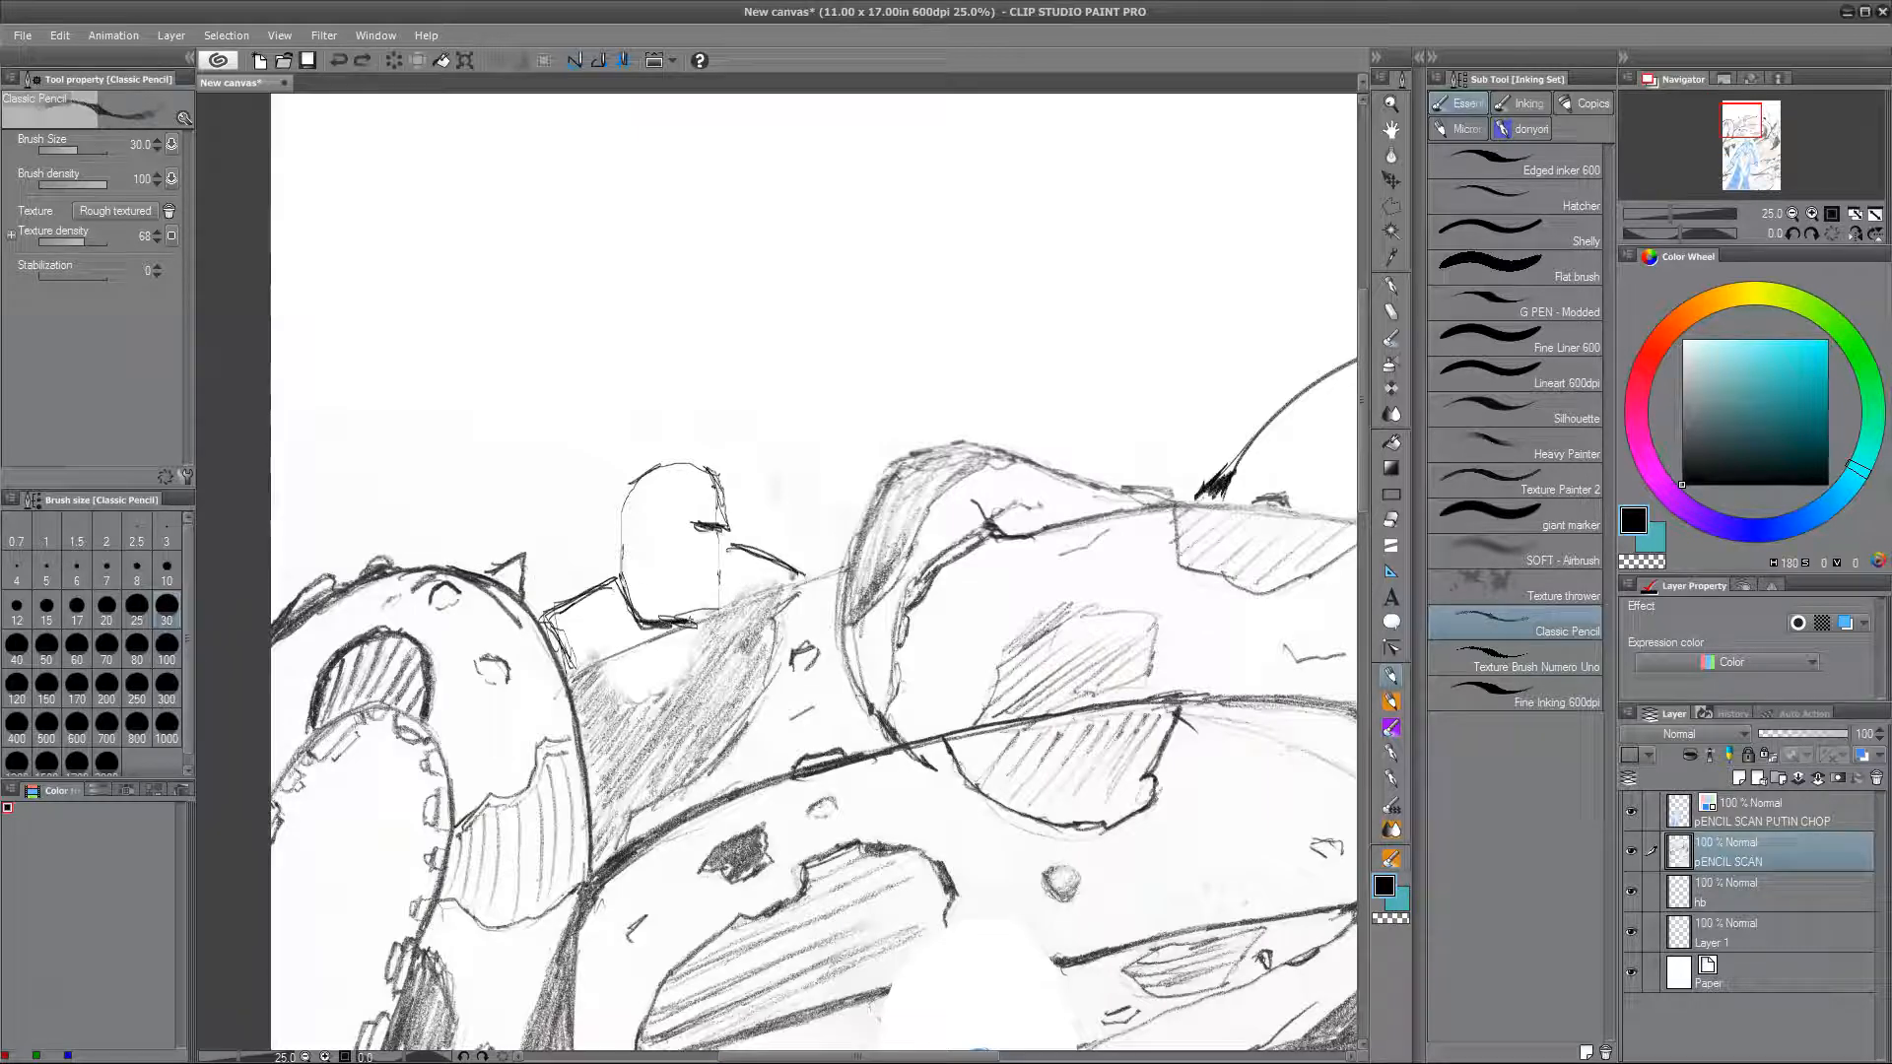
mouse_move(649, 582)
left_mouse_down()
mouse_move(716, 581)
mouse_move(653, 588)
mouse_move(710, 593)
mouse_move(666, 562)
mouse_move(685, 559)
mouse_move(704, 609)
mouse_move(685, 621)
left_mouse_up()
Step: Set the pencil size to 17 and draw the face with round forehead stumps, eyes, nose and mouth, erasing and undoing stray strokes
left_click(77, 608)
mouse_move(637, 524)
left_mouse_down()
mouse_move(723, 538)
mouse_move(704, 544)
mouse_move(700, 473)
mouse_move(681, 505)
mouse_move(640, 478)
mouse_move(662, 505)
mouse_move(638, 481)
mouse_move(638, 624)
mouse_move(617, 564)
mouse_move(613, 584)
left_mouse_up()
key("e")
key("p")
key("e")
key("p")
key("ctrl+z")
key("ctrl+z")
key("e")
key("p")
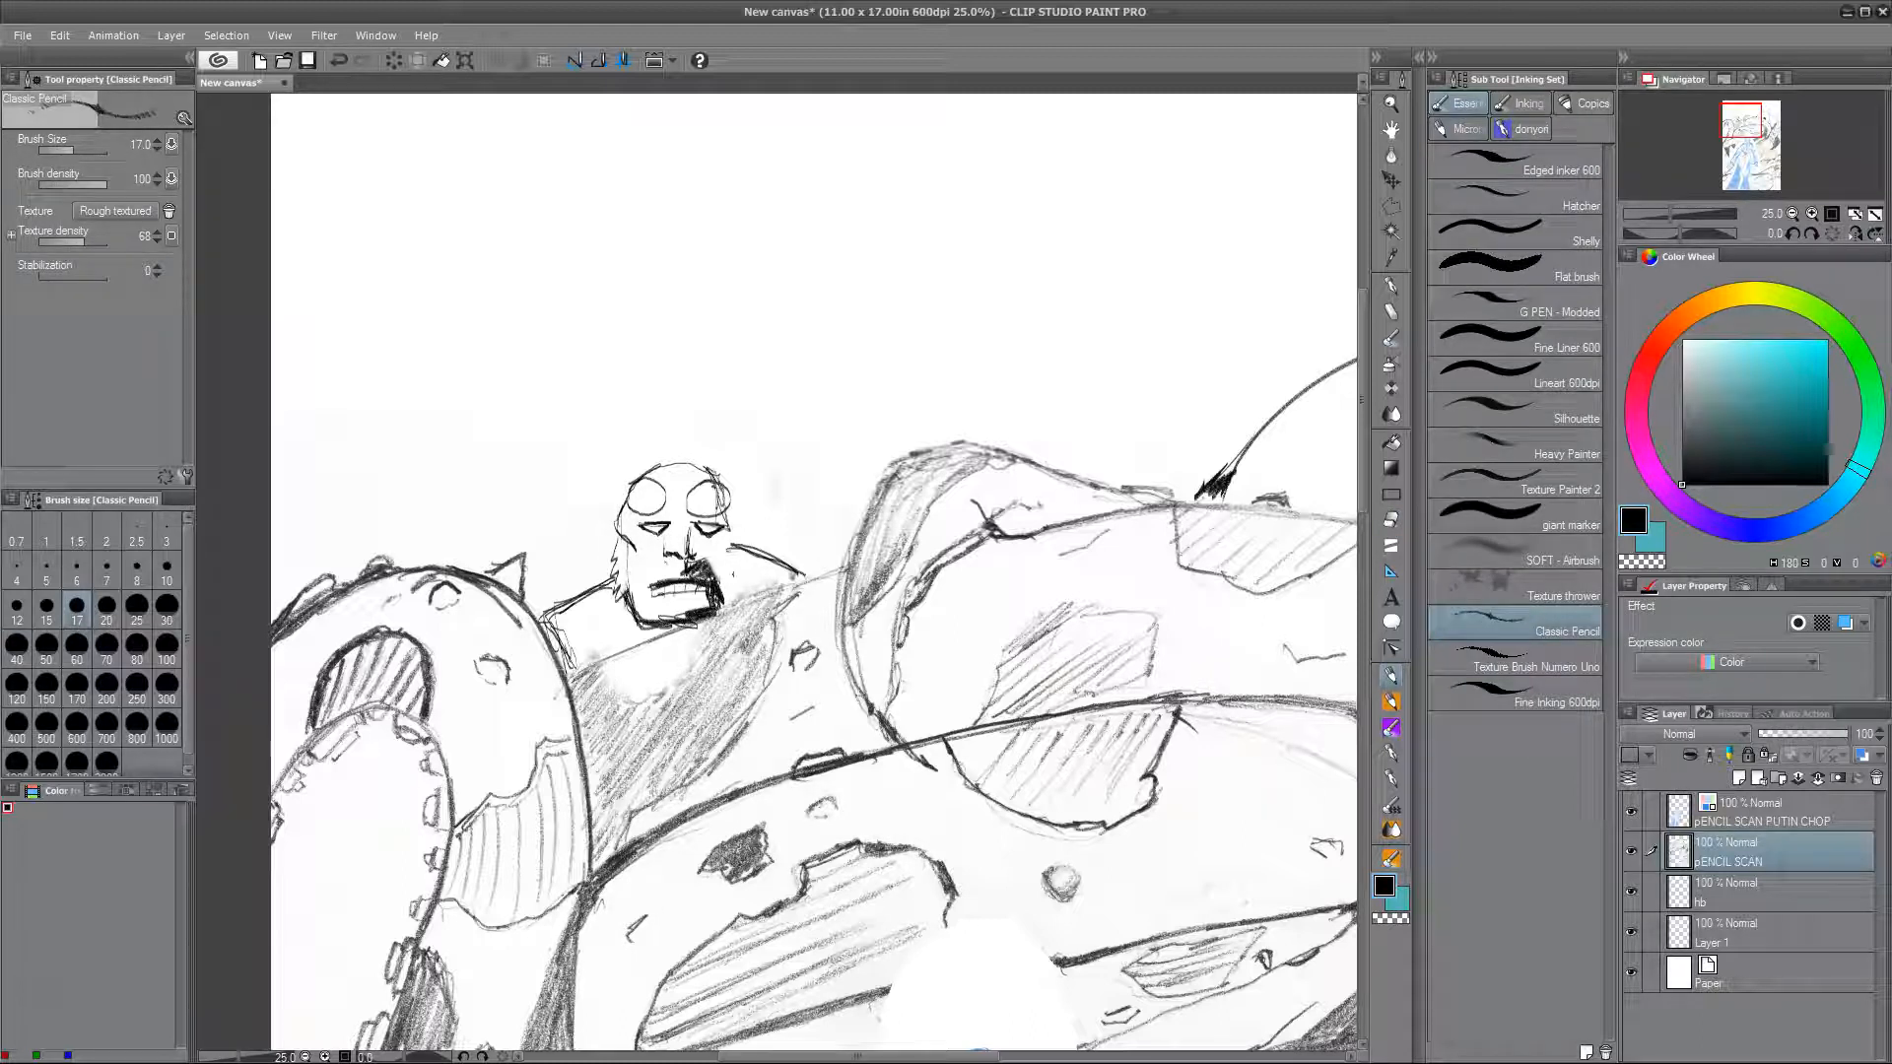
Step: Shade one side of the face in black, and fill in the sideburns and beard with the pencil size raised to 30
left_click_drag(711, 534, 715, 587)
mouse_move(733, 544)
left_mouse_down()
mouse_move(721, 607)
mouse_move(714, 566)
left_mouse_up()
key("bracketright")
key("bracketright")
key("bracketright")
left_click_drag(735, 583, 723, 609)
left_click_drag(711, 537, 689, 575)
mouse_move(691, 524)
left_mouse_down()
mouse_move(683, 563)
mouse_move(685, 529)
left_mouse_up()
mouse_move(721, 548)
left_mouse_down()
mouse_move(697, 582)
mouse_move(711, 596)
left_mouse_up()
mouse_move(739, 545)
left_mouse_down()
mouse_move(721, 611)
mouse_move(682, 629)
left_mouse_up()
left_click_drag(636, 546, 626, 621)
left_click_drag(628, 536, 611, 579)
mouse_move(627, 564)
left_mouse_down()
mouse_move(614, 601)
mouse_move(634, 626)
left_mouse_up()
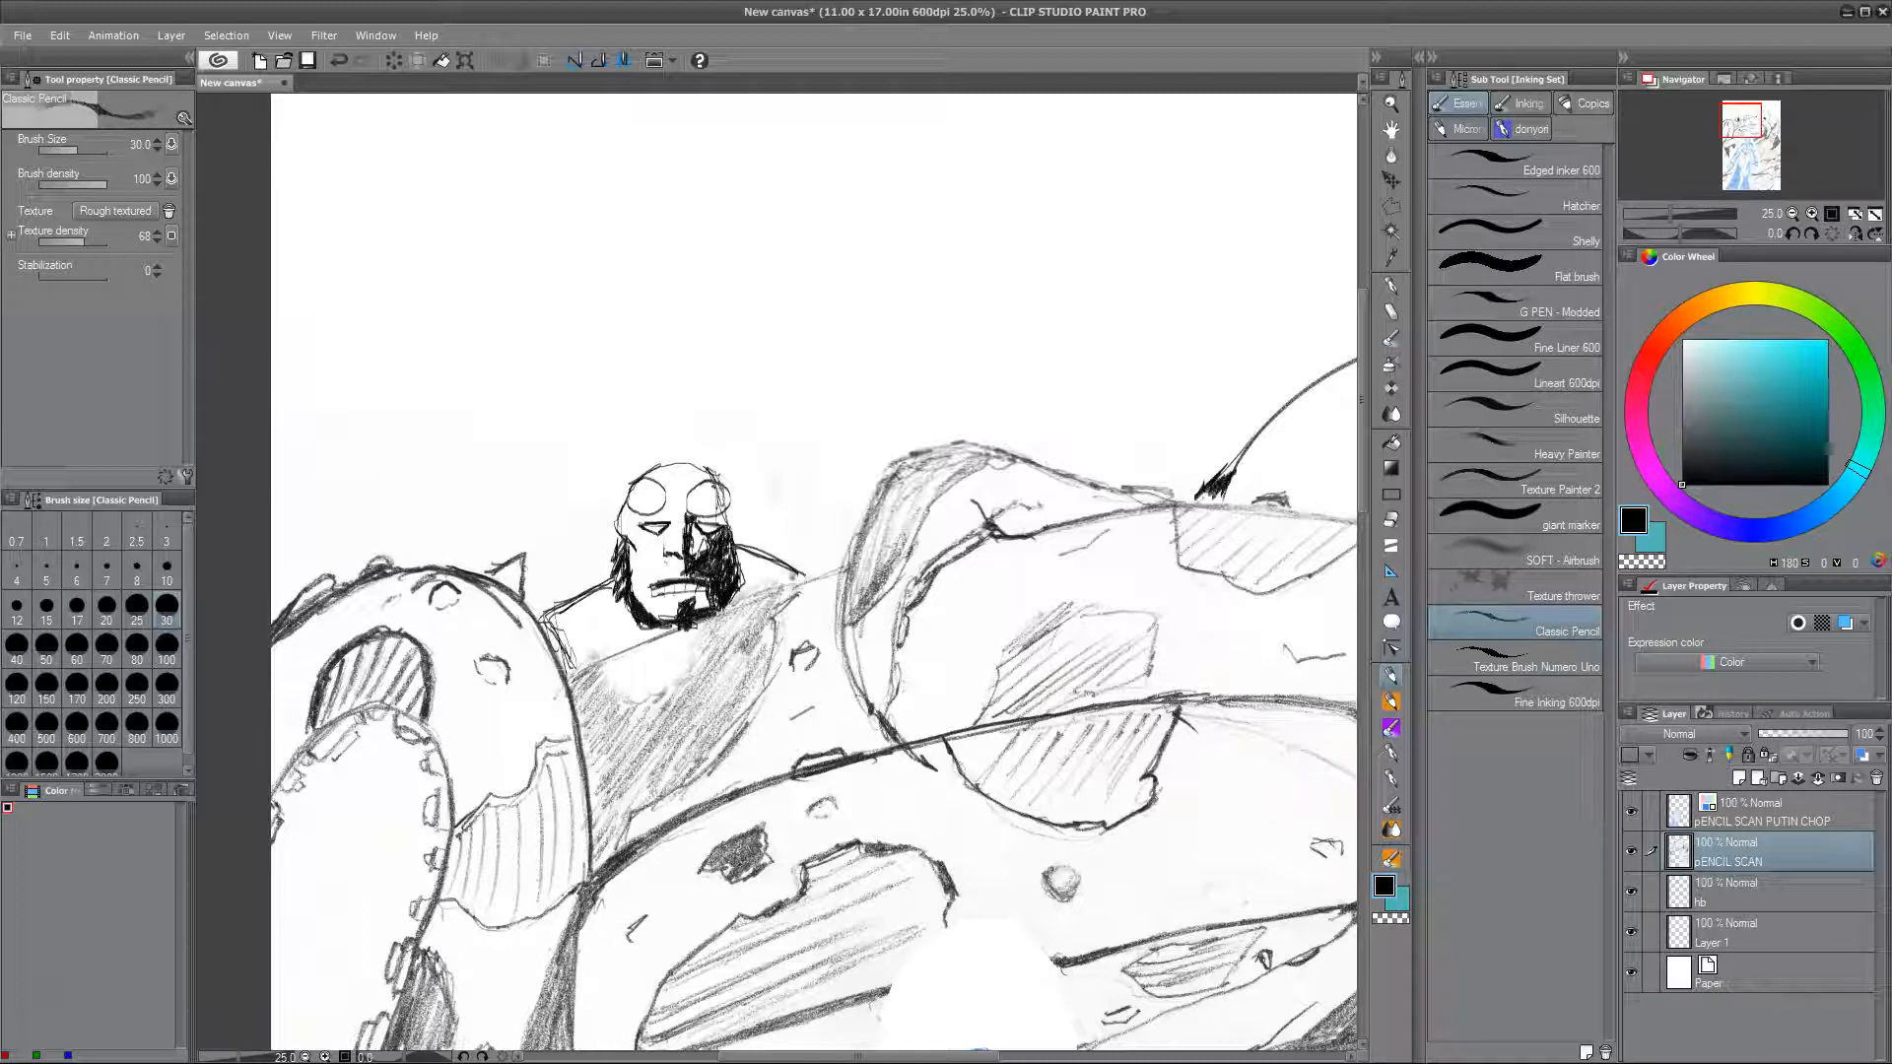
Step: Draw a small topknot and a heavier skull line on the character's head, undoing the unwanted strokes
mouse_move(631, 483)
left_mouse_down()
mouse_move(720, 481)
mouse_move(688, 459)
mouse_move(618, 485)
mouse_move(688, 445)
left_mouse_up()
key("ctrl+z")
key("ctrl+z")
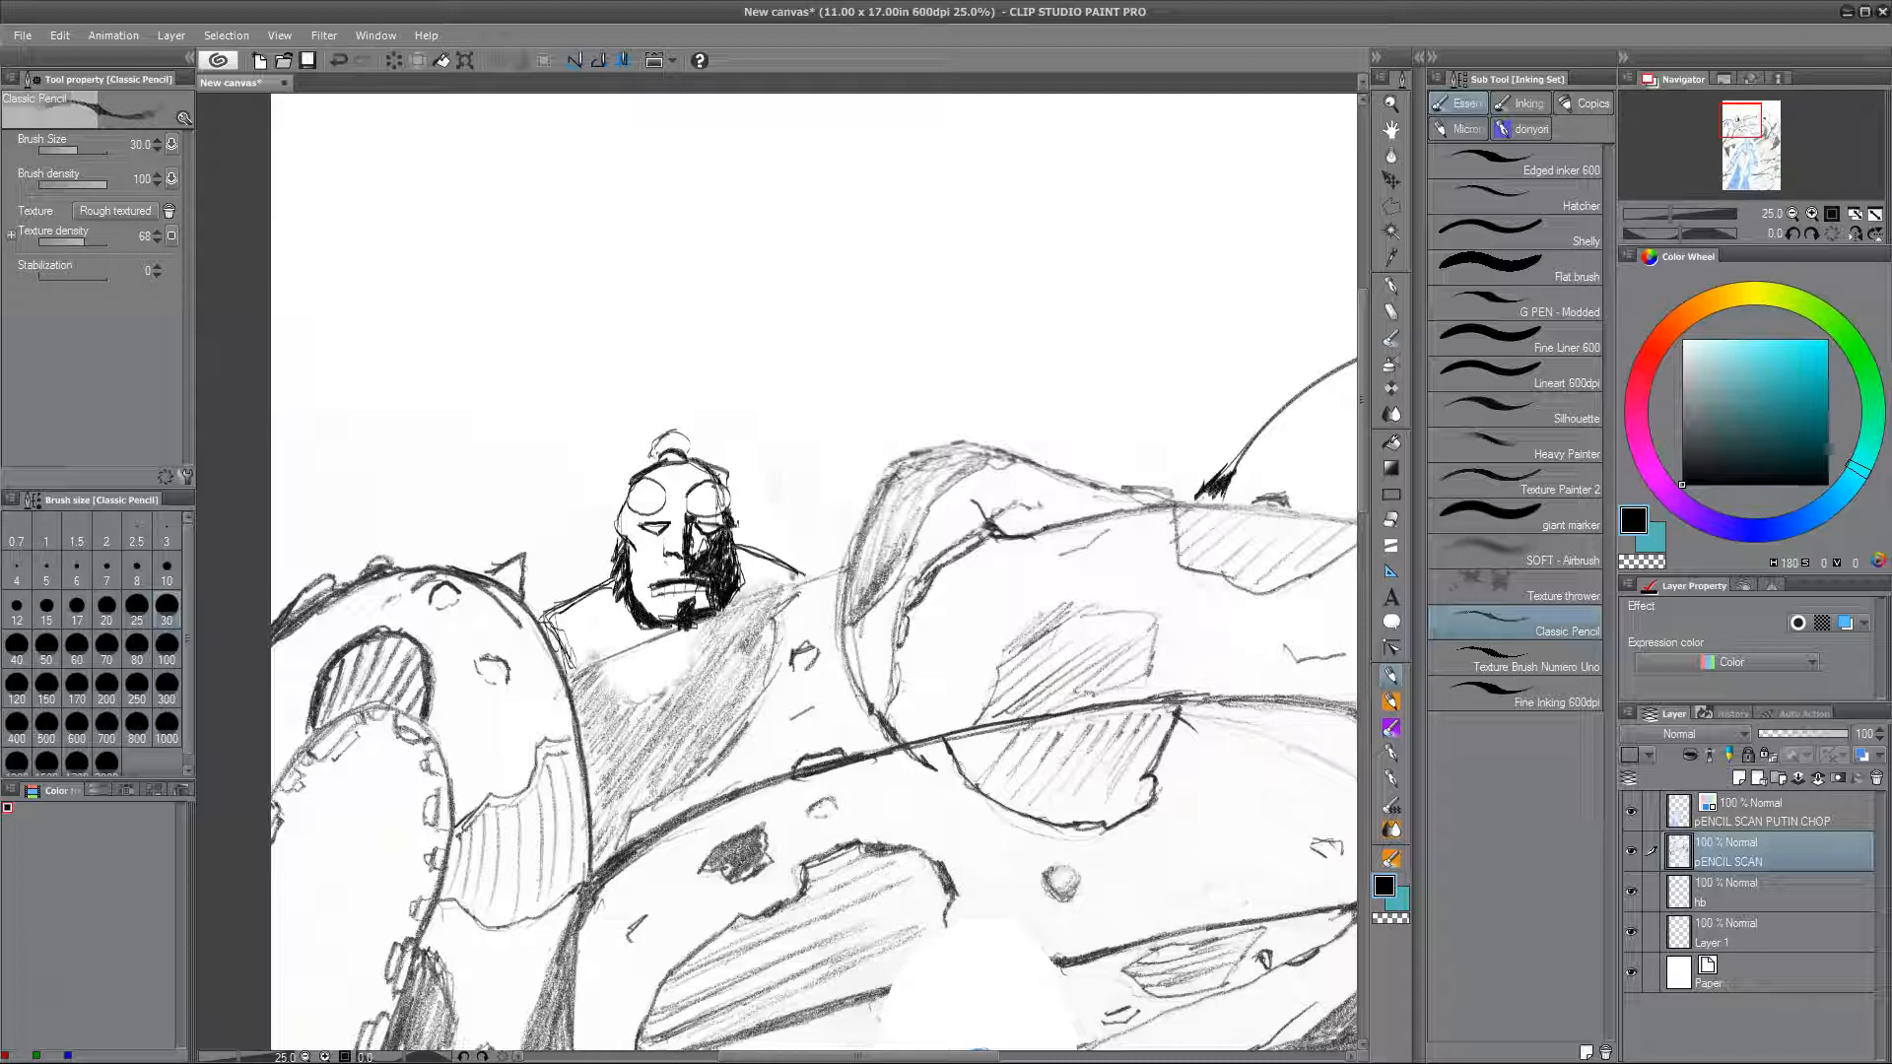
Step: Clean up the head's edge and draw the collar and dark shoulder shading on both sides of the neck
key("e")
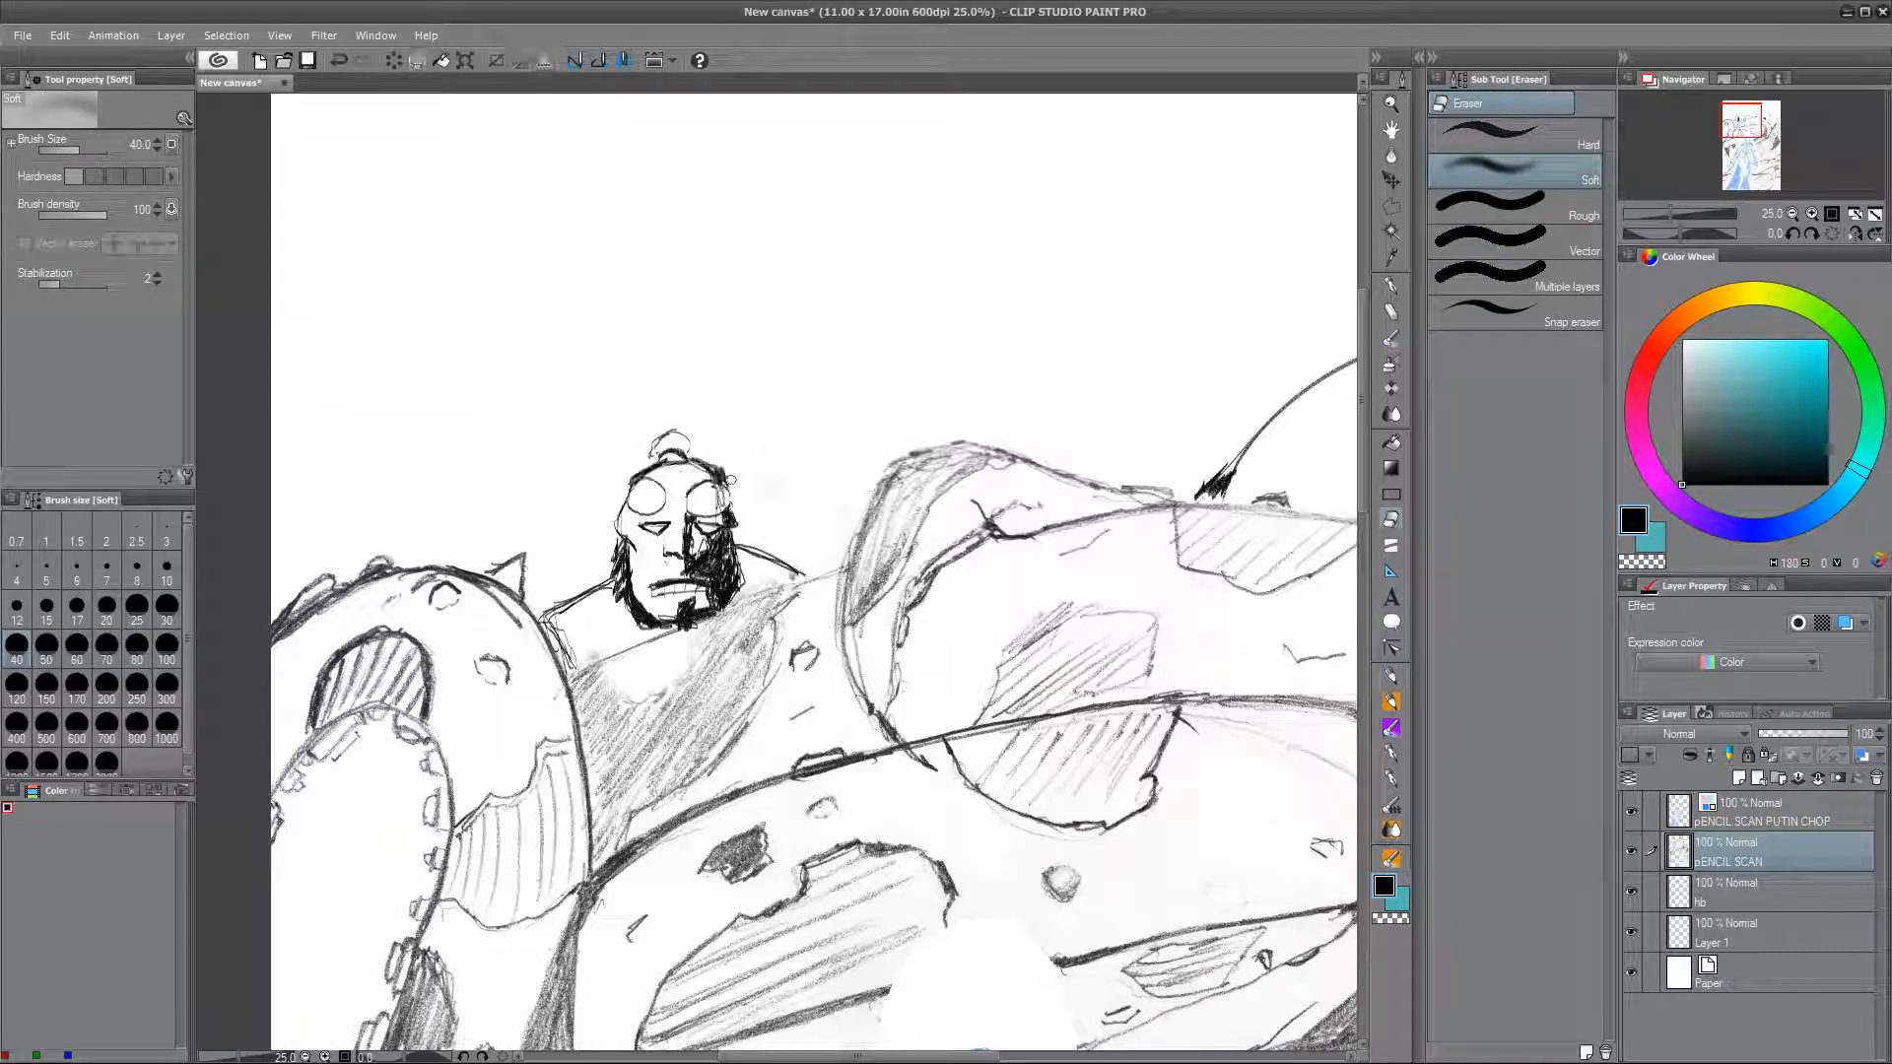
left_click(1390, 676)
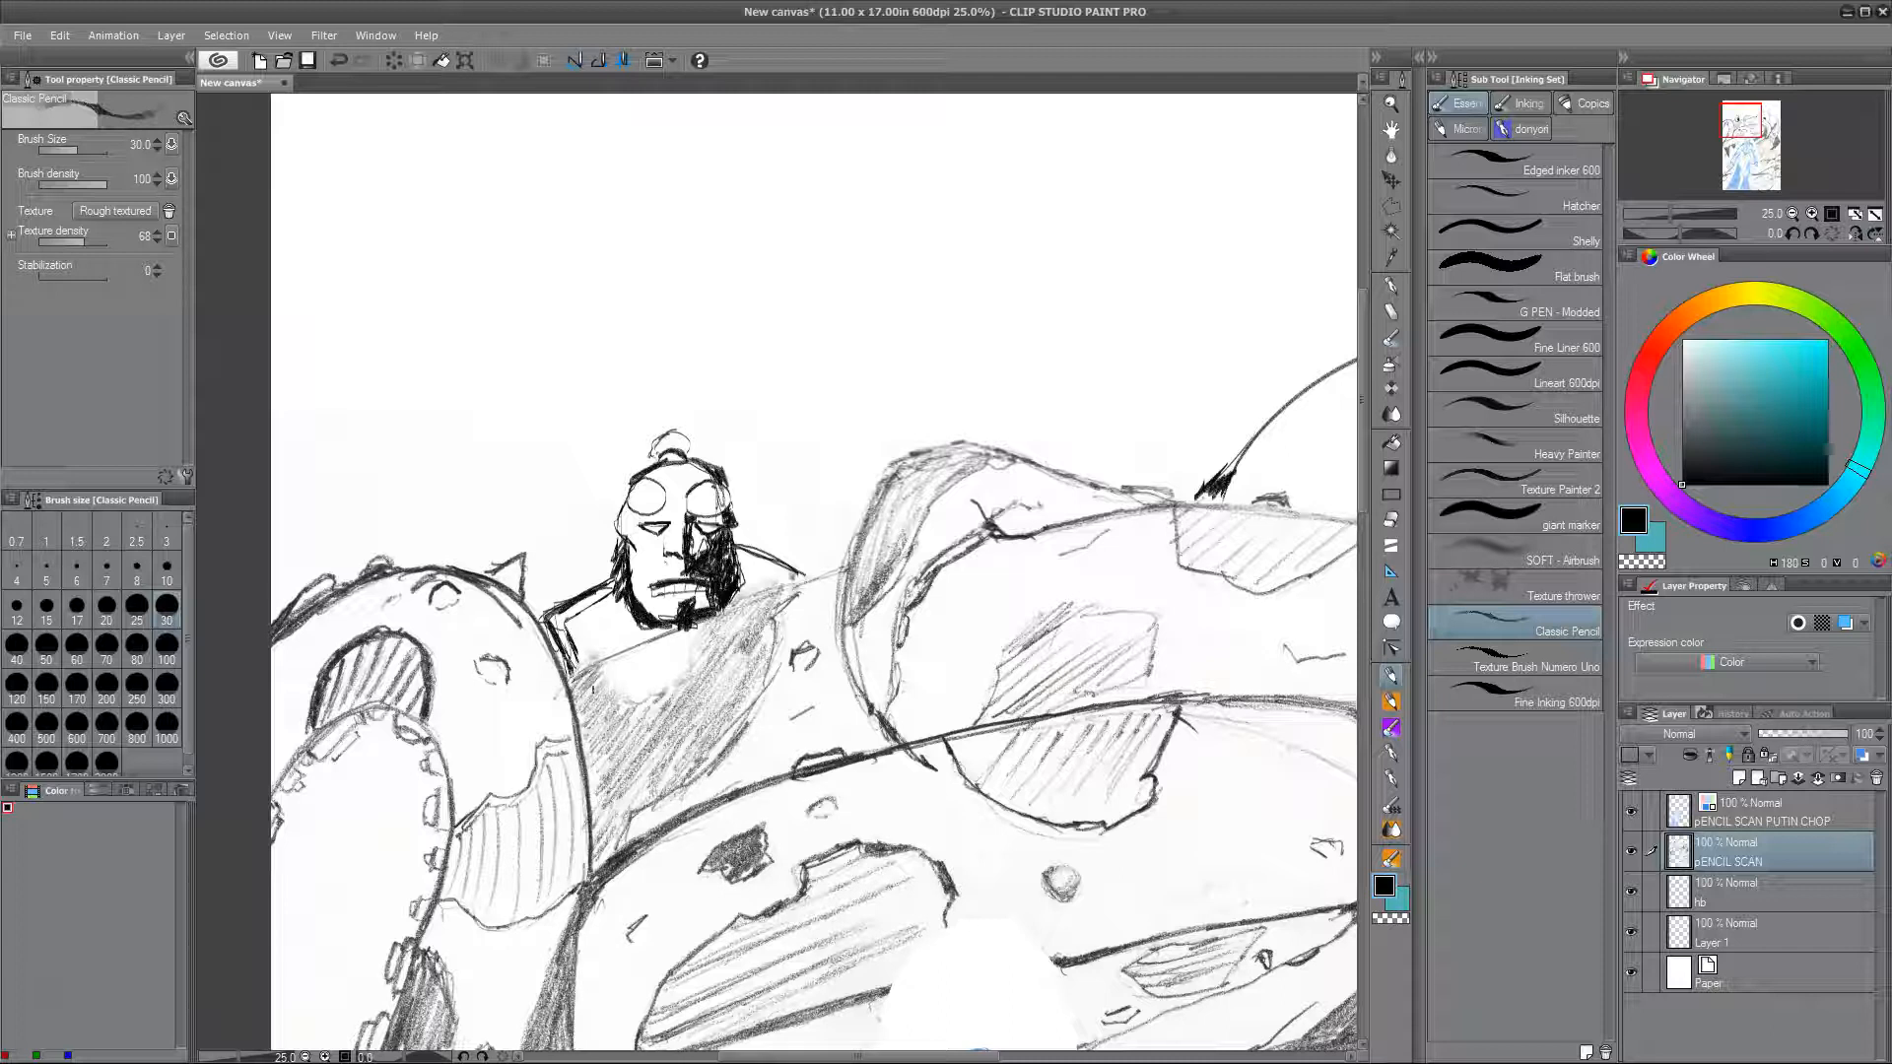
mouse_move(606, 591)
left_mouse_down()
mouse_move(605, 658)
mouse_move(658, 635)
mouse_move(609, 656)
left_mouse_up()
mouse_move(759, 561)
left_mouse_down()
mouse_move(793, 597)
mouse_move(801, 580)
left_mouse_up()
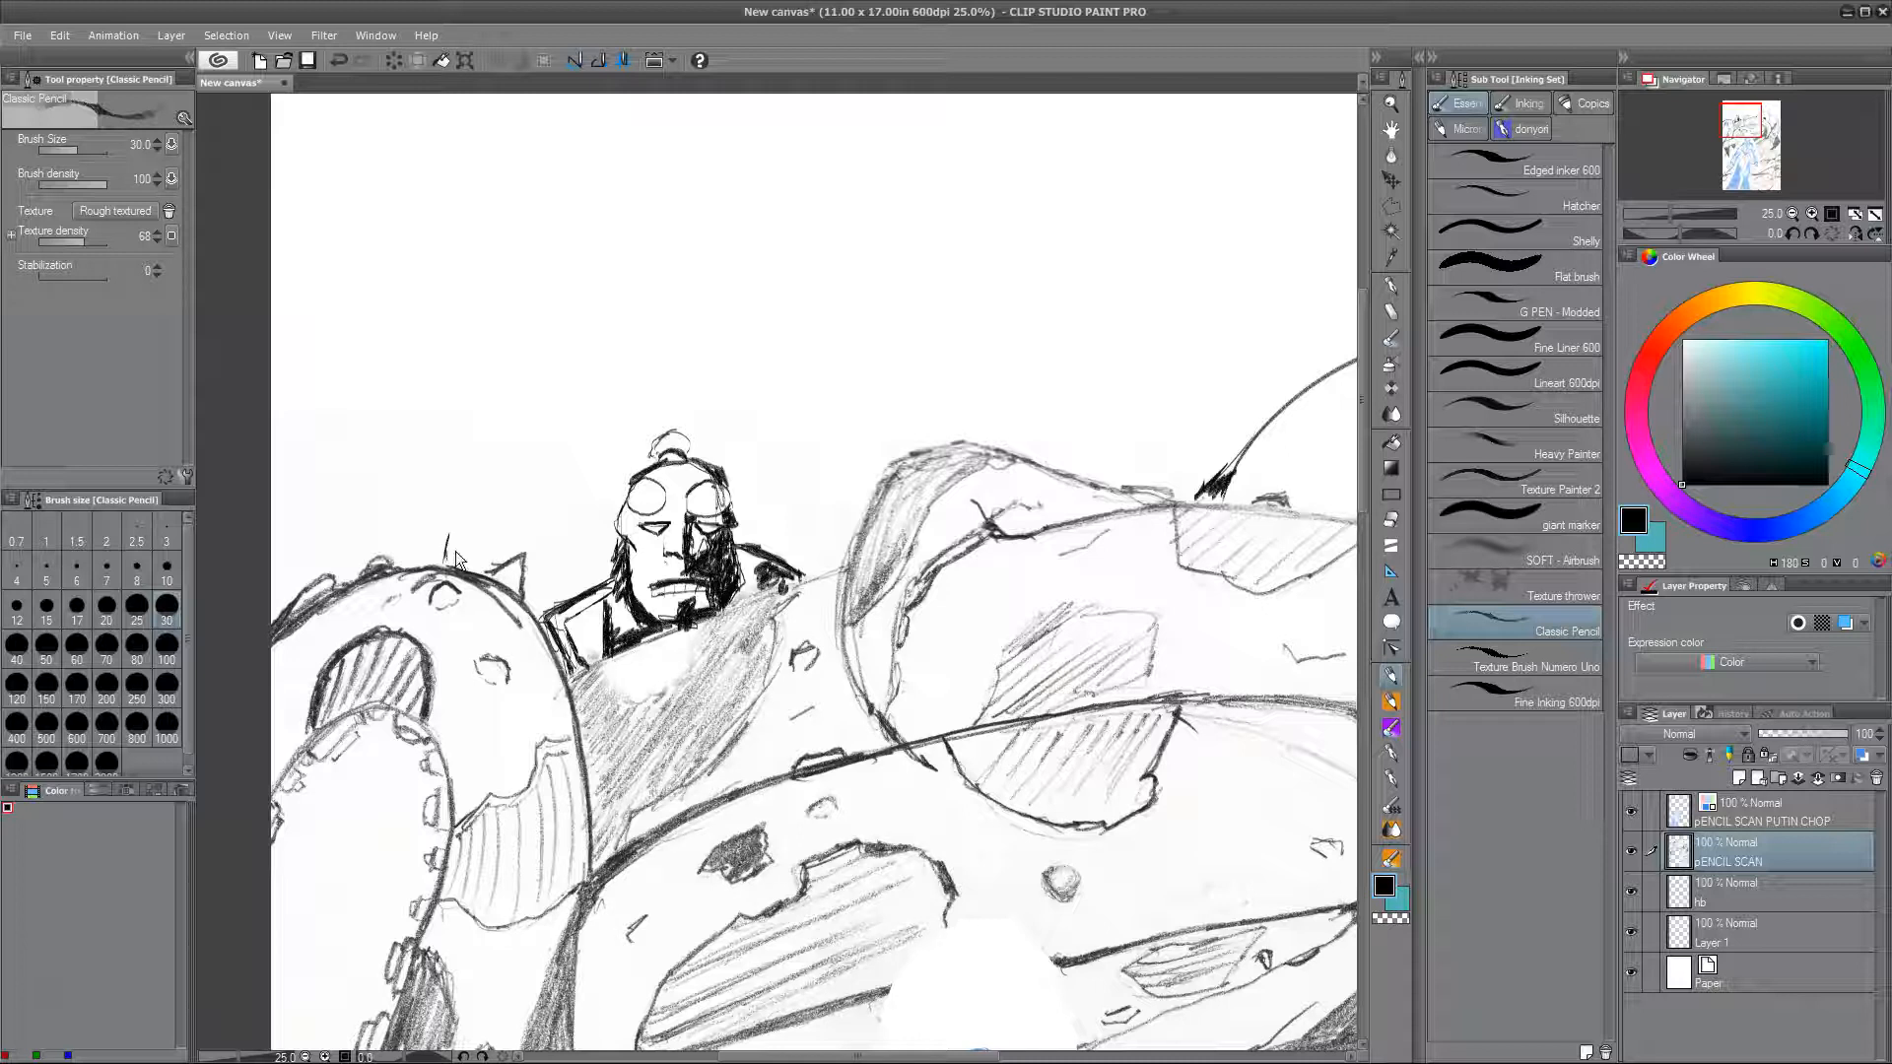
Step: Draw the curved, banded segments of a raised arm beside the head, undoing and redrawing one misplaced line
left_click_drag(422, 470, 461, 552)
left_click_drag(455, 452, 494, 530)
key("ctrl+z")
mouse_move(455, 452)
left_mouse_down()
mouse_move(499, 543)
mouse_move(454, 562)
left_mouse_up()
left_click_drag(465, 457, 504, 547)
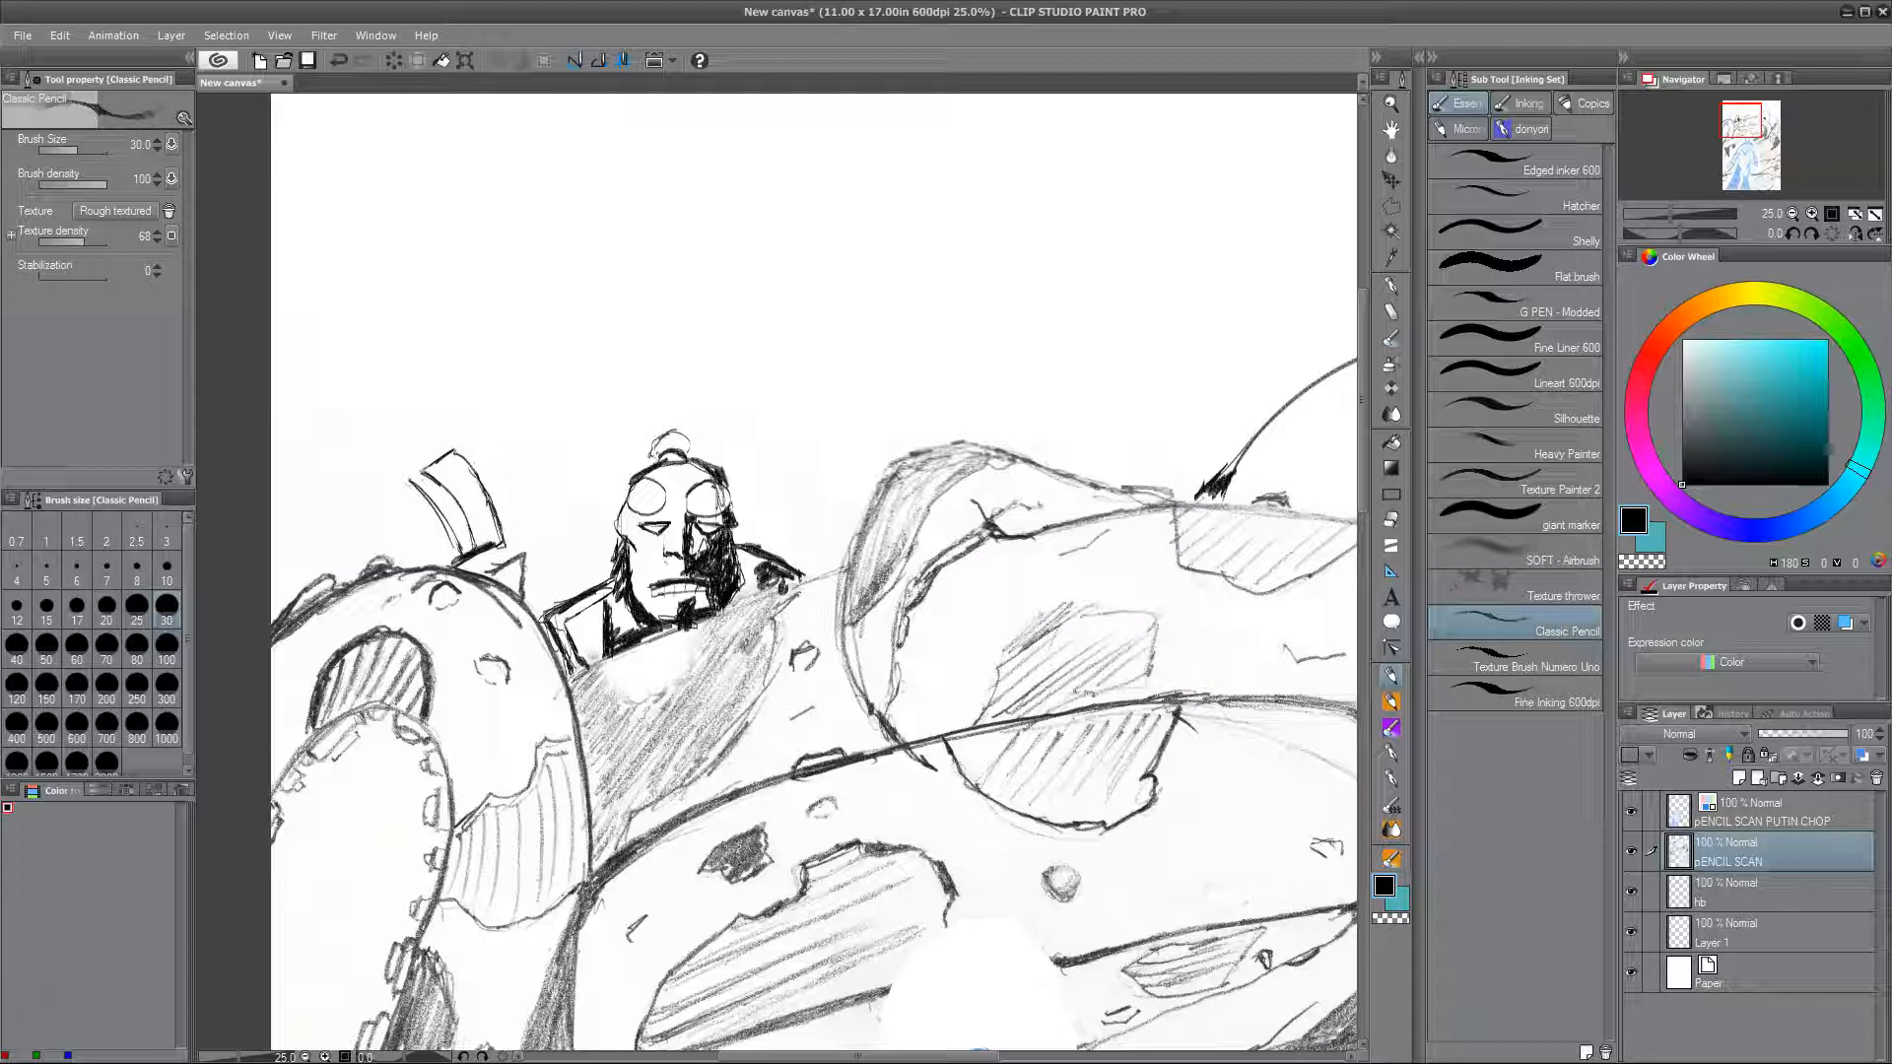
left_click_drag(469, 442, 528, 530)
left_click_drag(493, 442, 527, 529)
left_click_drag(518, 426, 559, 538)
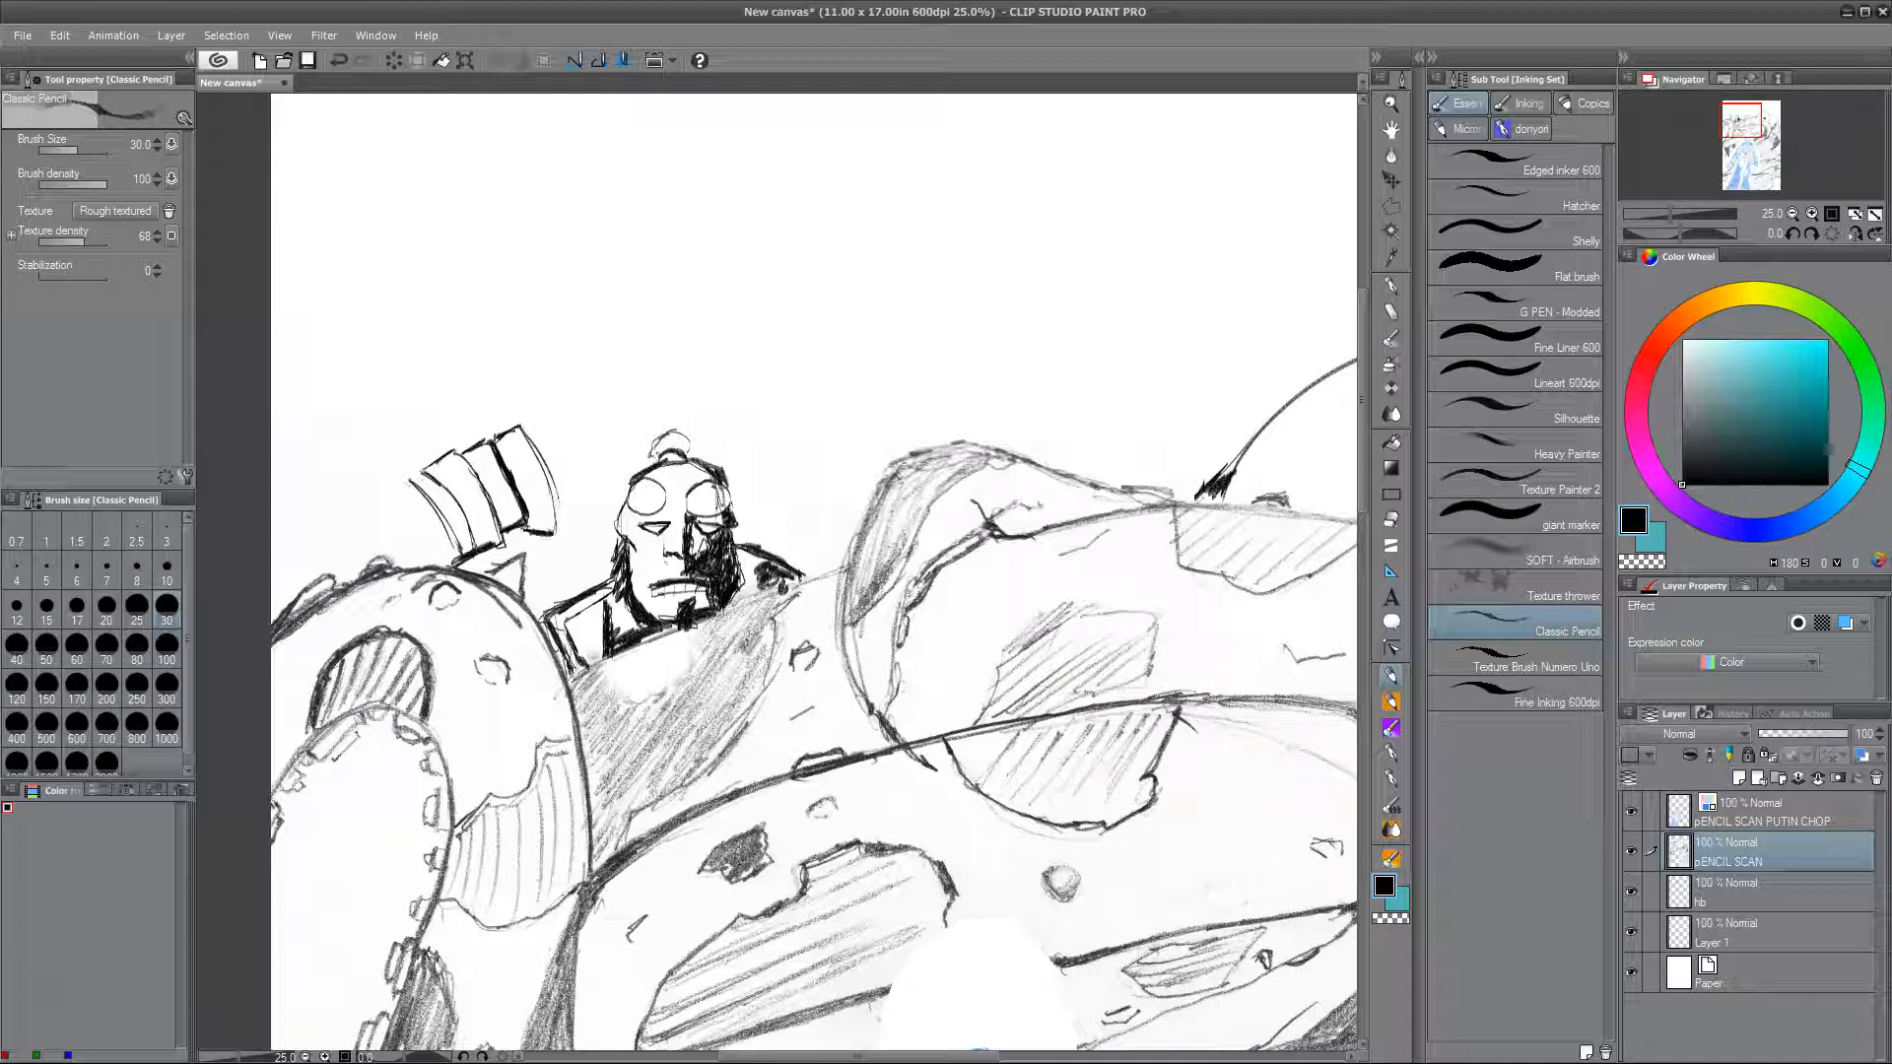
Step: Draw the fist at the end of the banded arm, adding its thumb, knuckles and dark shadow areas
left_click_drag(524, 427, 563, 434)
mouse_move(563, 431)
left_mouse_down()
mouse_move(562, 534)
mouse_move(561, 455)
left_mouse_up()
mouse_move(560, 443)
left_mouse_down()
mouse_move(557, 514)
mouse_move(544, 481)
left_mouse_up()
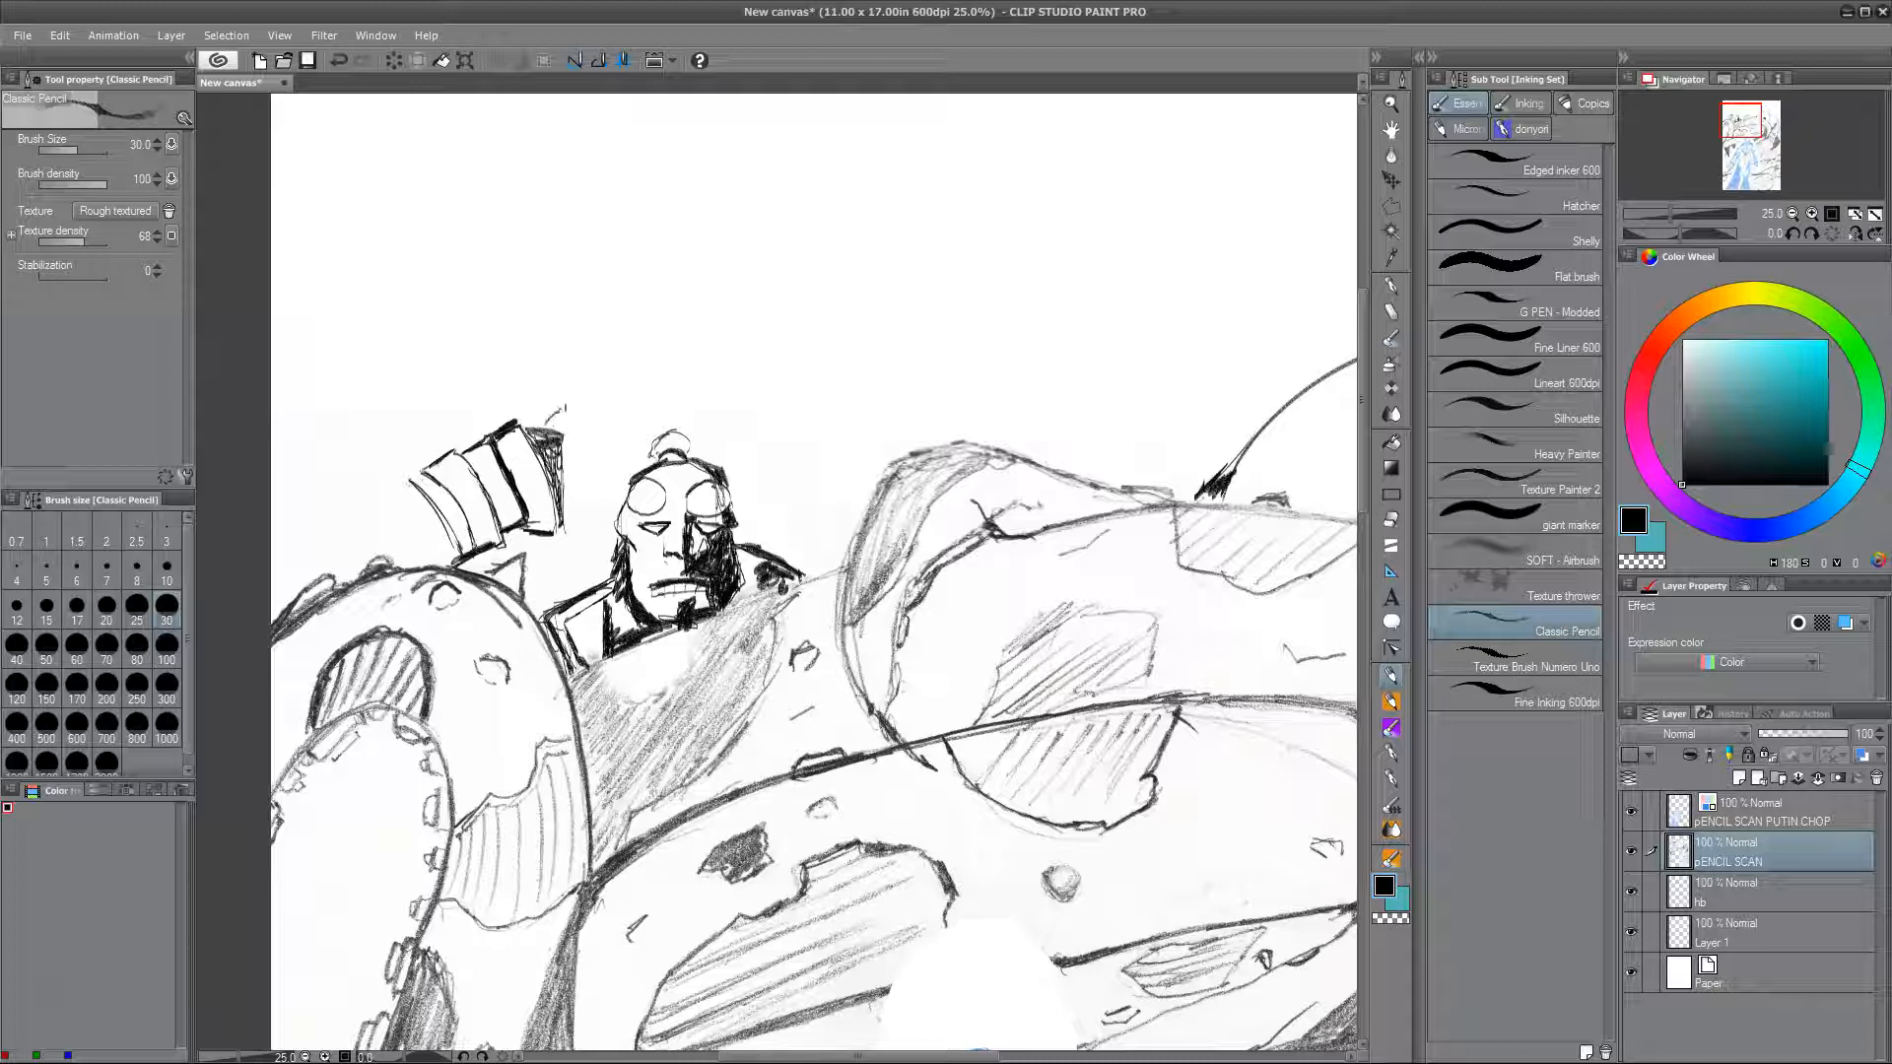
mouse_move(562, 404)
left_mouse_down()
mouse_move(582, 537)
mouse_move(544, 549)
left_mouse_up()
mouse_move(566, 404)
left_mouse_down()
mouse_move(651, 408)
mouse_move(622, 458)
left_mouse_up()
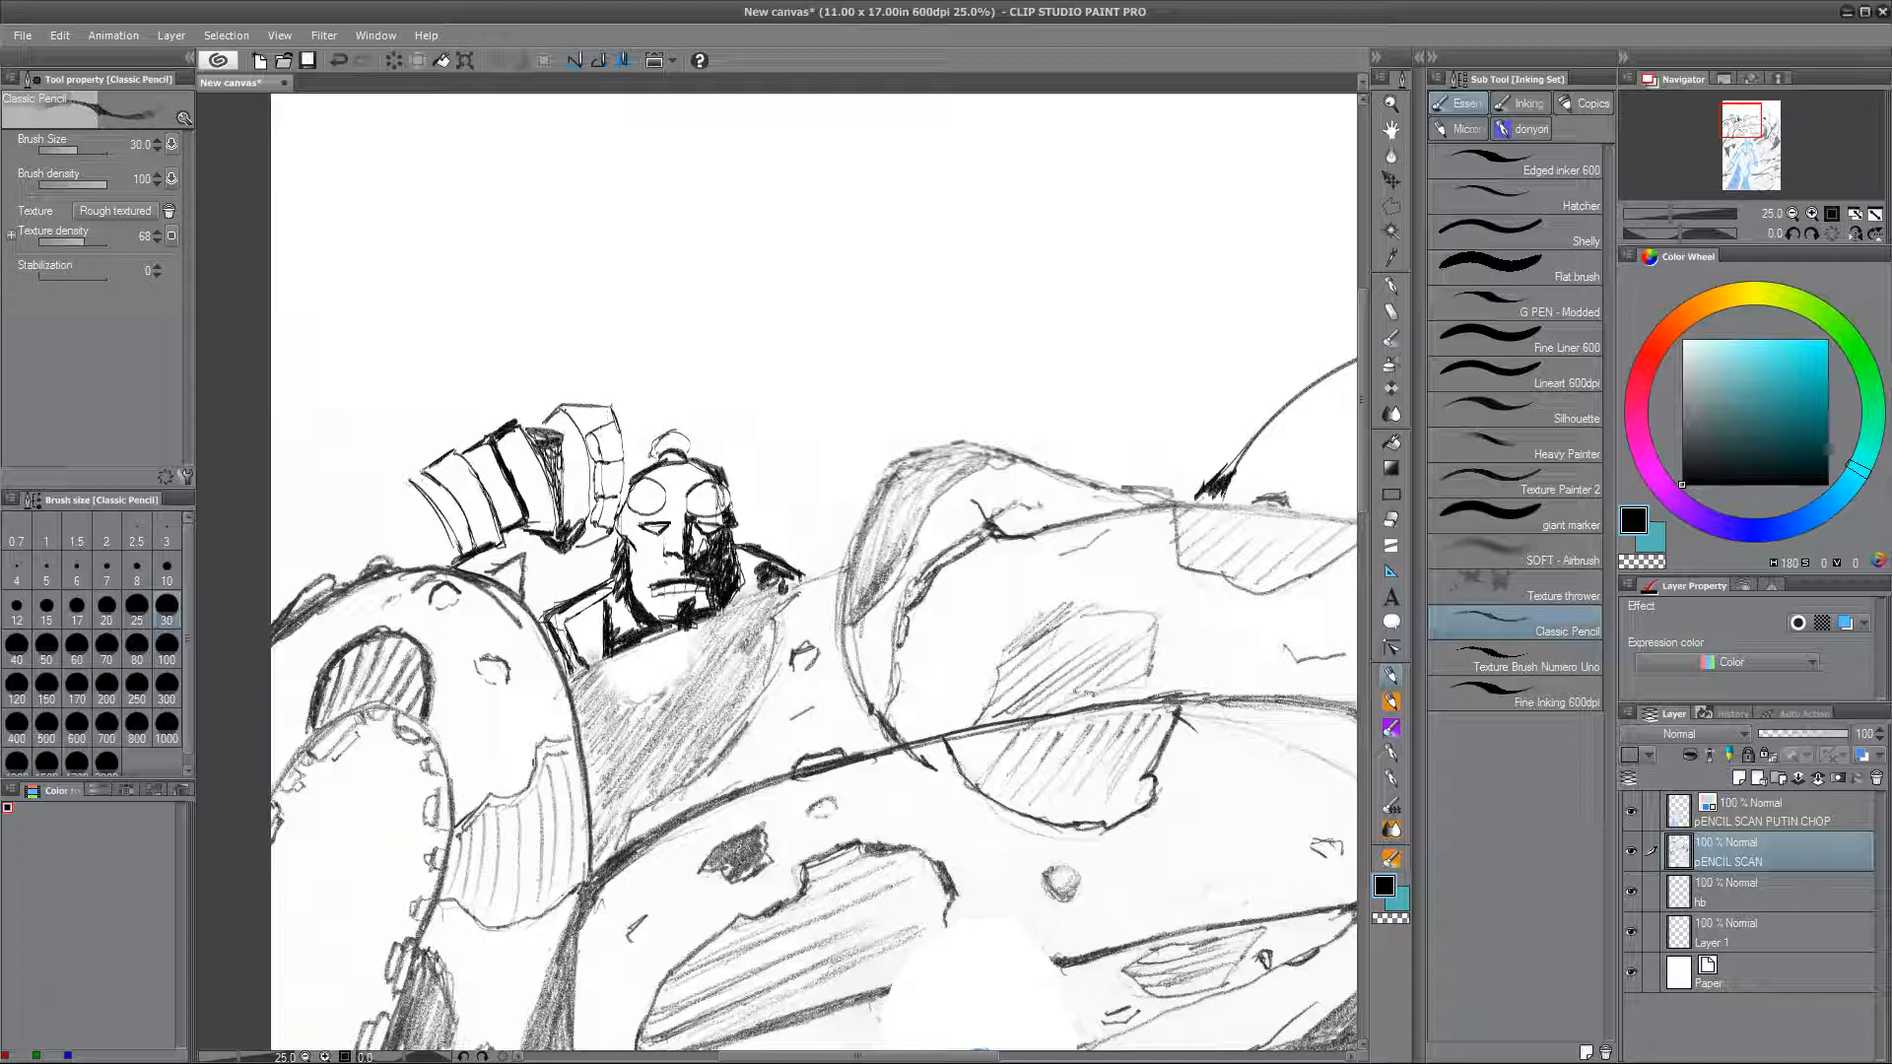
mouse_move(555, 559)
left_mouse_down()
mouse_move(603, 540)
mouse_move(540, 569)
mouse_move(569, 573)
left_mouse_up()
left_click_drag(584, 402, 613, 404)
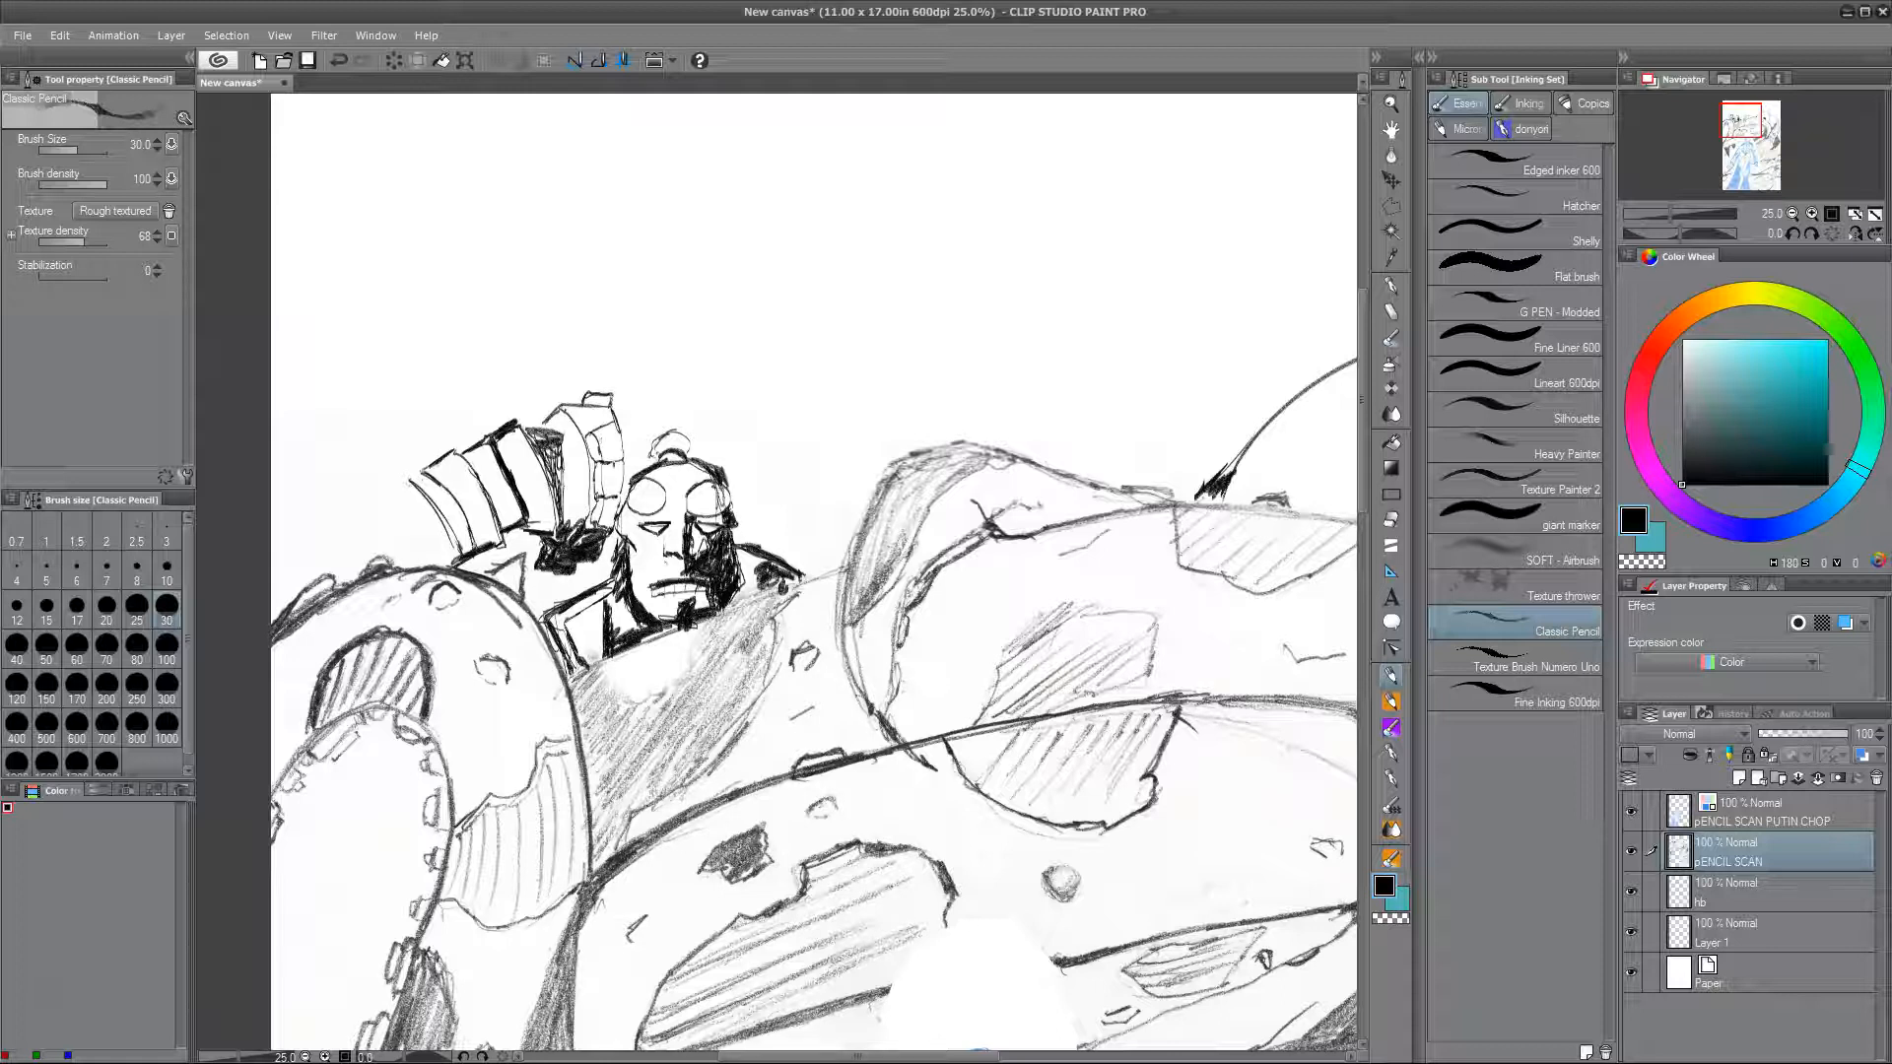
left_click_drag(603, 431, 611, 527)
mouse_move(603, 467)
left_mouse_down()
mouse_move(621, 495)
mouse_move(604, 495)
left_mouse_up()
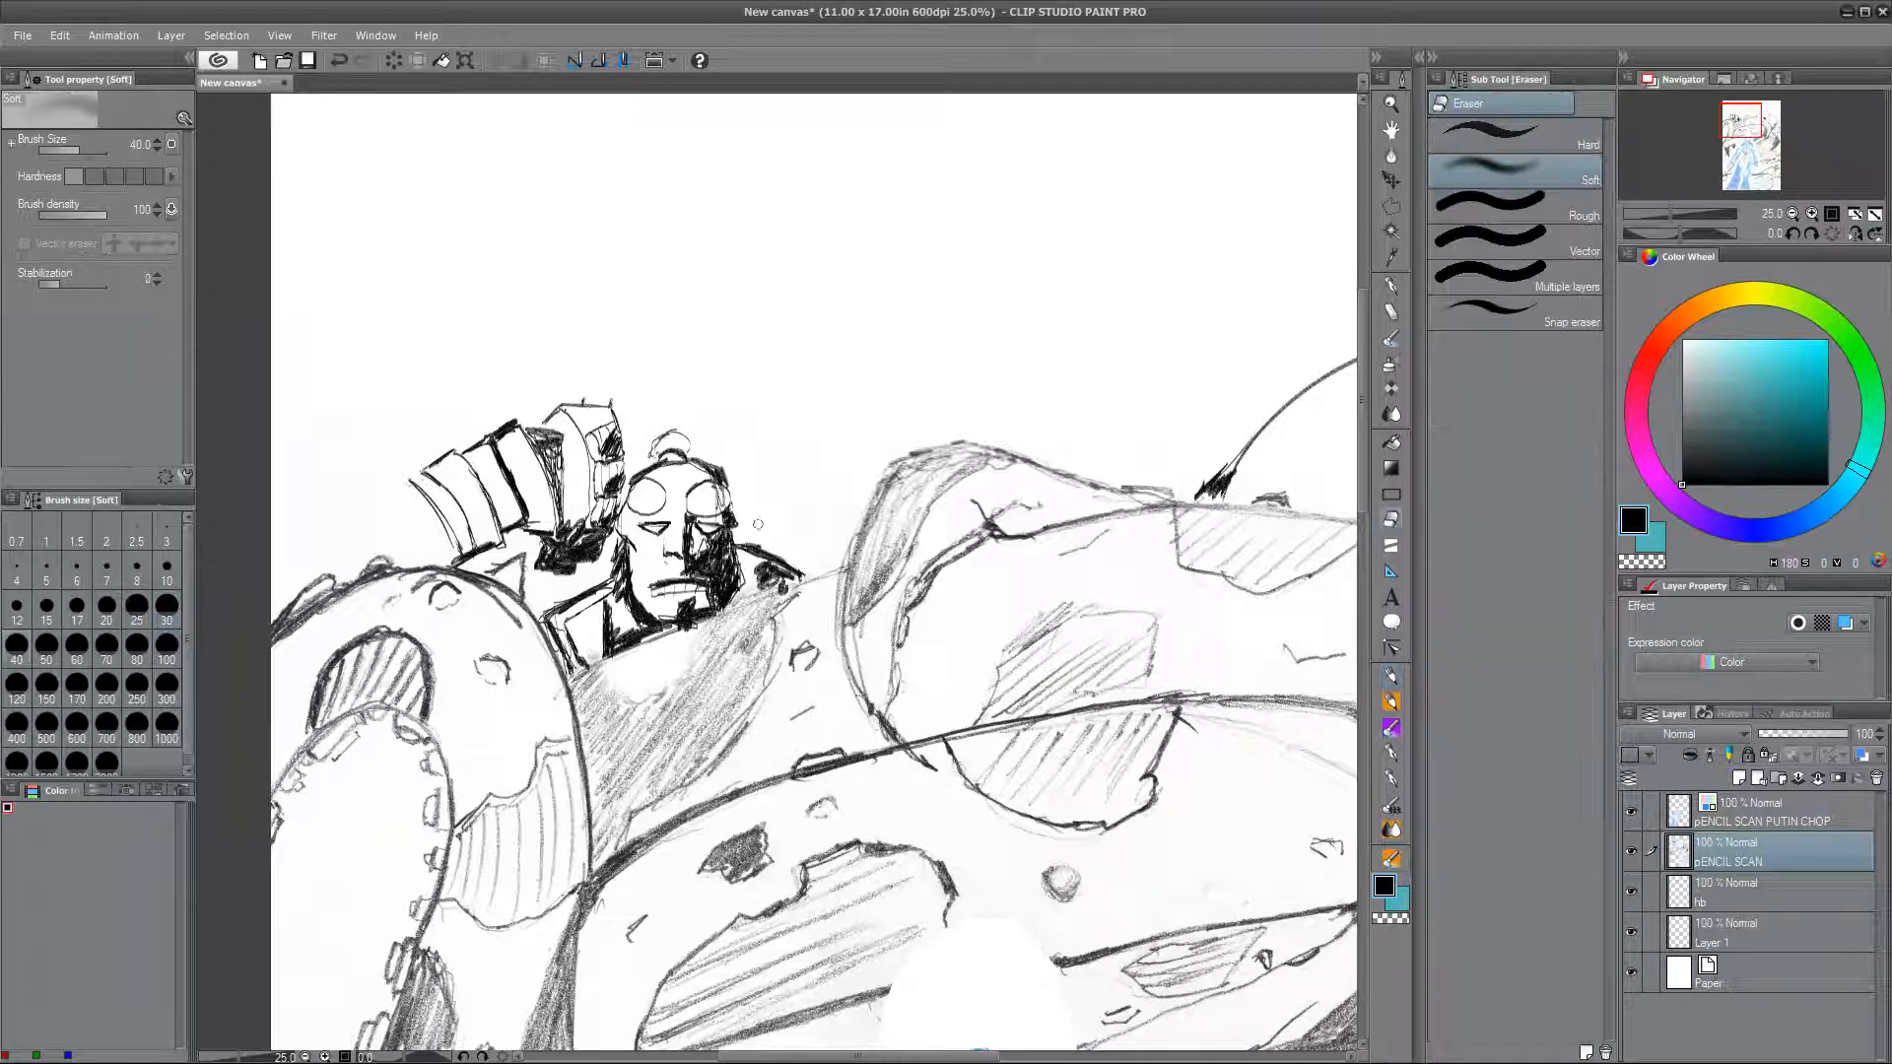
Step: Draw the rounded outer end of the raised arm behind the left tentacle and review the whole figure on the page
left_click_drag(399, 478, 348, 579)
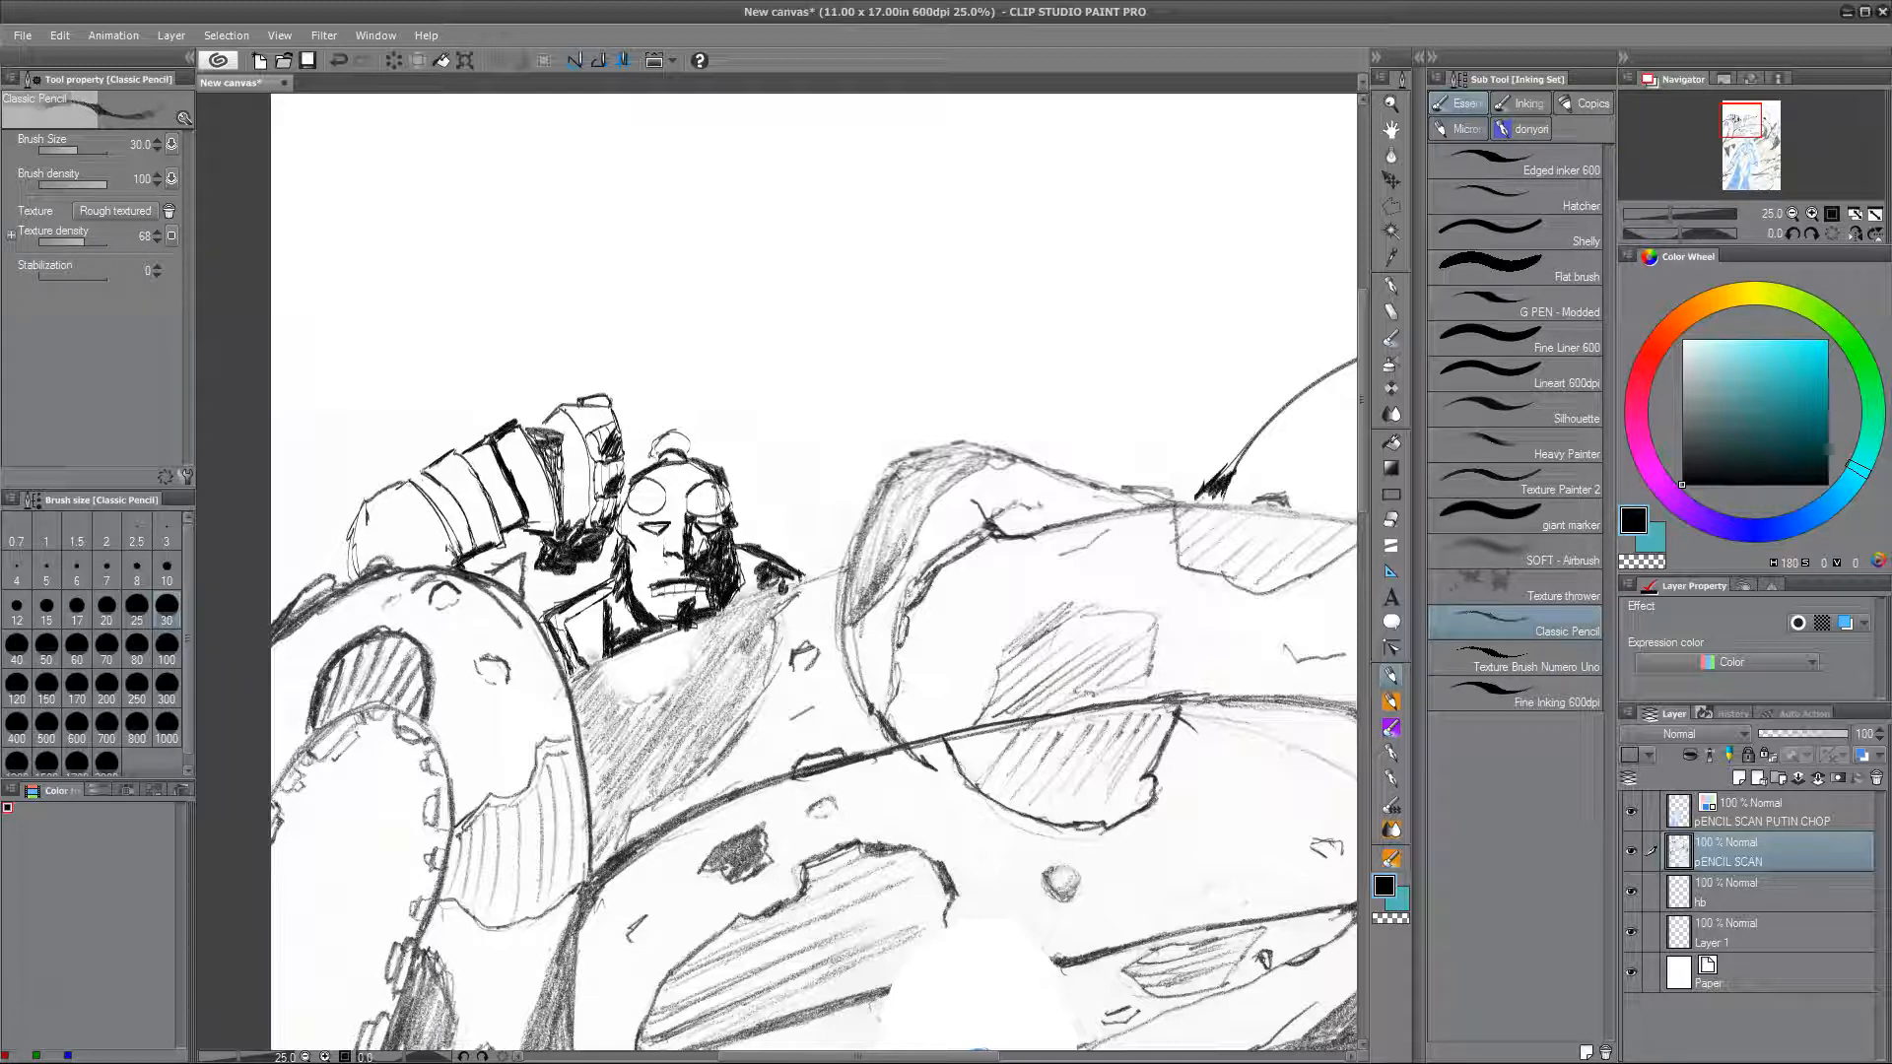
left_click_drag(771, 901, 773, 675)
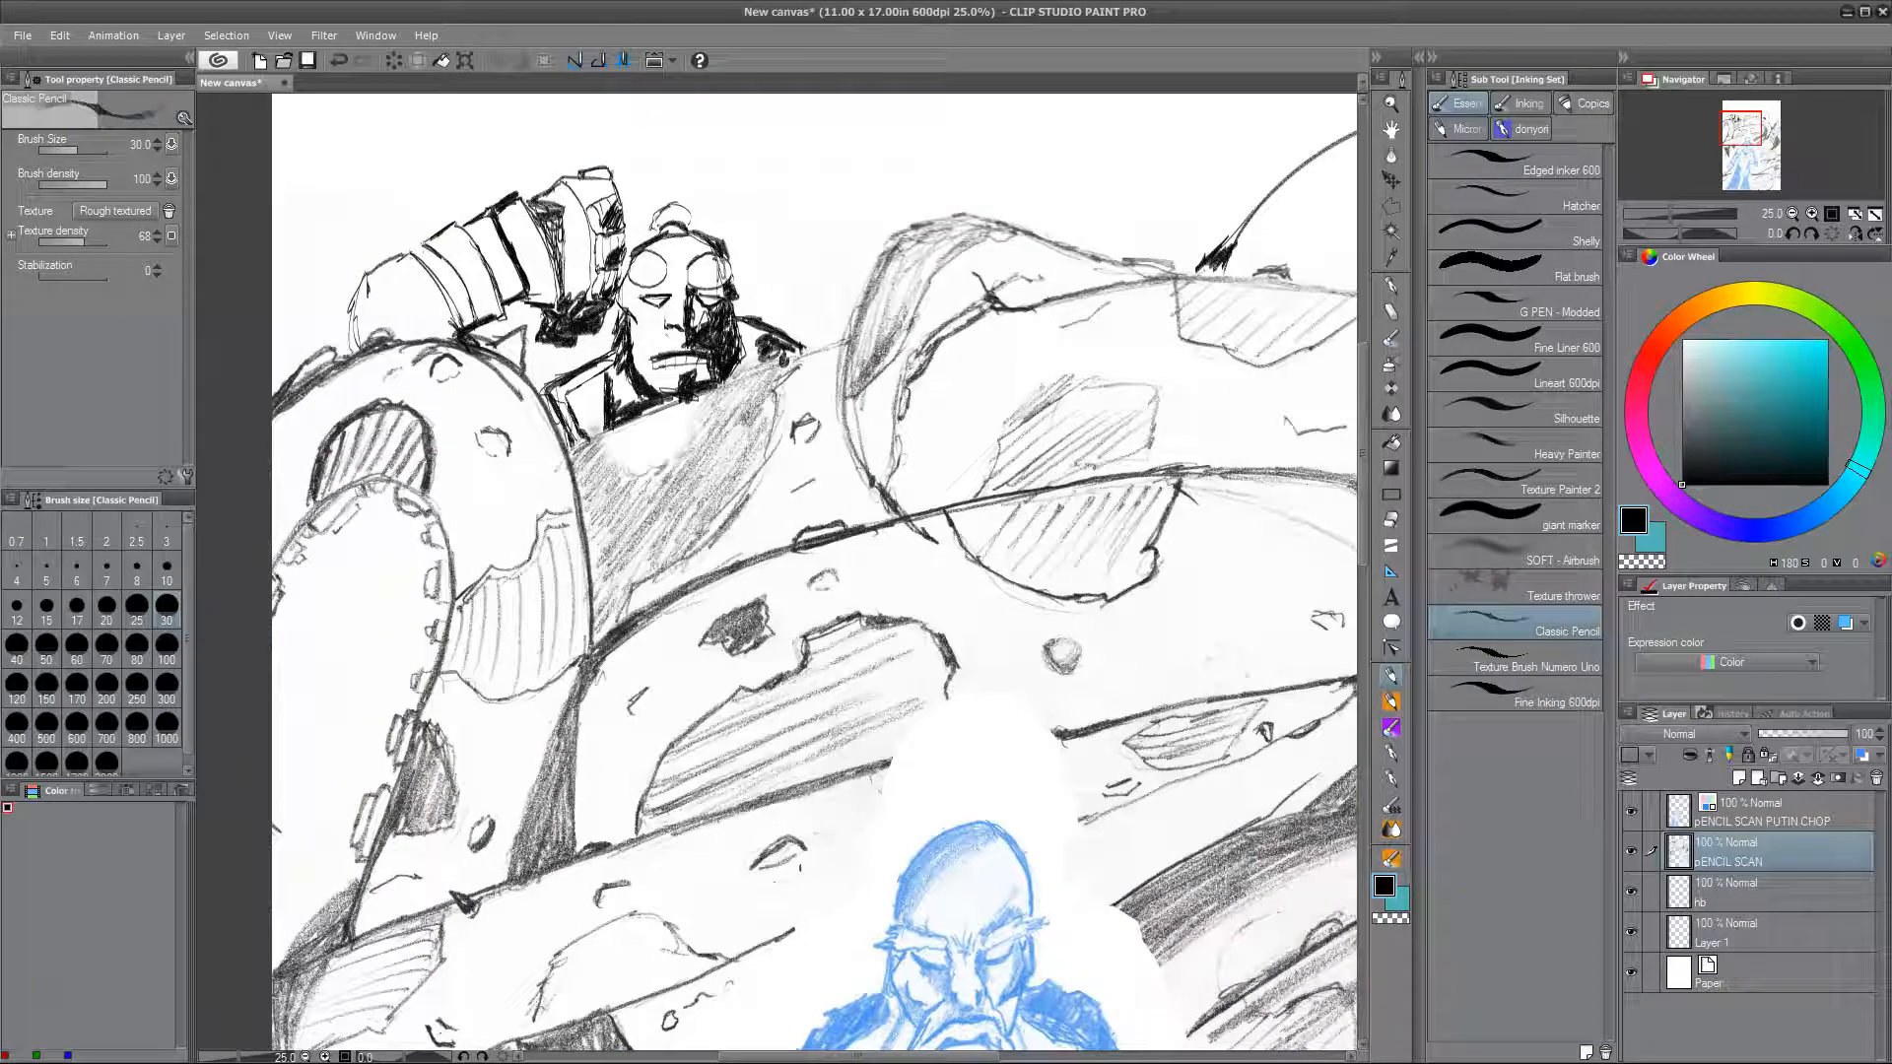
scroll(741, 777, "down", 3)
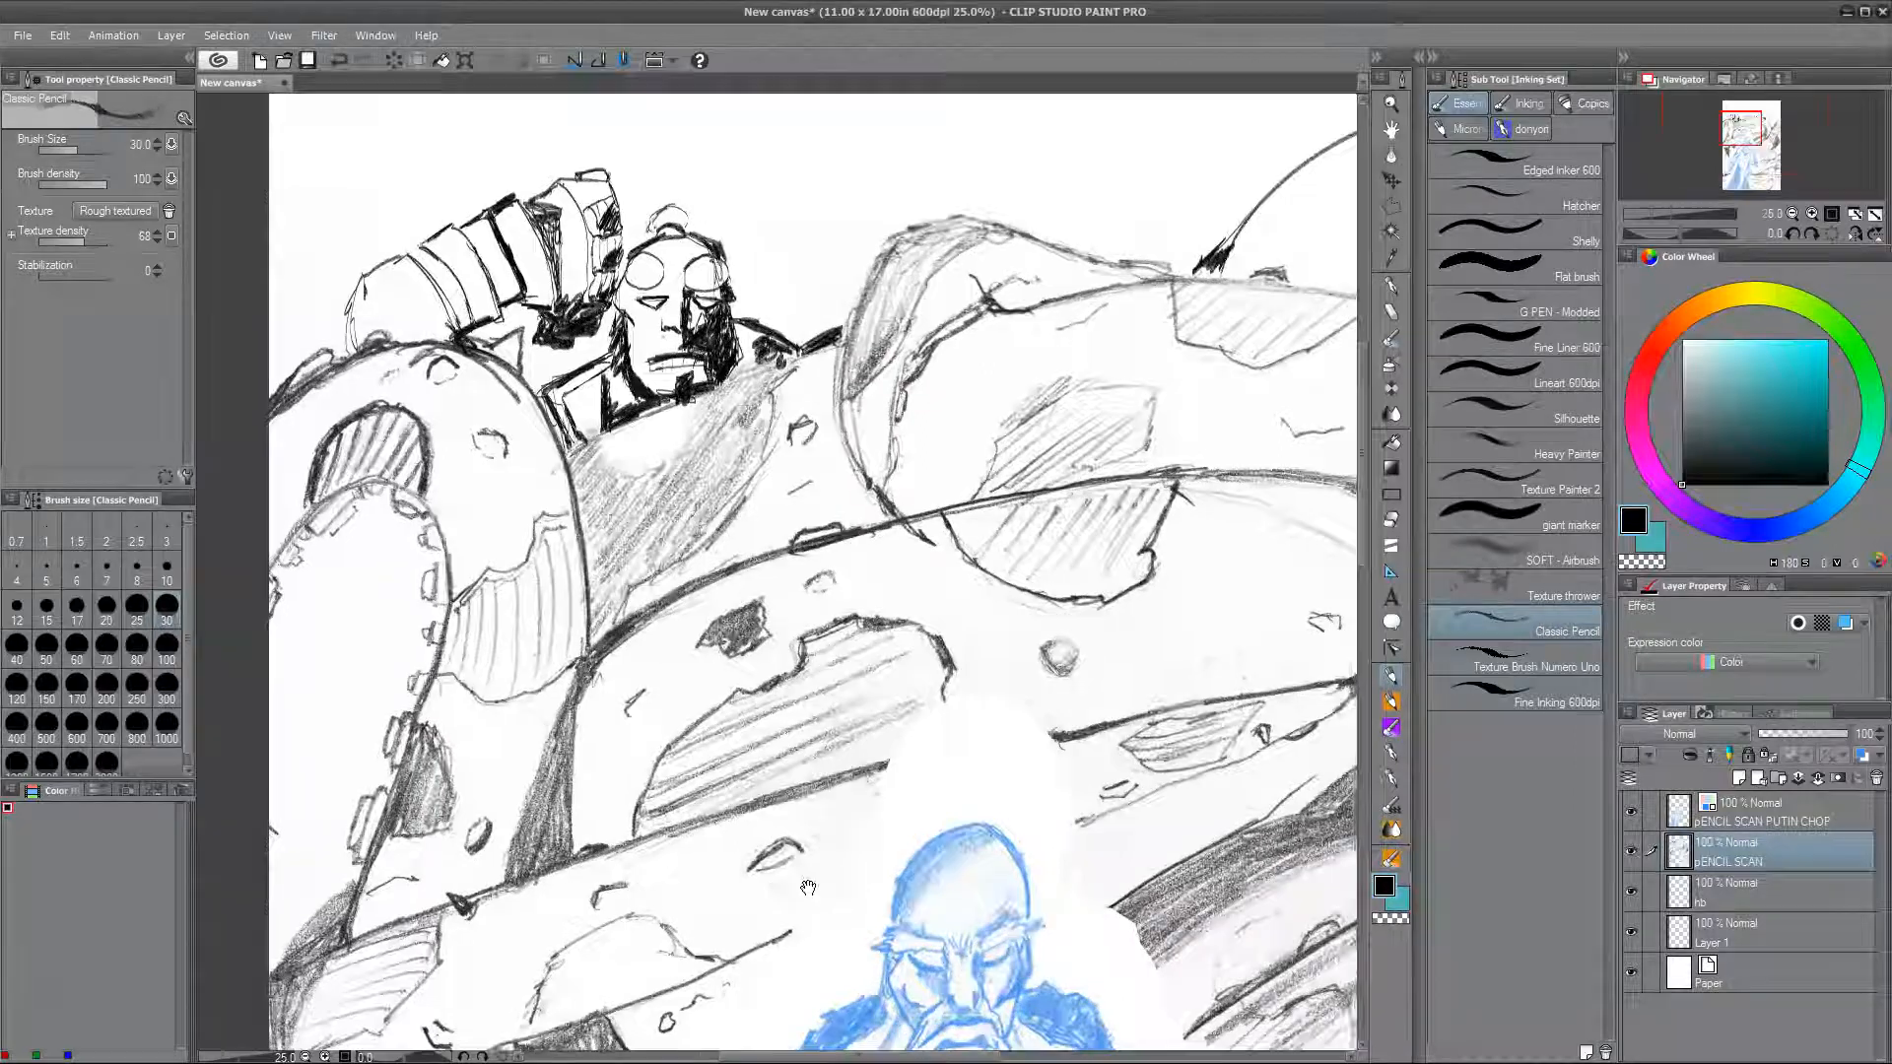
scroll(741, 778, "up", 2)
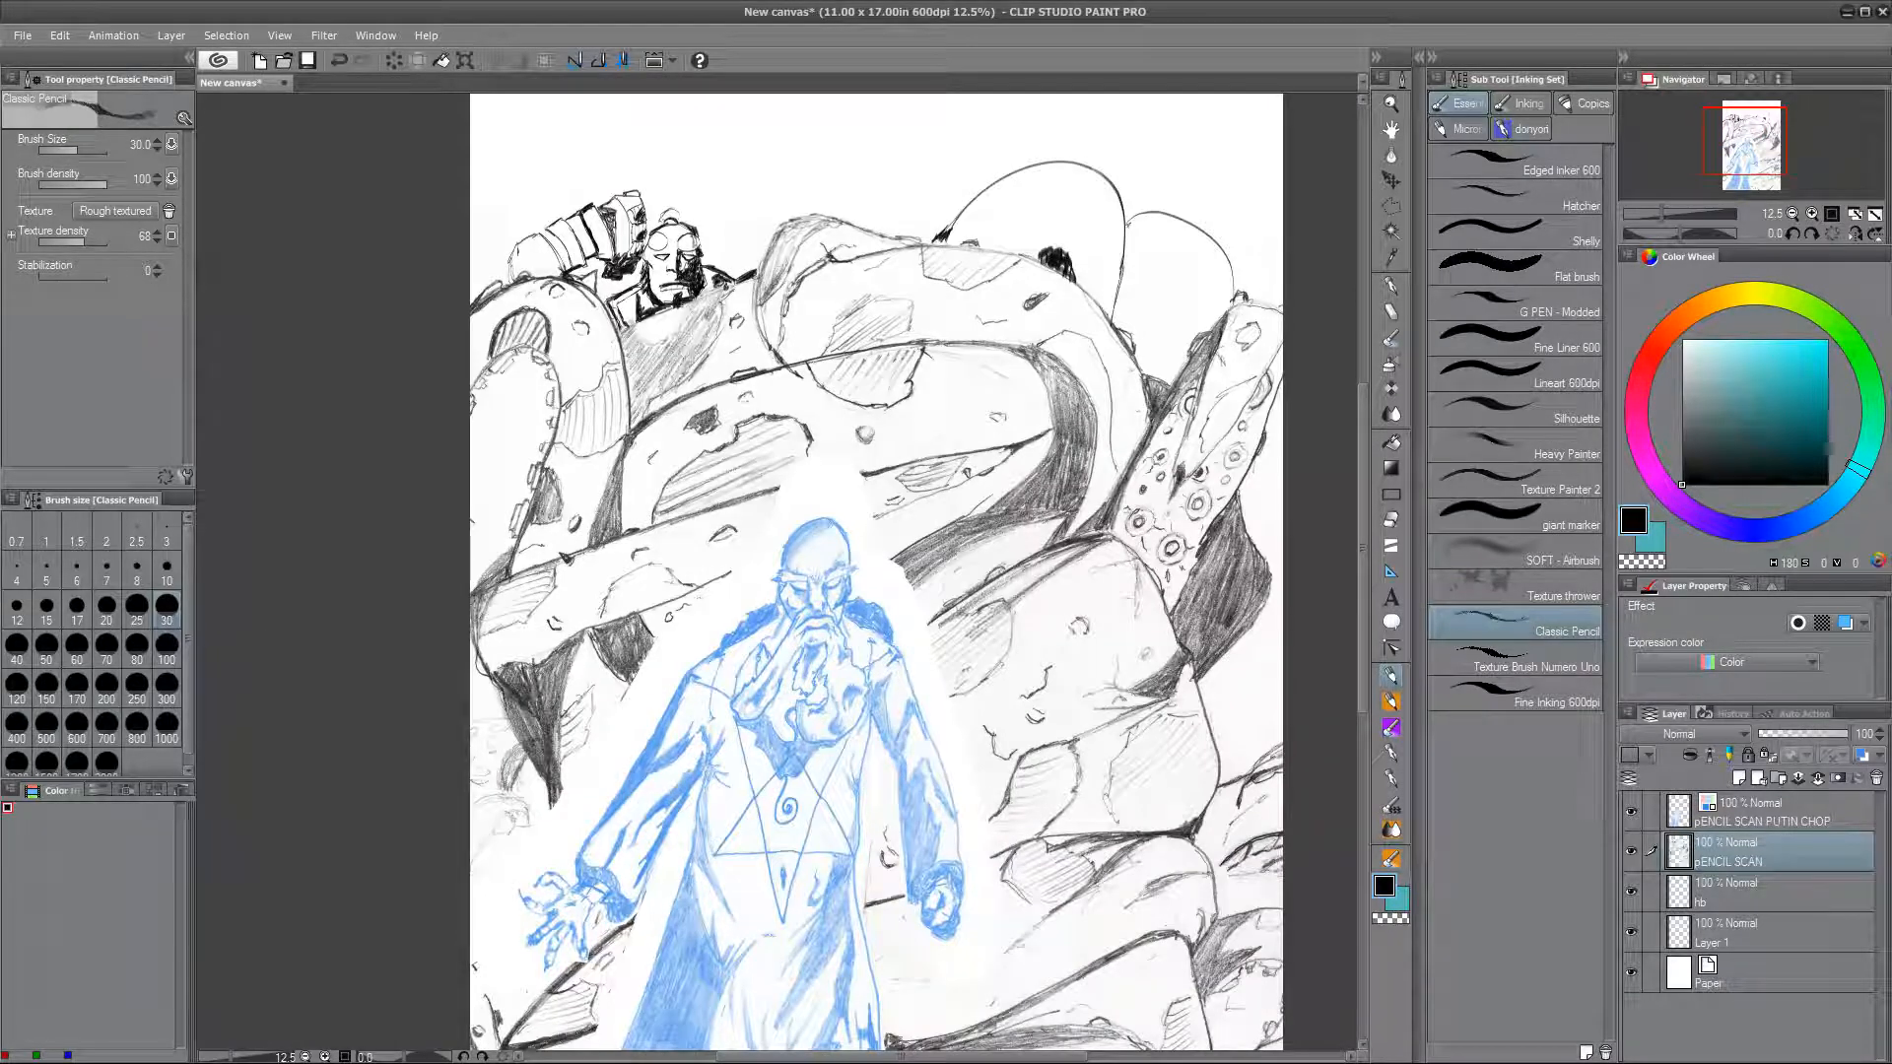
Step: Shade the brow and the area between the forehead stumps in black down to the nose
scroll(636, 242, "up", 2)
left_click_drag(727, 241, 752, 252)
left_click_drag(745, 239, 729, 268)
mouse_move(766, 268)
left_mouse_down()
mouse_move(808, 280)
mouse_move(729, 276)
left_mouse_up()
left_click_drag(733, 250, 735, 284)
left_click_drag(749, 254, 749, 311)
left_click_drag(747, 278, 743, 321)
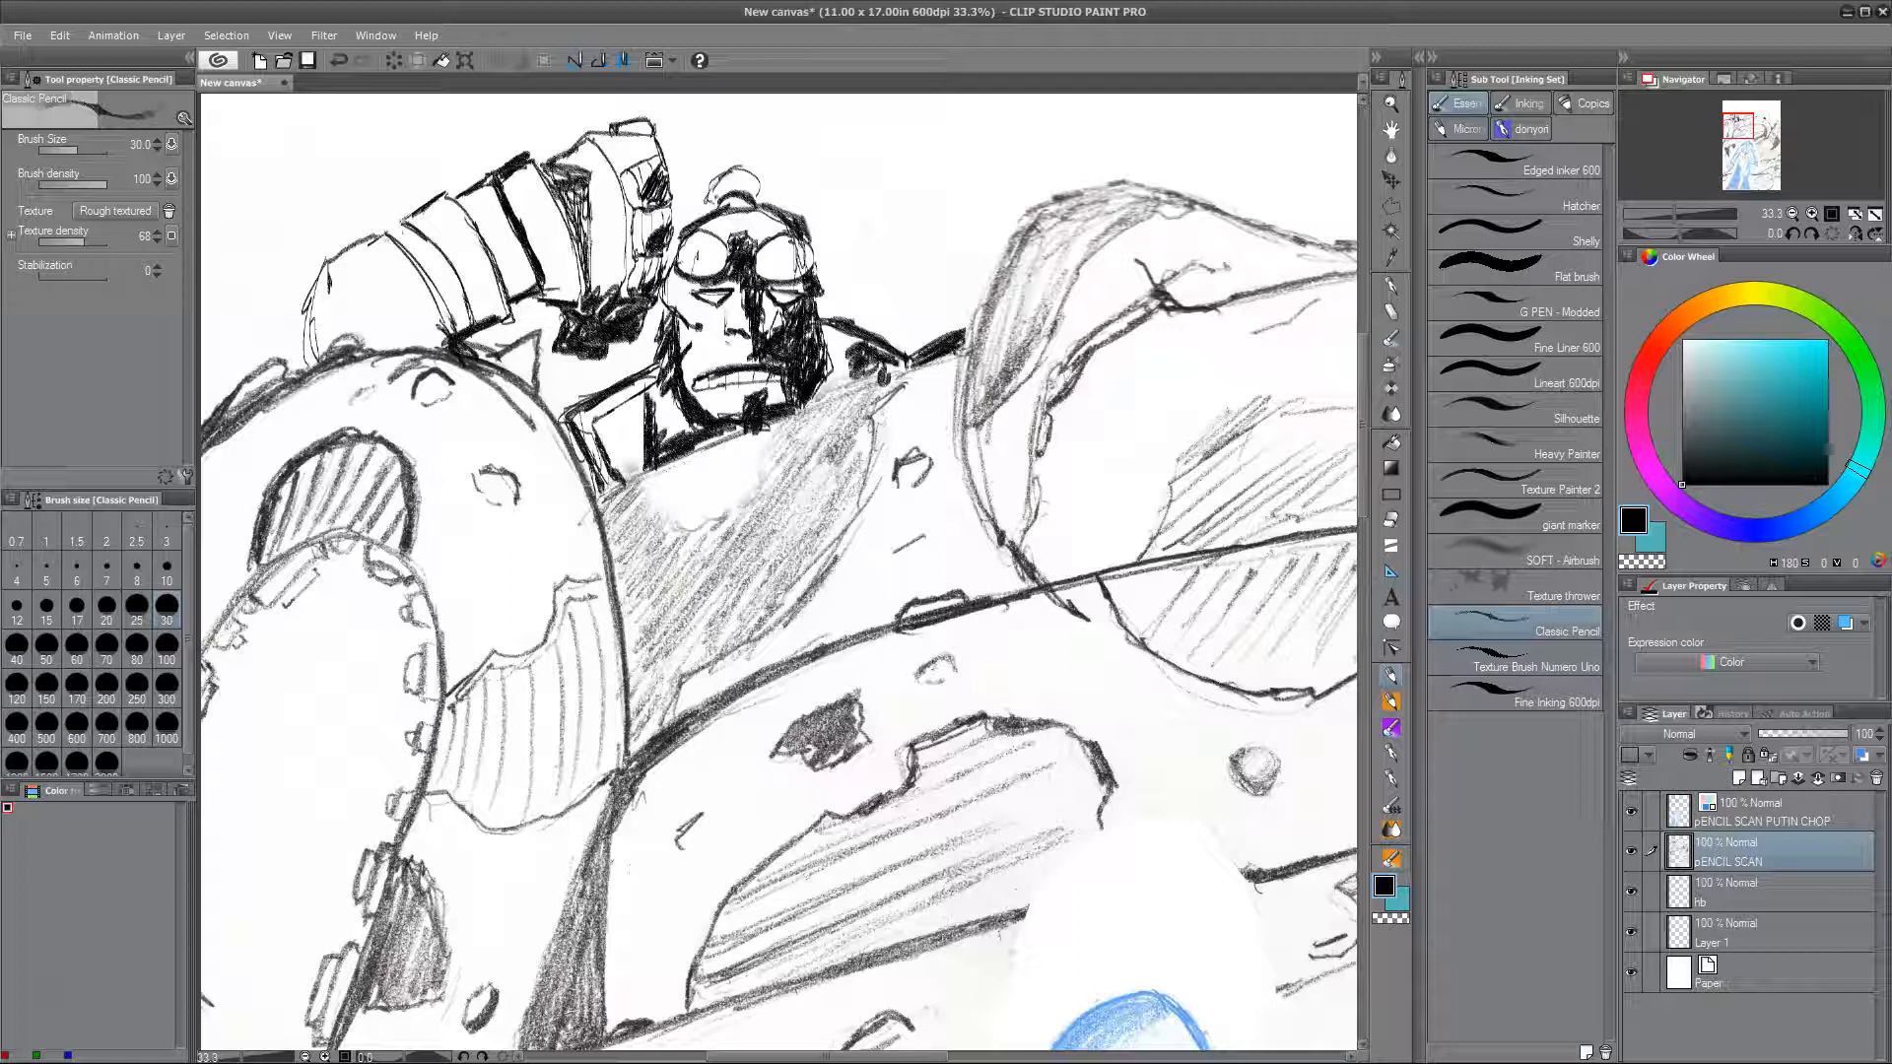
Step: Detail the two forehead stumps and darken the shaded side of the head, erasing stray marks
left_click_drag(688, 248, 695, 266)
key("e")
mouse_move(810, 243)
left_mouse_down()
mouse_move(792, 275)
mouse_move(788, 258)
left_mouse_up()
key("p")
left_click_drag(810, 250, 795, 283)
left_click_drag(812, 242, 798, 281)
left_click_drag(809, 244, 773, 281)
left_click_drag(810, 247, 796, 277)
Step: Thicken the outlines of the raised arm's bands and add dark shading where they meet the fist
left_click_drag(406, 222, 468, 325)
left_click_drag(446, 195, 511, 319)
left_click_drag(452, 196, 490, 182)
left_click_drag(441, 192, 400, 226)
left_click_drag(469, 336, 508, 313)
mouse_move(402, 213)
left_mouse_down()
mouse_move(467, 328)
mouse_move(478, 190)
left_mouse_up()
mouse_move(535, 285)
left_mouse_down()
mouse_move(537, 311)
mouse_move(561, 309)
left_mouse_up()
left_click_drag(587, 284, 565, 305)
left_click_drag(534, 166, 560, 171)
mouse_move(540, 143)
left_mouse_down()
mouse_move(581, 219)
mouse_move(556, 178)
left_mouse_up()
mouse_move(556, 186)
left_mouse_down()
mouse_move(570, 218)
mouse_move(607, 229)
mouse_move(599, 209)
mouse_move(601, 291)
left_mouse_up()
Step: Lasso the fist, move it away from the head, rotate it to 7.9 degrees and deselect it
left_click_drag(685, 552, 682, 654)
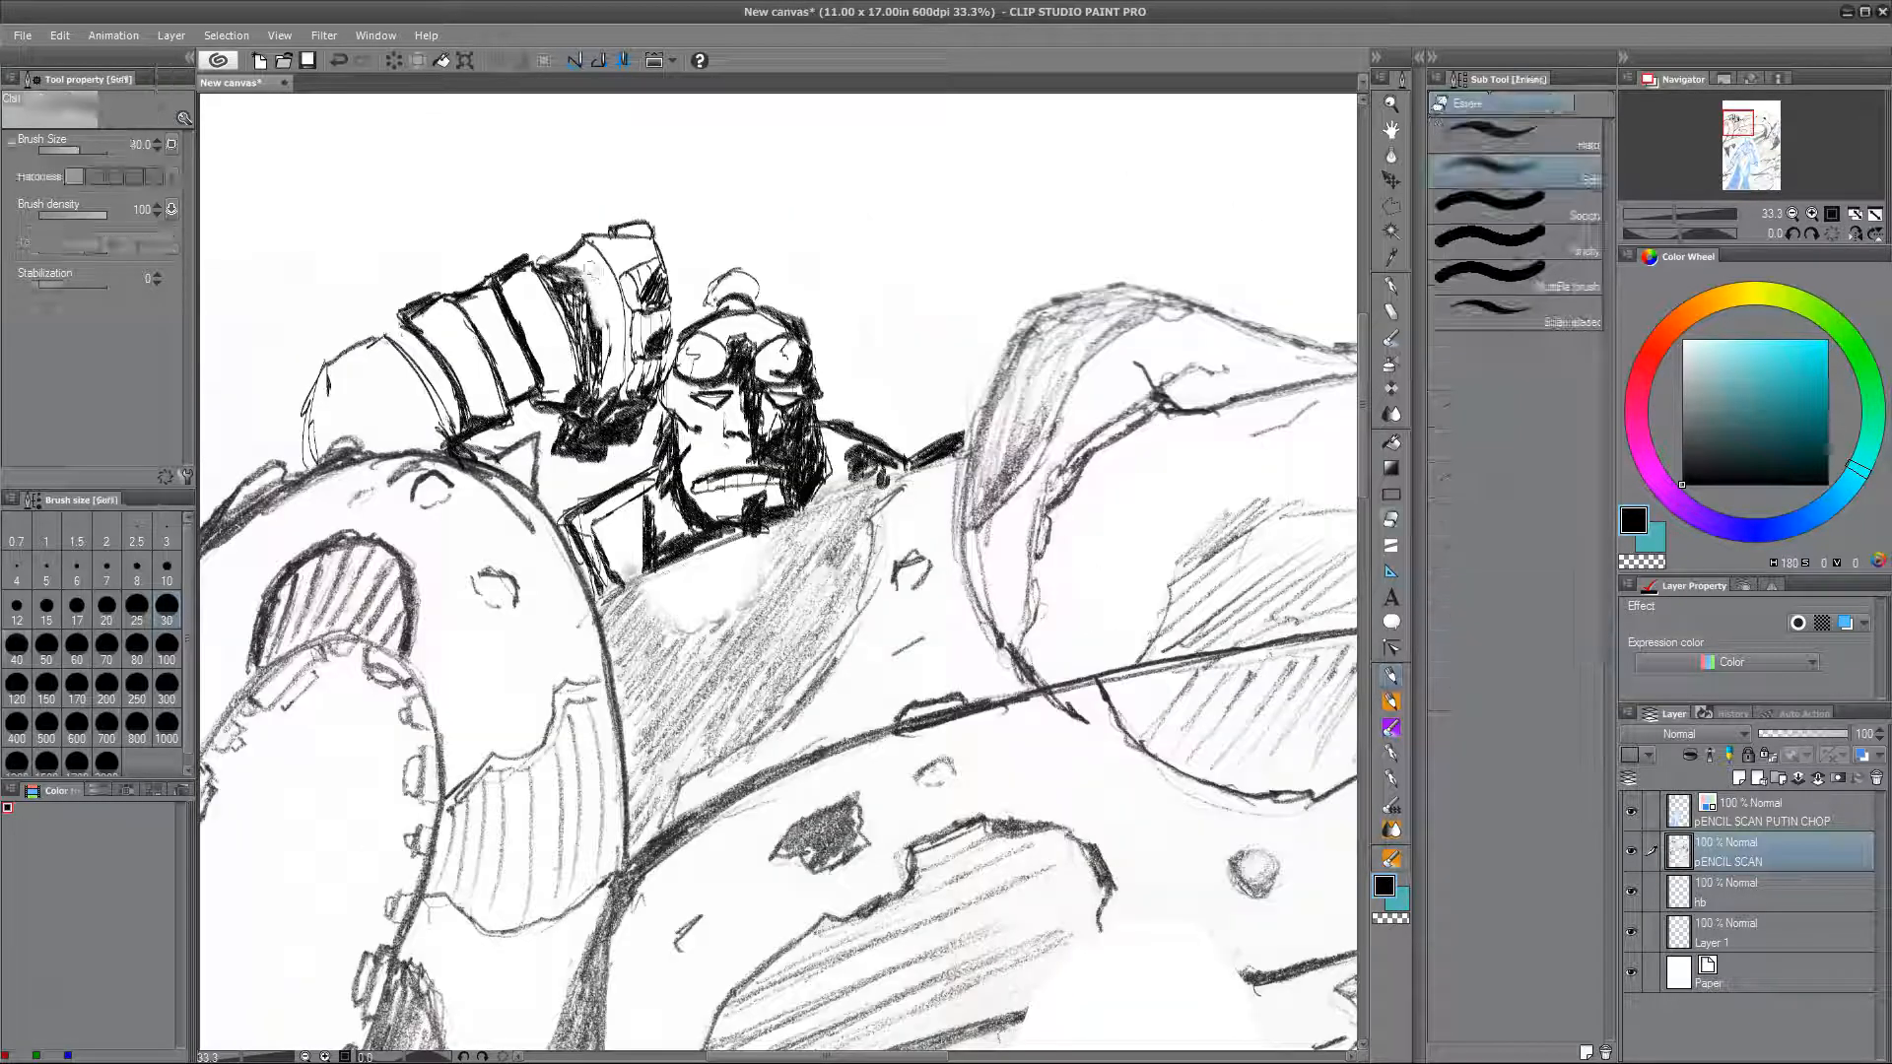
key("o")
key("m")
mouse_move(675, 370)
left_mouse_down()
mouse_move(552, 296)
mouse_move(564, 404)
left_mouse_up()
key("k")
mouse_move(563, 479)
left_mouse_down()
mouse_move(541, 473)
mouse_move(566, 485)
left_mouse_up()
key("ctrl+t")
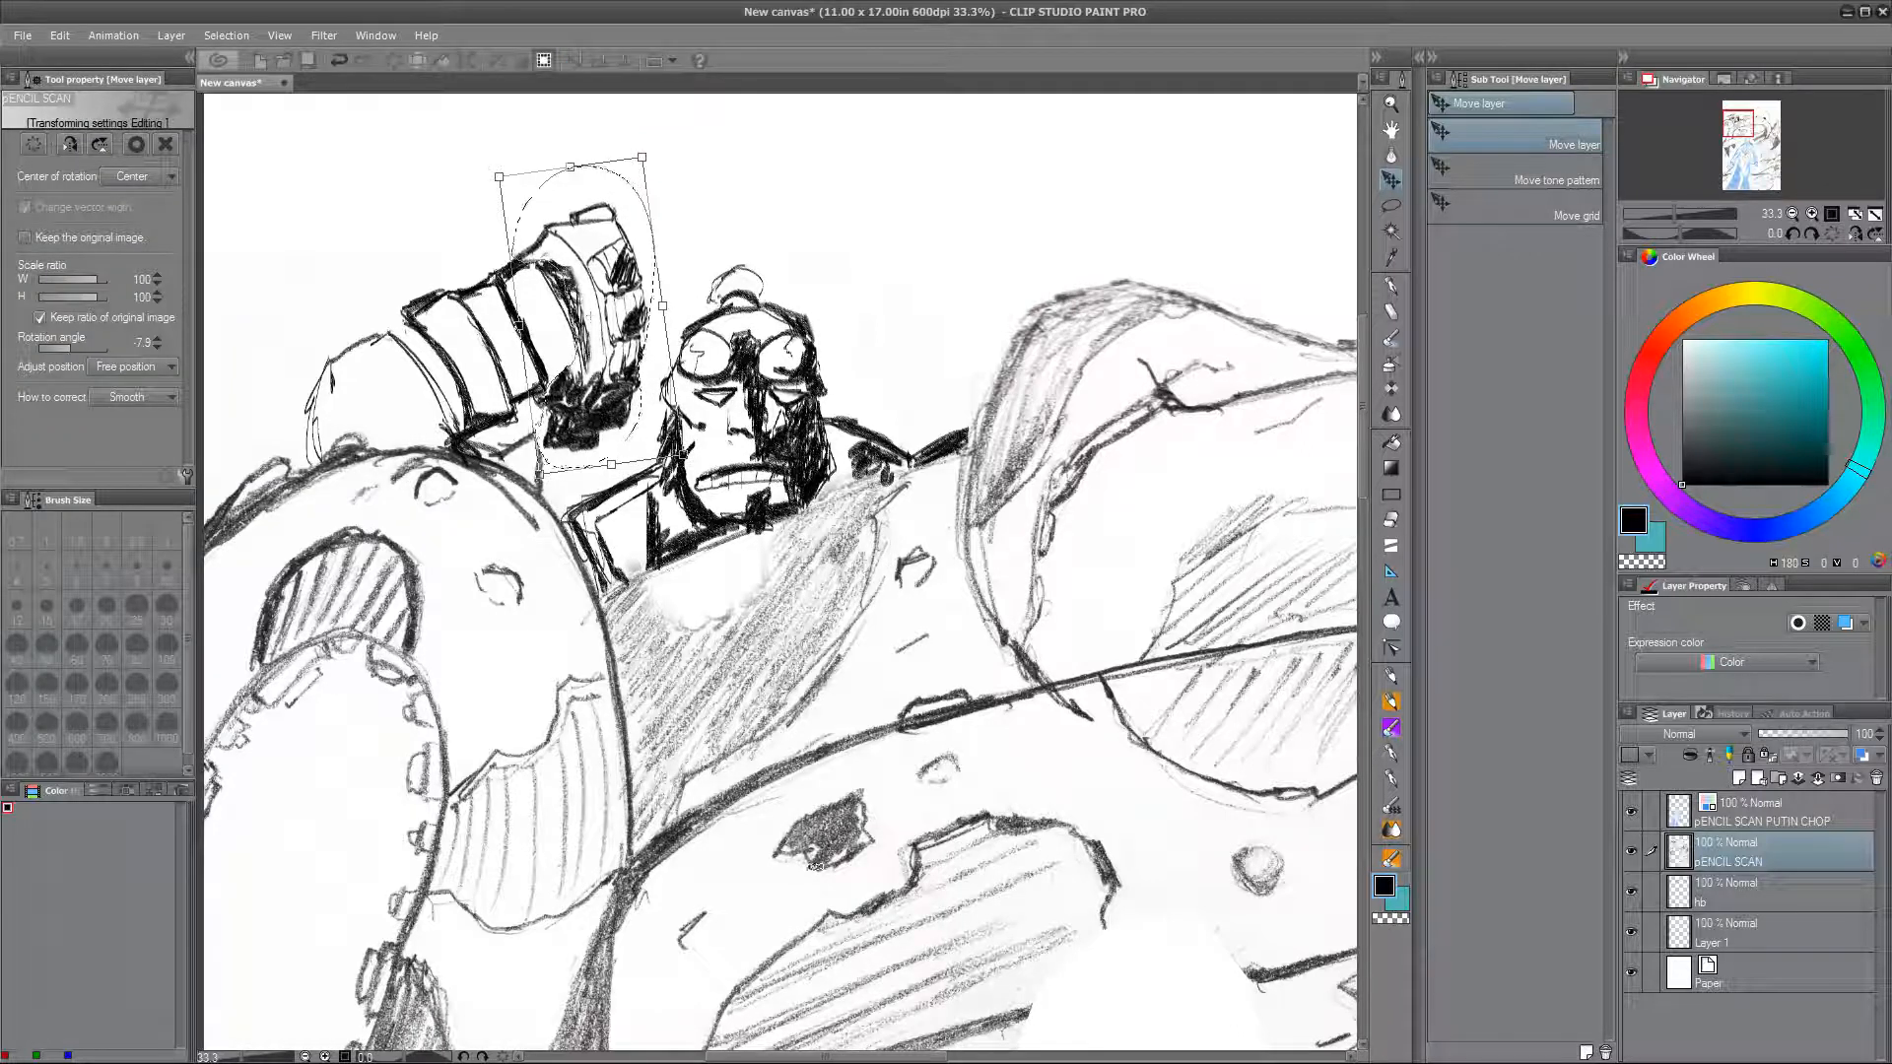
key("Return")
key("ctrl+d")
Step: Redraw the outer end of the raised arm with an angular outline, fold lines and a darker underside
mouse_move(739, 959)
left_mouse_down()
mouse_move(762, 845)
mouse_move(714, 898)
left_mouse_up()
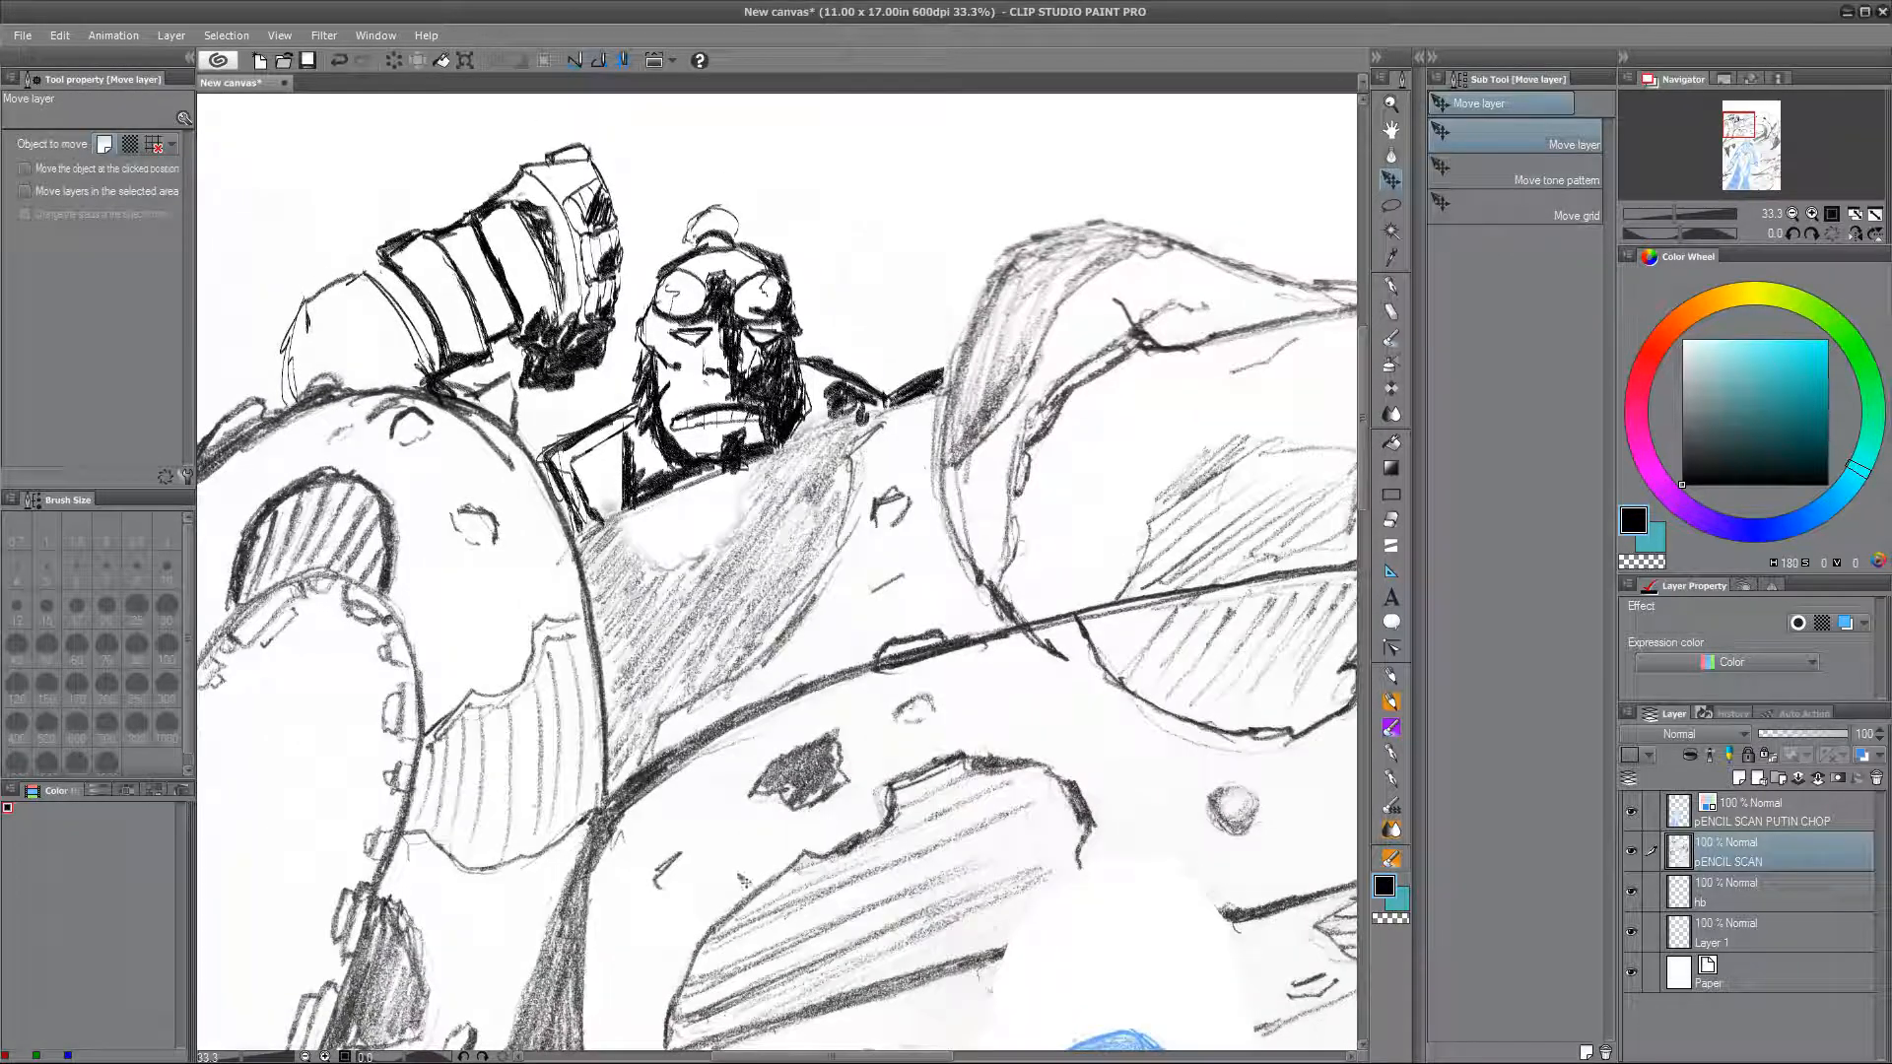
key("e")
key("p")
left_click_drag(435, 369, 489, 418)
mouse_move(397, 317)
left_mouse_down()
mouse_move(436, 371)
mouse_move(422, 390)
left_mouse_up()
mouse_move(384, 256)
left_mouse_down()
mouse_move(309, 289)
mouse_move(302, 386)
mouse_move(340, 384)
left_mouse_up()
left_click_drag(351, 345, 373, 392)
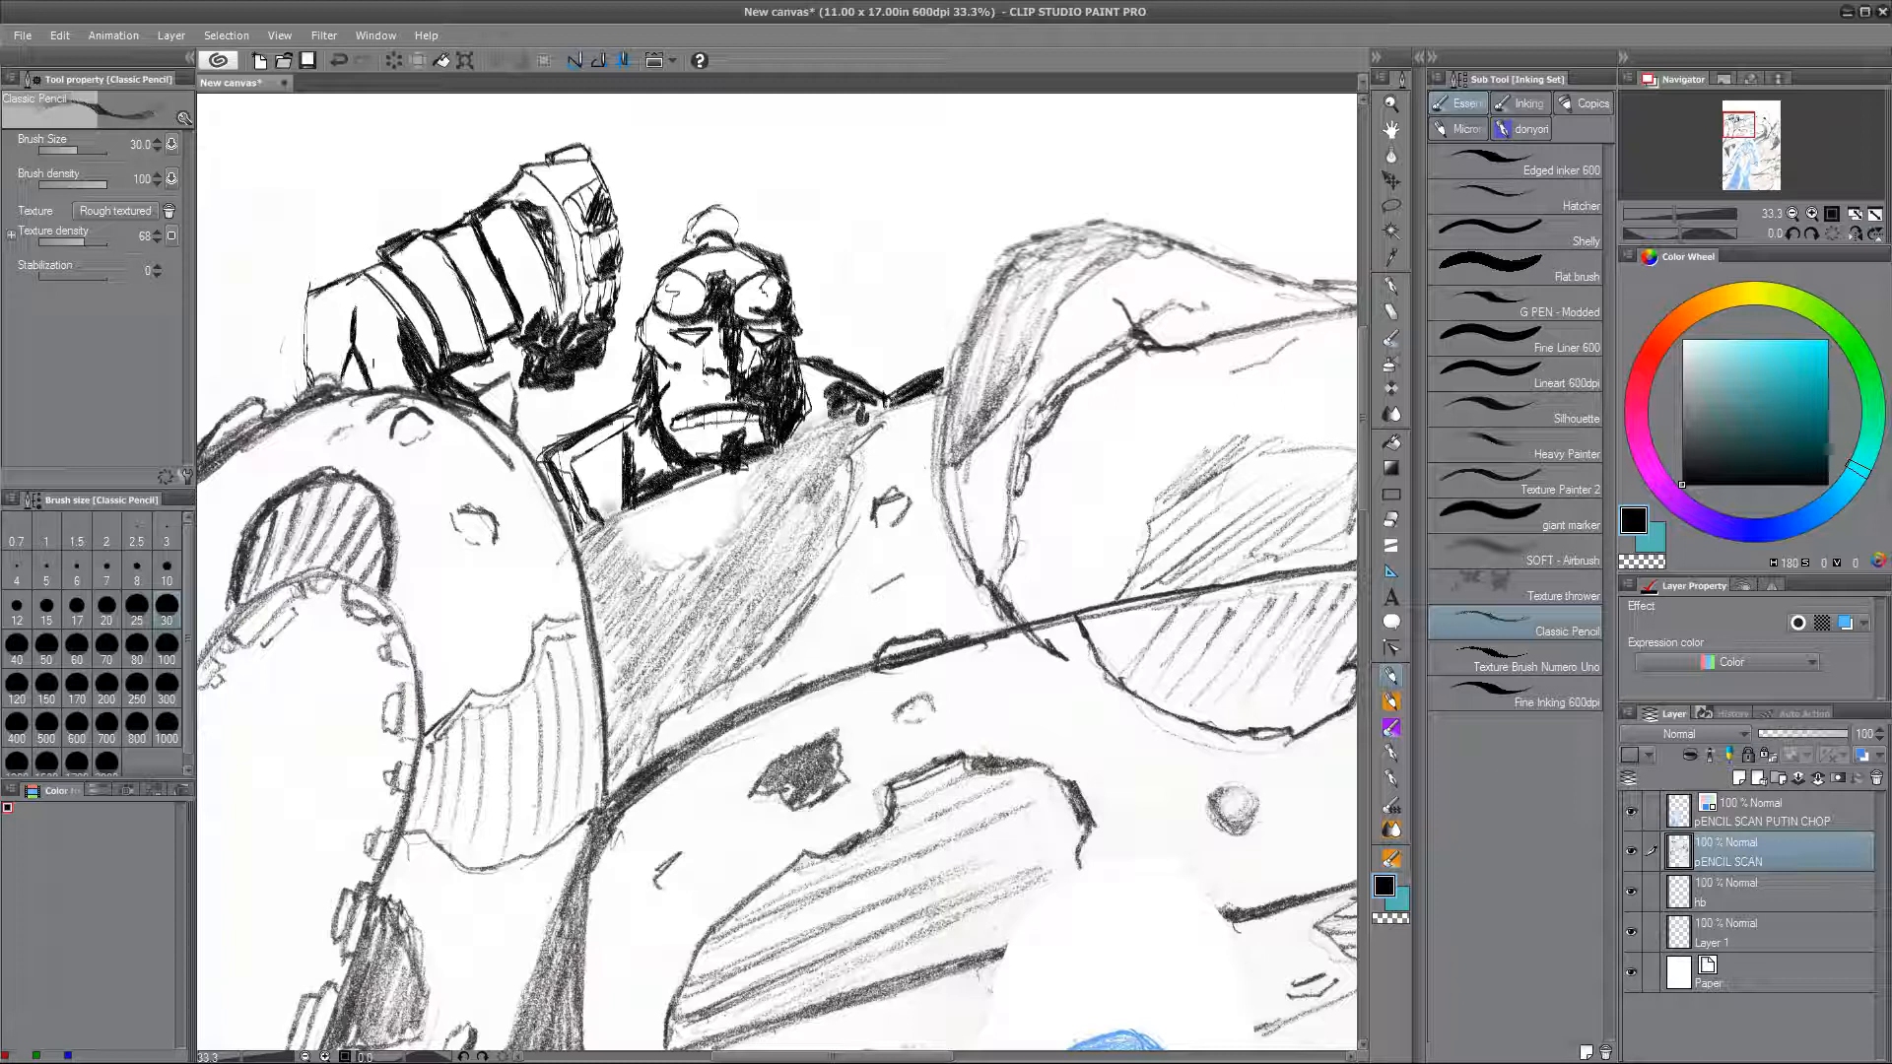
left_click_drag(310, 285, 313, 317)
mouse_move(492, 414)
left_mouse_down()
mouse_move(423, 518)
mouse_move(454, 493)
left_mouse_up()
Step: Lasso the raised arm, nudge it slightly closer to the head and deselect it
key("m")
mouse_move(345, 309)
left_mouse_down()
mouse_move(390, 399)
mouse_move(542, 164)
mouse_move(467, 189)
left_mouse_up()
key("k")
left_click_drag(1120, 762, 1138, 750)
key("ctrl+d")
key("p")
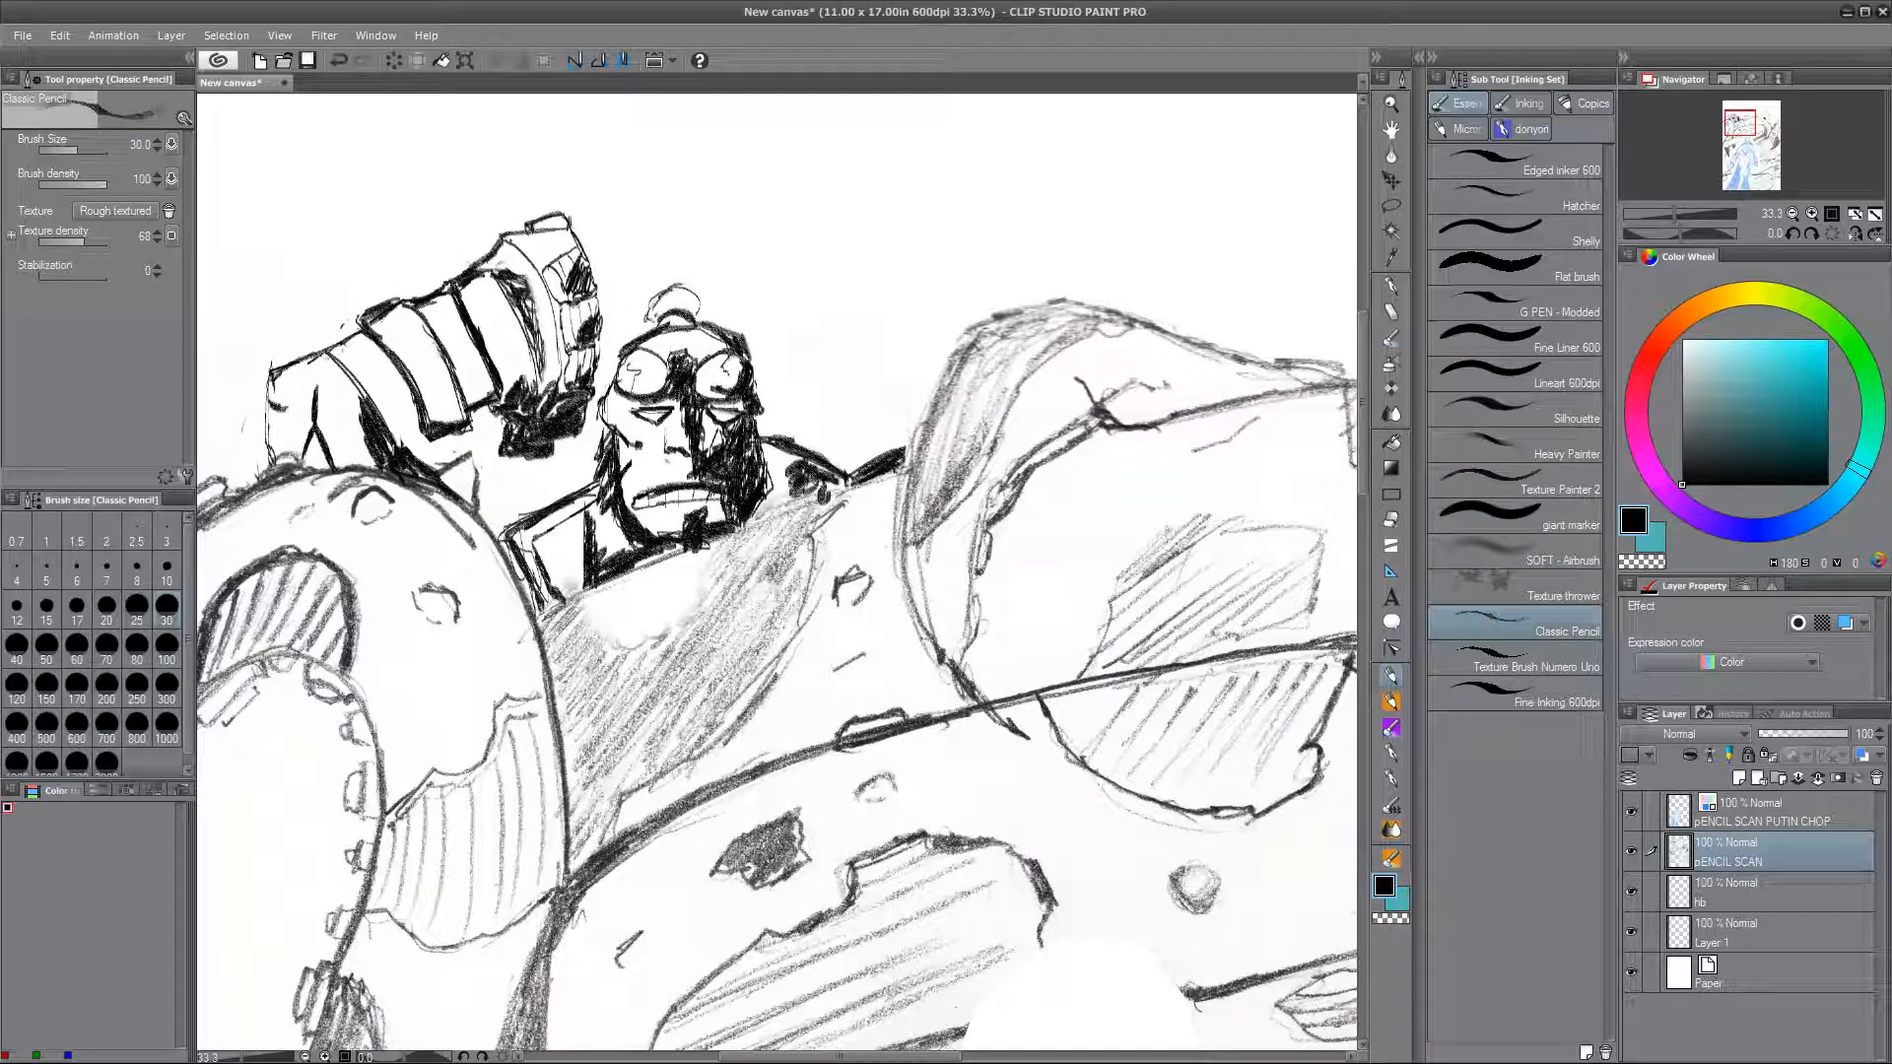
Step: Strengthen the raised arm's lower edge below the bands and clean up the shadow beneath the fist with the eraser
mouse_move(368, 326)
left_mouse_down()
mouse_move(415, 450)
mouse_move(467, 429)
left_mouse_up()
mouse_move(396, 370)
left_mouse_down()
mouse_move(423, 449)
mouse_move(538, 410)
left_mouse_up()
key("e")
mouse_move(516, 422)
left_mouse_down()
mouse_move(528, 380)
mouse_move(513, 442)
mouse_move(540, 392)
left_mouse_up()
key("p")
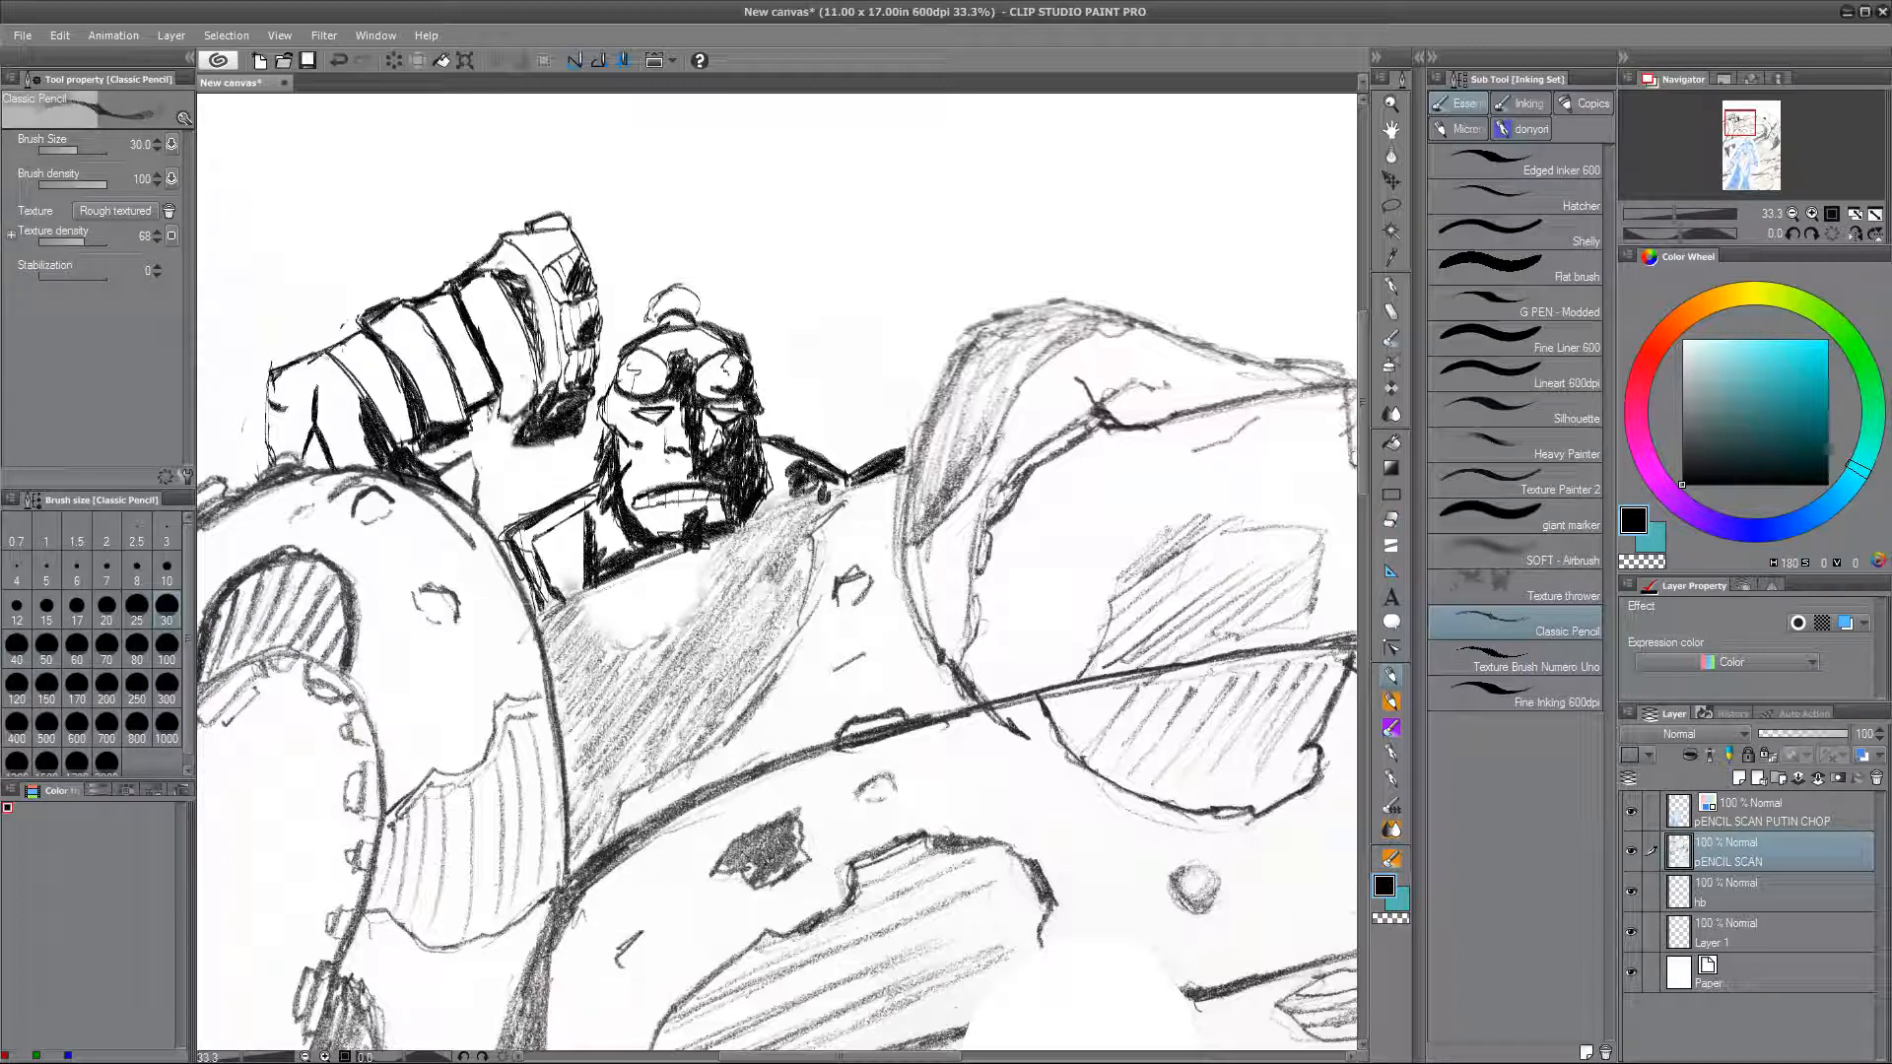
Step: Add hatching and dark shading to the individual bands of the raised arm
left_click_drag(441, 343, 470, 329)
mouse_move(481, 343)
left_mouse_down()
mouse_move(519, 326)
mouse_move(453, 414)
left_mouse_up()
left_click_drag(453, 337, 493, 414)
left_click_drag(500, 423, 544, 383)
left_click_drag(504, 345, 522, 406)
mouse_move(530, 365)
left_mouse_down()
mouse_move(518, 400)
mouse_move(554, 440)
left_mouse_up()
Step: Clean up and blacken the shadow under the fist where it meets the head
key("e")
key("p")
mouse_move(603, 380)
left_mouse_down()
mouse_move(564, 453)
mouse_move(540, 455)
mouse_move(599, 384)
left_mouse_up()
left_click_drag(607, 365, 581, 423)
left_click_drag(577, 396, 550, 424)
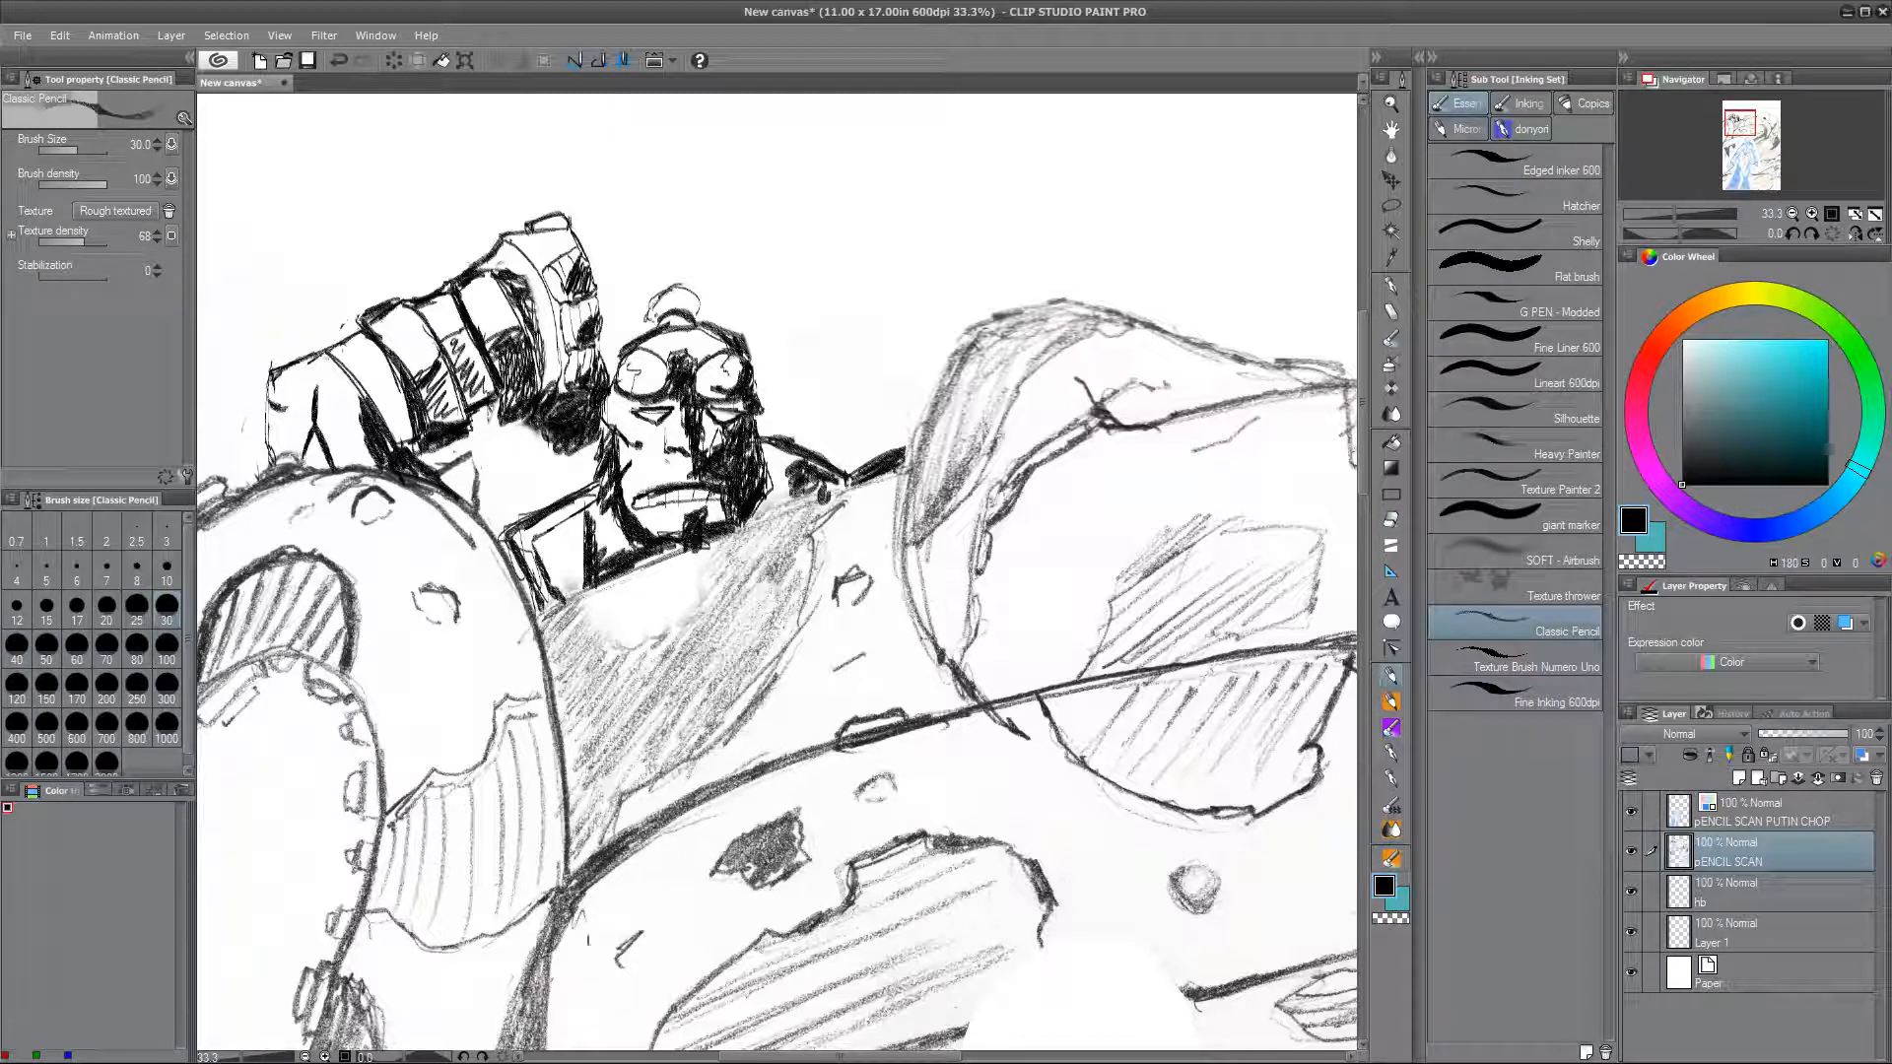
Step: Erase a short gap in the upper edge of the tentacle beside the background character and start a hand outline there
key("ctrl+minus")
key("ctrl+minus")
key("ctrl+minus")
left_click_drag(996, 897, 925, 693)
key("ctrl+plus")
key("ctrl+plus")
key("ctrl+plus")
left_click_drag(931, 404, 810, 877)
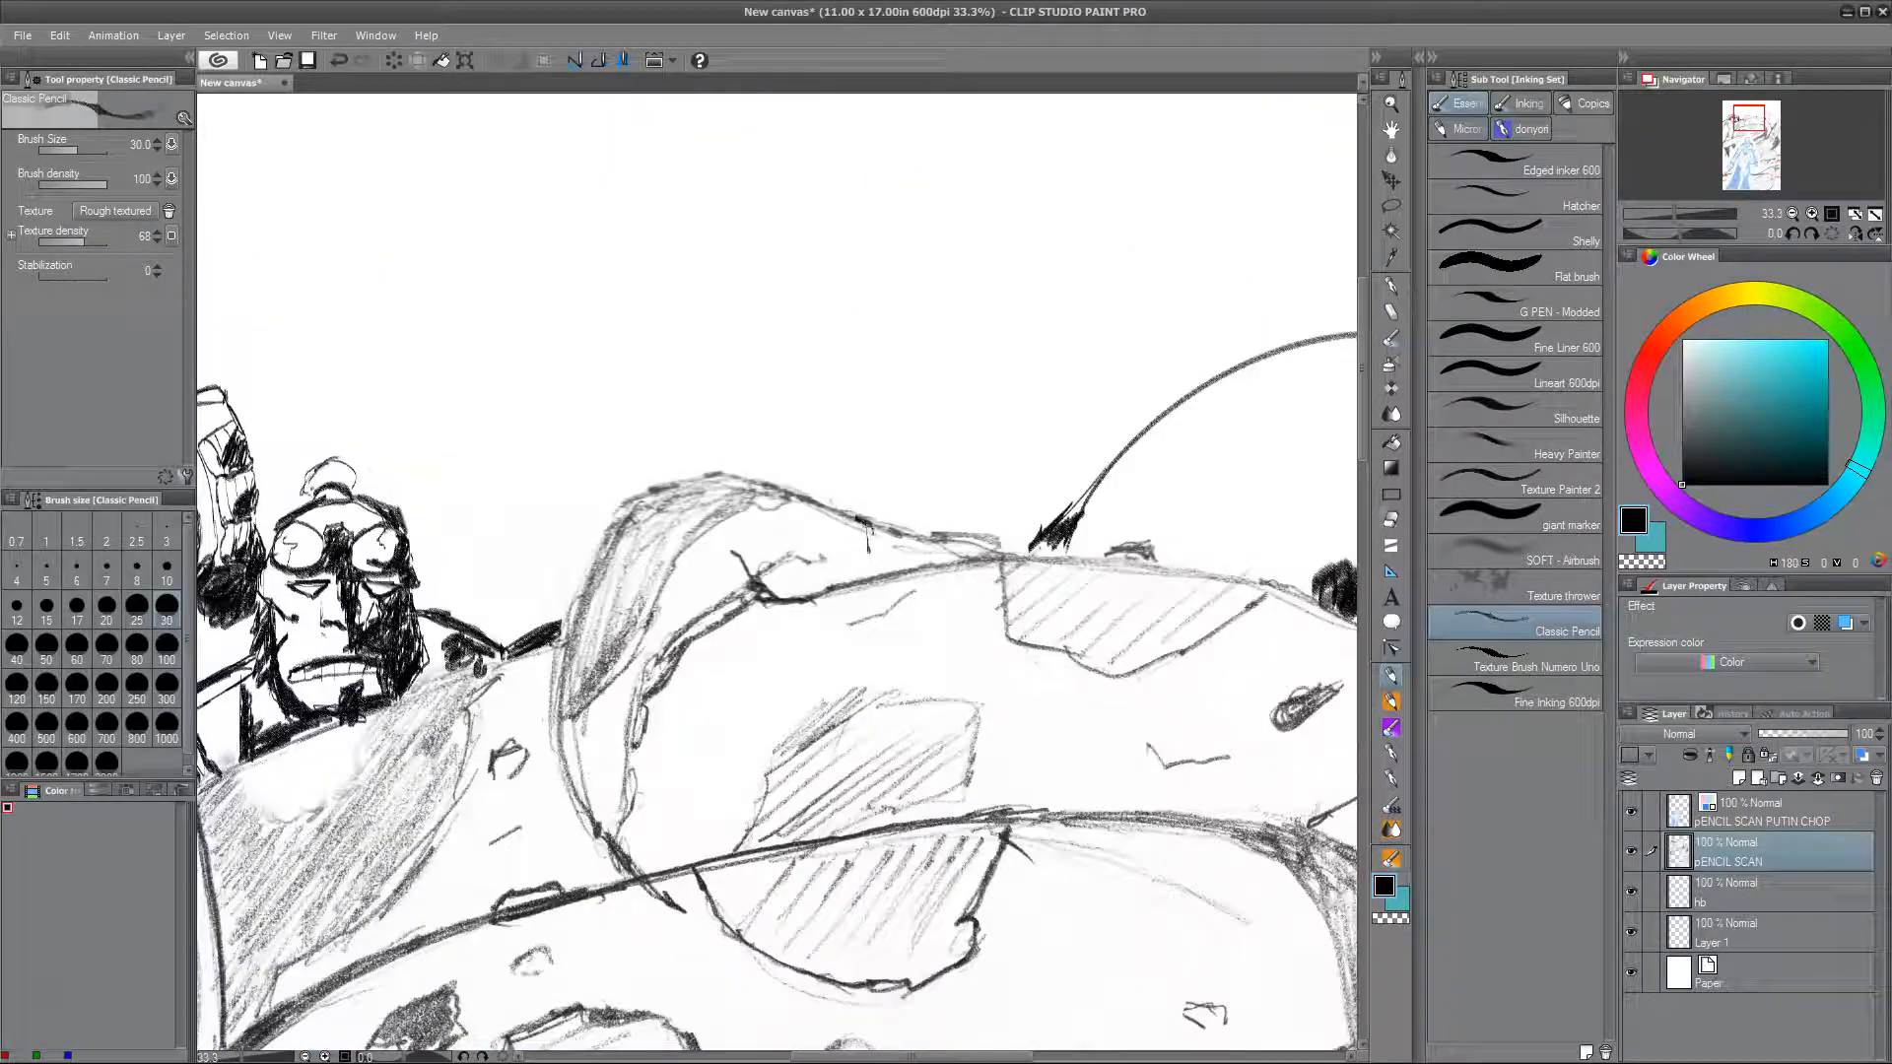
key("e")
left_click(1395, 680)
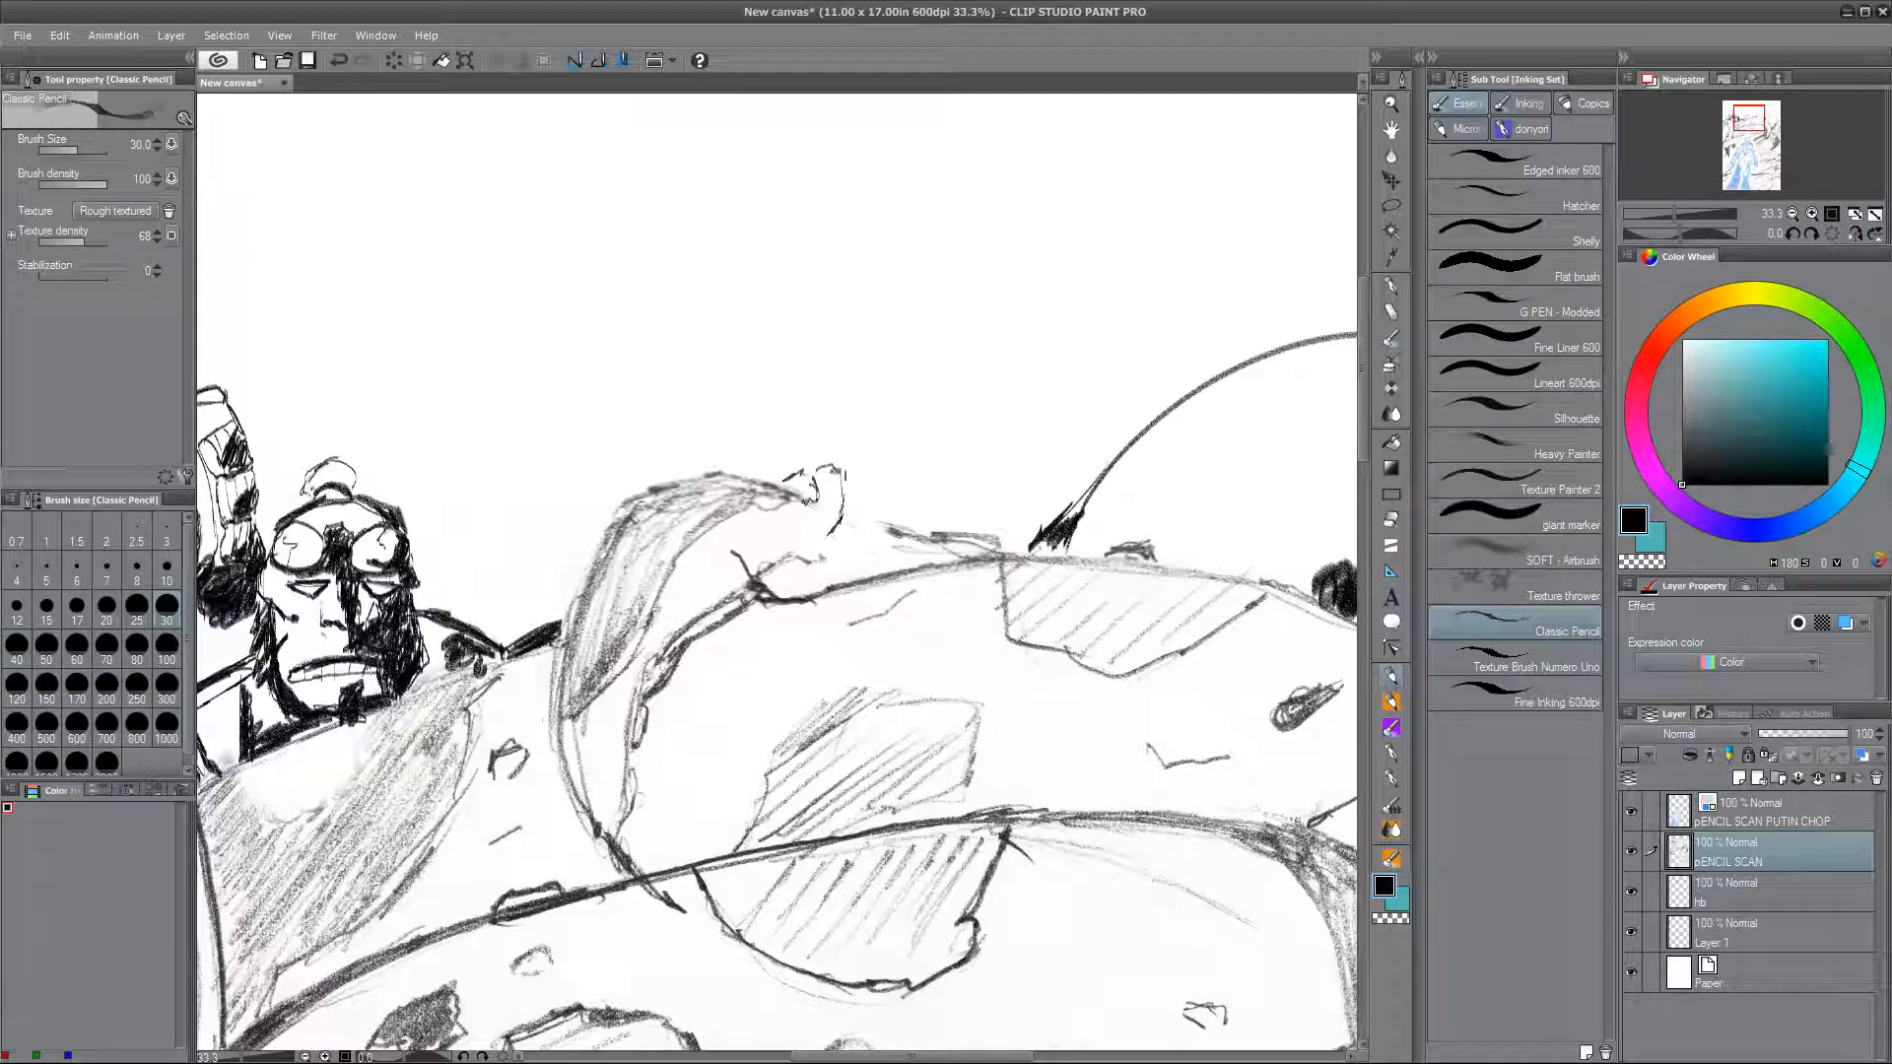
Step: Sketch a small hand with curled fingers gripping the top of the tentacle where the edge was erased
left_click_drag(808, 502, 824, 517)
mouse_move(824, 507)
left_mouse_down()
mouse_move(803, 541)
mouse_move(837, 542)
left_mouse_up()
left_click_drag(794, 471, 822, 509)
mouse_move(803, 503)
left_mouse_down()
mouse_move(1037, 235)
mouse_move(919, 361)
left_mouse_up()
key("e")
left_click_drag(998, 383, 1012, 393)
mouse_move(905, 369)
left_mouse_down()
mouse_move(945, 359)
mouse_move(916, 400)
left_mouse_up()
left_click(1391, 650)
left_click(1391, 677)
key("e")
key("p")
left_click_drag(959, 333, 985, 367)
mouse_move(985, 354)
left_mouse_down()
mouse_move(971, 397)
mouse_move(1000, 415)
left_mouse_up()
Step: Set the Classic Pencil to size 10 and clean up the outer contour of the background character's raised arm
left_click(167, 569)
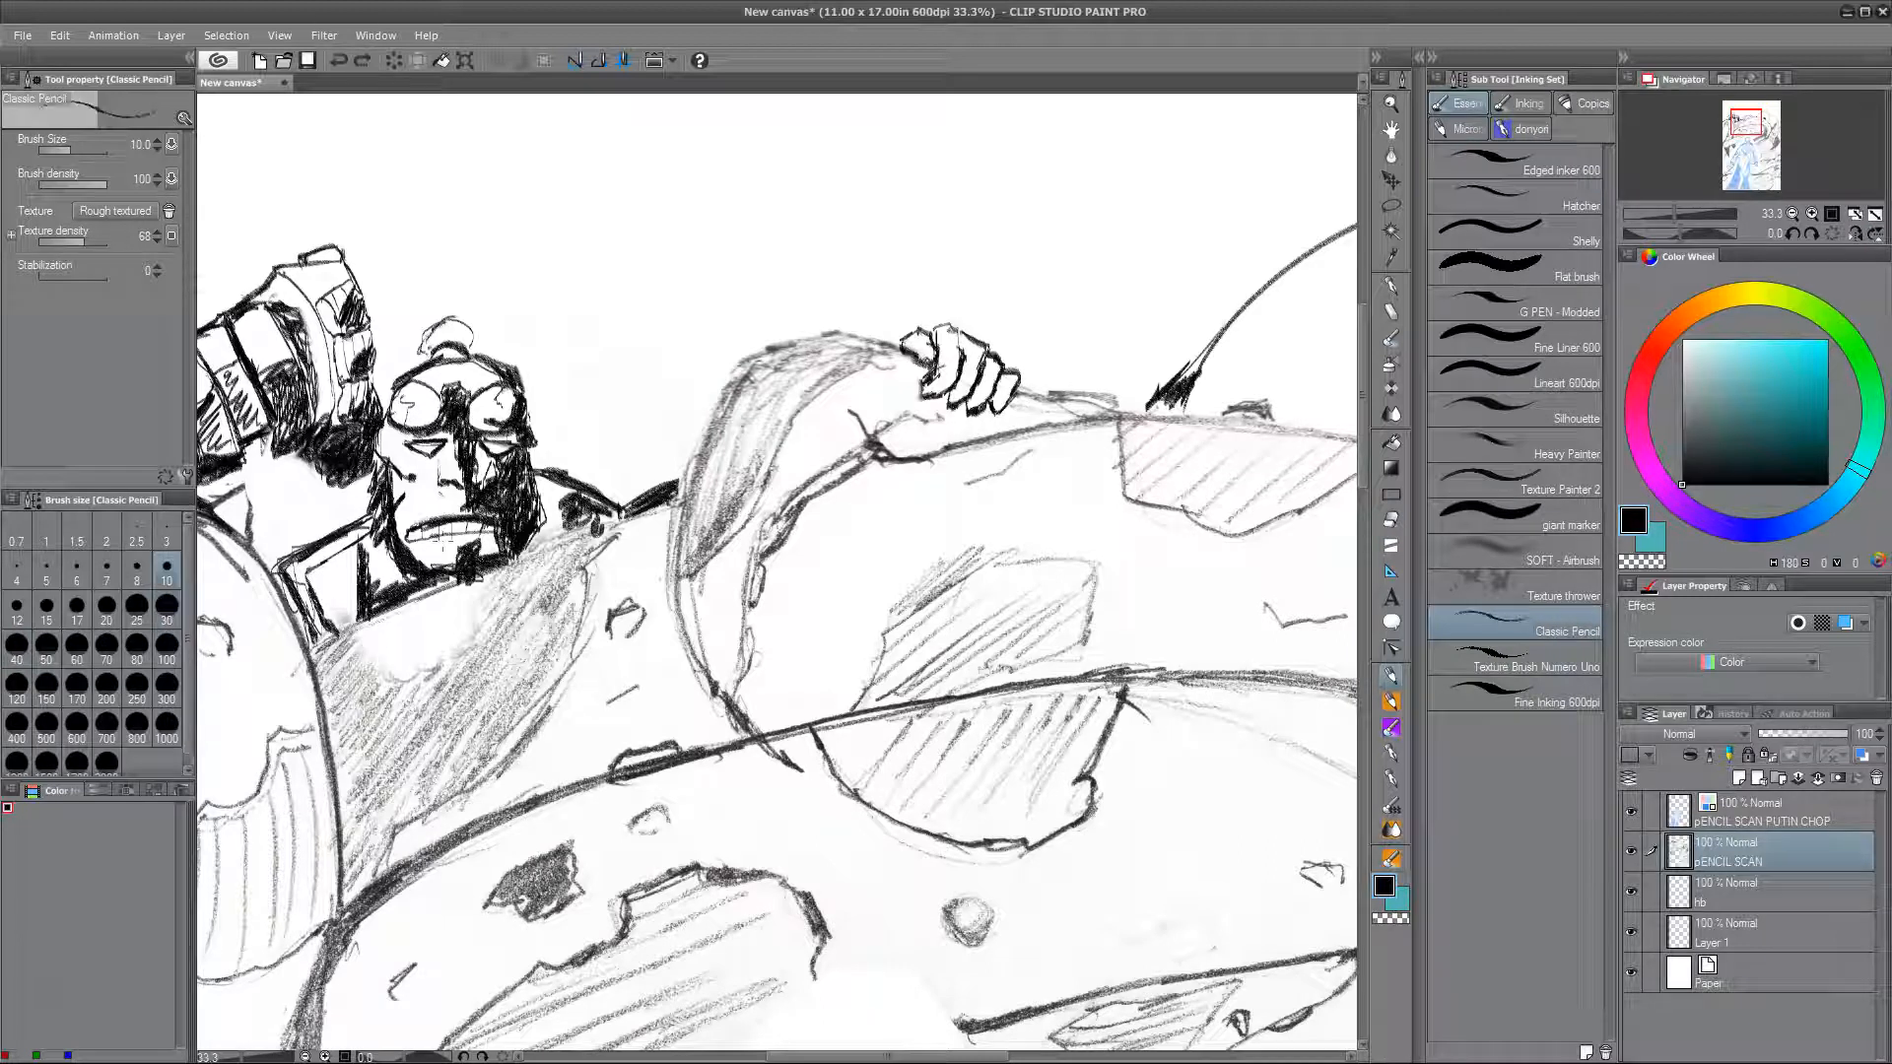
mouse_move(793, 1047)
left_mouse_down()
mouse_move(990, 781)
mouse_move(1013, 895)
left_mouse_up()
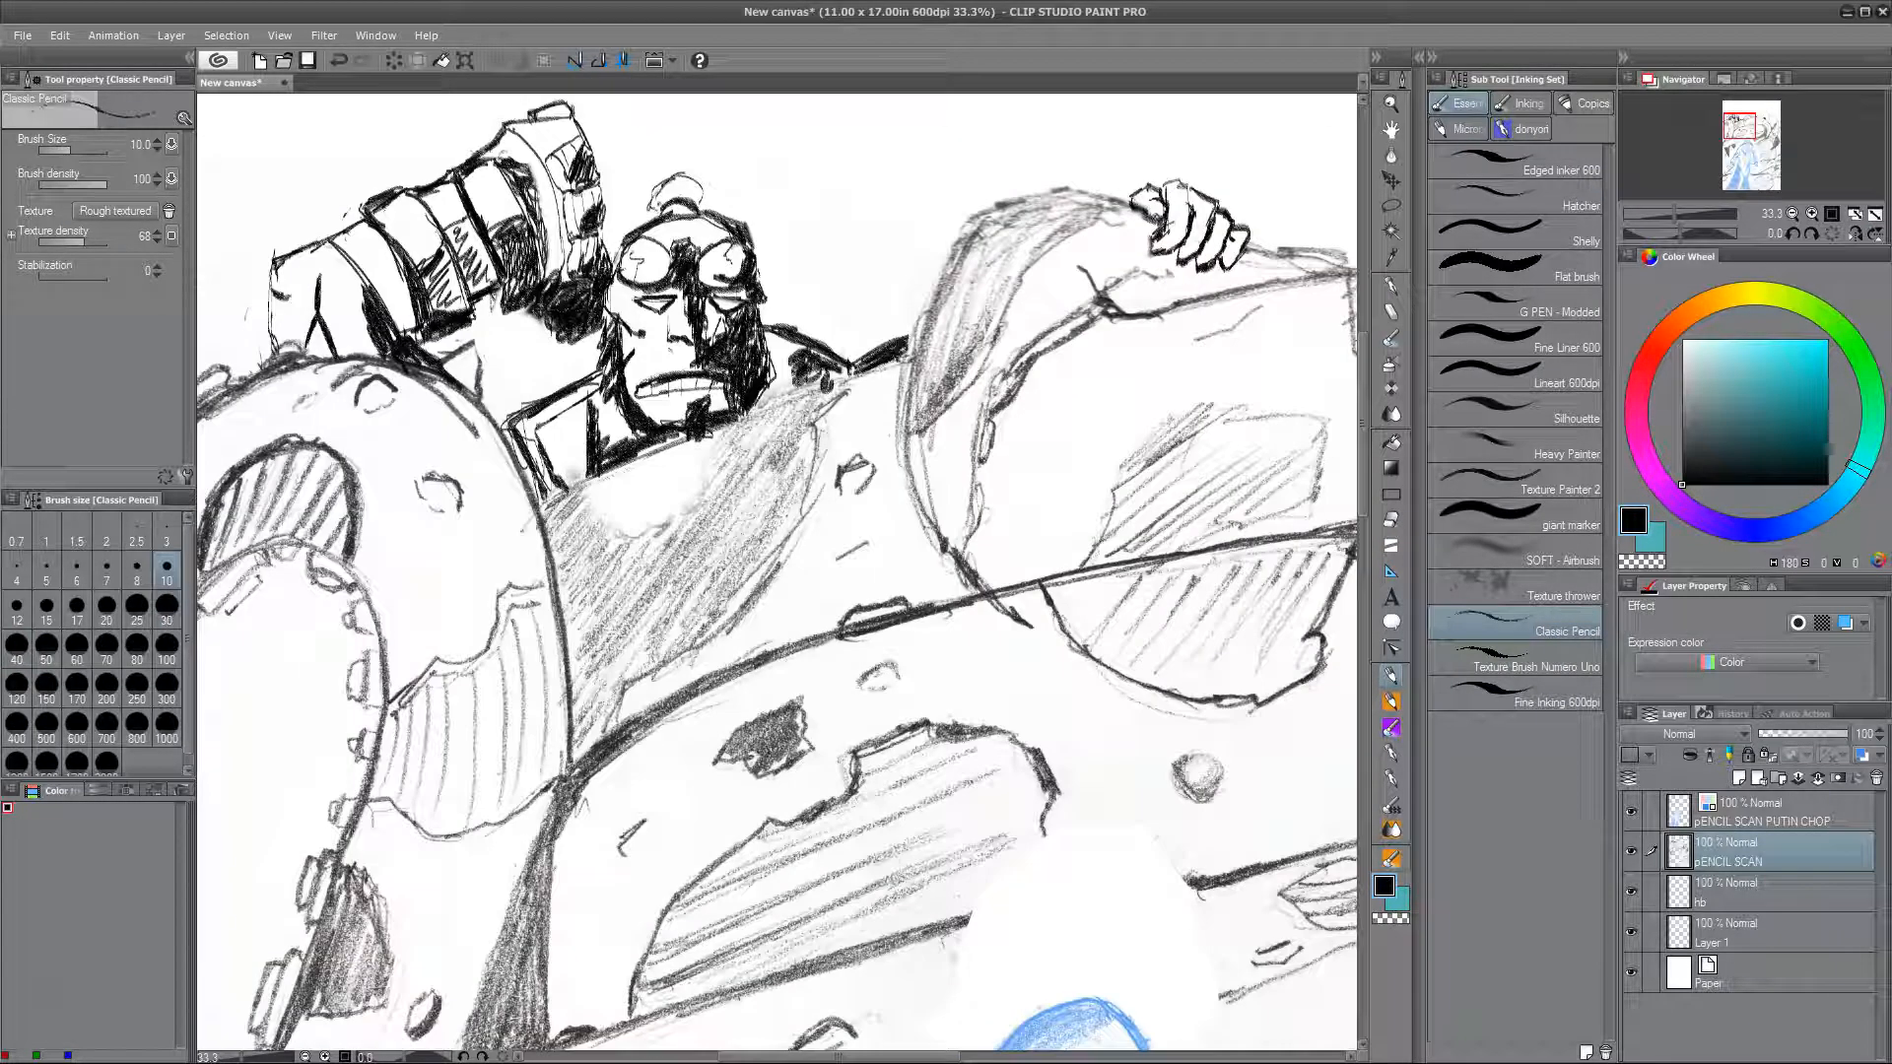
scroll(397, 837, "down", 5)
left_click_drag(626, 1052, 761, 870)
scroll(789, 752, "up", 4)
left_click_drag(325, 189, 695, 633)
left_click_drag(481, 473, 473, 552)
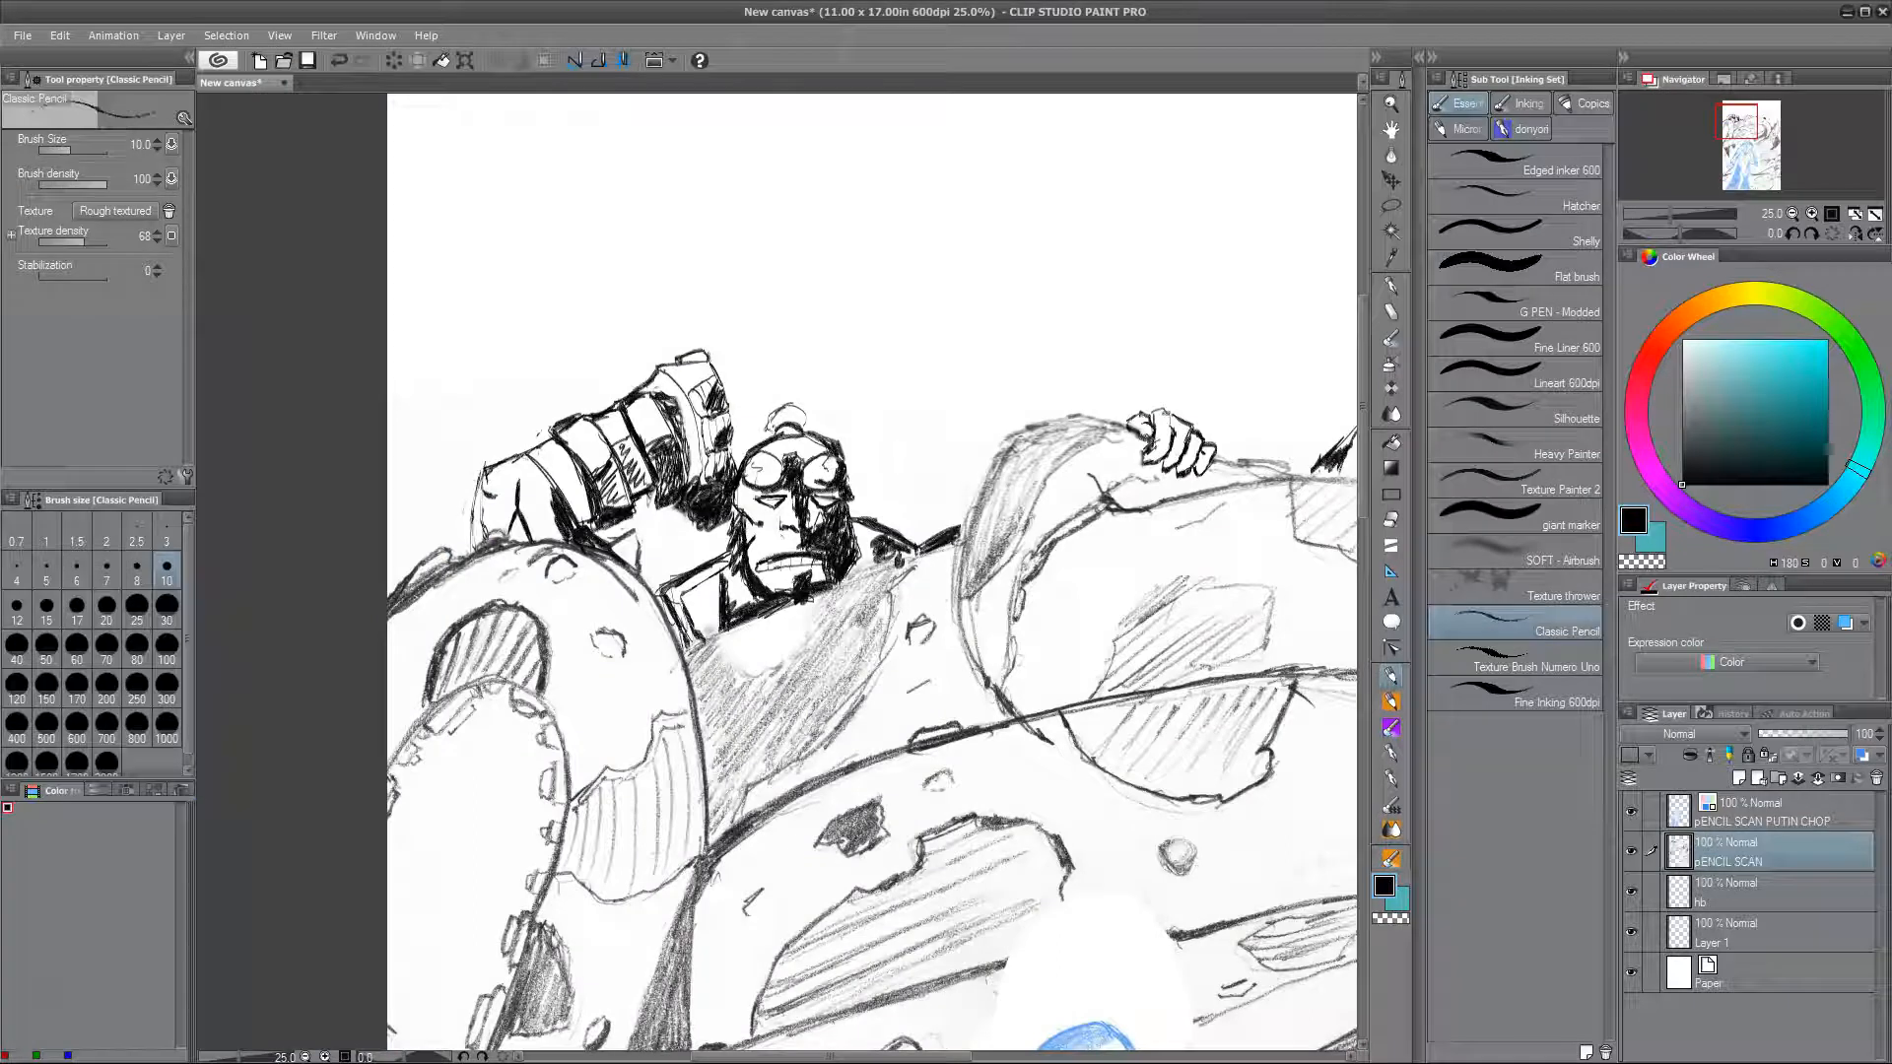
key("e")
mouse_move(522, 472)
left_mouse_down()
mouse_move(552, 439)
mouse_move(474, 537)
left_mouse_up()
key("p")
left_click_drag(502, 503, 491, 493)
key("e")
left_click_drag(575, 408, 692, 352)
key("p")
key("e")
key("p")
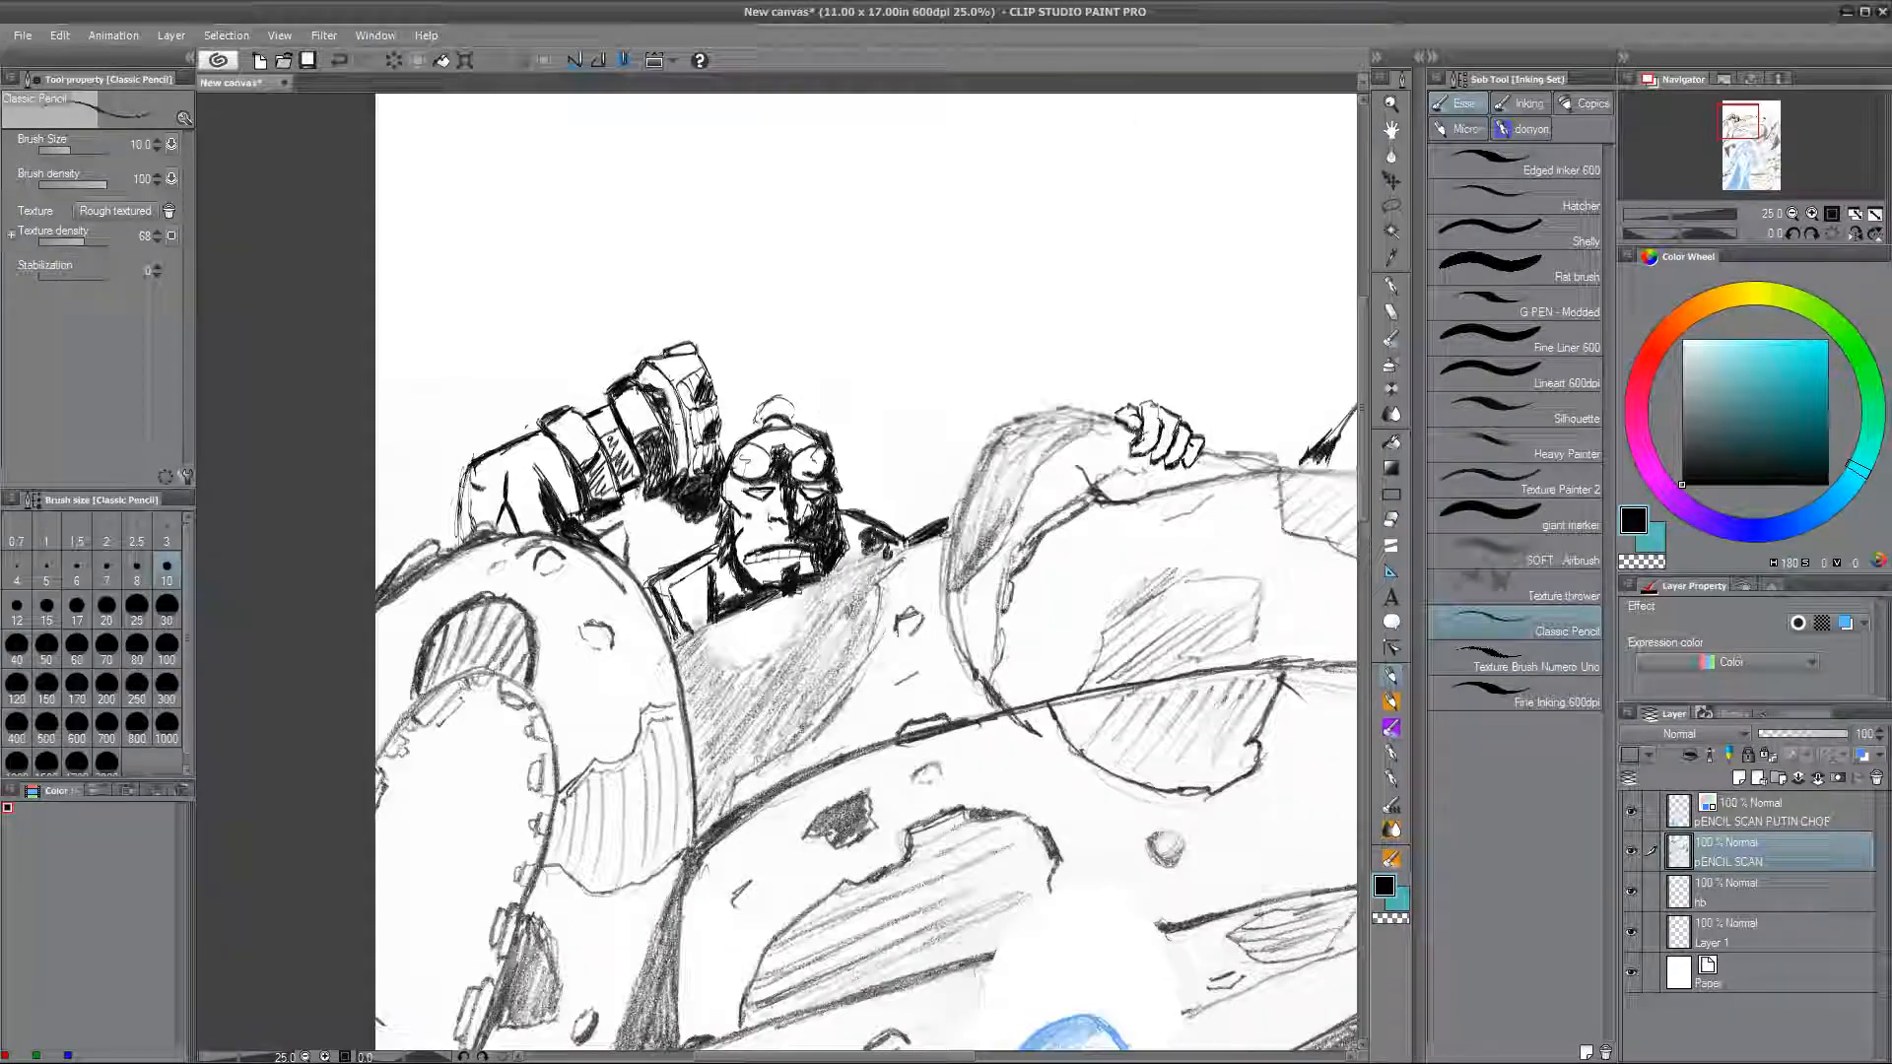
Step: Turn on the blue layer colour for the pencil scan layer
scroll(920, 688, "down", 5)
key("alt+bracketright")
key("alt+bracketleft")
key("ctrl+b")
scroll(984, 910, "up", 2)
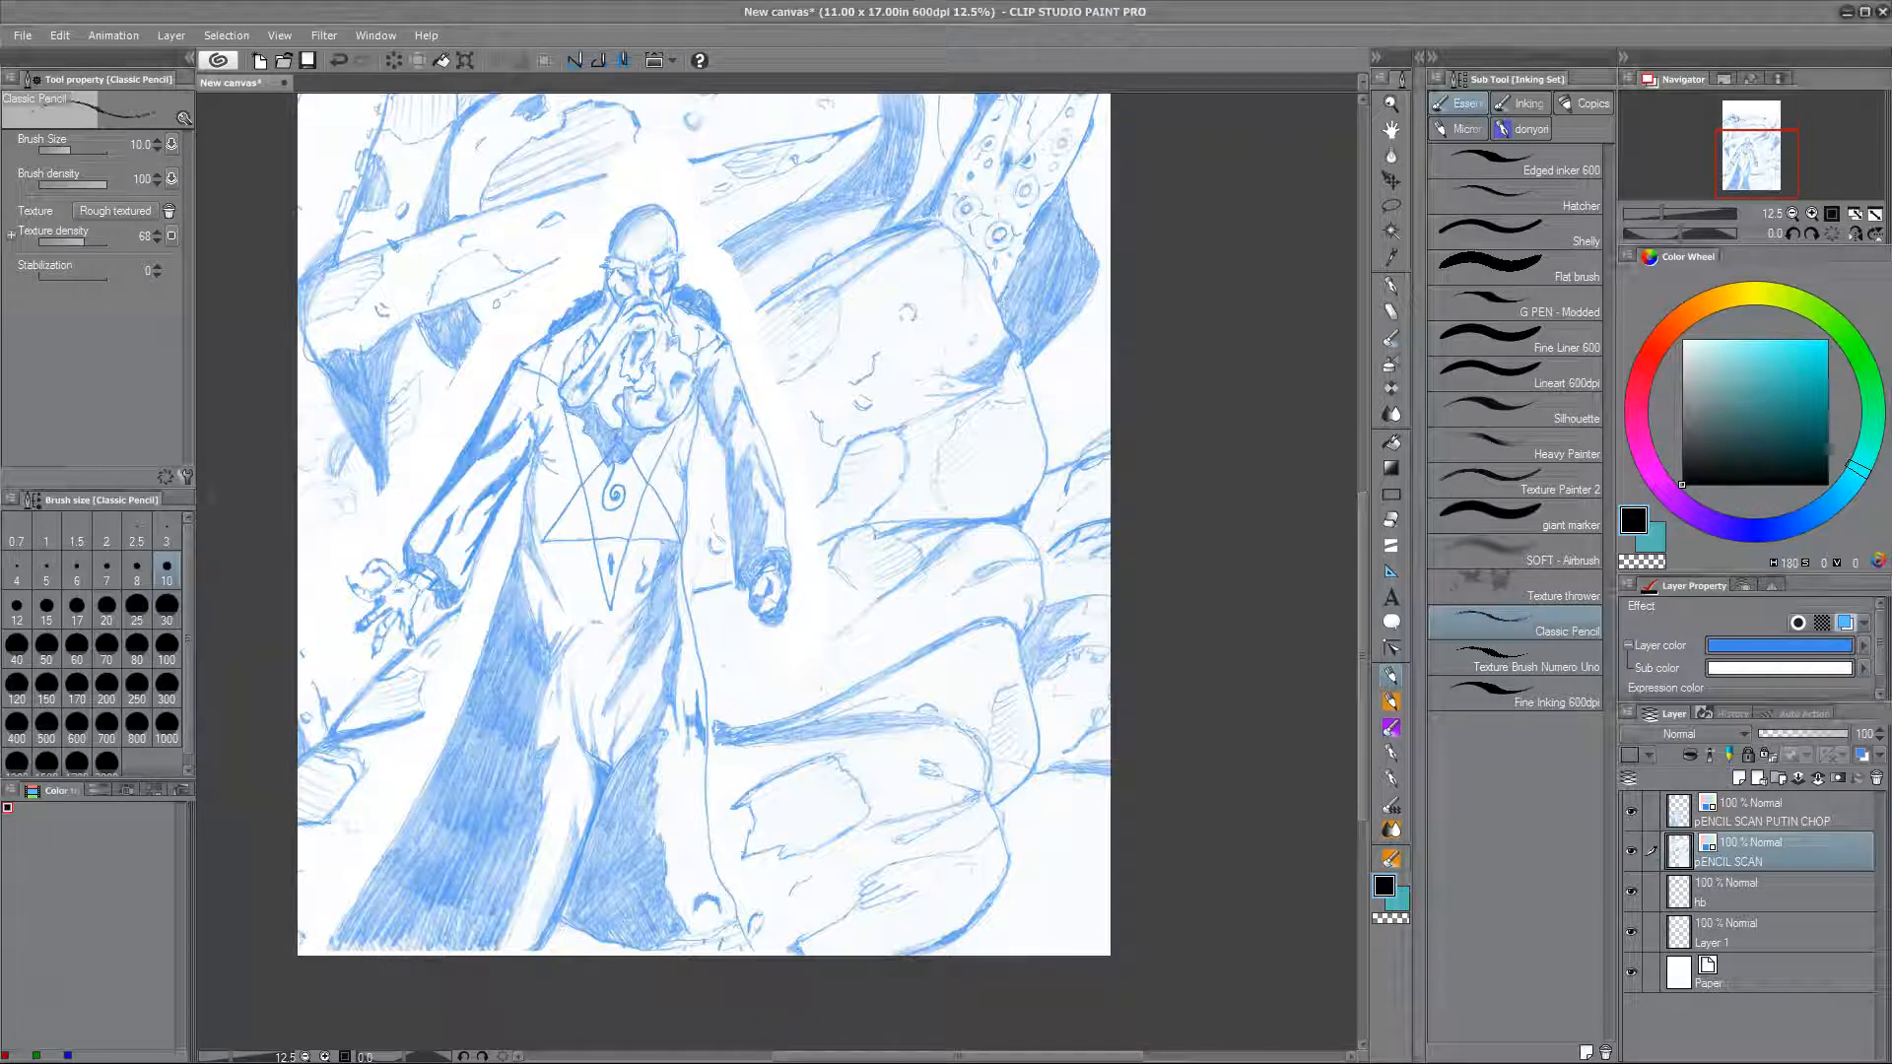
Step: Draw a skull and crossbones in the robe's star emblem and a ring of small marks around the spiral above it
left_click_drag(0, 116, 0, 69)
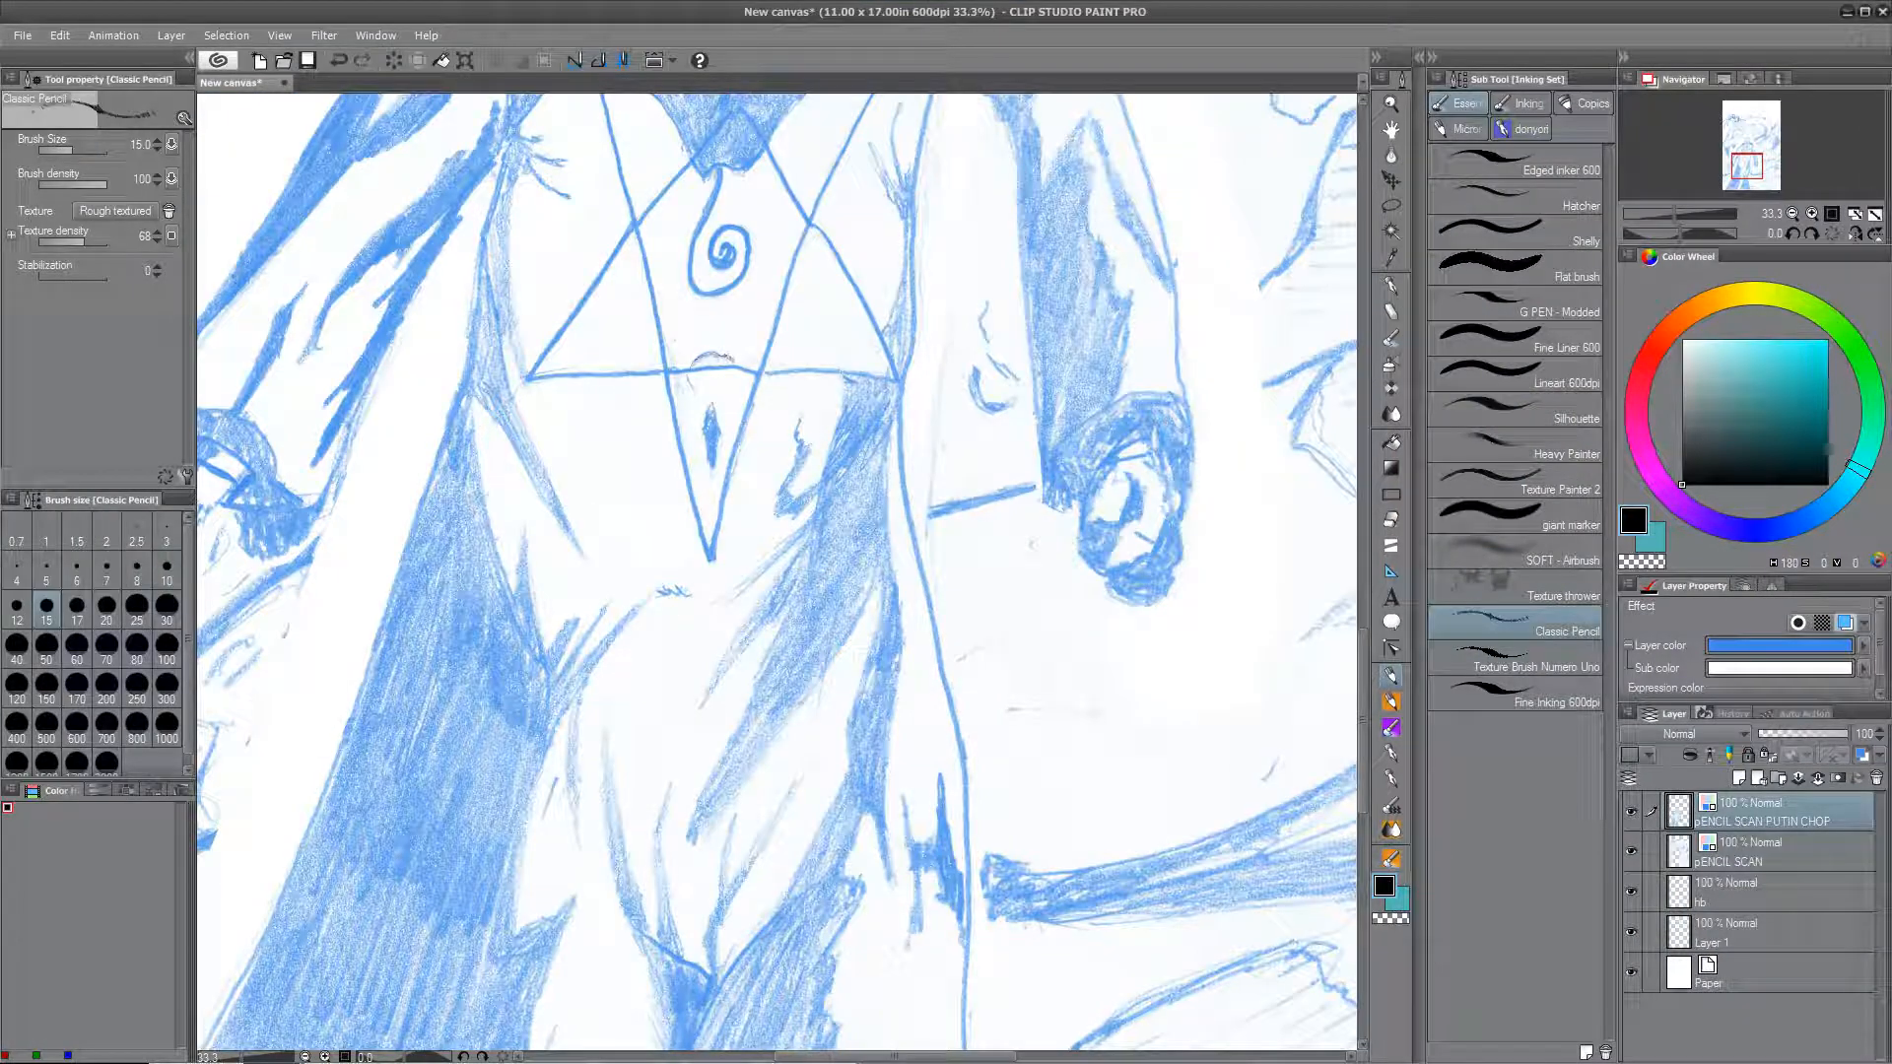
mouse_move(718, 398)
left_mouse_down()
mouse_move(735, 388)
mouse_move(710, 468)
left_mouse_up()
key("e")
left_click_drag(695, 371, 731, 370)
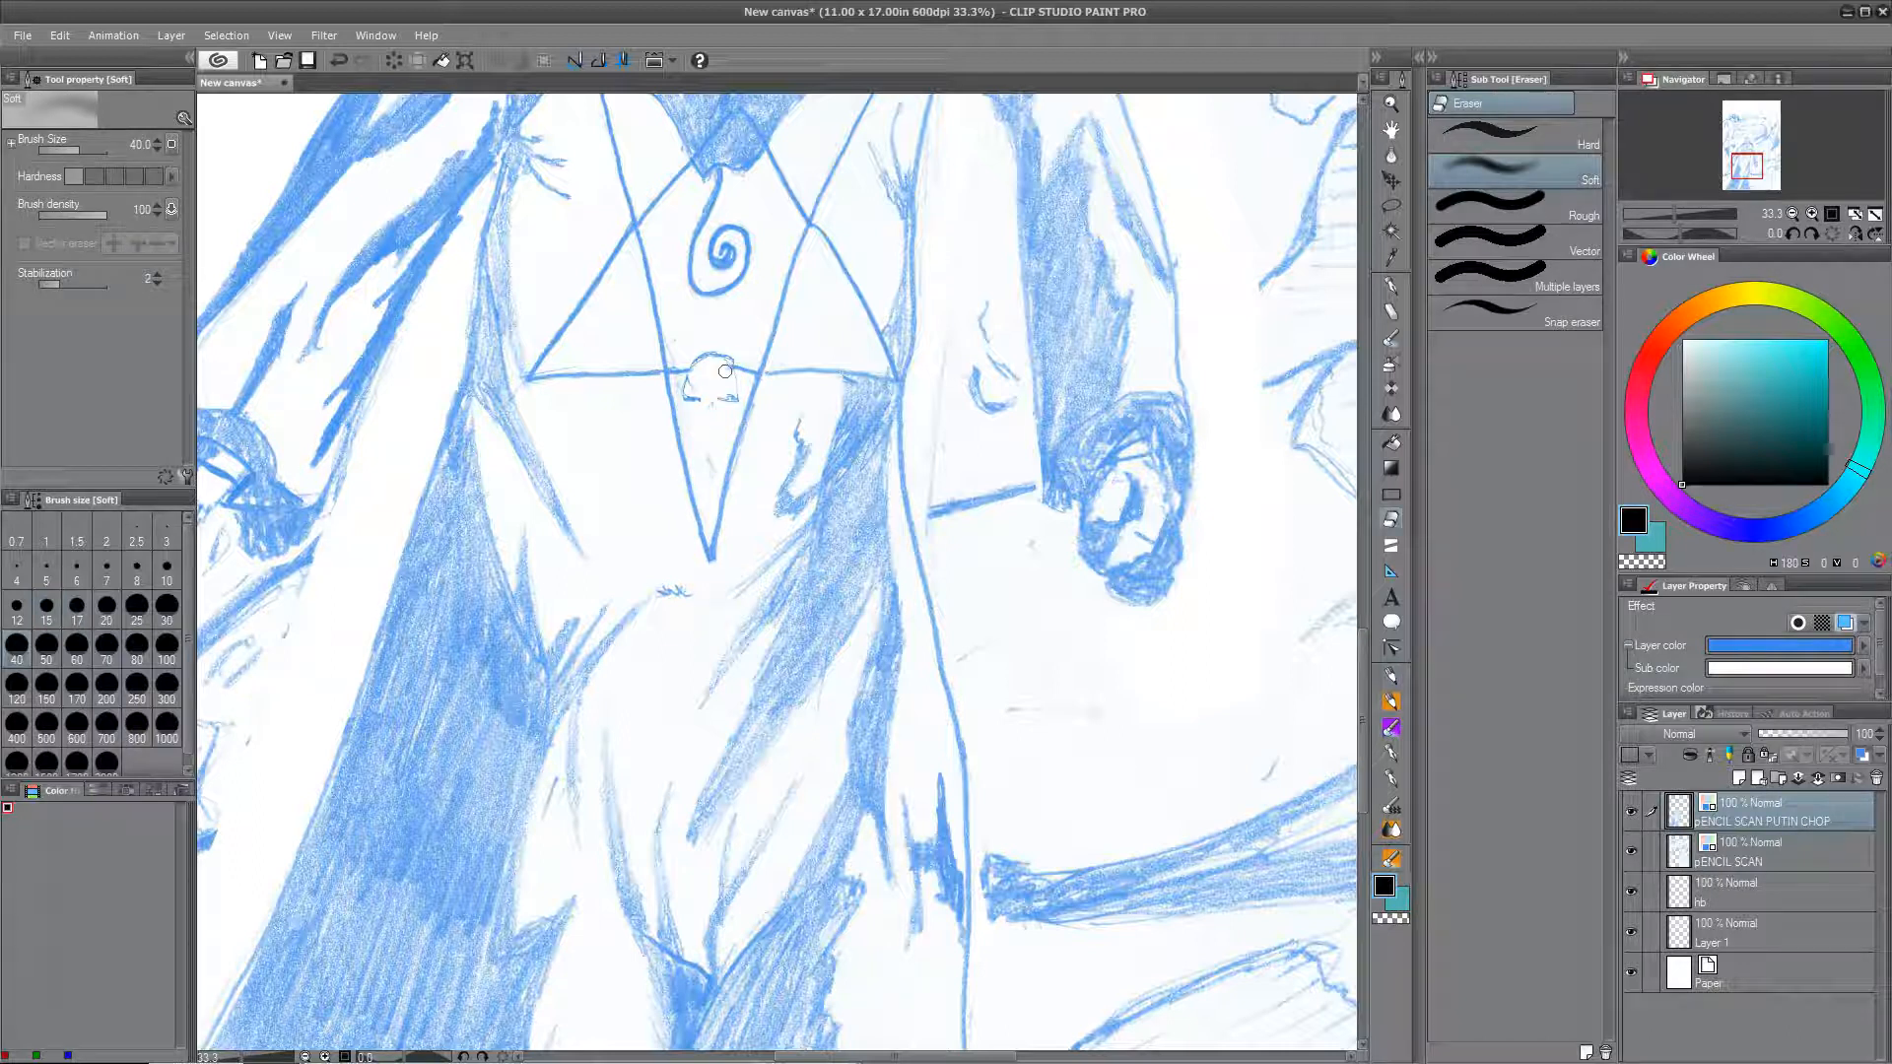
key("p")
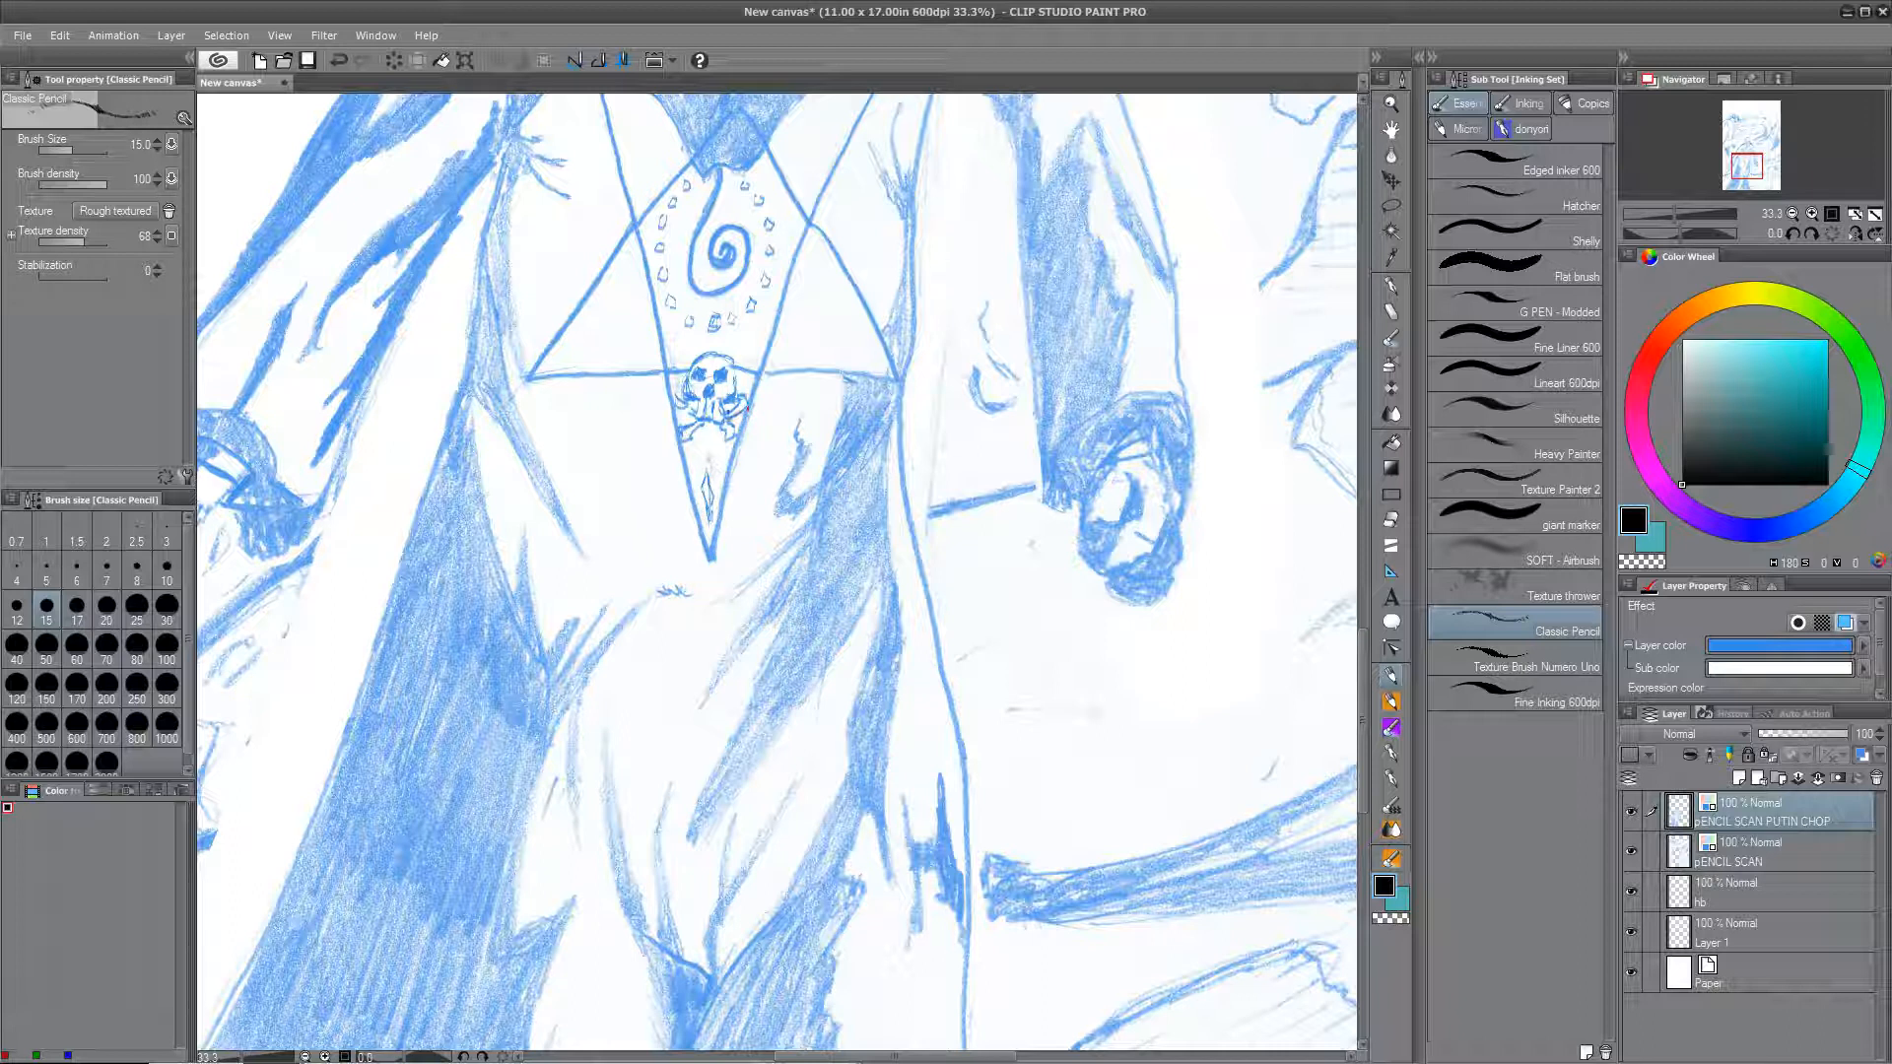
Step: Touch up the pencil outline of the robed figure's lowered fist beside the cuff
left_click_drag(826, 538, 743, 859)
mouse_move(645, 297)
left_mouse_down()
mouse_move(656, 506)
mouse_move(652, 434)
left_mouse_up()
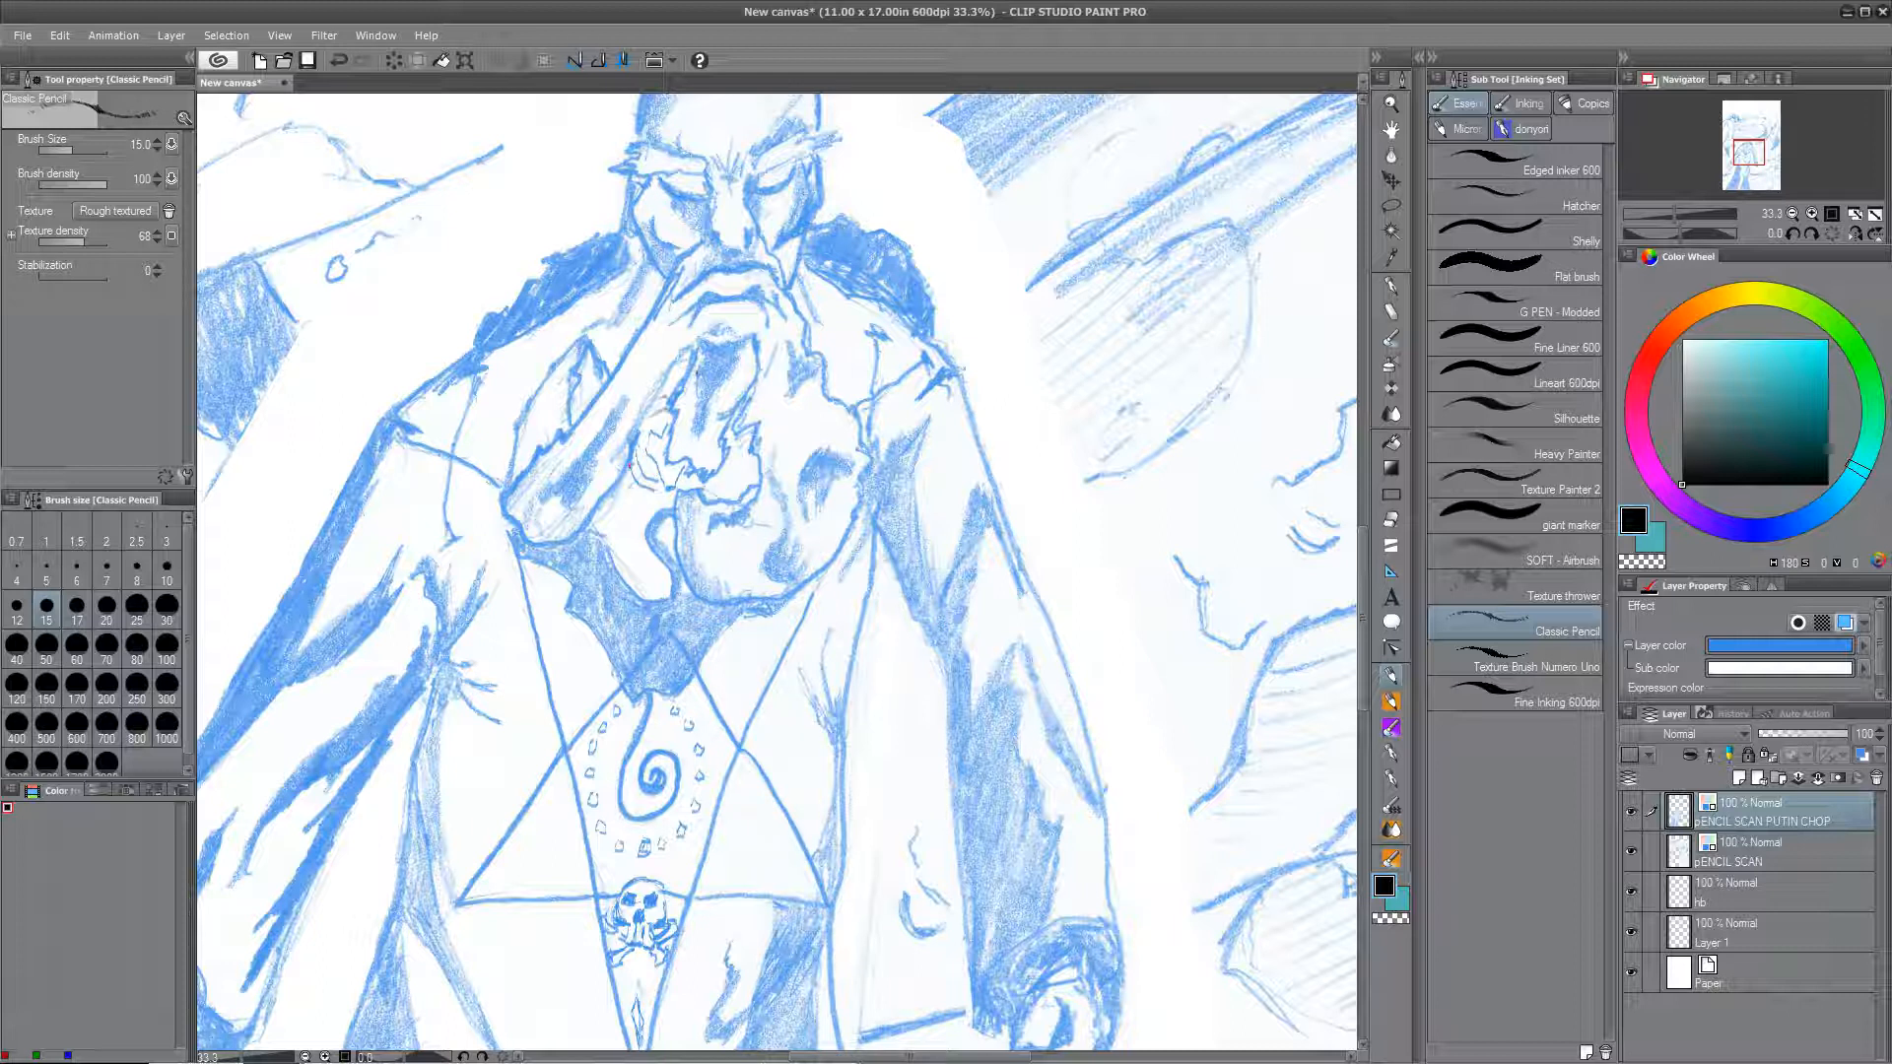
left_click_drag(594, 822, 730, 865)
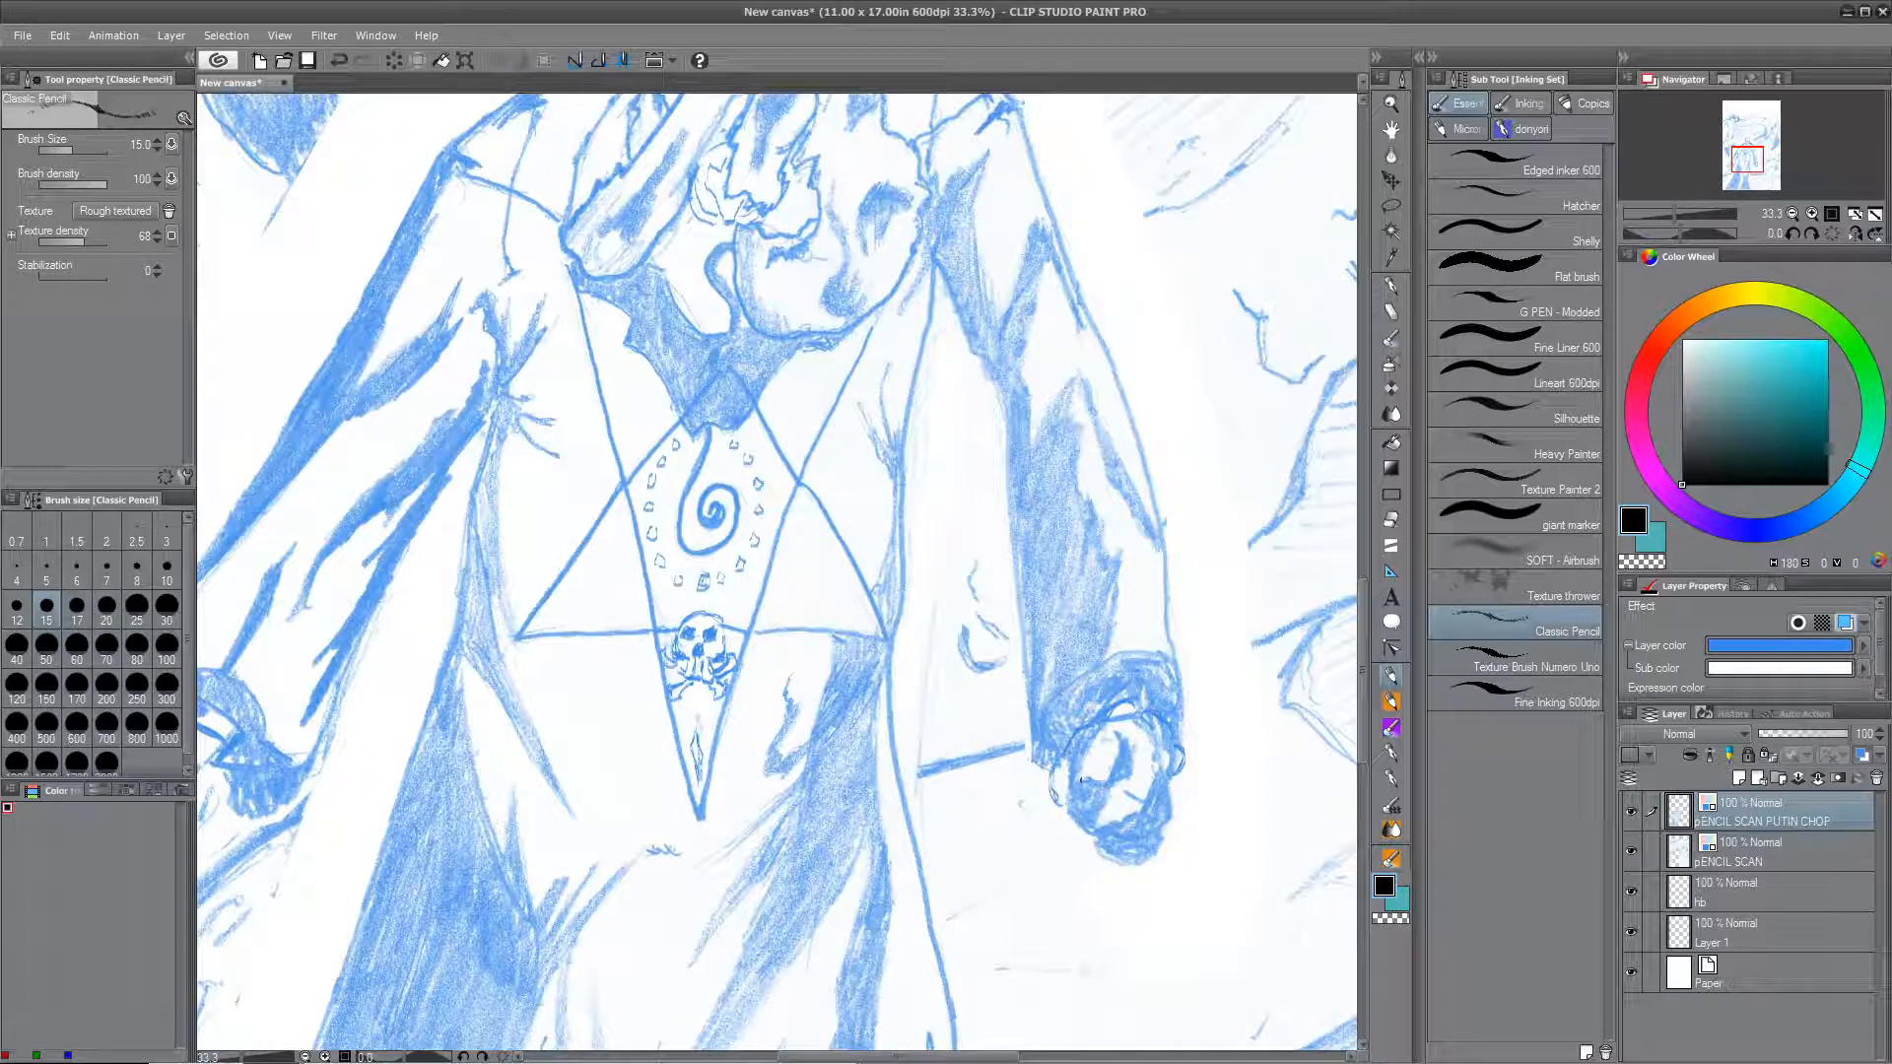
left_click_drag(1205, 737, 1140, 841)
left_click_drag(1148, 751, 1094, 840)
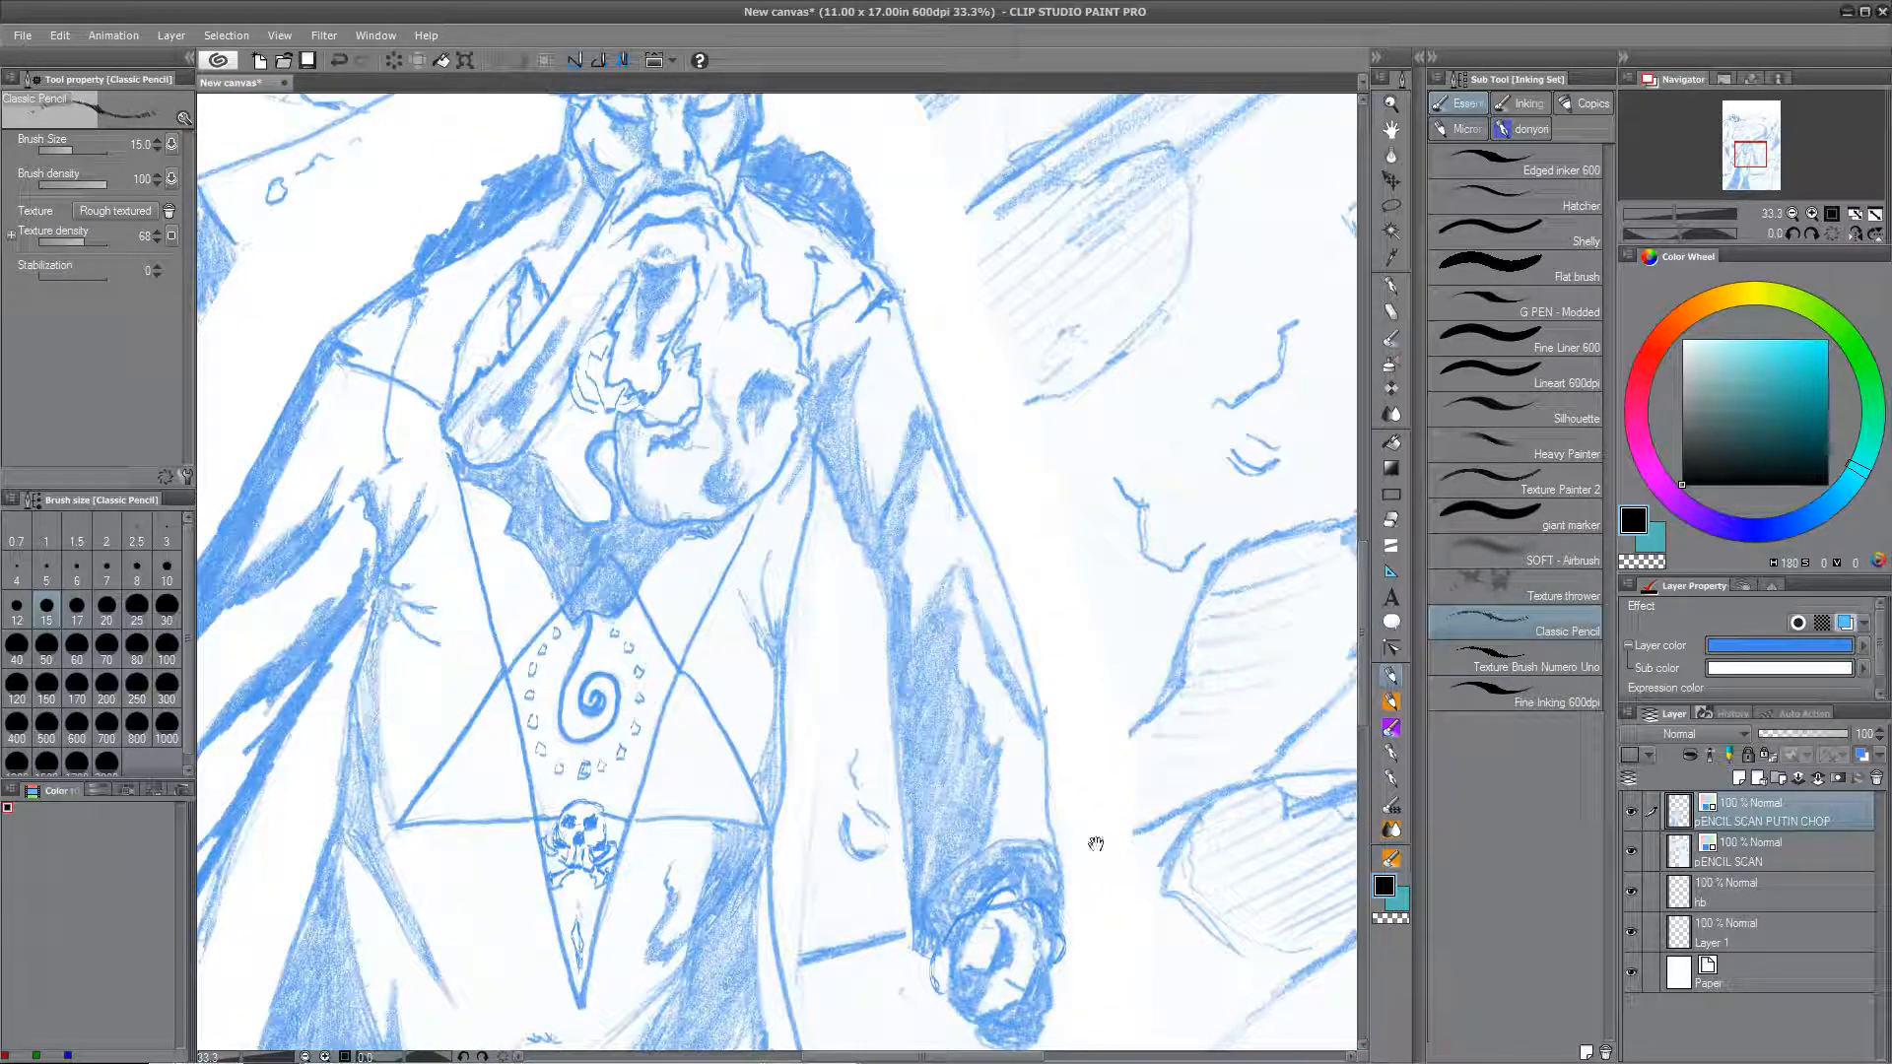
Step: Move the PENCIL SCAN layer slightly down and scale it to 94% behind the robed figure
left_click_drag(540, 1039, 967, 861)
left_click_drag(1133, 573, 968, 889)
scroll(968, 889, "down", 7)
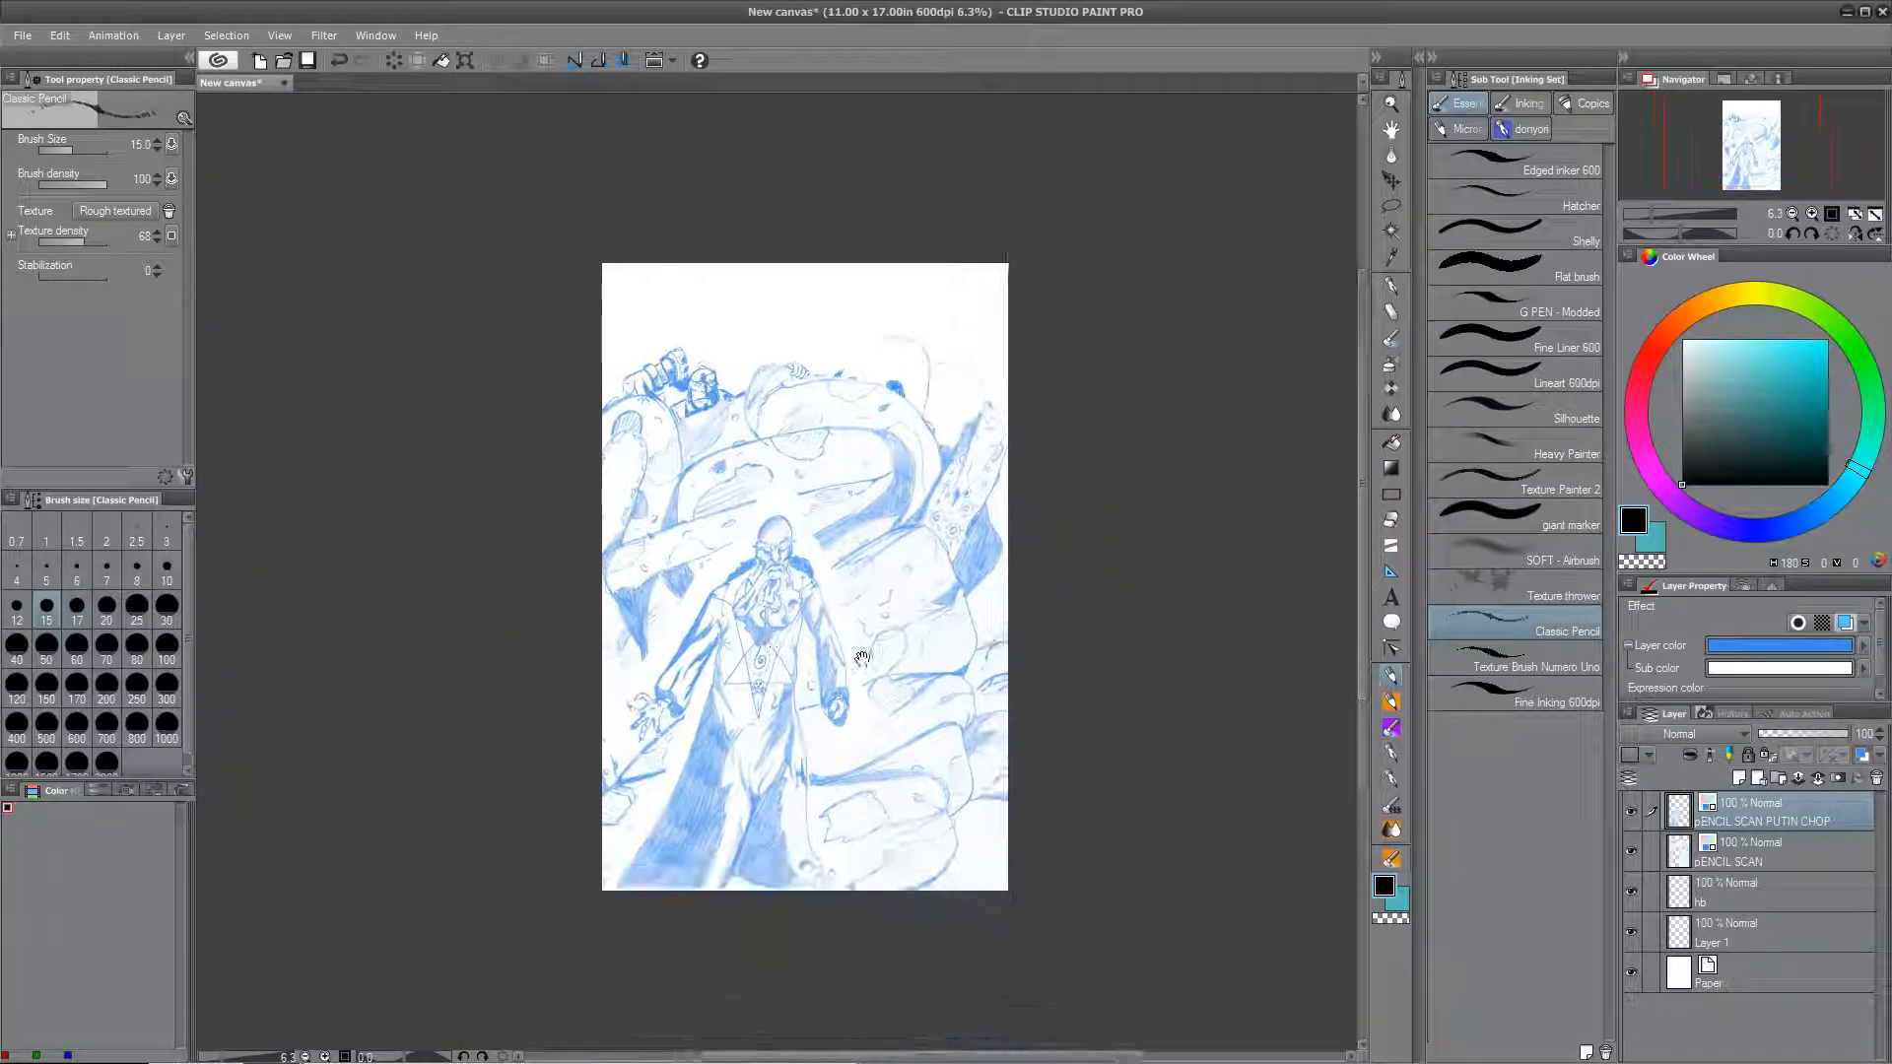
left_click(1758, 853)
key("k")
left_click_drag(917, 690, 913, 709)
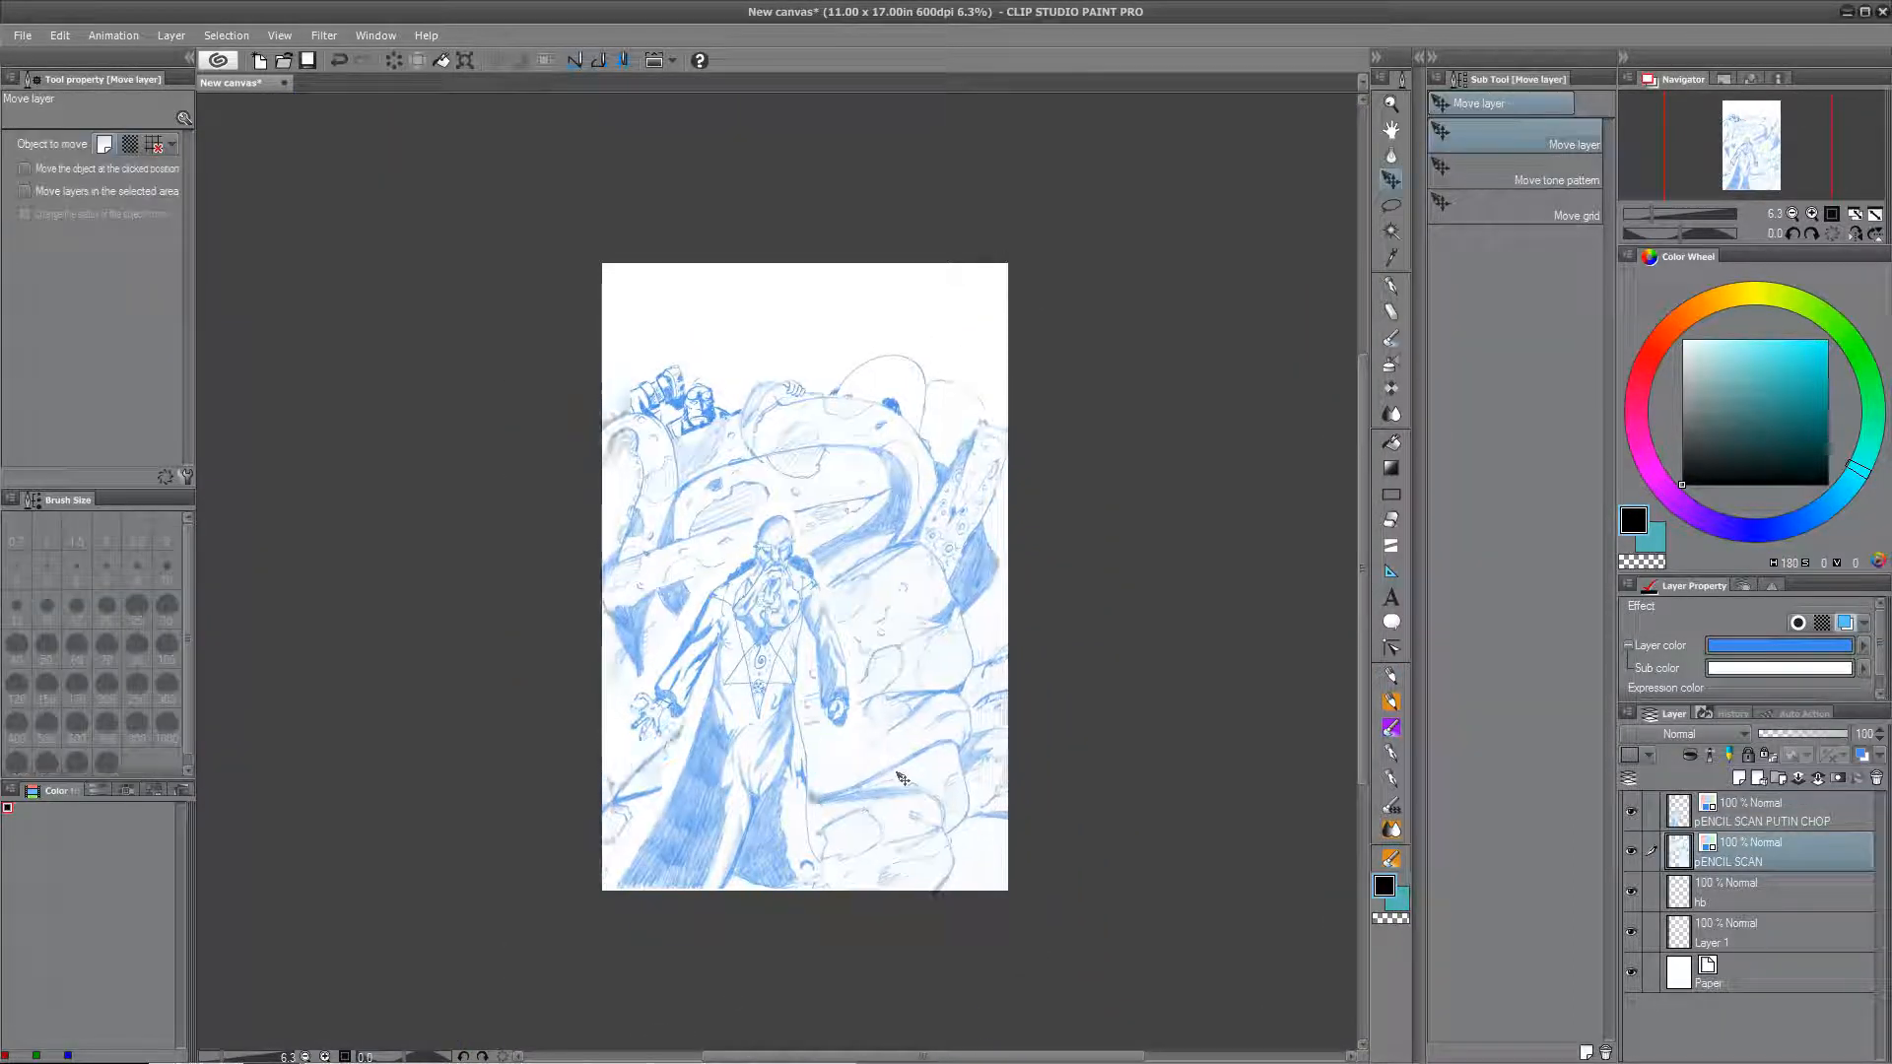
key("ctrl+t")
left_click_drag(1057, 972, 1029, 949)
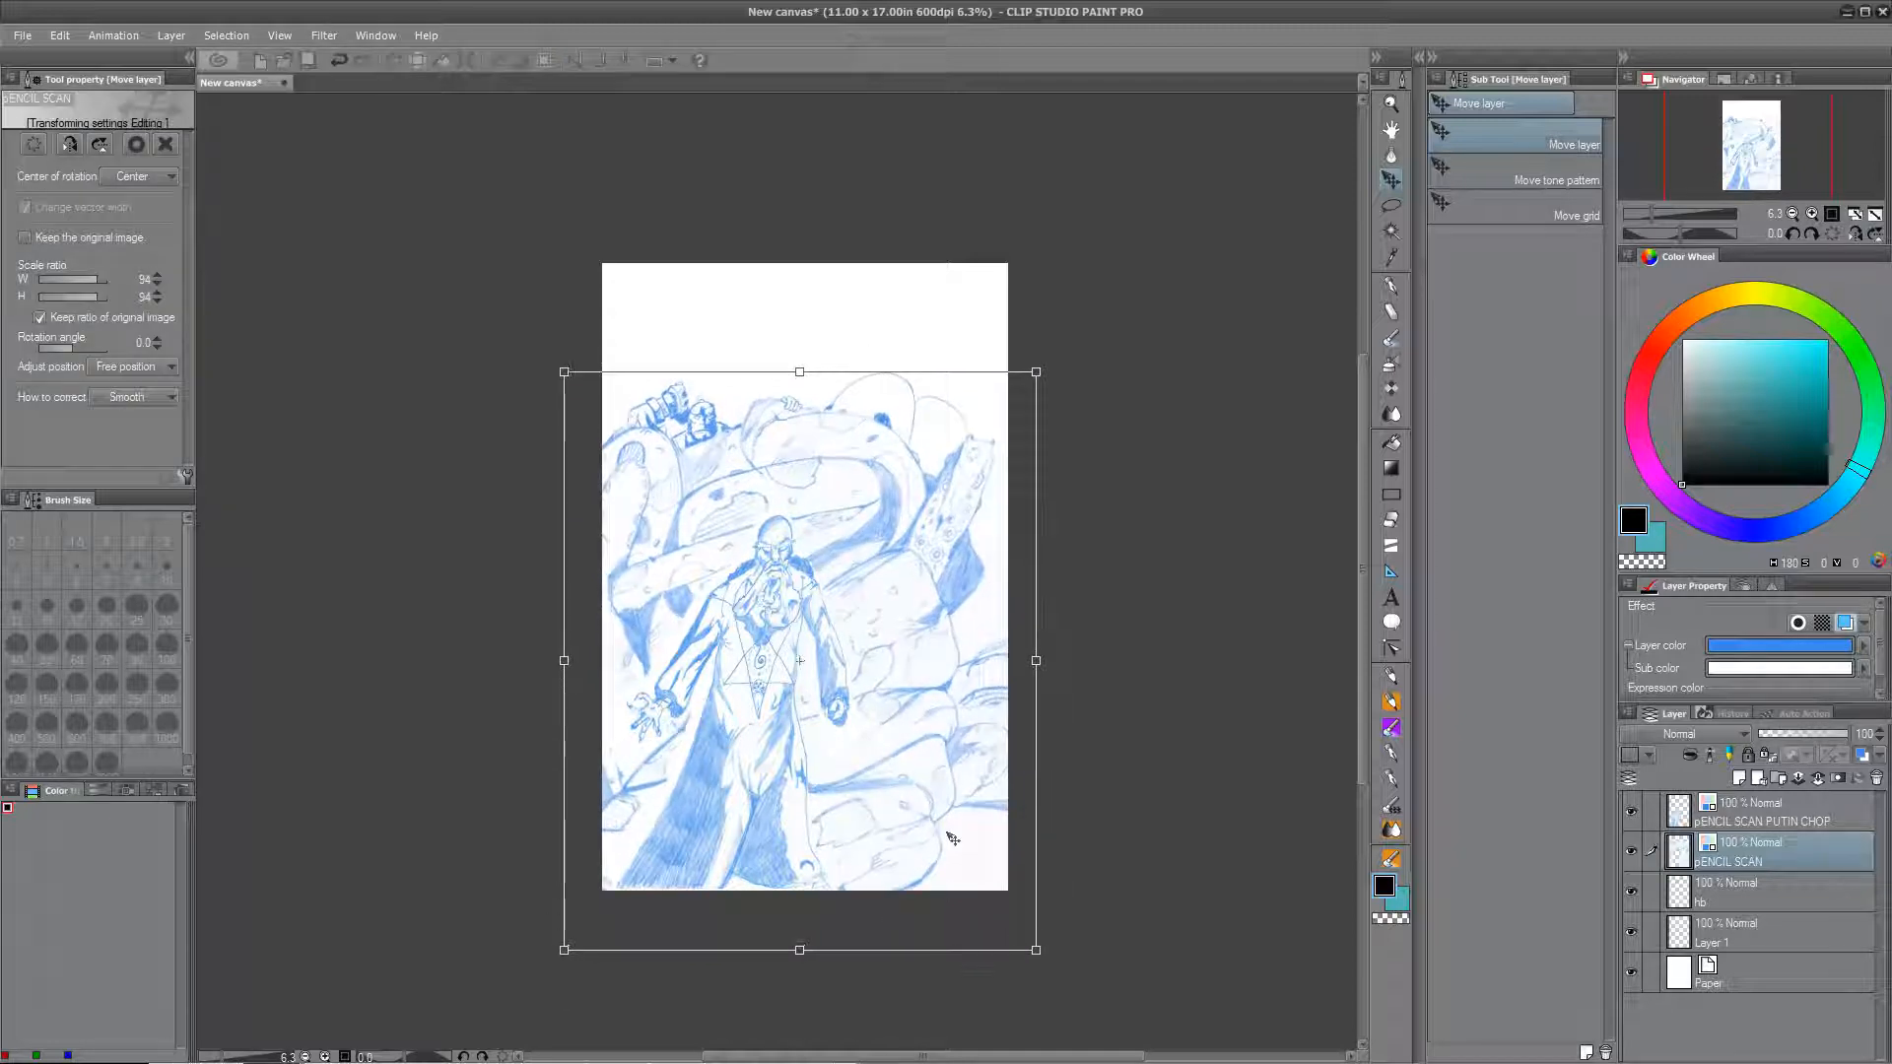
key("Return")
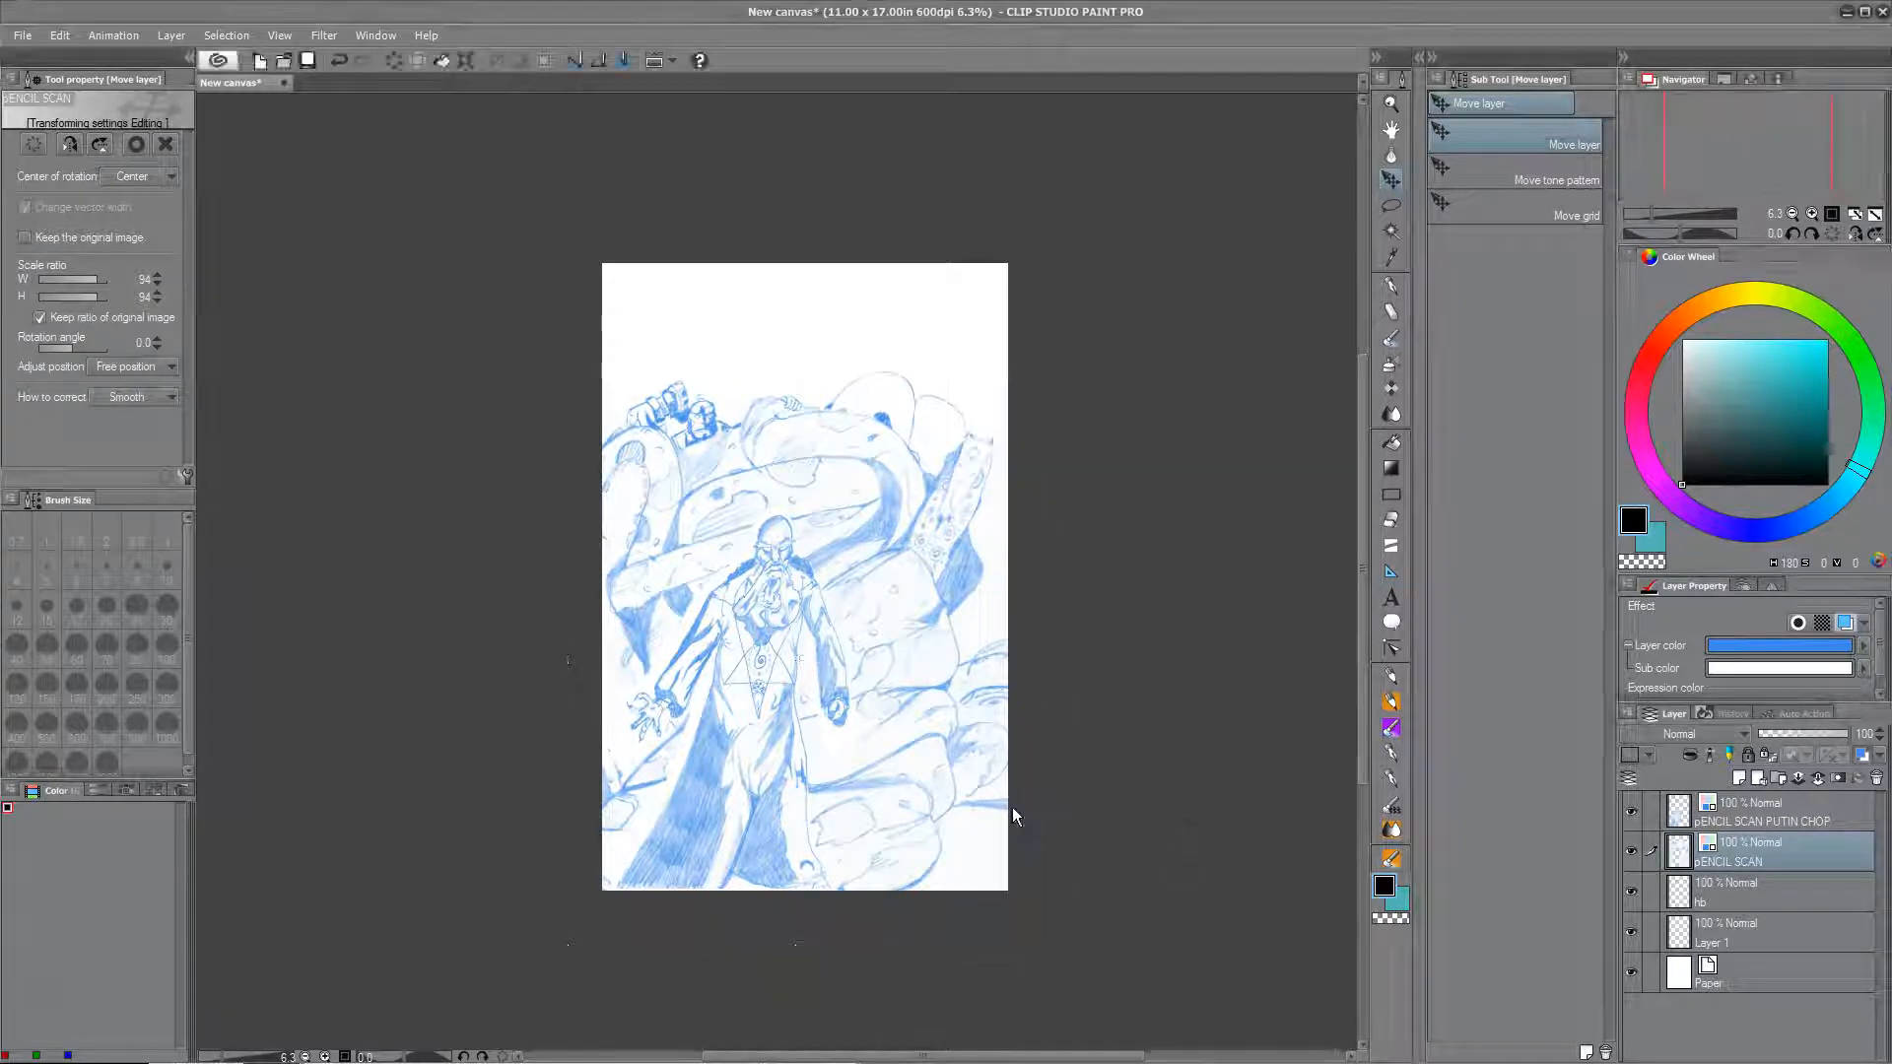
Step: Clean up the background pencils with a size 500 soft eraser and shift the layer slightly up and to the right
scroll(1013, 807, "up", 3)
key("e")
mouse_move(841, 797)
left_mouse_down()
mouse_move(1044, 844)
mouse_move(1064, 878)
mouse_move(1149, 691)
mouse_move(975, 625)
left_mouse_up()
key("ctrl+t")
mouse_move(1115, 794)
left_mouse_down()
mouse_move(1151, 684)
mouse_move(1140, 767)
left_mouse_up()
left_click_drag(1057, 592, 1035, 848)
scroll(1035, 848, "down", 1)
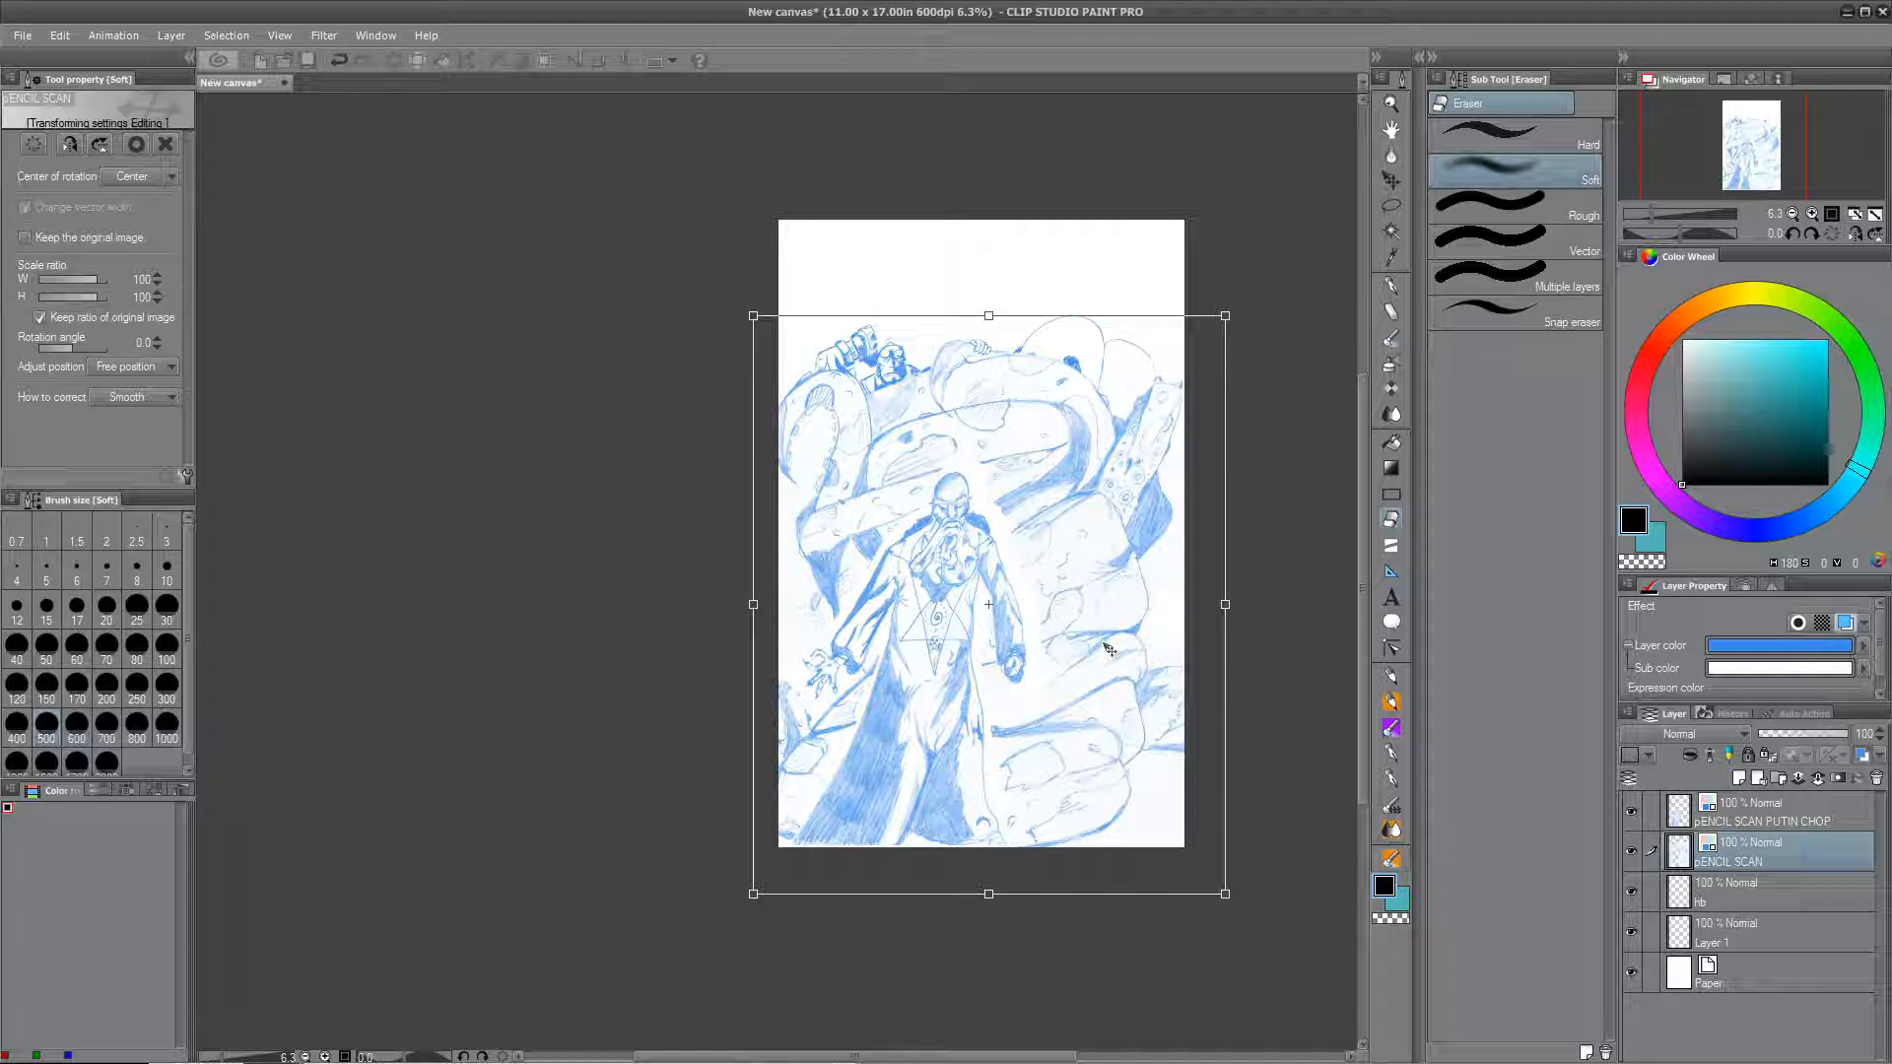
key("Return")
Step: Add a new layer above the pencil layers and name it INKS
left_click(1724, 809)
left_click(1739, 779)
double_click(1723, 815)
type("INKS")
key("Return")
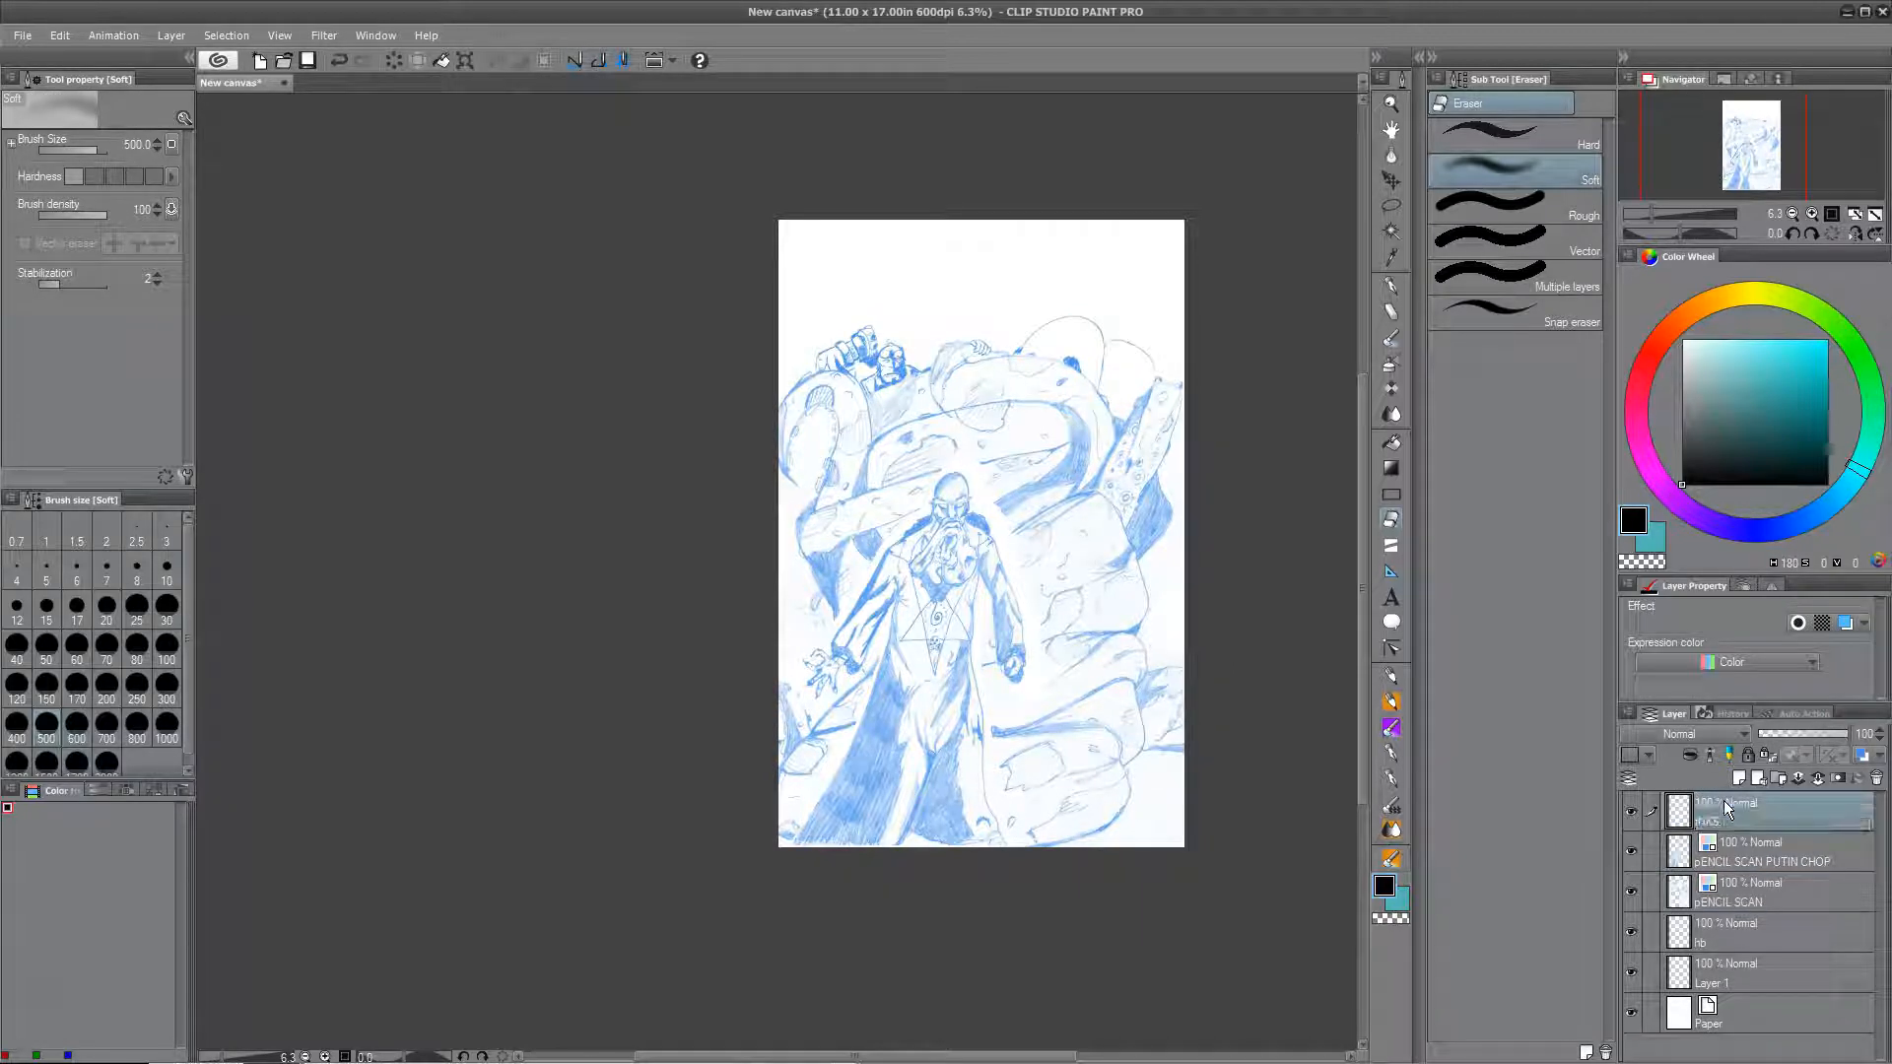
Step: With the Lineart 600dpi pen, ink the long outer edge of the robe on the open-hand side down to the hem
left_click(1391, 676)
left_click(1557, 371)
scroll(1045, 789, "up", 1)
scroll(1044, 790, "up", 2)
left_click_drag(591, 985, 963, 735)
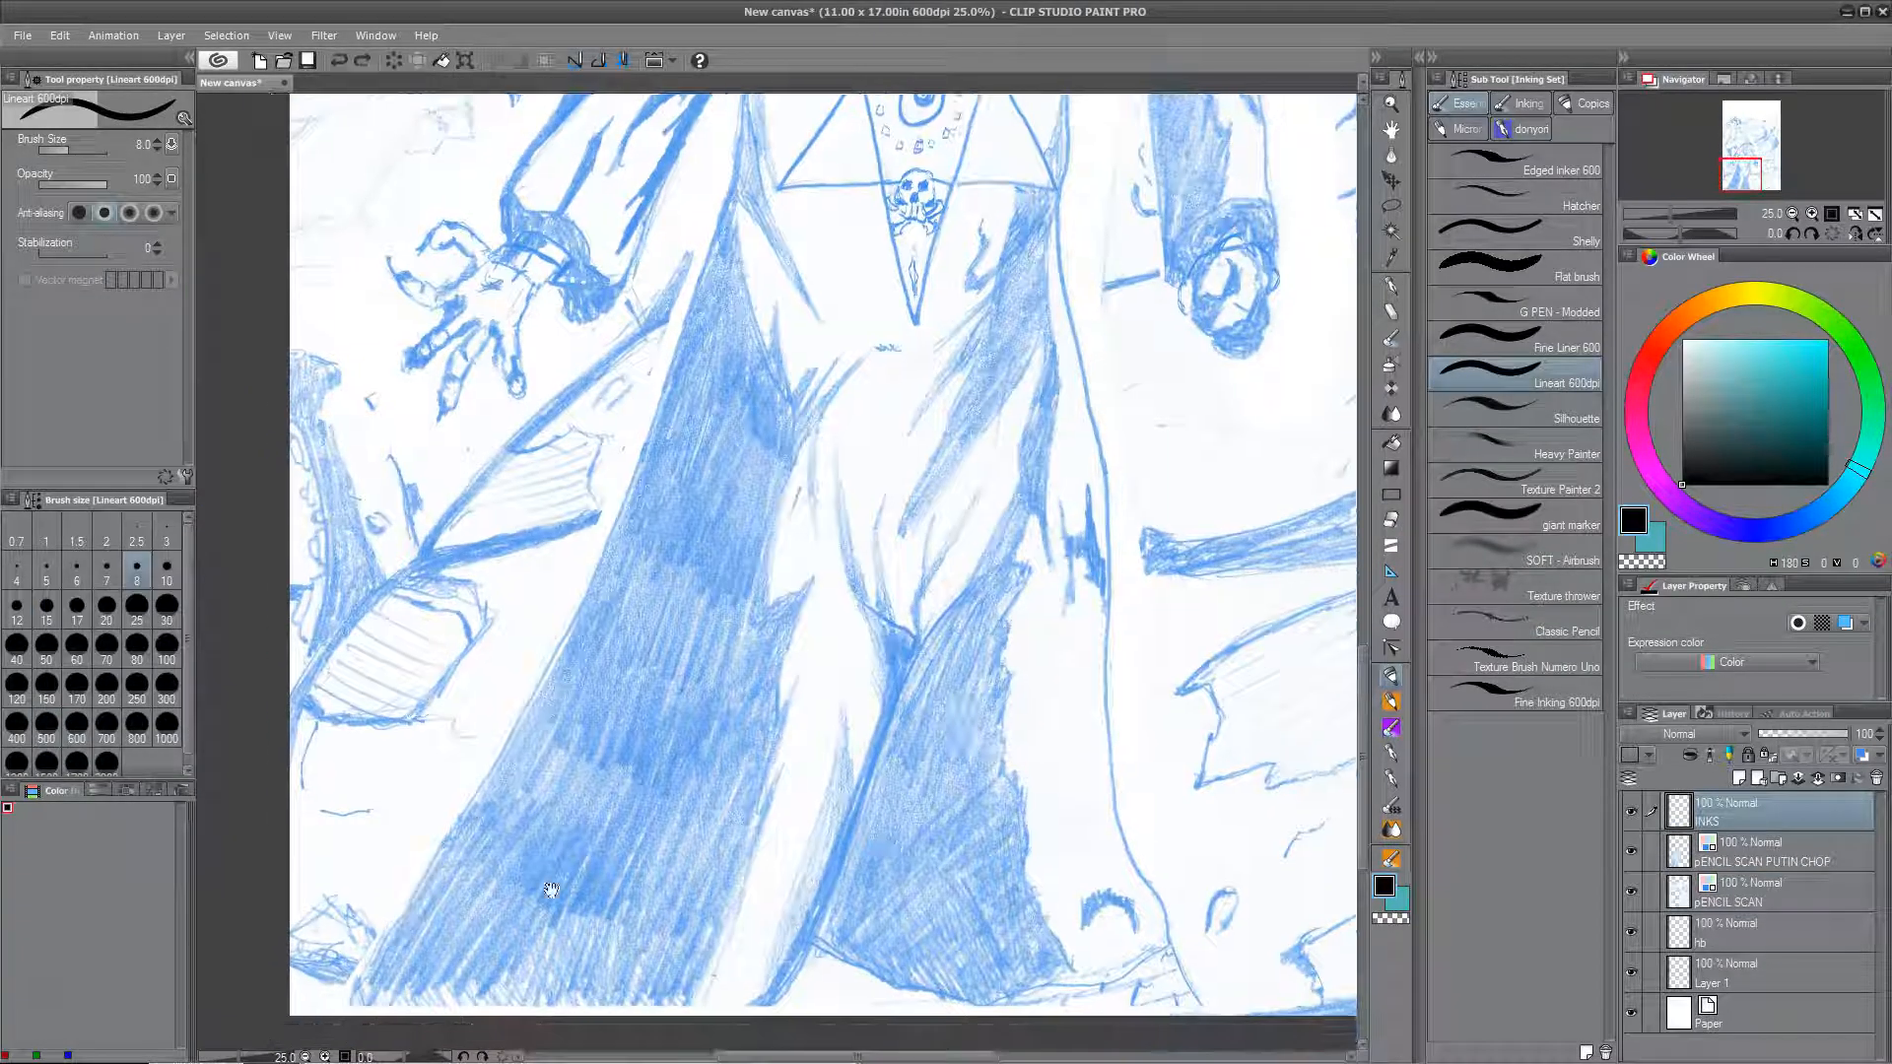
left_click_drag(549, 895, 633, 684)
left_click_drag(465, 729, 413, 808)
key("ctrl+z")
left_click_drag(662, 634, 589, 891)
mouse_move(872, 581)
left_mouse_down()
mouse_move(864, 1063)
mouse_move(810, 705)
left_mouse_up()
mouse_move(706, 196)
left_mouse_down()
mouse_move(679, 340)
mouse_move(532, 756)
mouse_move(366, 1013)
left_mouse_up()
mouse_move(367, 1013)
left_mouse_down()
mouse_move(505, 635)
mouse_move(431, 759)
left_mouse_up()
key("ctrl+z")
Step: Ink the inner robe line running from between the legs down to the hem, including the short fold above it
left_click_drag(850, 744, 613, 783)
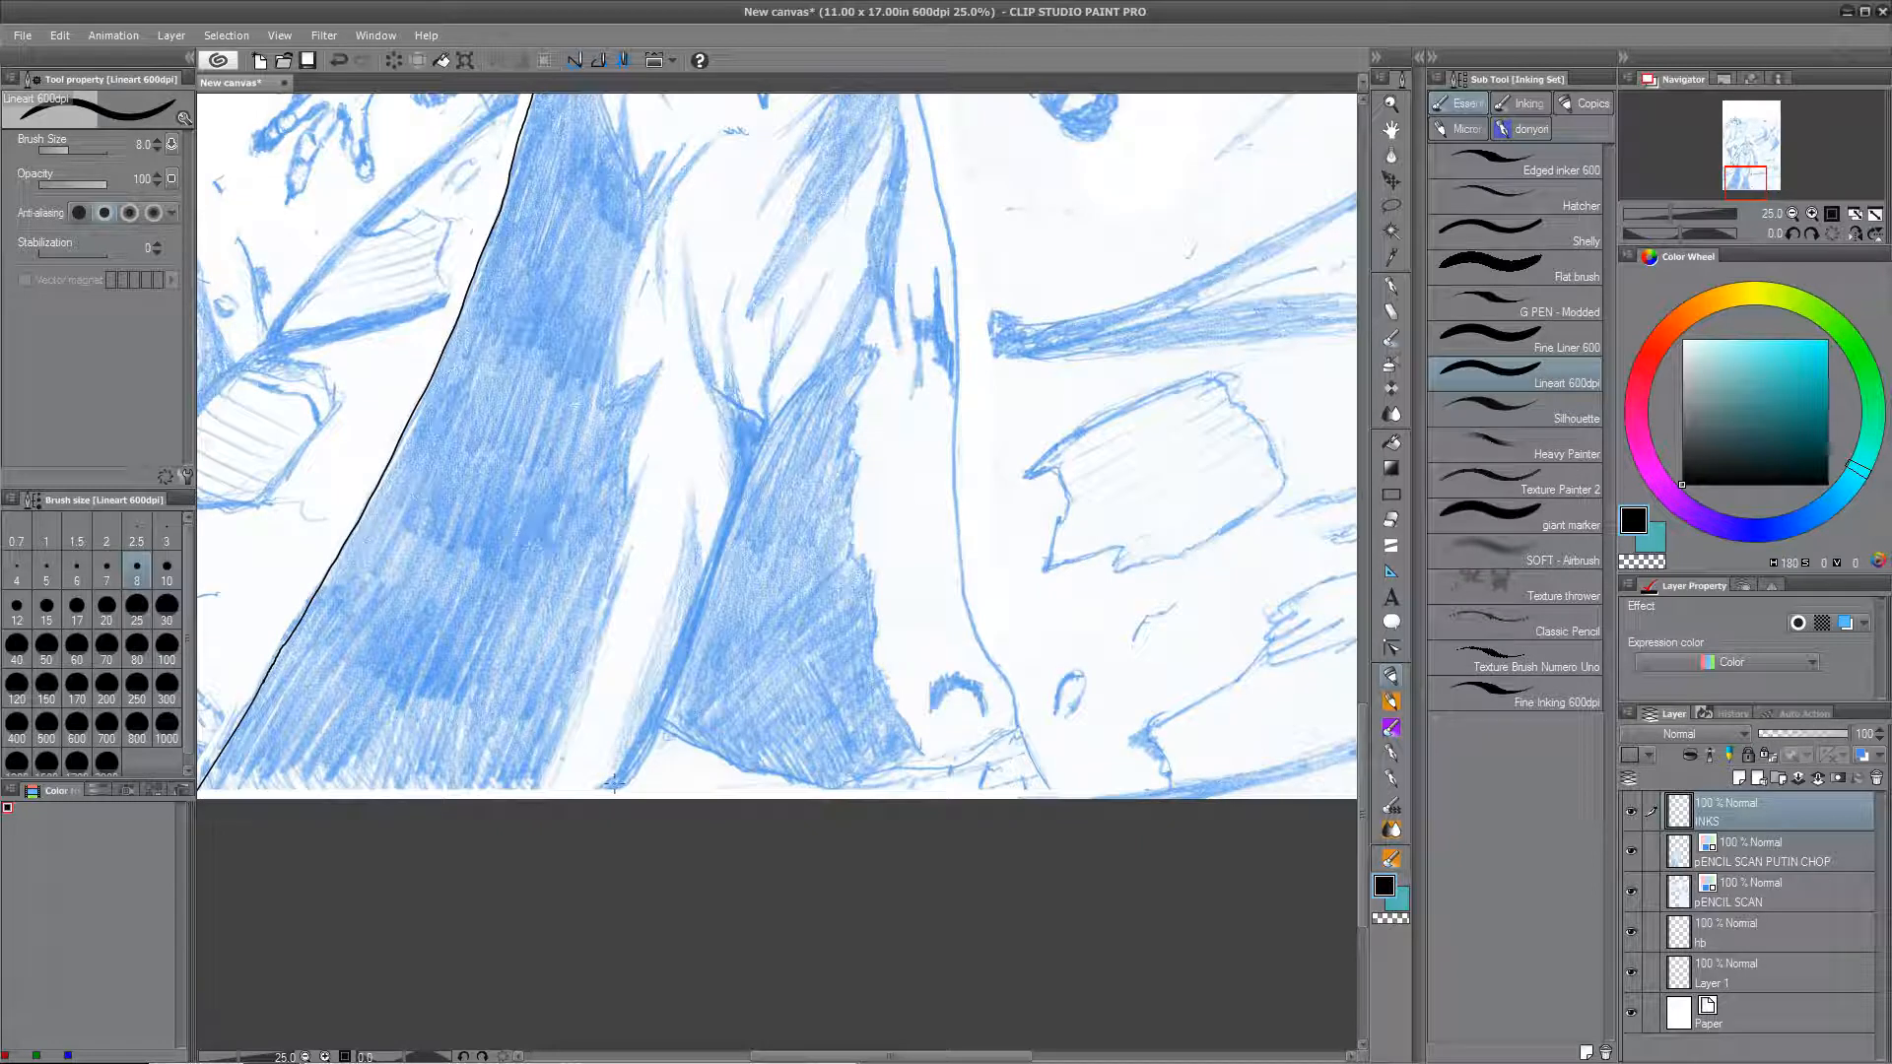
left_click_drag(762, 434, 650, 743)
left_click_drag(724, 394, 660, 613)
left_click_drag(643, 603, 700, 640)
left_click_drag(861, 313, 756, 331)
Step: Increase the pen to size 10 and ink the robe's opposite side edge below the lowered fist
key("bracketright")
left_click_drag(738, 229, 754, 353)
key("ctrl+z")
mouse_move(739, 263)
left_mouse_down()
mouse_move(853, 975)
mouse_move(883, 1038)
left_mouse_up()
left_click_drag(867, 986, 896, 654)
mouse_move(877, 639)
left_mouse_down()
mouse_move(796, 688)
mouse_move(522, 636)
left_mouse_up()
mouse_move(779, 315)
left_mouse_down()
mouse_move(662, 818)
mouse_move(644, 1008)
left_mouse_up()
Step: Ink the underside of the lowered-fist sleeve, its cuff and the thumb outline
left_click_drag(666, 293, 633, 583)
key("e")
key("p")
mouse_move(604, 323)
left_mouse_down()
mouse_move(648, 400)
mouse_move(677, 693)
mouse_move(788, 621)
left_mouse_up()
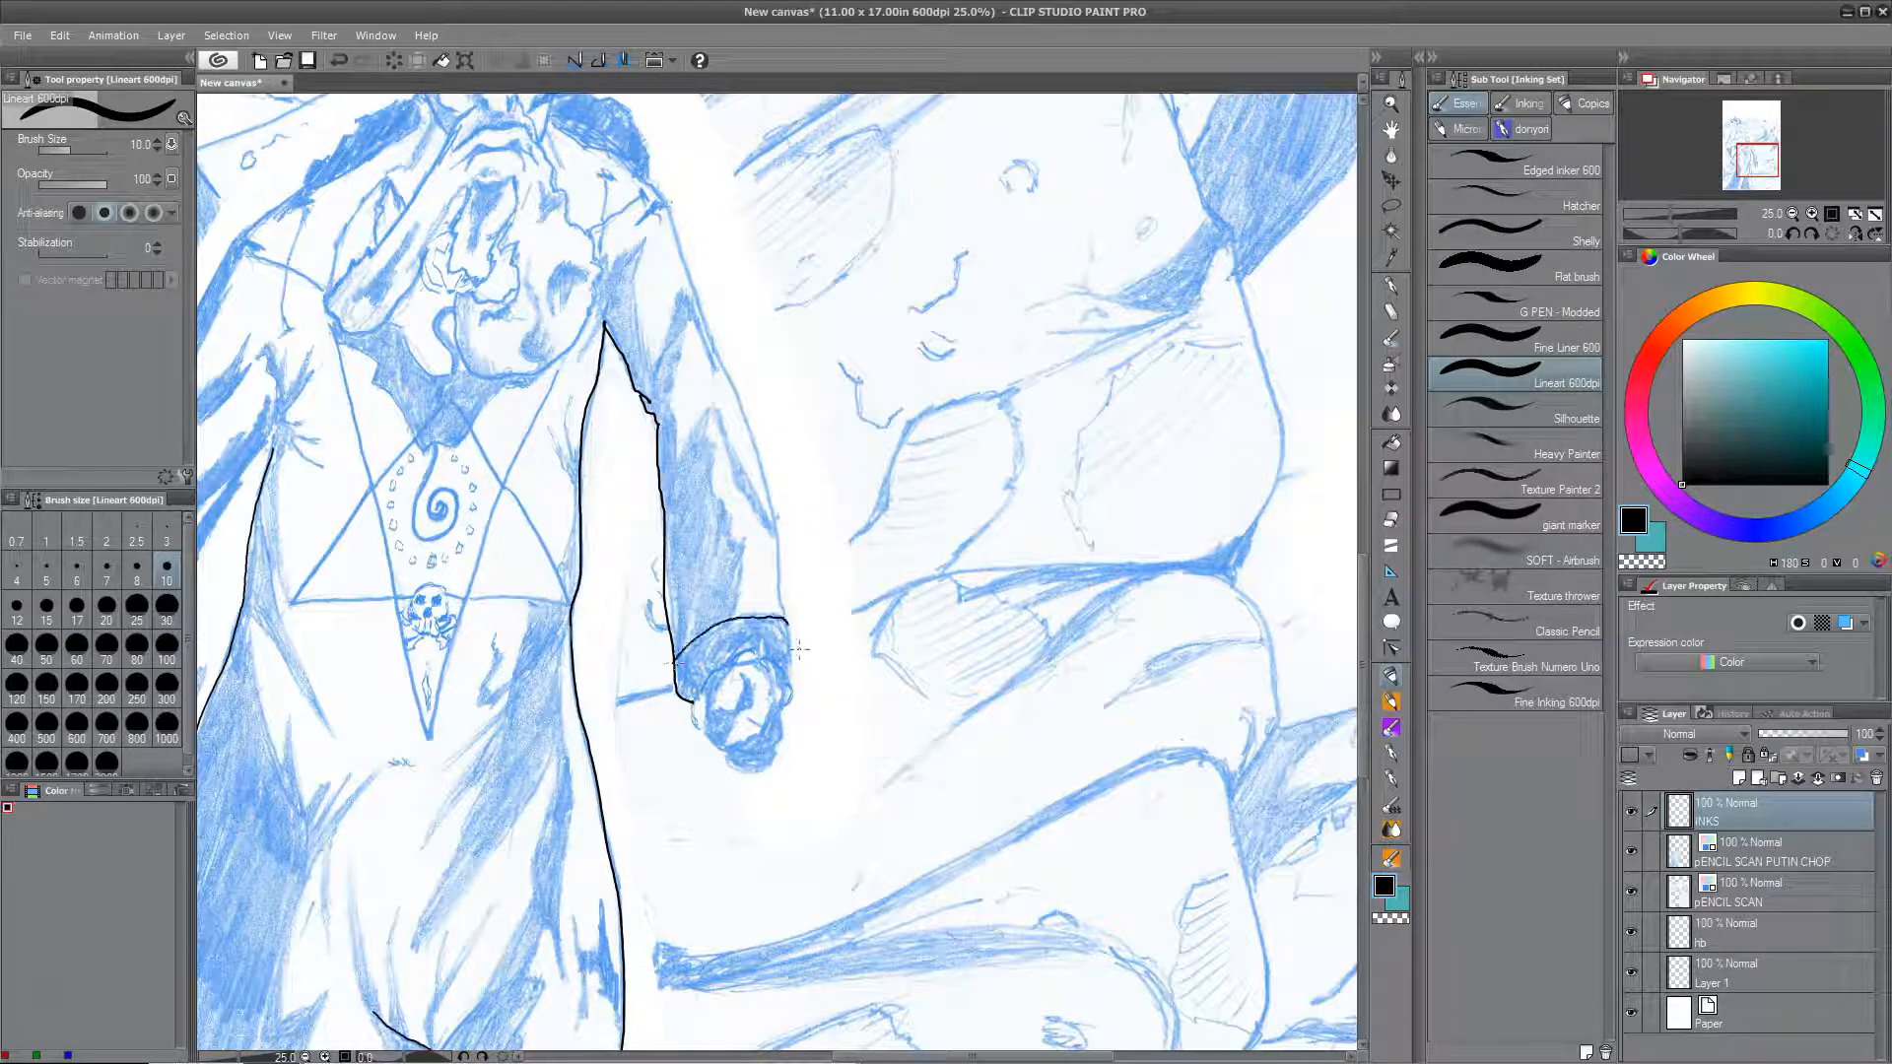
left_click_drag(691, 700, 674, 733)
Step: Ink the outer edge of the lowered-fist sleeve and the ragged fur collar on both shoulders
left_click_drag(709, 394, 687, 615)
mouse_move(645, 428)
left_mouse_down()
mouse_move(726, 632)
mouse_move(763, 801)
left_mouse_up()
left_click_drag(680, 414, 756, 668)
left_click_drag(603, 594, 692, 649)
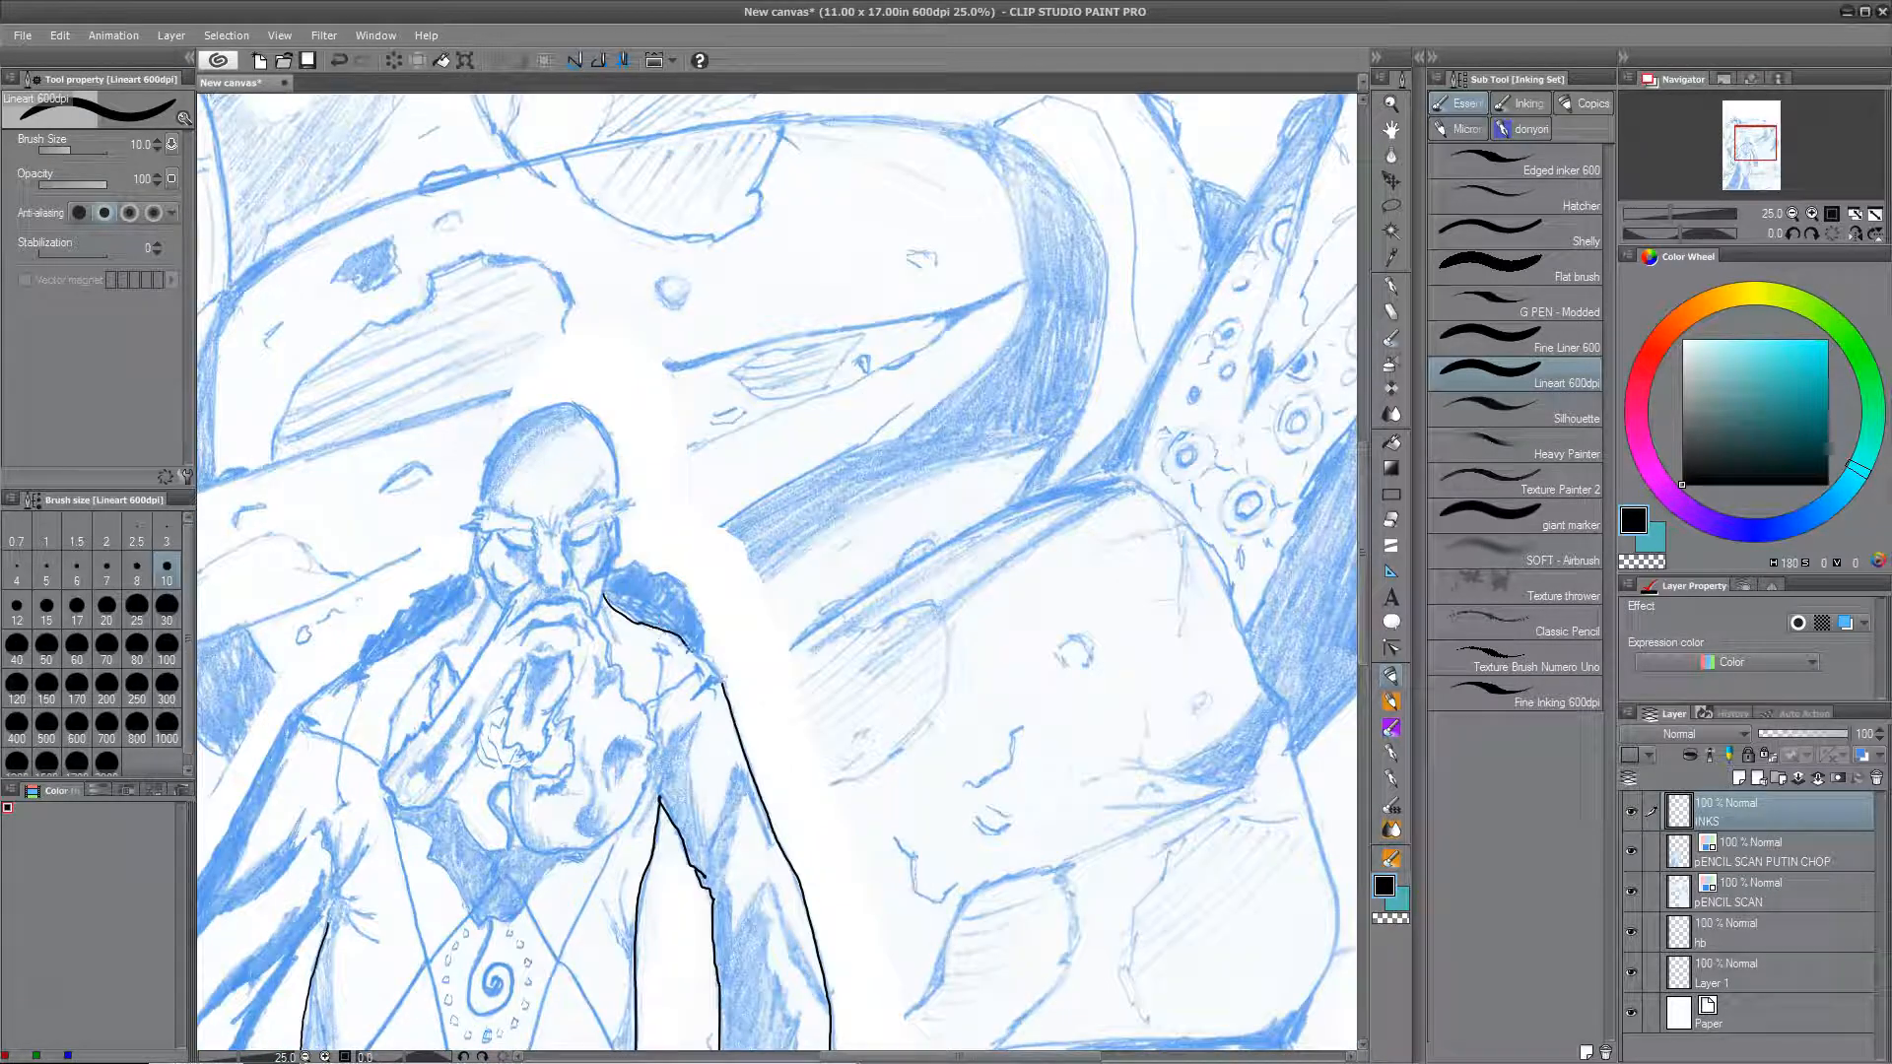
left_click_drag(690, 443, 710, 520)
left_click_drag(370, 738, 430, 668)
left_click_drag(670, 647, 728, 737)
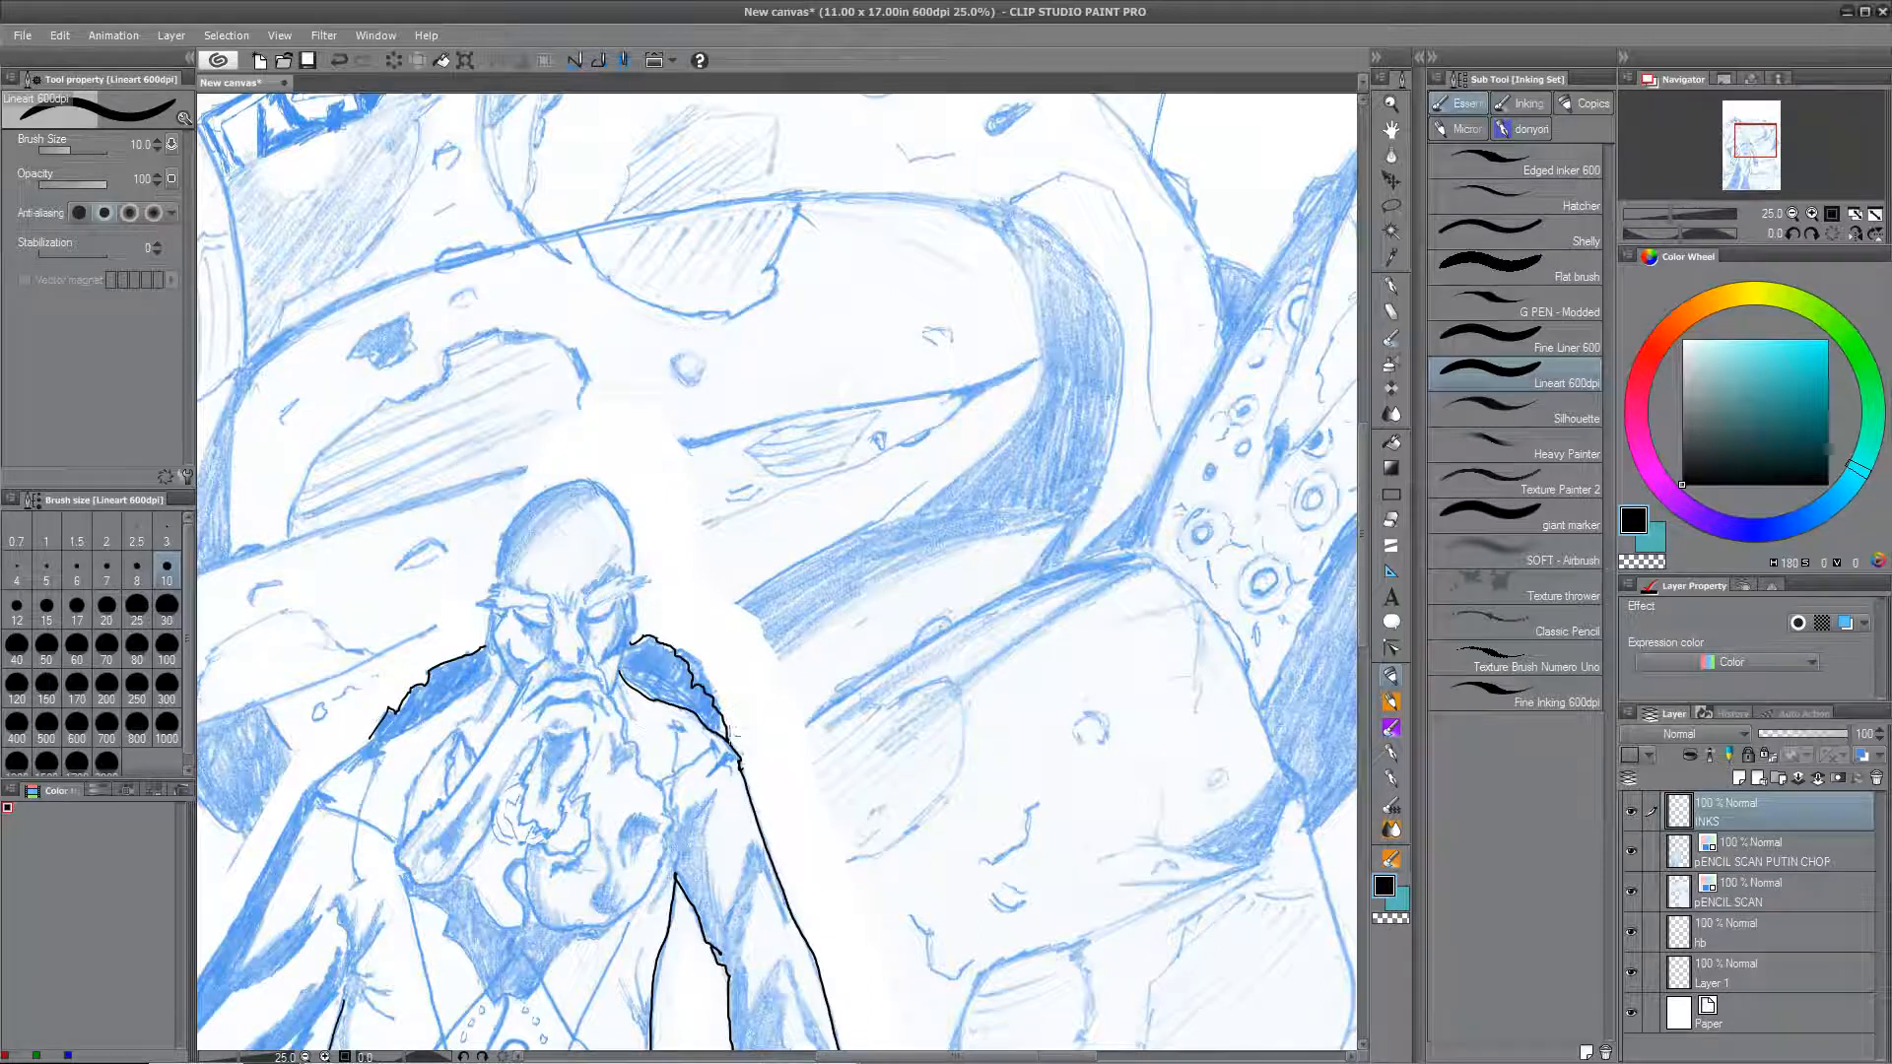
Step: Ink both edges and the cuff of the open-hand sleeve, and undo the last stroke at the wrist
left_click_drag(552, 729, 794, 418)
left_click_drag(520, 525, 356, 800)
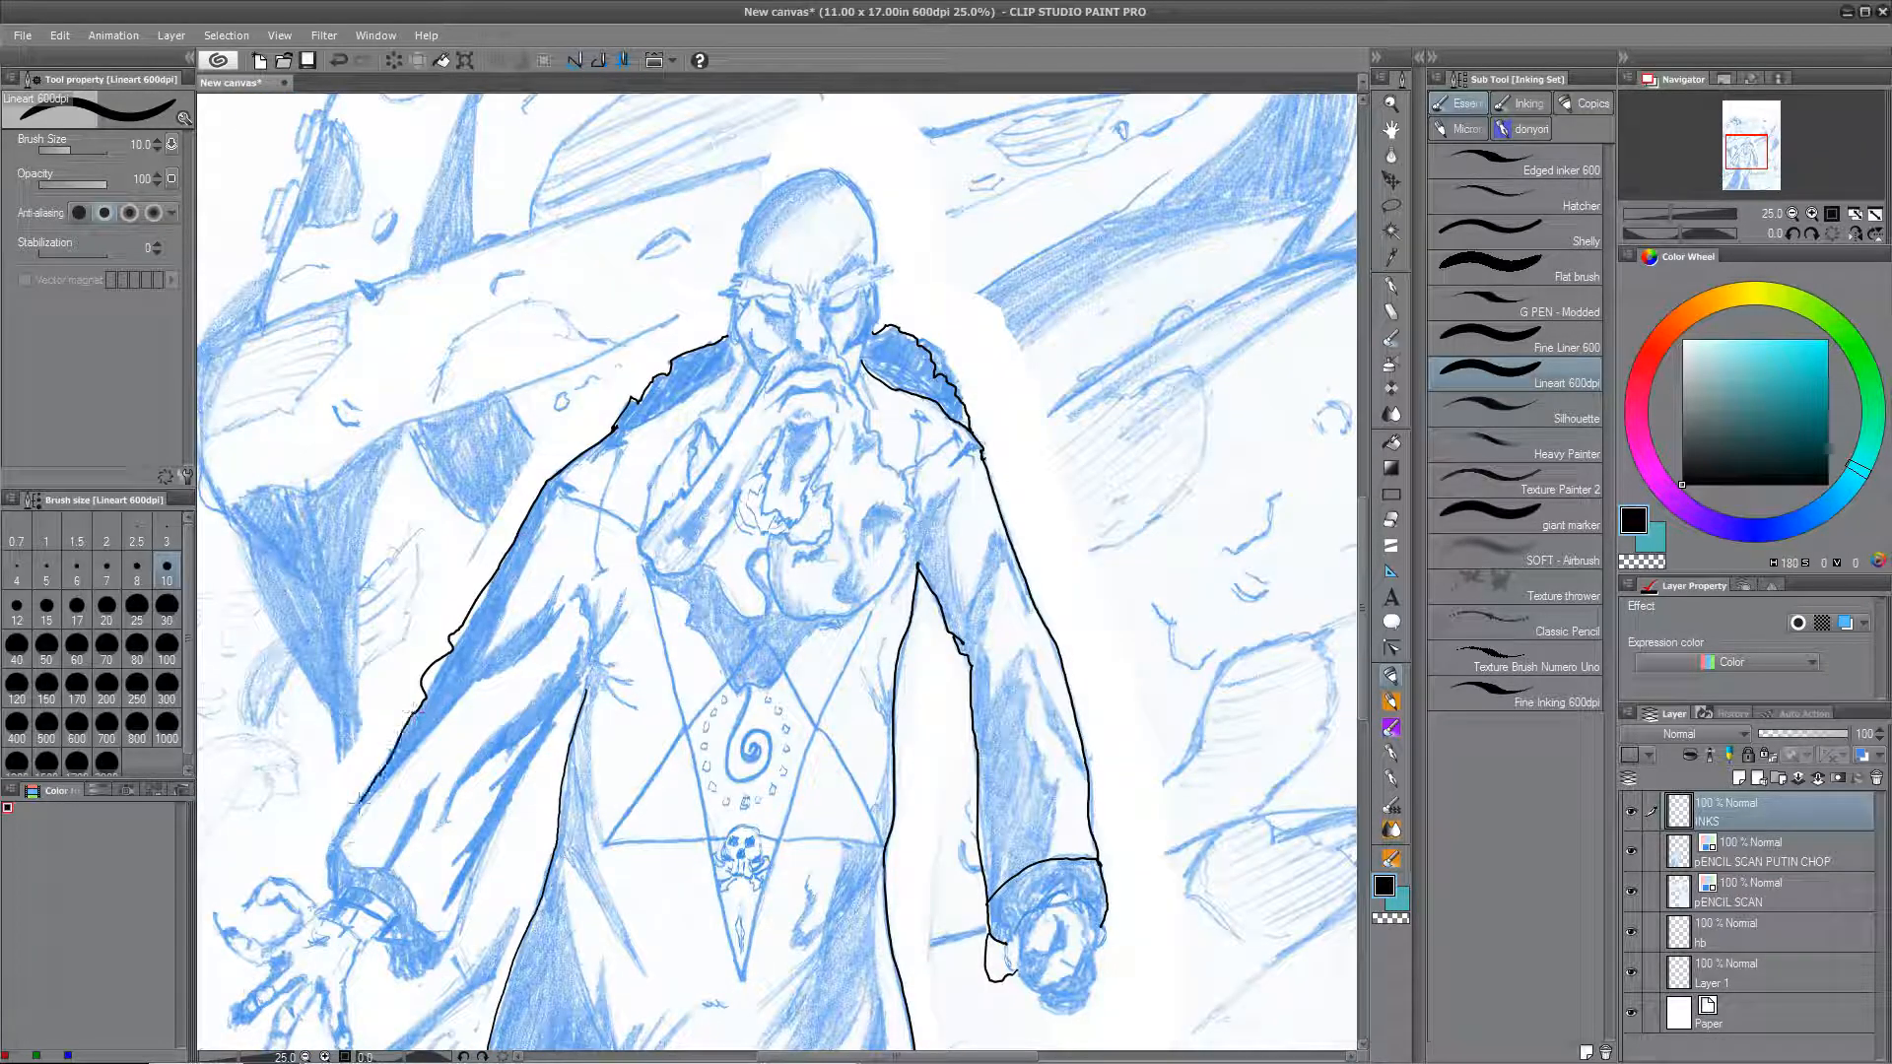
left_click_drag(372, 974, 337, 848)
left_click_drag(439, 960, 592, 645)
mouse_move(695, 890)
left_mouse_down()
mouse_move(752, 482)
mouse_move(676, 920)
left_mouse_up()
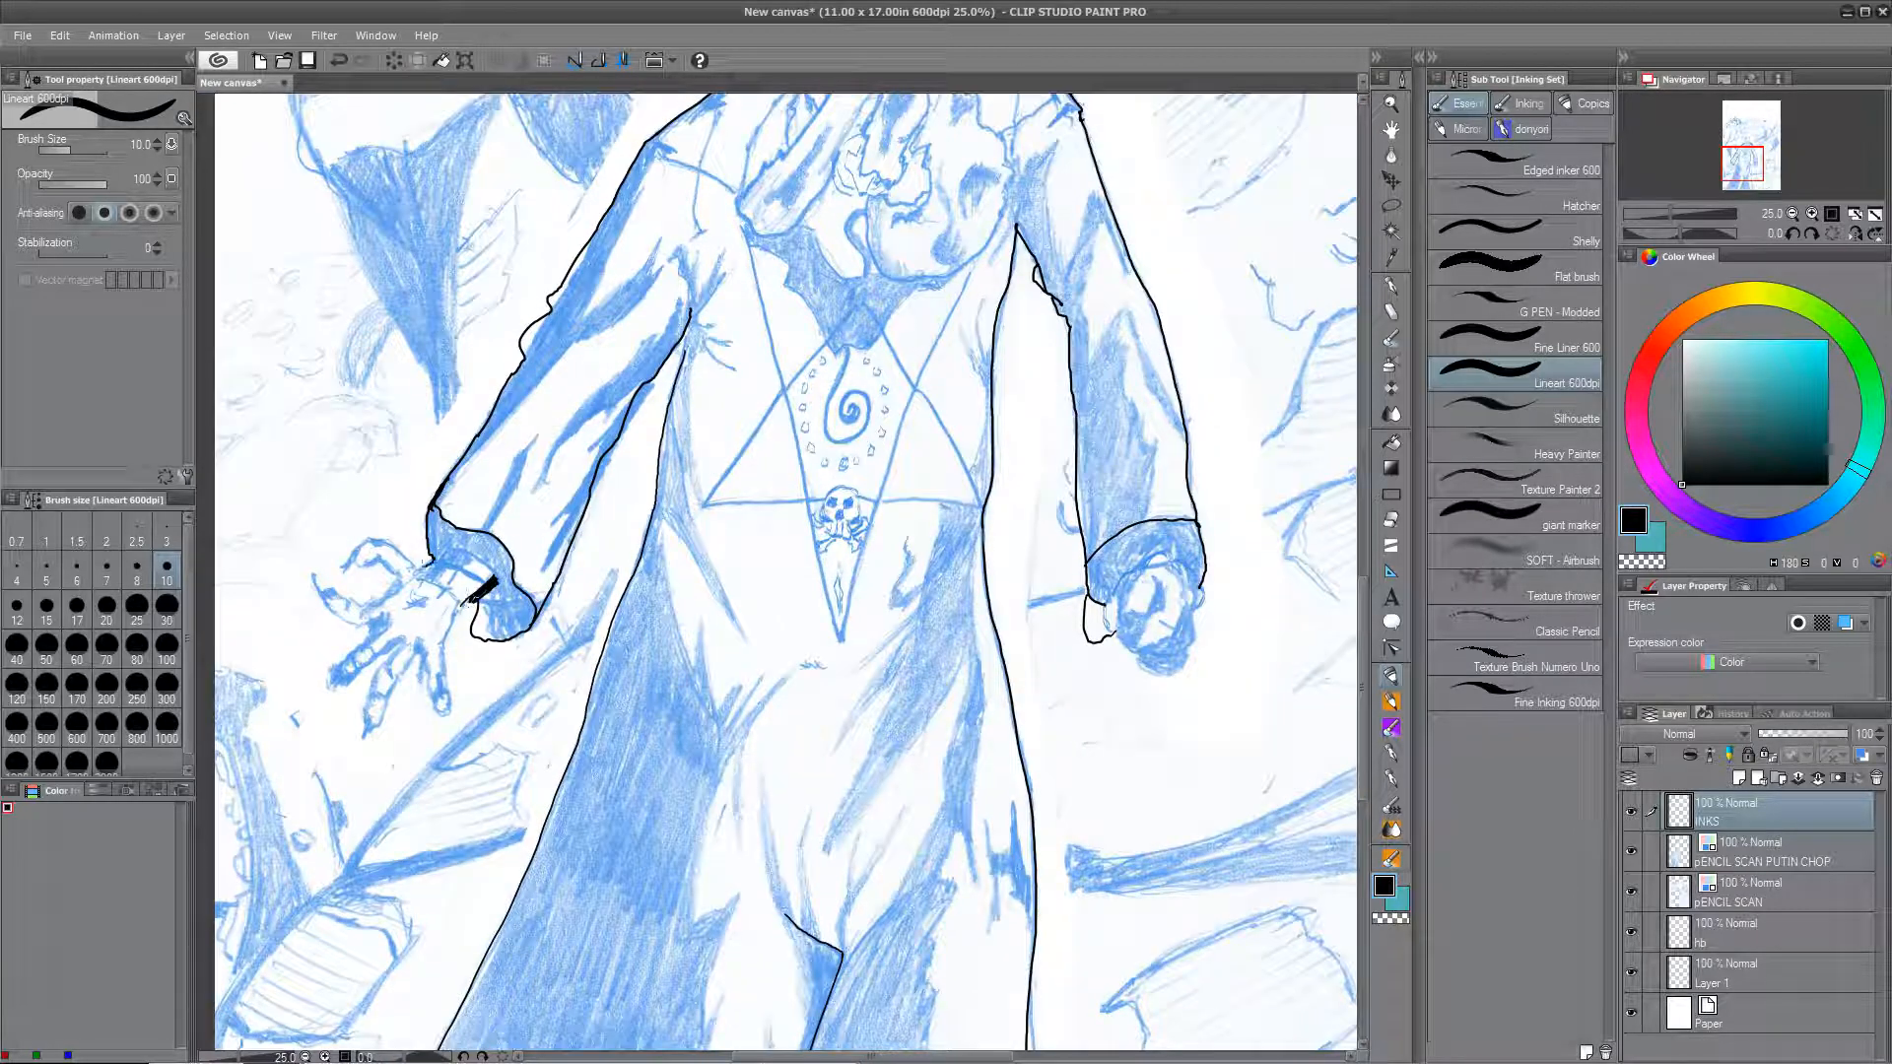
key("ctrl+z")
Step: Set the Lineart pen to size 8 and ink the mouth area and the raised hand and beard contours below it
mouse_move(629, 470)
left_mouse_down()
mouse_move(447, 725)
mouse_move(385, 970)
mouse_move(620, 540)
mouse_move(577, 611)
left_mouse_up()
left_click(136, 577)
left_click_drag(488, 704, 613, 618)
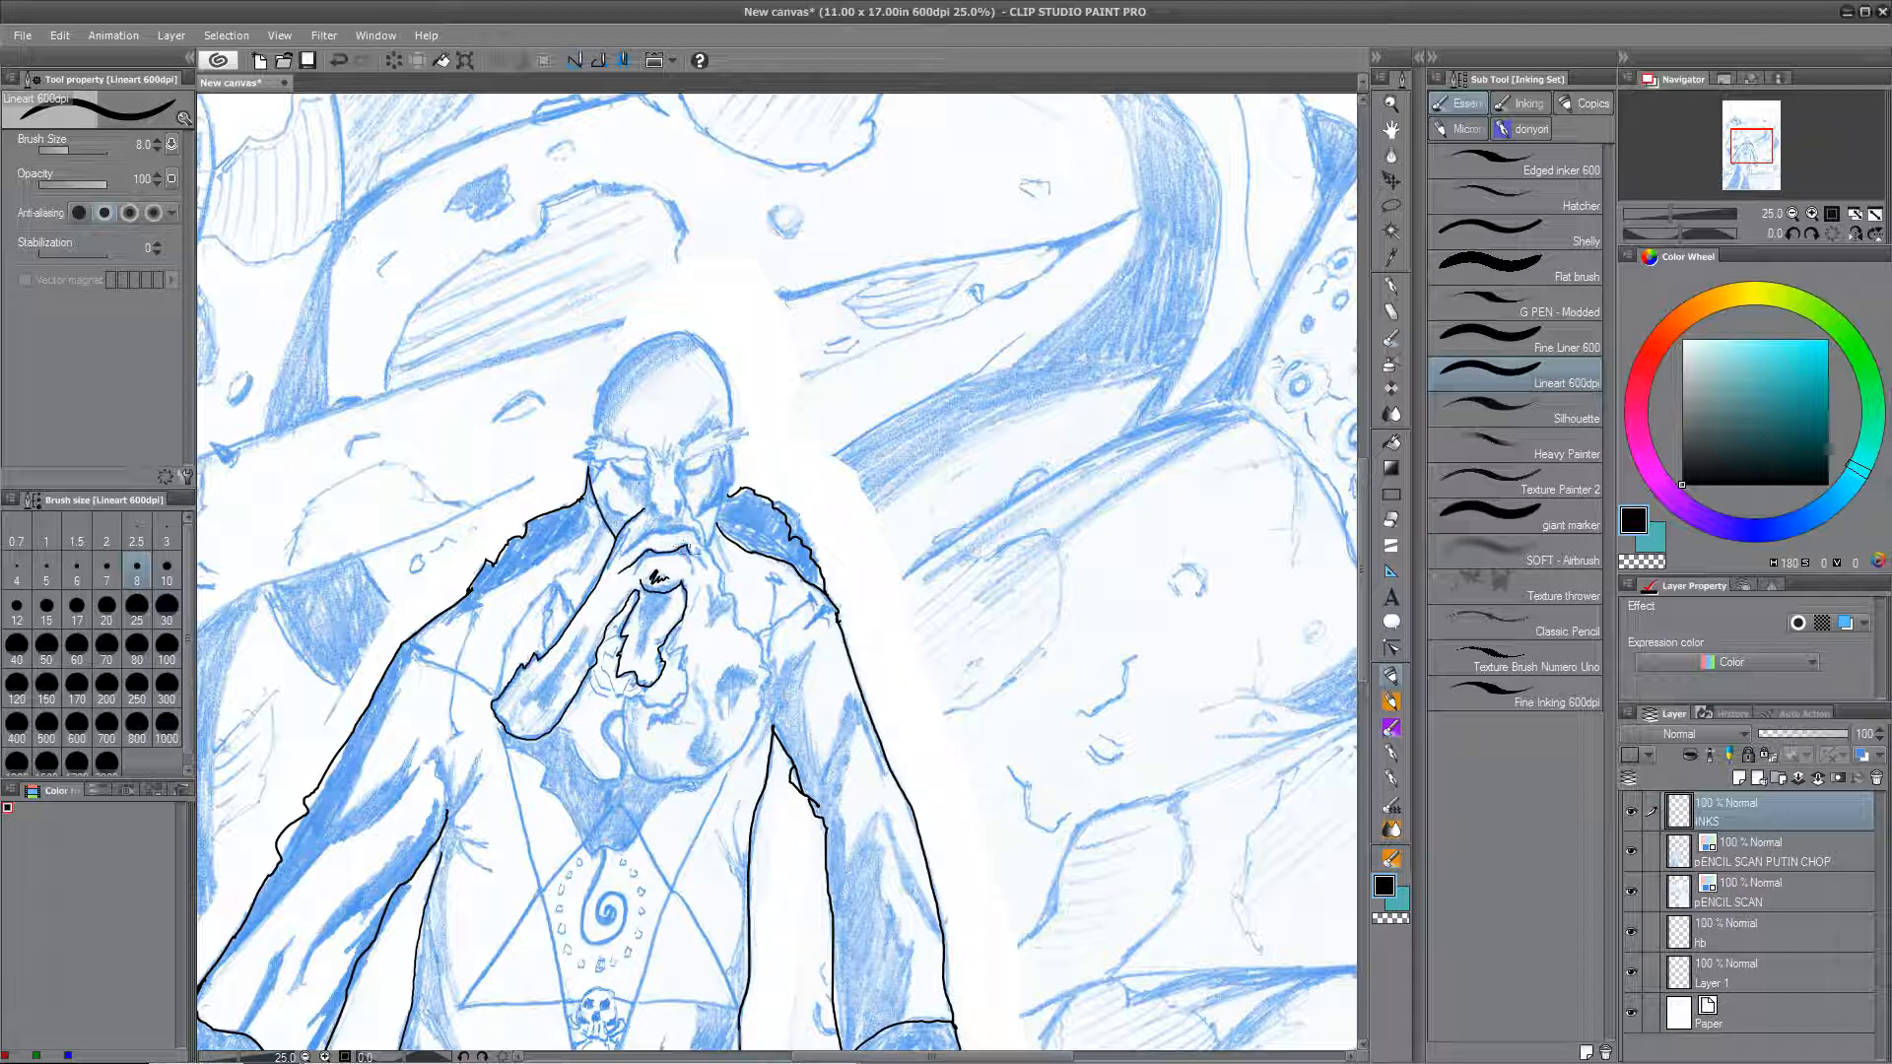
Step: With the G PEN - Modded, ink the underside of the moustache in heavy black
left_click(1514, 303)
key("ctrl+plus")
key("ctrl+plus")
key("ctrl+plus")
mouse_move(434, 517)
left_mouse_down()
mouse_move(412, 543)
mouse_move(434, 522)
mouse_move(516, 515)
left_mouse_up()
mouse_move(406, 547)
left_mouse_down()
mouse_move(365, 571)
mouse_move(433, 500)
mouse_move(512, 499)
mouse_move(500, 519)
mouse_move(537, 521)
left_mouse_up()
mouse_move(537, 522)
left_mouse_down()
mouse_move(549, 580)
mouse_move(538, 529)
mouse_move(579, 555)
mouse_move(575, 530)
mouse_move(749, 578)
left_mouse_up()
key("ctrl+z")
left_click_drag(562, 519, 537, 601)
left_click_drag(695, 653, 633, 918)
Step: Ink the outline of the bald head and both bushy eyebrows, with a crease on the forehead
left_click_drag(411, 522, 773, 503)
mouse_move(540, 590)
left_mouse_down()
mouse_move(433, 530)
mouse_move(357, 581)
left_mouse_up()
left_click_drag(357, 582, 548, 586)
mouse_move(558, 550)
left_mouse_down()
mouse_move(574, 582)
mouse_move(764, 498)
left_mouse_up()
key("ctrl+z")
mouse_move(759, 501)
left_mouse_down()
mouse_move(812, 509)
mouse_move(815, 537)
left_mouse_up()
left_click_drag(816, 537, 644, 588)
left_click_drag(498, 513, 494, 545)
left_click_drag(673, 504, 735, 424)
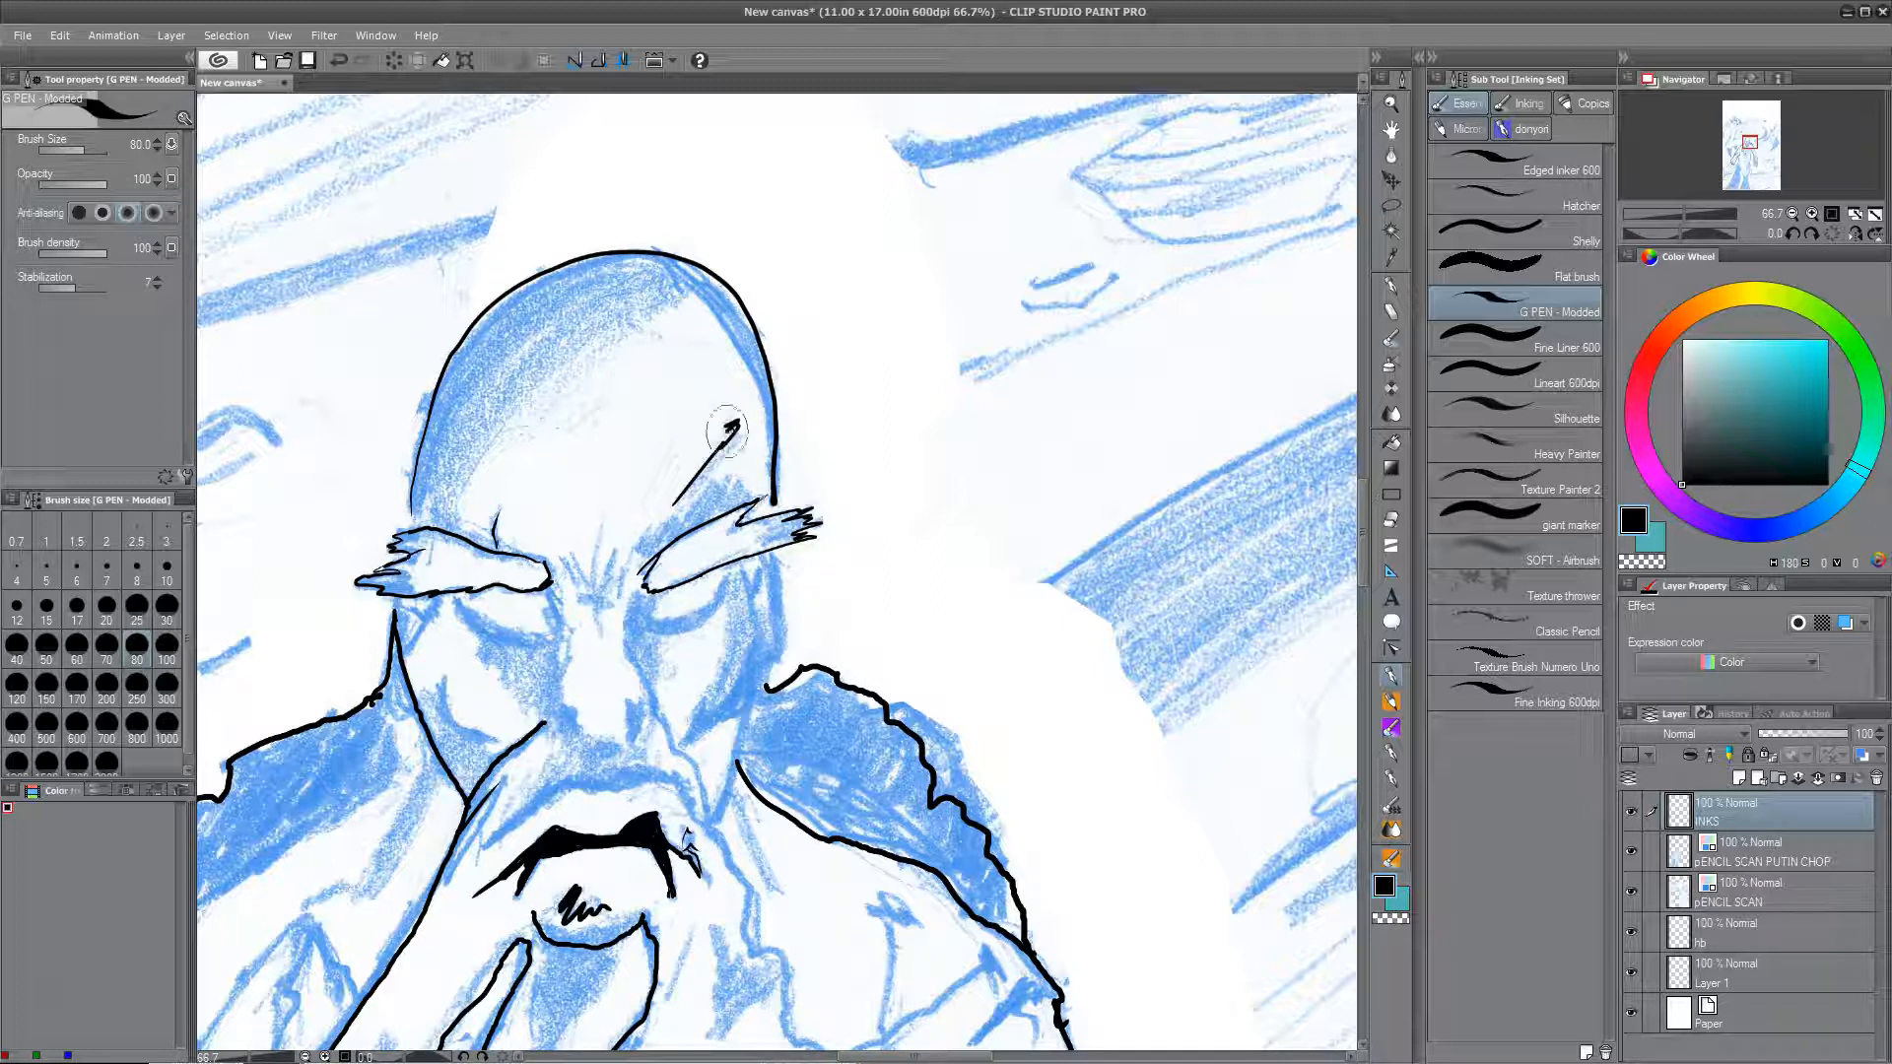
Step: Ink the dark cheek hollows and the outer sides of the robed figure's face
mouse_move(440, 682)
left_mouse_down()
mouse_move(461, 734)
mouse_move(492, 740)
left_mouse_up()
left_click_drag(731, 694, 685, 741)
mouse_move(746, 655)
left_mouse_down()
mouse_move(690, 737)
mouse_move(716, 814)
left_mouse_up()
left_click_drag(376, 595, 425, 727)
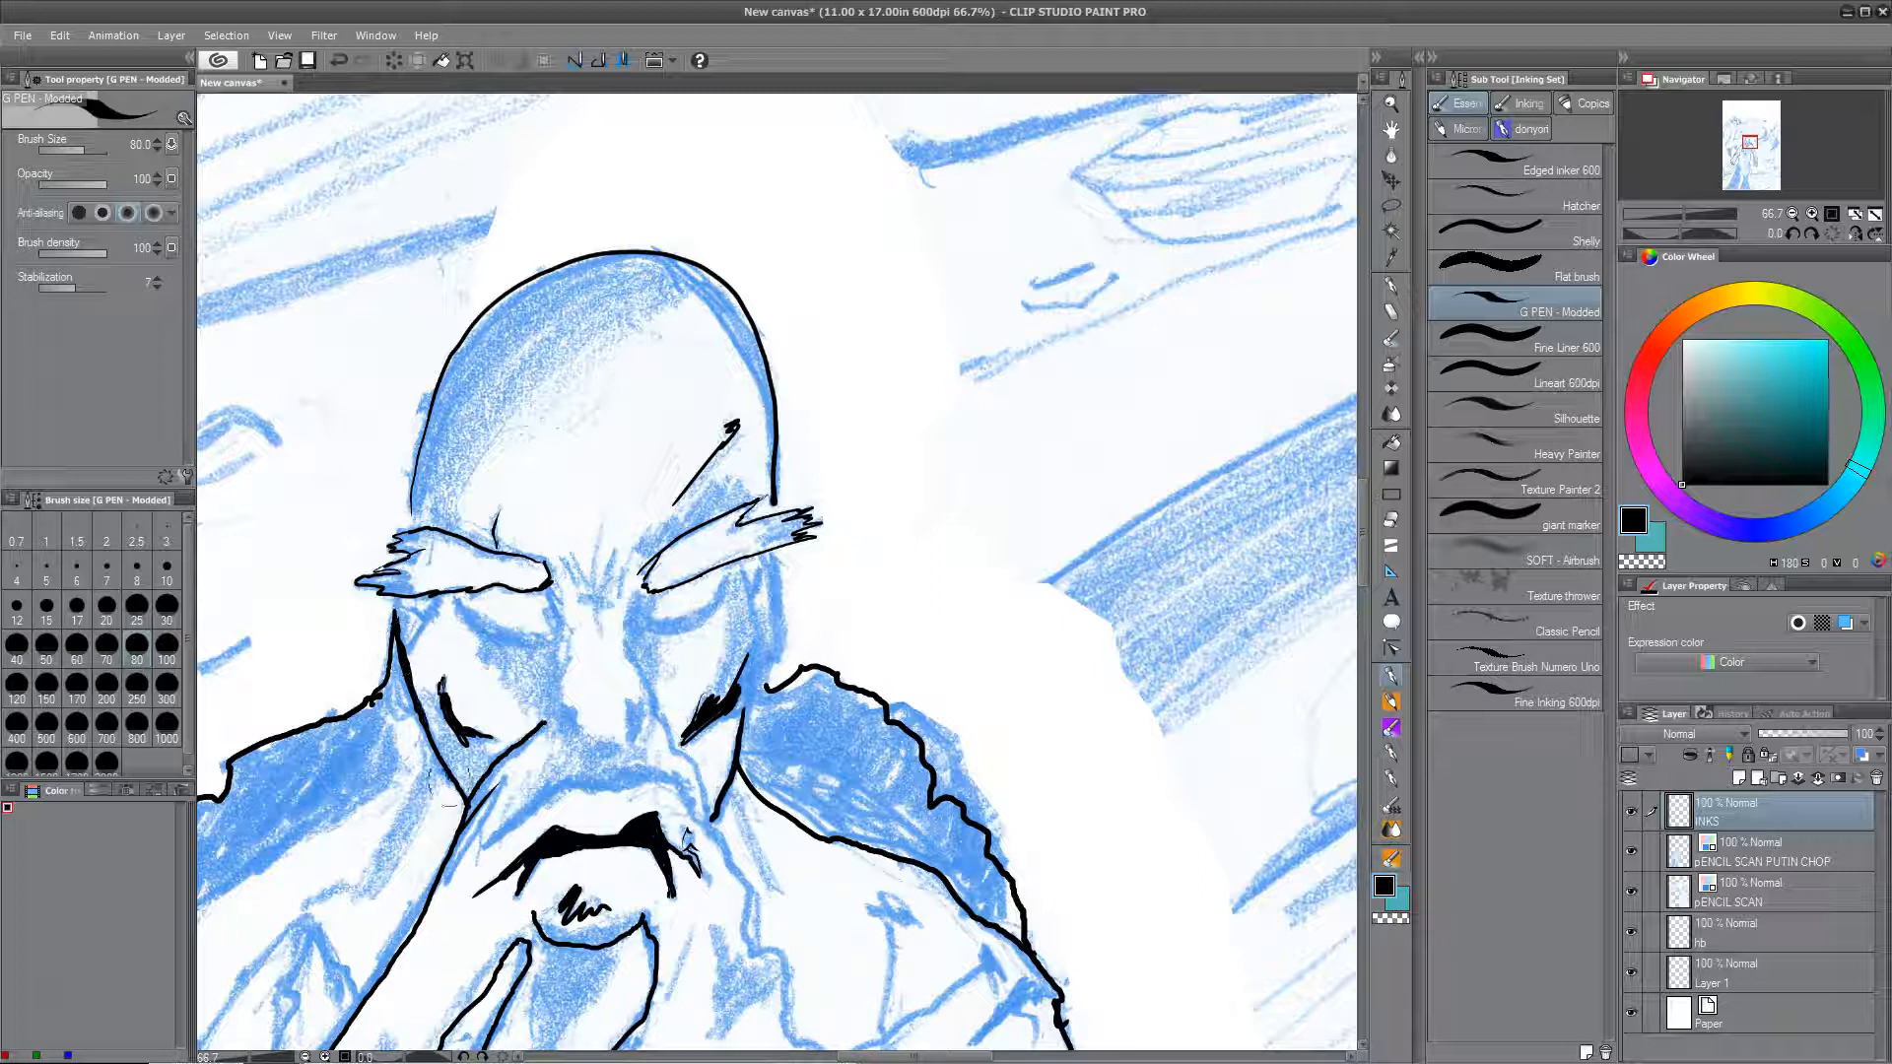
mouse_move(780, 558)
left_mouse_down()
mouse_move(789, 631)
mouse_move(762, 687)
left_mouse_up()
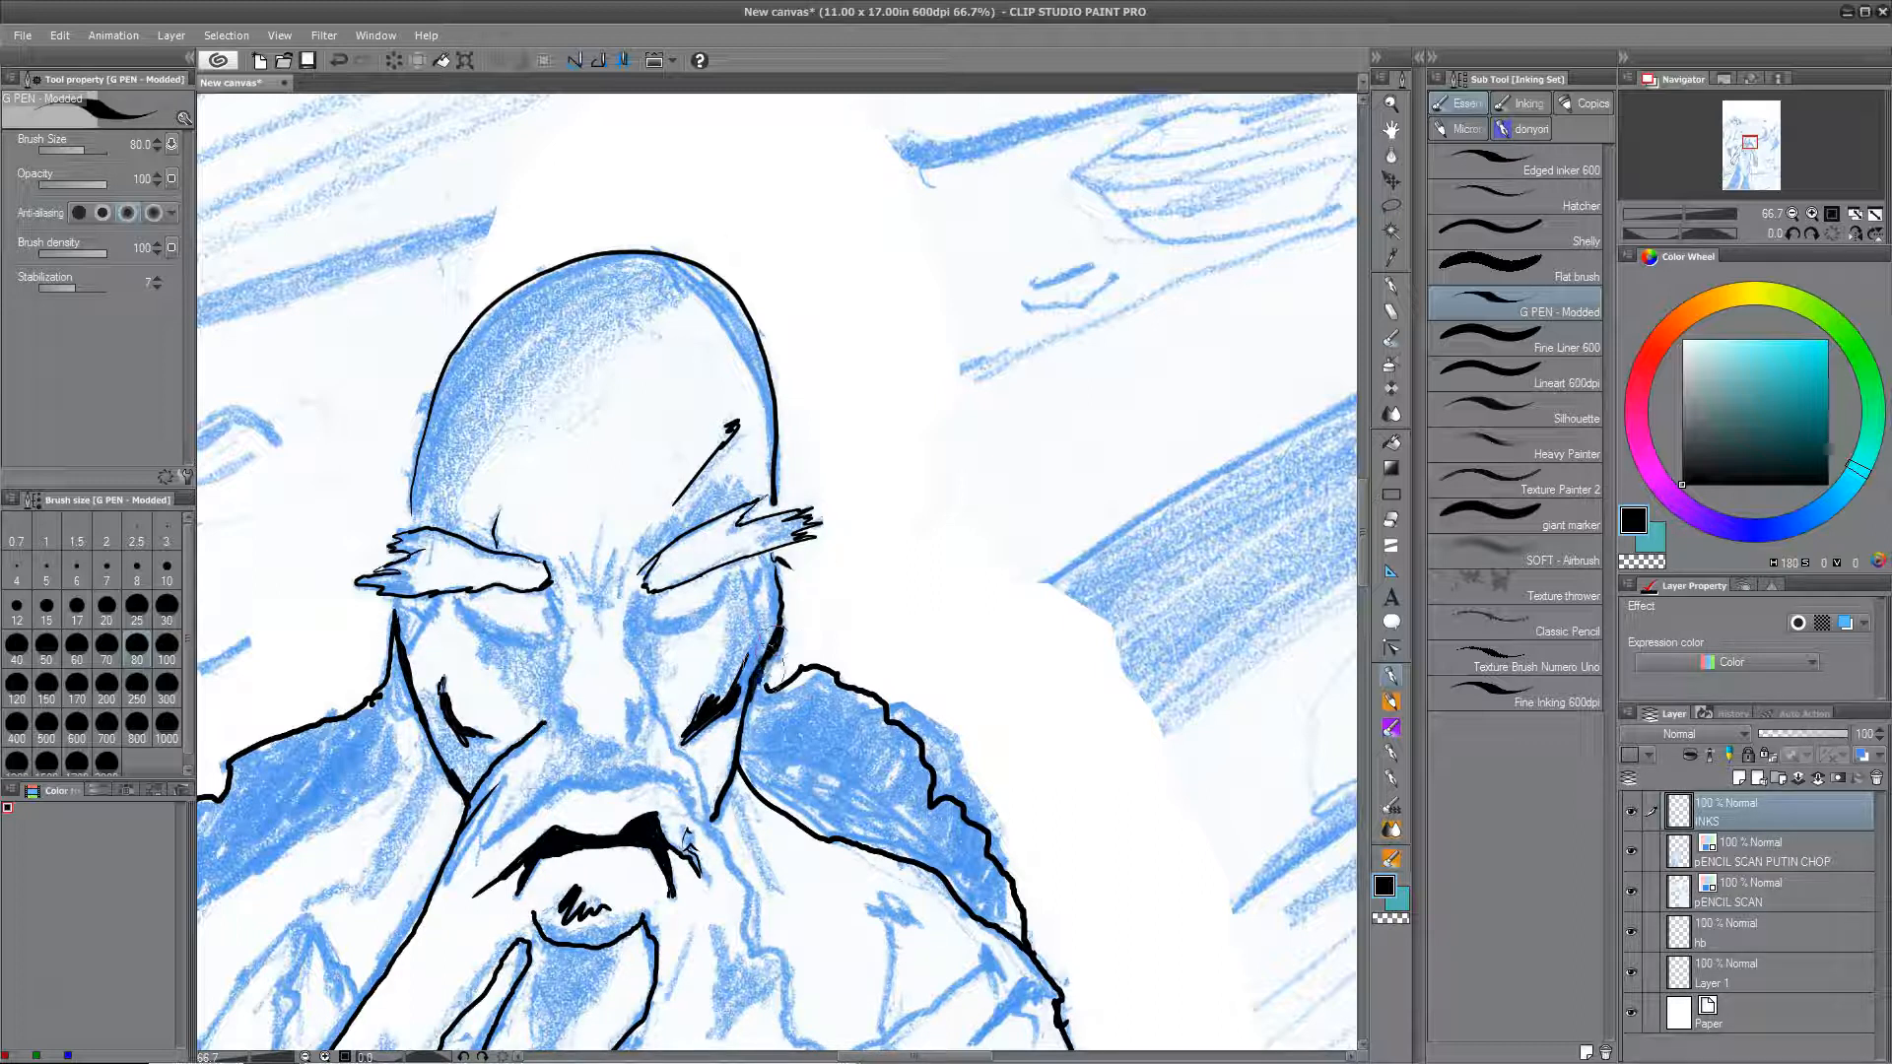
Step: Set the brush size to 60 and ink the shadow under the nose in solid black above the moustache
left_click_drag(744, 571, 756, 592)
mouse_move(647, 620)
left_mouse_down()
mouse_move(717, 601)
mouse_move(676, 625)
mouse_move(732, 578)
mouse_move(642, 613)
mouse_move(631, 736)
left_mouse_up()
key("ctrl+z")
left_click(77, 650)
key("ctrl+z")
left_click_drag(575, 700, 572, 731)
mouse_move(574, 729)
left_mouse_down()
mouse_move(624, 736)
mouse_move(692, 541)
left_mouse_up()
mouse_move(550, 652)
left_mouse_down()
mouse_move(714, 587)
mouse_move(775, 630)
left_mouse_up()
mouse_move(645, 540)
left_mouse_down()
mouse_move(619, 591)
mouse_move(704, 540)
mouse_move(666, 572)
mouse_move(737, 571)
left_mouse_up()
left_click_drag(569, 592, 525, 682)
left_click_drag(673, 781, 680, 808)
Step: Ink the closed eyelids, the inner brow corners and the nostrils of the figure's face
left_click_drag(533, 429, 634, 466)
left_click_drag(625, 389, 634, 418)
left_click_drag(713, 394, 703, 412)
left_click_drag(668, 433, 674, 469)
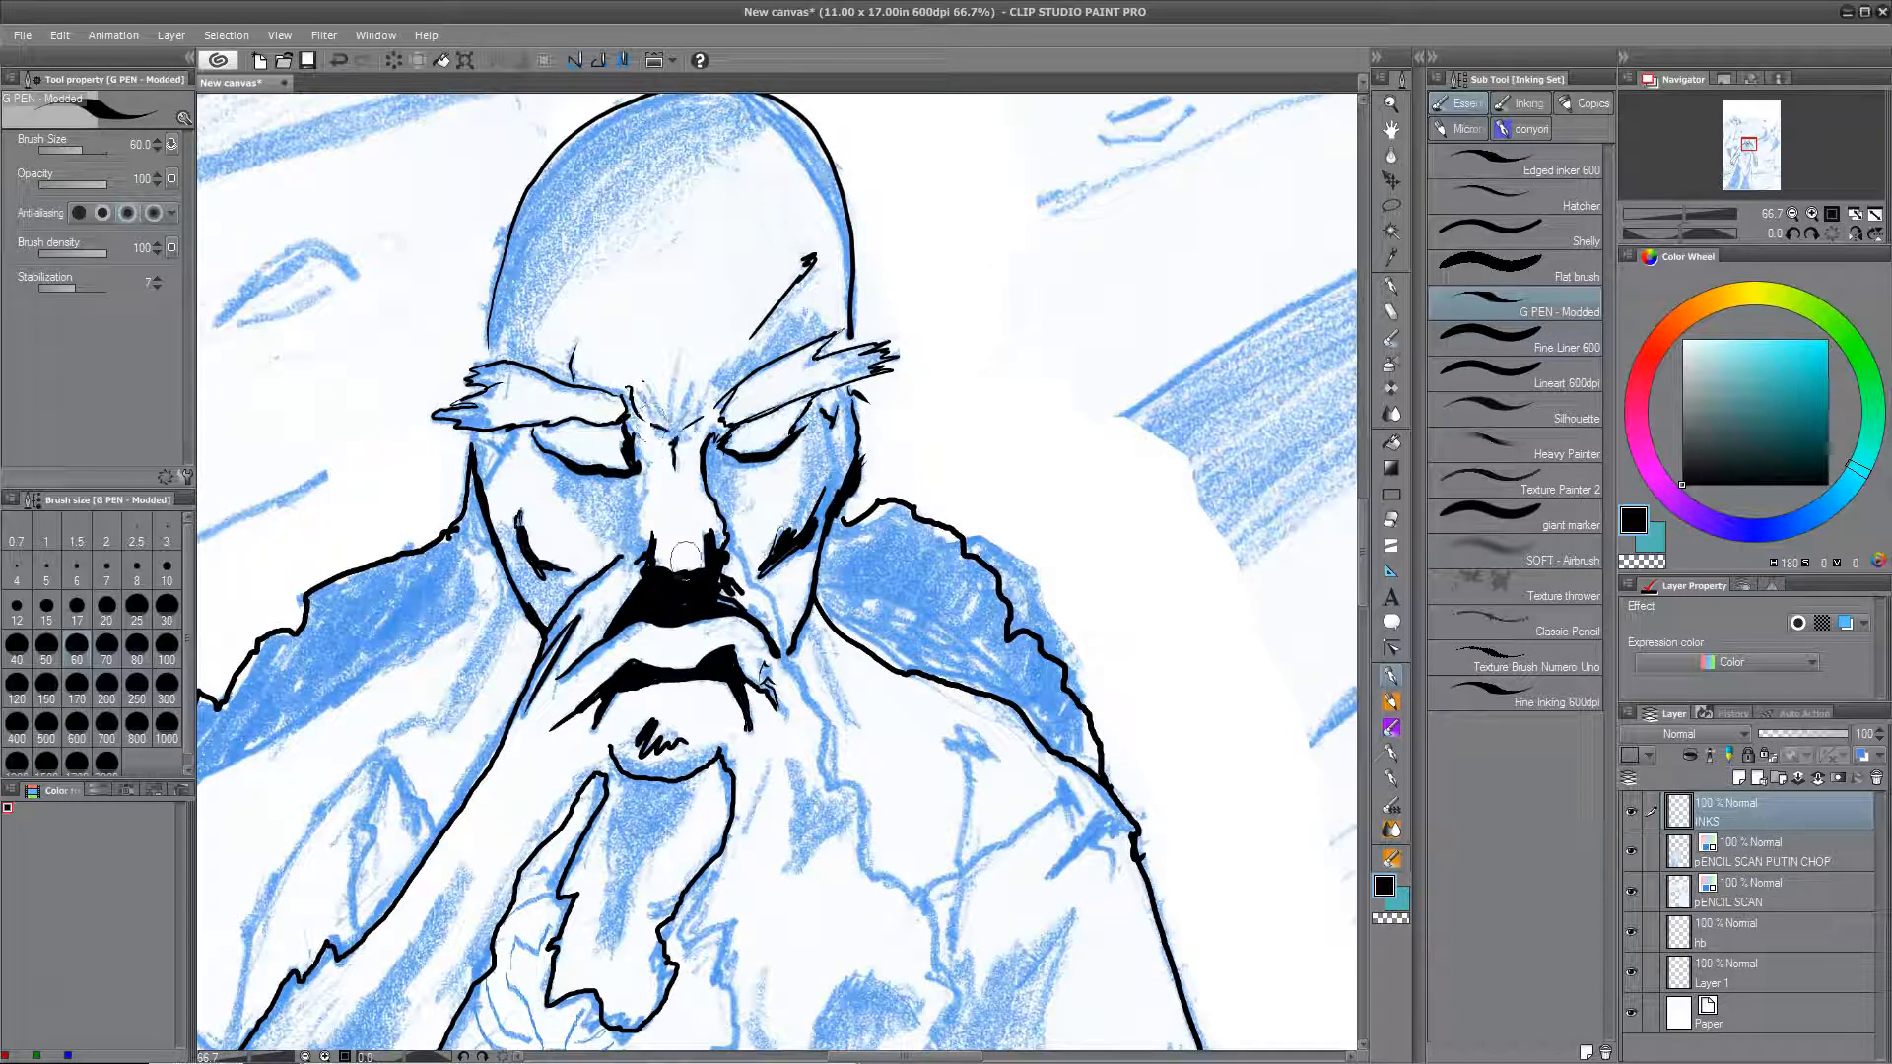
mouse_move(631, 543)
left_mouse_down()
mouse_move(645, 569)
mouse_move(727, 559)
left_mouse_up()
Step: Set the secondary colour to white and keep black as the active drawing colour
left_click(1652, 549)
left_click(1683, 341)
left_click(1632, 520)
key("x")
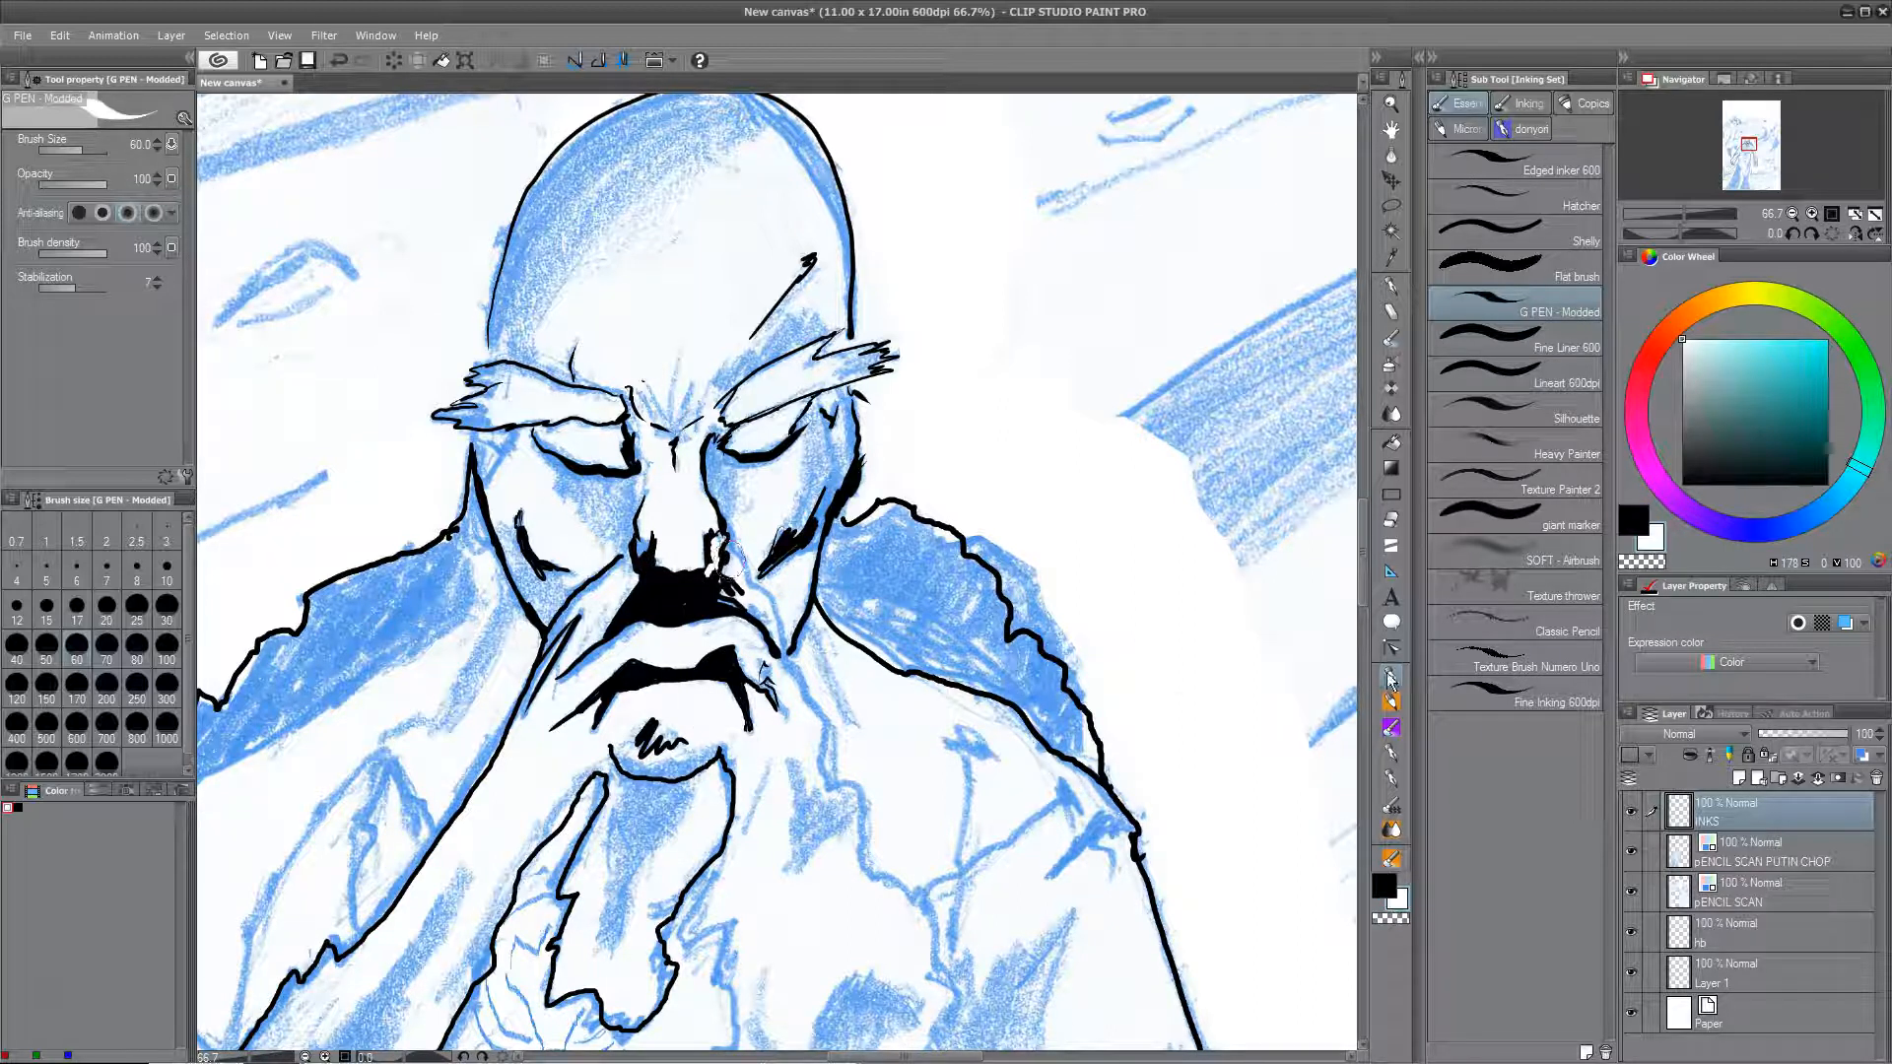
key("x")
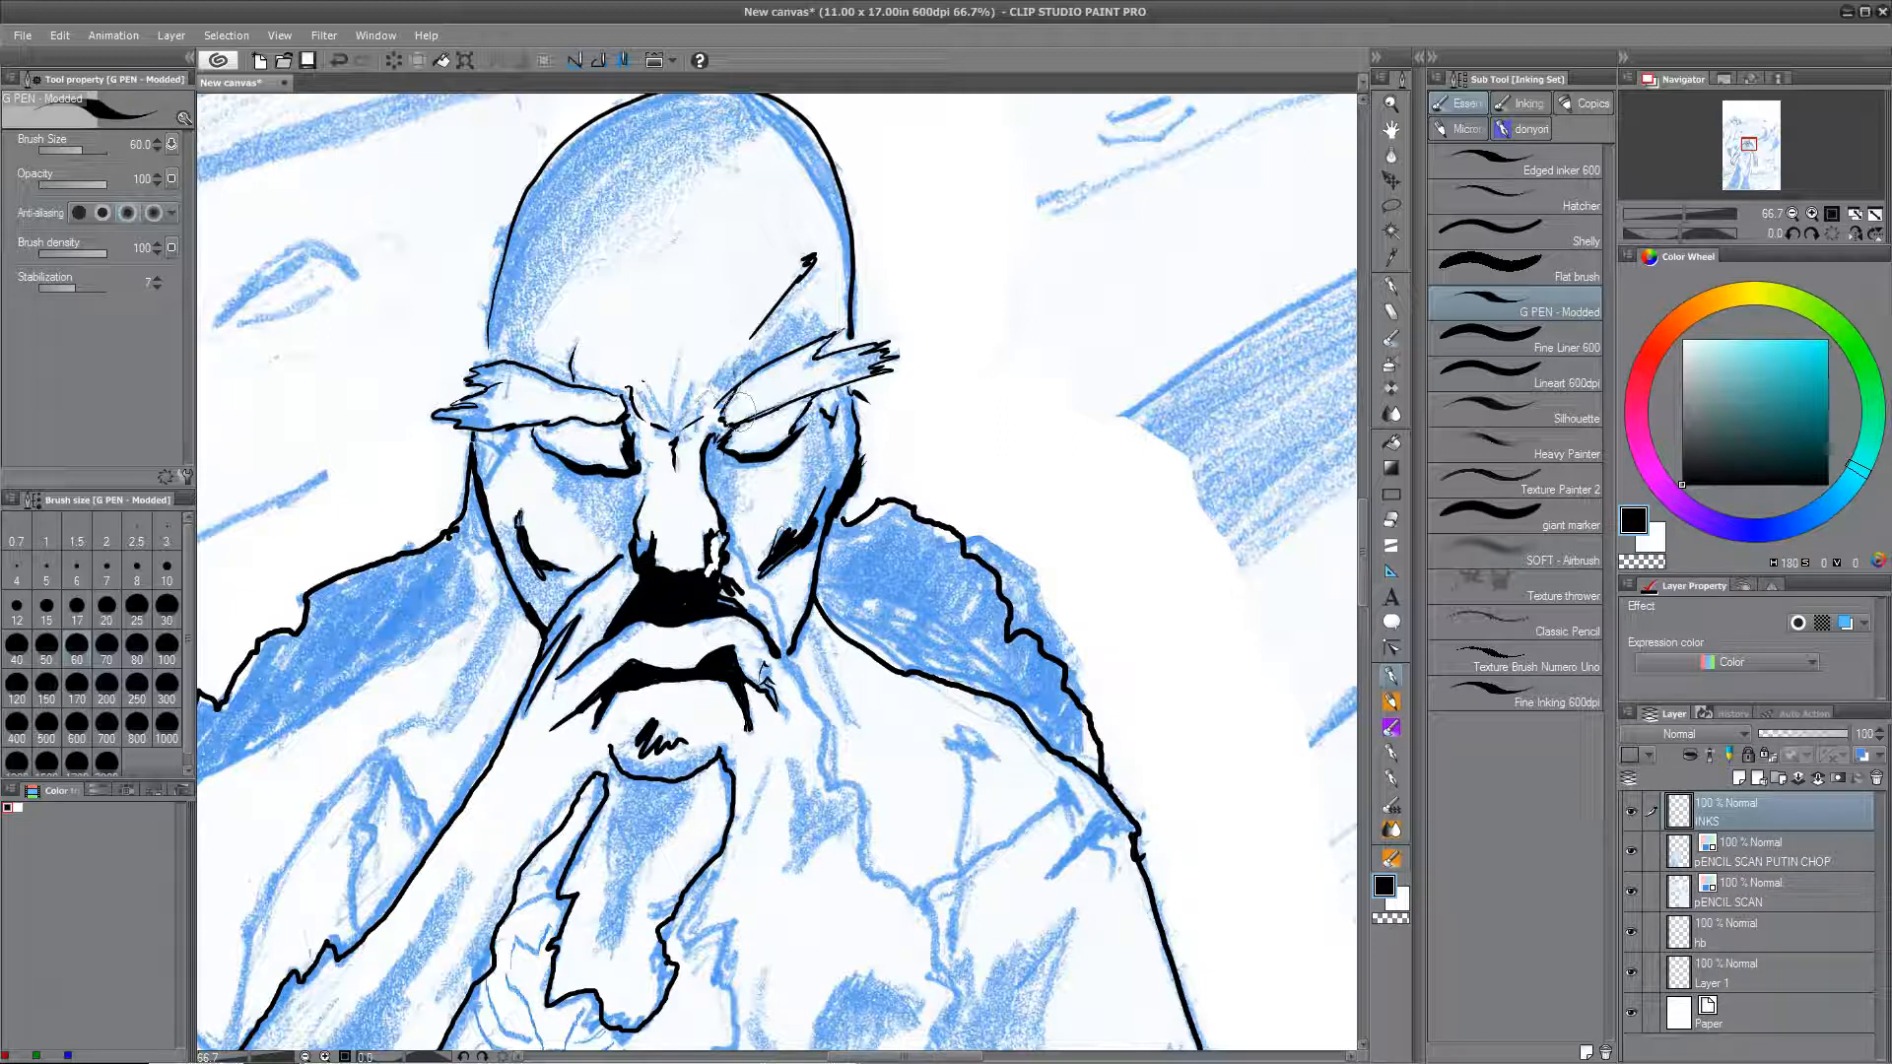
Step: Ink a frown crease between the eyebrows and black shadows beside the nose bridge and under the left eye
left_click_drag(668, 431, 680, 331)
mouse_move(713, 448)
left_mouse_down()
mouse_move(716, 485)
mouse_move(595, 517)
mouse_move(651, 464)
mouse_move(630, 492)
left_mouse_up()
left_click_drag(504, 433, 512, 458)
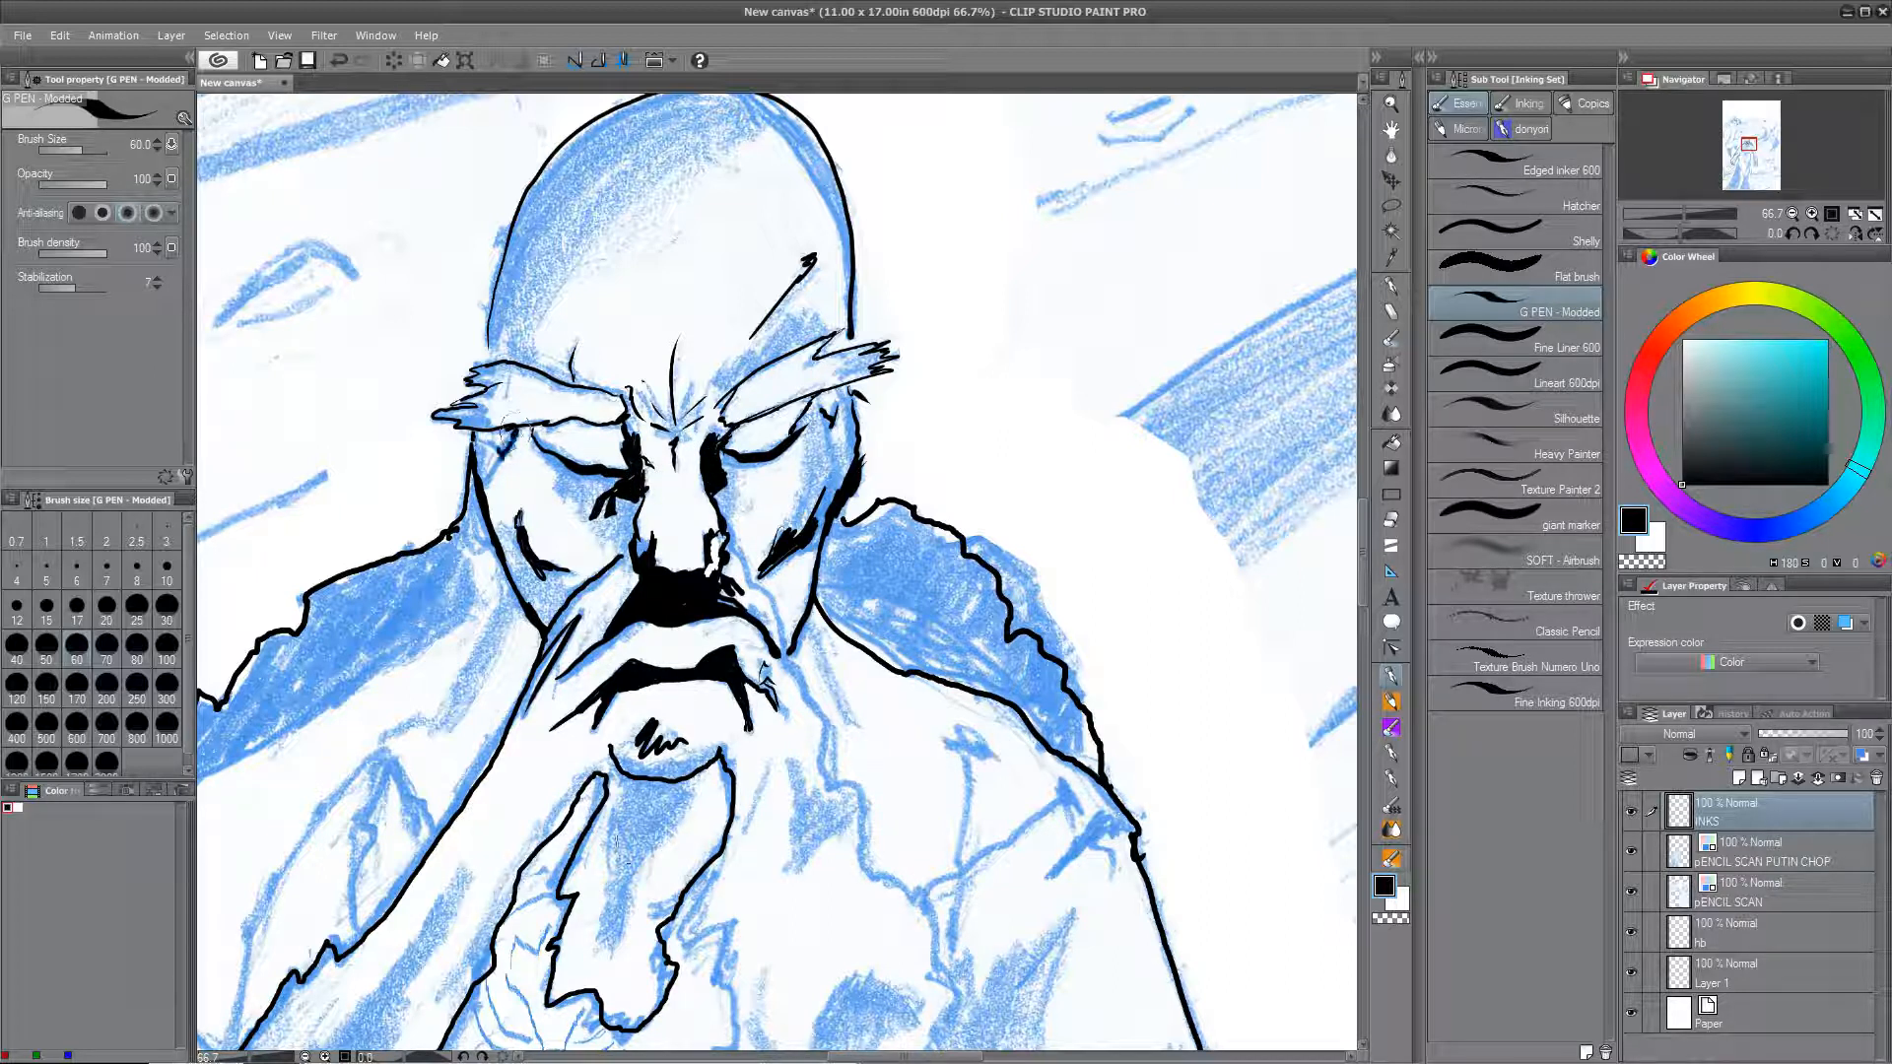
Step: Outline the shadow over the top and left side of the bald head and fill it with black
left_click(1630, 851)
left_click_drag(491, 357, 725, 124)
mouse_move(705, 148)
left_mouse_down()
mouse_move(733, 373)
mouse_move(845, 366)
left_mouse_up()
key("w")
left_click(631, 399)
key("alt+Delete")
key("ctrl+d")
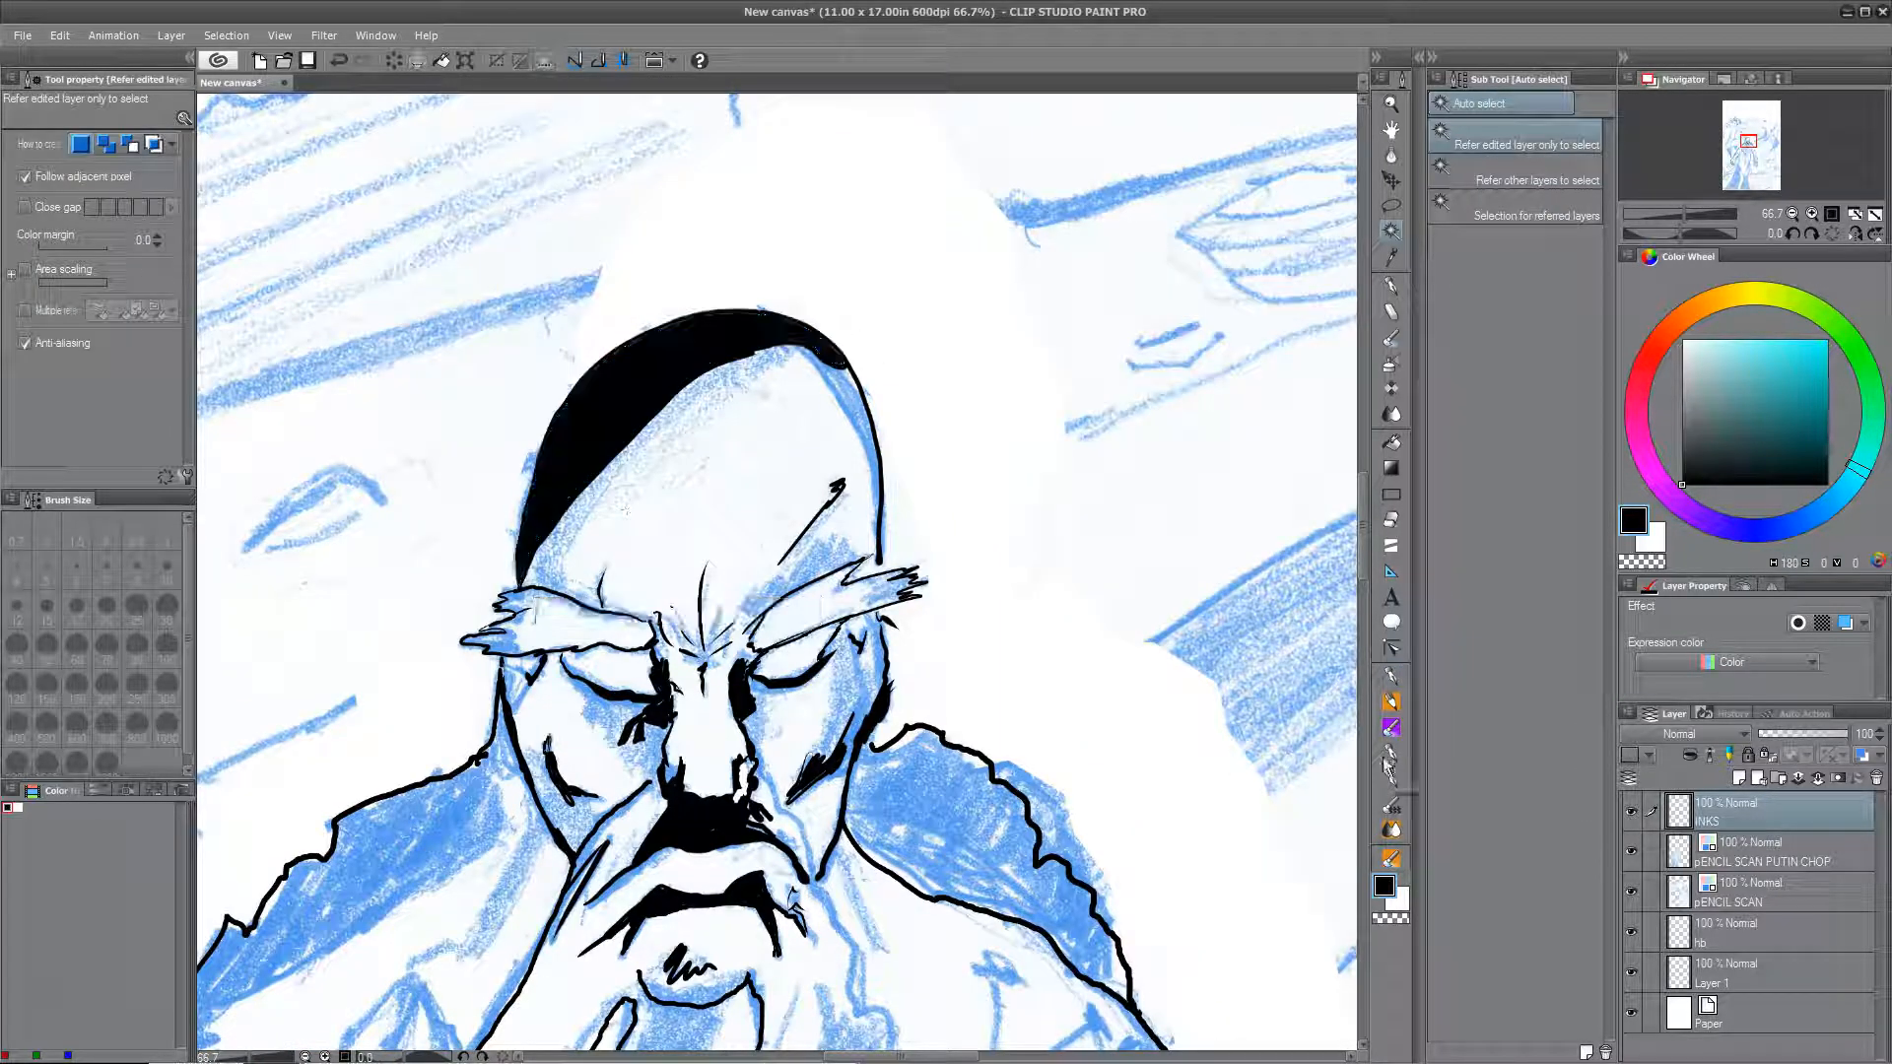
Step: Rework the inner edge of the head shadow into a stepped shape and extend the black down to the left eyebrow
key("p")
mouse_move(591, 498)
left_mouse_down()
mouse_move(680, 389)
mouse_move(530, 568)
left_mouse_up()
key("e")
key("e")
left_click_drag(717, 440, 691, 458)
key("p")
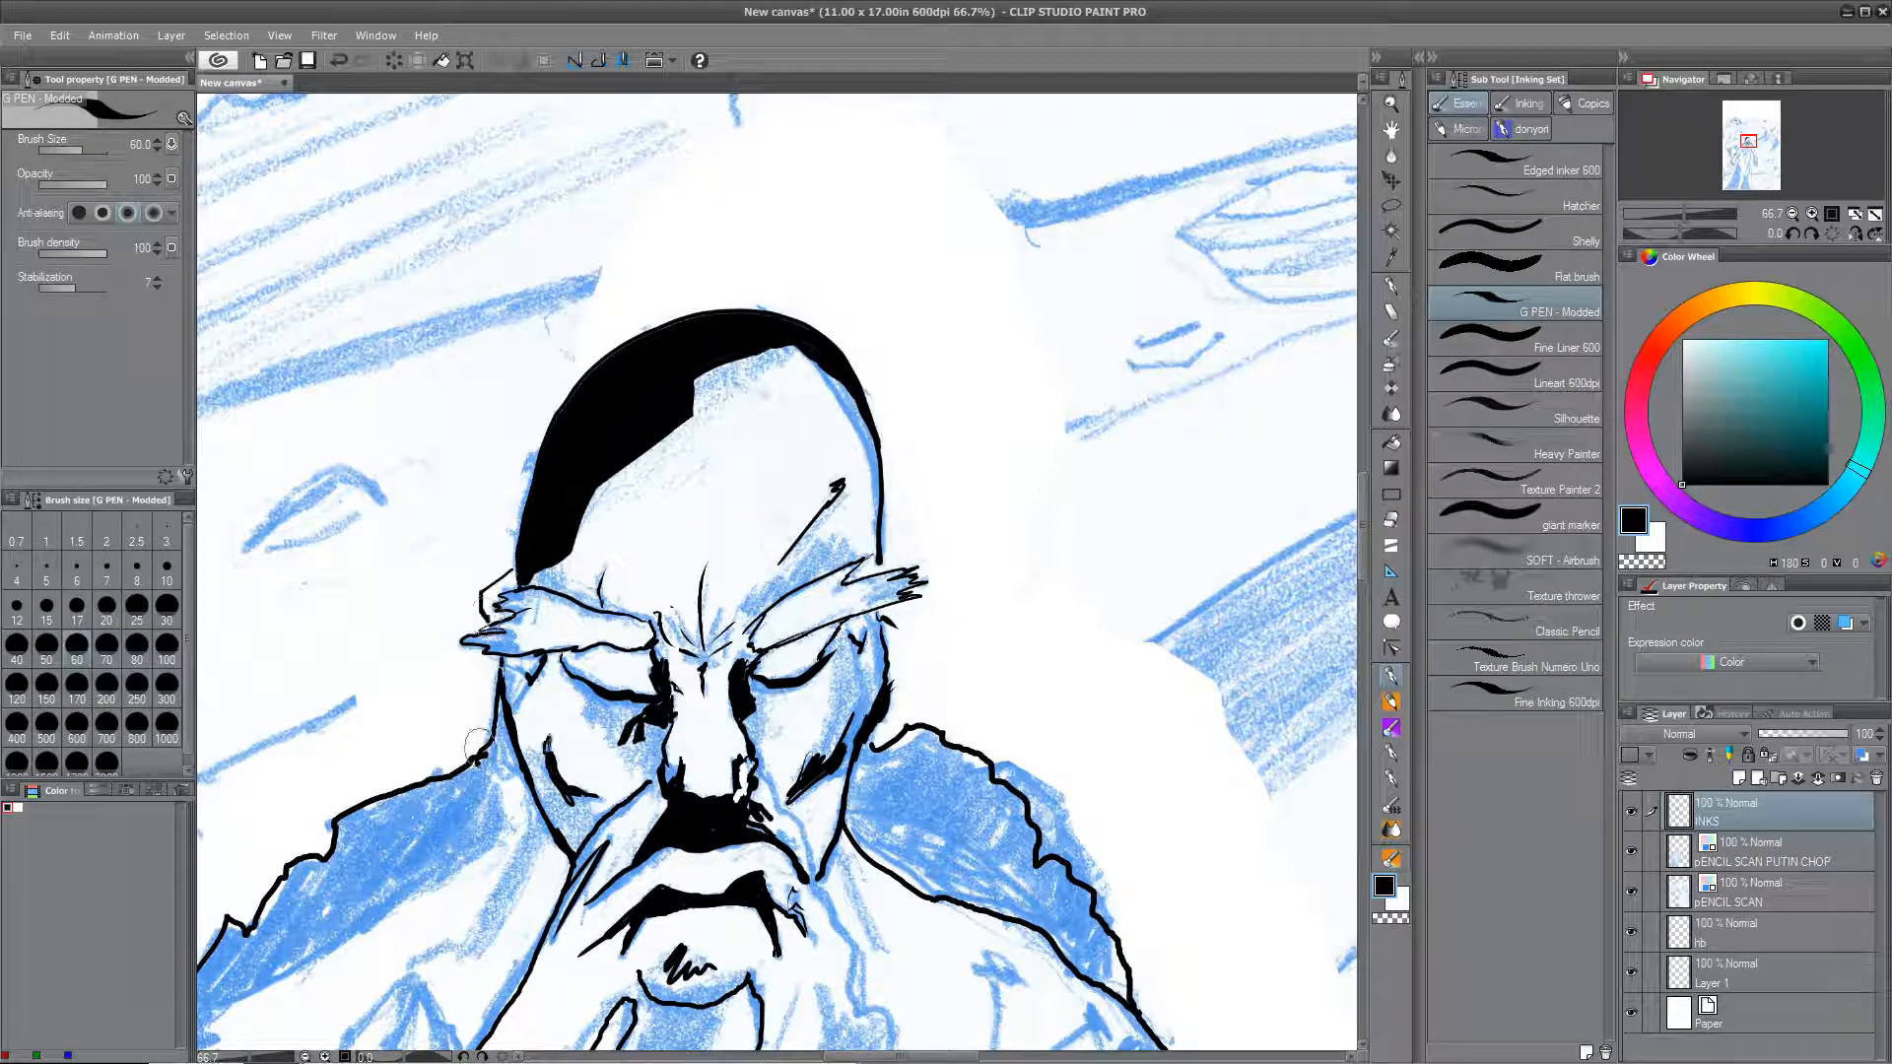
left_click_drag(511, 575, 496, 615)
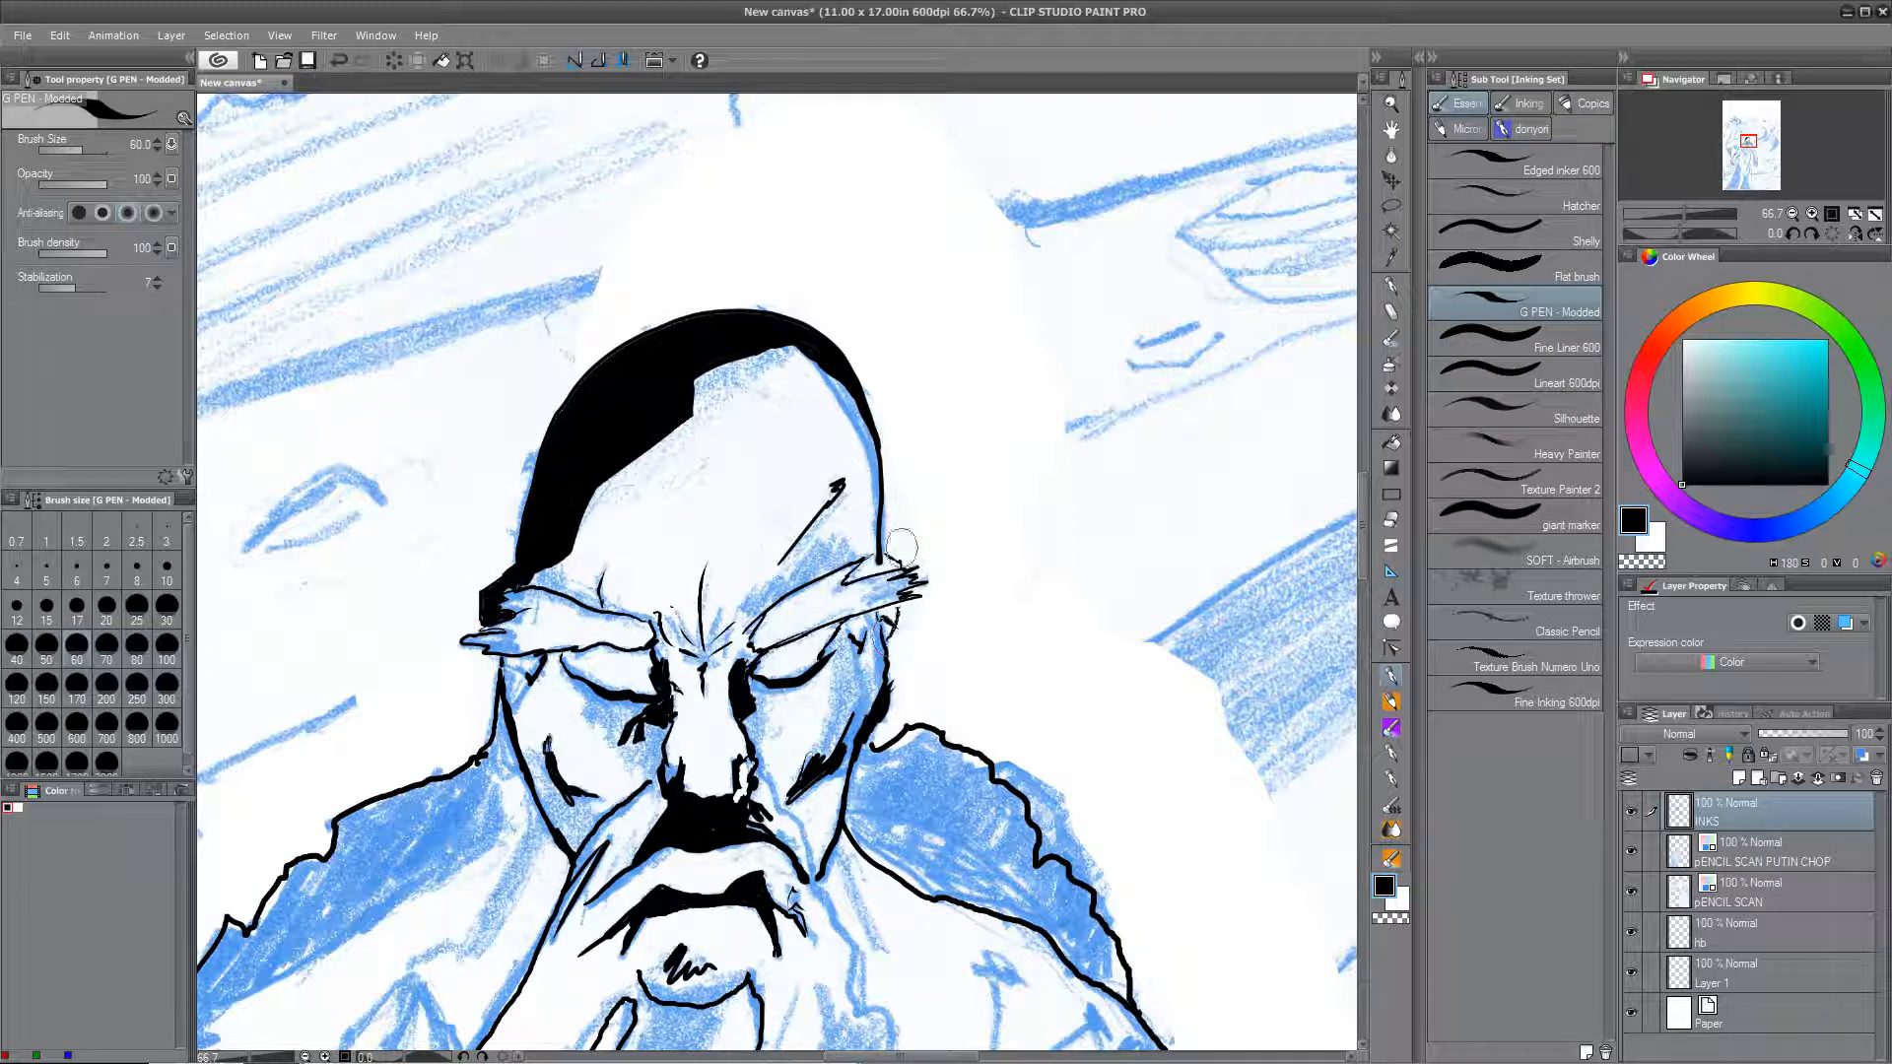
Step: Ink black shadows above both eyebrows and deepen the shadow on the right cheek
left_click_drag(911, 551, 918, 516)
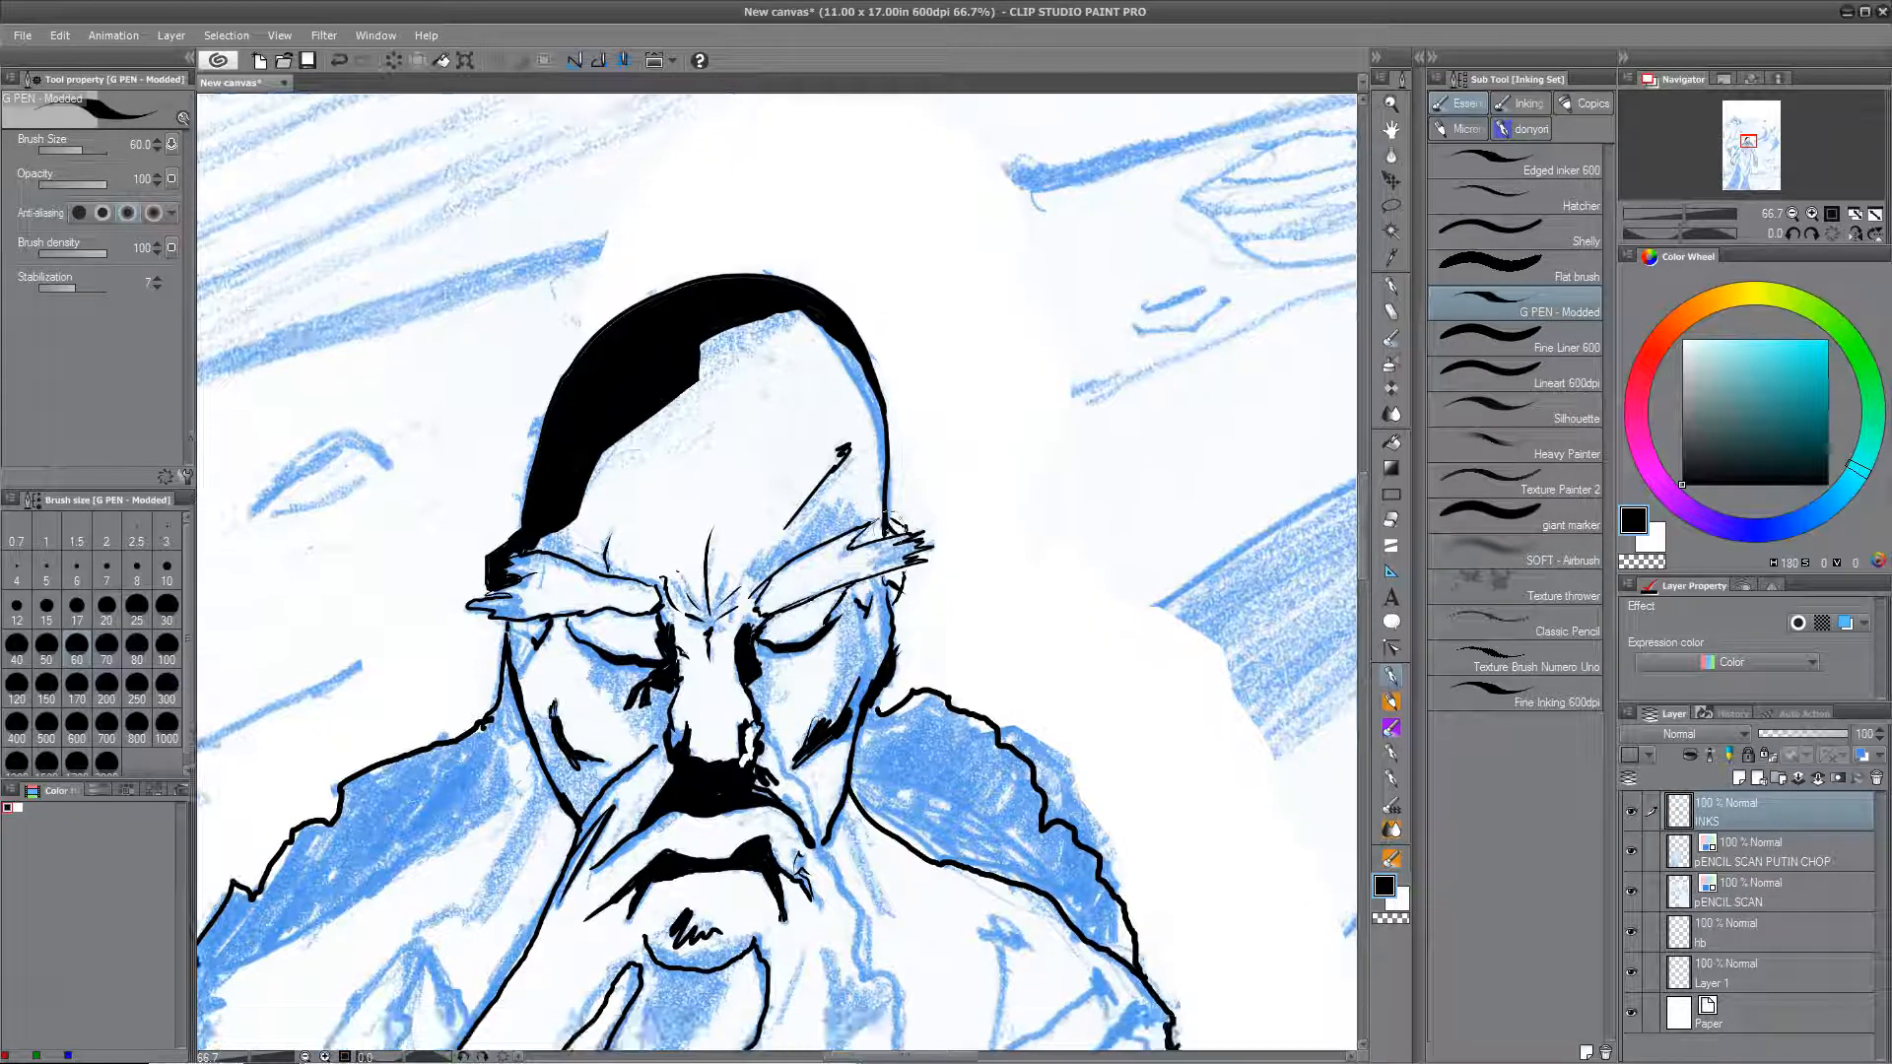
left_click_drag(756, 572, 854, 507)
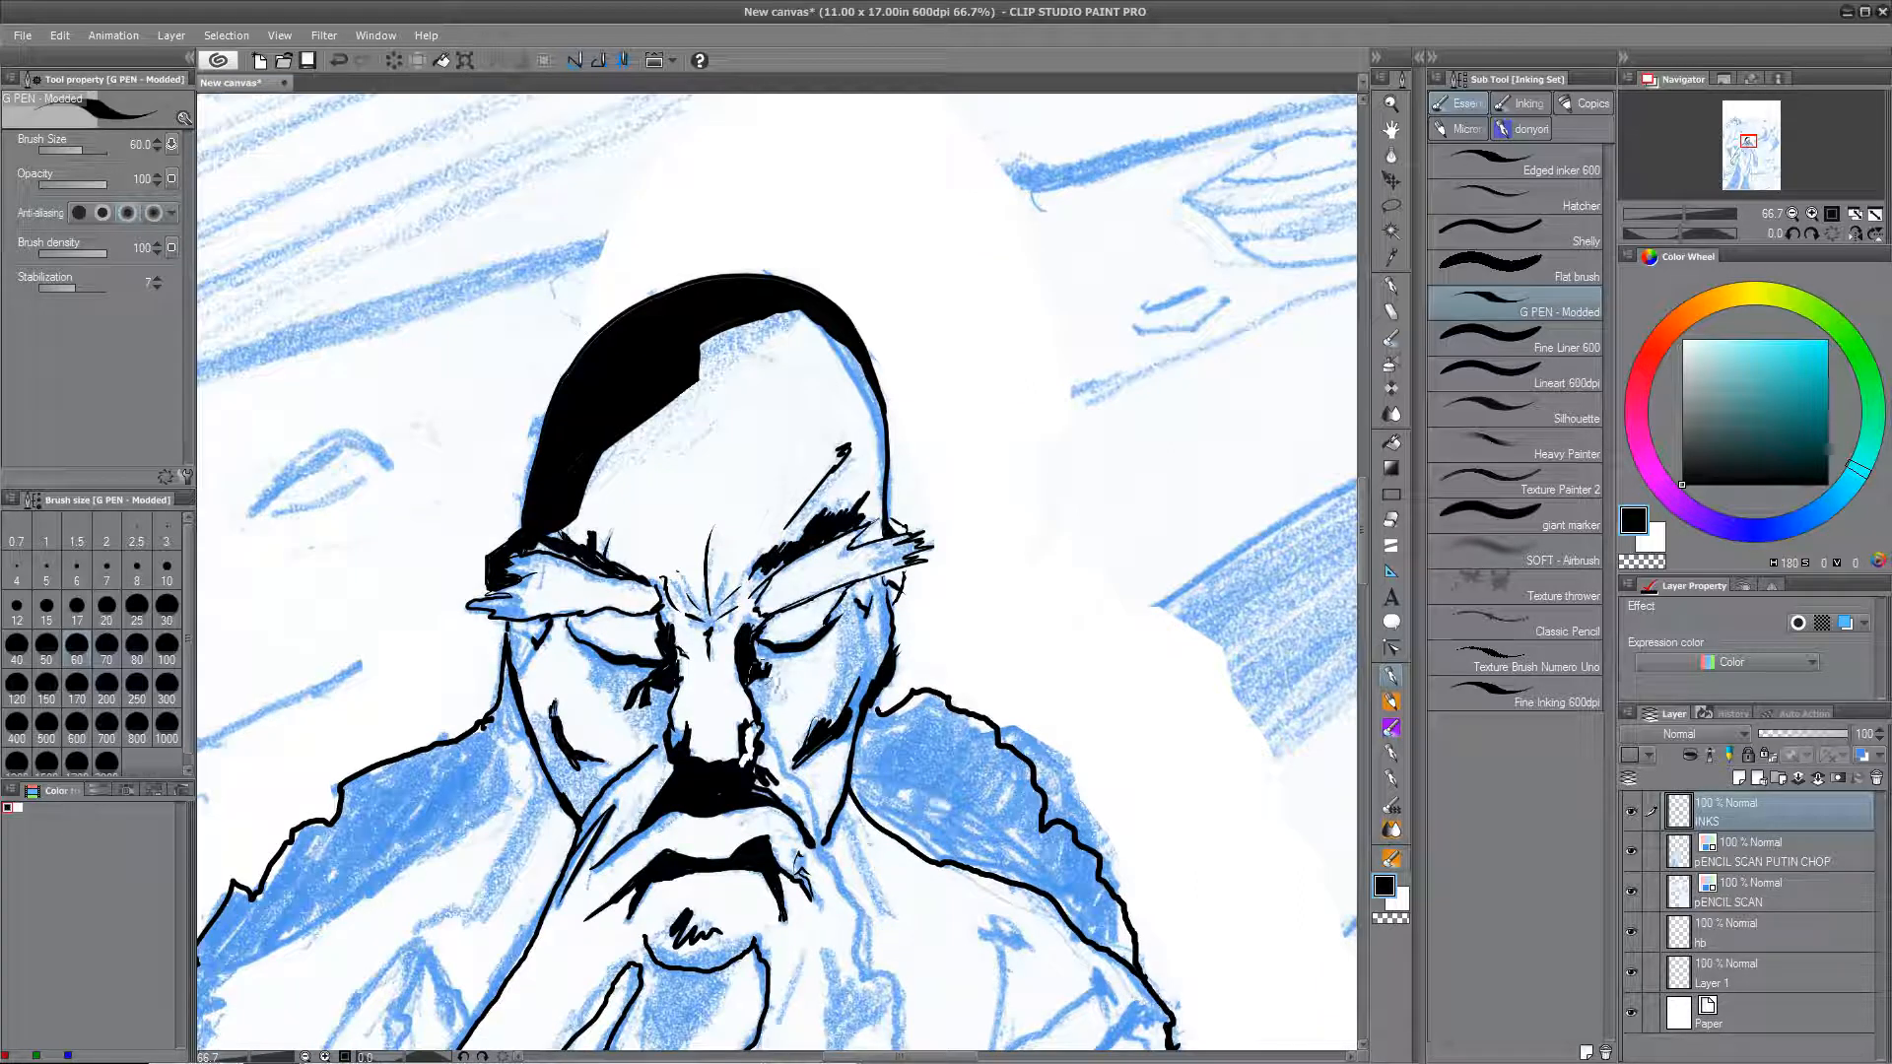
left_click_drag(694, 789, 667, 671)
left_click_drag(808, 567, 779, 628)
left_click_drag(816, 526, 767, 648)
mouse_move(764, 646)
left_mouse_down()
mouse_move(641, 452)
mouse_move(820, 855)
mouse_move(786, 1041)
mouse_move(840, 570)
left_mouse_up()
Step: Ink the jagged right contour of the beard and a heavy black streak down the long left lock
mouse_move(839, 569)
left_mouse_down()
mouse_move(808, 615)
mouse_move(525, 658)
mouse_move(537, 469)
left_mouse_up()
mouse_move(673, 434)
left_mouse_down()
mouse_move(647, 304)
mouse_move(651, 557)
left_mouse_up()
mouse_move(662, 522)
left_mouse_down()
mouse_move(642, 569)
mouse_move(905, 471)
left_mouse_up()
left_click_drag(663, 437, 607, 532)
key("ctrl+z")
mouse_move(661, 436)
left_mouse_down()
mouse_move(532, 621)
mouse_move(581, 561)
mouse_move(552, 639)
left_mouse_up()
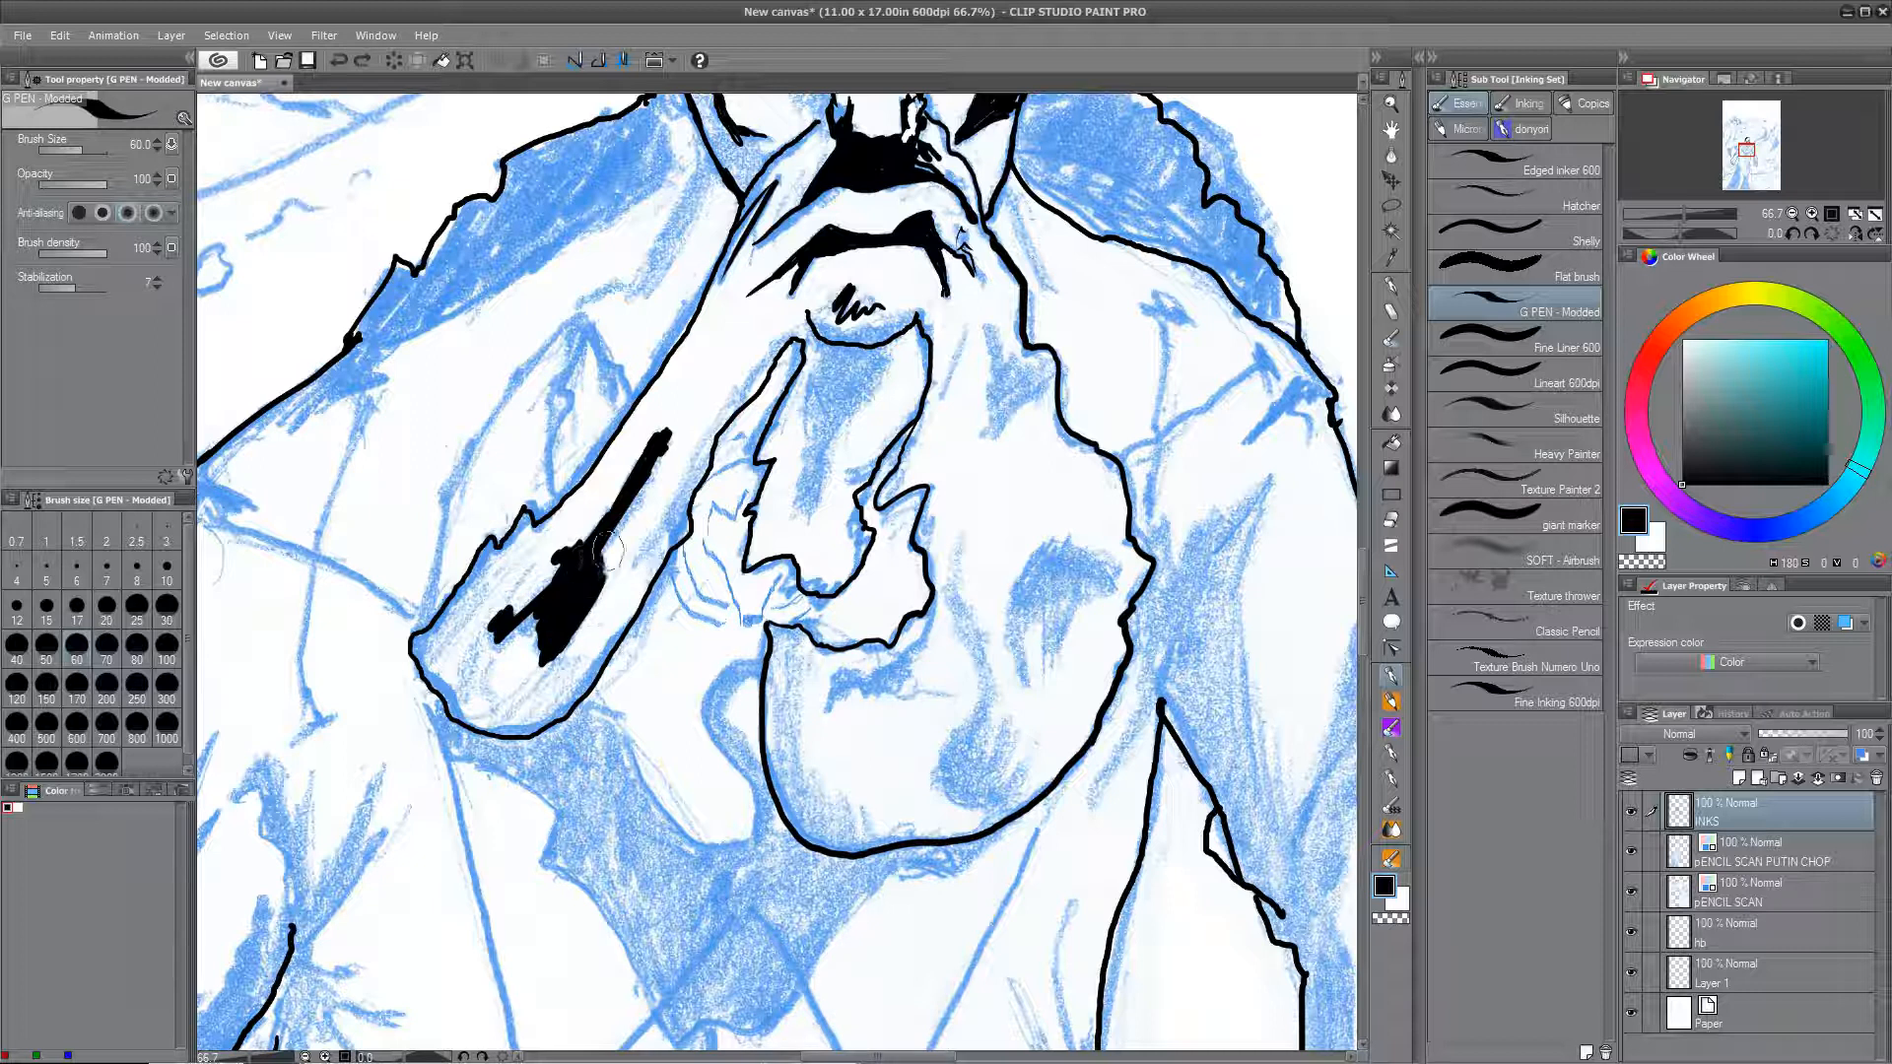
Step: Ink the pointed shape behind the long left lock and black accents on the right side of the beard
left_click_drag(527, 791, 479, 936)
mouse_move(941, 470)
left_mouse_down()
mouse_move(947, 574)
mouse_move(979, 522)
mouse_move(899, 538)
left_mouse_up()
mouse_move(1005, 862)
left_mouse_down()
mouse_move(889, 903)
mouse_move(942, 914)
left_mouse_up()
mouse_move(340, 816)
left_mouse_down()
mouse_move(443, 561)
mouse_move(517, 508)
mouse_move(487, 685)
left_mouse_up()
mouse_move(517, 494)
left_mouse_down()
mouse_move(553, 562)
mouse_move(497, 615)
left_mouse_up()
left_click_drag(952, 826, 882, 866)
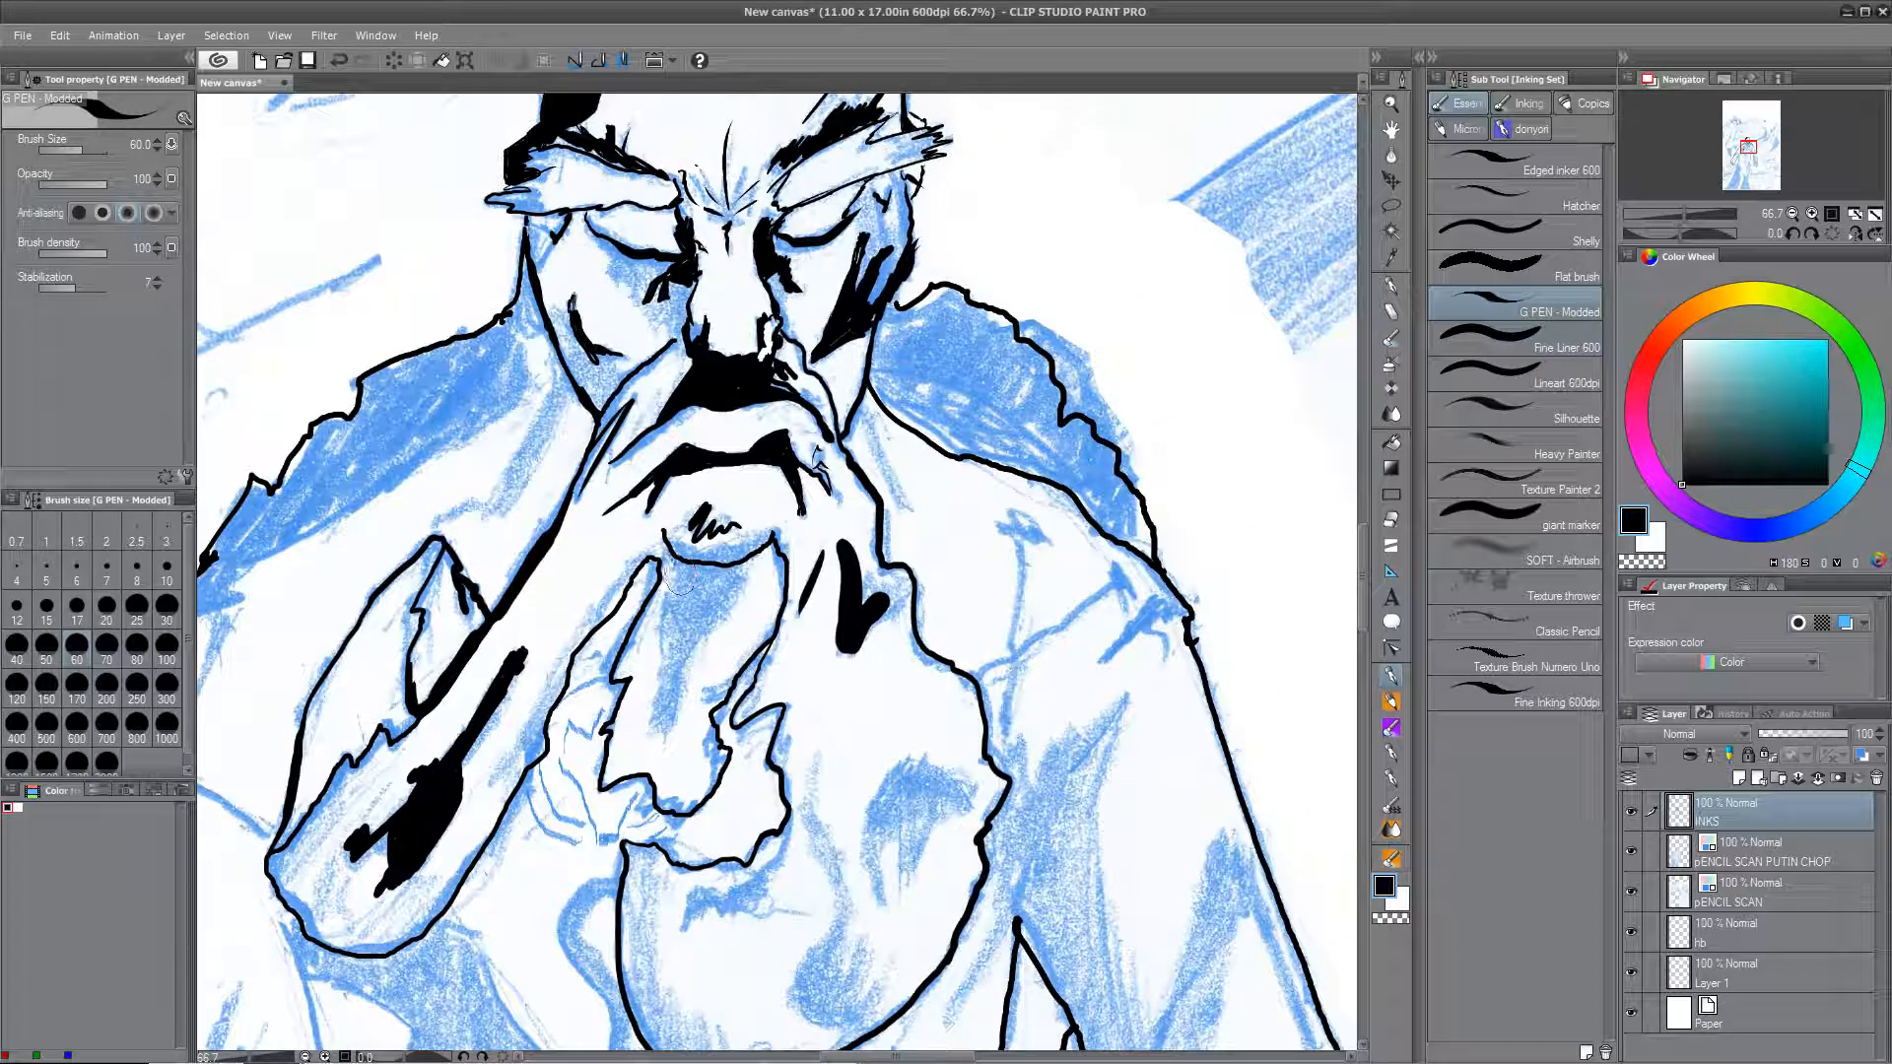
Step: Outline the shadow inside the central beard lock below the lip and fill it with black
mouse_move(646, 727)
left_mouse_down()
mouse_move(670, 636)
mouse_move(754, 566)
left_mouse_up()
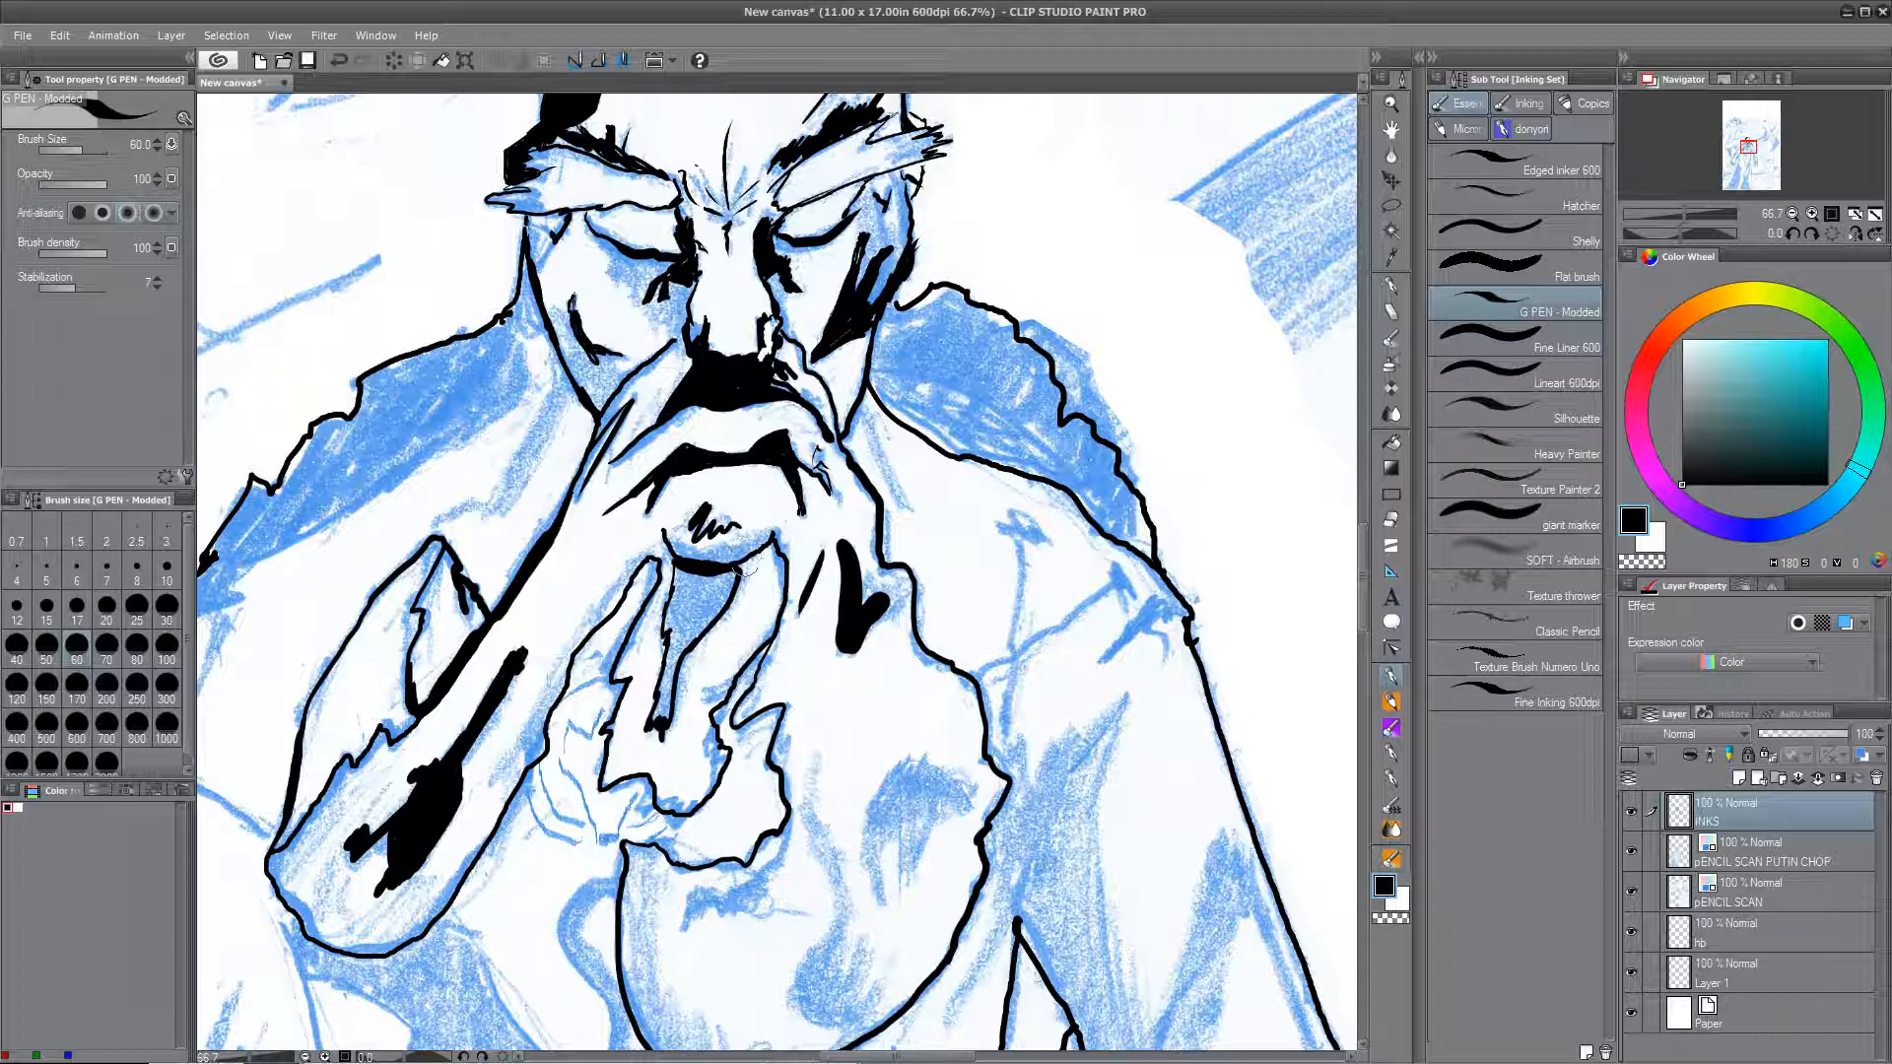
key("w")
left_click_drag(770, 788, 863, 532)
Step: With the G PEN - Modded, outline the large shadow down the lower left side of the robe
left_click_drag(995, 362, 810, 913)
scroll(810, 913, "down", 5)
left_click_drag(948, 936, 944, 417)
scroll(944, 417, "up", 2)
scroll(729, 616, "up", 2)
mouse_move(729, 615)
left_mouse_down()
mouse_move(819, 621)
mouse_move(1593, 55)
left_mouse_up()
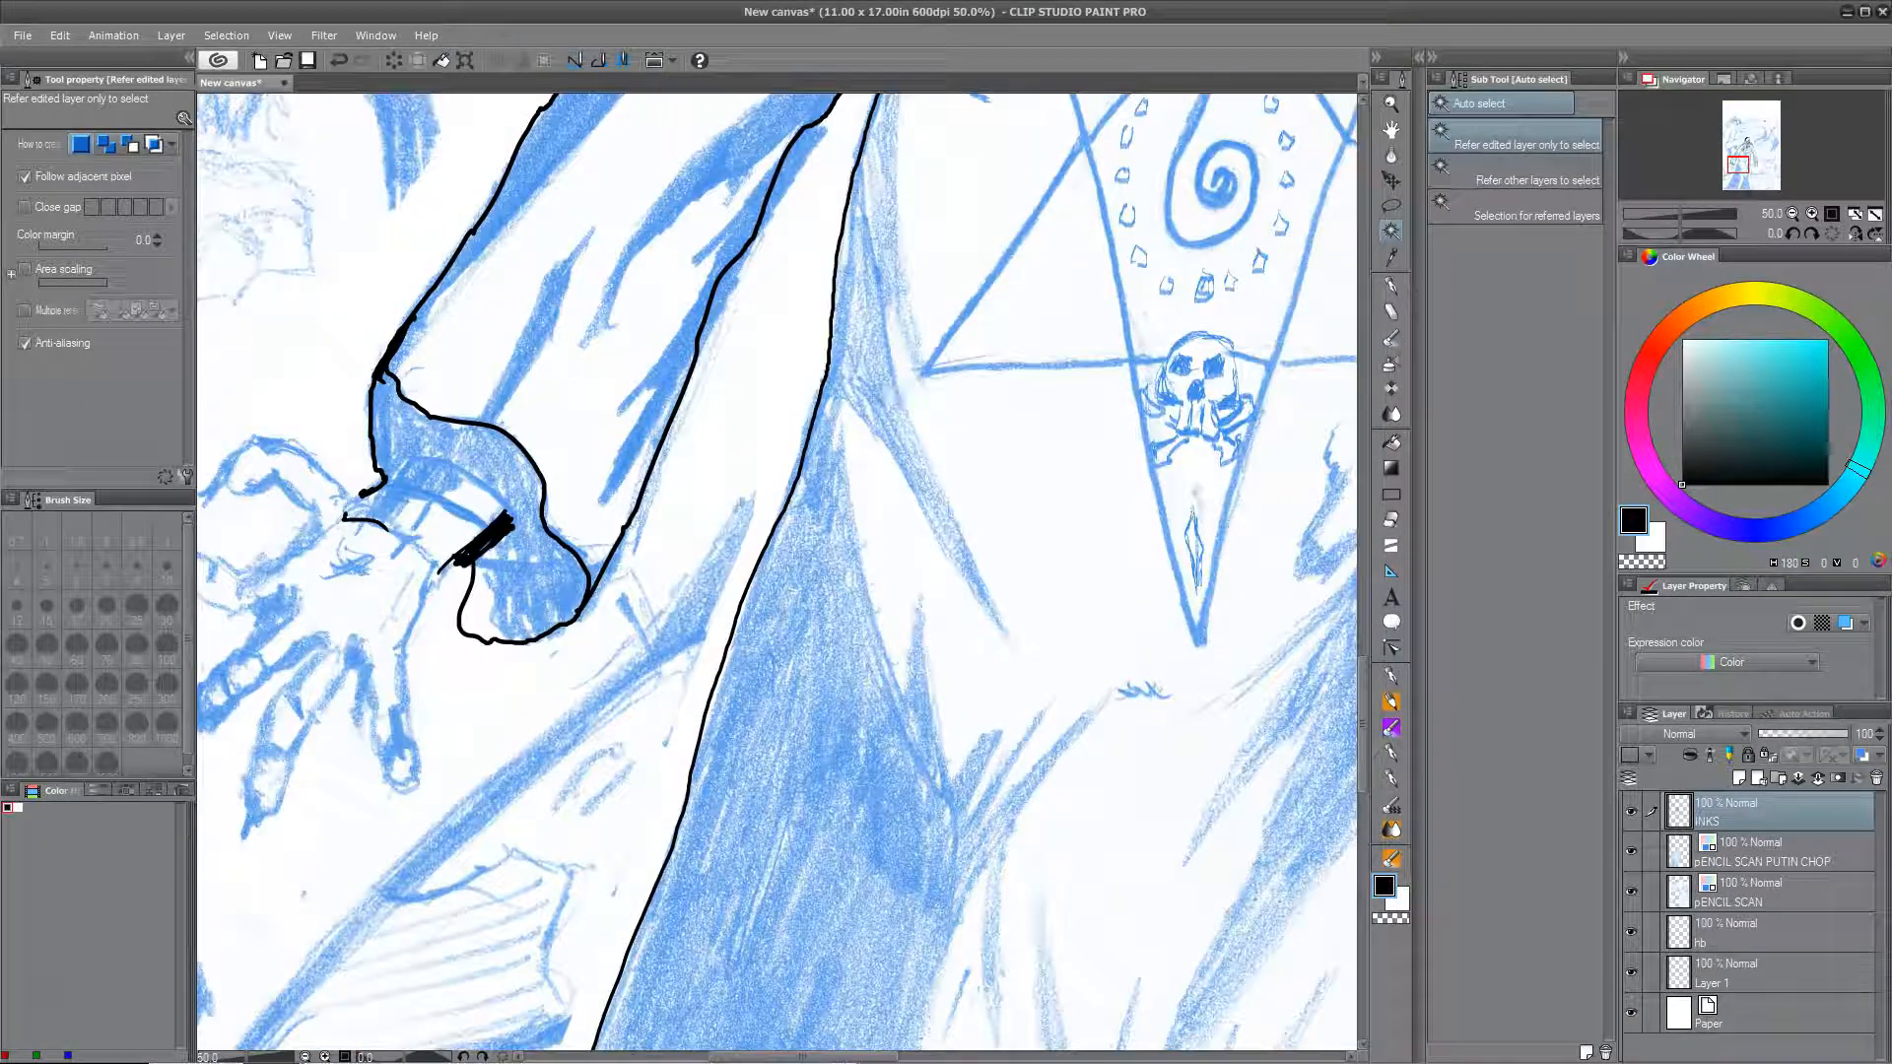
left_click(1384, 672)
left_click_drag(837, 399, 938, 680)
key("ctrl+z")
mouse_move(946, 756)
left_mouse_down()
mouse_move(1034, 703)
mouse_move(935, 913)
left_mouse_up()
key("ctrl+z")
left_click_drag(935, 912, 829, 412)
mouse_move(828, 412)
left_mouse_down()
mouse_move(808, 545)
mouse_move(888, 646)
mouse_move(797, 942)
left_mouse_up()
mouse_move(797, 941)
left_mouse_down()
mouse_move(760, 549)
mouse_move(621, 955)
left_mouse_up()
left_click_drag(621, 956, 753, 457)
left_click_drag(753, 457, 703, 635)
Step: Select the outlined shadow area at the lower left of the robe and fill it with black
left_click(1391, 230)
left_click(737, 838)
key("ctrl+d")
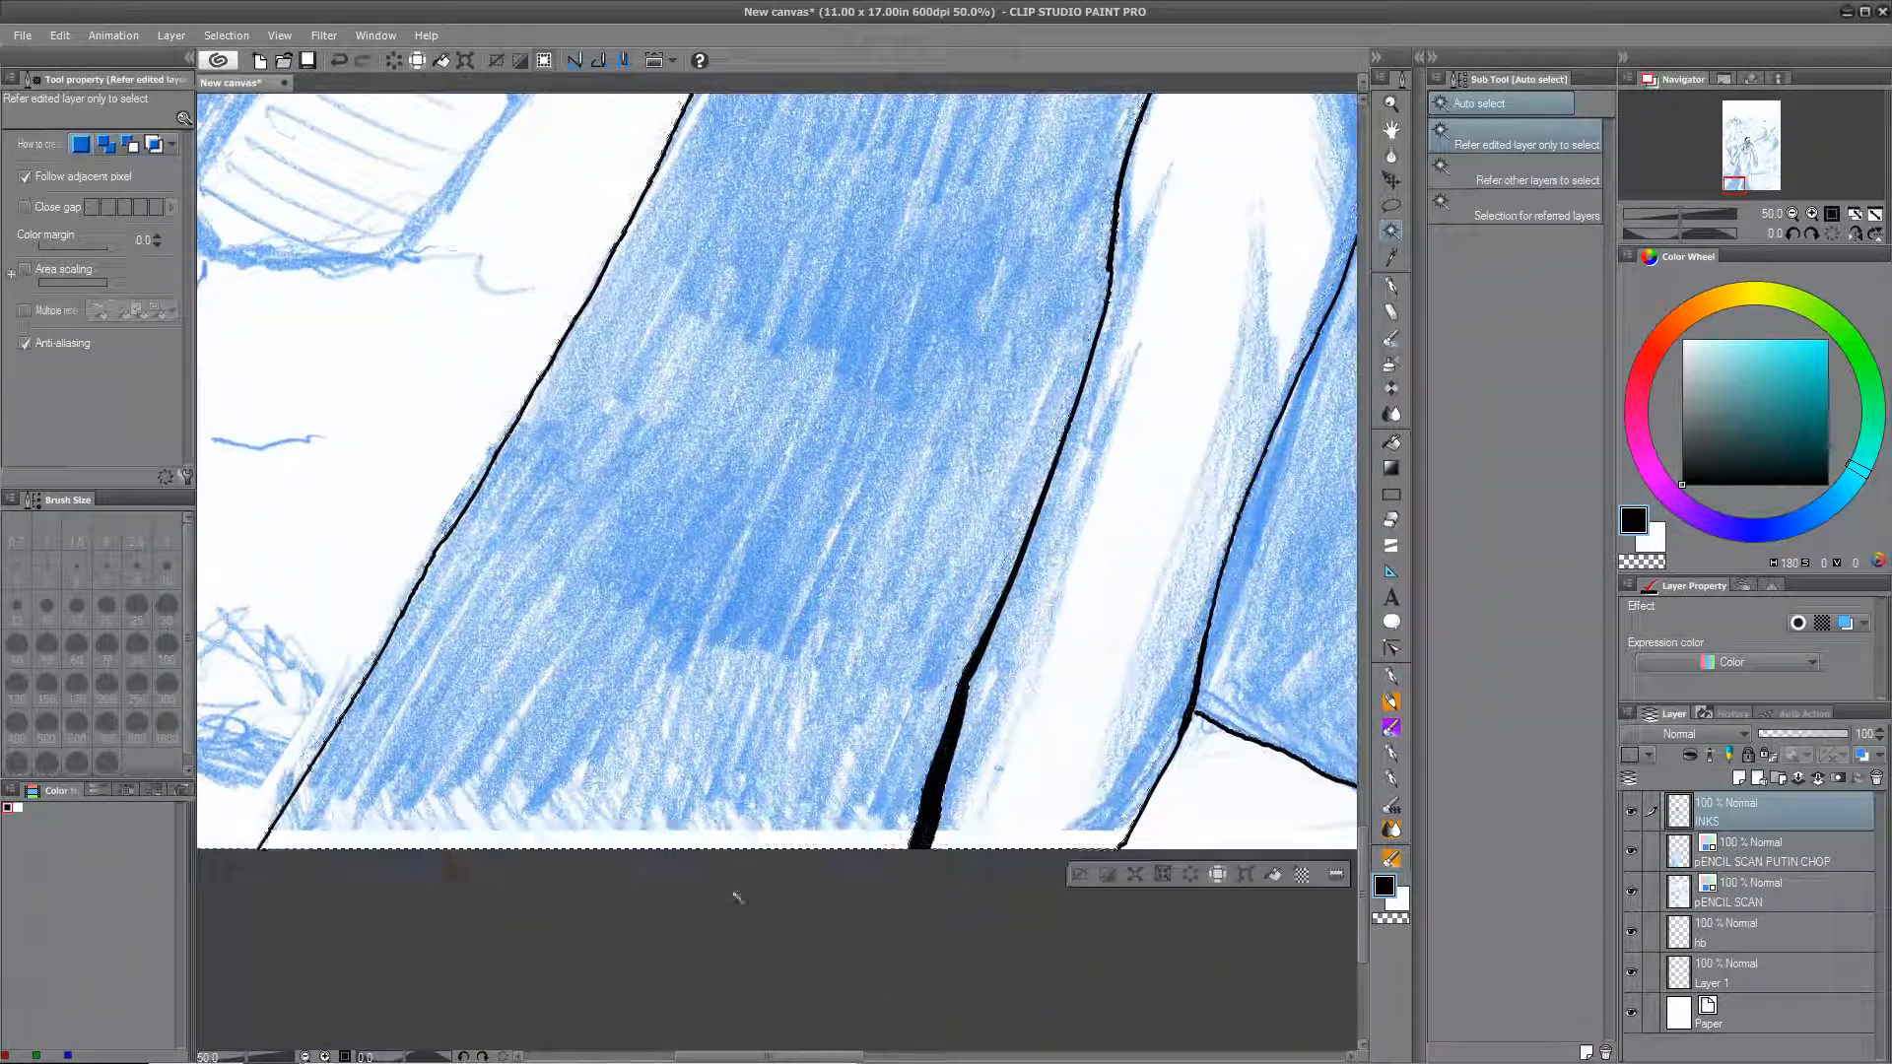
left_click_drag(788, 394, 694, 811)
mouse_move(838, 246)
left_mouse_down()
mouse_move(715, 897)
mouse_move(782, 211)
mouse_move(444, 268)
left_mouse_up()
left_click(1391, 677)
left_click(1392, 231)
left_click(788, 768)
key("alt+Delete")
Step: Close the outline of the dark area between the robe's lower front folds and fill it with black
left_click(1391, 677)
mouse_move(785, 623)
left_mouse_down()
mouse_move(956, 627)
mouse_move(1003, 1050)
left_mouse_up()
mouse_move(1001, 1039)
left_mouse_down()
mouse_move(986, 550)
mouse_move(1144, 821)
left_mouse_up()
left_click(1391, 231)
left_click(802, 594)
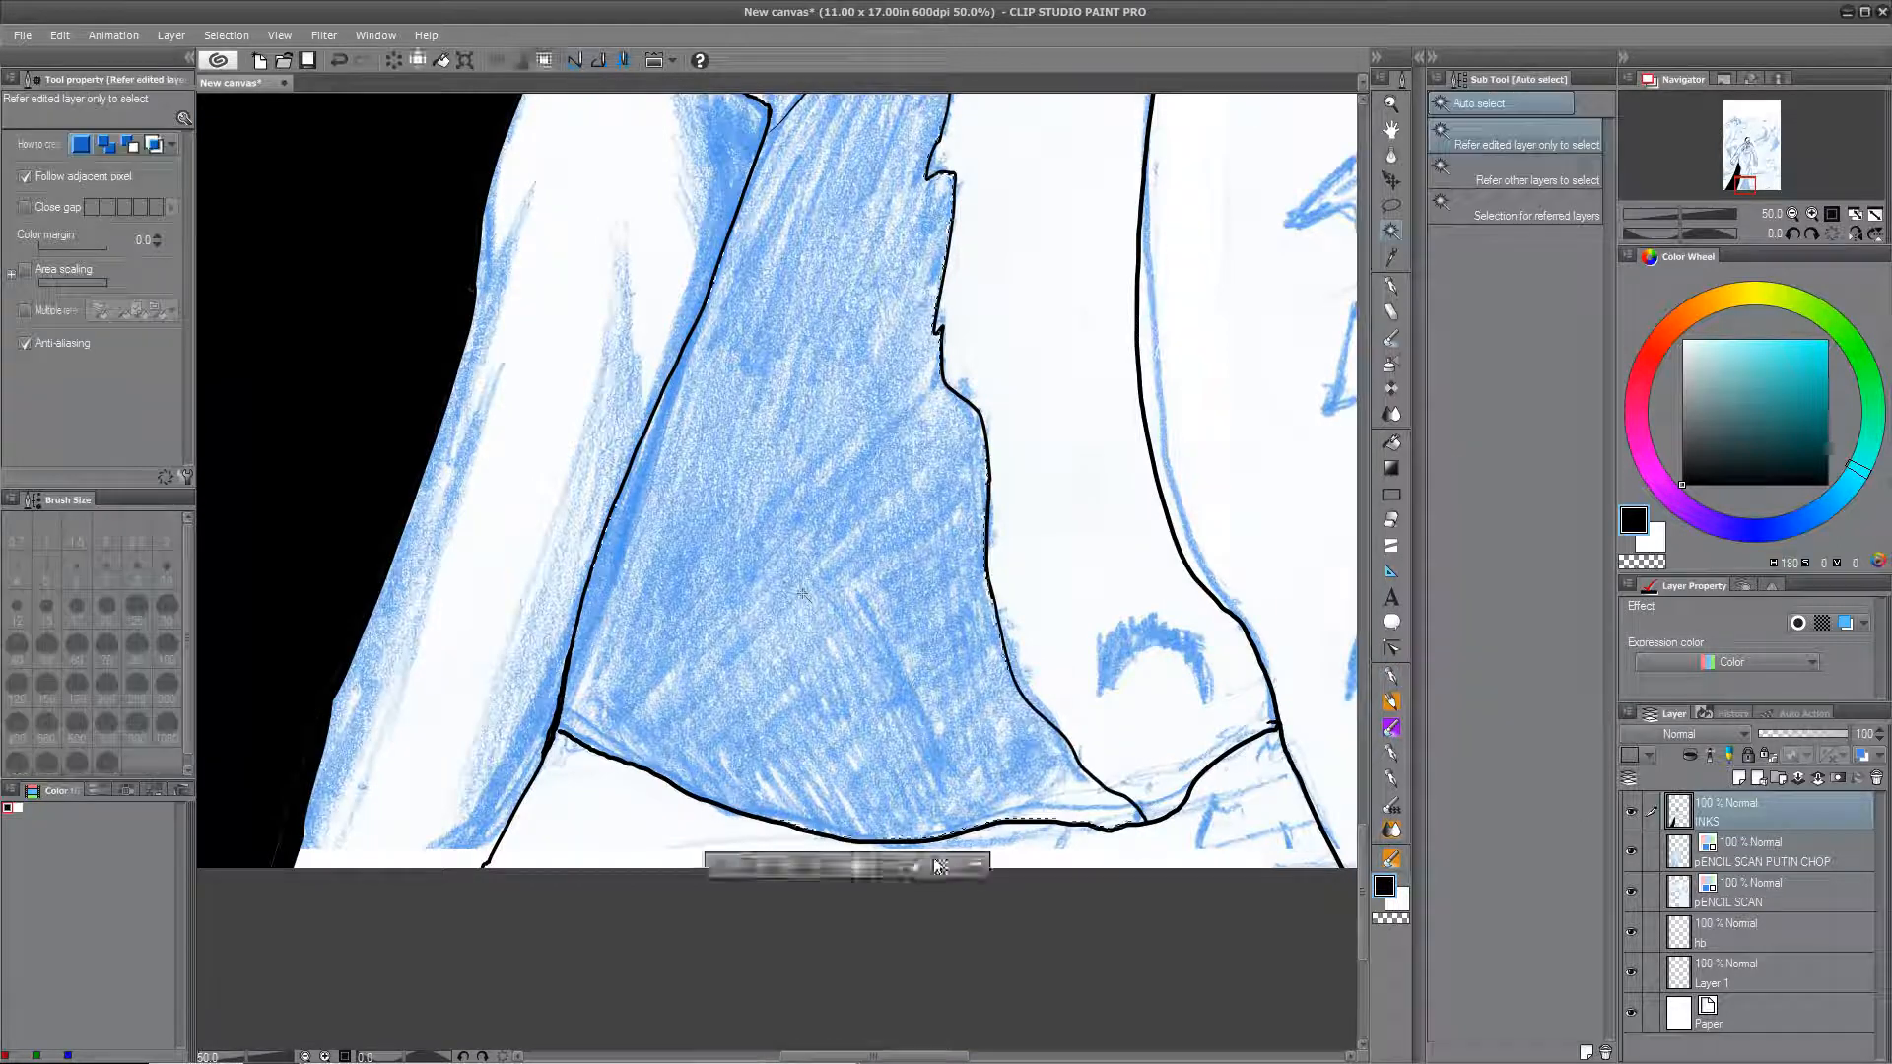
left_click(935, 864)
key("ctrl+d")
Step: Outline the small wedge-shaped fold beside the central black area of the lower robe and fill it with black
left_click_drag(779, 325, 939, 839)
left_click(1391, 677)
mouse_move(800, 945)
left_mouse_down()
mouse_move(868, 763)
mouse_move(814, 546)
left_mouse_up()
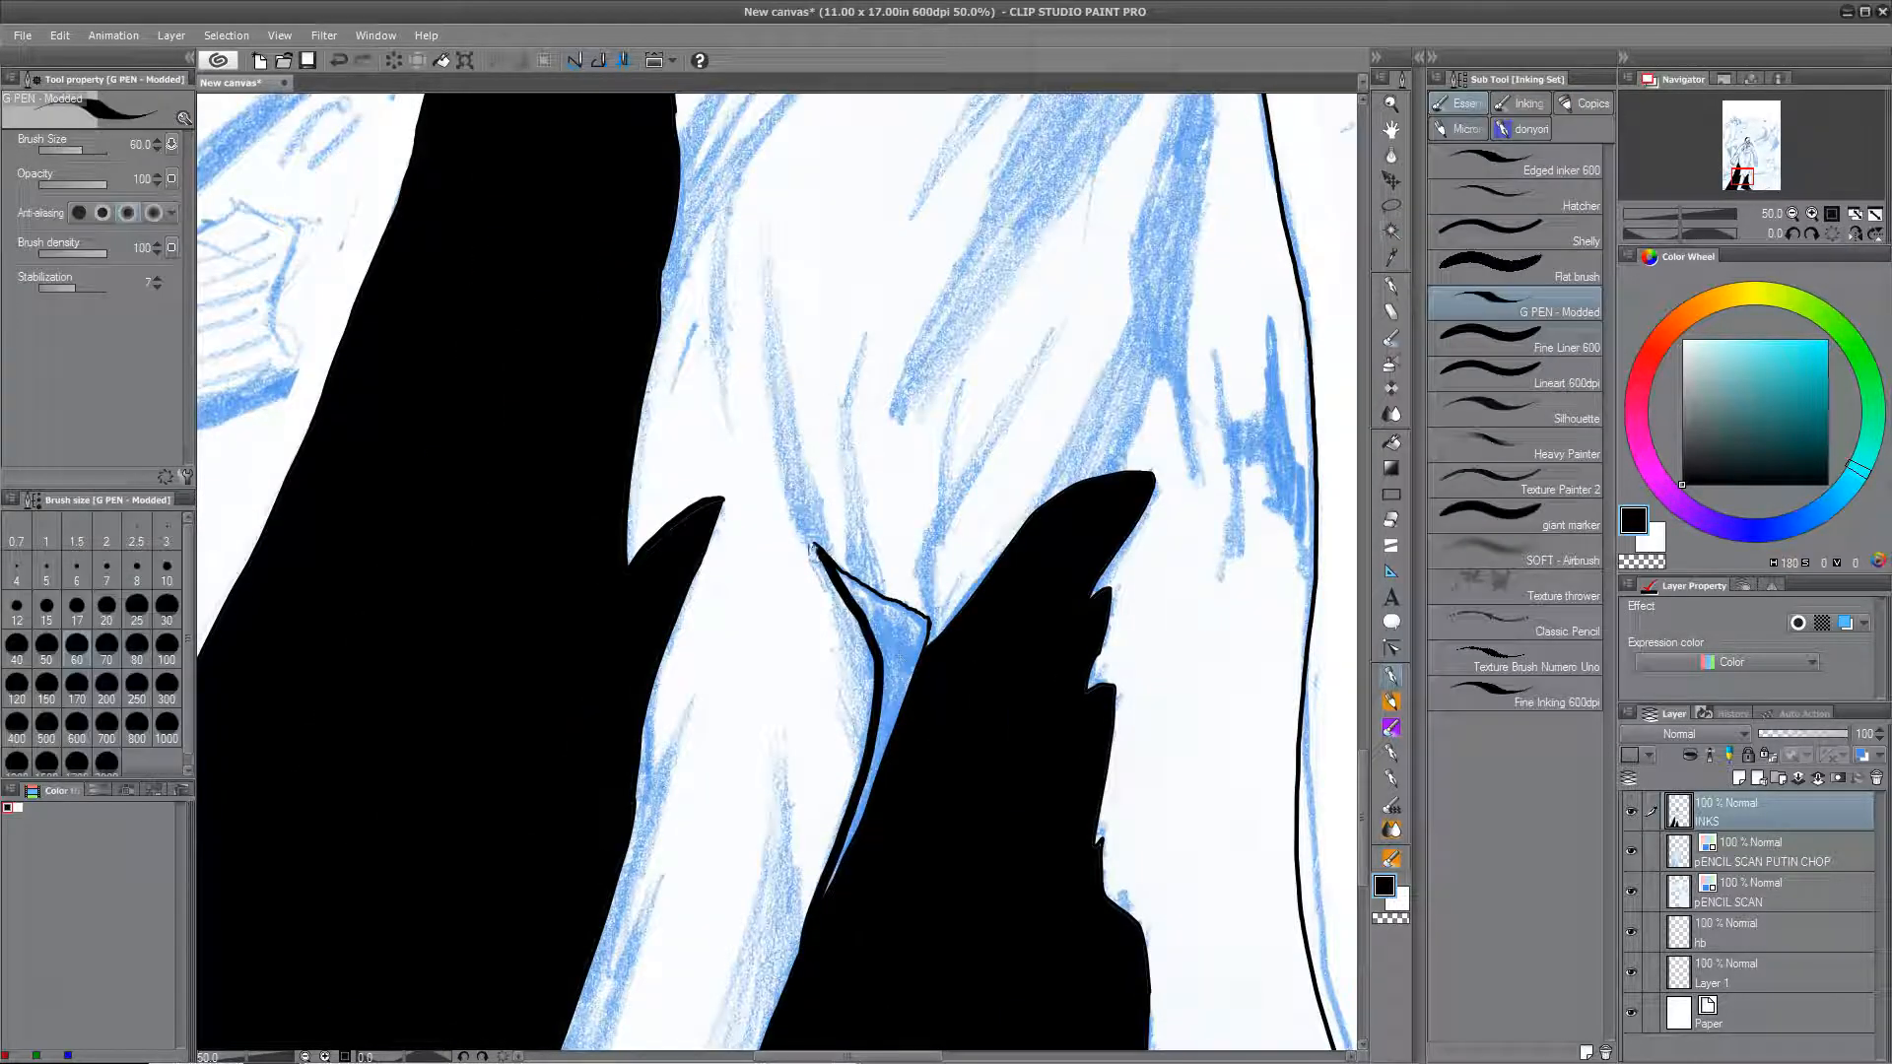
left_click(1391, 230)
left_click(897, 655)
left_click(958, 904)
key("ctrl+d")
Step: Outline the jagged fold shadow running down the right sleeve from the shoulder toward the cuff
scroll(947, 842, "down", 4)
left_click_drag(1188, 719, 1043, 879)
scroll(1029, 771, "up", 4)
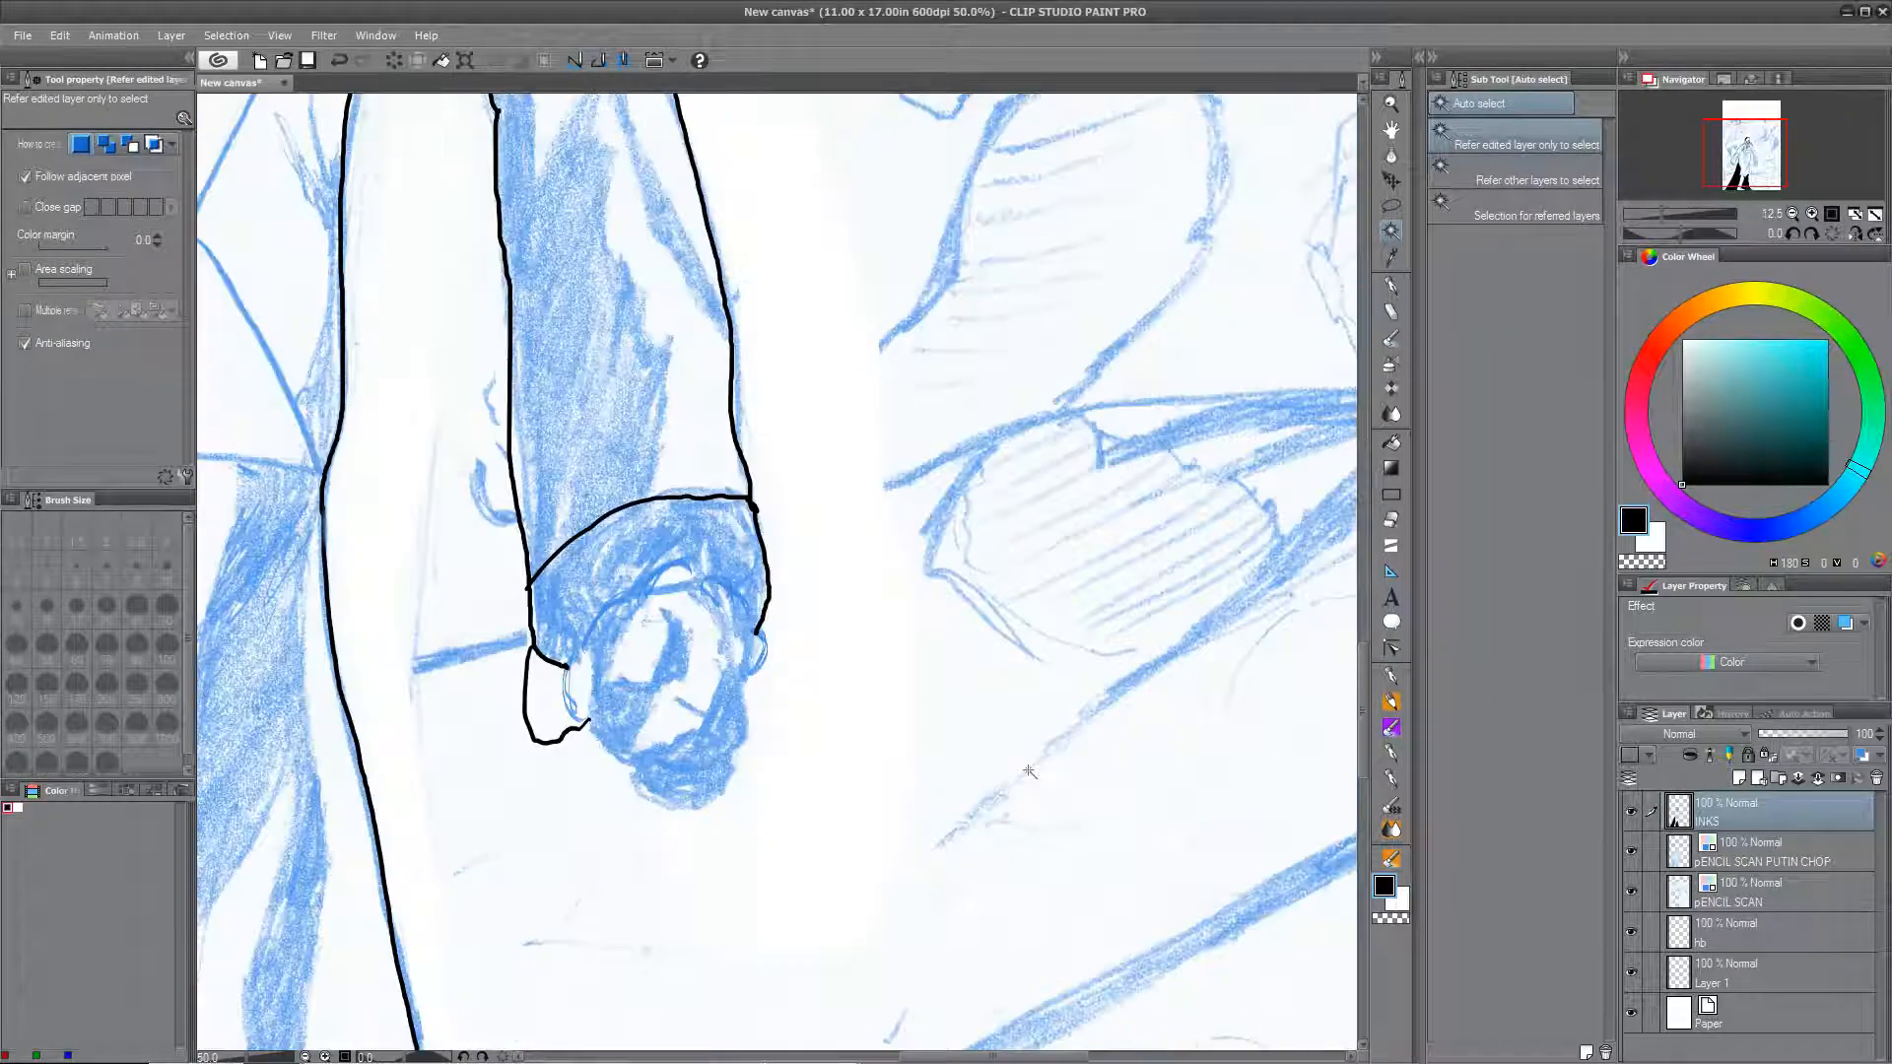
left_click_drag(788, 344, 843, 865)
left_click(1391, 677)
mouse_move(507, 365)
left_mouse_down()
mouse_move(599, 357)
mouse_move(668, 517)
left_mouse_up()
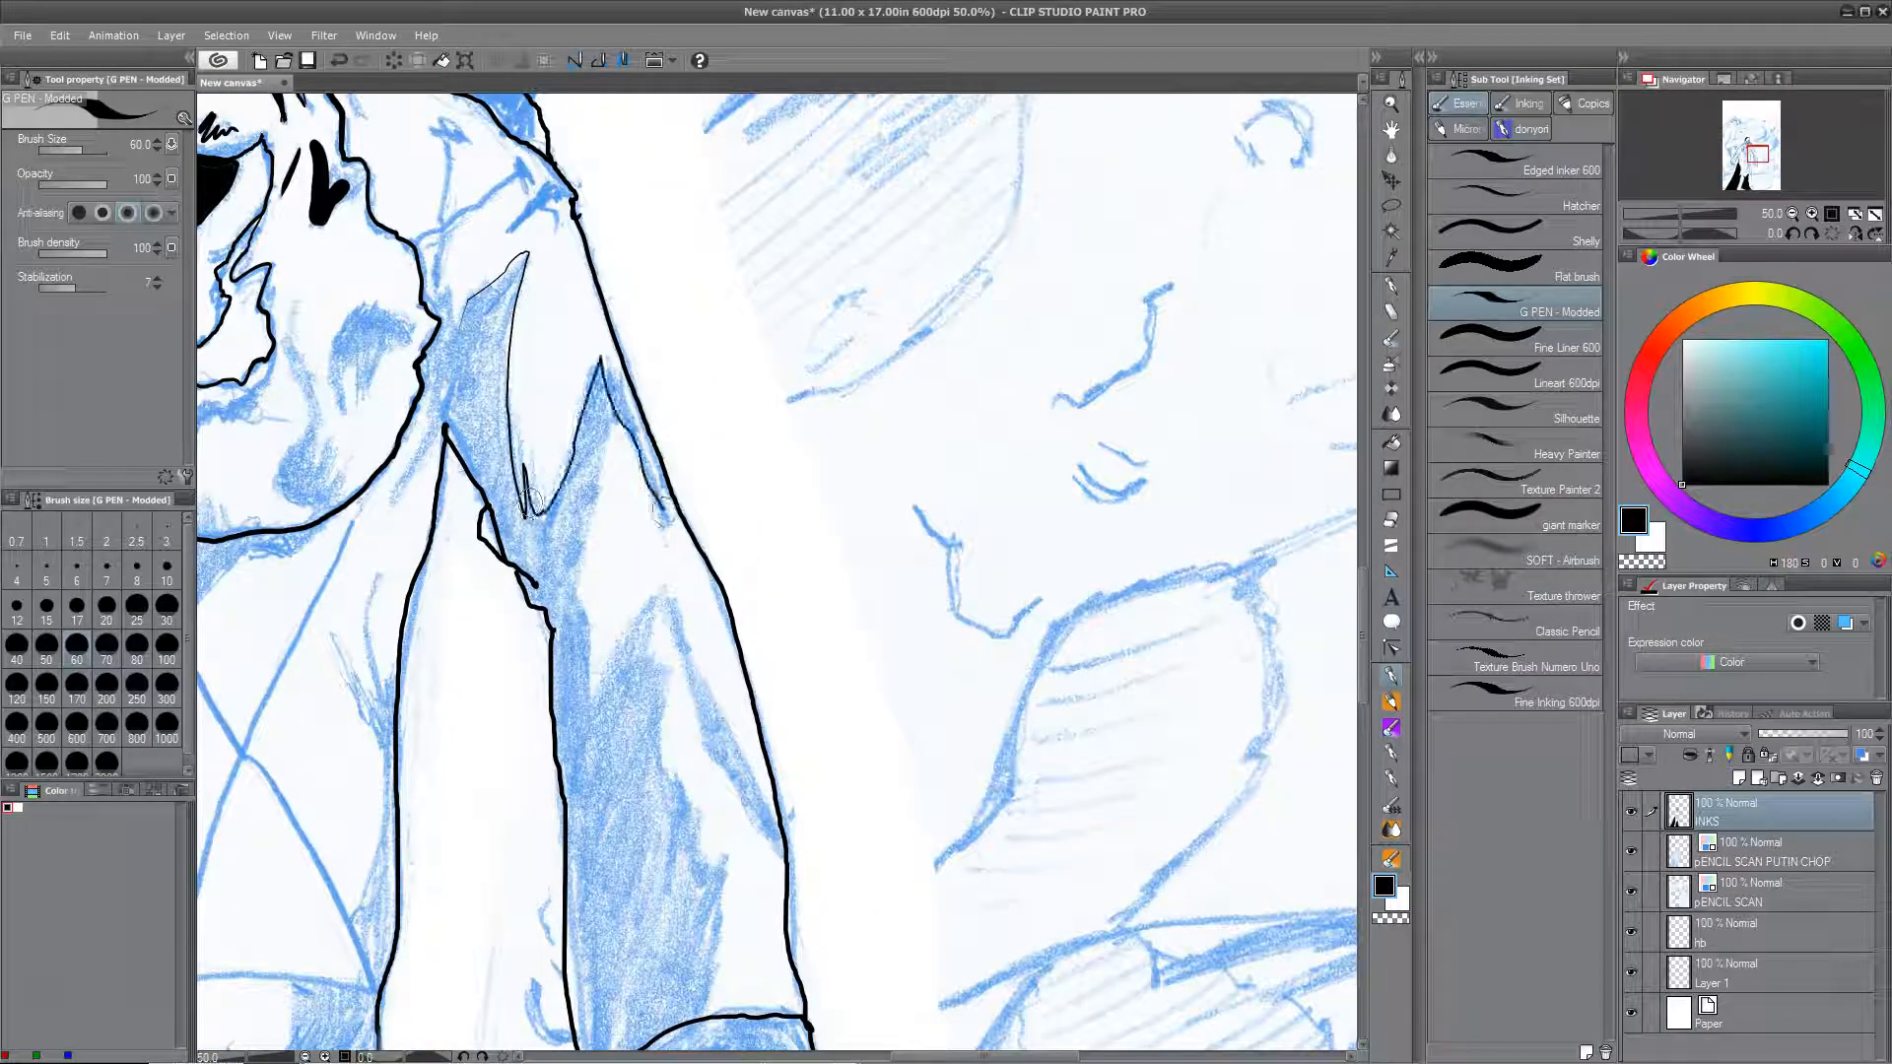
mouse_move(615, 421)
left_mouse_down()
mouse_move(578, 636)
mouse_move(654, 599)
mouse_move(657, 766)
mouse_move(701, 807)
mouse_move(729, 911)
left_mouse_up()
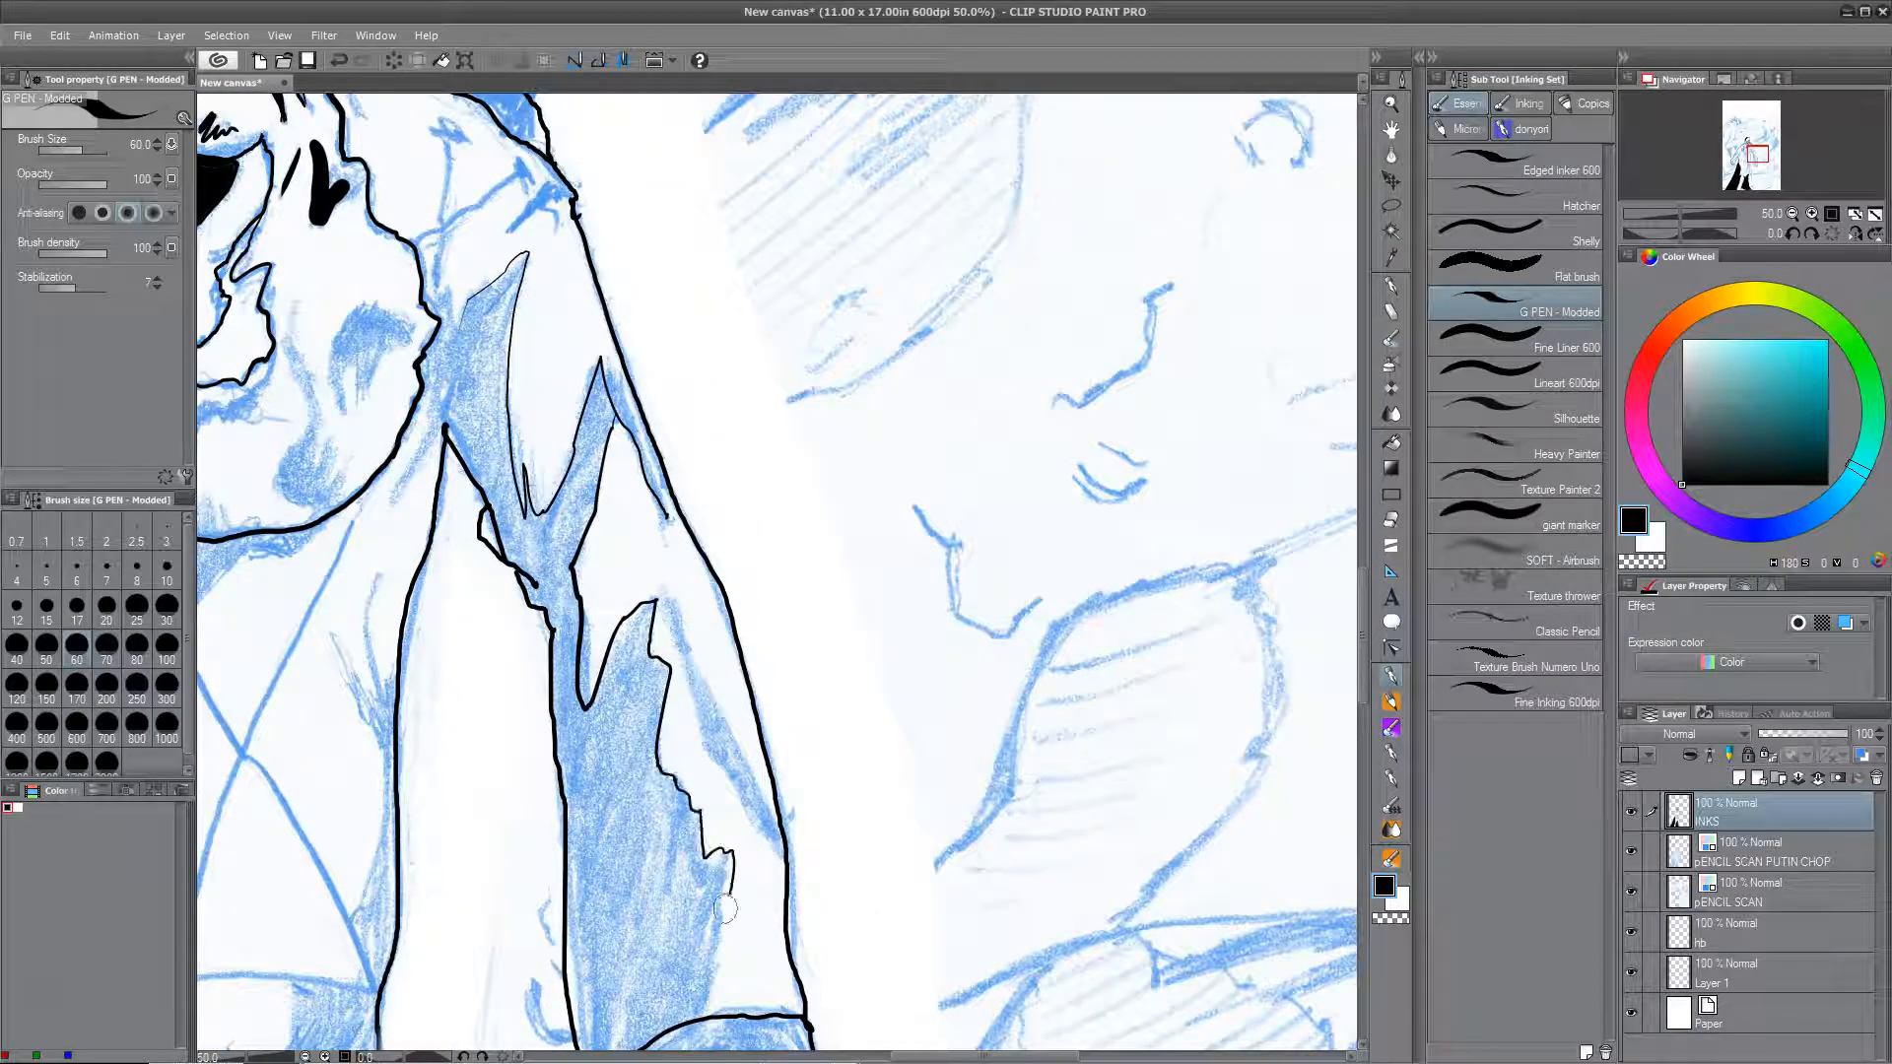
Step: Close the upper left edge of the right sleeve's shadow outline and fill the shadow with black
key("w")
left_click(631, 837)
key("ctrl+d")
left_click_drag(611, 690, 646, 857)
key("p")
left_click_drag(496, 499, 500, 480)
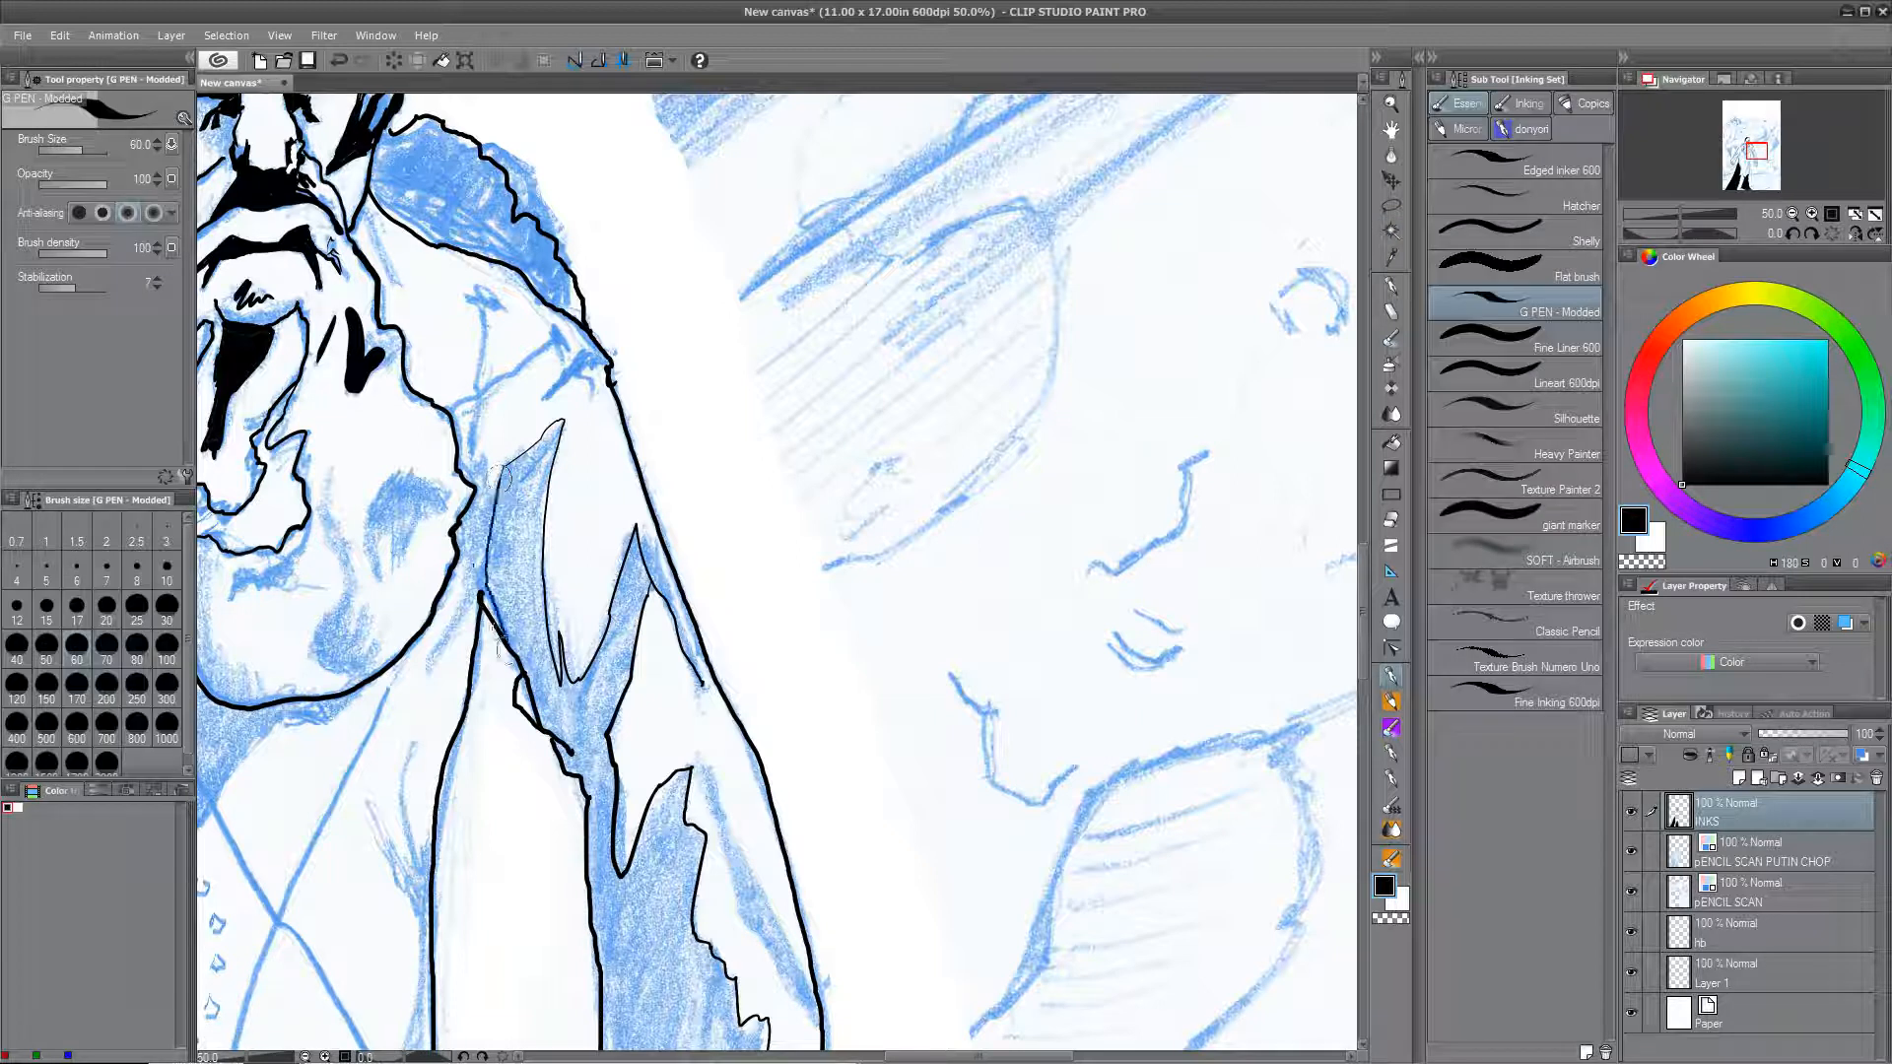
key("g")
left_click(690, 956)
Step: Outline the fold shadows on the robe's front below the pentagram and fill them with black
left_click_drag(689, 916, 795, 427)
left_click_drag(464, 662, 781, 318)
key("p")
left_click_drag(710, 503, 532, 814)
left_click_drag(532, 814, 701, 622)
mouse_move(701, 621)
left_mouse_down()
mouse_move(518, 1010)
mouse_move(808, 604)
left_mouse_up()
mouse_move(808, 604)
left_mouse_down()
mouse_move(729, 997)
mouse_move(775, 547)
left_mouse_up()
left_click_drag(805, 456, 704, 658)
mouse_move(817, 535)
left_mouse_down()
mouse_move(795, 619)
mouse_move(864, 656)
left_mouse_up()
left_click_drag(856, 109, 864, 644)
left_click_drag(788, 296, 835, 823)
left_click_drag(912, 444, 904, 642)
left_click_drag(841, 471, 920, 412)
key("g")
left_click(847, 591)
Step: Outline the remaining fold shadows on the left side of the robe and fill them with black
left_click_drag(788, 749, 989, 488)
left_click_drag(680, 712, 741, 976)
key("ctrl+z")
left_click_drag(829, 911, 868, 131)
left_click_drag(845, 340, 713, 900)
left_click_drag(845, 340, 713, 899)
left_click_drag(670, 591, 724, 875)
left_click_drag(316, 764, 485, 1006)
mouse_move(437, 934)
left_mouse_down()
mouse_move(382, 423)
mouse_move(364, 431)
left_mouse_up()
key("g")
left_click(365, 508)
Step: Select the outlined shadow area on the left sleeve and fill it with black
left_click_drag(372, 544, 1035, 650)
mouse_move(528, 838)
left_mouse_down()
mouse_move(814, 513)
mouse_move(983, 364)
left_mouse_up()
left_click_drag(881, 316, 1000, 110)
key("w")
left_click(803, 434)
key("alt+Delete")
key("ctrl+d")
Step: Ink the lower edge of the left collar and fill both sides of the fur collar with black
left_click_drag(966, 325, 430, 806)
key("p")
left_click_drag(552, 489, 776, 368)
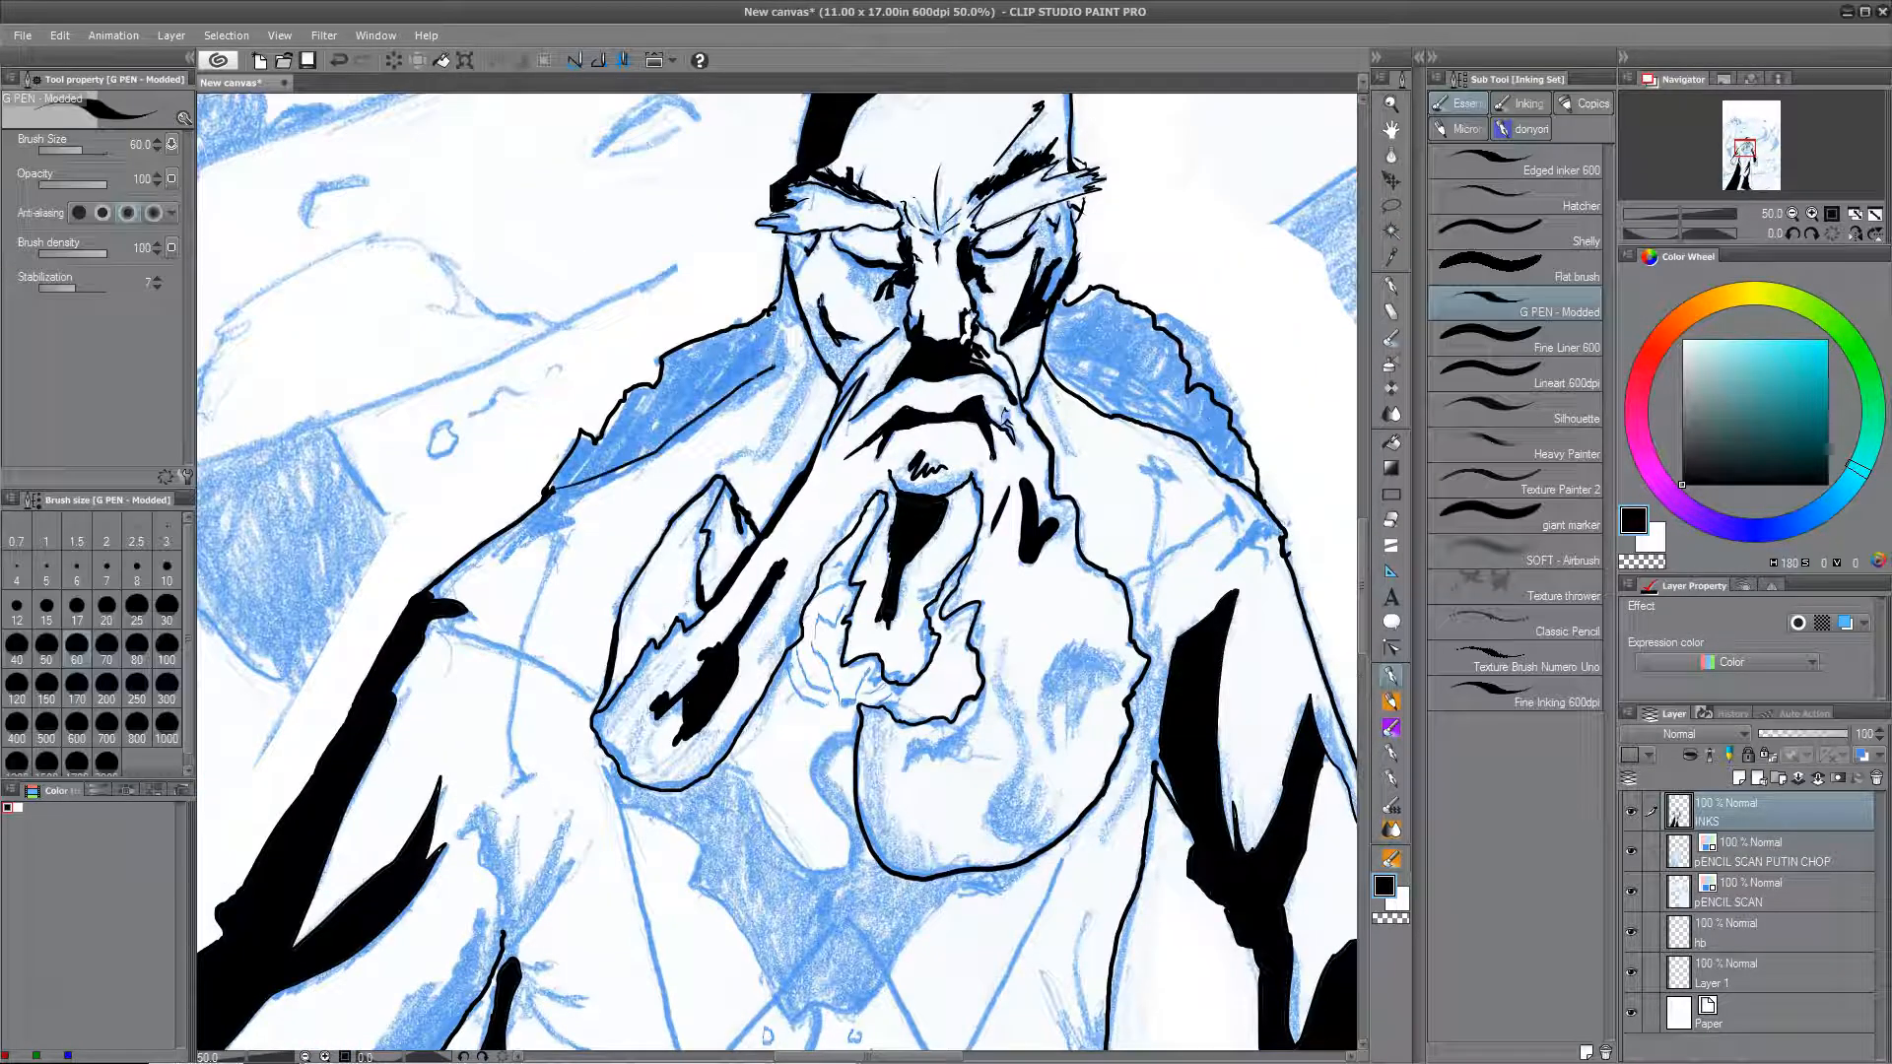
key("w")
left_click(1113, 355)
left_click(715, 370, "shift")
key("alt+Delete")
key("ctrl+d")
left_click_drag(749, 610, 690, 248)
scroll(658, 930, "down", 5)
scroll(657, 697, "up", 1)
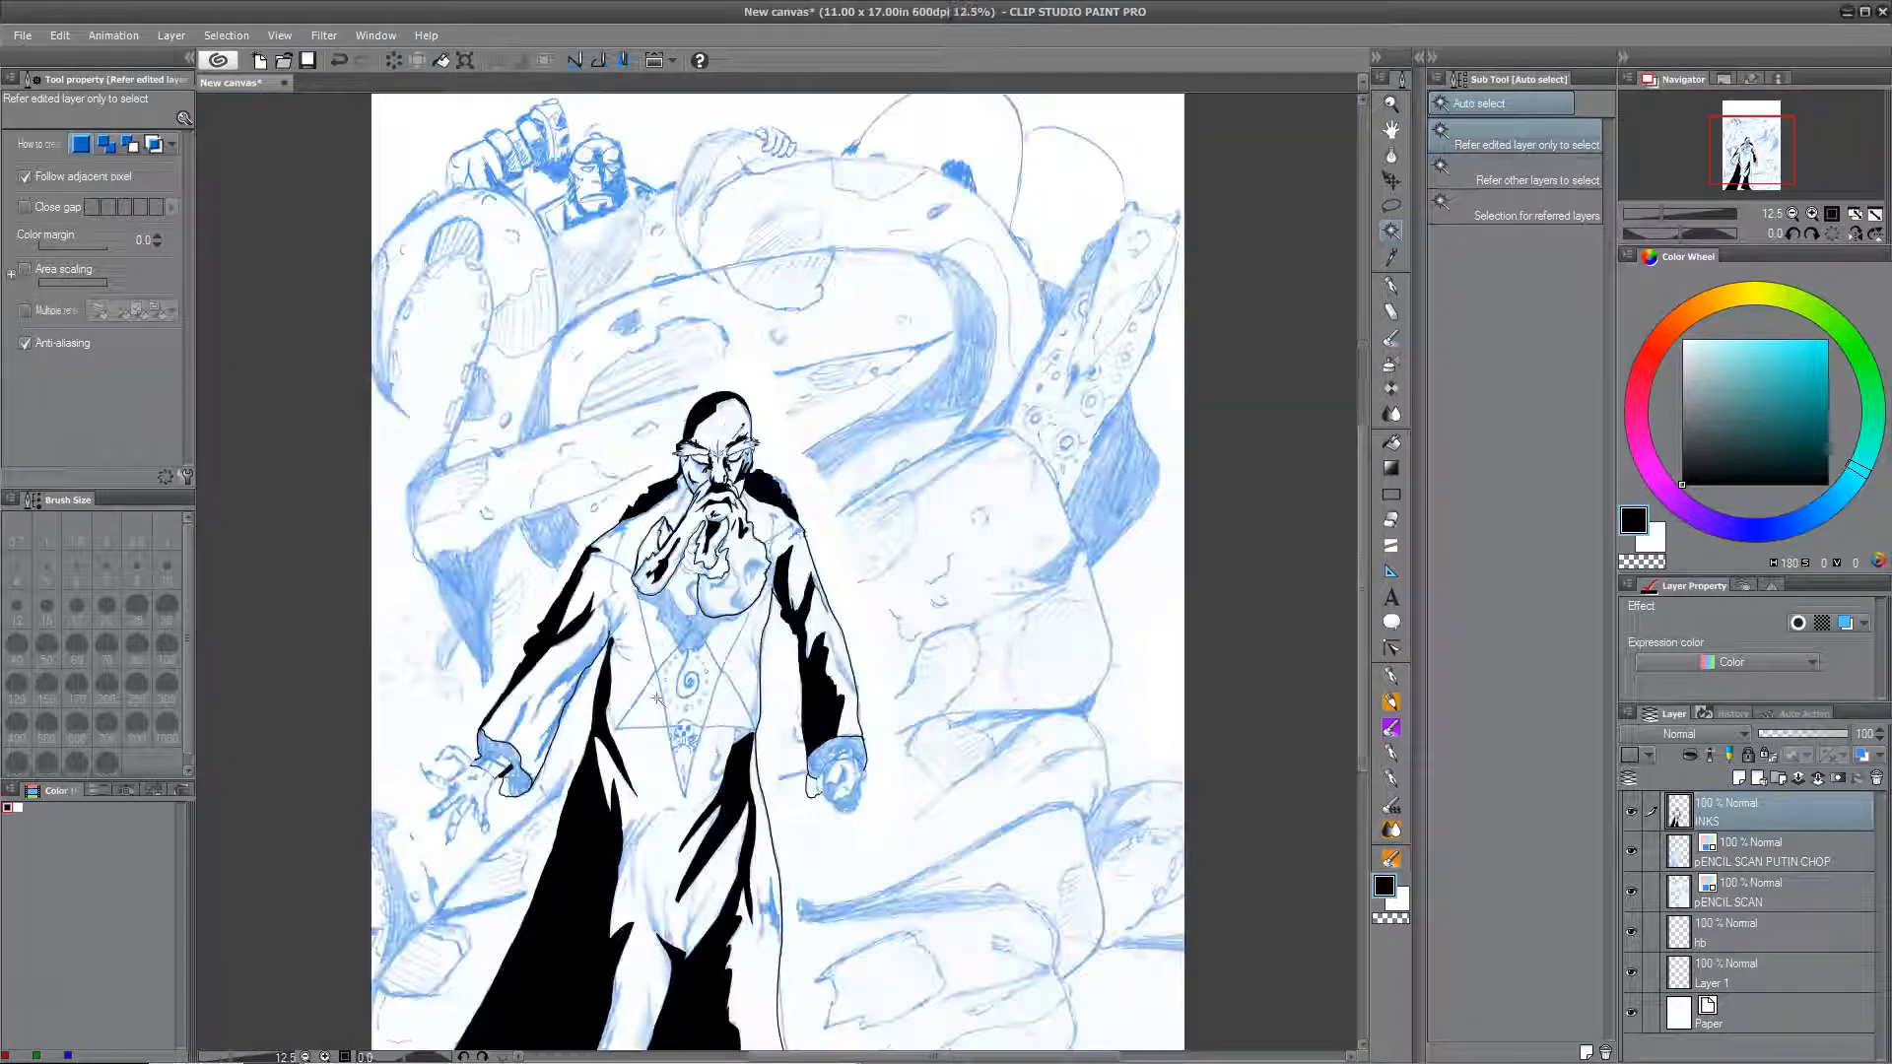
scroll(658, 697, "up", 2)
scroll(657, 697, "up", 2)
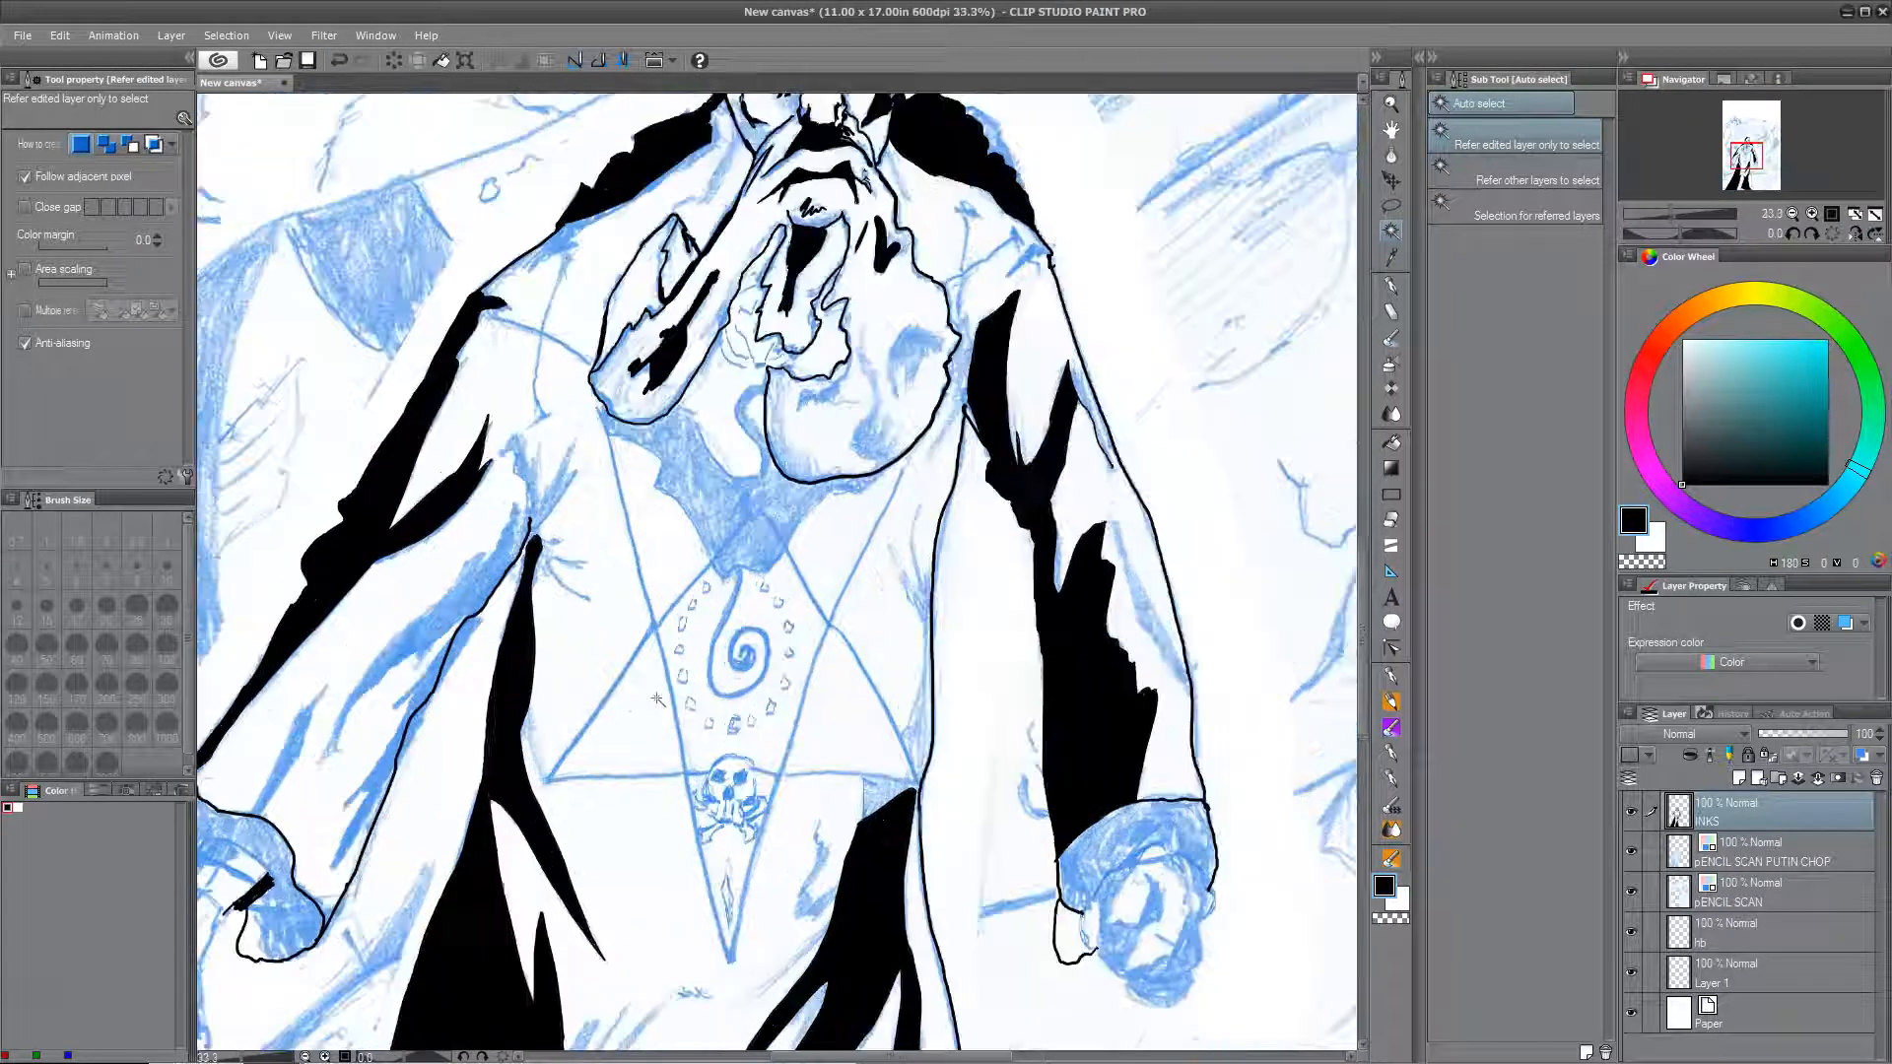
key("b")
left_click(1517, 375)
left_click_drag(1143, 680, 1176, 699)
key("ctrl+z")
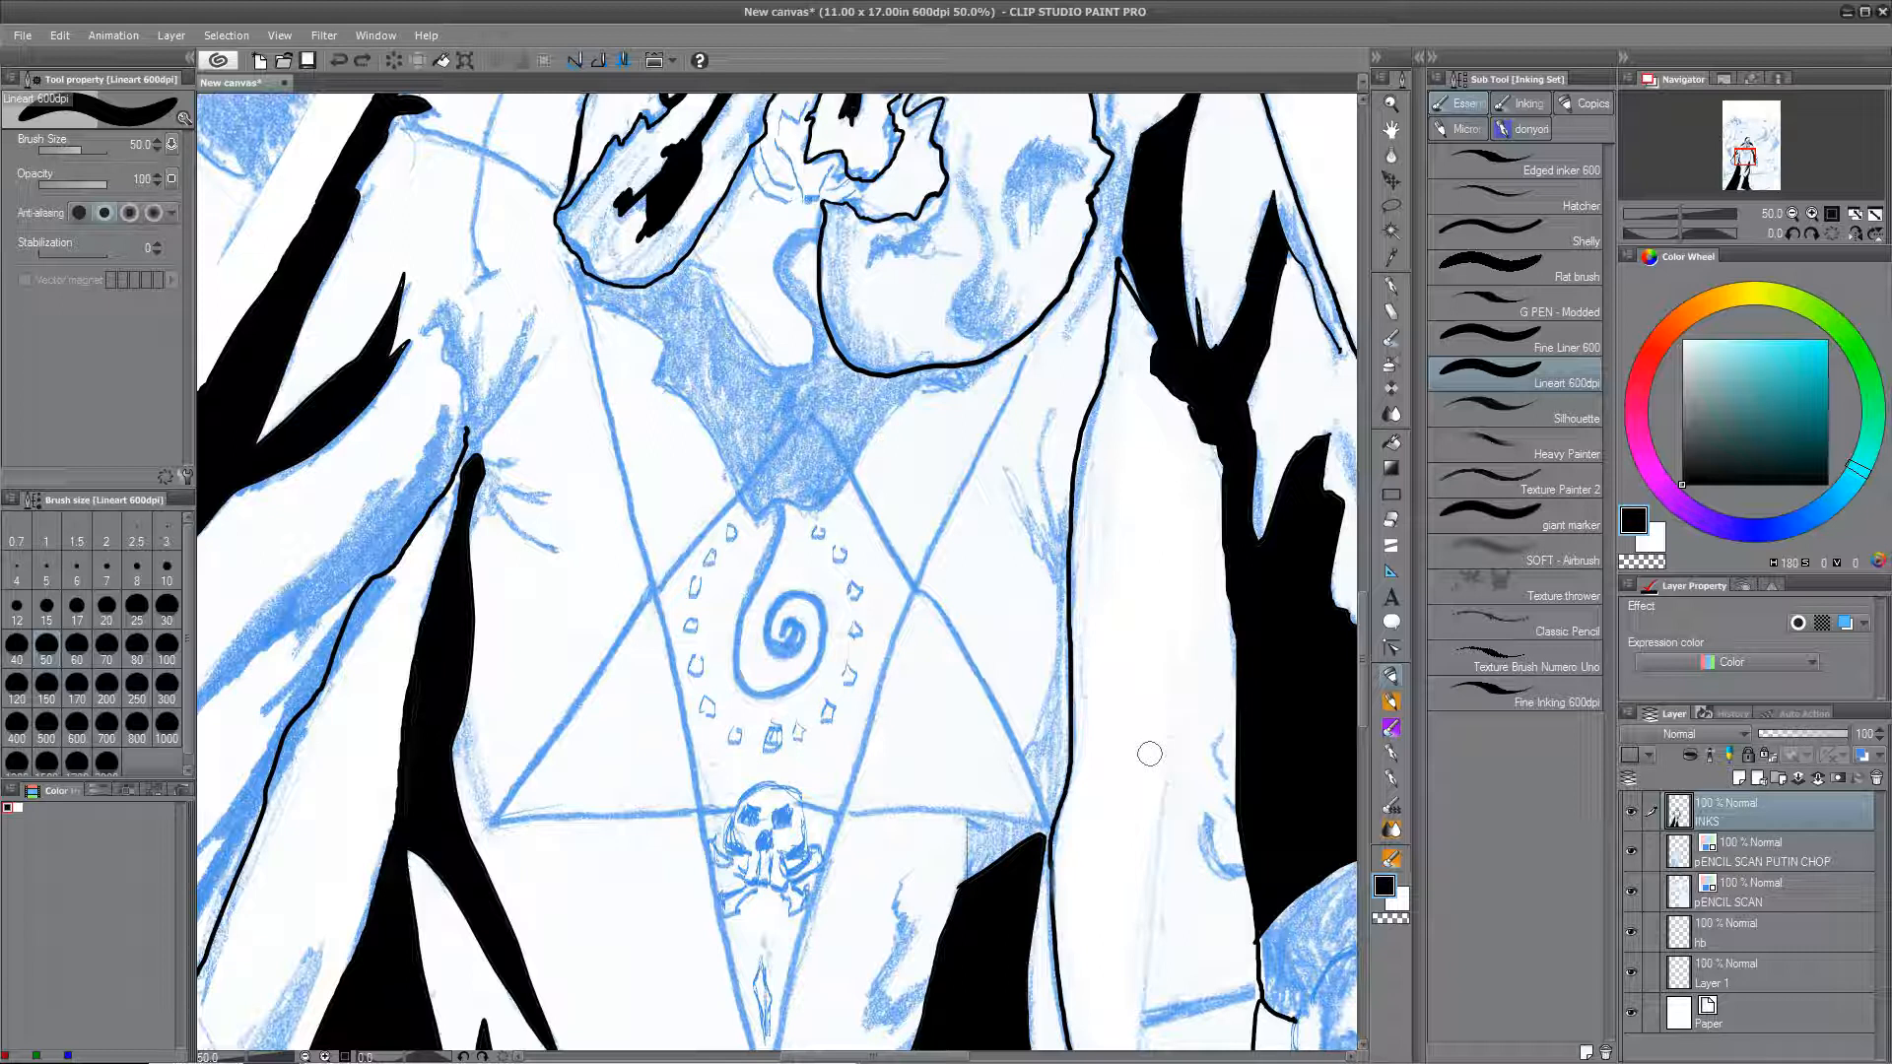
Step: Switch to the Fine Inking 600dpi brush and ink the short fold shadow just above the left sleeve's cuff
left_click(1517, 694)
left_click_drag(1177, 622, 1140, 739)
left_click_drag(526, 878, 1005, 816)
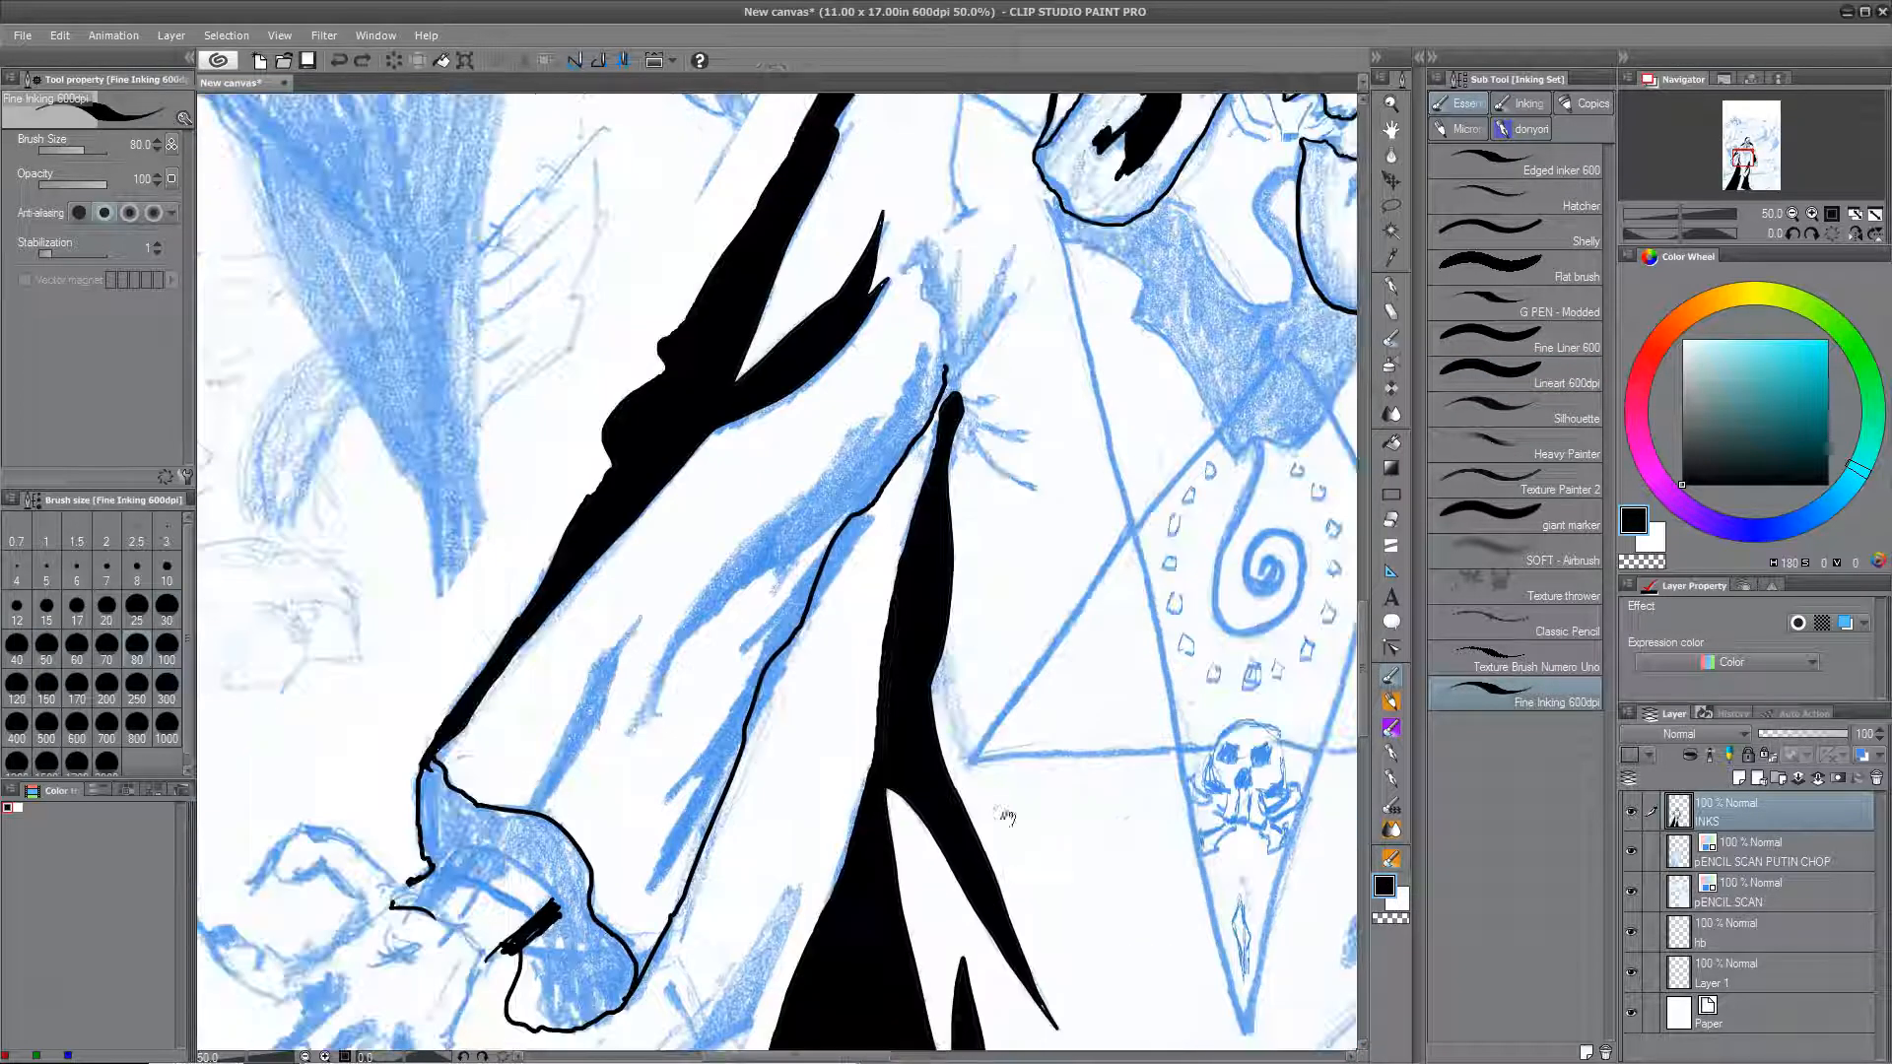
key("ctrl+z")
mouse_move(640, 618)
left_mouse_down()
mouse_move(535, 803)
mouse_move(554, 771)
left_mouse_up()
left_click_drag(449, 744, 475, 730)
left_click_drag(798, 559, 773, 670)
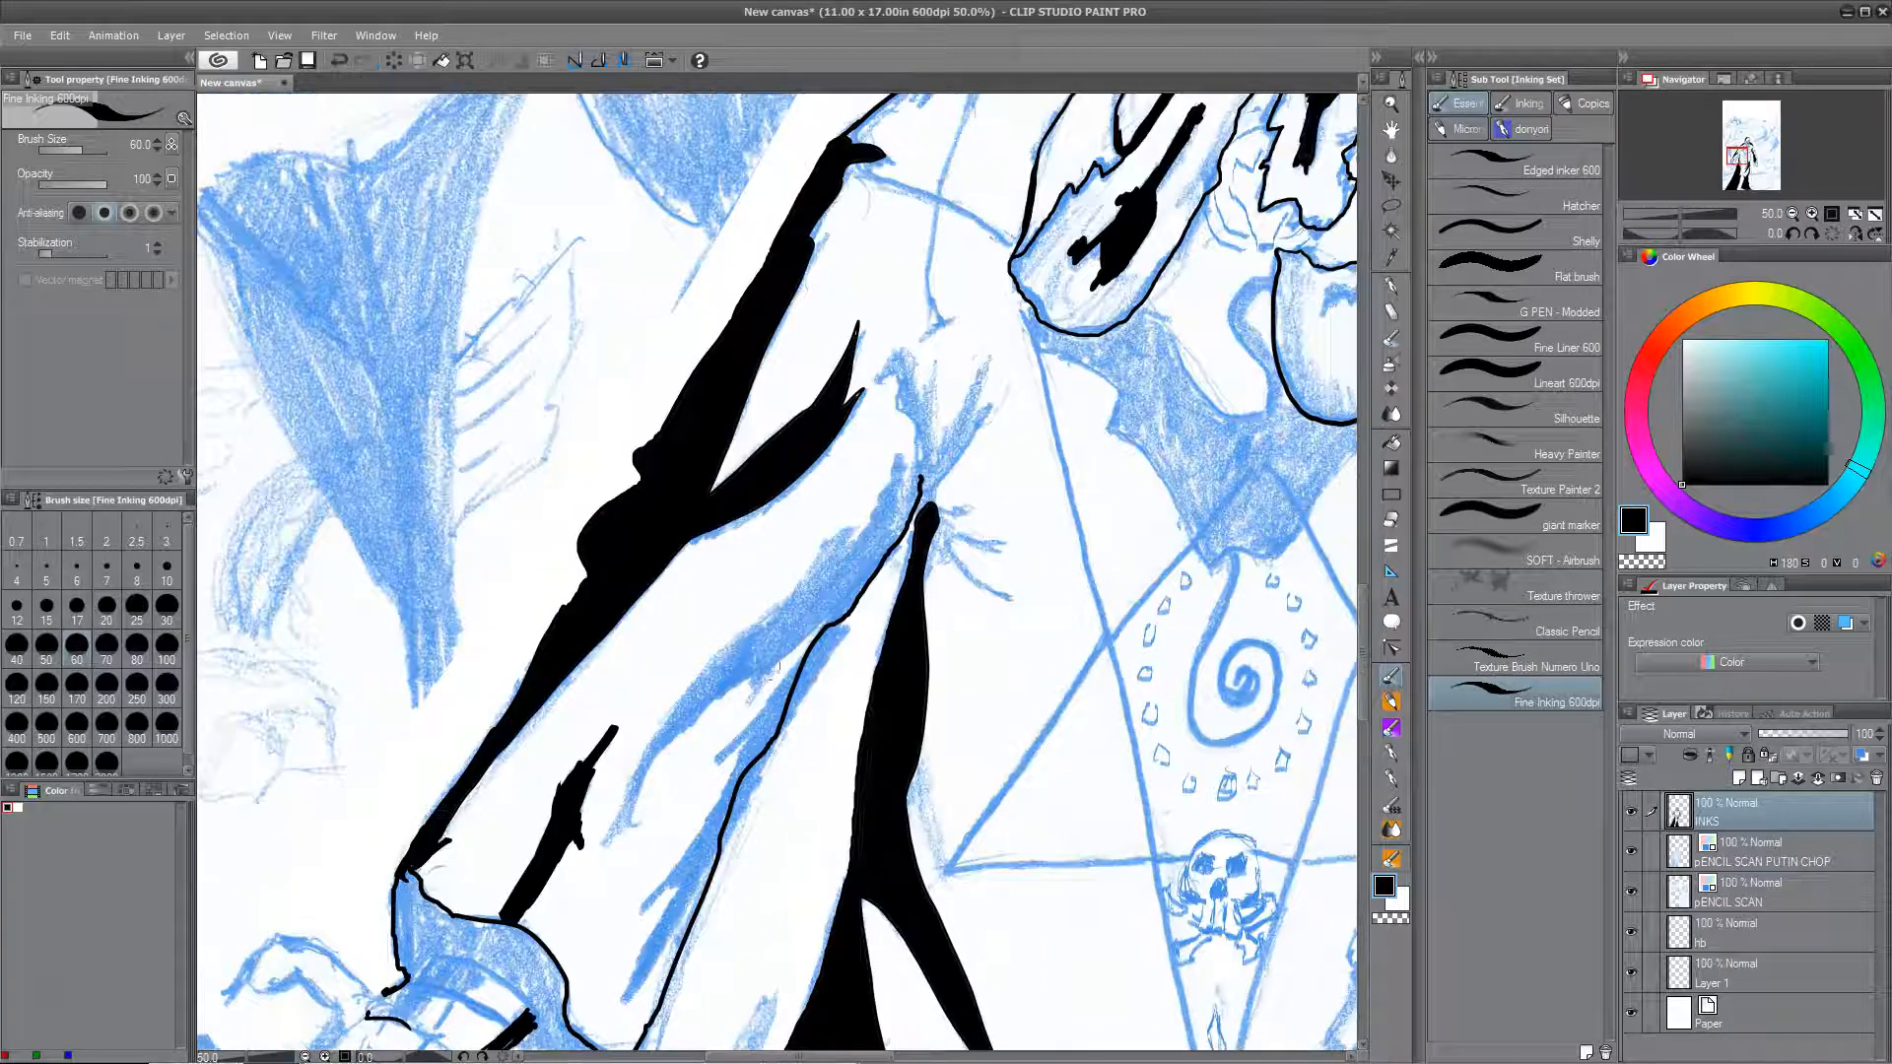
Step: Outline the long fold shadow running down the middle of the left sleeve and fill it with black
mouse_move(589, 803)
left_mouse_down()
mouse_move(583, 845)
mouse_move(850, 532)
left_mouse_up()
left_click_drag(761, 643, 709, 686)
mouse_move(631, 810)
left_mouse_down()
mouse_move(724, 695)
mouse_move(817, 628)
left_mouse_up()
key("ctrl+z")
left_click_drag(826, 559, 918, 476)
key("g")
left_click(837, 593)
Step: Ink the jagged crease lines radiating from the left armpit
left_click_drag(840, 767, 810, 882)
key("b")
mouse_move(889, 586)
left_mouse_down()
mouse_move(959, 473)
mouse_move(894, 633)
mouse_move(945, 622)
left_mouse_up()
left_click_drag(910, 642, 976, 661)
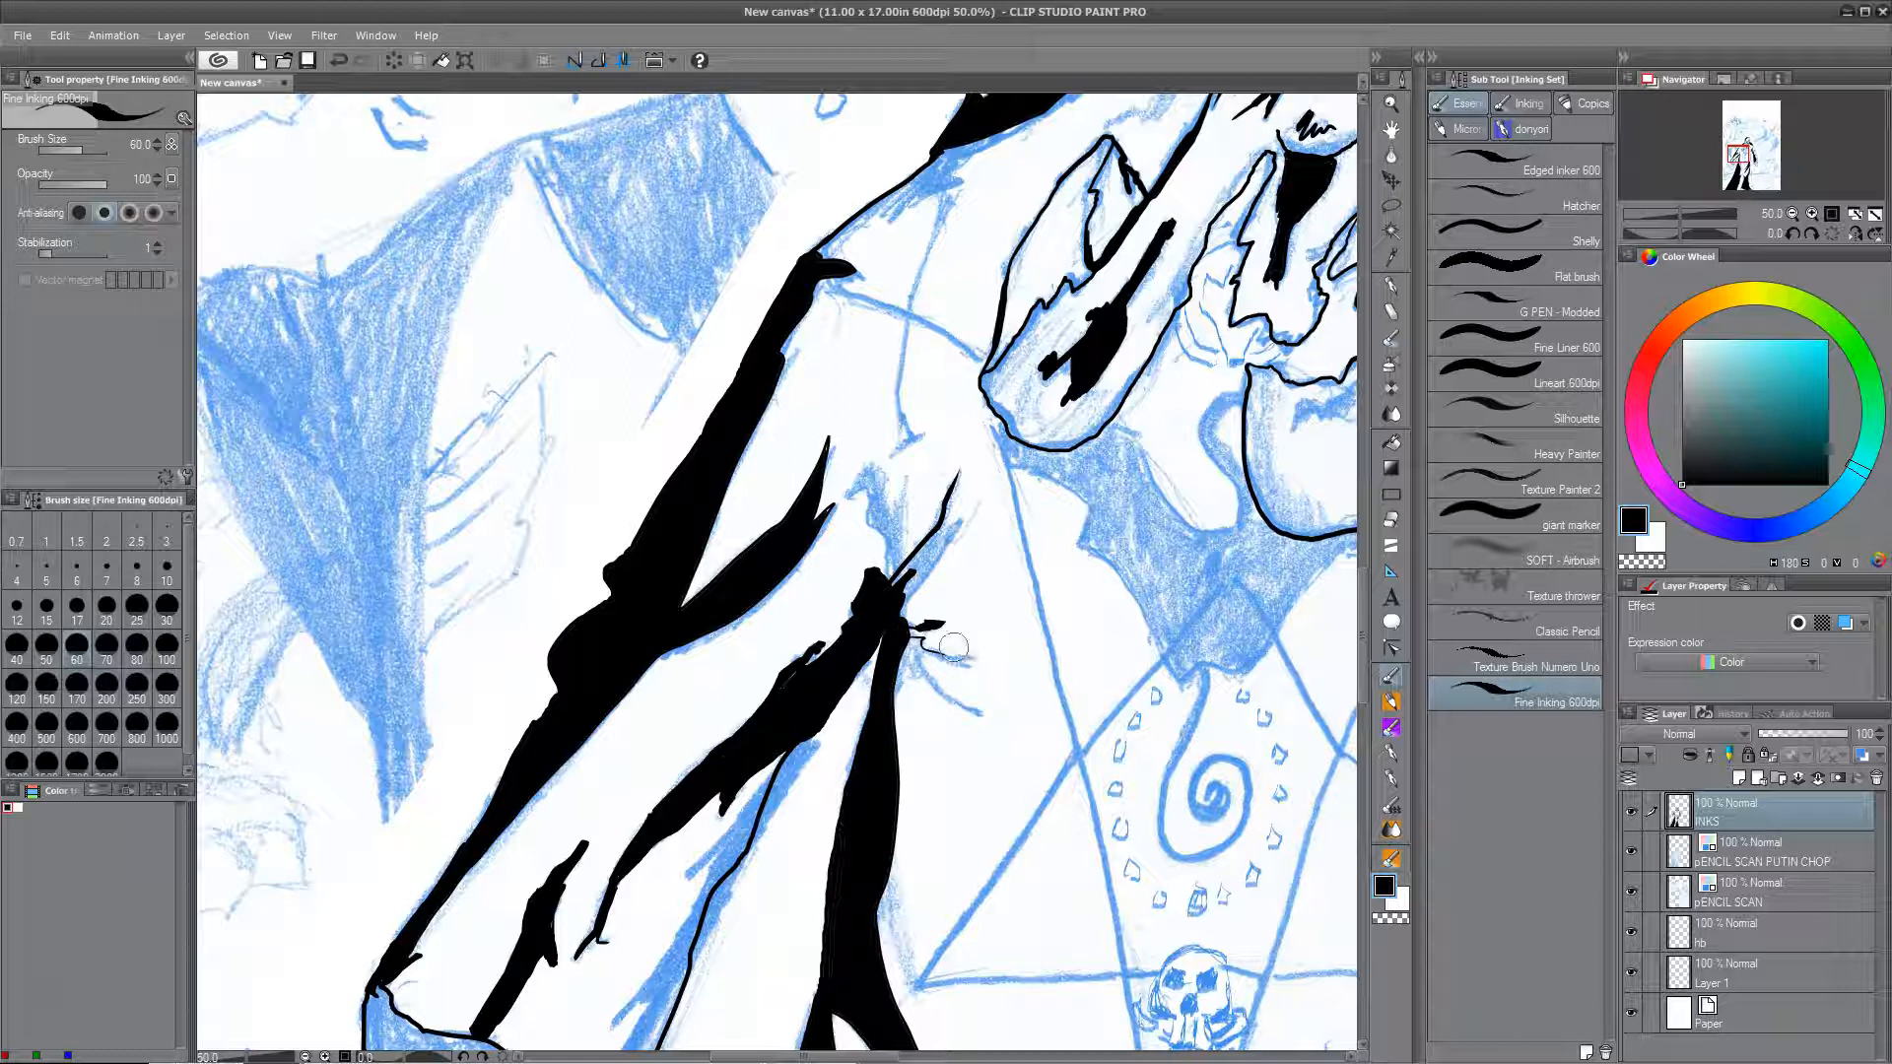
mouse_move(911, 675)
left_mouse_down()
mouse_move(908, 635)
mouse_move(903, 751)
left_mouse_up()
left_click_drag(891, 711, 958, 628)
mouse_move(885, 698)
left_mouse_down()
mouse_move(872, 630)
mouse_move(844, 606)
left_mouse_up()
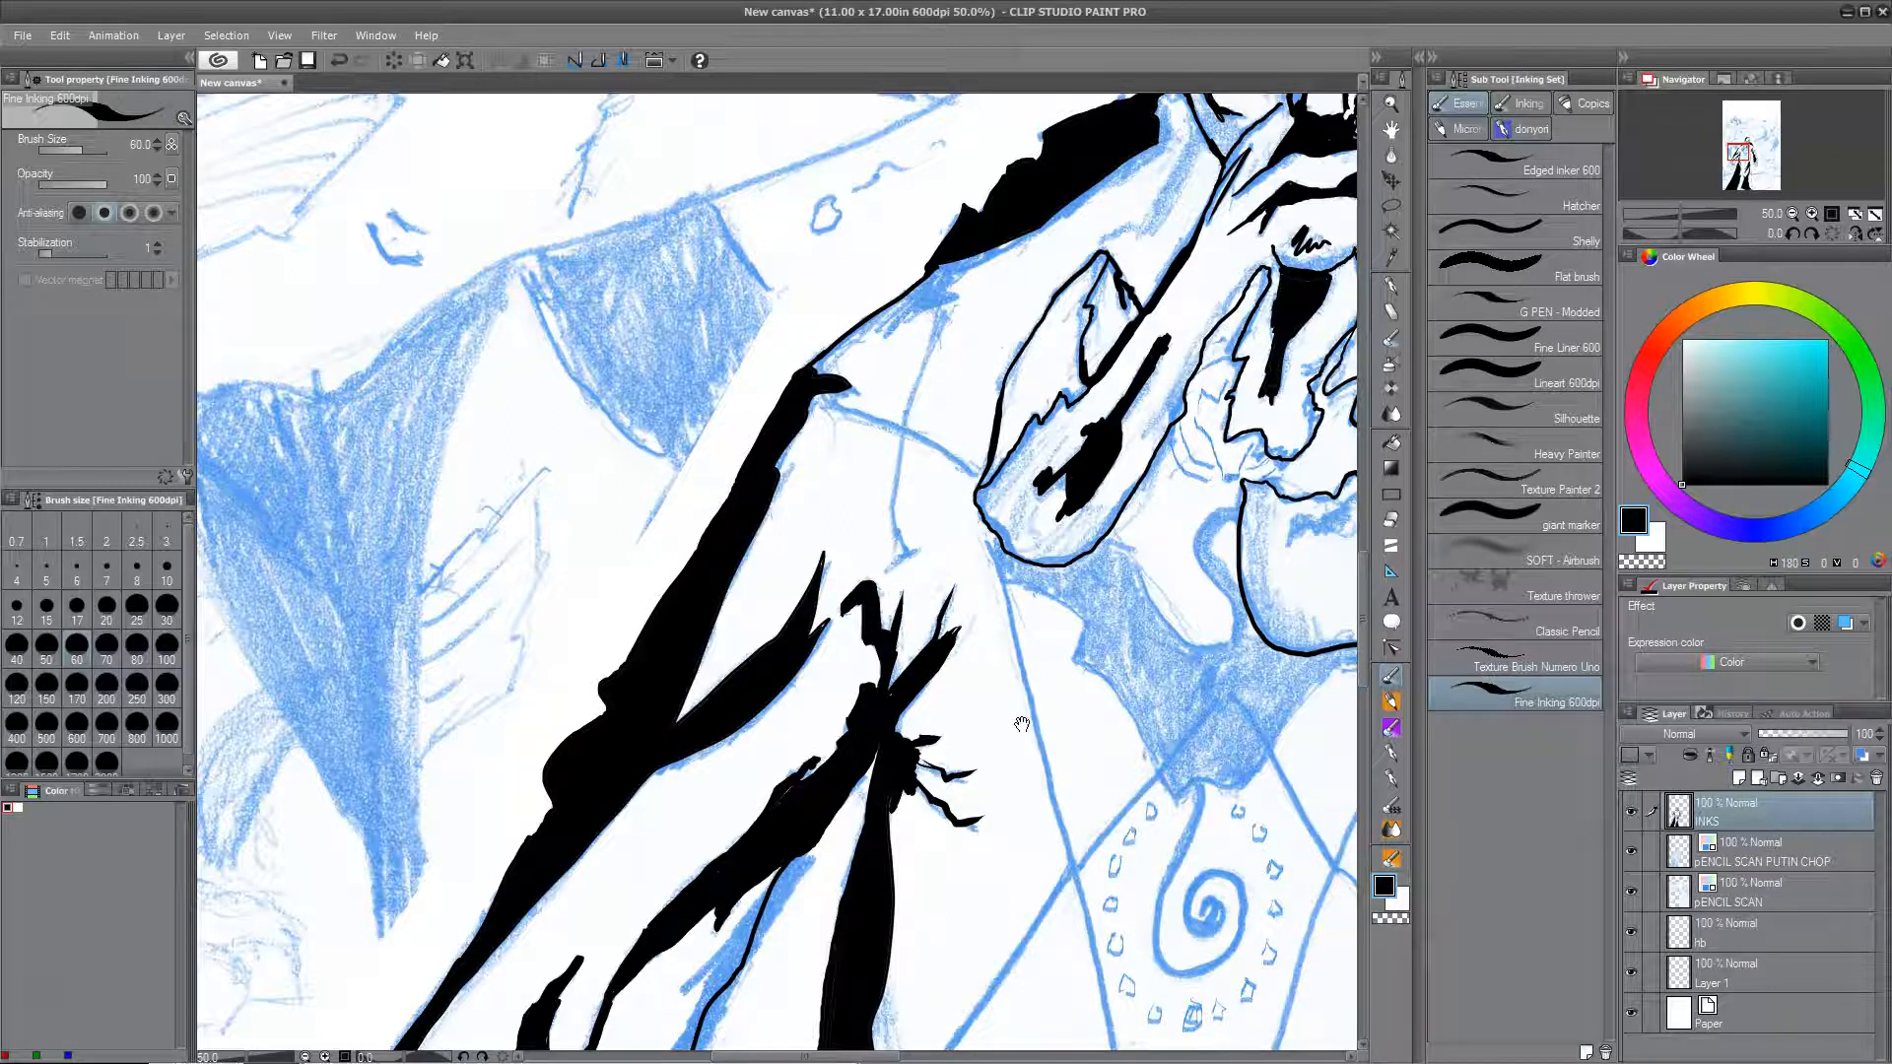
Step: Ink short fold strokes at both shoulders and begin the outer fold shadow on the upper right sleeve
left_click_drag(1022, 724, 850, 825)
mouse_move(1048, 456)
left_mouse_down()
mouse_move(1019, 539)
mouse_move(961, 576)
left_mouse_up()
left_click_drag(1173, 562, 885, 720)
mouse_move(987, 637)
left_mouse_down()
mouse_move(1023, 724)
mouse_move(987, 634)
left_mouse_up()
mouse_move(1260, 854)
left_mouse_down()
mouse_move(1060, 777)
mouse_move(913, 428)
left_mouse_up()
mouse_move(912, 517)
left_mouse_down()
mouse_move(961, 615)
mouse_move(946, 587)
left_mouse_up()
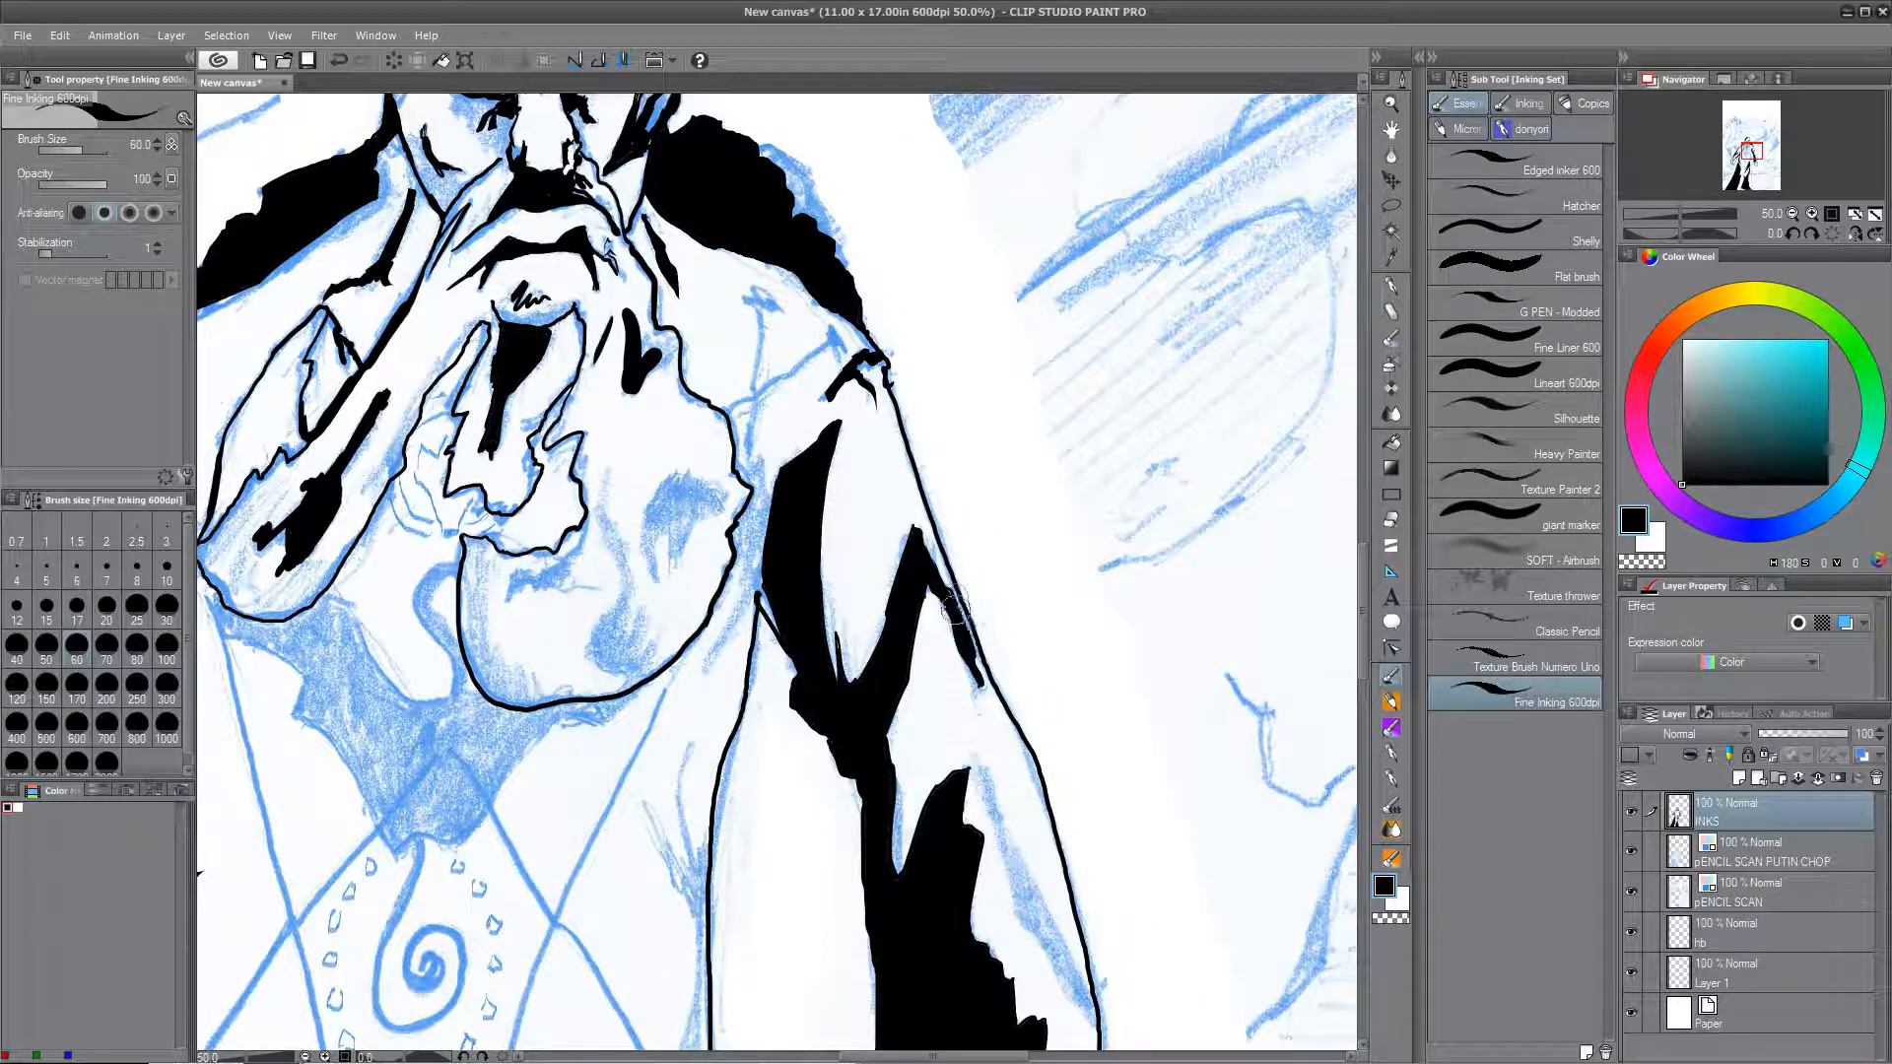
Step: Ink the thin fold shadow along the outer edge of the right sleeve above the cuff
mouse_move(981, 761)
left_mouse_down()
mouse_move(921, 563)
mouse_move(1033, 812)
left_mouse_up()
mouse_move(1034, 815)
left_mouse_down()
mouse_move(956, 667)
mouse_move(1034, 825)
left_mouse_up()
left_click_drag(945, 631, 1031, 796)
left_click_drag(978, 717, 924, 562)
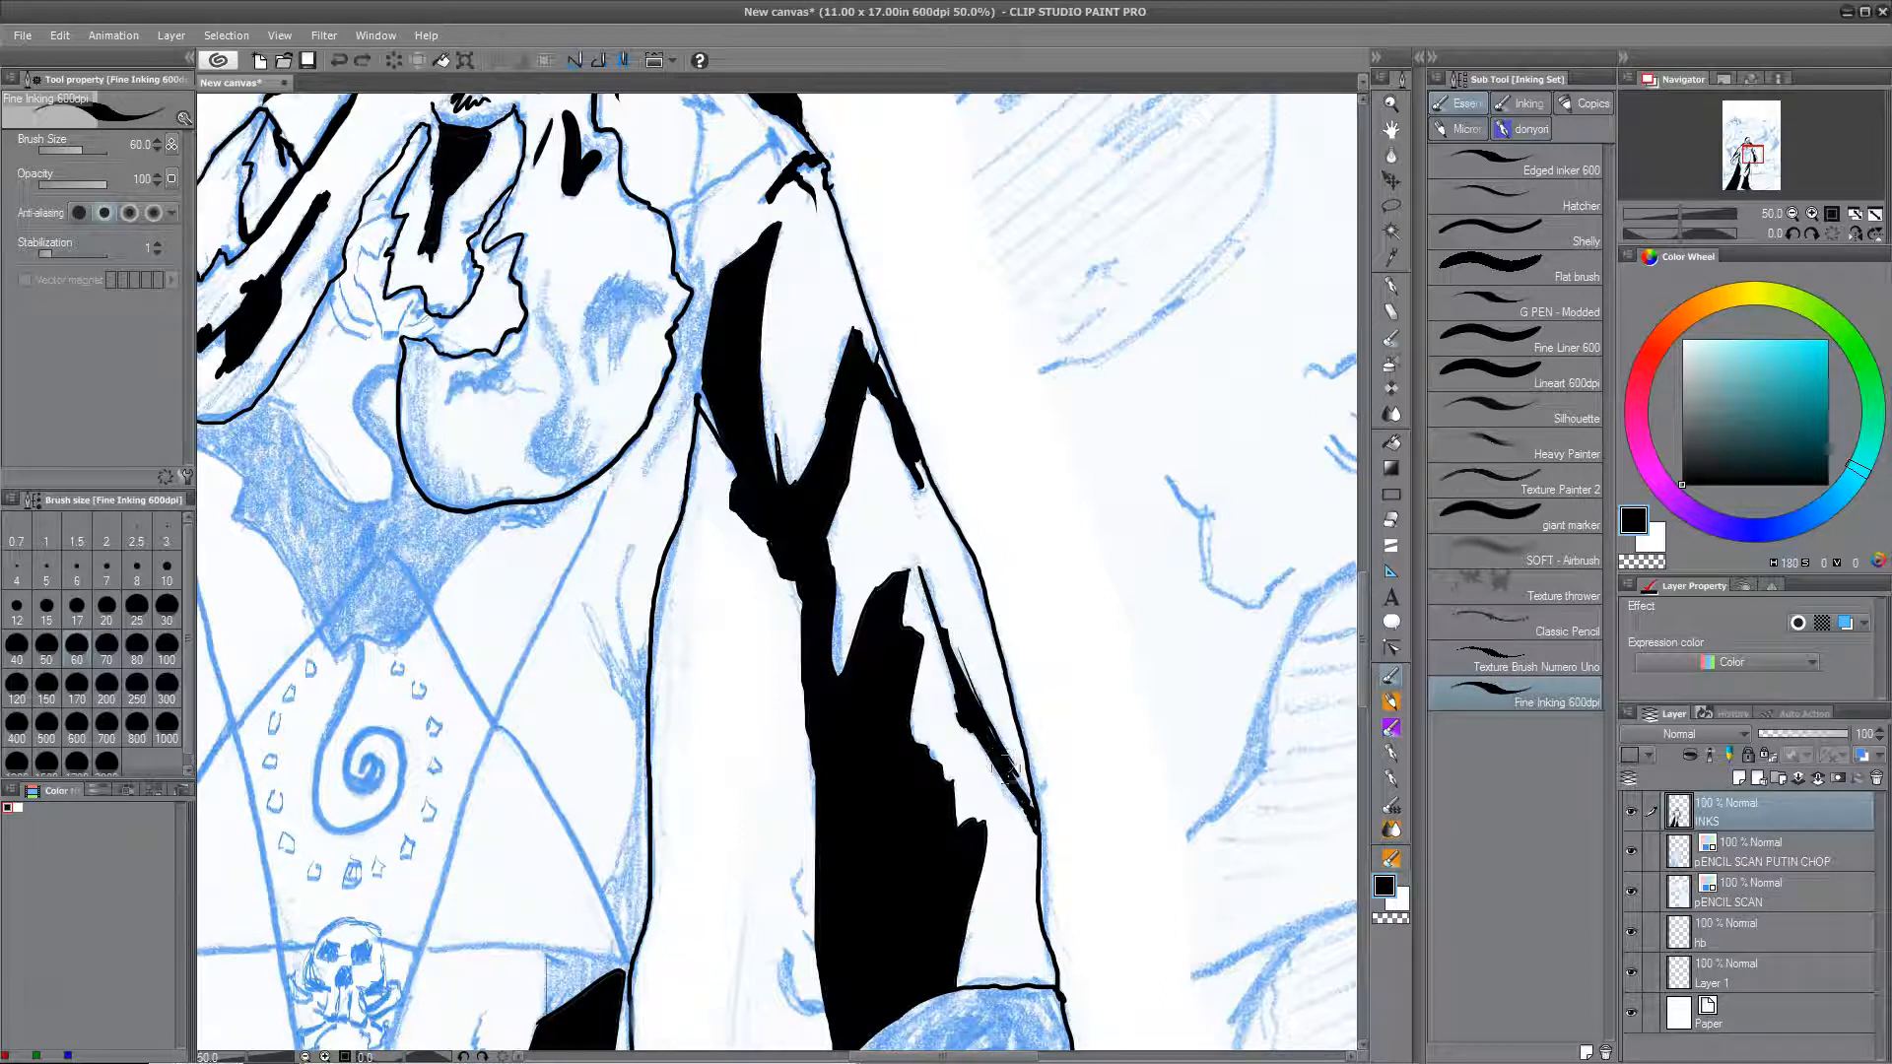
left_click_drag(1005, 769, 1031, 809)
left_click_drag(1020, 827, 1000, 411)
Step: Close the small outlined shape hanging below the right cuff and fill it with black
left_click_drag(820, 666, 818, 752)
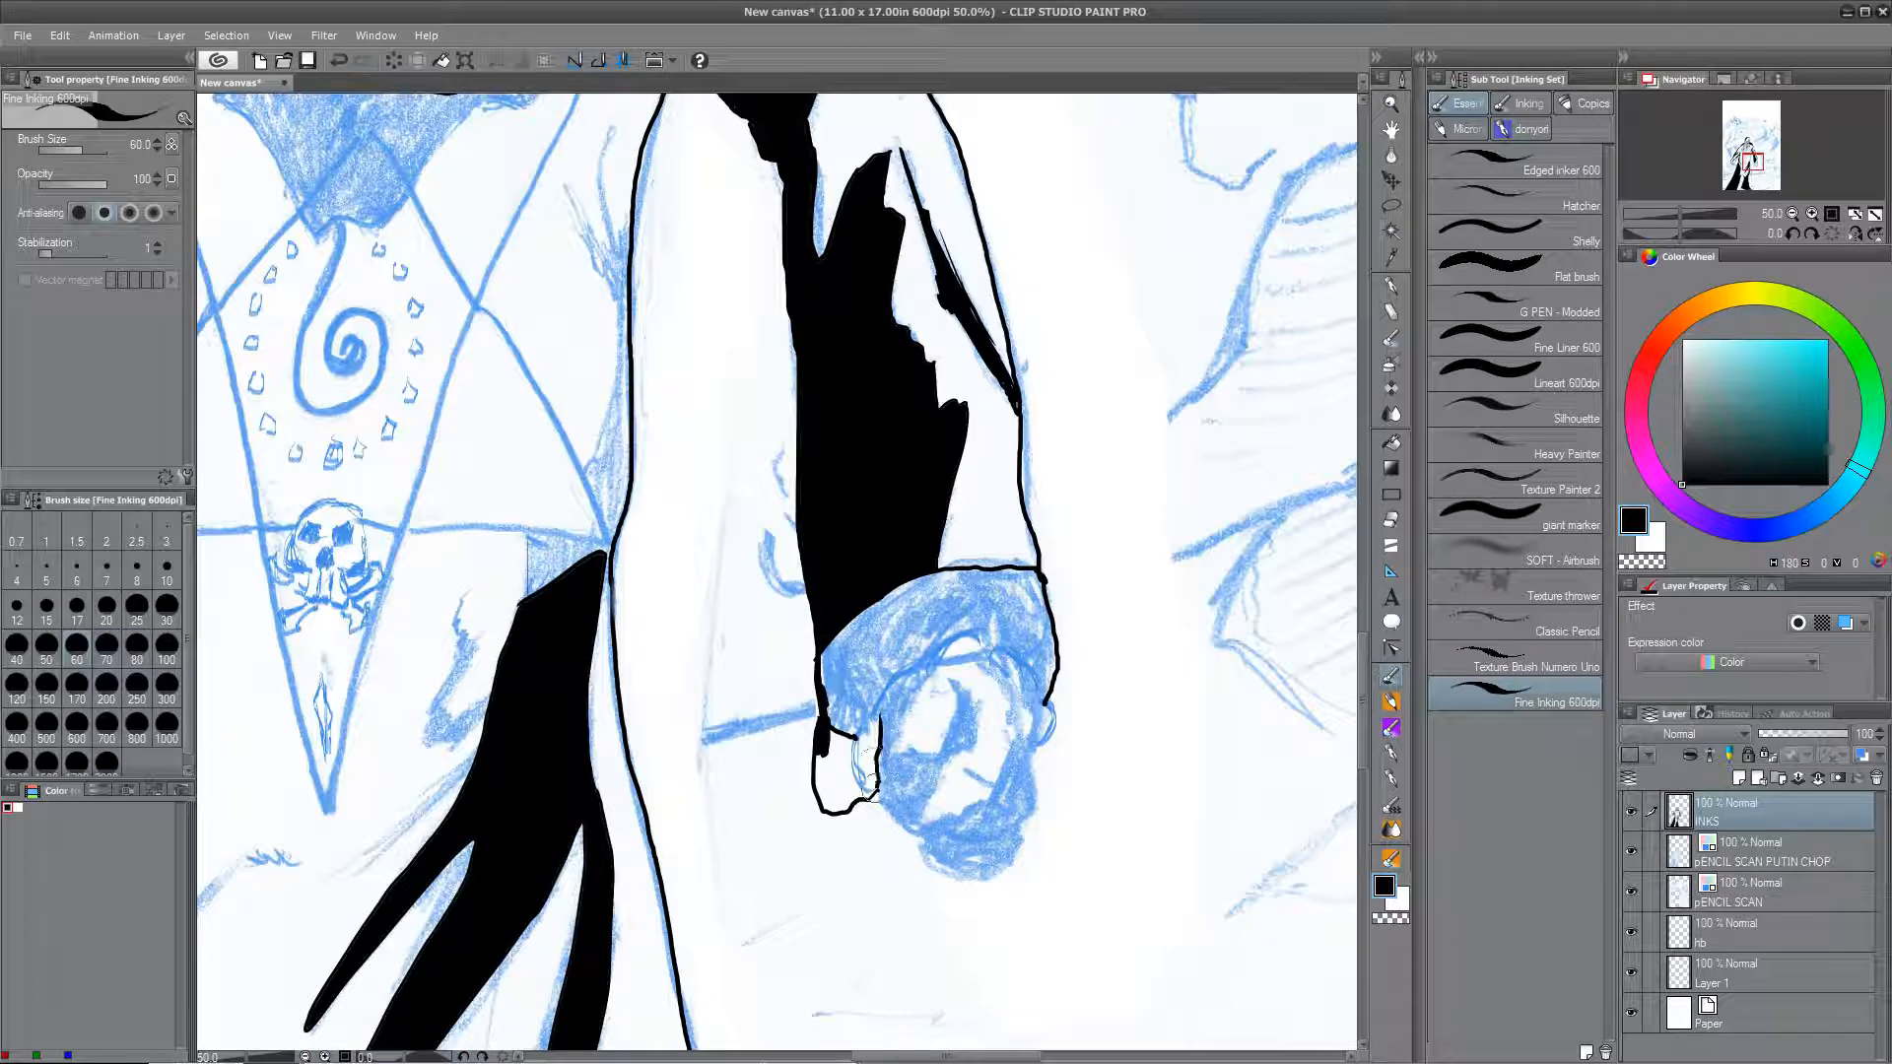
key("g")
left_click(847, 771)
key("b")
Step: Ink short folds beside the large left robe shadow and a long crease at the centre below the pentagram
mouse_move(544, 330)
left_mouse_down()
mouse_move(840, 1021)
mouse_move(896, 849)
left_mouse_up()
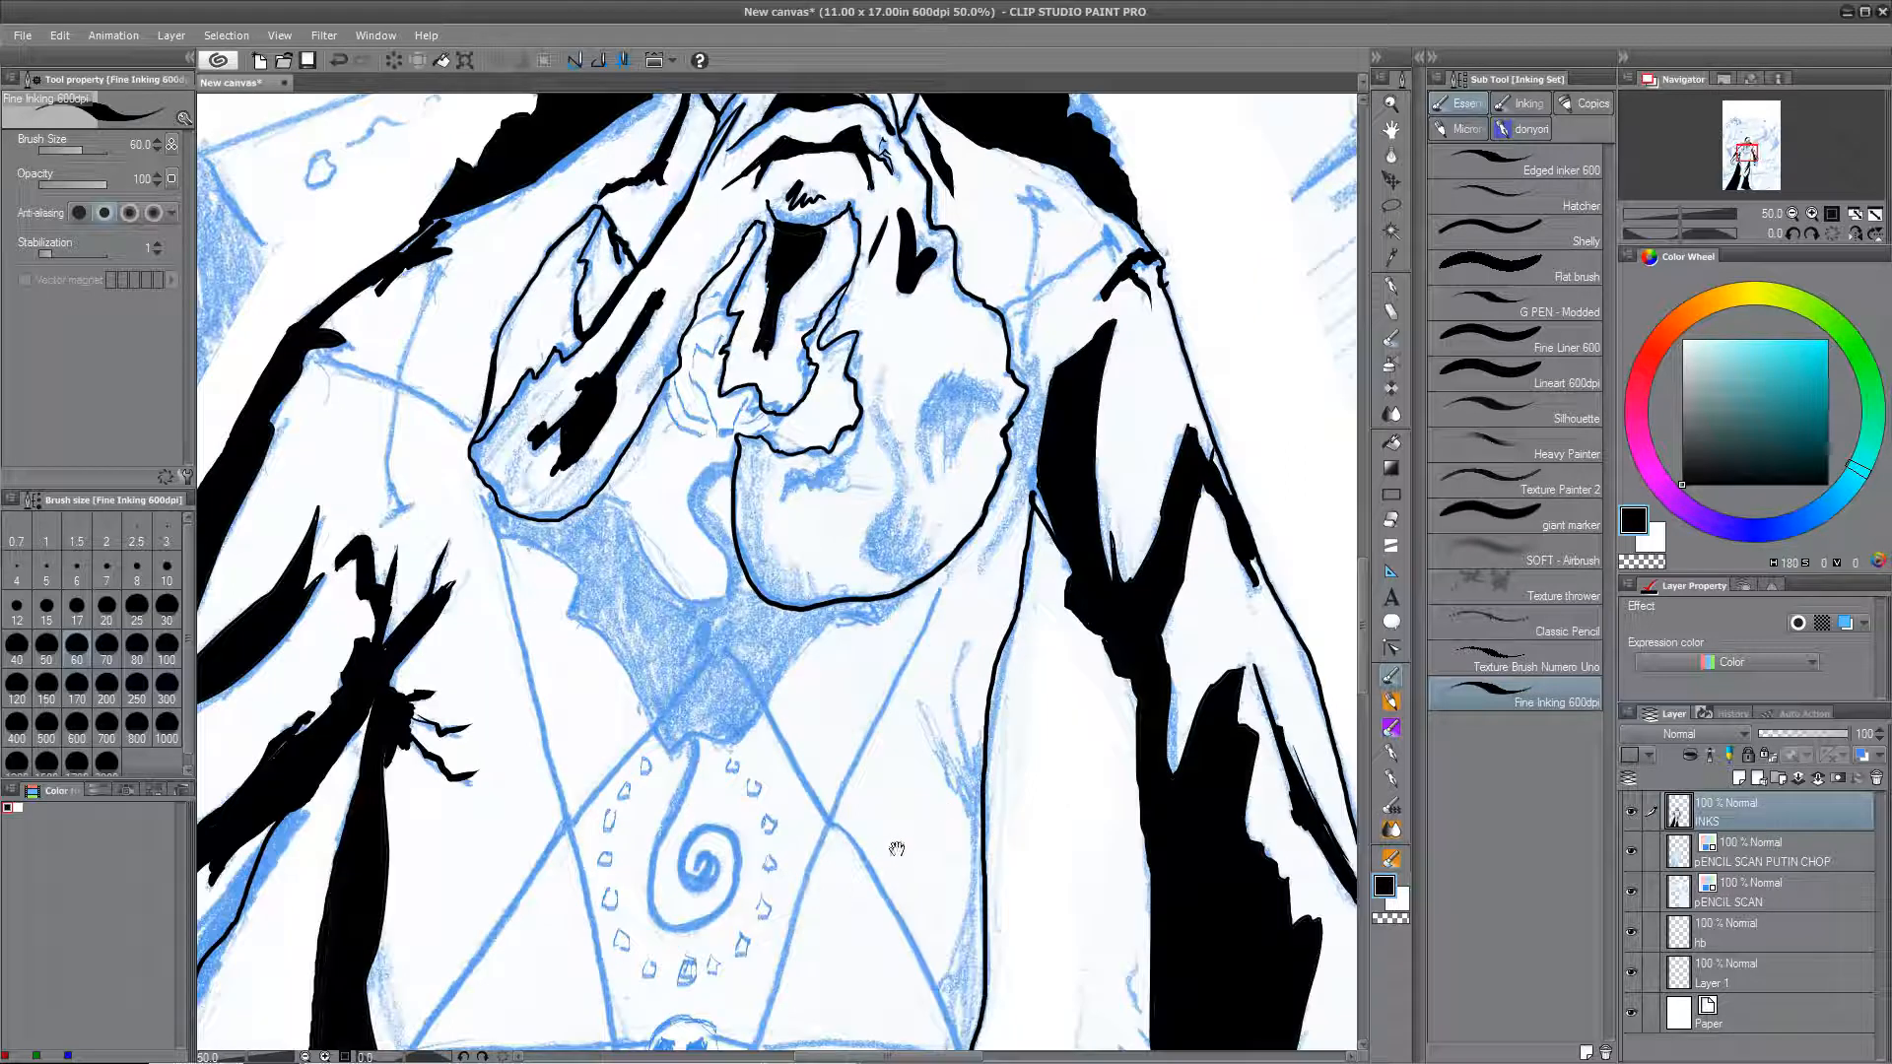
mouse_move(813, 921)
left_mouse_down()
mouse_move(929, 426)
mouse_move(985, 306)
left_mouse_up()
left_click_drag(665, 1030, 856, 473)
mouse_move(856, 473)
left_mouse_down()
mouse_move(777, 559)
mouse_move(699, 711)
left_mouse_up()
mouse_move(724, 620)
left_mouse_down()
mouse_move(806, 471)
mouse_move(761, 491)
left_mouse_up()
left_click_drag(753, 495, 705, 595)
left_click_drag(721, 837, 660, 676)
left_click_drag(741, 501, 789, 772)
mouse_move(842, 826)
left_mouse_down()
mouse_move(831, 604)
mouse_move(835, 833)
left_mouse_up()
left_click_drag(1023, 603, 995, 635)
left_click_drag(1035, 567, 914, 767)
key("ctrl+z")
key("ctrl+z")
Step: Switch to the Shelly brush, enlarge it to size 20, and ink the branching creases between the robe's lower shadows
left_click(1507, 234)
key("bracketright")
key("bracketright")
key("bracketright")
left_click_drag(988, 656, 904, 850)
mouse_move(1021, 591)
left_mouse_down()
mouse_move(918, 757)
mouse_move(899, 838)
left_mouse_up()
left_click_drag(905, 887, 929, 827)
left_click_drag(910, 742, 944, 613)
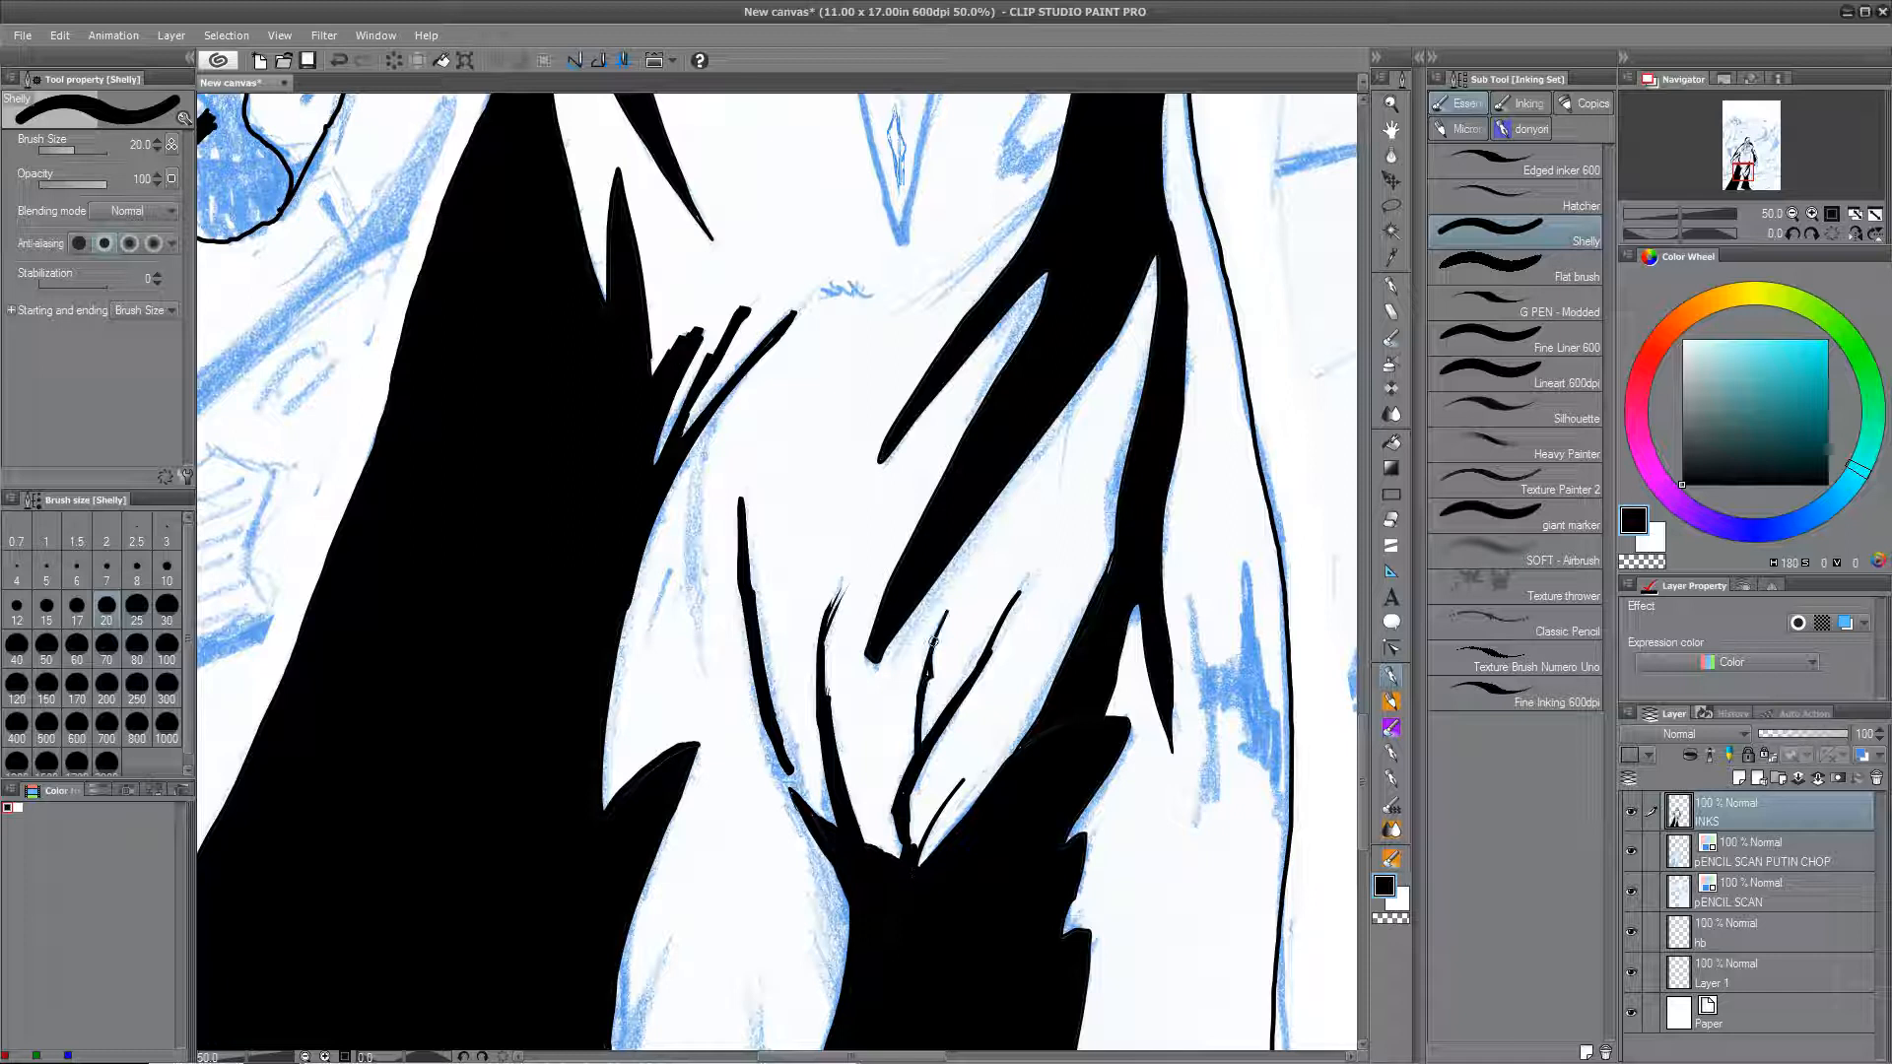
Step: Ink a thin fold line beside the inner edge of the large left robe shadow
key("ctrl+z")
left_click_drag(704, 421, 698, 662)
key("ctrl+z")
mouse_move(688, 453)
left_mouse_down()
mouse_move(692, 603)
mouse_move(646, 650)
left_mouse_up()
Step: Enlarge the Shelly brush to size 80 and ink fold shadows along both sides of the light strip between the lower robe shadows
mouse_move(719, 916)
left_mouse_down()
mouse_move(799, 416)
mouse_move(881, 276)
left_mouse_up()
key("bracketright")
key("bracketright")
key("bracketright")
key("bracketright")
key("bracketright")
key("bracketright")
key("bracketright")
left_click_drag(727, 985, 877, 793)
key("ctrl+z")
left_click_drag(1042, 1042, 844, 933)
scroll(813, 920, "down", 2)
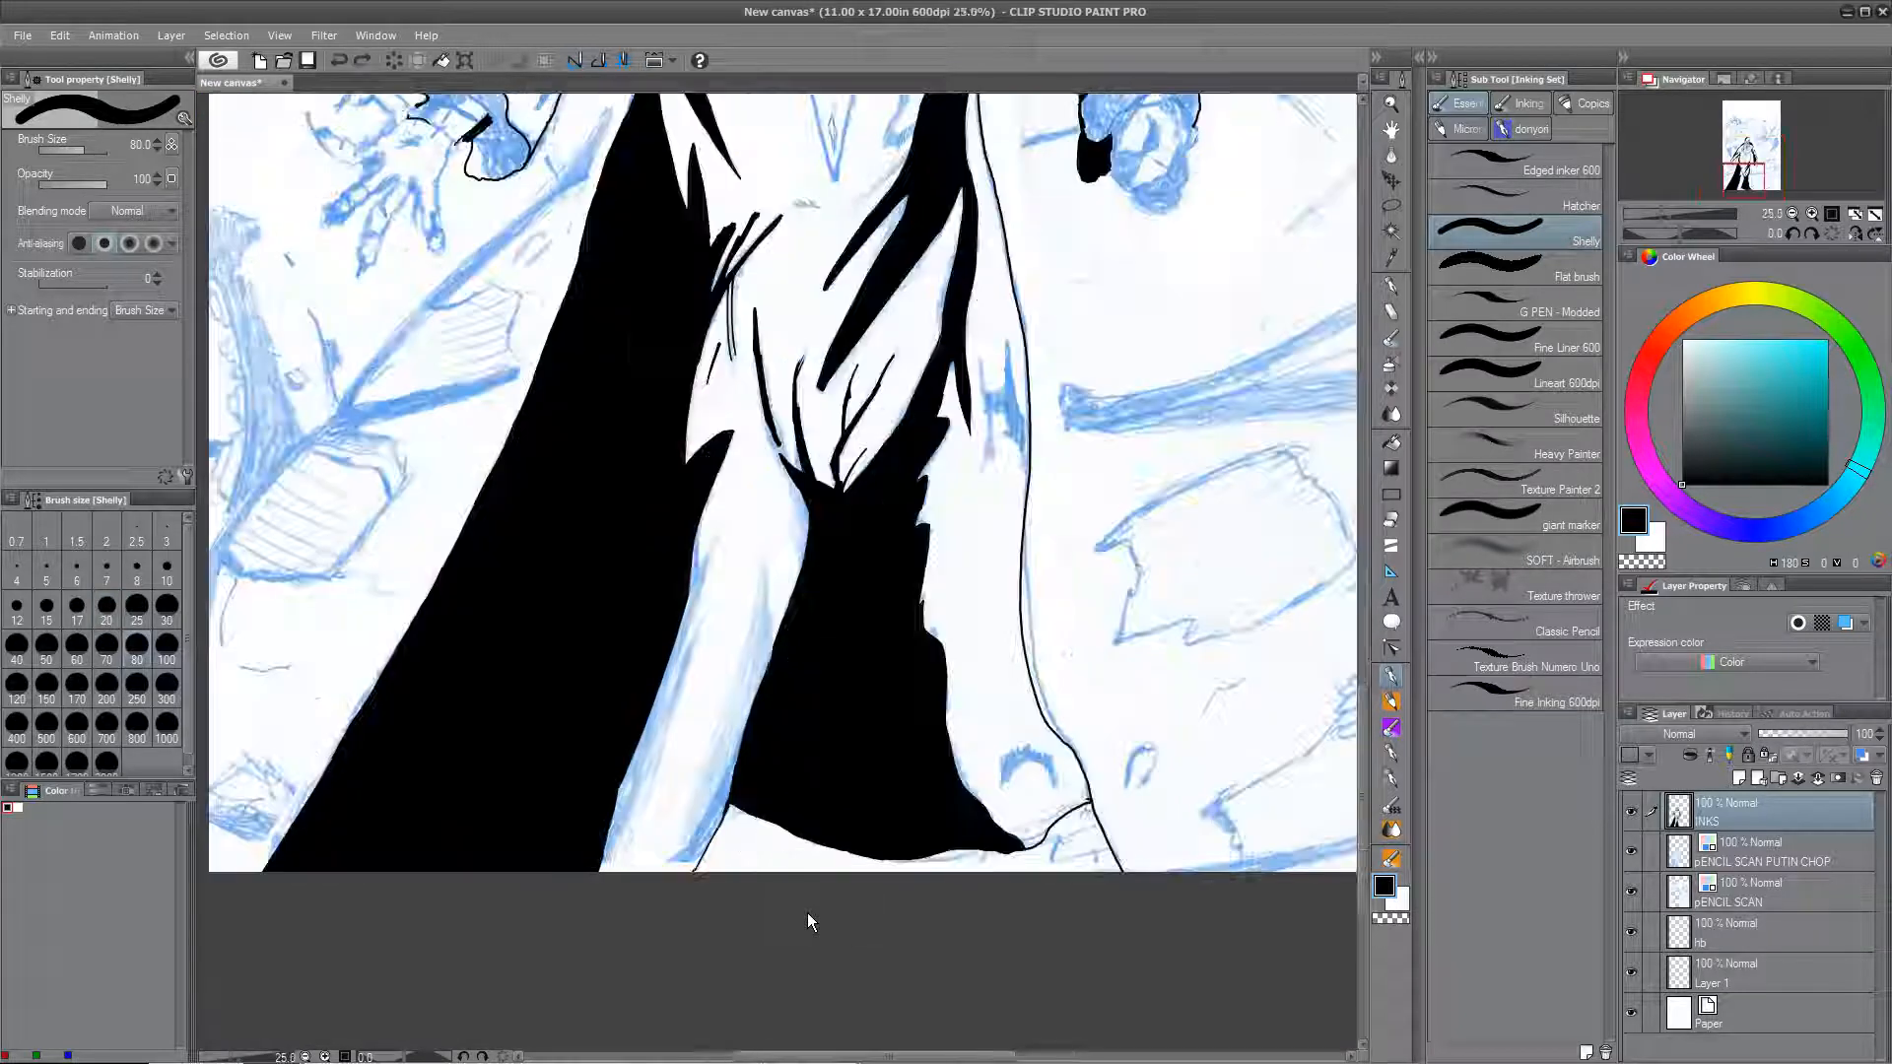
left_click_drag(730, 770, 674, 871)
mouse_move(684, 871)
left_mouse_down()
mouse_move(730, 808)
mouse_move(752, 618)
left_mouse_up()
left_click_drag(616, 823, 703, 608)
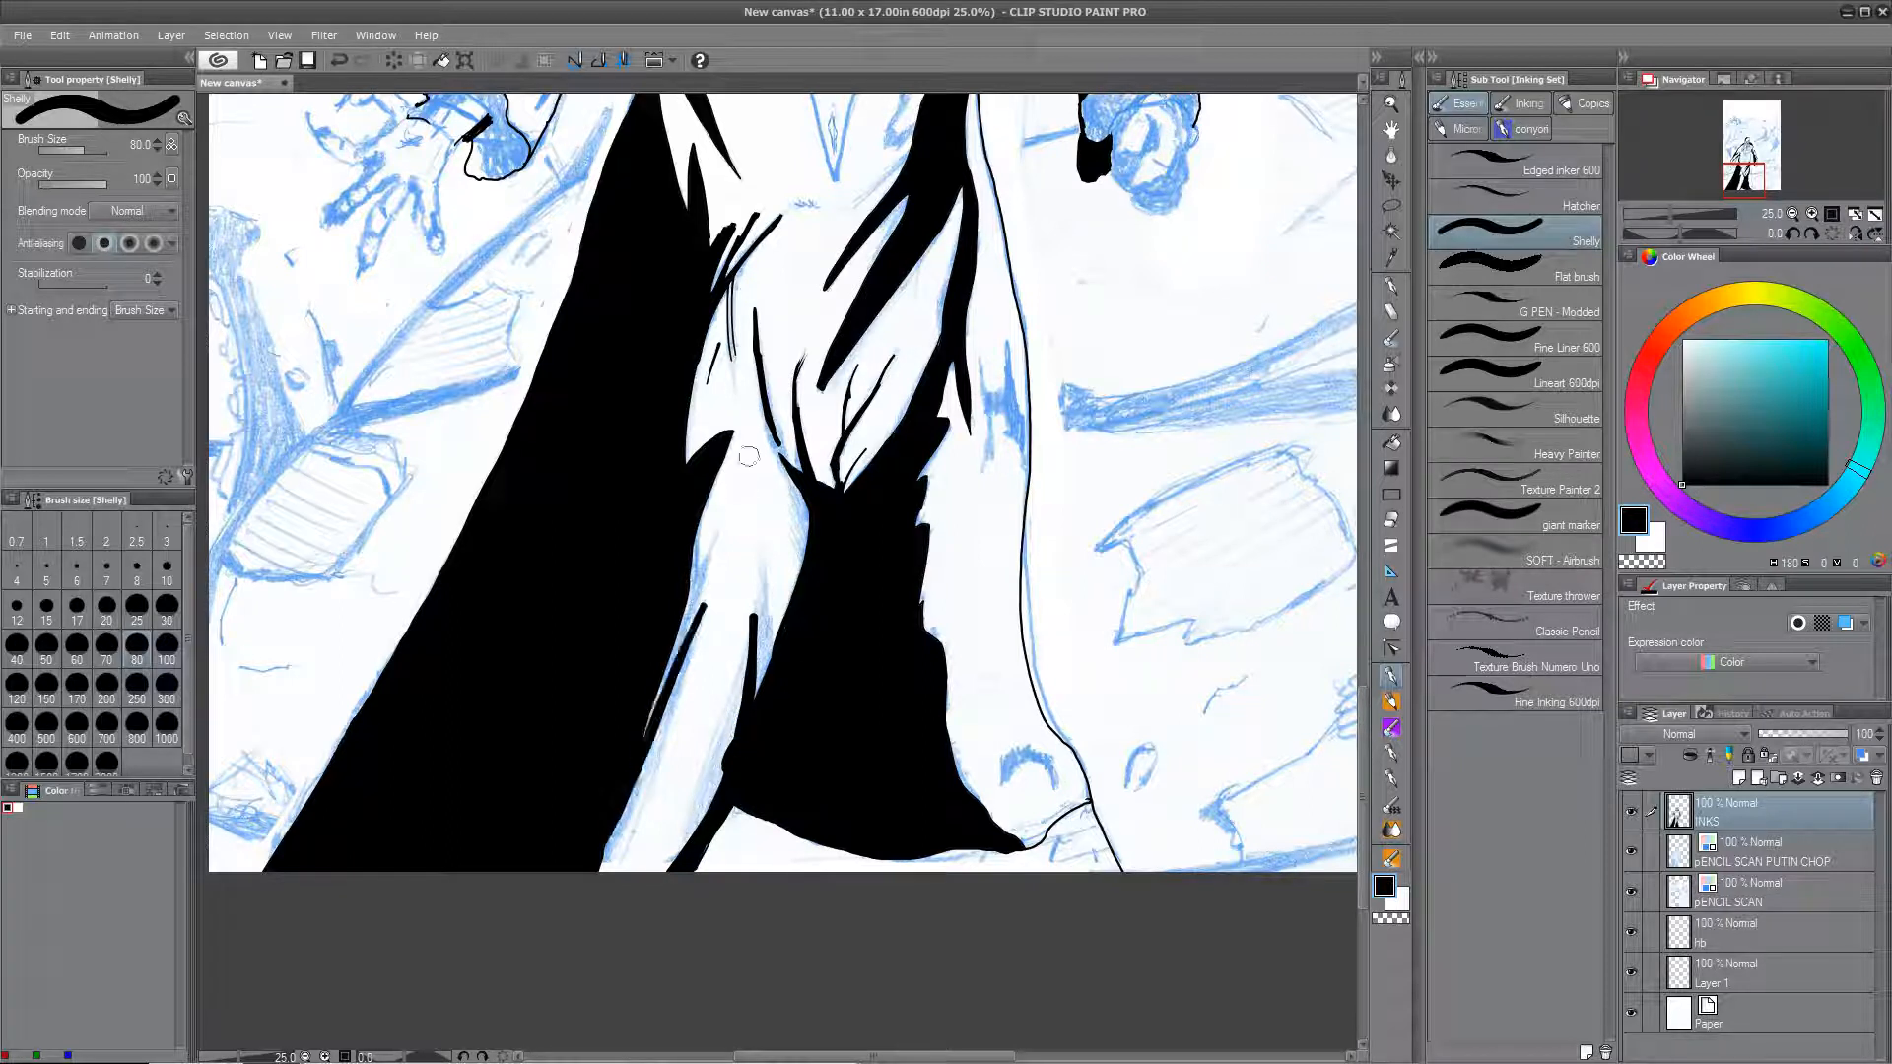
left_click_drag(959, 790, 941, 935)
key("ctrl+z")
Step: Reduce the brush to size 25 and ink the fold near the robe's lower right hem
scroll(995, 541, "up", 2)
key("bracketleft")
key("bracketleft")
key("bracketleft")
key("bracketleft")
key("bracketleft")
key("bracketleft")
key("ctrl+z")
mouse_move(924, 481)
left_mouse_down()
mouse_move(958, 682)
mouse_move(1036, 159)
left_mouse_up()
mouse_move(1015, 684)
left_mouse_down()
mouse_move(1208, 781)
mouse_move(1126, 717)
mouse_move(1121, 597)
left_mouse_up()
key("ctrl+z")
left_click_drag(1099, 824, 1210, 727)
left_click_drag(914, 185, 1170, 663)
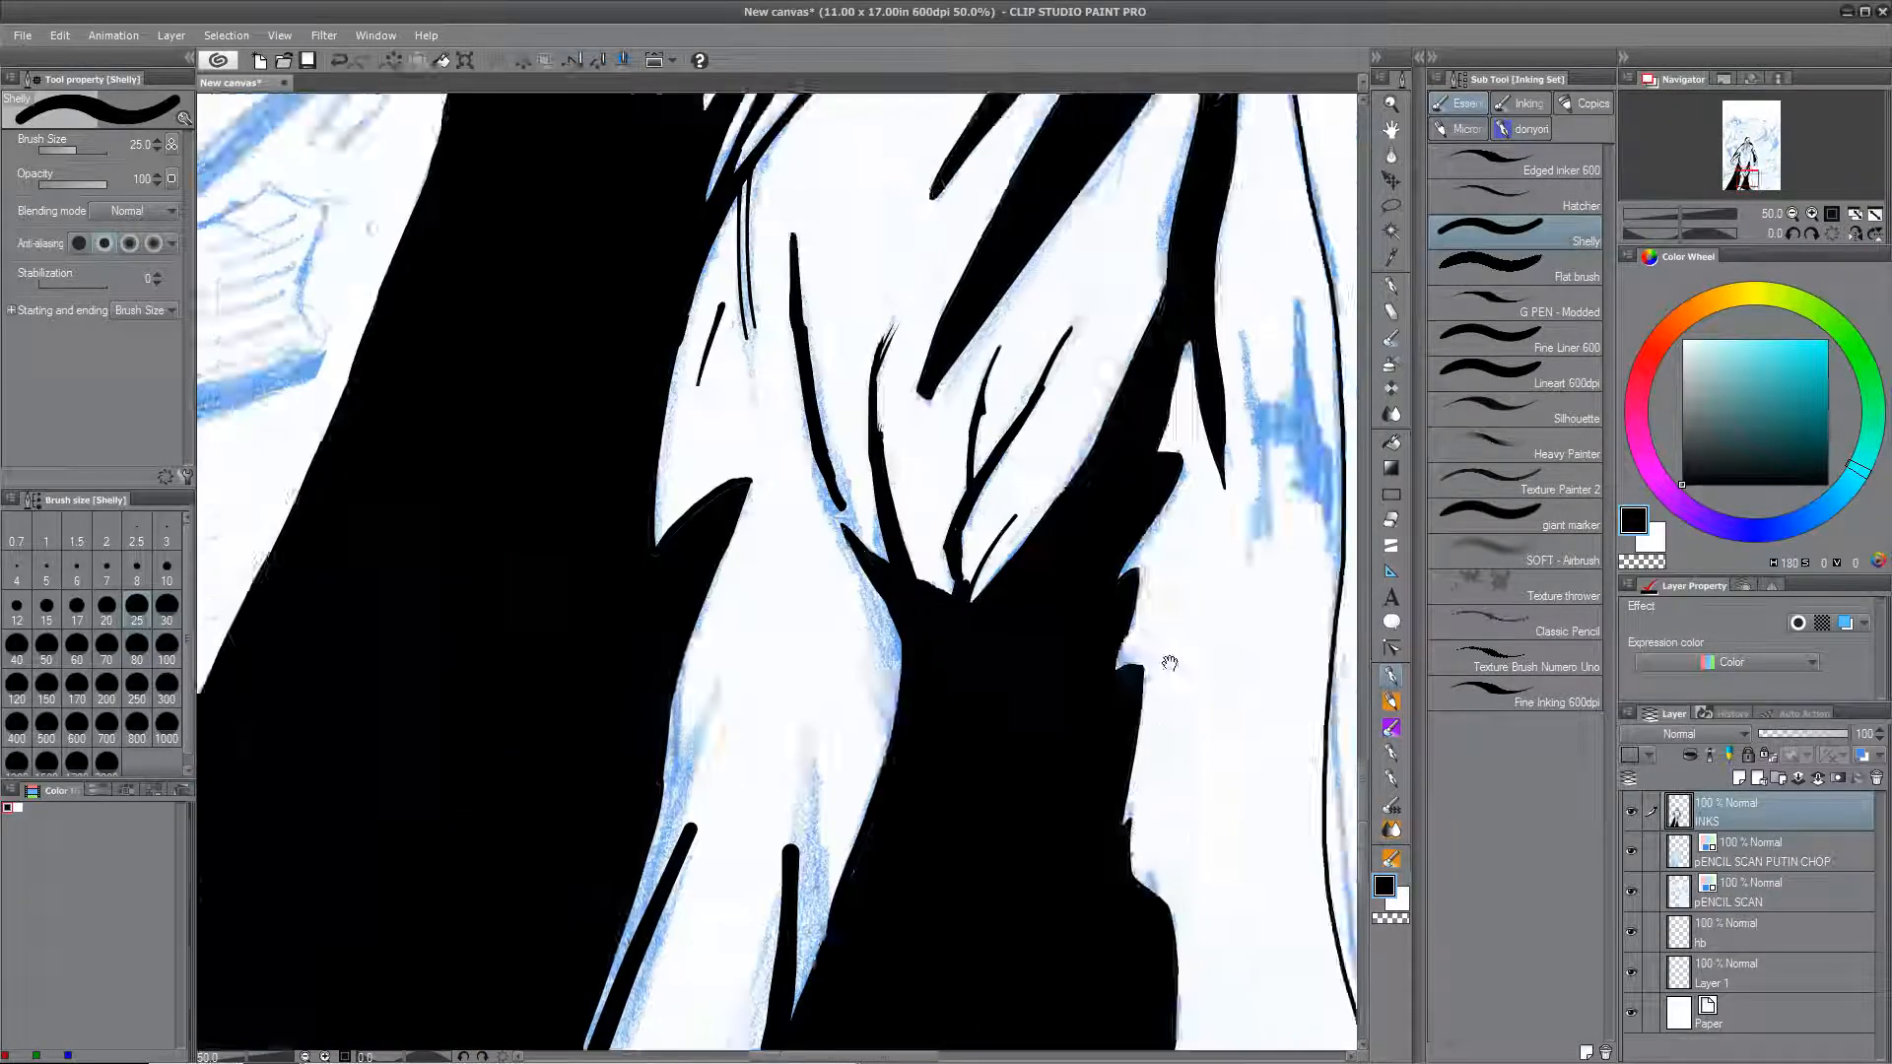
Step: Ink fine fold lines on the right side of the torso beneath the armpit, reducing the brush to size 15
left_click_drag(1025, 108, 966, 1044)
left_click_drag(1187, 401, 970, 647)
left_click_drag(989, 550, 985, 724)
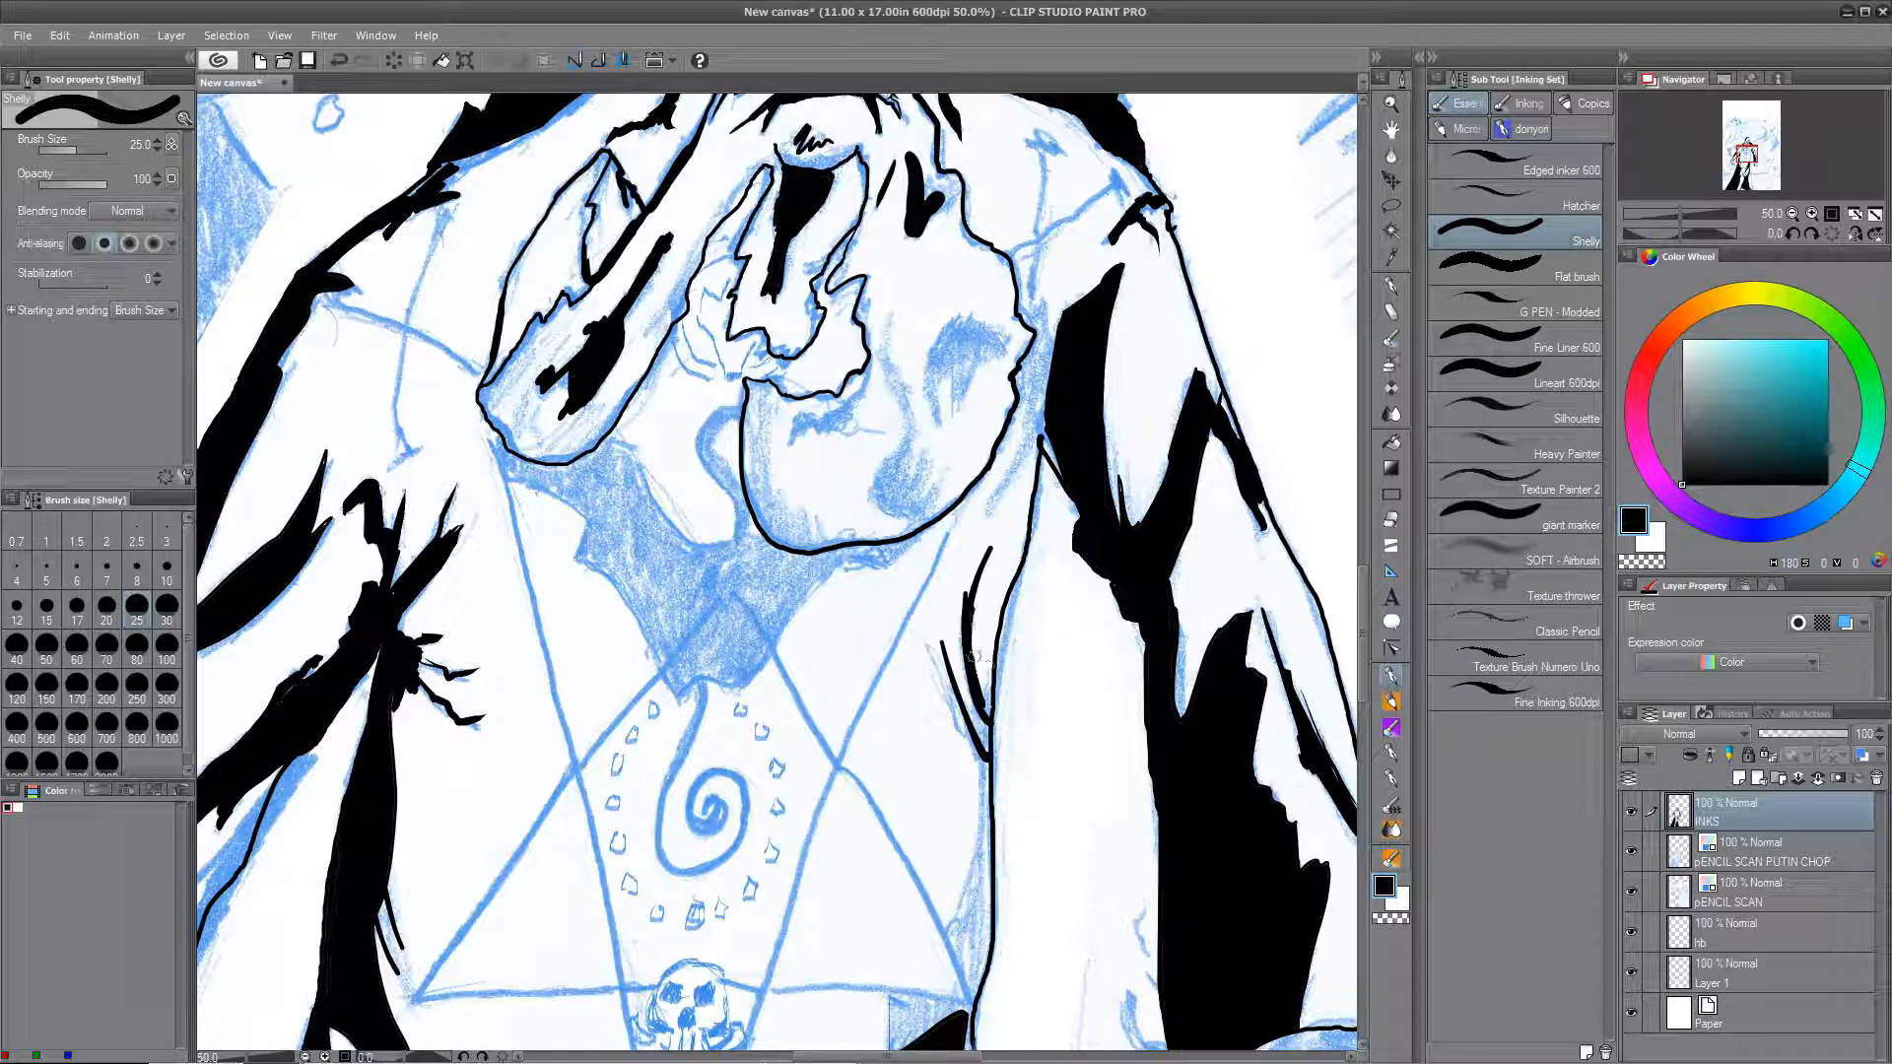
left_click_drag(1084, 361, 1069, 490)
key("bracketleft")
key("bracketleft")
key("bracketleft")
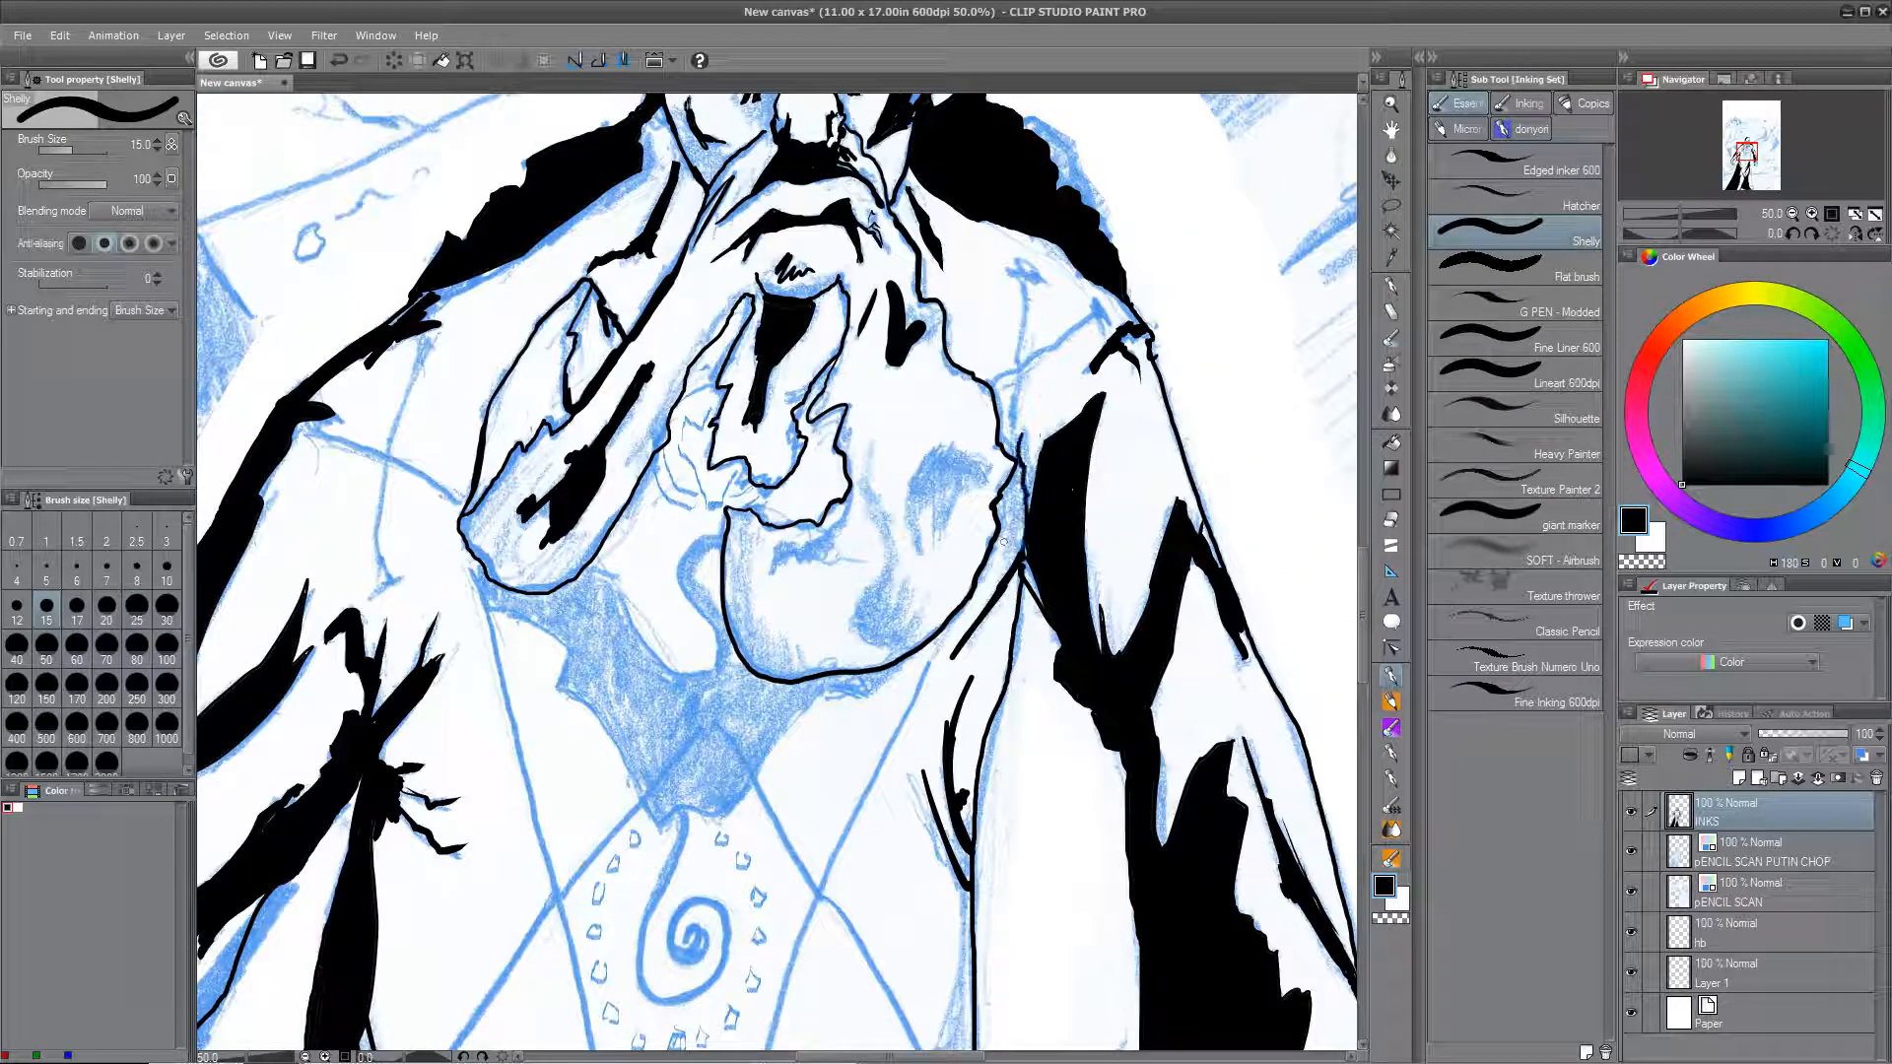
left_click_drag(1063, 568, 1073, 776)
mouse_move(406, 982)
left_mouse_down()
mouse_move(918, 696)
mouse_move(997, 351)
mouse_move(1174, 84)
left_mouse_up()
left_click_drag(900, 688, 644, 883)
Step: Hide the PENCIL SCAN PUTIN CHOP layer to check the inks on the whole figure, and show it again
left_click(1630, 851)
key("ctrl+minus")
key("ctrl+minus")
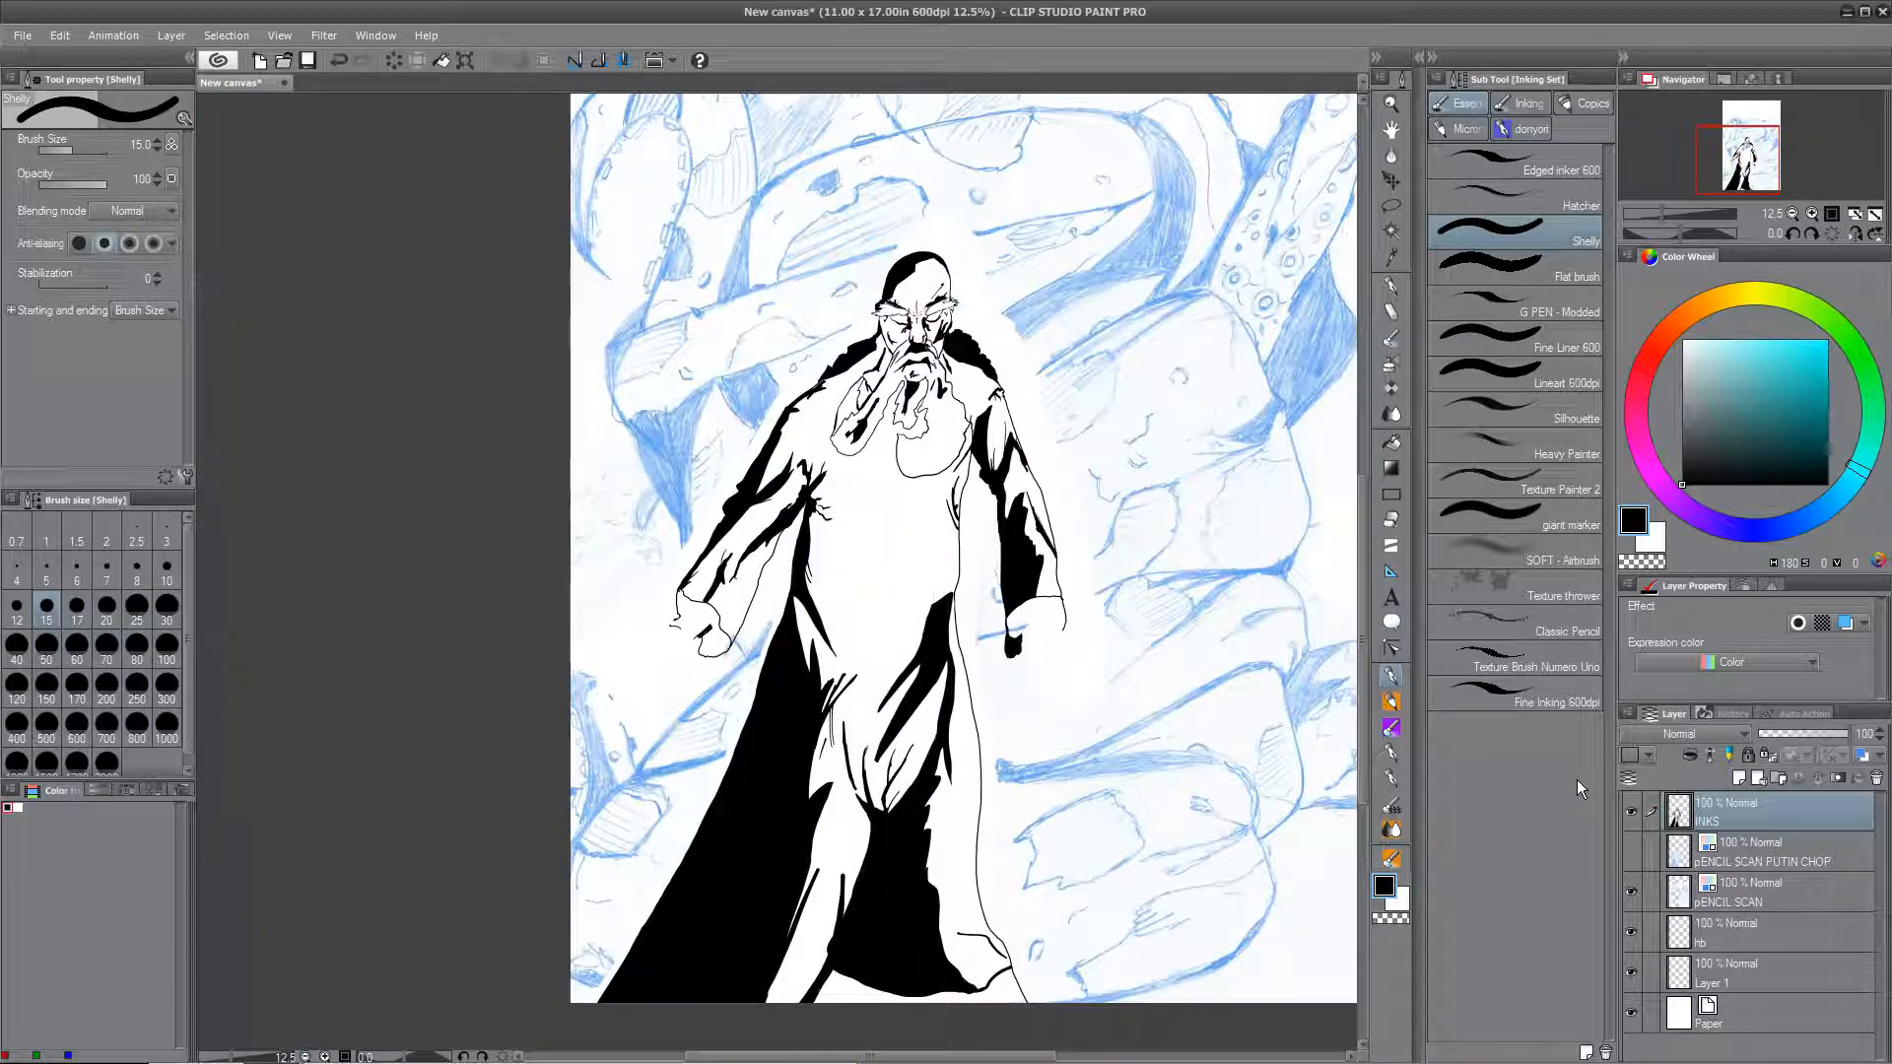
left_click(1630, 850)
Step: Add thin fold lines and tapered shadow accents to the left sleeve
key("ctrl+plus")
key("ctrl+plus")
left_click_drag(886, 177, 882, 1024)
mouse_move(1113, 502)
left_mouse_down()
mouse_move(1052, 522)
mouse_move(984, 585)
mouse_move(666, 585)
mouse_move(561, 606)
mouse_move(406, 733)
left_mouse_up()
left_click_drag(875, 658, 842, 680)
left_click_drag(1005, 819, 1005, 407)
left_click_drag(663, 911, 1346, 411)
left_click_drag(820, 608, 774, 687)
left_click_drag(679, 1044, 744, 803)
Step: Set the brush size to 8 and ink the outline of the left hand's extended finger
left_click(137, 571)
left_click_drag(483, 631, 647, 766)
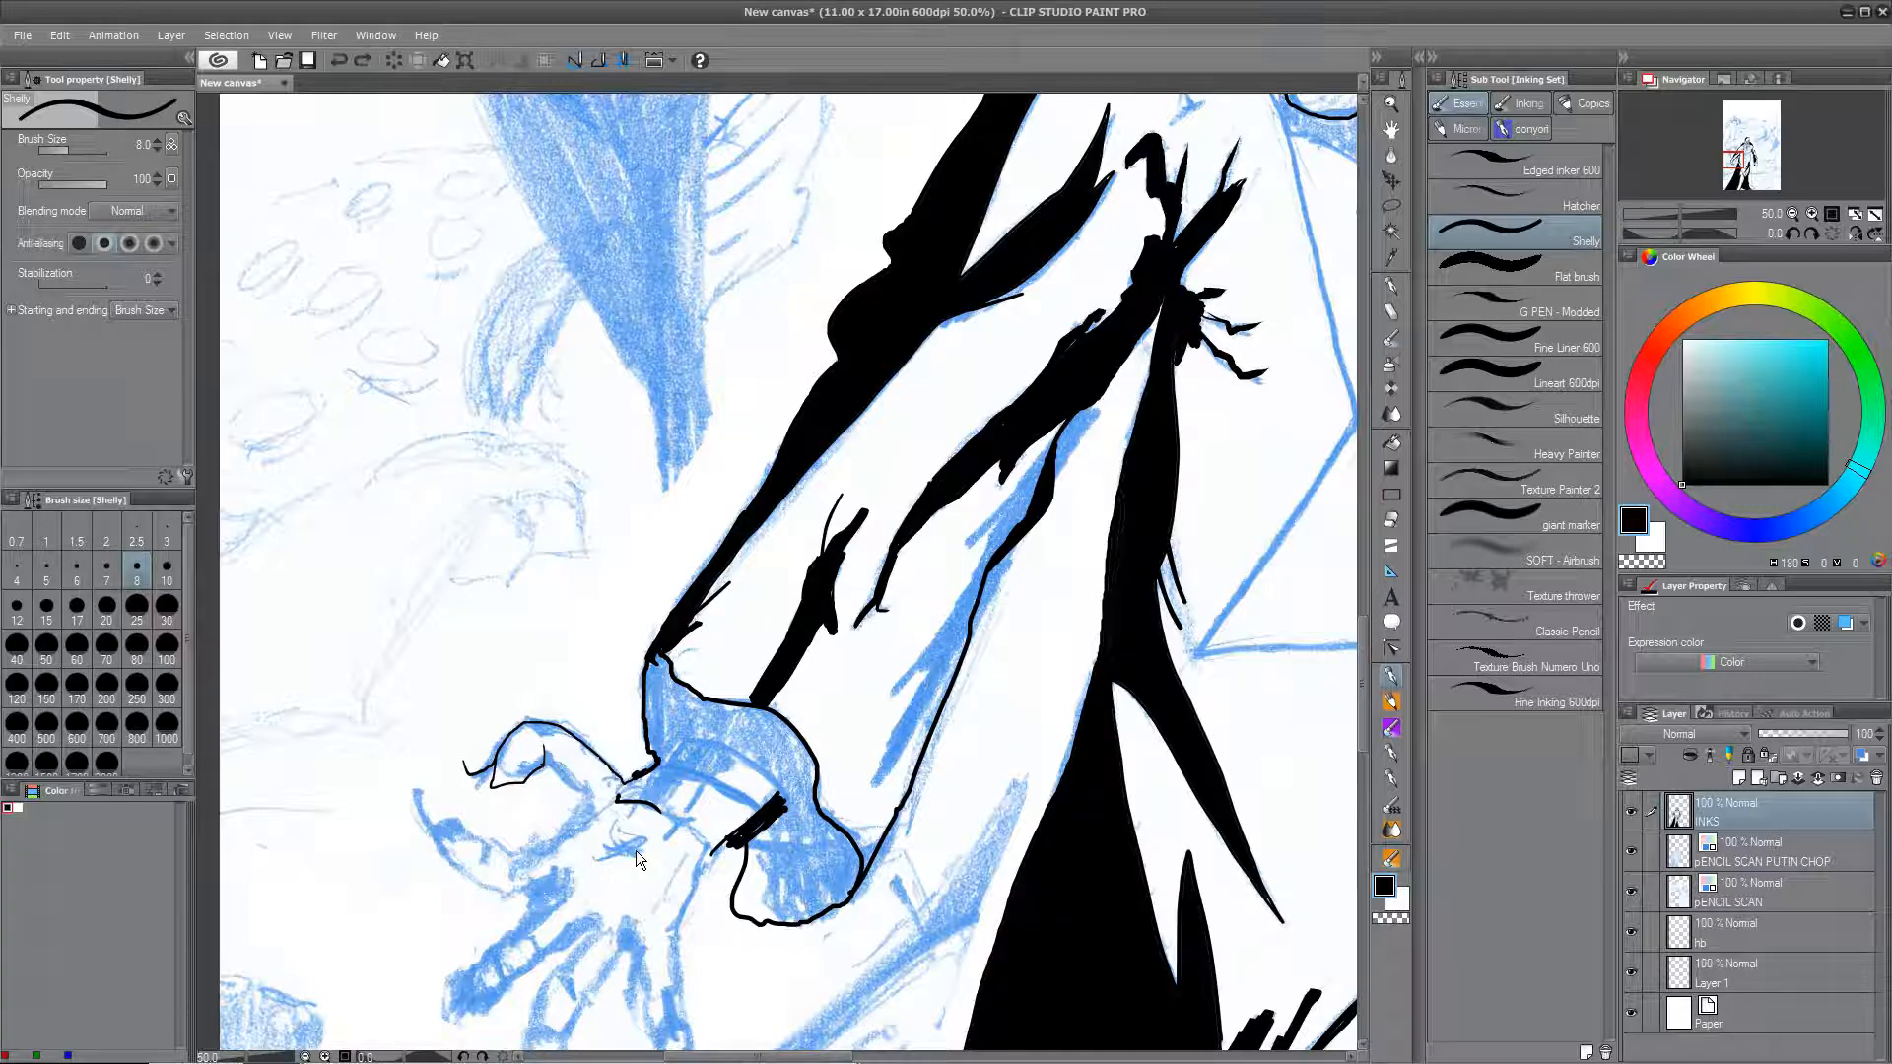
scroll(937, 624, "down", 4)
scroll(686, 592, "up", 5)
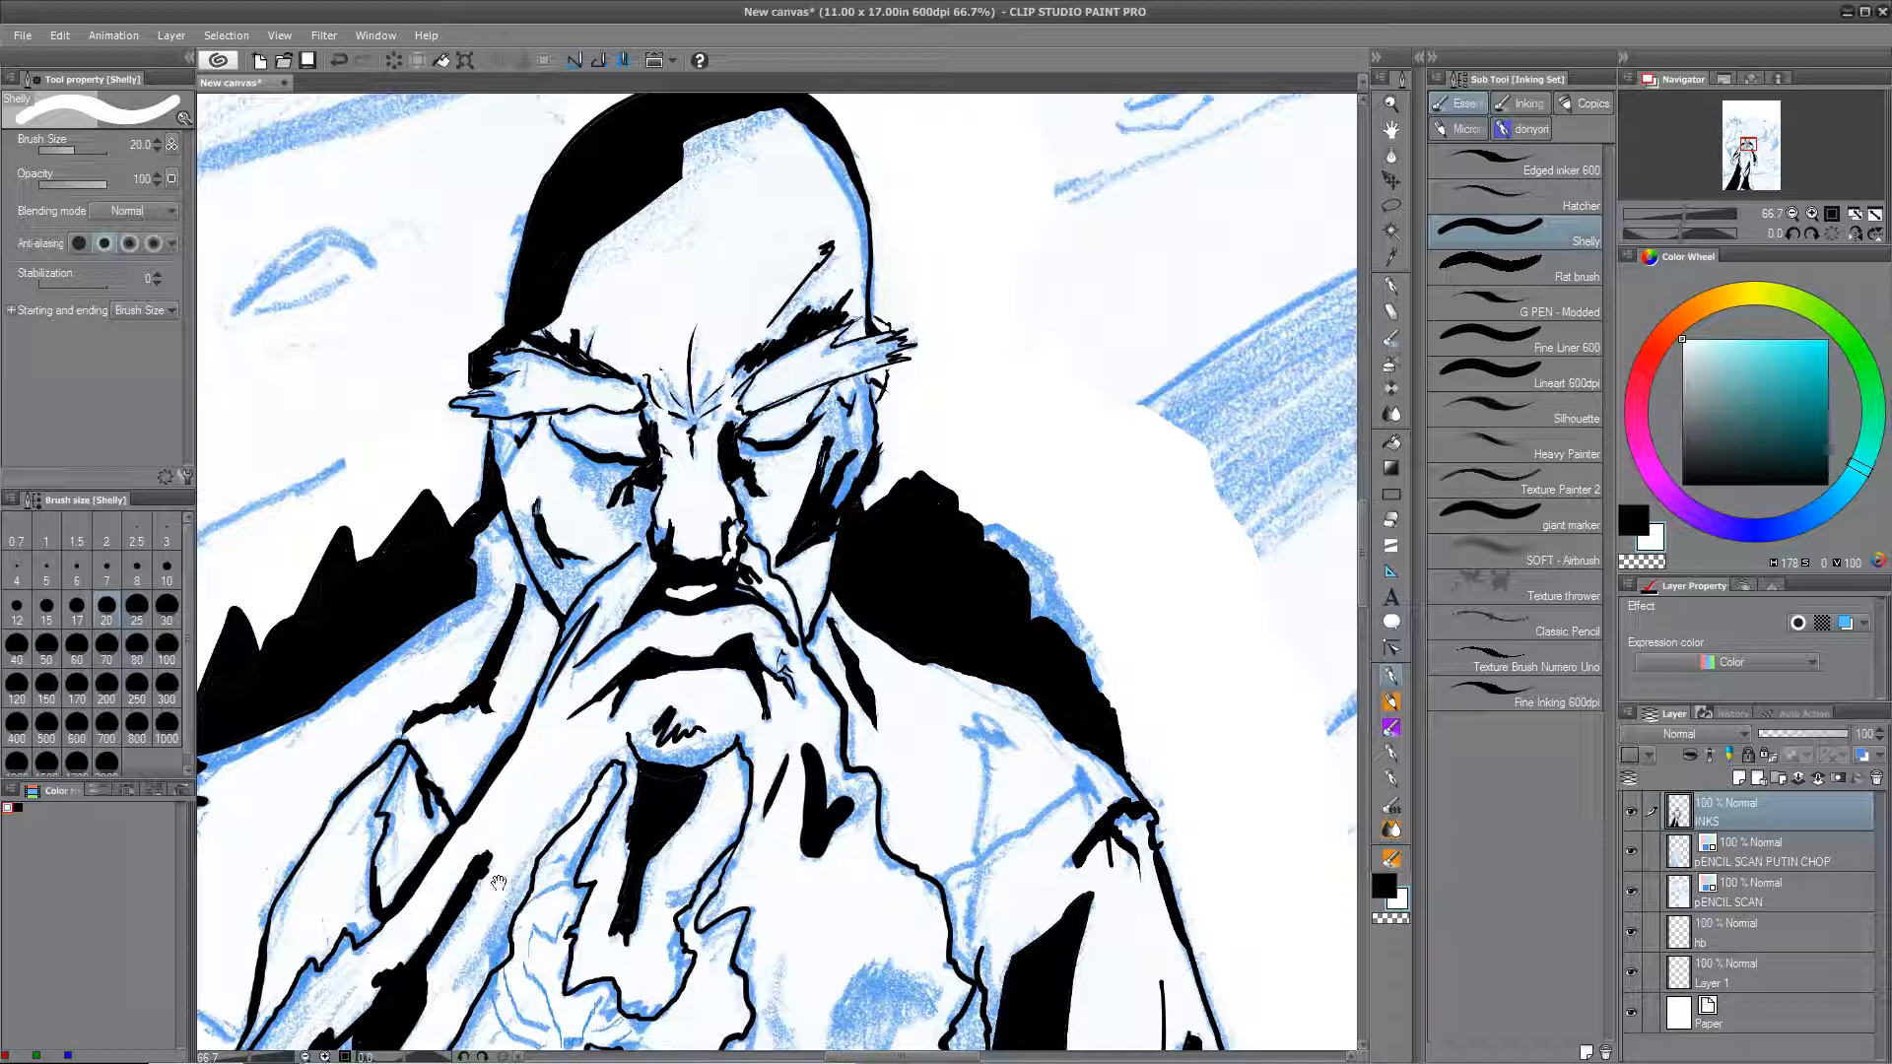
Step: Create a new layer above INKS and ink the crossed mark on the right shoulder with the black giant marker
left_click(1543, 523)
left_click(1683, 483)
left_click_drag(988, 720, 975, 850)
key("ctrl+z")
key("ctrl+shift+n")
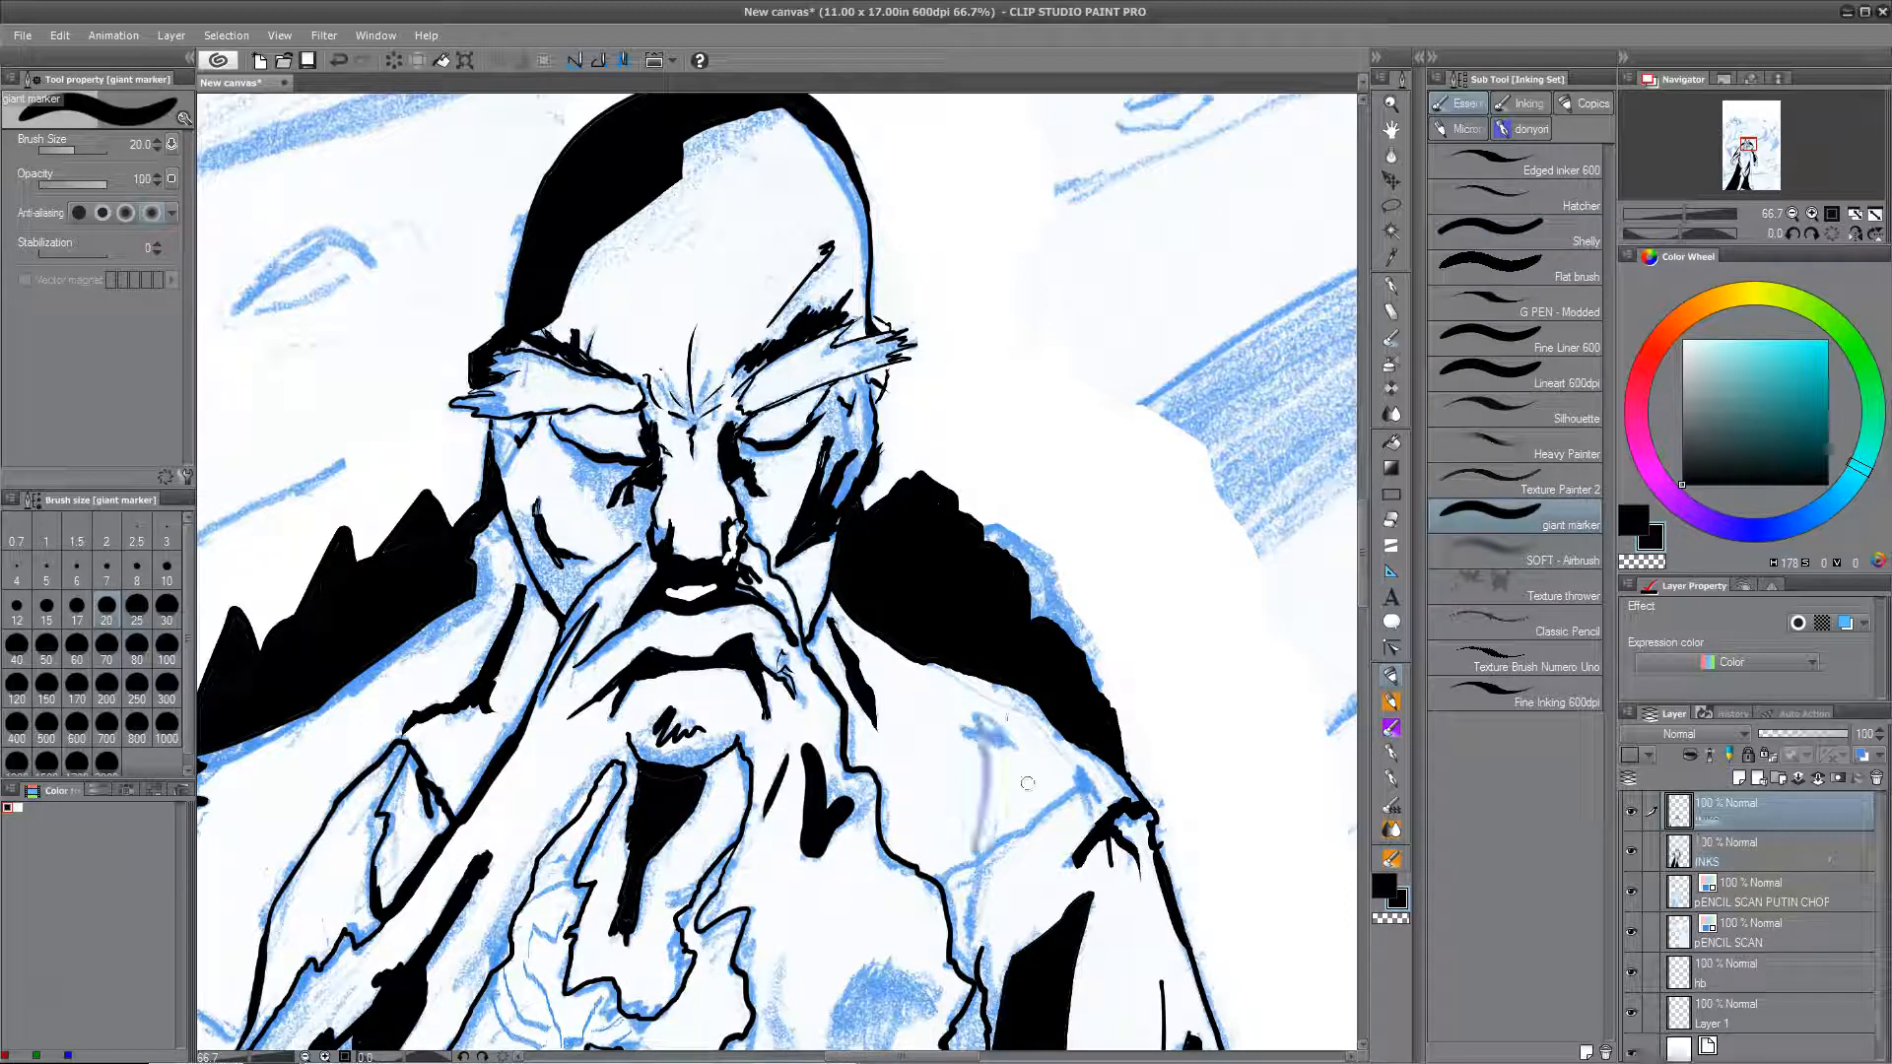
mouse_move(1007, 694)
left_mouse_down()
mouse_move(1005, 579)
mouse_move(977, 719)
left_mouse_up()
key("ctrl+z")
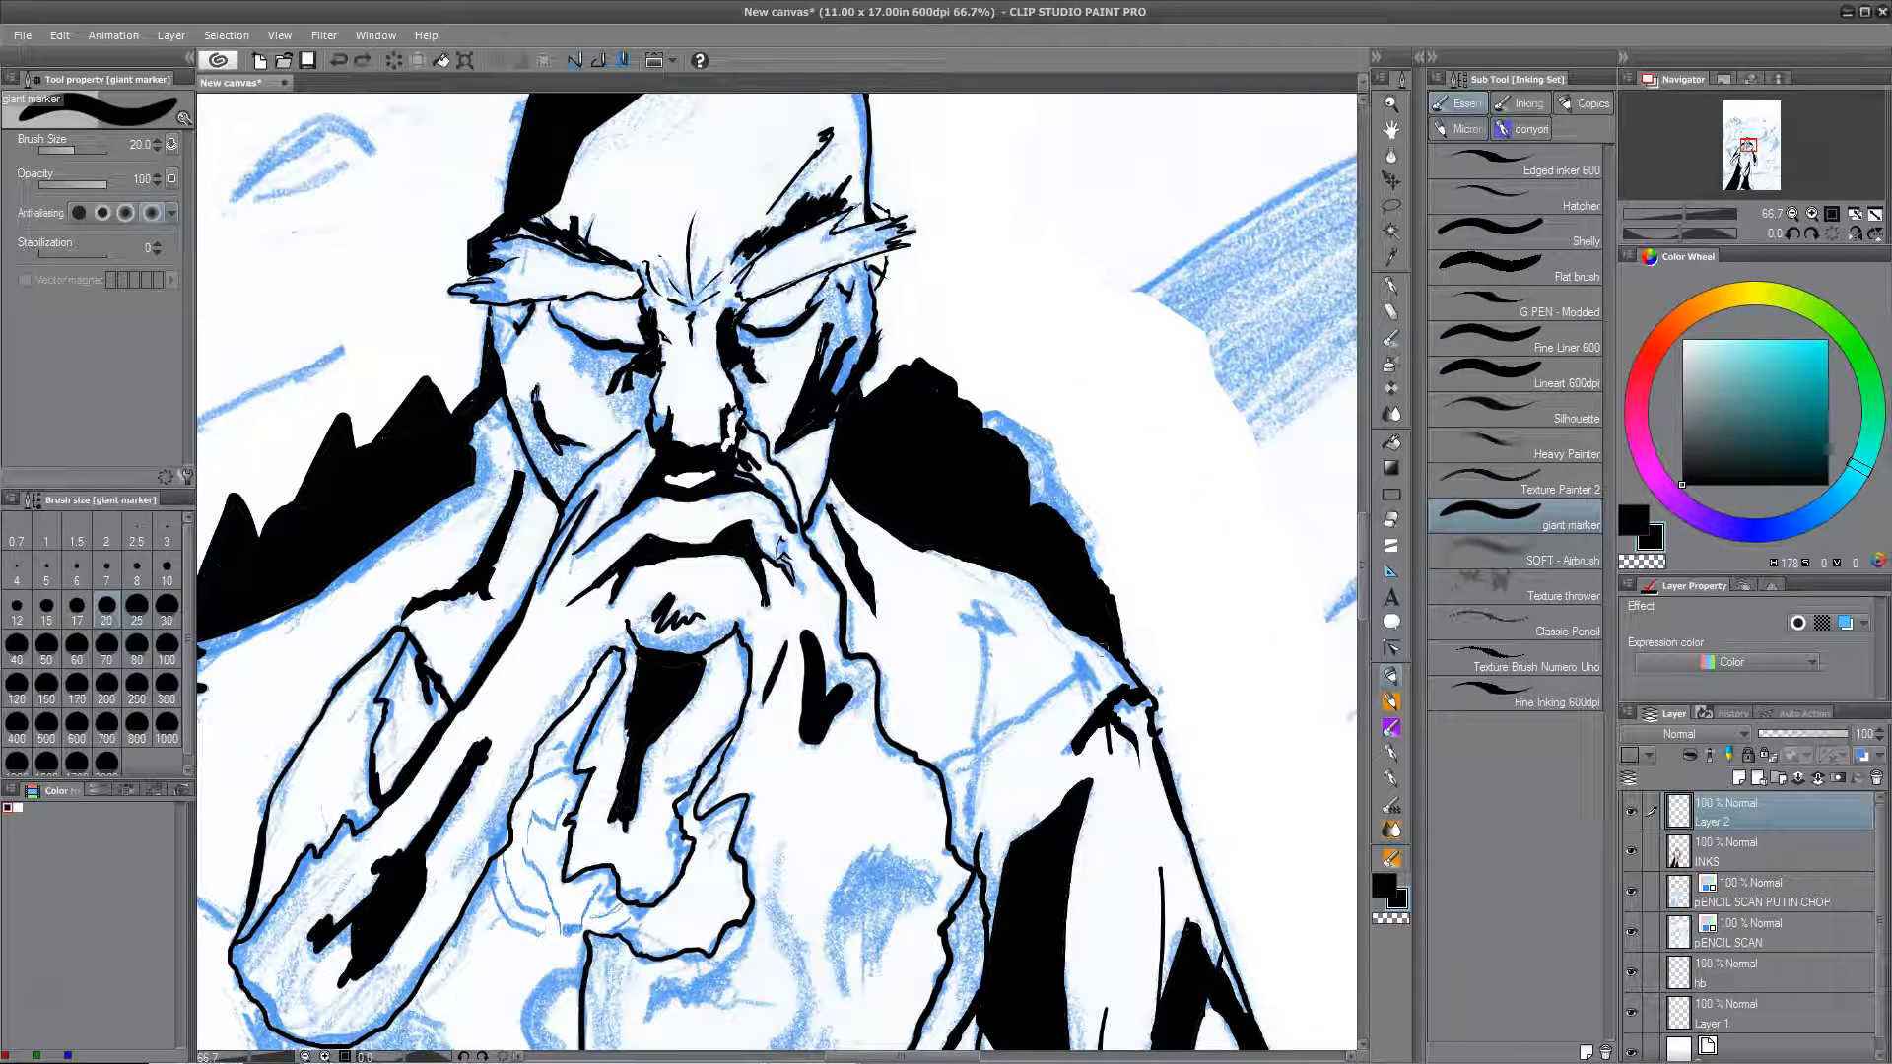
mouse_move(1063, 621)
left_mouse_down()
mouse_move(984, 668)
mouse_move(994, 695)
left_mouse_up()
left_click_drag(1019, 582, 1033, 707)
Step: Ink the matching crossed mark on the left shoulder with the giant marker
mouse_move(749, 729)
left_mouse_down()
mouse_move(970, 482)
mouse_move(1059, 494)
left_mouse_up()
left_click_drag(372, 520, 488, 574)
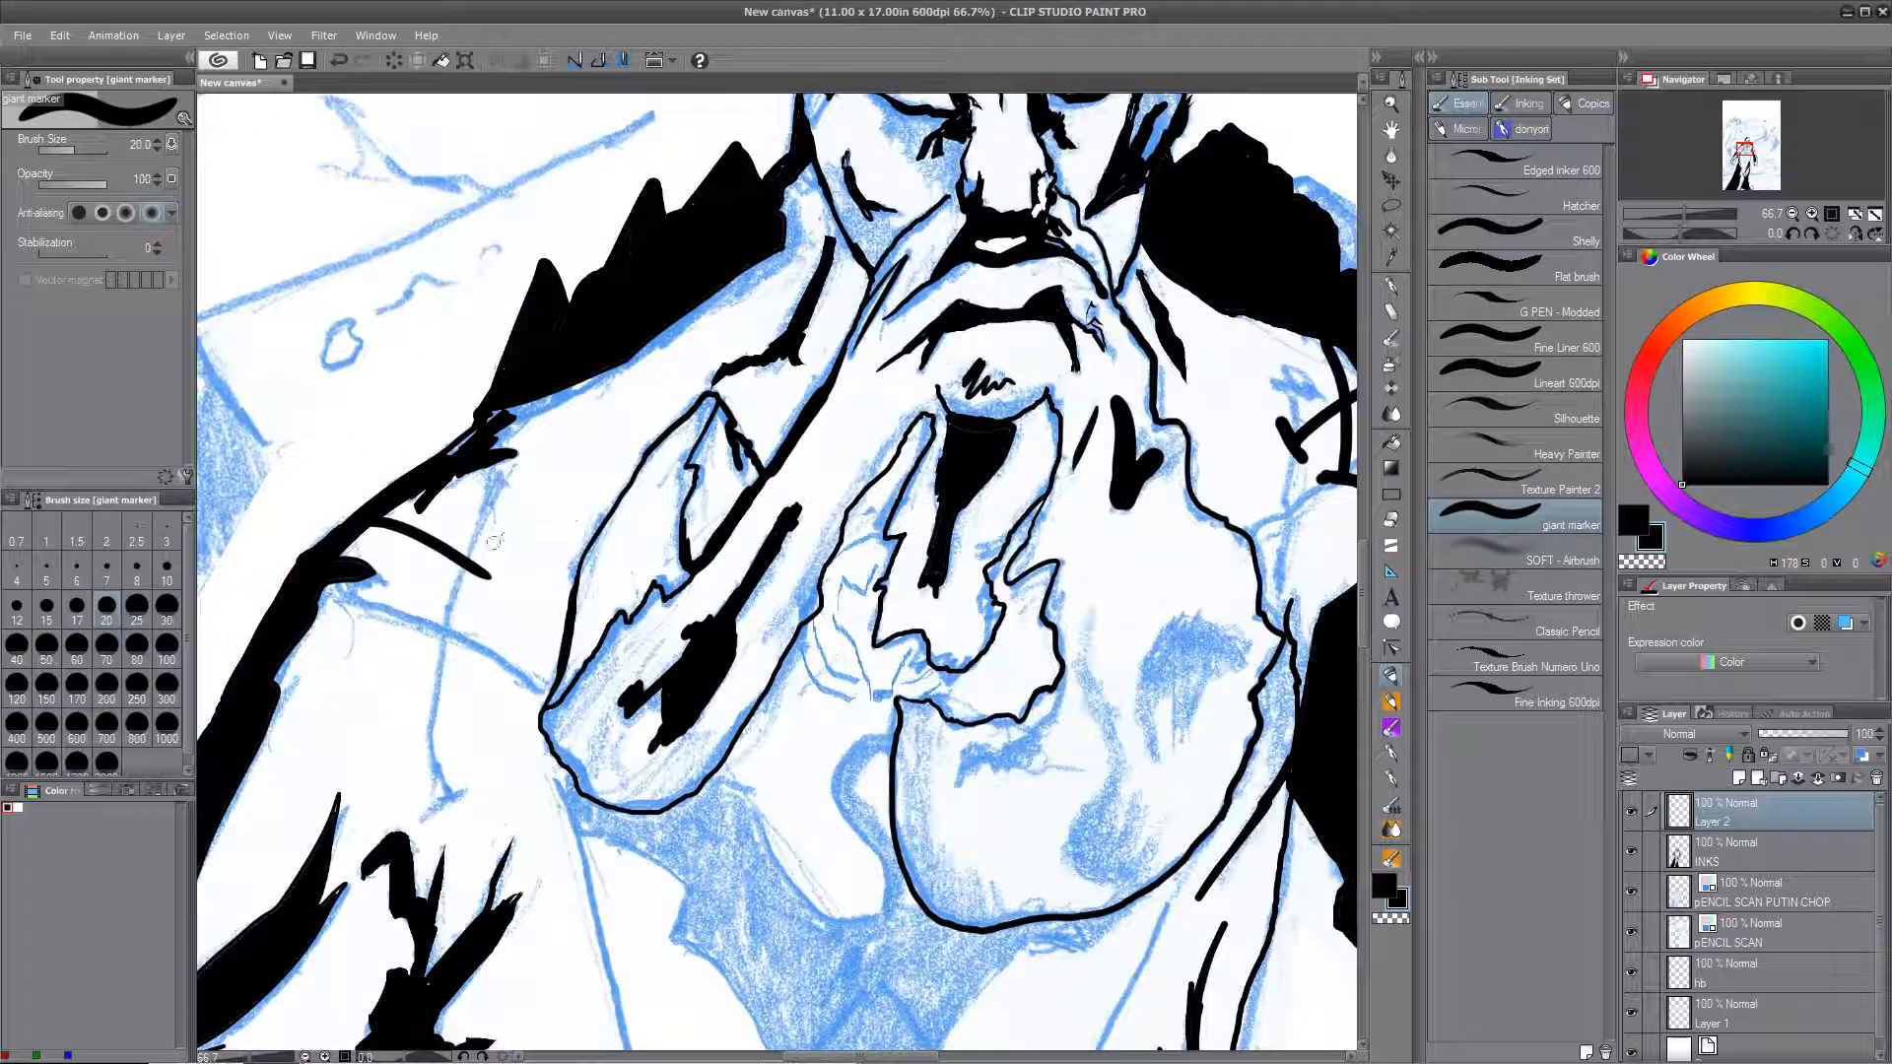
left_click_drag(435, 493, 424, 635)
left_click_drag(412, 644, 452, 625)
scroll(460, 512, "down", 2)
scroll(460, 511, "up", 2)
Step: Switch to the Silhouette brush and outline the shadow shape on the chest beneath the beard
key("e")
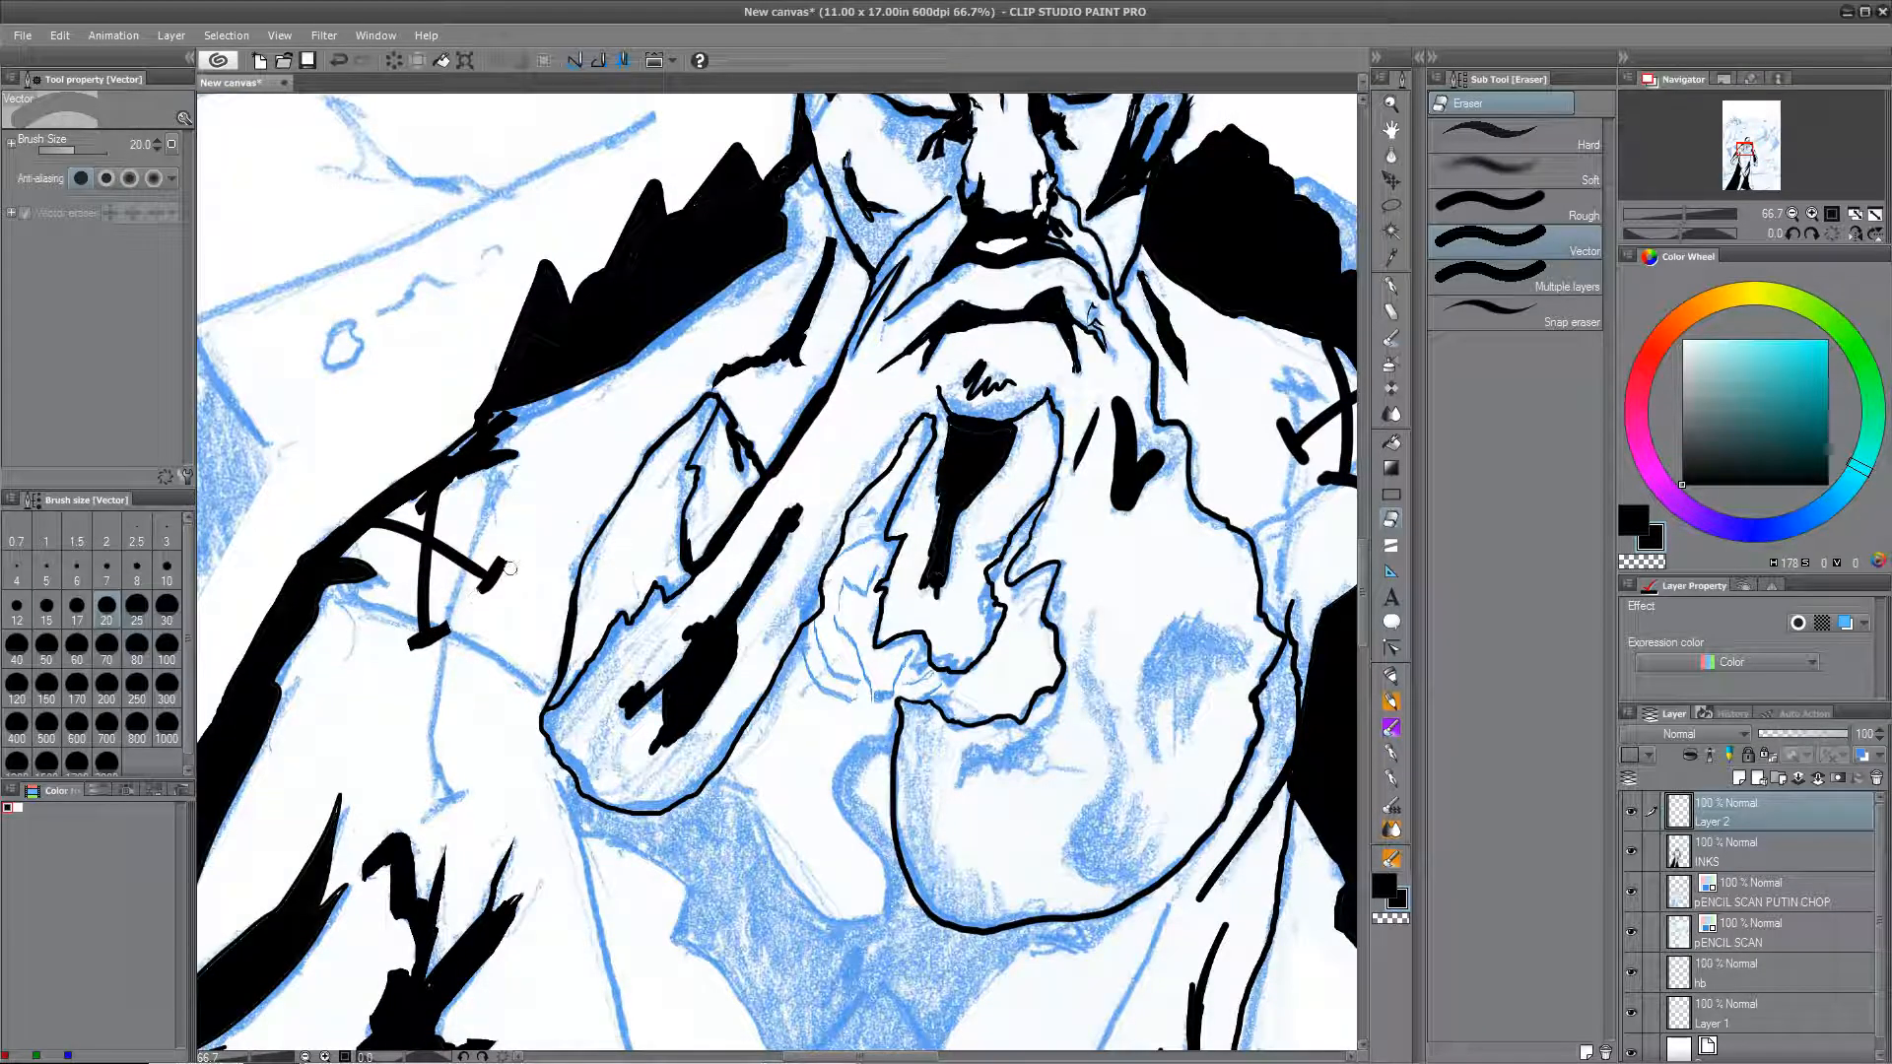
left_click(1572, 415)
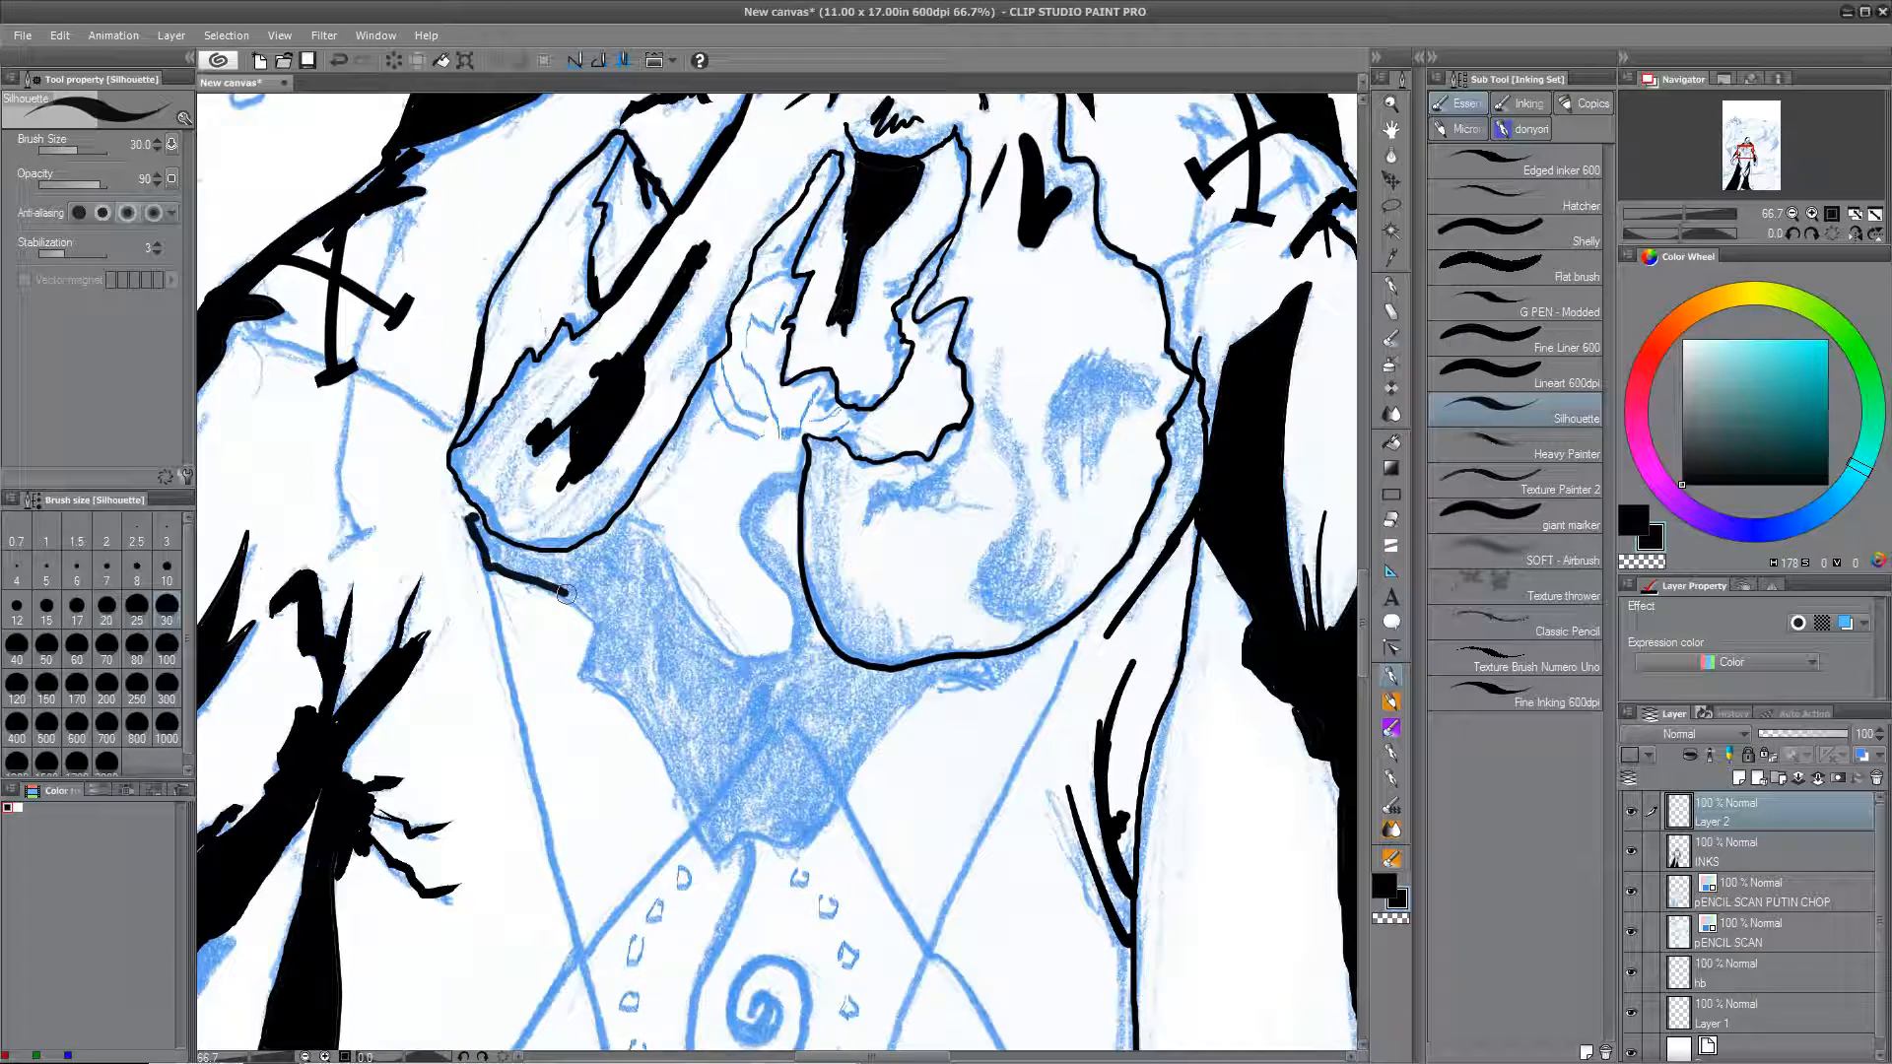
mouse_move(565, 591)
left_mouse_down()
mouse_move(711, 849)
mouse_move(941, 682)
mouse_move(1046, 640)
left_mouse_up()
mouse_move(796, 465)
left_mouse_down()
mouse_move(790, 655)
mouse_move(798, 579)
left_mouse_up()
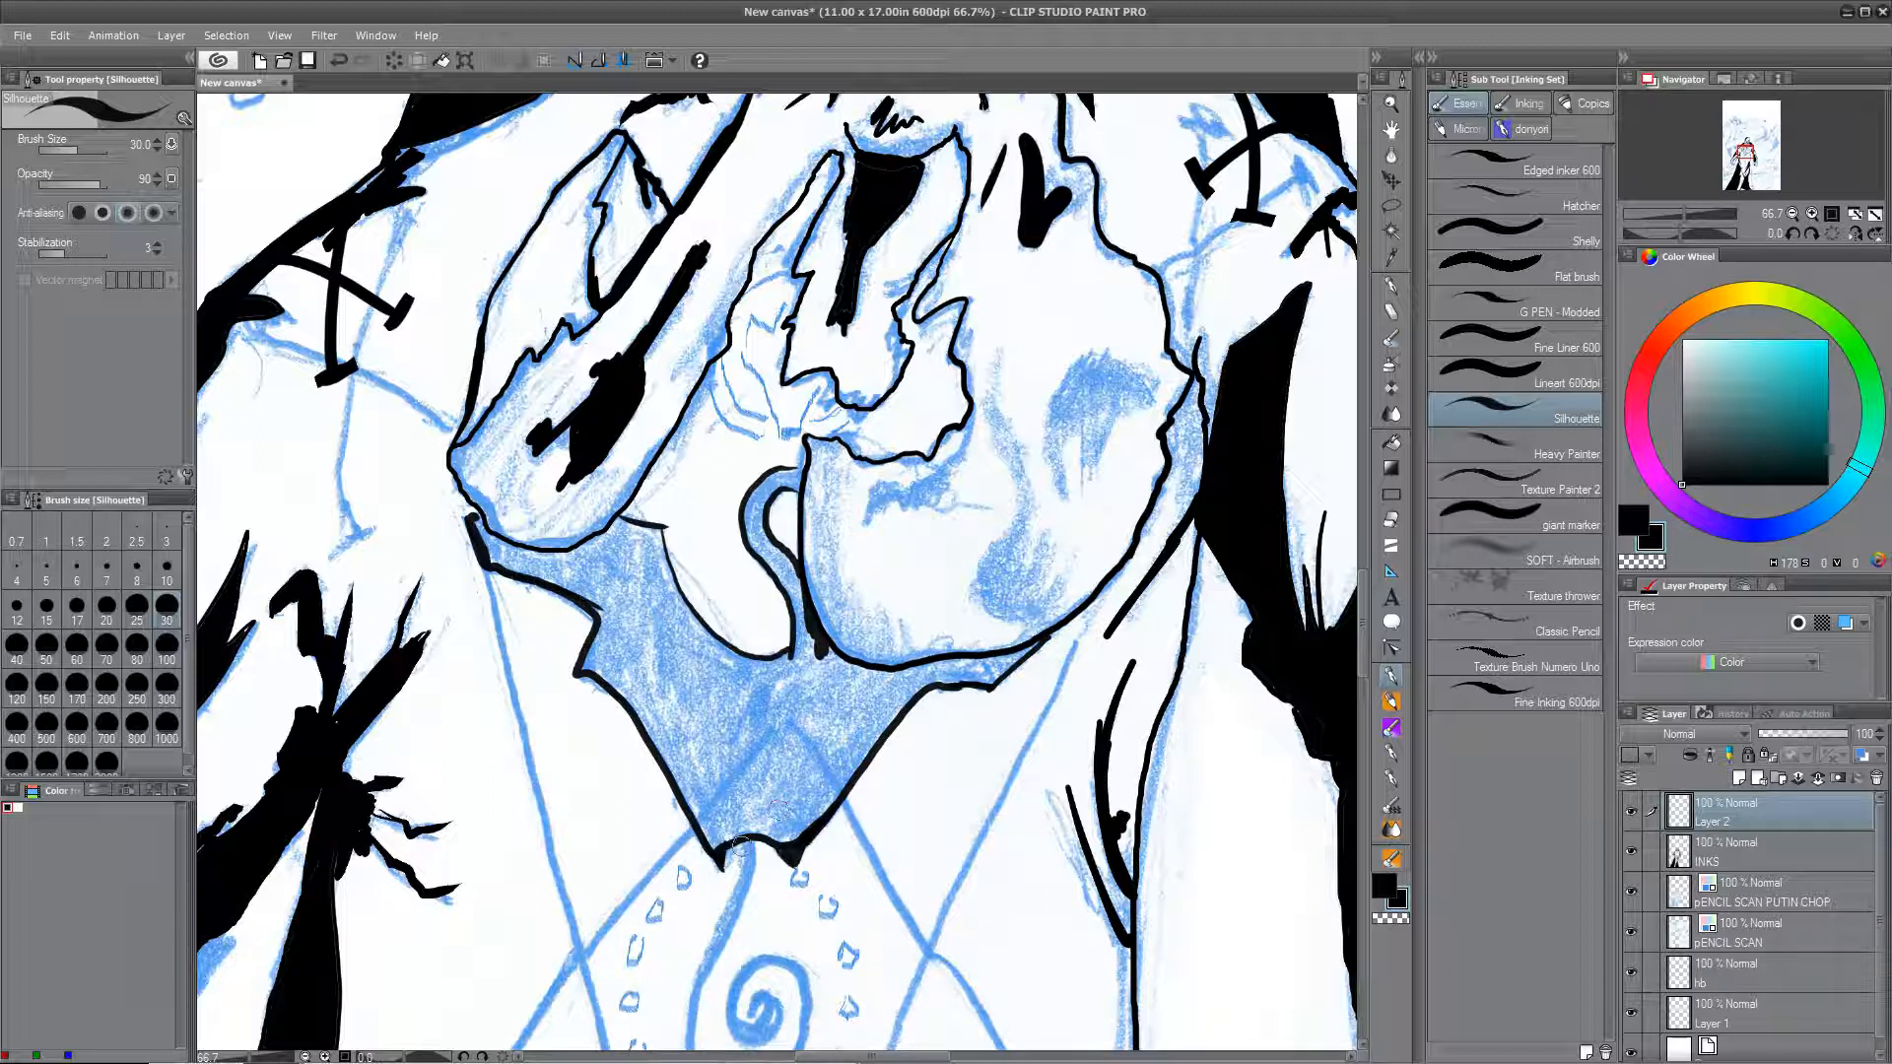
key("e")
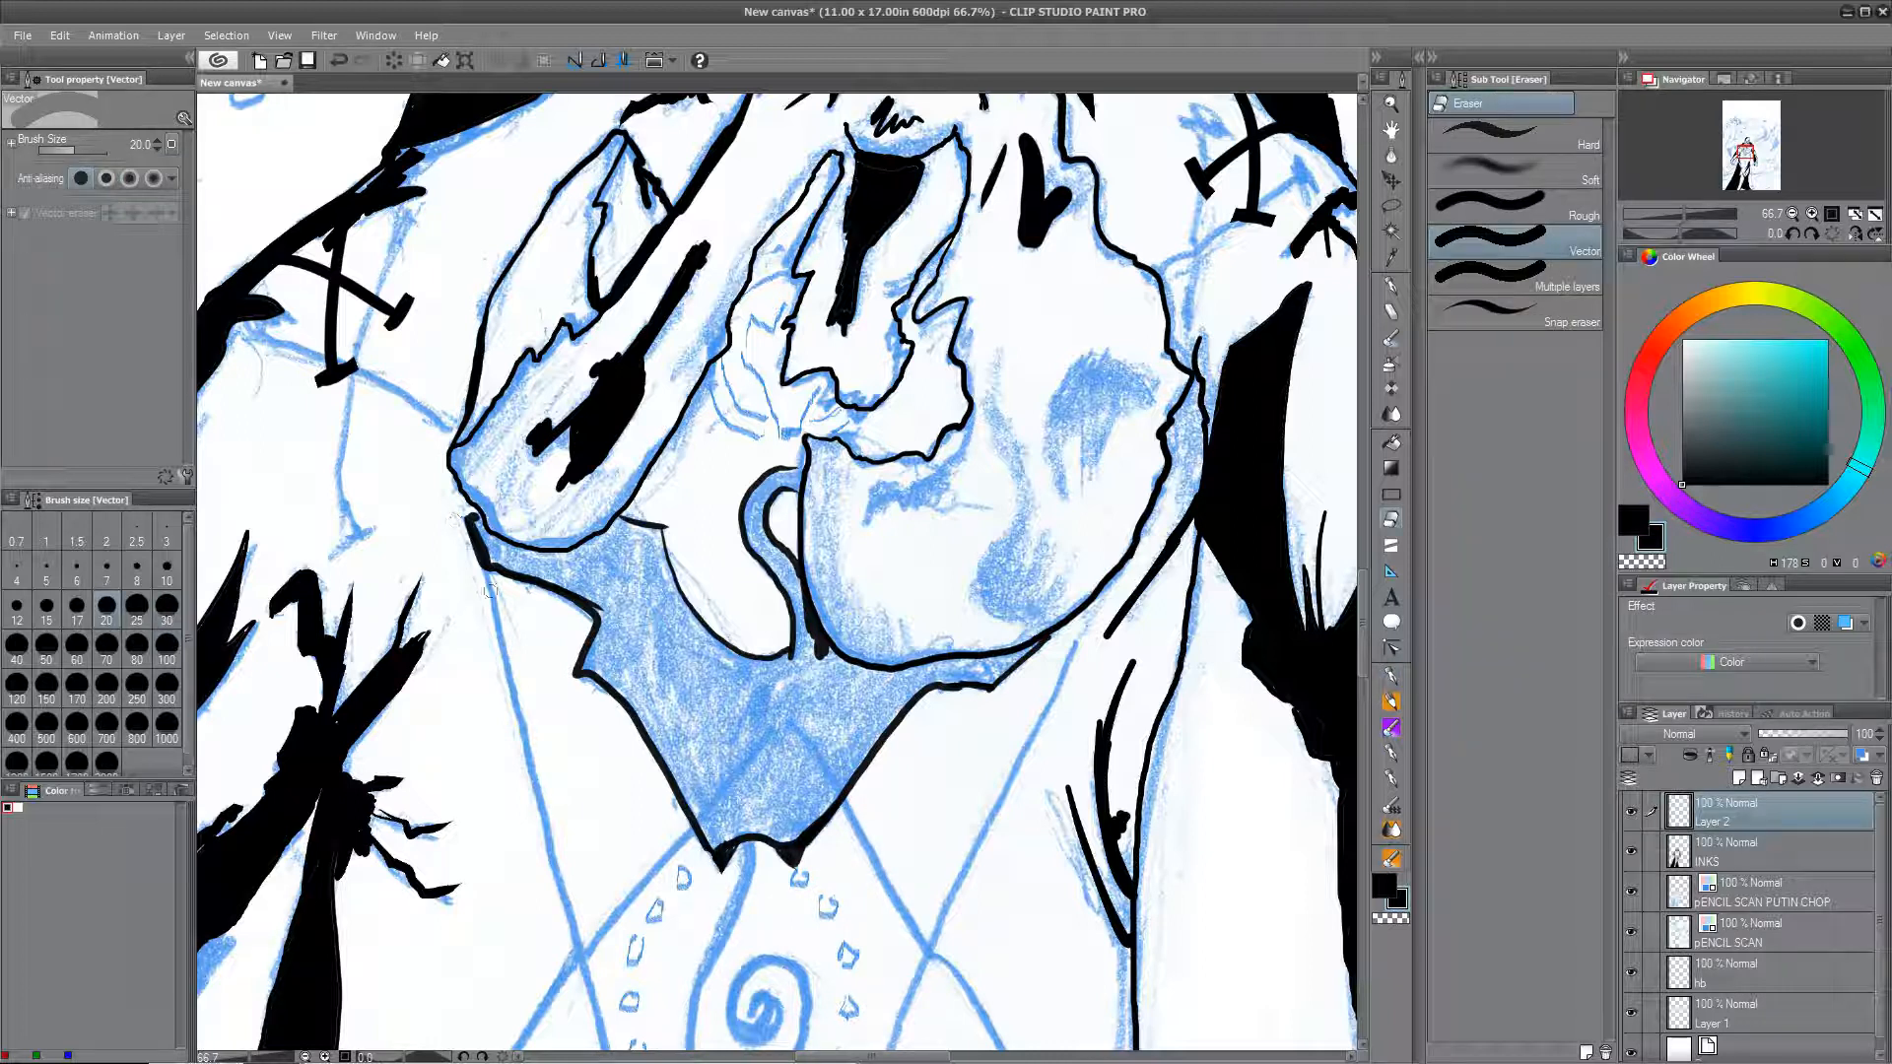
key("p")
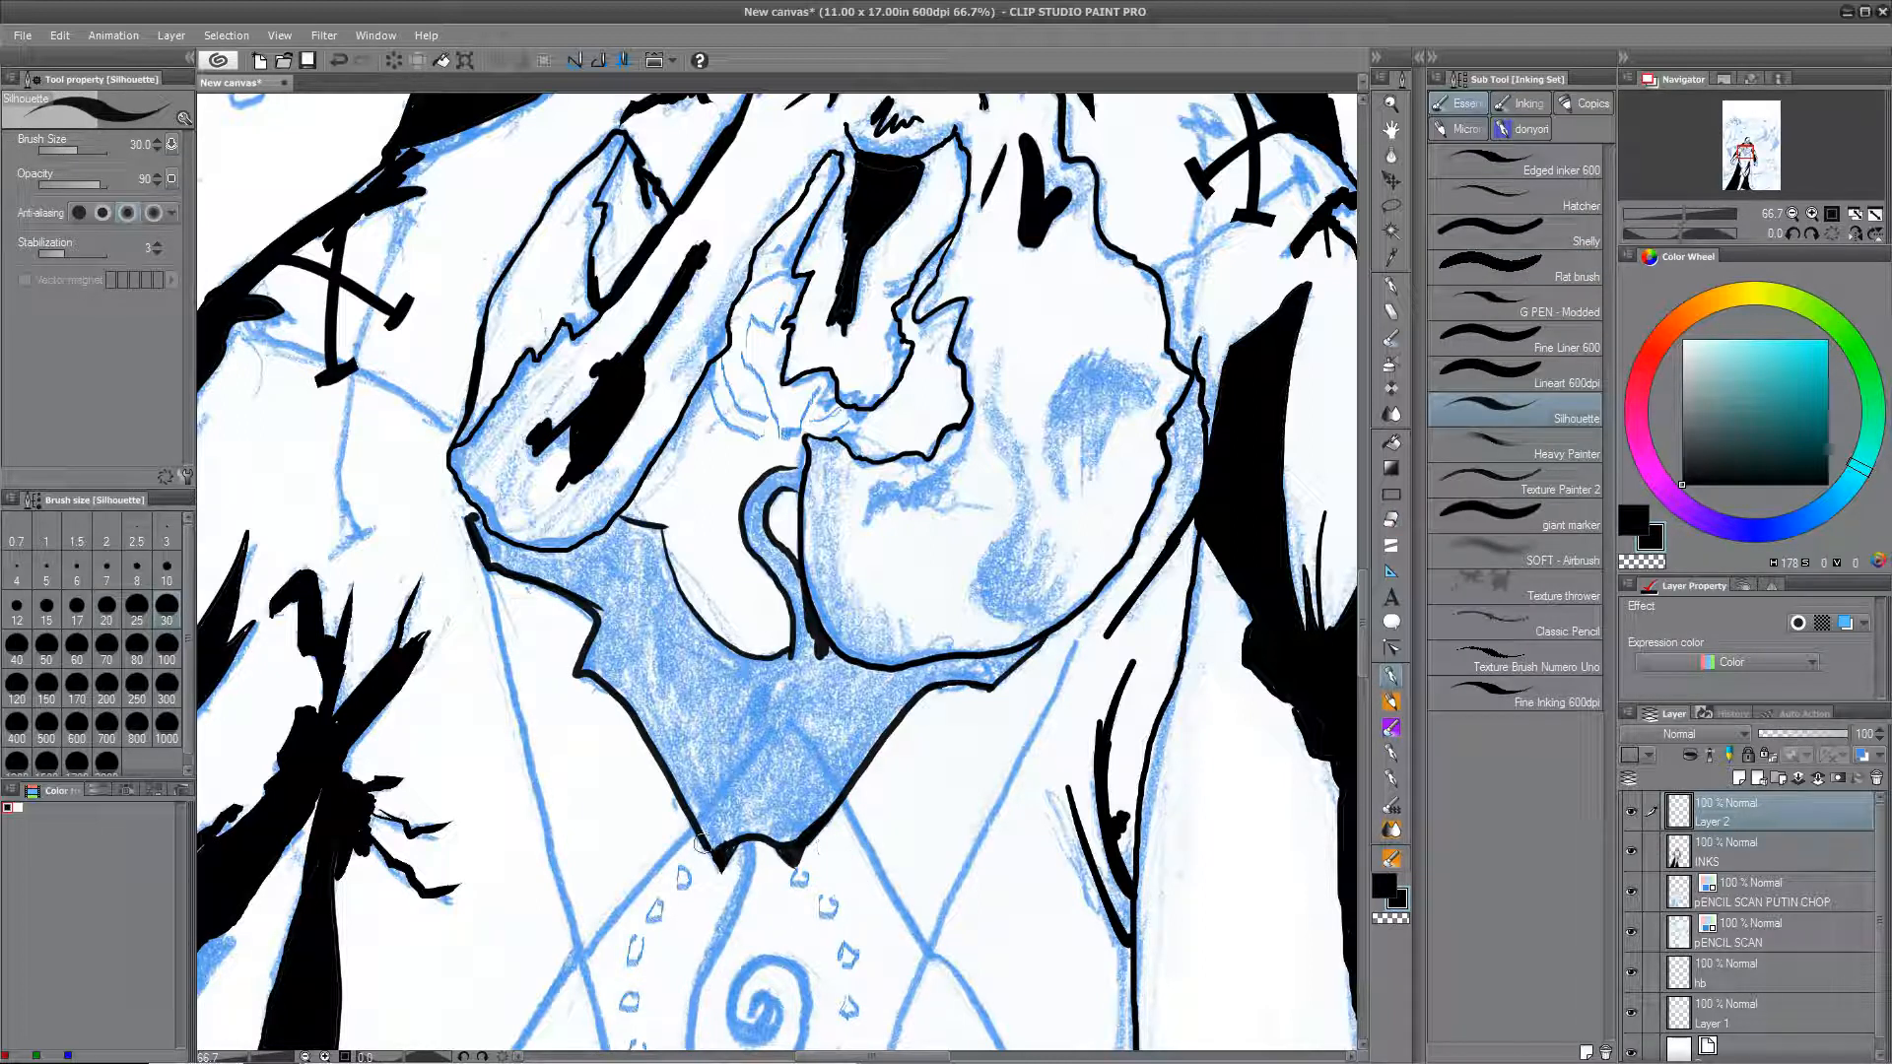
key("w")
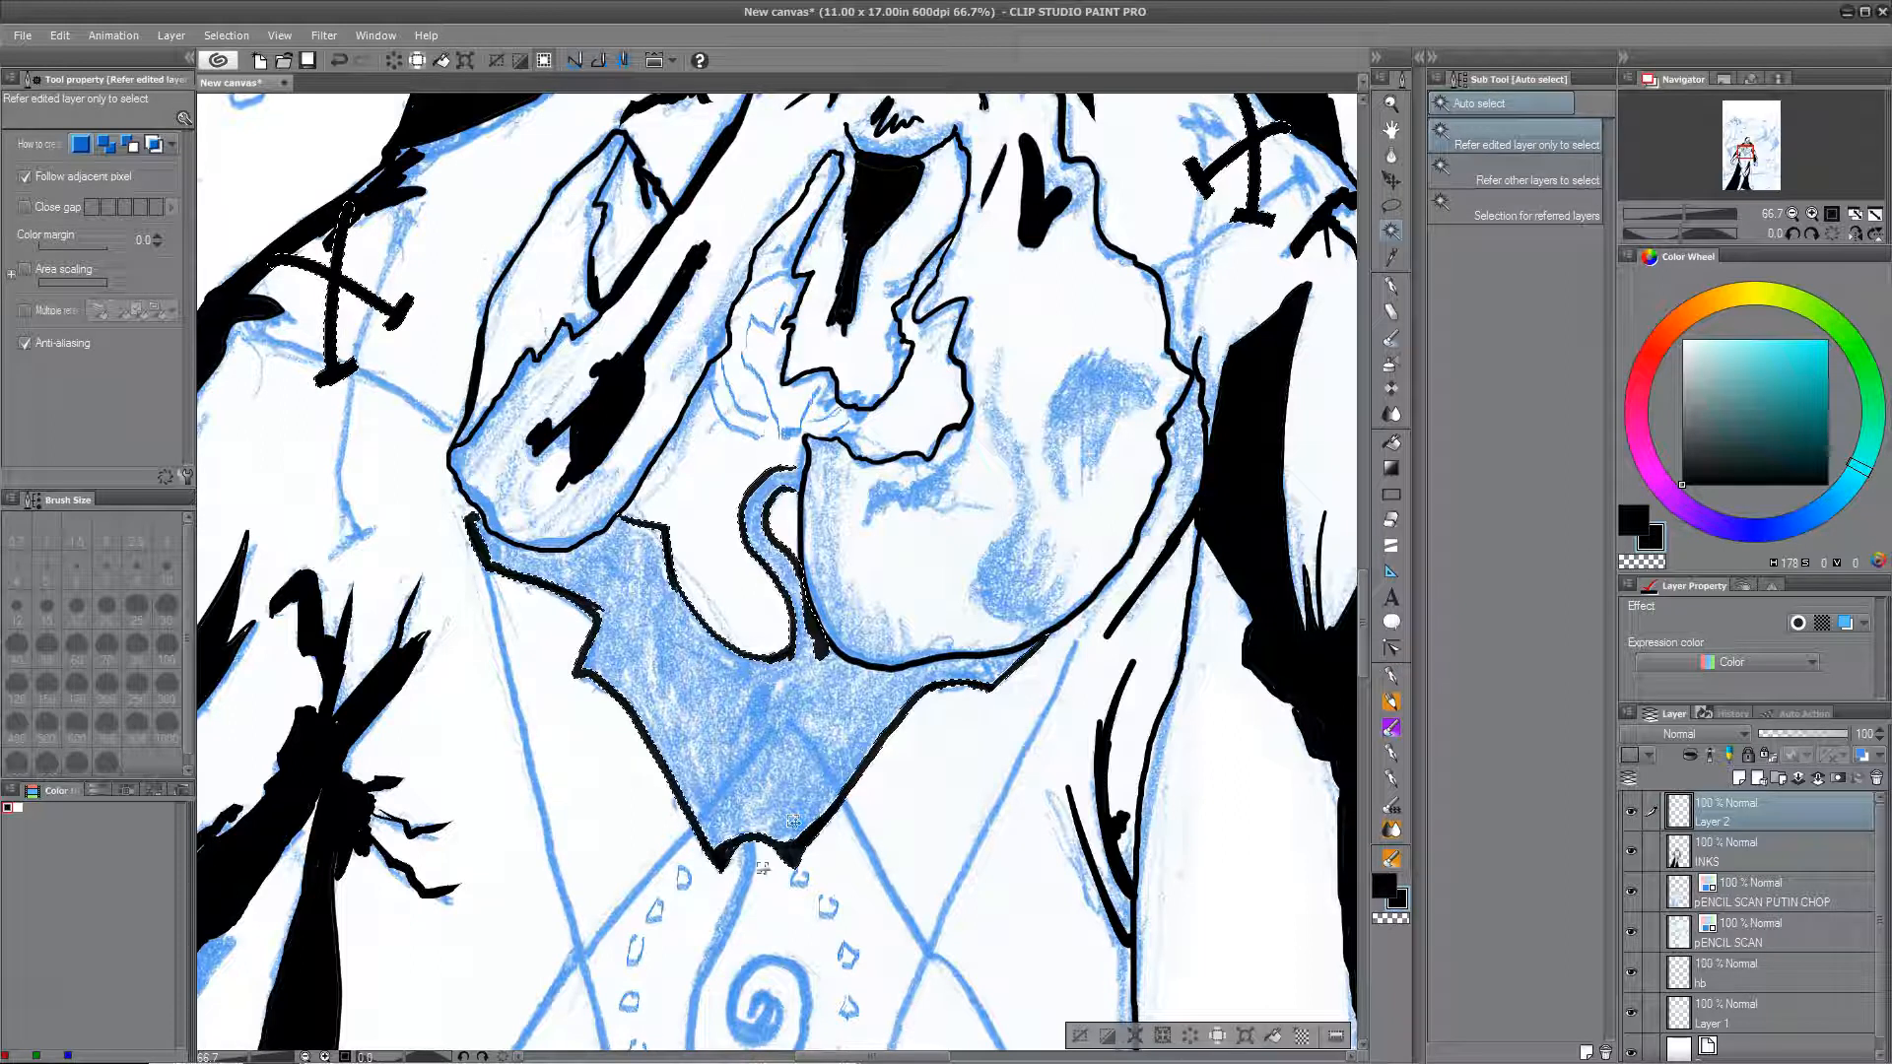
left_click(1564, 182)
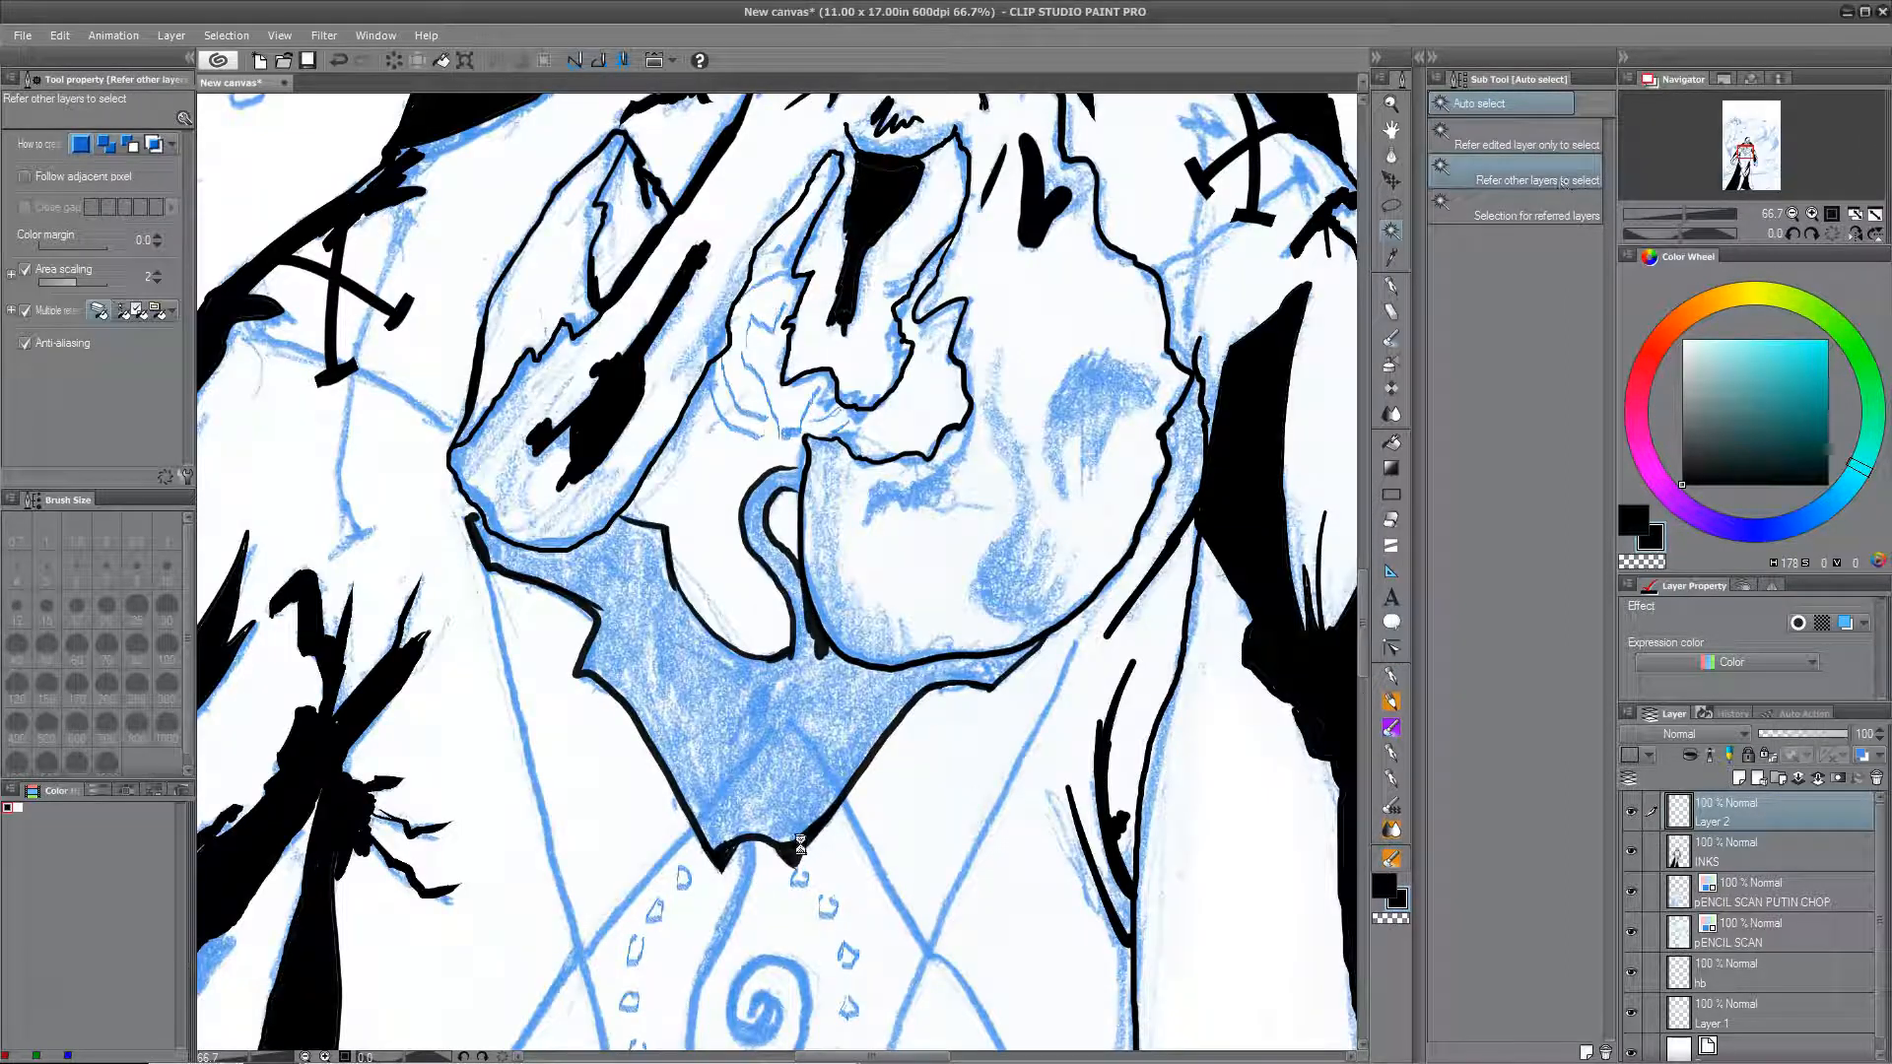
Step: Enlarge the Silhouette brush and paint broad black strokes across the inside of the chest shadow beneath the beard
key("p")
left_click_drag(655, 701, 591, 581)
key("bracketright")
key("bracketright")
key("bracketright")
key("bracketright")
key("bracketright")
key("bracketright")
key("bracketright")
key("bracketright")
key("bracketright")
mouse_move(777, 712)
left_mouse_down()
mouse_move(771, 770)
mouse_move(741, 729)
left_mouse_up()
mouse_move(665, 655)
left_mouse_down()
mouse_move(629, 542)
mouse_move(517, 559)
mouse_move(700, 776)
mouse_move(880, 748)
left_mouse_up()
key("ctrl+z")
mouse_move(785, 666)
left_mouse_down()
mouse_move(882, 705)
mouse_move(920, 675)
left_mouse_up()
Step: Close off the gap beneath the beard with a stroke, then auto-select the enclosed strip and fill it with black
key("w")
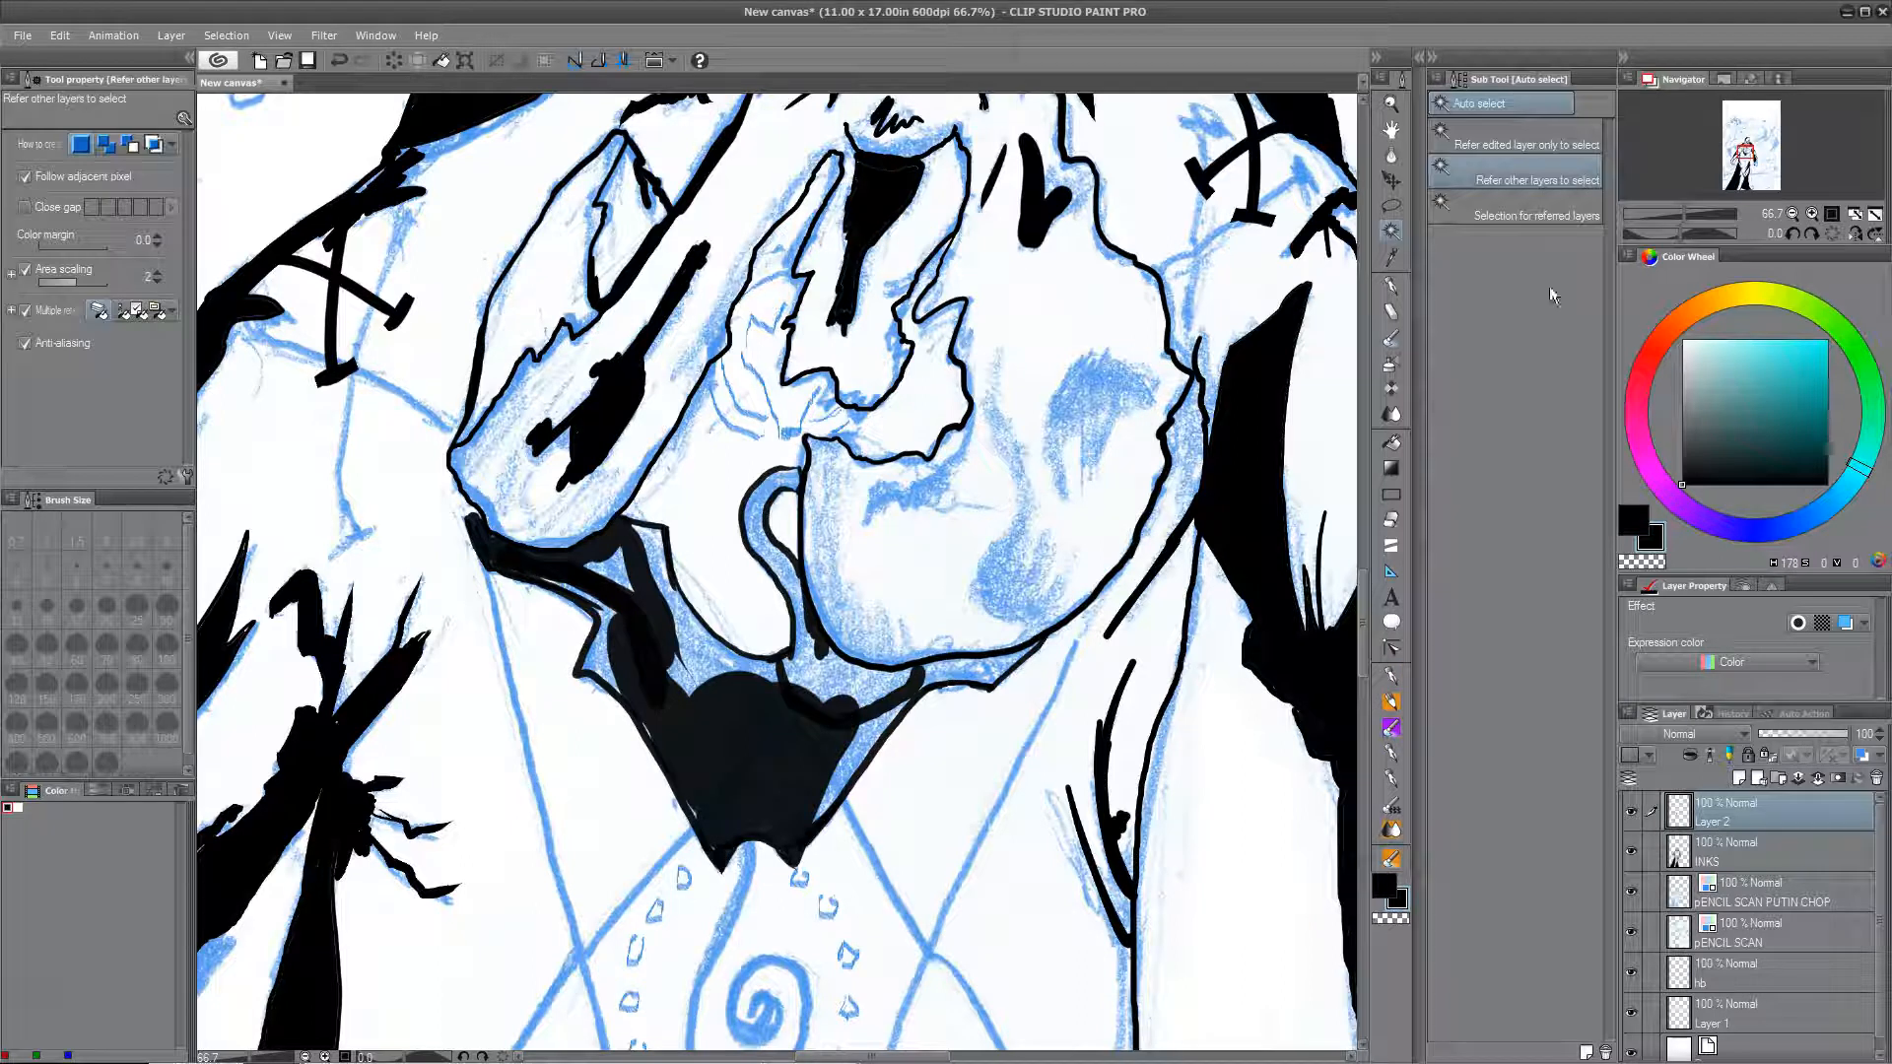
key("p")
left_click_drag(850, 668, 890, 680)
key("w")
left_click(832, 686)
key("alt+Delete")
key("ctrl+d")
Step: Paint over the left part of the chest shadow and fill the open gap along its lower right side with black
key("p")
left_click_drag(647, 591, 692, 690)
key("w")
left_click(869, 747)
key("ctrl+d")
key("alt+Delete")
left_click(1079, 406)
key("ctrl+z")
key("ctrl+z")
key("alt+Delete")
key("ctrl+d")
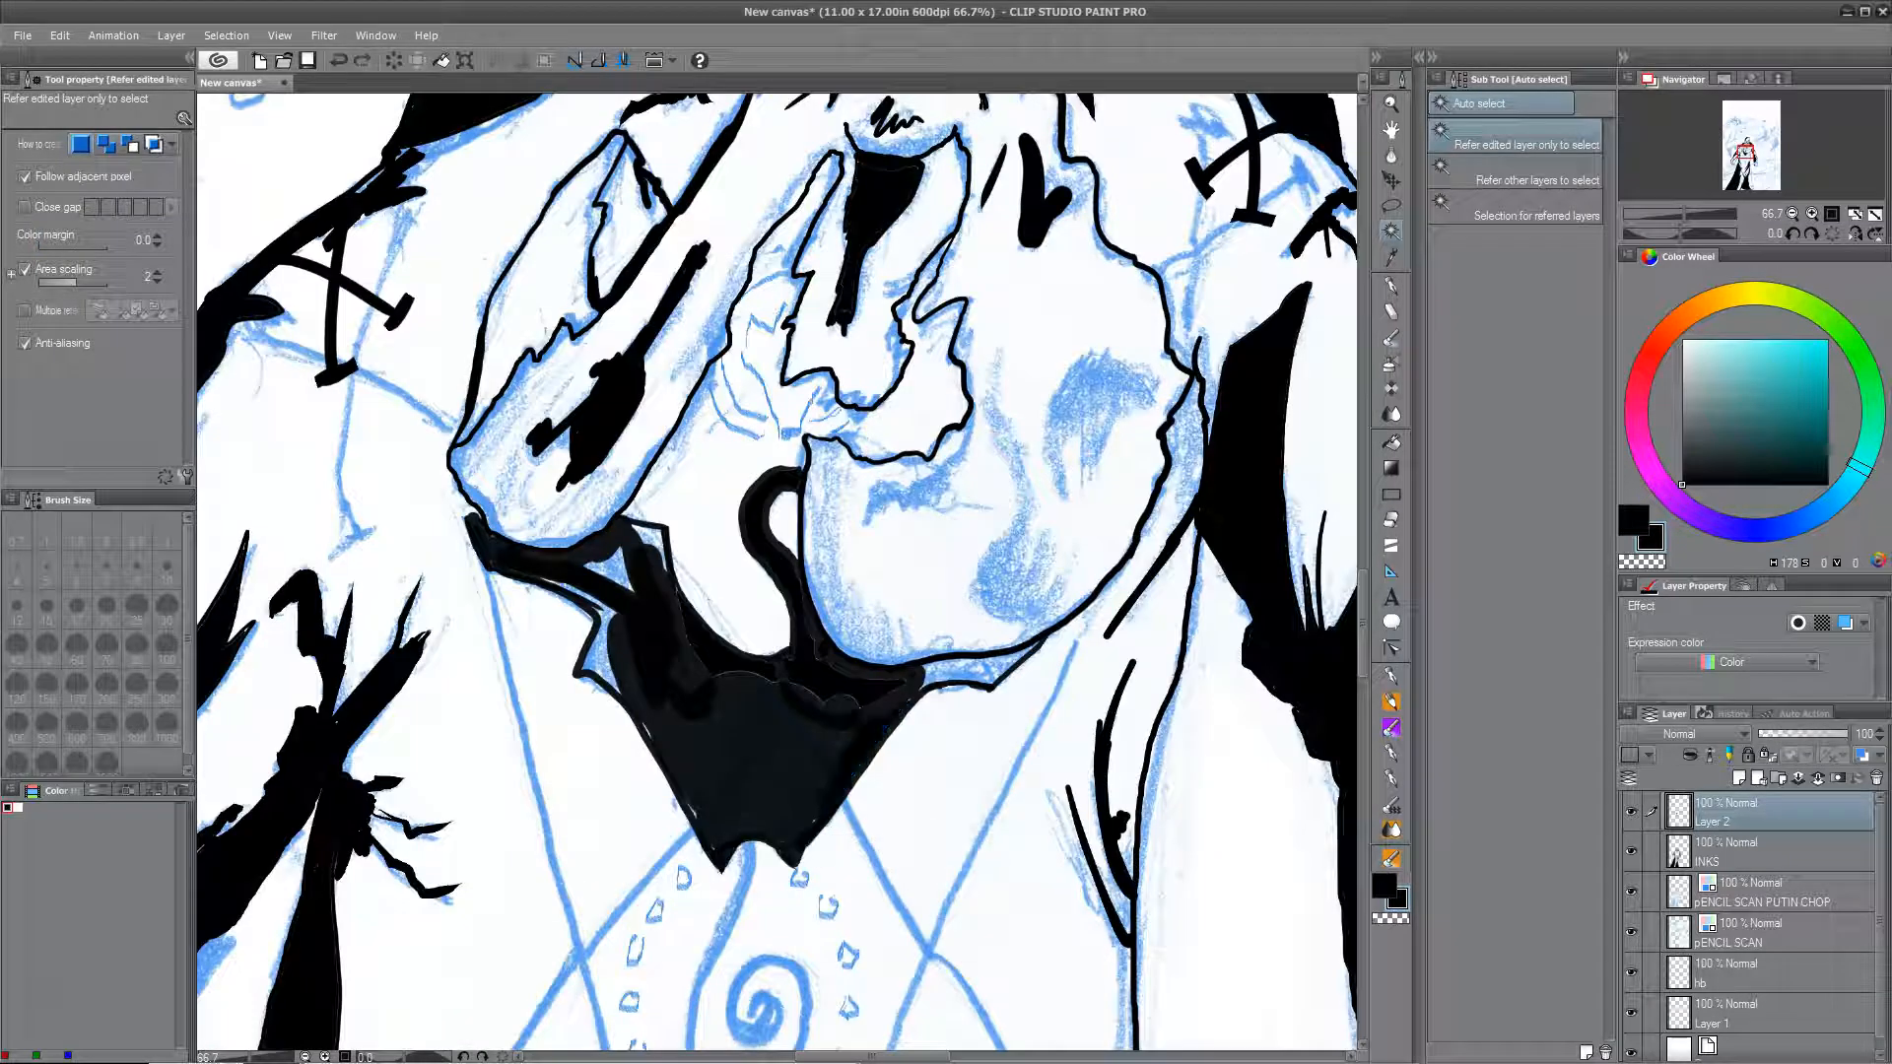
left_click(850, 837)
key("alt+Delete")
key("ctrl+z")
key("ctrl+z")
Step: Paint the left lobe of the chest shadow black, then cover its right tip and lower edges at brush size 17
key("p")
mouse_move(574, 596)
left_mouse_down()
mouse_move(608, 615)
mouse_move(590, 662)
mouse_move(707, 810)
mouse_move(734, 687)
mouse_move(812, 687)
mouse_move(597, 567)
mouse_move(638, 526)
left_mouse_up()
key("bracketleft")
key("bracketleft")
key("bracketleft")
key("bracketleft")
key("bracketleft")
key("bracketleft")
key("bracketleft")
key("bracketleft")
key("bracketleft")
key("bracketleft")
key("bracketleft")
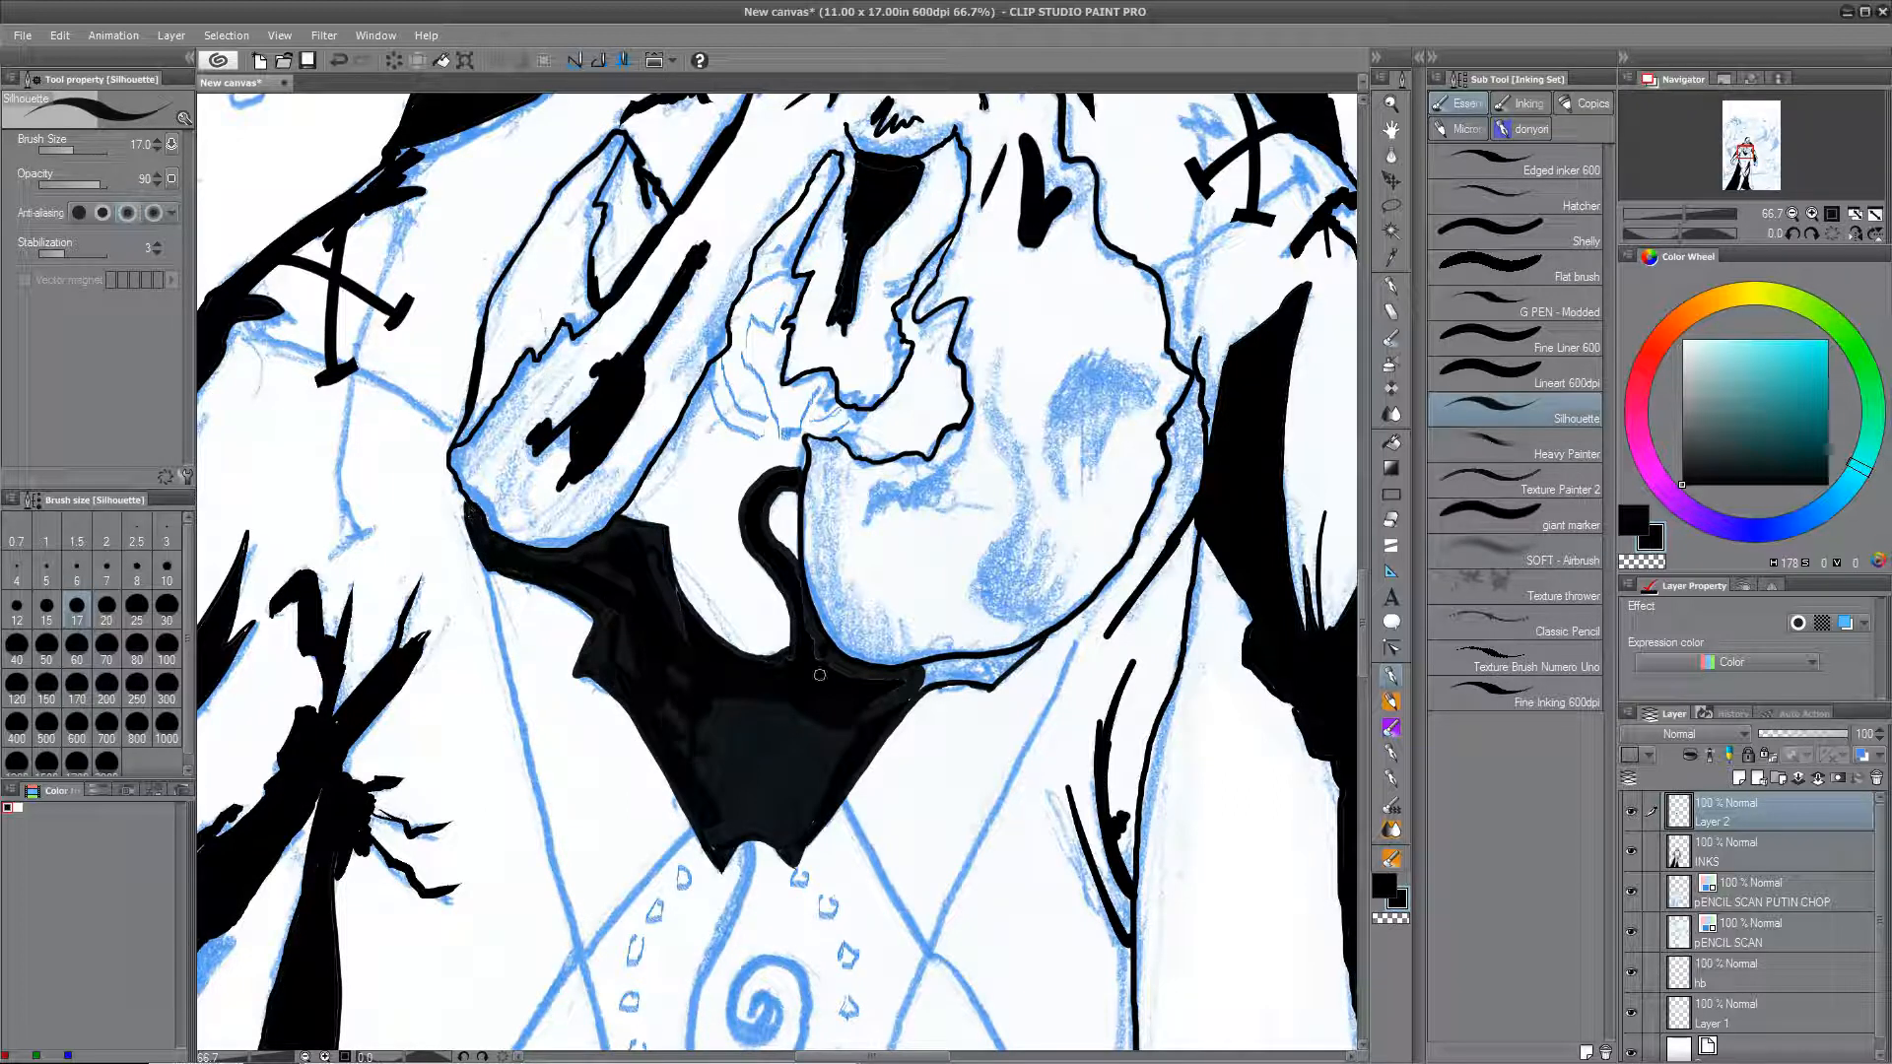
left_click_drag(987, 660, 999, 673)
left_click_drag(845, 734, 720, 846)
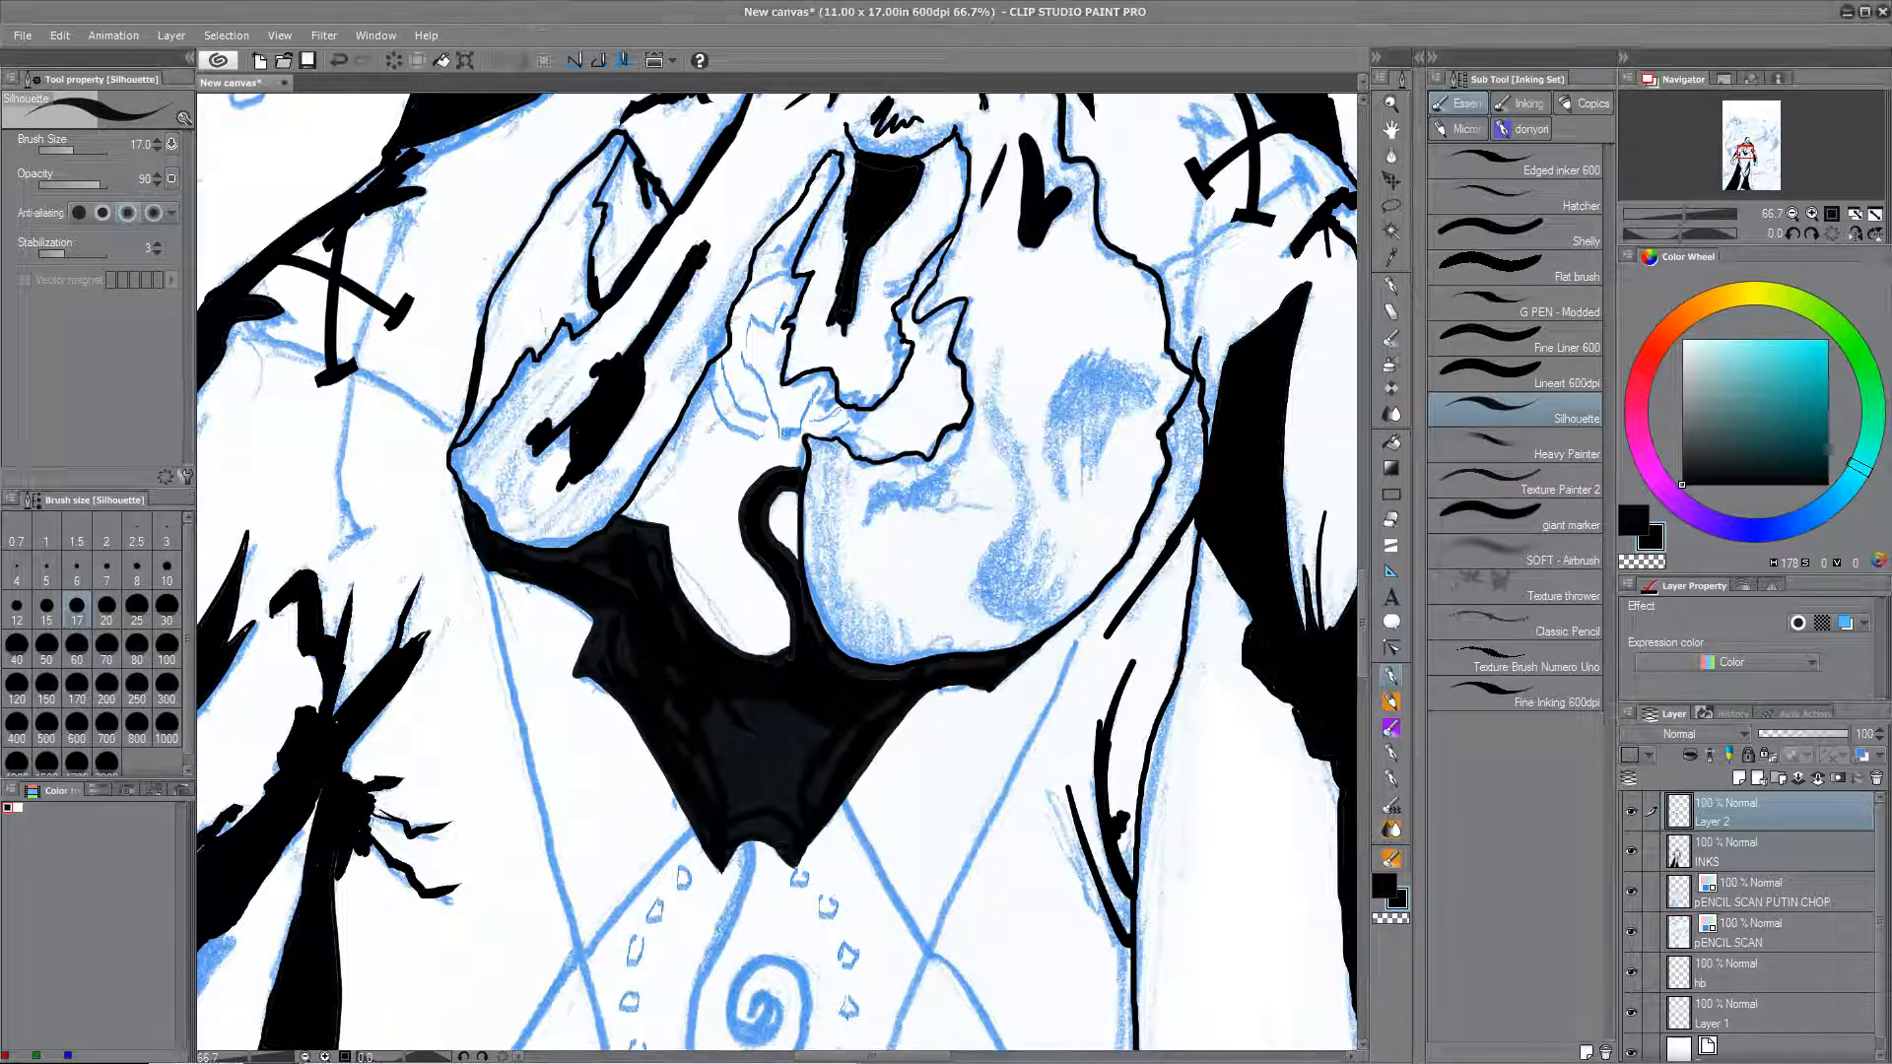
Step: Ink the spiral tail hanging from the chest shadow's lower point and set the brush size to 30
left_click_drag(747, 843, 747, 869)
mouse_move(804, 859)
left_mouse_down()
mouse_move(885, 470)
mouse_move(771, 601)
mouse_move(867, 582)
mouse_move(838, 626)
left_mouse_up()
left_click(162, 609)
mouse_move(860, 441)
left_mouse_down()
mouse_move(862, 589)
mouse_move(815, 707)
left_mouse_up()
key("ctrl+z")
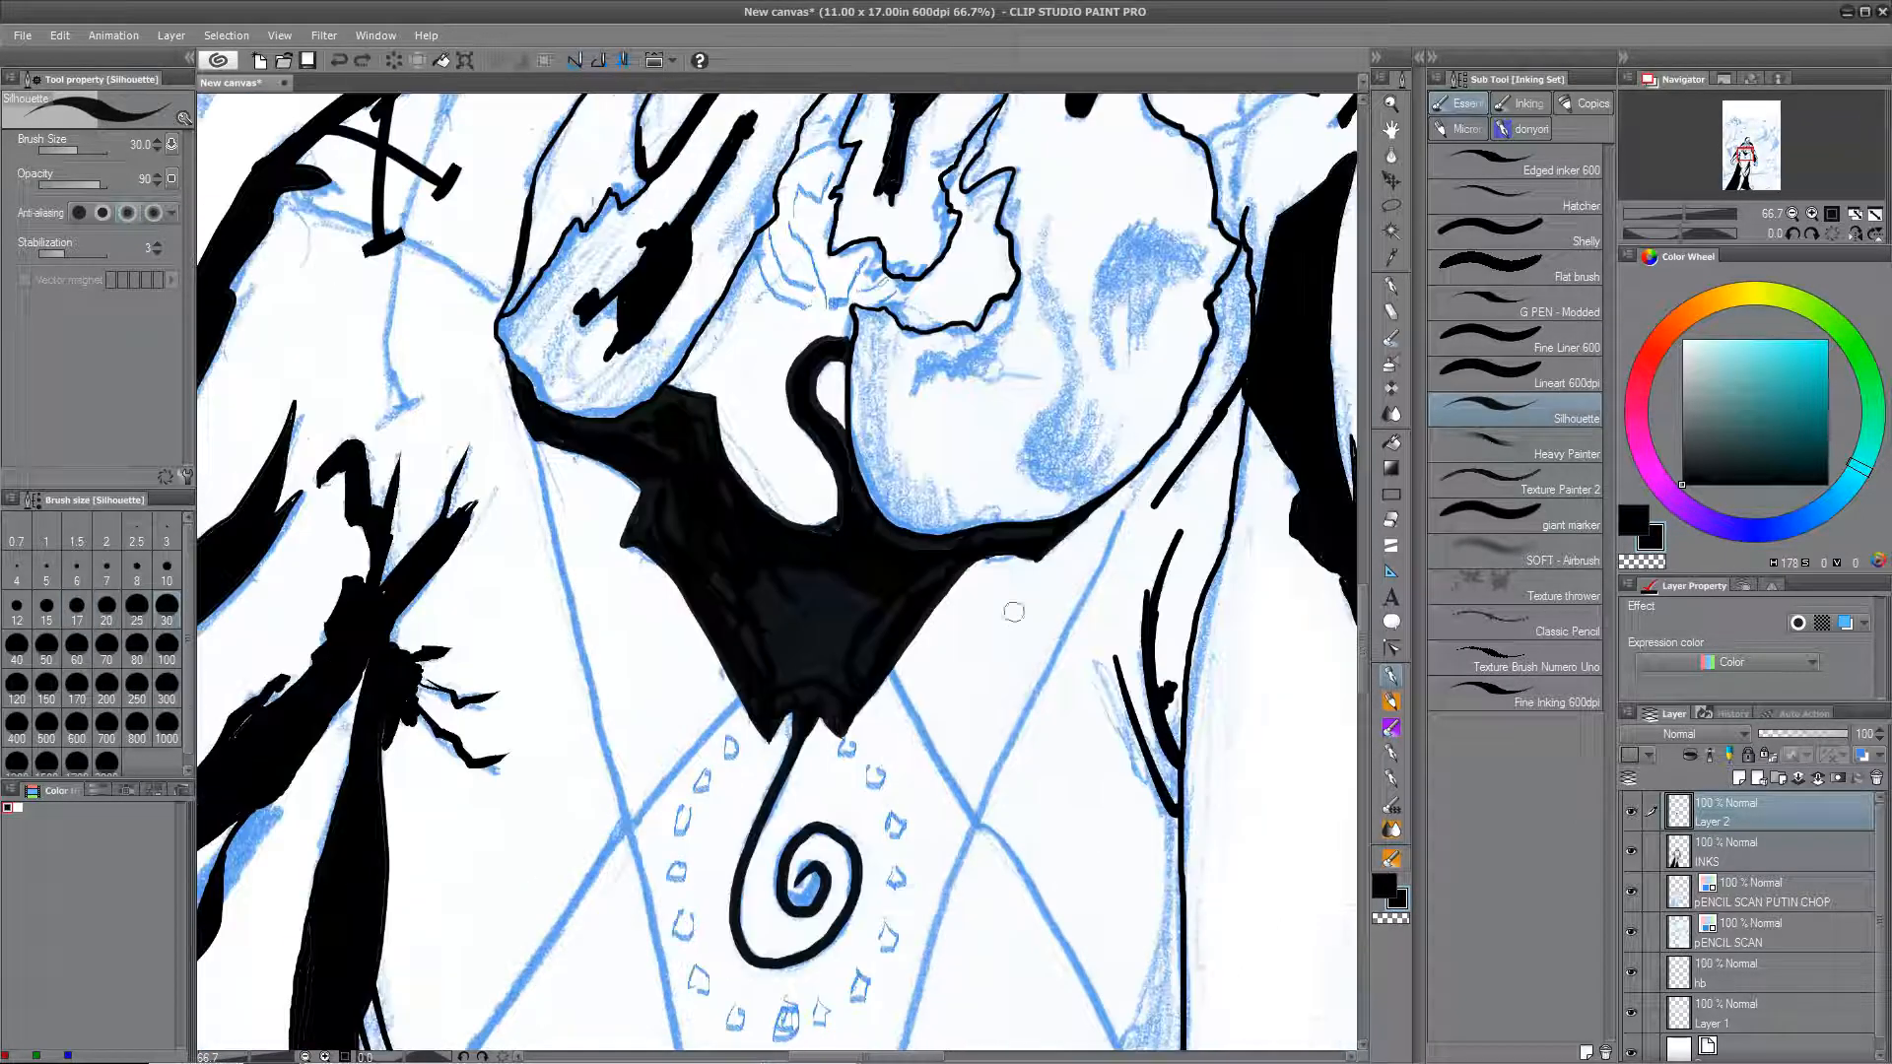
Step: Thicken the chest shadow's right tip under the beard and touch up its interior with black
left_click_drag(1015, 562, 1047, 548)
scroll(866, 607, "down", 3)
scroll(866, 607, "up", 4)
left_click_drag(838, 492, 786, 238)
left_click_drag(764, 599, 786, 845)
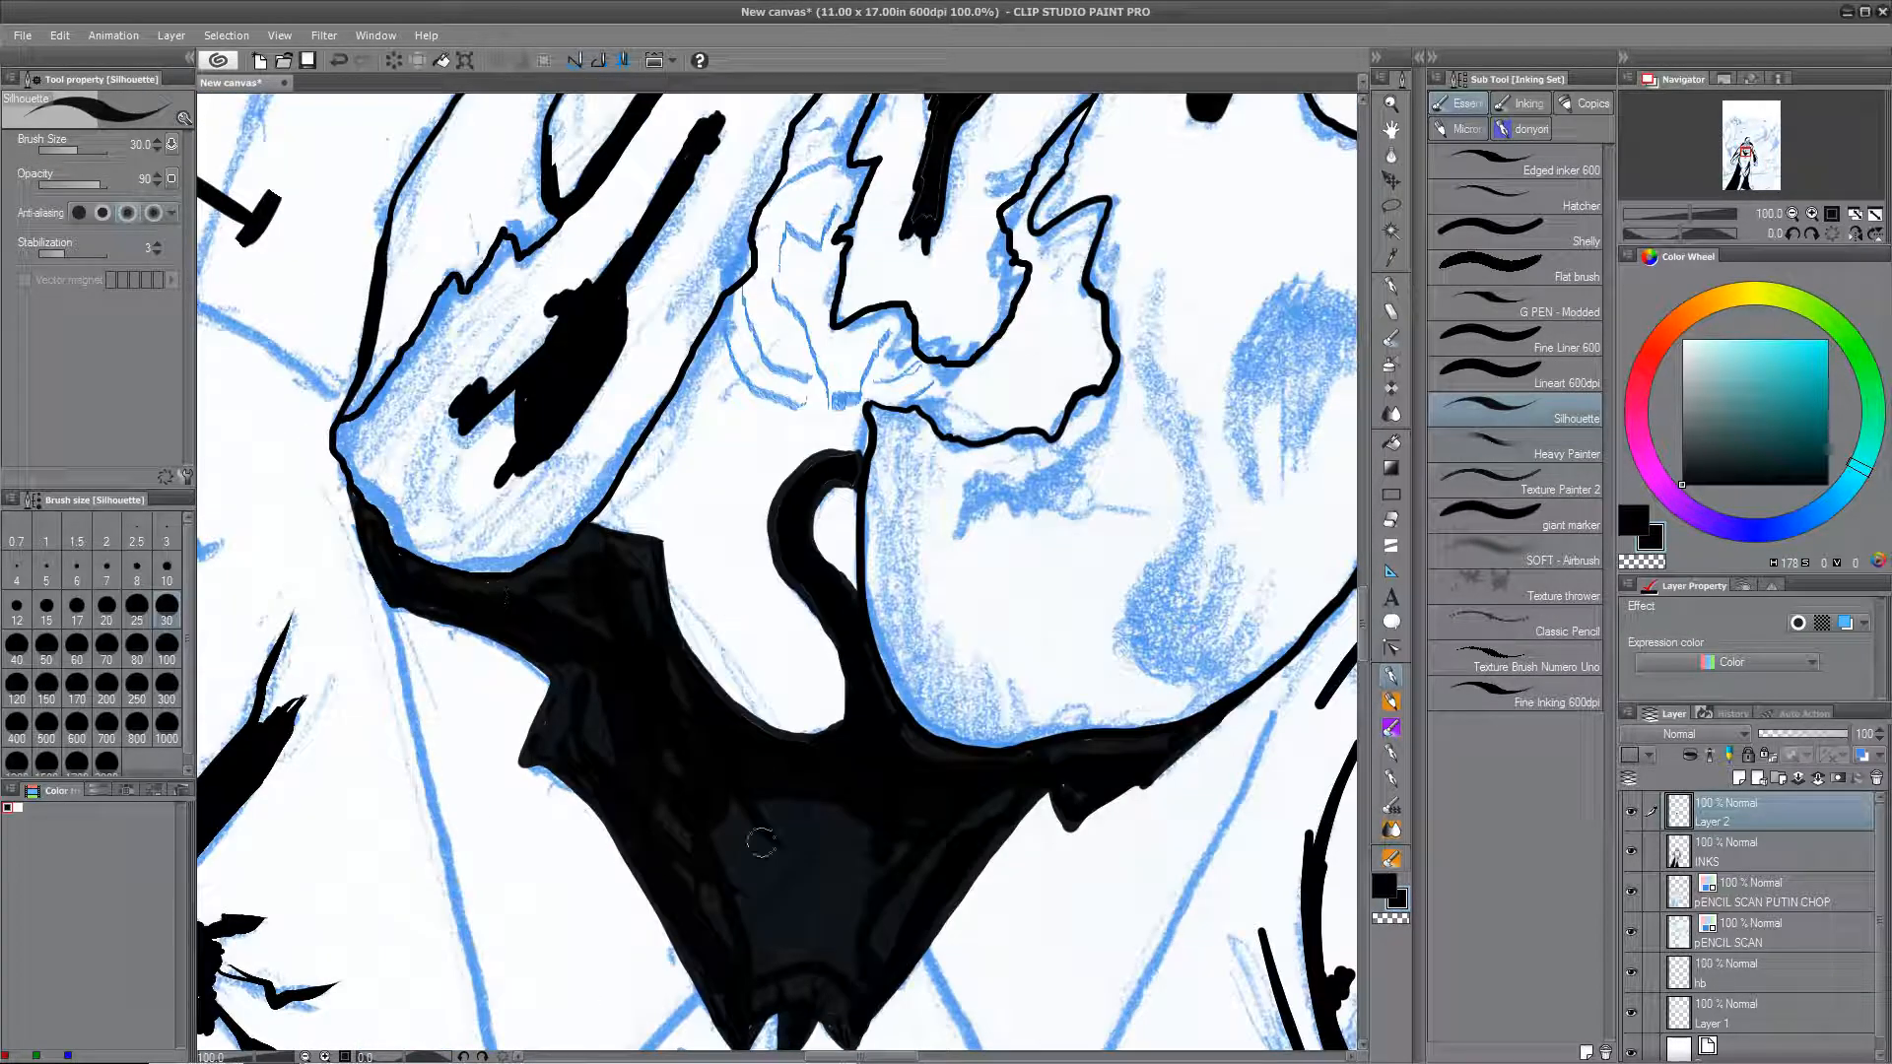
scroll(761, 842, "up", 4)
left_click_drag(571, 346, 401, 946)
left_click_drag(848, 440, 808, 921)
Step: Reduce the Silhouette brush to size 25 and refine the black fill and edges of the chest shadow
key("bracketleft")
key("bracketleft")
key("bracketleft")
key("bracketleft")
key("bracketleft")
key("bracketleft")
key("bracketleft")
key("bracketleft")
key("bracketleft")
mouse_move(731, 459)
left_mouse_down()
mouse_move(924, 394)
mouse_move(781, 547)
left_mouse_up()
left_click_drag(651, 838, 515, 486)
left_click_drag(1044, 867, 496, 255)
left_click_drag(1162, 781, 751, 536)
Step: Trim the chest shadow's right tip with the Vector eraser and redraw its small point with the Silhouette brush
key("e")
left_click_drag(676, 689, 1046, 530)
mouse_move(1174, 419)
left_mouse_down()
mouse_move(769, 602)
mouse_move(658, 616)
left_mouse_up()
scroll(622, 702, "down", 4)
mouse_move(623, 701)
left_mouse_down()
mouse_move(876, 521)
mouse_move(971, 481)
mouse_move(930, 510)
mouse_move(954, 487)
left_mouse_up()
key("p")
left_click_drag(963, 478, 1041, 424)
key("ctrl+z")
key("e")
mouse_move(857, 756)
left_mouse_down()
mouse_move(1042, 688)
mouse_move(1007, 766)
left_mouse_up()
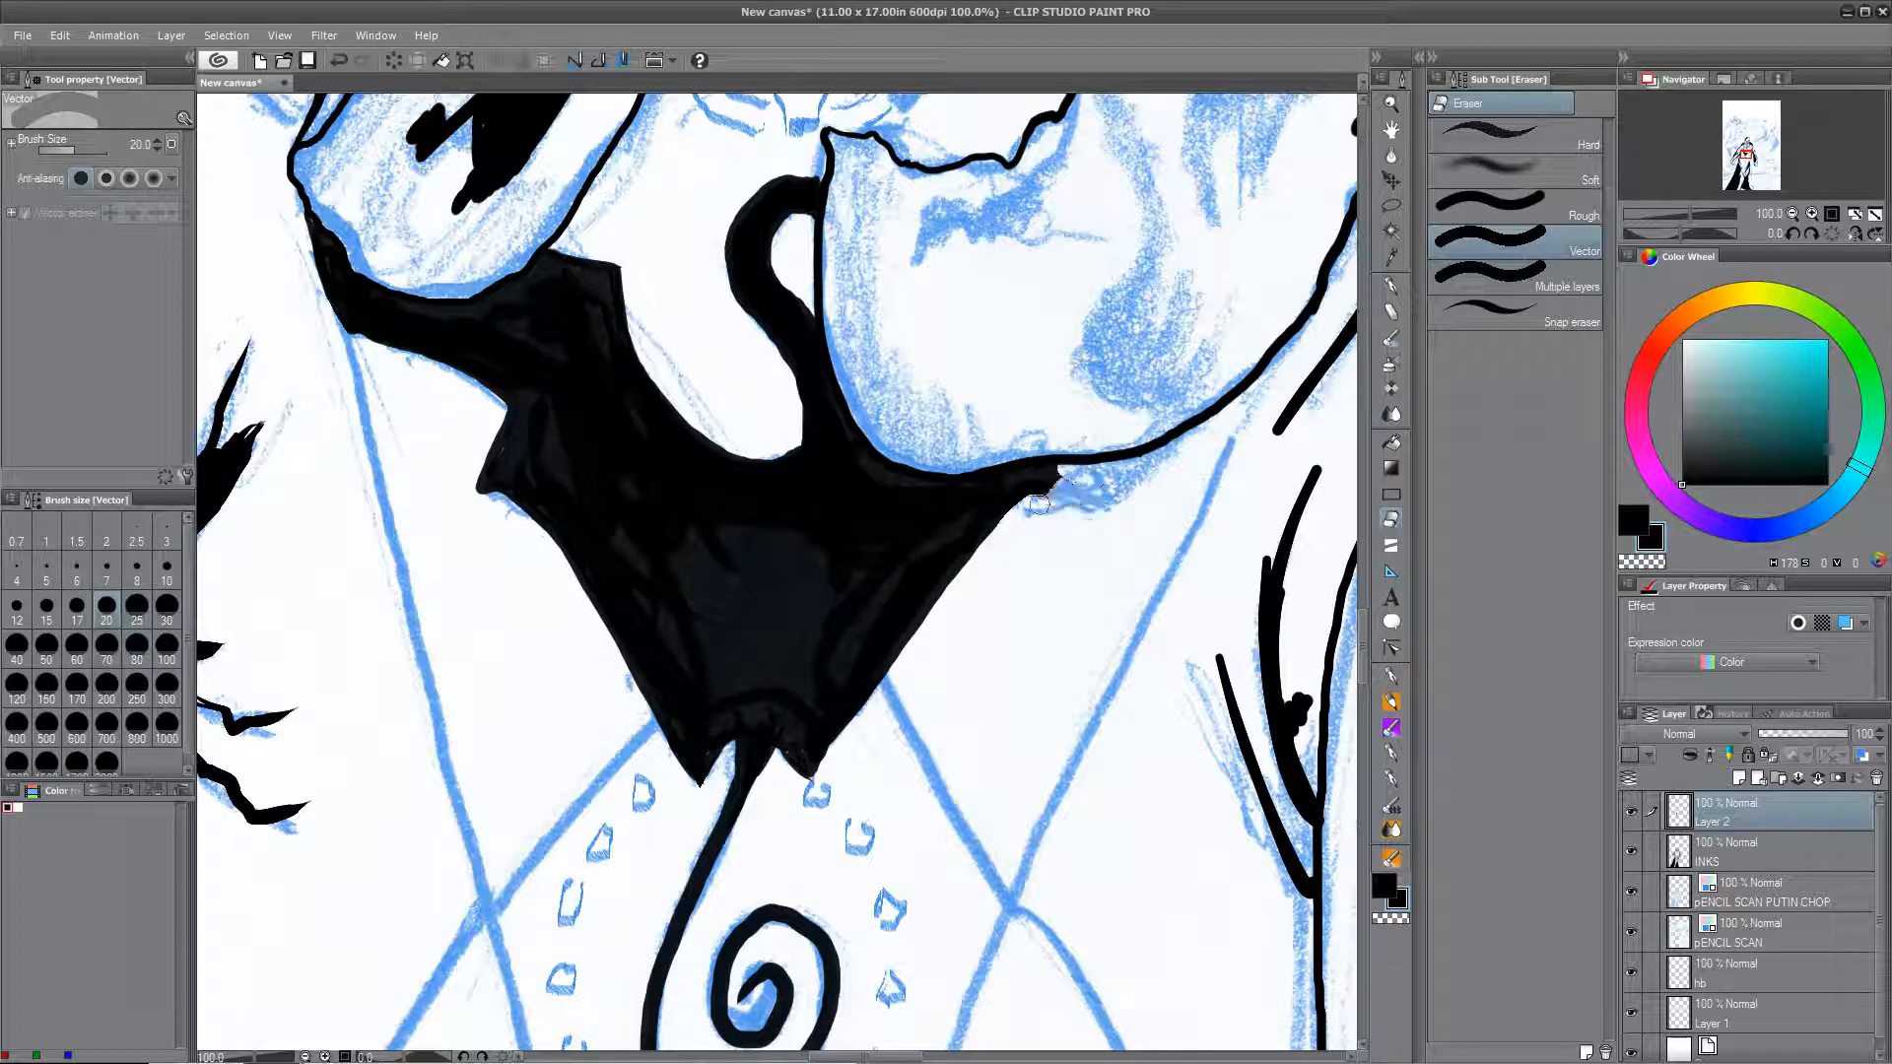
left_click(1391, 676)
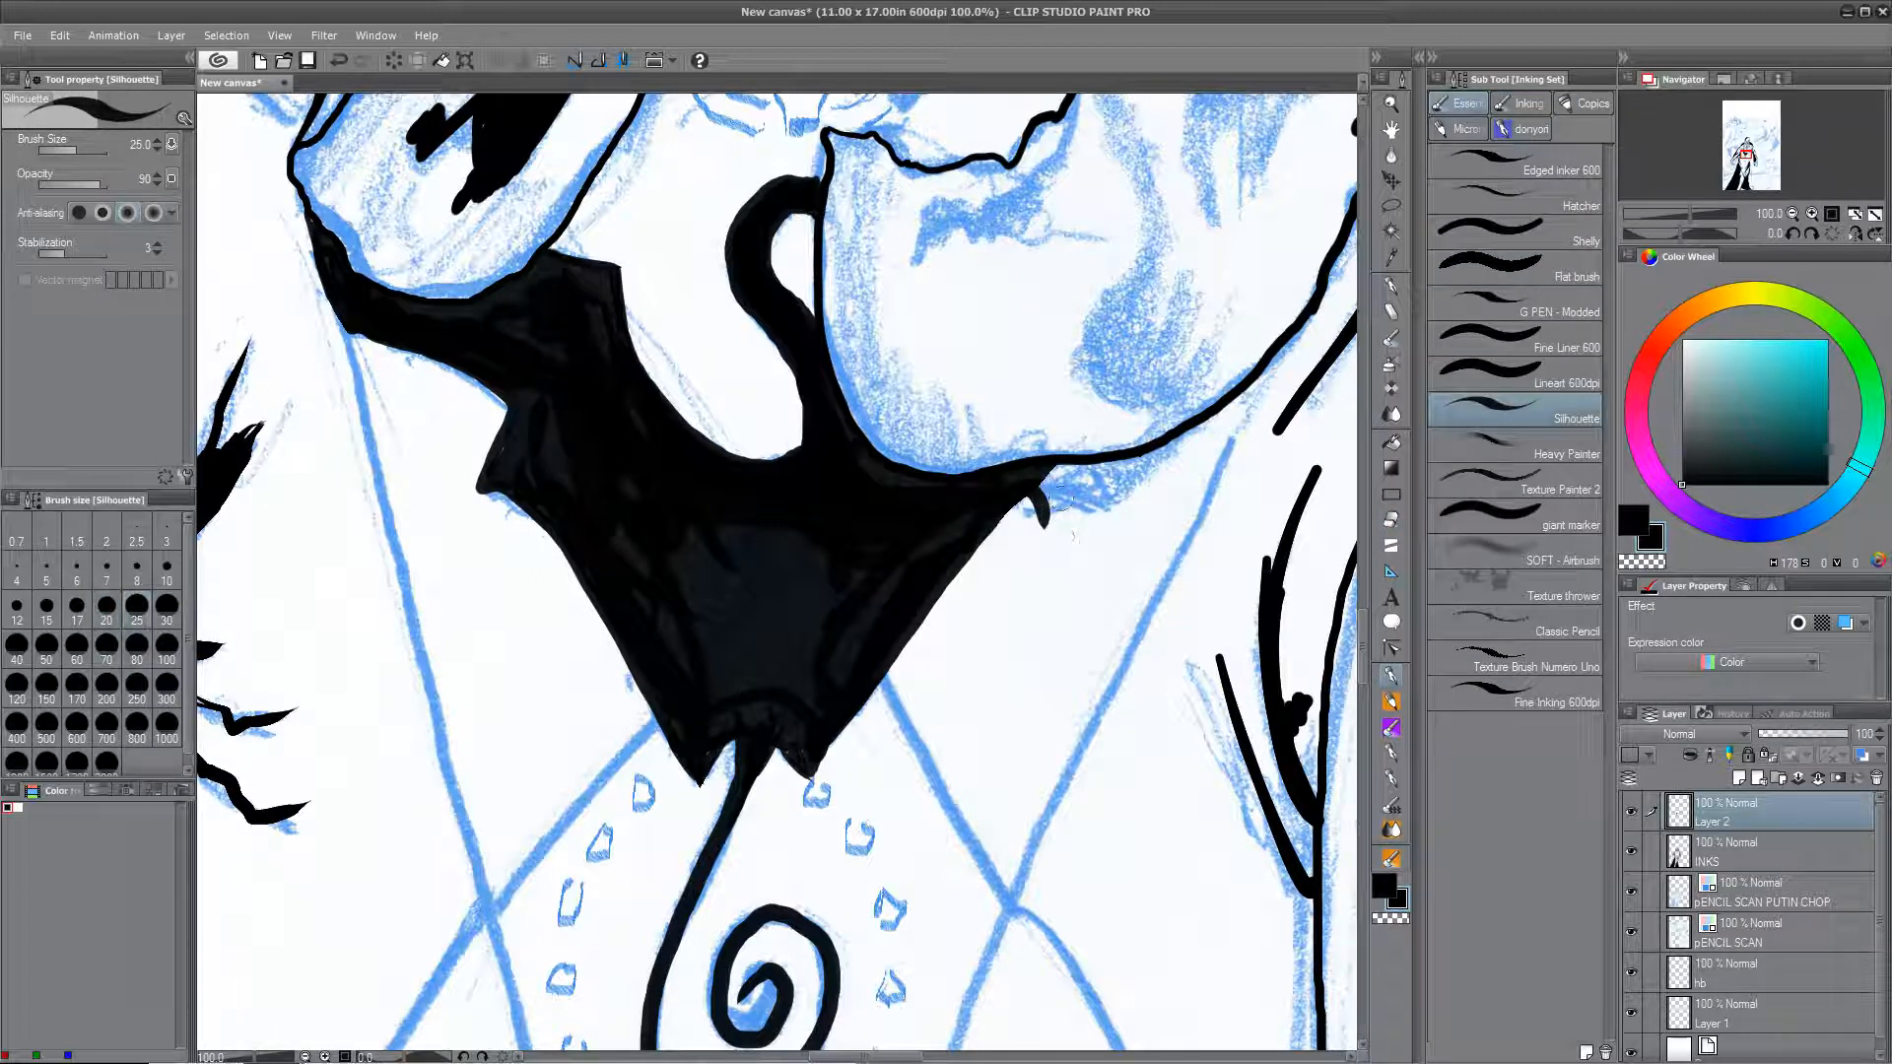
scroll(1096, 485, "down", 3)
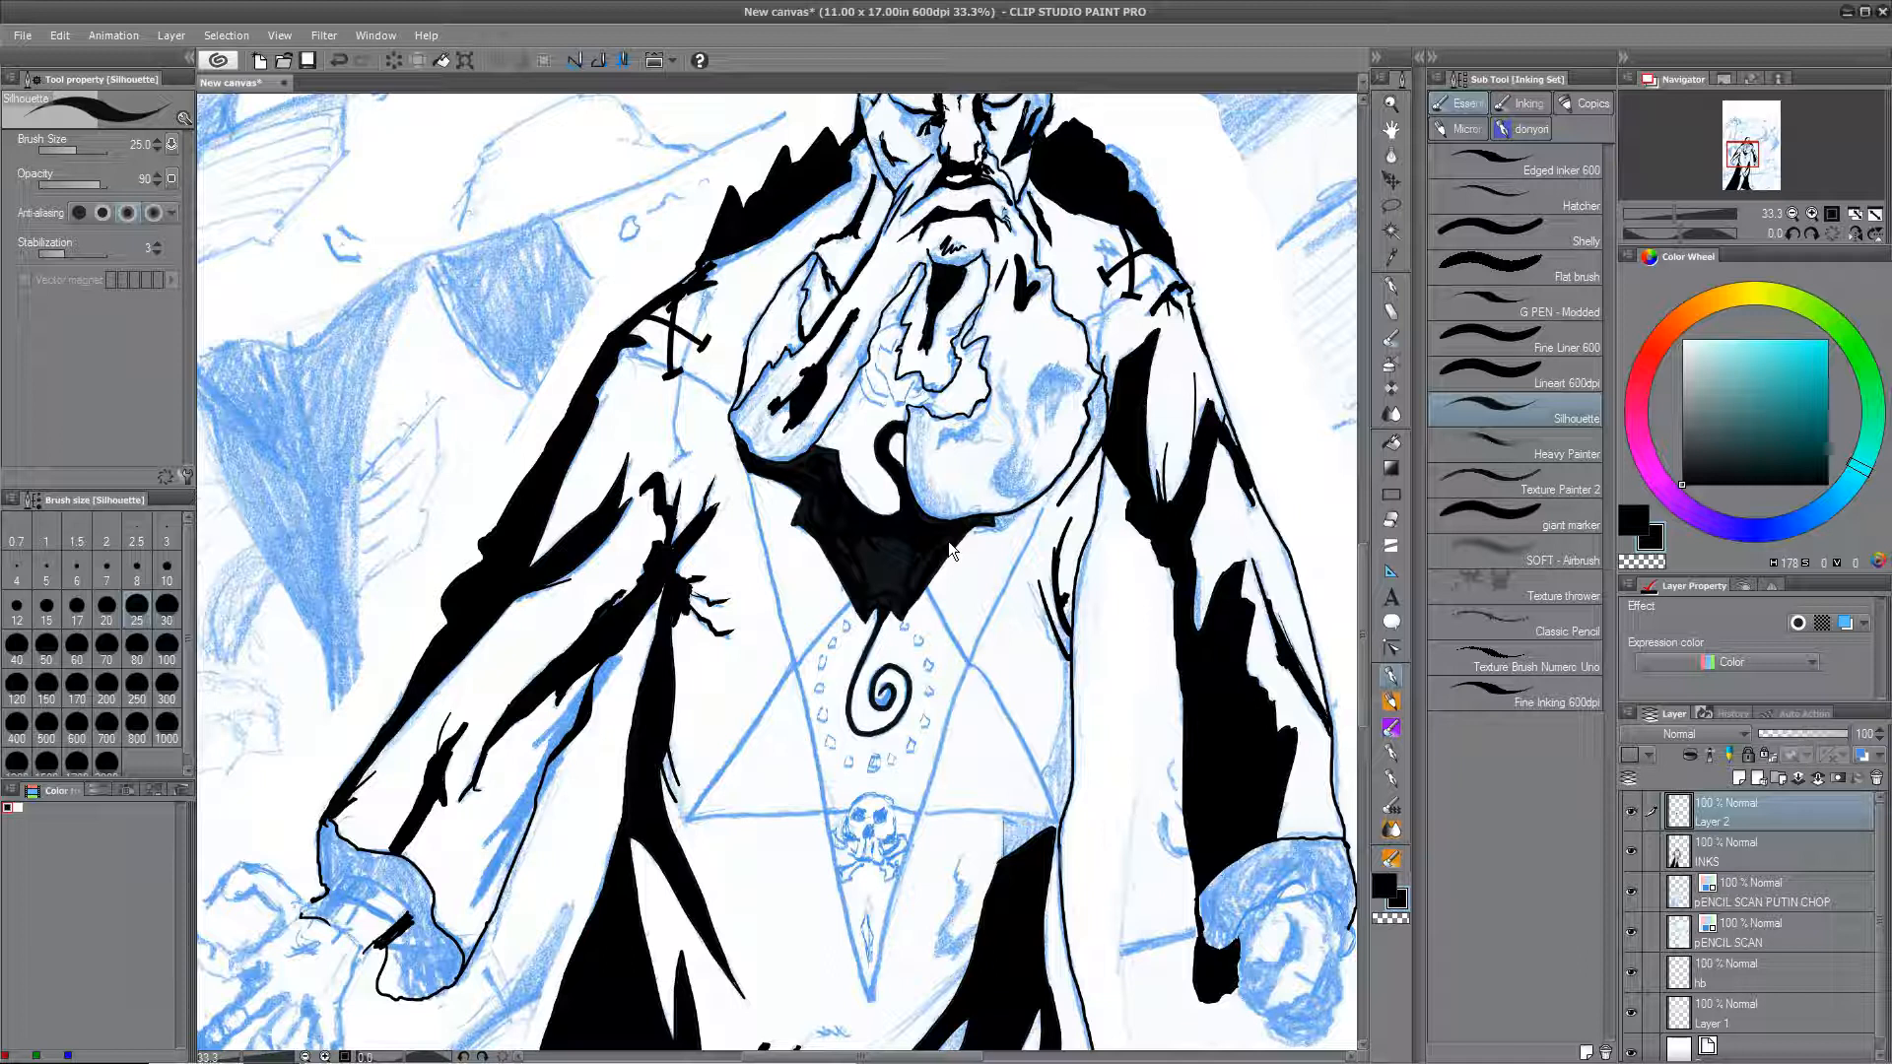
scroll(948, 541, "up", 1)
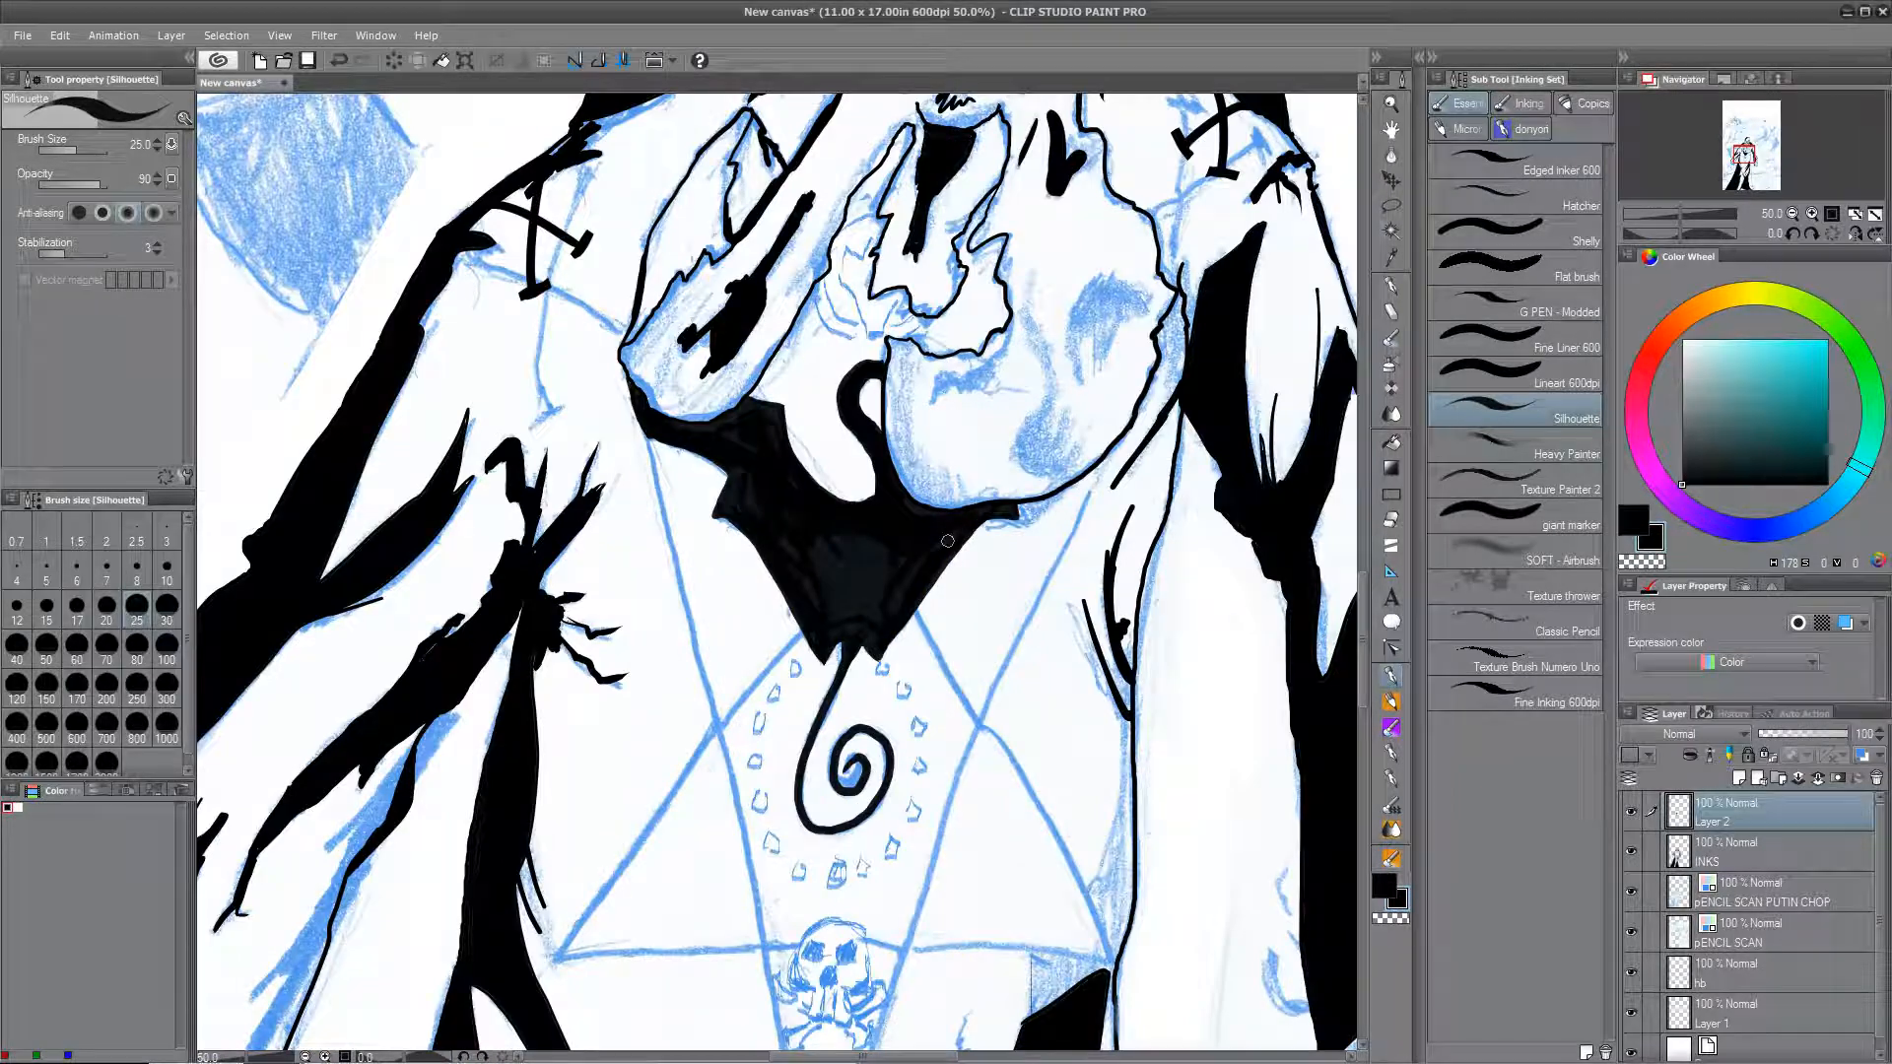
Step: Auto-select the chest shadow's ink and set its saturation and brightness to -100 with Hue/Saturation/Luminosity
key("w")
left_click(840, 564)
left_click_drag(840, 563, 697, 746)
key("ctrl+u")
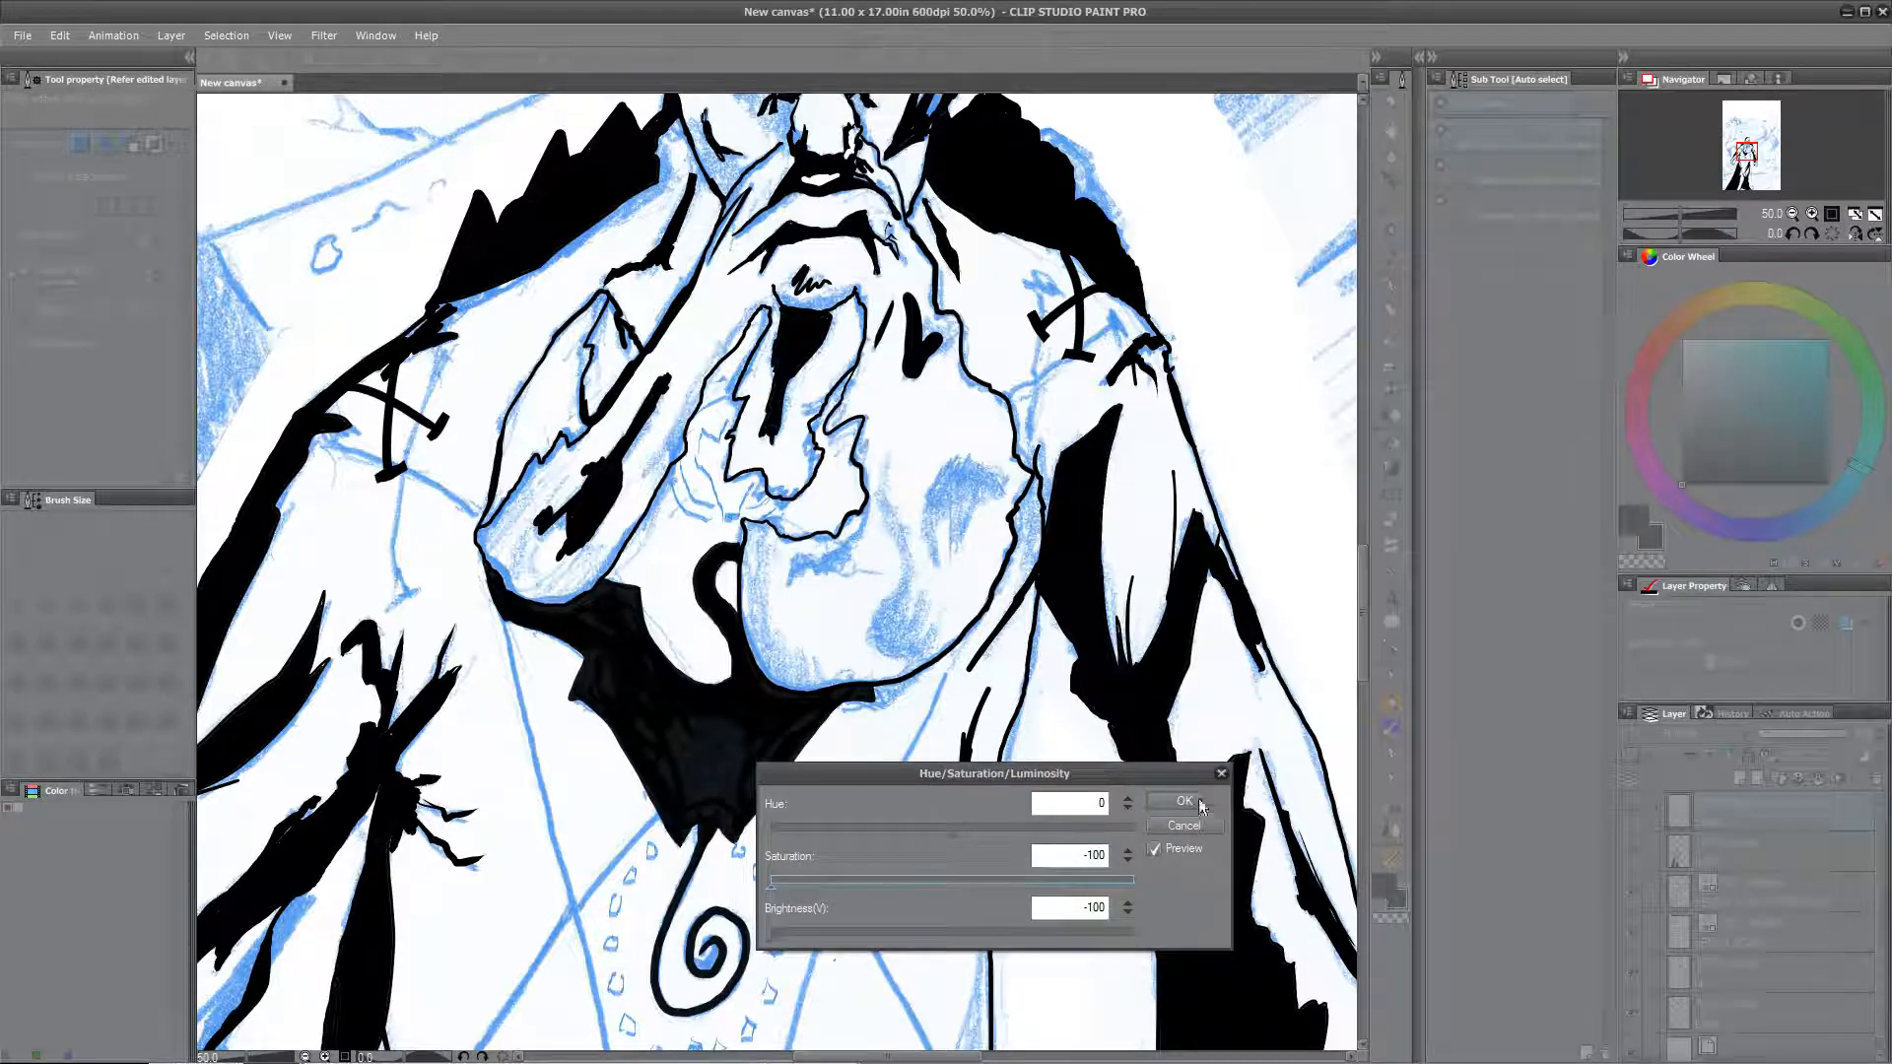
left_click(1183, 800)
Step: Shrink the selection of the layer's black shapes, refill it with black, and deselect
left_click_drag(1023, 363, 1111, 206)
left_click(226, 35)
left_click(286, 170)
key("Return")
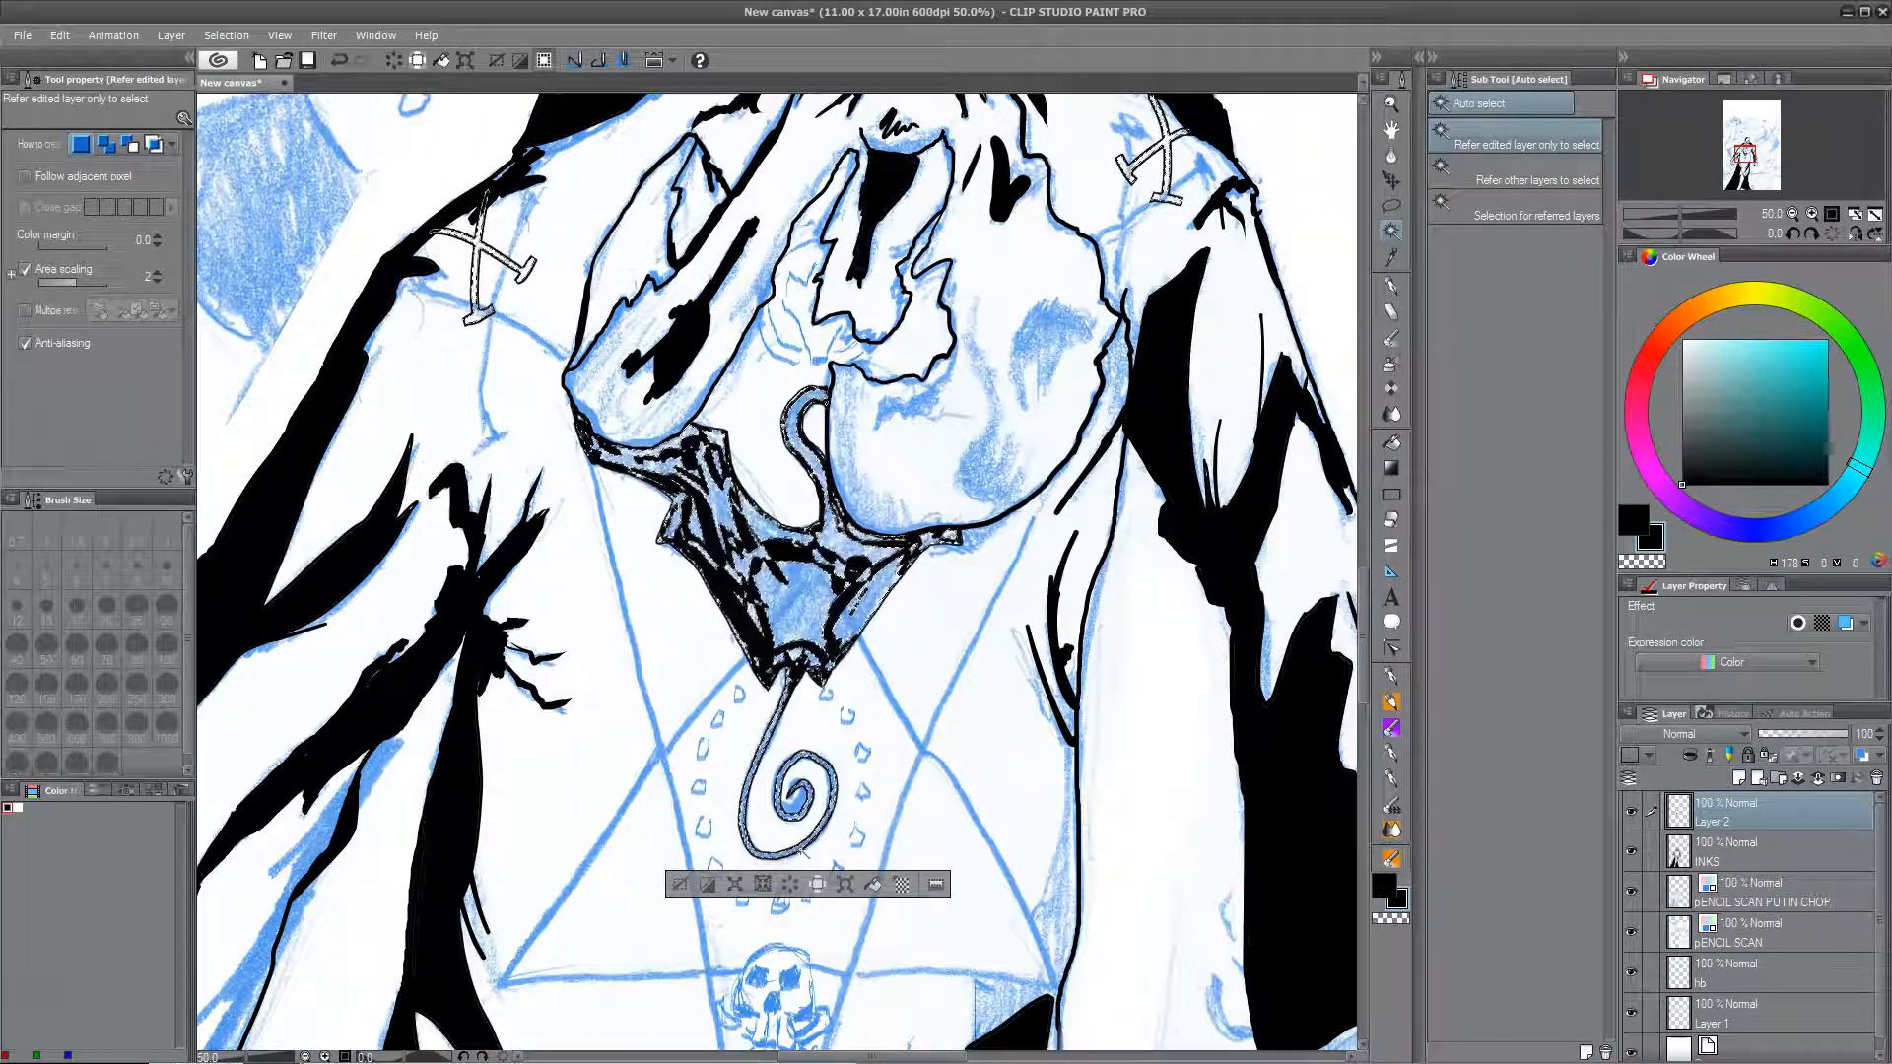
key("alt+BackSpace")
key("ctrl+d")
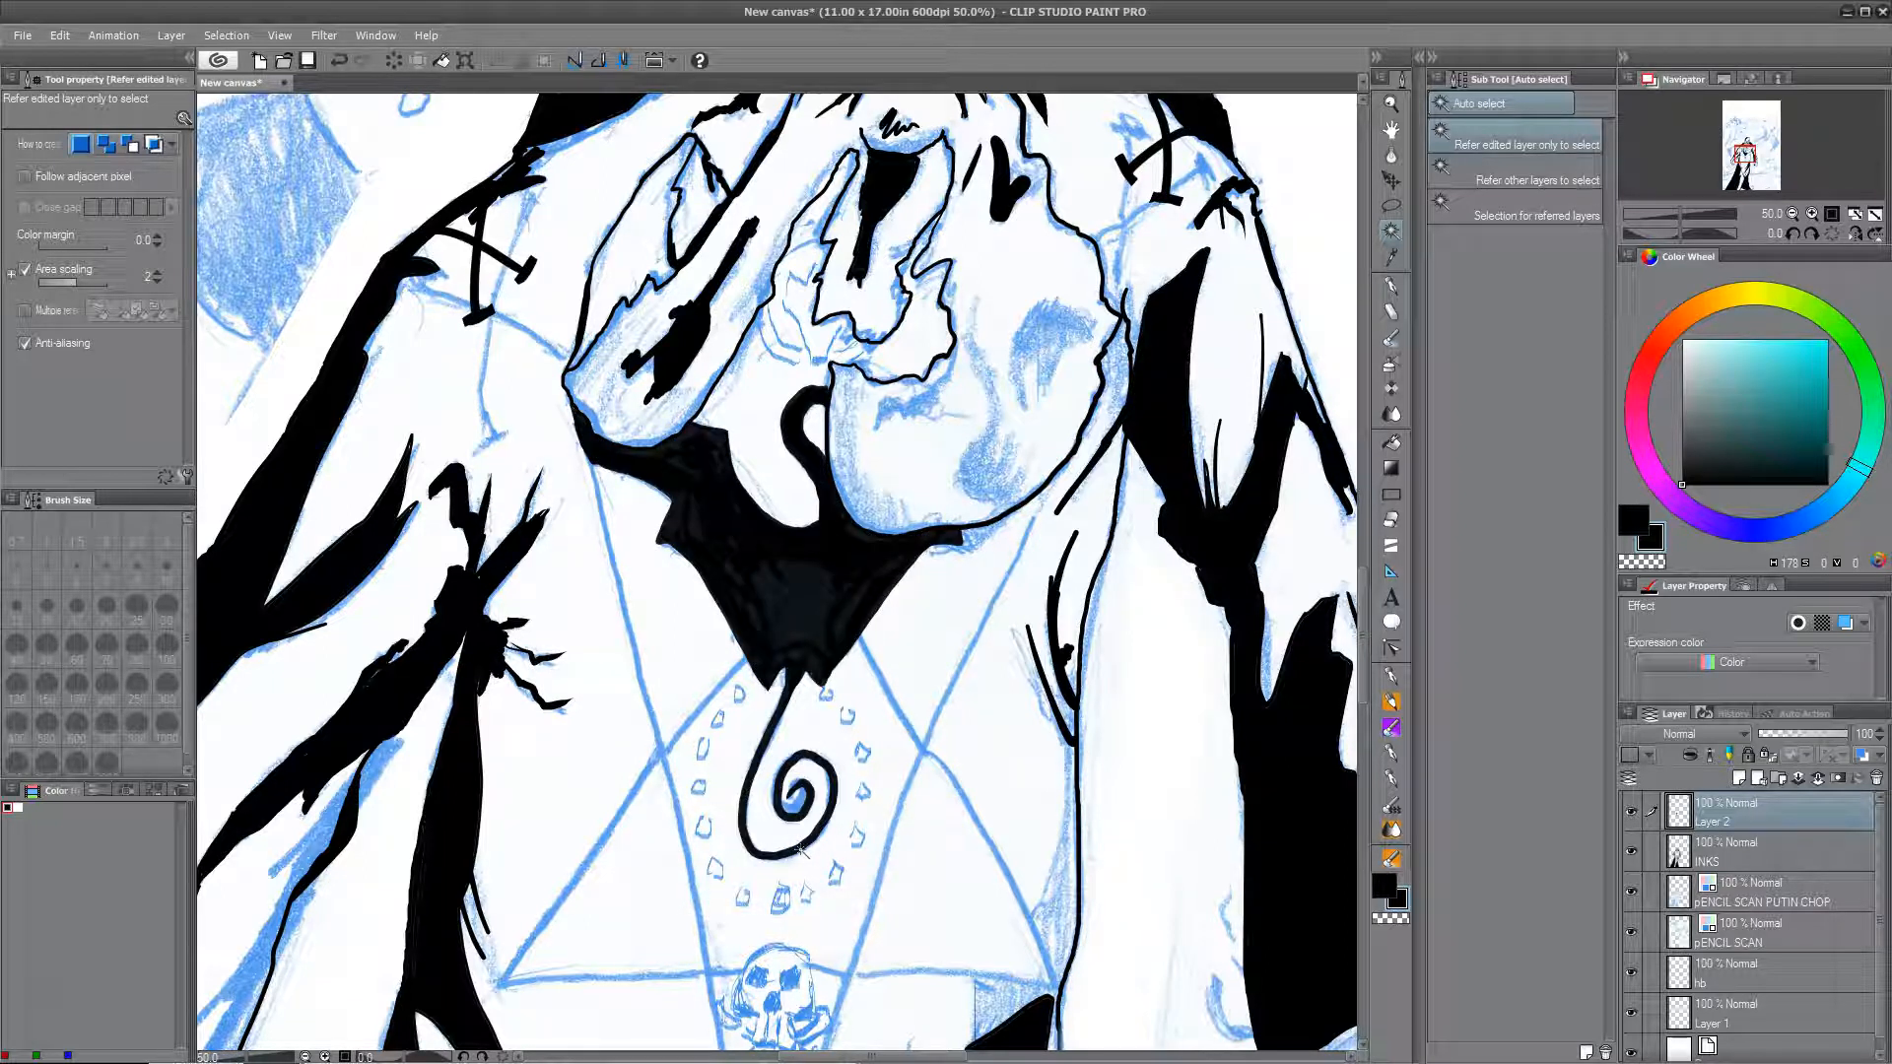
Step: Auto-select the black ink and examine the selection edge closely around the spiral tail
left_click(1390, 677)
mouse_move(759, 729)
left_mouse_down()
mouse_move(633, 990)
mouse_move(575, 623)
left_mouse_up()
left_click(1768, 754)
left_click_drag(611, 719, 757, 645)
key("w")
left_click(757, 645)
scroll(757, 645, "up", 6)
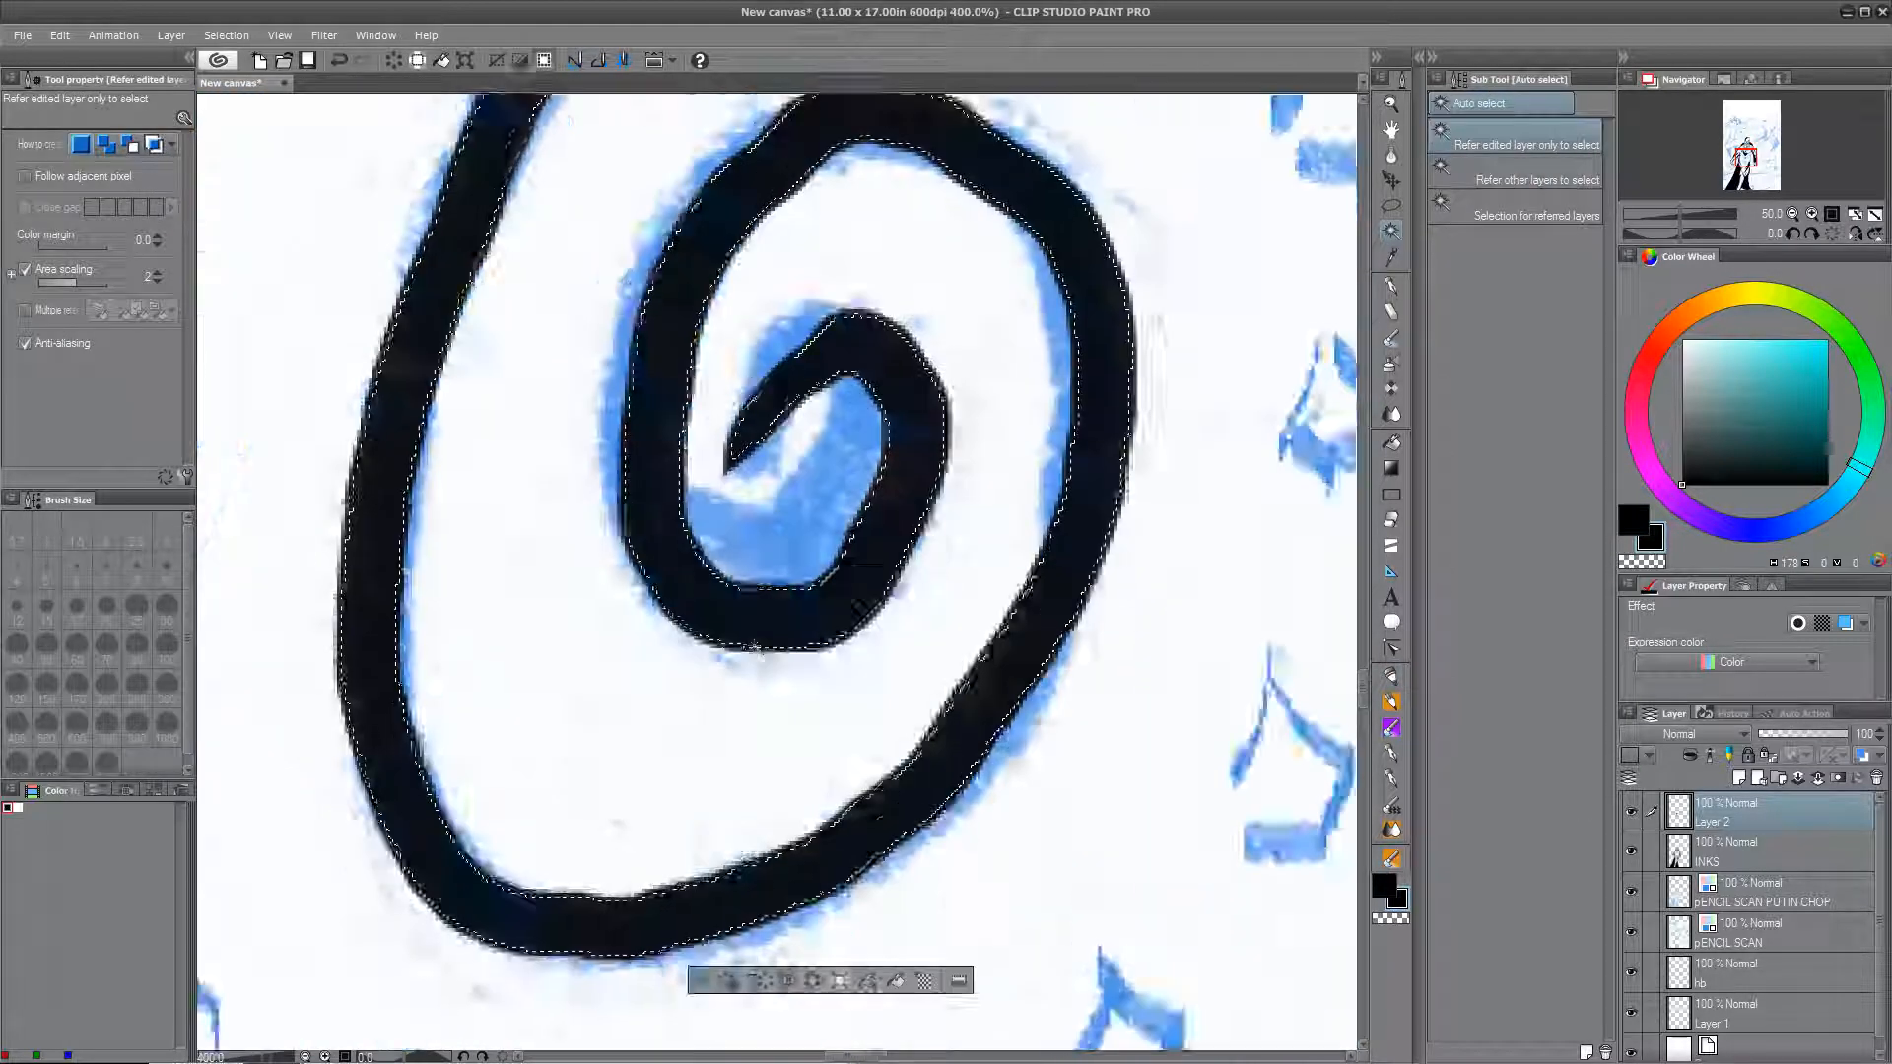
left_click_drag(789, 414, 779, 985)
left_click_drag(944, 245, 933, 658)
left_click_drag(464, 736, 605, 1024)
scroll(605, 1024, "down", 6)
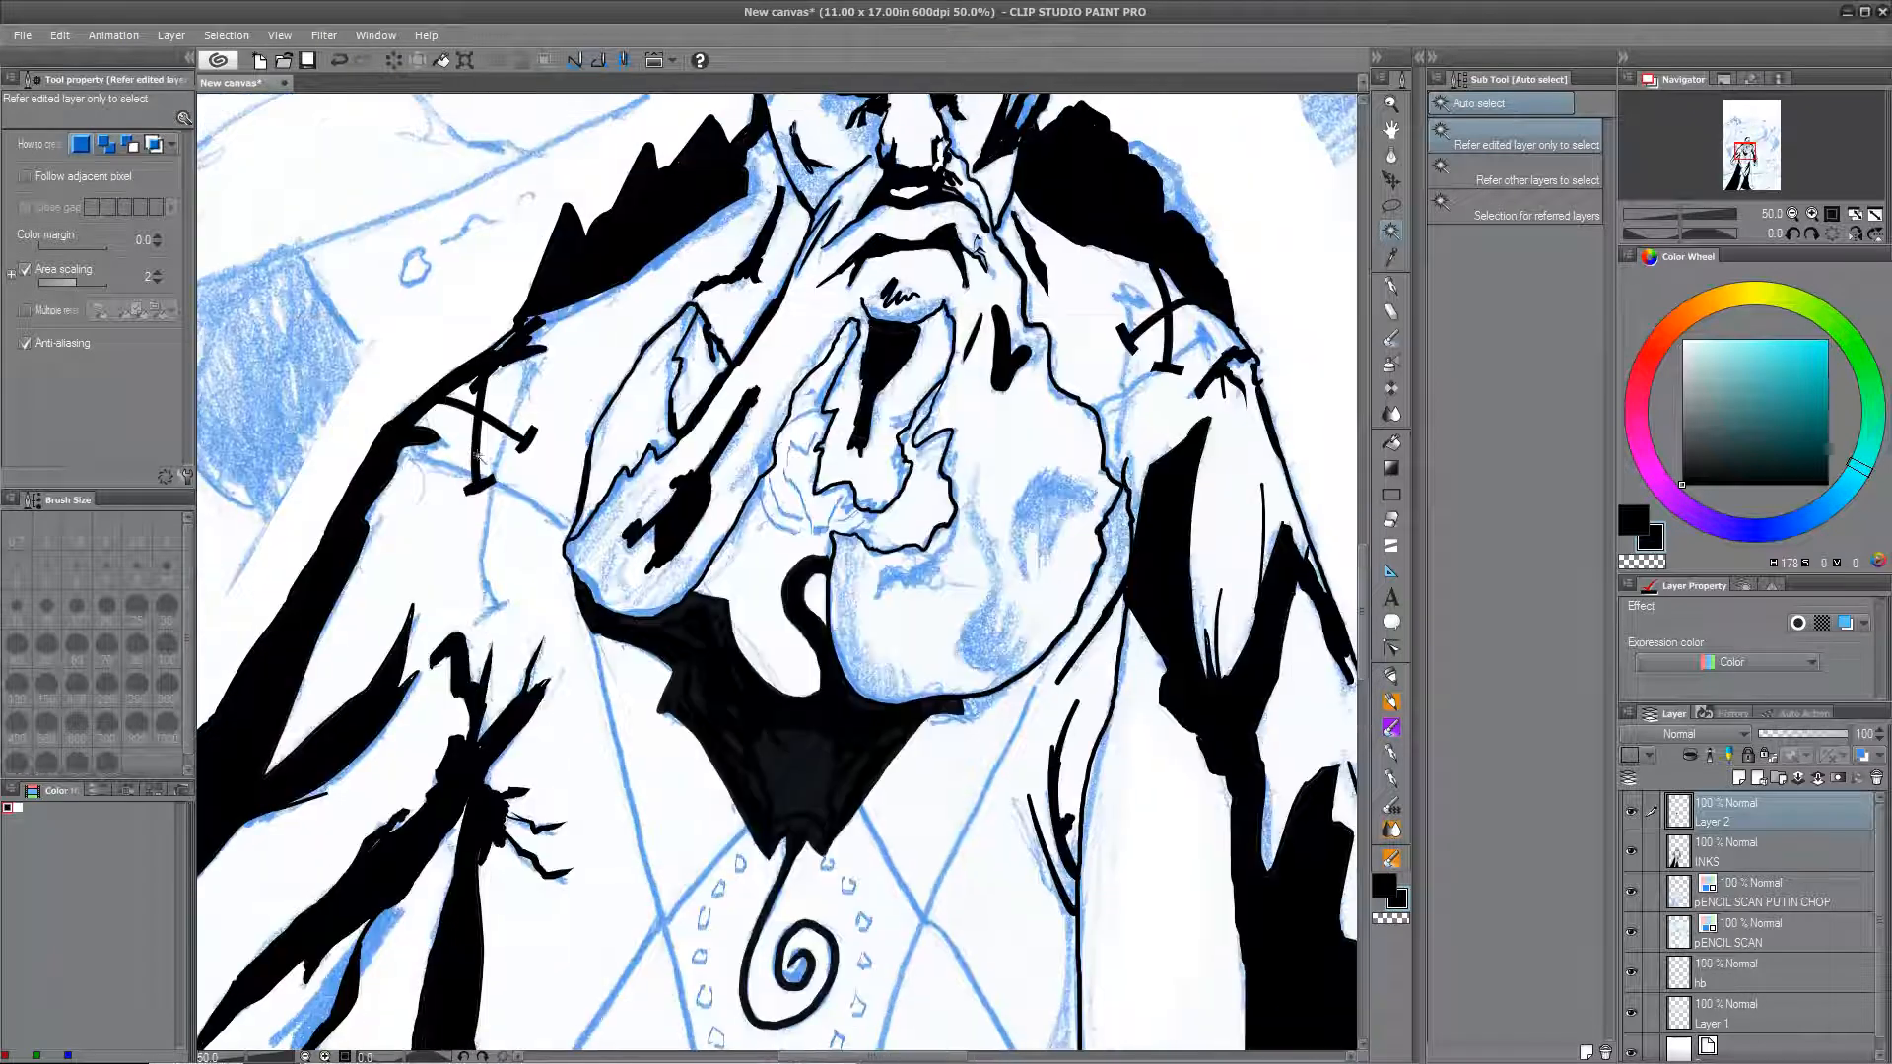
Step: Select the layer's black ink by color, expand the selection, and check its boundary around the chest shadow
left_click(478, 457)
left_click(227, 36)
left_click(394, 148)
key("Return")
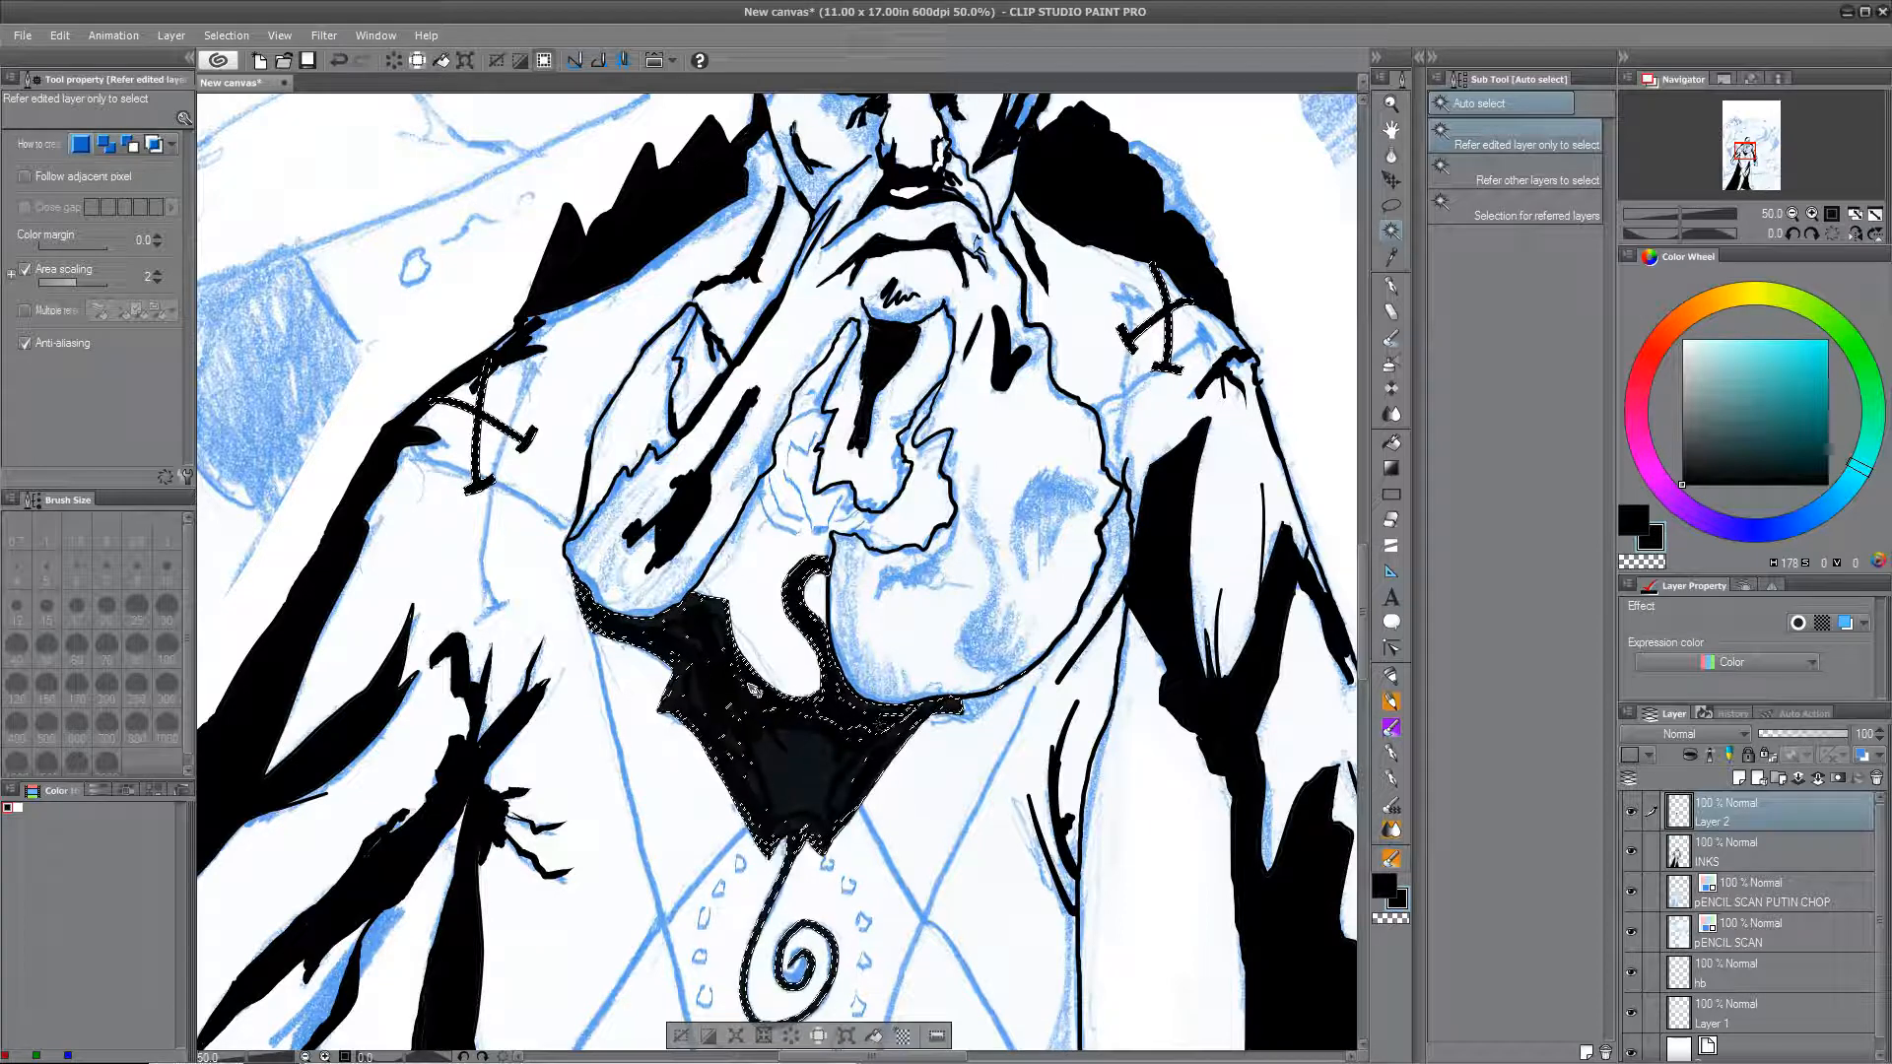
scroll(755, 689, "up", 4)
left_click_drag(947, 592, 758, 464)
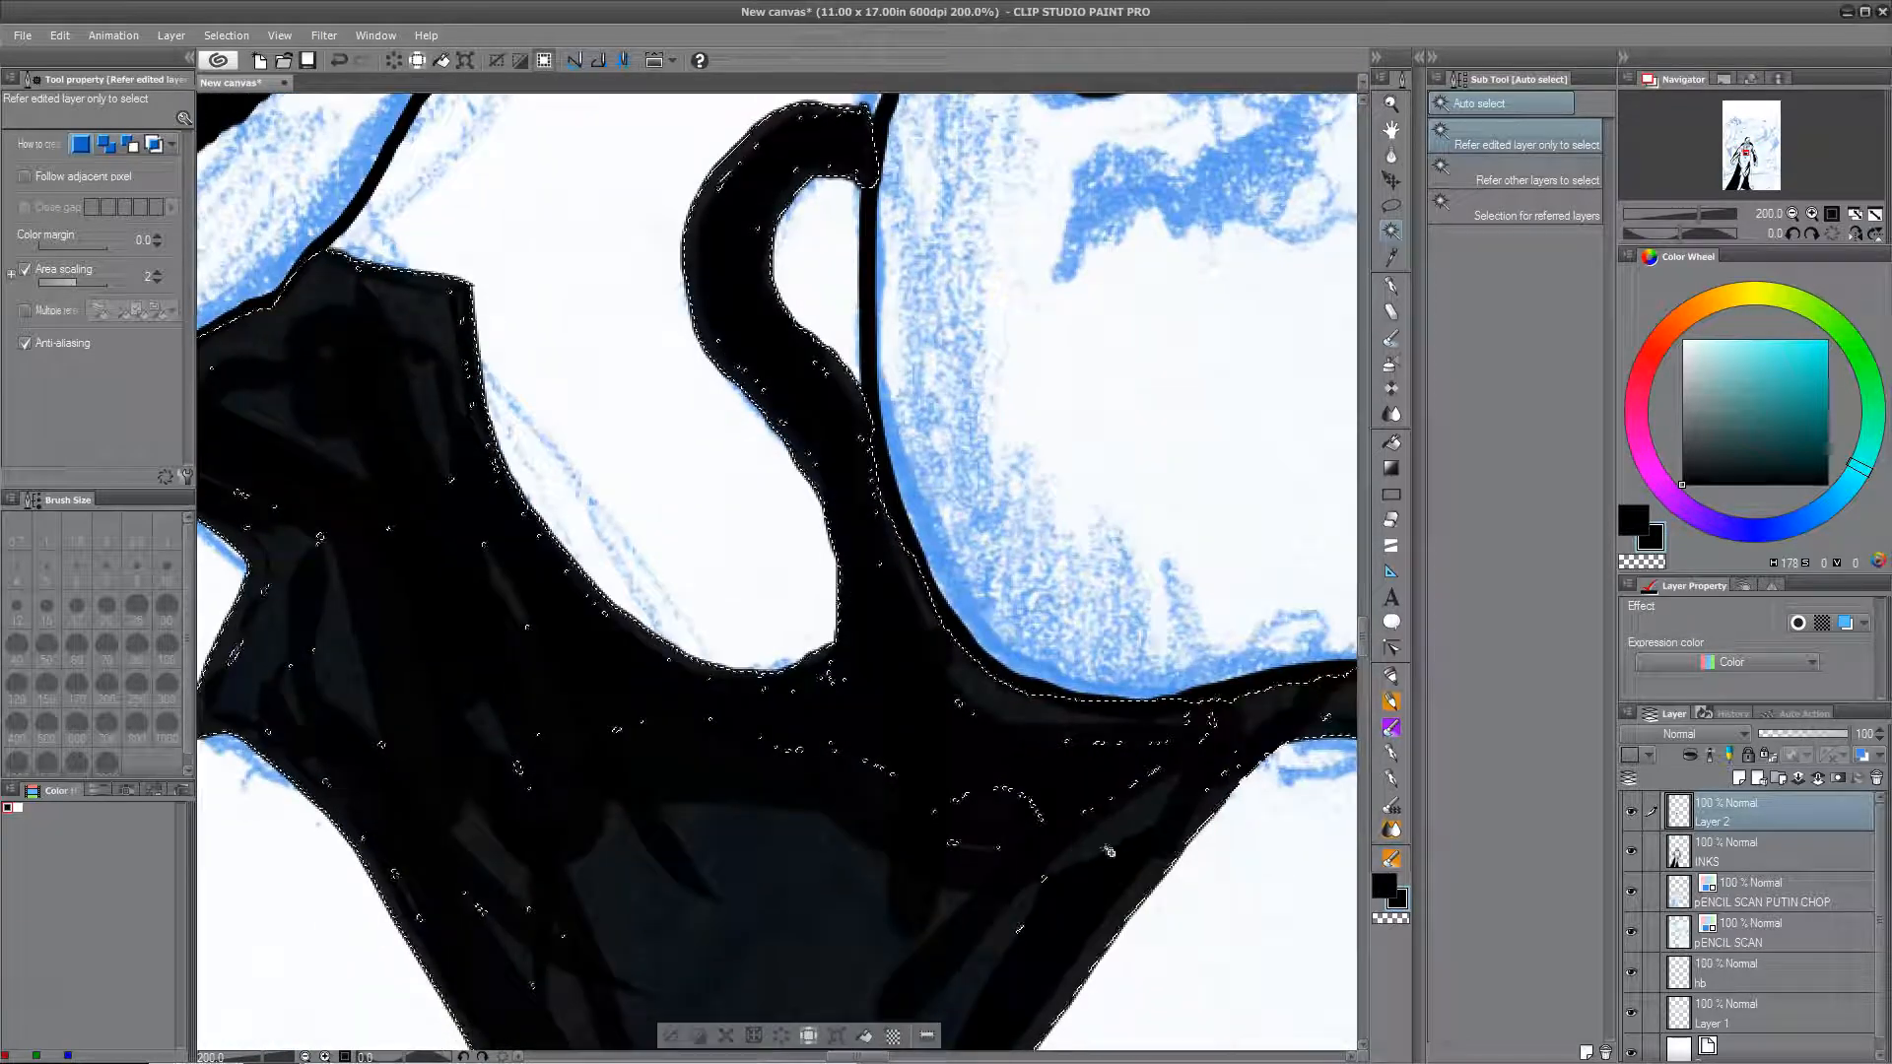
left_click_drag(1110, 852, 696, 848)
key("ctrl+z")
key("ctrl+y")
mouse_move(552, 985)
left_mouse_down()
mouse_move(899, 488)
mouse_move(803, 870)
left_mouse_up()
Step: Shrink the selection, delete the black fill inside it, and deselect
left_click(225, 36)
left_click(295, 169)
left_click(981, 446)
key("Delete")
key("ctrl+d")
key("ctrl+minus")
key("ctrl+minus")
key("ctrl+minus")
mouse_move(981, 447)
left_mouse_down()
mouse_move(734, 1015)
mouse_move(935, 433)
left_mouse_up()
key("ctrl+plus")
key("ctrl+plus")
key("ctrl+plus")
Step: Erase leftover black specks inside the emptied chest shadow down to its lower points with the Vector eraser at size 20
key("e")
mouse_move(552, 295)
left_mouse_down()
mouse_move(666, 522)
mouse_move(926, 868)
left_mouse_up()
left_click(384, 603)
left_click_drag(397, 817, 548, 1003)
left_click_drag(690, 837, 644, 627)
left_click_drag(942, 907, 832, 599)
left_click_drag(745, 763, 747, 800)
left_click_drag(832, 599, 811, 608)
left_click_drag(911, 701, 852, 749)
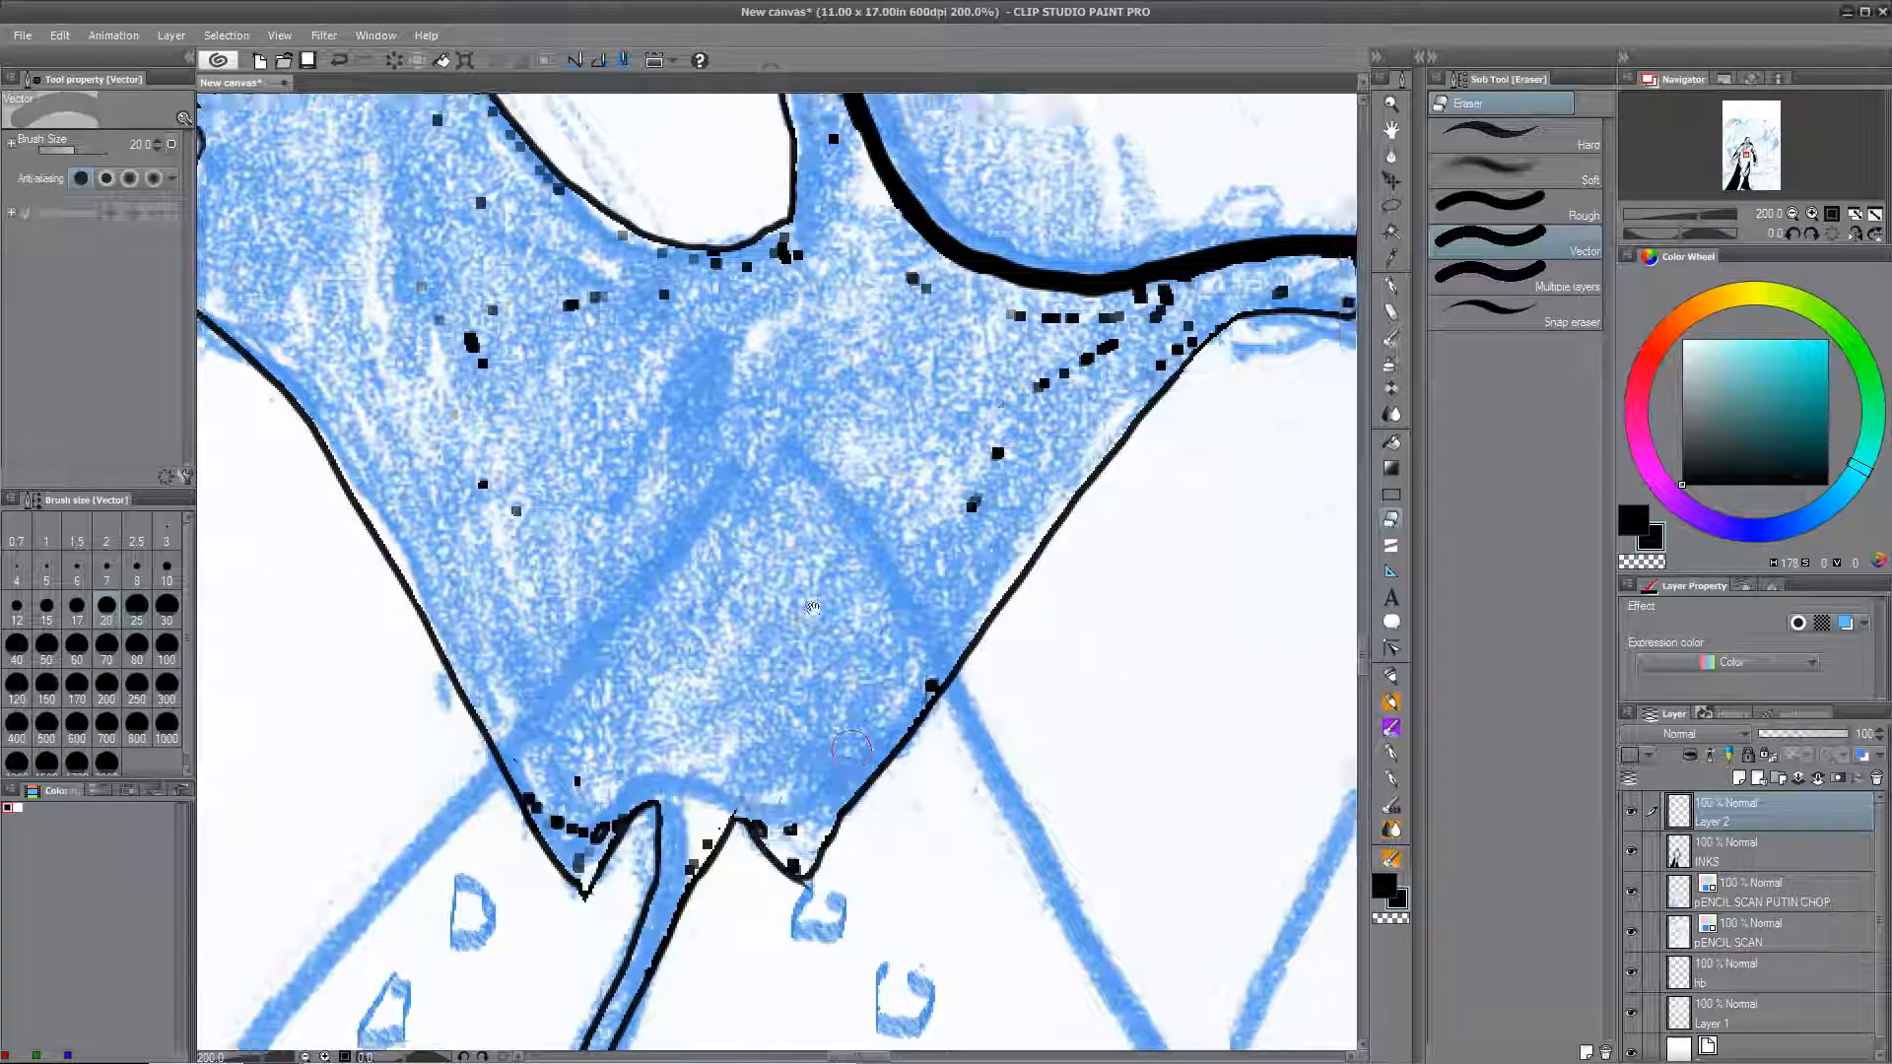
left_click_drag(1282, 448, 1219, 793)
mouse_move(444, 394)
left_mouse_down()
mouse_move(562, 403)
mouse_move(1001, 750)
left_mouse_up()
Step: Switch to the Soft eraser at size 7 and erase the leftover specks beside the notched upper edge of the chest shadow
left_click(375, 633)
left_click(1532, 174)
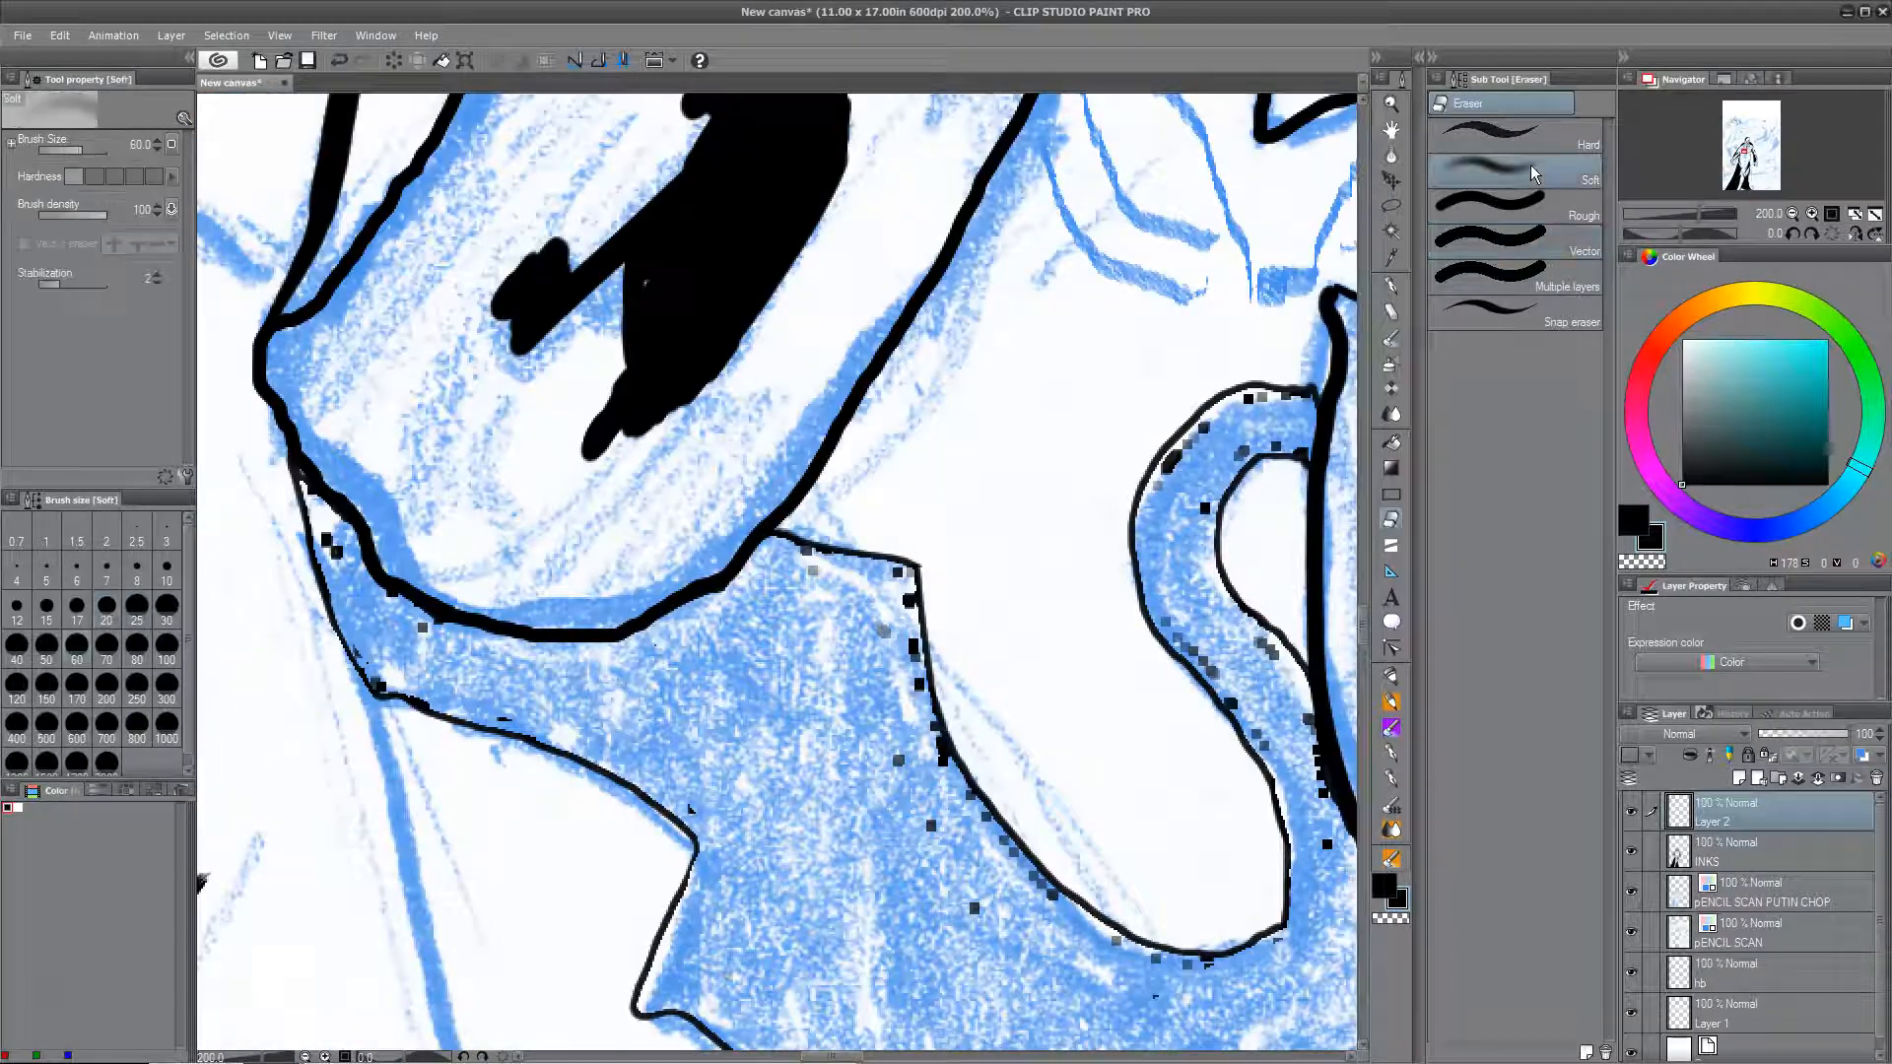
scroll(805, 577, "up", 3)
key("bracketleft")
key("bracketleft")
key("bracketleft")
key("bracketleft")
key("bracketleft")
key("bracketleft")
key("bracketleft")
key("bracketleft")
key("bracketleft")
key("bracketleft")
key("bracketleft")
left_click_drag(901, 552, 867, 527)
left_click_drag(1232, 591, 613, 463)
left_click_drag(891, 419, 927, 424)
left_click_drag(1034, 986, 1044, 620)
left_click(788, 530)
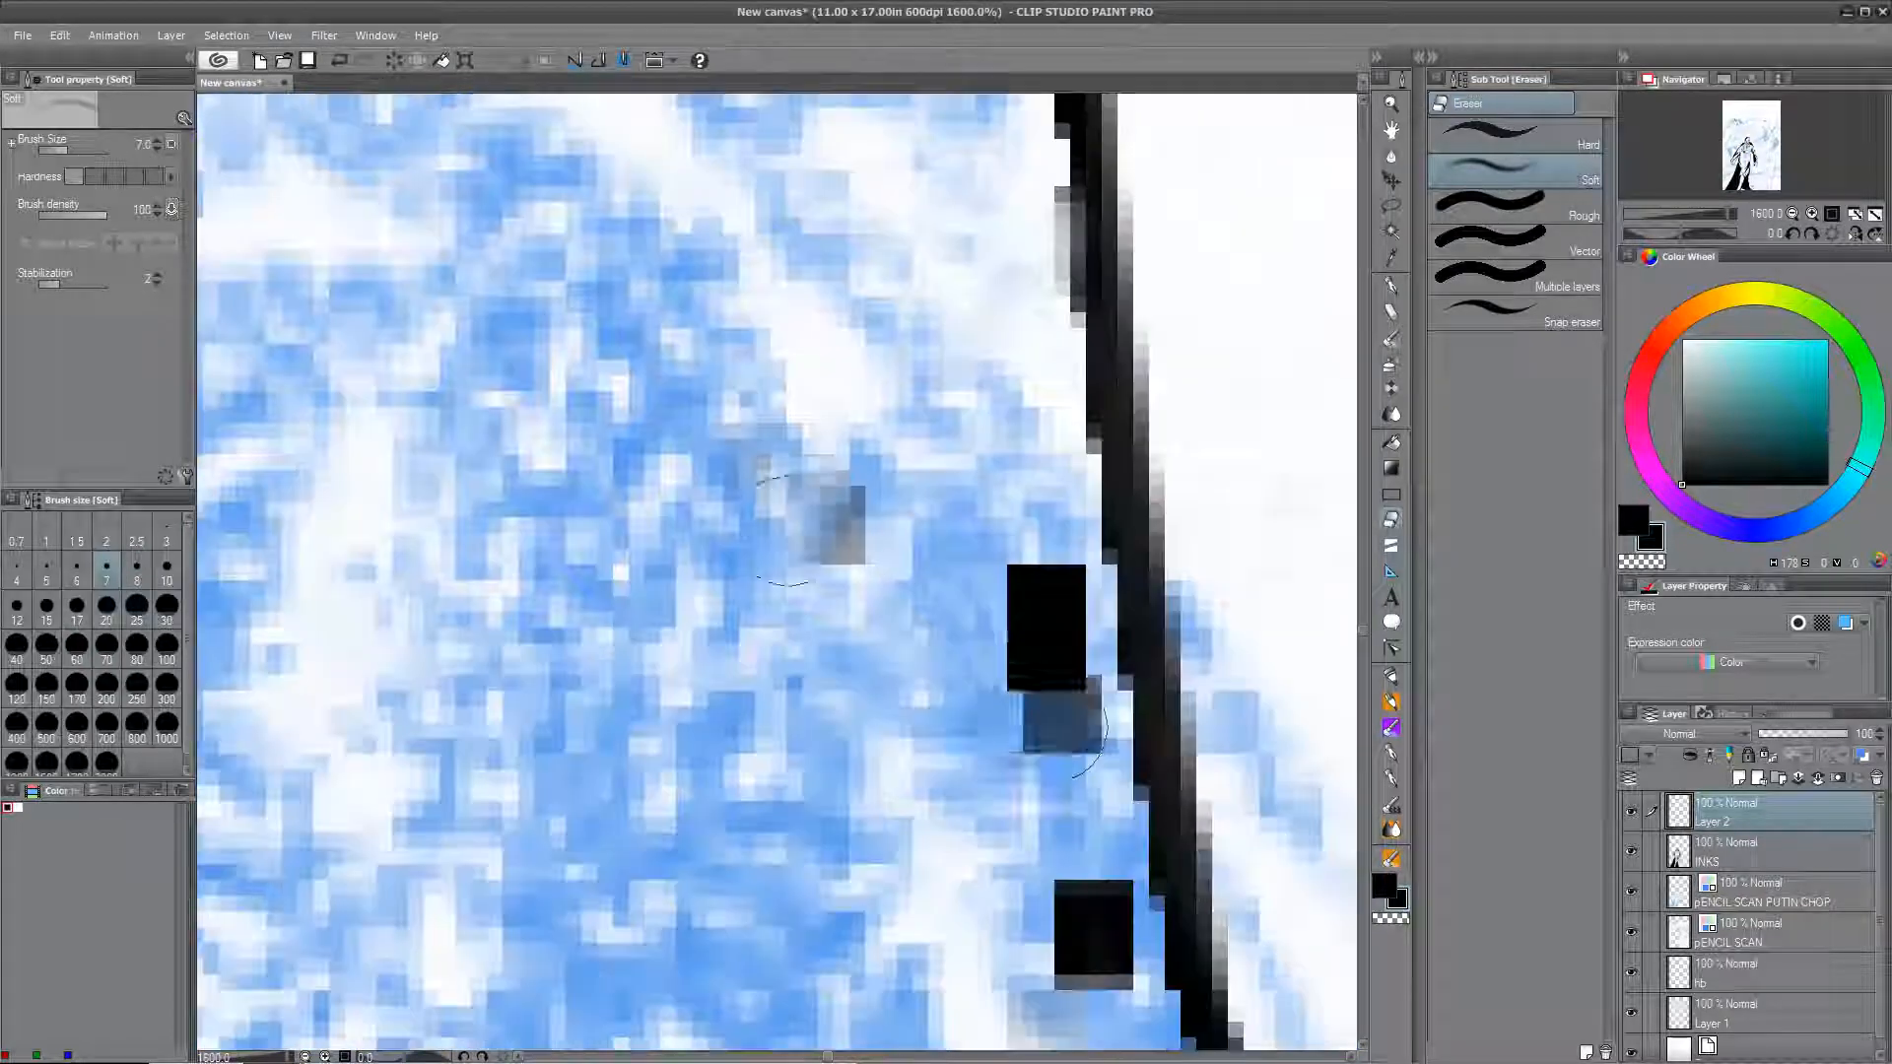
left_click_drag(788, 530, 837, 525)
Step: Erase the leftover specks along the outer edge of the chest shadow and down to its curved cutout
scroll(942, 667, "down", 2)
left_click_drag(611, 473, 975, 601)
left_click_drag(513, 365, 1083, 618)
left_click(773, 436)
left_click(712, 370)
left_click_drag(639, 473, 687, 548)
left_click(1238, 468)
left_click_drag(1315, 473, 222, 433)
left_click_drag(630, 648, 698, 781)
left_click_drag(718, 580, 867, 843)
left_click(912, 899)
left_click_drag(900, 904, 591, 455)
left_click_drag(1076, 576, 833, 679)
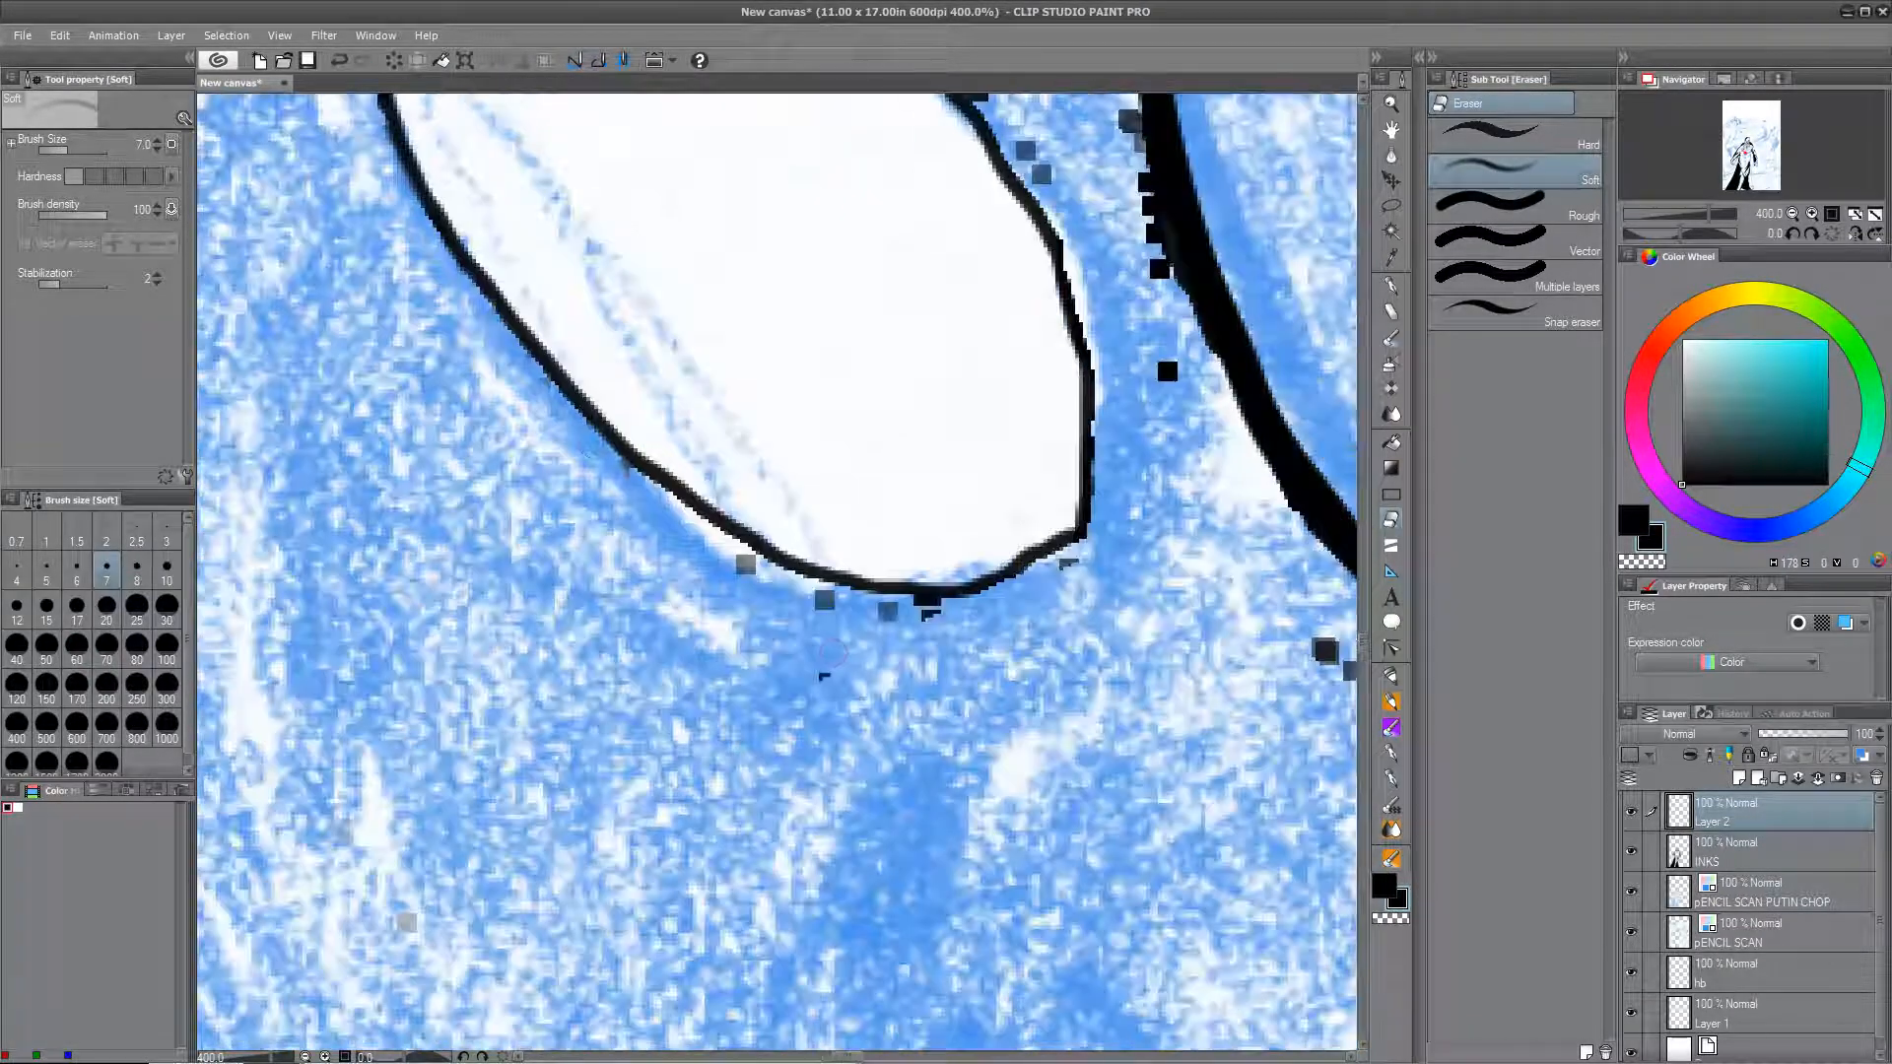
Step: Erase the specks under the curved cutout, around the curl, and beneath the thick rounded outline beside it
left_click_drag(771, 599, 524, 987)
left_click_drag(645, 360, 794, 564)
left_click_drag(885, 506, 912, 656)
left_click_drag(709, 266, 793, 828)
left_click_drag(739, 512, 683, 597)
left_click(837, 567)
left_click_drag(904, 552, 963, 561)
left_click_drag(936, 450, 849, 456)
left_click_drag(887, 985, 690, 148)
left_click(708, 677)
left_click_drag(1183, 769, 551, 562)
left_click_drag(855, 626, 897, 586)
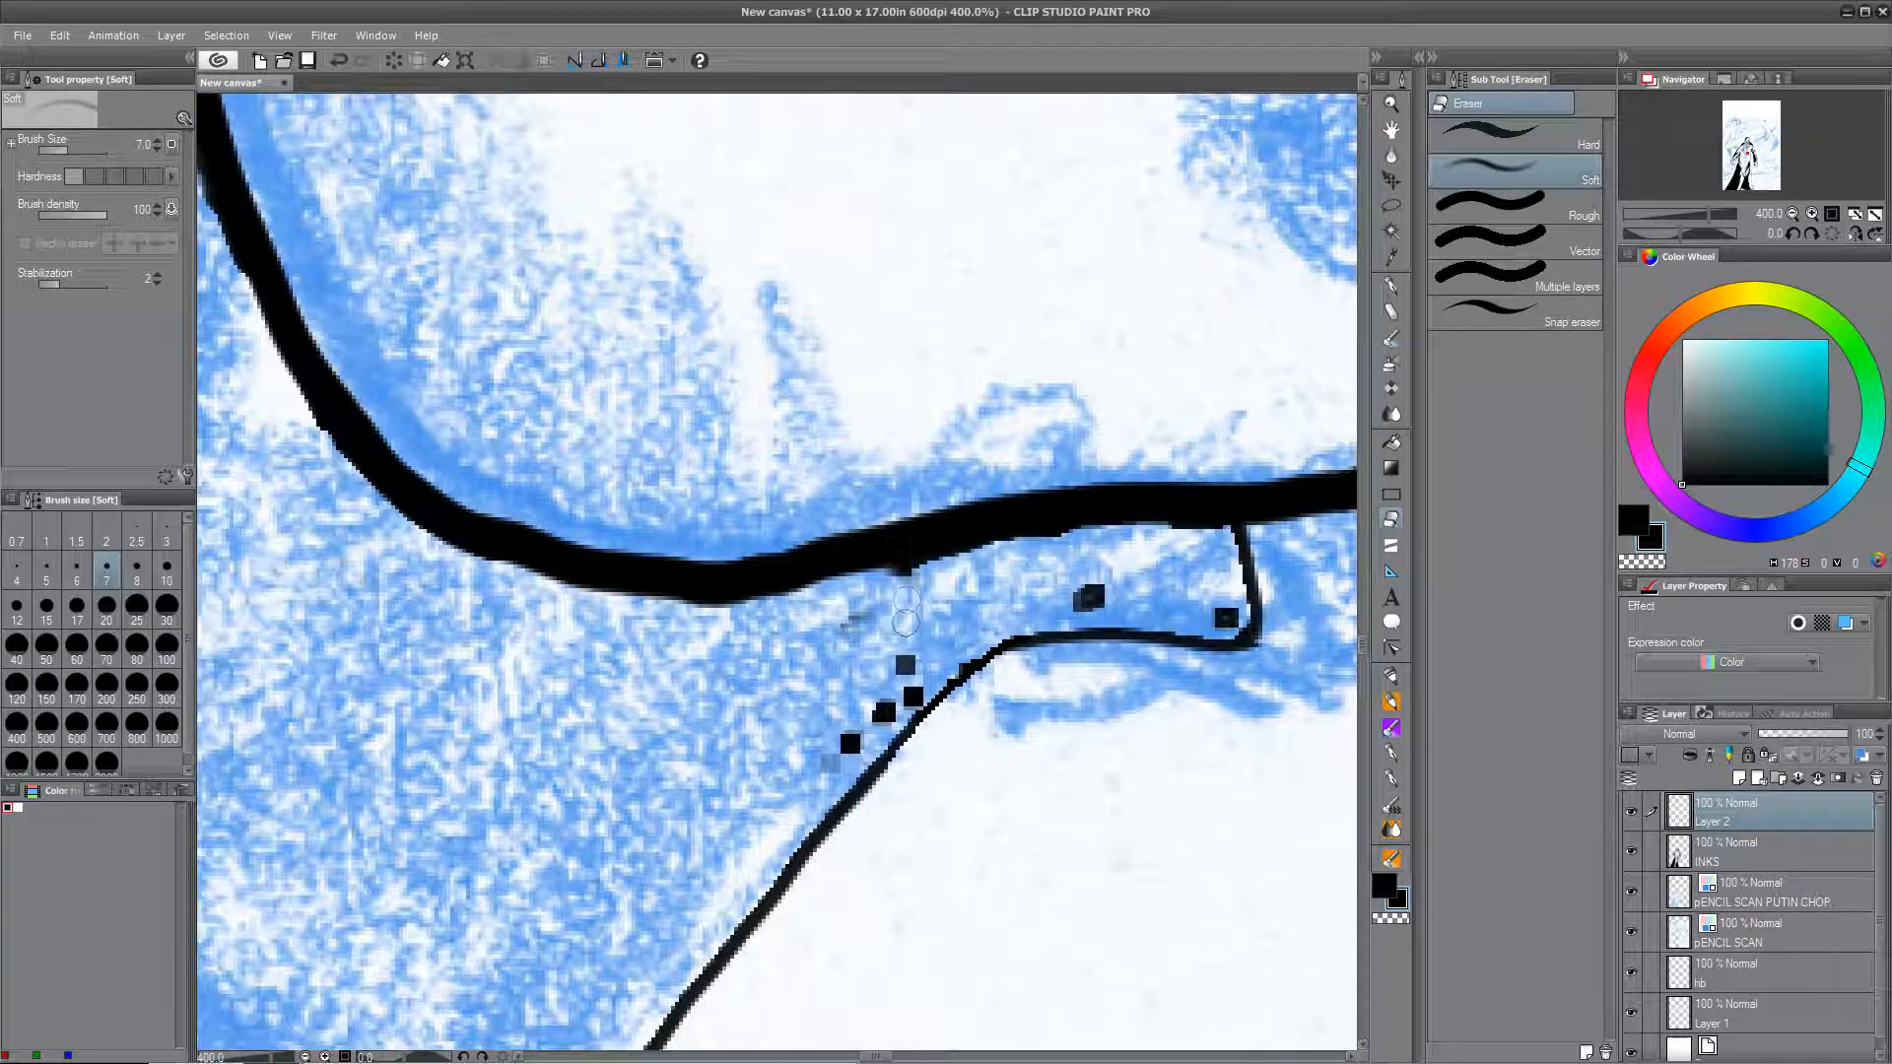
Step: Erase the remaining specks in the chest shadow's narrow right corner, along its sloping edge and around its lower points
left_click(1226, 617)
left_click_drag(591, 907, 1212, 227)
left_click_drag(784, 910, 856, 551)
left_click(853, 665)
left_click(849, 596)
left_click_drag(688, 619, 658, 662)
mouse_move(345, 537)
left_mouse_down()
mouse_move(373, 577)
mouse_move(518, 573)
left_mouse_up()
left_click_drag(400, 762, 764, 929)
left_click_drag(552, 227, 986, 966)
left_click_drag(592, 236, 1035, 946)
left_click_drag(340, 212, 346, 261)
left_click(583, 497)
mouse_move(1340, 364)
left_mouse_down()
mouse_move(755, 670)
mouse_move(721, 363)
left_mouse_up()
Step: Ink the ring of small bead shapes around the spiral with the Lineart 600dpi brush at size 6
key("ctrl+minus")
scroll(757, 675, "down", 4)
left_click(1391, 676)
left_click(1488, 376)
scroll(1303, 469, "up", 2)
left_click(106, 569)
left_click(76, 569)
left_click_drag(242, 753, 500, 612)
mouse_move(493, 597)
left_mouse_down()
mouse_move(504, 629)
mouse_move(424, 743)
left_mouse_up()
left_click_drag(415, 783, 430, 811)
left_click_drag(430, 874, 501, 609)
mouse_move(522, 716)
left_mouse_down()
mouse_move(560, 554)
mouse_move(620, 607)
left_mouse_up()
left_click_drag(688, 585, 696, 617)
left_click_drag(803, 524, 808, 573)
mouse_move(838, 473)
left_mouse_down()
mouse_move(857, 488)
mouse_move(846, 454)
left_mouse_up()
left_click_drag(847, 473, 829, 776)
left_click_drag(839, 670, 847, 700)
left_click_drag(837, 594, 842, 627)
mouse_move(802, 518)
left_mouse_down()
mouse_move(814, 554)
mouse_move(776, 504)
left_mouse_up()
left_click_drag(751, 808, 835, 461)
left_click(1532, 696)
left_click_drag(673, 768, 698, 692)
key("ctrl+z")
Step: Add a new layer and ink the lines of the large star emblem on the robe with the giant marker at size 20
left_click(1739, 778)
left_click_drag(749, 207, 776, 719)
left_click(1574, 526)
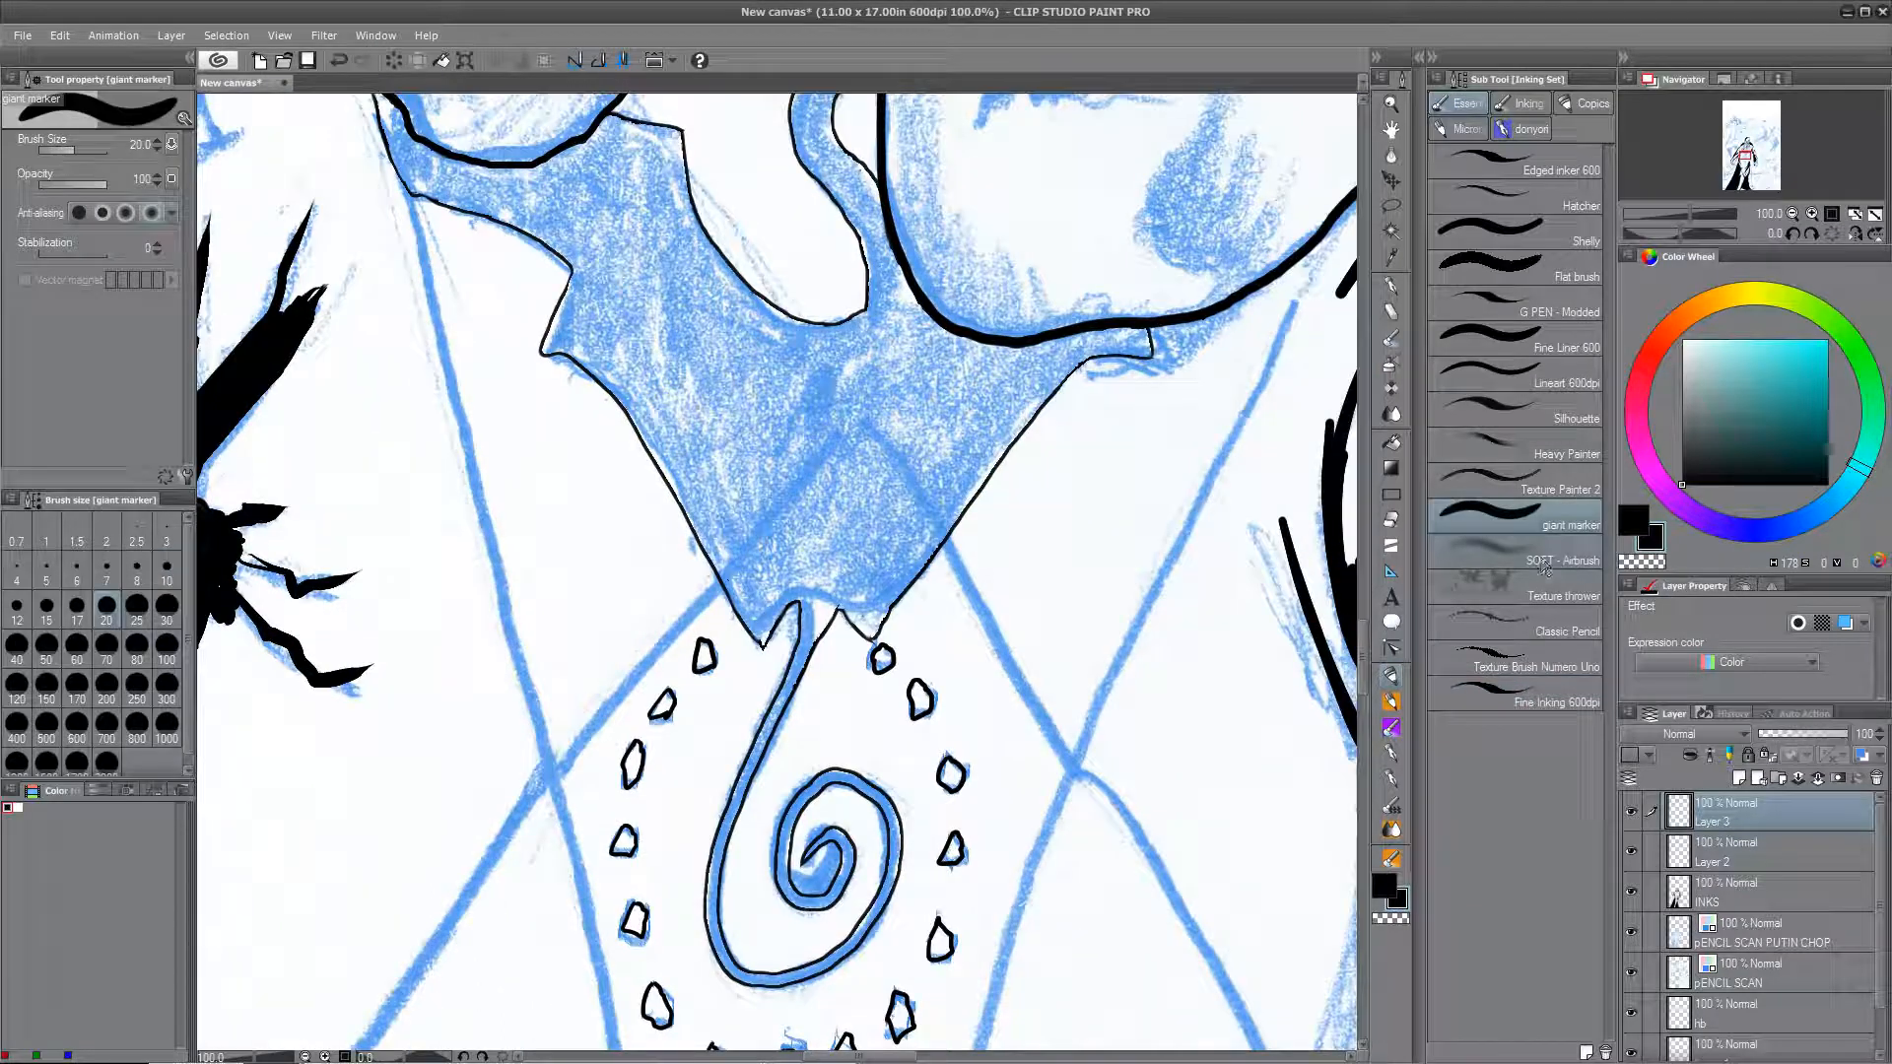
key("ctrl+minus")
key("ctrl+minus")
key("ctrl+z")
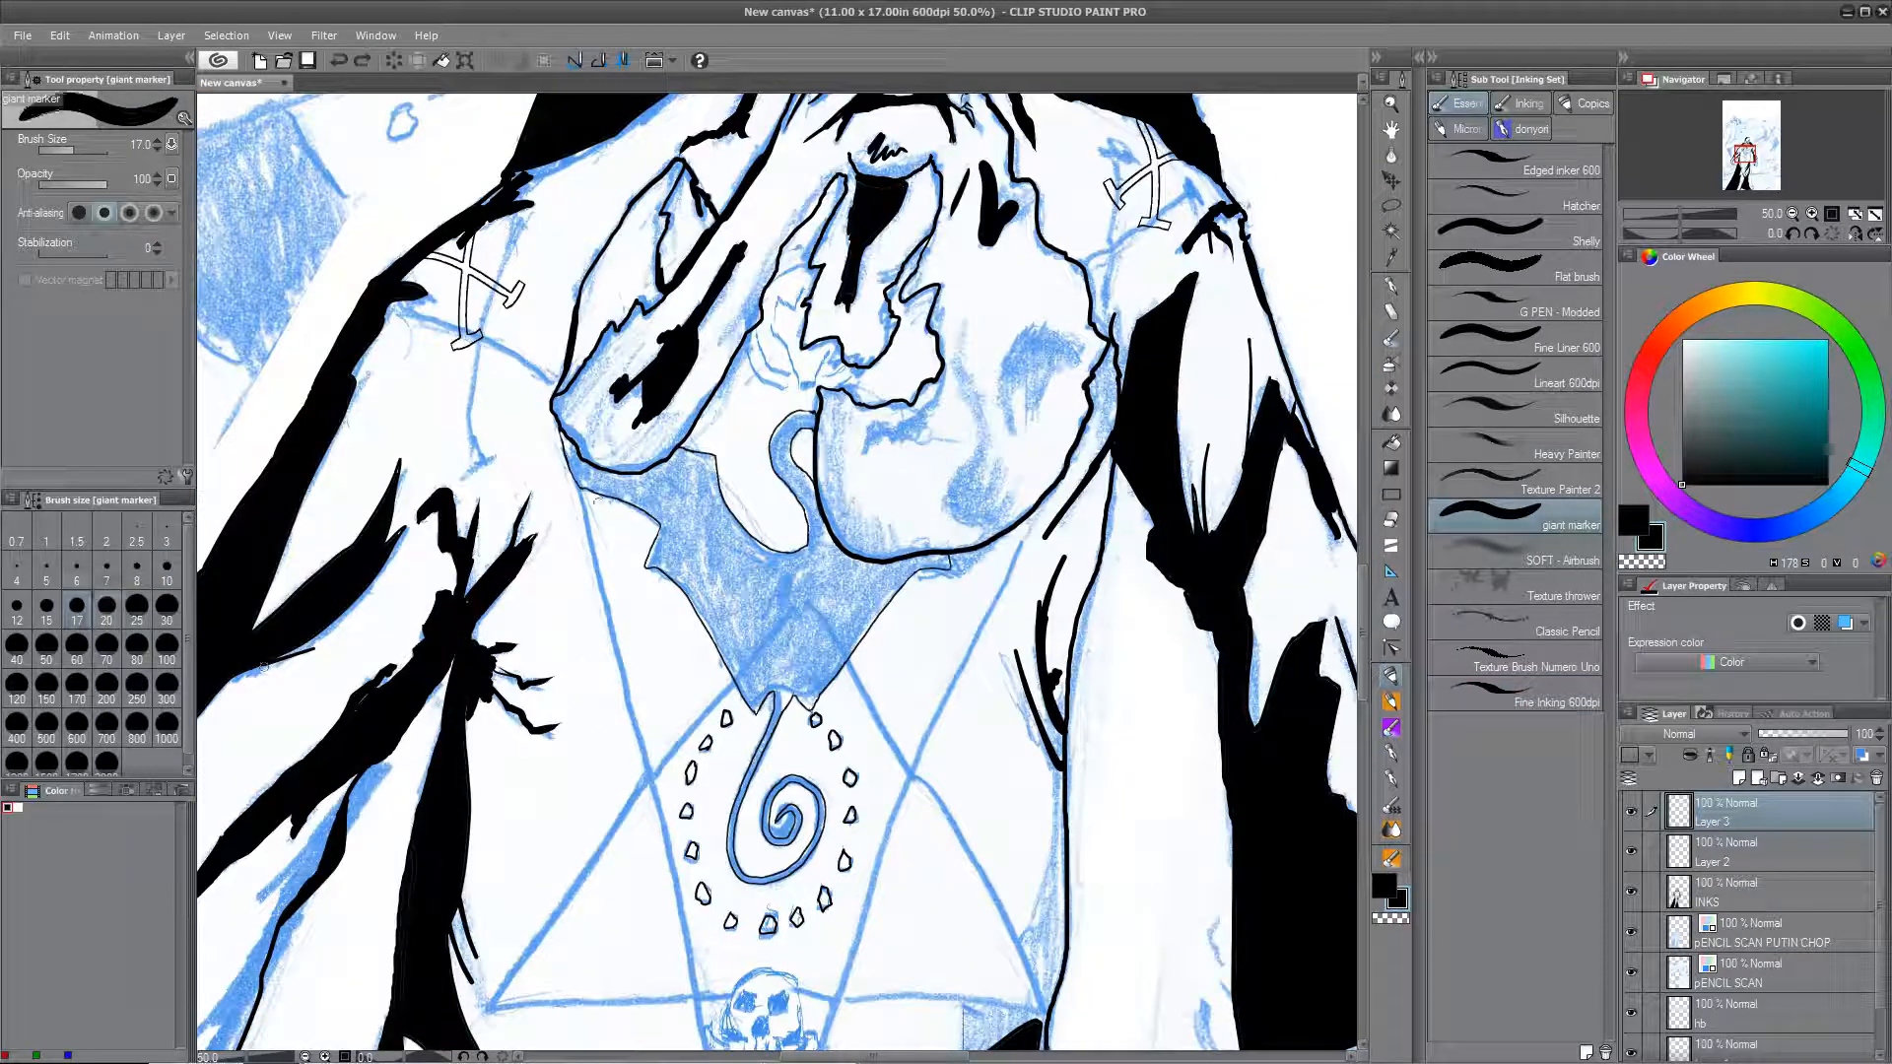
mouse_move(602, 593)
left_mouse_down()
mouse_move(705, 1046)
mouse_move(650, 586)
left_mouse_up()
left_click_drag(648, 598, 706, 827)
mouse_move(706, 826)
left_mouse_down()
mouse_move(949, 121)
mouse_move(866, 576)
left_mouse_up()
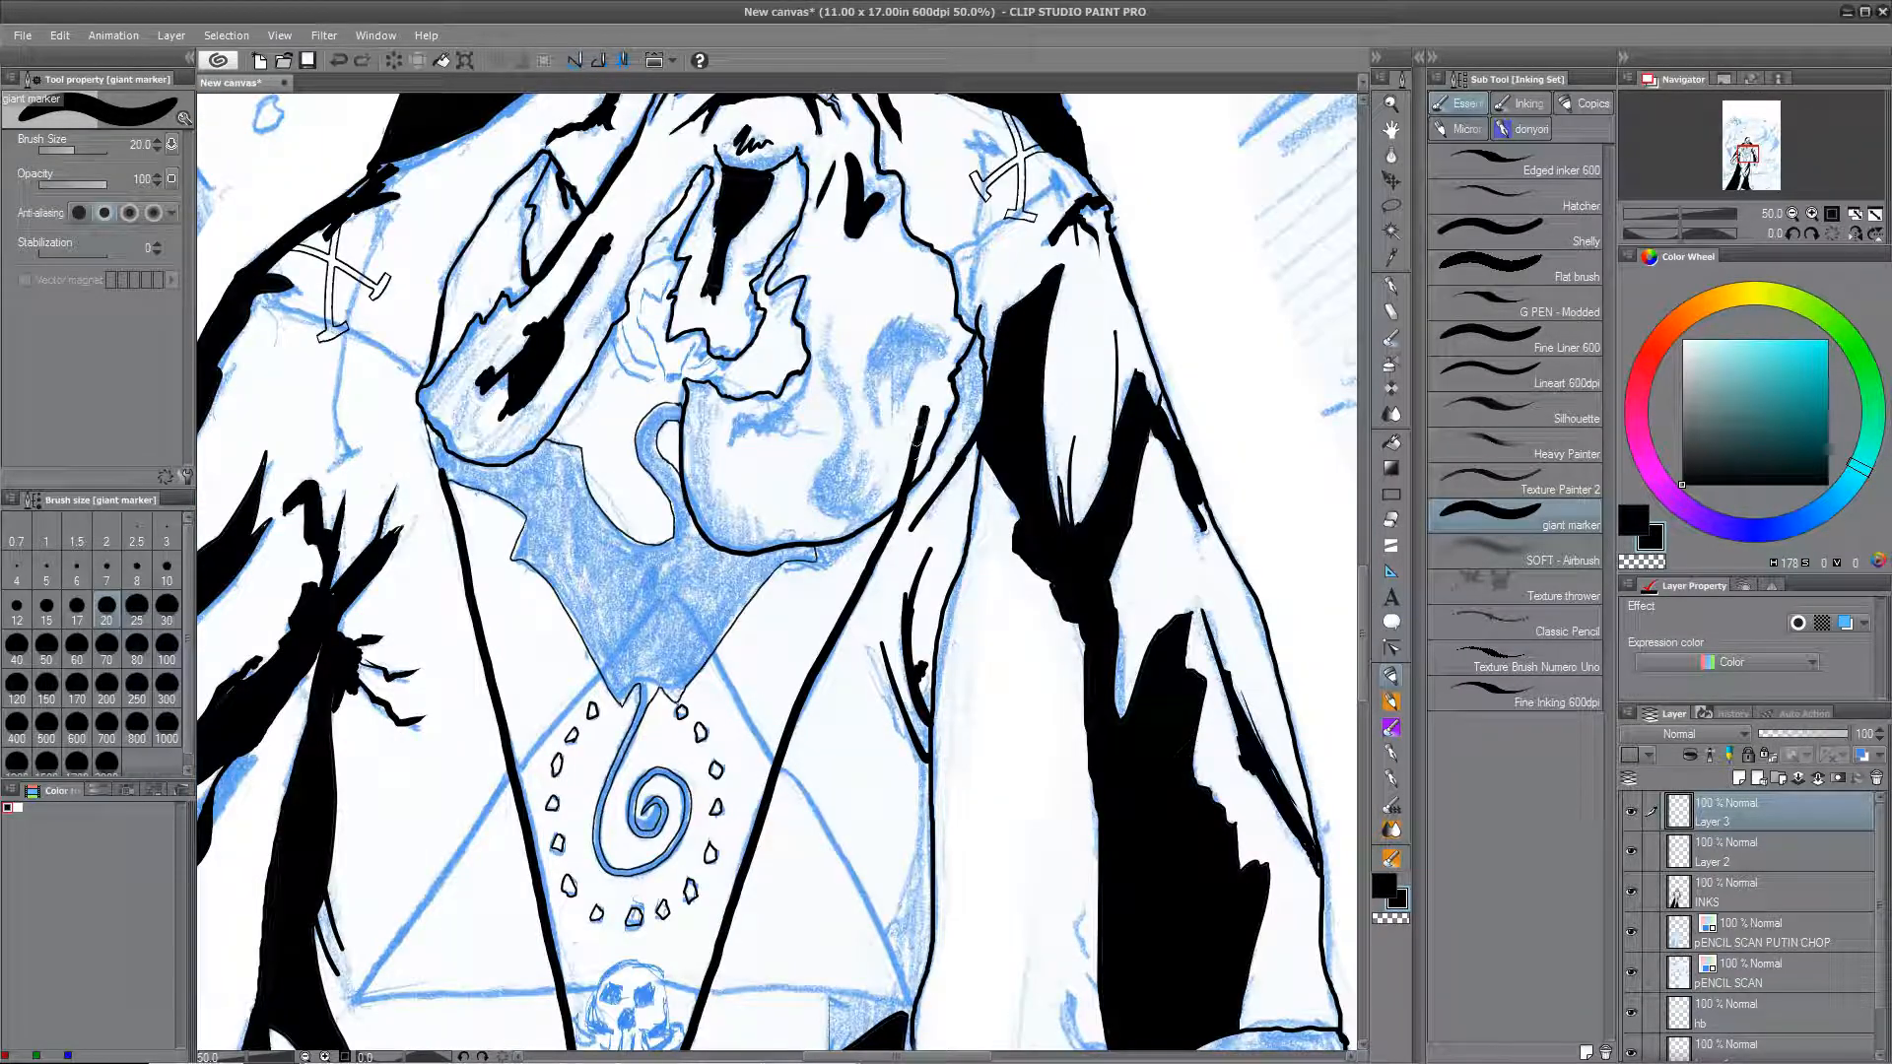
mouse_move(620, 648)
left_mouse_down()
mouse_move(394, 946)
mouse_move(606, 985)
mouse_move(911, 993)
left_mouse_up()
mouse_move(709, 642)
left_mouse_down()
mouse_move(910, 990)
mouse_move(971, 822)
left_mouse_up()
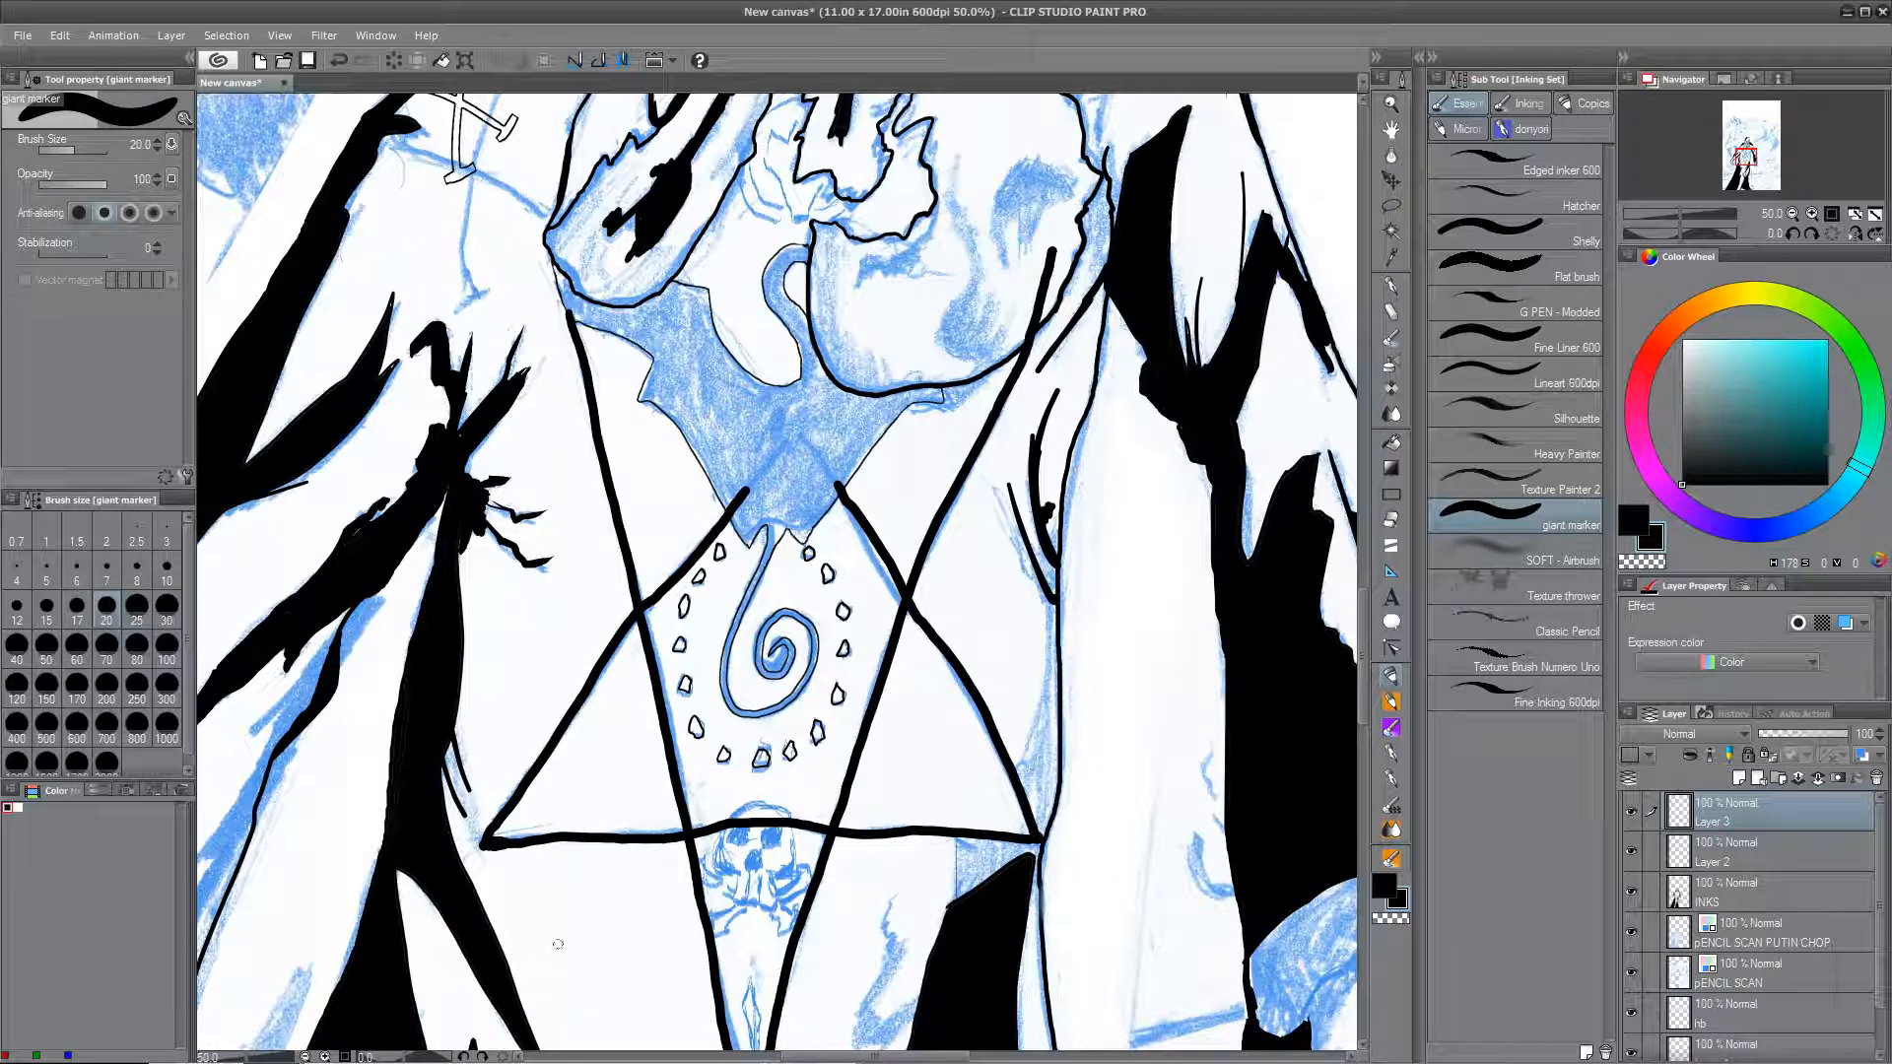
Step: Auto-select the star's black lines, shrink the selection, delete the black inside to leave thin outlines, and deselect
key("w")
left_click(558, 839)
left_click(227, 36)
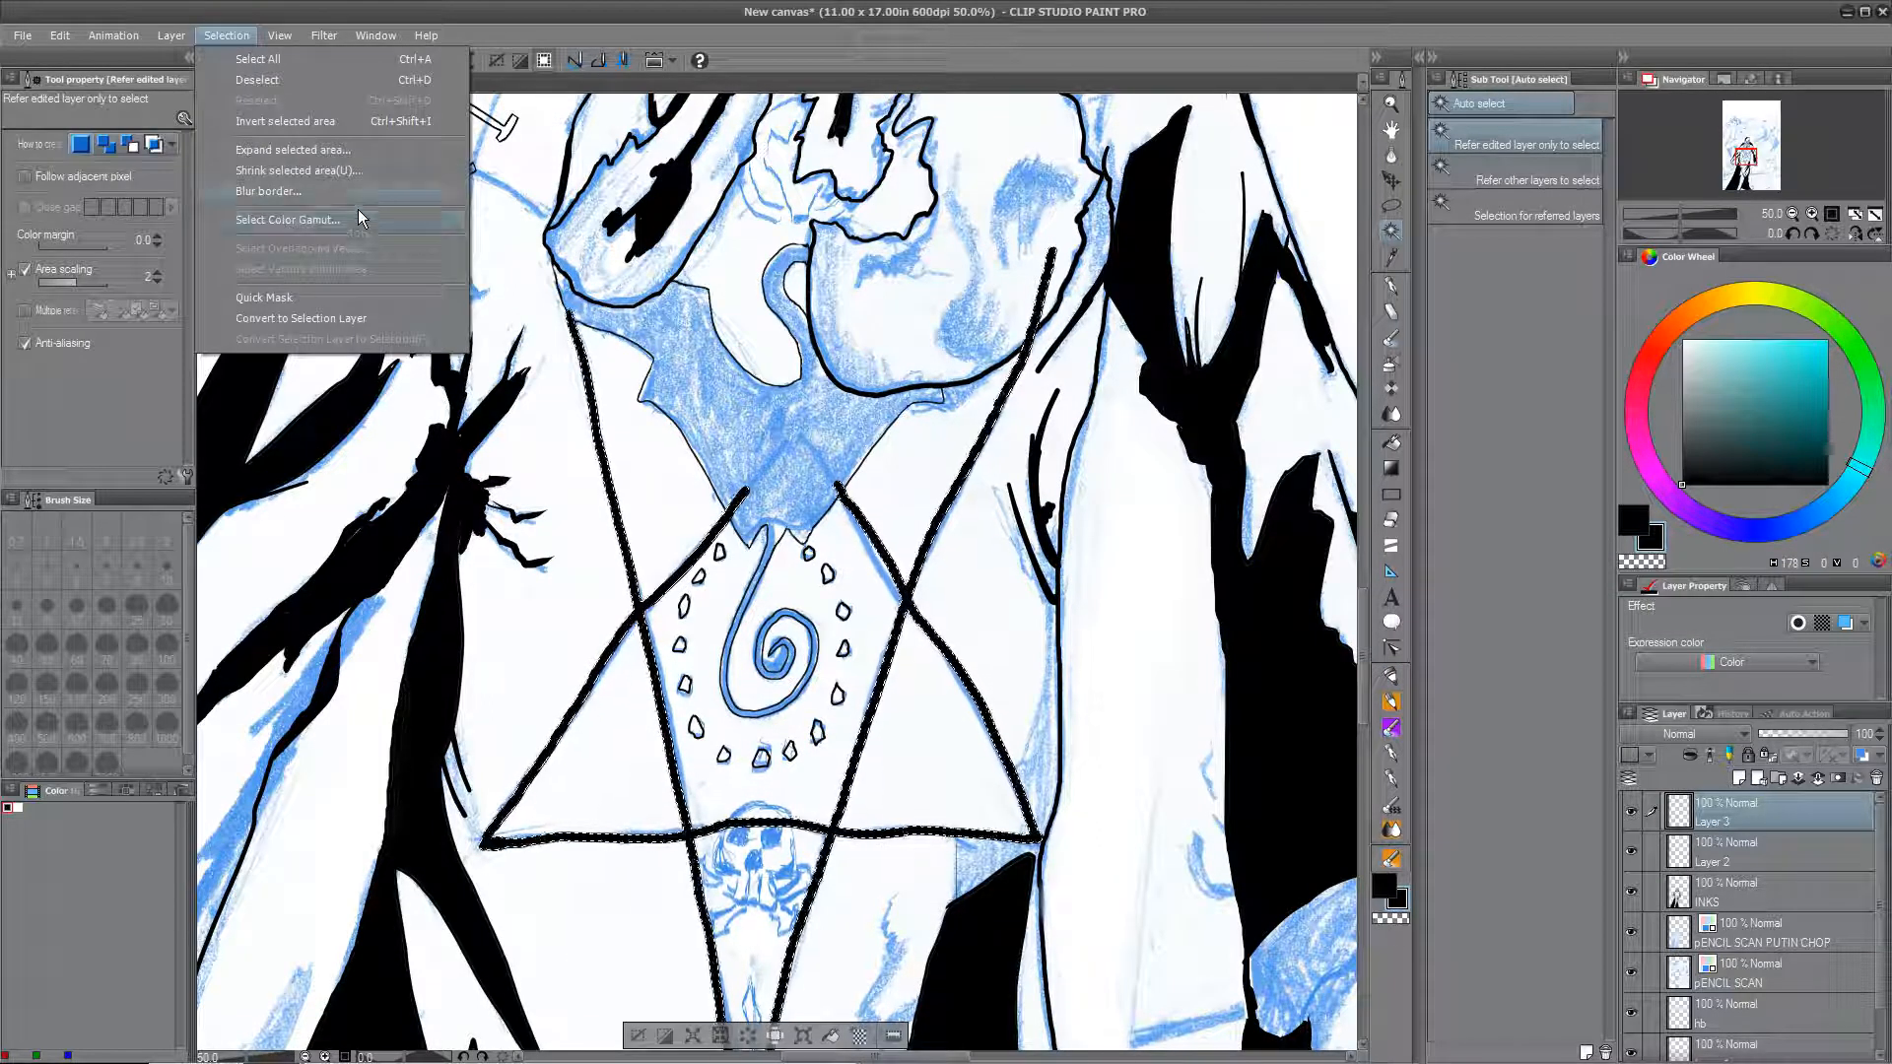
left_click(340, 171)
key("Return")
key("Delete")
key("ctrl+d")
Step: Erase the star's outline overlaps at its crossings and over the chest shadow, beard and skull with the Soft eraser at size 15
key("e")
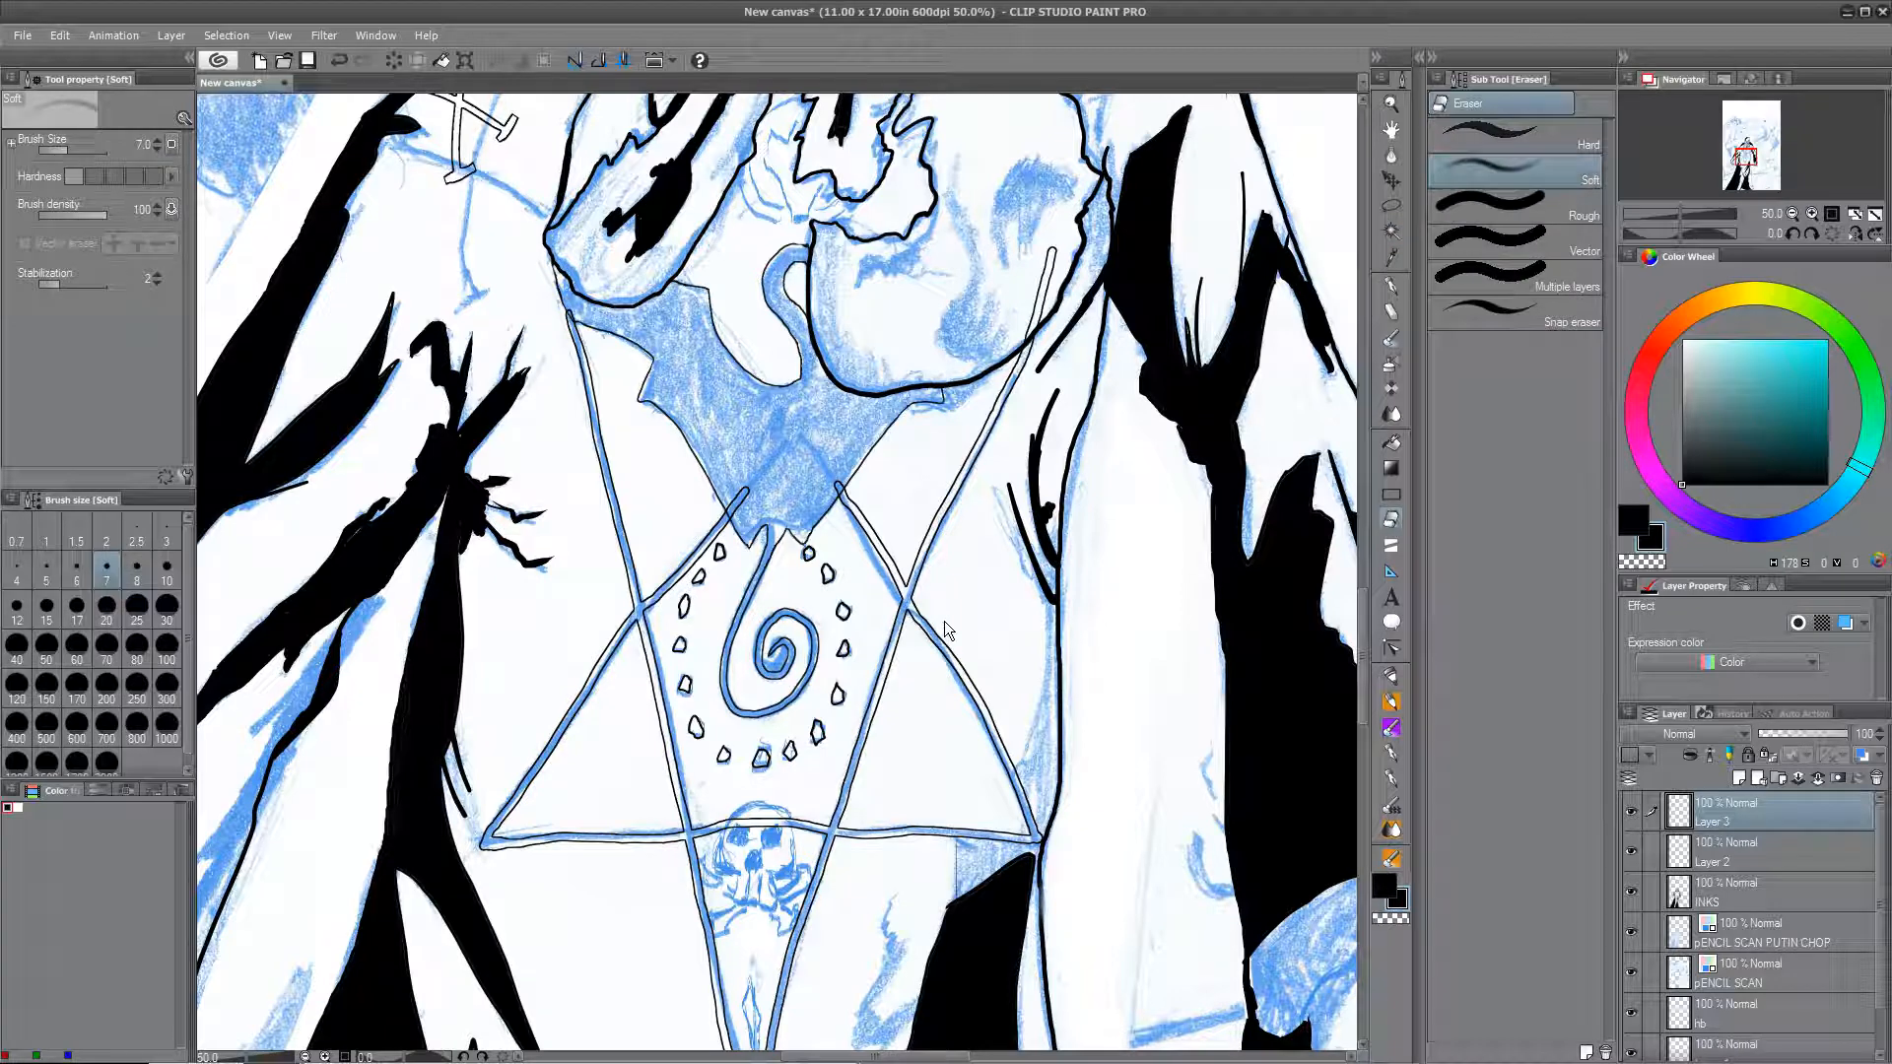
left_click_drag(788, 867, 817, 559)
key("ctrl+plus")
key("ctrl+plus")
key("ctrl+plus")
left_click(84, 151)
left_click_drag(691, 406, 870, 429)
mouse_move(829, 721)
left_mouse_down()
mouse_move(826, 437)
mouse_move(907, 985)
left_mouse_up()
left_click_drag(636, 270, 670, 468)
left_click(47, 607)
left_click_drag(992, 769, 69, 596)
mouse_move(1113, 166)
left_mouse_down()
mouse_move(1067, 389)
mouse_move(1027, 438)
left_mouse_up()
left_click_drag(1110, 232, 1084, 355)
left_click_drag(683, 819, 992, 506)
left_click_drag(448, 667, 514, 570)
mouse_move(765, 569)
left_mouse_down()
mouse_move(778, 550)
mouse_move(789, 570)
left_mouse_up()
left_click_drag(853, 605, 1055, 44)
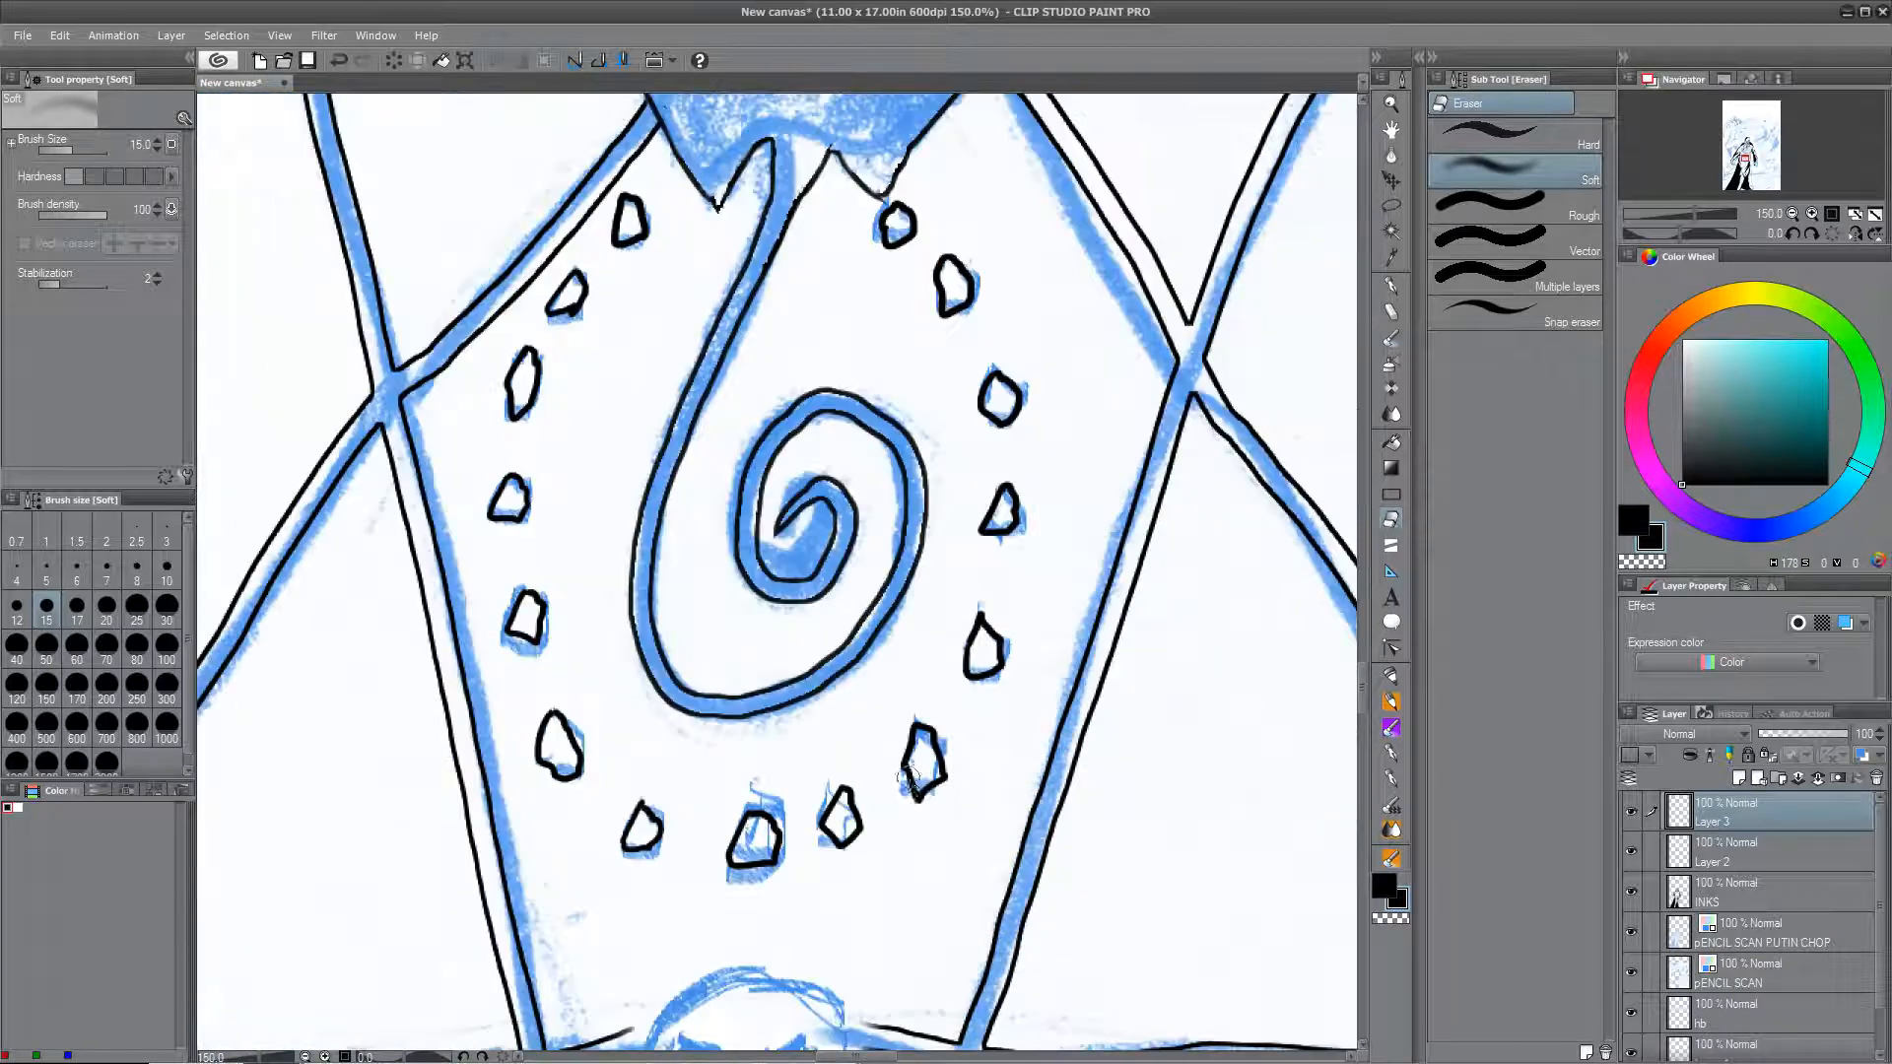
Step: Hide the PENCIL SCAN PUTIN CHOP layer to examine the inks across the whole figure, and show the layer again
scroll(909, 778, "down", 4)
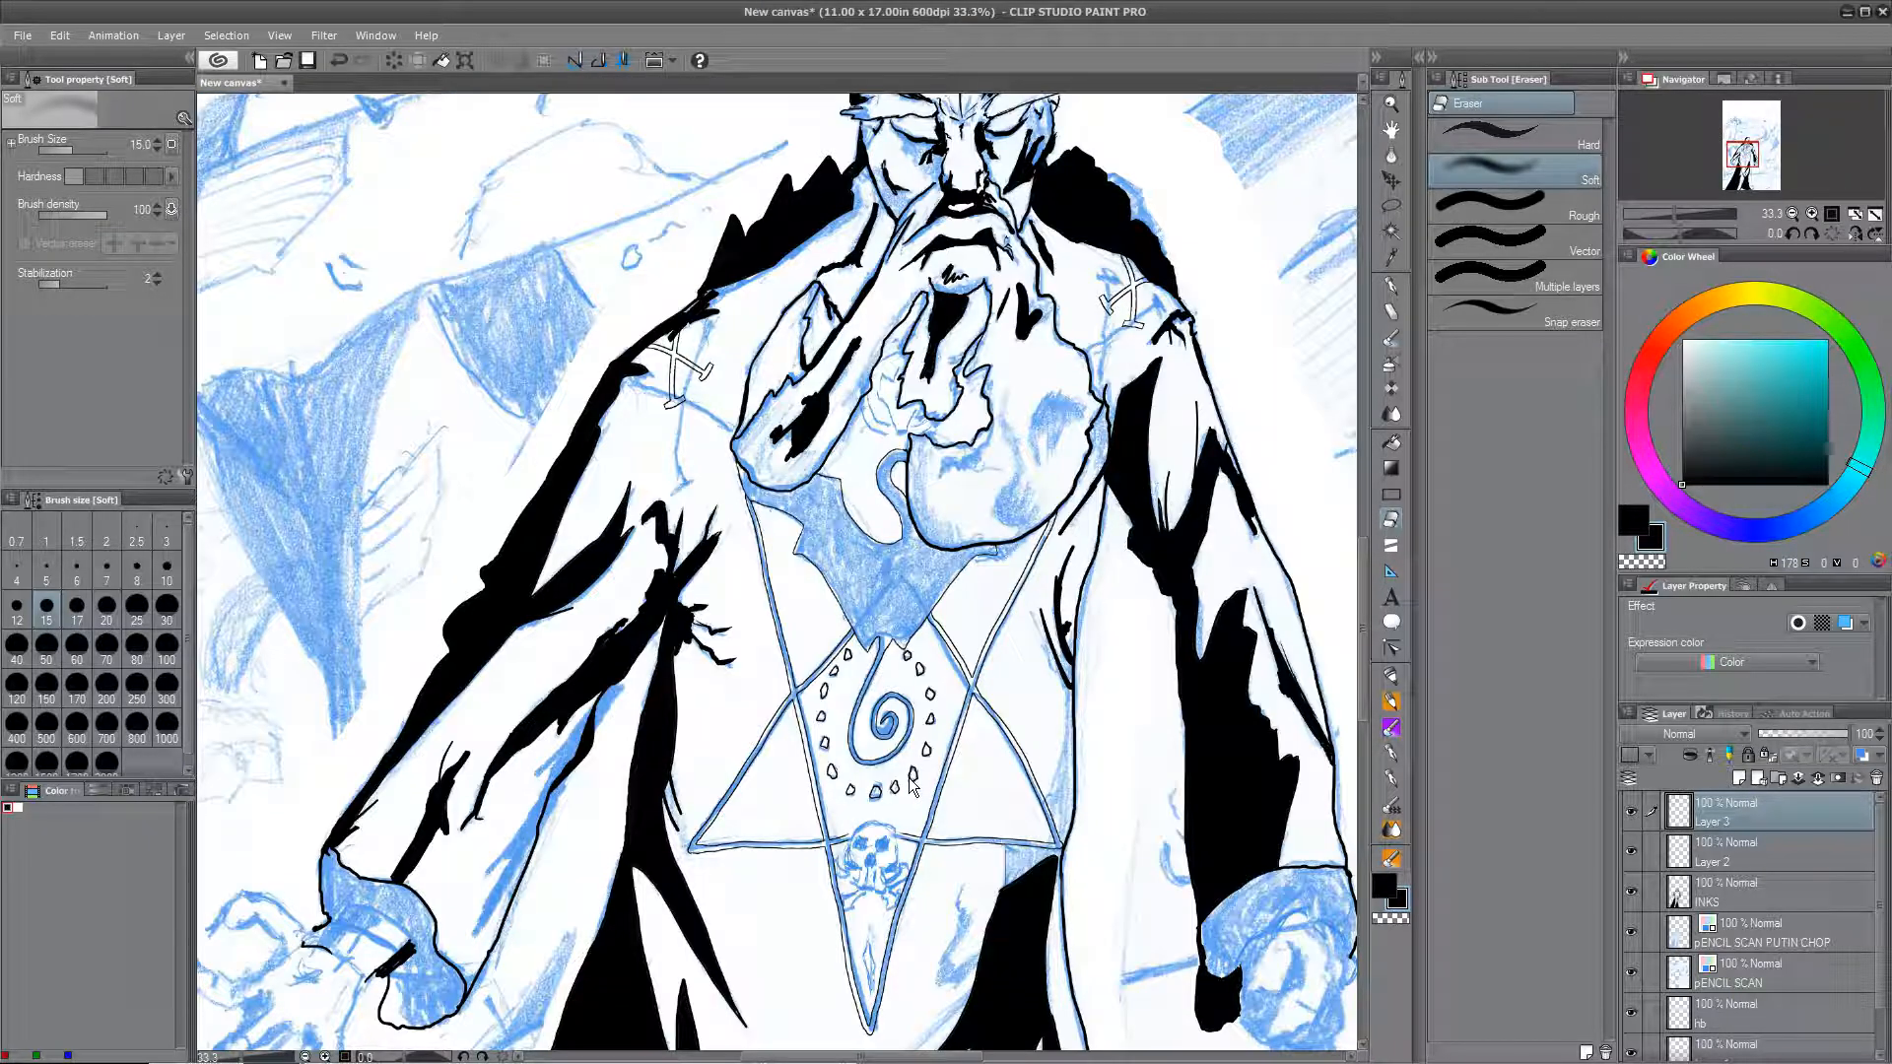
left_click(1631, 931)
key("ctrl+minus")
key("ctrl+minus")
key("ctrl+minus")
key("ctrl+plus")
key("ctrl+plus")
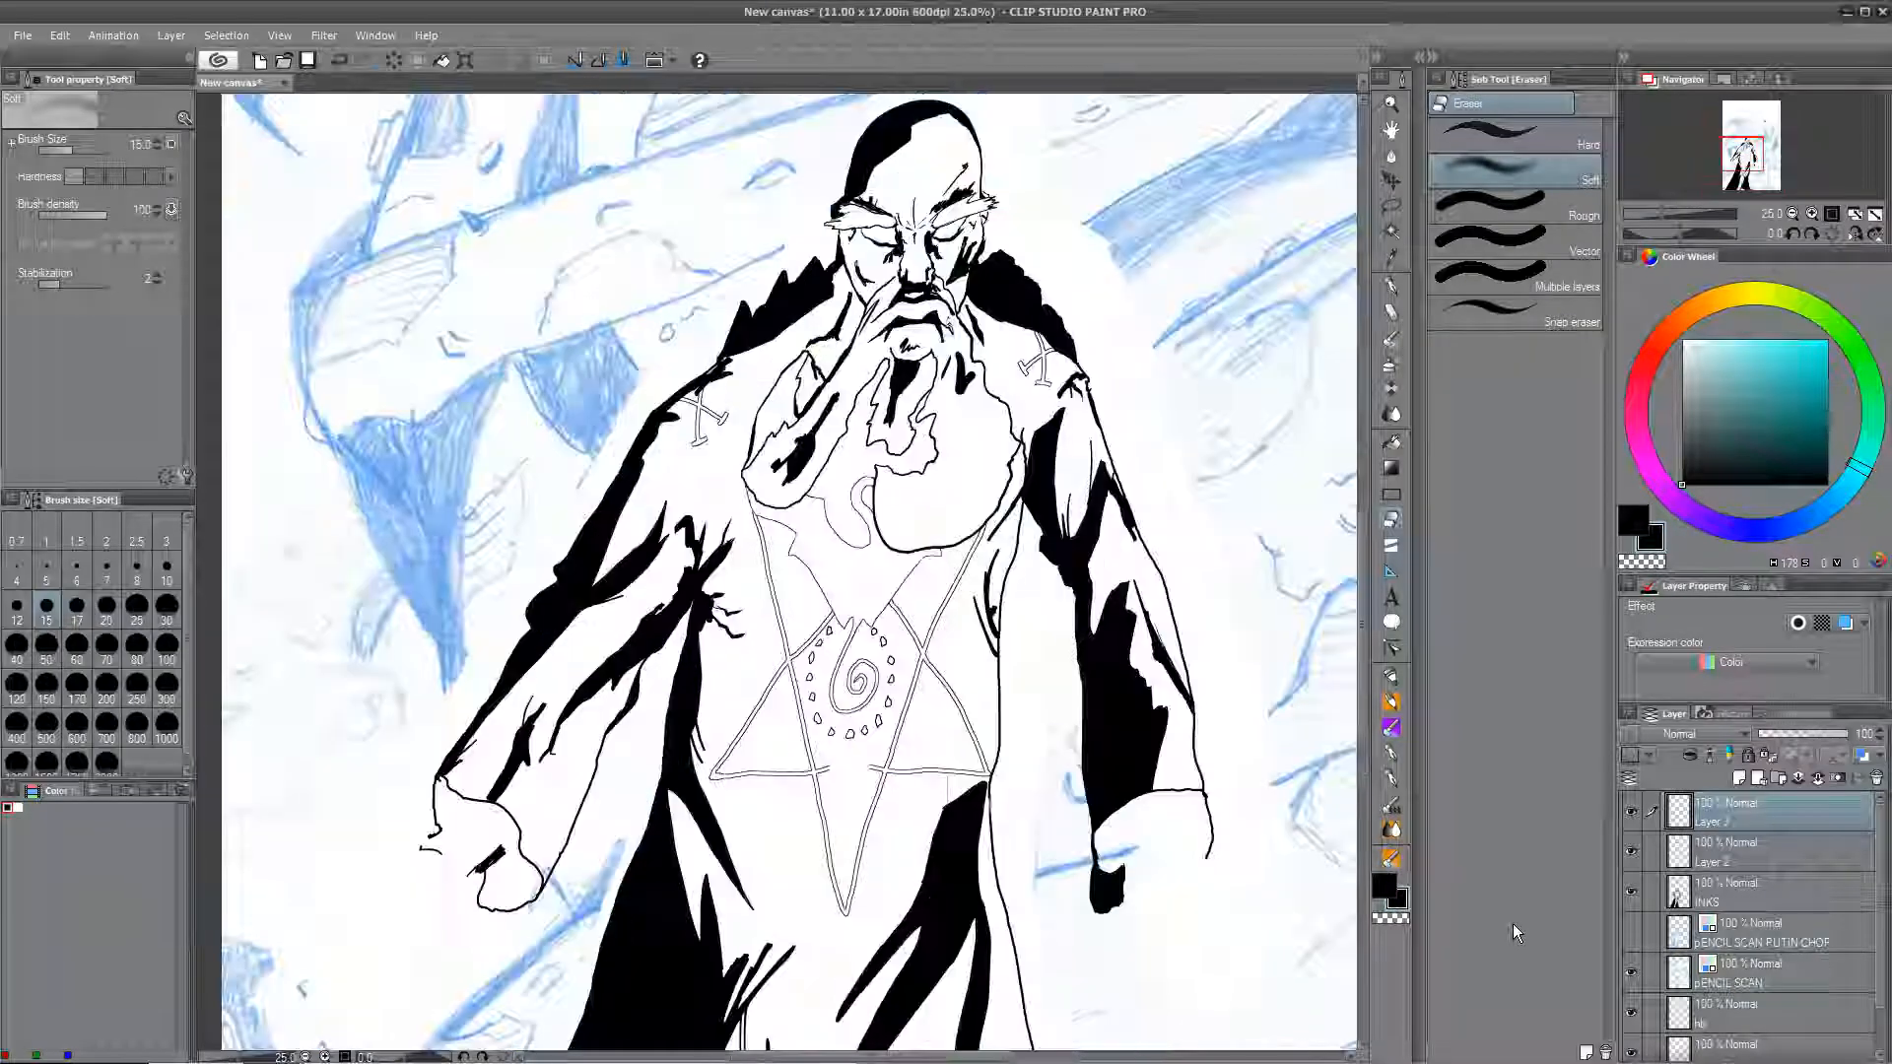
key("ctrl+plus")
left_click(1632, 931)
key("ctrl+plus")
key("ctrl+plus")
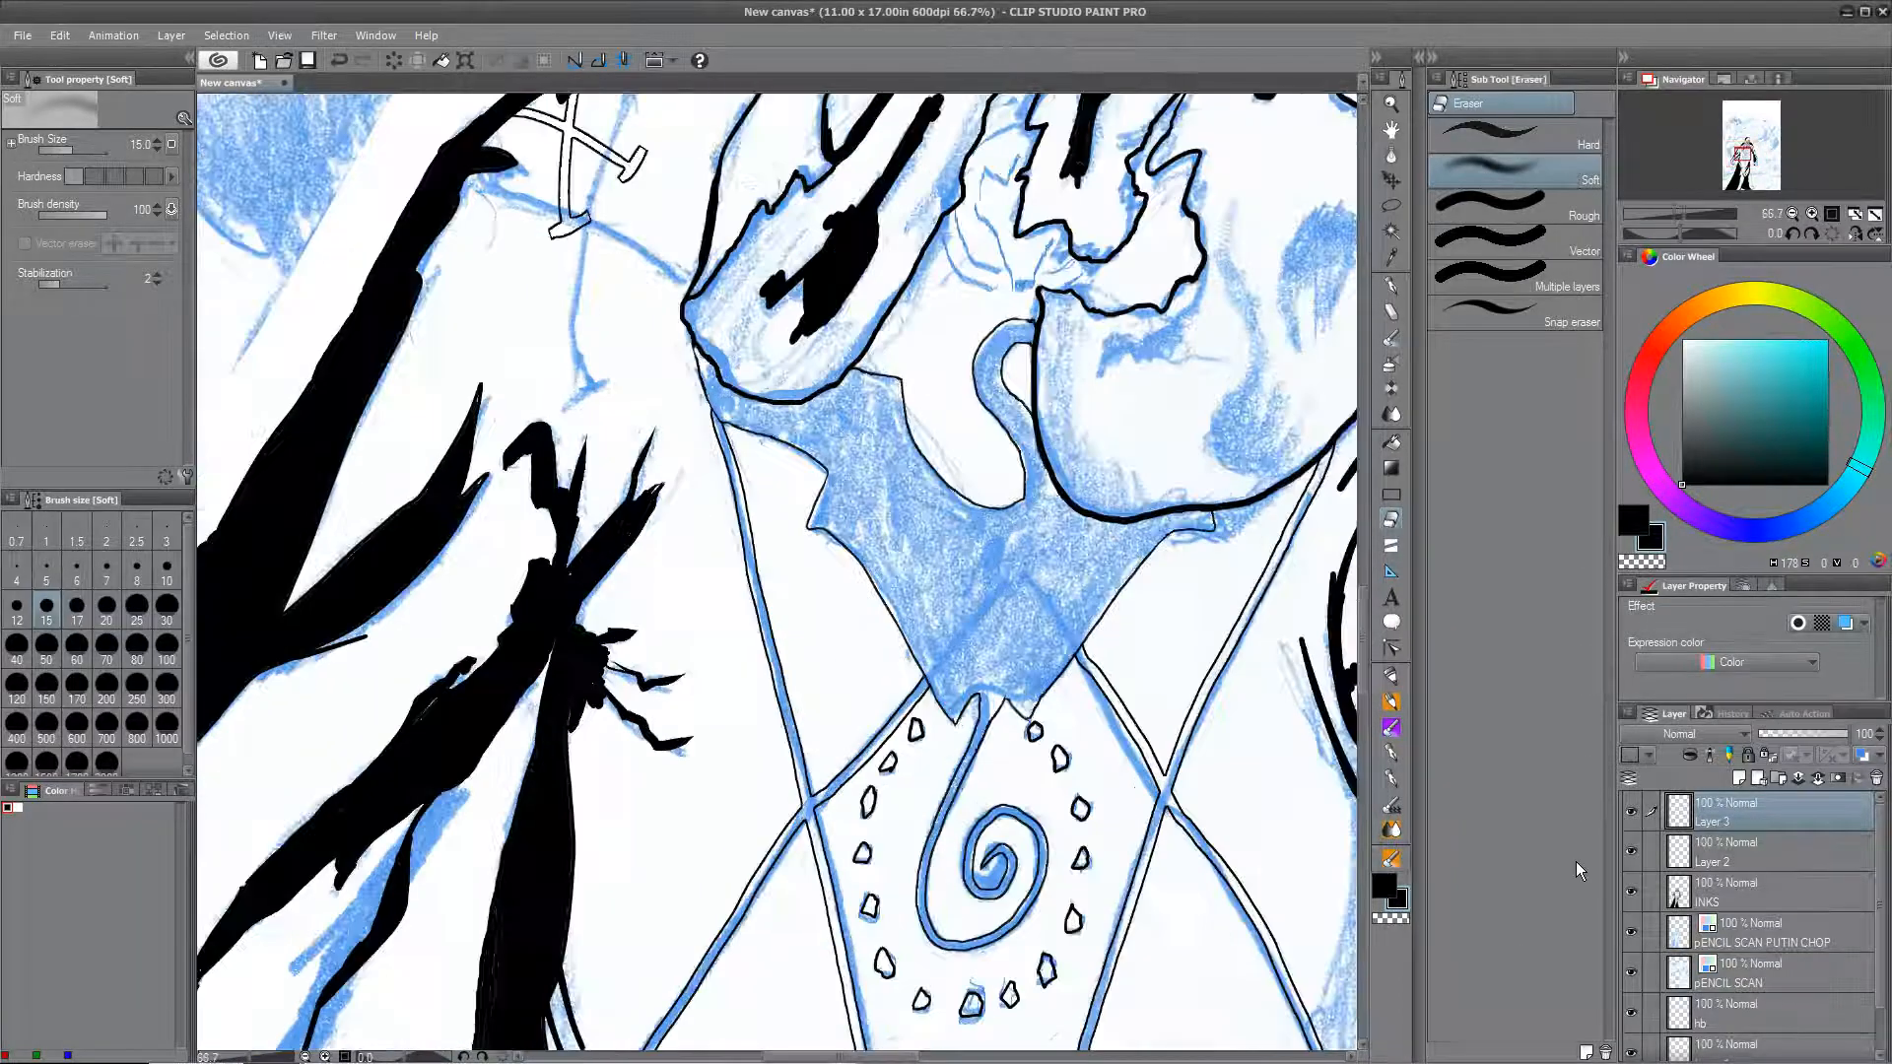
Step: Ink the skull emblem's cranium, cheek shadows and nose cavity with the Fine Inking 600dpi brush at size 10
key("p")
left_click(1586, 692)
left_click_drag(946, 926, 794, 379)
key("ctrl+plus")
key("ctrl+plus")
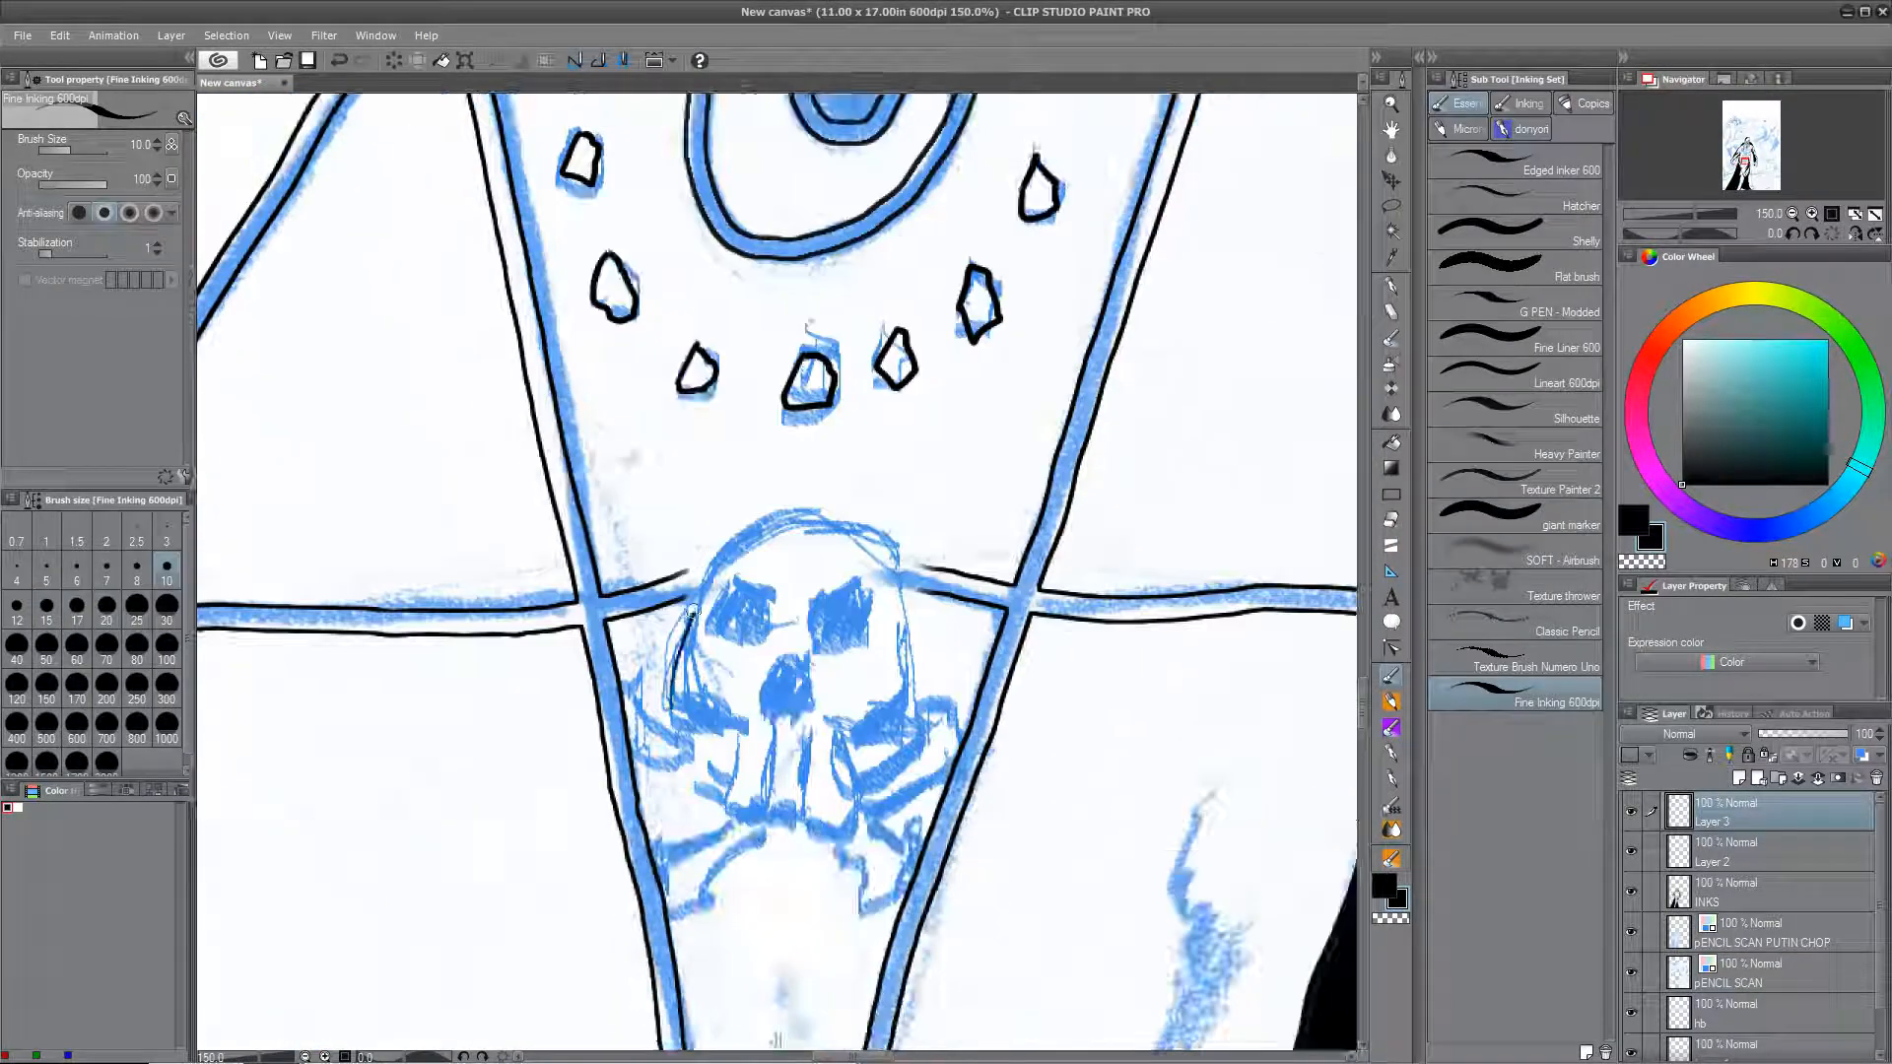
left_click_drag(692, 612, 899, 587)
left_click_drag(863, 737, 840, 722)
left_click_drag(855, 702, 890, 709)
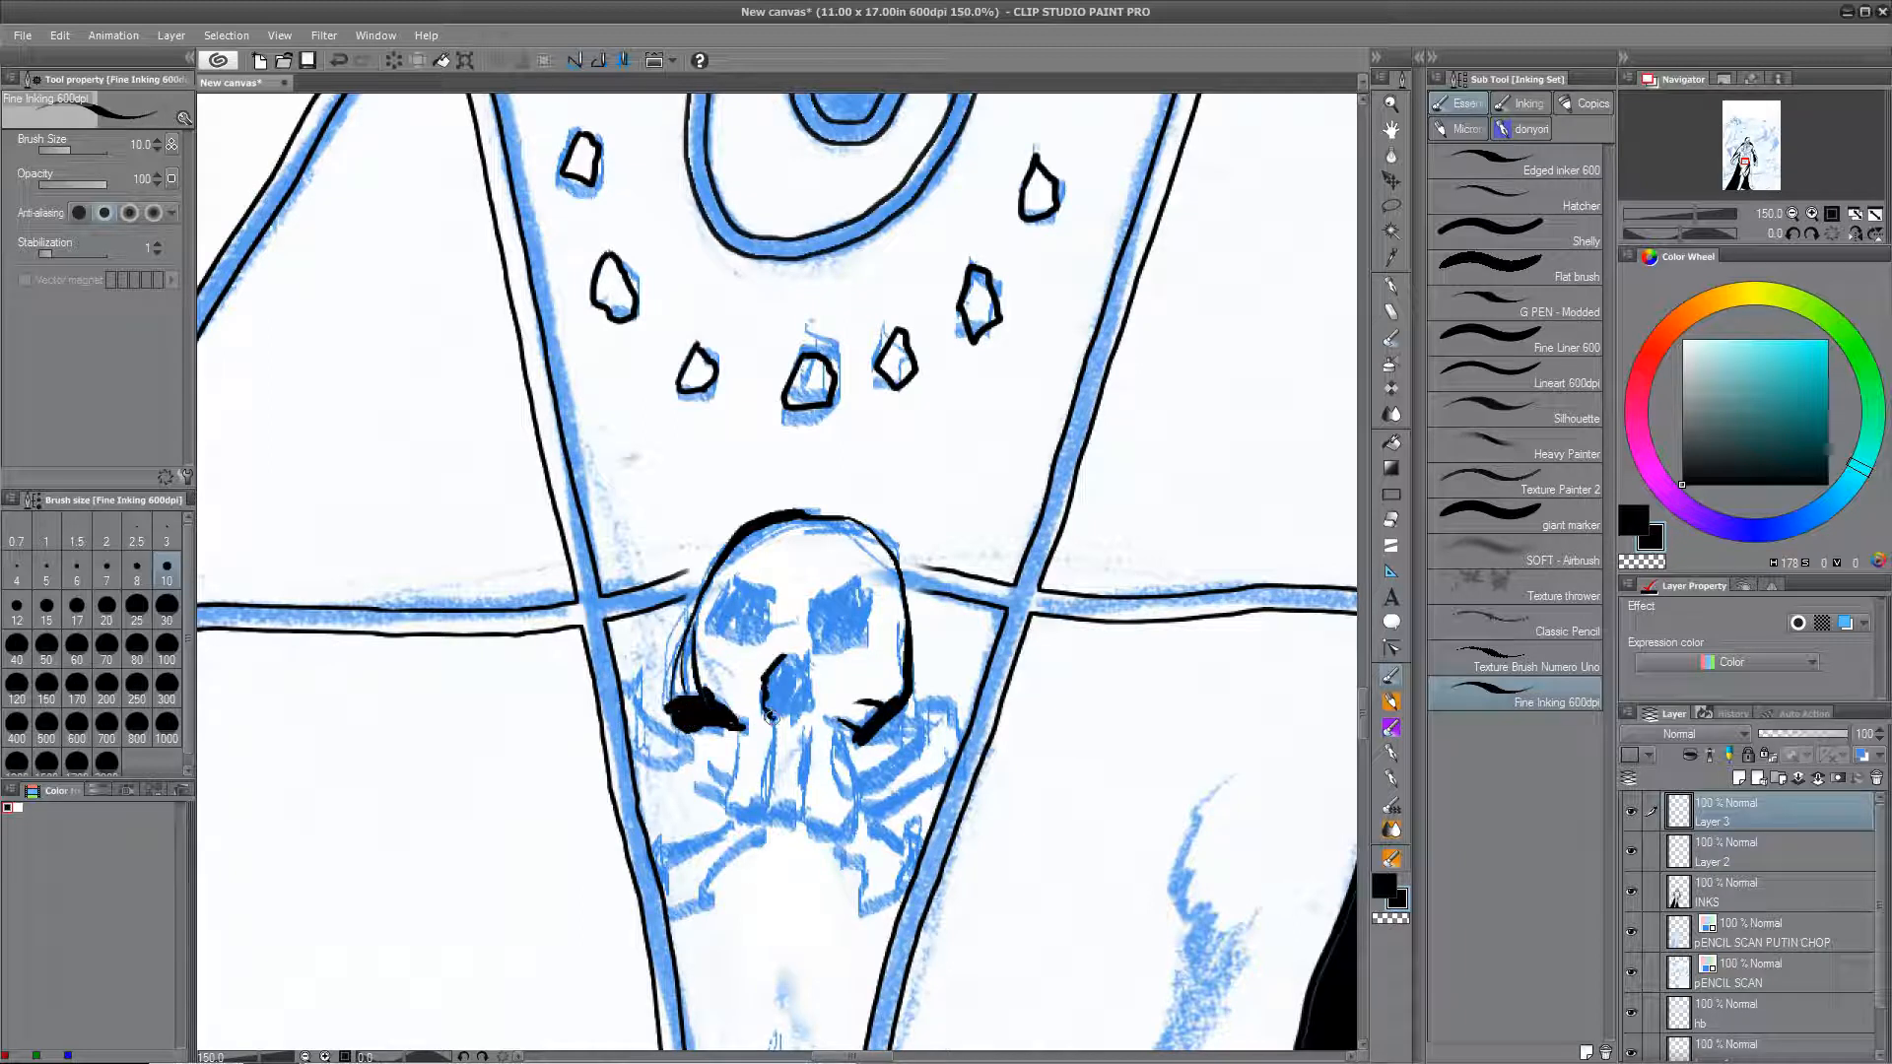
left_click_drag(803, 655, 783, 705)
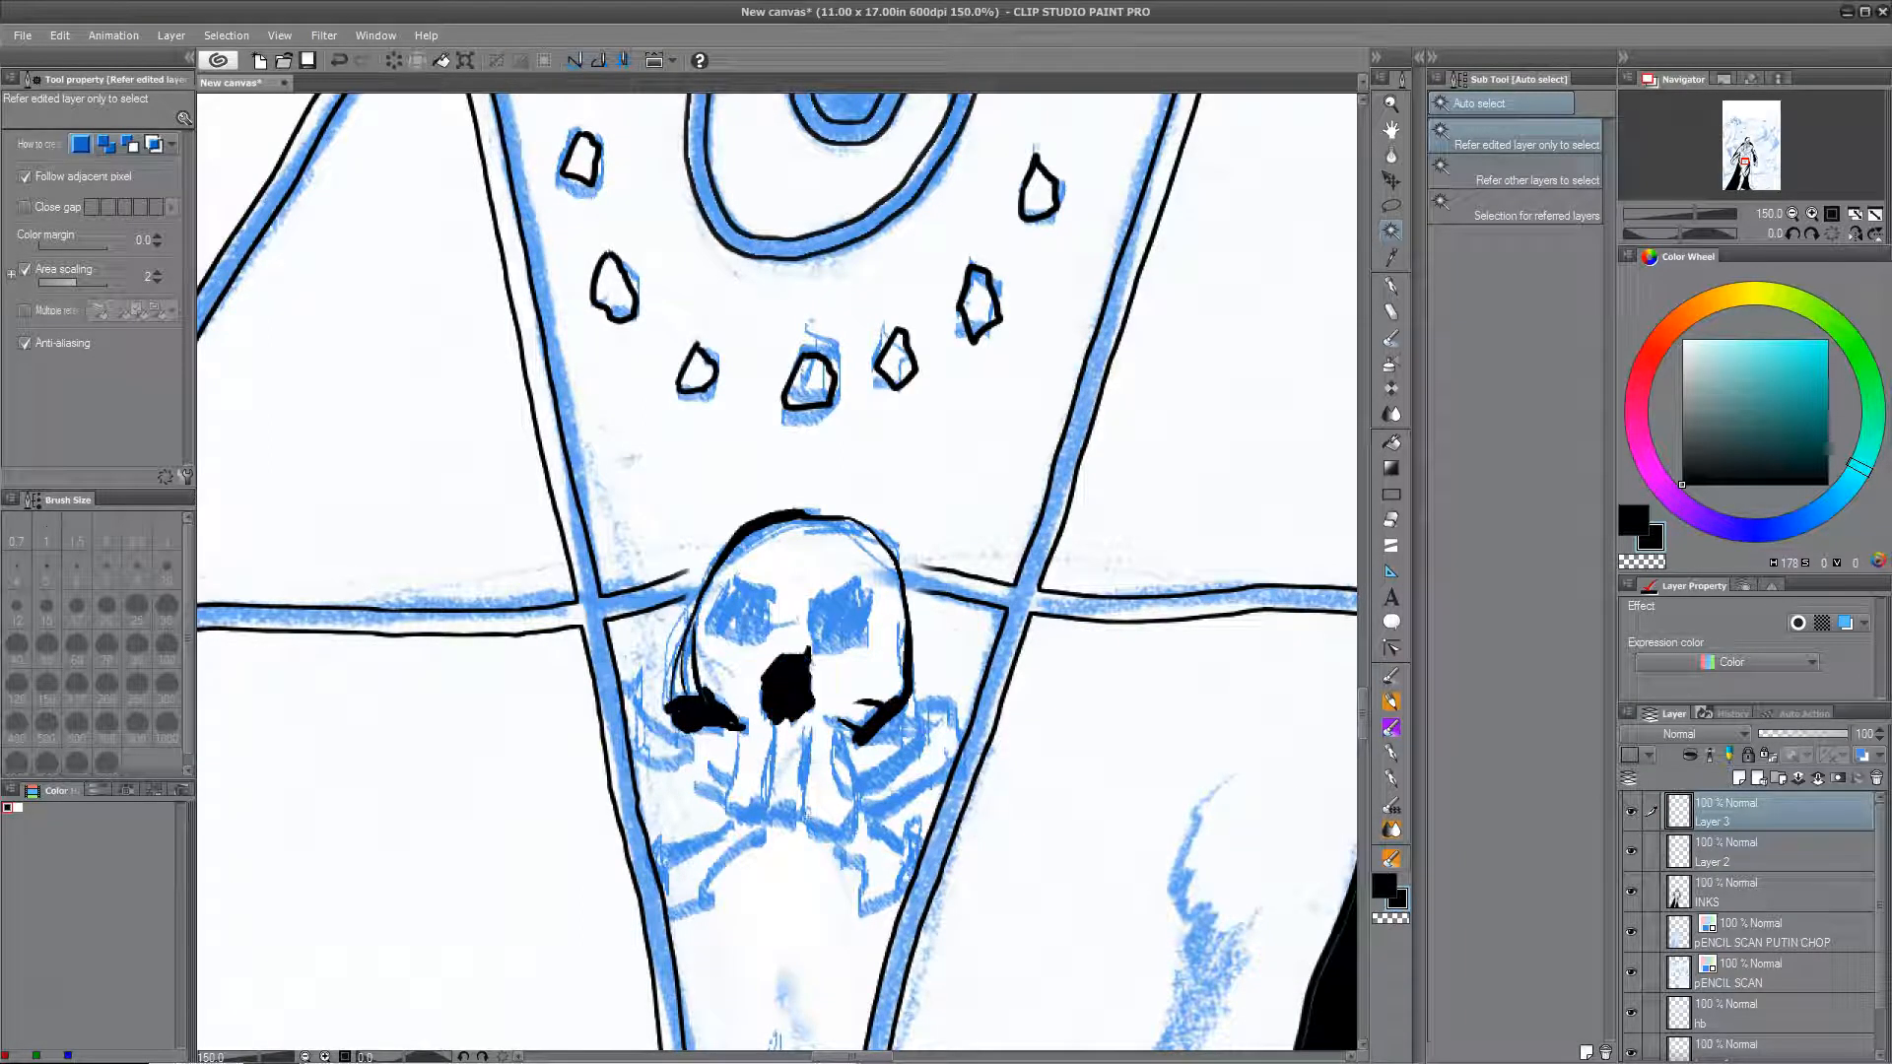
Step: Outline the skull's eye sockets and toothed jaw, auto-select the enclosed areas, fill them black and deselect
left_click_drag(863, 588, 808, 603)
key("w")
left_click(744, 613)
left_click(833, 621, "shift")
key("alt+Delete")
key("ctrl+d")
mouse_move(788, 710)
left_mouse_down()
mouse_move(783, 603)
mouse_move(754, 715)
mouse_move(846, 734)
left_mouse_up()
key("w")
left_click(830, 727)
left_click(741, 707, "shift")
key("alt+Delete")
key("ctrl+d")
key("b")
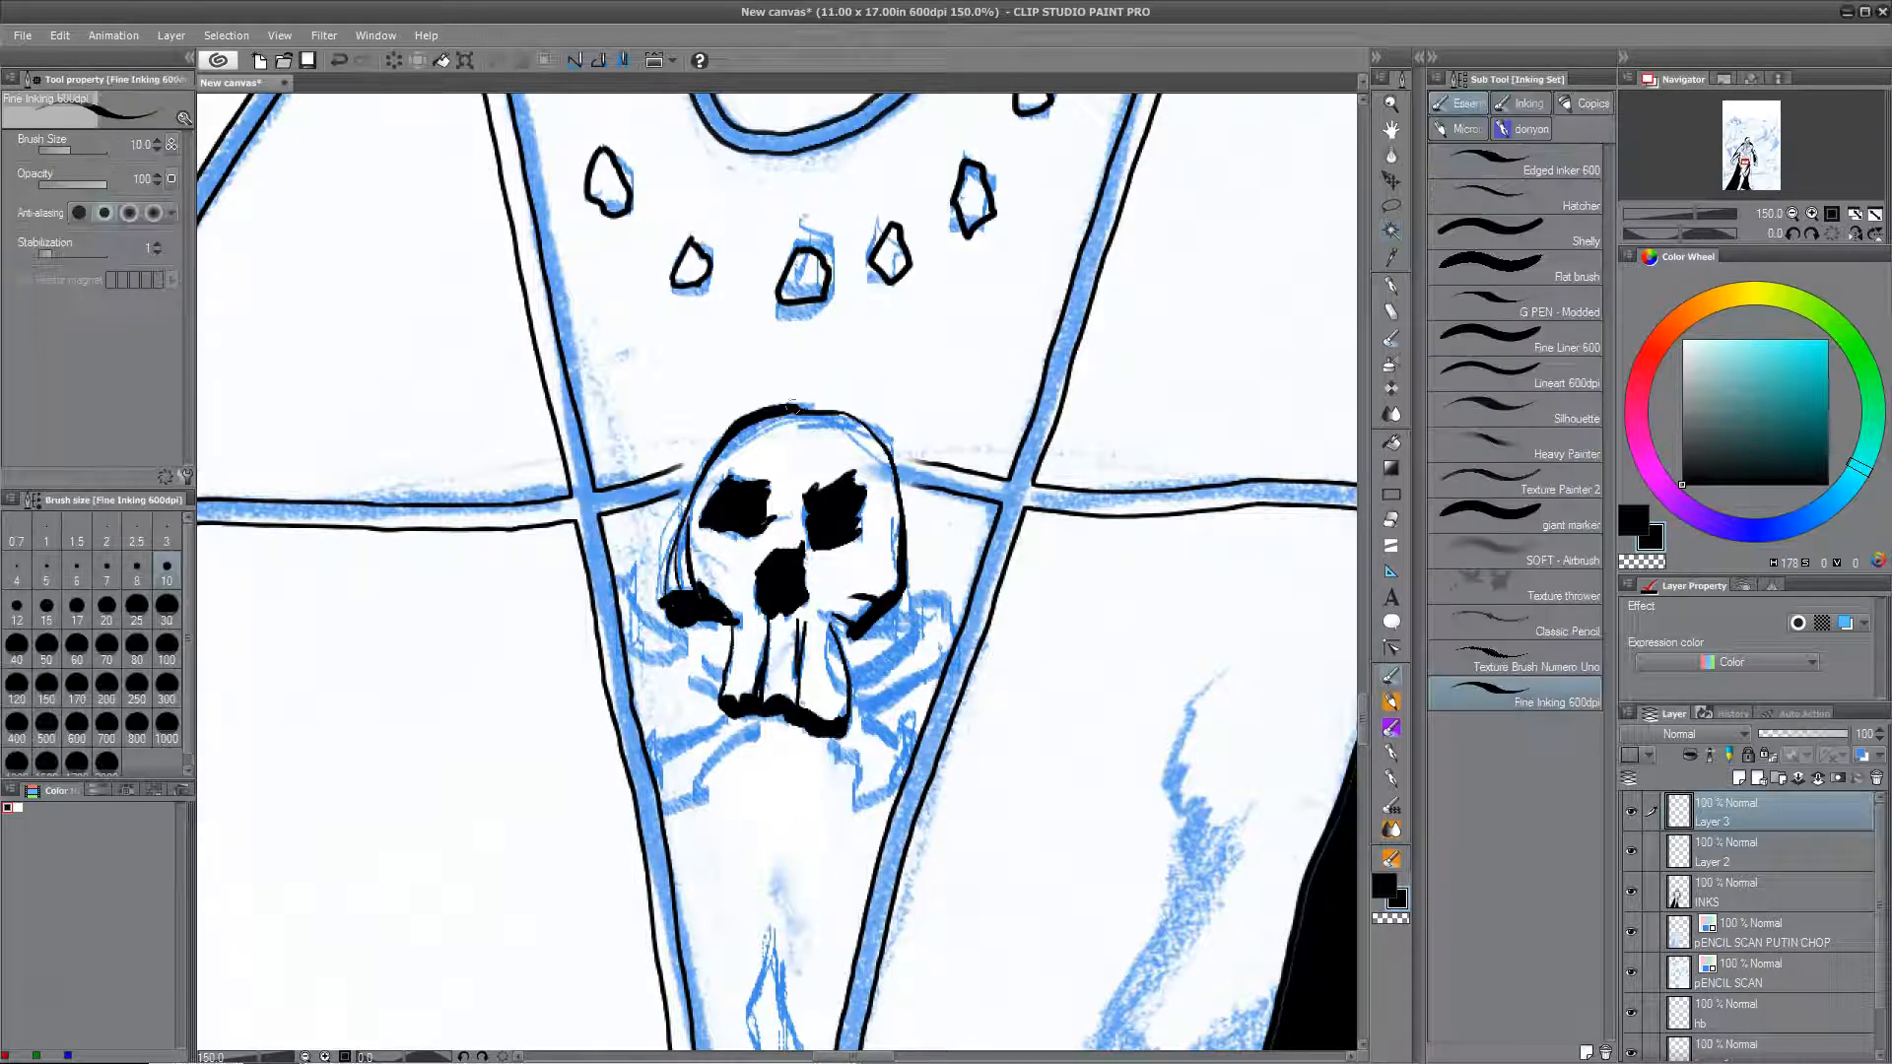
Step: Ink the small flame shape below the skull and add short detail lines to the skull's brow and cheeks
left_click_drag(919, 732, 913, 350)
left_click_drag(766, 556, 741, 639)
left_click_drag(768, 556, 785, 658)
left_click_drag(741, 636, 773, 796)
mouse_move(772, 753)
left_mouse_down()
mouse_move(760, 637)
mouse_move(807, 422)
left_mouse_up()
left_click_drag(788, 256, 749, 749)
left_click_drag(756, 244, 713, 708)
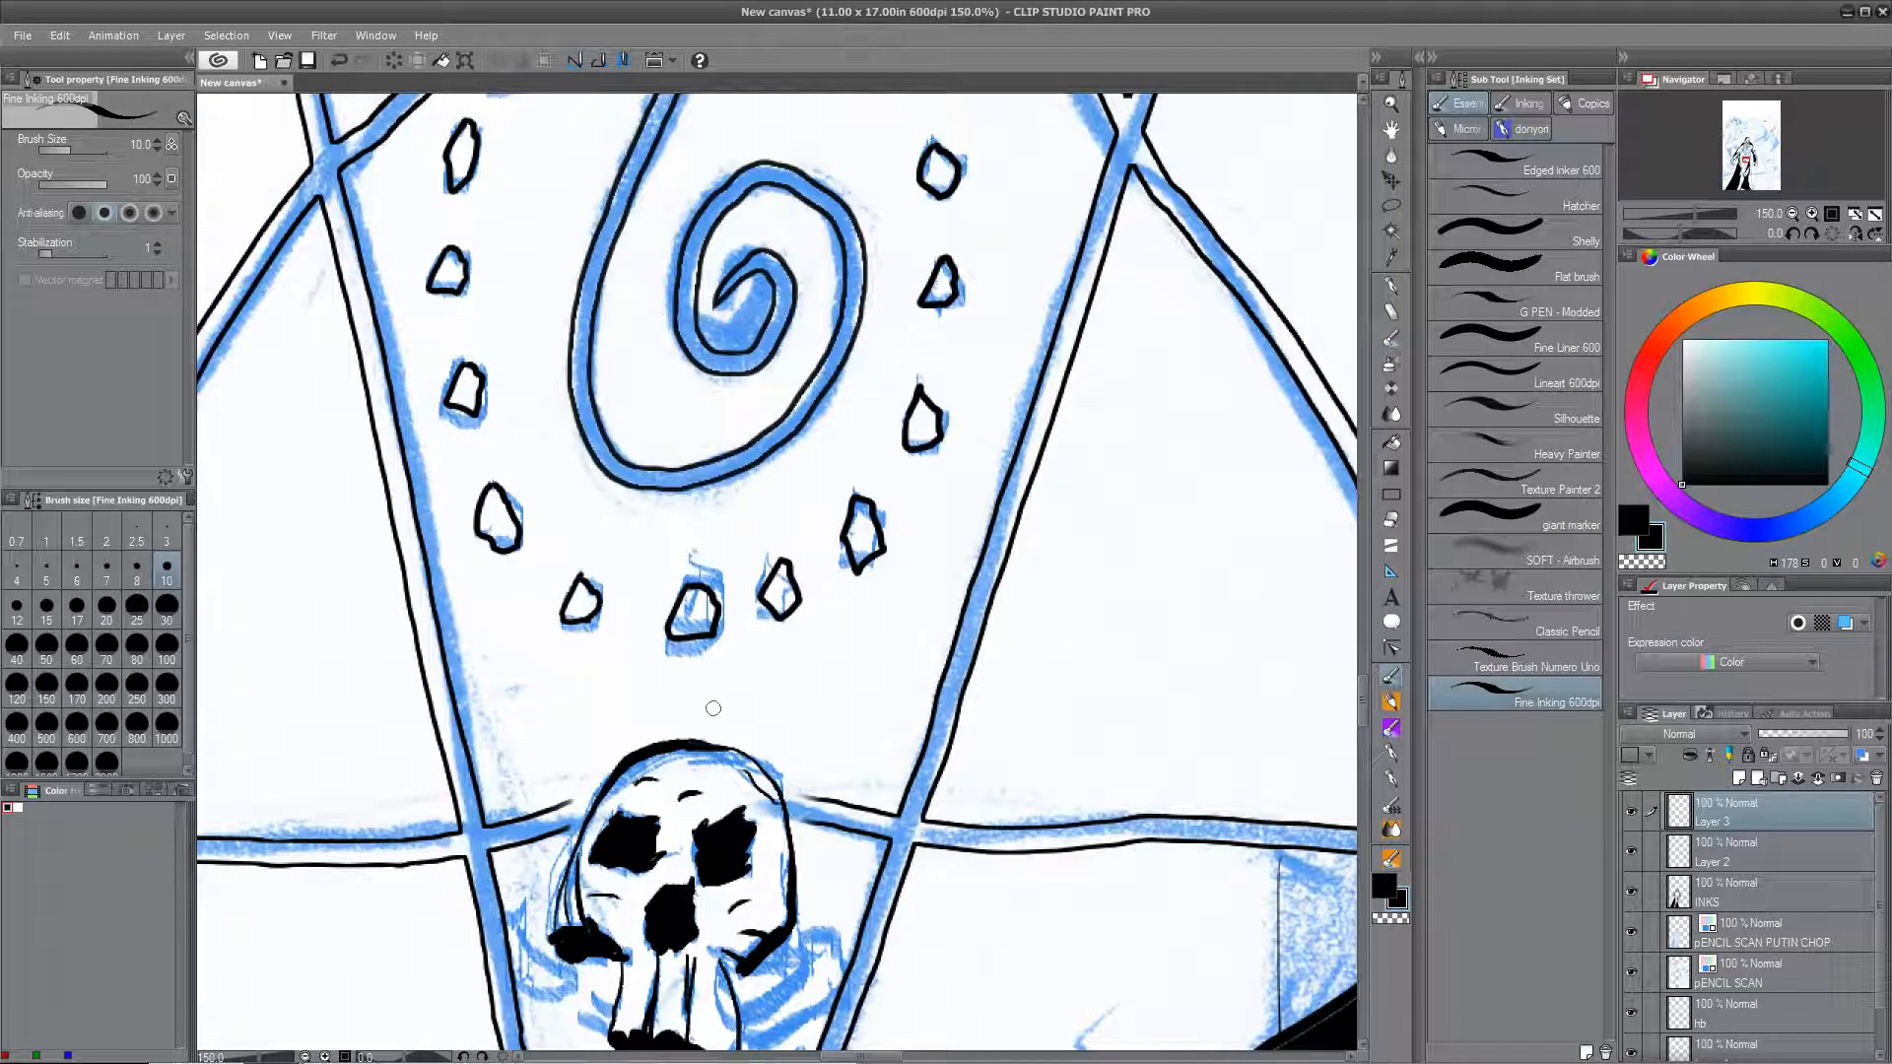
Step: Add black shadow accents to the edges of the beads around the spiral emblem
left_click_drag(786, 333, 788, 724)
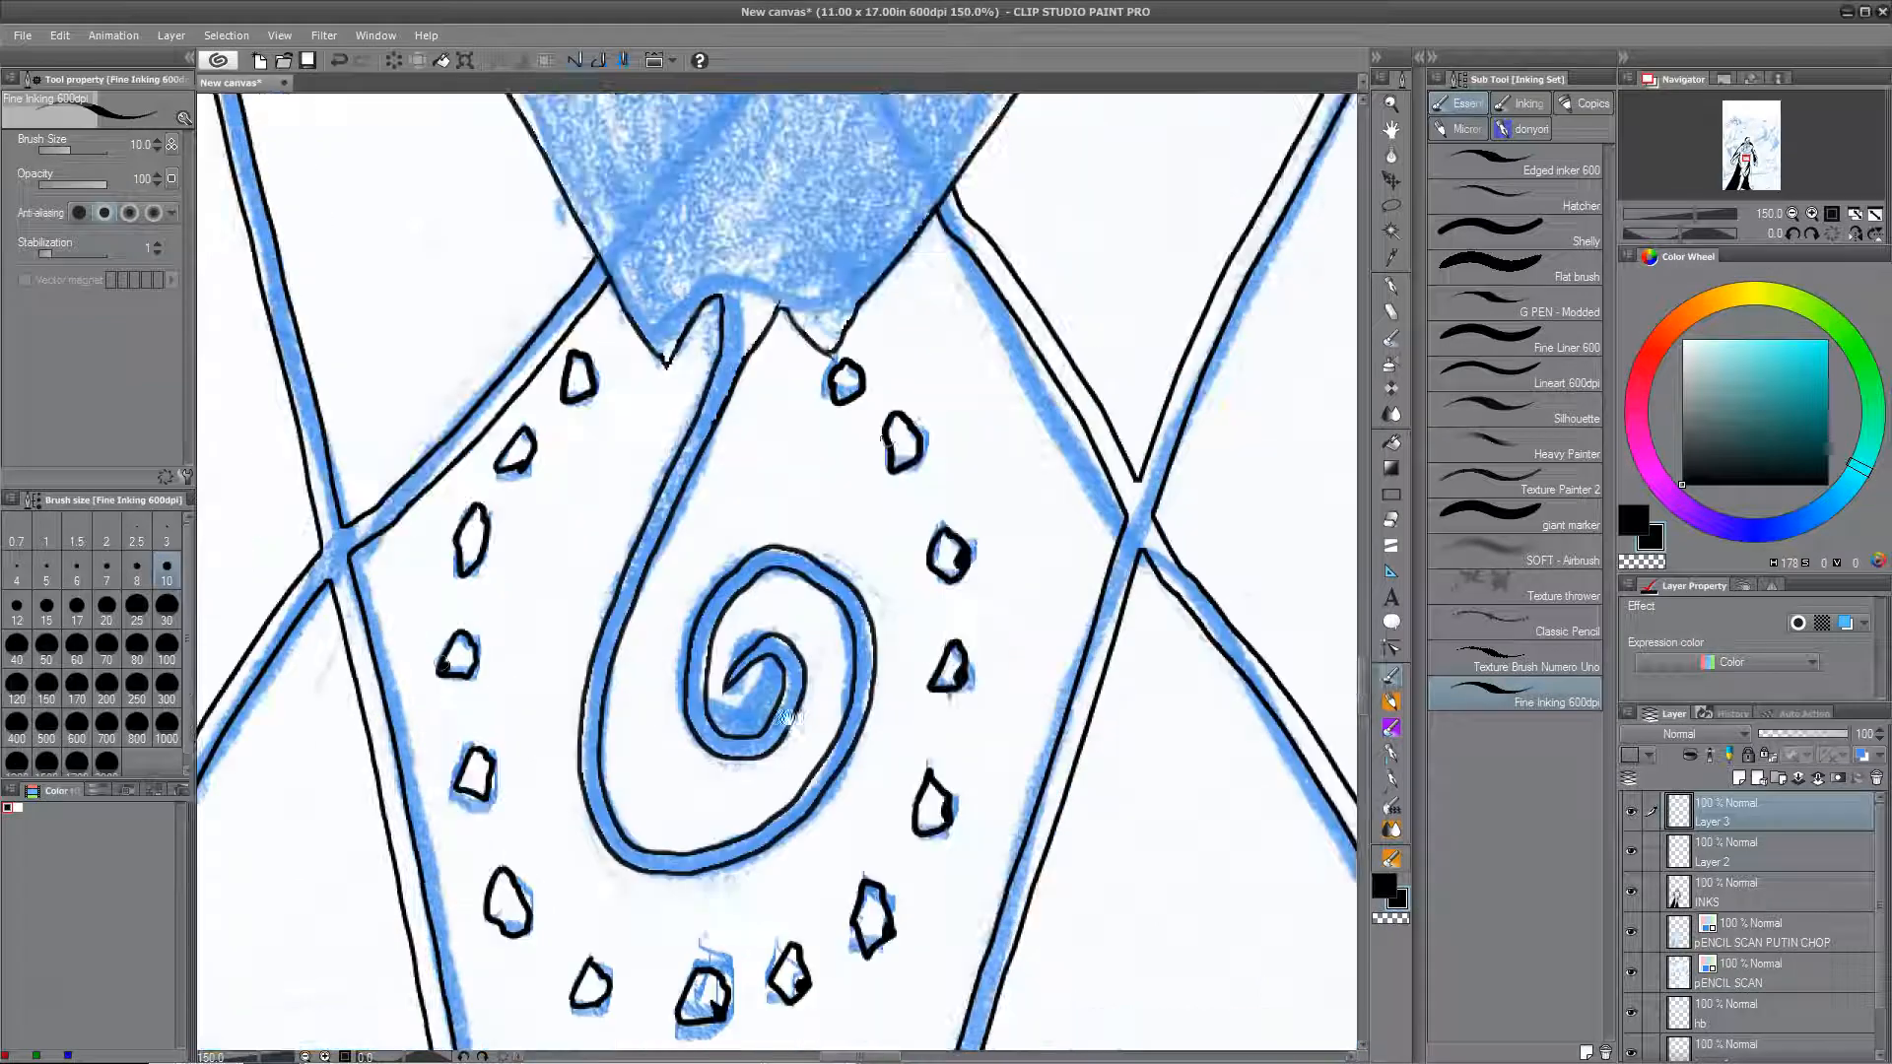
scroll(907, 589, "down", 3)
left_click_drag(906, 589, 844, 468)
left_click_drag(778, 857, 963, 586)
left_click_drag(944, 847, 1303, 718)
left_click_drag(995, 177, 670, 630)
left_click_drag(946, 226, 571, 863)
Step: Merge Layer 3 and Layer 2 down into the INKS layer
scroll(992, 519, "down", 4)
mouse_move(1092, 696)
left_mouse_down()
mouse_move(1072, 549)
mouse_move(1026, 576)
mouse_move(1074, 535)
left_mouse_up()
left_click(1631, 931)
left_click(1817, 778)
left_click(1818, 778)
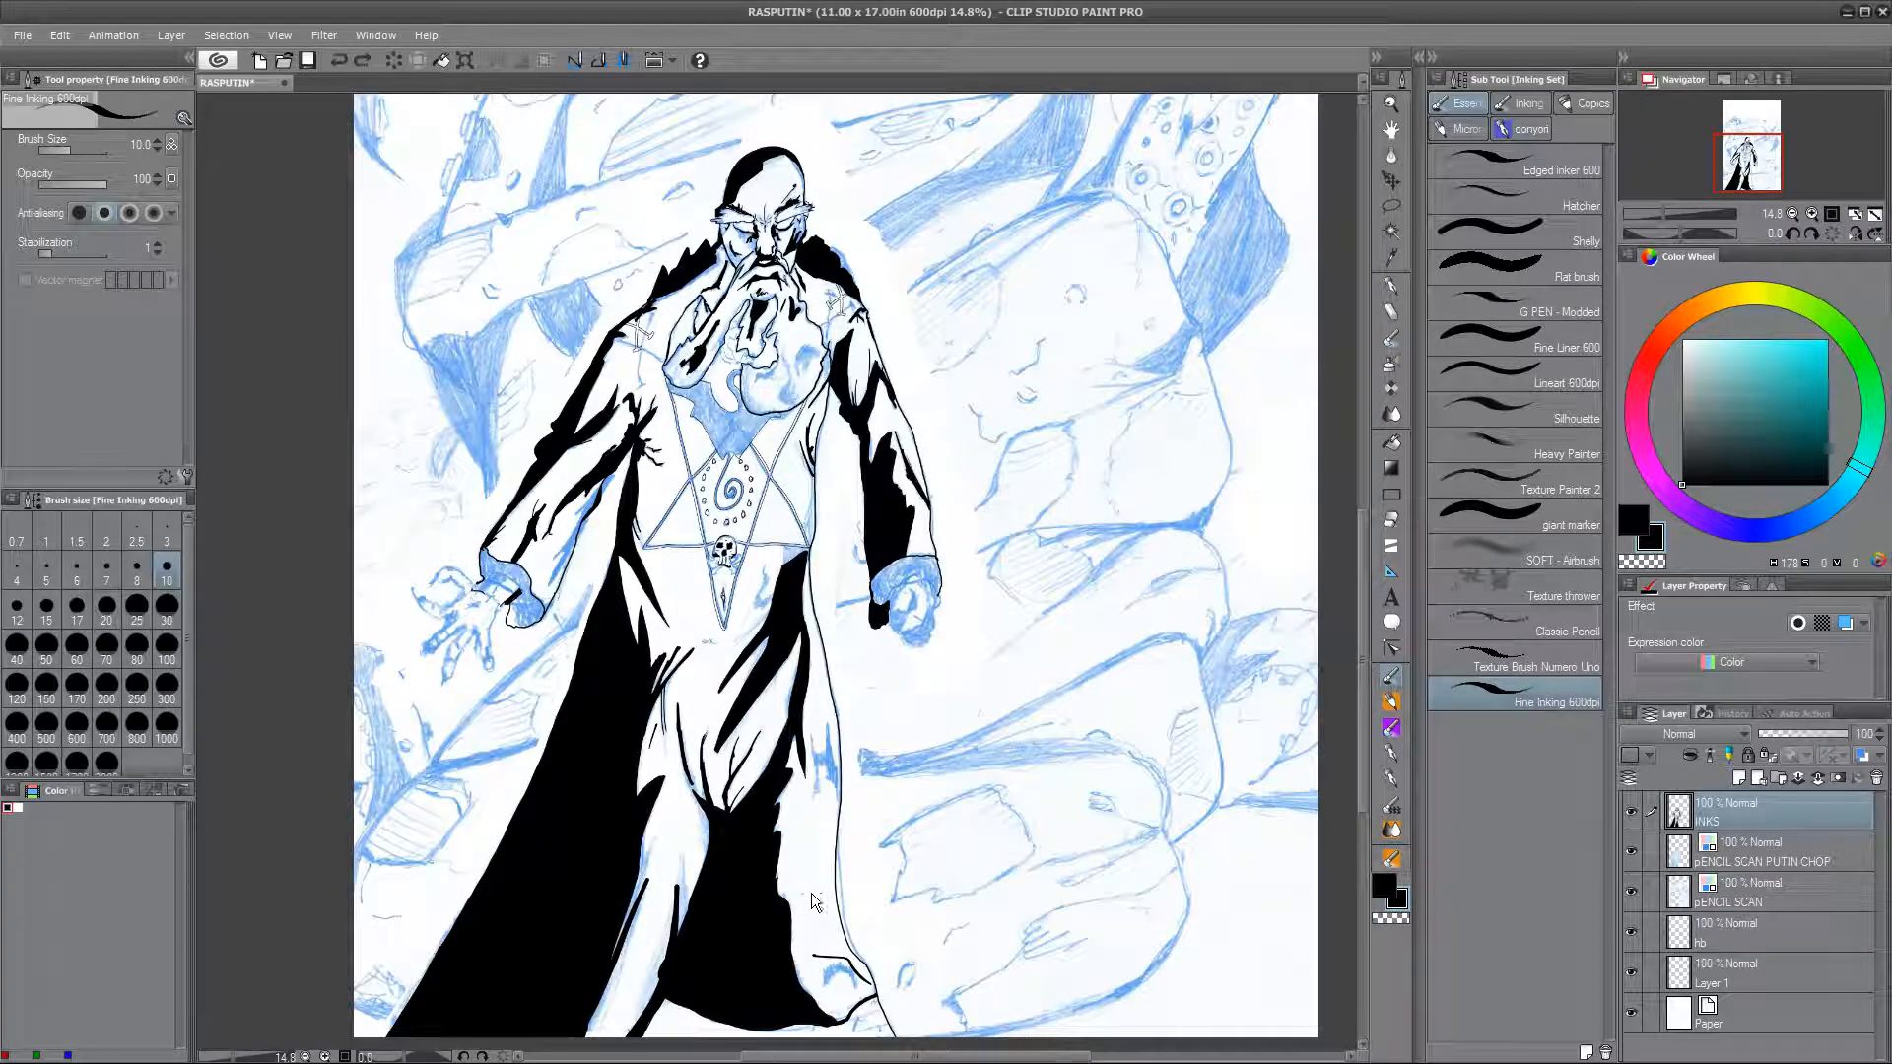
Step: Select and transform the pencilled middle finger on the PENCIL SCAN PUTIN CHOP layer, deselect, and return to the INKS layer for inking
scroll(812, 893, "up", 3)
left_click_drag(811, 891, 1258, 1044)
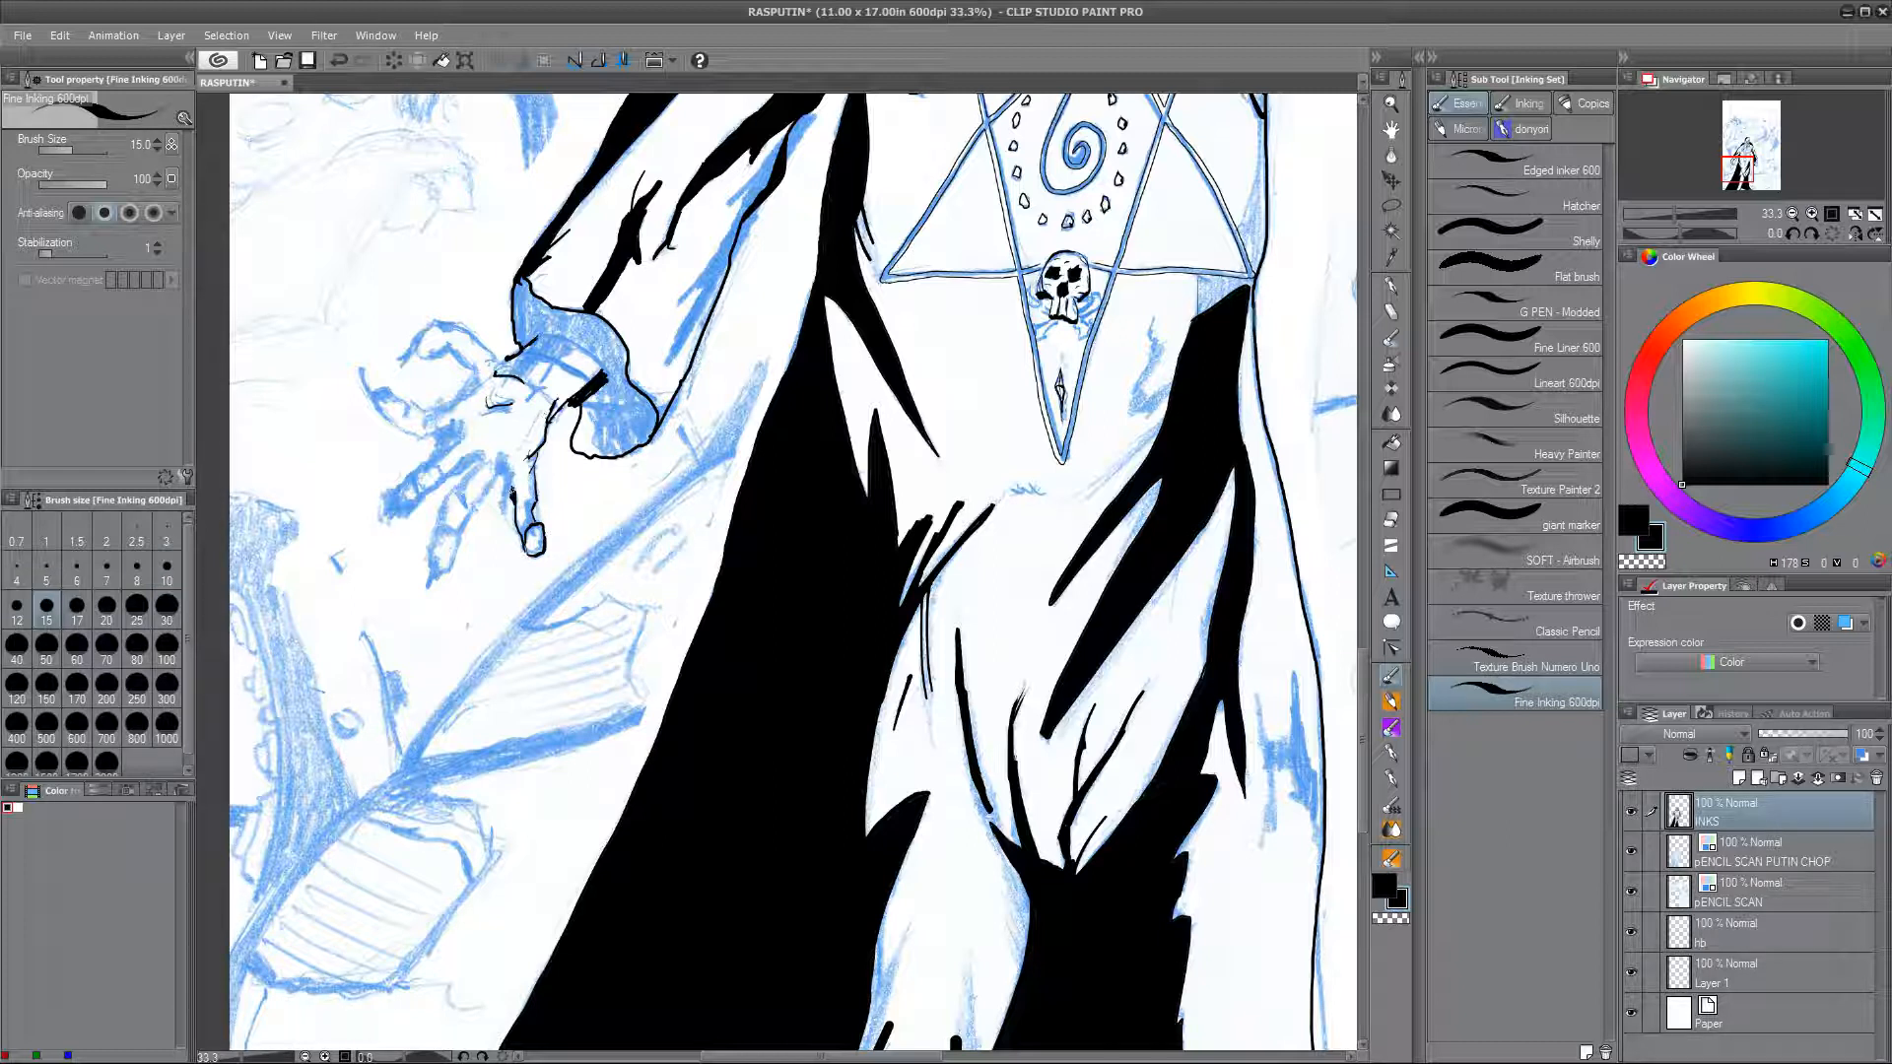
key("m")
mouse_move(445, 595)
left_mouse_down()
mouse_move(503, 480)
mouse_move(506, 385)
left_mouse_up()
key("ctrl+d")
left_click(1773, 864)
left_click(1775, 898)
left_click(1774, 859)
mouse_move(492, 556)
left_mouse_down()
mouse_move(510, 420)
mouse_move(488, 596)
mouse_move(539, 591)
left_mouse_up()
key("ctrl+t")
mouse_move(461, 498)
left_mouse_down()
mouse_move(507, 505)
mouse_move(489, 495)
mouse_move(470, 538)
left_mouse_up()
key("Return")
key("ctrl+d")
left_click(1774, 814)
key("b")
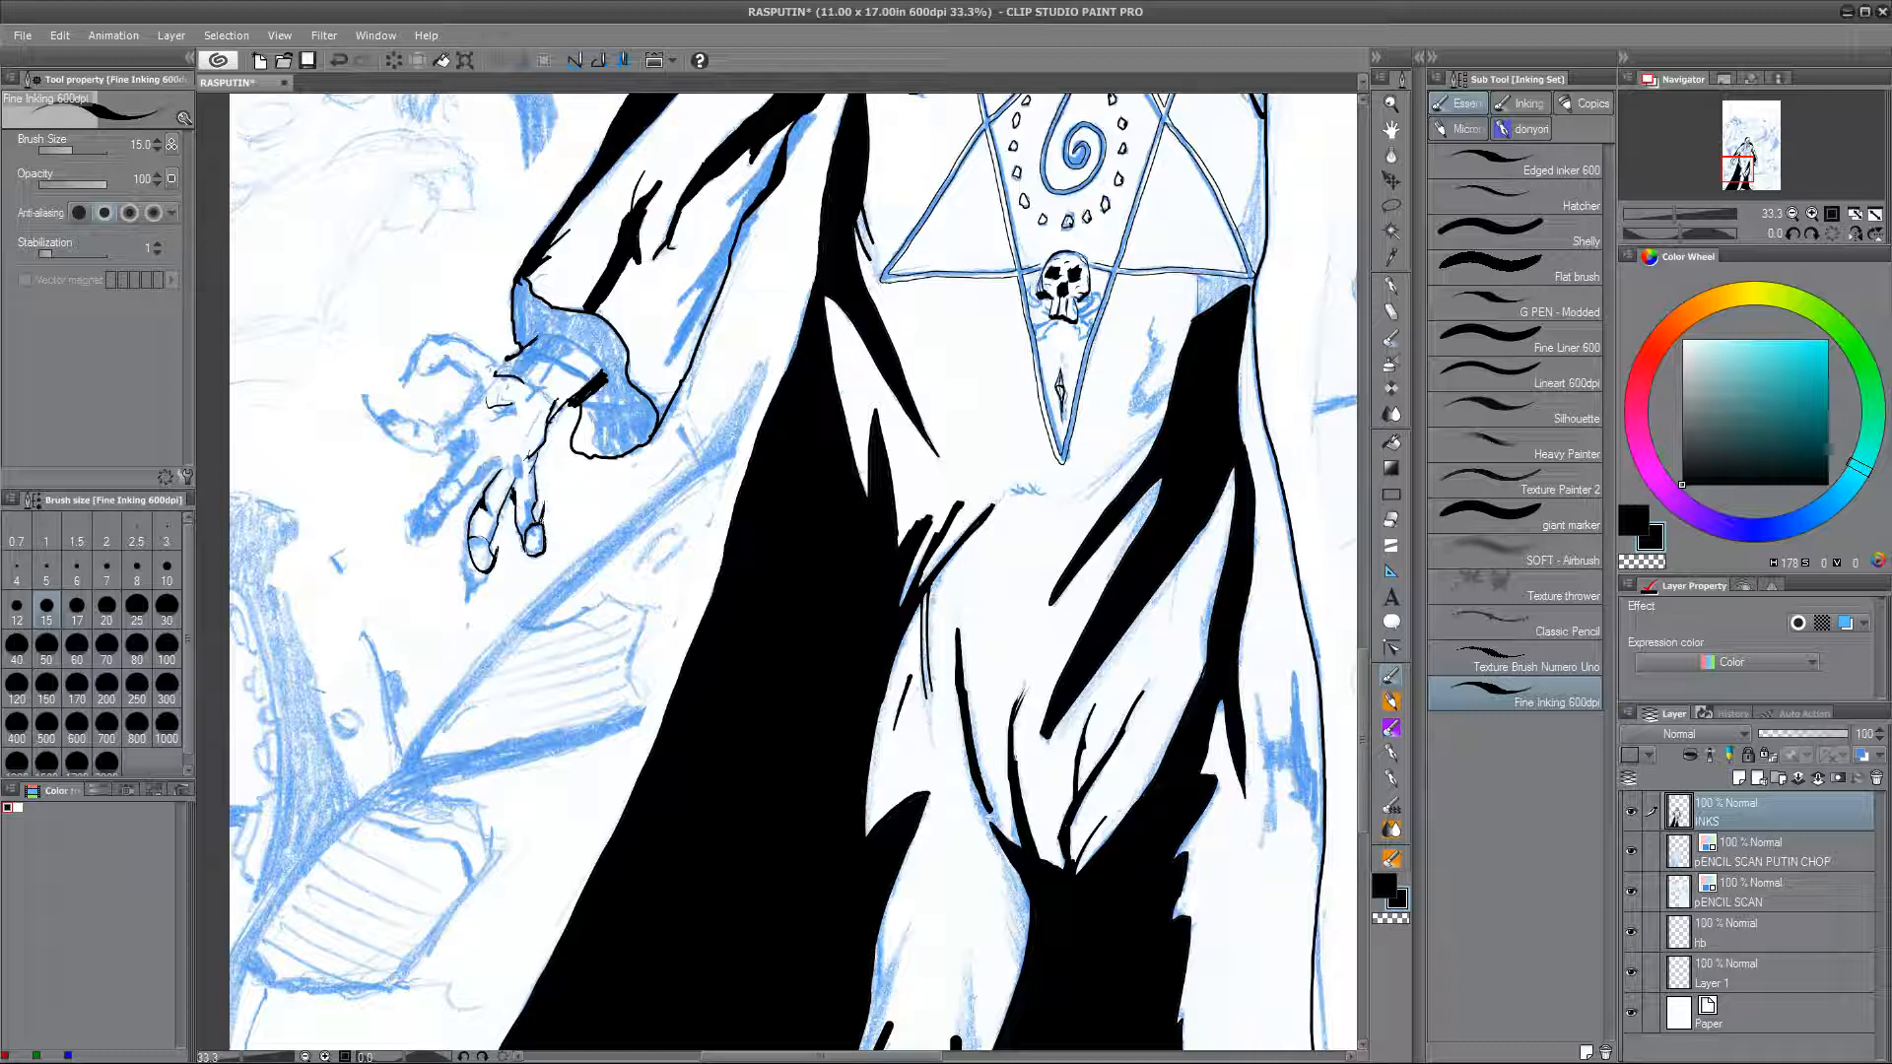
Step: Ink the open hand's next finger beside the middle one with the Fine Inking 600dpi brush at size 15
left_click_drag(463, 452, 449, 480)
mouse_move(495, 466)
left_mouse_down()
mouse_move(448, 485)
mouse_move(441, 533)
left_mouse_up()
key("ctrl+z")
Step: Select the pencilled outer finger and thumb on the PENCIL SCAN PUTIN CHOP layer, move them closer to the palm, and deselect
left_click(1747, 852)
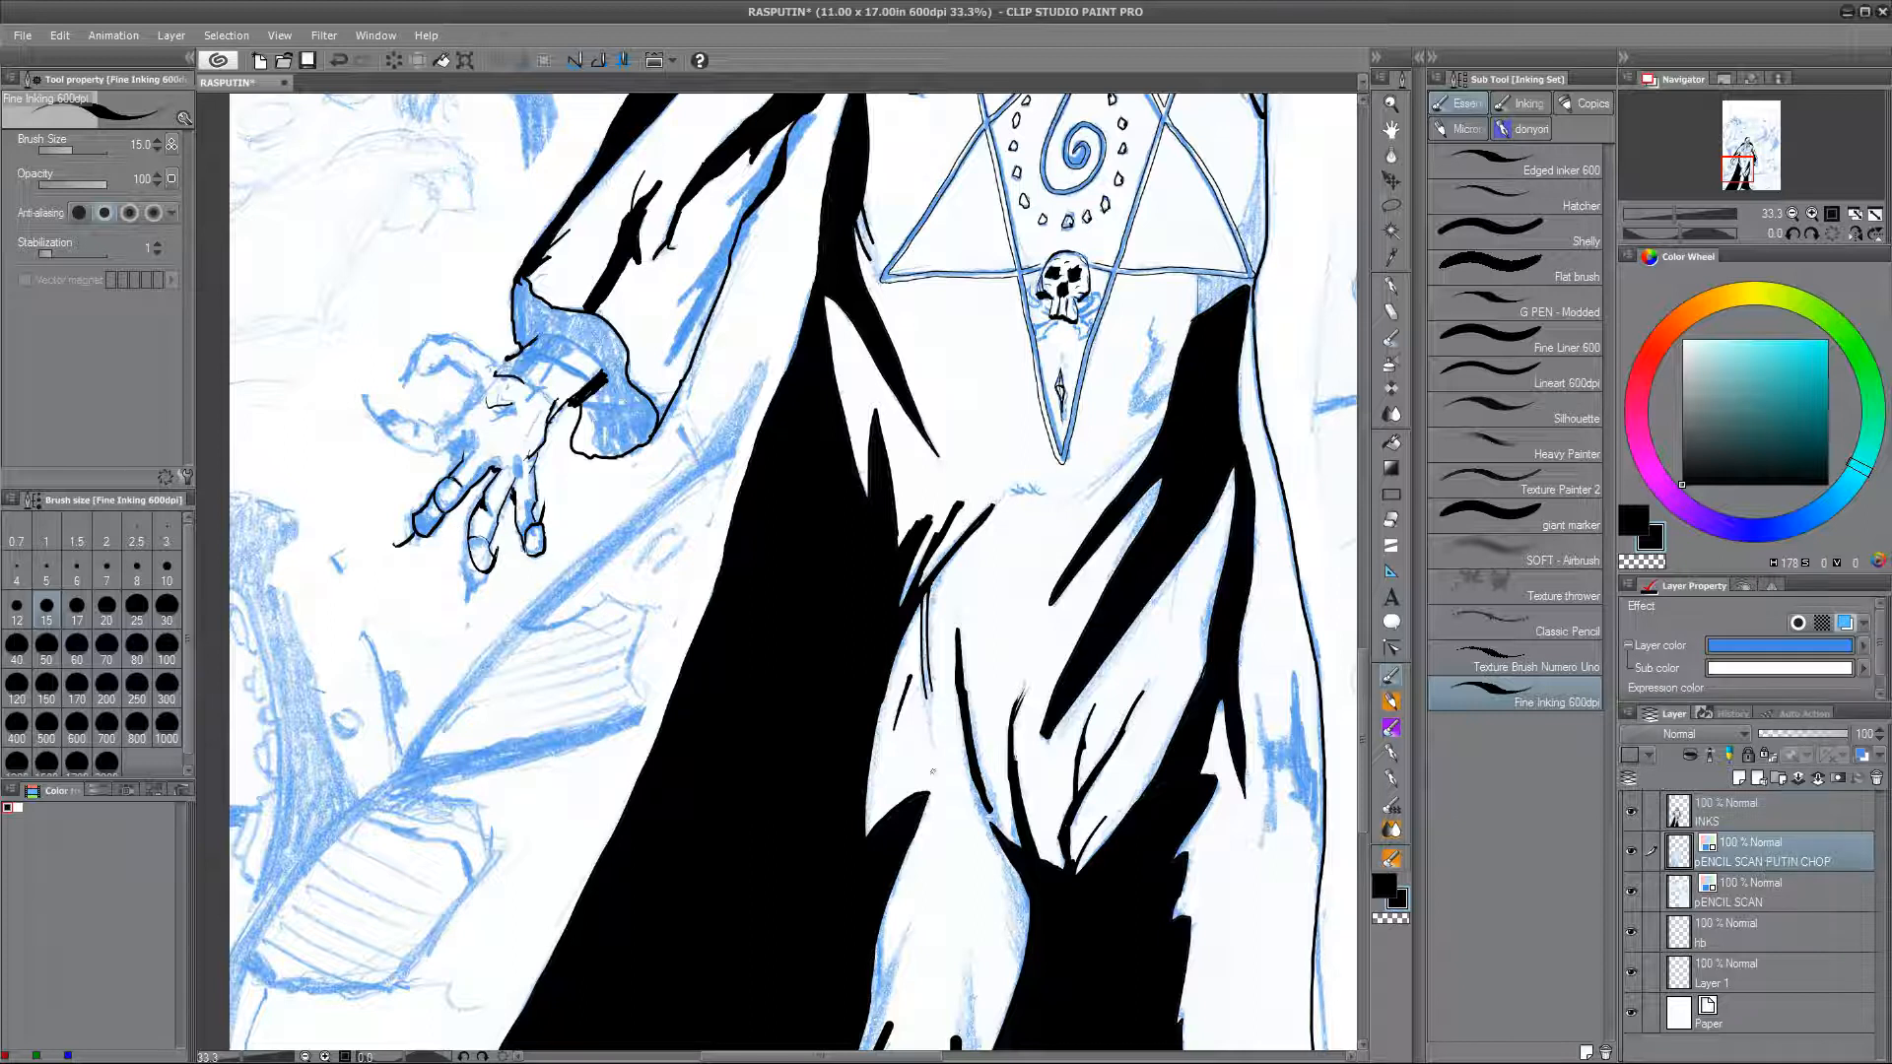
key("m")
mouse_move(470, 427)
left_mouse_down()
mouse_move(465, 452)
mouse_move(511, 451)
mouse_move(441, 414)
left_mouse_up()
left_click(484, 495)
key("Return")
left_click(465, 503)
left_click_drag(333, 480, 340, 475)
mouse_move(329, 483)
left_mouse_down()
mouse_move(386, 440)
mouse_move(356, 500)
mouse_move(390, 452)
left_mouse_up()
key("Return")
key("ctrl+d")
Step: Ink the outer finger of the open hand on the INKS layer
key("p")
left_click(1768, 811)
mouse_move(427, 458)
left_mouse_down()
mouse_move(475, 395)
mouse_move(431, 481)
left_mouse_up()
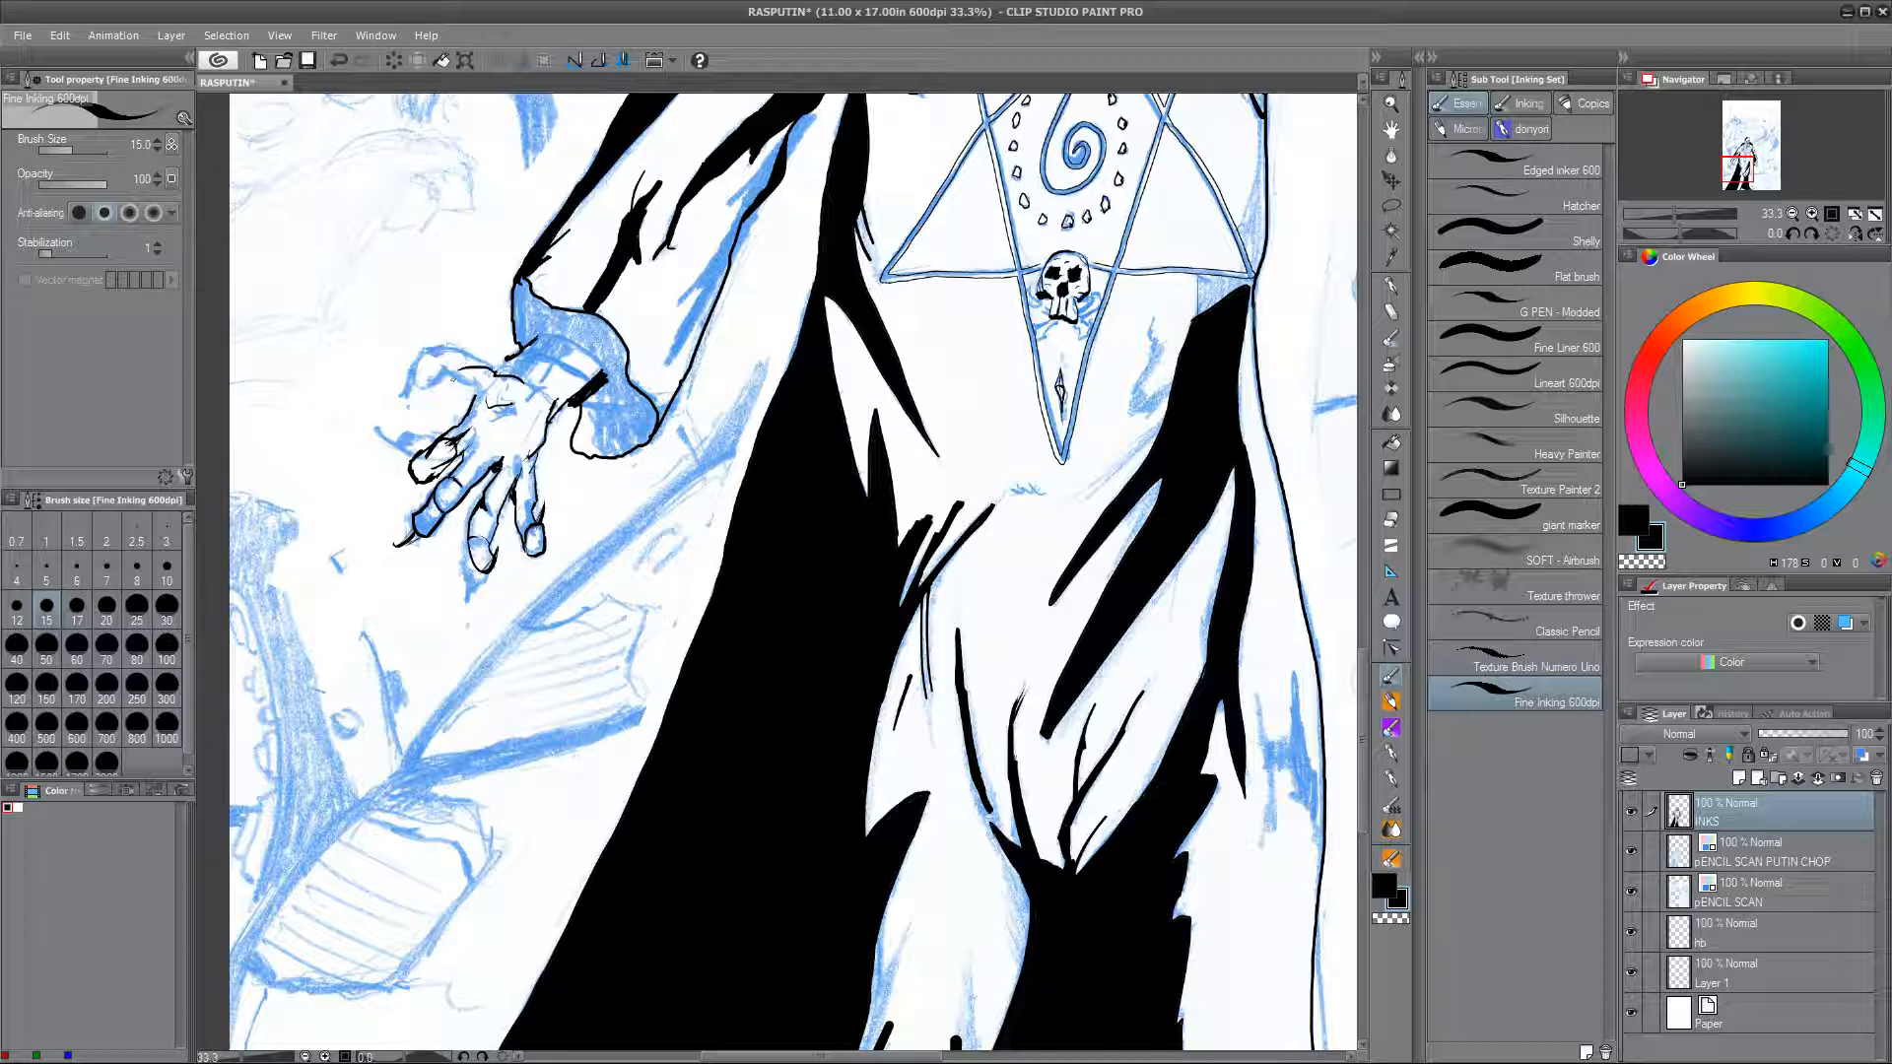
Step: Try to ink the thumb's outline over the shifted pencils
key("ctrl+z")
key("ctrl+z")
left_click_drag(506, 361, 438, 423)
key("ctrl+z")
key("ctrl+z")
key("ctrl+z")
left_click_drag(464, 392, 438, 424)
key("ctrl+z")
key("ctrl+z")
Step: Erase the pencilled thumb and fingers on the PENCIL SCAN PUTIN CHOP layer with the Soft eraser at size 150
key("e")
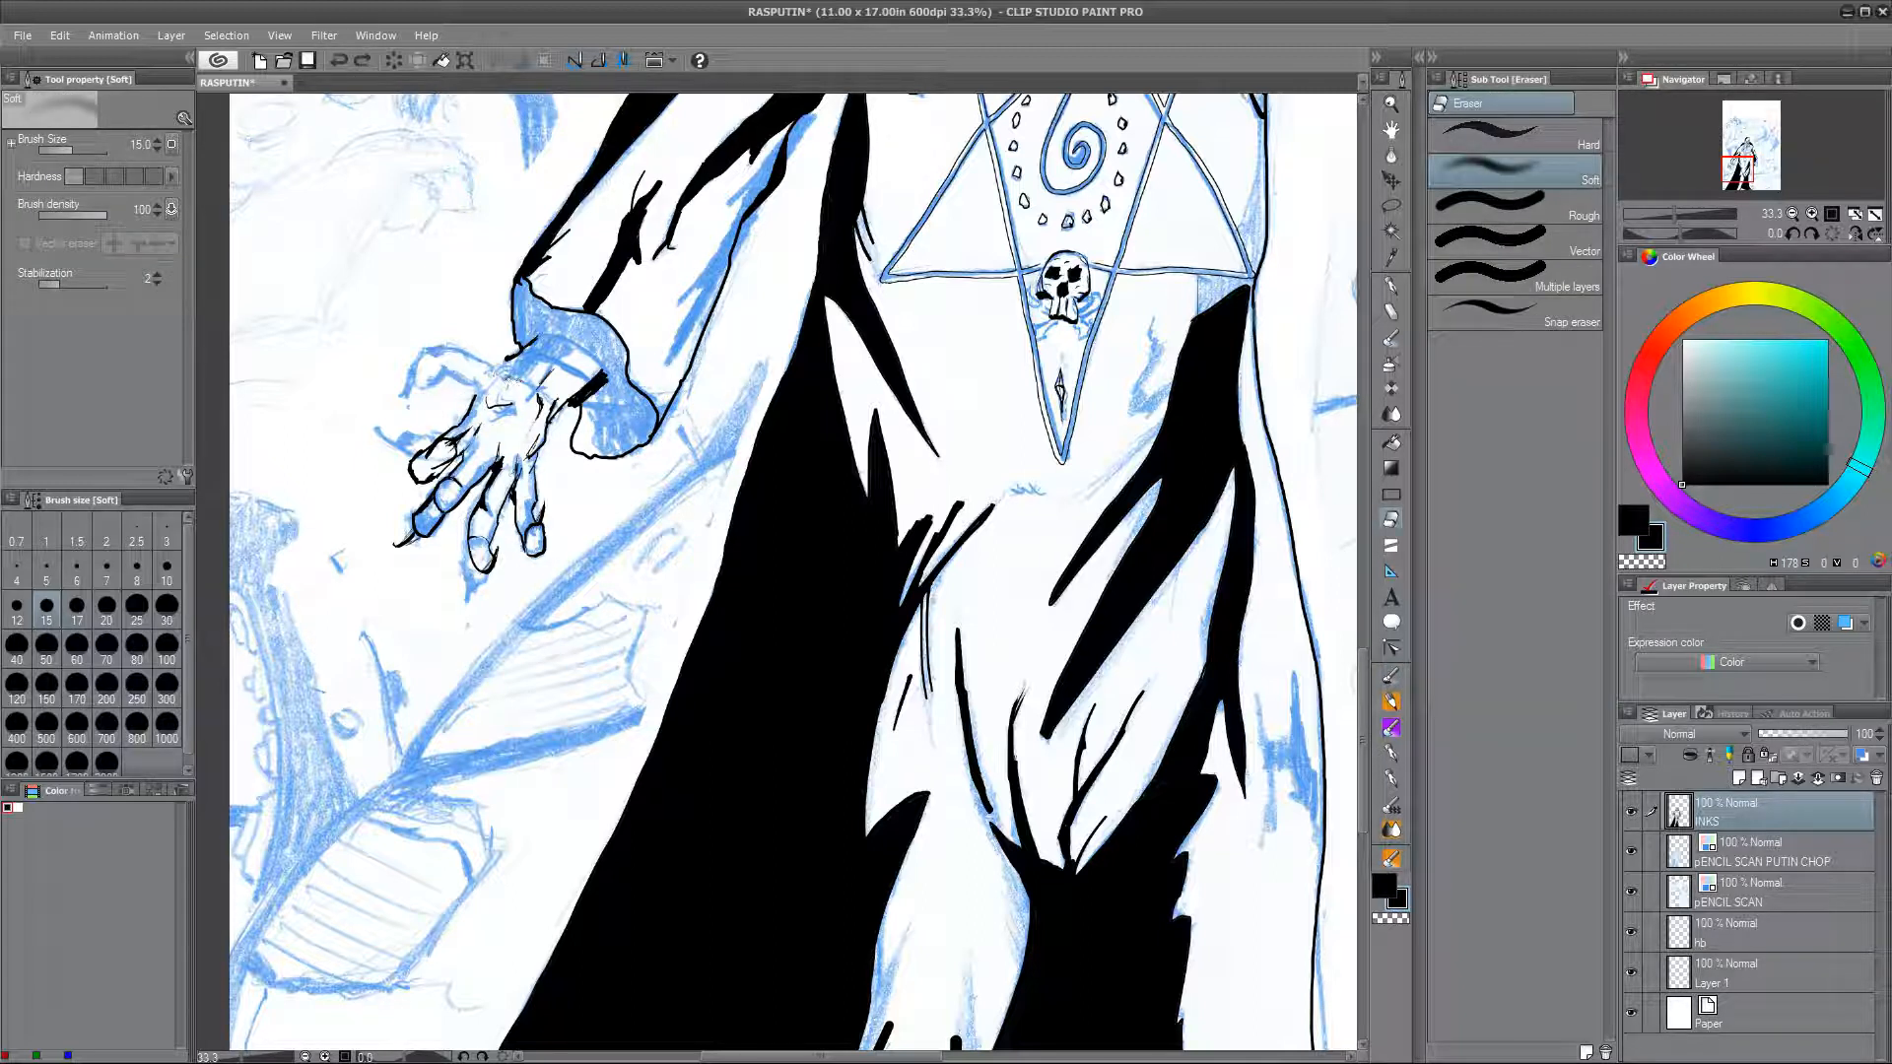
left_click(1763, 854)
key("p")
left_click(1569, 623)
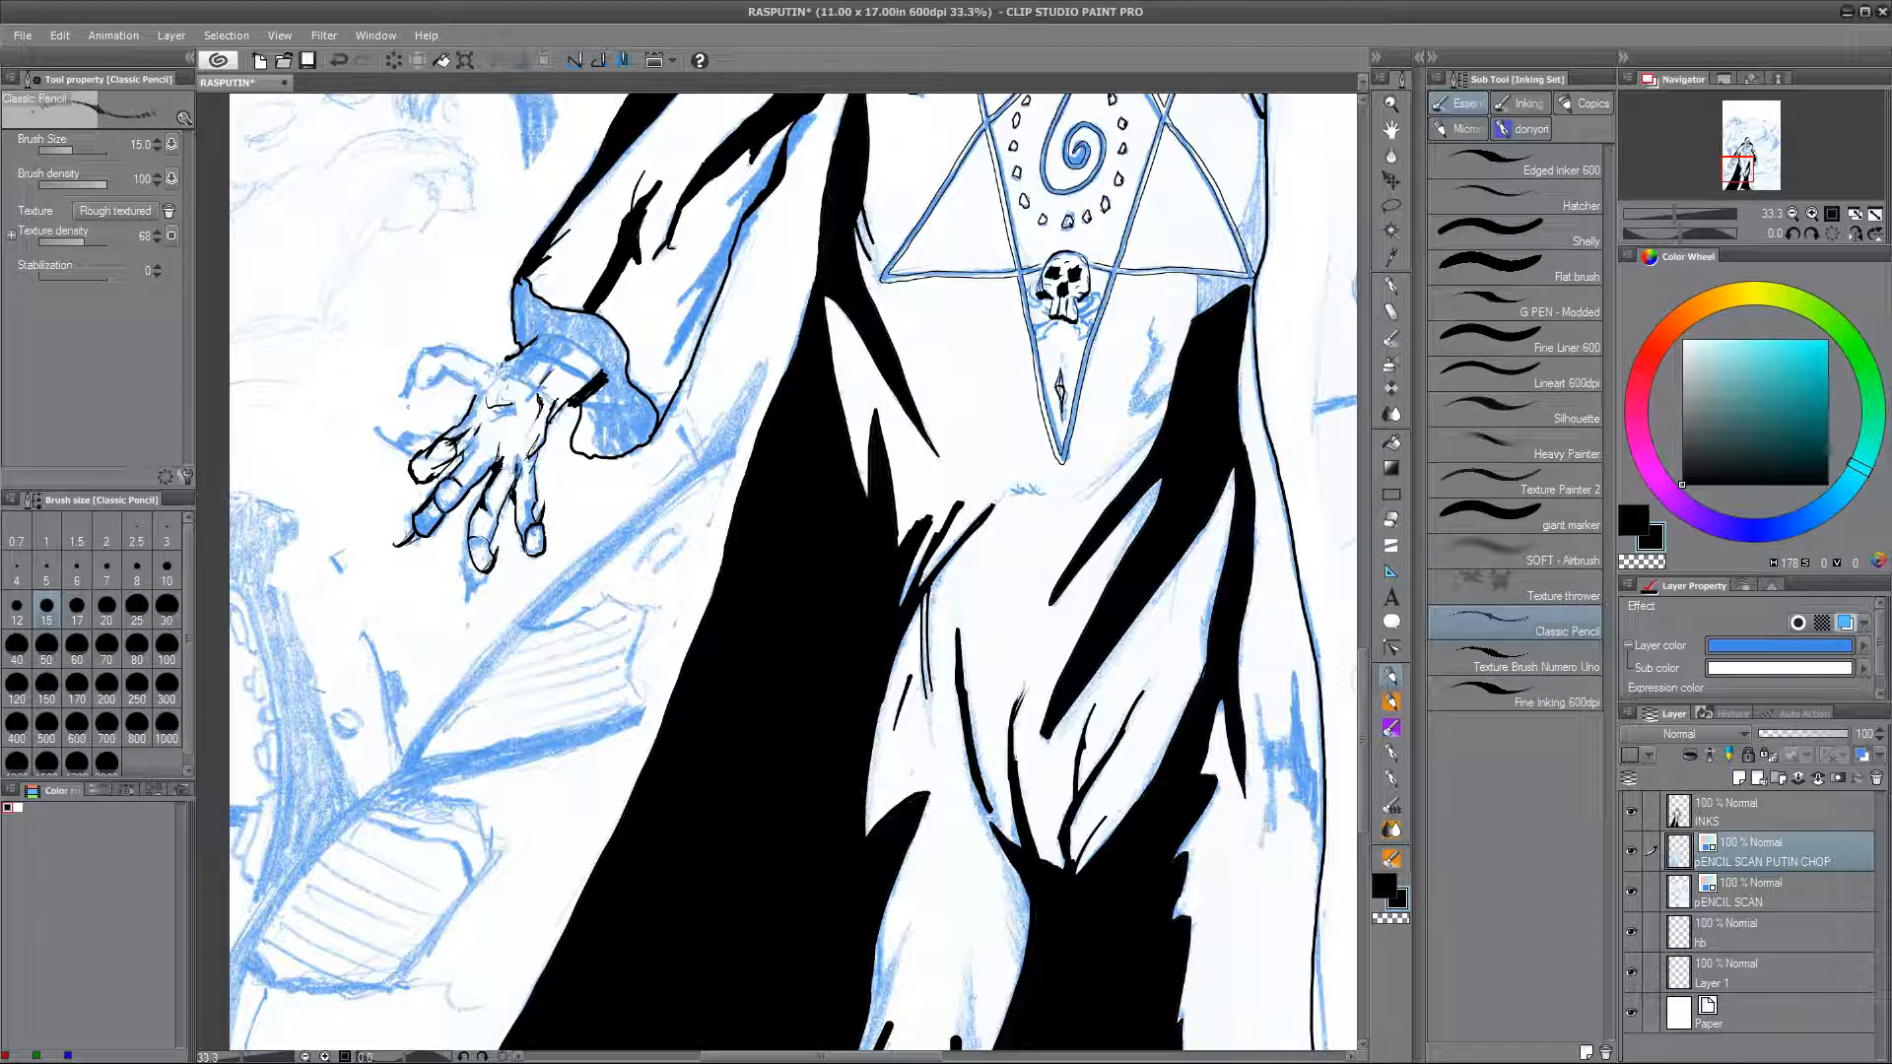
key("e")
key("]")
key("]")
key("]")
key("]")
key("]")
key("]")
key("]")
key("]")
key("]")
key("]")
key("]")
key("]")
mouse_move(441, 357)
left_mouse_down()
mouse_move(422, 379)
mouse_move(481, 362)
left_mouse_up()
mouse_move(389, 433)
left_mouse_down()
mouse_move(470, 579)
mouse_move(482, 433)
left_mouse_up()
Step: Try to redraw the open hand's thumb with the Classic Pencil at size 15
key("p")
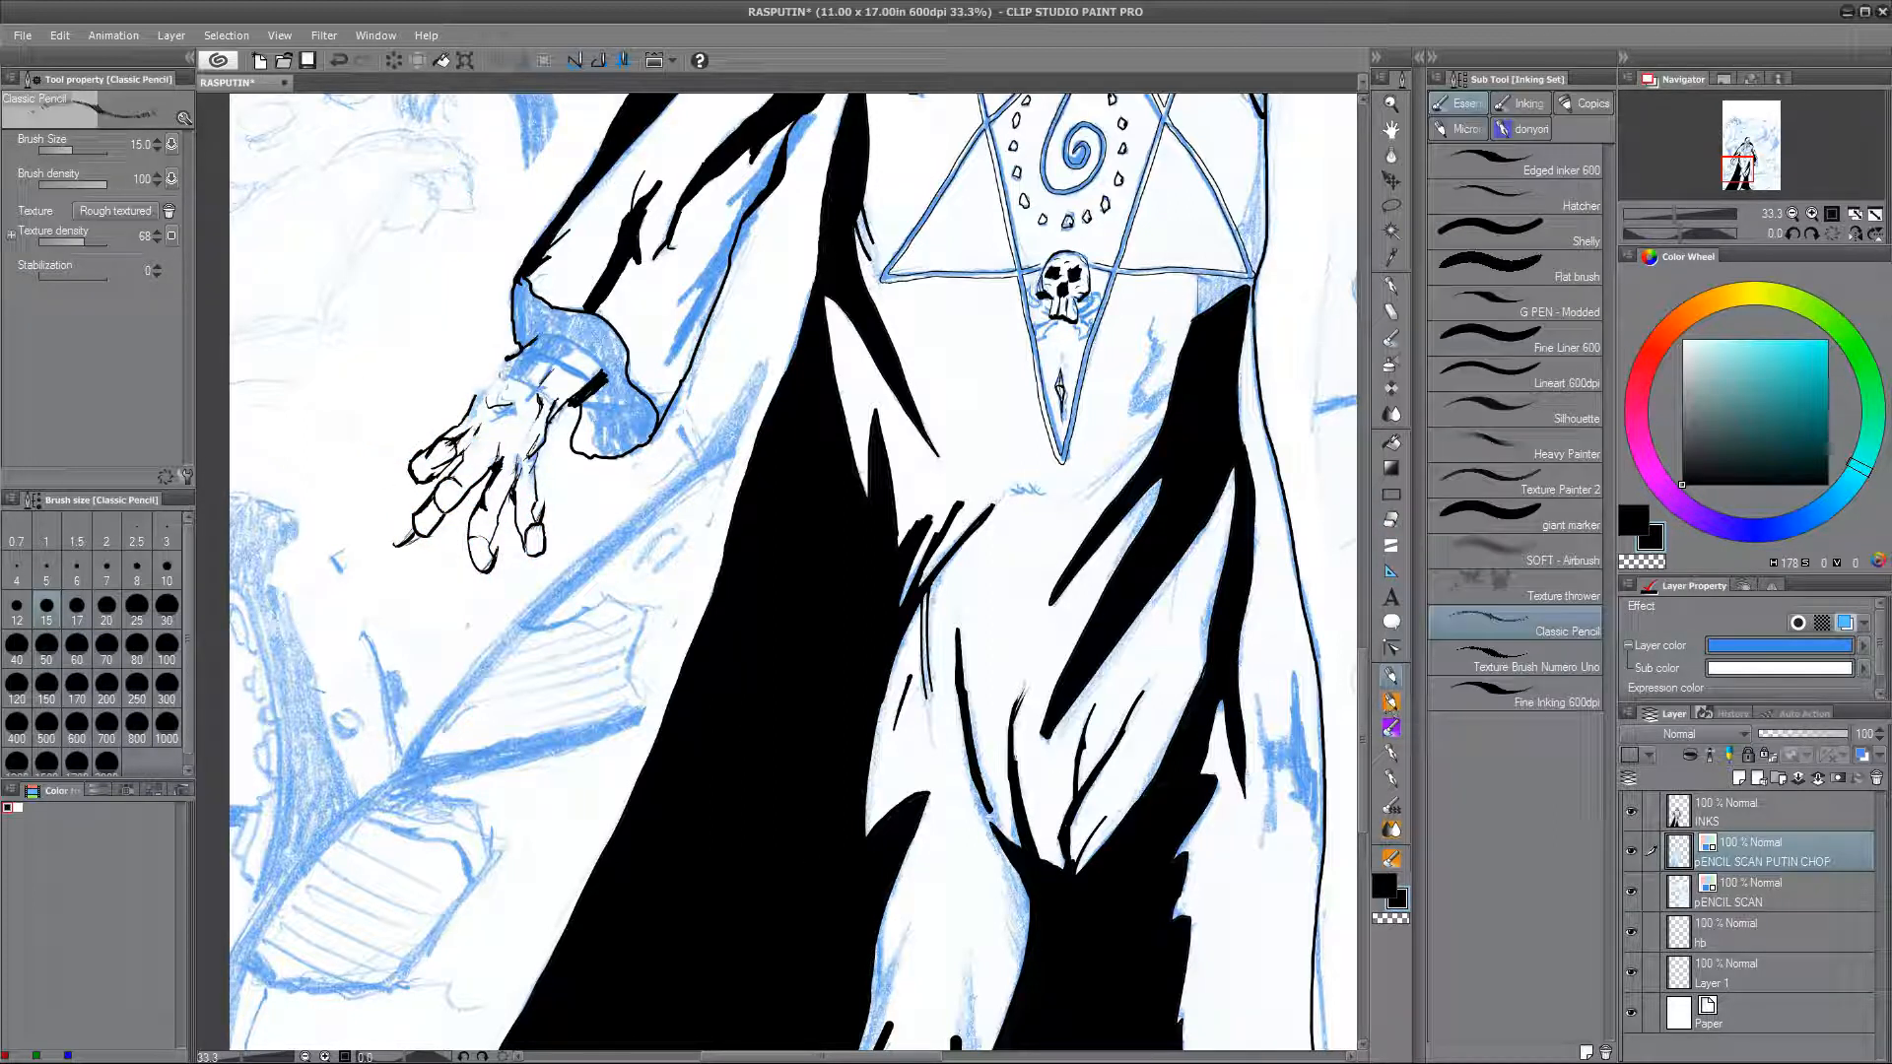
left_click_drag(491, 361, 475, 429)
key("ctrl+z")
mouse_move(465, 365)
left_mouse_down()
mouse_move(434, 400)
mouse_move(463, 431)
left_mouse_up()
key("ctrl+z")
mouse_move(469, 363)
left_mouse_down()
mouse_move(418, 408)
mouse_move(478, 385)
mouse_move(423, 398)
mouse_move(427, 451)
left_mouse_up()
key("ctrl+z")
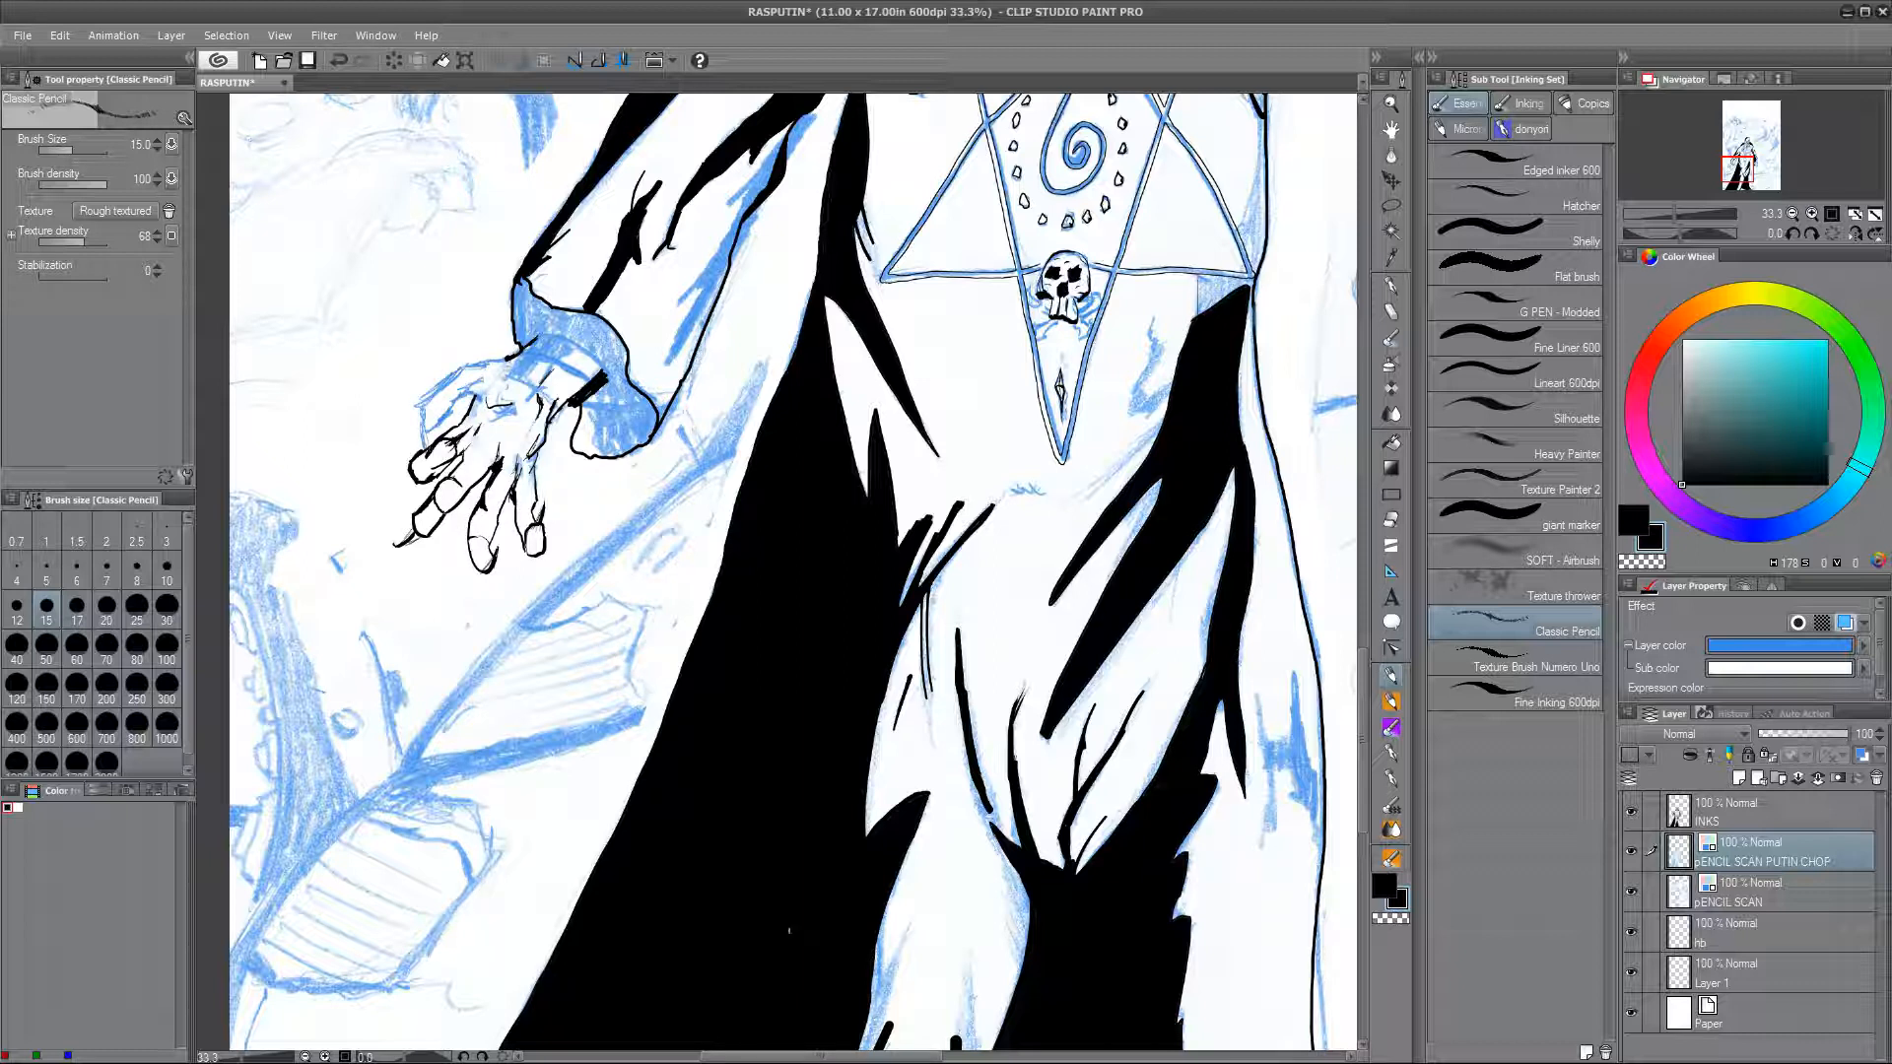
key("ctrl+z")
key("ctrl+z")
key("ctrl+z")
key("ctrl+z")
left_click_drag(470, 363, 467, 432)
left_click_drag(489, 404, 472, 425)
key("ctrl+z")
key("ctrl+z")
key("ctrl+z")
key("ctrl+z")
Step: Sketch a new extended thumb with the Classic Pencil, erasing its first tip and redrawing it shorter
left_click_drag(462, 338, 518, 352)
key("ctrl+z")
key("ctrl+z")
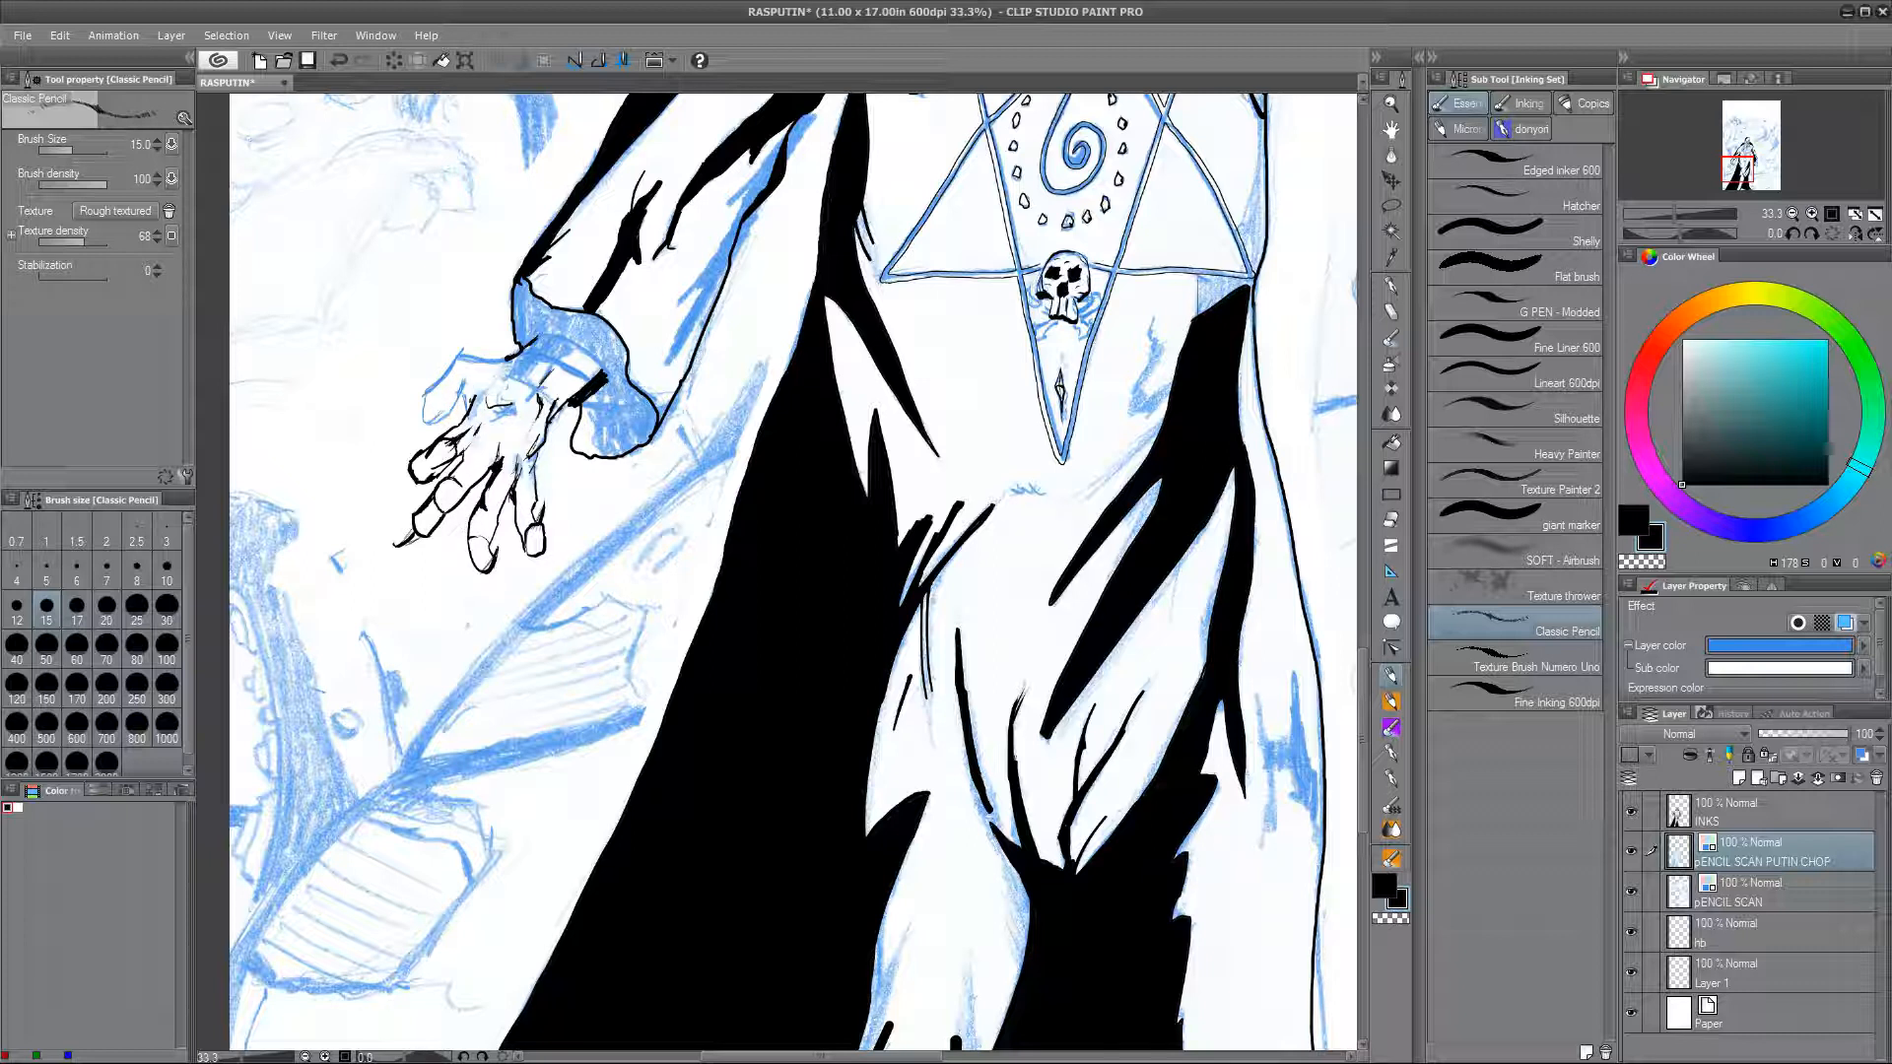
key("e")
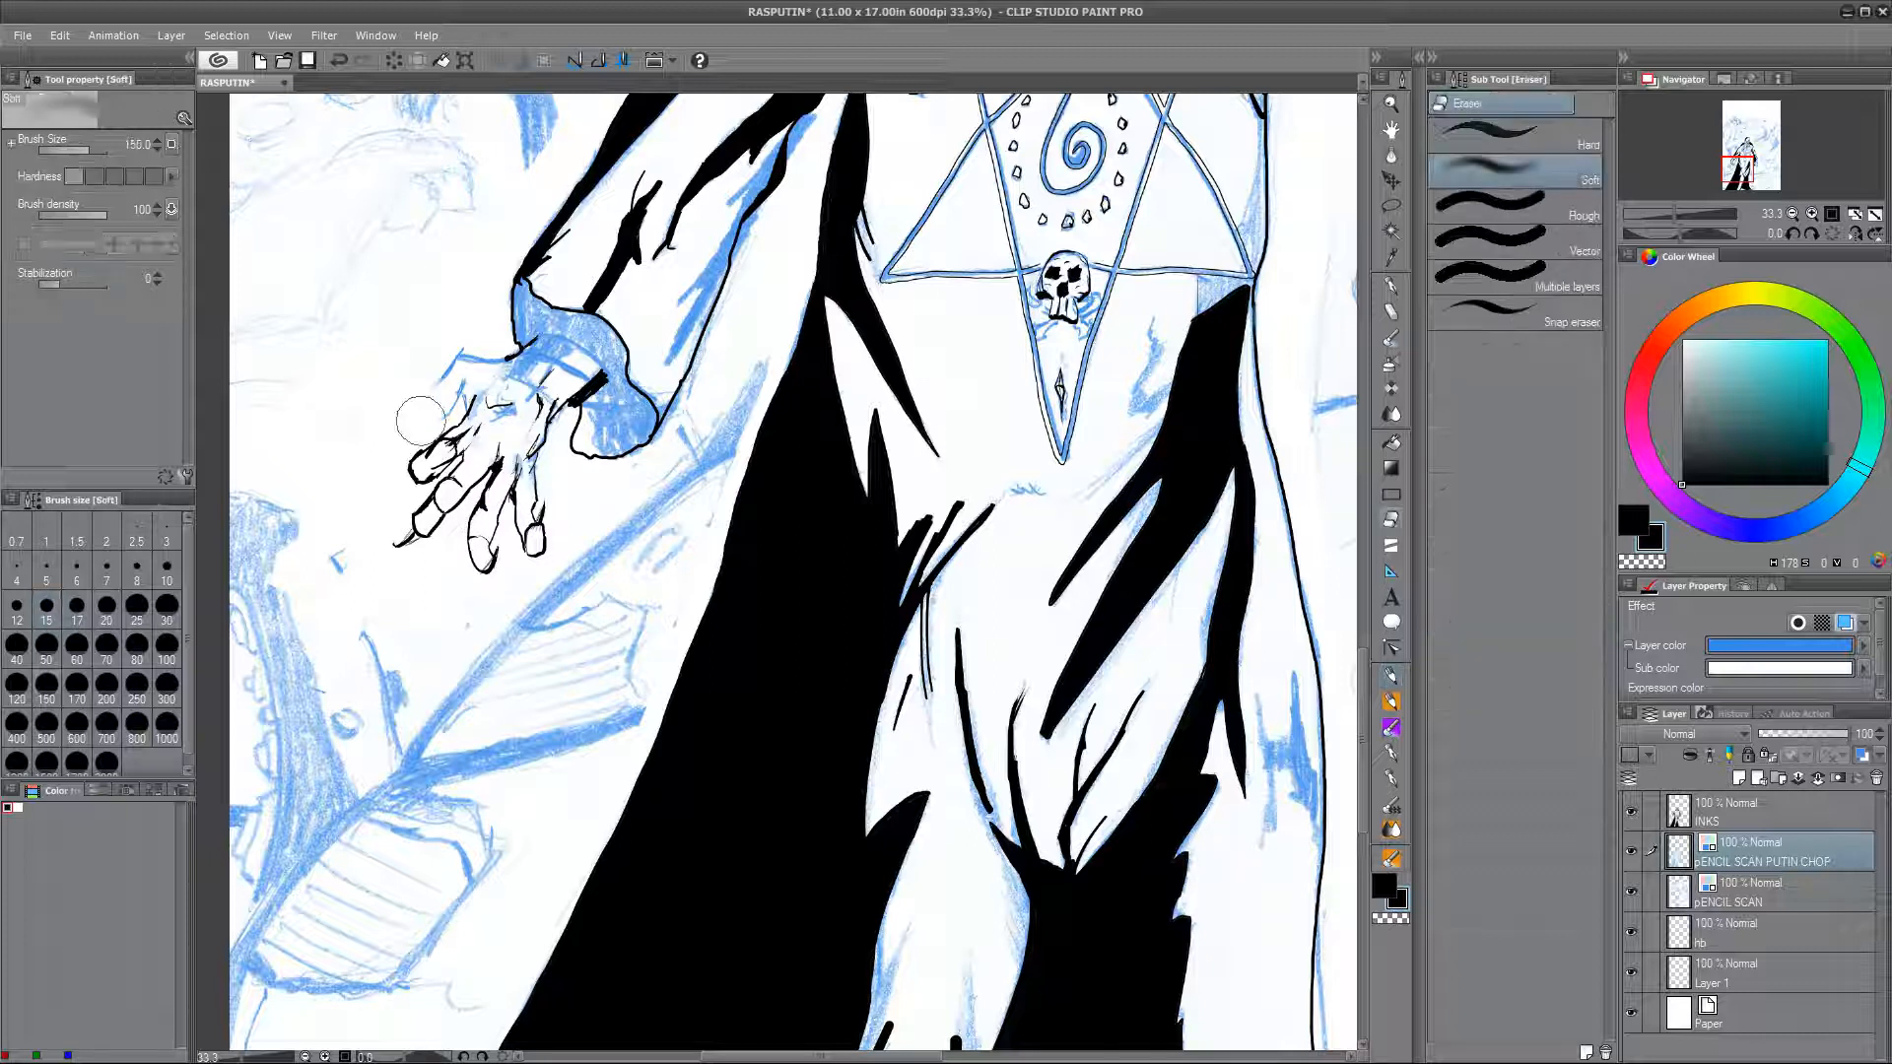
key("p")
left_click_drag(459, 356, 425, 392)
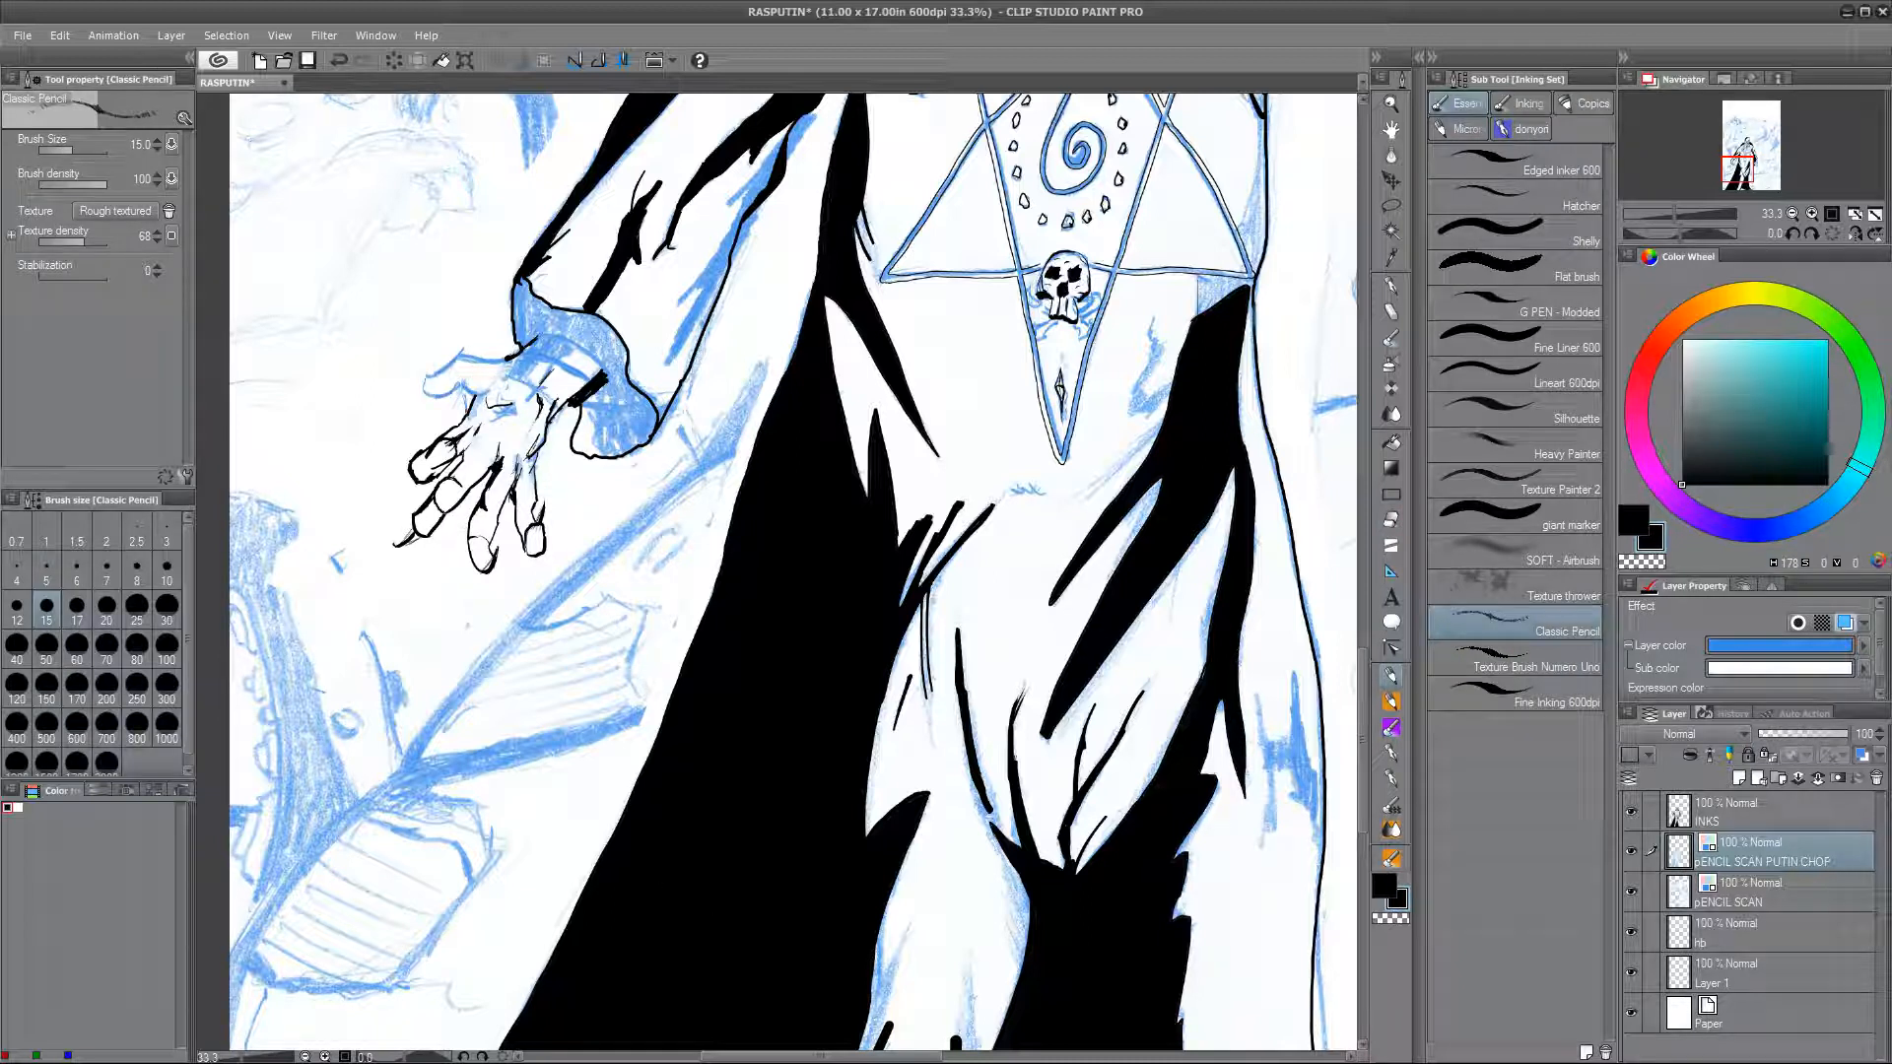
Step: Ink the redrawn thumb on the INKS layer with the Fine Inking 600dpi brush at size 15
left_click(1763, 812)
key("e")
left_click_drag(477, 396, 467, 424)
left_click(1390, 678)
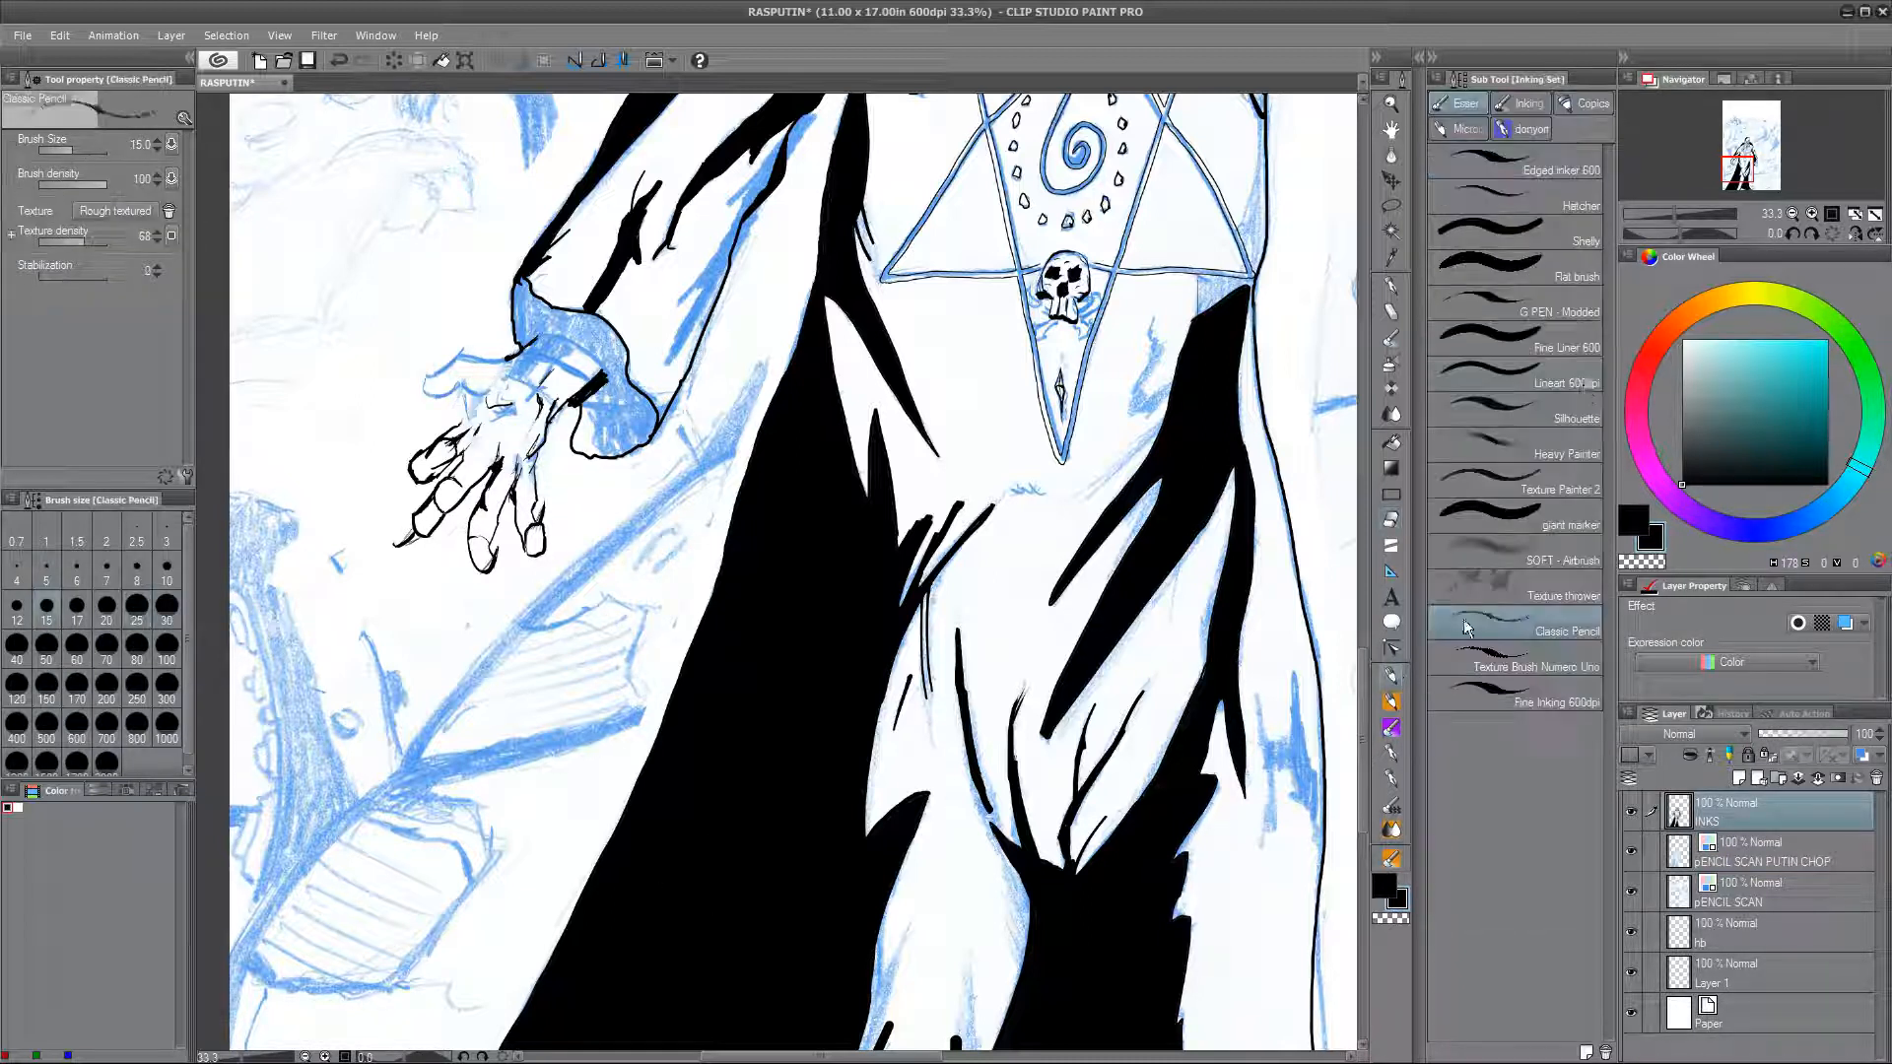
left_click(1497, 693)
key("ctrl+z")
left_click_drag(459, 353, 518, 353)
left_click_drag(459, 356, 435, 376)
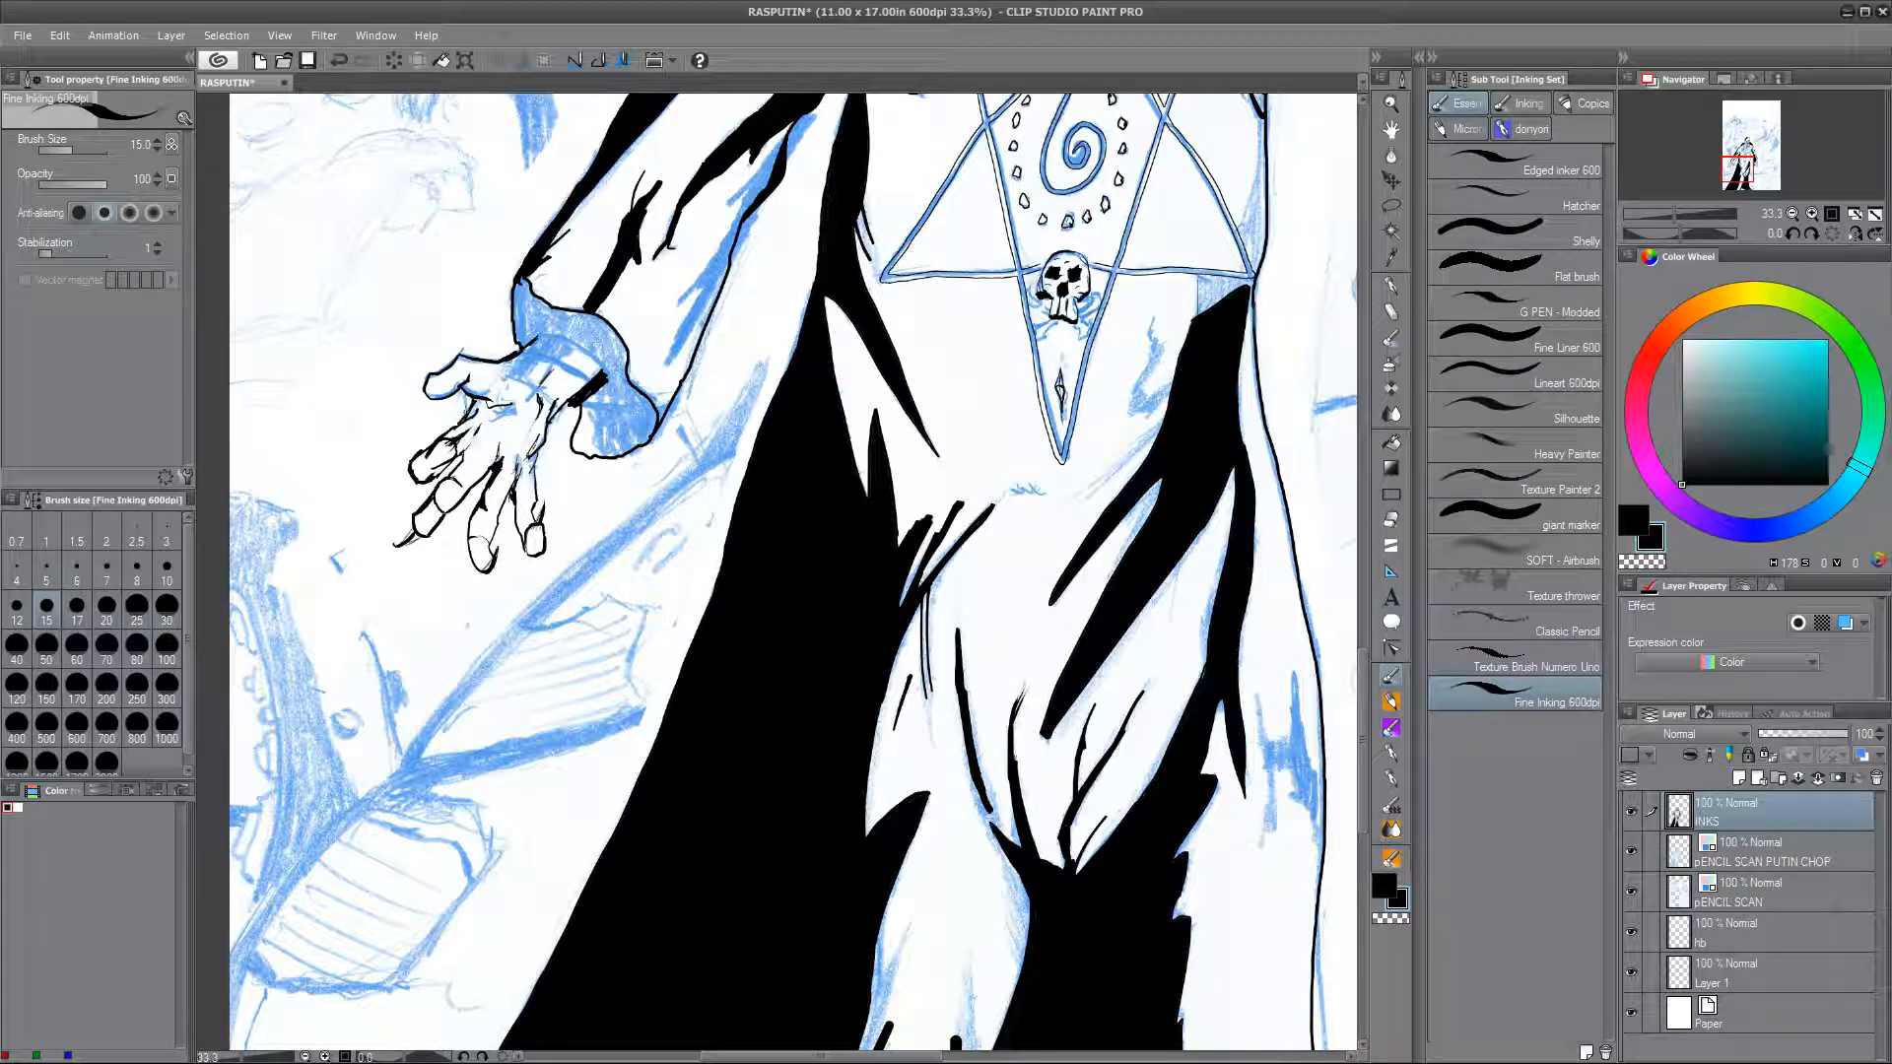
Step: Ink the curve at the thumb's tip and build up black shadows along the fingers of the open hand
left_click_drag(424, 453, 414, 477)
key("ctrl+z")
left_click_drag(432, 375, 405, 426)
key("ctrl+z")
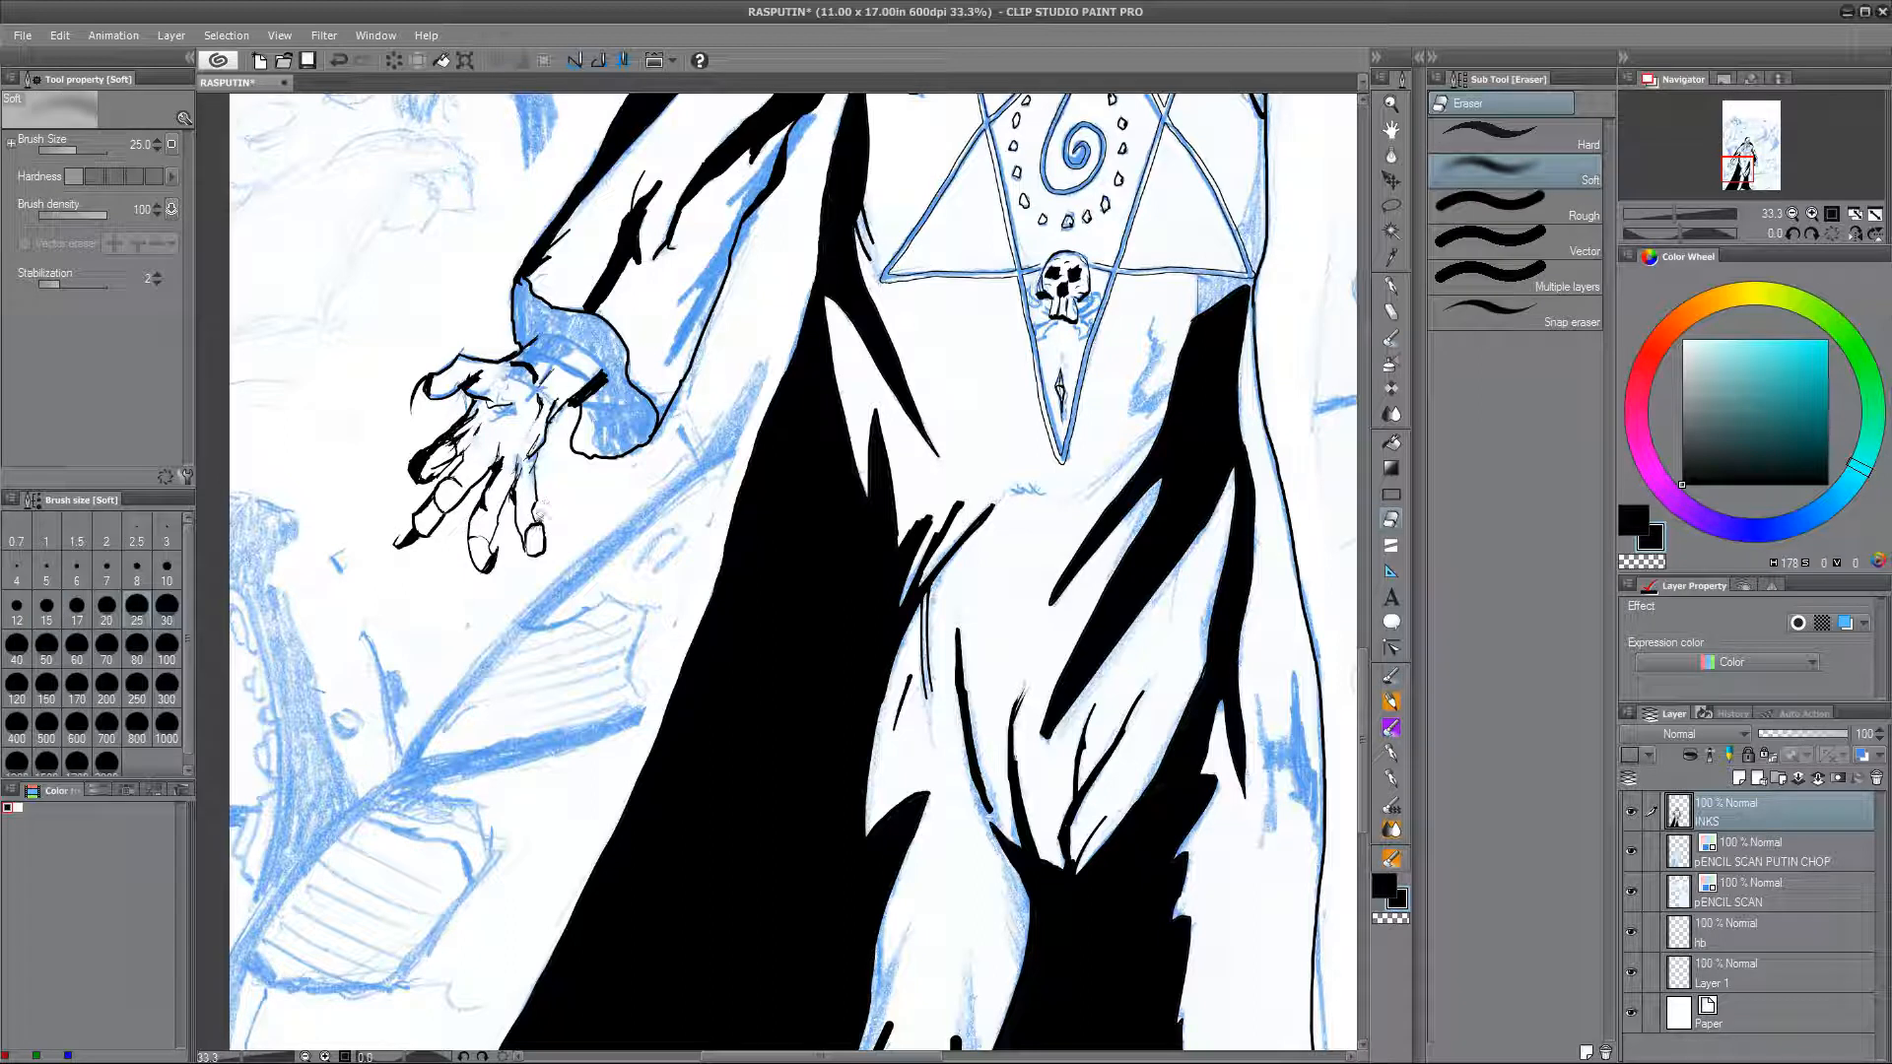
left_click_drag(535, 509, 537, 538)
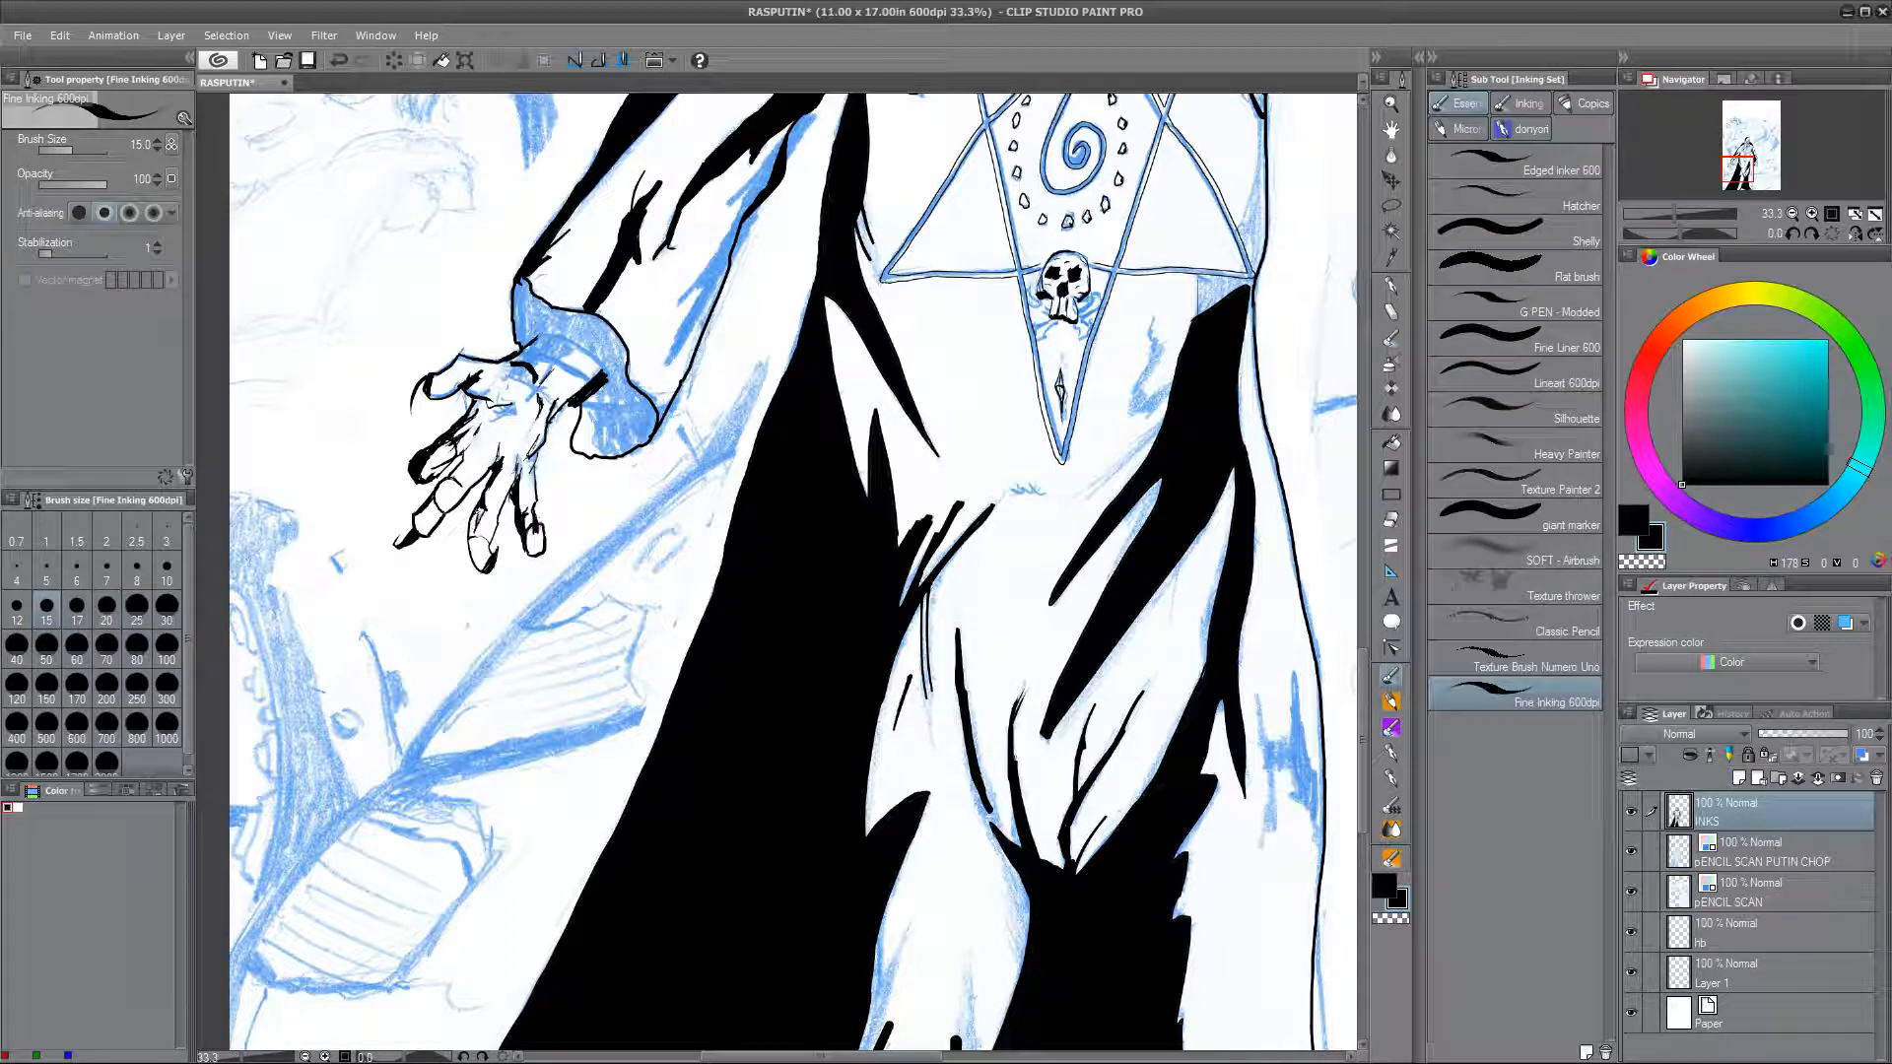
left_click_drag(486, 500, 503, 466)
key("e")
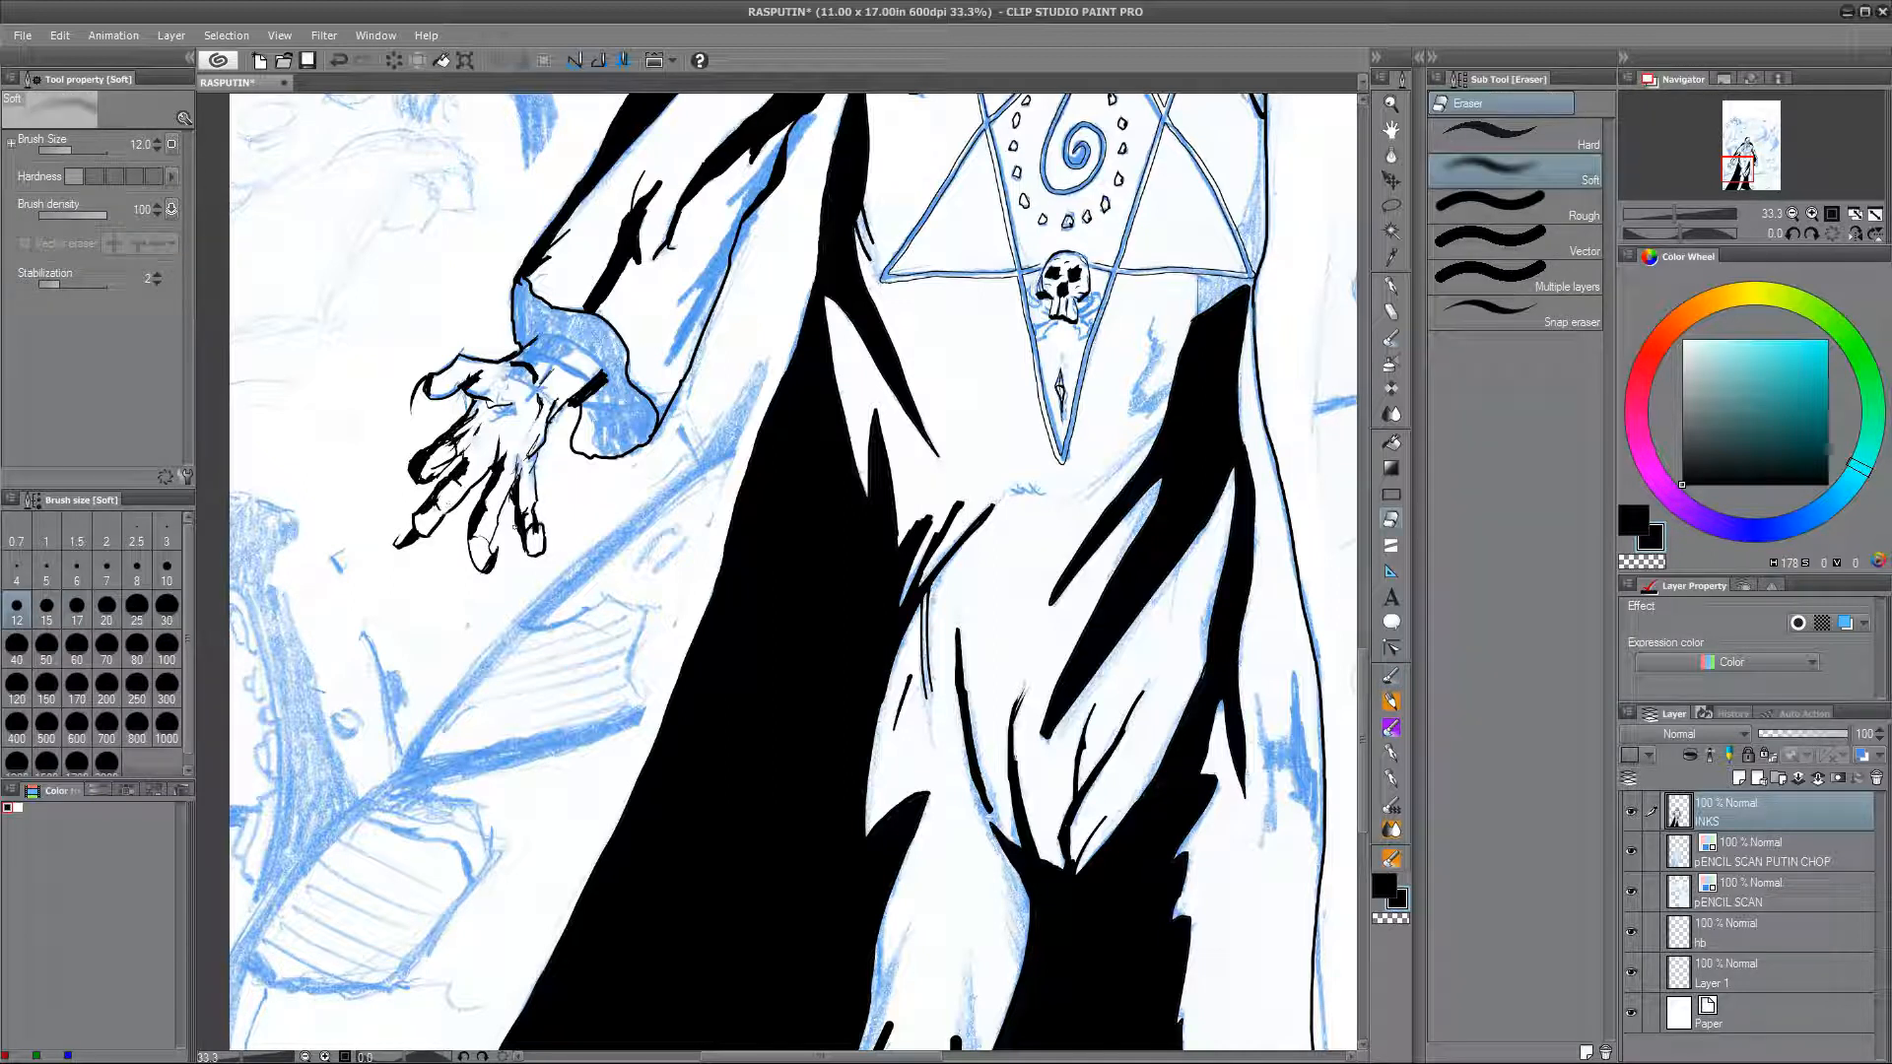
Step: Ink black fold shadows on the sleeve's underside and further robe folds with the Fine Inking 600dpi brush at size 25
left_click(1390, 678)
mouse_move(780, 143)
left_mouse_down()
mouse_move(732, 194)
mouse_move(680, 325)
left_mouse_up()
mouse_move(734, 232)
left_mouse_down()
mouse_move(670, 363)
mouse_move(679, 308)
left_mouse_up()
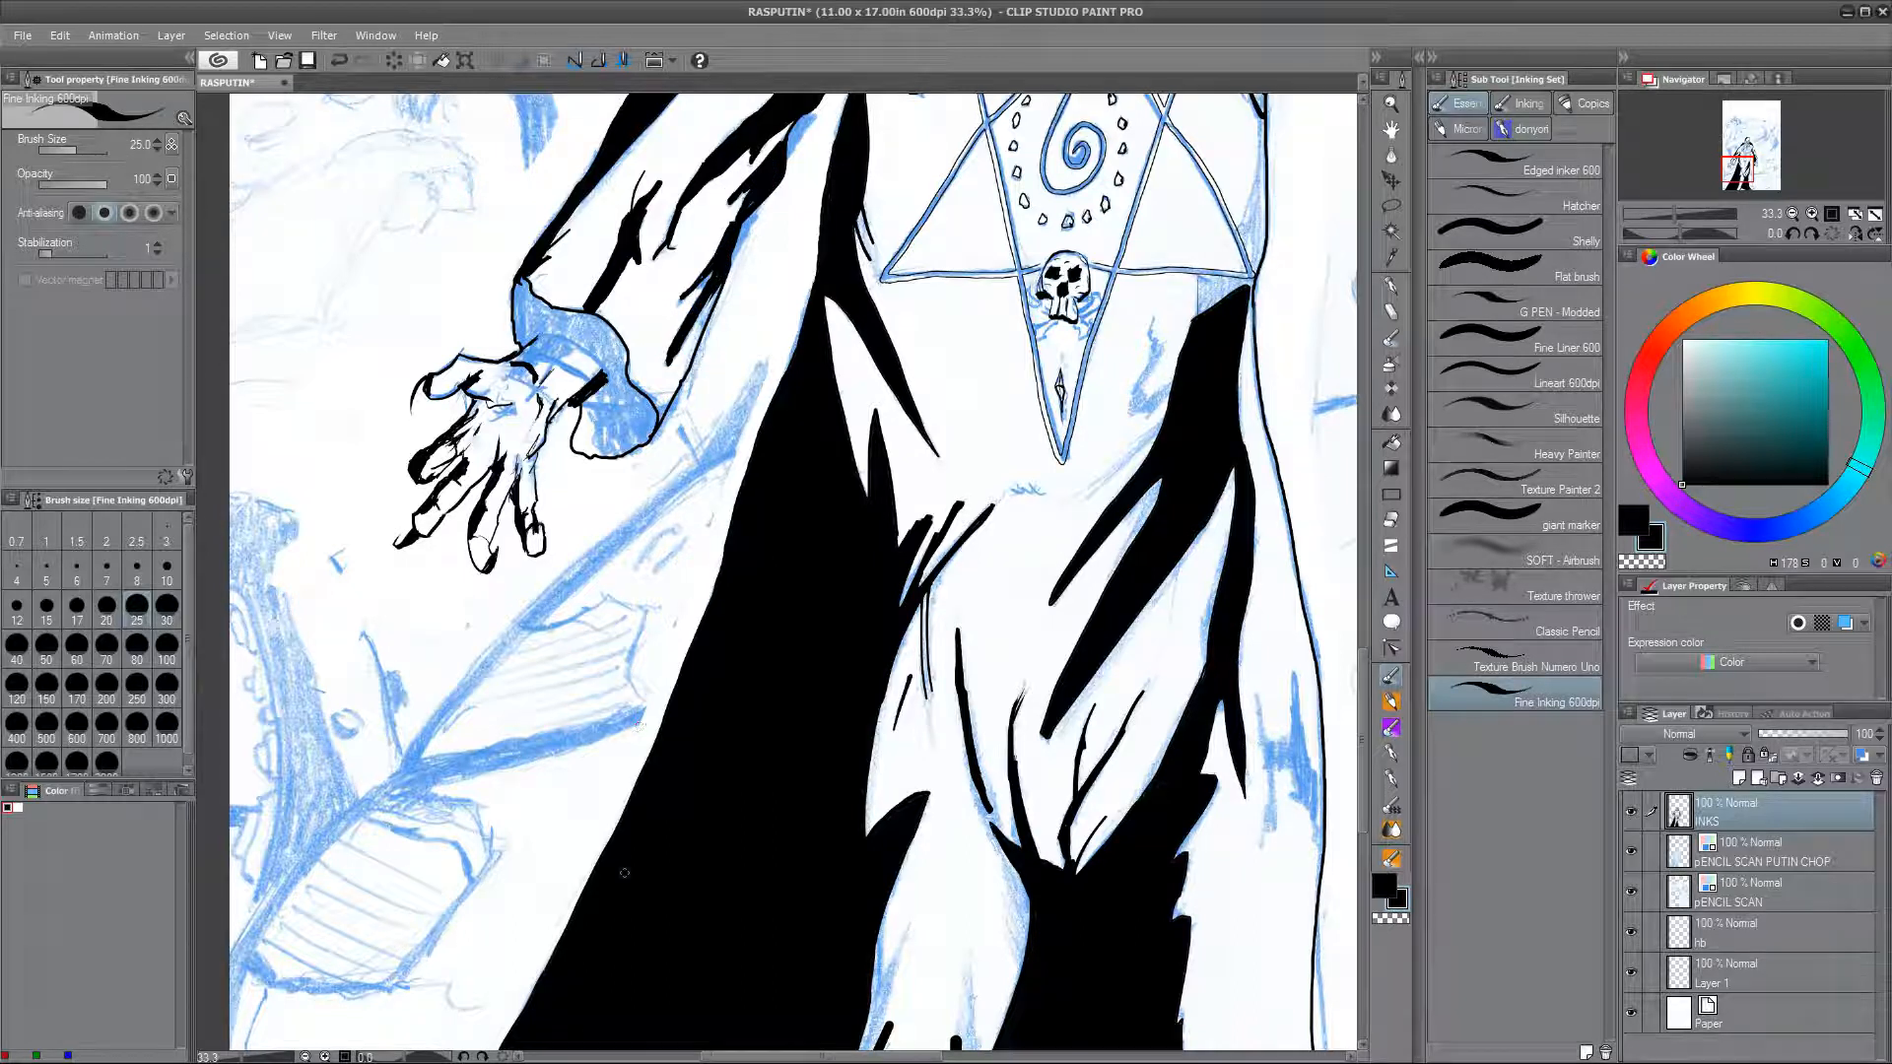
left_click_drag(708, 612, 651, 1058)
left_click_drag(833, 1057, 859, 1057)
left_click_drag(1076, 570, 1072, 712)
mouse_move(1075, 621)
left_mouse_down()
mouse_move(1074, 754)
mouse_move(1014, 750)
mouse_move(1056, 733)
left_mouse_up()
left_click_drag(987, 822, 960, 852)
left_click_drag(968, 774, 951, 853)
left_click_drag(998, 942, 888, 348)
left_click_drag(1000, 618, 1009, 637)
Step: Ink the bold outline at the robe's lower hem with the Fine Inking 600dpi brush at size 60, undoing the last stroke
key("bracketright")
key("bracketright")
key("bracketright")
key("bracketright")
scroll(987, 593, "down", 5)
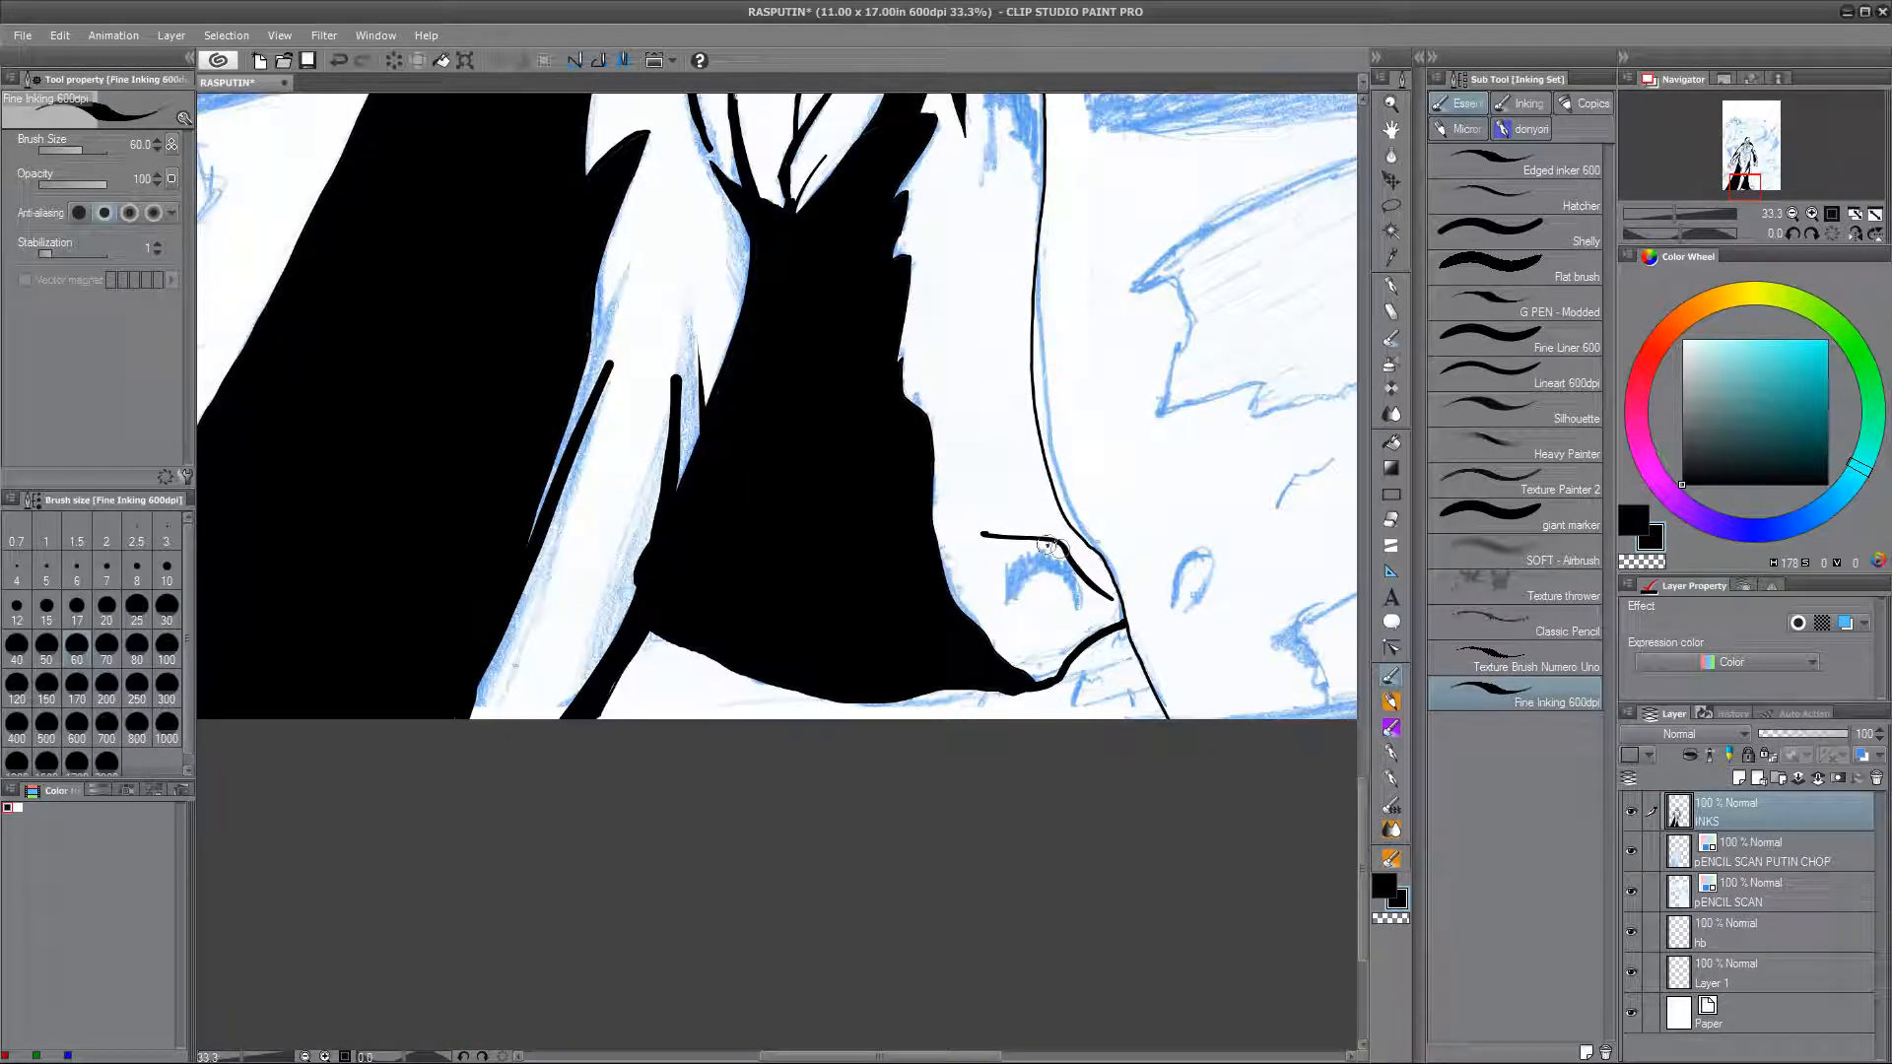
key("ctrl+z")
mouse_move(1012, 539)
left_mouse_down()
mouse_move(981, 533)
mouse_move(807, 655)
mouse_move(916, 718)
mouse_move(1356, 684)
left_mouse_up()
Step: Refine the black shapes around the robe's lower edge, erasing stray ink and restoring the inked edges
scroll(807, 654, "up", 3)
left_click_drag(647, 687, 627, 752)
key("e")
left_click_drag(500, 768, 484, 785)
left_click_drag(558, 699, 569, 672)
left_click(1390, 676)
left_click_drag(781, 705, 816, 514)
left_click_drag(664, 752, 936, 903)
mouse_move(814, 467)
left_mouse_down()
mouse_move(743, 520)
mouse_move(737, 581)
mouse_move(721, 573)
left_mouse_up()
mouse_move(765, 781)
left_mouse_down()
mouse_move(977, 618)
mouse_move(924, 587)
mouse_move(924, 670)
mouse_move(1011, 628)
mouse_move(991, 623)
left_mouse_up()
Step: Ink a fine detail between the open hand's fingers with the Fine Inking 600dpi brush at size 8
key("bracketleft")
key("bracketleft")
key("bracketleft")
key("bracketleft")
key("bracketleft")
key("bracketleft")
key("bracketleft")
key("bracketleft")
key("bracketleft")
key("bracketleft")
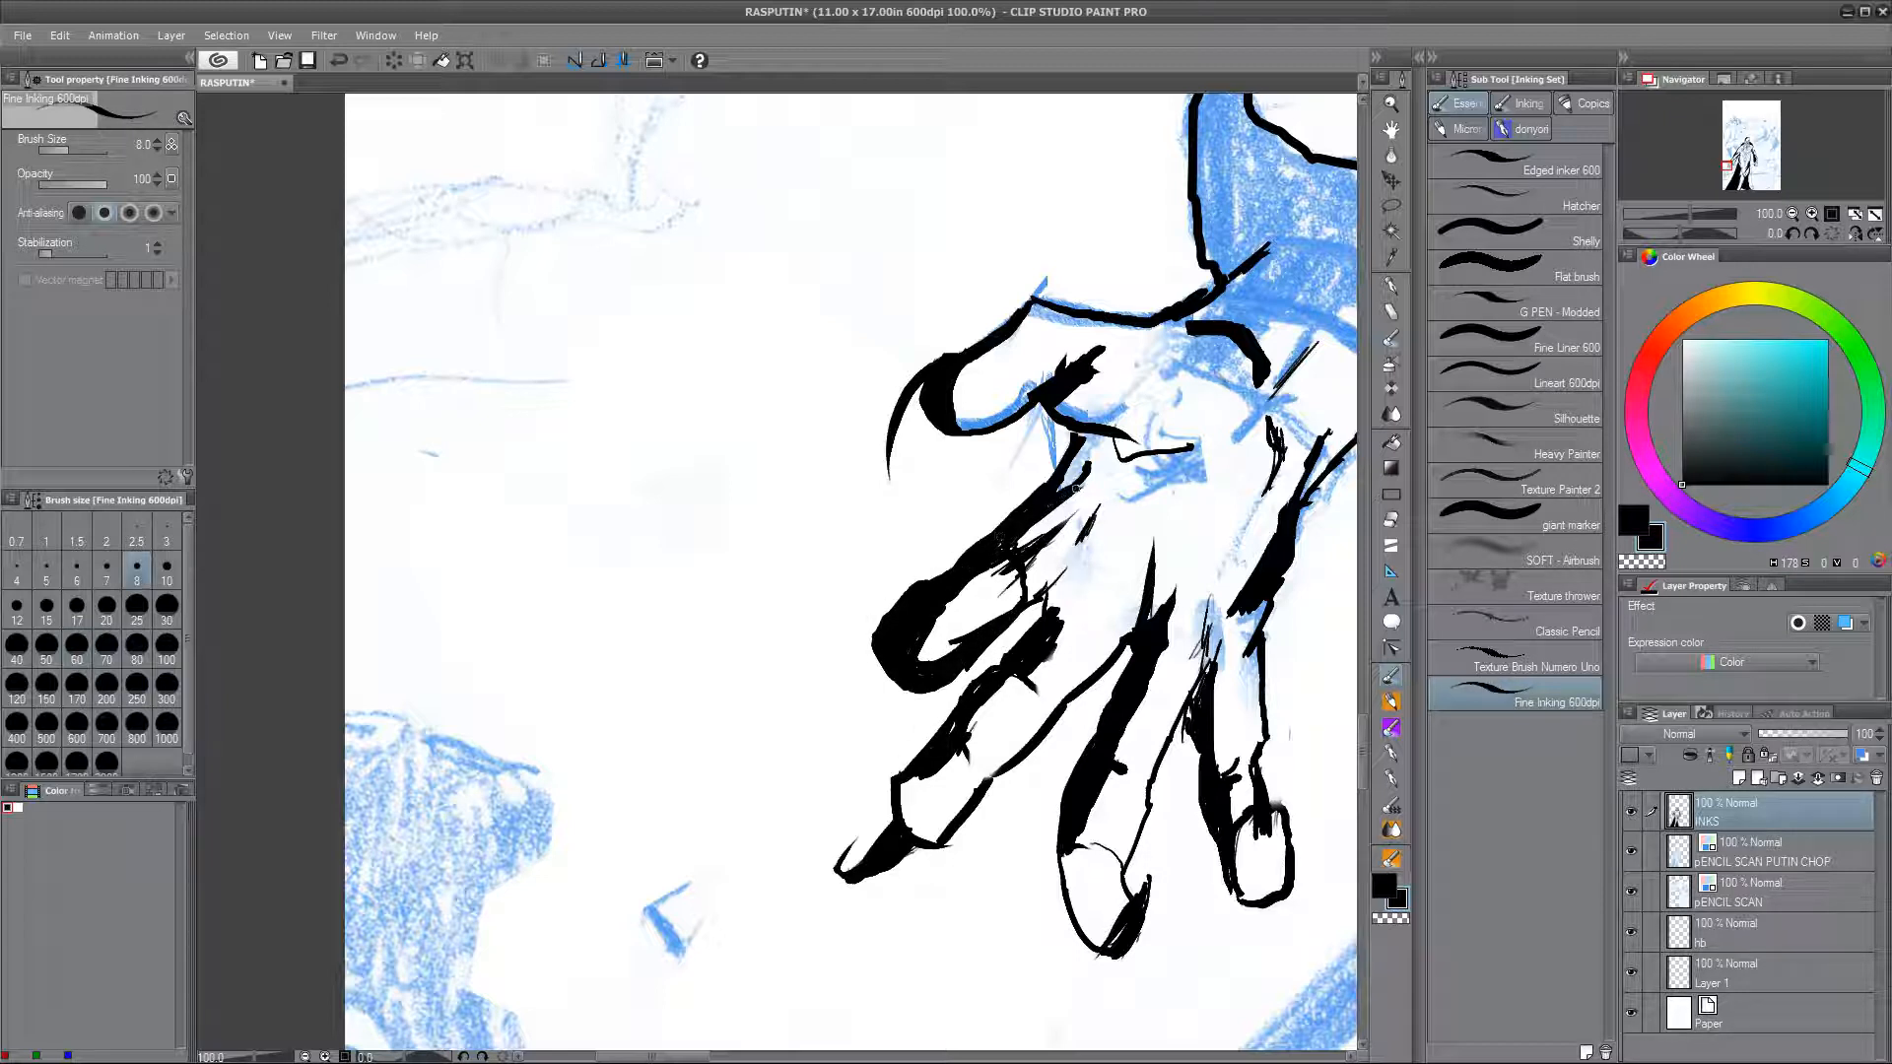
mouse_move(1020, 560)
left_mouse_down()
mouse_move(1074, 566)
mouse_move(1099, 533)
mouse_move(1048, 613)
left_mouse_up()
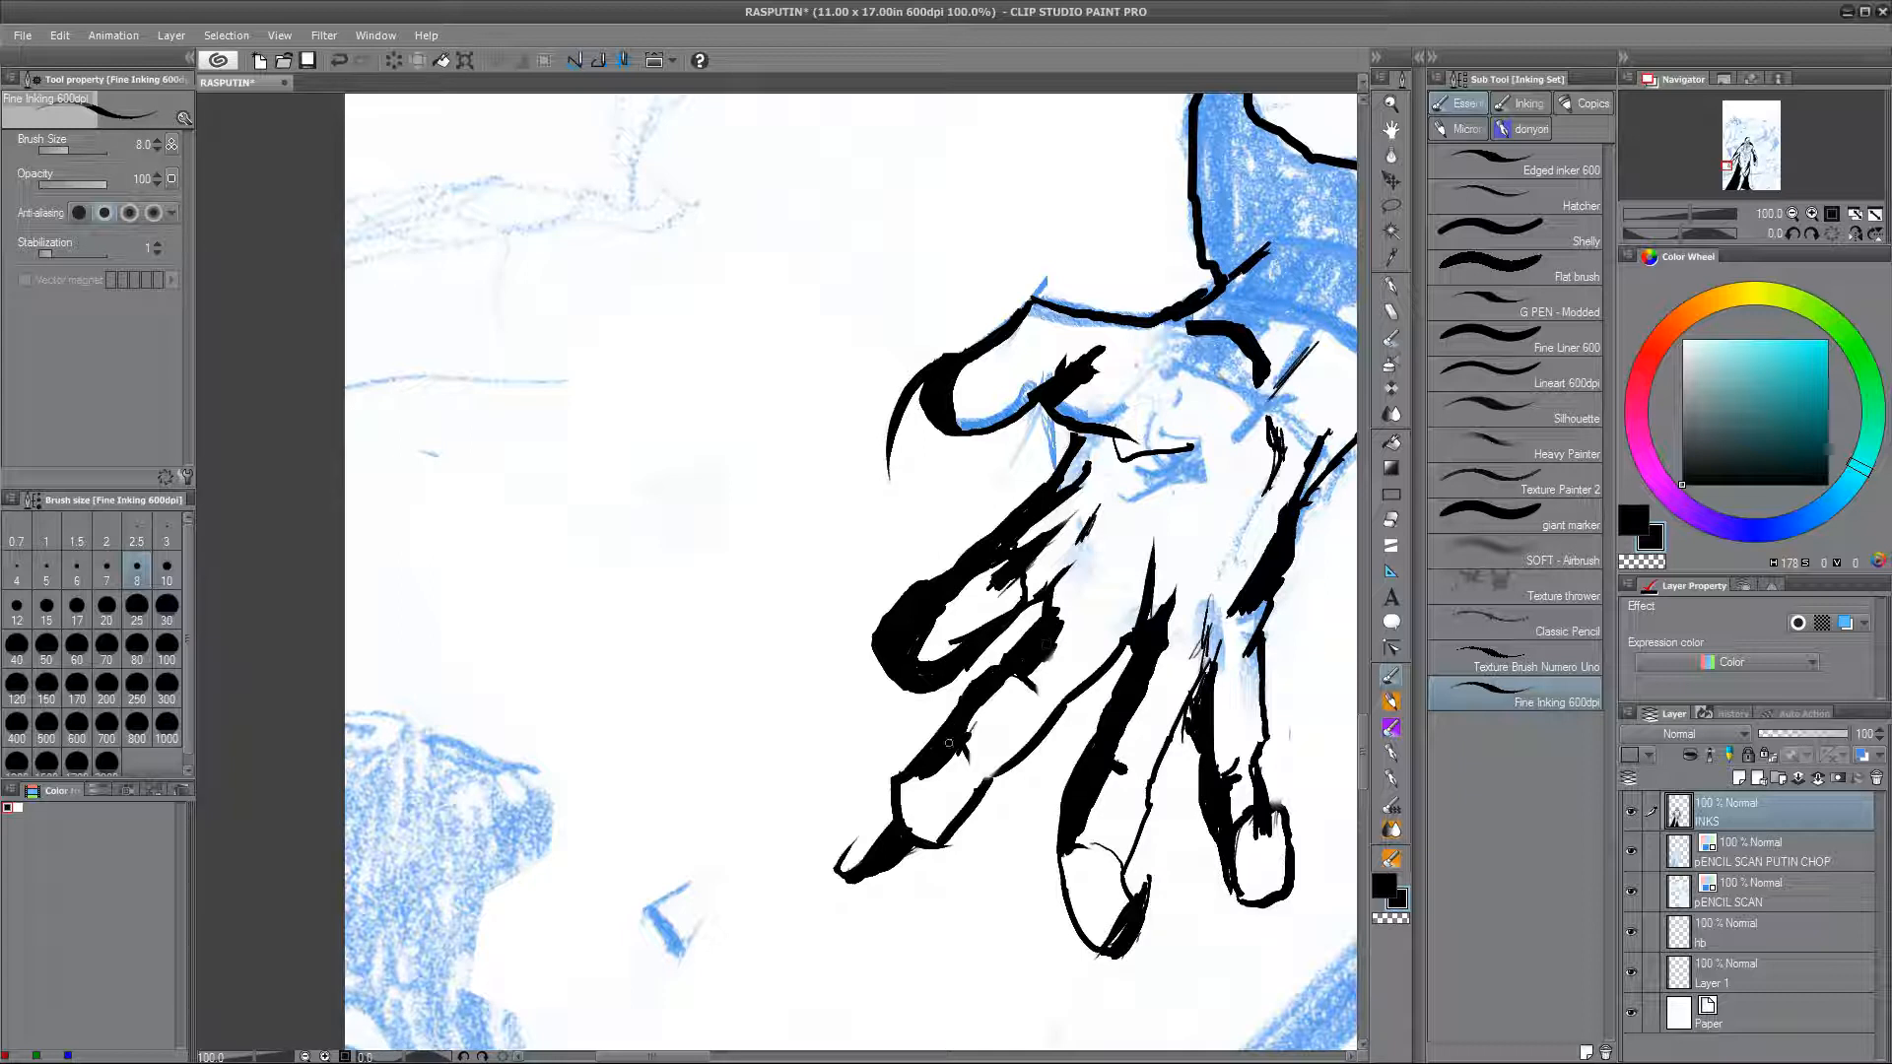
Step: Trim the ragged ink edges along the open hand's fingers with a smaller eraser
key("e")
left_click_drag(975, 722, 946, 943)
mouse_move(988, 562)
left_mouse_down()
mouse_move(974, 577)
mouse_move(1045, 325)
left_mouse_up()
key("period")
key("comma")
key("bracketleft")
key("bracketleft")
key("bracketleft")
key("bracketleft")
key("bracketleft")
key("bracketleft")
left_click_drag(853, 817, 824, 840)
left_click_drag(1124, 843, 1001, 847)
key("ctrl+z")
left_click_drag(1074, 633, 1076, 691)
Step: Touch up a finger shadow with the inking brush and clean stray ink from the fingers with the Vector eraser at size 20
left_click(1394, 681)
mouse_move(1032, 606)
left_mouse_down()
mouse_move(1005, 681)
mouse_move(1017, 632)
left_mouse_up()
key("e")
mouse_move(1001, 705)
left_mouse_down()
mouse_move(1007, 690)
mouse_move(873, 777)
left_mouse_up()
key("ctrl+z")
left_click_drag(911, 688, 876, 761)
left_click(1516, 242)
left_click_drag(695, 713, 731, 778)
mouse_move(729, 667)
left_mouse_down()
mouse_move(767, 615)
mouse_move(727, 682)
left_mouse_up()
key("ctrl+z")
left_click_drag(1000, 640, 872, 887)
left_click_drag(995, 691, 993, 783)
left_click_drag(1060, 700, 1010, 402)
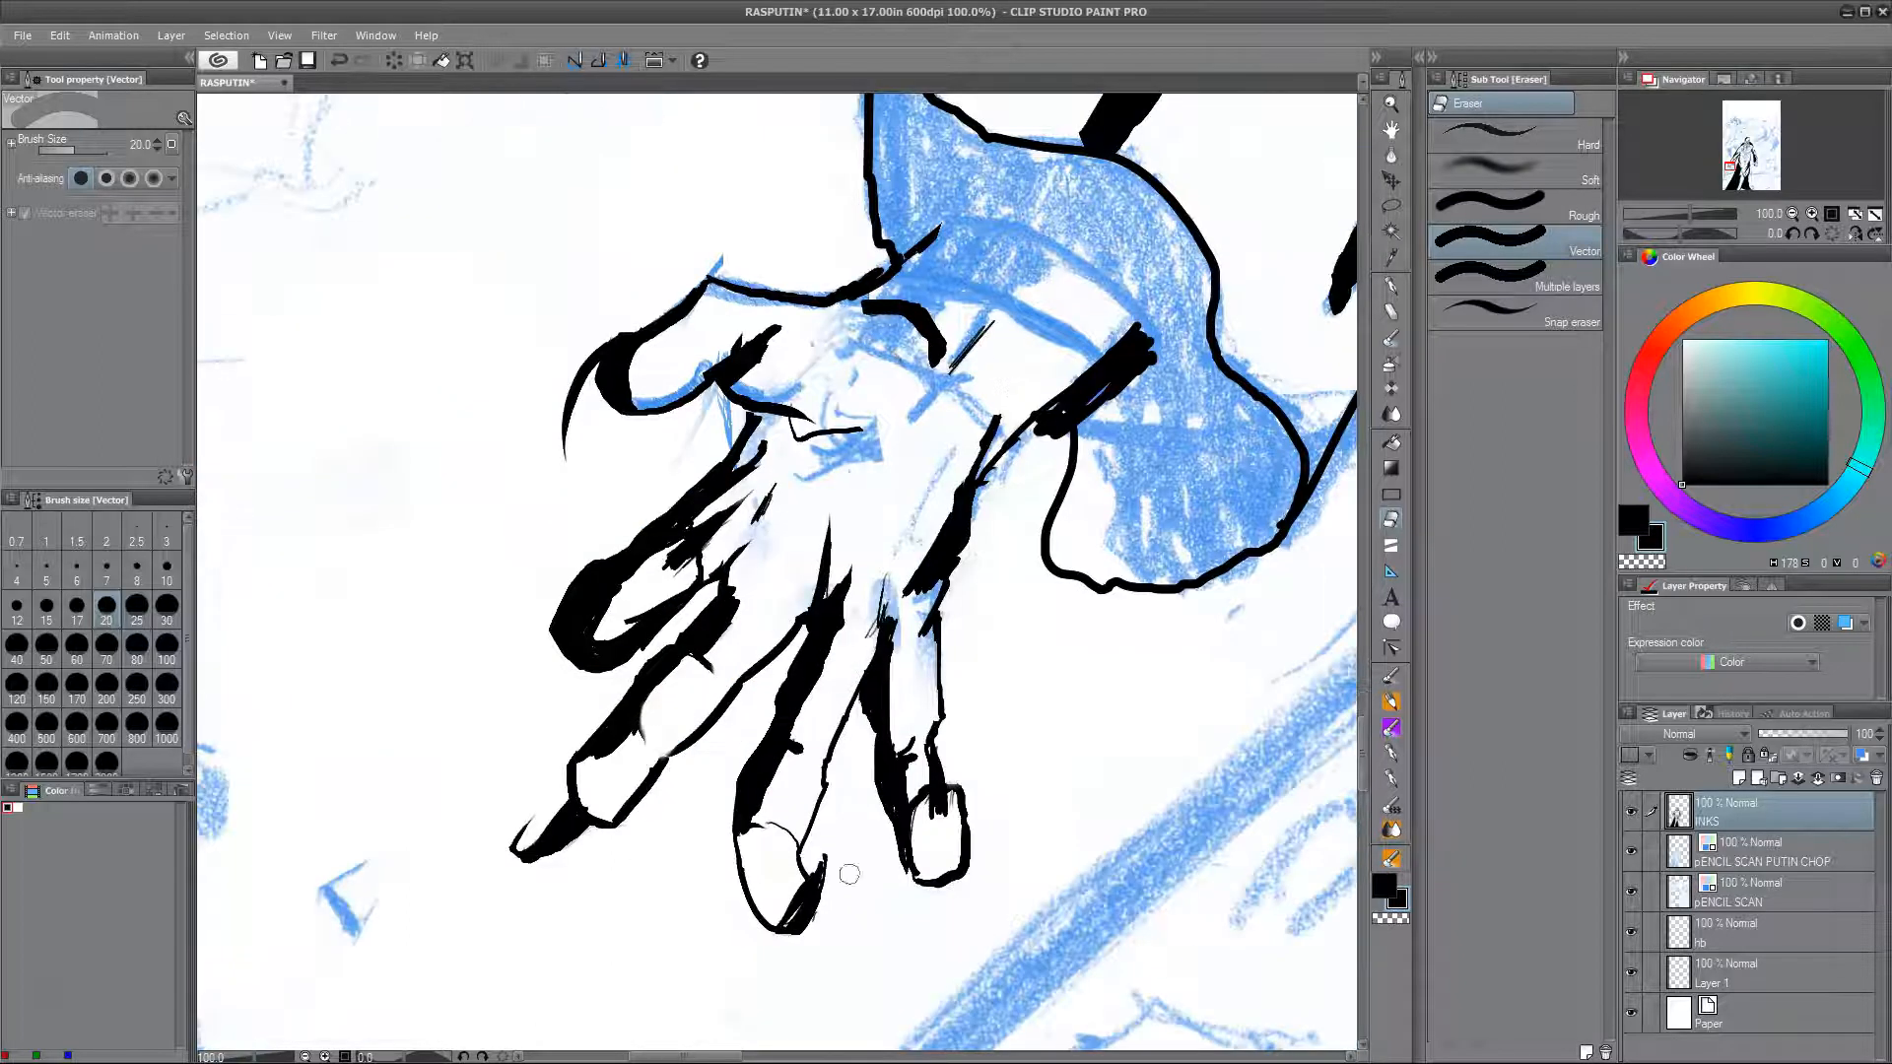
Step: Refine the open hand's fingertips and finger contours, alternating fine size 8 ink strokes with erasing
key("b")
left_click_drag(815, 877, 830, 840)
key("e")
key("b")
left_click_drag(919, 341, 1006, 676)
mouse_move(811, 619)
left_mouse_down()
mouse_move(785, 643)
mouse_move(832, 631)
mouse_move(758, 660)
left_mouse_up()
mouse_move(1159, 788)
left_mouse_down()
mouse_move(1047, 794)
mouse_move(1024, 610)
left_mouse_up()
key("e")
mouse_move(810, 589)
left_mouse_down()
mouse_move(722, 578)
mouse_move(763, 583)
left_mouse_up()
key("b")
left_click_drag(843, 879, 923, 765)
left_click_drag(1119, 737, 946, 806)
Step: Ink two curved lines across the open hand's wrist inside the sleeve cuff
left_click_drag(530, 515, 573, 483)
key("ctrl+z")
left_click_drag(1036, 607, 966, 741)
mouse_move(689, 508)
left_mouse_down()
mouse_move(860, 641)
mouse_move(889, 595)
left_mouse_up()
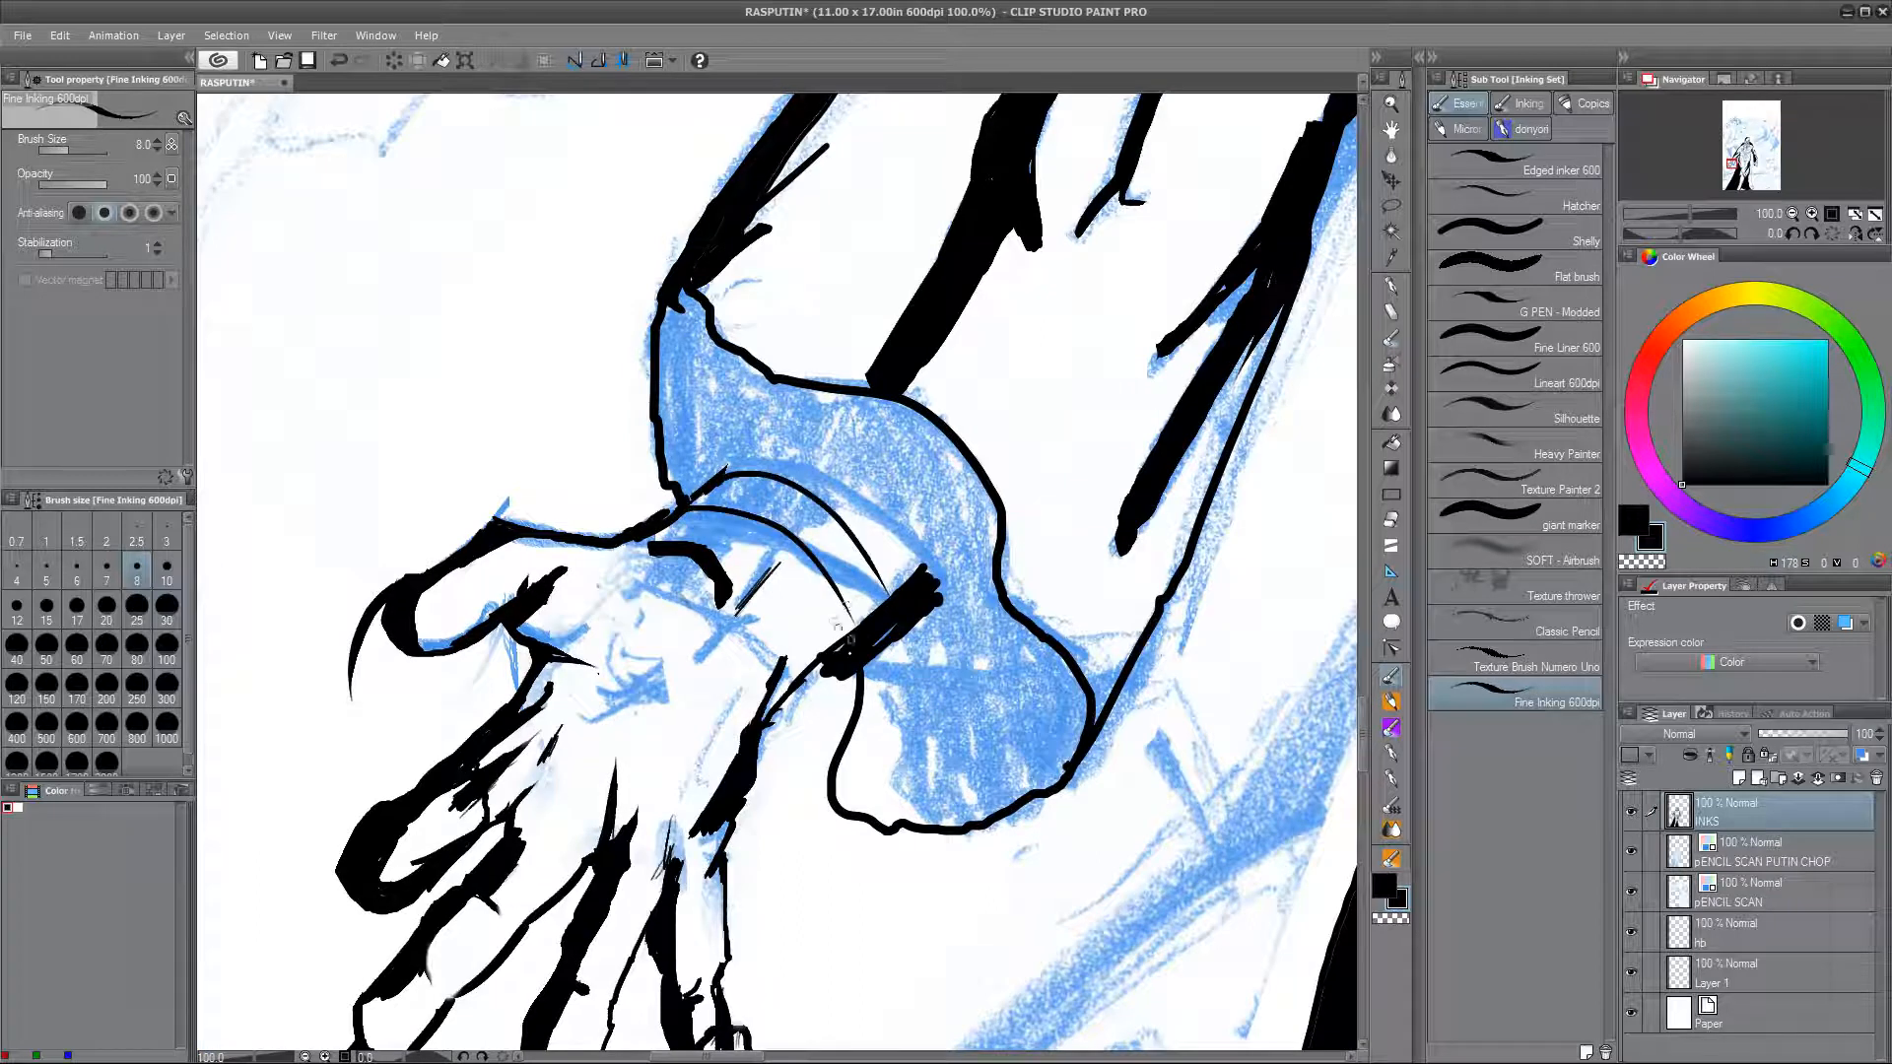
Step: Ink a row of round bracelet beads around the open hand's wrist, redoing the misplaced strokes
left_click_drag(822, 666, 784, 710)
key("ctrl+z")
left_click_drag(779, 609, 802, 672)
mouse_move(771, 603)
left_mouse_down()
mouse_move(757, 579)
mouse_move(751, 595)
left_mouse_up()
key("ctrl+z")
left_click_drag(748, 519, 740, 526)
key("ctrl+z")
mouse_move(722, 532)
left_mouse_down()
mouse_move(650, 523)
mouse_move(739, 470)
left_mouse_up()
key("e")
key("b")
Step: Close off the lower end of the sleeve cuff with ink lines and fill it with black
mouse_move(932, 594)
left_mouse_down()
mouse_move(835, 655)
mouse_move(884, 637)
left_mouse_up()
mouse_move(876, 564)
left_mouse_down()
mouse_move(893, 598)
mouse_move(957, 455)
left_mouse_up()
key("g")
left_click(948, 684)
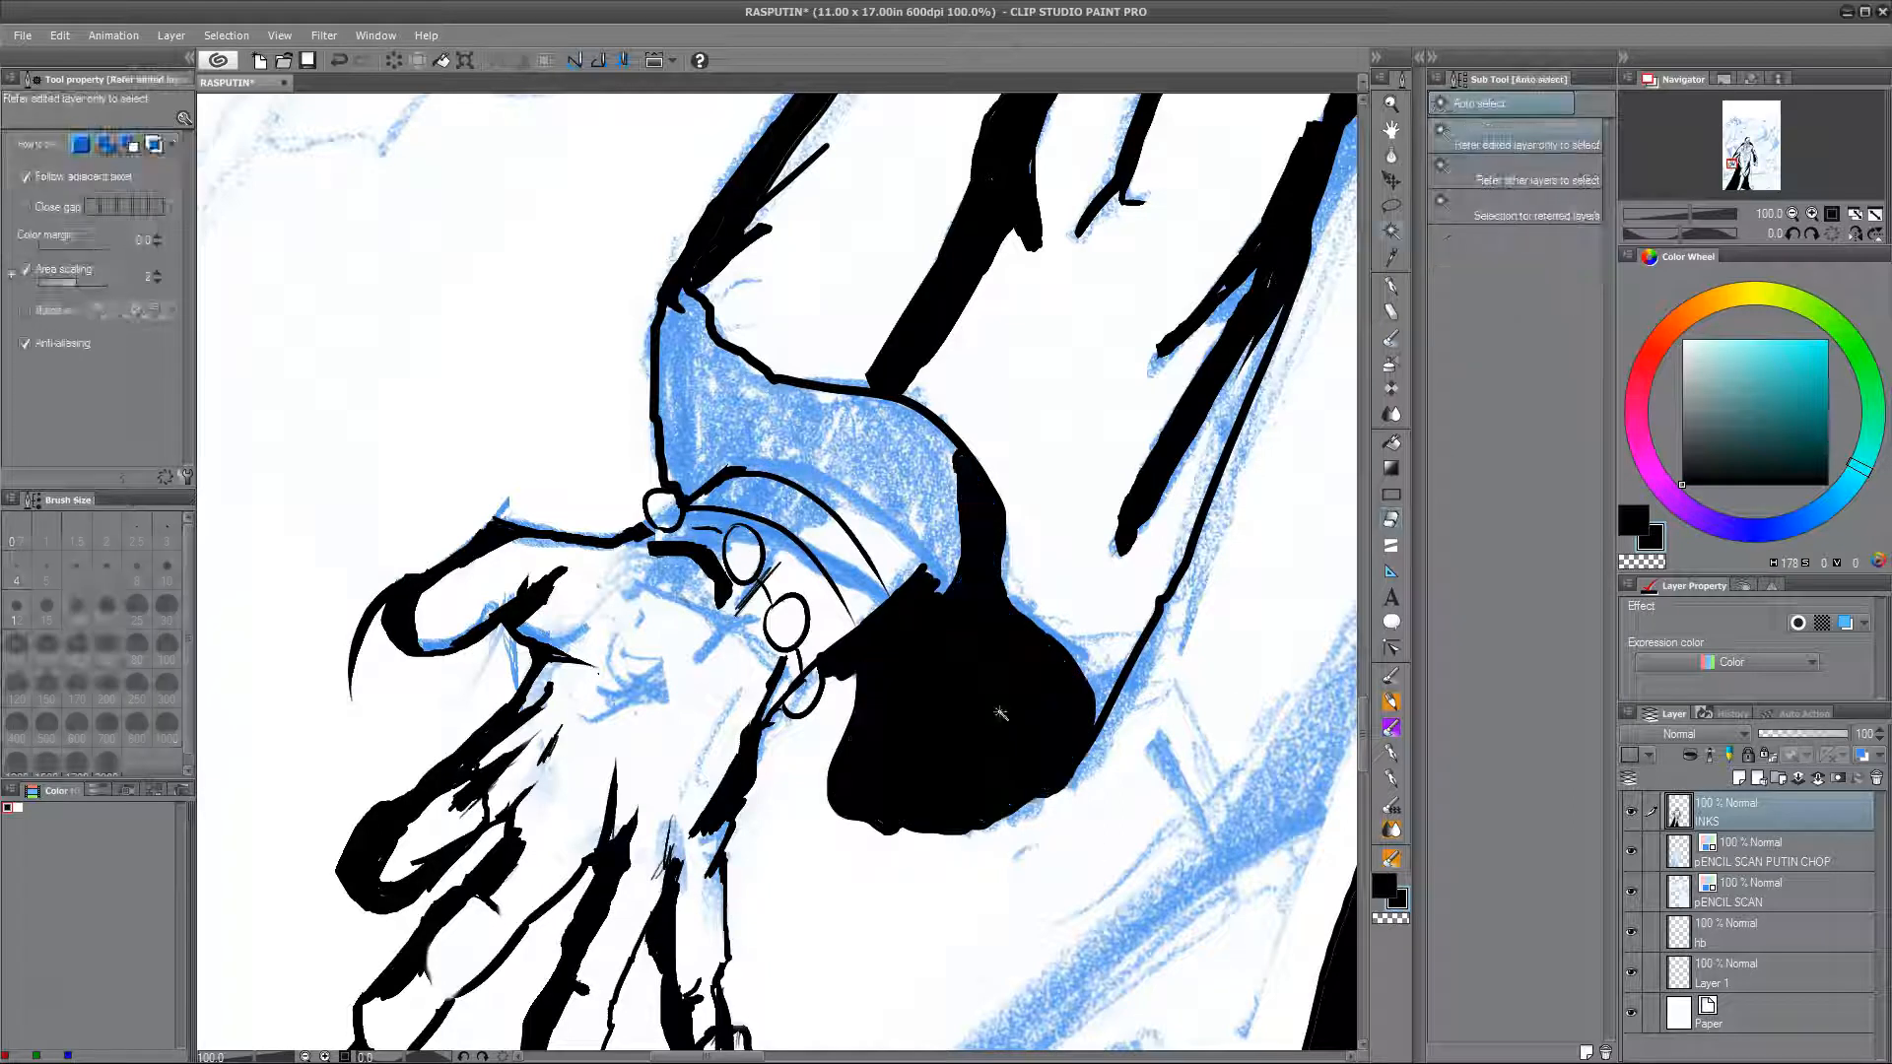
left_click_drag(948, 685, 956, 749)
Step: Ink dividing lines across the cuff lining and fill the enclosed areas at both sides with black
left_click_drag(796, 460, 735, 534)
left_click_drag(964, 565, 932, 632)
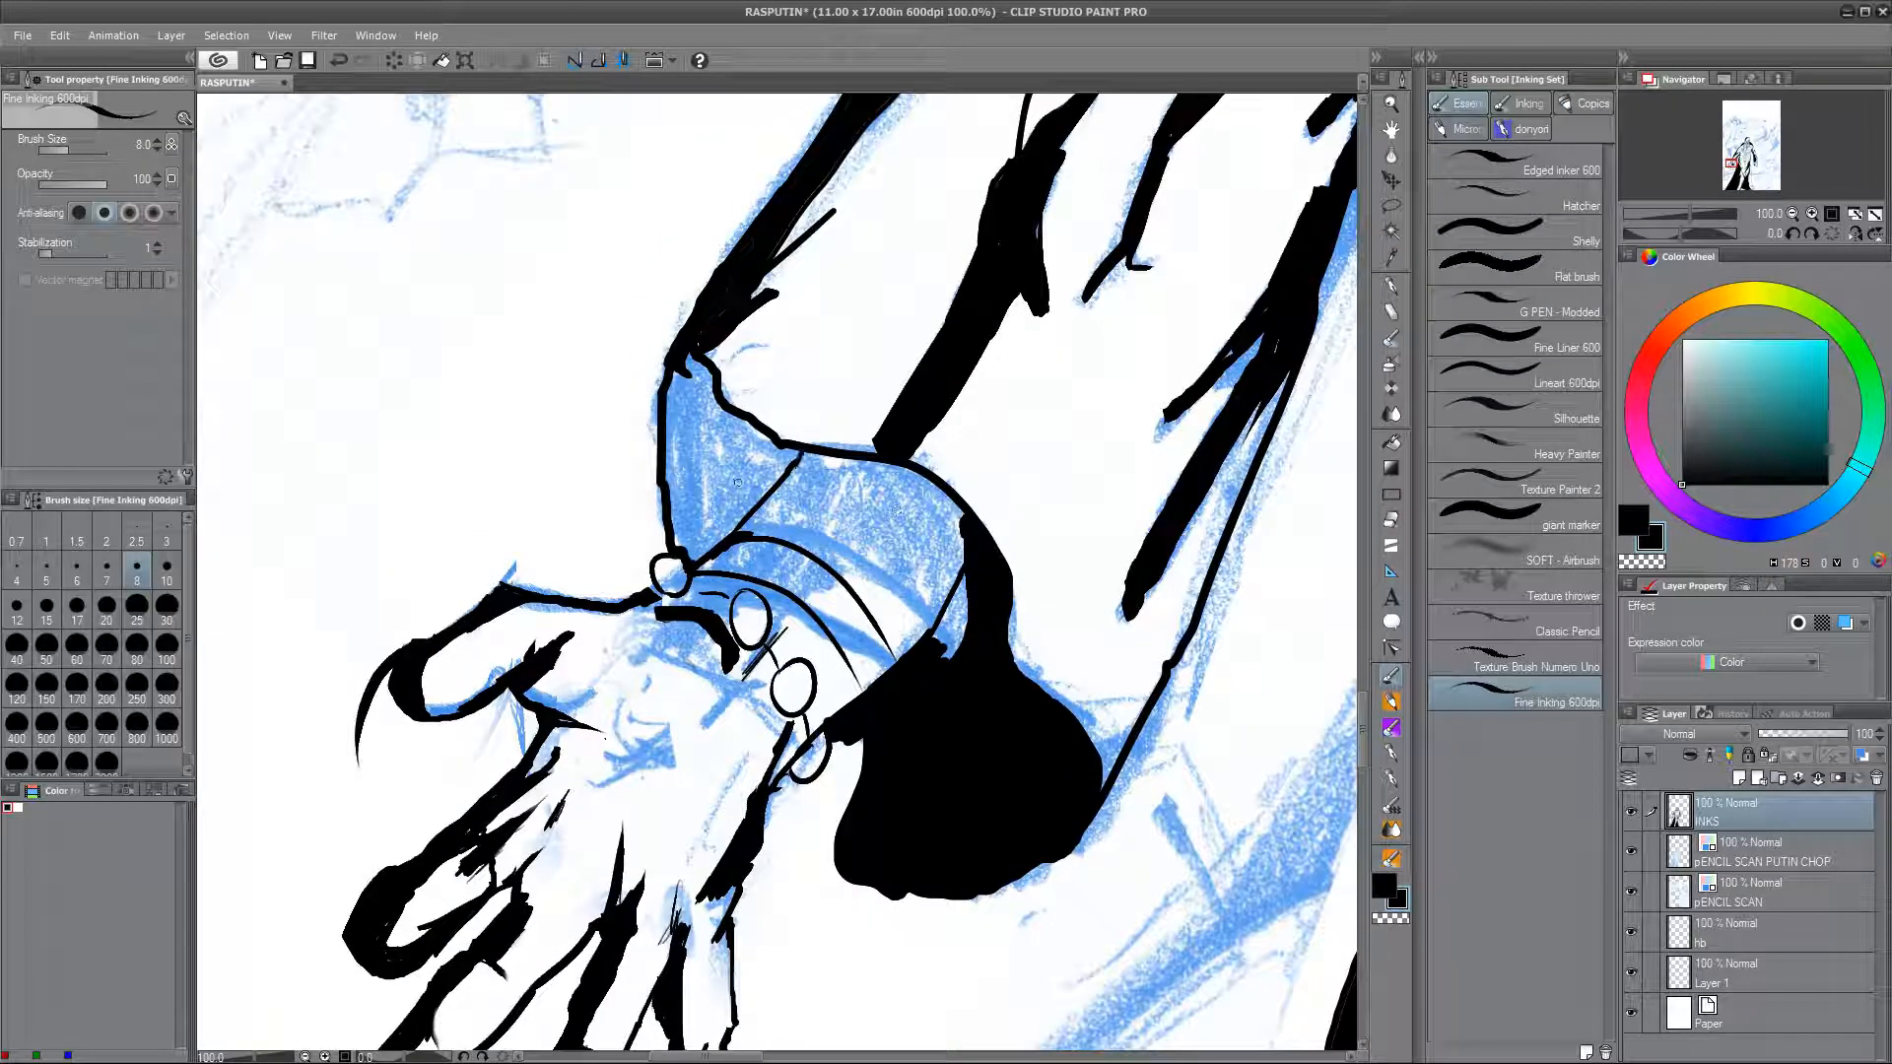
key("w")
left_click(737, 482)
key("alt+Delete")
key("ctrl+d")
key("b")
key("w")
left_click(950, 619)
key("alt+Delete")
key("ctrl+d")
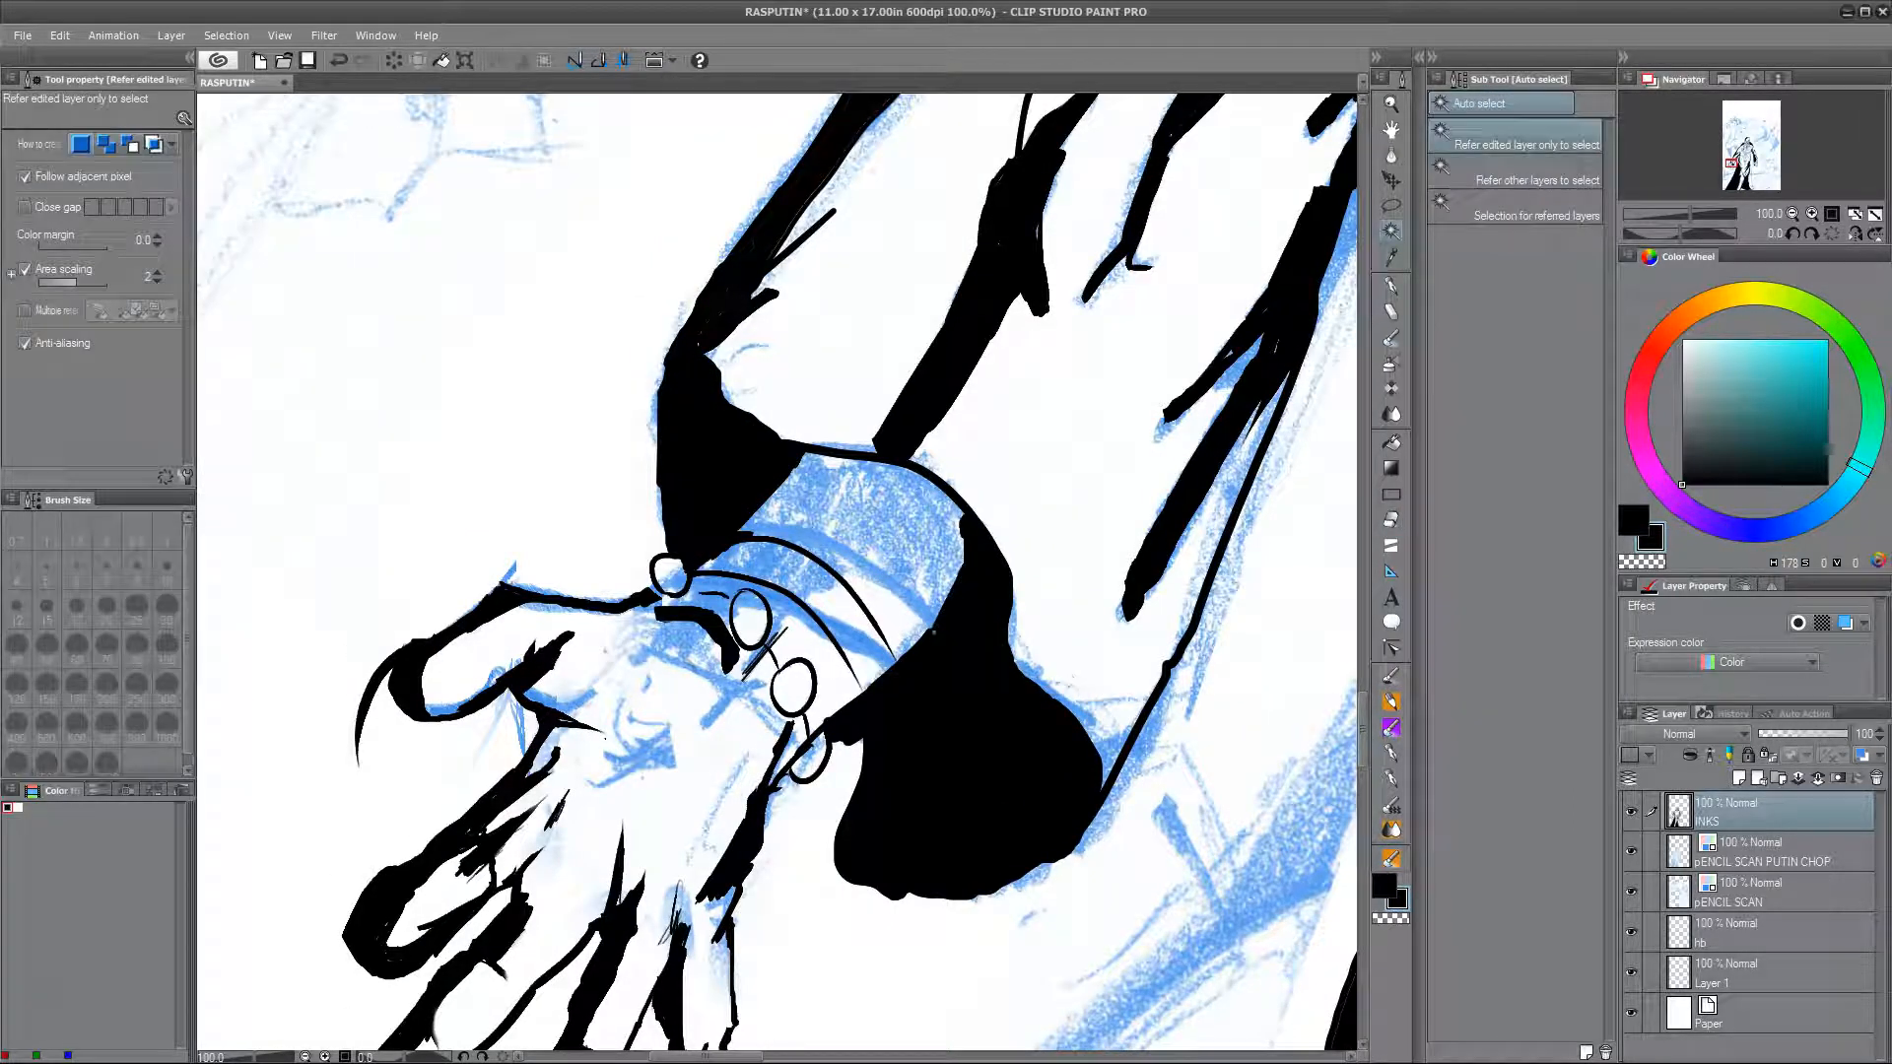
Step: Ink curved bands and a crossing line inside the remaining cuff lining, and fill its outer section with black
left_click(1395, 685)
mouse_move(758, 509)
left_mouse_down()
mouse_move(950, 565)
mouse_move(936, 554)
left_mouse_up()
left_click_drag(824, 504, 923, 636)
left_click_drag(806, 455, 846, 527)
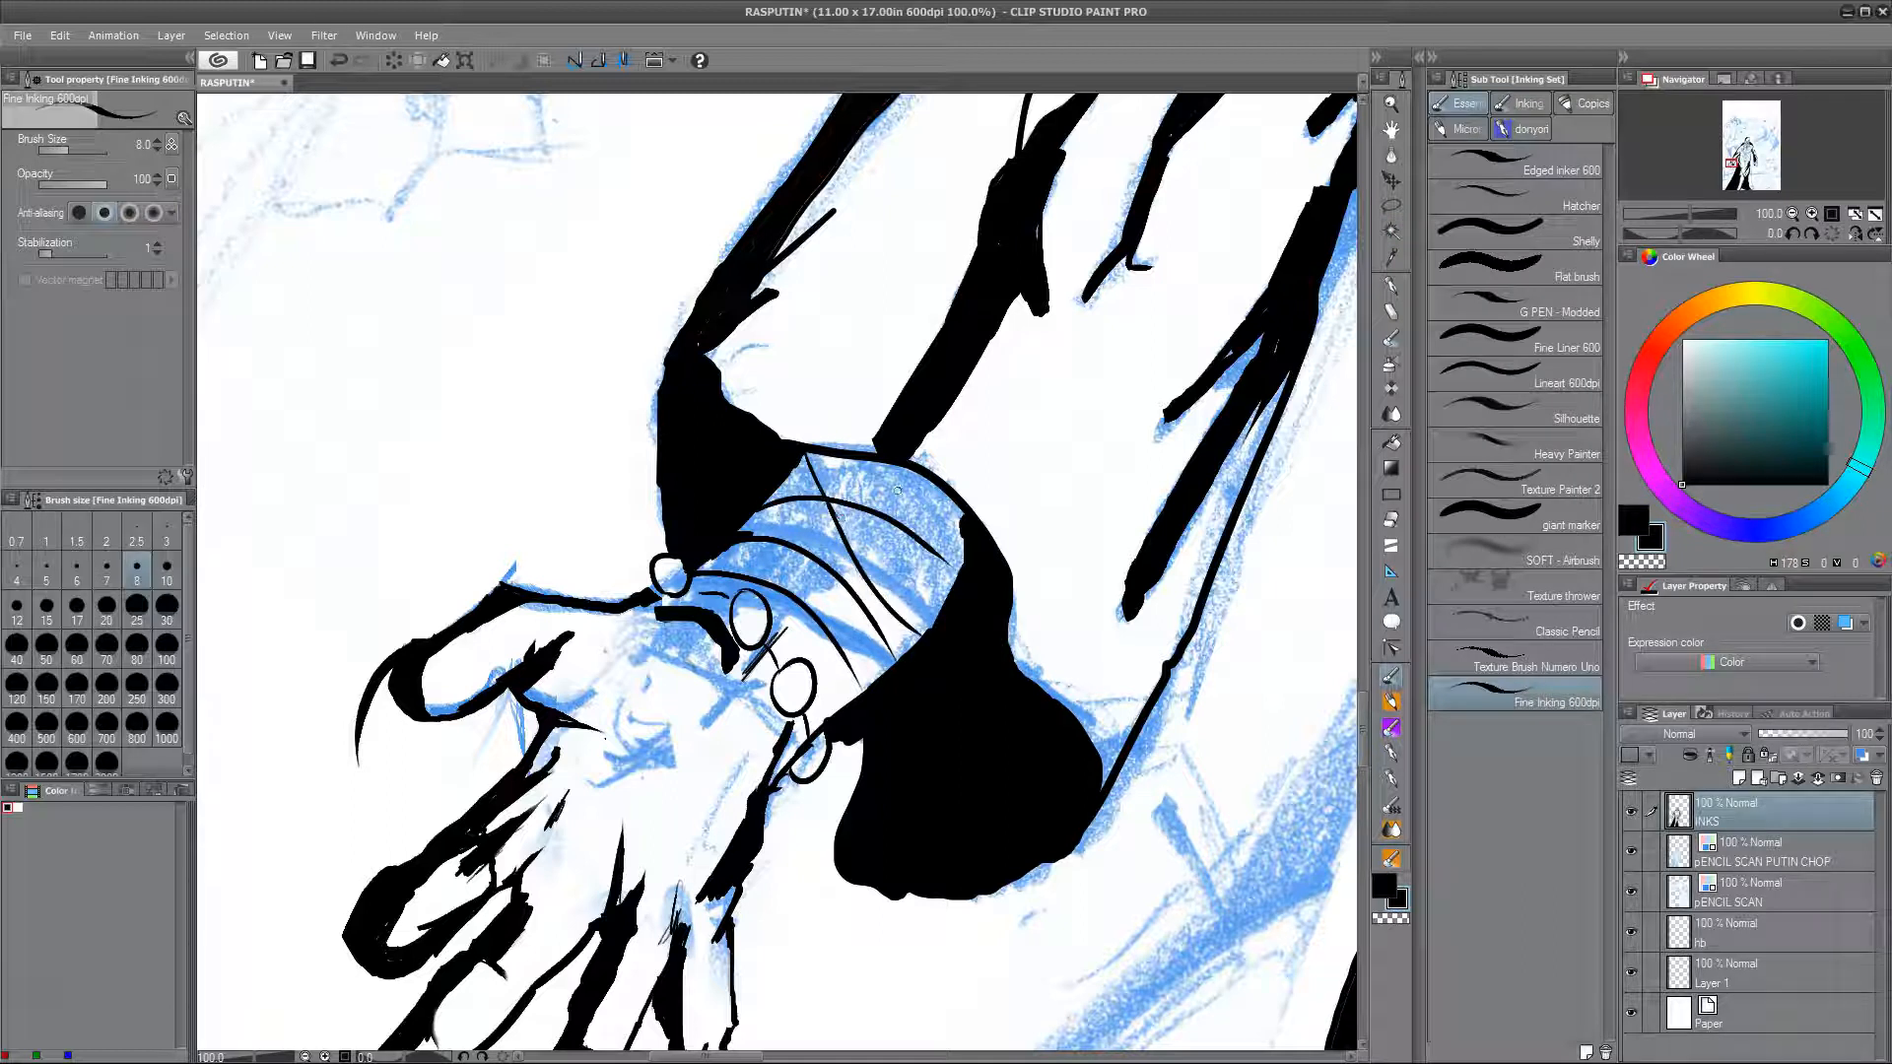
key("w")
left_click(896, 490)
key("alt+Delete")
key("ctrl+d")
Step: Lasso jagged shadow shapes on the beard's right lobe and fill them with black on the INKS layer
left_click_drag(1037, 746, 1064, 683)
left_click_drag(1229, 317, 611, 1045)
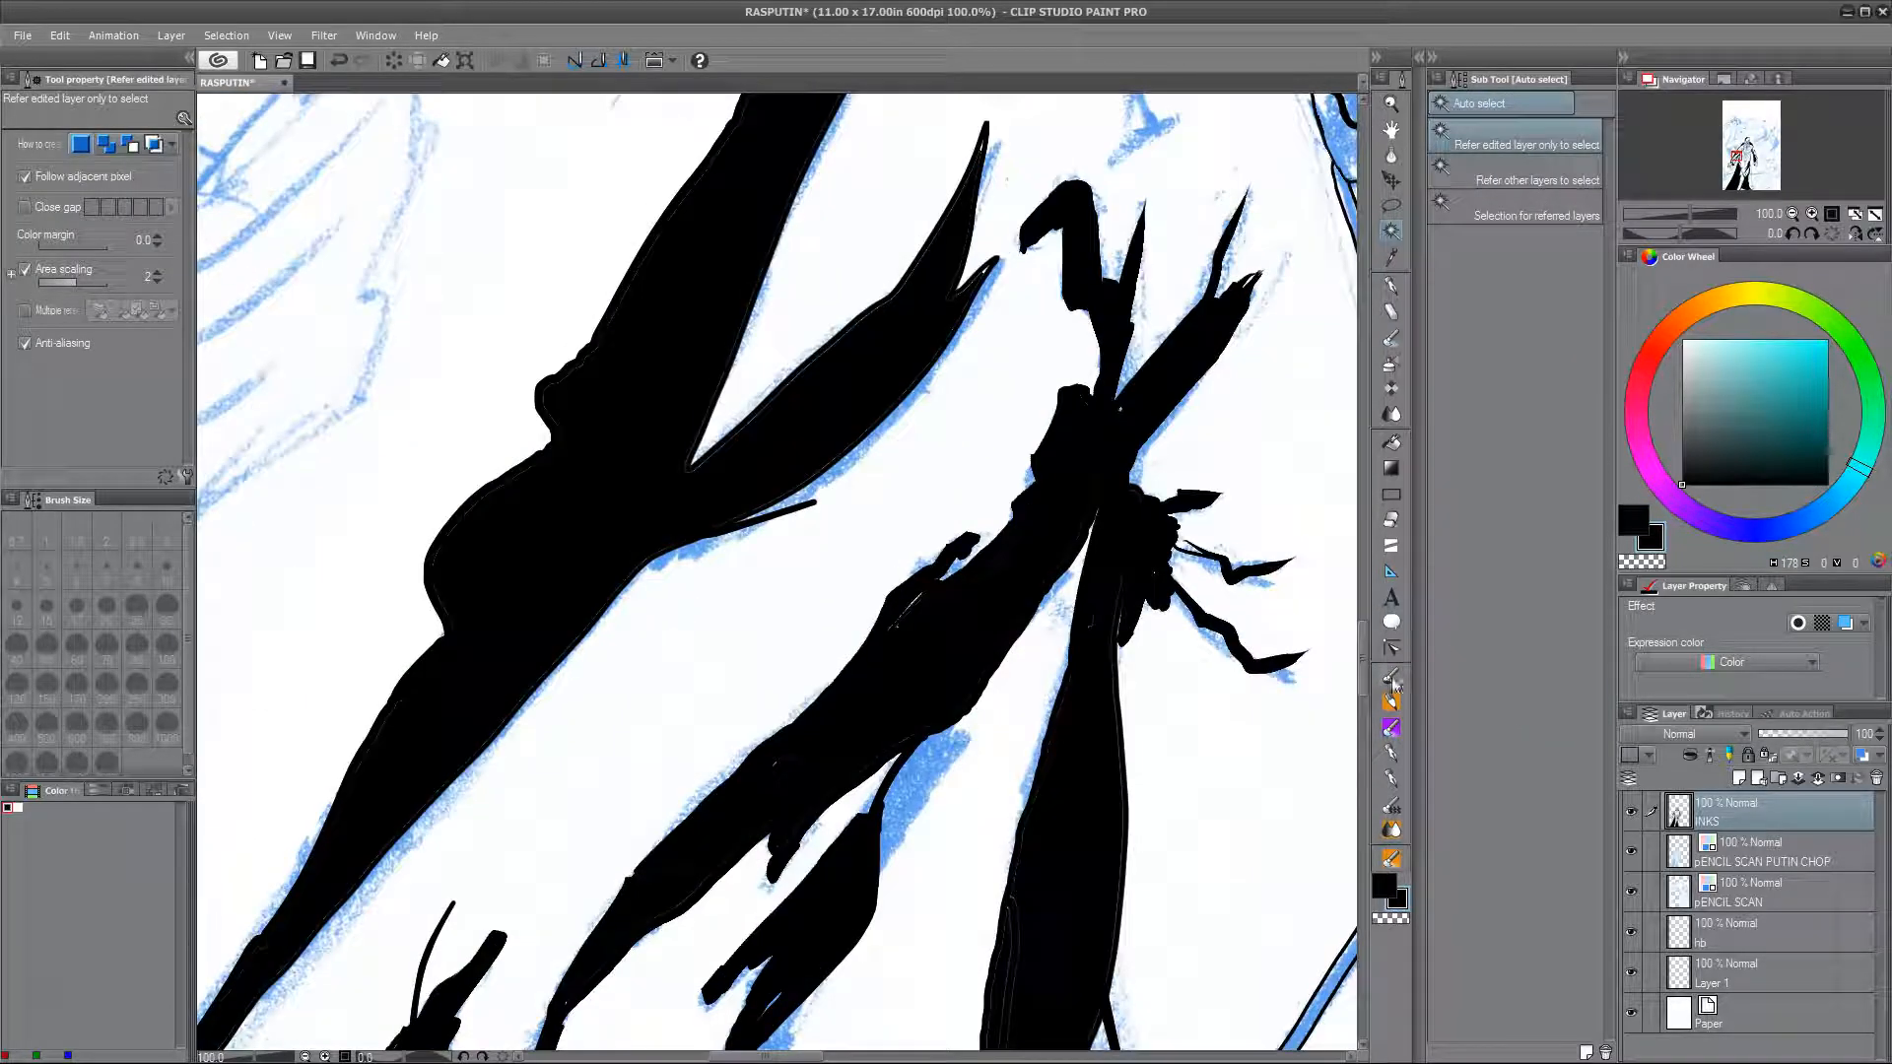
left_click(1394, 680)
scroll(1084, 552, "down", 5)
left_click_drag(1045, 891, 806, 832)
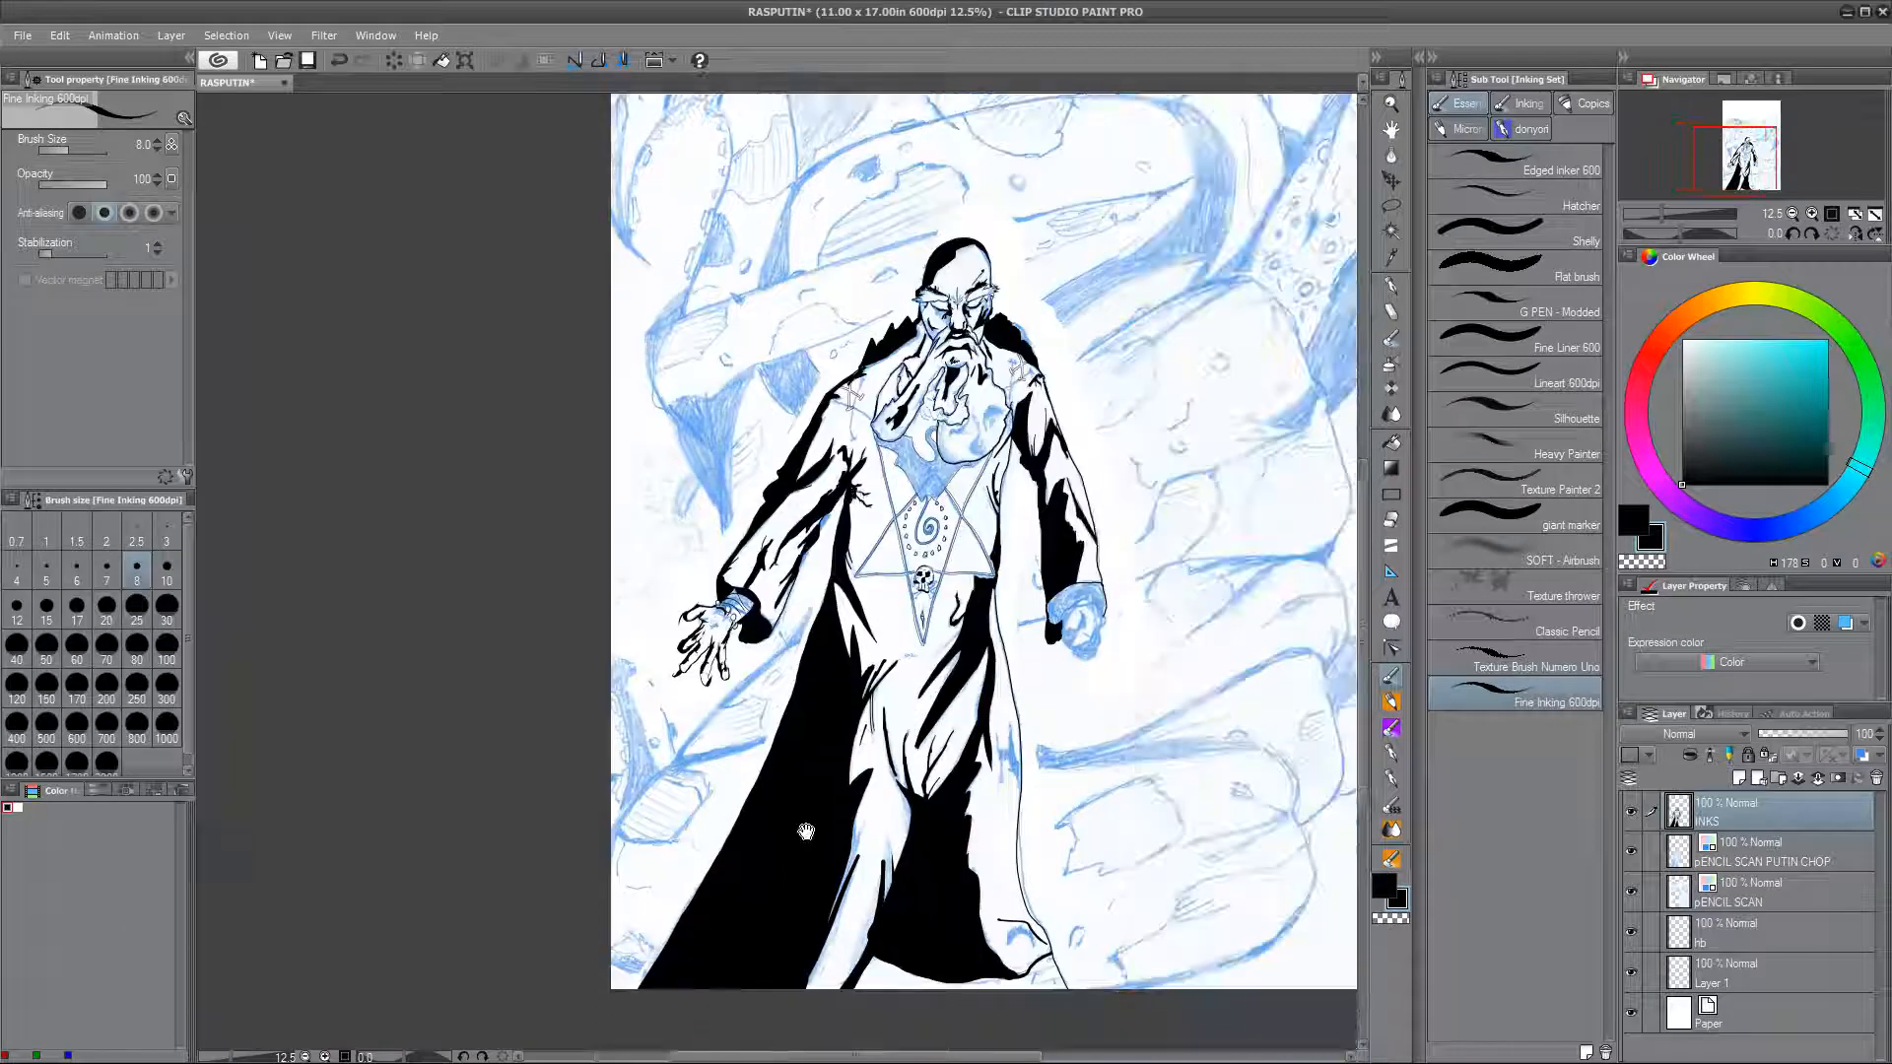
scroll(806, 833, "up", 4)
left_click_drag(1044, 109, 591, 1054)
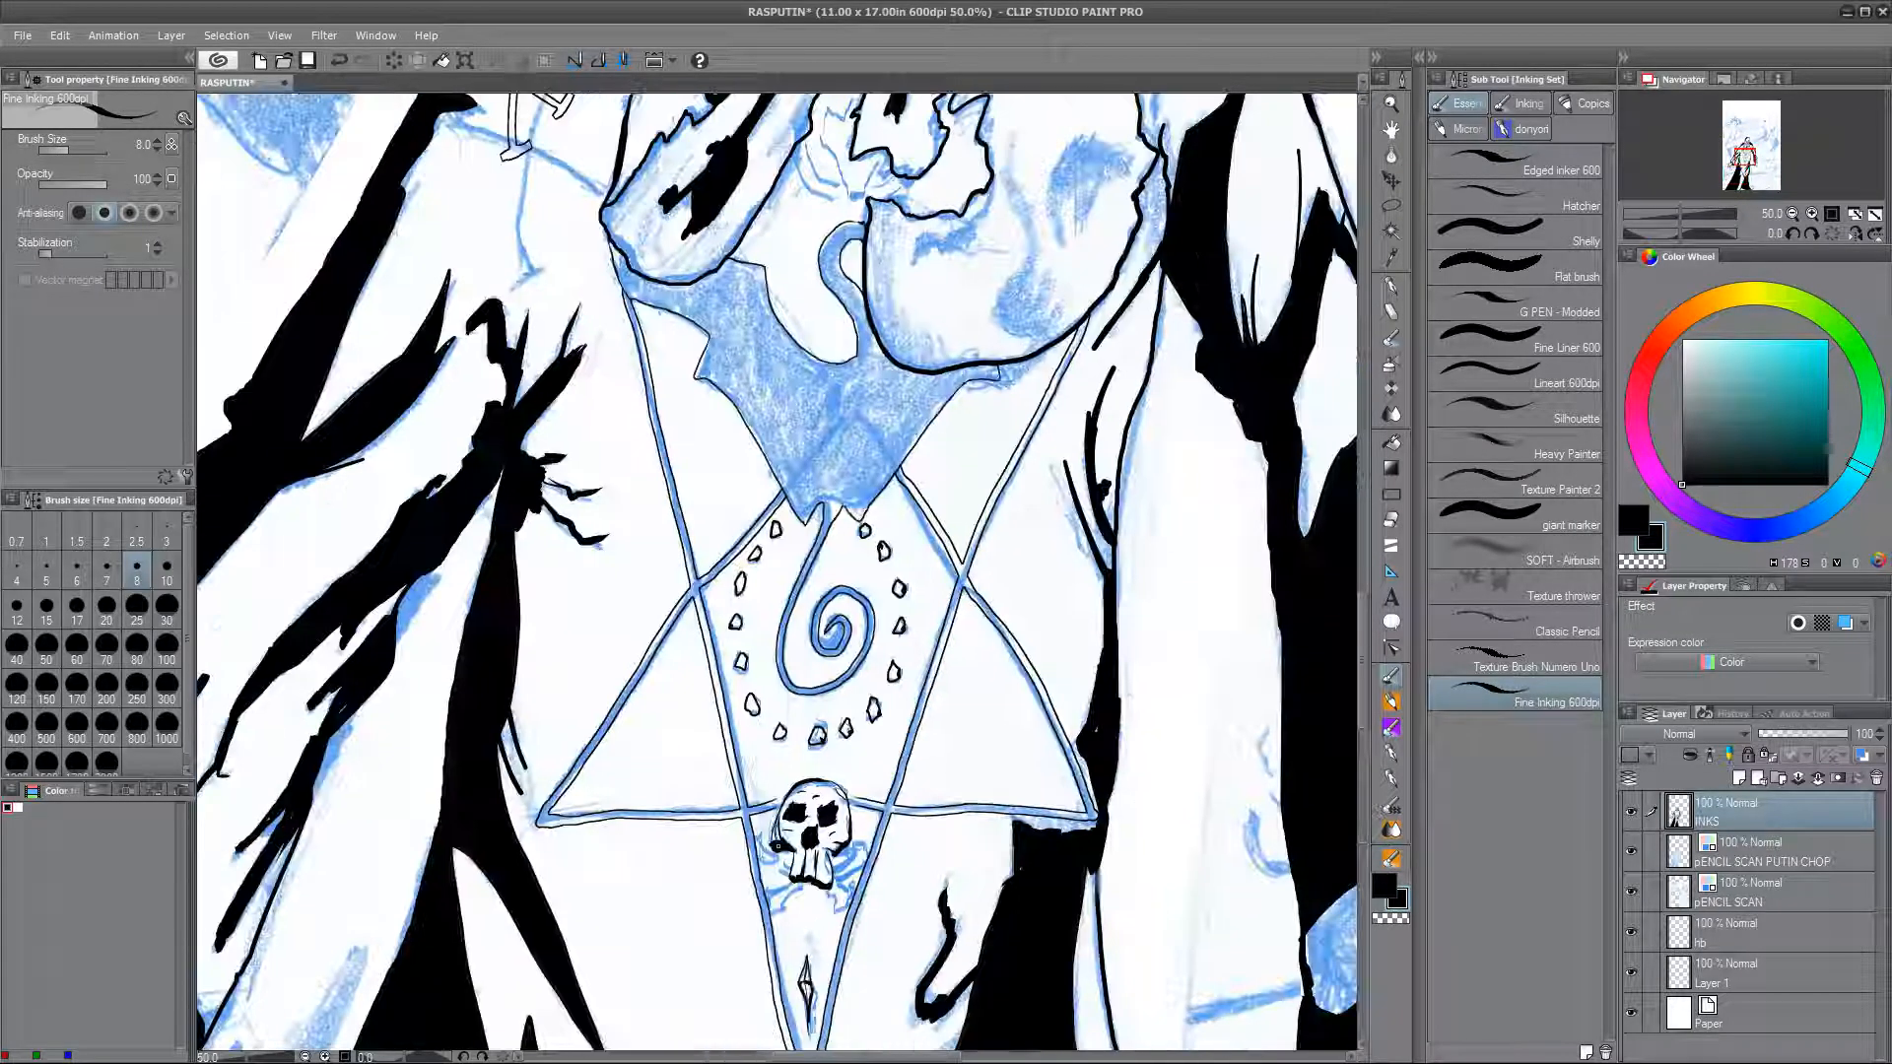
key("m")
left_click_drag(979, 640, 983, 936)
mouse_move(1062, 543)
left_mouse_down()
mouse_move(1091, 409)
mouse_move(1091, 530)
mouse_move(1062, 543)
left_mouse_up()
key("alt+Delete")
mouse_move(992, 604)
left_mouse_down()
mouse_move(1006, 464)
mouse_move(1074, 613)
mouse_move(1027, 638)
mouse_move(1003, 626)
left_mouse_up()
key("alt+Delete")
key("ctrl+d")
mouse_move(997, 406)
left_mouse_down()
mouse_move(1076, 507)
mouse_move(1035, 638)
mouse_move(985, 652)
left_mouse_up()
key("alt+Delete")
key("ctrl+d")
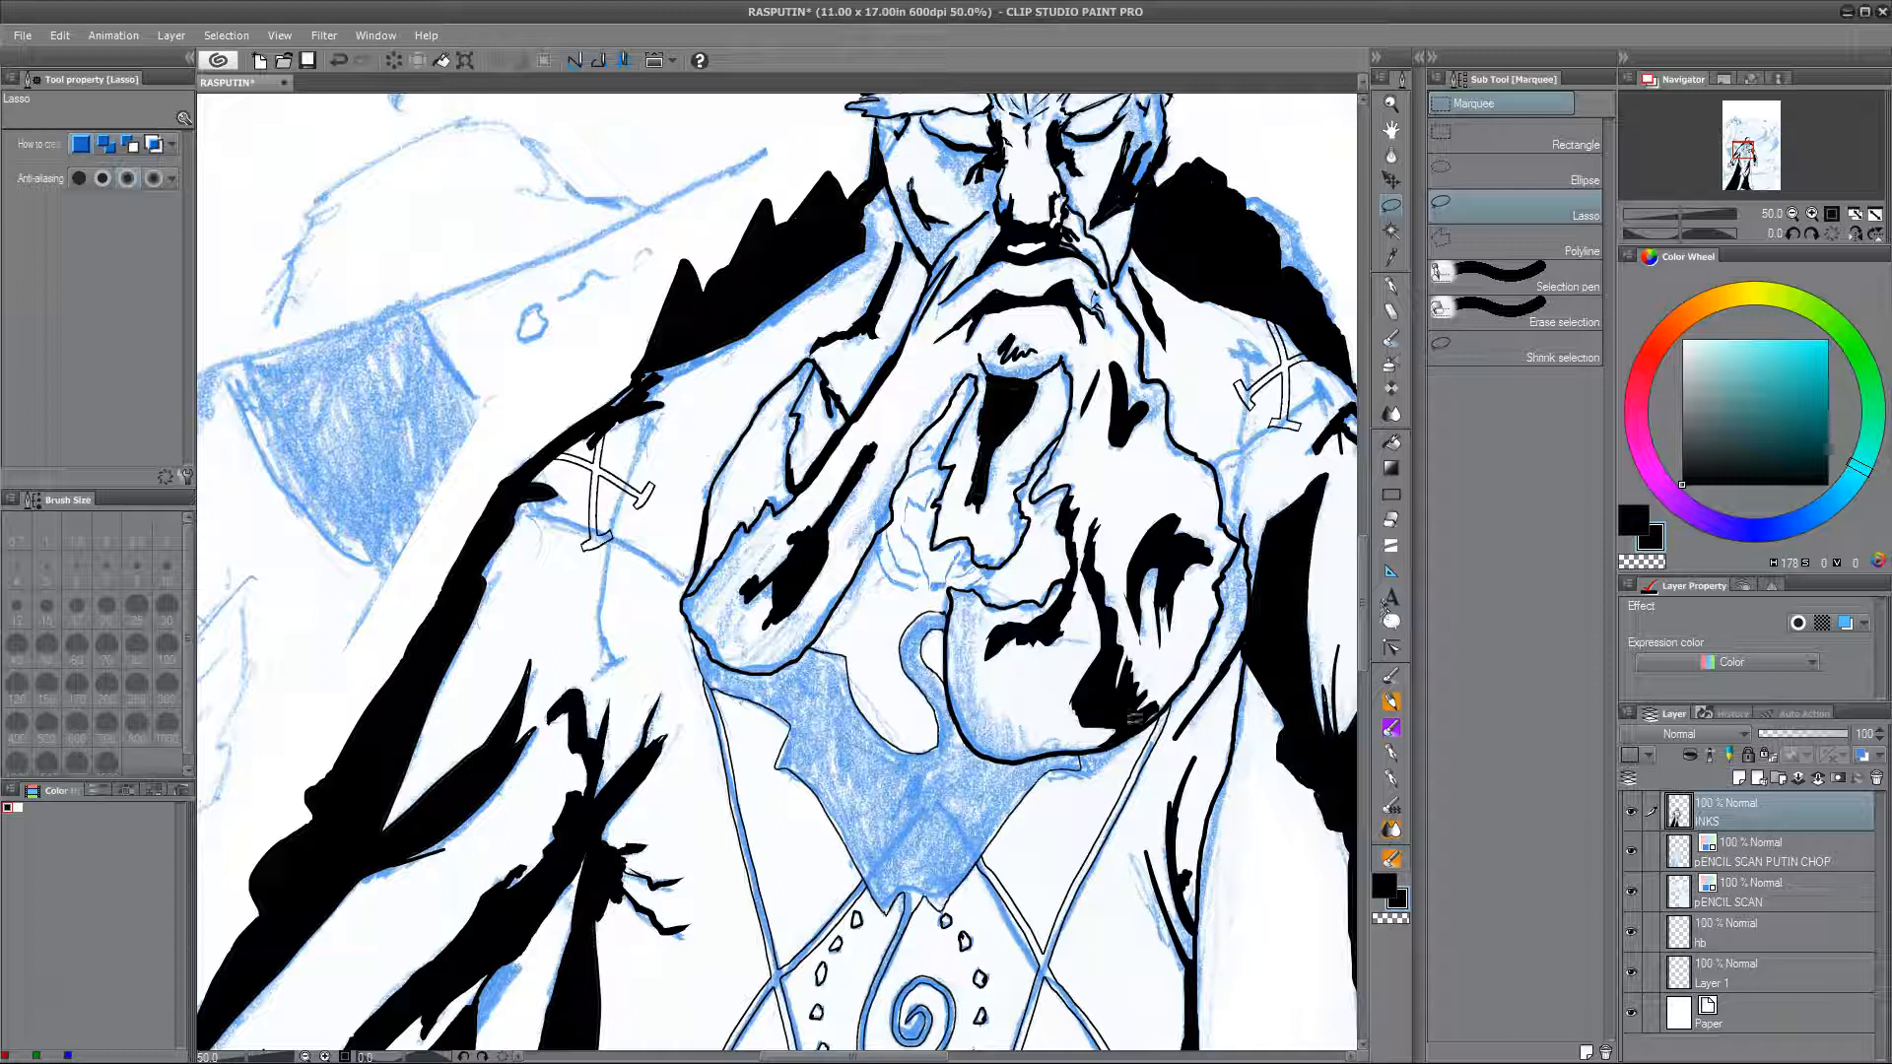
Step: Try filling a lassoed area of the collar opening beneath the beard with black
mouse_move(976, 684)
left_mouse_down()
mouse_move(975, 603)
mouse_move(1036, 394)
left_mouse_up()
key("alt+Delete")
key("ctrl+d")
key("ctrl+0")
scroll(1133, 586, "up", 3)
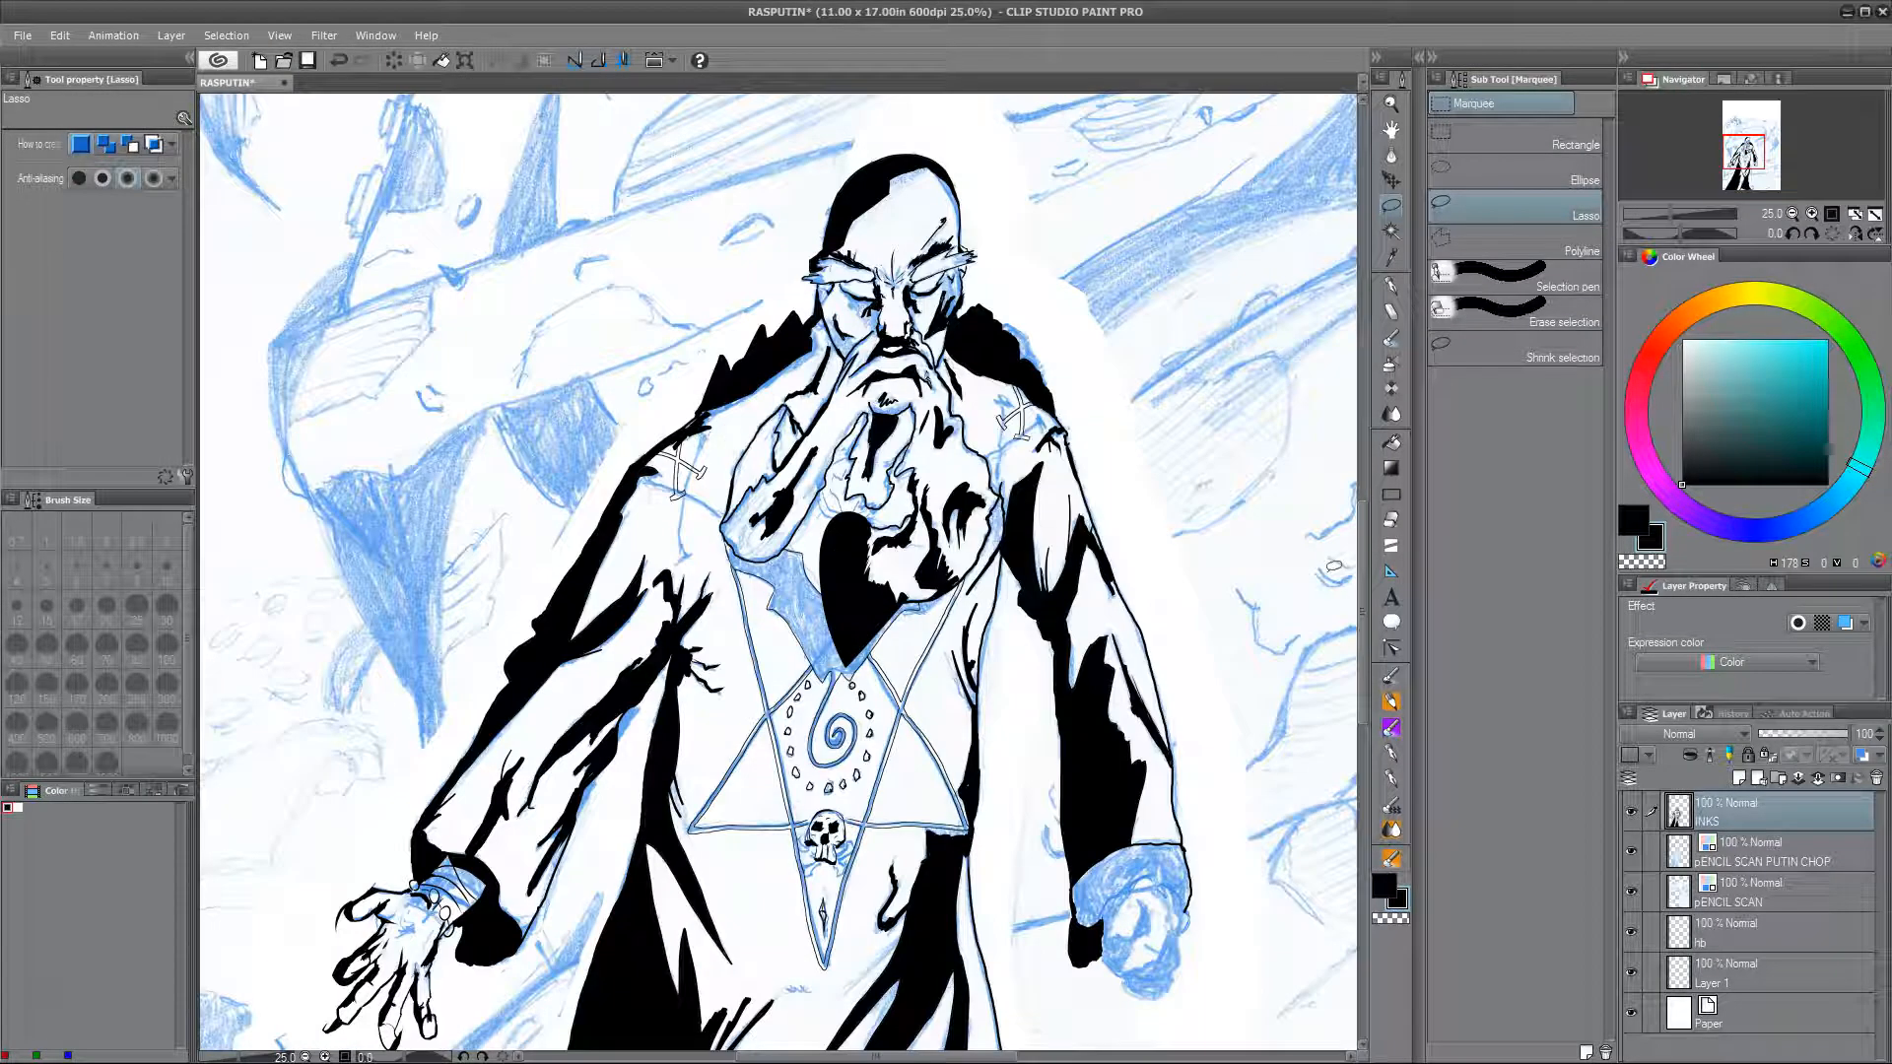
left_click_drag(909, 589, 871, 645)
key("alt+Delete")
key("ctrl+d")
mouse_move(1028, 742)
left_mouse_down()
mouse_move(1034, 830)
mouse_move(1121, 681)
left_mouse_up()
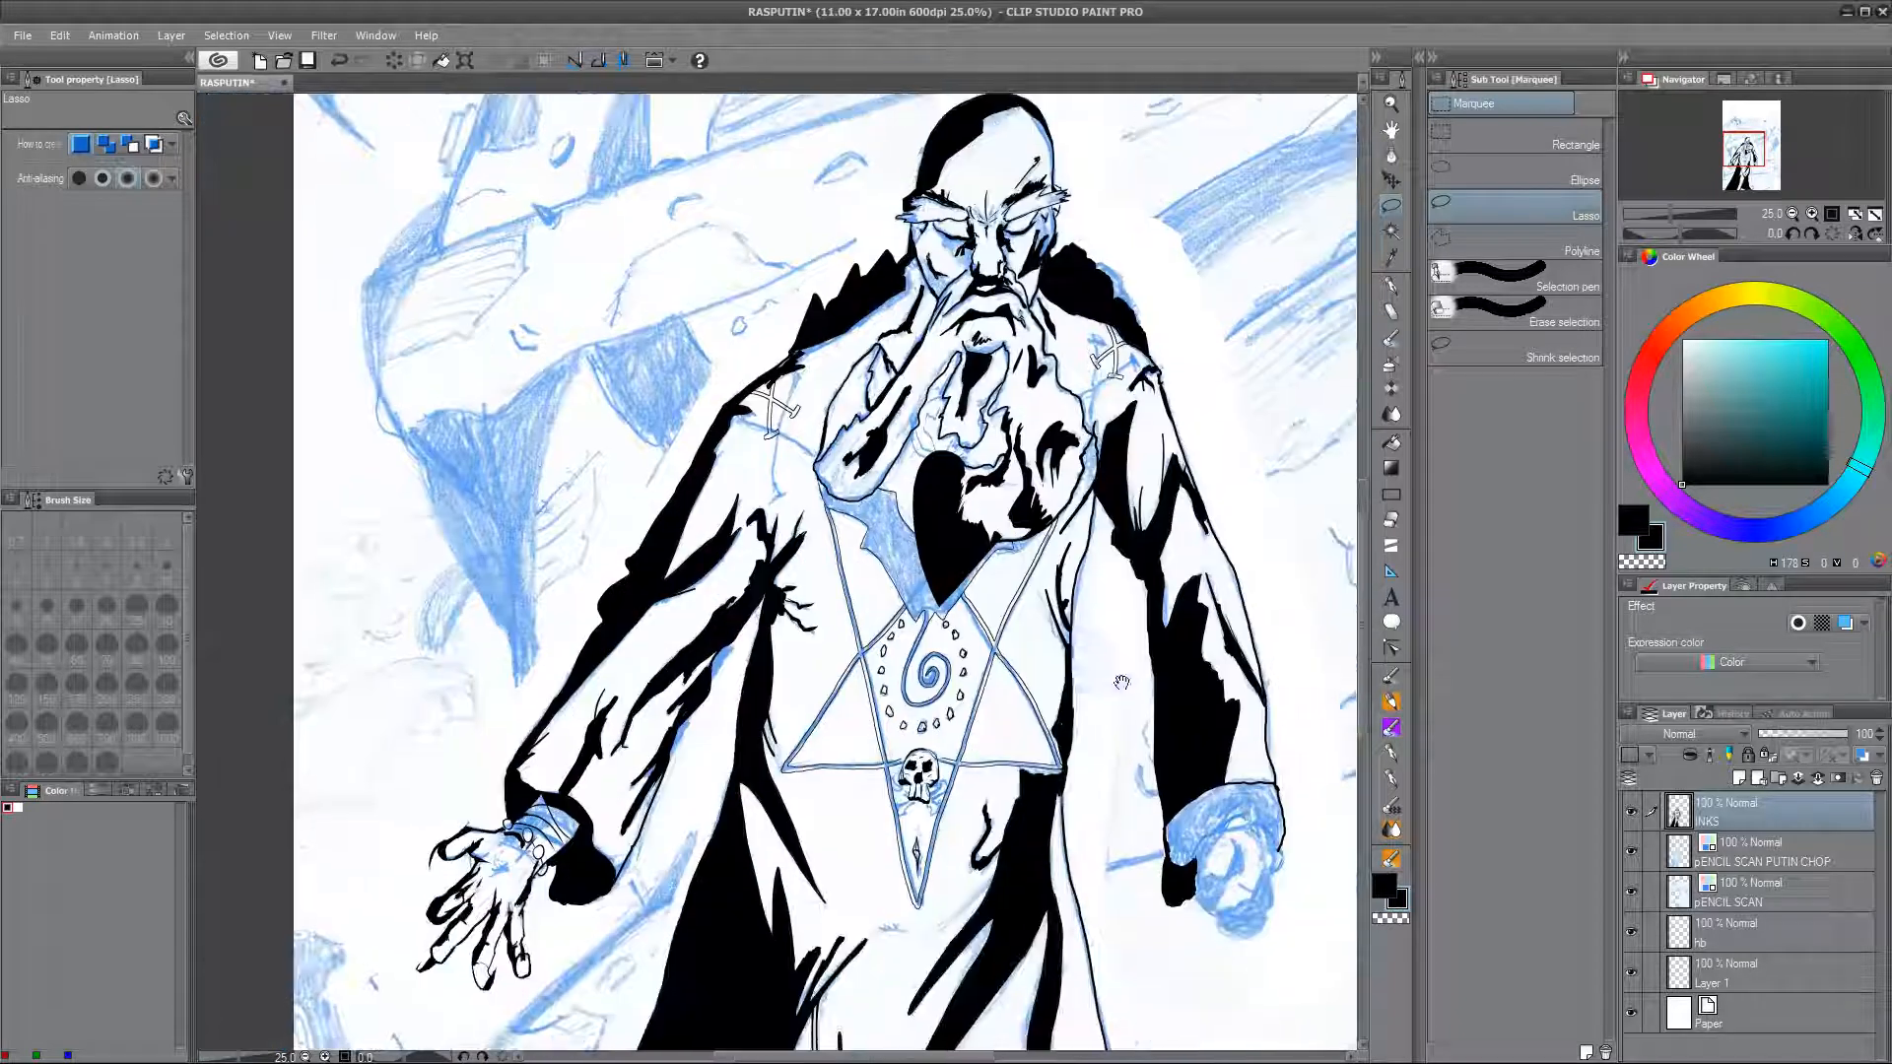
Step: Undo the black lasso fills beneath the beard
key("ctrl+z")
key("ctrl+z")
key("ctrl+z")
key("ctrl+z")
key("ctrl+z")
key("ctrl+z")
Step: Ink an inner shadow edge along the beard's right lobe and fill the enclosed rim with black
scroll(837, 1041, "up", 3)
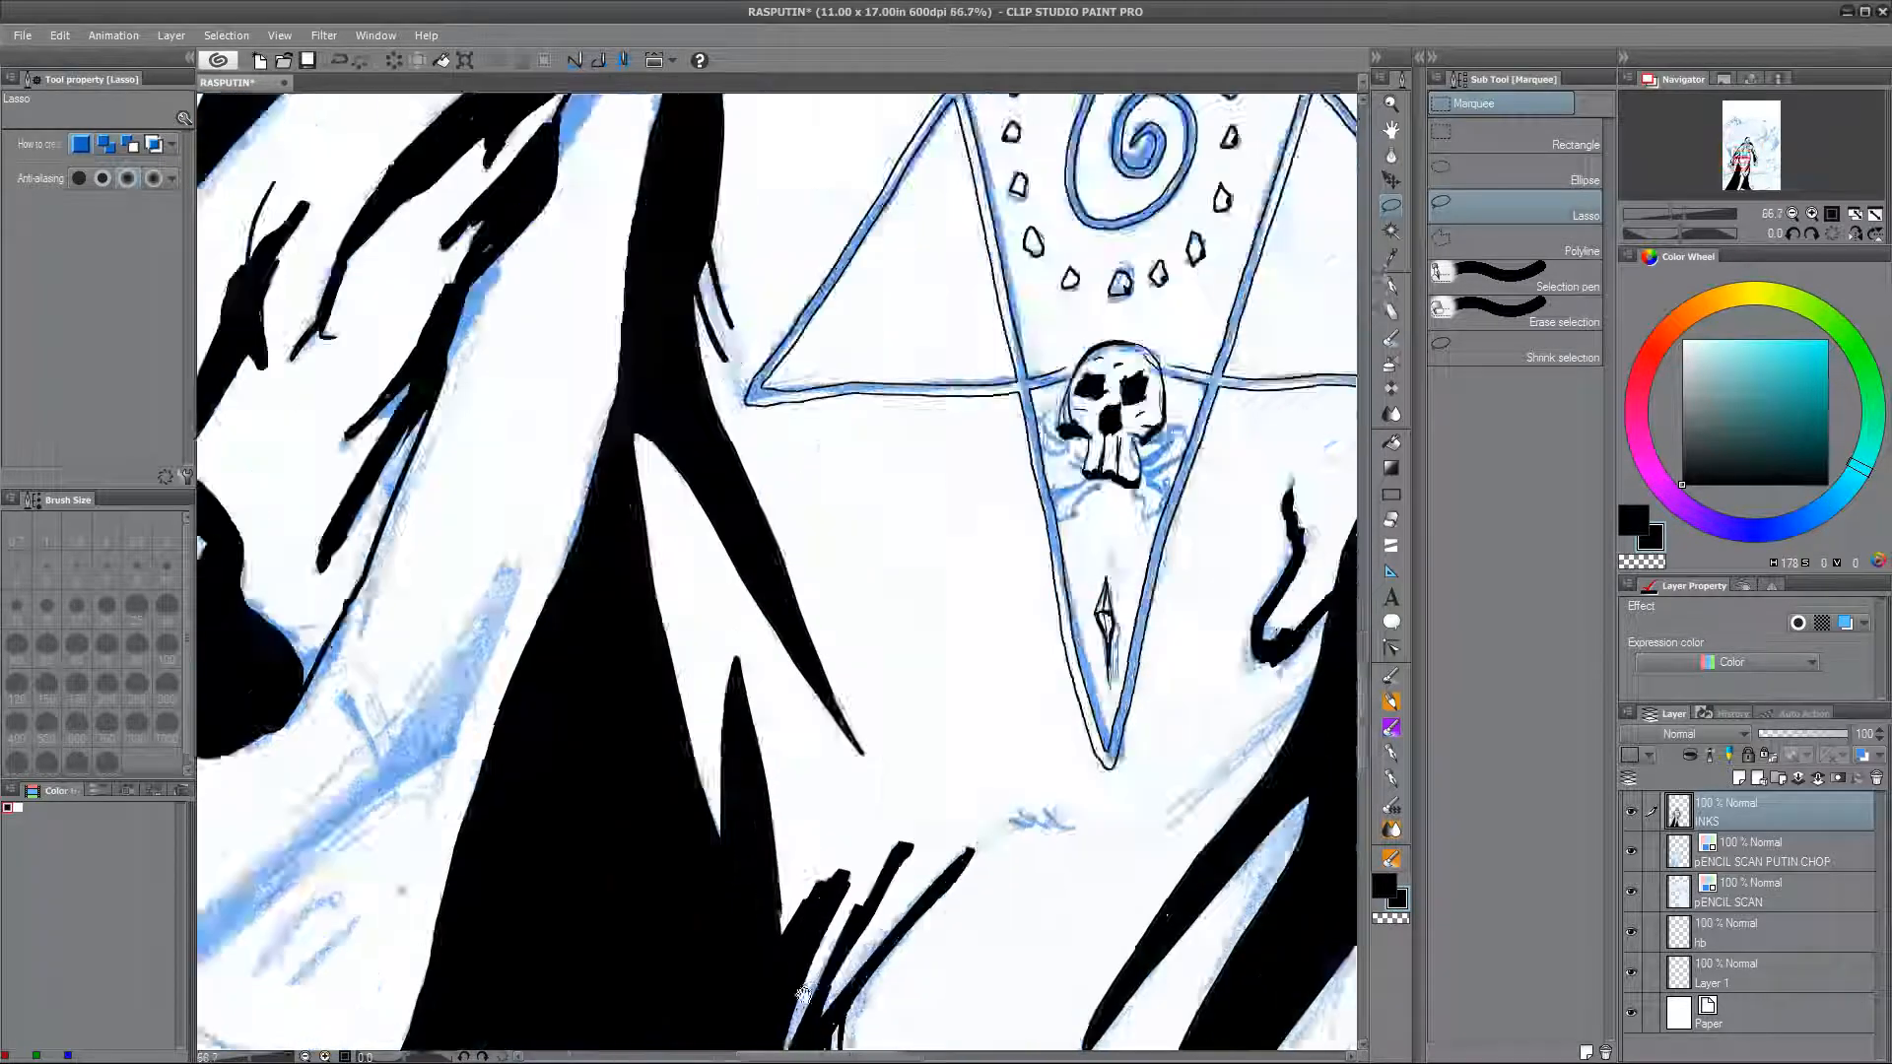
left_click_drag(985, 286, 849, 995)
left_click(1392, 673)
key("ctrl+z")
mouse_move(1081, 305)
left_mouse_down()
mouse_move(1172, 488)
mouse_move(1253, 481)
left_mouse_up()
key("w")
left_click(1076, 483)
key("alt+Delete")
key("ctrl+d")
left_click_drag(1079, 681, 837, 986)
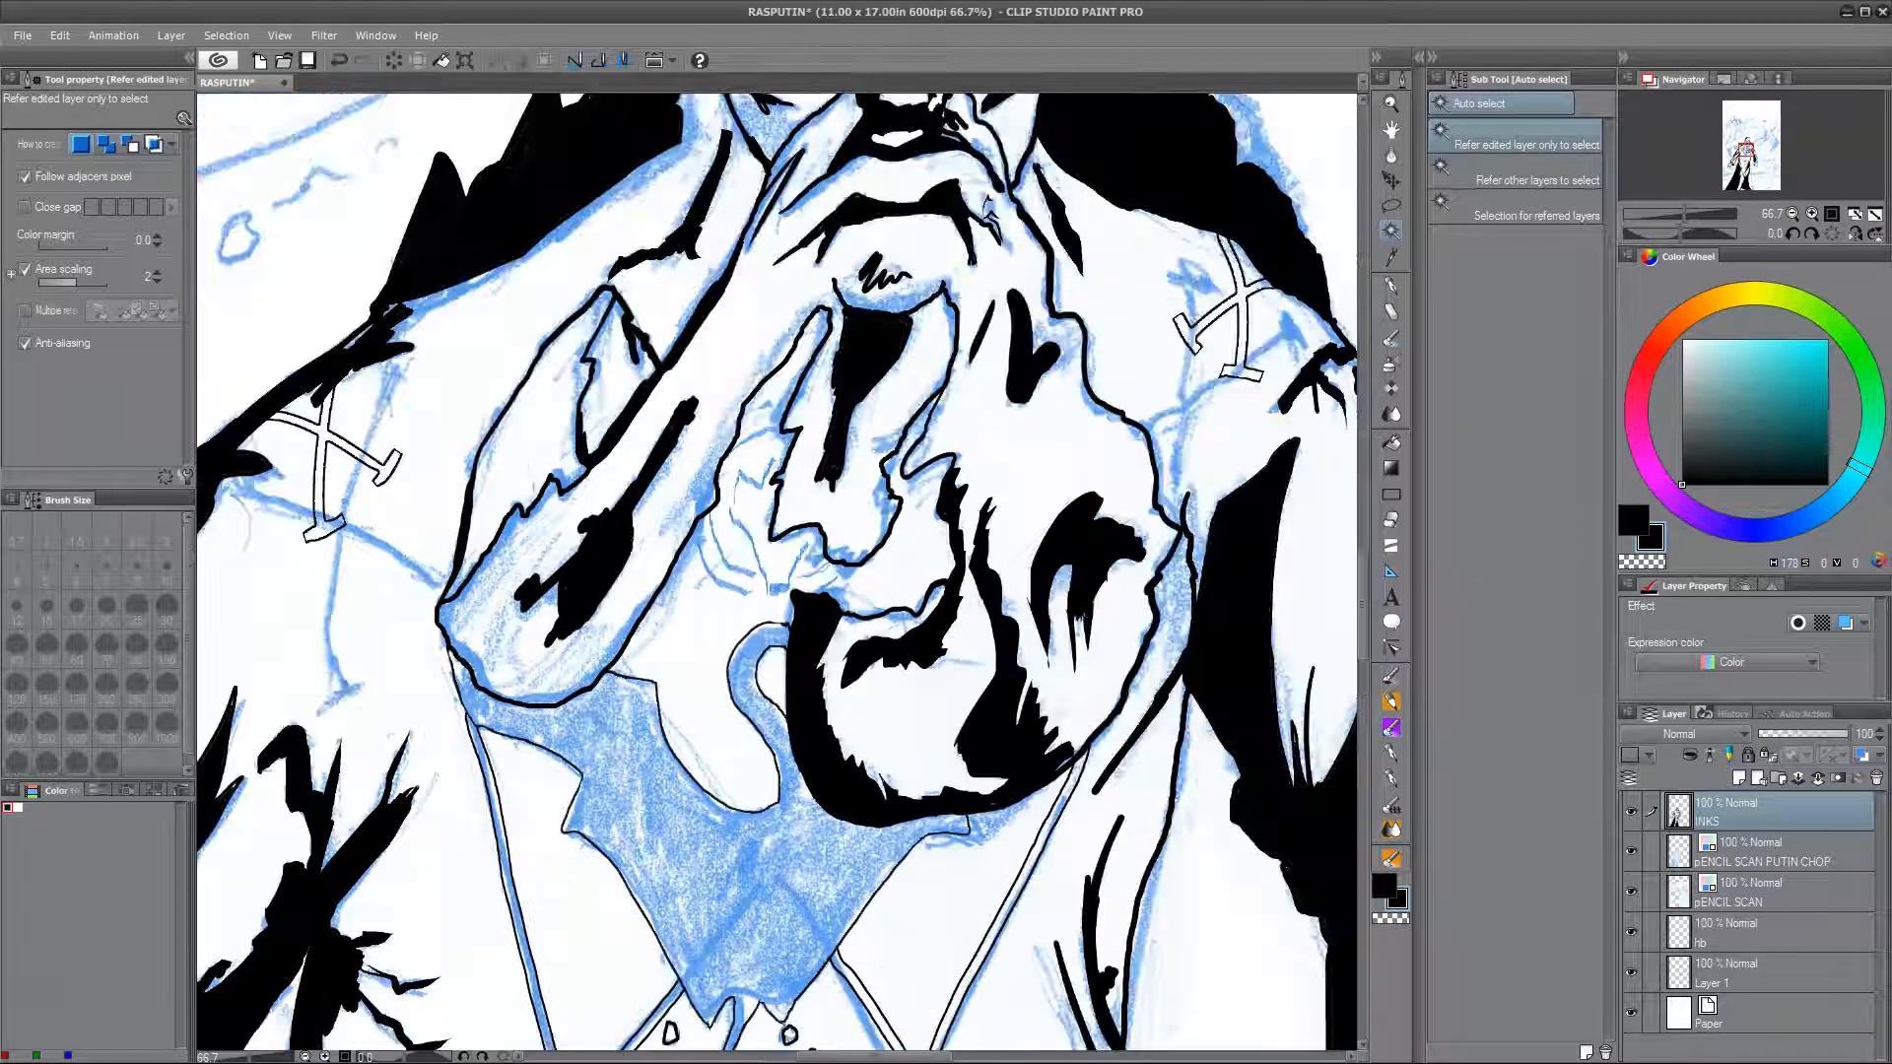
Step: Outline a shadow along the inner edge of the left beard lobe and fill it with black
key("b")
left_click_drag(1036, 774, 1175, 952)
left_click_drag(970, 469, 816, 693)
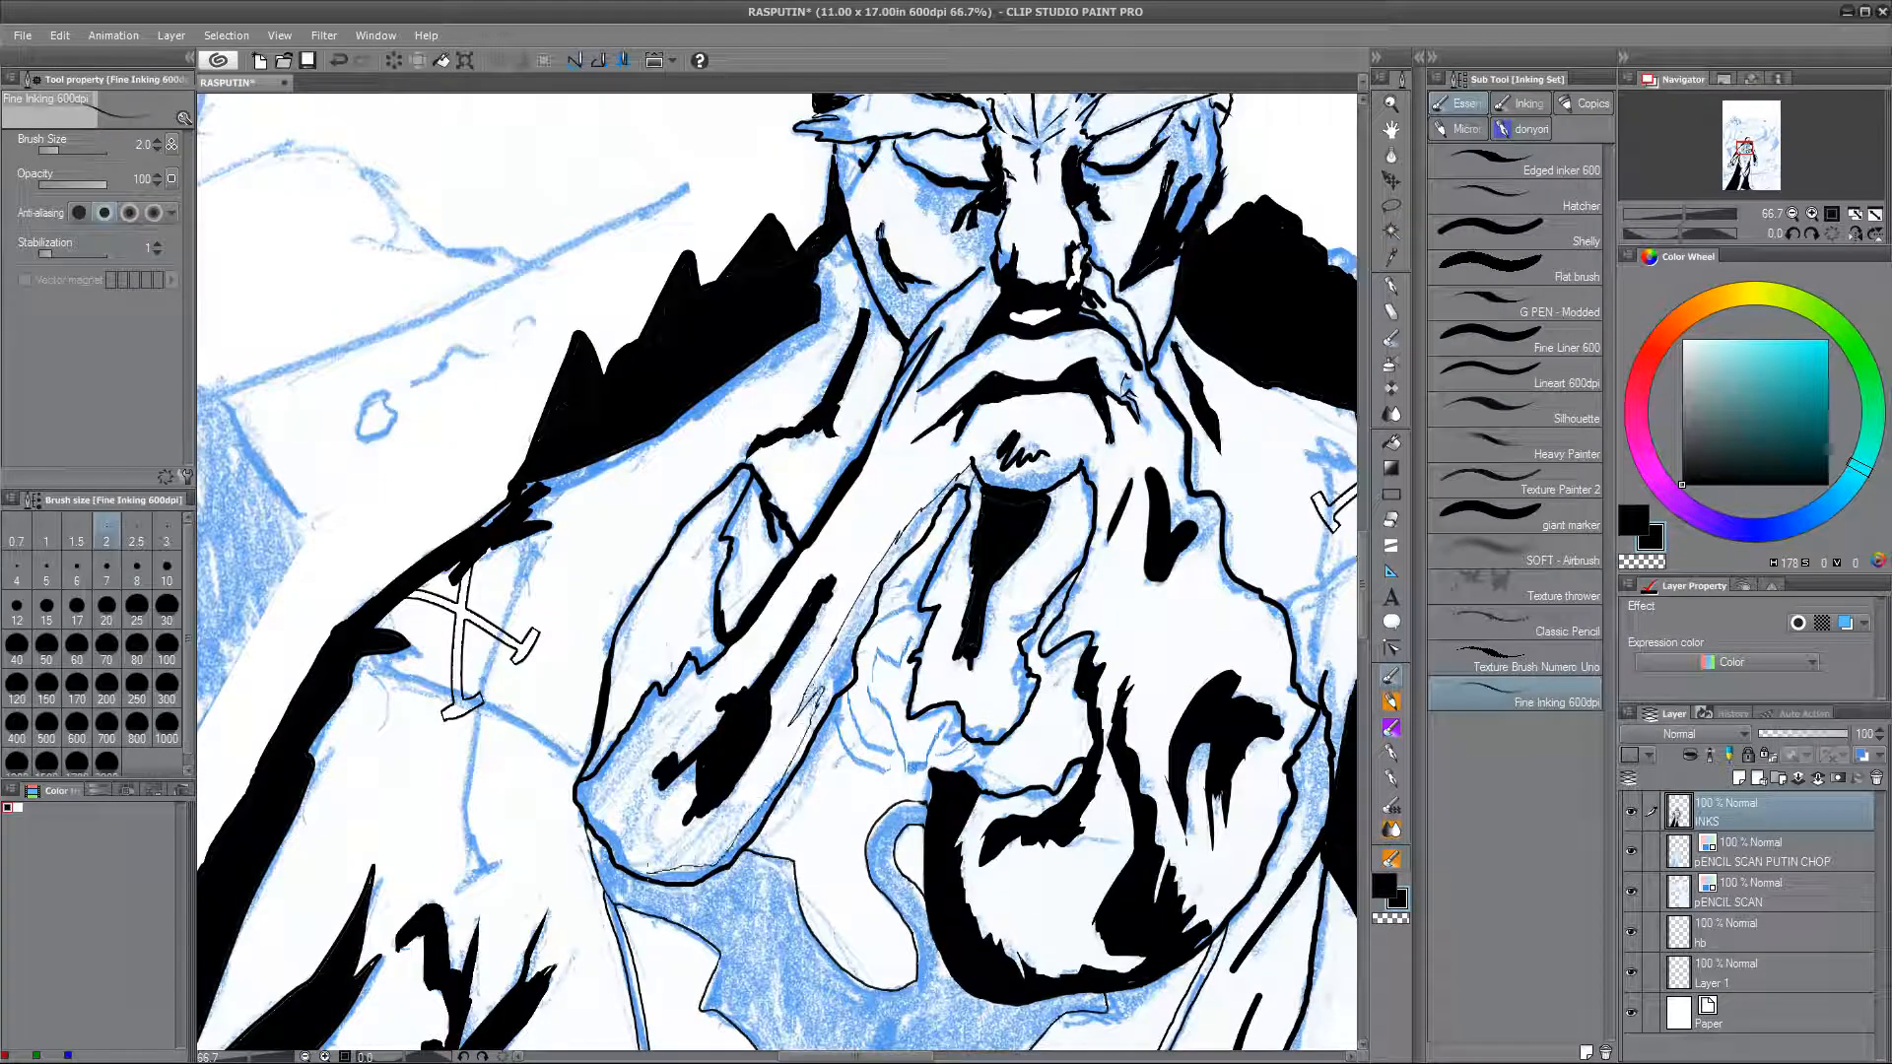
key("w")
left_click(835, 678)
key("alt+Delete")
key("ctrl+d")
Step: Outline shadows at the top of the beard's centre lock and on the right lobe, and fill them with black
key("b")
left_click_drag(1133, 552, 973, 660)
mouse_move(1059, 617)
left_mouse_down()
mouse_move(1022, 611)
mouse_move(1007, 579)
left_mouse_up()
key("w")
left_click(1029, 672)
key("alt+Delete")
key("ctrl+d")
Step: Erase the scribble beneath the lower lip and replace it with an inked shadow shape filled with black
key("e")
left_click_drag(826, 465, 924, 471)
key("b")
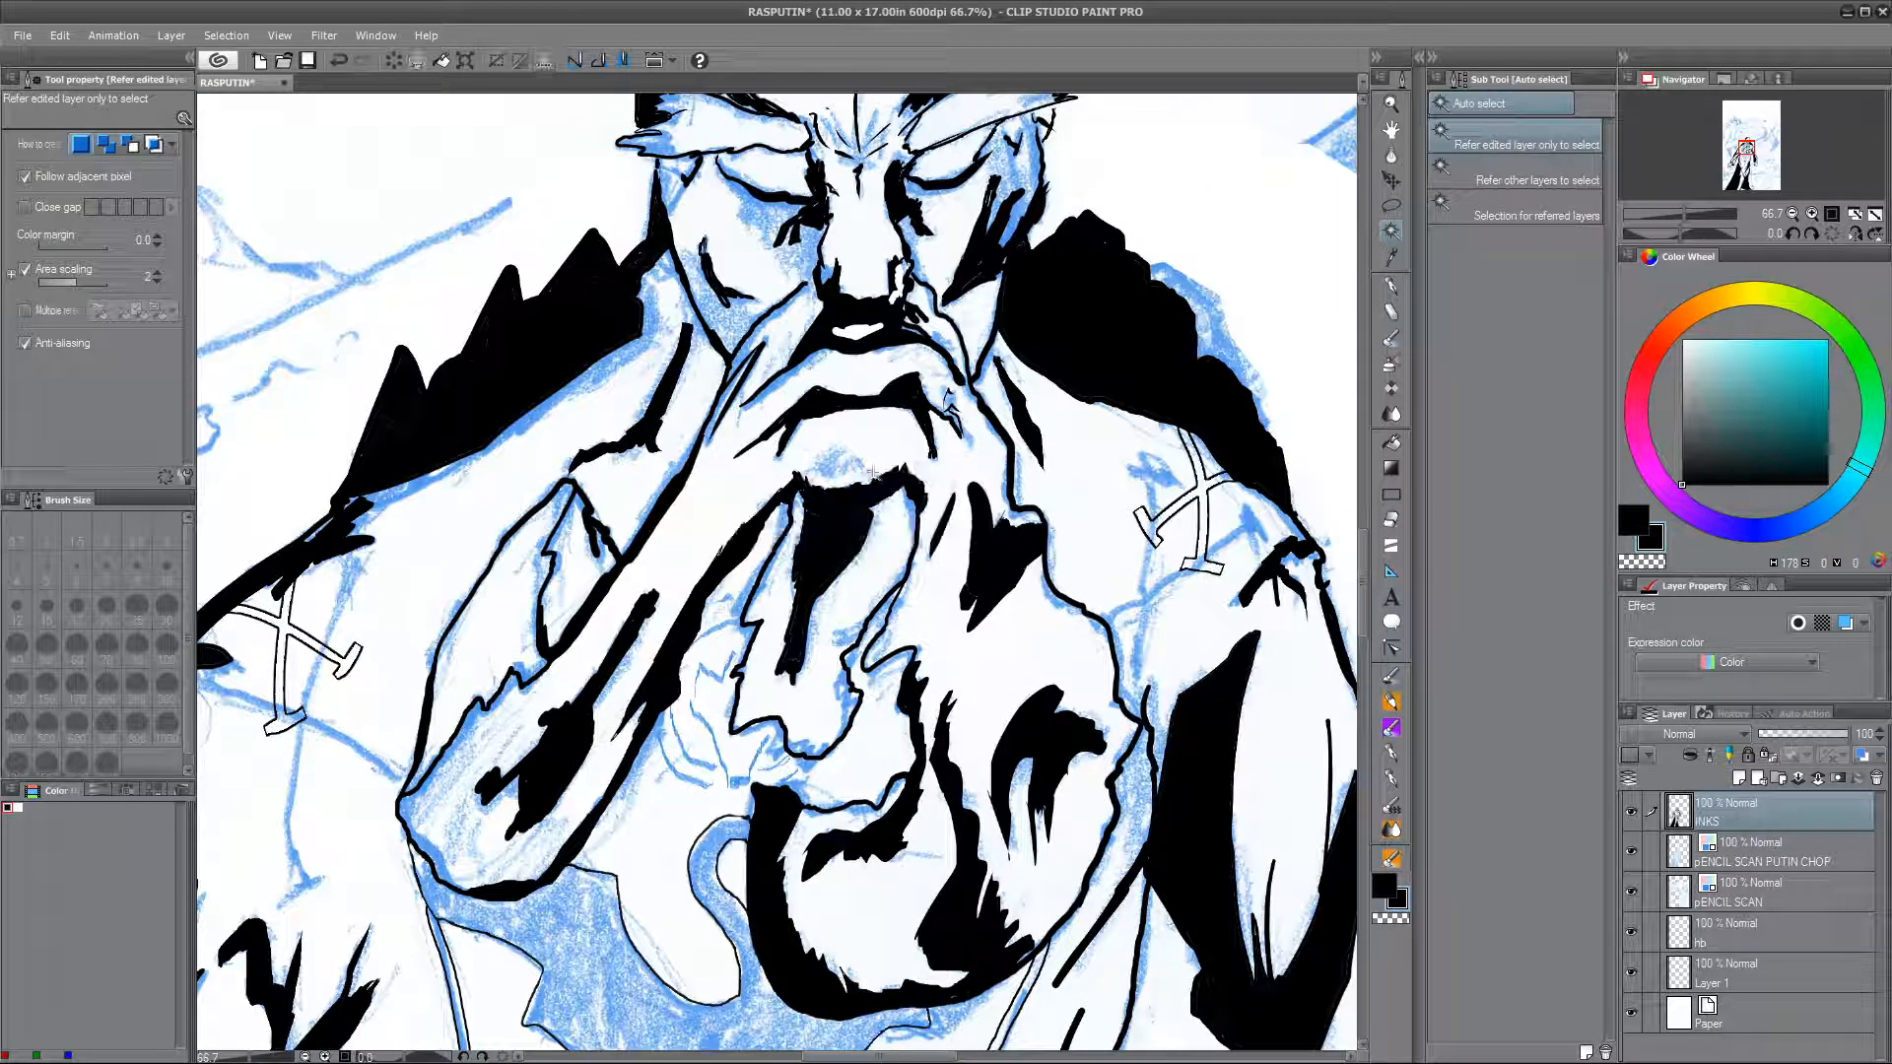
key("w")
left_click(841, 465)
scroll(809, 426, "up", 2)
key("ctrl+d")
key("b")
left_click_drag(820, 516, 808, 535)
key("w")
left_click(875, 514)
key("alt+Delete")
key("ctrl+d")
Step: Ink a heavy black edge for the ear beneath the tip of the right eyebrow with the brush at size 7
left_click_drag(1067, 854, 1096, 944)
key("b")
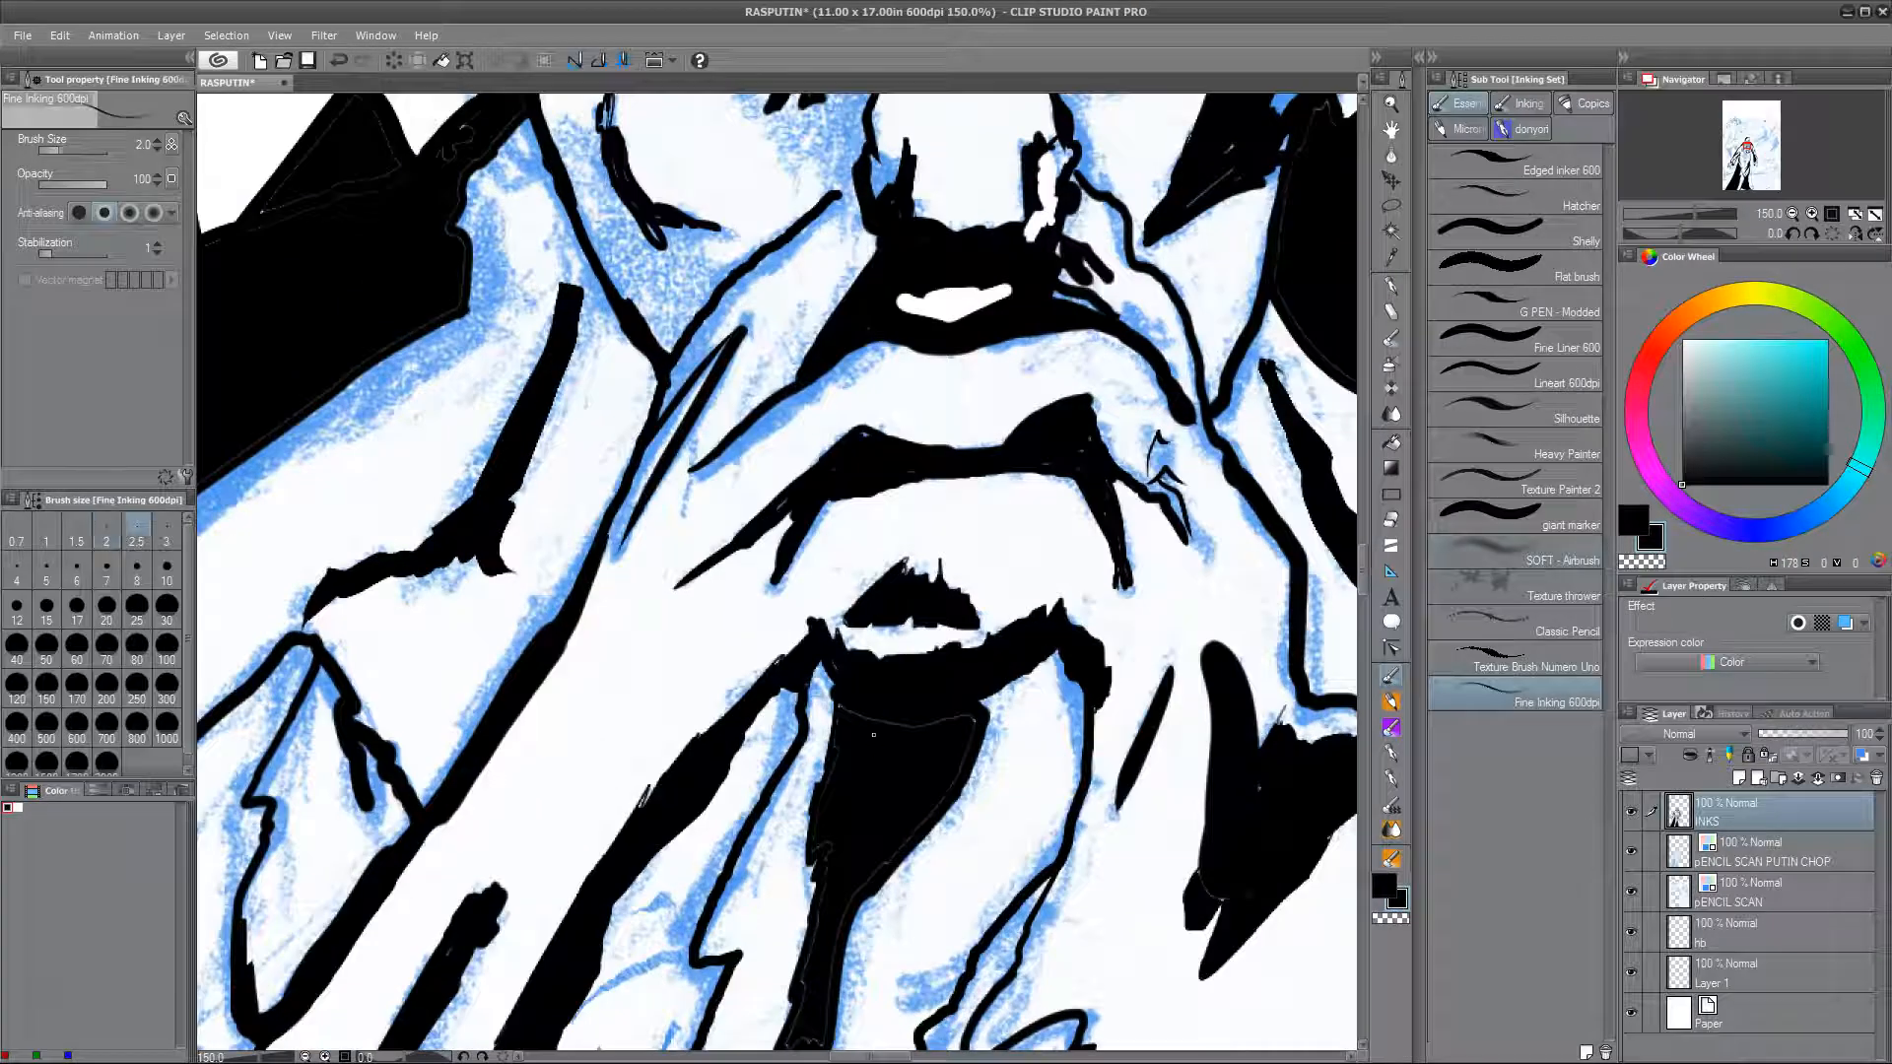
left_click_drag(966, 717, 930, 814)
left_click_drag(930, 818, 1011, 561)
left_click_drag(1049, 108, 957, 922)
left_click_drag(576, 672, 625, 781)
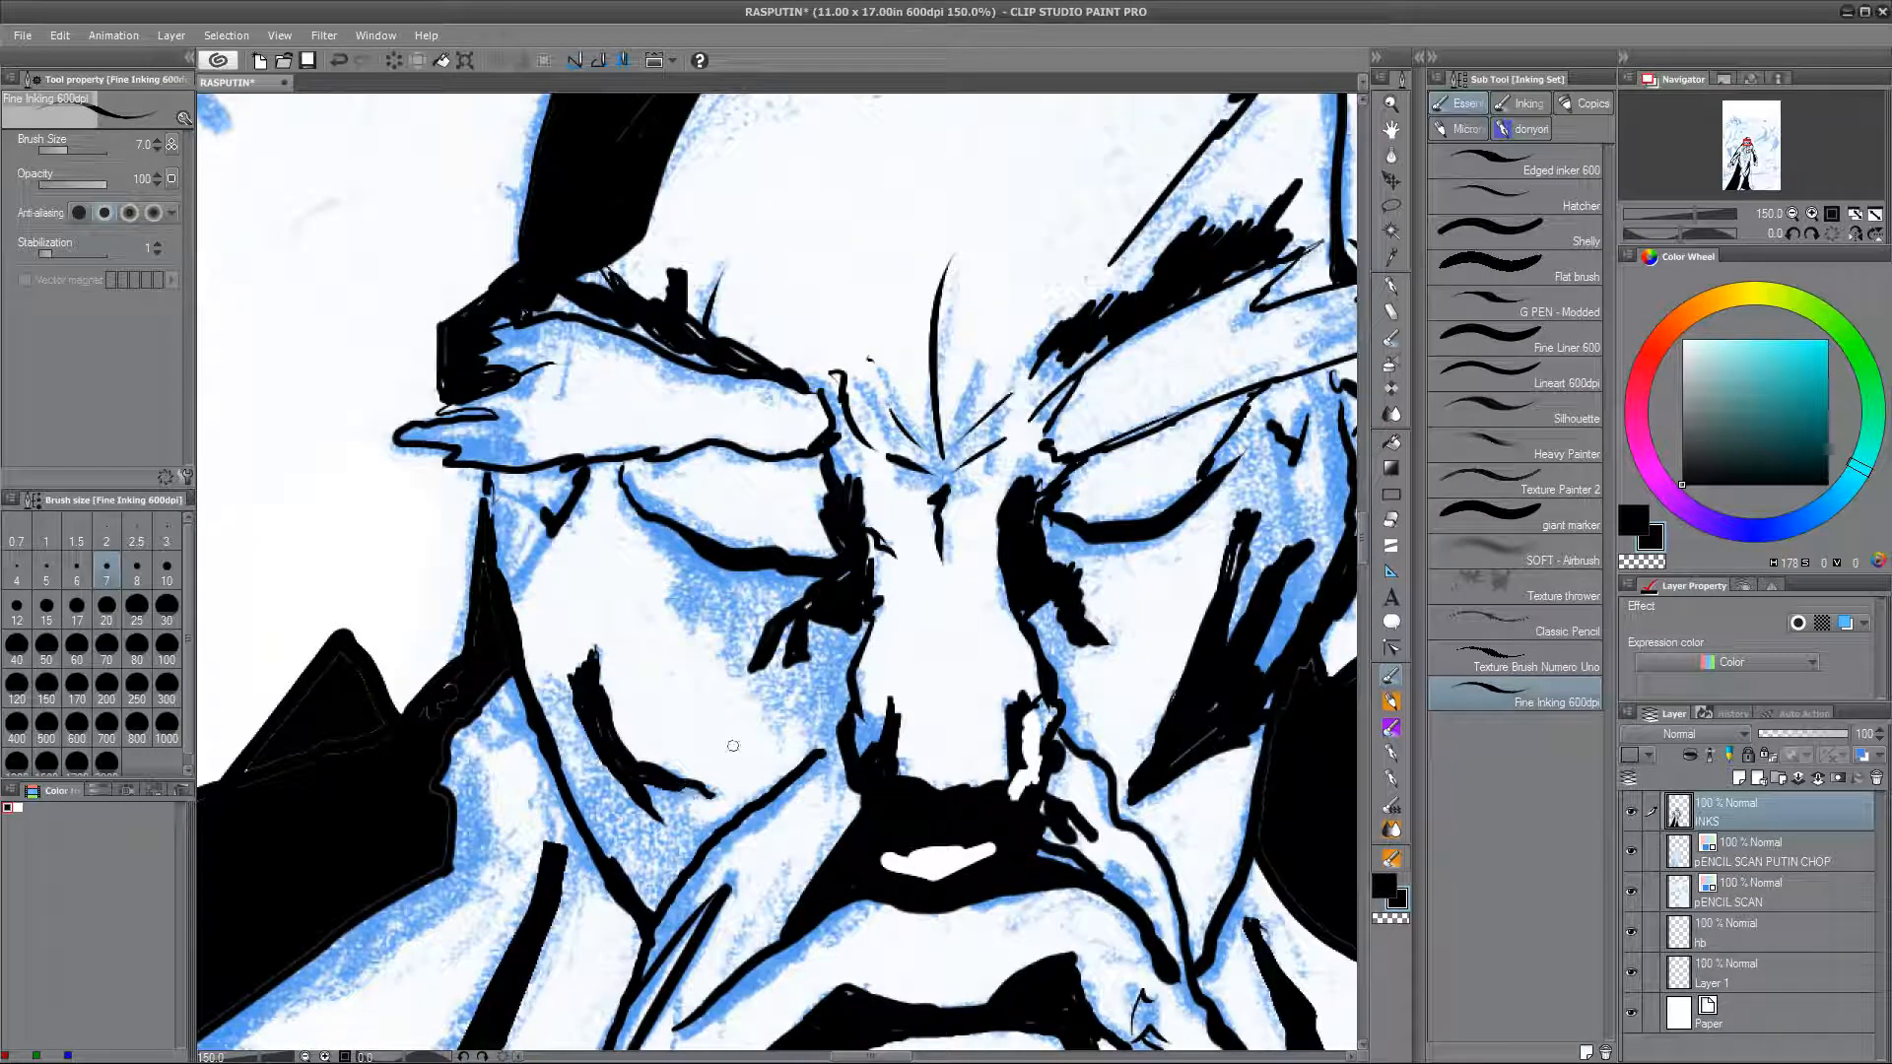
left_click_drag(733, 746, 791, 937)
left_click_drag(499, 515, 533, 527)
left_click_drag(985, 551, 510, 552)
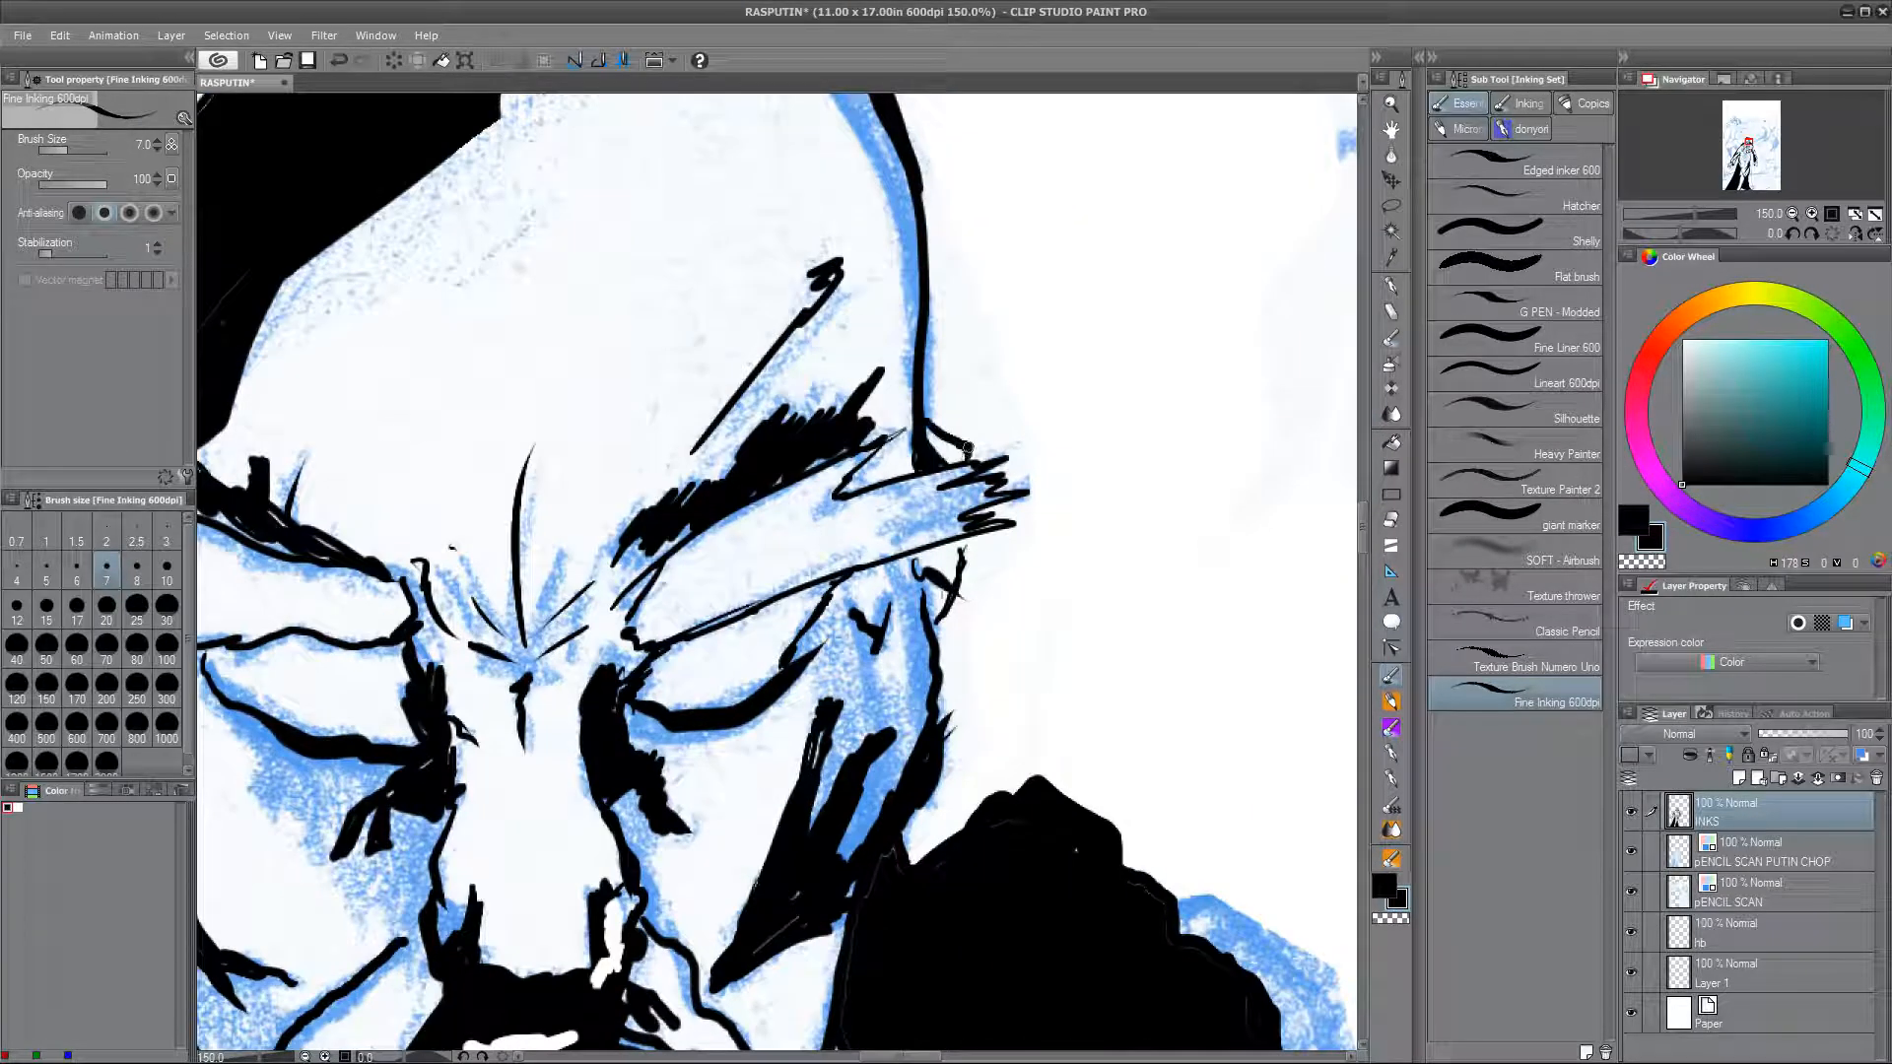
left_click_drag(940, 608, 946, 622)
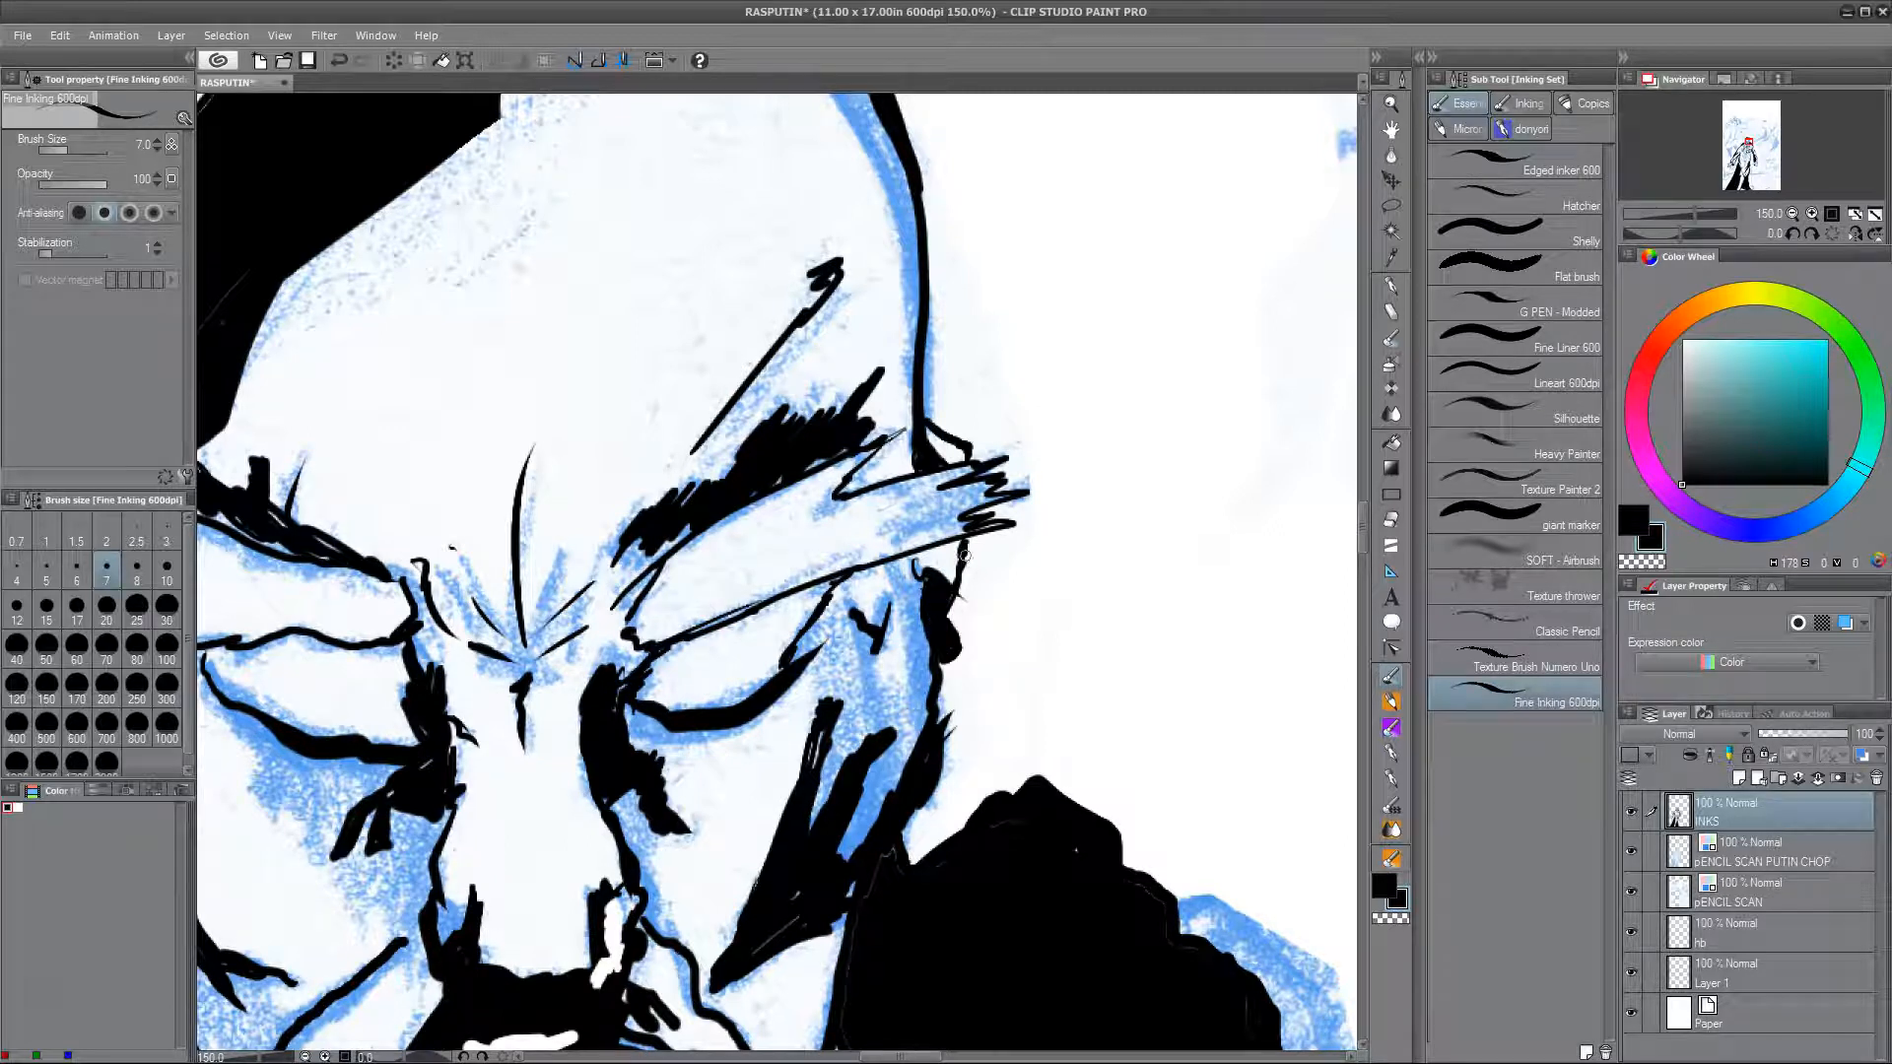
left_click_drag(966, 541, 960, 559)
left_click_drag(753, 951, 876, 646)
Step: Outline a narrow shadow below the jagged collar on the left shoulder at brush size 3 and fill it with black
key("ctrl+minus")
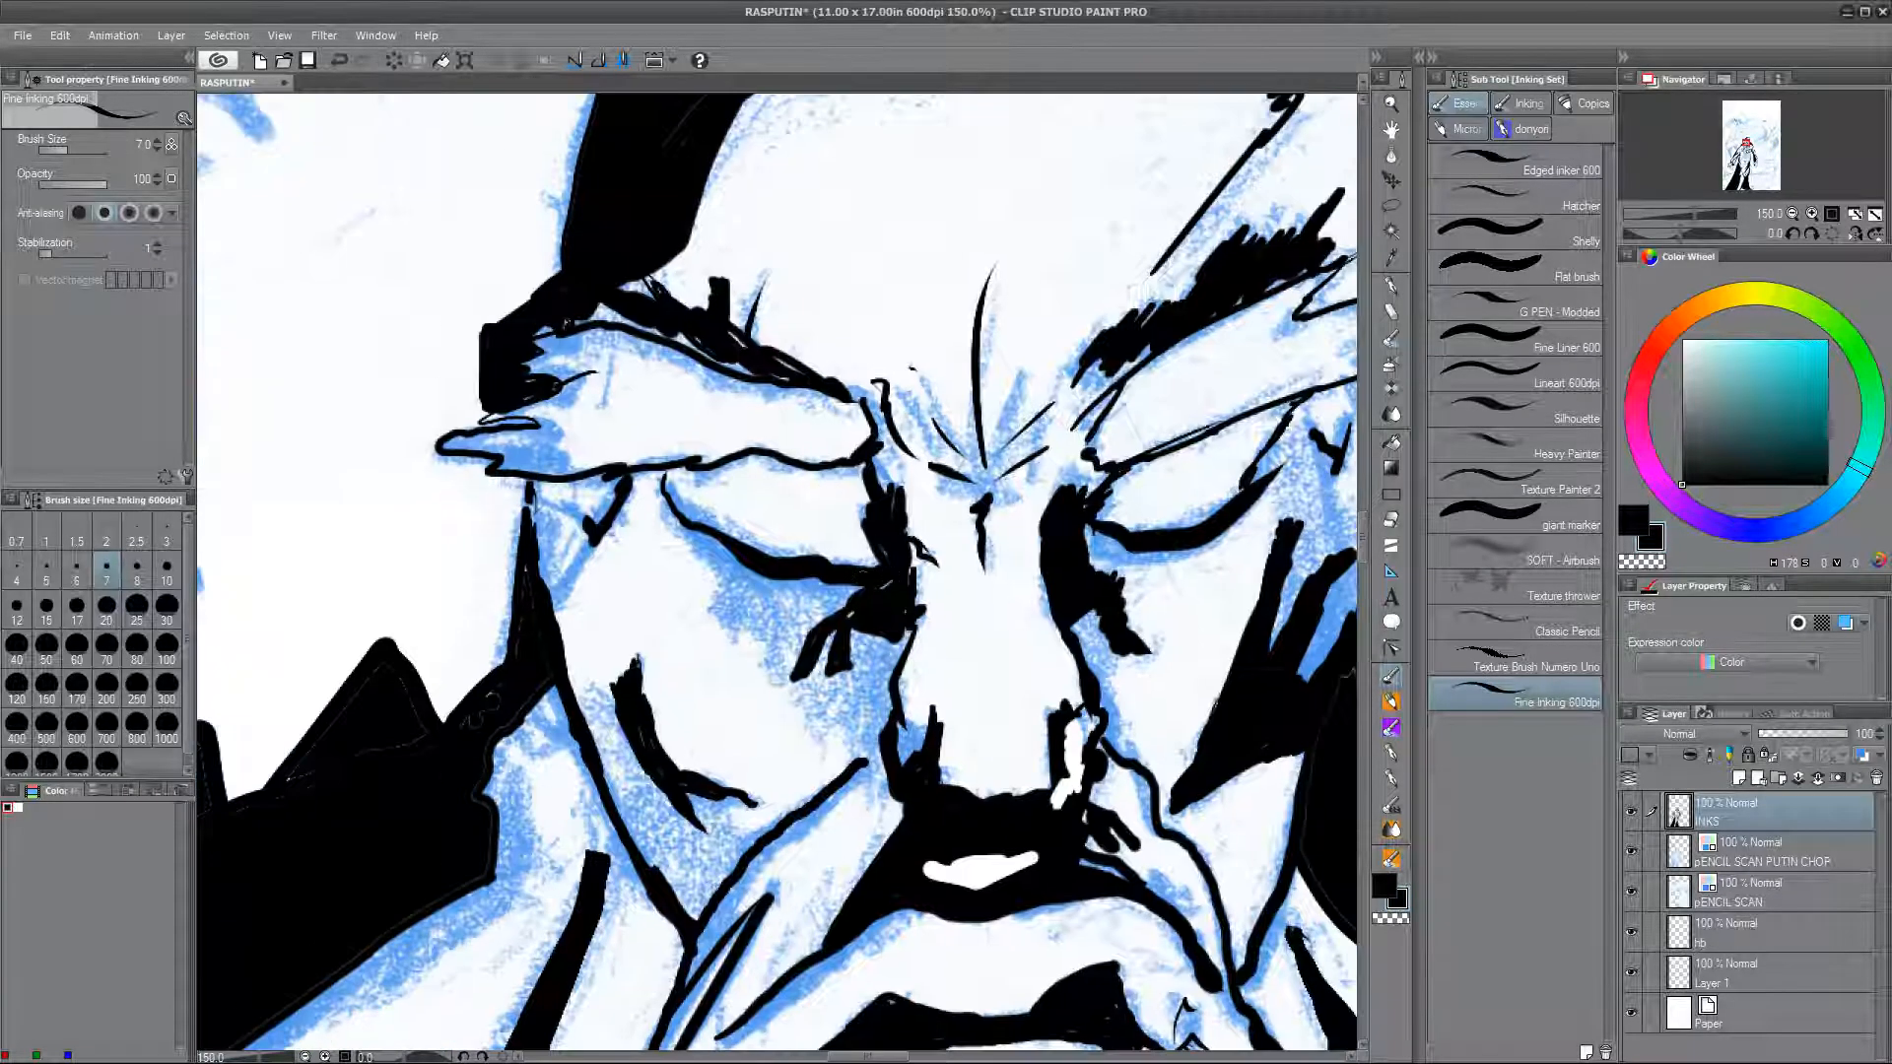
key("ctrl+minus")
key("ctrl+minus")
key("ctrl+minus")
left_click(170, 528)
key("ctrl+plus")
key("ctrl+plus")
key("ctrl+plus")
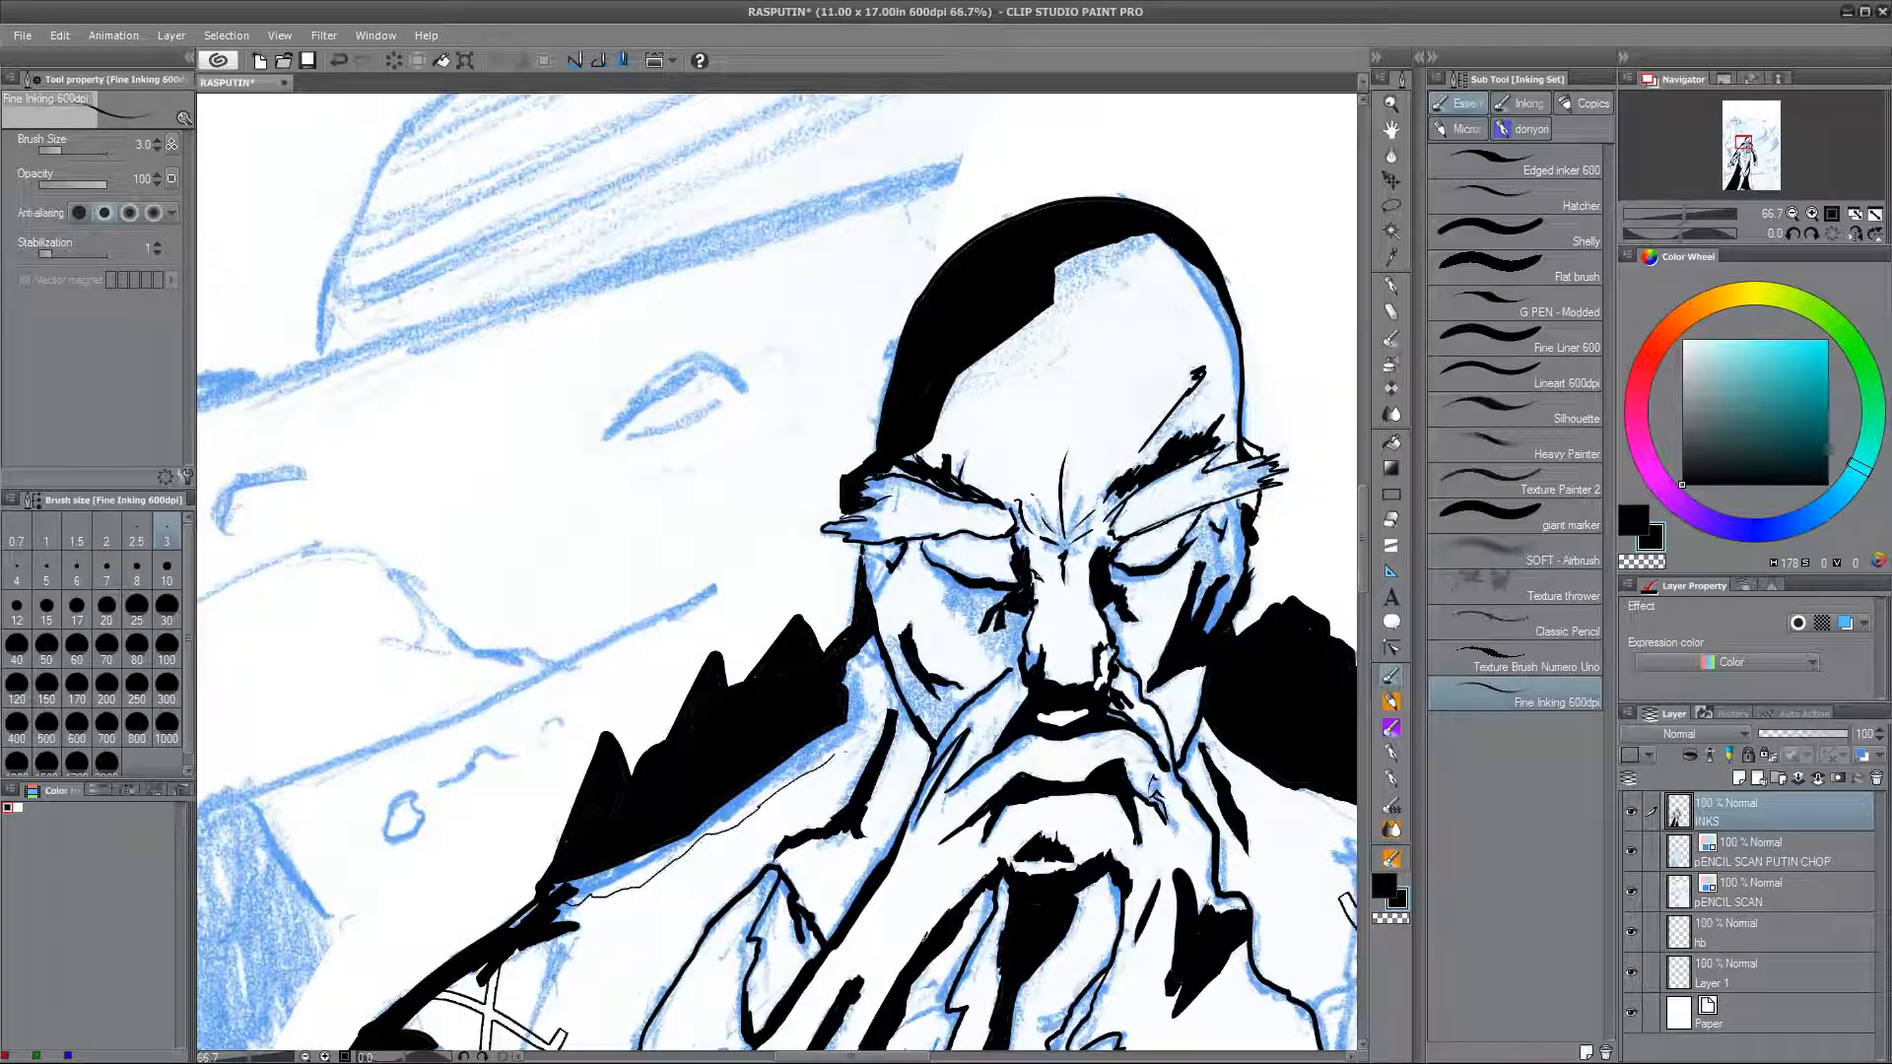
left_click_drag(834, 756, 867, 644)
key("w")
left_click(764, 778)
key("alt+Delete")
key("ctrl+d")
Step: Outline a further small shadow area around the shoulders and beard and fill it with black
left_click_drag(788, 837, 559, 586)
key("b")
mouse_move(336, 650)
left_mouse_down()
mouse_move(792, 647)
mouse_move(250, 754)
left_mouse_up()
key("w")
left_click(995, 679)
key("alt+Delete")
key("ctrl+d")
left_click_drag(729, 916, 818, 630)
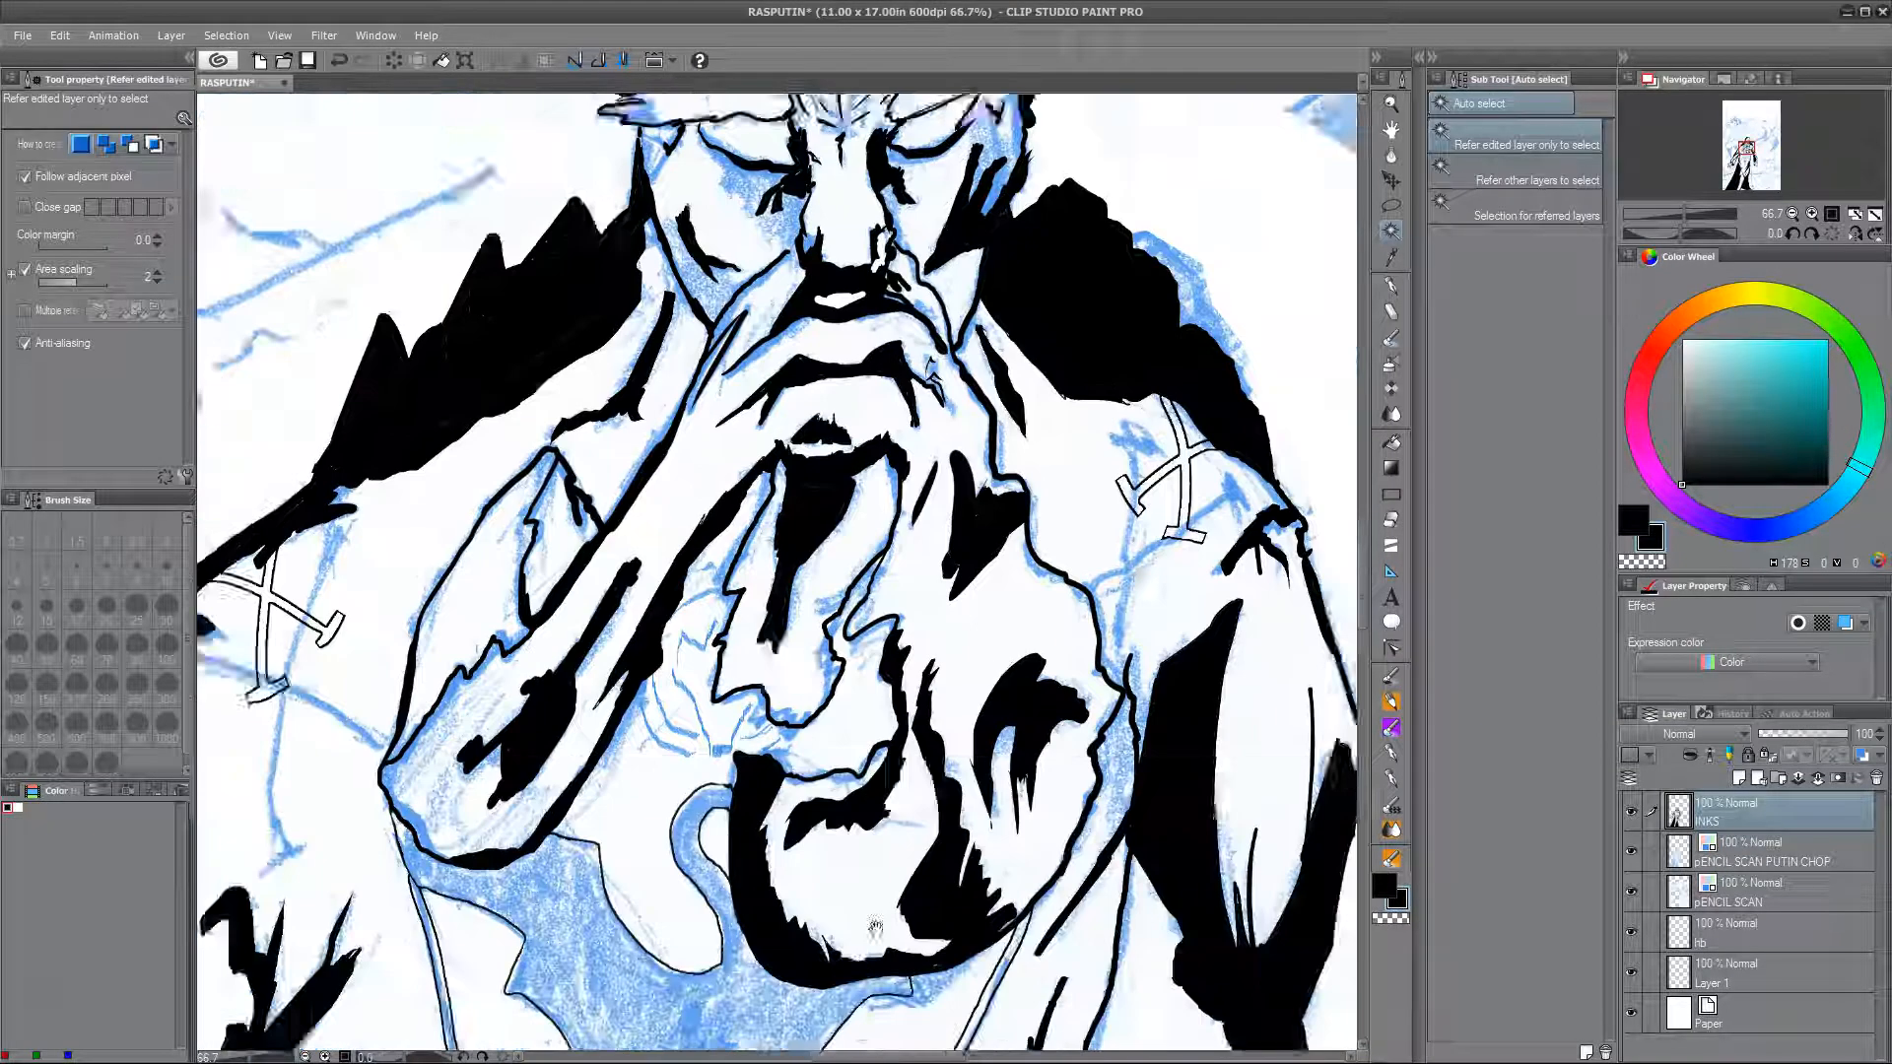
left_click_drag(843, 1044, 783, 946)
left_click_drag(971, 616, 1106, 616)
left_click_drag(668, 359, 808, 579)
Step: Fill the outlined shadow inside the pointed upper fold of the left beard lobe with black
key("b")
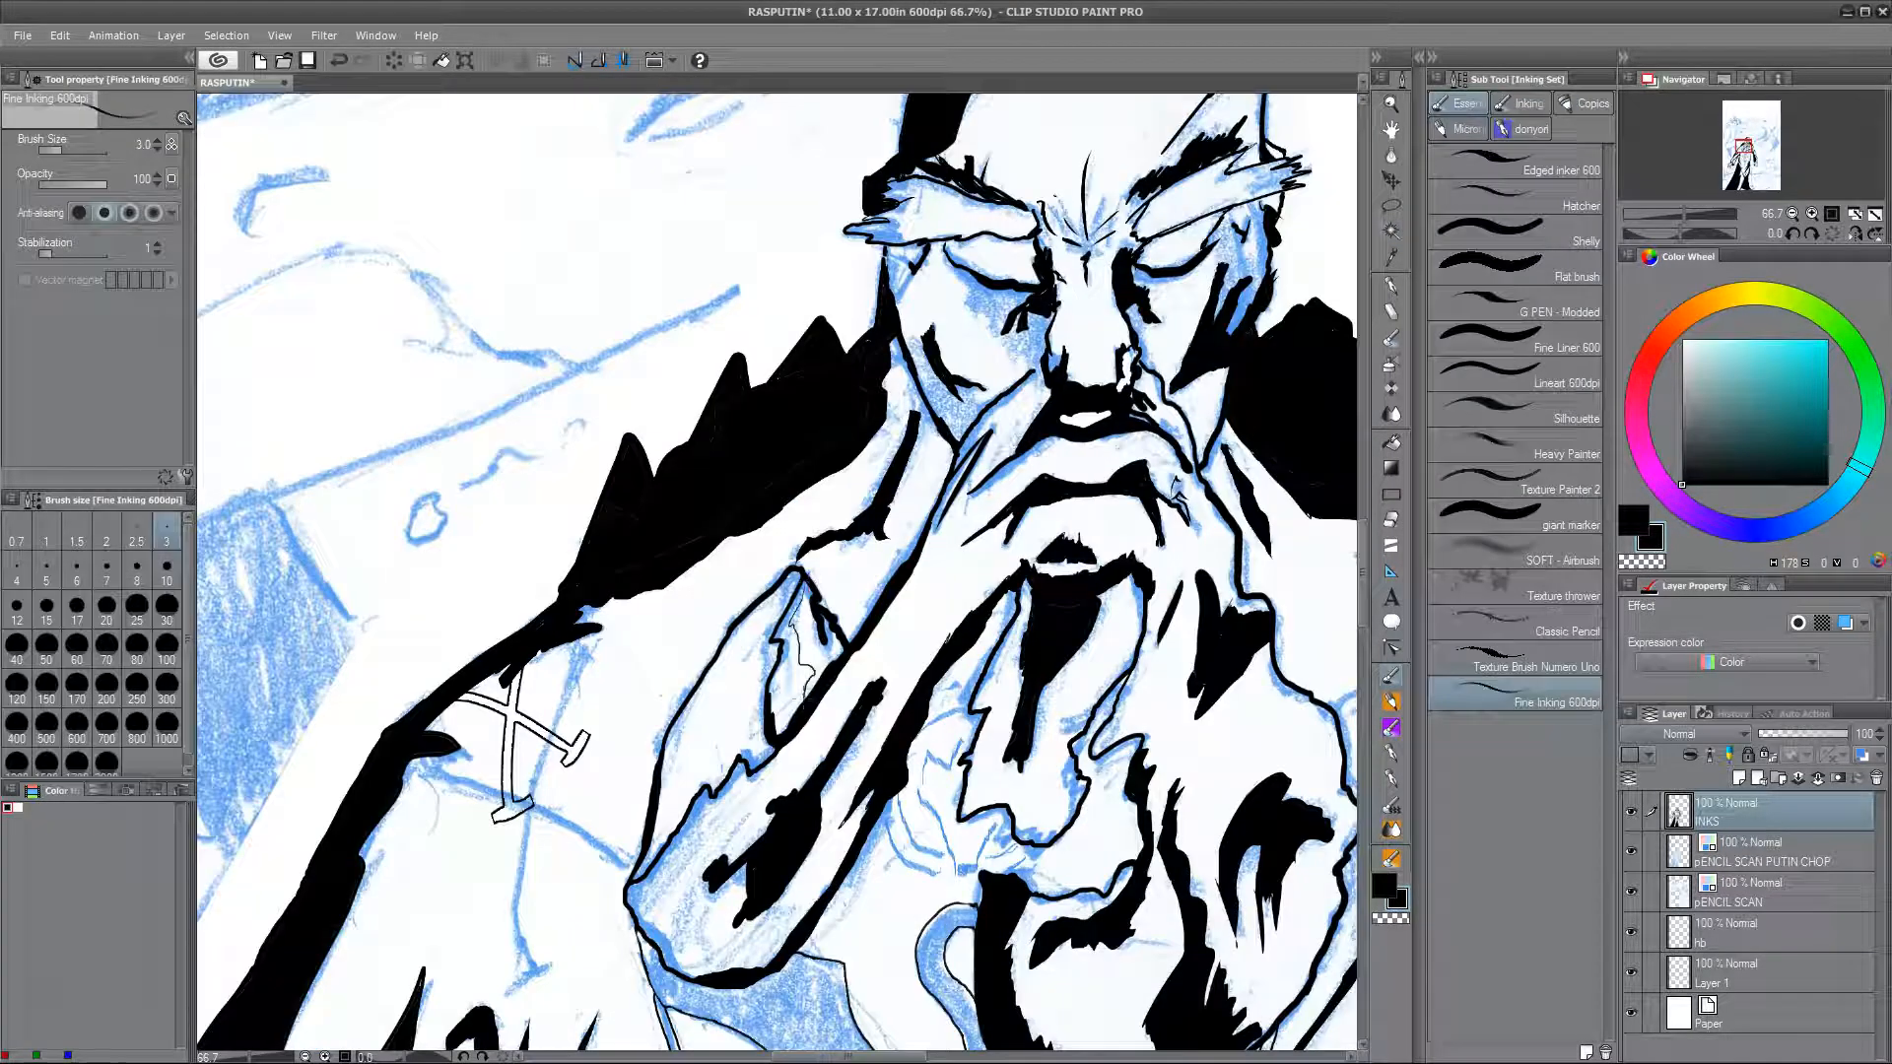
key("w")
left_click(787, 684)
key("alt+Delete")
key("ctrl+d")
Step: Thicken the outer contour of the left beard lobe with an outlined shadow filled with black
key("b")
left_click_drag(724, 741, 822, 545)
key("w")
left_click(740, 668)
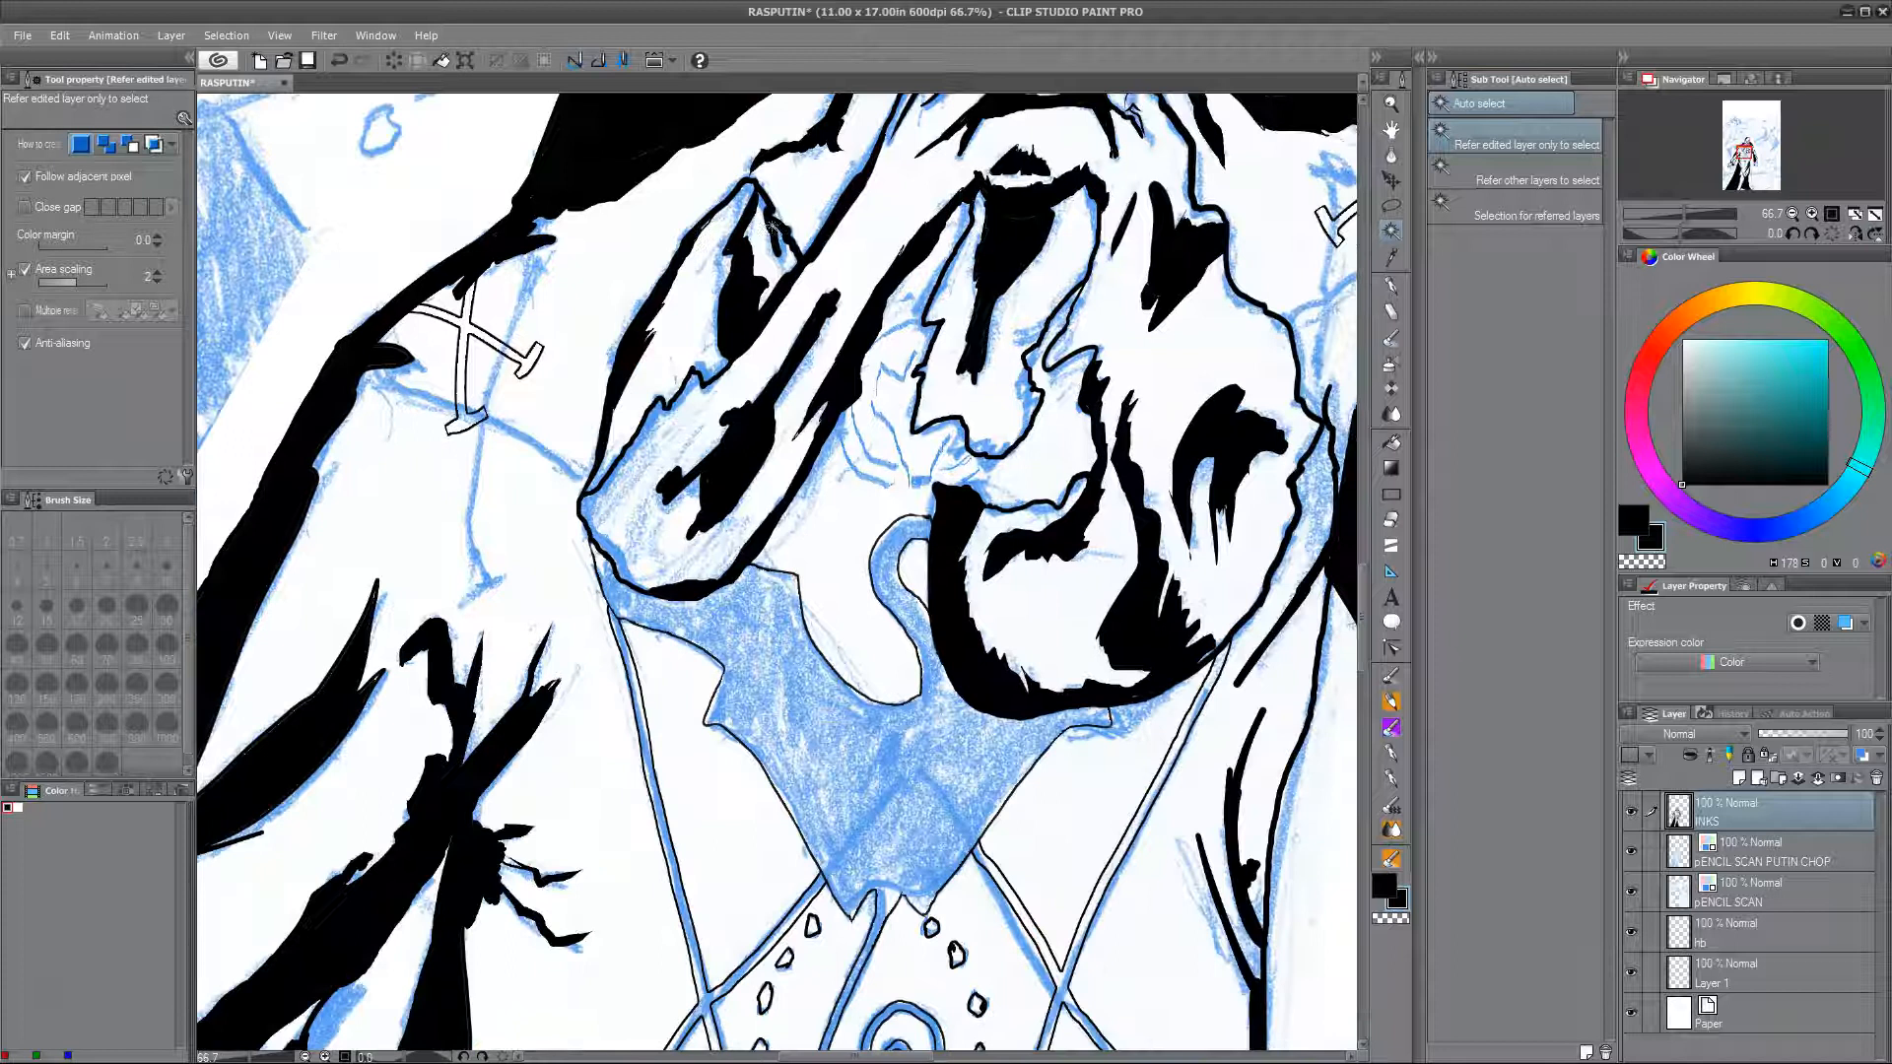
key("alt+Delete")
key("ctrl+d")
Step: Ink the small curled strands between the left beard lobe and the centre lock, using brush sizes 4 and 8
key("b")
mouse_move(774, 209)
left_mouse_down()
mouse_move(700, 152)
mouse_move(812, 486)
left_mouse_up()
left_click(17, 570)
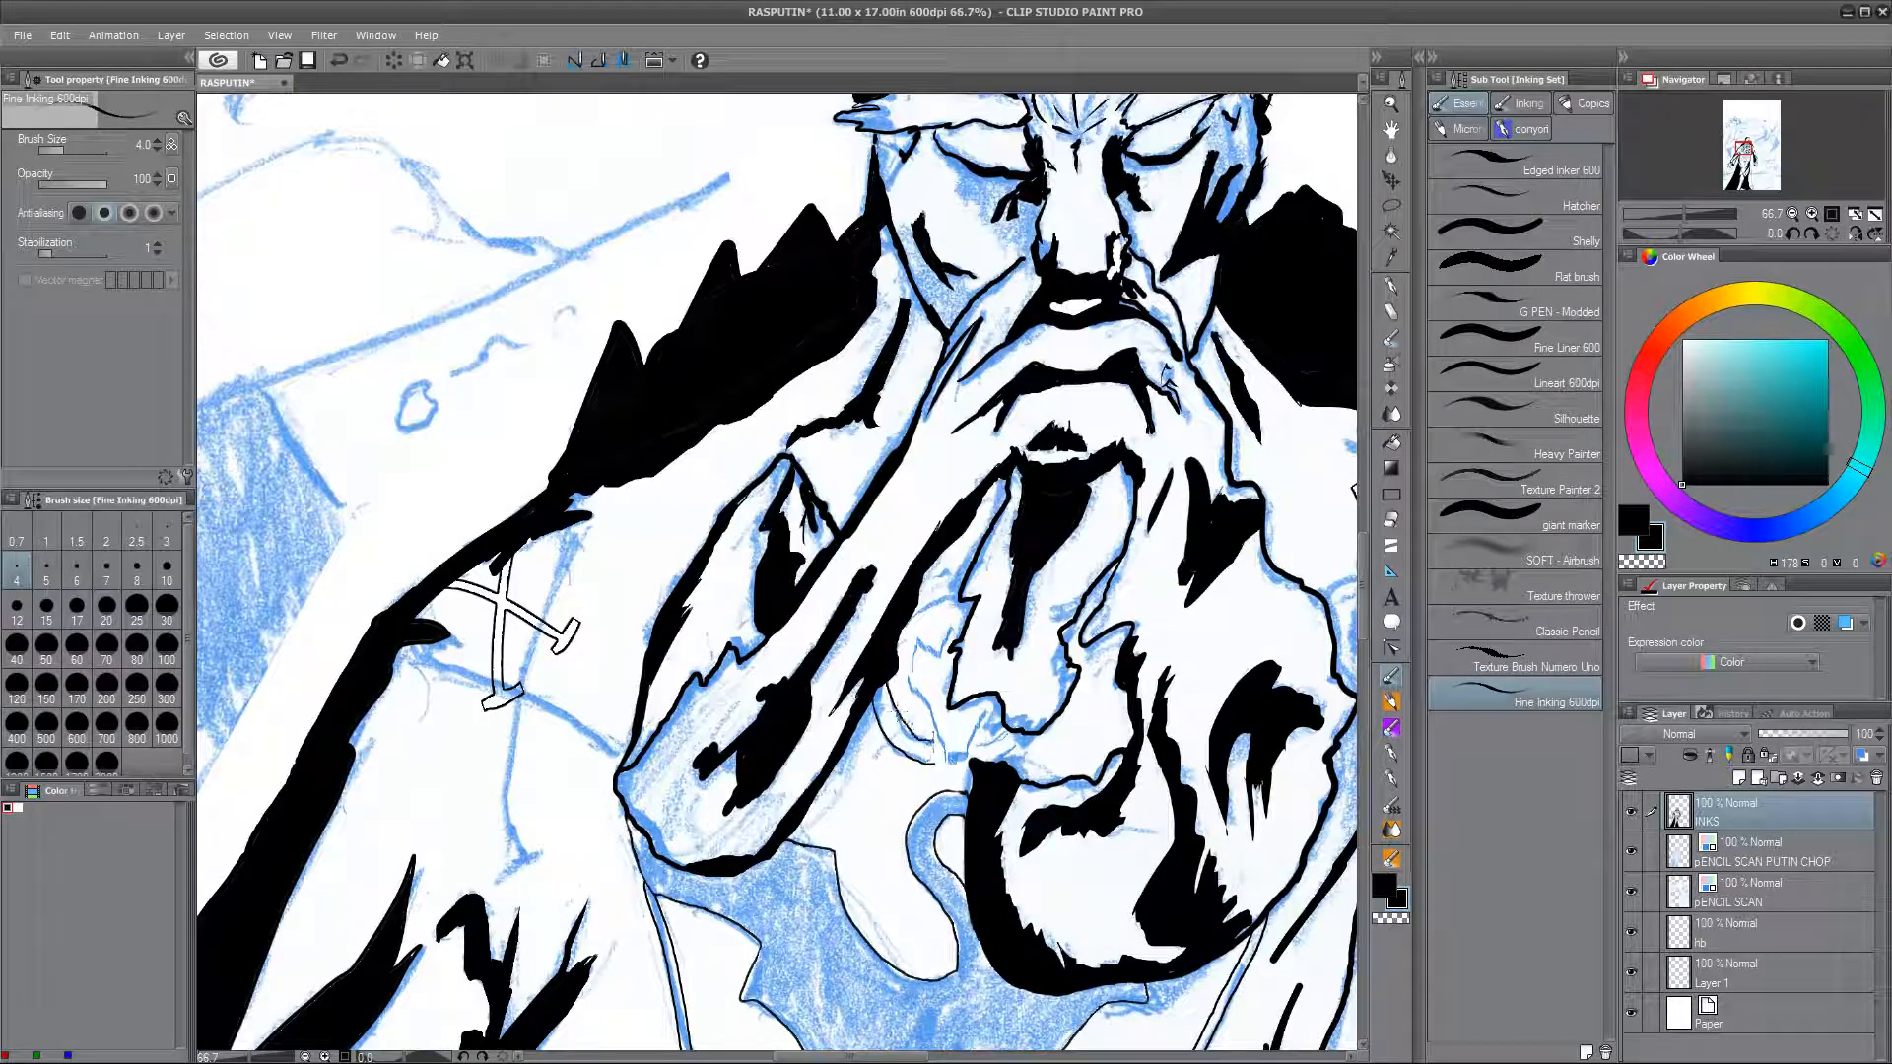
left_click(136, 572)
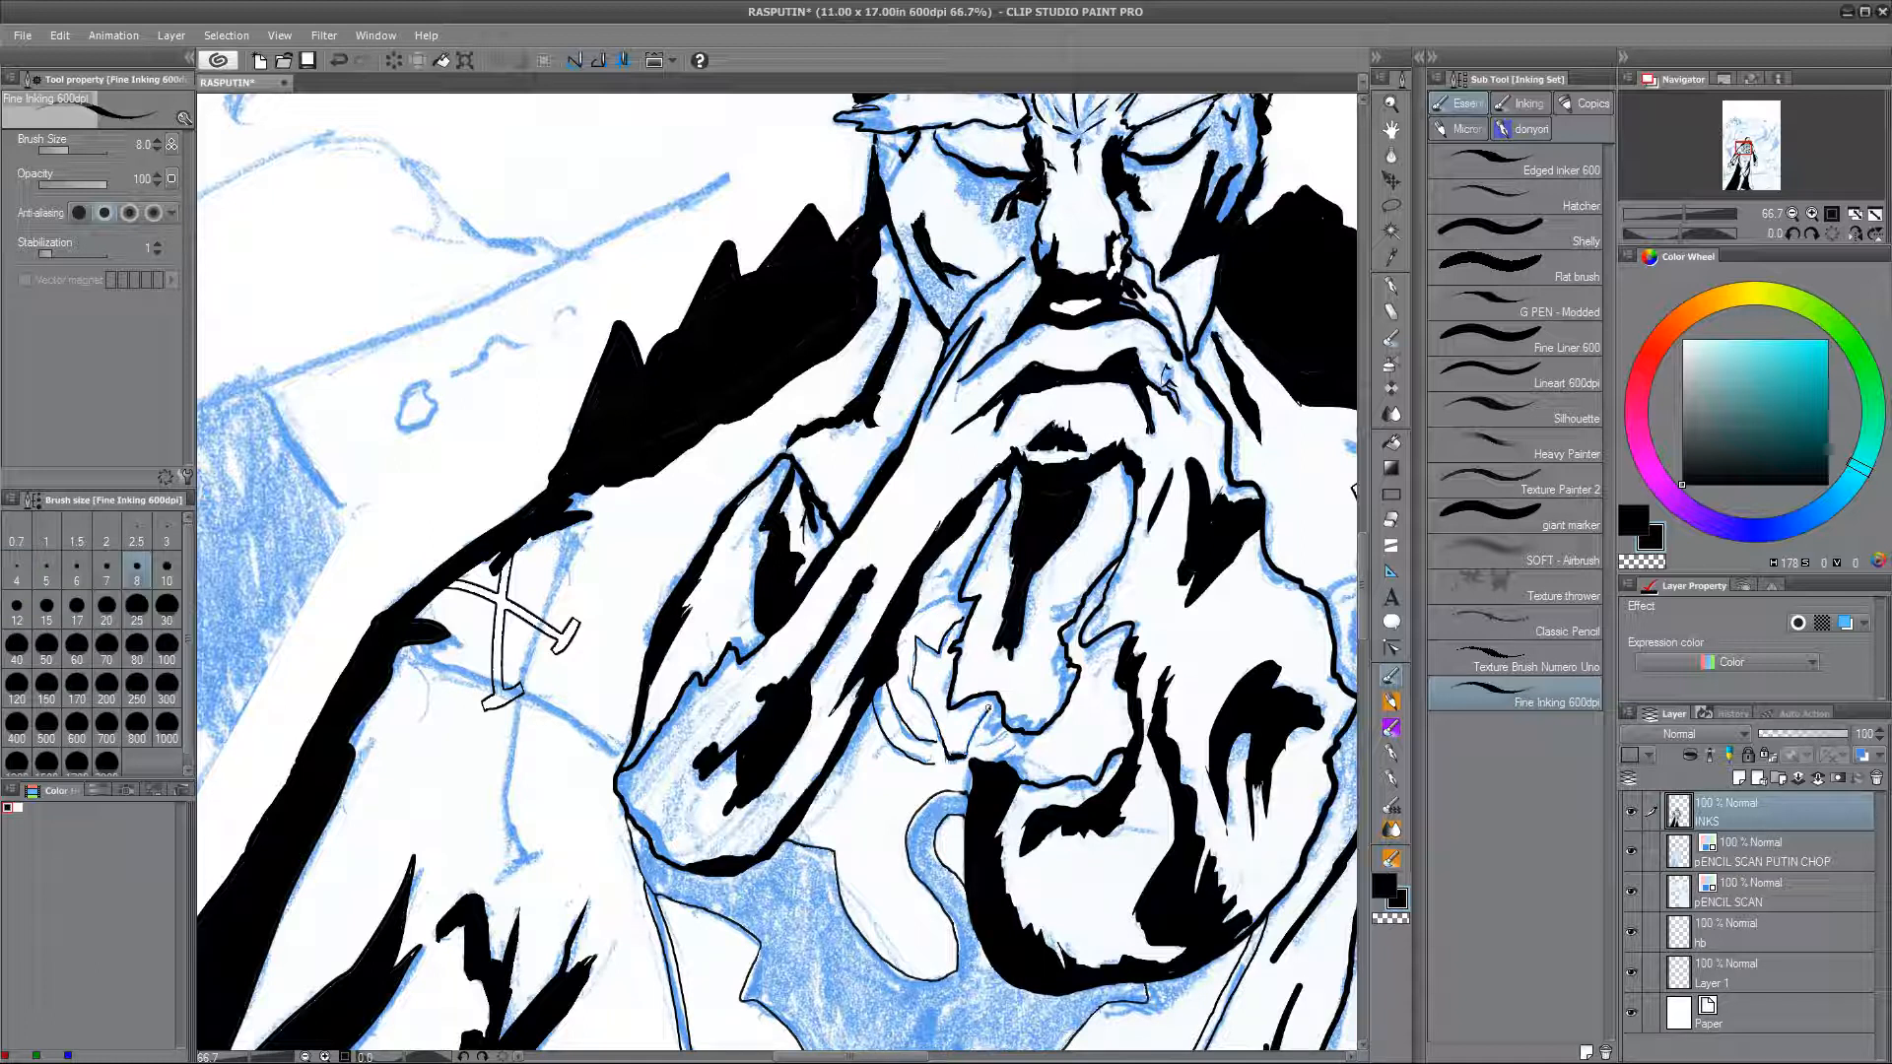
left_click_drag(1350, 792, 1132, 816)
left_click_drag(1069, 696, 1128, 583)
left_click_drag(1102, 628, 1141, 543)
key("ctrl+z")
left_click_drag(1183, 688, 1224, 384)
left_click_drag(658, 1046, 903, 646)
left_click_drag(903, 394, 808, 1043)
left_click_drag(781, 473, 719, 1049)
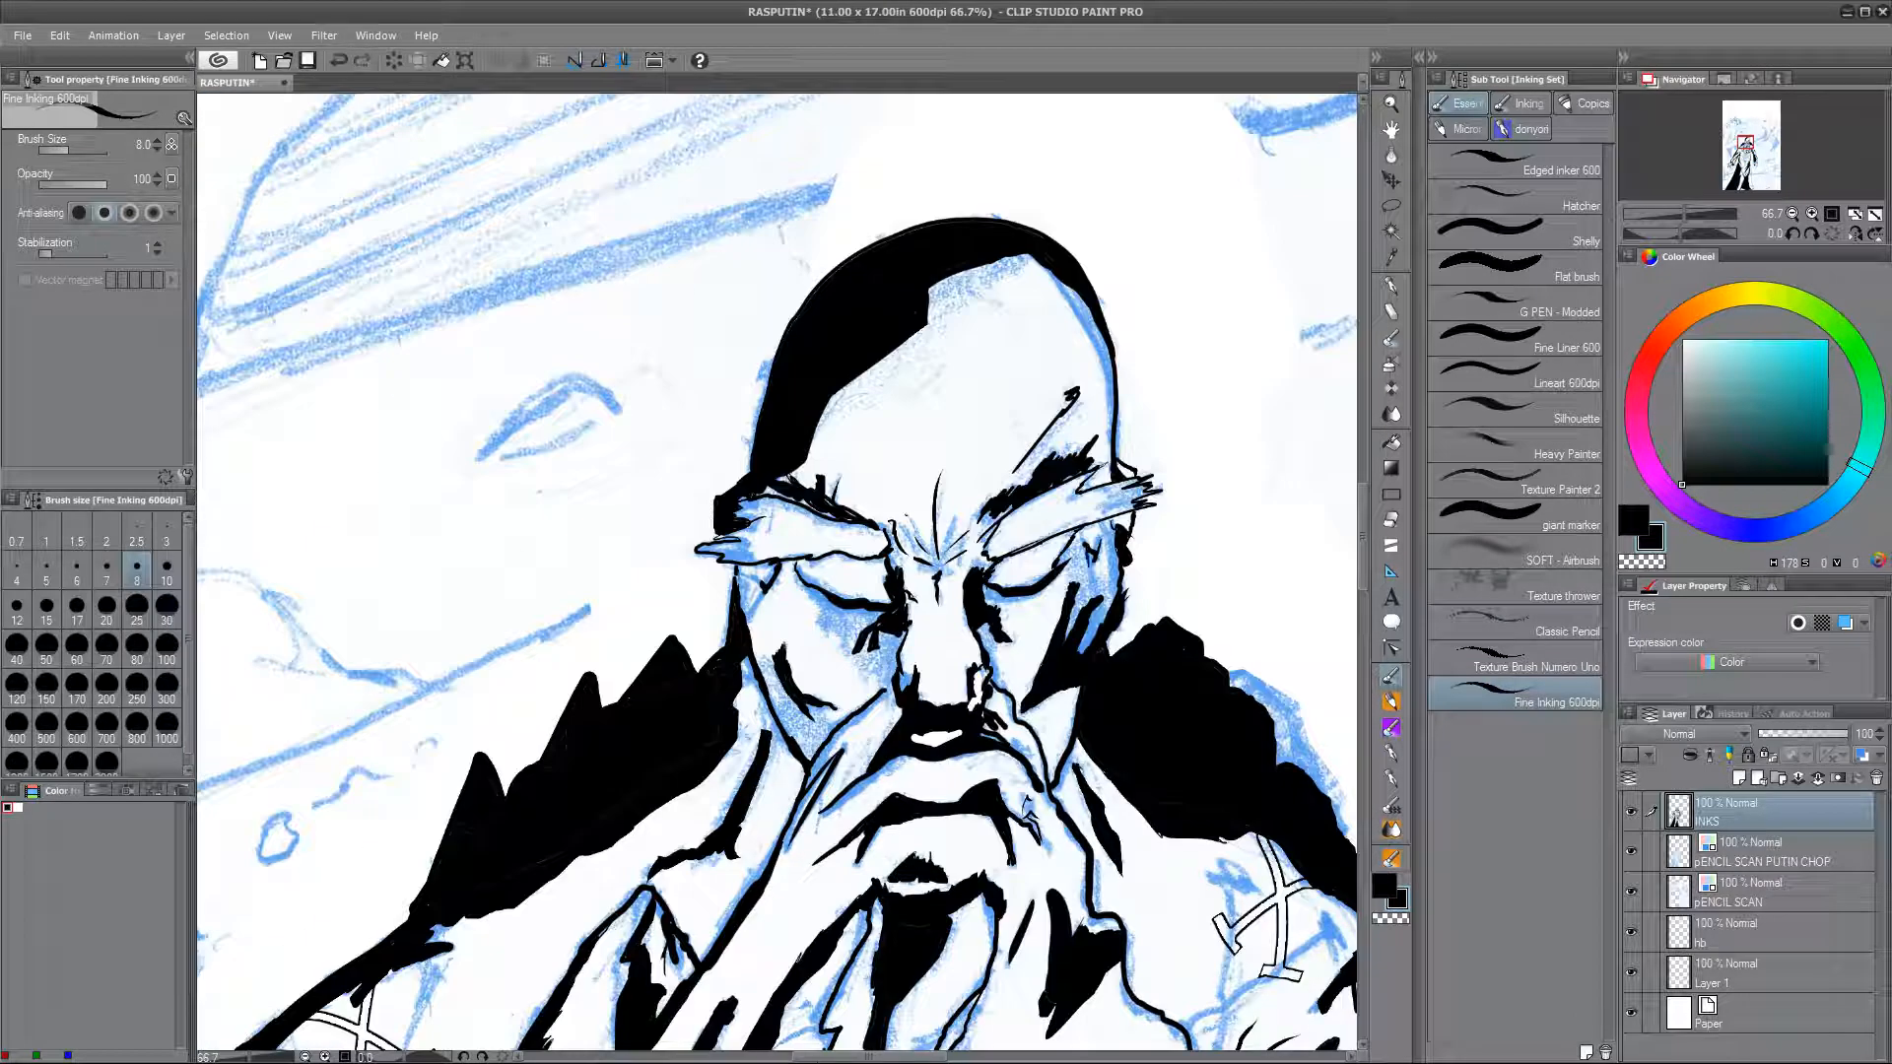
Step: Try to thicken the black lines of the closed eyelids with the brush at size 30
key("bracketright")
key("bracketright")
key("bracketright")
key("bracketright")
key("bracketright")
key("bracketright")
key("bracketright")
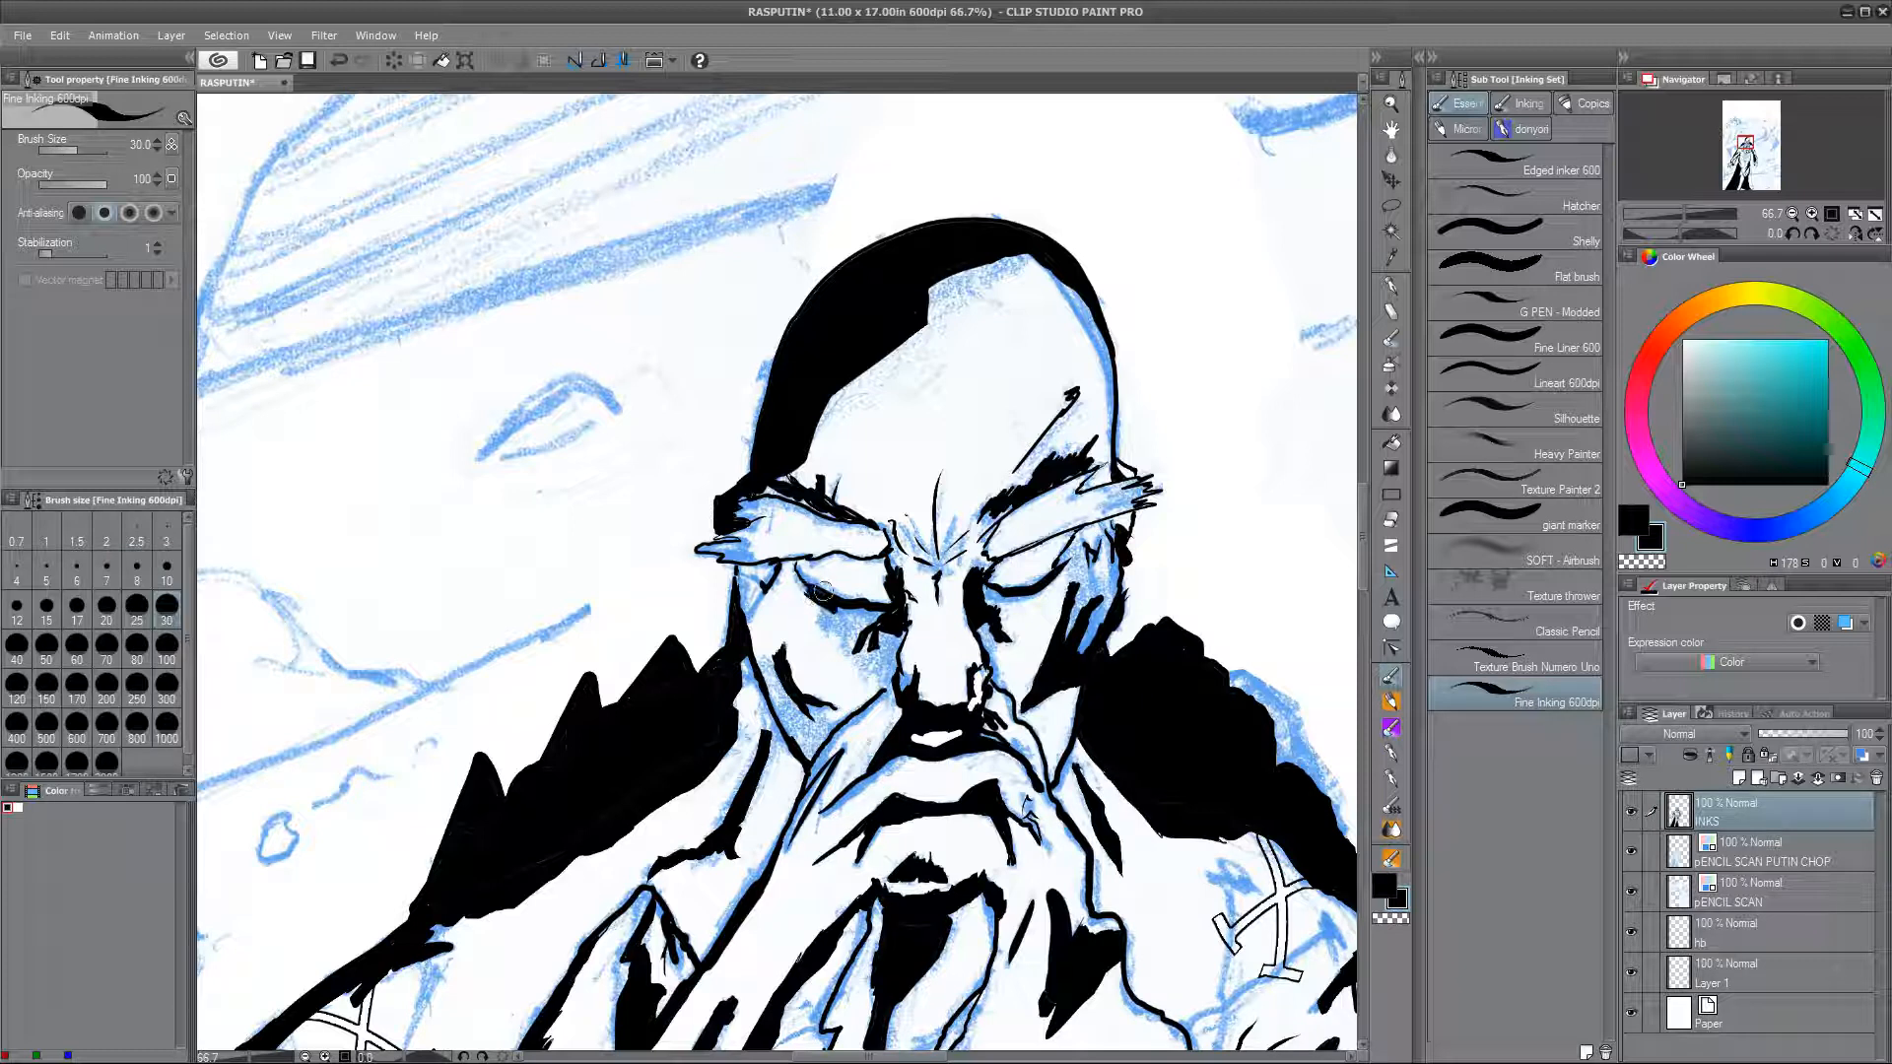
left_click_drag(842, 605, 890, 617)
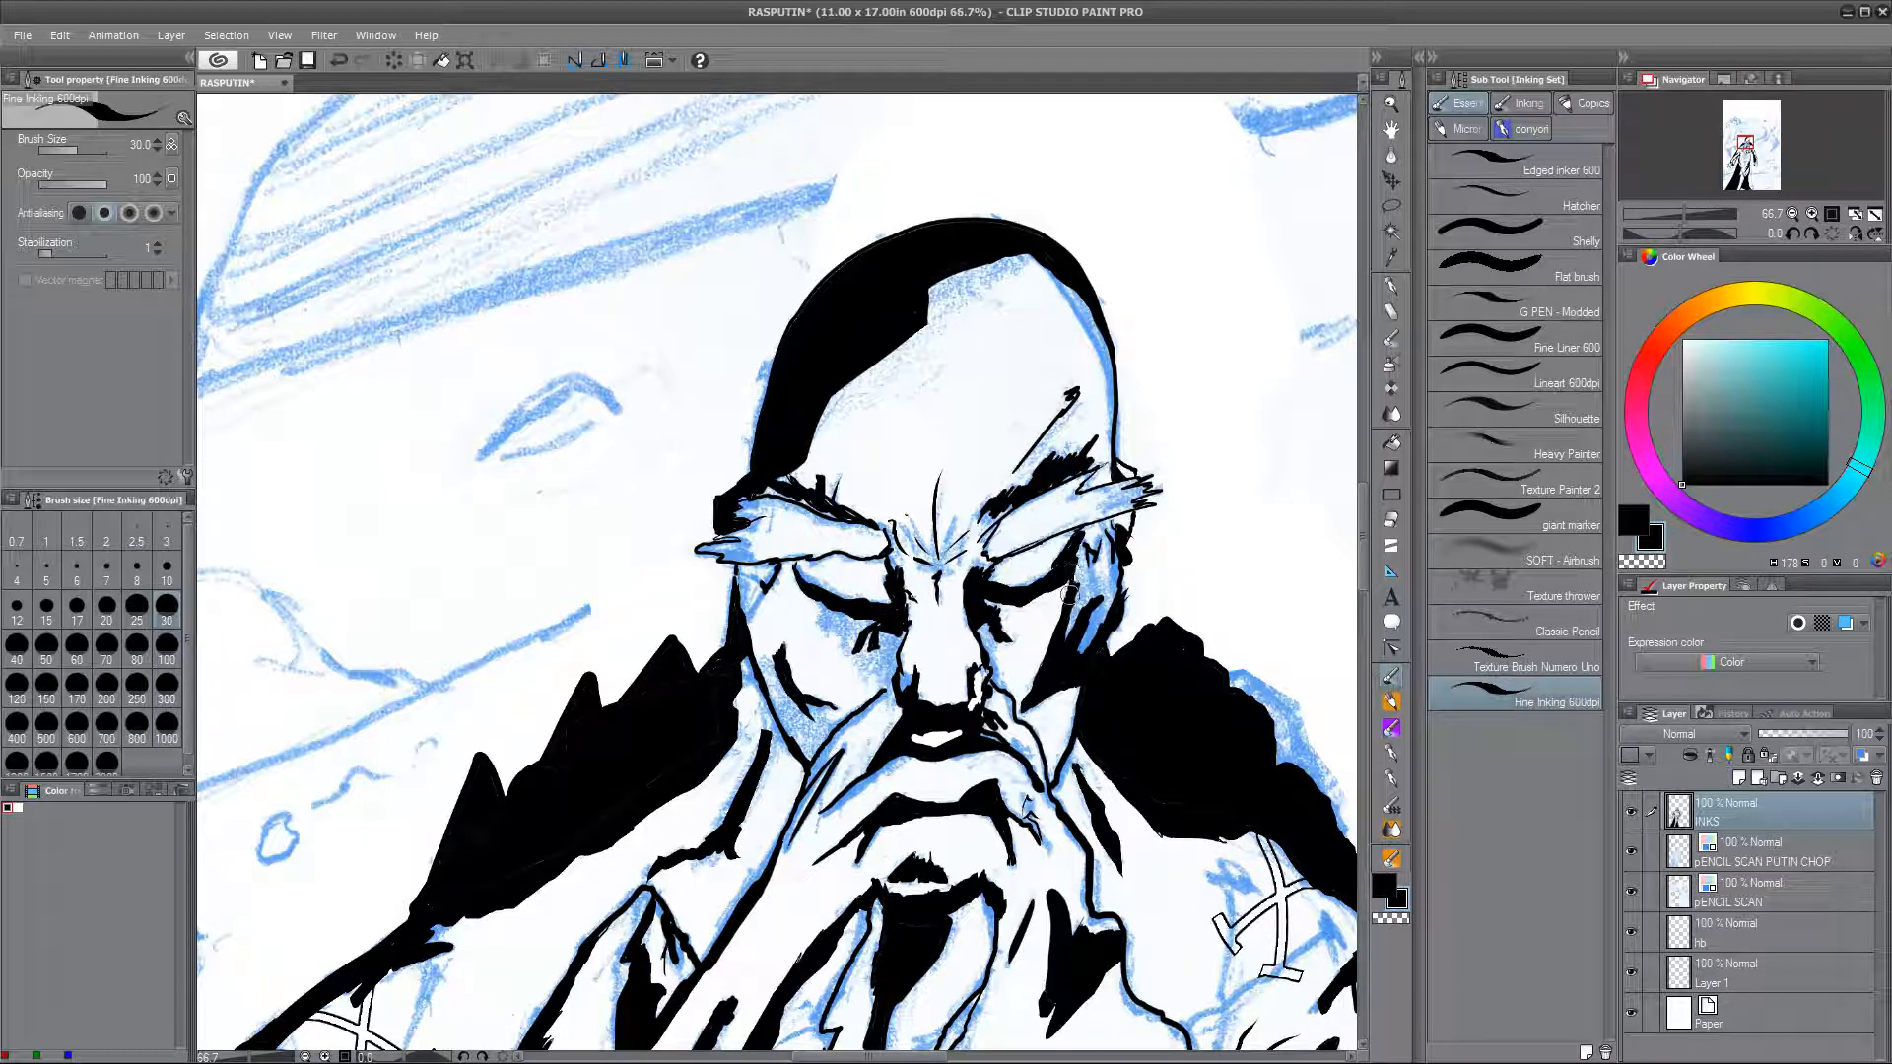
key("ctrl+z")
key("ctrl+z")
key("ctrl+z")
key("ctrl+z")
left_click_drag(885, 614, 855, 608)
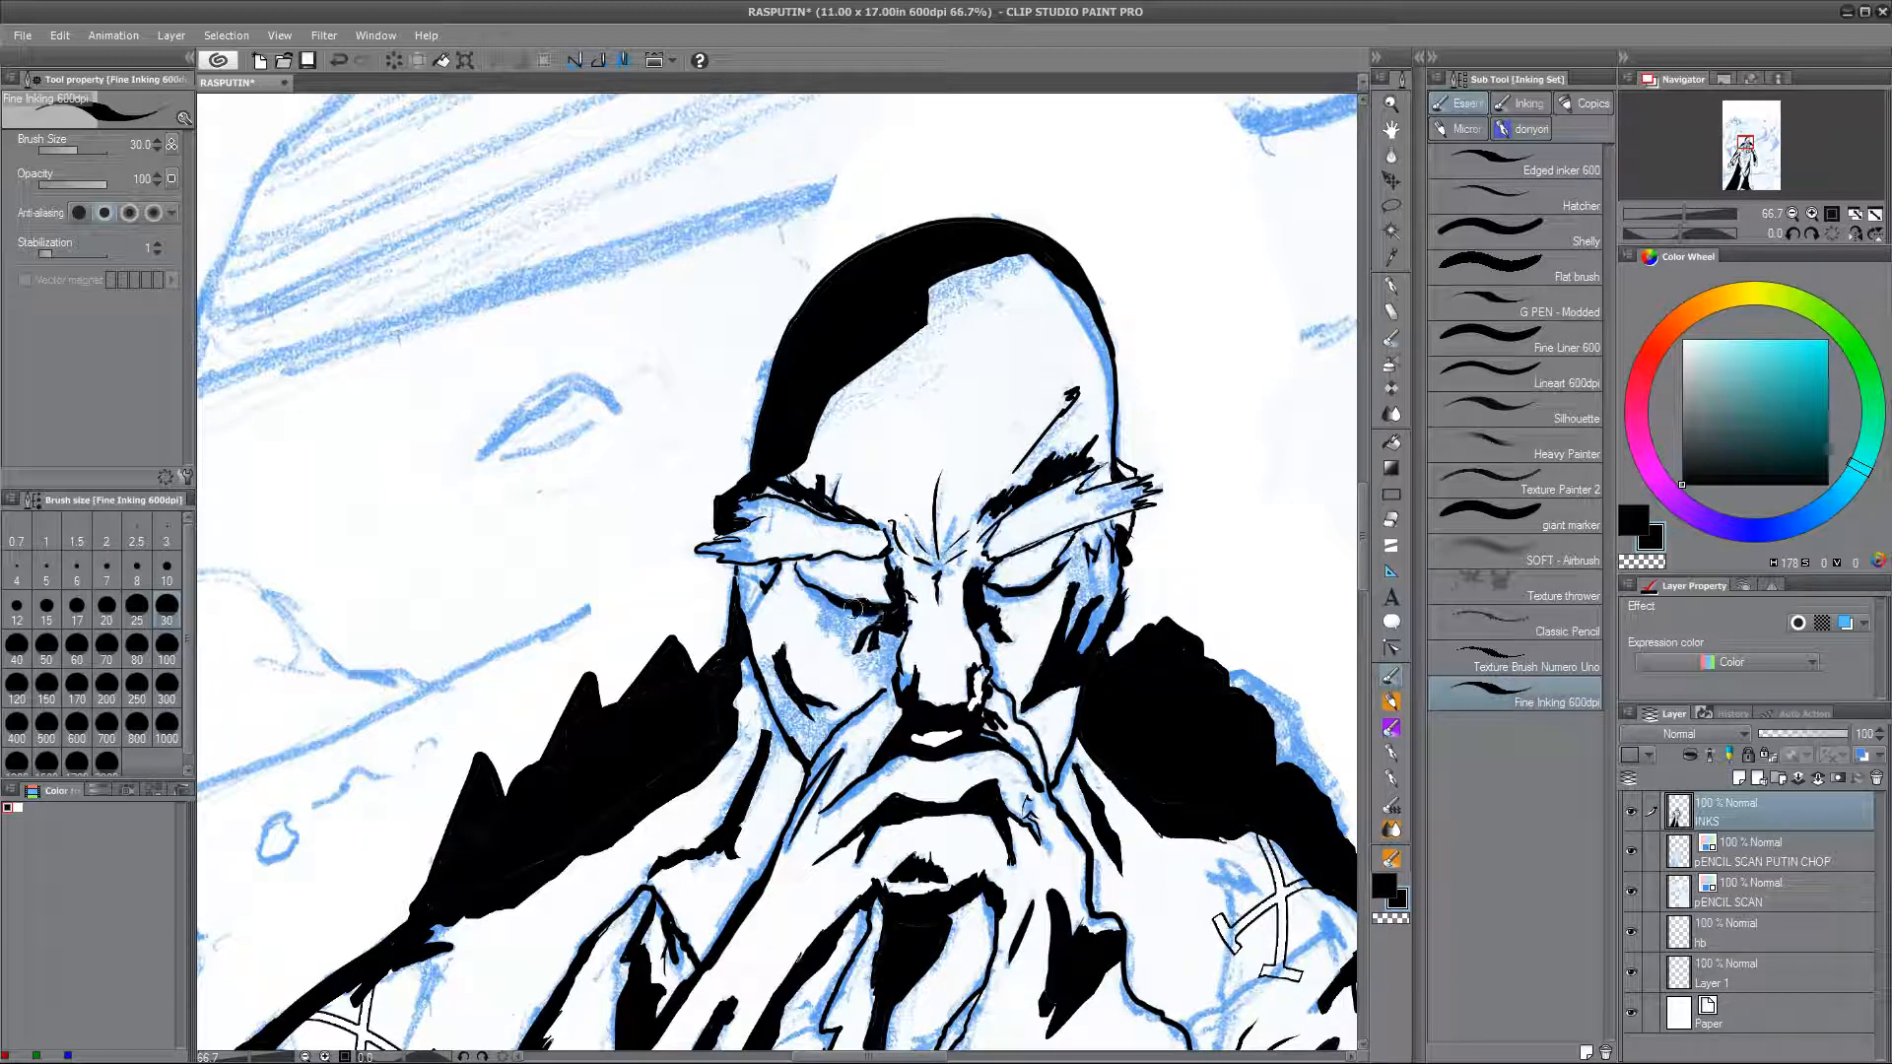
left_click_drag(1140, 693, 1140, 600)
left_click_drag(1091, 194, 1113, 286)
key("ctrl+z")
Step: Set the brush to size 15 and fill the lower thumb segment of the clenched fist with black
key("ctrl+minus")
key("ctrl+minus")
key("ctrl+minus")
mouse_move(1110, 1025)
left_mouse_down()
mouse_move(1114, 660)
mouse_move(1037, 778)
mouse_move(1074, 800)
left_mouse_up()
scroll(1064, 541, "up", 2)
key("[")
key("[")
key("[")
key("[")
key("ctrl+z")
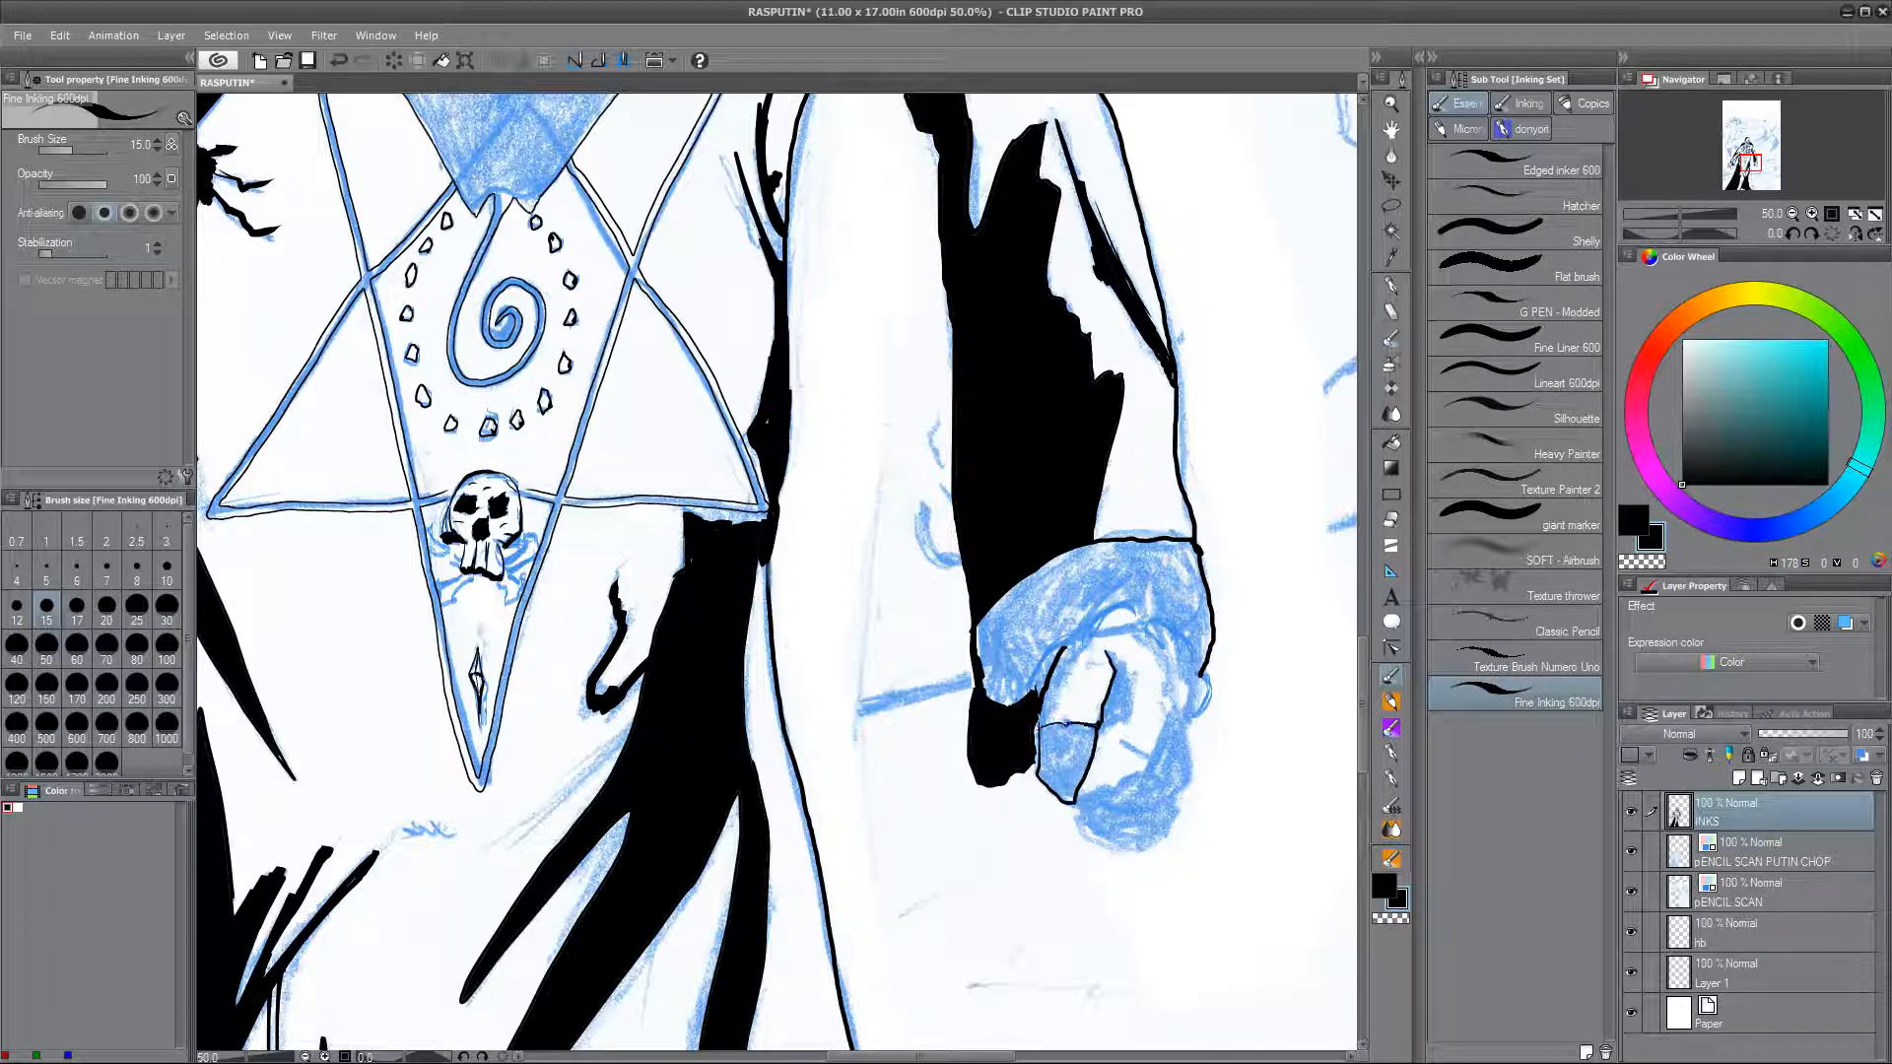
key("g")
left_click(1068, 756)
left_click(1392, 677)
key("w")
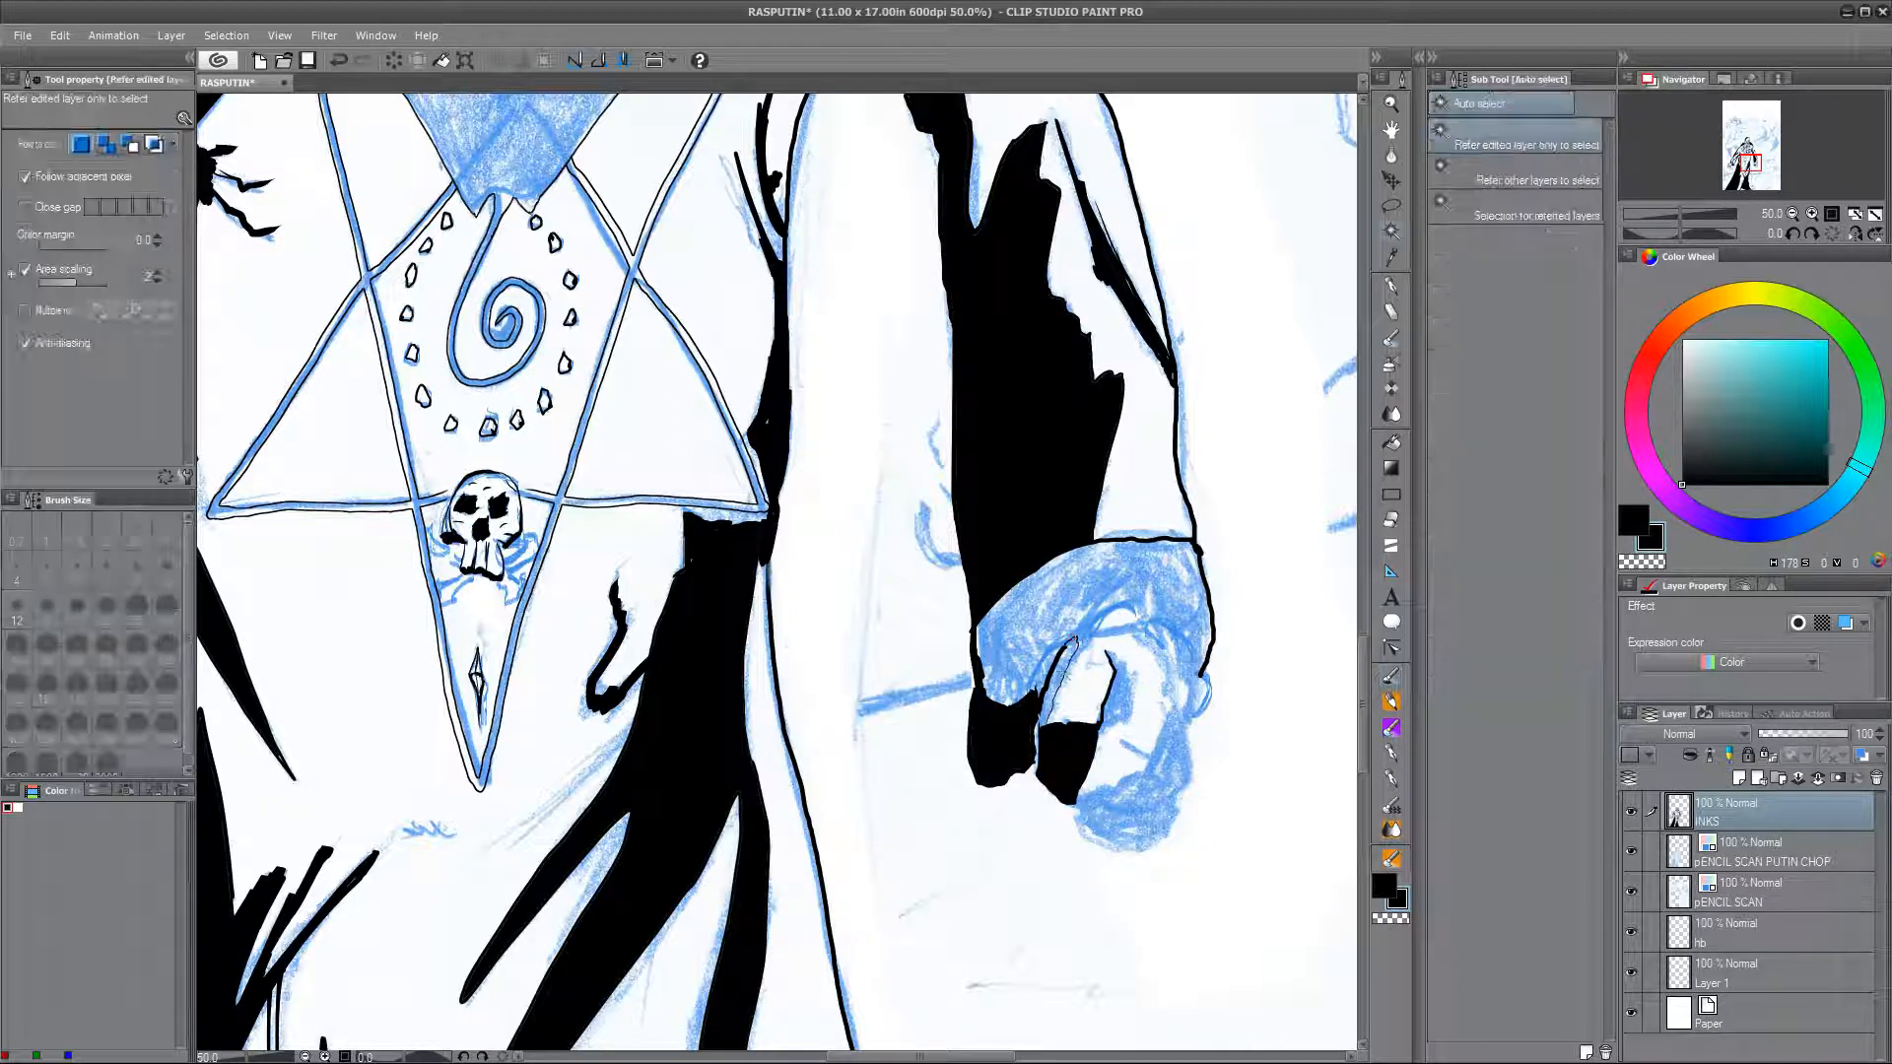
Step: Fill the narrow sliver along the outer edge of the fist's thumb with black
left_click(1392, 682)
key("w")
left_click(1056, 685)
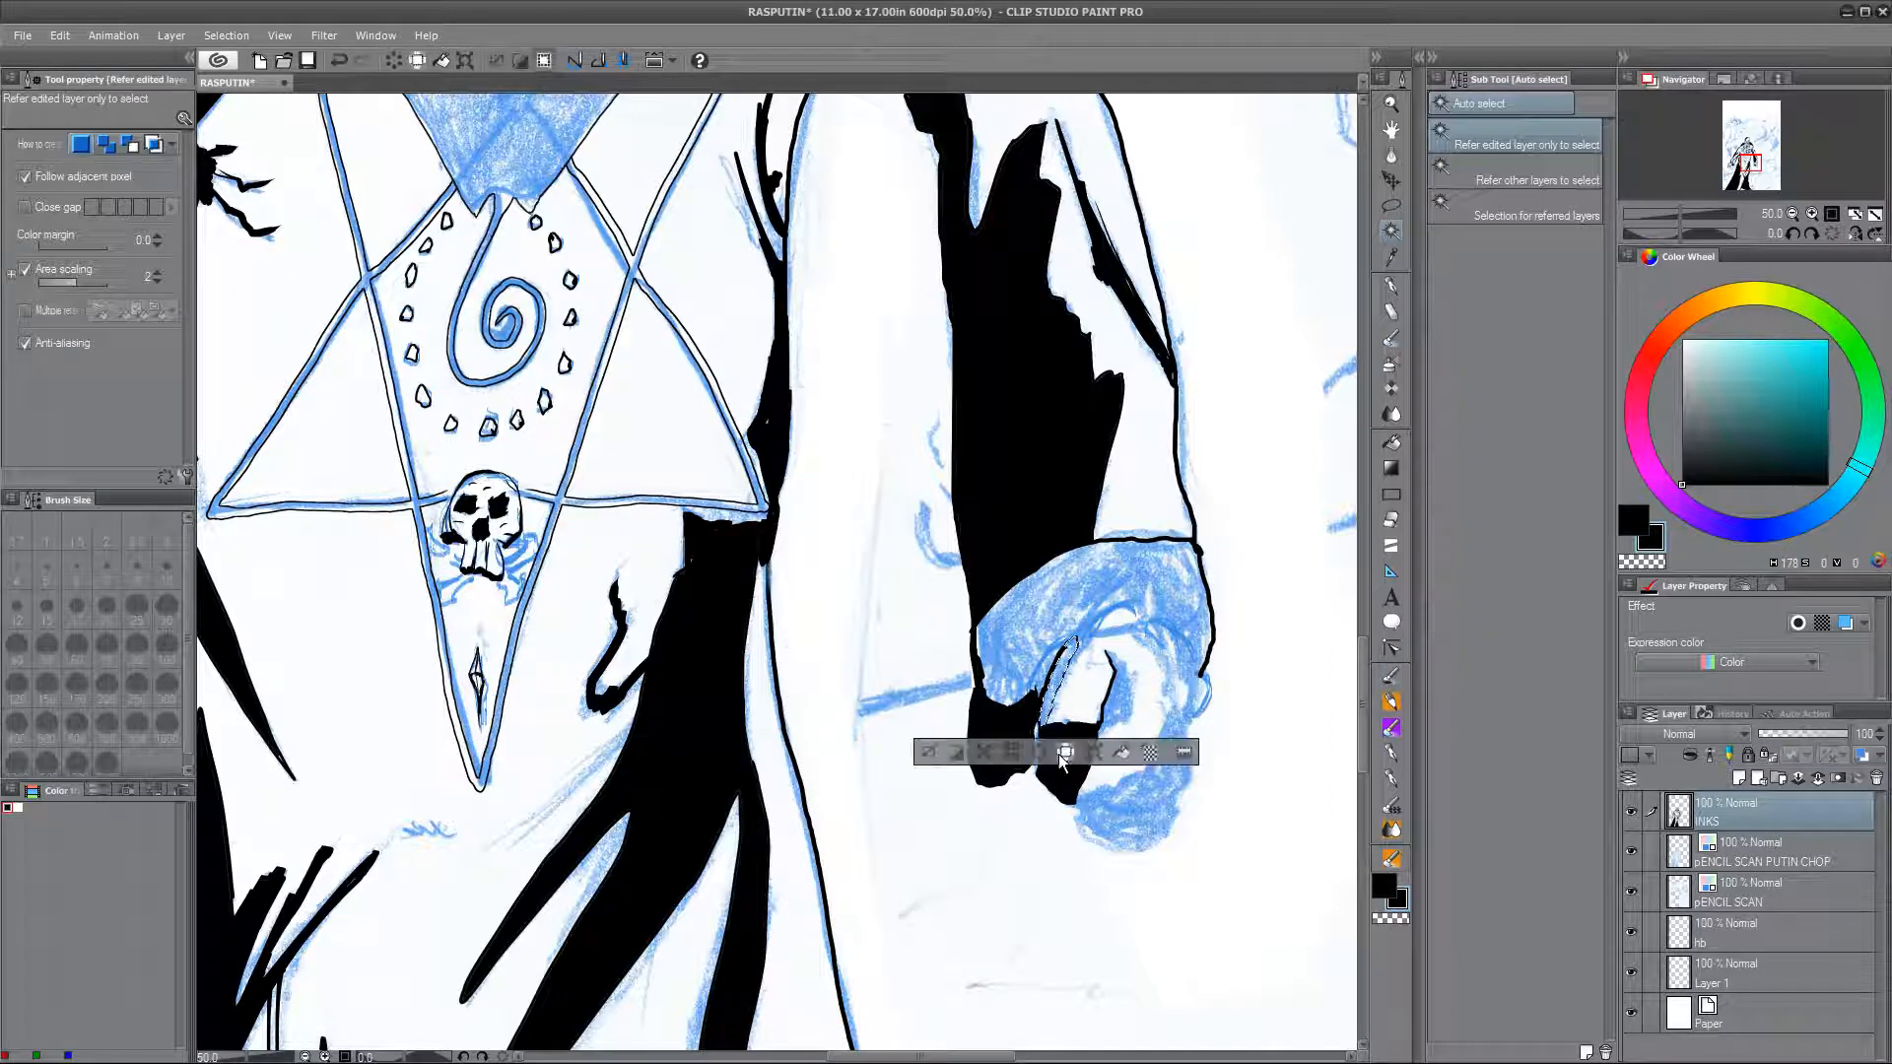
key("alt+Delete")
key("ctrl+d")
Step: Ink the remaining finger contours of the fist, the inner cuff edge and two small round shapes beside the knuckles
left_click(1391, 678)
left_click_drag(1147, 758, 1099, 788)
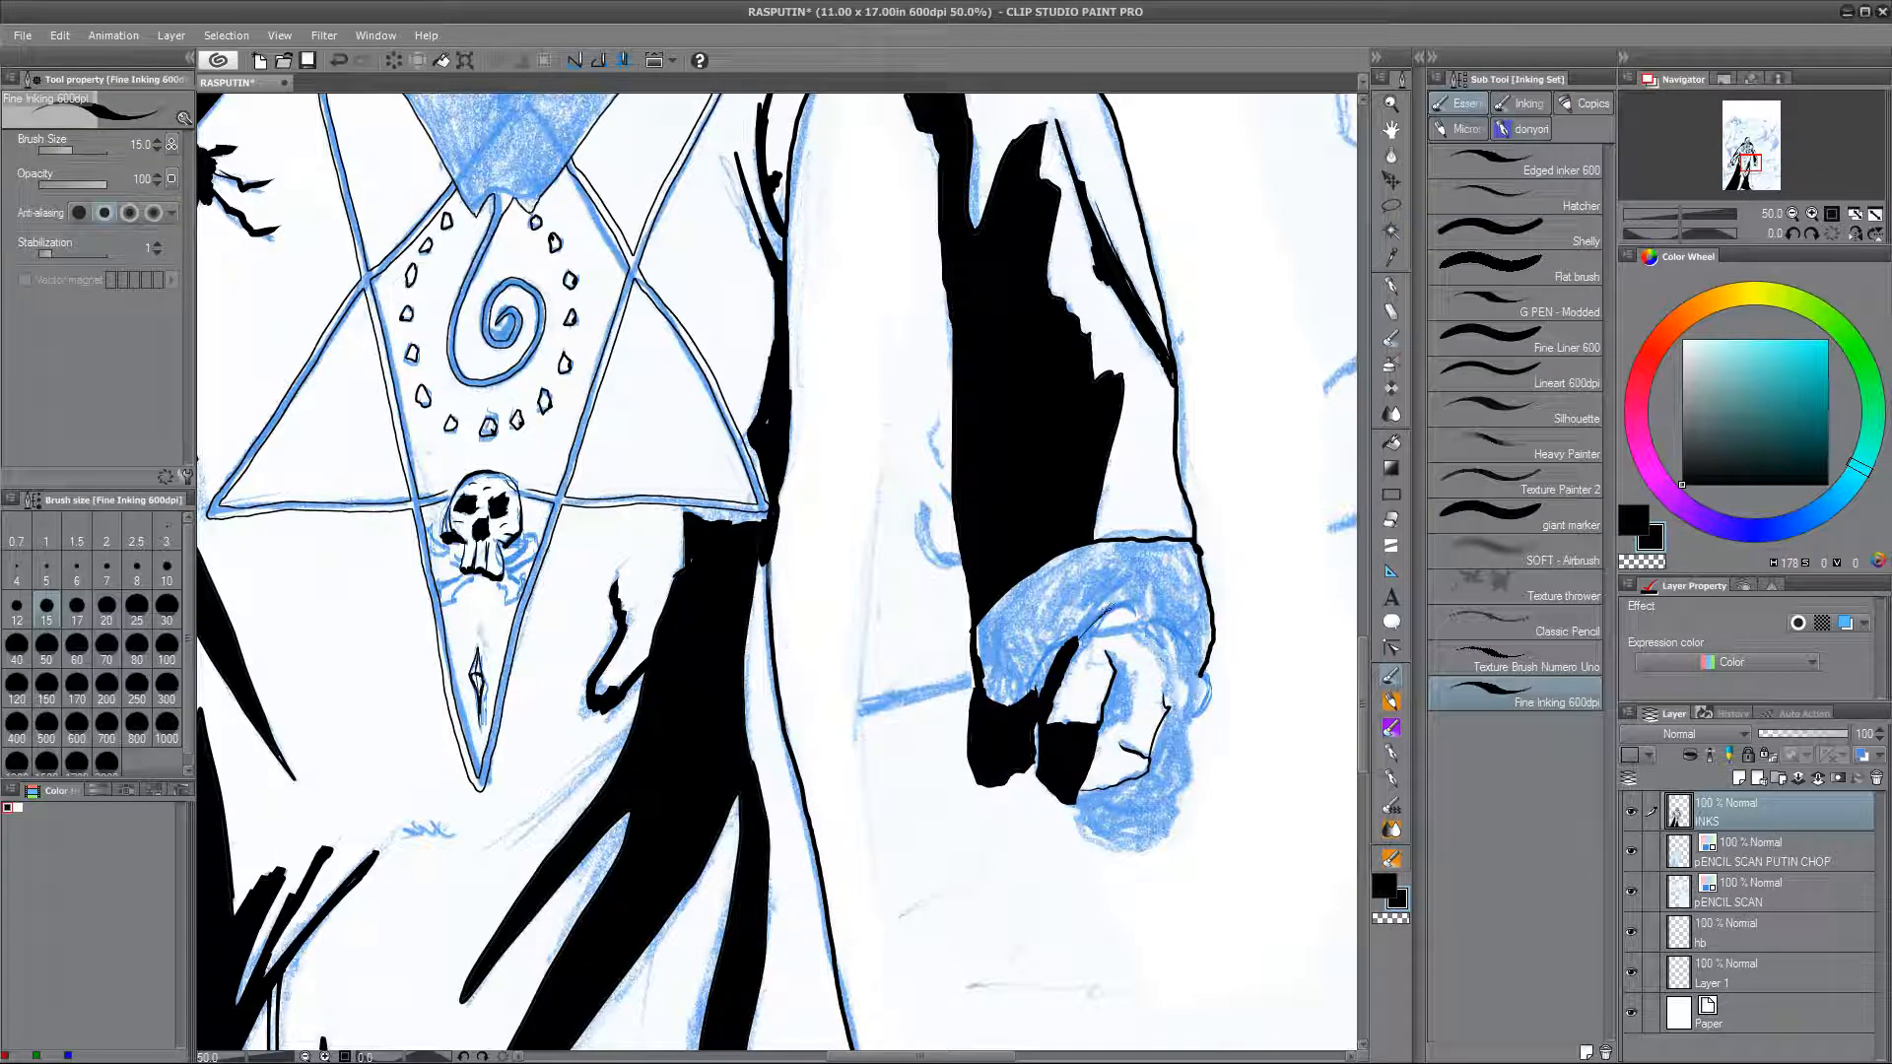
left_click_drag(1172, 706, 1187, 707)
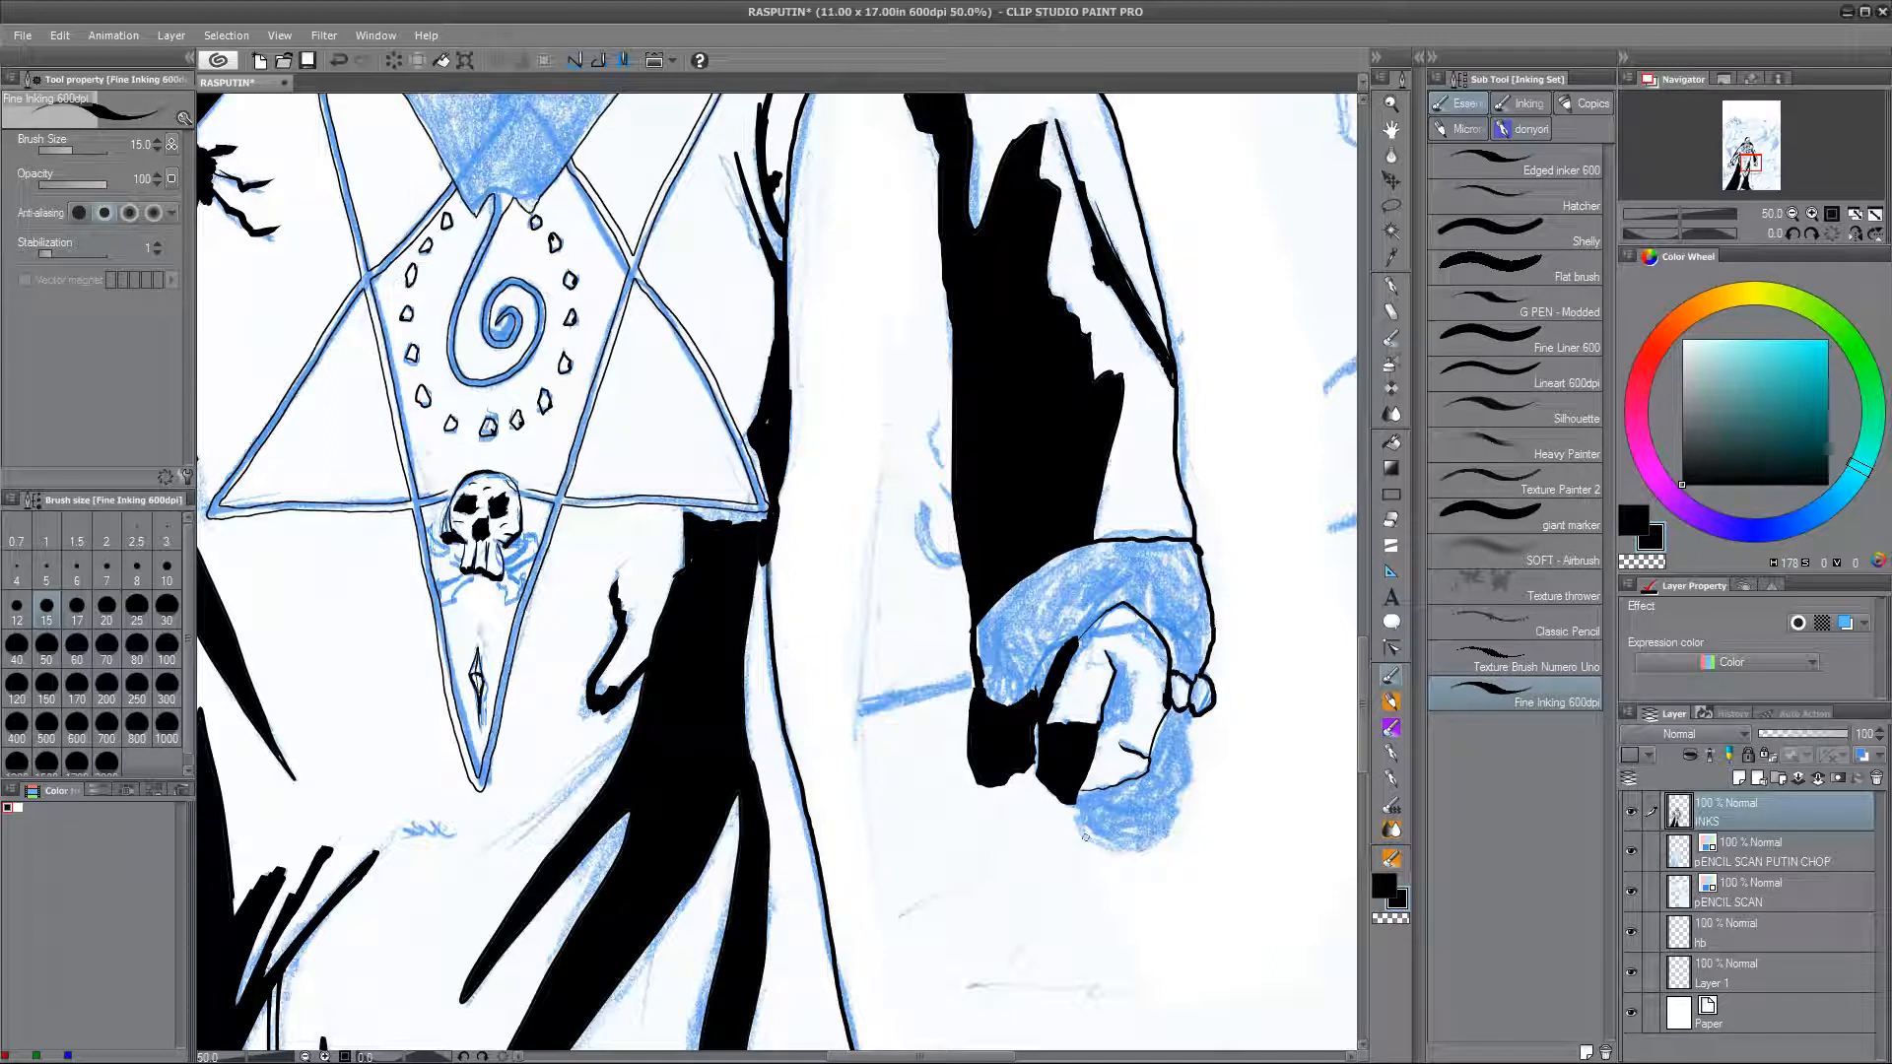
Step: Fill the underside of the clenched fist with black
key("w")
left_click(1113, 818)
key("alt+Delete")
key("ctrl+d")
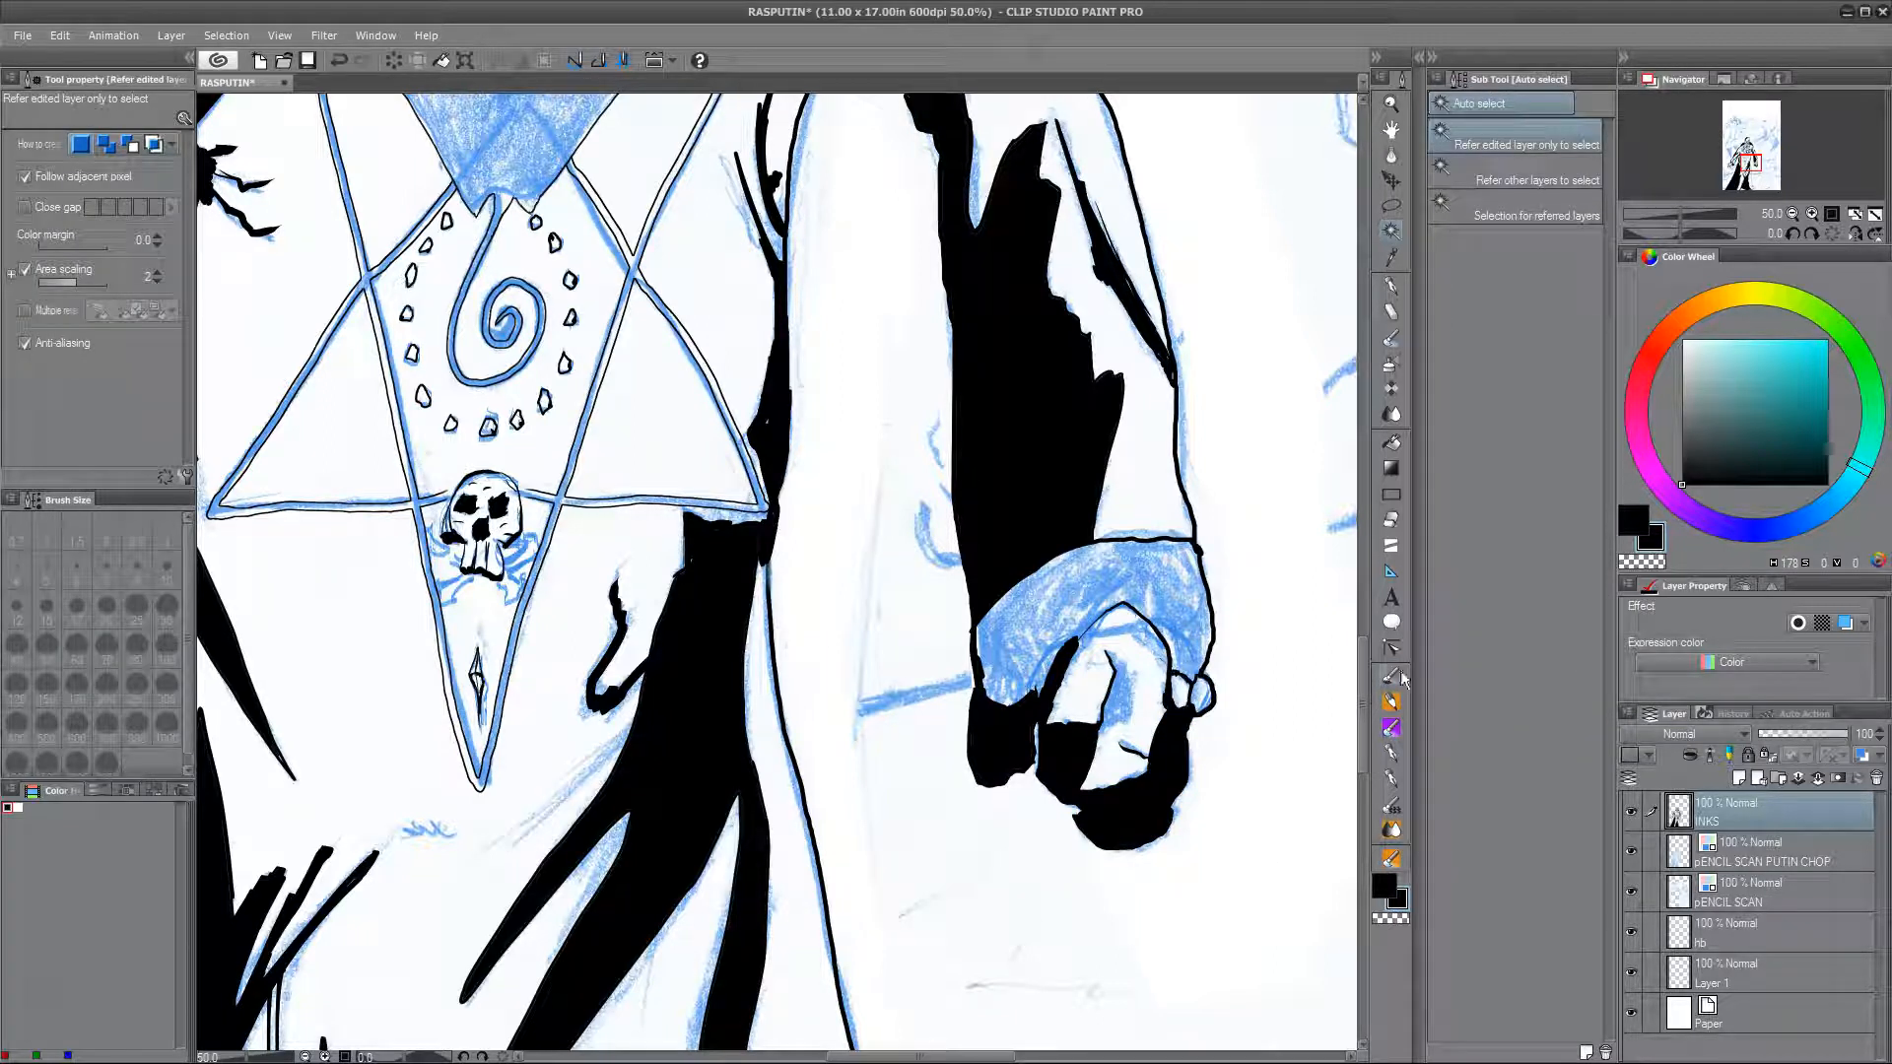
Step: Fill the sleeve cuff opening above the clenched fist with black
left_click(1391, 678)
key("w")
left_click(1128, 591)
key("alt+Delete")
key("ctrl+d")
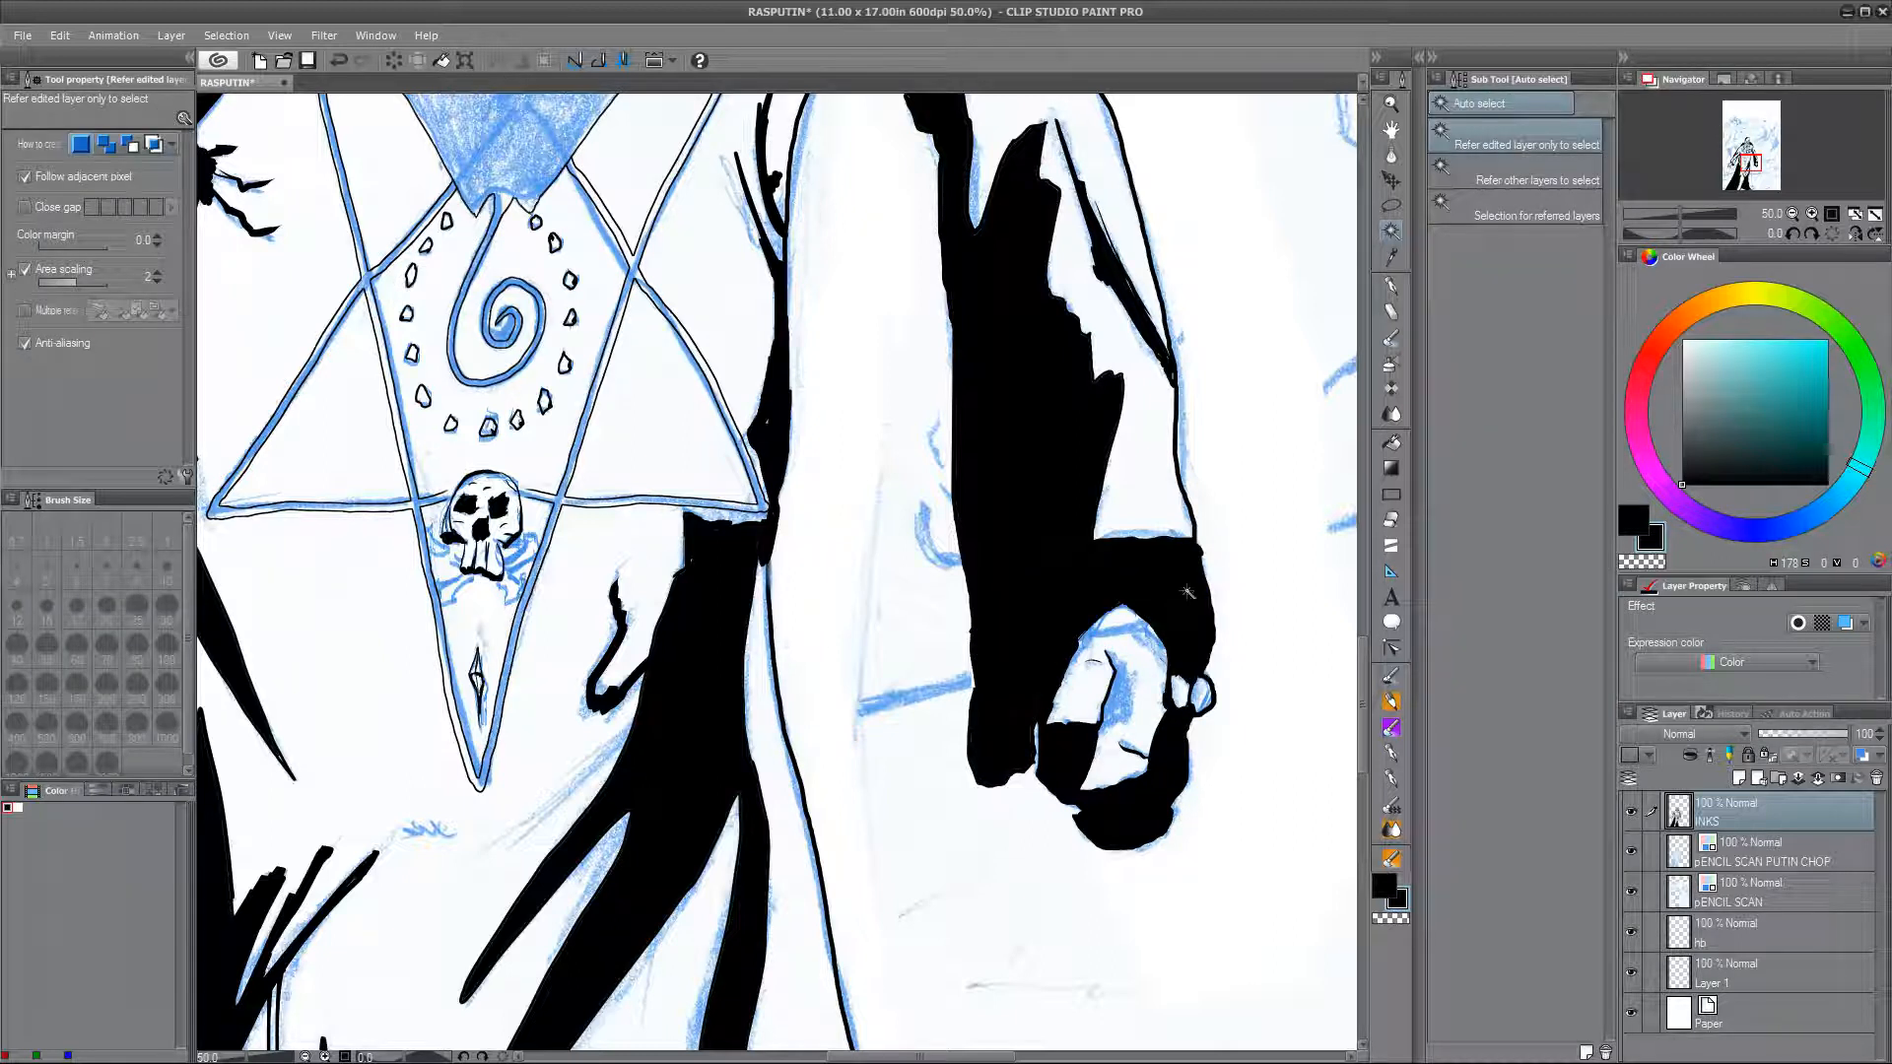
Step: Outline the shadow between the thumb and fingers inside the fist and fill it with black
left_click(1391, 678)
left_click_drag(1105, 652, 1126, 670)
key("w")
left_click(1120, 697)
key("alt+Delete")
key("ctrl+d")
Step: Hide the PENCIL SCAN PUTIN CHOP and PENCIL SCAN layers to examine the inks on the whole figure, and show them again
mouse_move(1106, 457)
left_mouse_down()
mouse_move(1068, 815)
mouse_move(1080, 619)
left_mouse_up()
scroll(1080, 619, "down", 4)
left_click(1631, 851)
left_click(1631, 891)
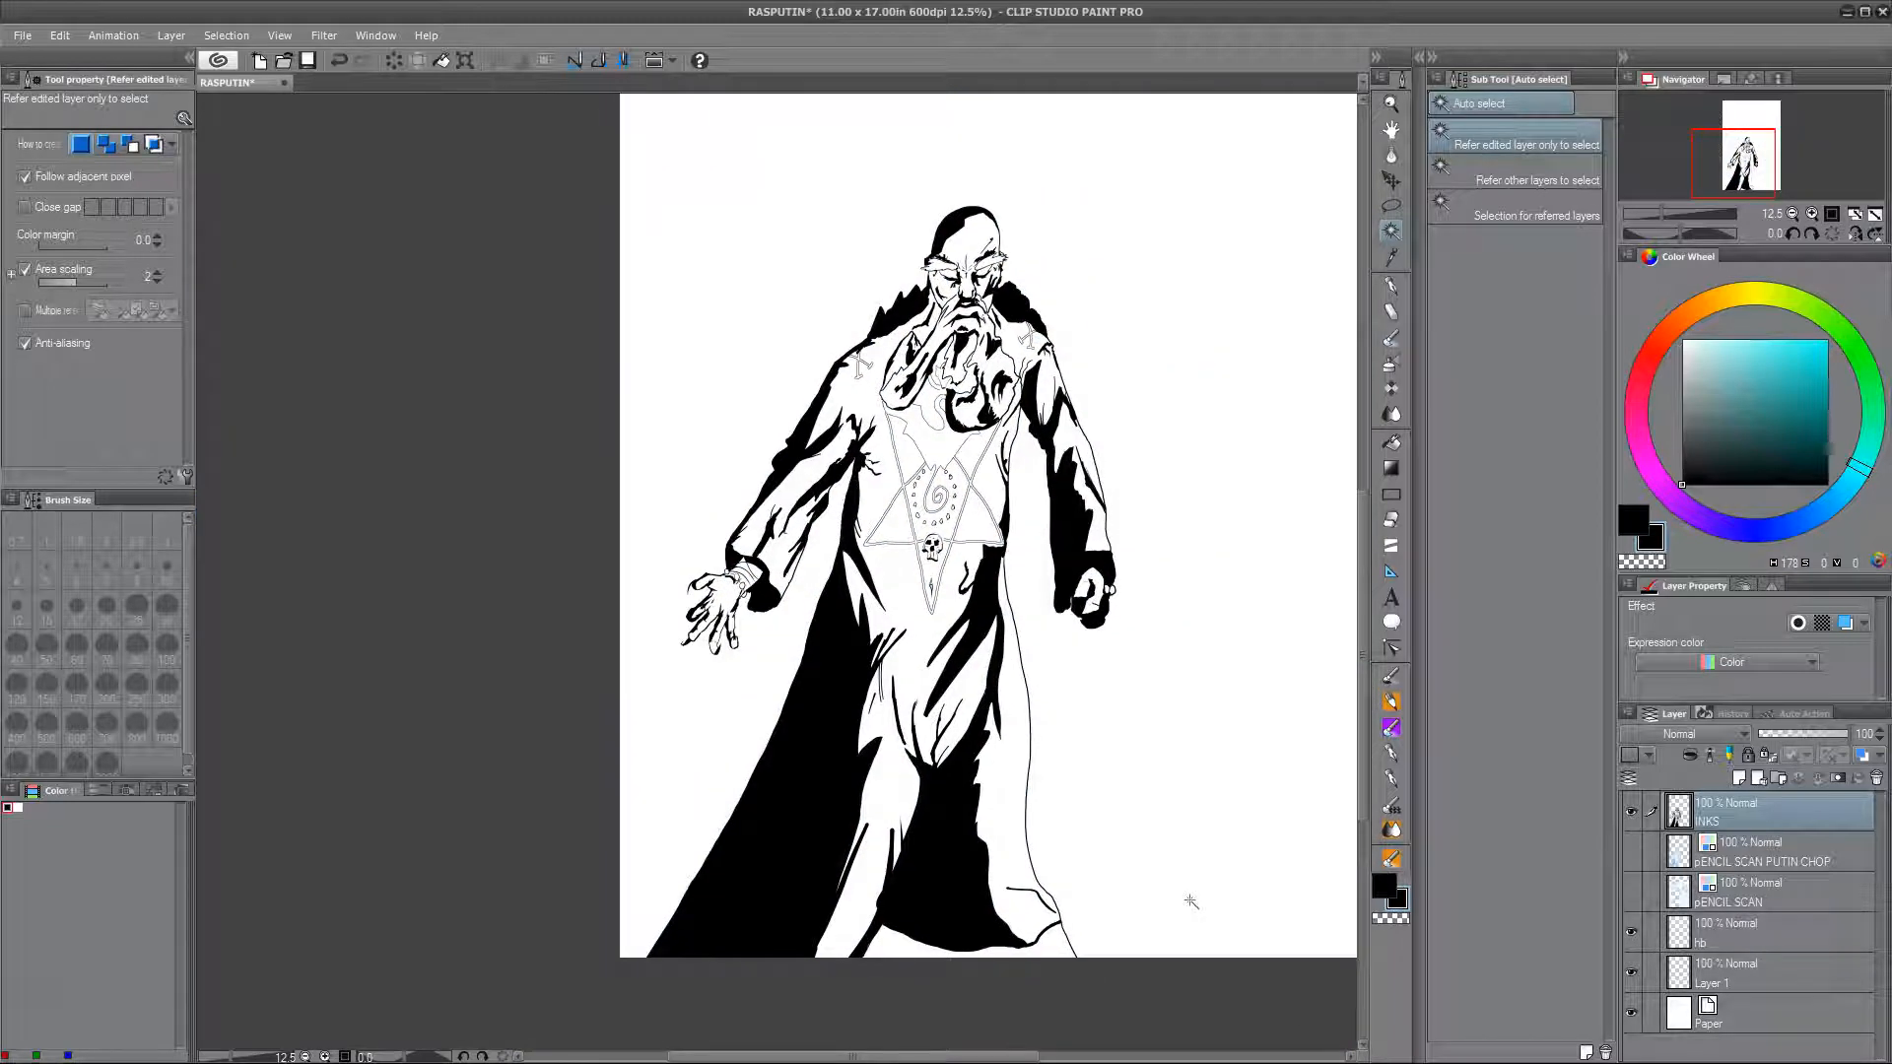
left_click(1631, 851)
left_click(1631, 891)
Step: Save the RASPUTIN document
left_click(61, 35)
mouse_move(22, 35)
left_click(88, 172)
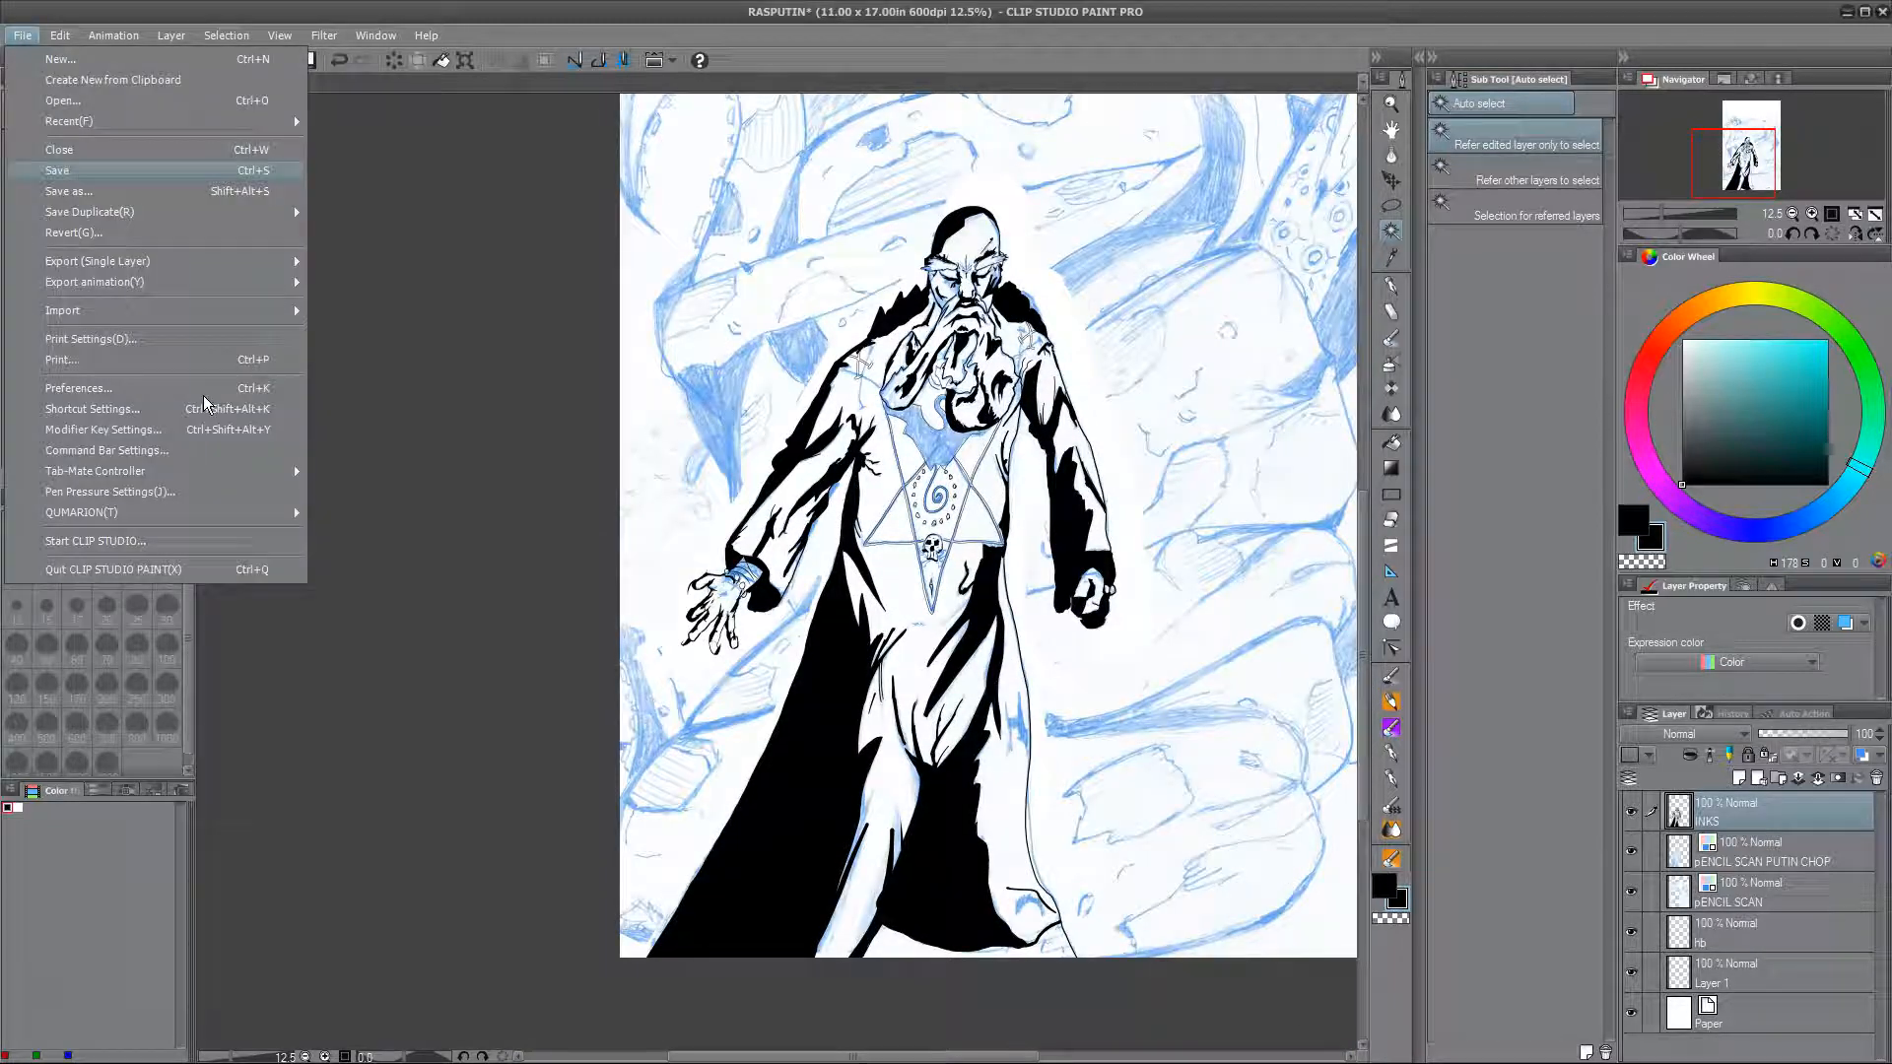
Step: Hide the PENCIL SCAN PUTIN CHOP layer, then lasso a small patch of ink at the clenched fist and delete it
left_click_drag(1229, 802, 1090, 760)
key("p")
left_click_drag(985, 679, 1112, 667)
left_click_drag(647, 662, 480, 756)
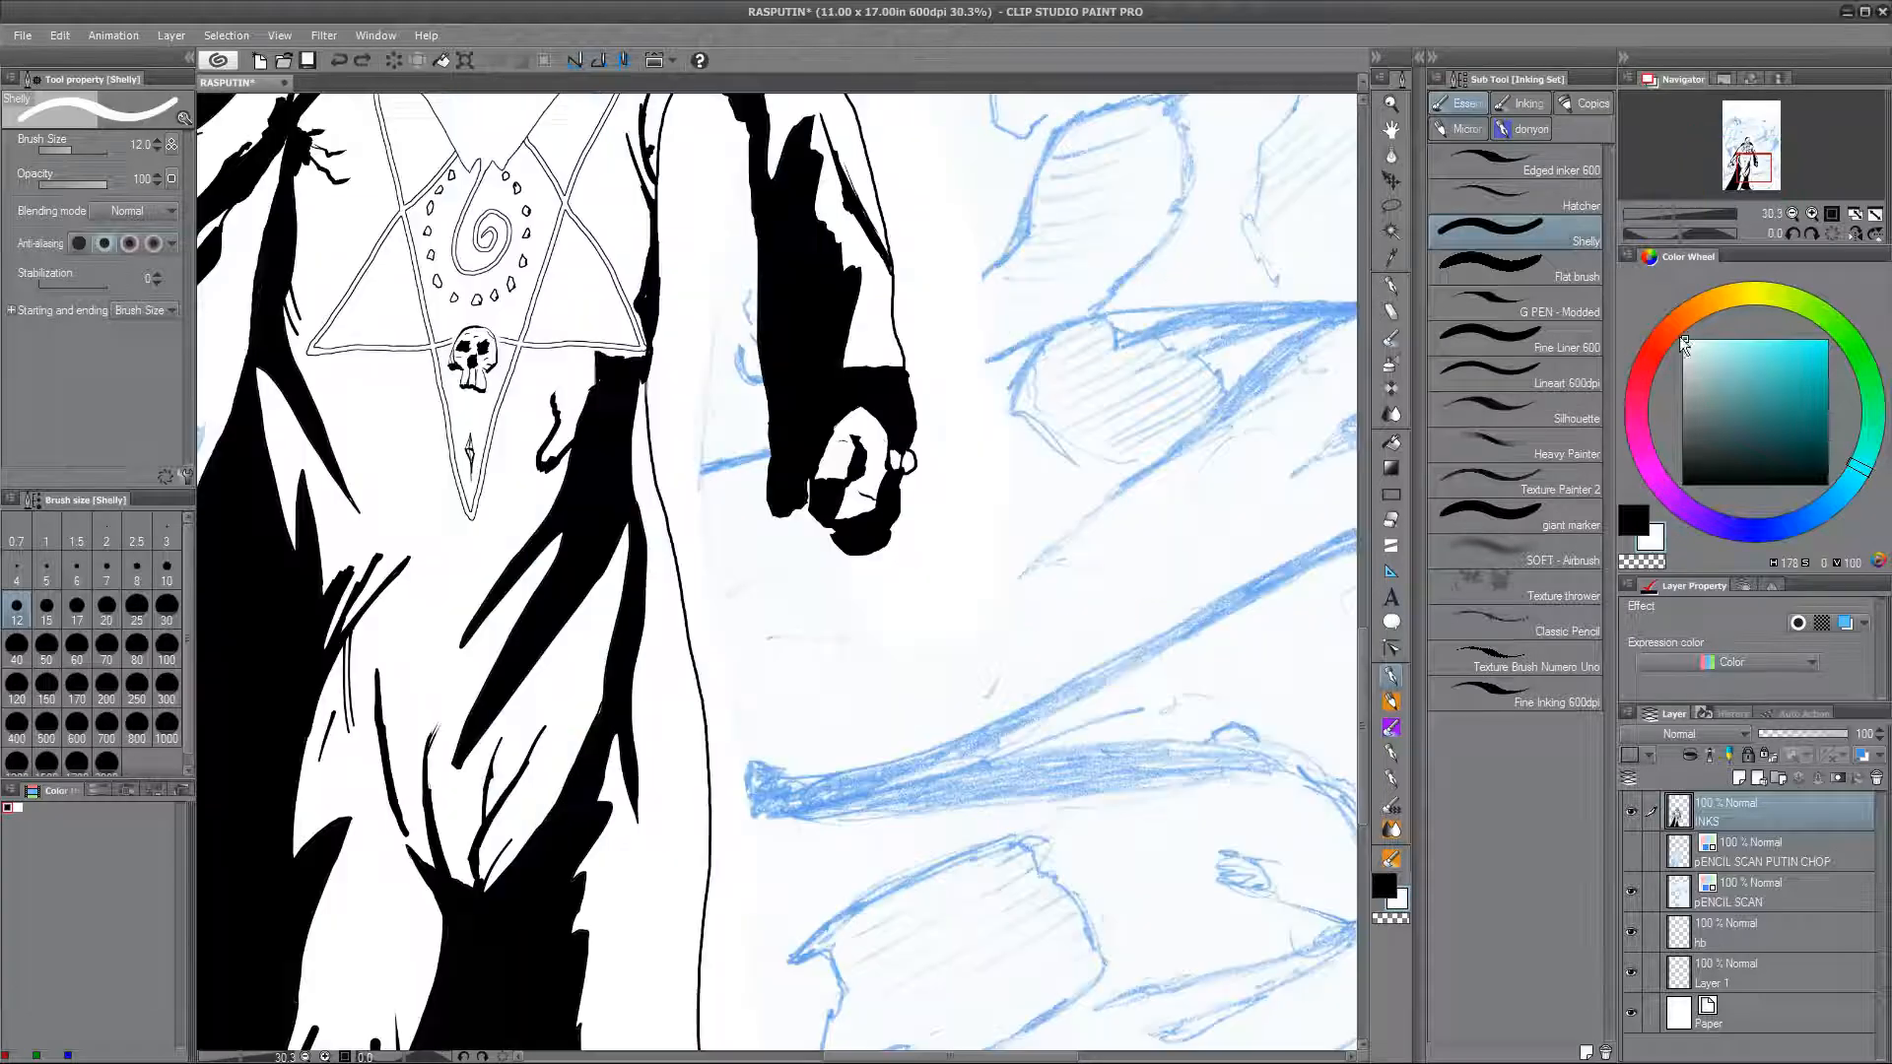
key("ctrl+plus")
key("ctrl+plus")
key("ctrl+plus")
mouse_move(1174, 321)
left_mouse_down()
mouse_move(981, 473)
mouse_move(975, 524)
mouse_move(988, 469)
left_mouse_up()
key("m")
mouse_move(949, 618)
left_mouse_down()
mouse_move(925, 633)
mouse_move(948, 619)
left_mouse_up()
key("Delete")
key("ctrl+d")
left_click_drag(935, 693, 844, 1021)
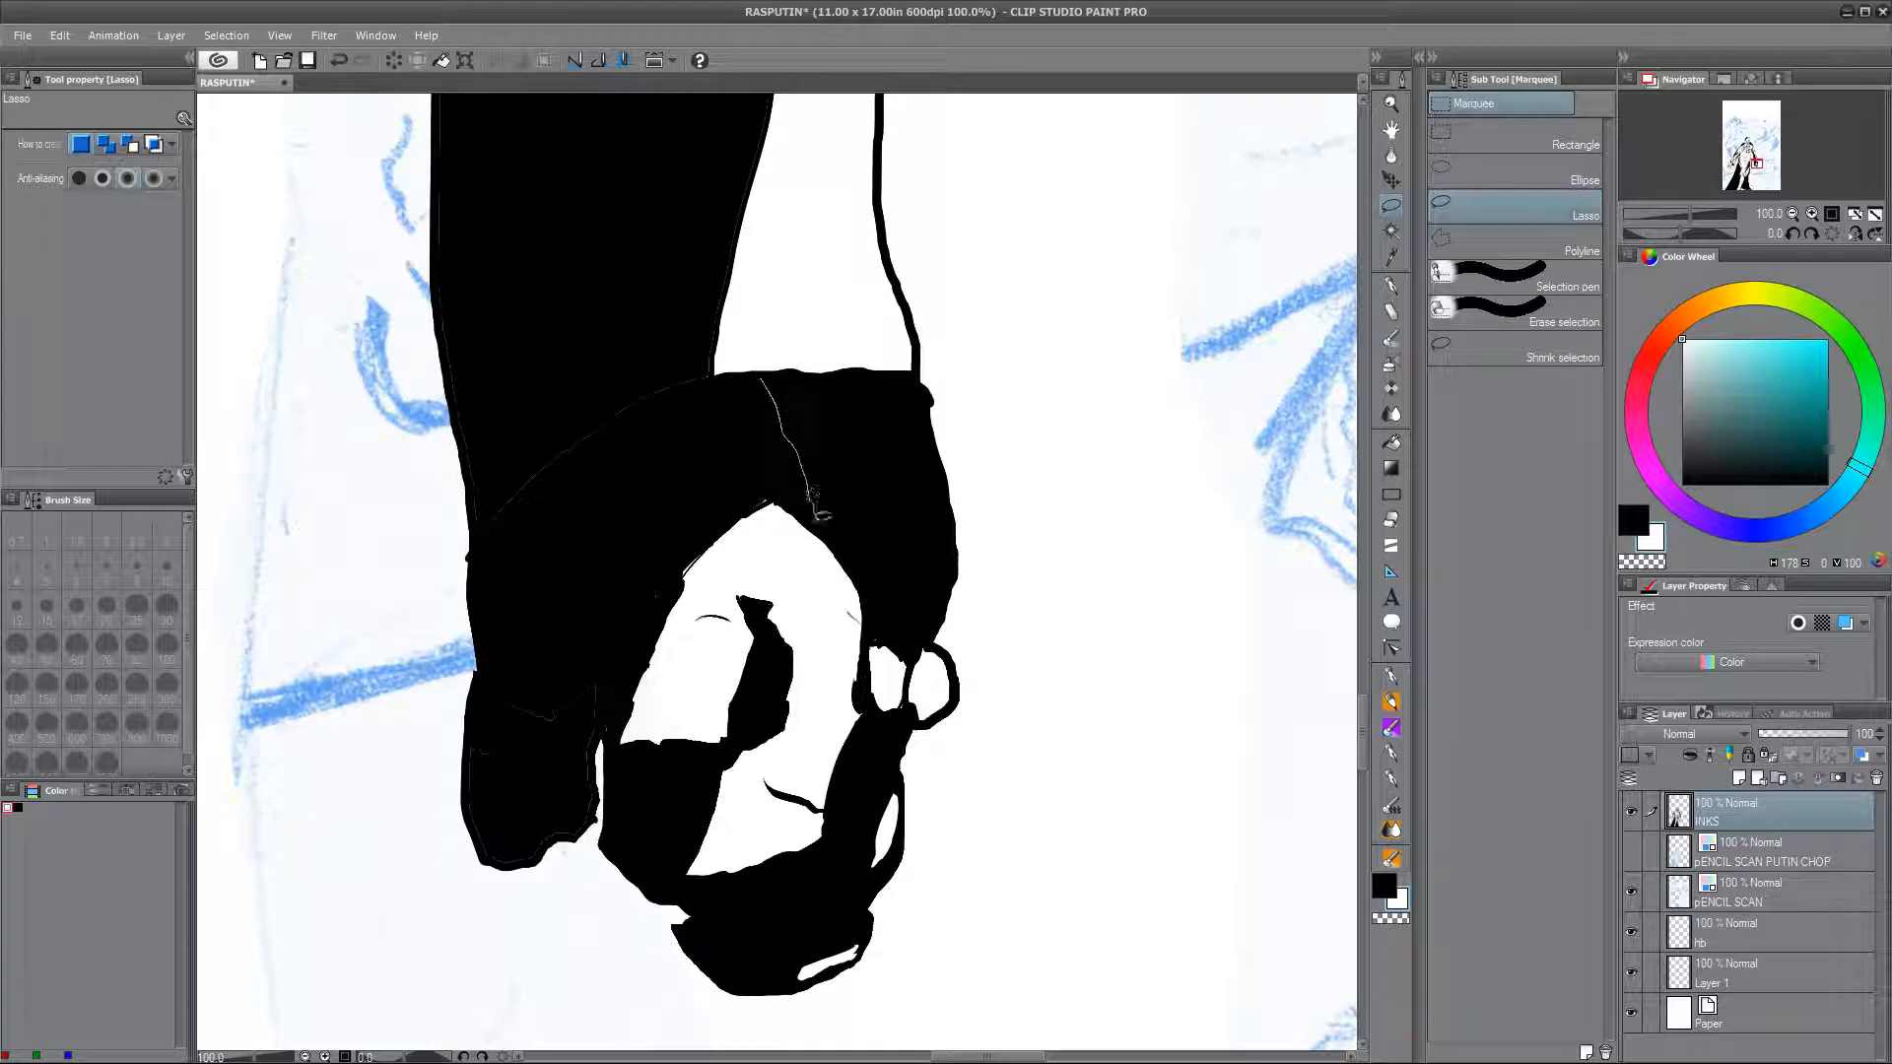
key("ctrl+minus")
key("ctrl+minus")
key("ctrl+minus")
key("ctrl+minus")
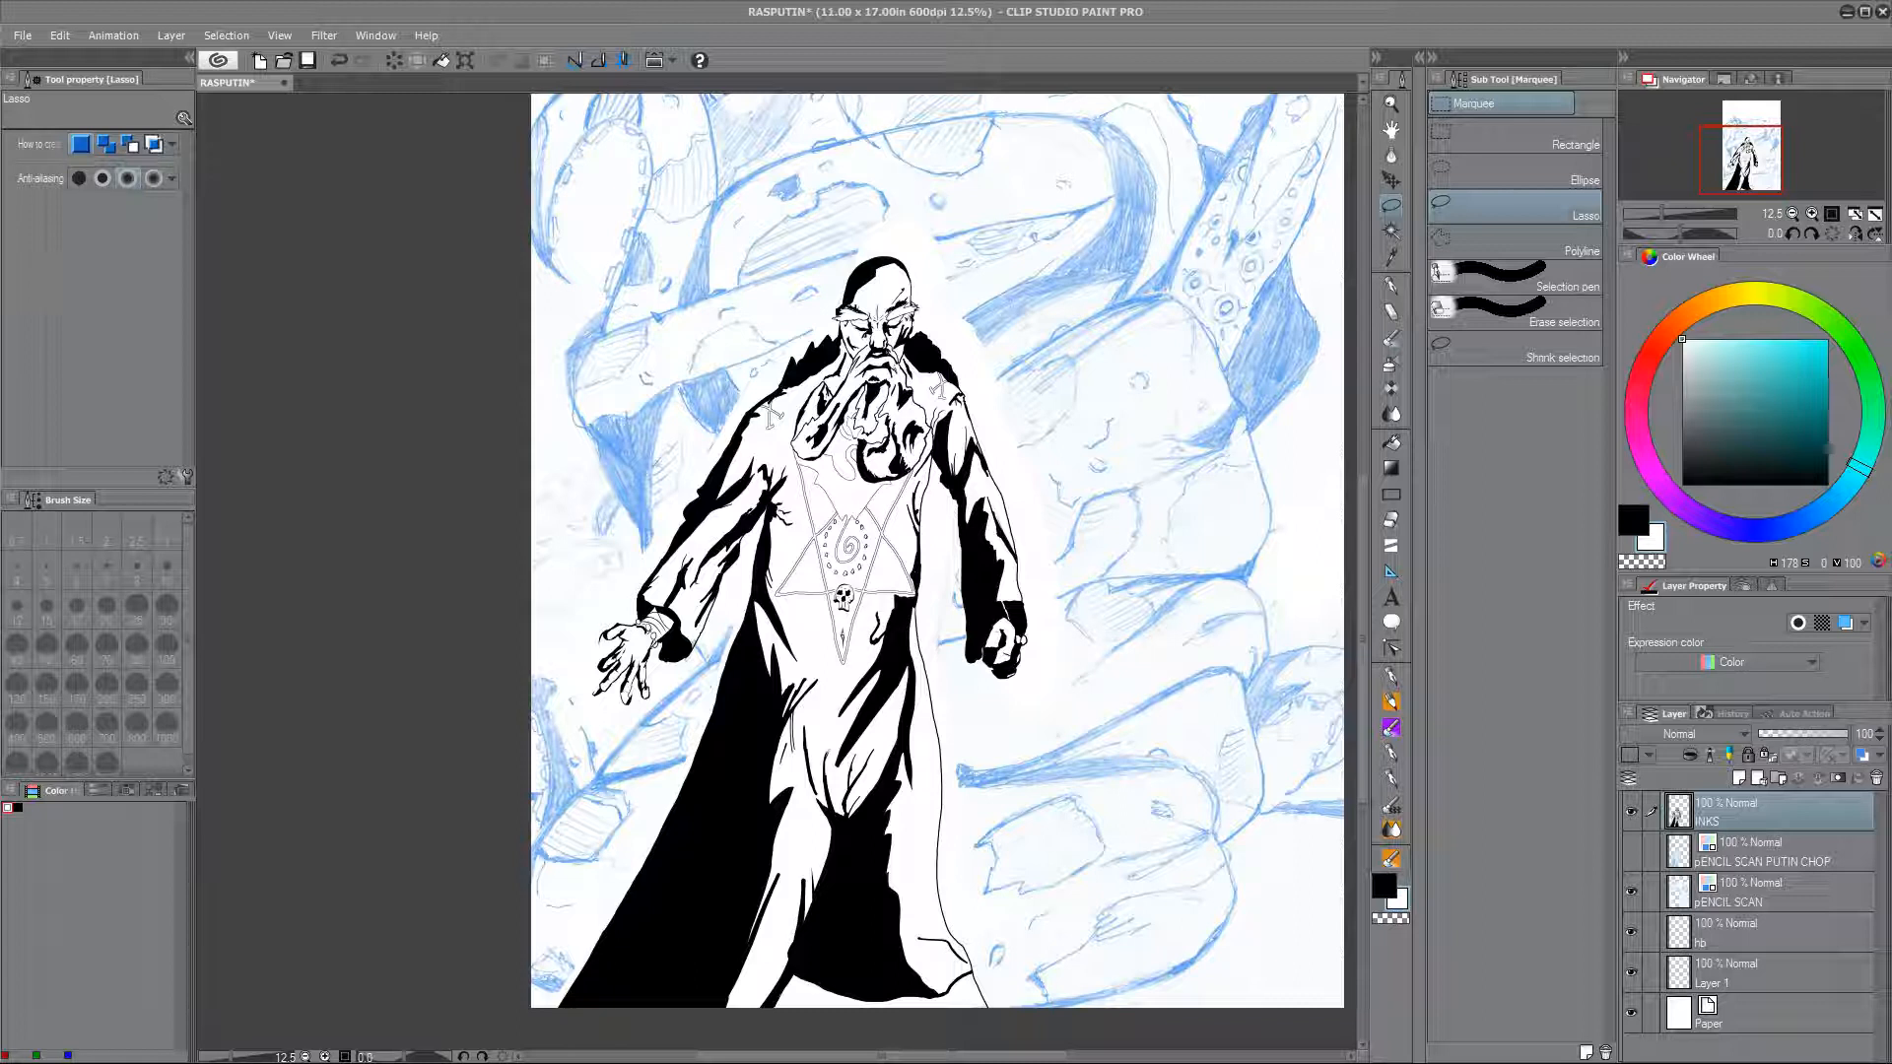
left_click_drag(1060, 597, 1105, 605)
Step: Ink thin black contours around and below the open hand with the Shelly brush at size 10
left_click(1390, 677)
left_click(167, 569)
left_click_drag(1690, 424, 1682, 485)
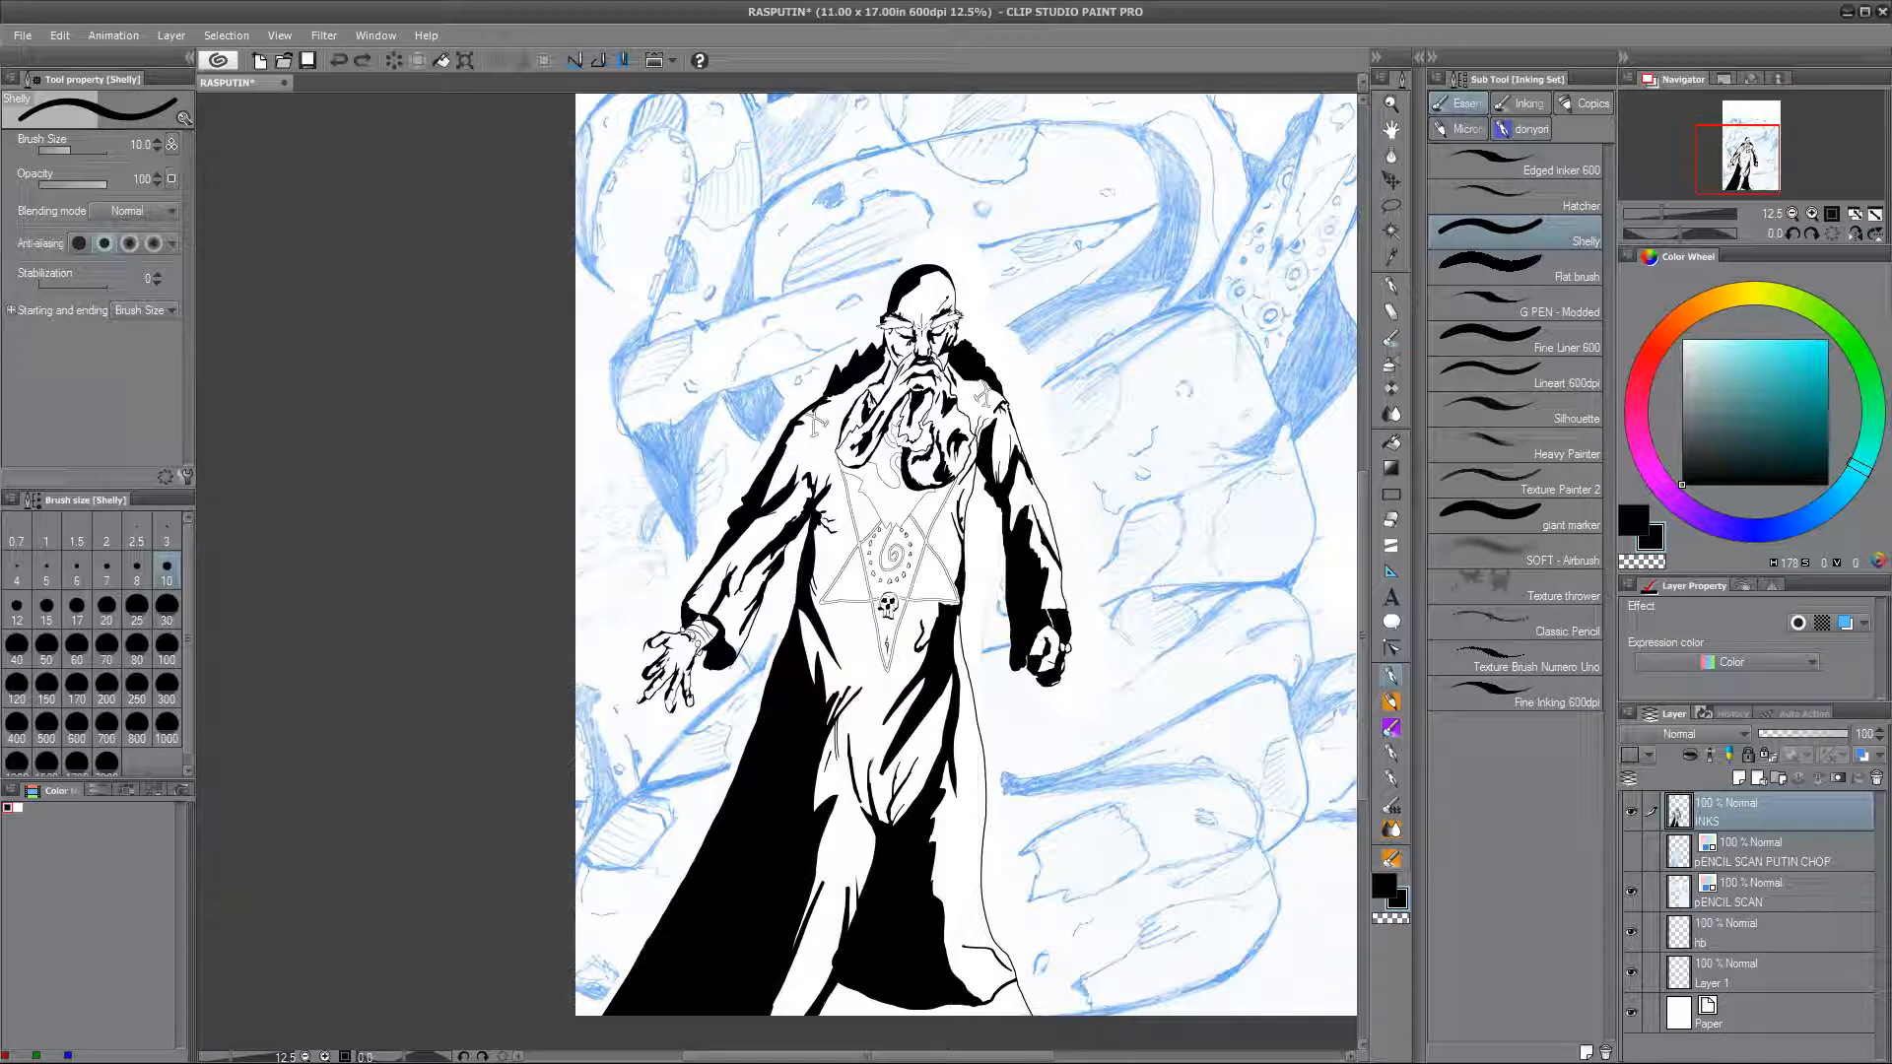
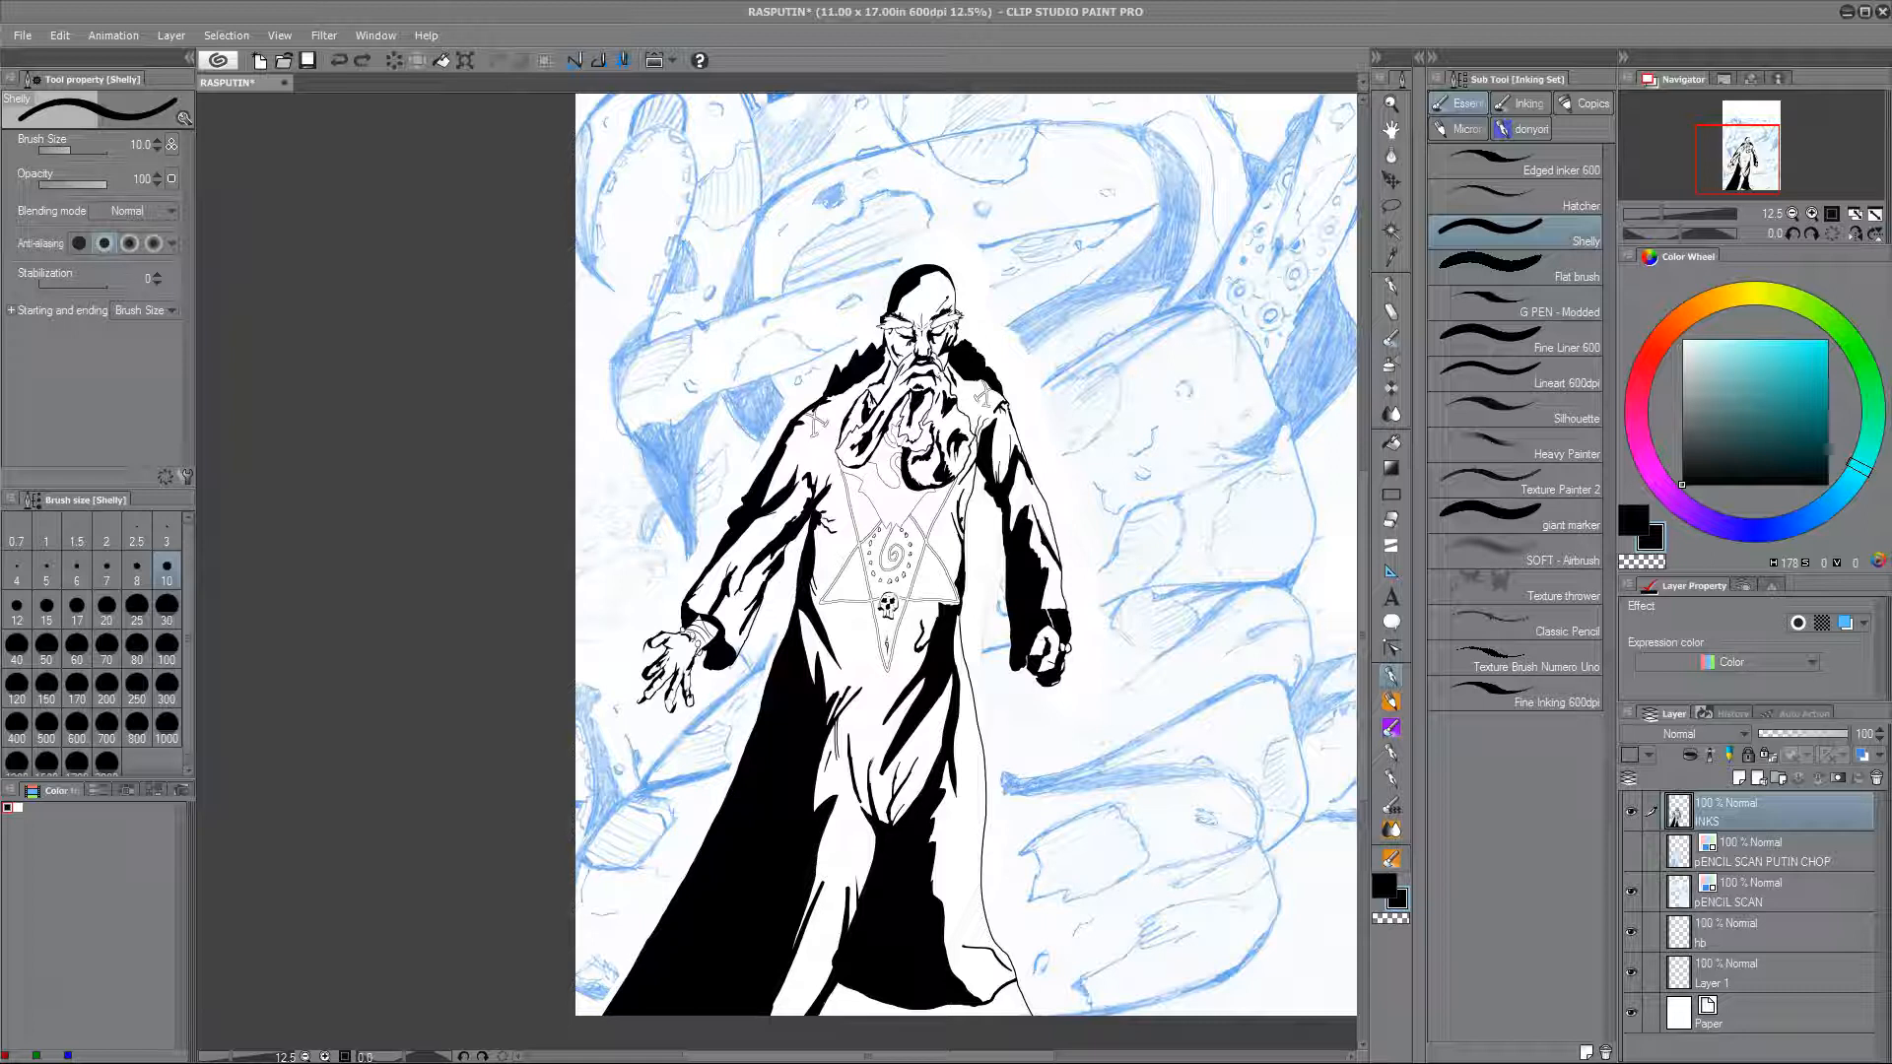
scroll(1097, 711, "down", 1)
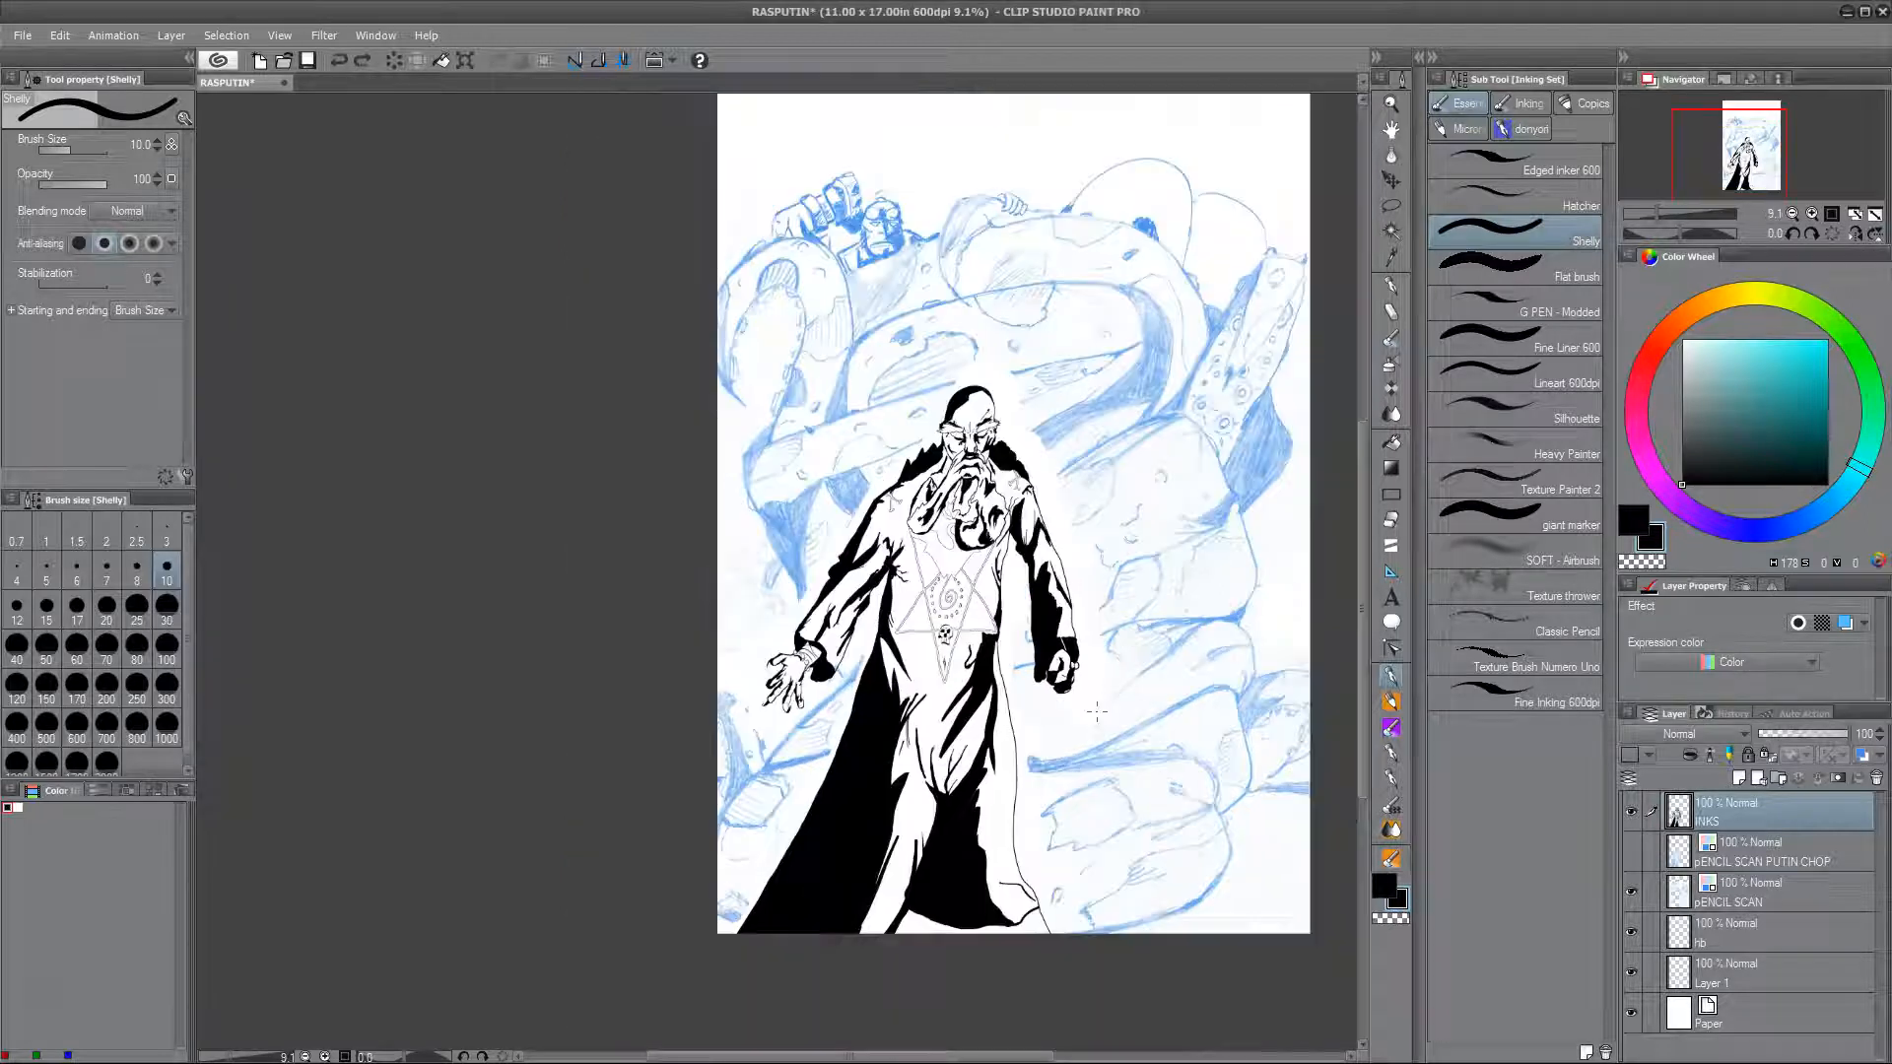
scroll(817, 746, "up", 3)
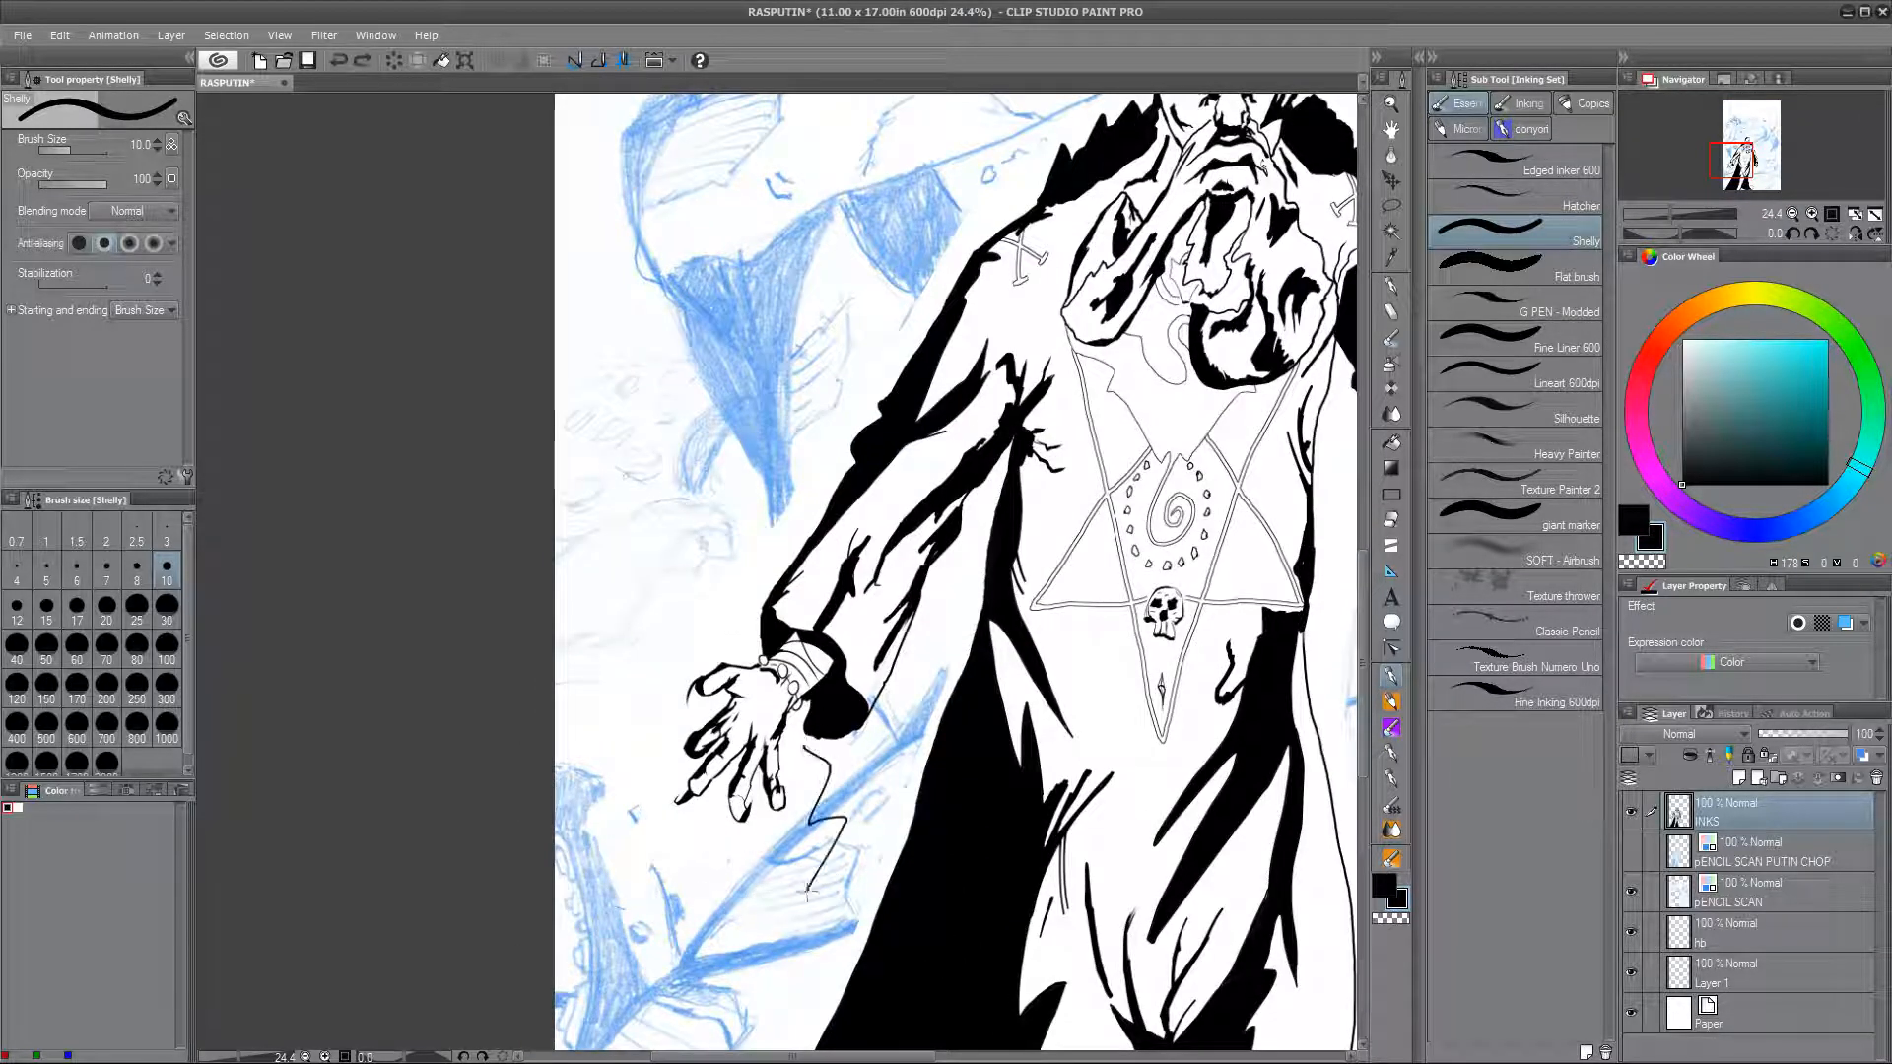
scroll(1059, 867, "down", 2)
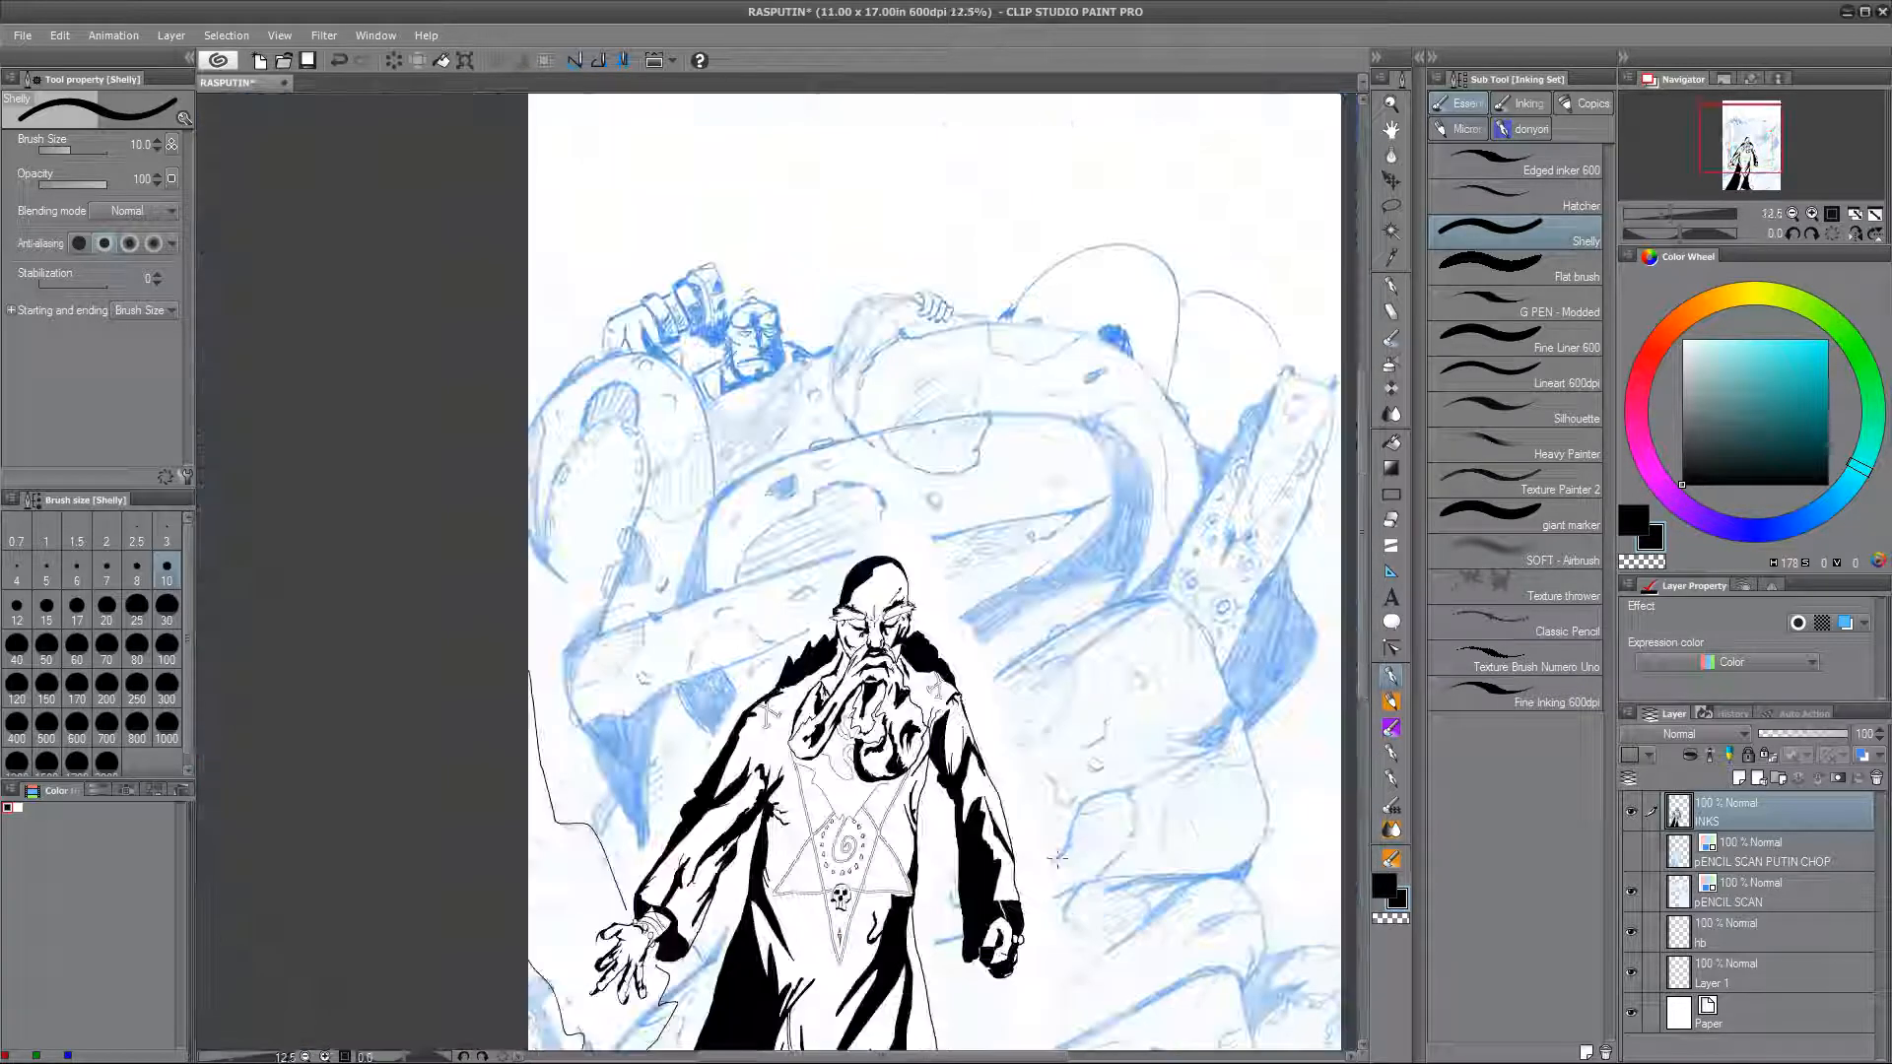
left_click_drag(1147, 732, 1156, 322)
scroll(907, 636, "up", 2)
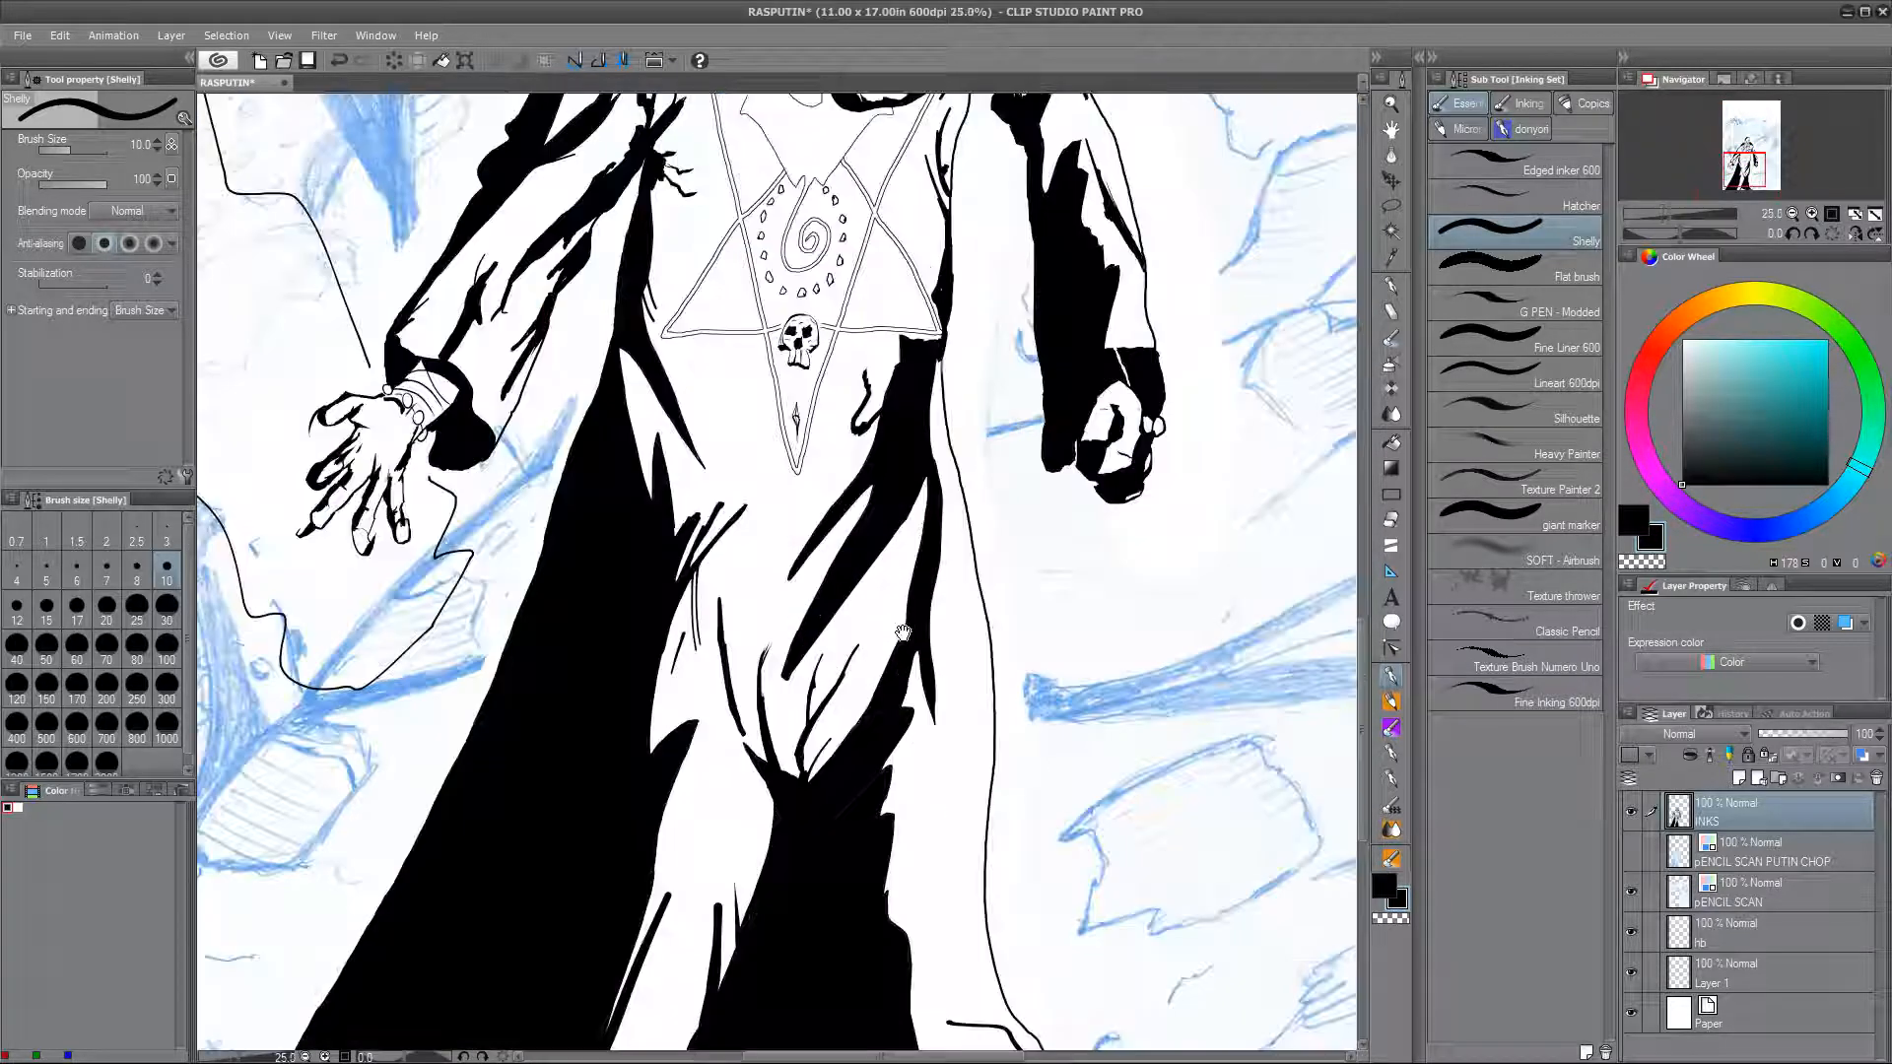
left_click_drag(906, 636, 478, 529)
left_click(137, 647)
left_click_drag(655, 599, 858, 571)
key("ctrl+z")
left_click_drag(567, 598, 1107, 676)
key("ctrl+z")
key("ctrl+z")
Step: Outline the lowest tentacle coil from the robe's edge around its bulging end with the brush at size 30
left_click(167, 604)
mouse_move(565, 598)
left_mouse_down()
mouse_move(1042, 562)
mouse_move(1027, 997)
mouse_move(966, 1016)
left_mouse_up()
left_click_drag(966, 1015, 1064, 628)
mouse_move(1064, 627)
left_mouse_down()
mouse_move(855, 664)
mouse_move(926, 658)
left_mouse_up()
left_click_drag(1056, 639, 966, 1063)
mouse_move(679, 660)
left_mouse_down()
mouse_move(1203, 660)
mouse_move(1114, 470)
left_mouse_up()
key("ctrl+z")
key("ctrl+z")
mouse_move(593, 670)
left_mouse_down()
mouse_move(1190, 768)
mouse_move(1181, 471)
mouse_move(1133, 798)
mouse_move(1233, 418)
left_mouse_up()
key("ctrl+z")
key("ctrl+z")
key("ctrl+z")
mouse_move(812, 801)
left_mouse_down()
mouse_move(760, 777)
mouse_move(822, 825)
left_mouse_up()
Step: Outline the upper edge and rounded end of the next coil below the fist with the brush at size 25
key("bracketleft")
left_click_drag(585, 695, 1159, 477)
left_click_drag(1158, 476, 1143, 826)
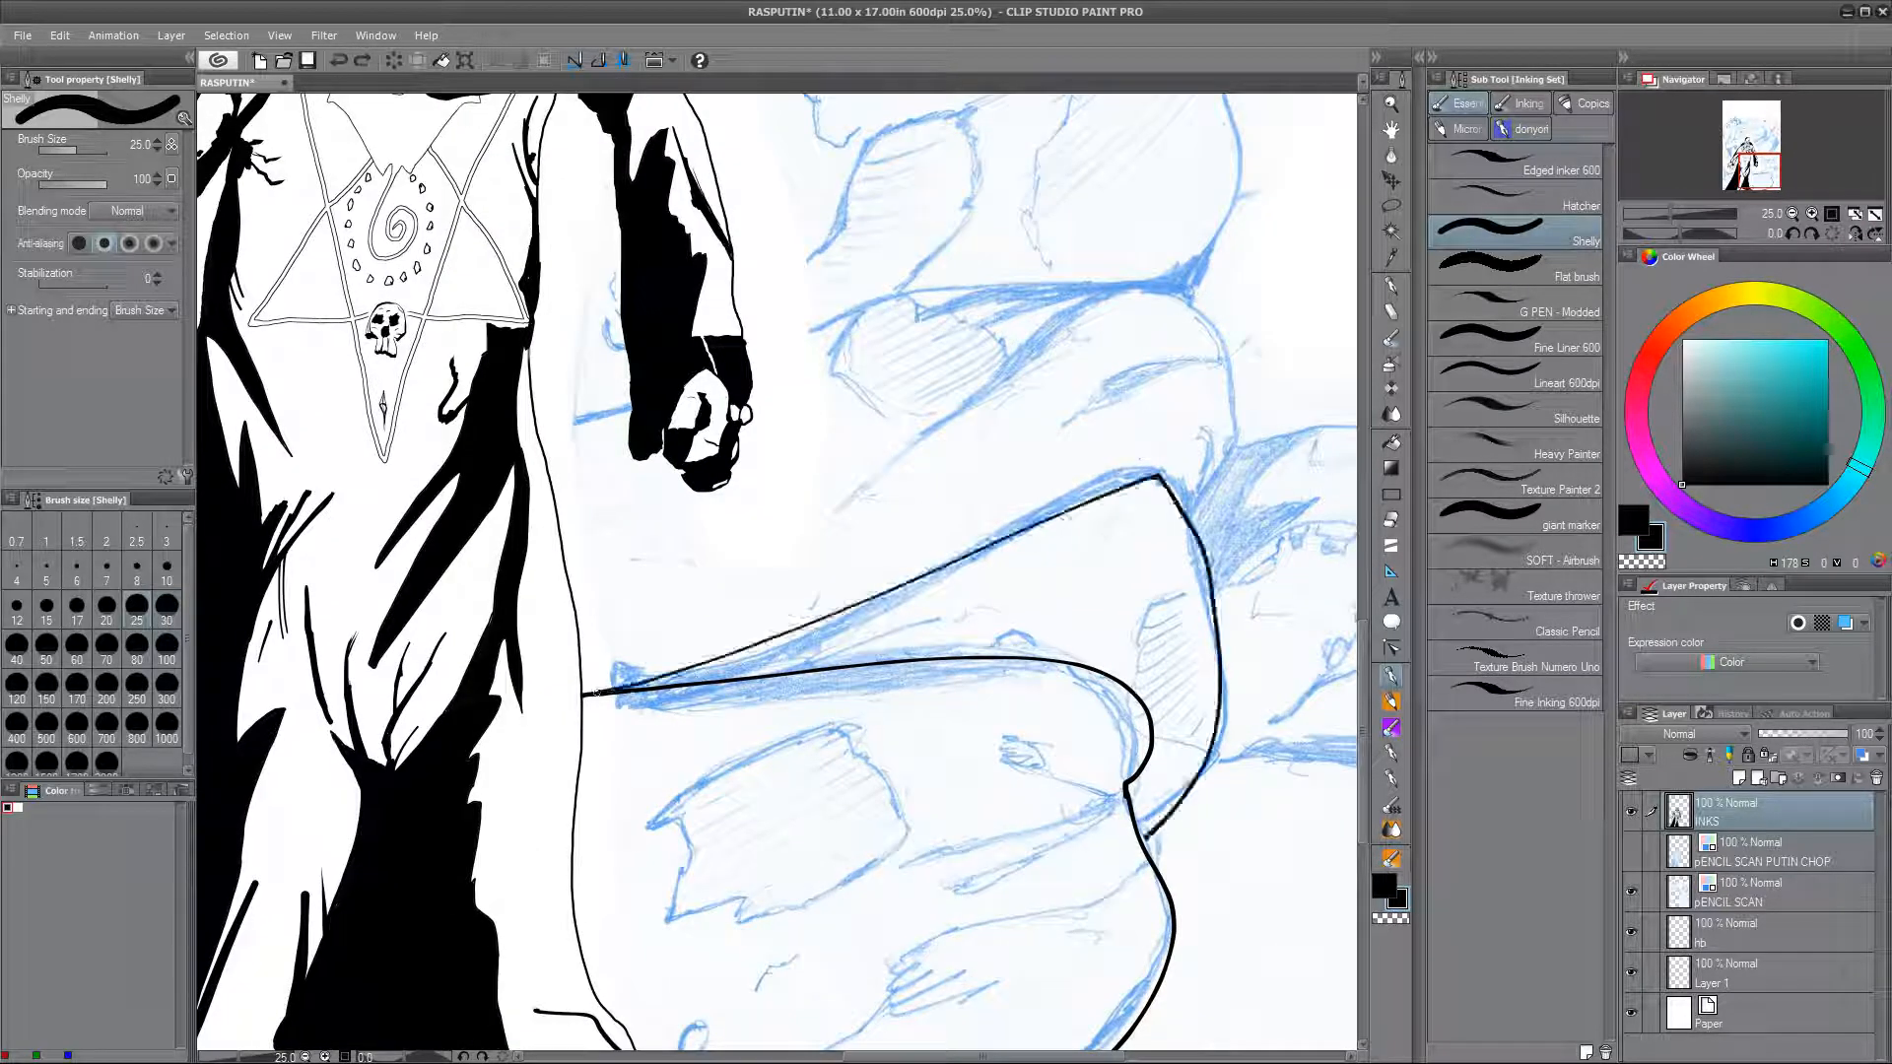
left_click_drag(1133, 690, 1210, 963)
Step: Ink the rounded outer edge of the coil level with the fist, redoing the first stroke
left_click_drag(946, 749, 1192, 559)
key("ctrl+z")
left_click_drag(967, 741, 1204, 561)
left_click_drag(826, 636, 1238, 554)
left_click_drag(1216, 473, 997, 594)
mouse_move(1028, 323)
left_mouse_down()
mouse_move(1064, 437)
mouse_move(1005, 676)
mouse_move(1042, 924)
mouse_move(1034, 621)
mouse_move(1035, 657)
mouse_move(985, 218)
left_mouse_up()
key("e")
key("p")
mouse_move(962, 786)
left_mouse_down()
mouse_move(1140, 475)
mouse_move(1235, 431)
left_mouse_up()
key("ctrl+z")
key("ctrl+z")
key("ctrl+z")
left_click_drag(967, 751, 1132, 752)
left_click_drag(1140, 661, 1235, 646)
left_click_drag(1033, 593, 1133, 576)
left_click_drag(1144, 528, 1234, 481)
left_click_drag(1042, 460, 1161, 433)
key("ctrl+z")
key("ctrl+z")
key("ctrl+z")
key("ctrl+z")
key("ctrl+z")
Step: Continue the coil contours behind the clenched fist out from the robe
left_click_drag(1085, 532, 996, 851)
left_click_drag(295, 737, 966, 801)
mouse_move(967, 513)
left_mouse_down()
mouse_move(751, 931)
mouse_move(934, 837)
mouse_move(282, 922)
left_mouse_up()
left_click_drag(1212, 1041, 1030, 735)
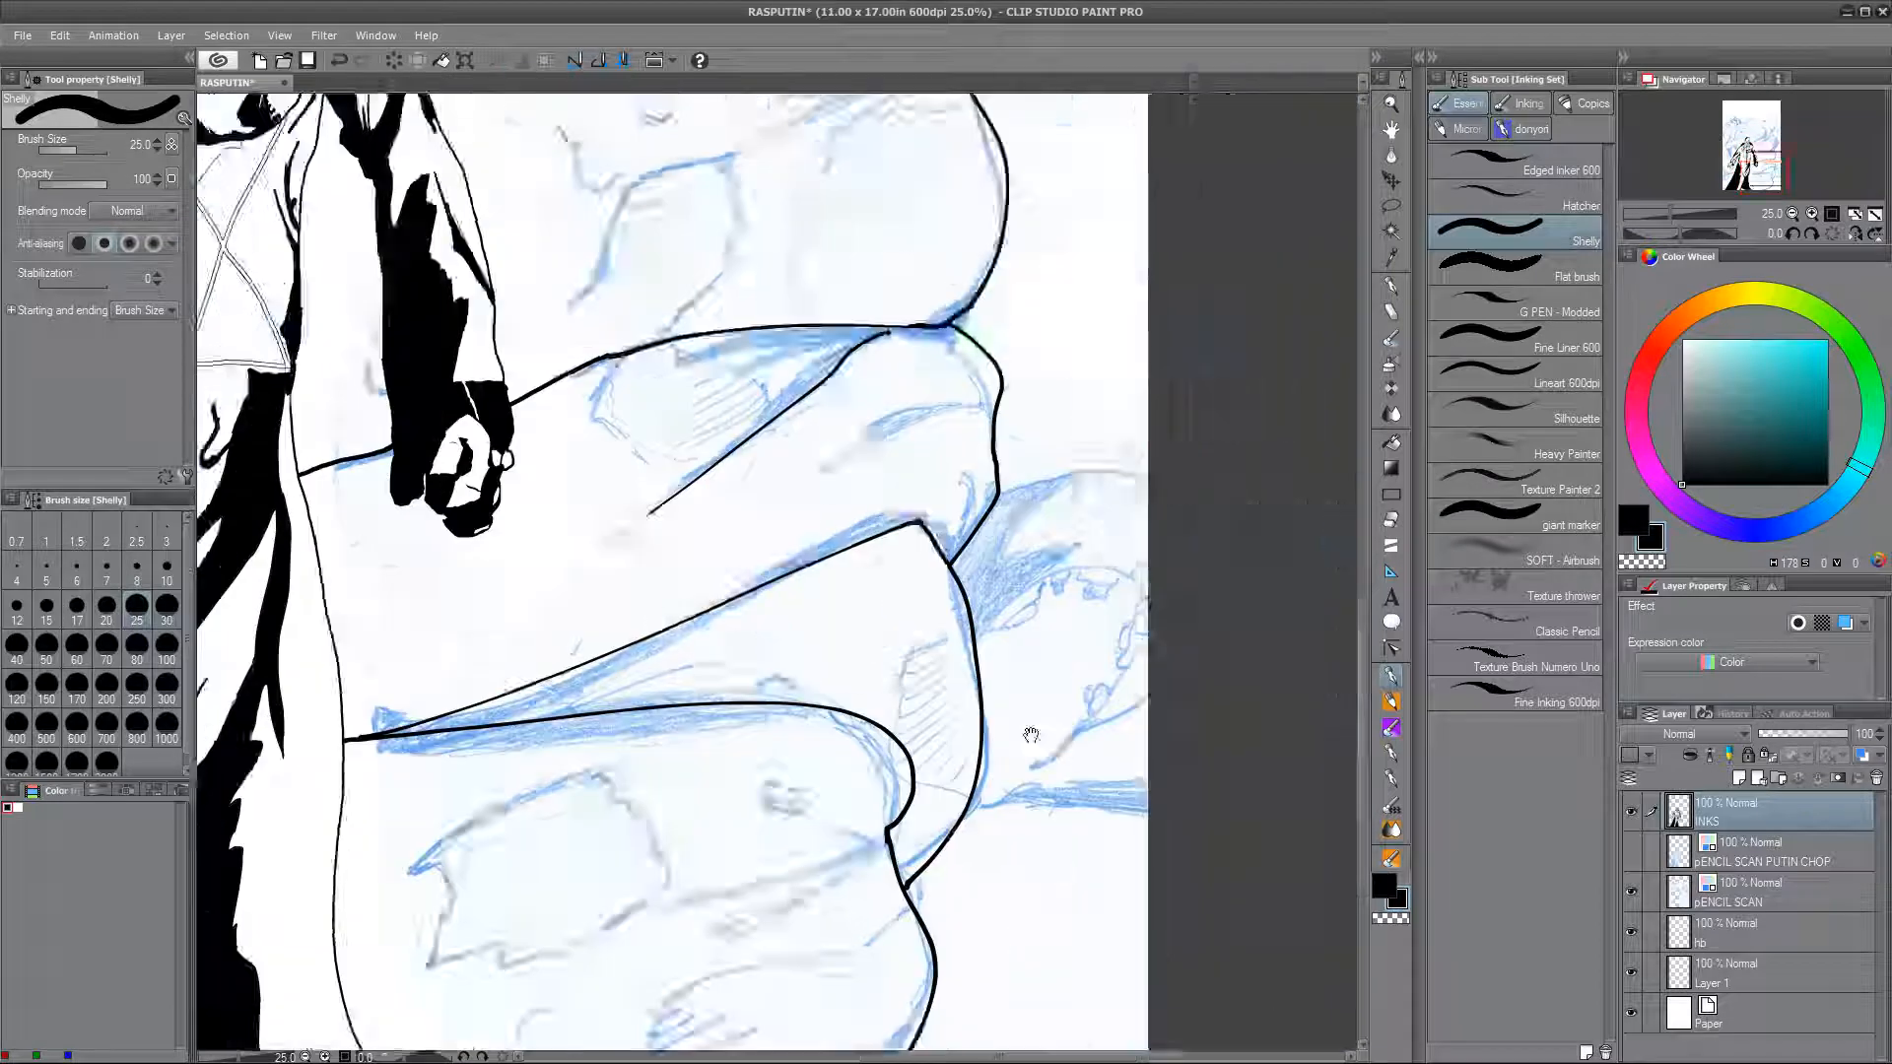
Step: Outline the top of the large coil beside the shoulder and fill the wedge-shaped shadow at its outer side with black
left_click_drag(887, 326, 1074, 873)
left_click_drag(1101, 529, 952, 627)
mouse_move(557, 522)
left_mouse_down()
mouse_move(1002, 326)
mouse_move(1100, 530)
left_mouse_up()
mouse_move(1100, 531)
left_mouse_down()
mouse_move(1117, 547)
mouse_move(1070, 634)
left_mouse_up()
left_click_drag(1070, 633, 978, 619)
key("w")
left_click(1069, 601)
key("alt+Delete")
key("ctrl+d")
Step: Outline the large shadow between the big coil and the suckered tentacle tip and fill it with black
left_click_drag(1088, 798, 1051, 942)
left_click(1391, 678)
left_click_drag(1039, 621, 1132, 442)
left_click_drag(1165, 379, 1091, 755)
key("w")
left_click(1163, 581)
Step: Outline the tentacle bend above the open hand and fill the pointed shadow beneath it with black
left_click(1391, 678)
left_click_drag(749, 473, 850, 787)
mouse_move(325, 837)
left_mouse_down()
mouse_move(1183, 412)
mouse_move(1310, 523)
left_mouse_up()
left_click_drag(1037, 963, 906, 682)
left_click_drag(904, 685, 842, 515)
mouse_move(842, 514)
left_mouse_down()
mouse_move(887, 517)
mouse_move(946, 425)
left_mouse_up()
mouse_move(945, 425)
left_mouse_down()
mouse_move(983, 710)
mouse_move(867, 630)
mouse_move(906, 672)
left_mouse_up()
left_click_drag(828, 602, 912, 680)
left_click_drag(911, 414, 958, 696)
mouse_move(874, 644)
left_mouse_down()
mouse_move(956, 552)
mouse_move(1160, 529)
mouse_move(1187, 580)
left_mouse_up()
Step: Ink the inner and outer contours of the curled tentacle above that bend, cleaning up the lines with the eraser
mouse_move(1067, 495)
left_mouse_down()
mouse_move(1240, 823)
mouse_move(1166, 1011)
left_mouse_up()
left_click_drag(1165, 1011, 1153, 641)
left_click_drag(970, 710, 1152, 641)
key("e")
left_click_drag(1133, 788, 1197, 504)
key("p")
mouse_move(1066, 567)
left_mouse_down()
mouse_move(1204, 504)
mouse_move(1165, 818)
left_mouse_up()
left_click_drag(1210, 508, 1160, 833)
Step: Close the gap in the outline where the curled tentacle meets the bend and fill the shadow there with black
key("w")
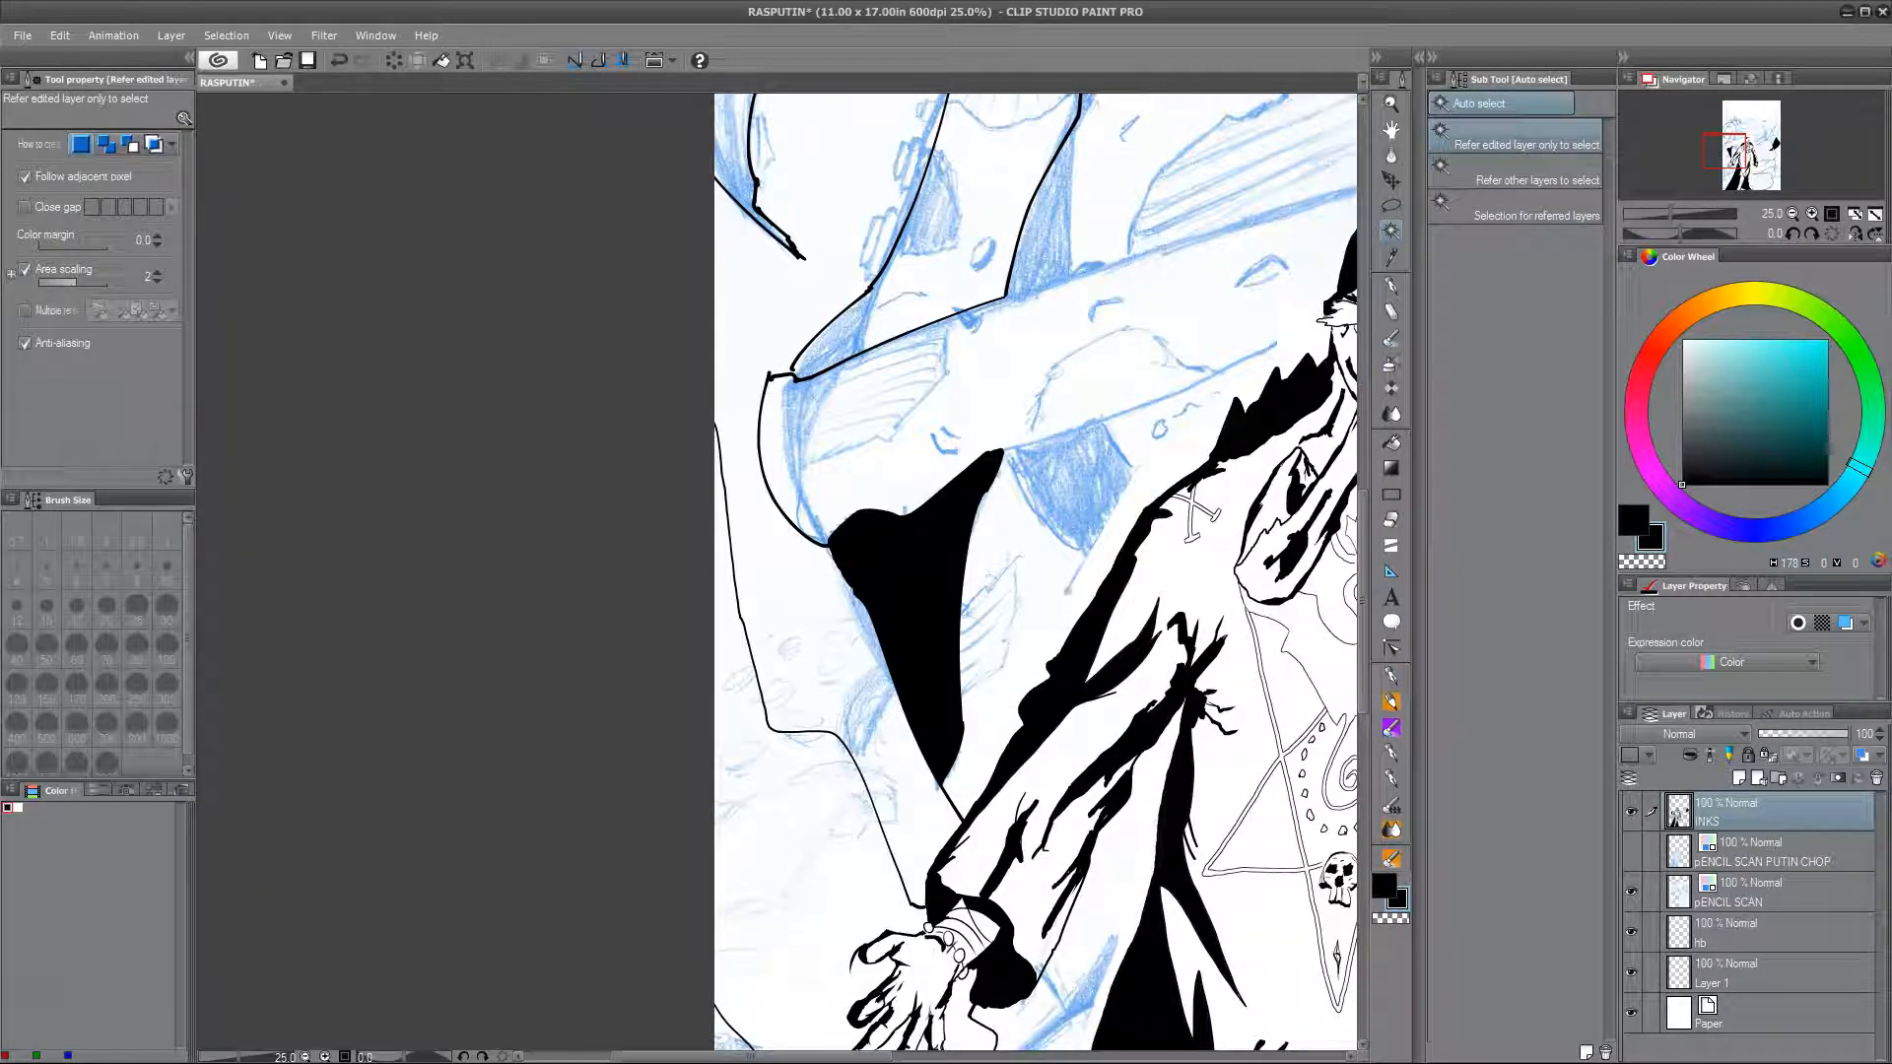
left_click_drag(1068, 591, 1021, 803)
left_click(793, 544)
key("ctrl+z")
key("p")
key("w")
key("p")
mouse_move(816, 548)
left_mouse_down()
mouse_move(844, 478)
mouse_move(818, 557)
left_mouse_up()
key("w")
left_click(793, 546)
key("alt+Delete")
key("ctrl+d")
Step: Ink the upper and lower edges of the tentacle running behind the figure's head and collar
left_click_drag(1280, 757, 1357, 1029)
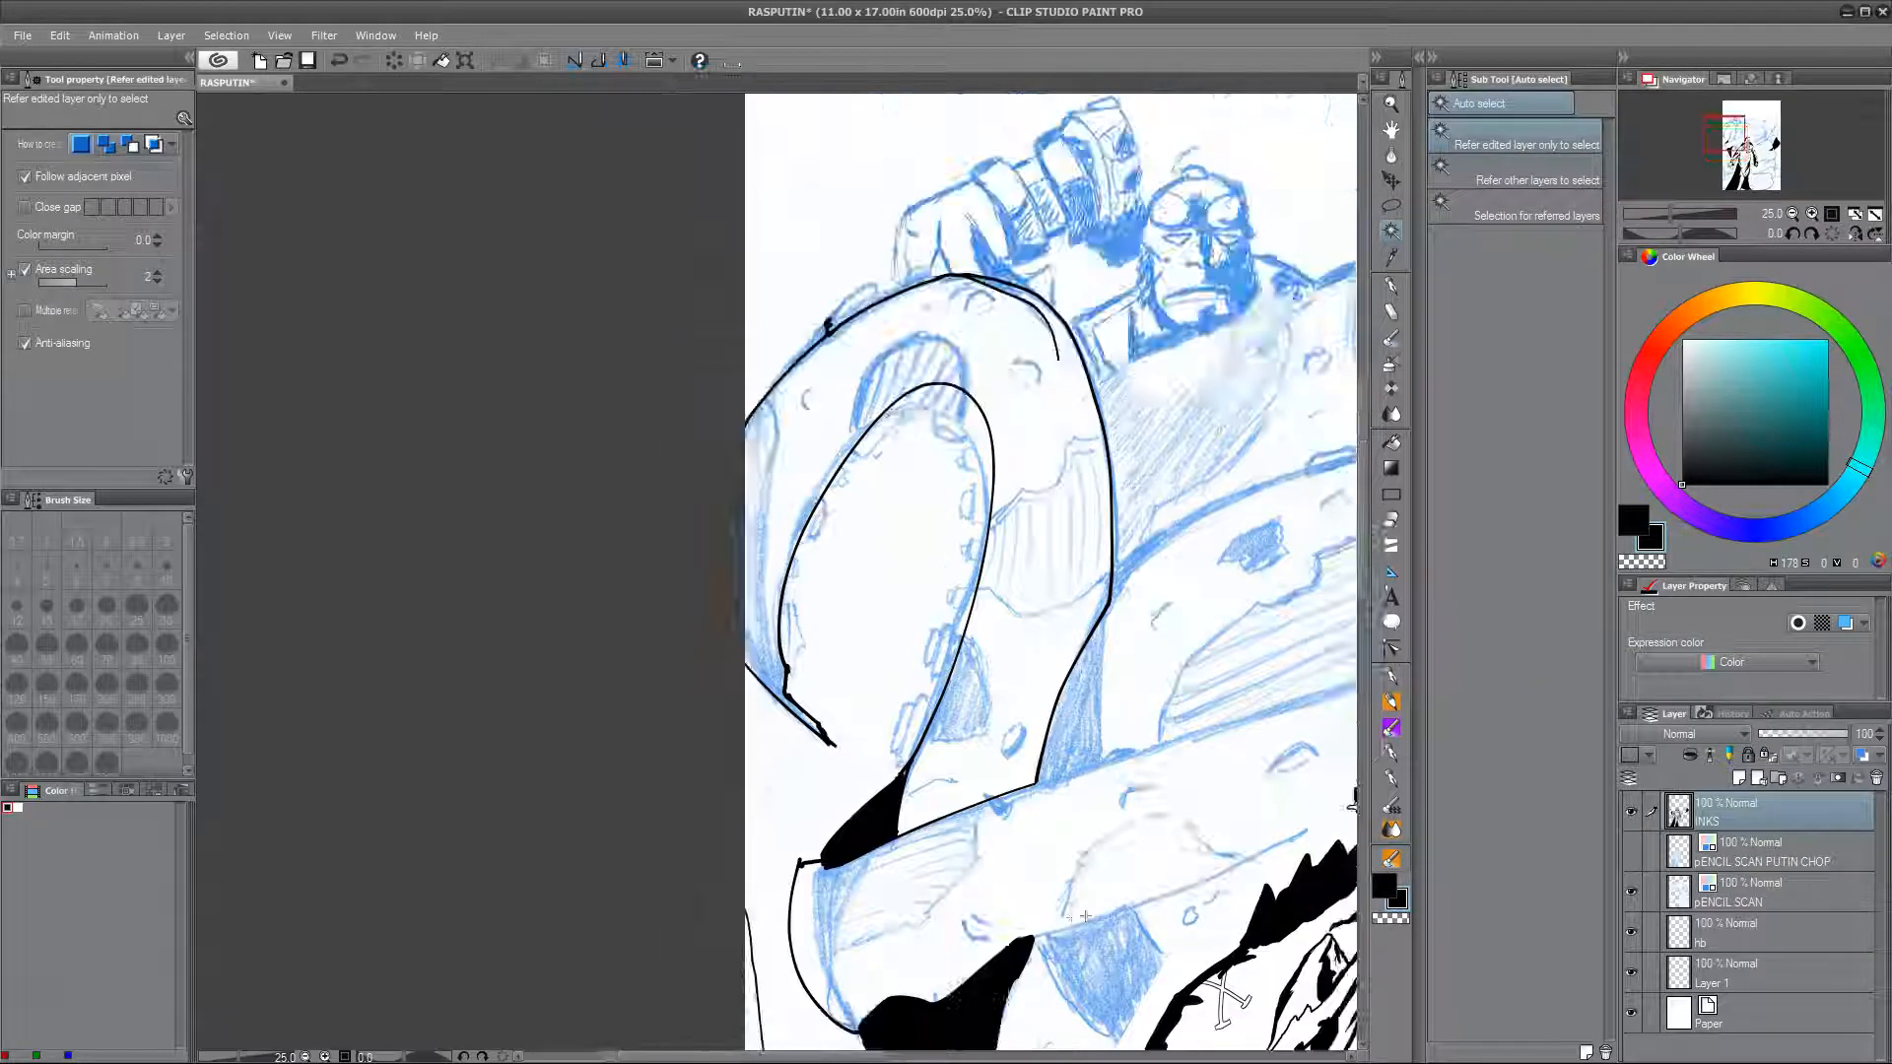
left_click_drag(1089, 905, 970, 449)
key("p")
left_click_drag(1133, 492, 1184, 718)
left_click_drag(962, 555, 1322, 442)
key("ctrl+z")
left_click_drag(962, 706, 1289, 588)
left_click_drag(1268, 709, 1175, 819)
Step: Touch up the tentacle's edge lines near the figure's collar with the pen and eraser
scroll(1103, 815, "up", 3)
left_click_drag(1222, 552, 922, 789)
key("e")
left_click(1077, 745)
left_click_drag(1103, 630, 520, 852)
left_click(1392, 678)
mouse_move(630, 631)
left_mouse_down()
mouse_move(1074, 557)
mouse_move(839, 700)
mouse_move(1250, 573)
left_mouse_up()
key("ctrl+z")
Step: Ink the contour lines of the tentacle coils beside the figure's clenched fist with a size 25 brush
scroll(1074, 754, "down", 5)
mouse_move(1071, 752)
left_mouse_down()
mouse_move(794, 758)
mouse_move(783, 453)
left_mouse_up()
key("bracketright")
key("bracketright")
left_click_drag(963, 540, 1045, 481)
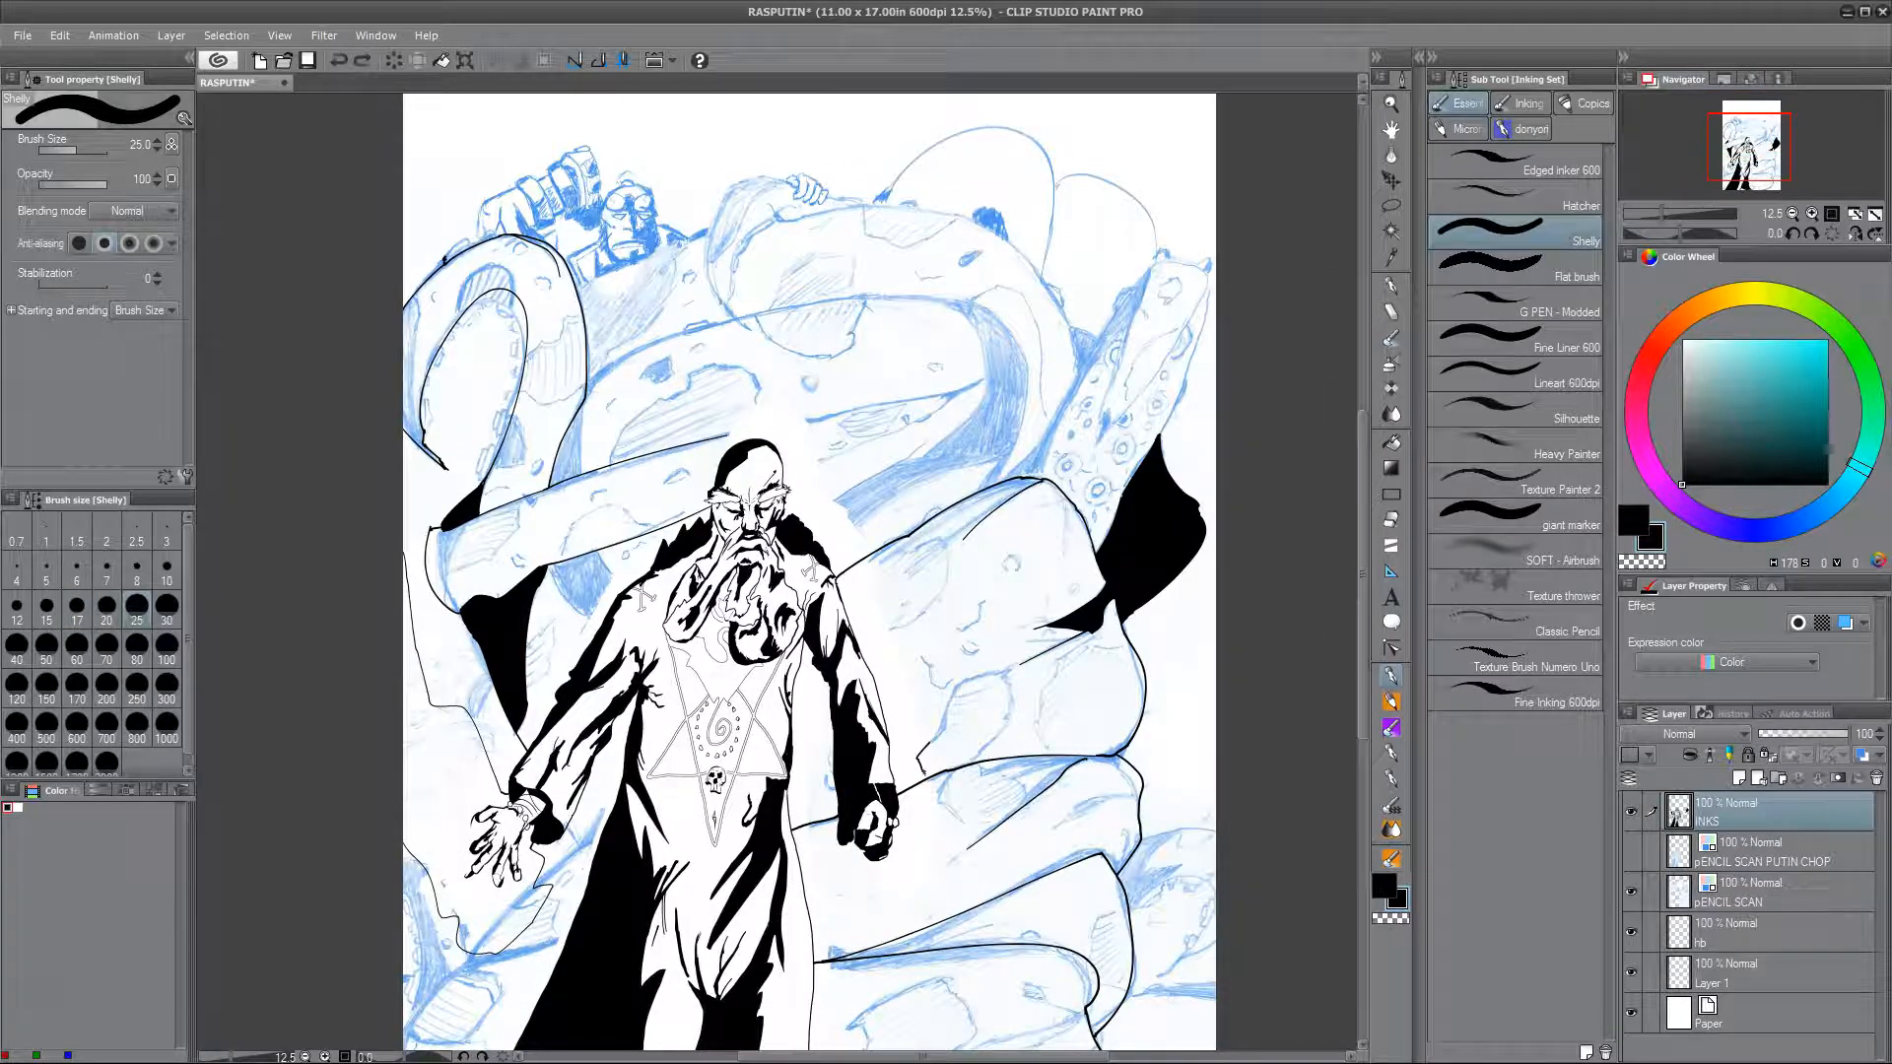
left_click_drag(925, 772, 928, 745)
scroll(929, 747, "up", 5)
left_click_drag(1090, 705, 810, 853)
mouse_move(680, 840)
left_mouse_down()
mouse_move(1048, 481)
mouse_move(896, 963)
left_mouse_up()
mouse_move(1093, 630)
left_mouse_down()
mouse_move(709, 670)
mouse_move(933, 343)
left_mouse_up()
left_click_drag(626, 737, 548, 894)
mouse_move(768, 693)
left_mouse_down()
mouse_move(802, 759)
mouse_move(1036, 867)
mouse_move(1003, 921)
left_mouse_up()
Step: Outline the skin patches on the coils beside the figure's fist with a size 15 brush
key("bracketleft")
key("bracketleft")
key("bracketleft")
left_click_drag(689, 867, 932, 680)
mouse_move(792, 706)
left_mouse_down()
mouse_move(926, 897)
mouse_move(1131, 824)
left_mouse_up()
mouse_move(1350, 919)
left_mouse_down()
mouse_move(1009, 950)
mouse_move(701, 849)
left_mouse_up()
left_click_drag(832, 700, 1029, 616)
left_click_drag(985, 788, 930, 640)
left_click_drag(1038, 612, 1052, 806)
left_click_drag(611, 946, 760, 474)
mouse_move(573, 769)
left_mouse_down()
mouse_move(1008, 749)
mouse_move(442, 751)
left_mouse_up()
Step: Outline the shaded patch at the coil's outer bend and hatch it with slanted parallel lines
left_click_drag(1036, 566, 897, 822)
left_click_drag(950, 949, 1084, 995)
left_click_drag(914, 650, 1057, 609)
left_click_drag(912, 682, 1038, 638)
left_click_drag(913, 725, 1050, 665)
left_click_drag(946, 759, 1071, 695)
left_click_drag(899, 823, 1033, 733)
mouse_move(898, 839)
left_mouse_down()
mouse_move(1074, 735)
mouse_move(1088, 751)
left_mouse_up()
left_click_drag(938, 928, 1070, 784)
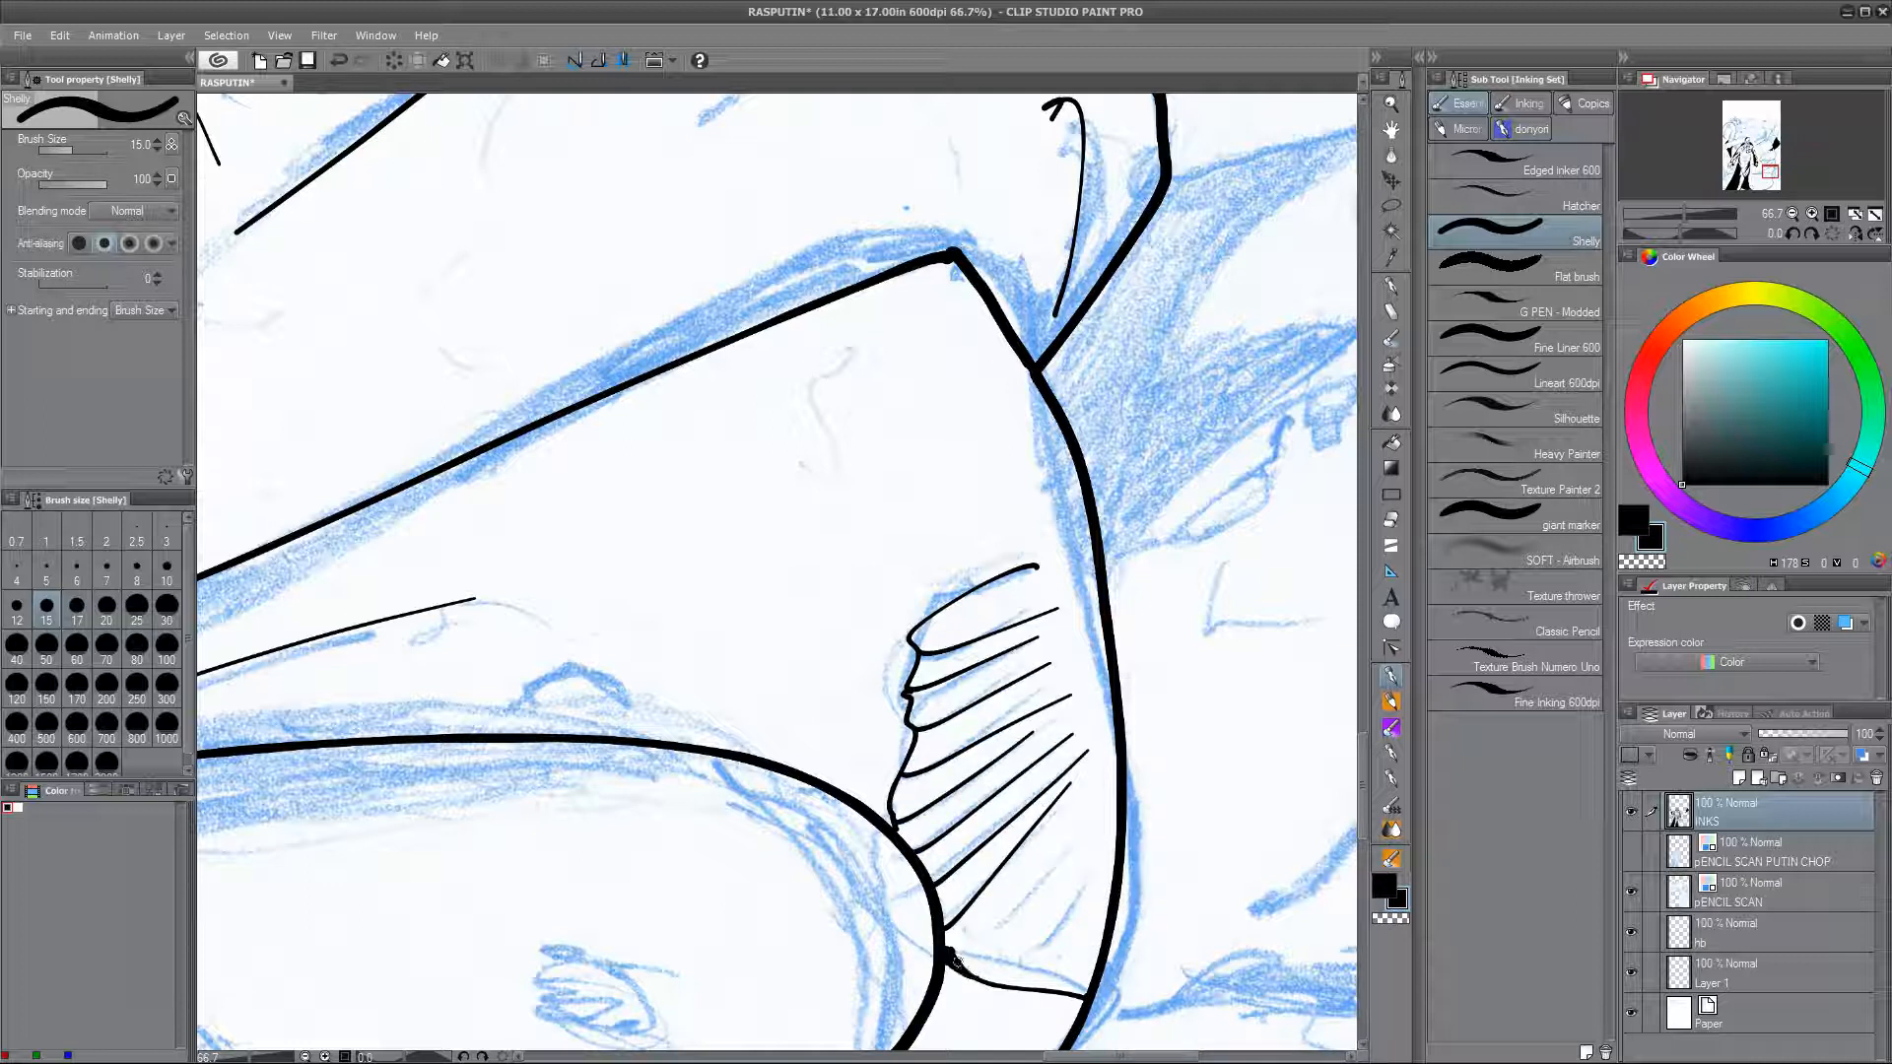
Step: Undo the lowest hatch strokes in the bend patch and redraw them down to its lower contour
left_click_drag(964, 967, 1092, 832)
left_click_drag(1005, 983, 1093, 855)
key("ctrl+z")
key("ctrl+z")
key("ctrl+z")
key("ctrl+z")
left_click_drag(945, 923, 1062, 816)
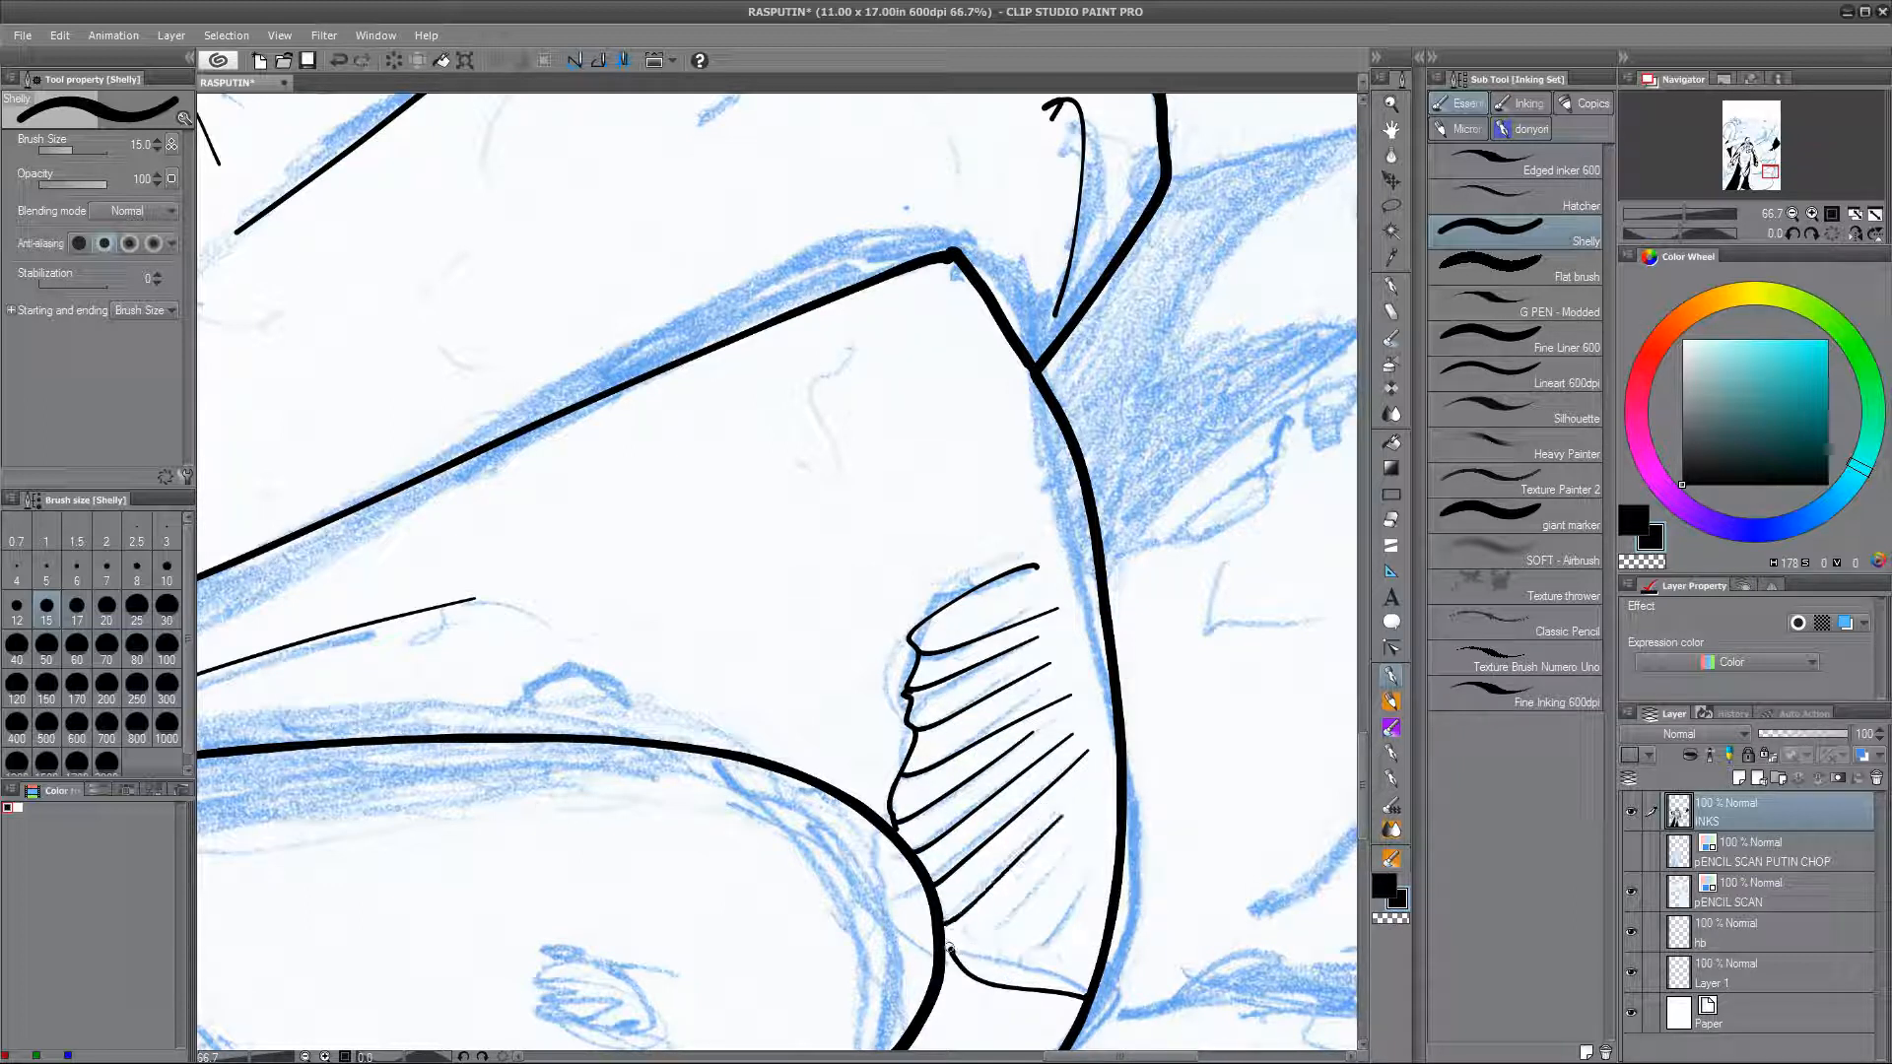
mouse_move(960, 964)
left_mouse_down()
mouse_move(1072, 882)
mouse_move(1089, 931)
left_mouse_up()
Step: Thicken the outer contour of the bend beside the hatching into a tapered black shadow
left_click_drag(1032, 375, 1115, 774)
key("ctrl+z")
mouse_move(929, 617)
left_mouse_down()
mouse_move(1040, 504)
mouse_move(1010, 551)
mouse_move(1054, 524)
left_mouse_up()
key("w")
left_click_drag(1089, 897, 1149, 463)
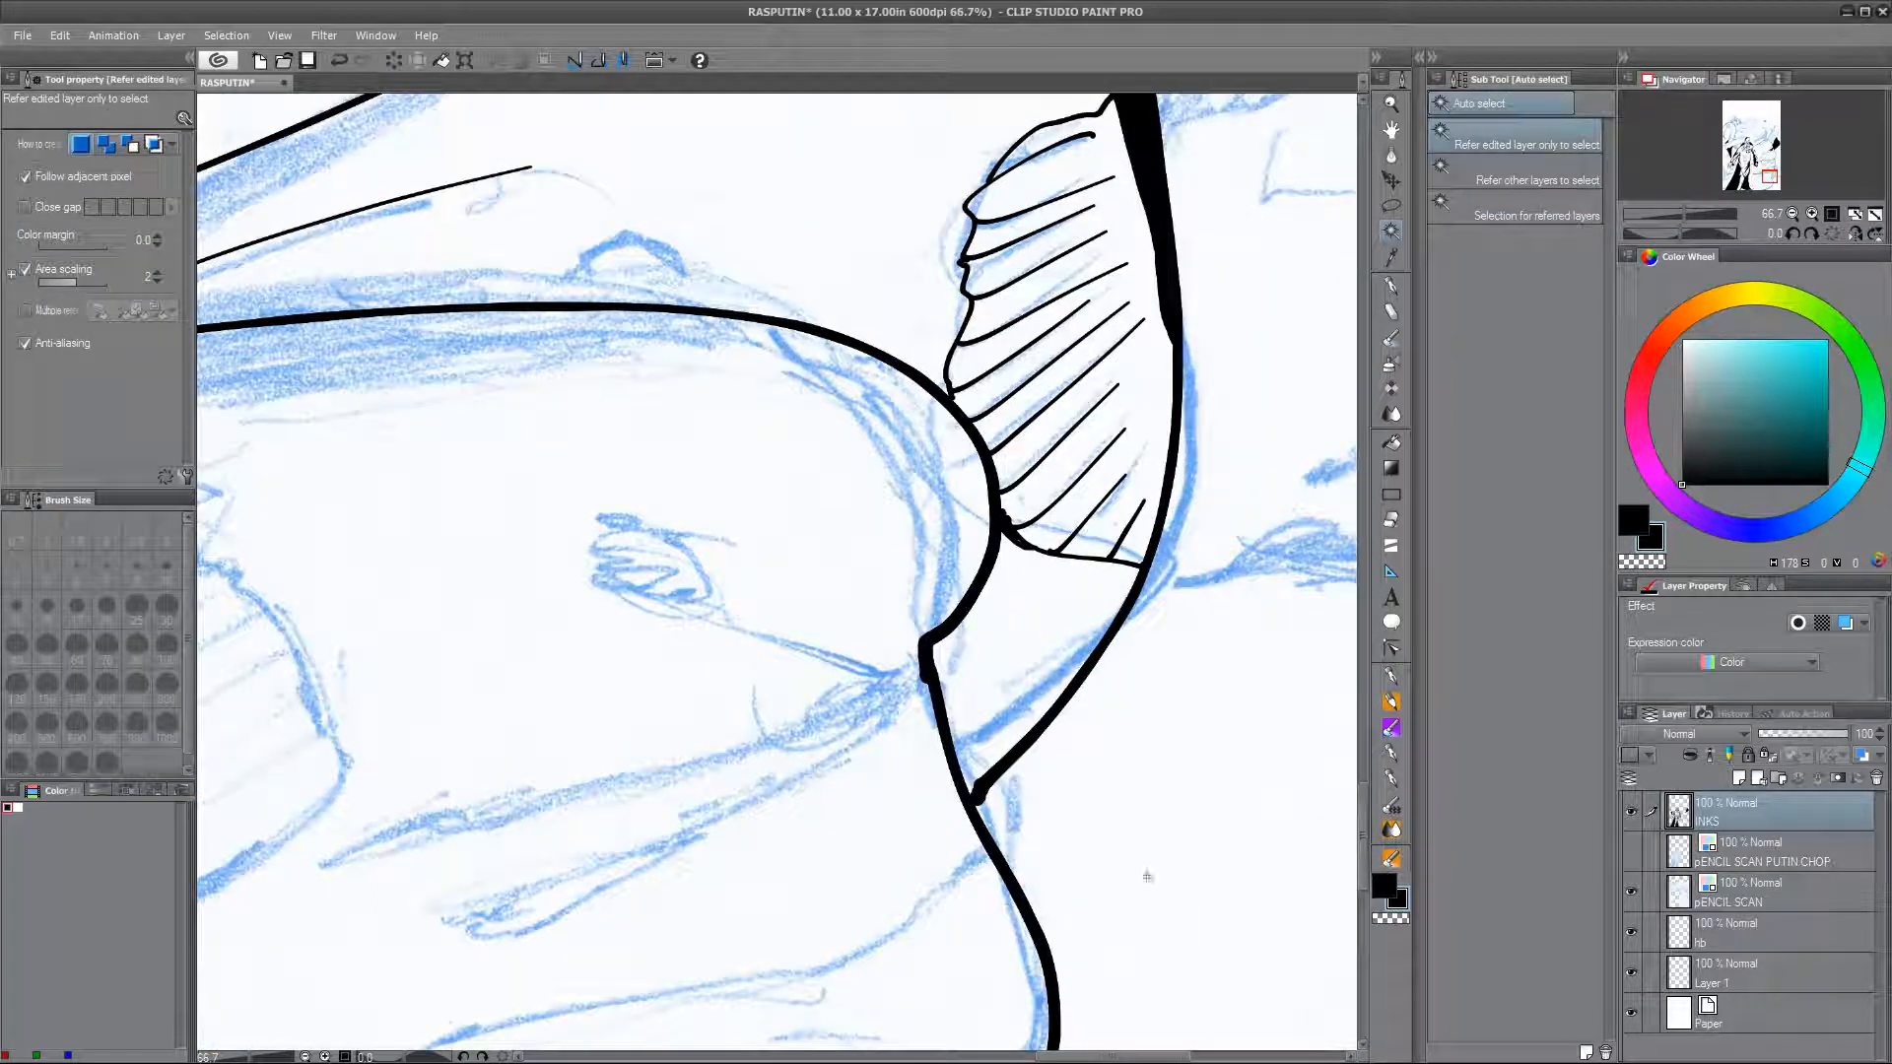
Step: Ink the ragged patch outlines and small spots on the lowest coils beside the figure's robe
left_click_drag(1149, 874, 1204, 665)
key("p")
left_click_drag(789, 985, 1300, 379)
left_click_drag(766, 794, 856, 776)
left_click_drag(903, 696, 849, 781)
left_click_drag(540, 875, 526, 717)
mouse_move(520, 719)
left_mouse_down()
mouse_move(627, 611)
mouse_move(1185, 241)
left_mouse_up()
mouse_move(1202, 295)
left_mouse_down()
mouse_move(891, 710)
mouse_move(1186, 525)
left_mouse_up()
key("ctrl+z")
left_click_drag(877, 652, 1190, 503)
mouse_move(509, 744)
left_mouse_down()
mouse_move(955, 777)
mouse_move(1131, 914)
left_mouse_up()
mouse_move(483, 601)
left_mouse_down()
mouse_move(808, 848)
mouse_move(483, 603)
left_mouse_up()
Step: Ink the edge of the tentacle beneath the figure's open hand, running to the robe, with a size 25 brush
scroll(844, 676, "down", 5)
mouse_move(1044, 341)
left_mouse_down()
mouse_move(845, 676)
mouse_move(1159, 620)
left_mouse_up()
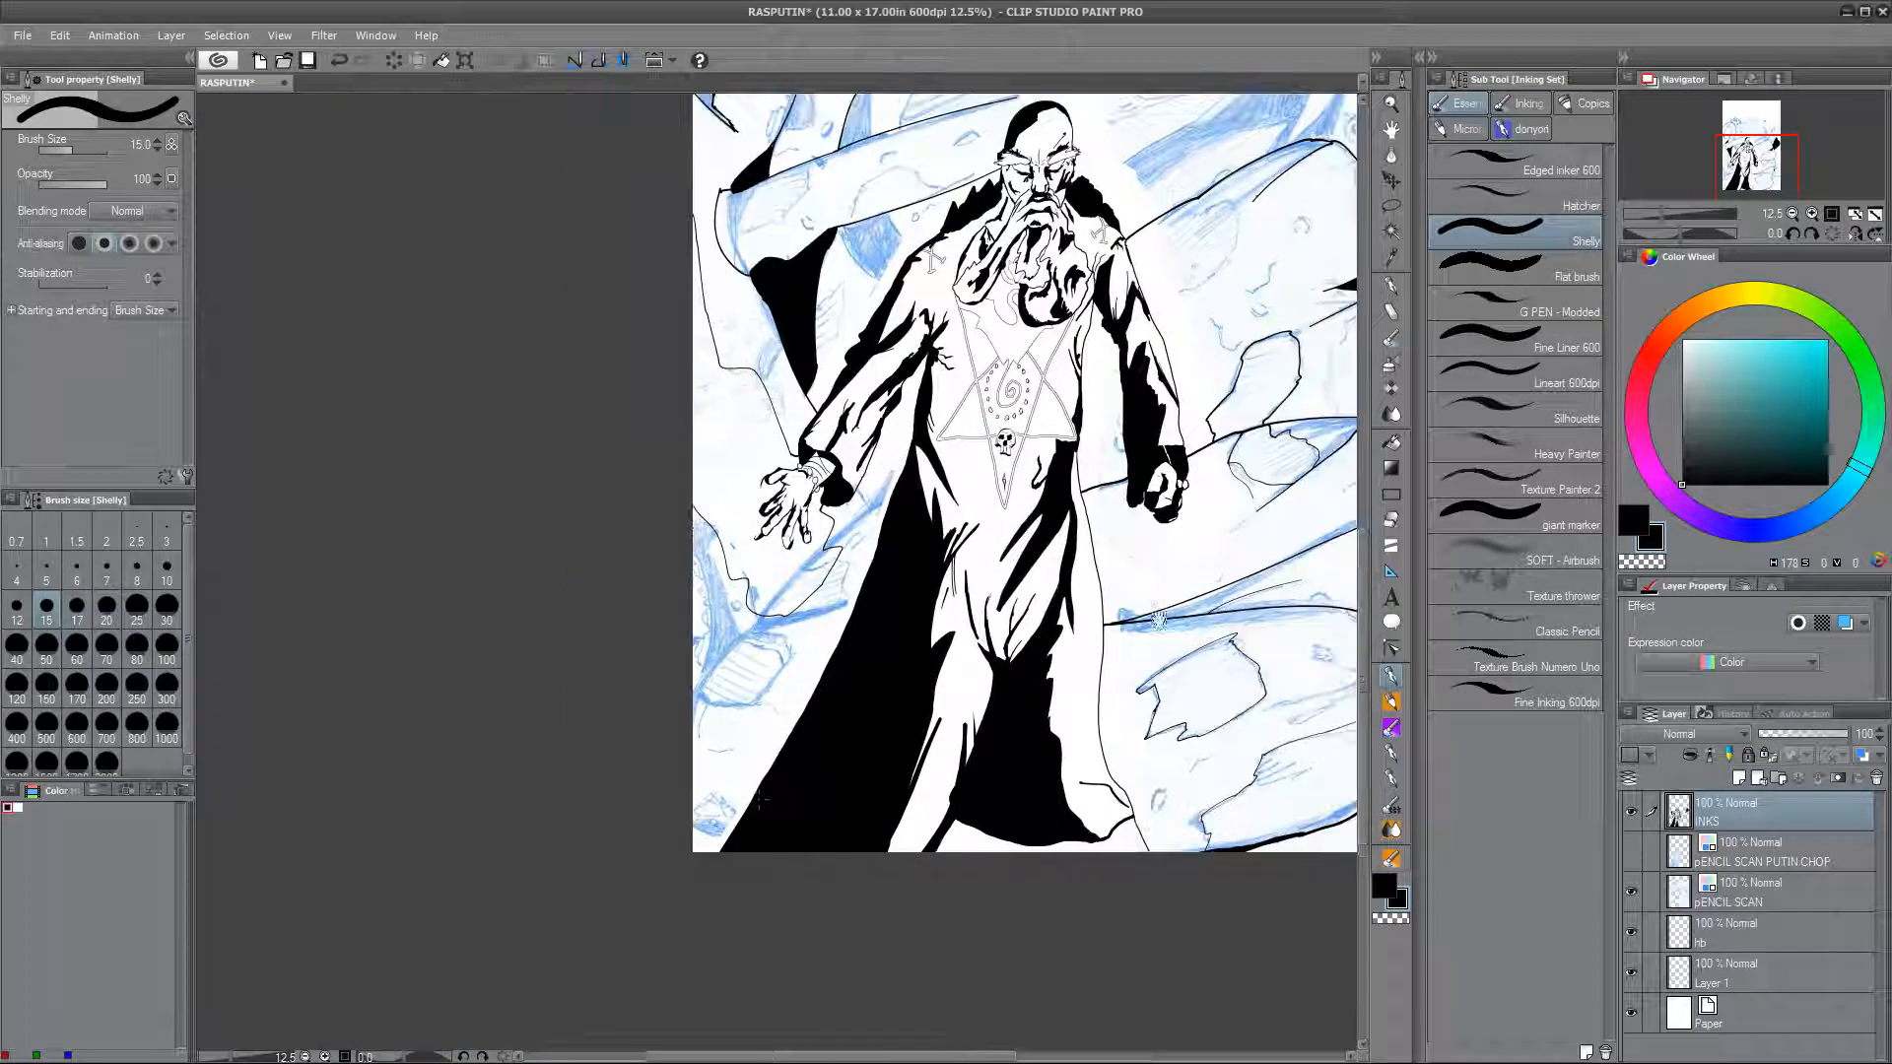
left_click(166, 647)
key("ctrl+z")
left_click_drag(945, 788, 650, 806)
mouse_move(924, 864)
left_mouse_down()
mouse_move(1070, 829)
mouse_move(1298, 907)
left_mouse_up()
left_click(77, 604)
left_click_drag(712, 905, 734, 894)
left_click(136, 605)
mouse_move(710, 799)
left_mouse_down()
mouse_move(766, 732)
mouse_move(876, 693)
mouse_move(789, 720)
left_mouse_up()
key("ctrl+z")
left_click_drag(789, 720, 711, 794)
Step: Outline the patch below that tentacle edge and hatch it with parallel lines using a size 17 brush
scroll(835, 683, "up", 5)
mouse_move(825, 374)
left_mouse_down()
mouse_move(963, 477)
mouse_move(1044, 236)
left_mouse_up()
key("e")
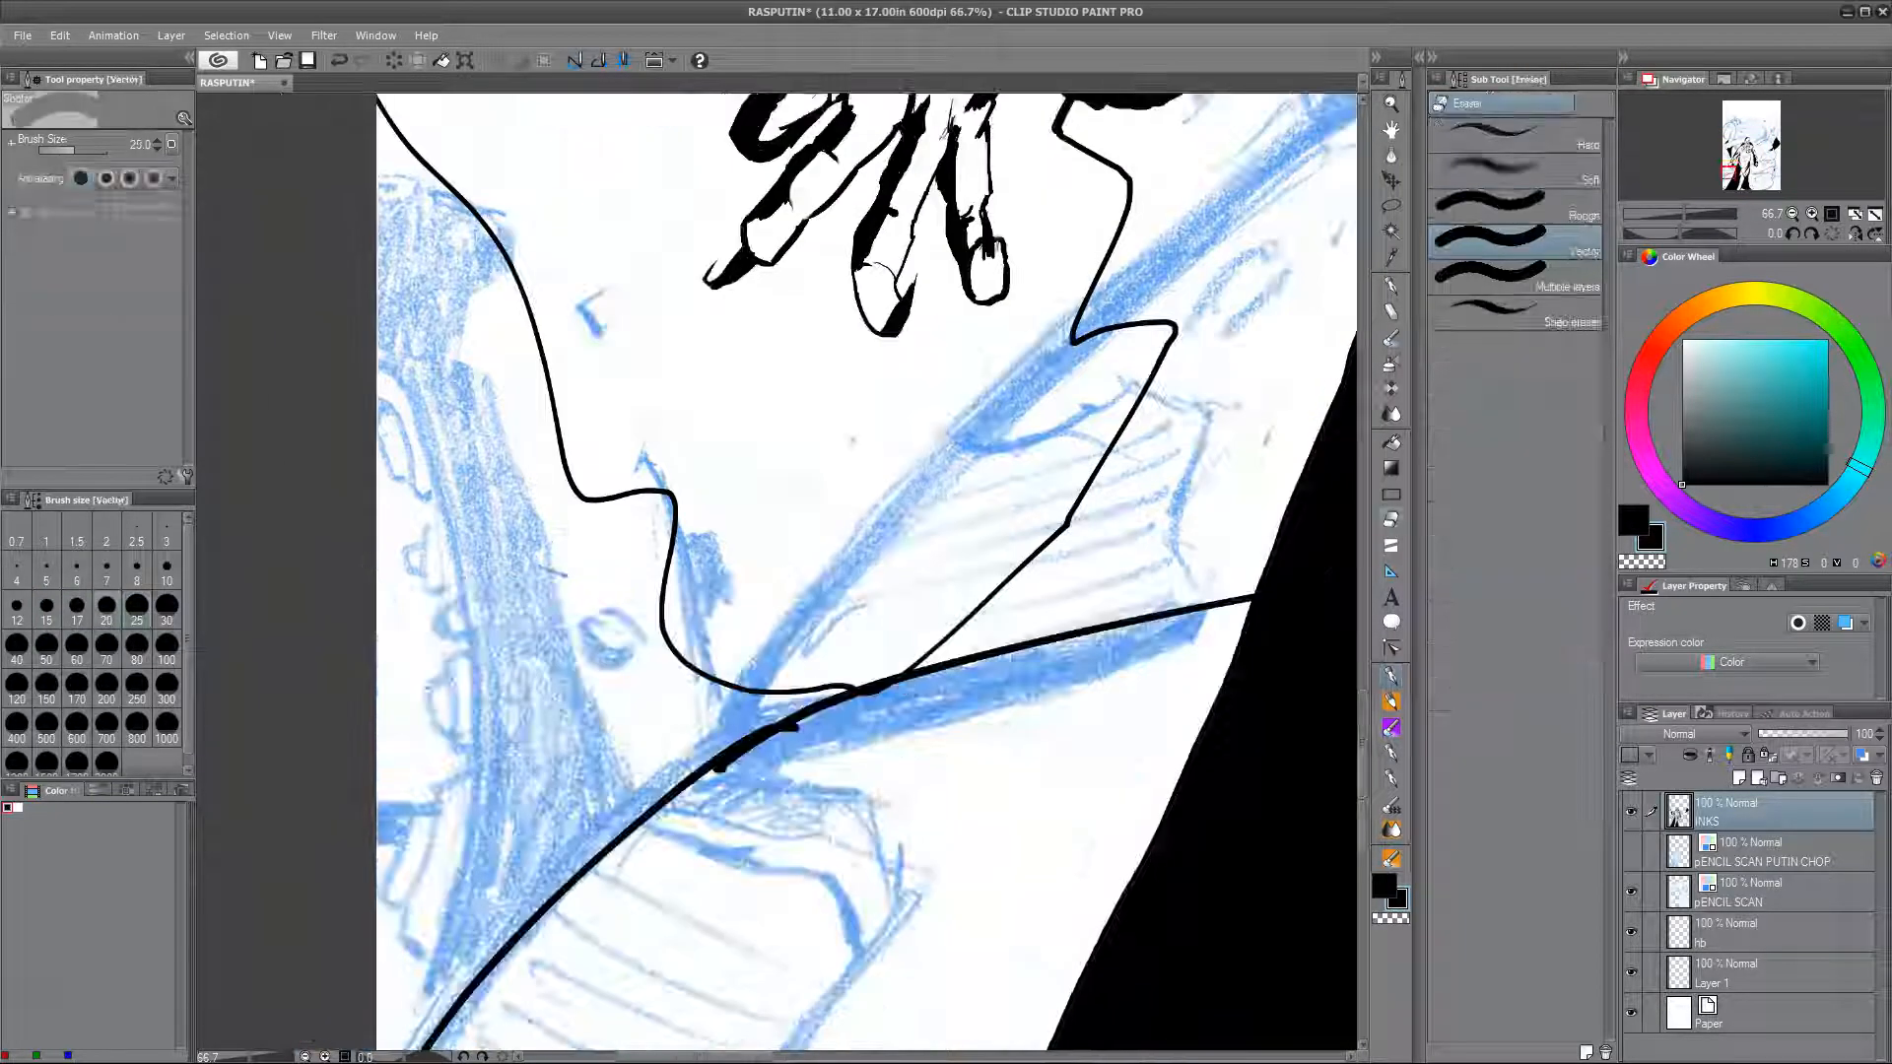
left_click_drag(905, 924, 1054, 594)
key("p")
left_click(77, 605)
left_click_drag(562, 744, 874, 831)
left_click_drag(875, 830, 1042, 594)
left_click_drag(1015, 603, 800, 485)
left_click_drag(573, 723, 726, 807)
left_click_drag(604, 683, 763, 769)
left_click_drag(638, 643, 809, 726)
left_click_drag(671, 606, 853, 693)
left_click_drag(701, 572, 873, 657)
left_click_drag(742, 535, 913, 623)
left_click_drag(776, 503, 883, 568)
left_click_drag(670, 877, 971, 635)
Step: Ink the wavy patch outline and the small oval spot on the tentacle between the open hand and the robe
left_click_drag(1123, 374, 859, 863)
left_click_drag(1094, 591, 1139, 680)
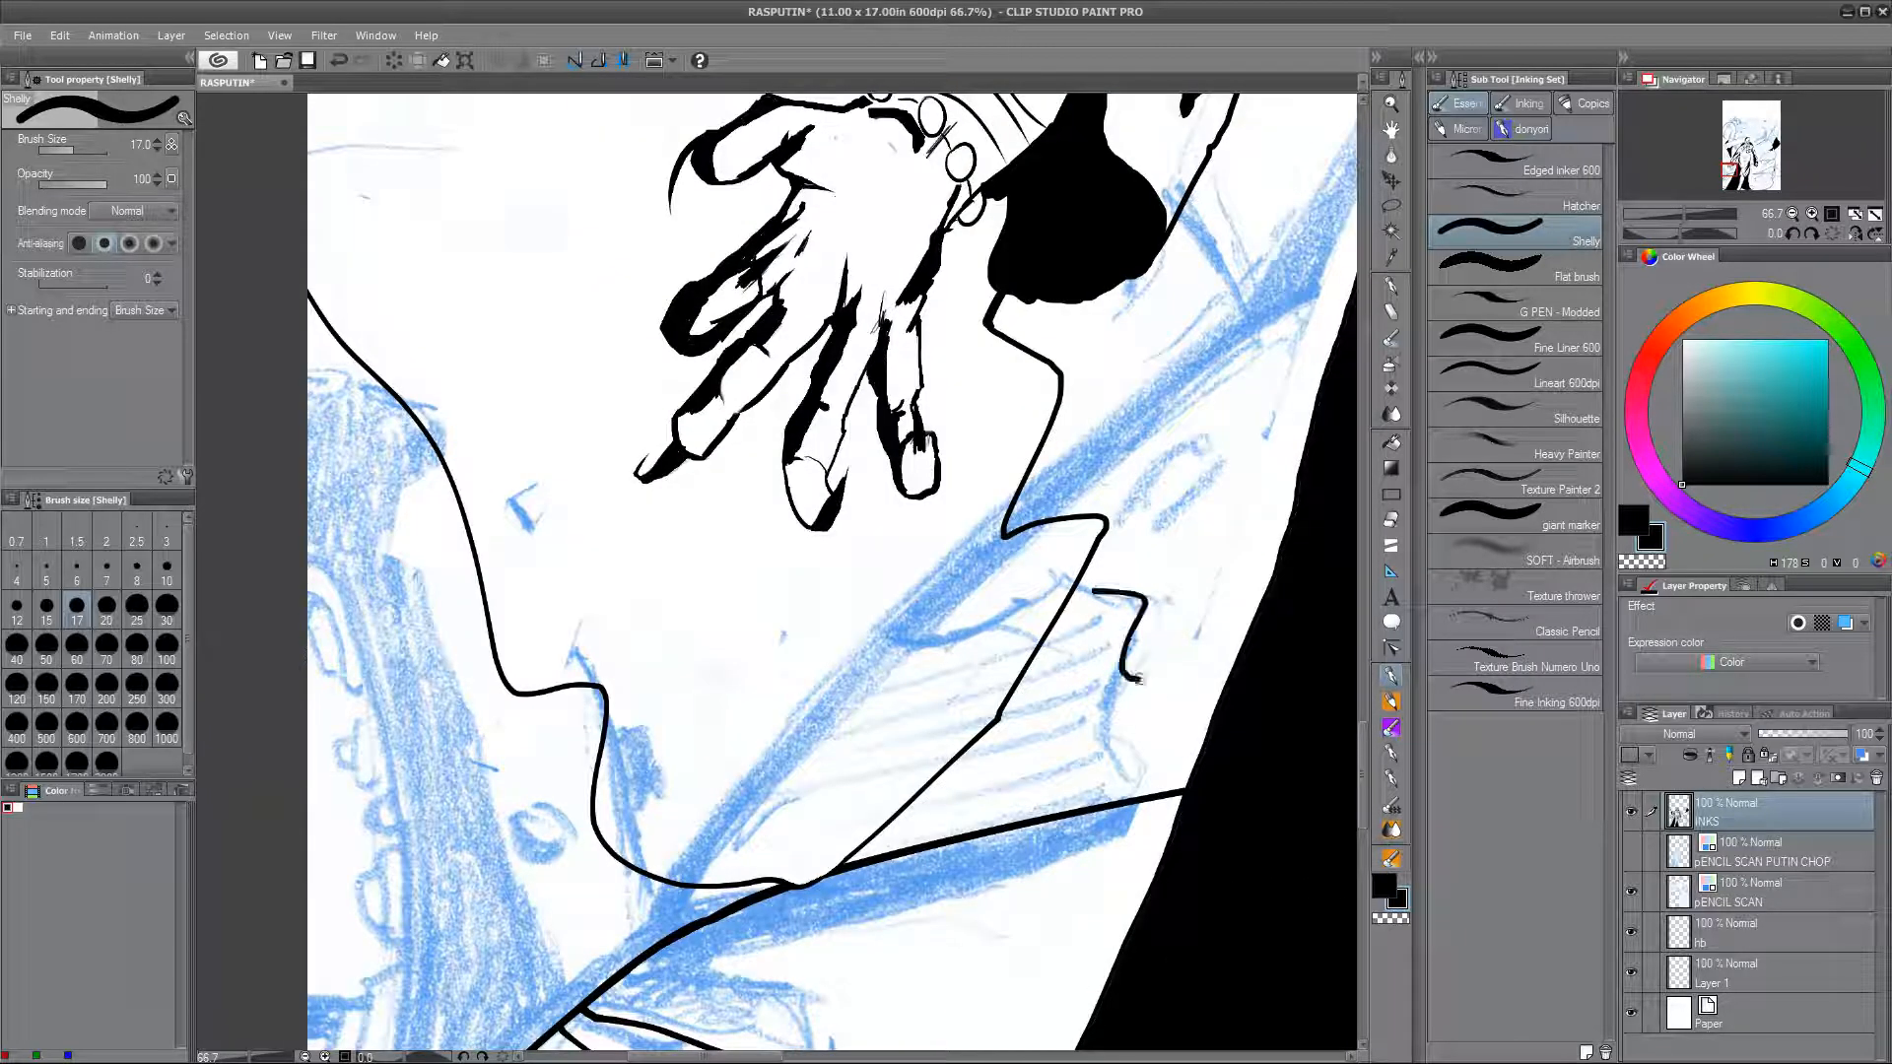
left_click_drag(1204, 428, 1138, 512)
left_click_drag(1187, 492, 1160, 512)
key("ctrl+z")
key("bracketleft")
key("bracketleft")
key("bracketleft")
key("bracketleft")
left_click_drag(1211, 445, 1072, 820)
Step: Ink a heavy upper edge on the tentacle below the open hand with a size 50 brush
key("bracketright")
key("bracketright")
key("bracketright")
key("bracketright")
key("bracketright")
key("bracketright")
key("bracketright")
key("bracketright")
key("bracketright")
left_click_drag(1222, 510, 902, 851)
left_click_drag(1295, 430, 1208, 530)
Step: Thicken the line where the tentacles overlap below the hand into a solid black shadow
left_click_drag(926, 877, 1025, 360)
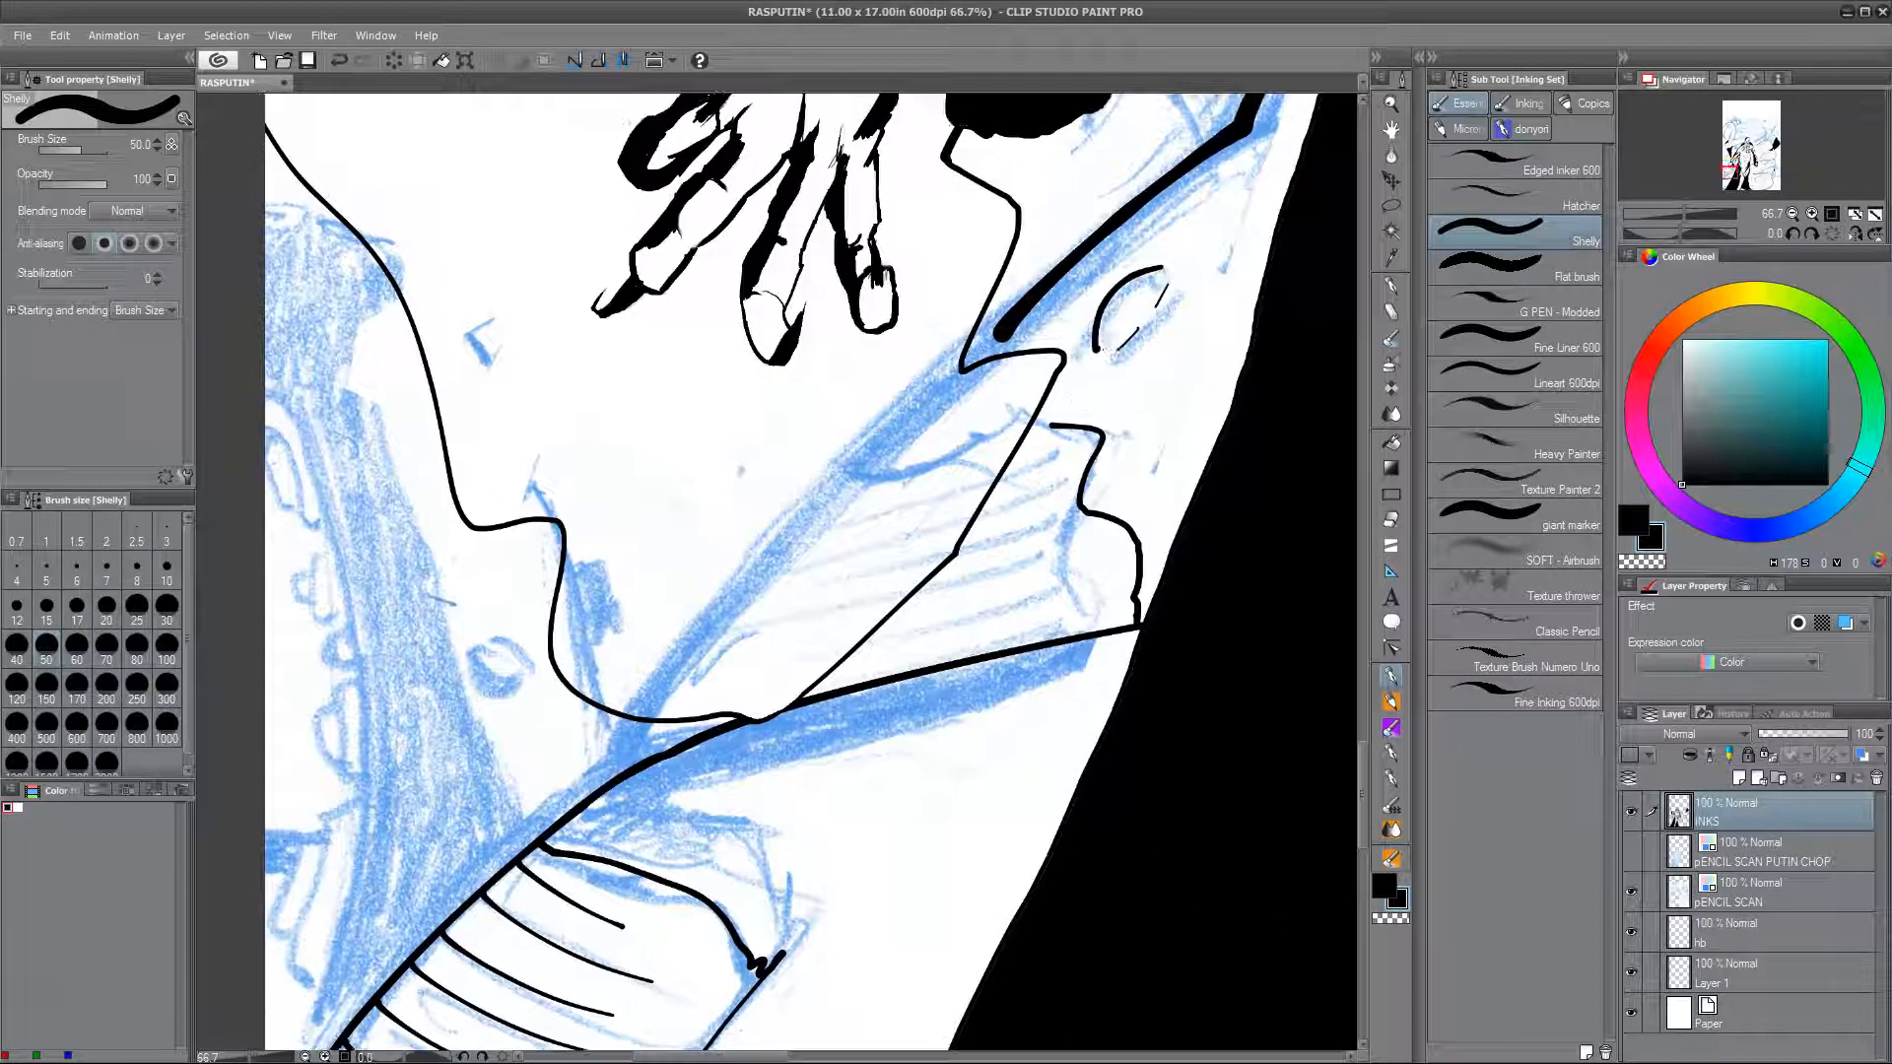
left_click_drag(690, 749, 1020, 540)
left_click_drag(960, 519, 595, 882)
left_click_drag(840, 626, 817, 655)
key("ctrl+z")
key("ctrl+z")
key("g")
left_click(999, 527)
Step: Outline the suckers and edge of the tentacle at the page's left border with a size 15 brush
key("p")
left_click_drag(838, 493, 971, 640)
key("bracketleft")
key("bracketleft")
key("bracketleft")
mouse_move(727, 326)
left_mouse_down()
mouse_move(820, 621)
mouse_move(770, 990)
left_mouse_up()
mouse_move(777, 934)
left_mouse_down()
mouse_move(817, 723)
mouse_move(759, 899)
left_mouse_up()
left_click_drag(824, 589, 794, 618)
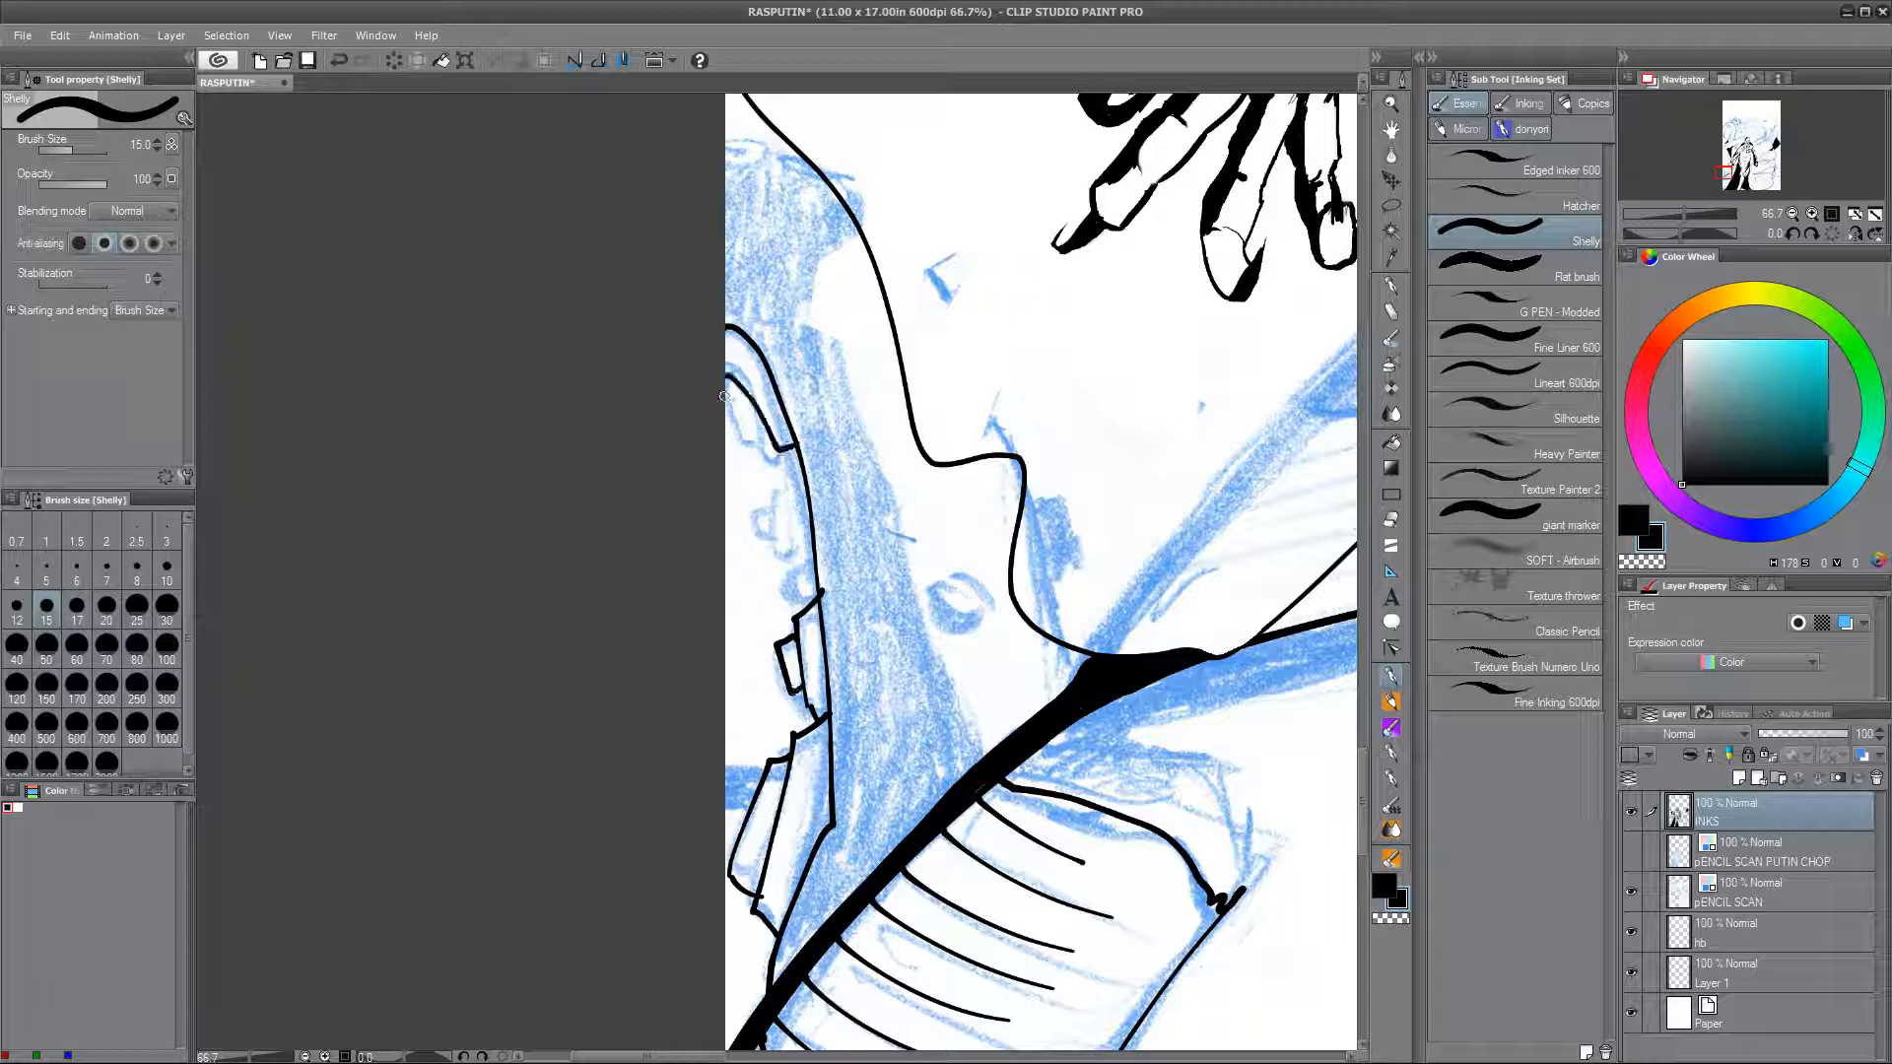
Step: Rework the inner lines of the left-border suckers and fill the enclosed gap between them with black
key("ctrl+z")
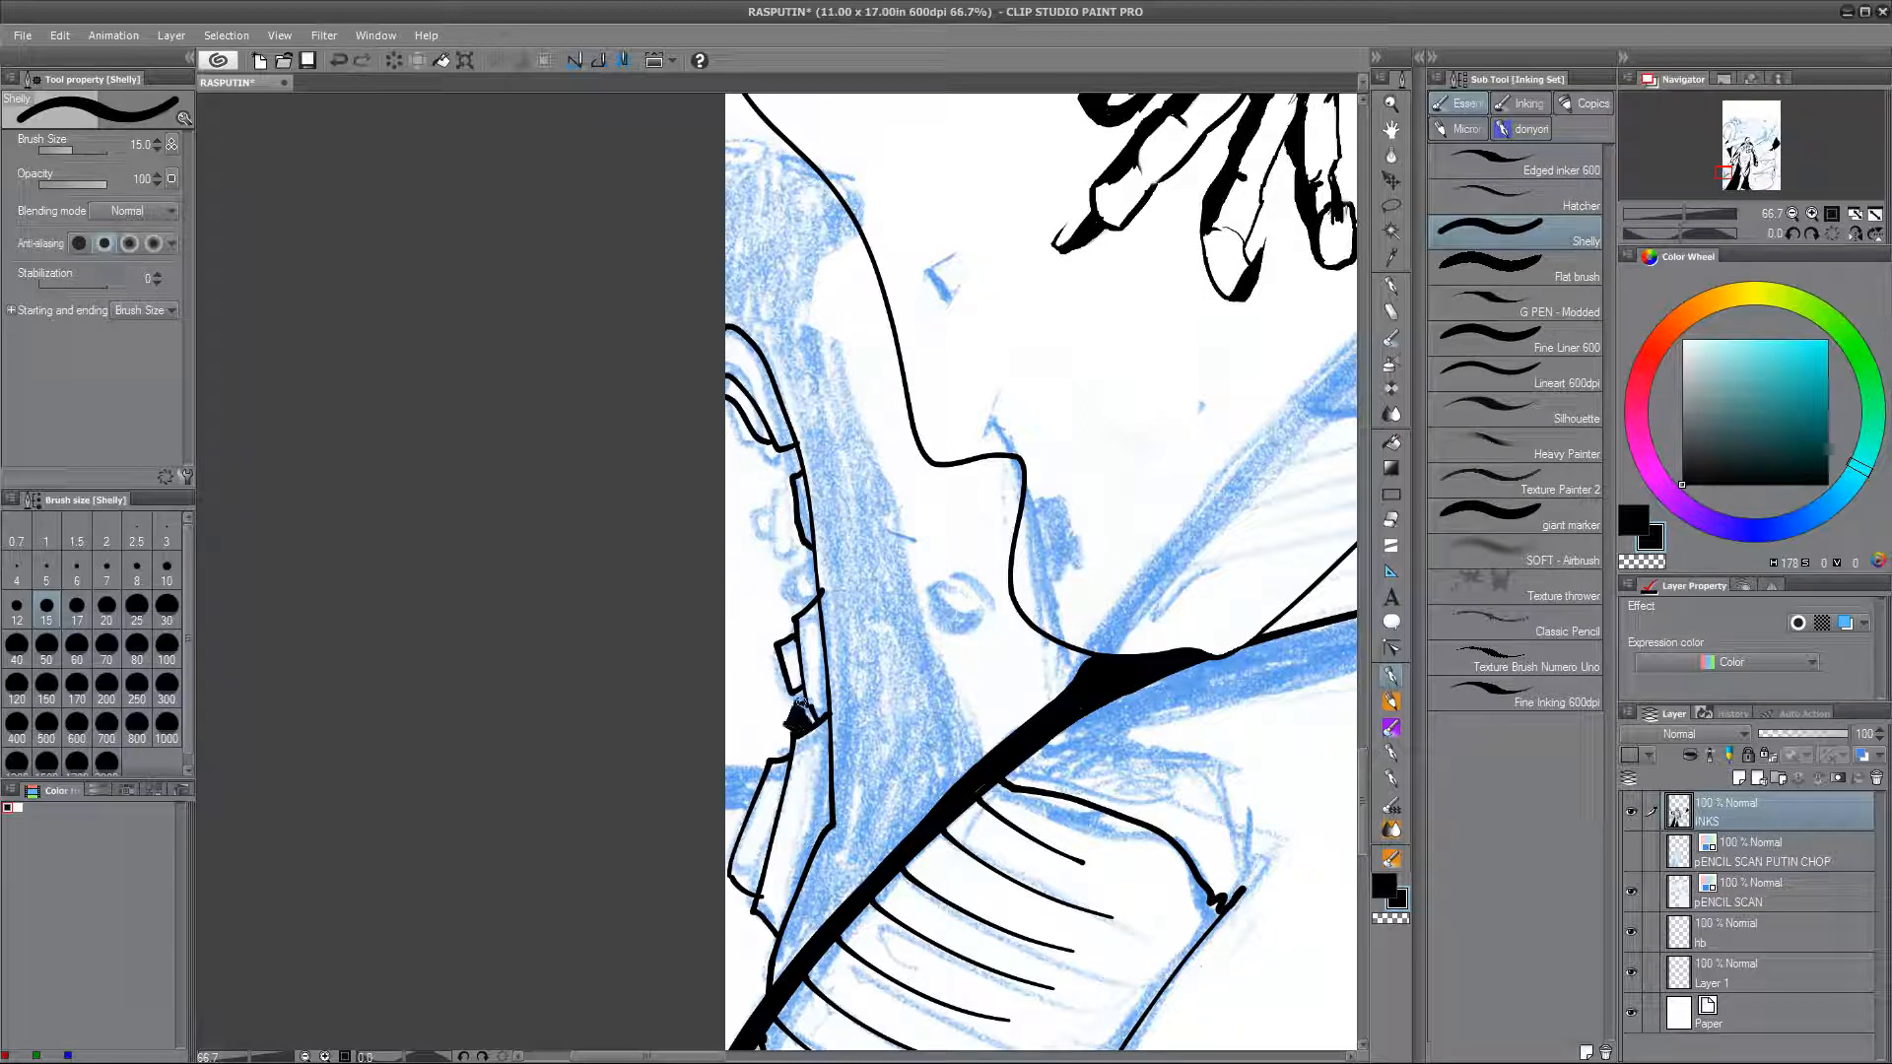
key("ctrl+z")
mouse_move(726, 455)
left_mouse_down()
mouse_move(812, 566)
mouse_move(788, 617)
left_mouse_up()
key("w")
left_click(774, 484)
key("alt+Delete")
key("ctrl+d")
Step: Outline the shadow around the lower sucker at the page's left border and fill it with black
key("p")
key("w")
key("p")
left_click_drag(781, 690, 727, 800)
key("w")
left_click(754, 786)
key("alt+Delete")
key("ctrl+d")
Step: Outline the broad shadow running down the left-border tentacle around its small oval spot and fill it with black
mouse_move(1087, 644)
left_mouse_down()
mouse_move(1112, 547)
mouse_move(1112, 784)
mouse_move(1016, 861)
left_mouse_up()
key("p")
left_click_drag(657, 354, 949, 941)
key("w")
left_click(845, 911)
key("alt+Delete")
key("ctrl+d")
Step: Erase stray ink at the page's left edge and touch up the left-border tentacle's small details
left_click_drag(778, 473, 791, 406)
key("e")
mouse_move(725, 307)
left_mouse_down()
mouse_move(776, 380)
mouse_move(741, 309)
left_mouse_up()
key("p")
left_click_drag(757, 430, 753, 477)
mouse_move(882, 731)
left_mouse_down()
mouse_move(940, 757)
mouse_move(907, 768)
left_mouse_up()
key("ctrl+z")
left_click(77, 568)
mouse_move(920, 769)
left_mouse_down()
mouse_move(934, 765)
mouse_move(801, 692)
left_mouse_up()
scroll(692, 840, "down", 5)
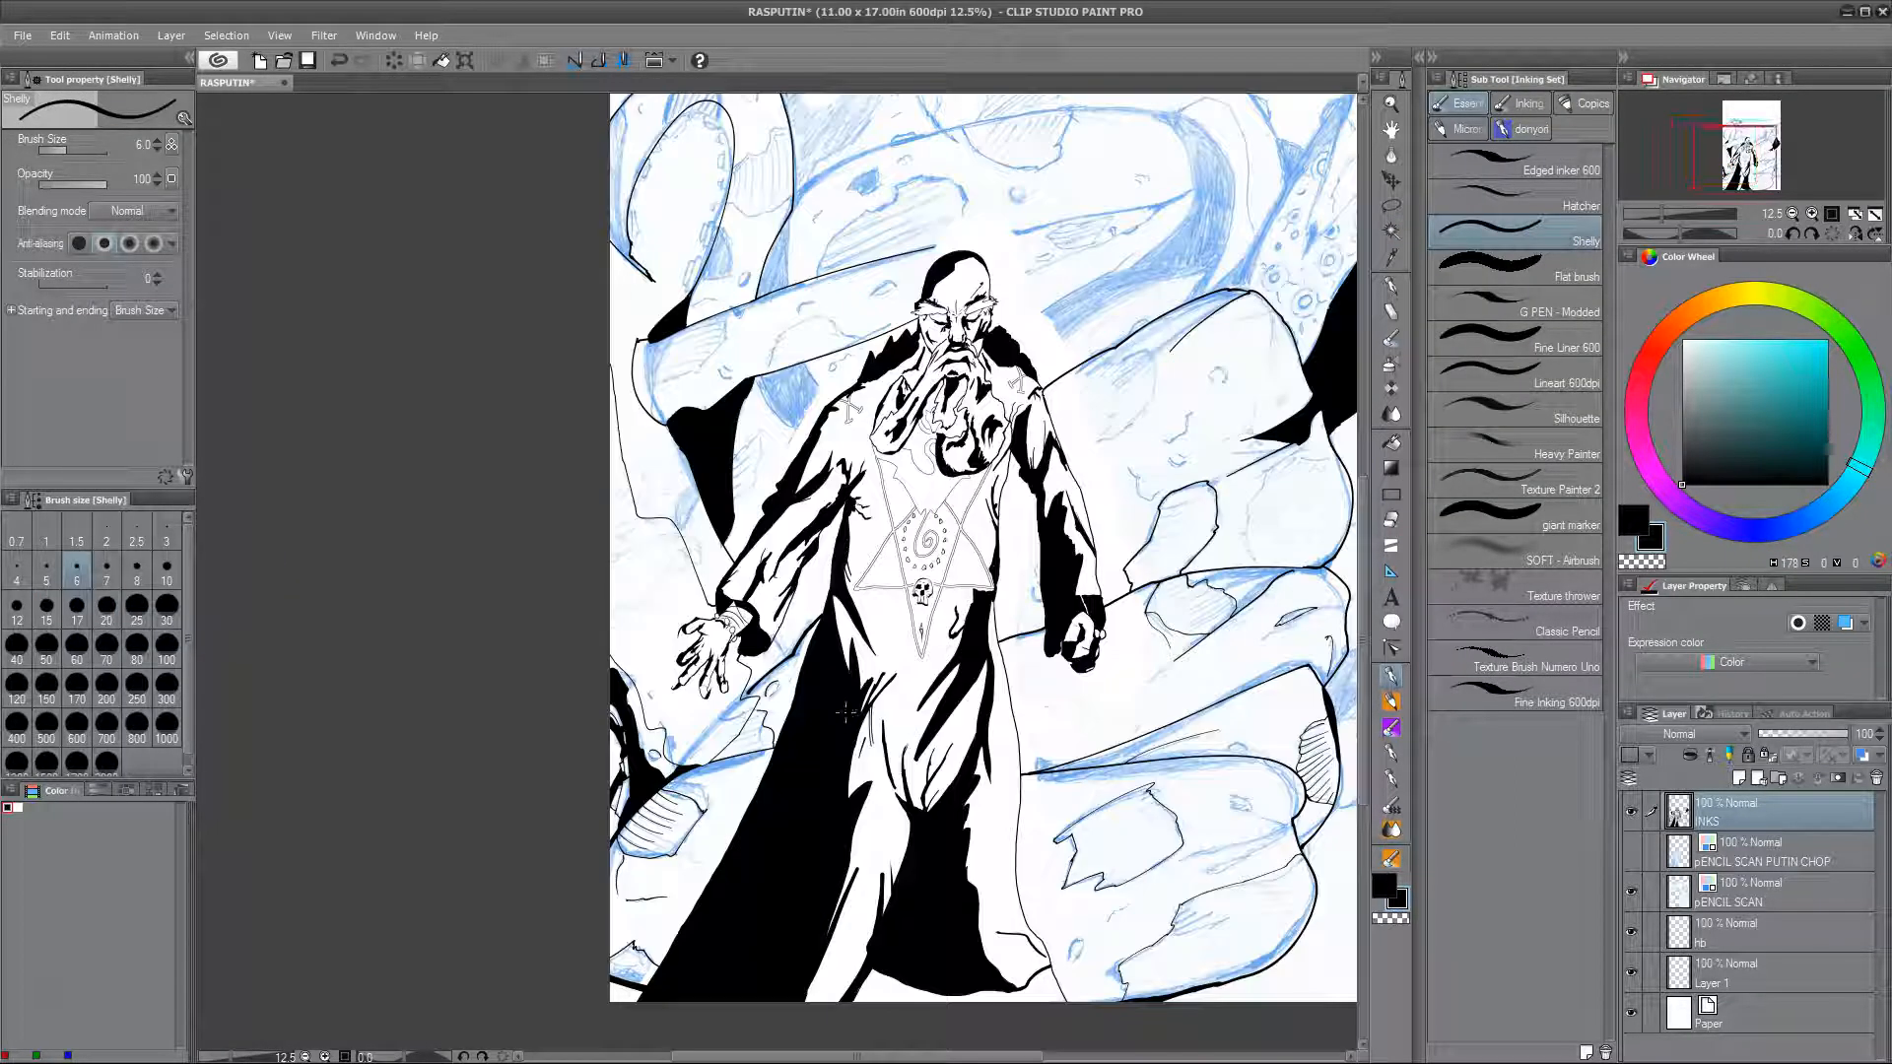
Step: Outline the jagged patch on the tentacle beside the robed figure's upper arm and hatch it with a size 17 brush
left_click(76, 609)
scroll(793, 409, "up", 4)
left_click_drag(629, 289, 834, 542)
left_click_drag(540, 611, 661, 503)
left_click_drag(650, 517, 626, 729)
left_click_drag(625, 729, 540, 787)
left_click_drag(580, 736, 539, 766)
left_click_drag(587, 690, 539, 726)
left_click_drag(566, 725, 540, 750)
left_click_drag(608, 609, 540, 670)
left_click_drag(634, 553, 538, 635)
Step: Ink the small oval spot on the tentacle beside the figure's shoulder, undoing the misplaced strokes
left_click_drag(988, 625, 673, 836)
left_click_drag(627, 440, 638, 441)
left_click_drag(673, 423, 684, 413)
key("ctrl+z")
left_click_drag(552, 247, 898, 833)
mouse_move(799, 446)
left_mouse_down()
mouse_move(773, 744)
mouse_move(792, 723)
left_mouse_up()
key("ctrl+z")
Step: Close the outline of the shadow behind the figure's shoulder and fill the enclosed area with black
left_click_drag(867, 837, 754, 352)
left_click_drag(744, 547, 834, 708)
key("w")
left_click(625, 197)
key("alt+Delete")
Step: Fill the remaining shadow gap between the tentacle coils beside the figure with solid black
mouse_move(837, 247)
left_mouse_down()
mouse_move(693, 620)
mouse_move(789, 513)
mouse_move(812, 599)
left_mouse_up()
key("p")
left_click(839, 550)
key("x")
key("ctrl+d")
left_click(828, 567)
key("alt+Delete")
key("ctrl+z")
key("x")
key("alt+Delete")
key("ctrl+d")
Step: Lasso a jagged spot on the tentacle below the open hand and fill it with black
key("ctrl+minus")
key("ctrl+minus")
key("ctrl+minus")
key("ctrl+minus")
left_click_drag(807, 709, 794, 315)
key("m")
left_click_drag(768, 493, 928, 449)
left_click_drag(674, 672, 666, 680)
key("alt+Delete")
key("ctrl+d")
Step: Lasso and fill a small black spot beside the robe's hem and tapering shadows in the bottom coil's crease
left_click_drag(1012, 838, 1027, 839)
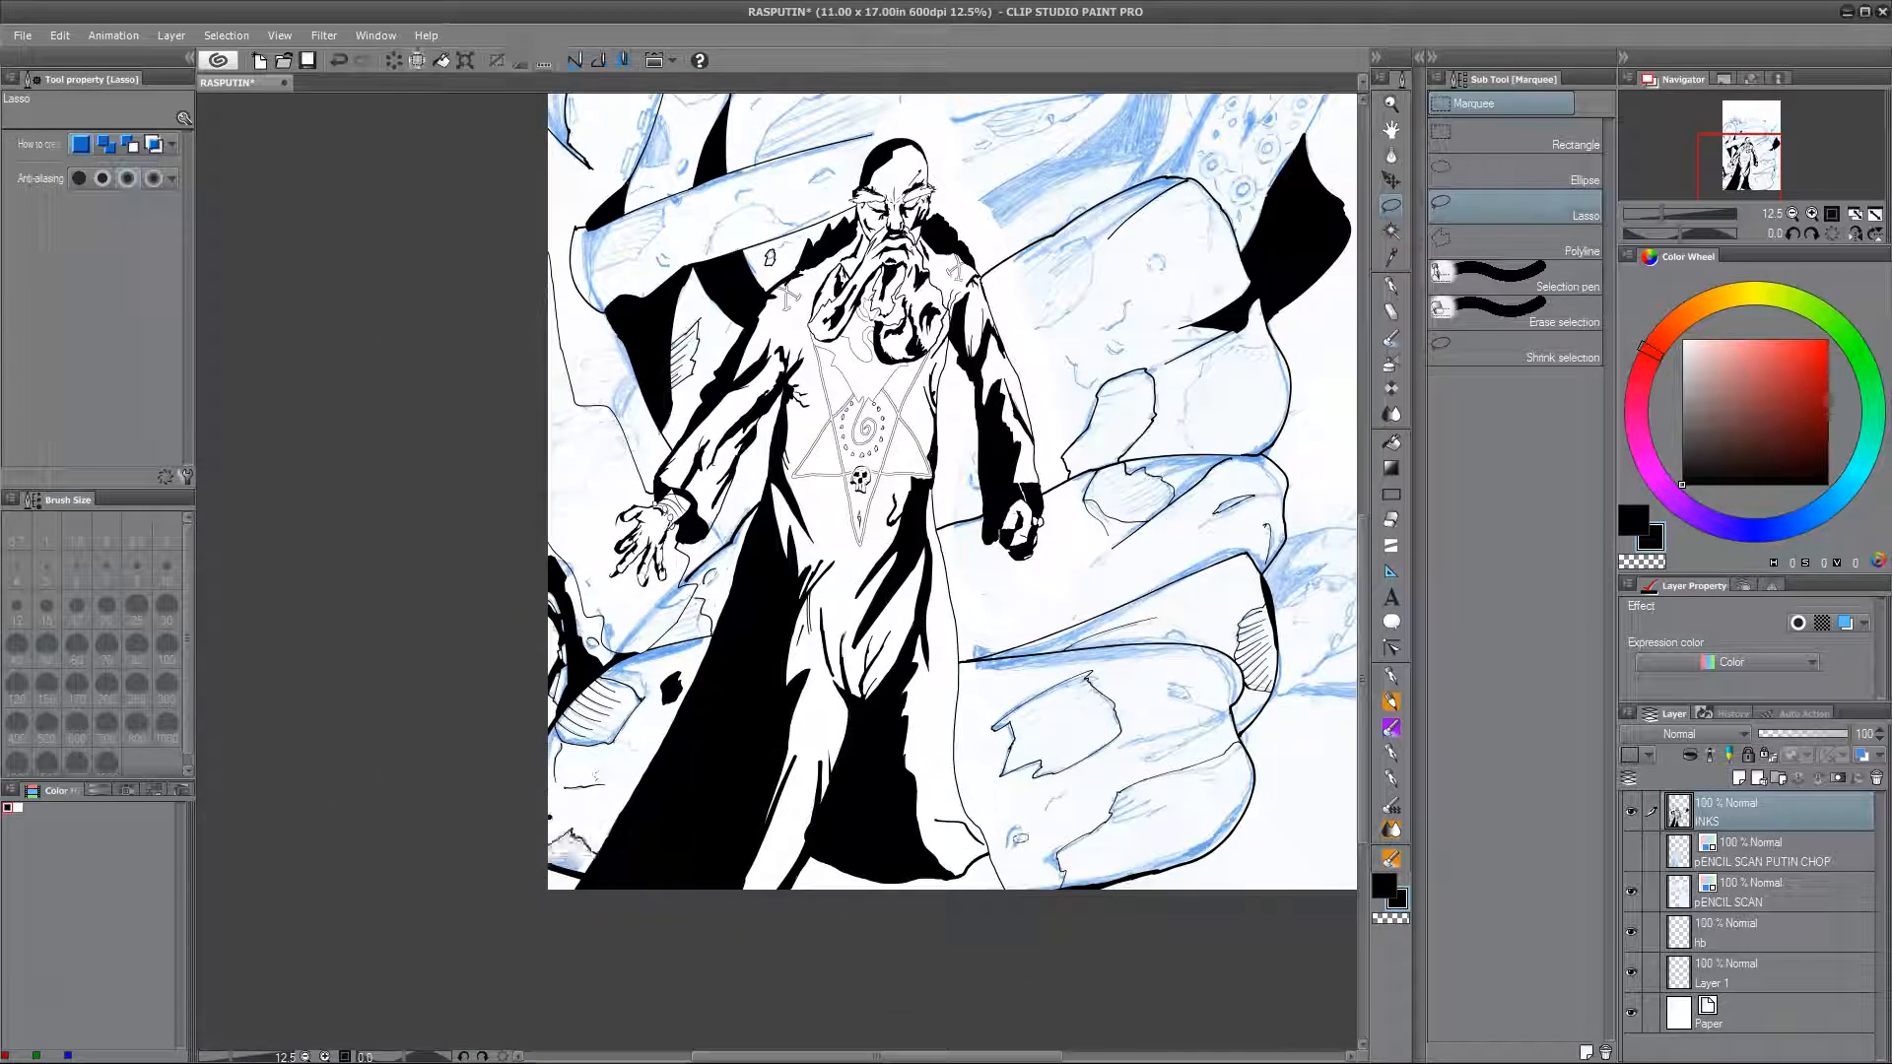
key("alt+Delete")
key("ctrl+d")
left_click_drag(1205, 706, 1214, 737)
key("alt+Delete")
key("ctrl+d")
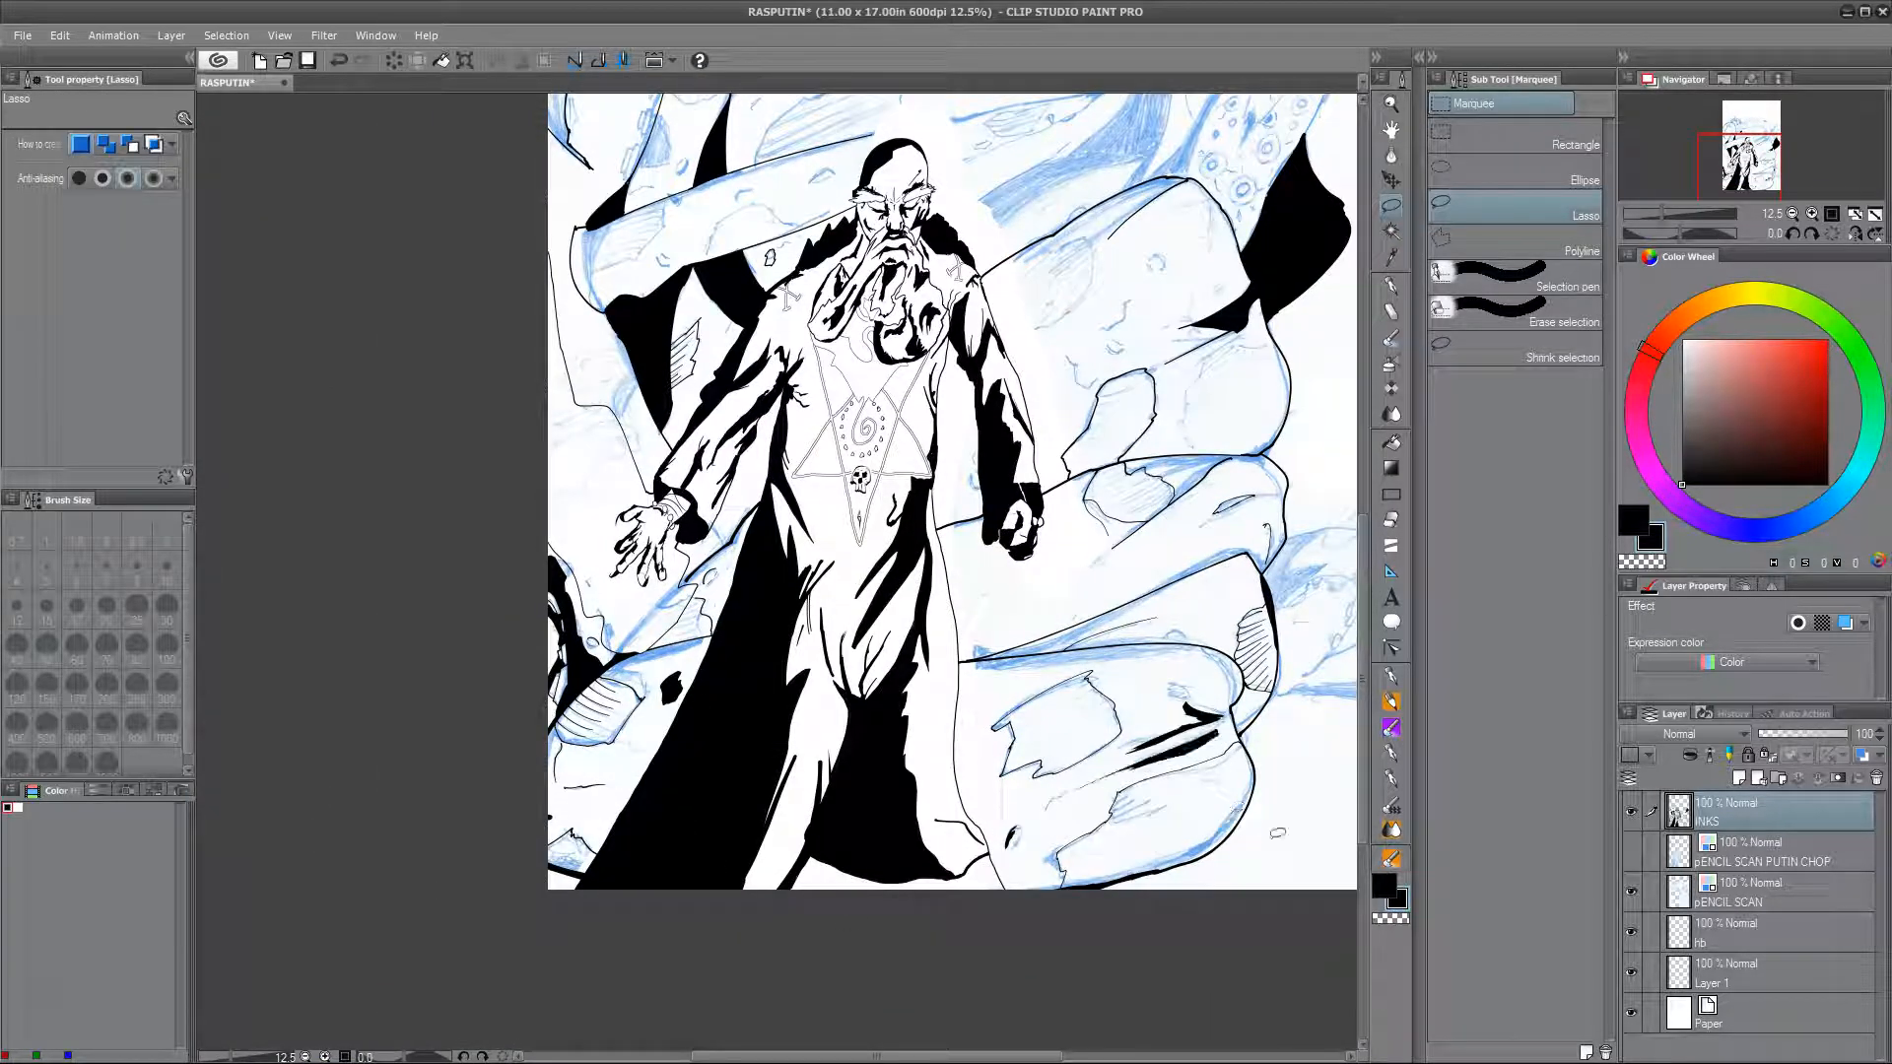
Step: Lasso the shadow along the bottom coil's upper edge beside the robe and fill it with black
left_click_drag(1148, 648, 975, 666)
key("alt+Delete")
key("ctrl+d")
left_click_drag(1226, 727, 1235, 711)
left_click(1277, 770)
key("ctrl+d")
Step: Lasso a tapering shadow along the edge of the coil below the clenched fist and fill it with black
left_click_drag(1133, 610, 1092, 678)
mouse_move(1210, 625)
left_mouse_down()
mouse_move(1030, 711)
mouse_move(1208, 631)
left_mouse_up()
left_click(1172, 746)
key("ctrl+z")
key("ctrl+z")
key("alt+Delete")
key("ctrl+d")
Step: Add solid black shadow shapes to the coil between the robe's edge and the clenched fist
mouse_move(1060, 626)
left_mouse_down()
mouse_move(1040, 676)
mouse_move(929, 656)
left_mouse_up()
key("alt+Delete")
key("ctrl+d")
key("alt+Delete")
key("ctrl+d")
Step: Fill black spots and an upper-edge shadow on the large coil beside the clenched arm's shoulder
left_click_drag(1105, 864, 1064, 1029)
left_click_drag(1050, 532, 1023, 561)
left_click_drag(1170, 472, 1162, 469)
key("alt+Delete")
key("ctrl+d")
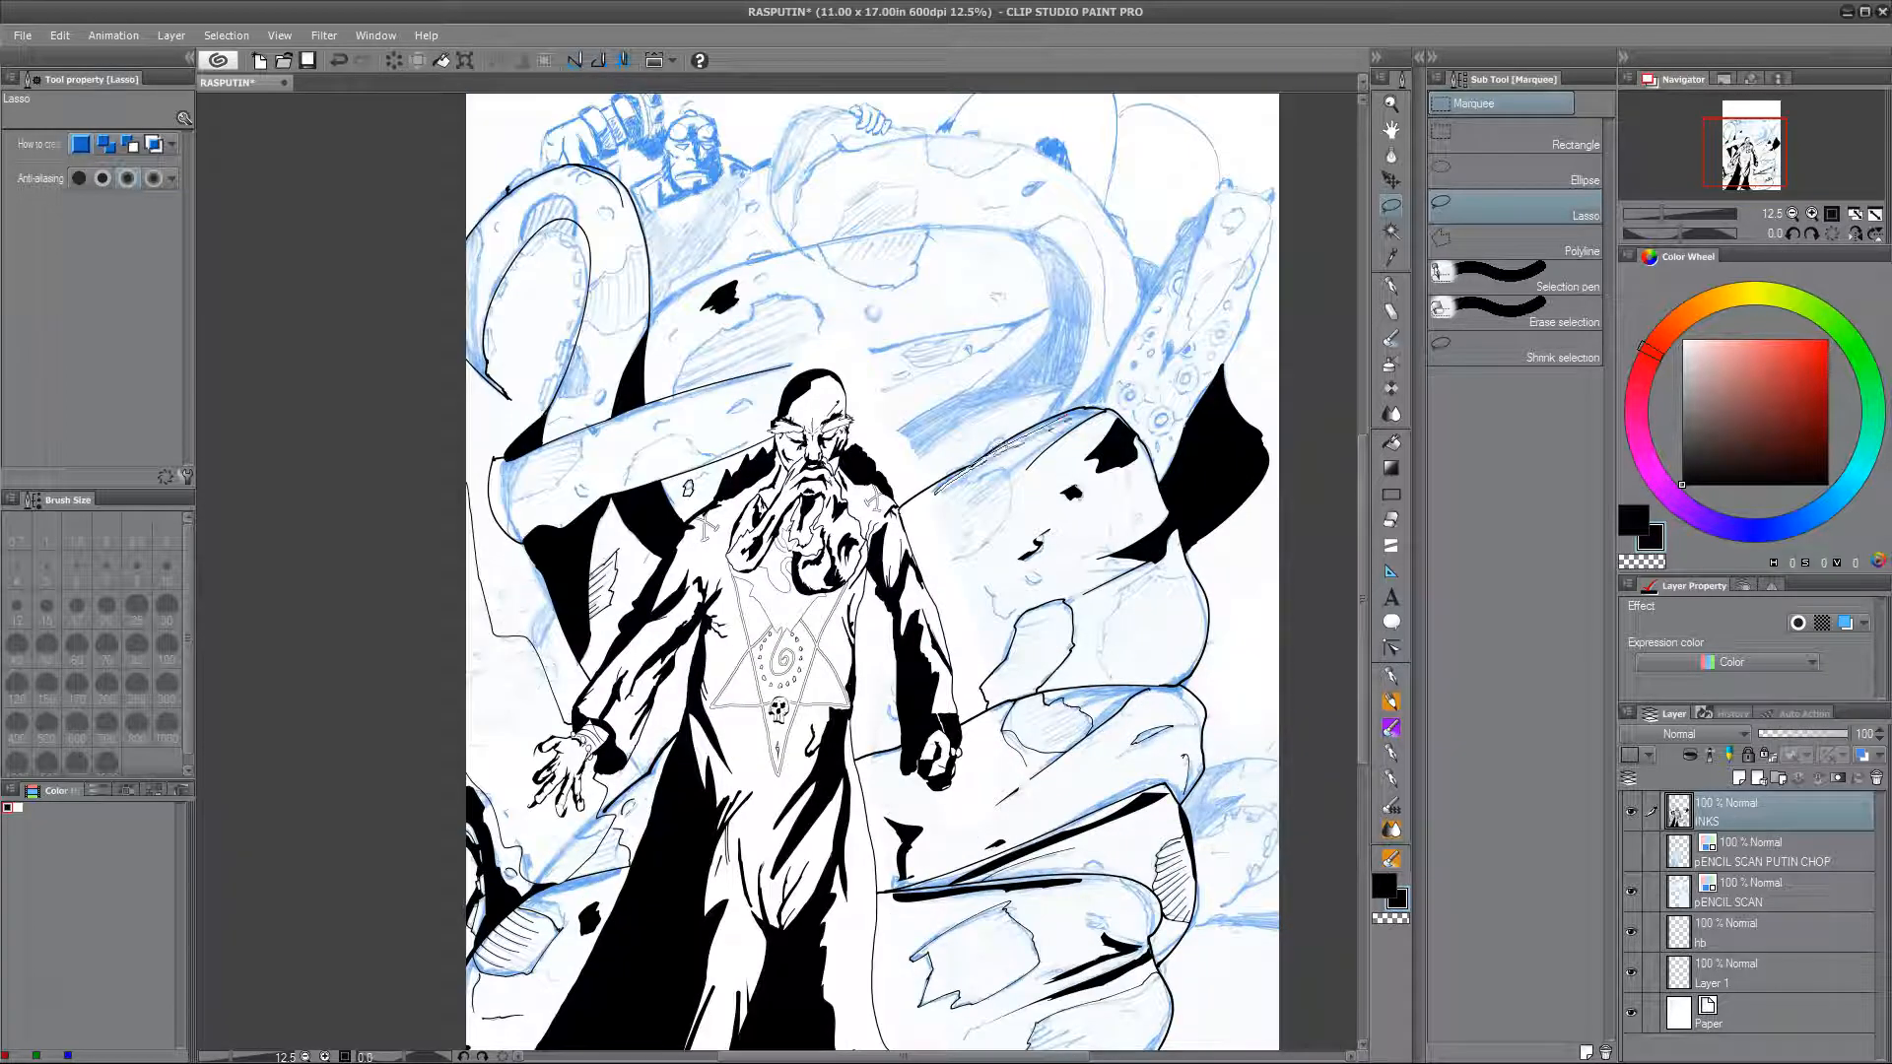
left_click_drag(1069, 420, 1089, 410)
key("alt+Delete")
key("ctrl+d")
Step: Lasso the long curved shadow around the bend of the large coil behind the head and fill it with black
left_click_drag(1106, 706, 1157, 877)
mouse_move(988, 591)
left_mouse_down()
mouse_move(1143, 433)
mouse_move(985, 399)
left_mouse_up()
key("alt+Delete")
key("ctrl+d")
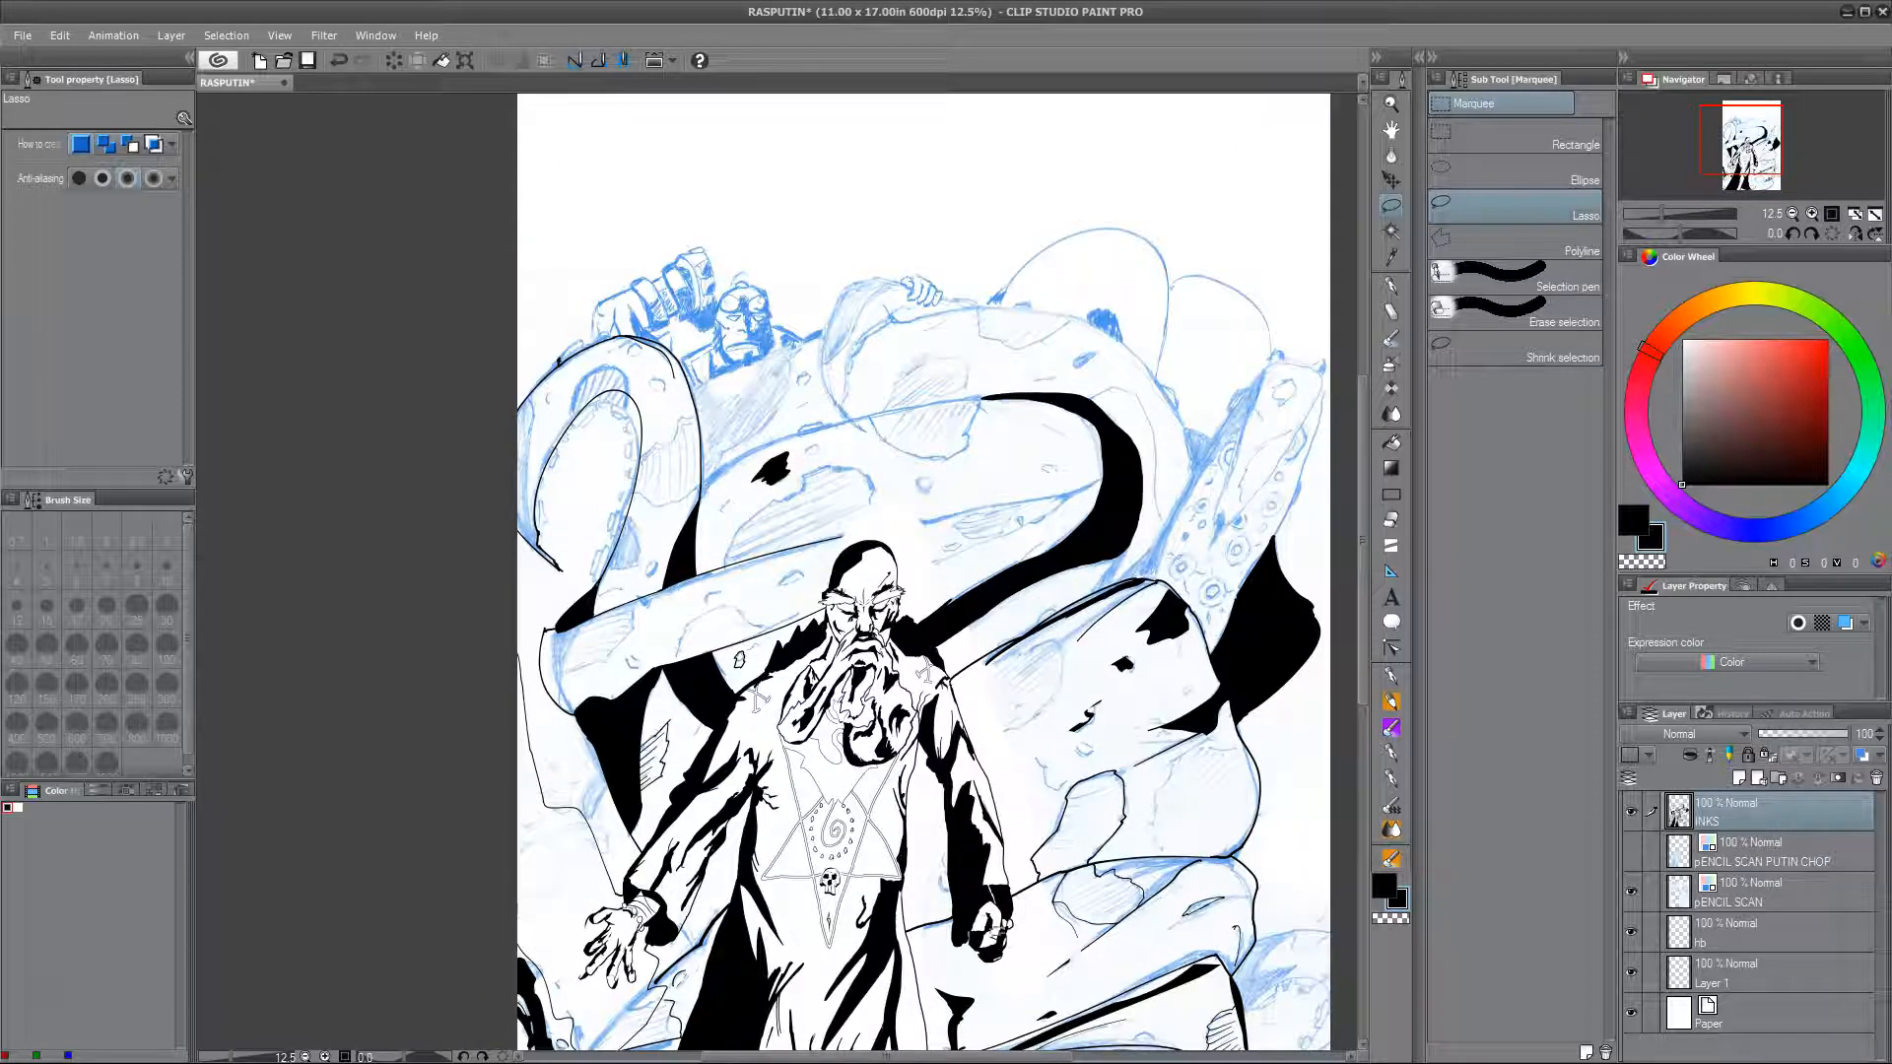
Step: Lasso the narrow shadow along the edge of the upright suckered tentacle and fill it with black
left_click_drag(1163, 734, 892, 756)
mouse_move(869, 599)
left_mouse_down()
mouse_move(970, 443)
mouse_move(877, 599)
left_mouse_up()
key("alt+Delete")
key("ctrl+d")
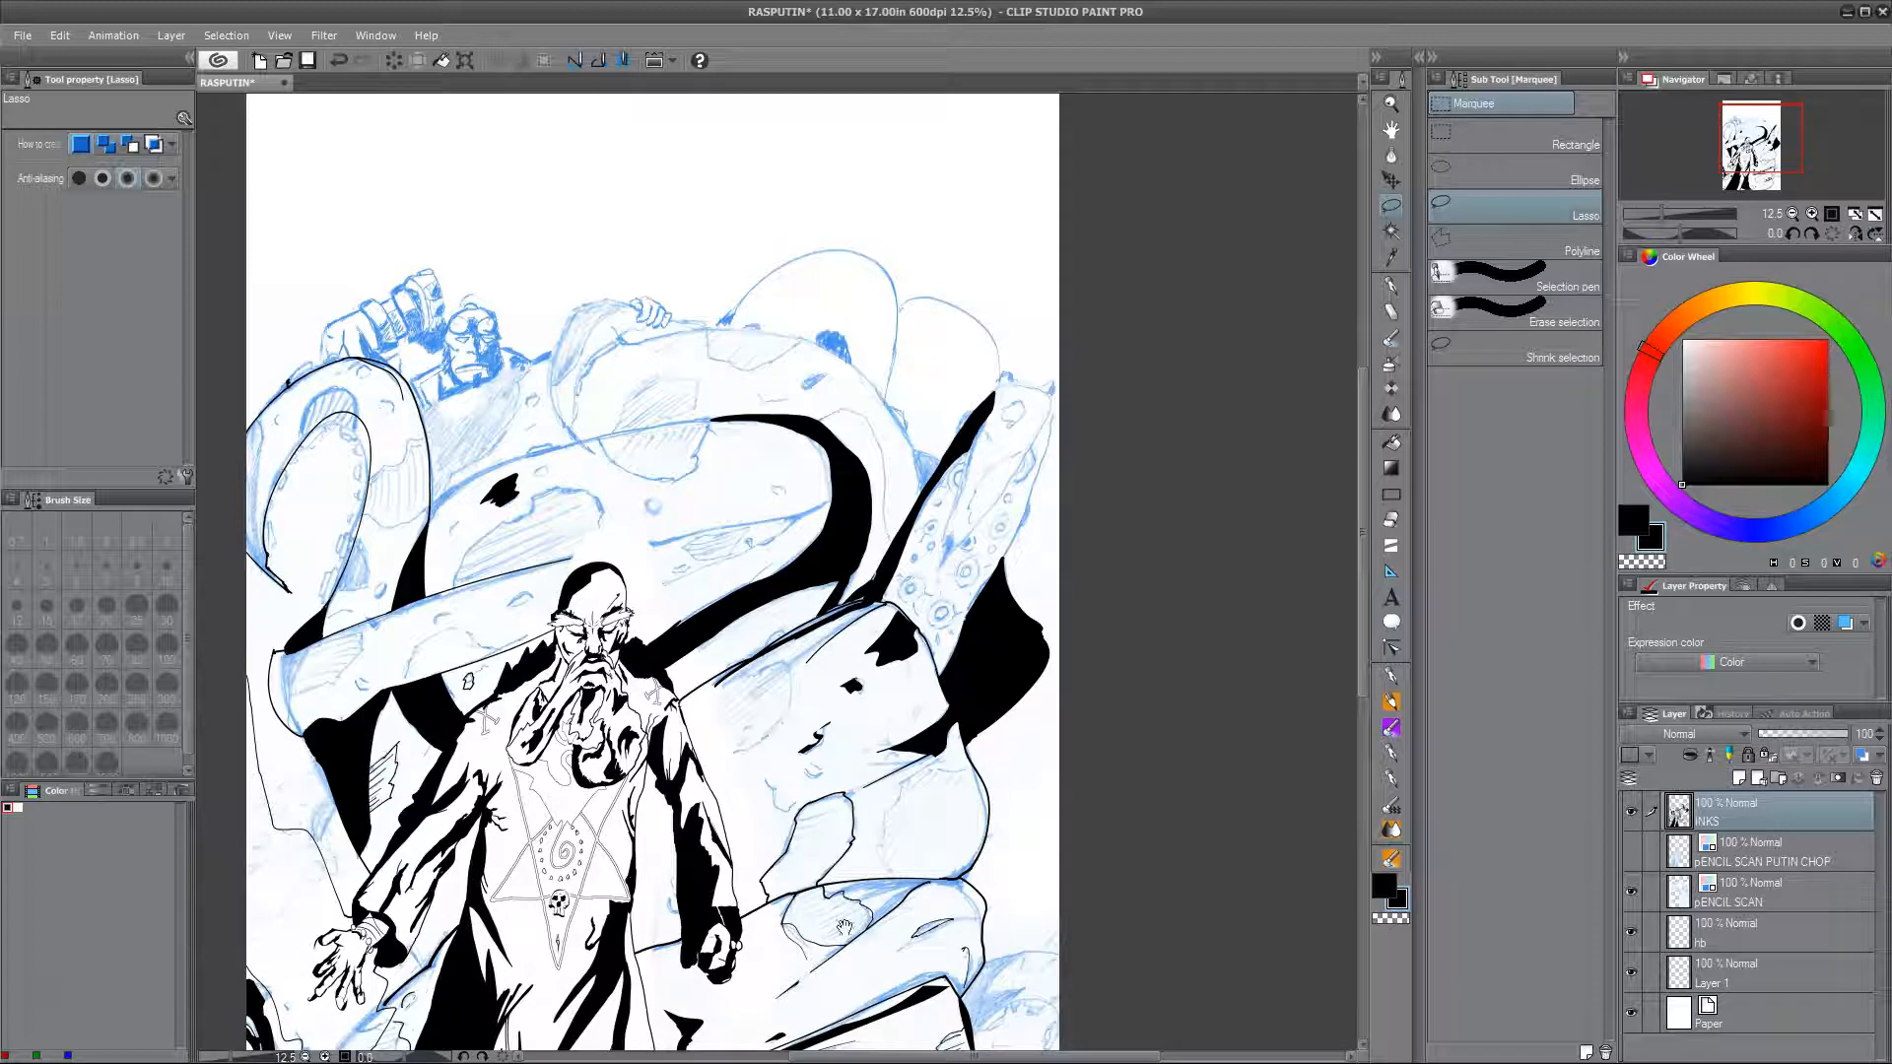
Step: Outline the jagged patch near the rounded end of the tentacle crossing behind the figure's head
left_click_drag(749, 734, 1015, 754)
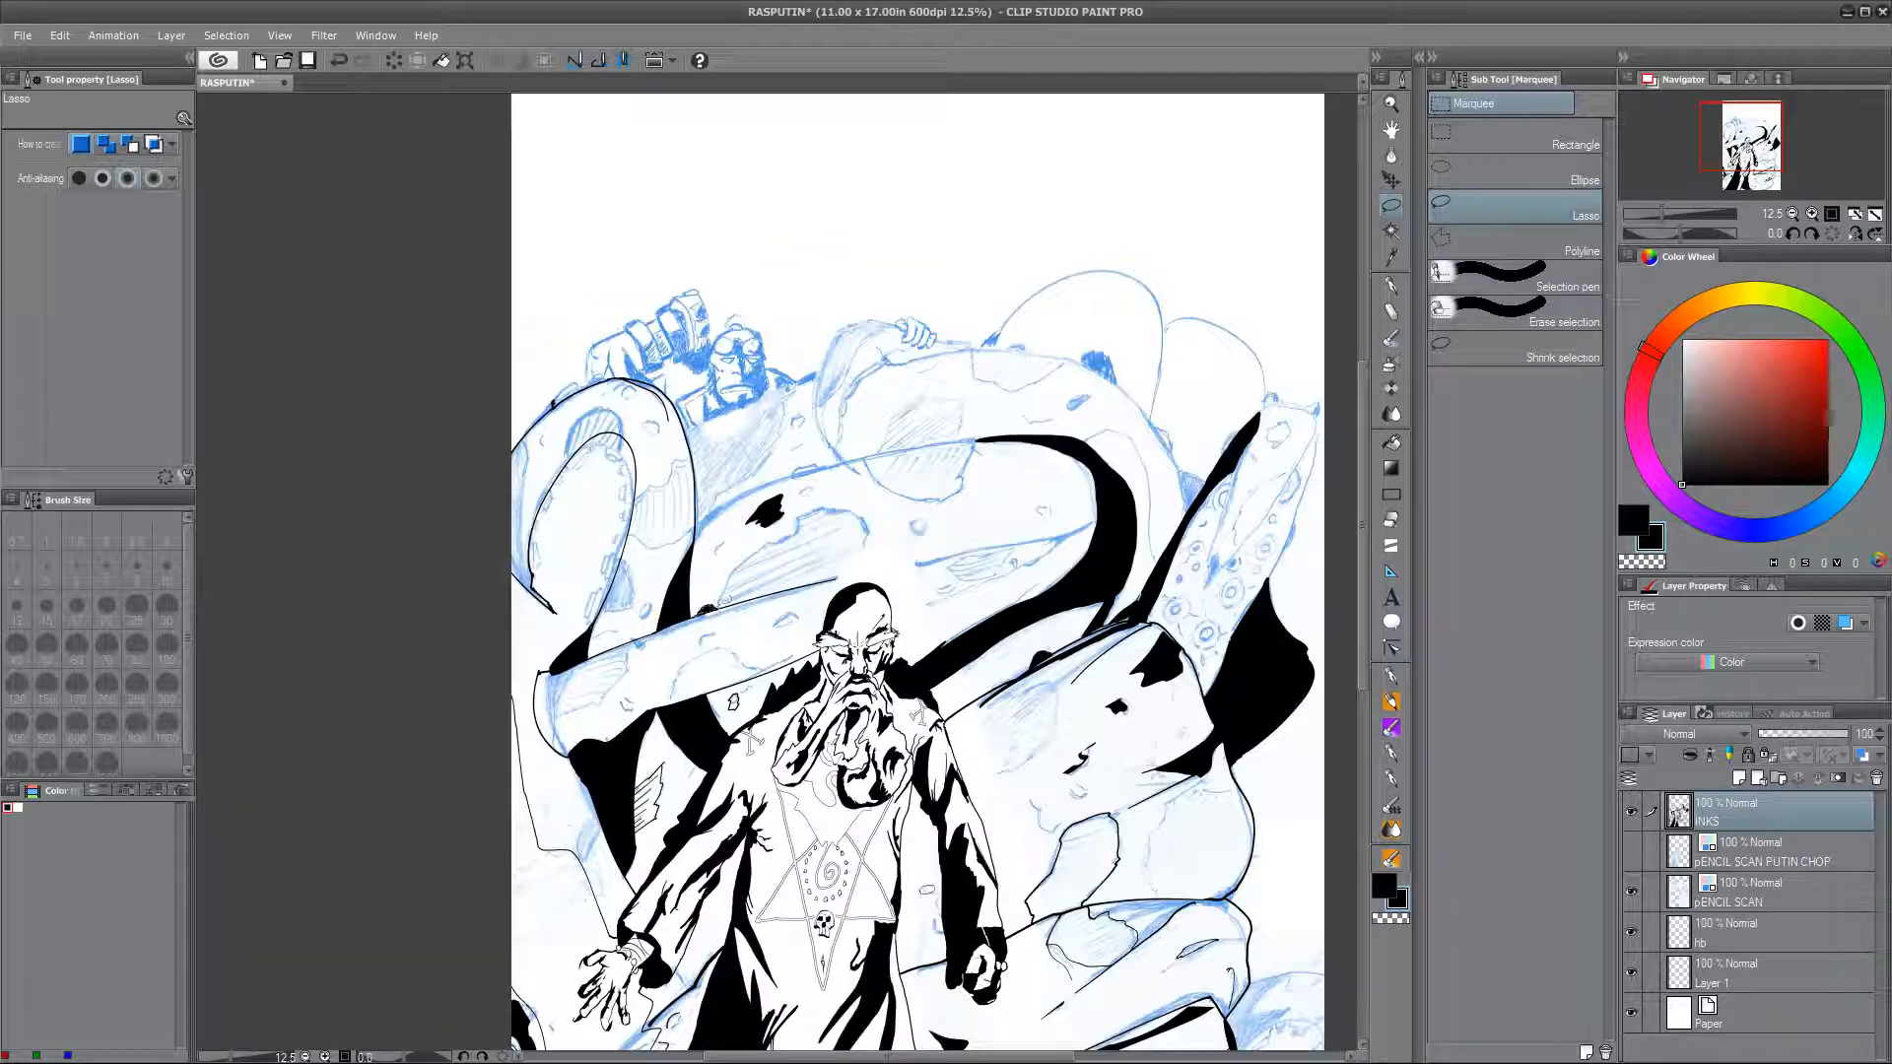
left_click_drag(916, 899, 983, 536)
left_click_drag(1035, 918, 1003, 949)
key("b")
scroll(971, 841, "up", 3)
left_click_drag(453, 757, 1094, 700)
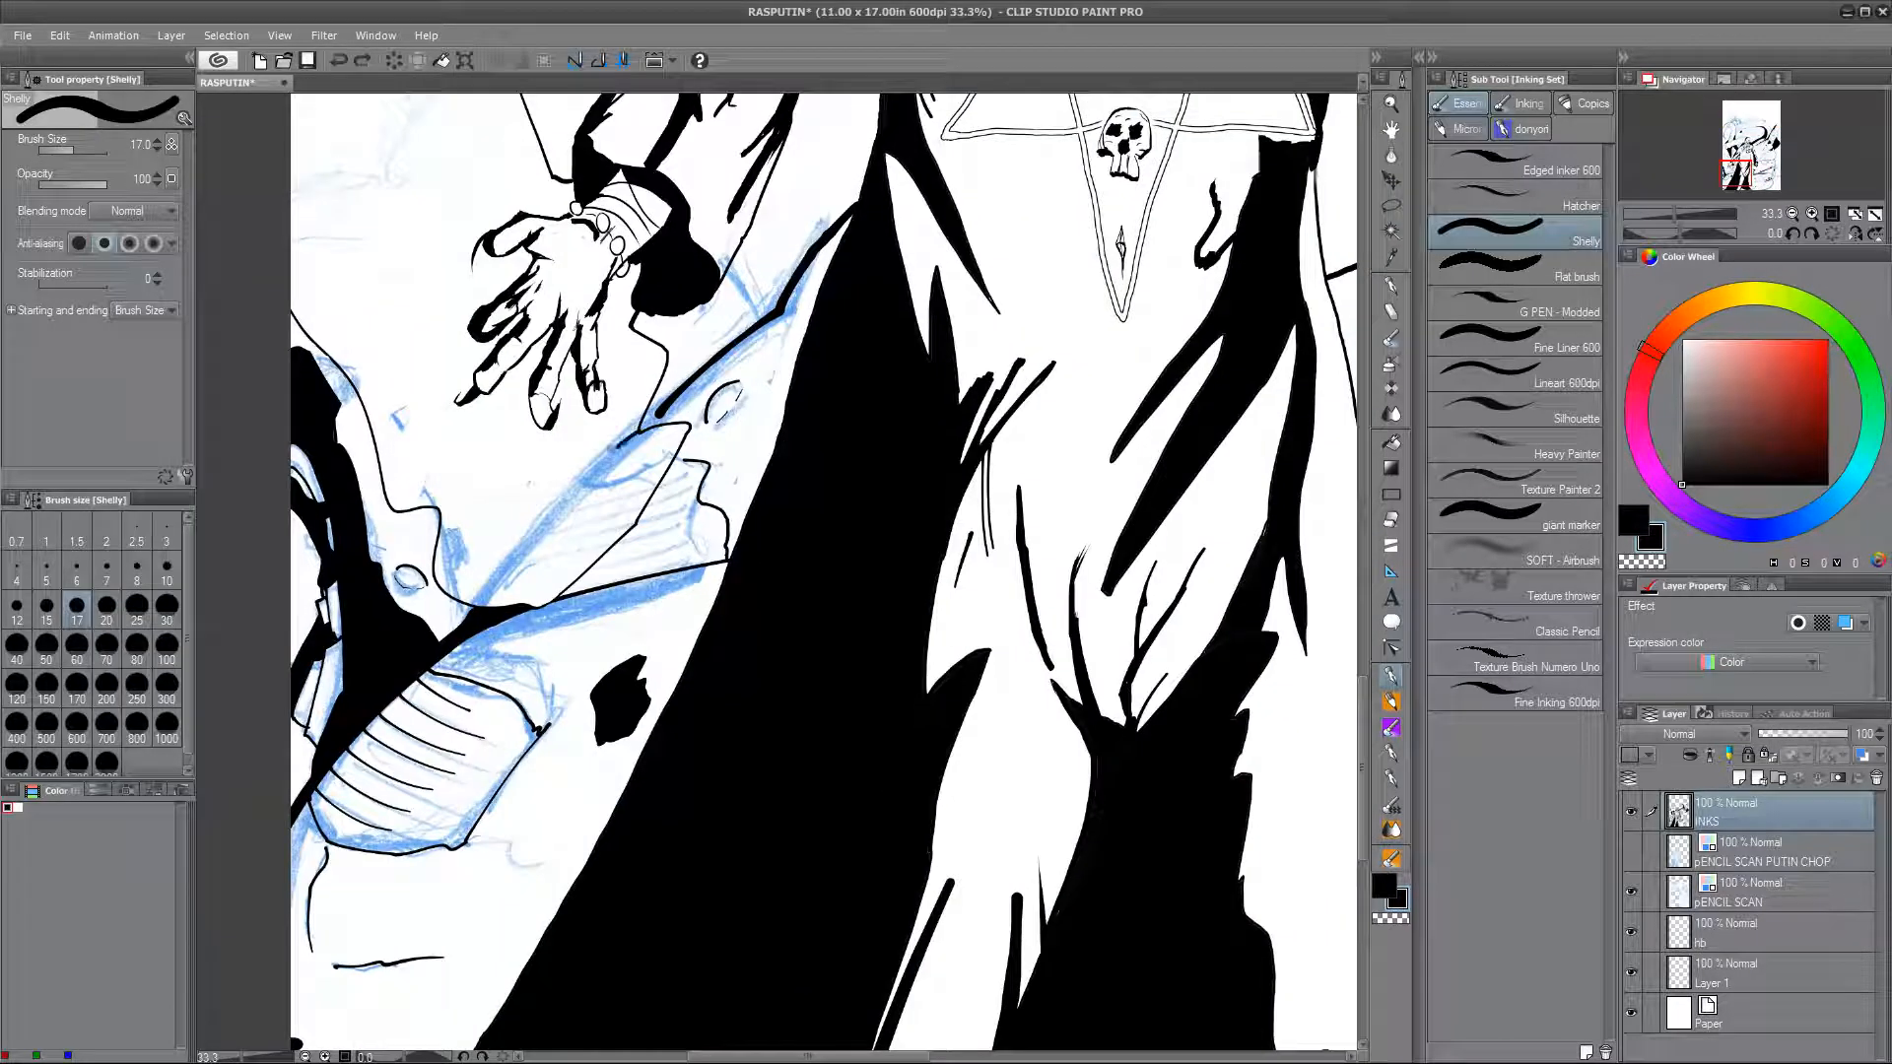
left_click_drag(654, 412, 693, 722)
left_click_drag(785, 612, 926, 1006)
left_click_drag(867, 325, 895, 836)
left_click_drag(620, 768, 808, 580)
Step: Ink the small spots and the curved patch outline on the tentacle beside the head with a size 10 brush
left_click(167, 570)
left_click_drag(1029, 550, 1015, 571)
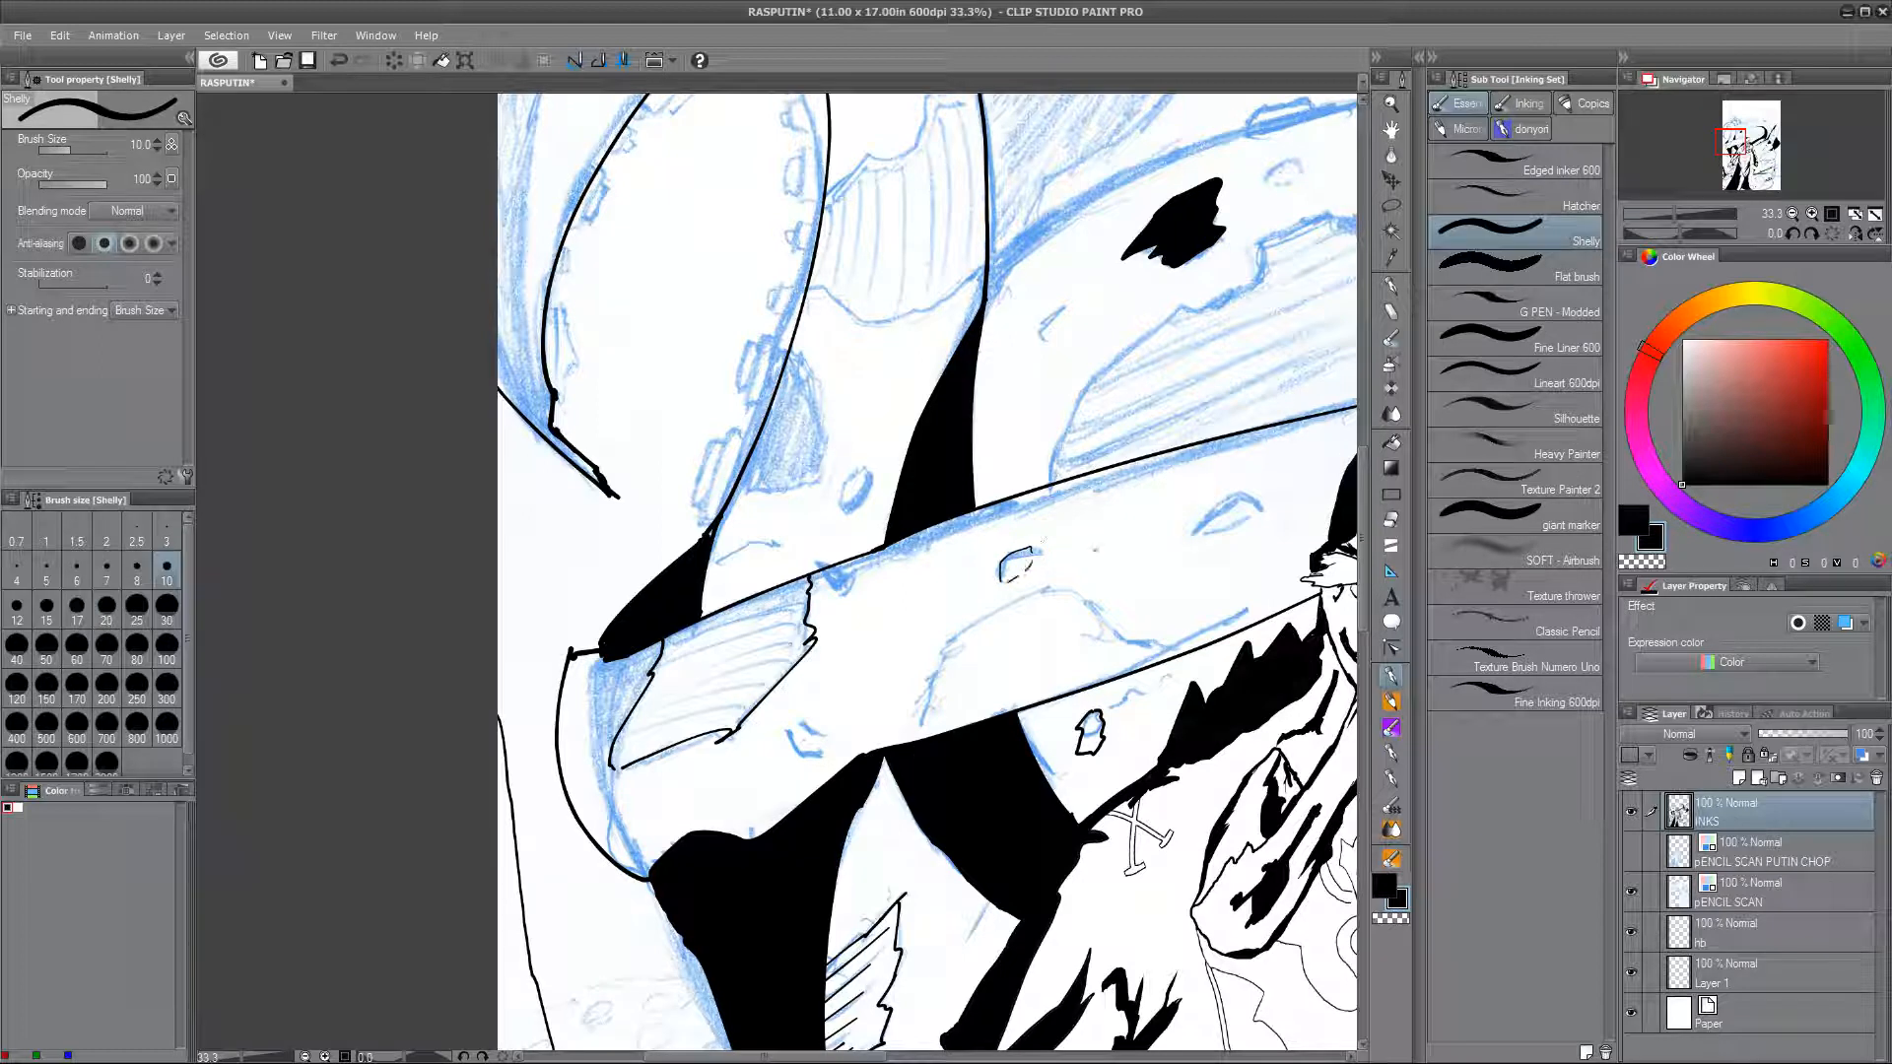
left_click_drag(924, 734, 1092, 594)
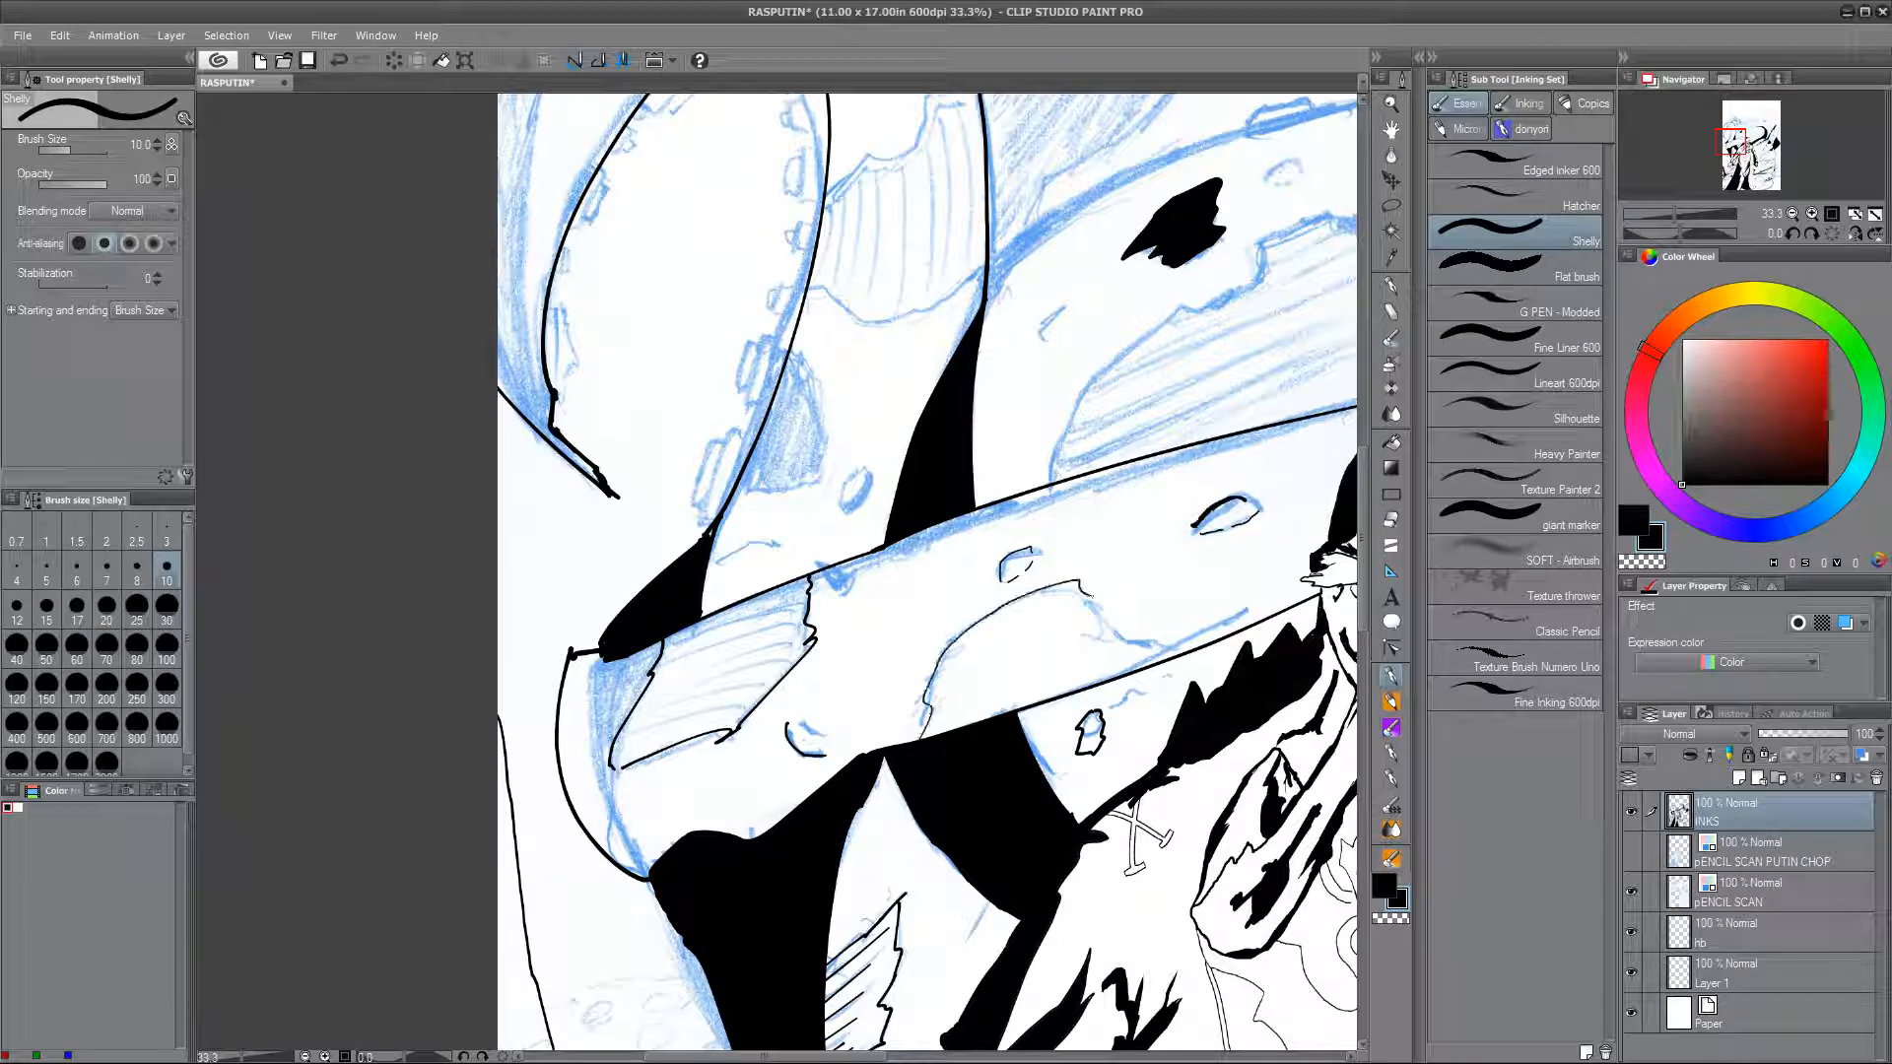
key("w")
left_click(1099, 645)
key("ctrl+d")
left_click_drag(652, 402, 126, 627)
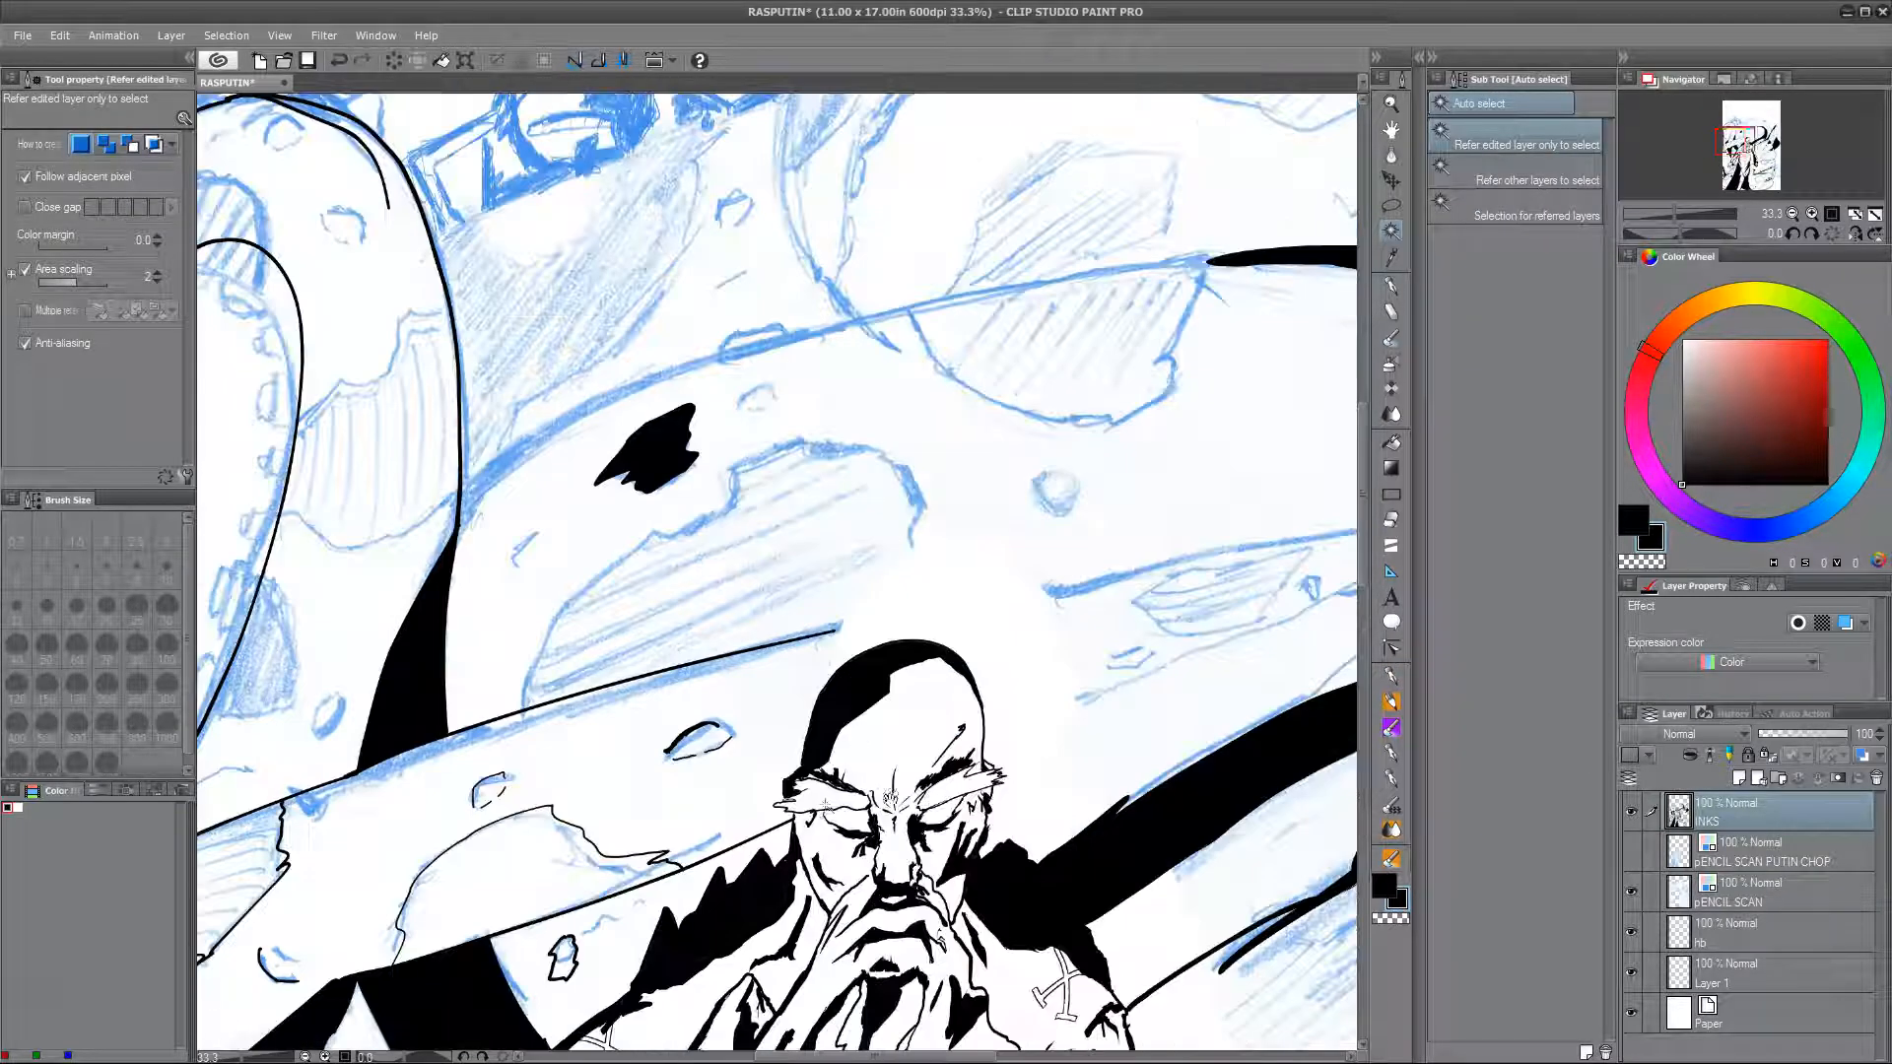
Step: Outline the curved hatched patch on the tentacle above the figure's head with a size 17 brush
key("p")
left_click(79, 613)
mouse_move(522, 708)
left_mouse_down()
mouse_move(891, 465)
mouse_move(916, 547)
mouse_move(675, 570)
left_mouse_up()
Step: Ink the lower edge of the tentacle behind the head up to its pointed fold, and the edge returning to the head
mouse_move(1210, 512)
left_mouse_down()
mouse_move(461, 666)
mouse_move(507, 674)
left_mouse_up()
key("ctrl+z")
key("ctrl+z")
left_click_drag(1210, 463, 506, 670)
mouse_move(631, 738)
left_mouse_down()
mouse_move(1133, 685)
mouse_move(665, 826)
left_mouse_up()
key("ctrl+z")
left_click_drag(1235, 597, 537, 761)
key("ctrl+z")
left_click_drag(1164, 639, 542, 761)
mouse_move(1163, 638)
left_mouse_down()
mouse_move(695, 863)
mouse_move(859, 761)
left_mouse_up()
key("ctrl+z")
left_click_drag(1249, 545, 854, 768)
key("e")
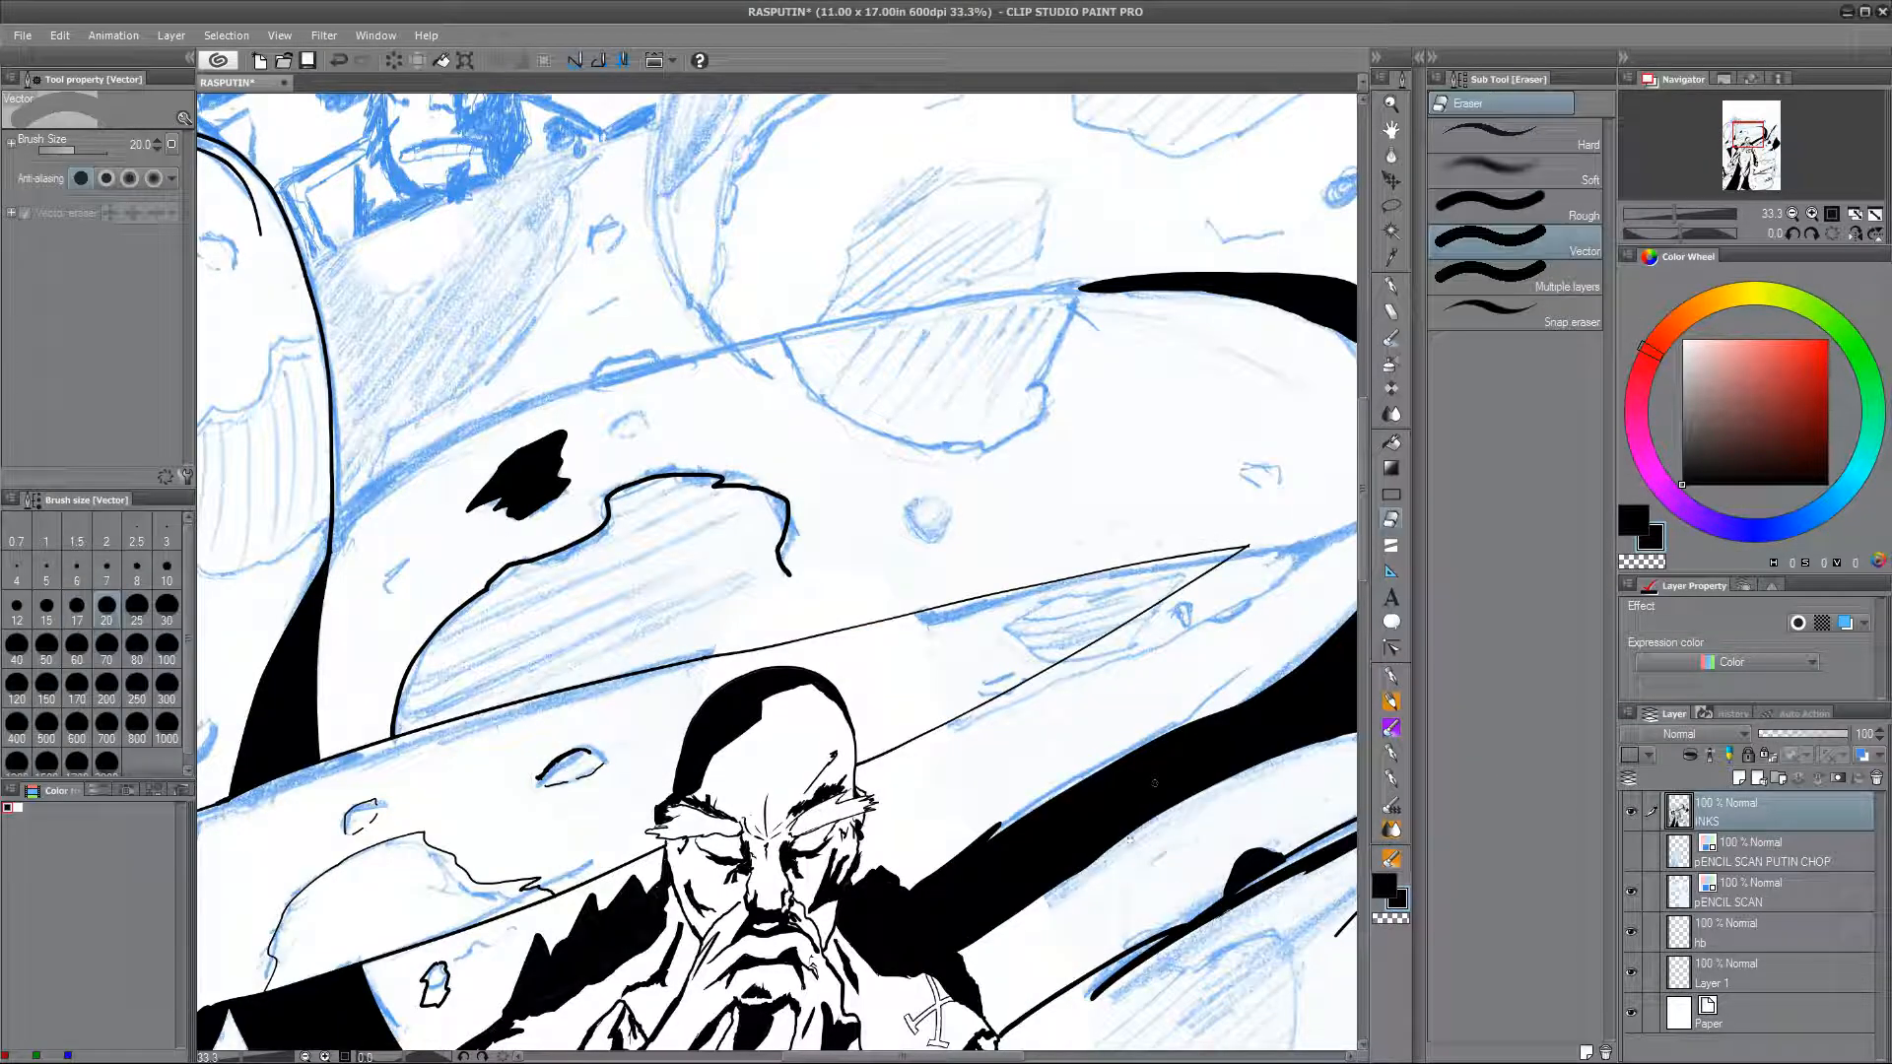
Step: Ink the jagged patch inside the pointed fold and the small spots on the tentacle above the head
left_click(1391, 678)
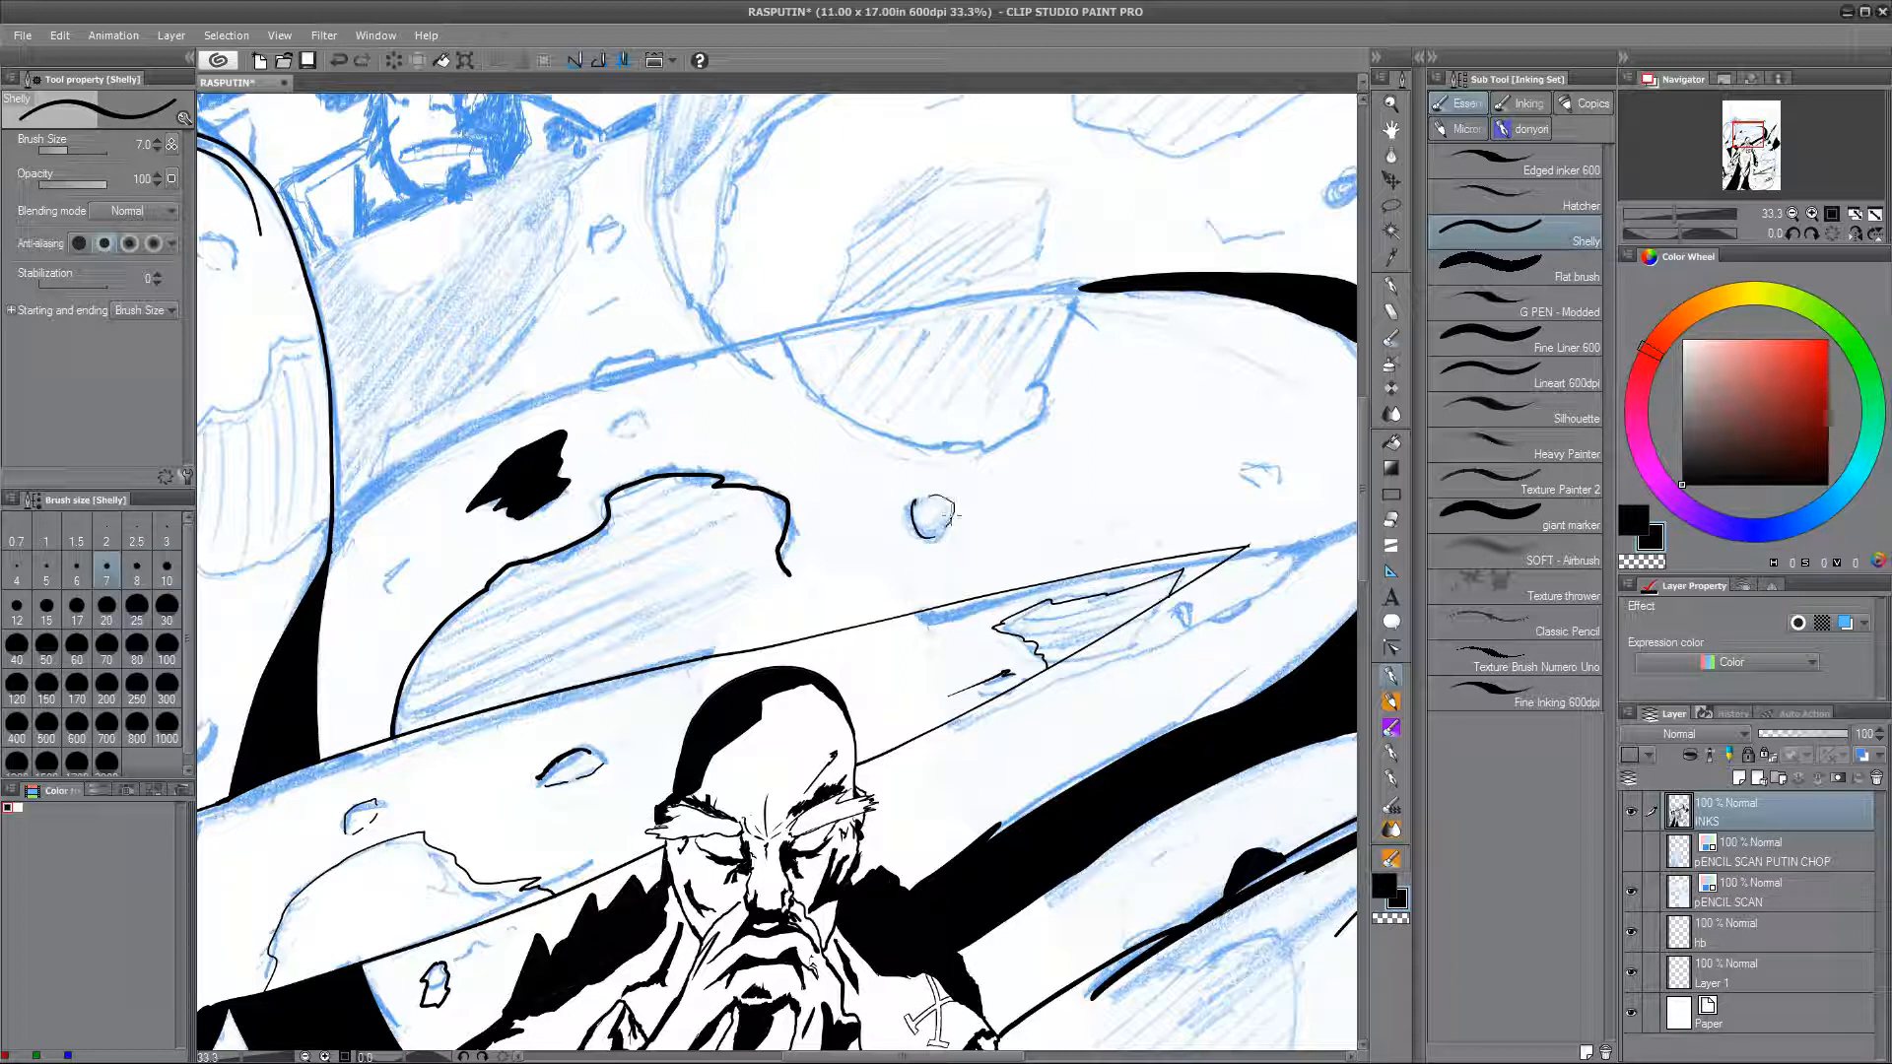
key("bracketright")
key("bracketright")
mouse_move(622, 416)
left_mouse_down()
mouse_move(610, 428)
mouse_move(642, 431)
left_mouse_up()
Step: Ink the tentacle's long upper edge up to the black coil shadow and set the brush to size 17
left_click(76, 579)
left_click(164, 534)
mouse_move(413, 550)
left_mouse_down()
mouse_move(382, 572)
mouse_move(1082, 286)
left_mouse_up()
left_click(46, 569)
left_click(106, 572)
left_click(76, 619)
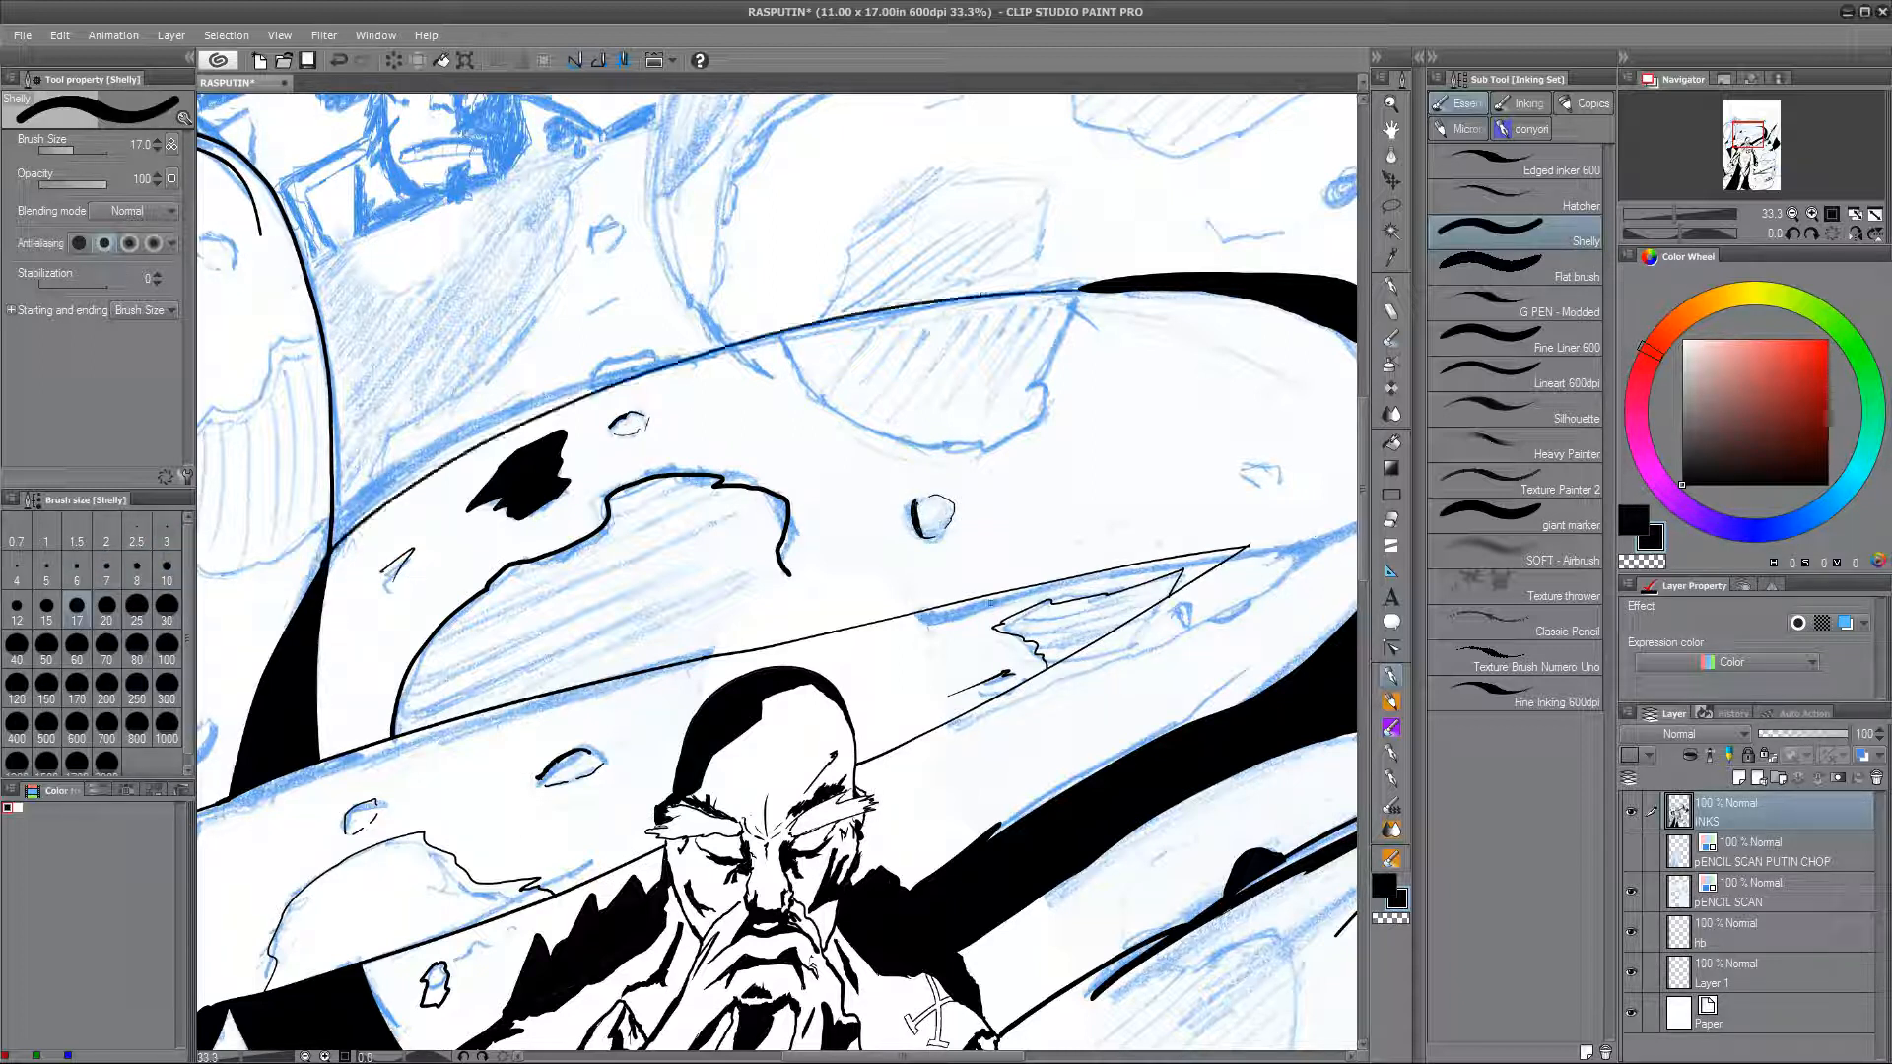
Step: Select the narrow gap where the tentacle's upper edge meets the coil shadow and fill it with black
key("w")
key("ctrl+plus")
key("ctrl+plus")
key("ctrl+plus")
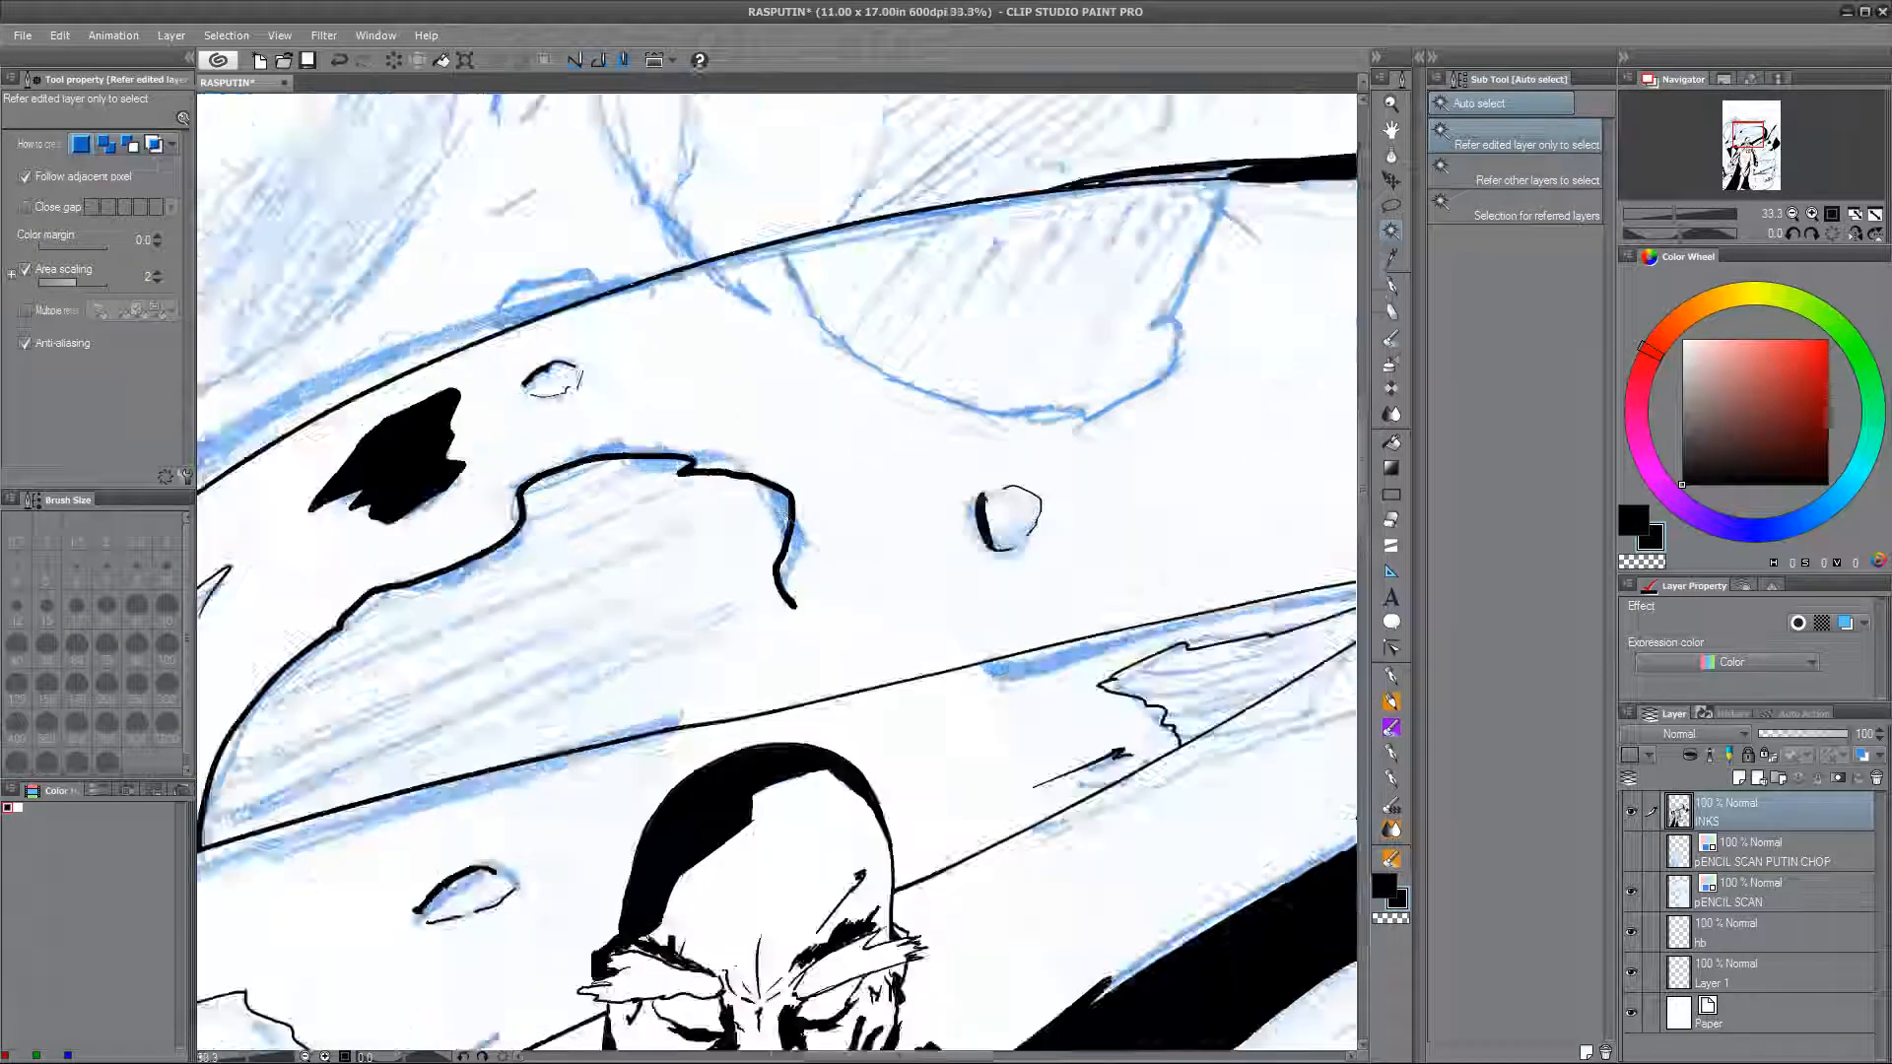
left_click(1241, 387)
key("alt+Delete")
key("ctrl+d")
Step: Ink the outer contour of the curved sleeve hanging from the hand that grips the upper coil
left_click(1391, 676)
mouse_move(1046, 401)
left_mouse_down()
mouse_move(751, 449)
mouse_move(824, 420)
left_mouse_up()
key("e")
scroll(731, 654, "down", 6)
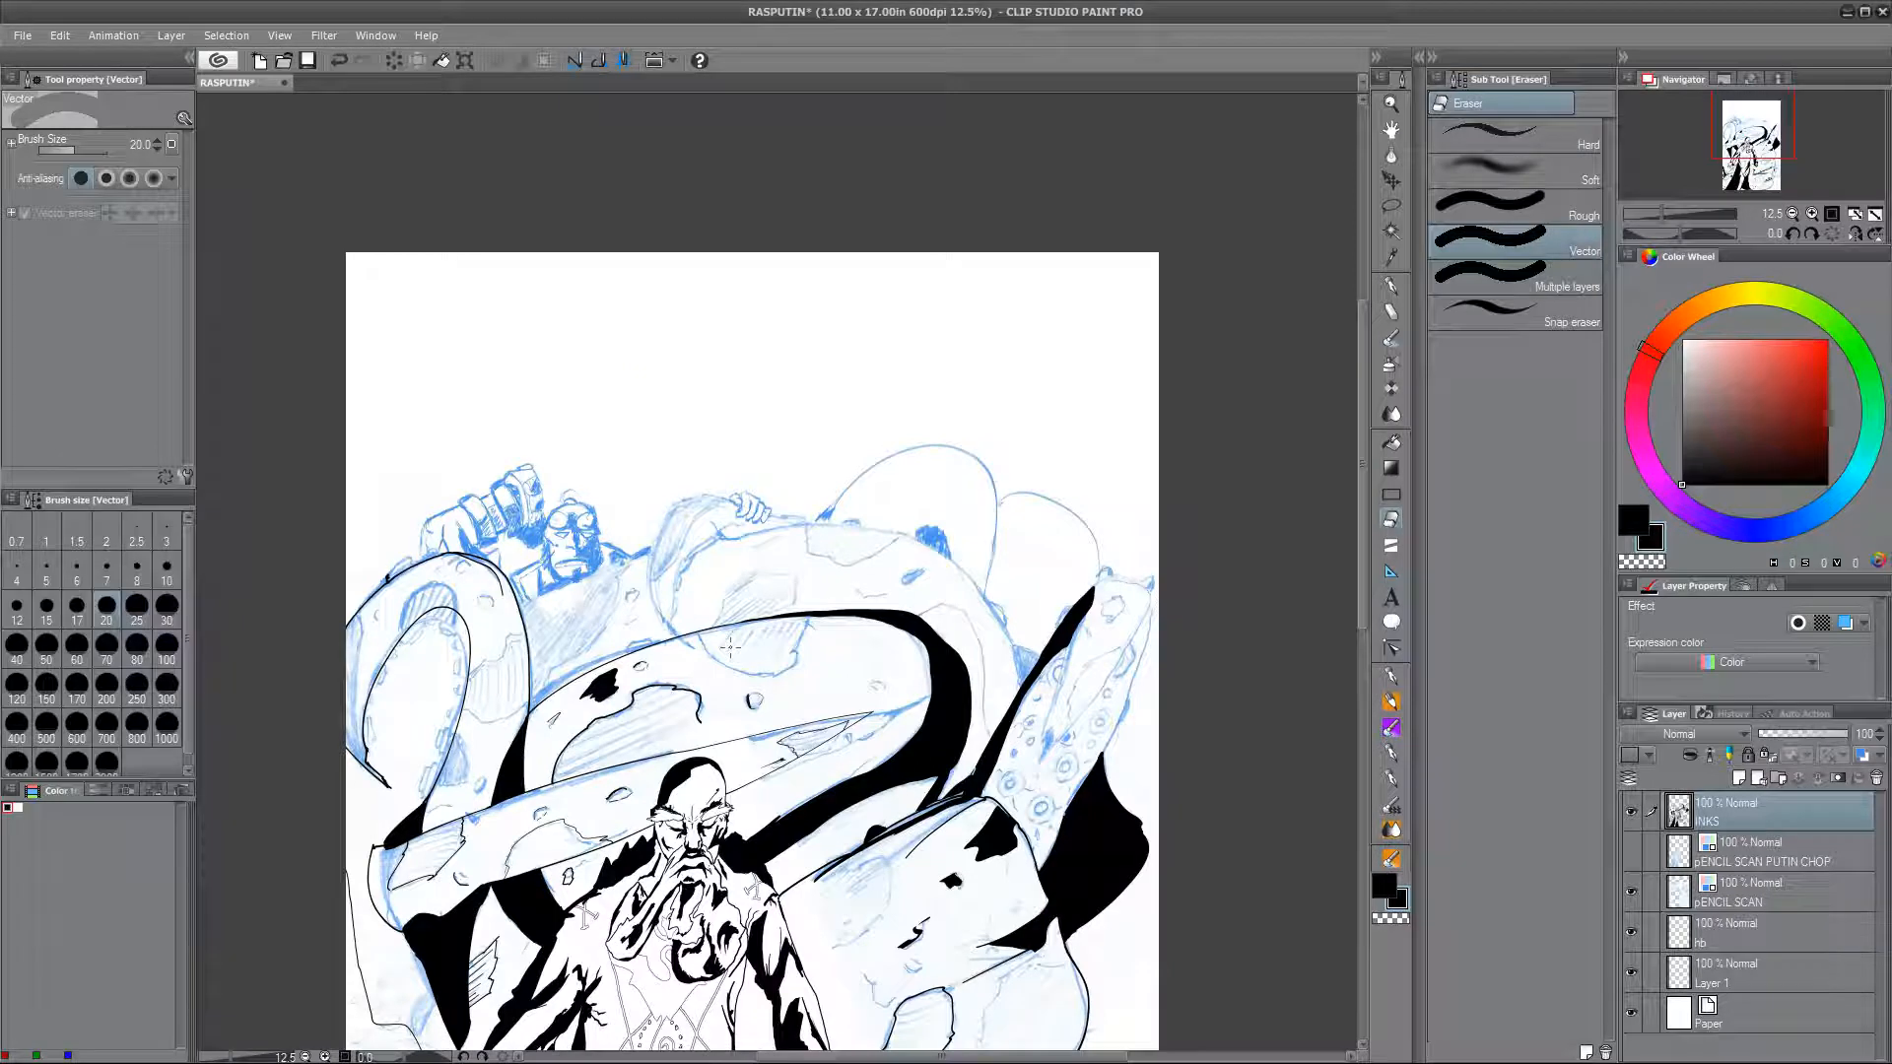
left_click(1390, 677)
scroll(537, 549, "up", 3)
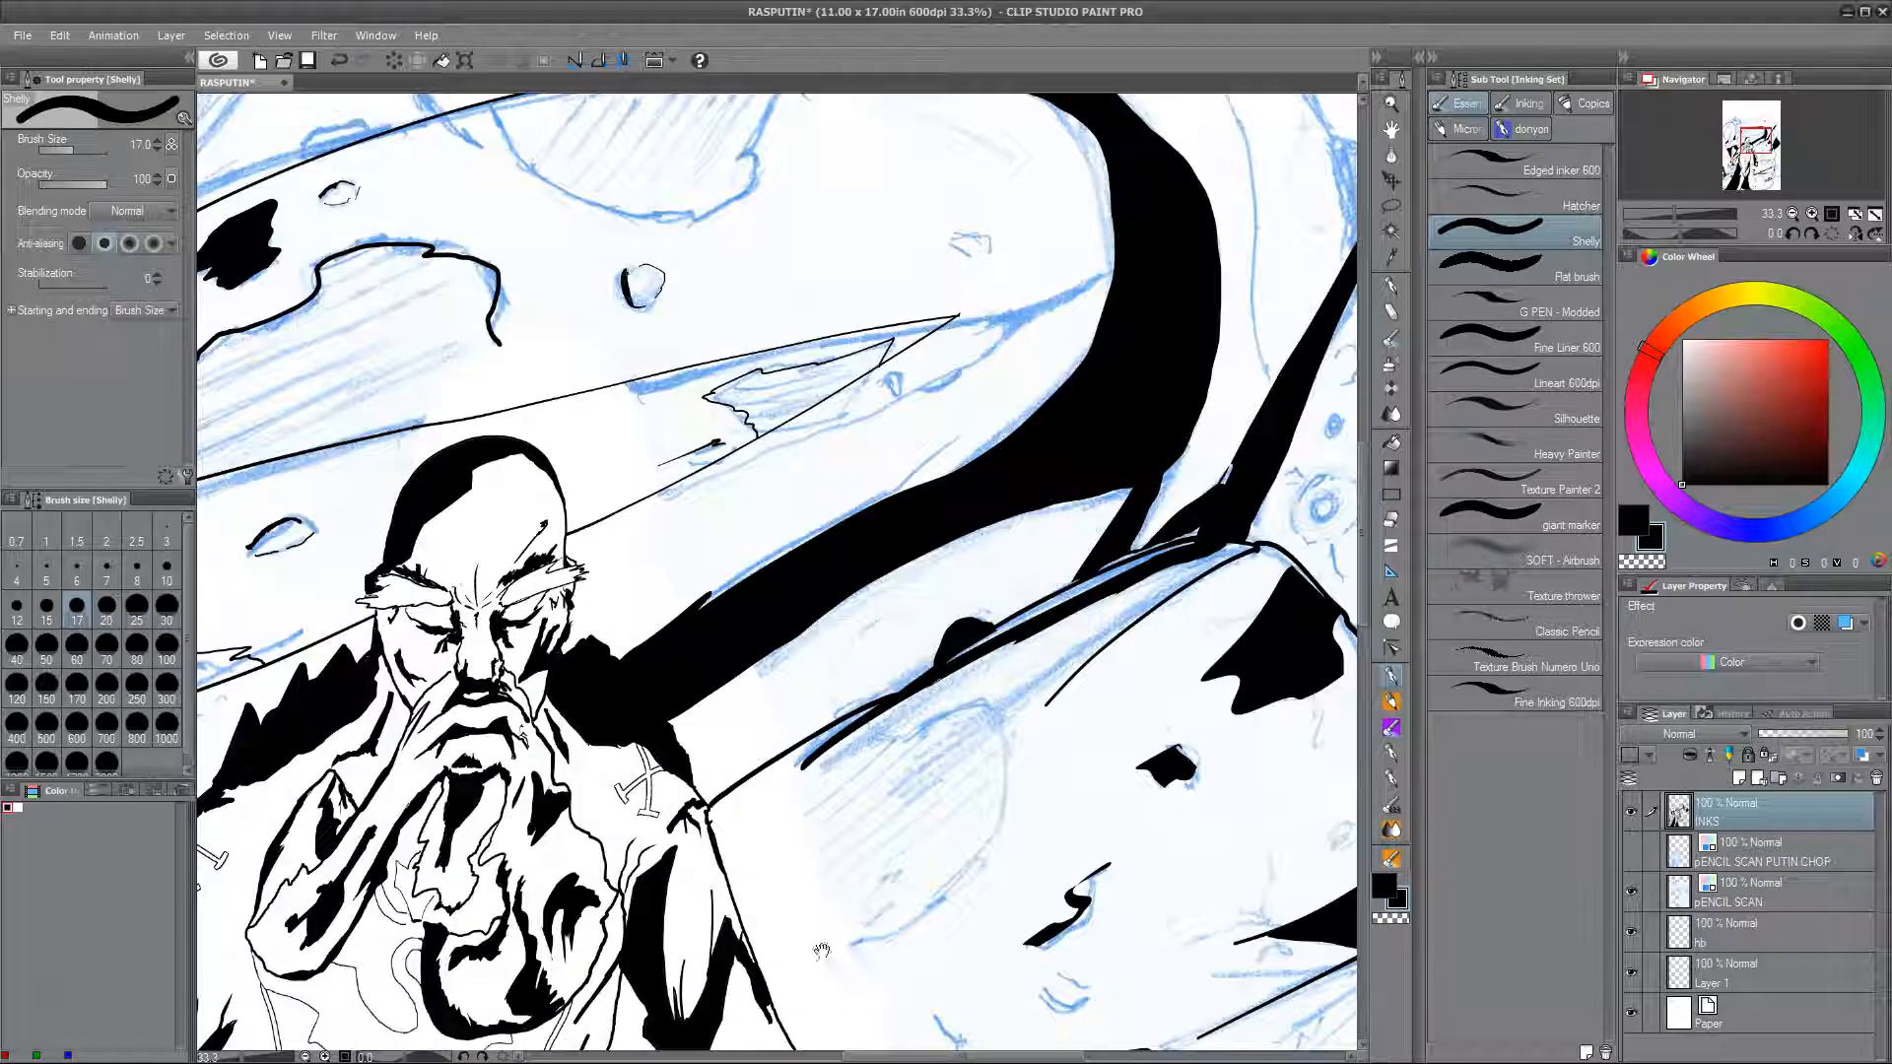
mouse_move(494, 695)
left_mouse_down()
mouse_move(847, 545)
mouse_move(669, 825)
mouse_move(517, 940)
left_mouse_up()
left_click_drag(887, 689, 677, 774)
mouse_move(677, 518)
left_mouse_down()
mouse_move(836, 494)
mouse_move(702, 872)
mouse_move(735, 880)
mouse_move(710, 858)
left_mouse_up()
Step: Ink the inner contour of the sleeve from below the hand down to its pointed end
key("e")
key("p")
key("e")
key("p")
left_click_drag(811, 579, 867, 555)
mouse_move(820, 581)
left_mouse_down()
mouse_move(691, 796)
mouse_move(734, 879)
left_mouse_up()
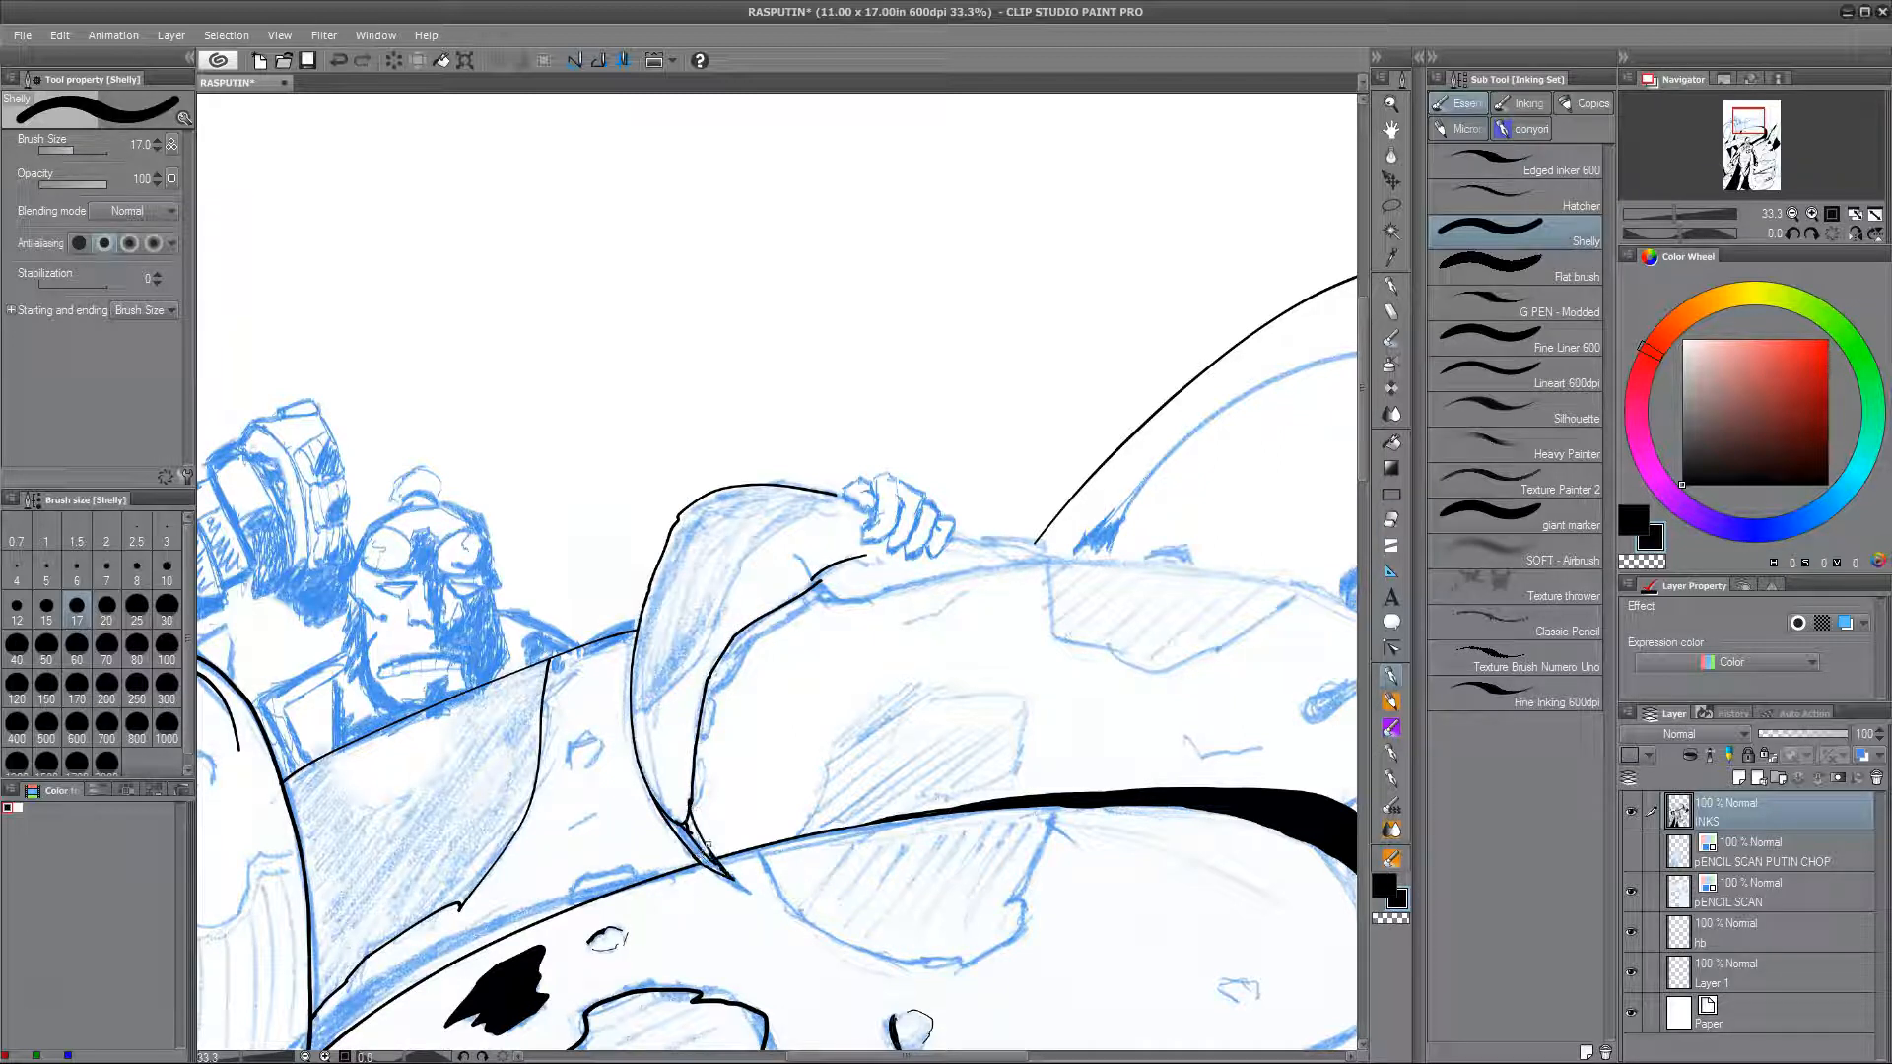
Step: Select the pointed lower end of the sleeve and fill it with black
key("w")
left_click(698, 848)
key("alt+Delete")
key("ctrl+d")
Step: Ink the shadow boundaries in the sleeve's lower part and fill its upper part with black
key("p")
left_click_drag(692, 752, 683, 824)
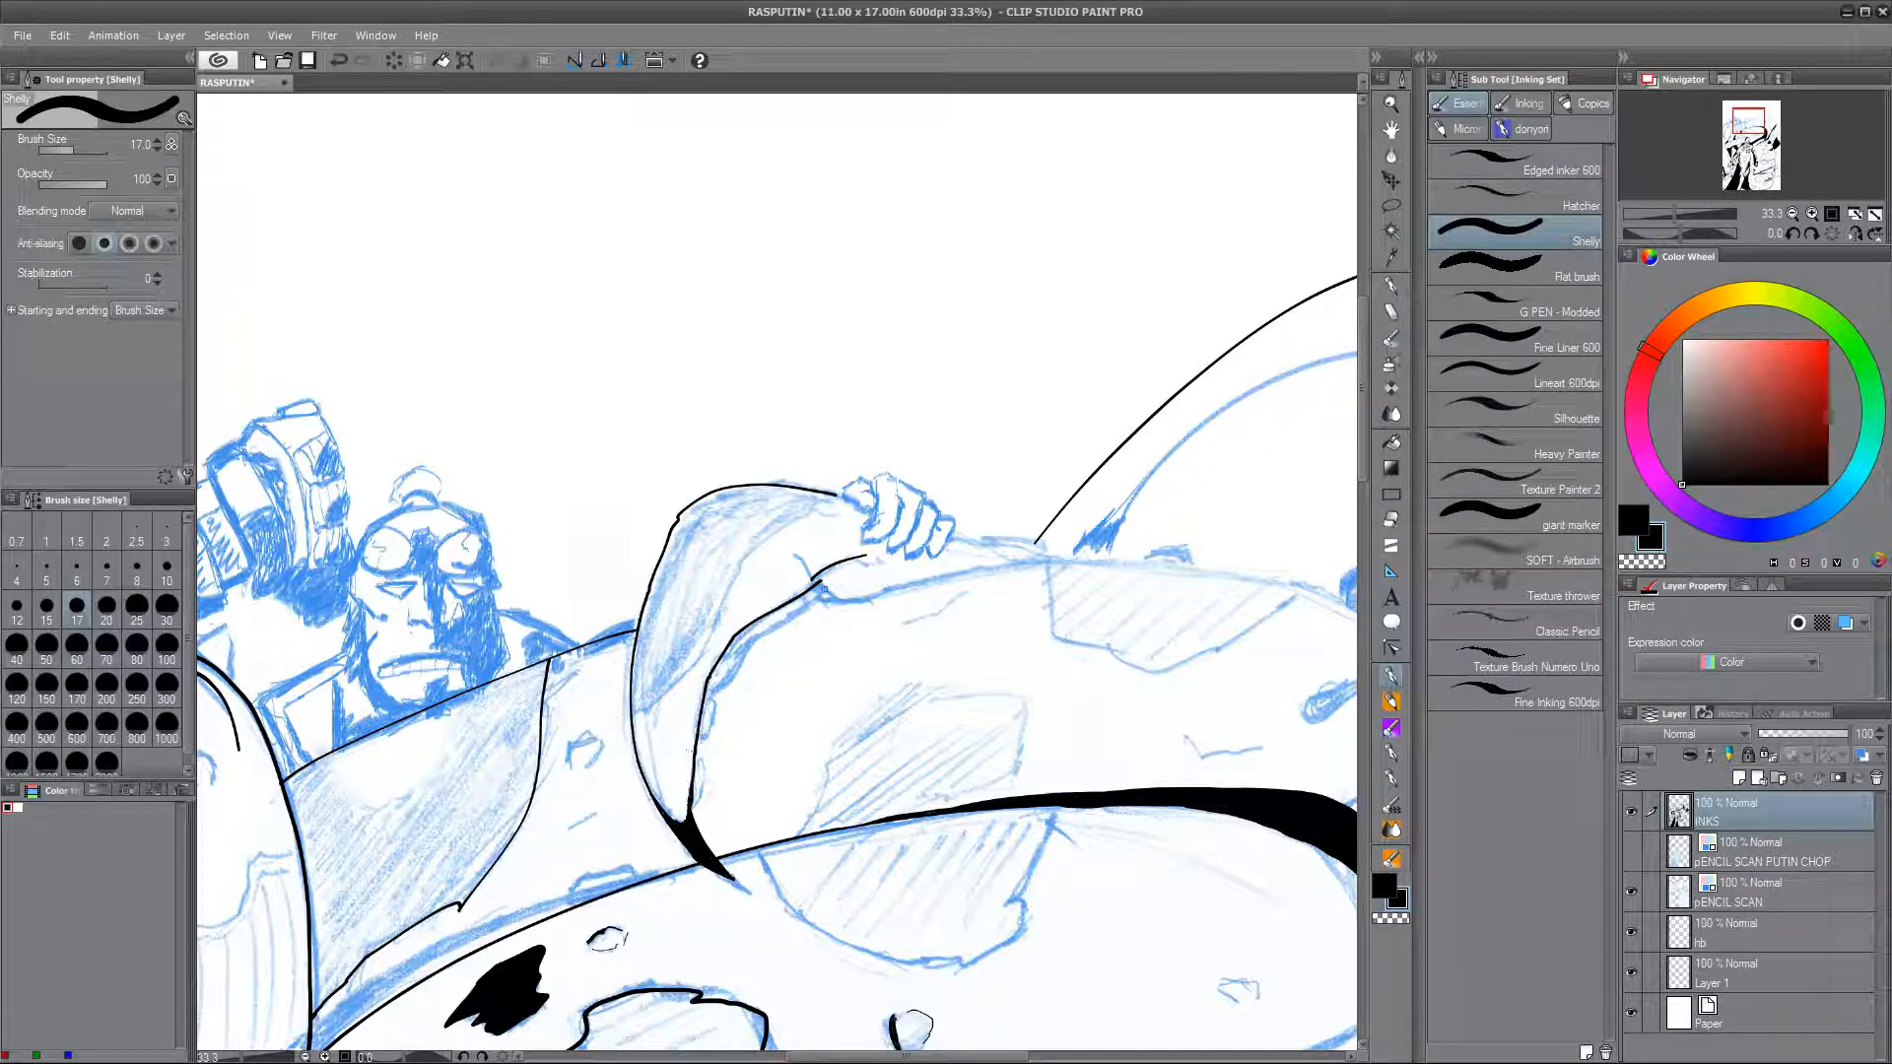
mouse_move(634, 709)
left_mouse_down()
mouse_move(826, 495)
mouse_move(813, 576)
mouse_move(665, 791)
left_mouse_up()
key("w")
left_click(704, 572)
key("alt+Delete")
key("ctrl+d")
Step: Outline the patch inside the top of the large loop and hatch it with short strokes
key("p")
left_click_drag(528, 953, 868, 866)
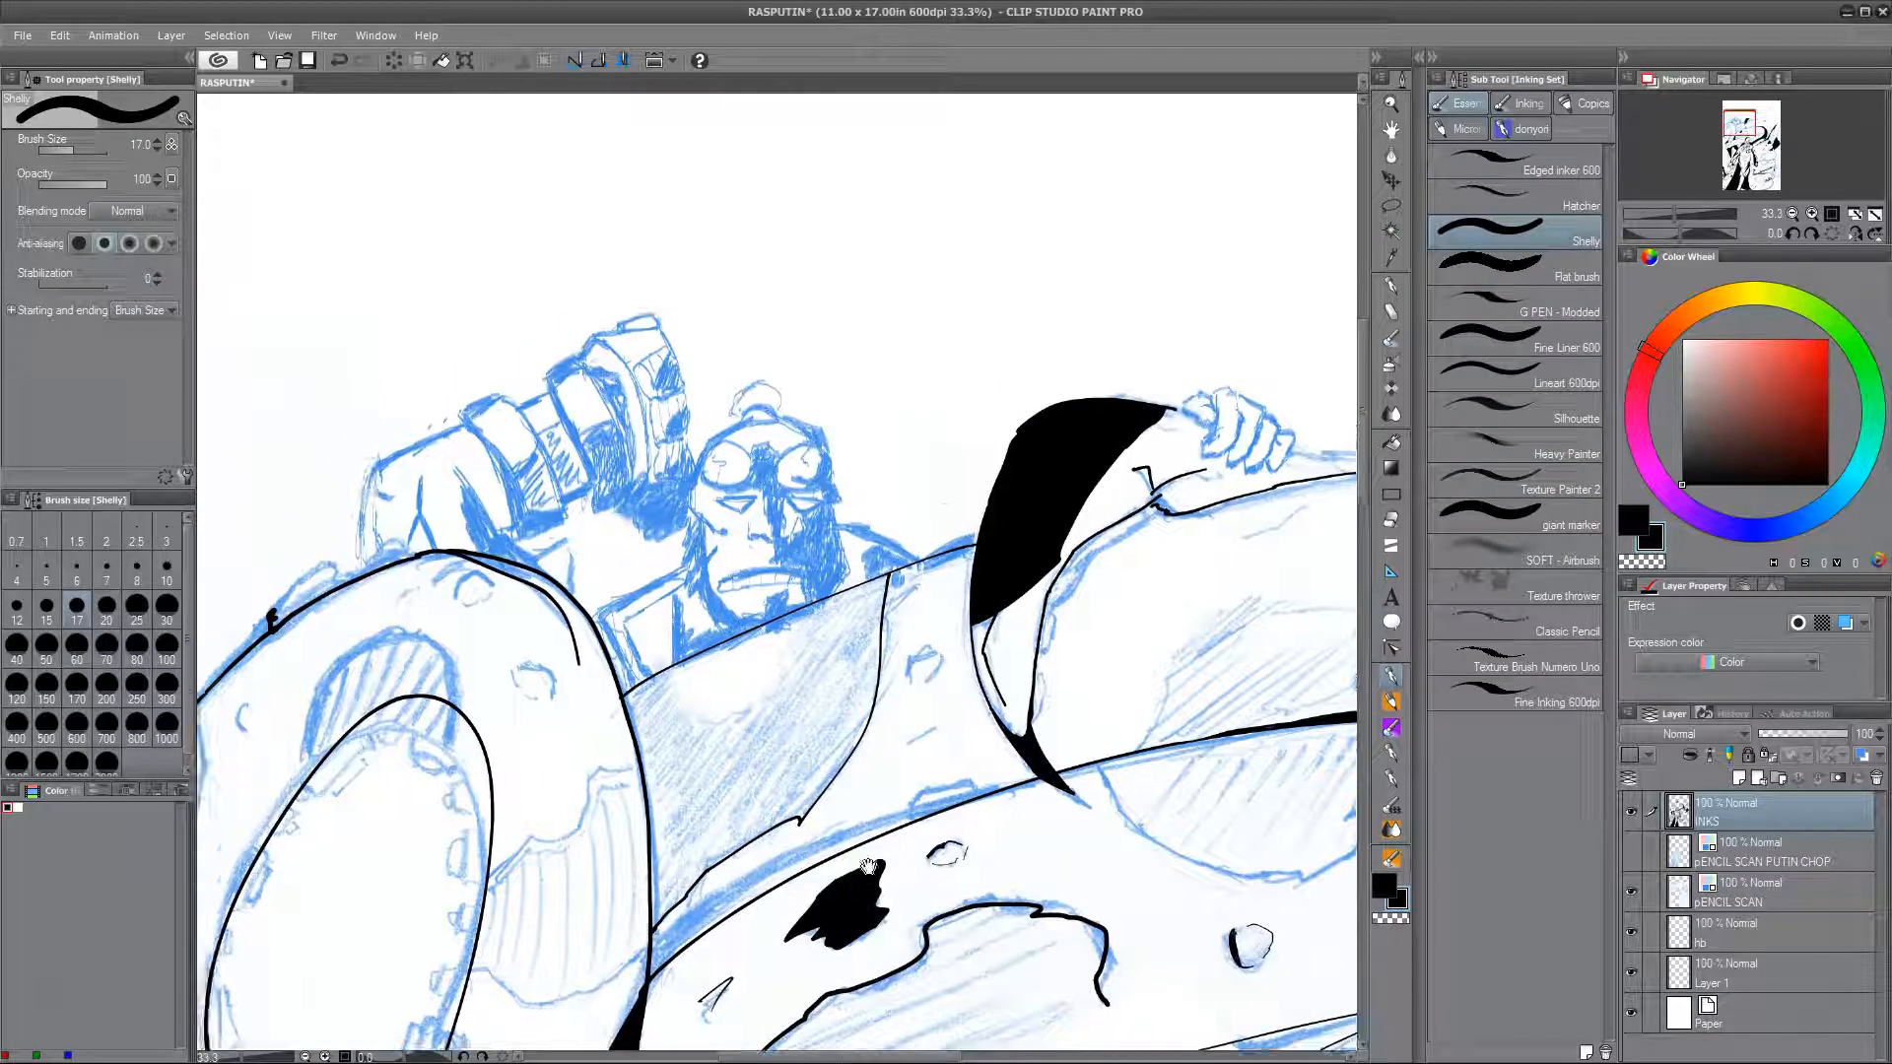
left_click_drag(314, 928, 617, 772)
left_click_drag(603, 613, 757, 554)
left_click_drag(645, 519, 617, 598)
left_click_drag(678, 486, 656, 568)
left_click_drag(707, 466, 691, 548)
Step: Outline the jagged patch on the right side of the large loop and hatch it with vertical strokes
left_click_drag(871, 673, 935, 614)
left_click_drag(771, 817, 920, 813)
left_click_drag(886, 659, 887, 750)
mouse_move(908, 621)
left_mouse_down()
mouse_move(915, 743)
mouse_move(937, 701)
left_mouse_up()
left_click_drag(867, 838, 942, 571)
Step: Fill the shadow on the loop's outer edge and ink the suckers along its inner rim with a size 10 brush
key("w")
left_click(820, 704)
mouse_move(833, 599)
left_mouse_down()
mouse_move(837, 765)
mouse_move(878, 778)
mouse_move(958, 1017)
left_mouse_up()
left_click_drag(952, 552, 1111, 475)
left_click(169, 570)
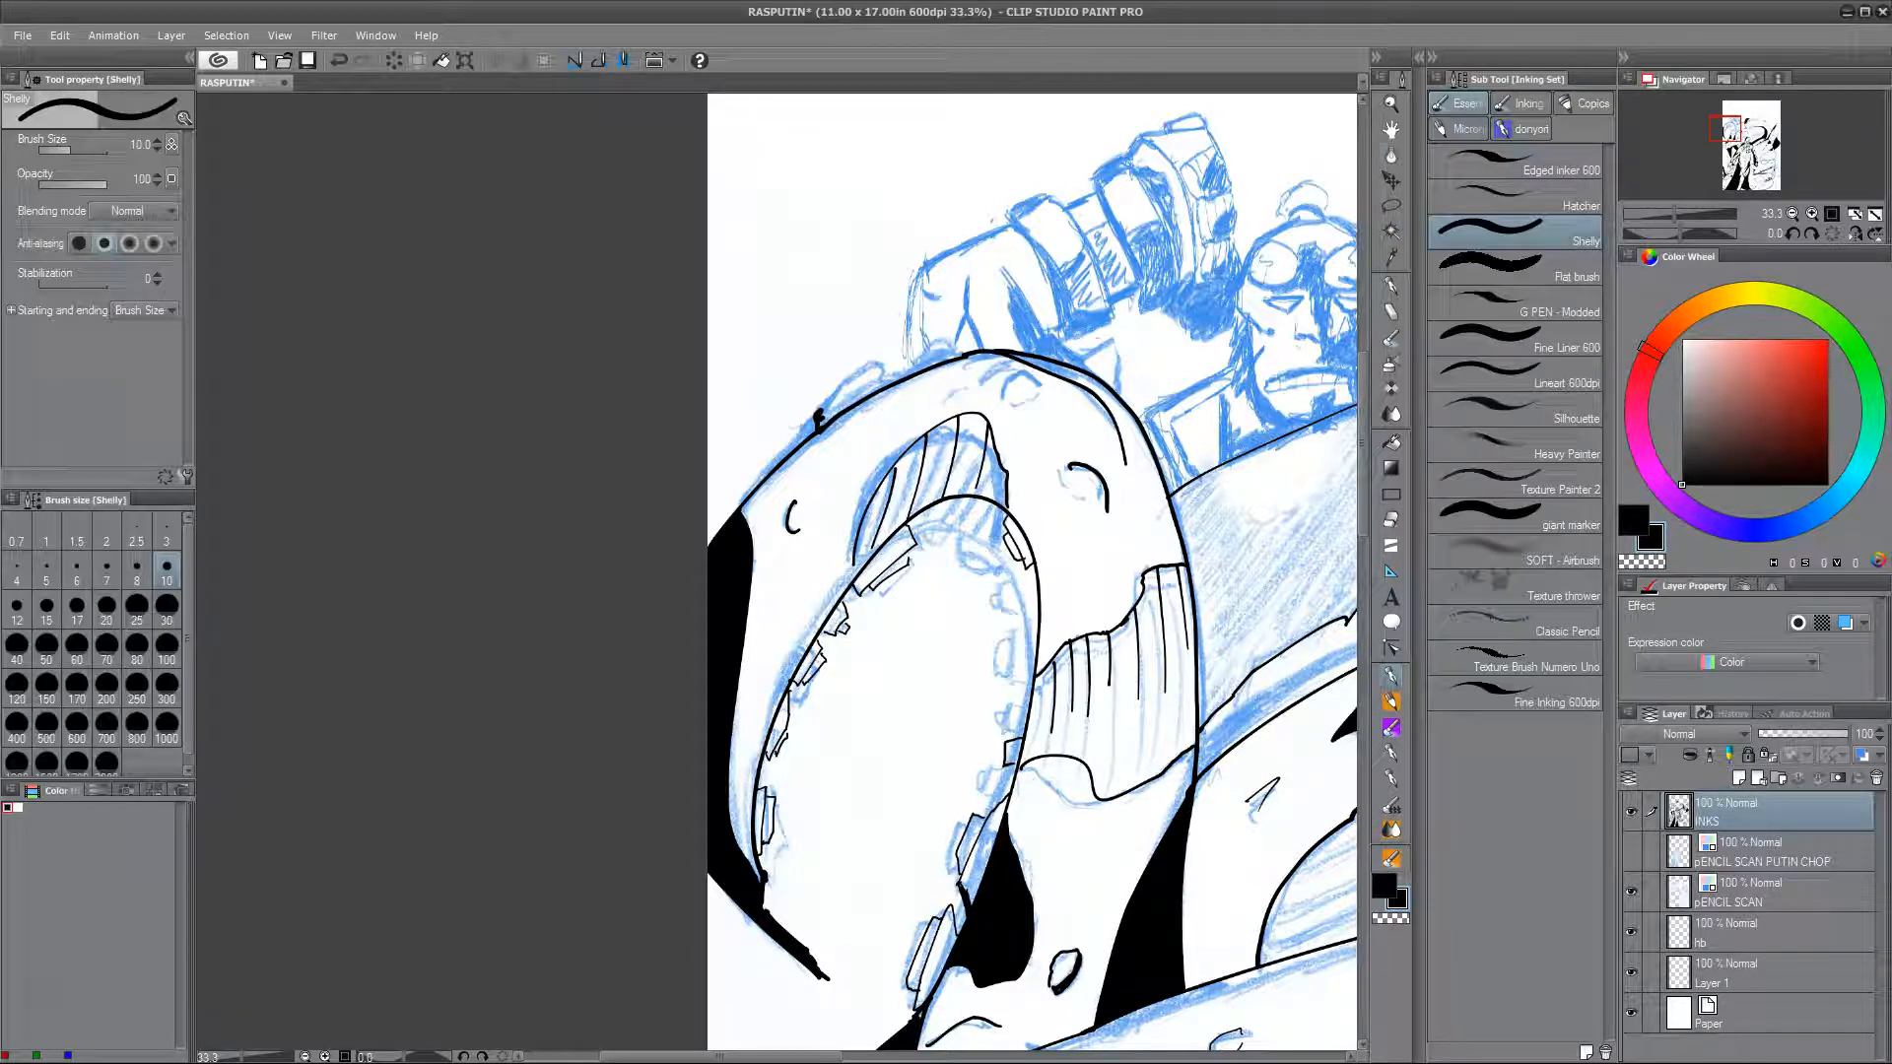
Step: Lasso the shadows along the top and right inner rim of the large loop and fill them with black
key("m")
left_click_drag(998, 751, 1042, 627)
key("alt+Delete")
key("ctrl+d")
key("alt+Delete")
mouse_move(1027, 659)
left_mouse_down()
mouse_move(1031, 558)
mouse_move(1013, 598)
left_mouse_up()
key("alt+Delete")
key("ctrl+d")
mouse_move(952, 591)
left_mouse_down()
mouse_move(1003, 578)
mouse_move(999, 560)
mouse_move(958, 582)
left_mouse_up()
key("alt+Delete")
key("ctrl+d")
Step: Lasso the gaps between the suckers on the loop's left inner rim and fill them with black
left_click_drag(1158, 964, 1194, 642)
key("alt+Delete")
key("ctrl+d")
left_click_drag(869, 447, 875, 442)
left_click_drag(848, 499, 855, 473)
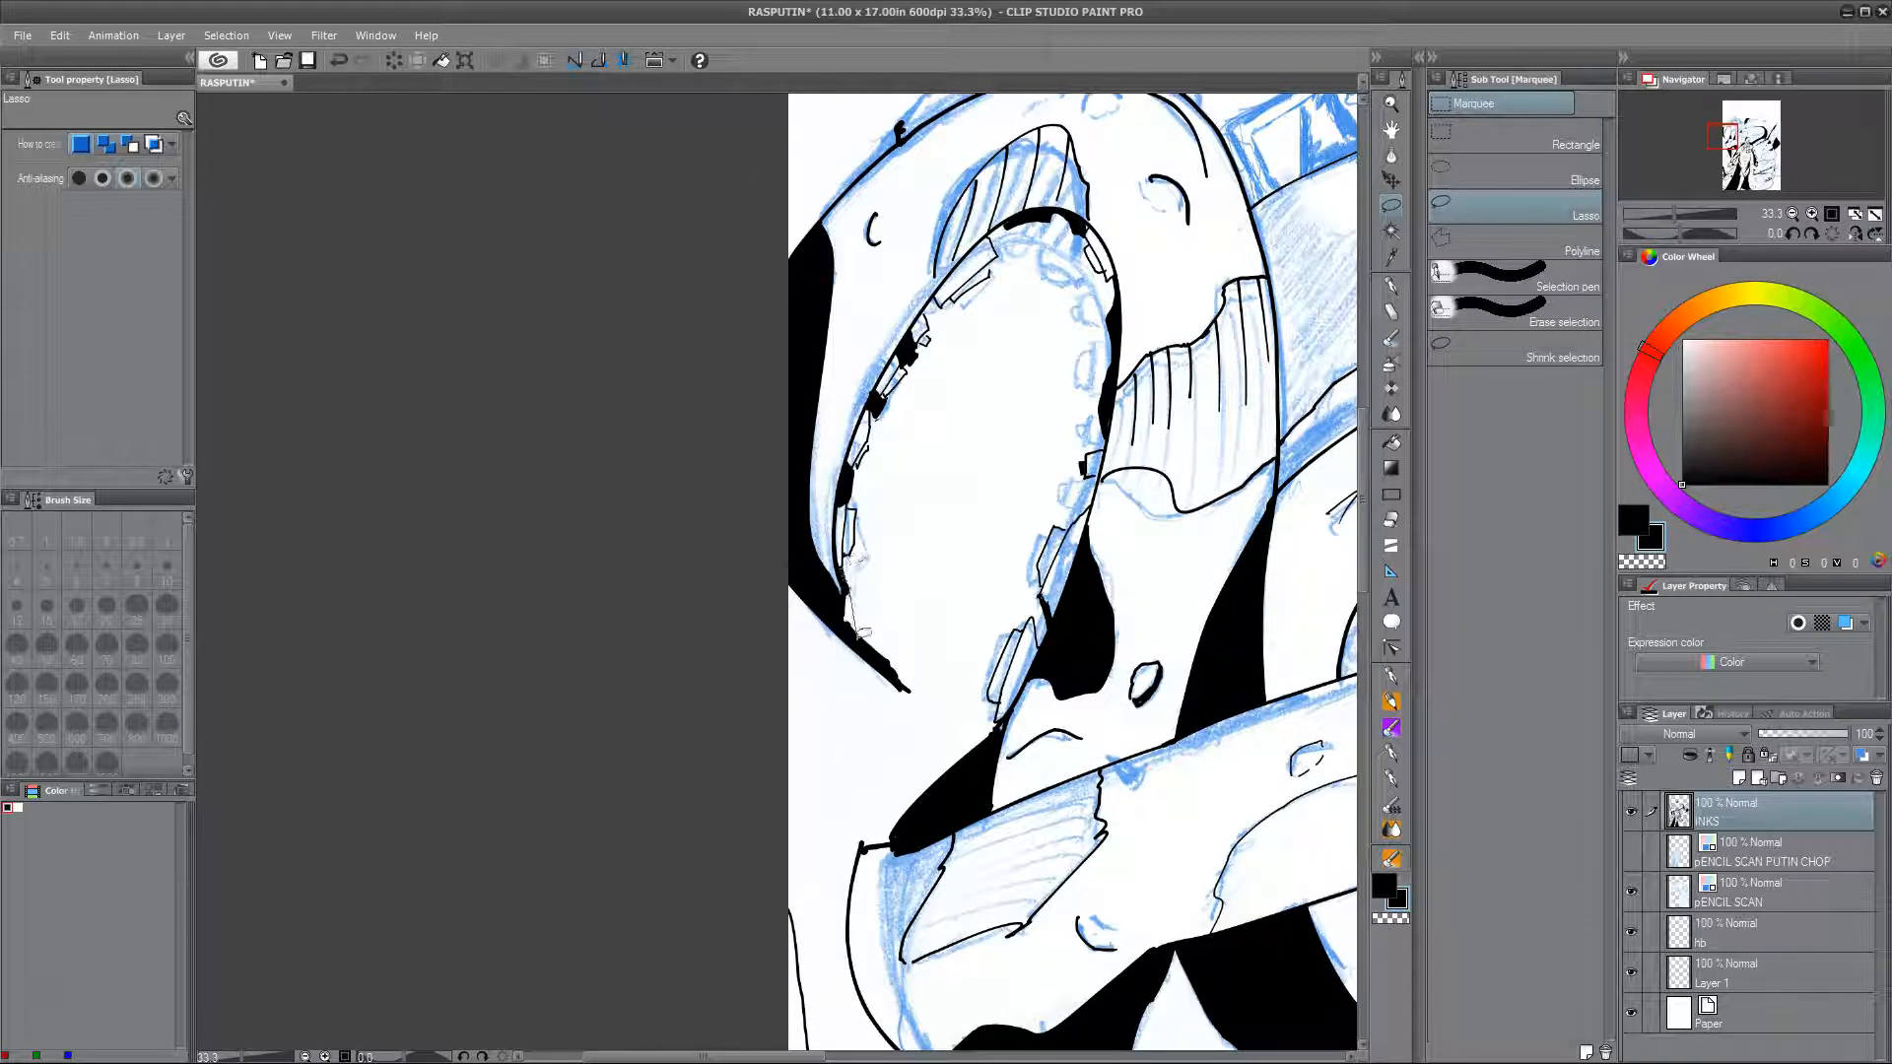
left_click_drag(857, 637, 847, 596)
key("alt+Delete")
key("ctrl+d")
Step: Lasso the hatched patch on the upper coil just above the long black shadow and fill it with black
left_click_drag(1059, 610, 1027, 866)
left_click_drag(1148, 826, 1029, 902)
left_click_drag(951, 434, 849, 349)
left_click_drag(1261, 492, 778, 631)
left_click_drag(1141, 610, 897, 758)
left_click_drag(804, 801, 809, 798)
key("alt+Delete")
key("ctrl+d")
Step: Ink the line separating the smooth side of the upright tentacle from its suckered underside
left_click_drag(1123, 690, 878, 707)
left_click_drag(1163, 847, 662, 394)
key("p")
mouse_move(972, 525)
left_mouse_down()
mouse_move(1043, 332)
mouse_move(1123, 458)
mouse_move(1072, 249)
left_mouse_up()
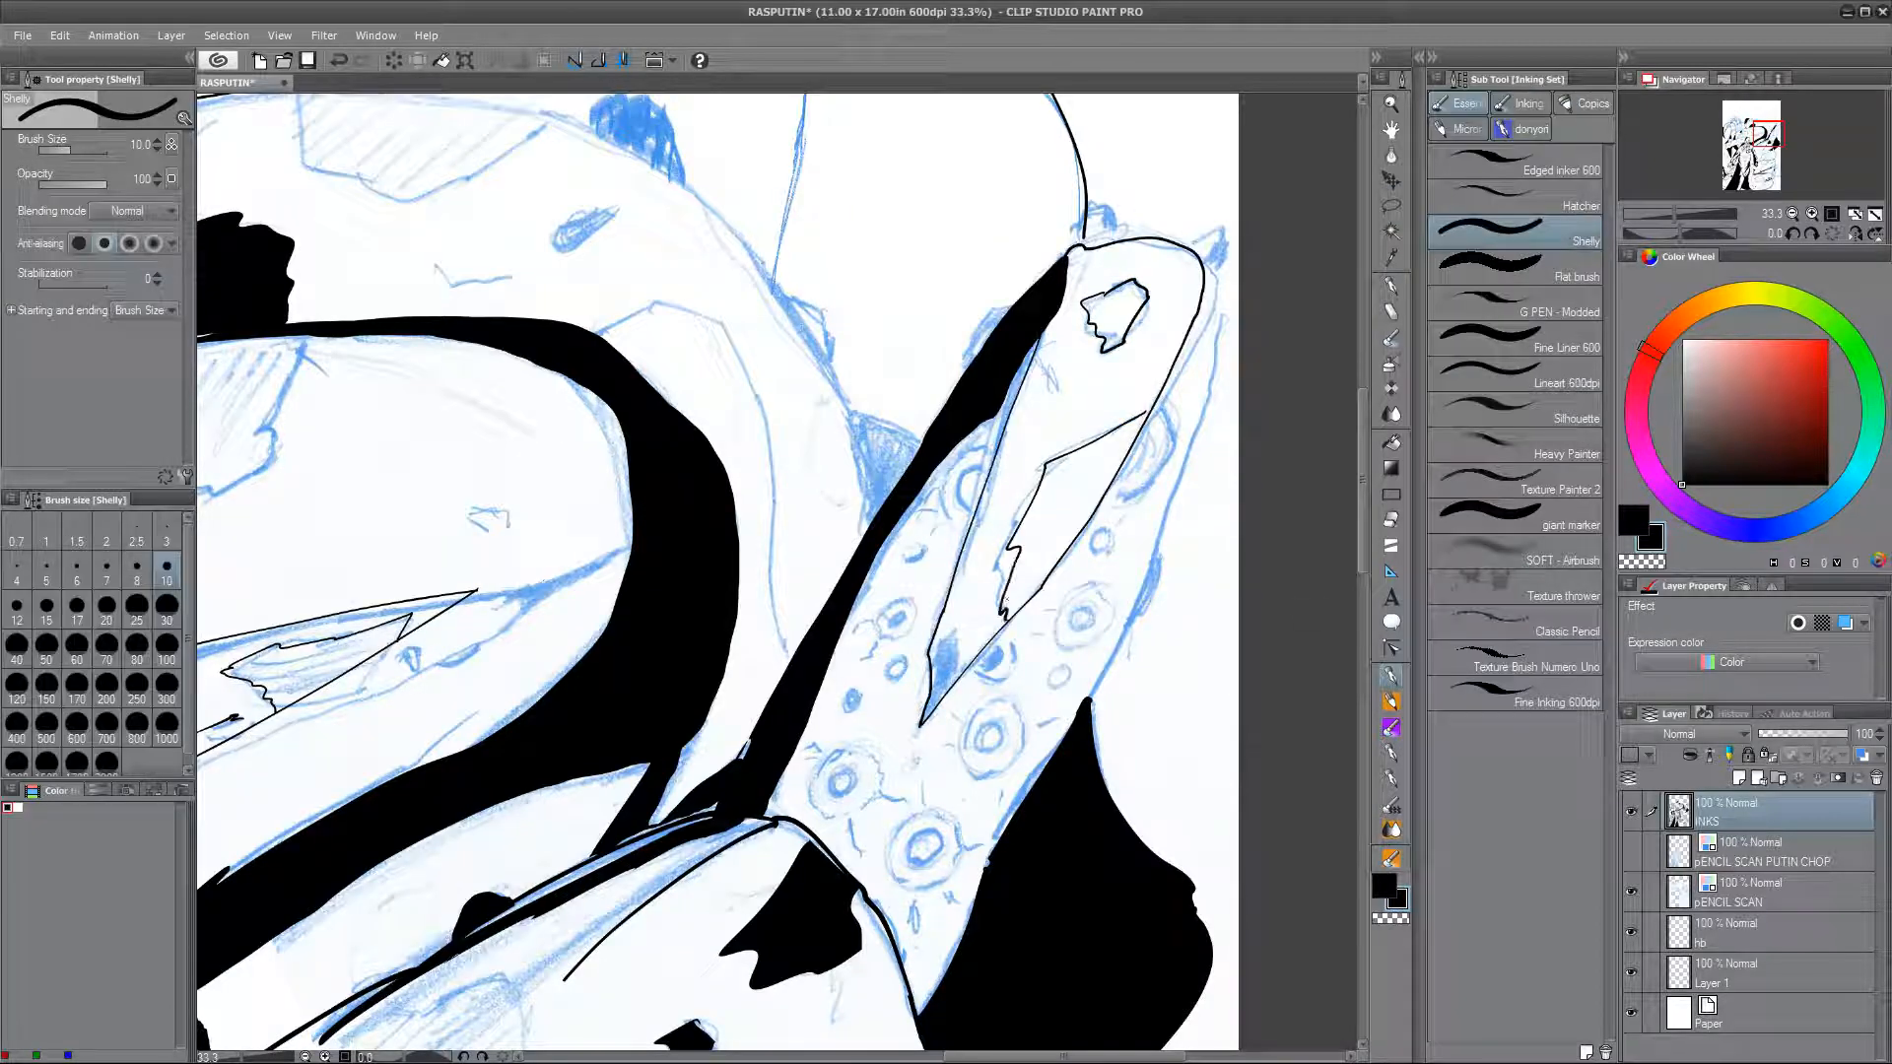
key("ctrl+z")
Step: Lasso the jagged shadow at the lower point of the upright tentacle's smooth side and fill it with black
key("m")
mouse_move(930, 670)
left_mouse_down()
mouse_move(926, 718)
mouse_move(930, 672)
left_mouse_up()
key("alt+Delete")
key("ctrl+d")
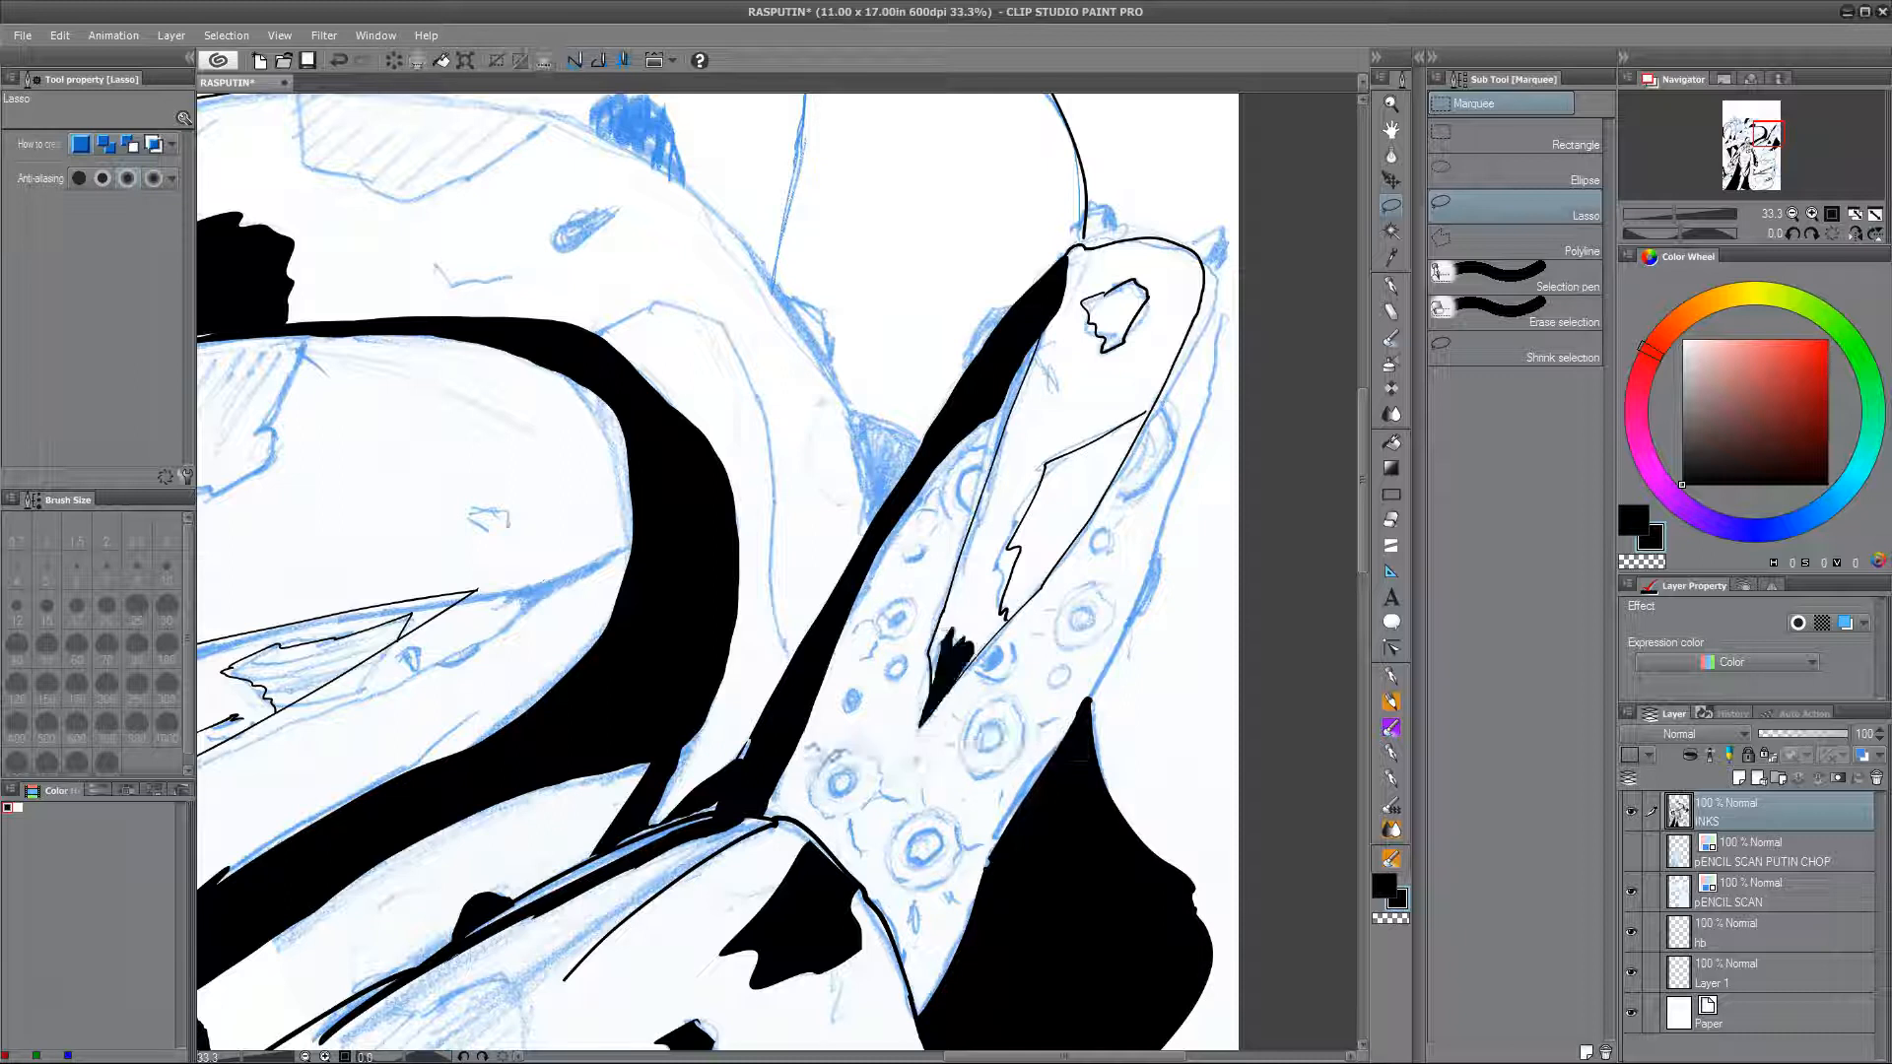
Step: Reduce the brush to size 7 and fill the lassoed sliver beside the upright tentacle's black edge with black
key("p")
key("bracketleft")
key("bracketleft")
key("m")
mouse_move(1035, 358)
left_mouse_down()
mouse_move(1050, 390)
mouse_move(989, 433)
left_mouse_up()
key("alt+Delete")
key("ctrl+d")
Step: Ink the right outer edge of the upright suckered tentacle from its tip downward
key("p")
mouse_move(1183, 285)
left_mouse_down()
mouse_move(1051, 315)
mouse_move(1052, 511)
mouse_move(958, 726)
left_mouse_up()
left_click_drag(950, 756, 1003, 696)
Step: Outline the lowest large sucker on the upright tentacle and fill its centre with black
mouse_move(883, 838)
left_mouse_down()
mouse_move(819, 796)
mouse_move(833, 832)
left_mouse_up()
key("m")
key("alt+Delete")
key("ctrl+d")
Step: Ink the outlines of the remaining large and small suckers on the upright tentacle with the size 7 brush
key("p")
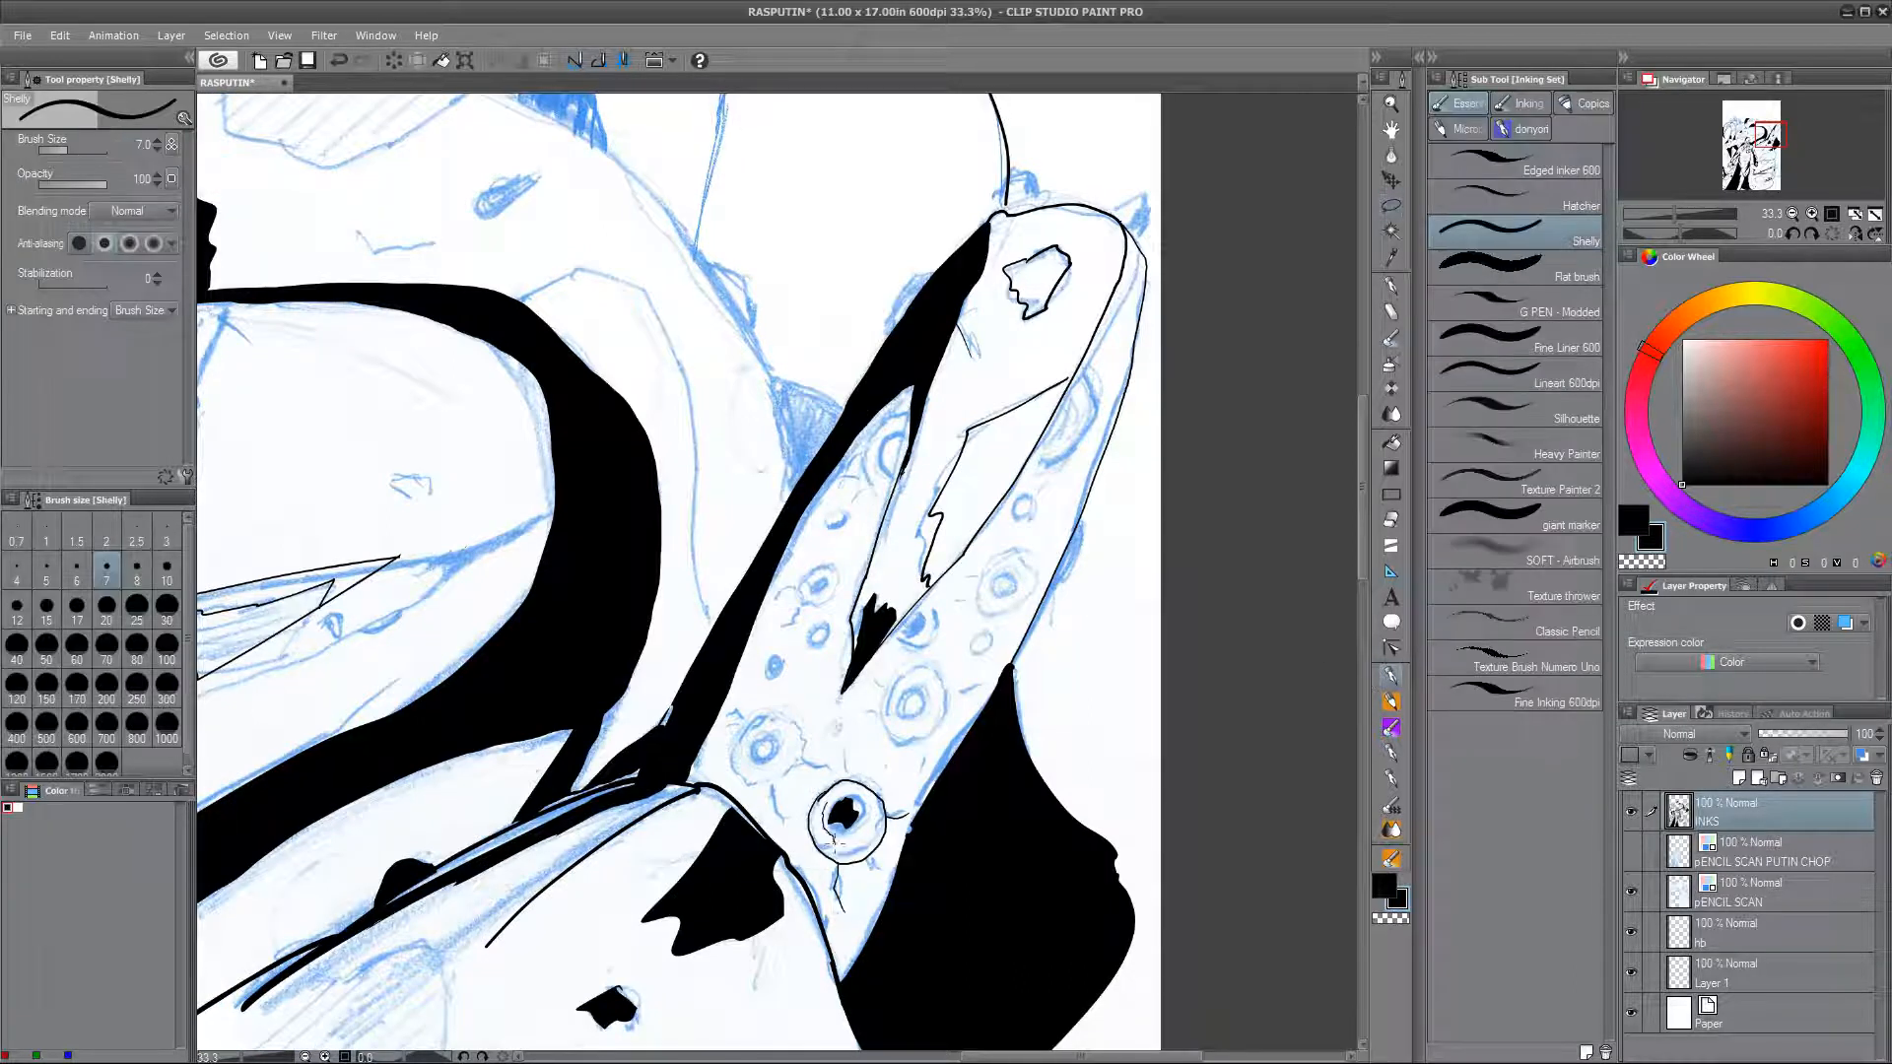
left_click_drag(885, 702, 897, 672)
mouse_move(747, 727)
left_mouse_down()
mouse_move(732, 766)
mouse_move(760, 719)
left_mouse_up()
key("ctrl+z")
left_click_drag(758, 720, 731, 773)
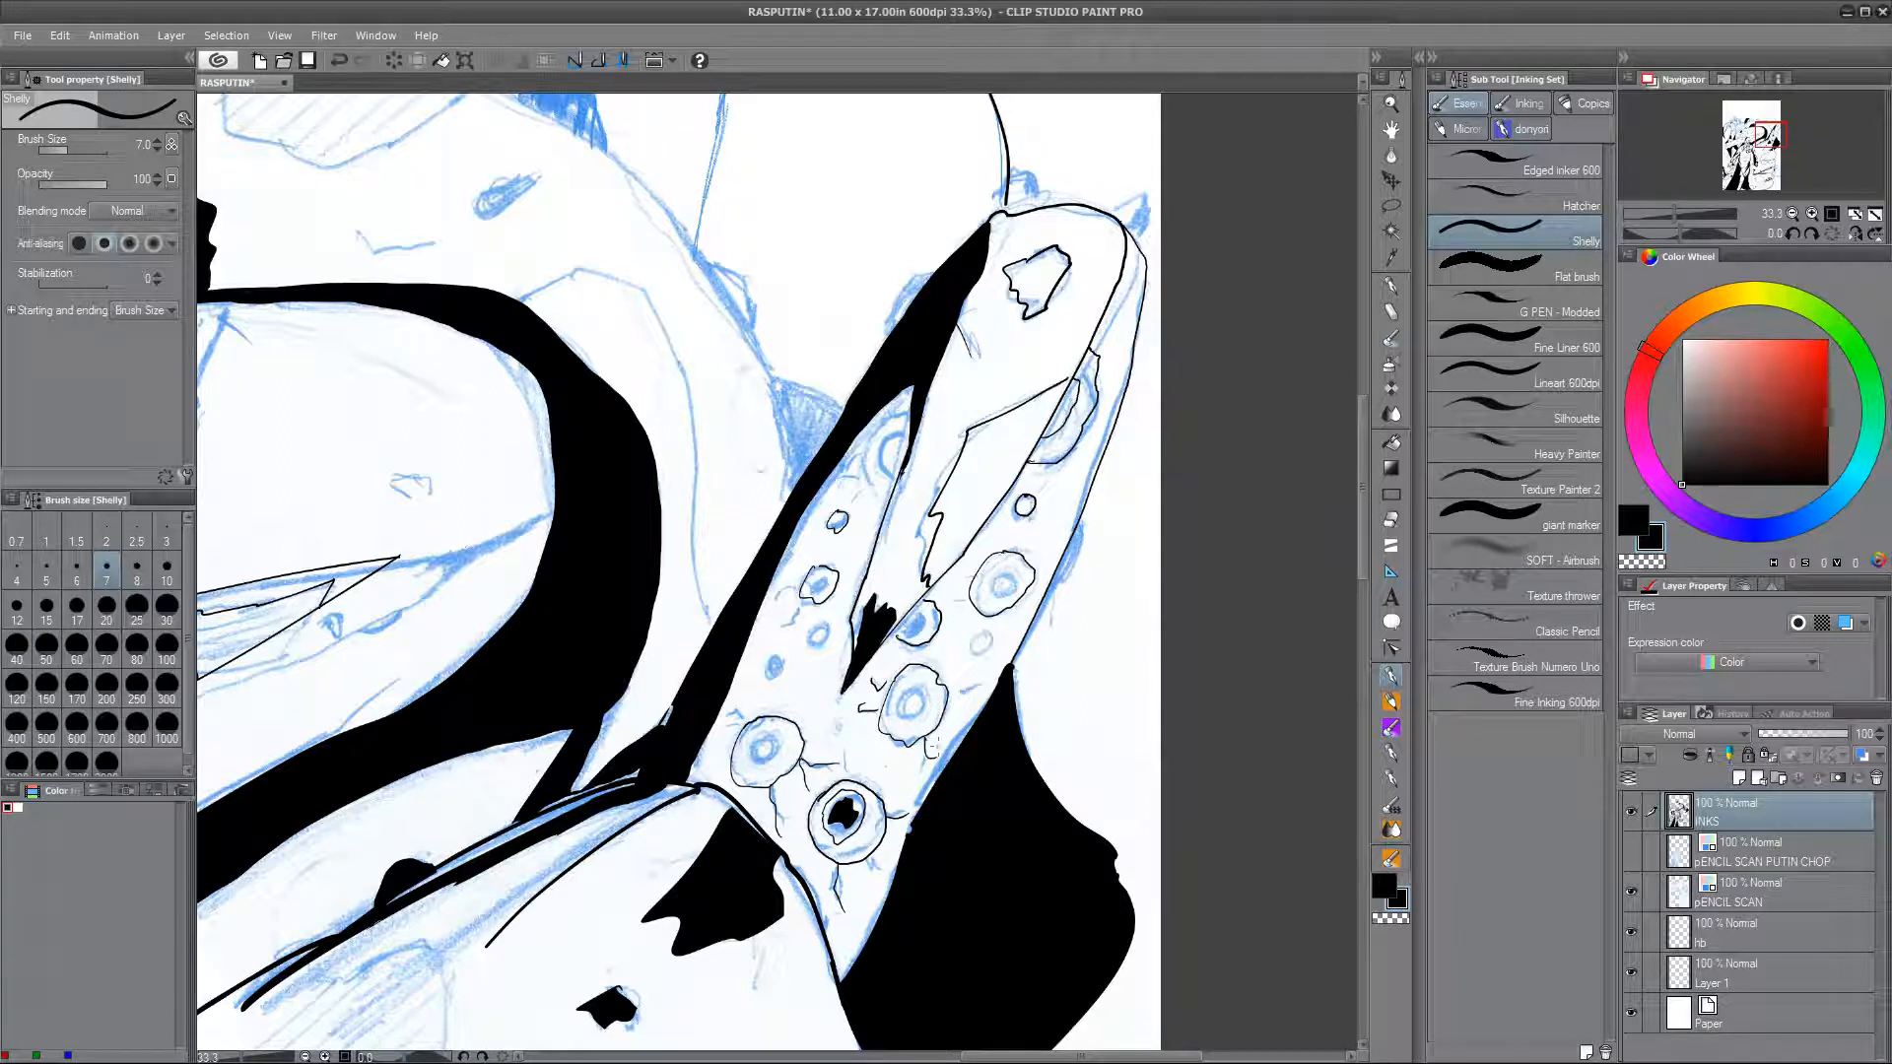
scroll(934, 750, "up", 2)
left_click_drag(914, 525, 883, 607)
Step: Lasso the centres of the newly outlined suckers on the upright tentacle and fill them with black
key("m")
mouse_move(918, 800)
left_mouse_down()
mouse_move(924, 822)
mouse_move(918, 802)
left_mouse_up()
key("alt+Delete")
key("ctrl+d")
left_click_drag(1016, 675, 1010, 682)
key("alt+Delete")
key("ctrl+d")
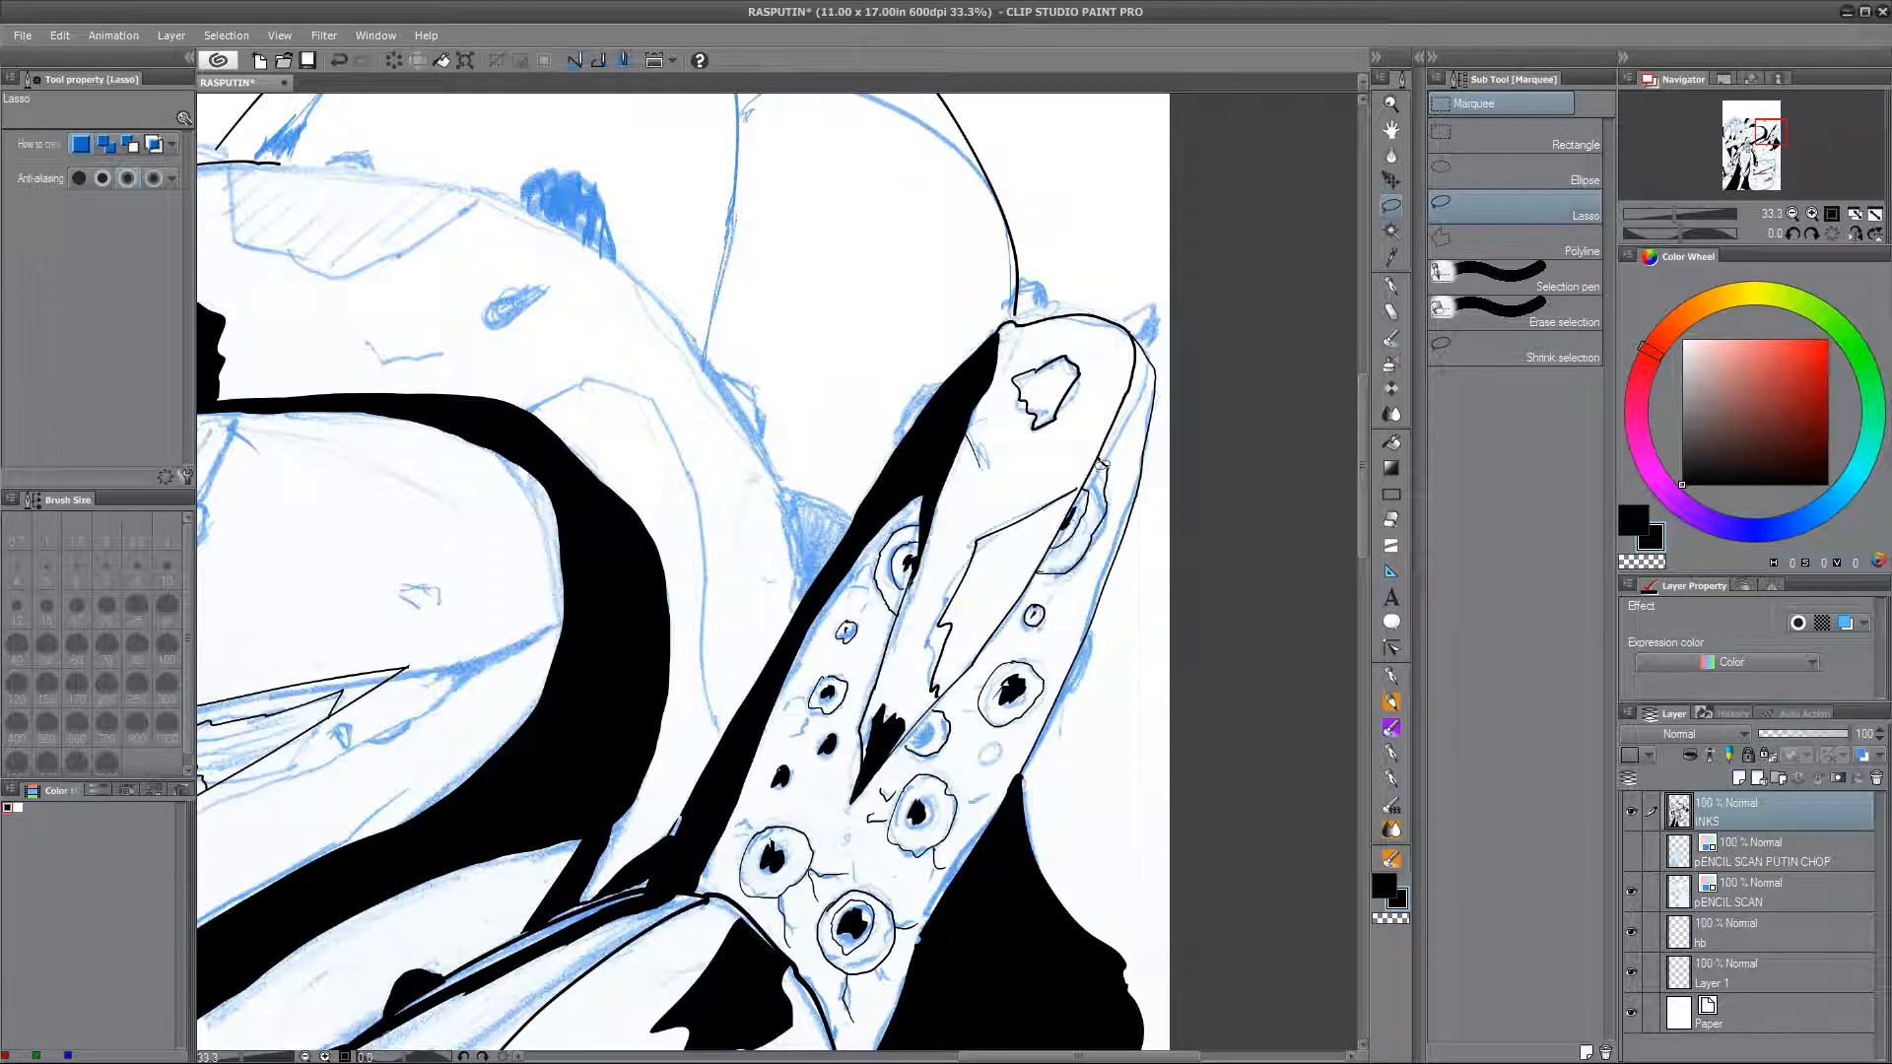
Step: Lasso the crescent shadow along the edge of the lower left sucker and fill it with black
scroll(1071, 519, "down", 3)
left_click_drag(902, 740, 900, 744)
left_click_drag(882, 855, 880, 862)
key("ctrl+z")
left_click_drag(763, 653, 764, 646)
key("alt+Delete")
key("ctrl+d")
Step: Ink the wavy line crossing beneath the large arc, from its right side to the upper coil
left_click_drag(933, 819, 878, 1051)
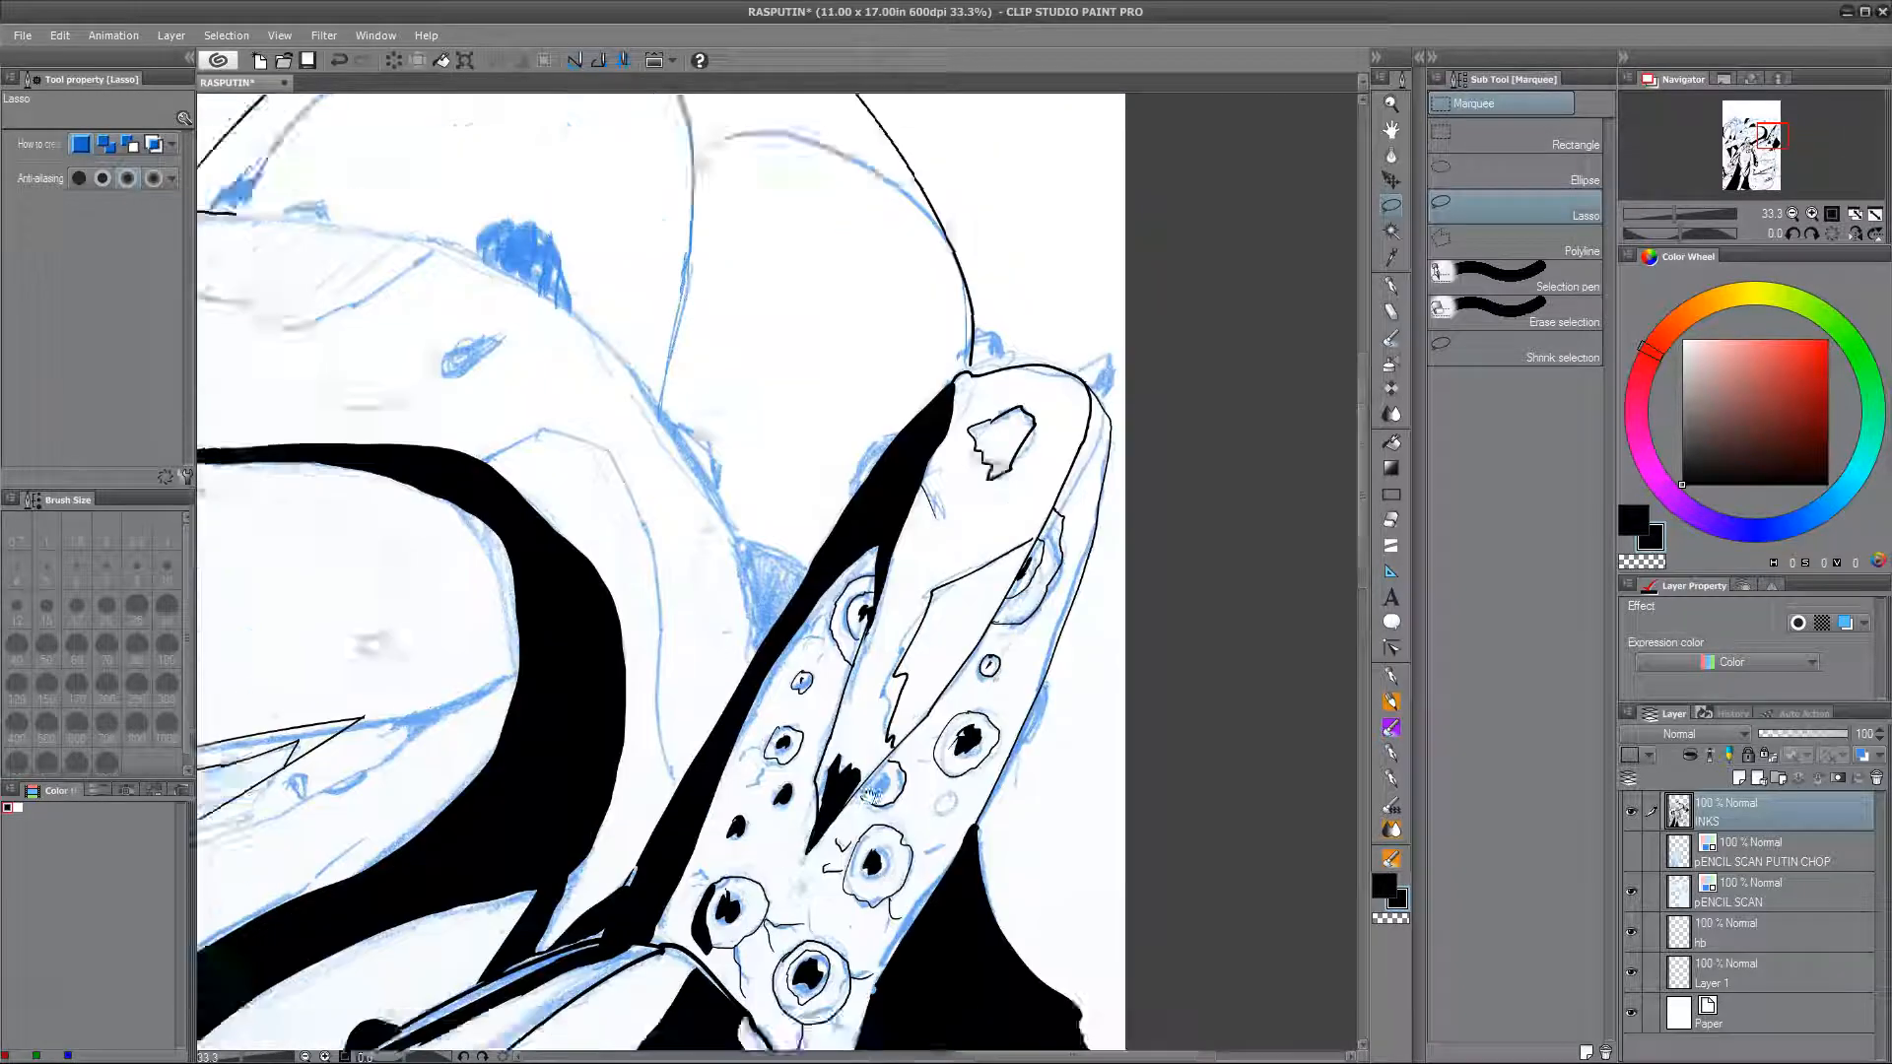
left_click_drag(828, 328, 1037, 638)
key("p")
left_click_drag(1079, 412, 443, 515)
Step: Select the area enclosed by the large arc and the wavy line beneath it and fill it with black
key("w")
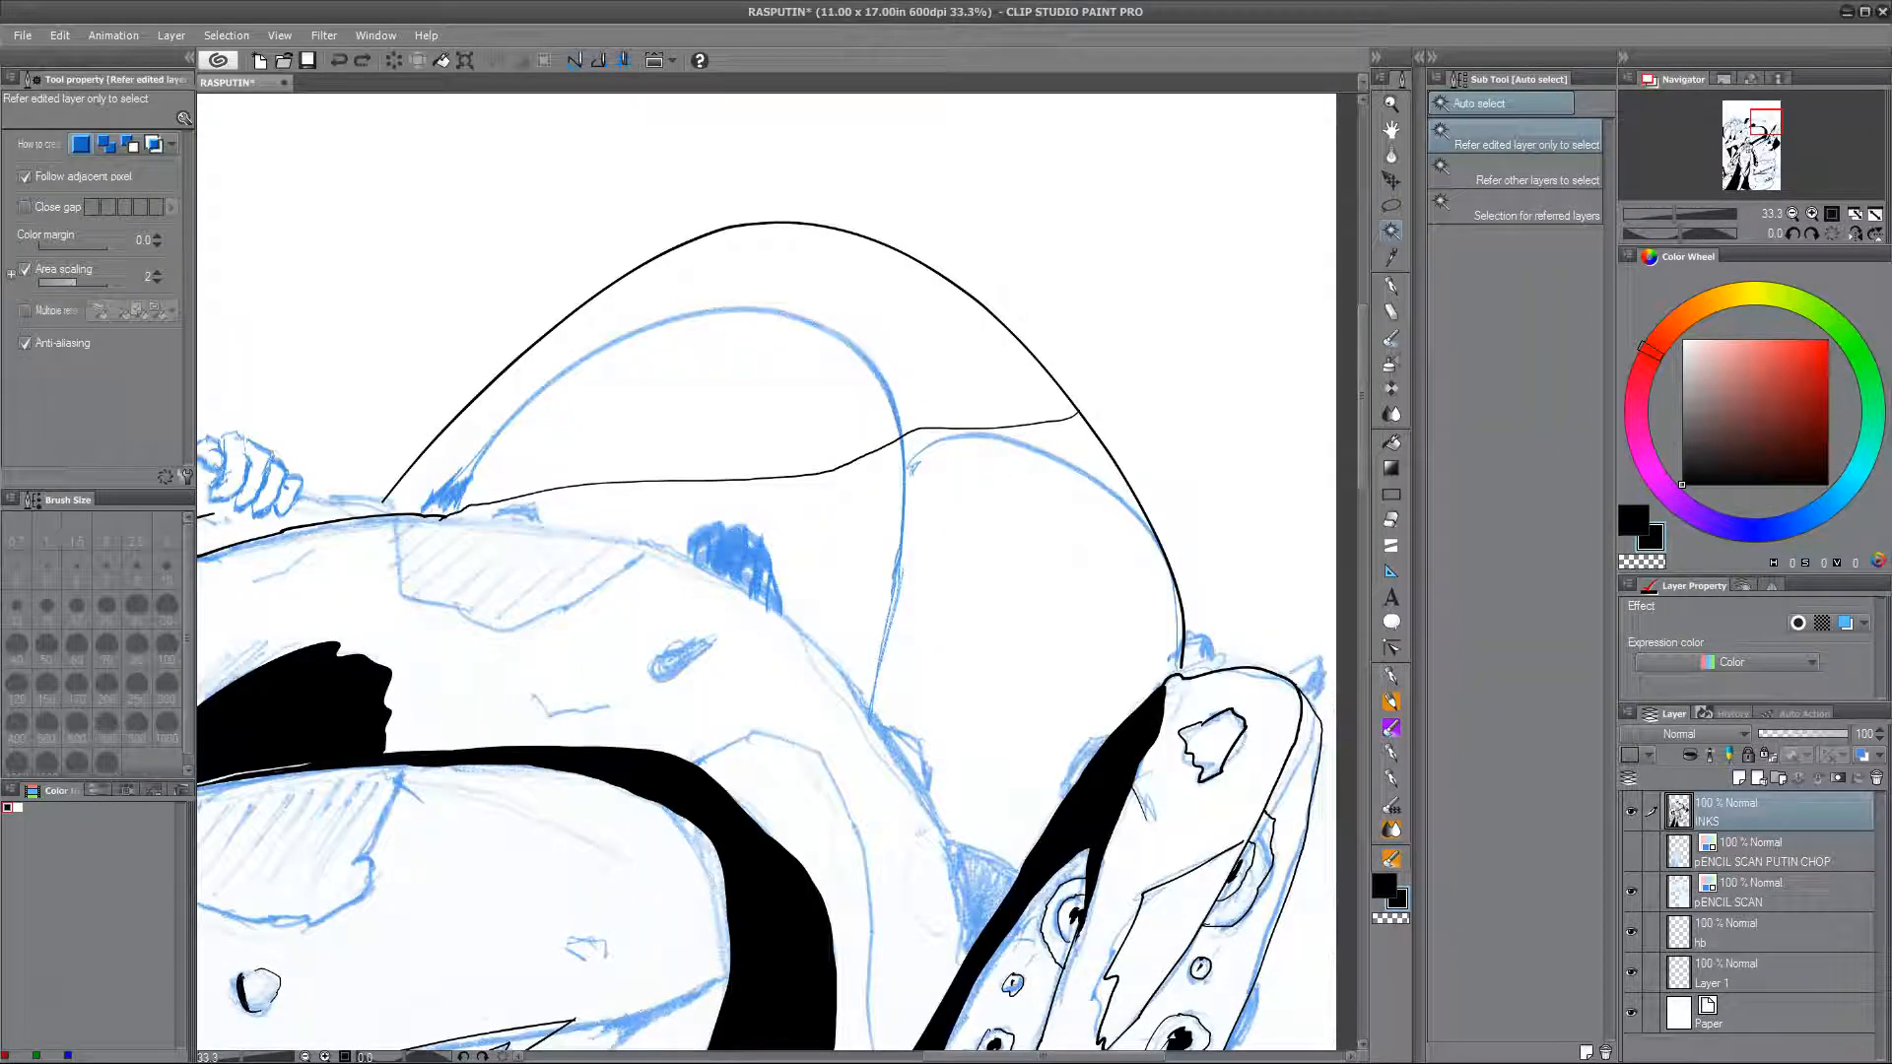
key("p")
key("w")
left_click(741, 417)
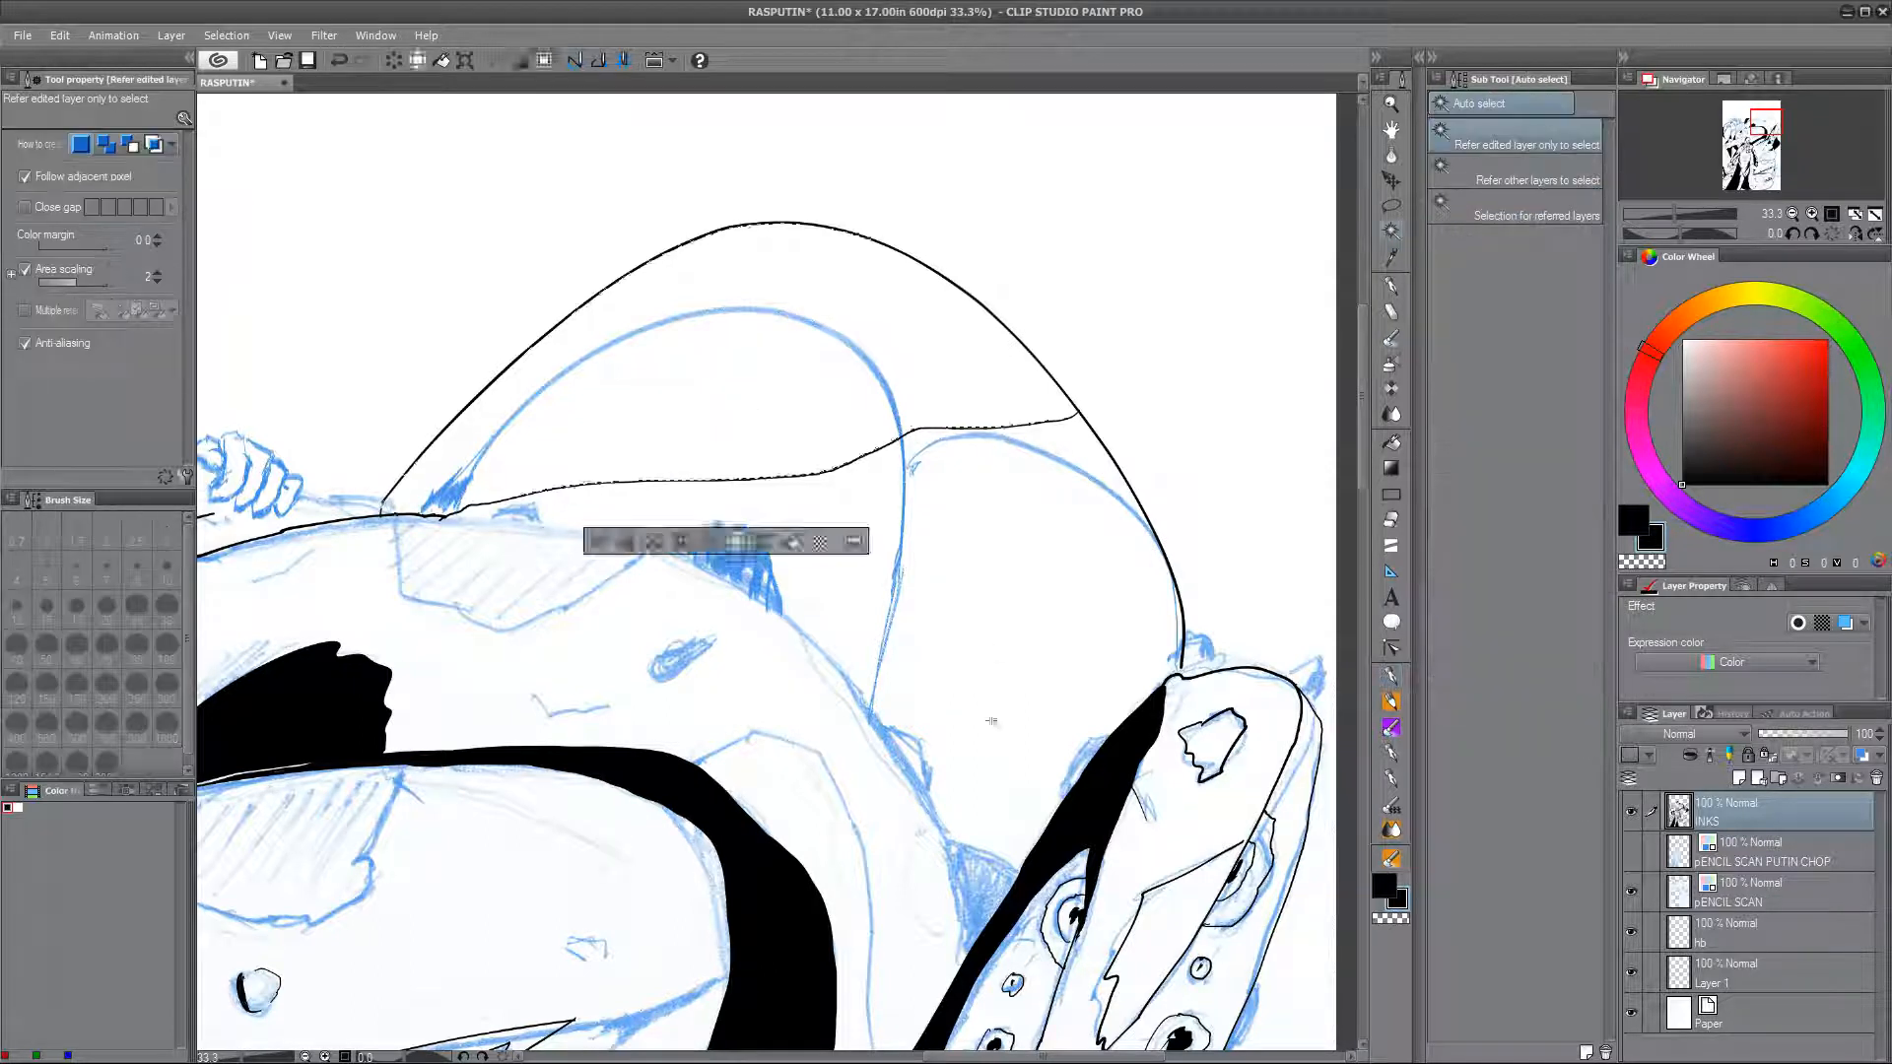
key("alt+Delete")
key("ctrl+d")
Step: Ink the inner contour line of the upper coil, running down toward the base of the upright tentacle
scroll(953, 676, "down", 5)
left_click_drag(953, 676, 956, 943)
scroll(957, 943, "up", 4)
key("p")
left_click_drag(718, 413, 904, 708)
left_click_drag(576, 304, 838, 386)
key("ctrl+z")
left_click_drag(966, 630, 951, 563)
key("ctrl+z")
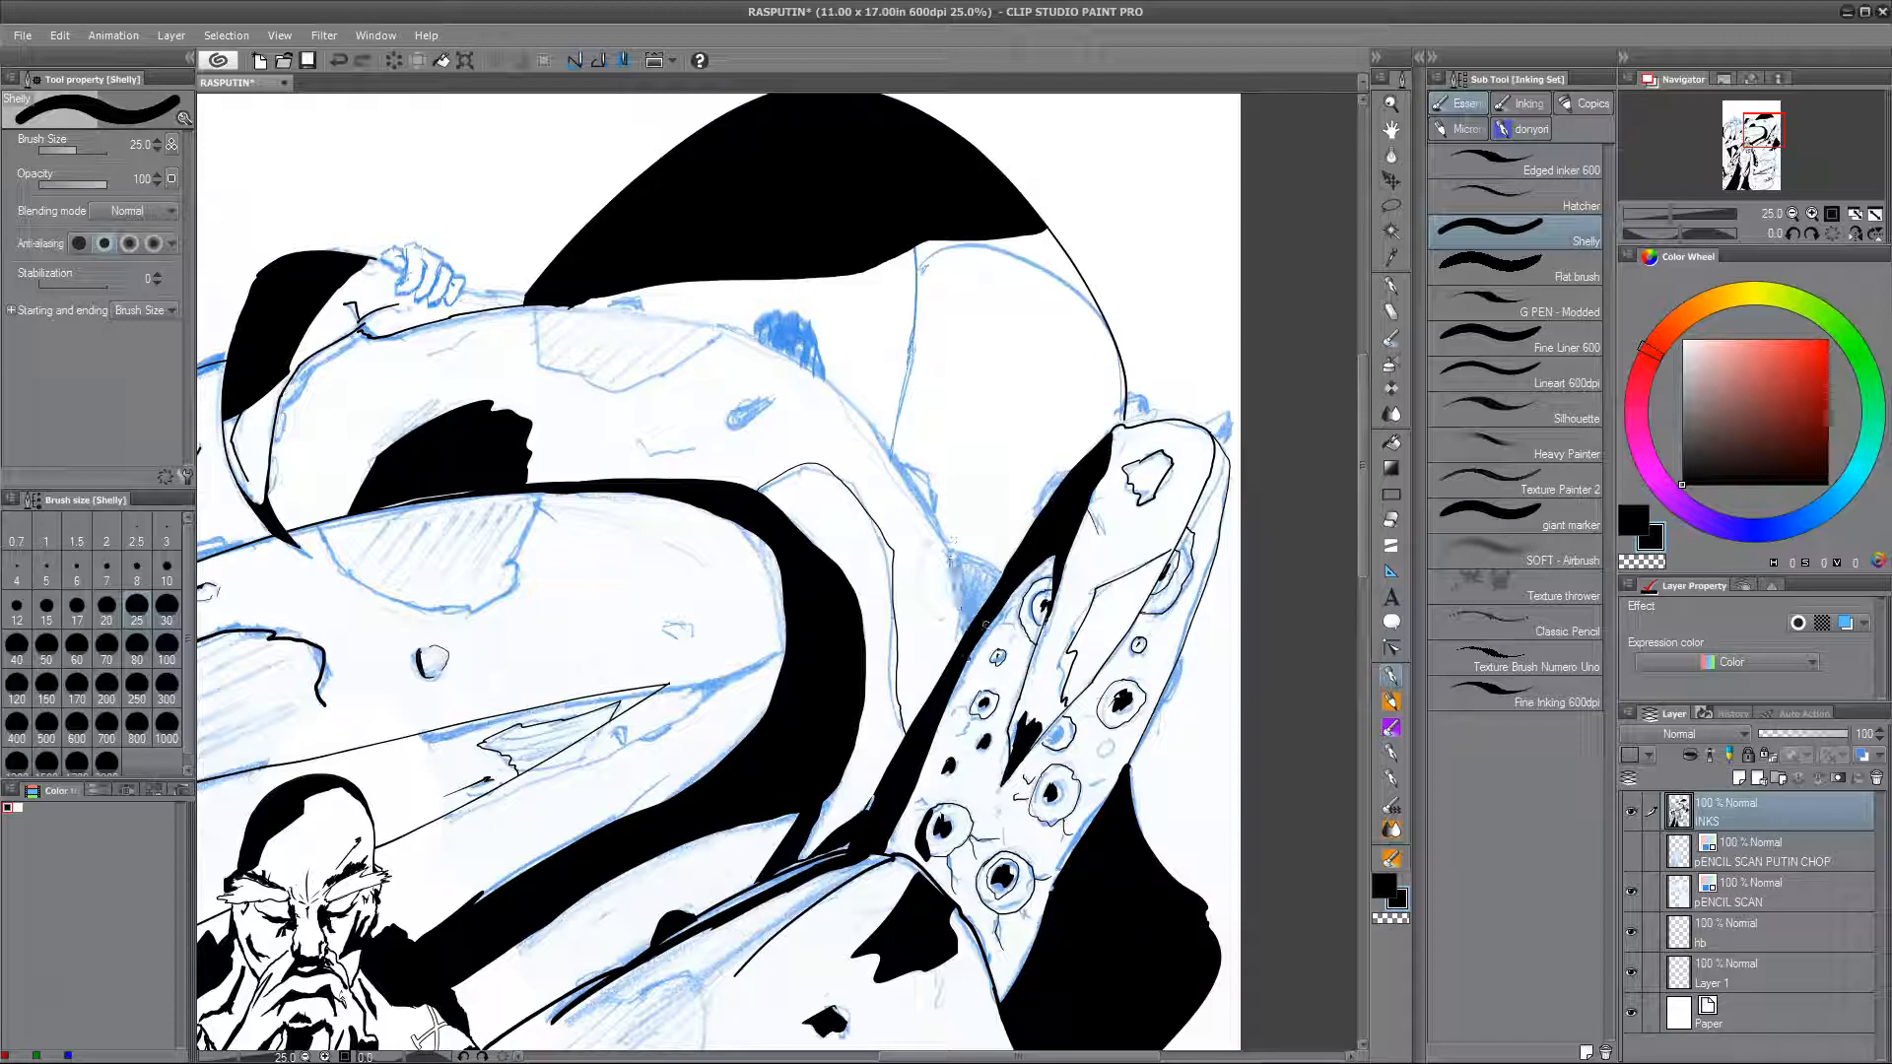
Step: Outline the shadow behind the folded tentacle near the page's lower right edge with brush size 8 and fill it with black
mouse_move(967, 628)
left_mouse_down()
mouse_move(582, 304)
mouse_move(1073, 500)
left_mouse_up()
left_click(137, 566)
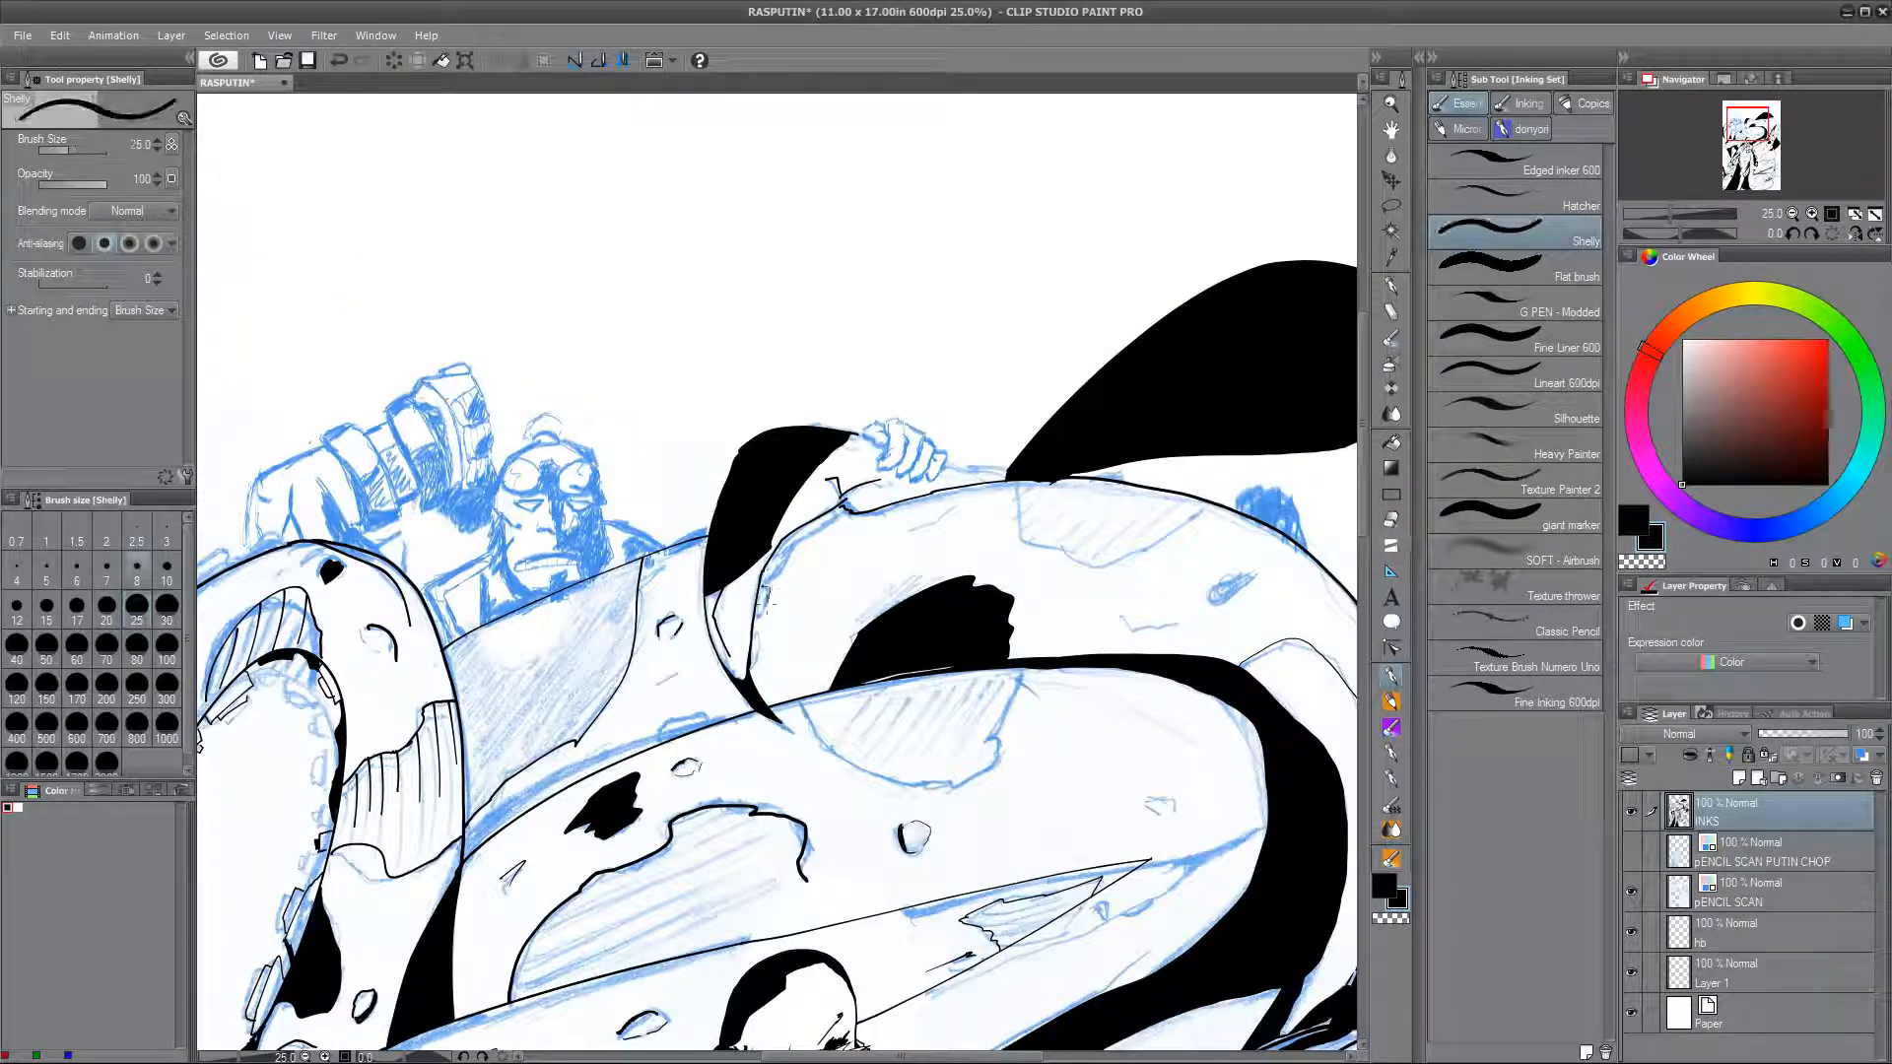
mouse_move(764, 838)
left_mouse_down()
mouse_move(966, 761)
mouse_move(911, 98)
mouse_move(946, 48)
left_mouse_up()
left_click_drag(1231, 601, 463, 572)
left_click_drag(985, 595, 1133, 578)
mouse_move(1067, 839)
left_mouse_down()
mouse_move(1112, 780)
mouse_move(1112, 685)
mouse_move(959, 743)
left_mouse_up()
left_click_drag(1047, 680, 1073, 573)
left_click(1391, 230)
left_click(985, 665)
key("alt+Delete")
key("ctrl+d")
left_click(1390, 676)
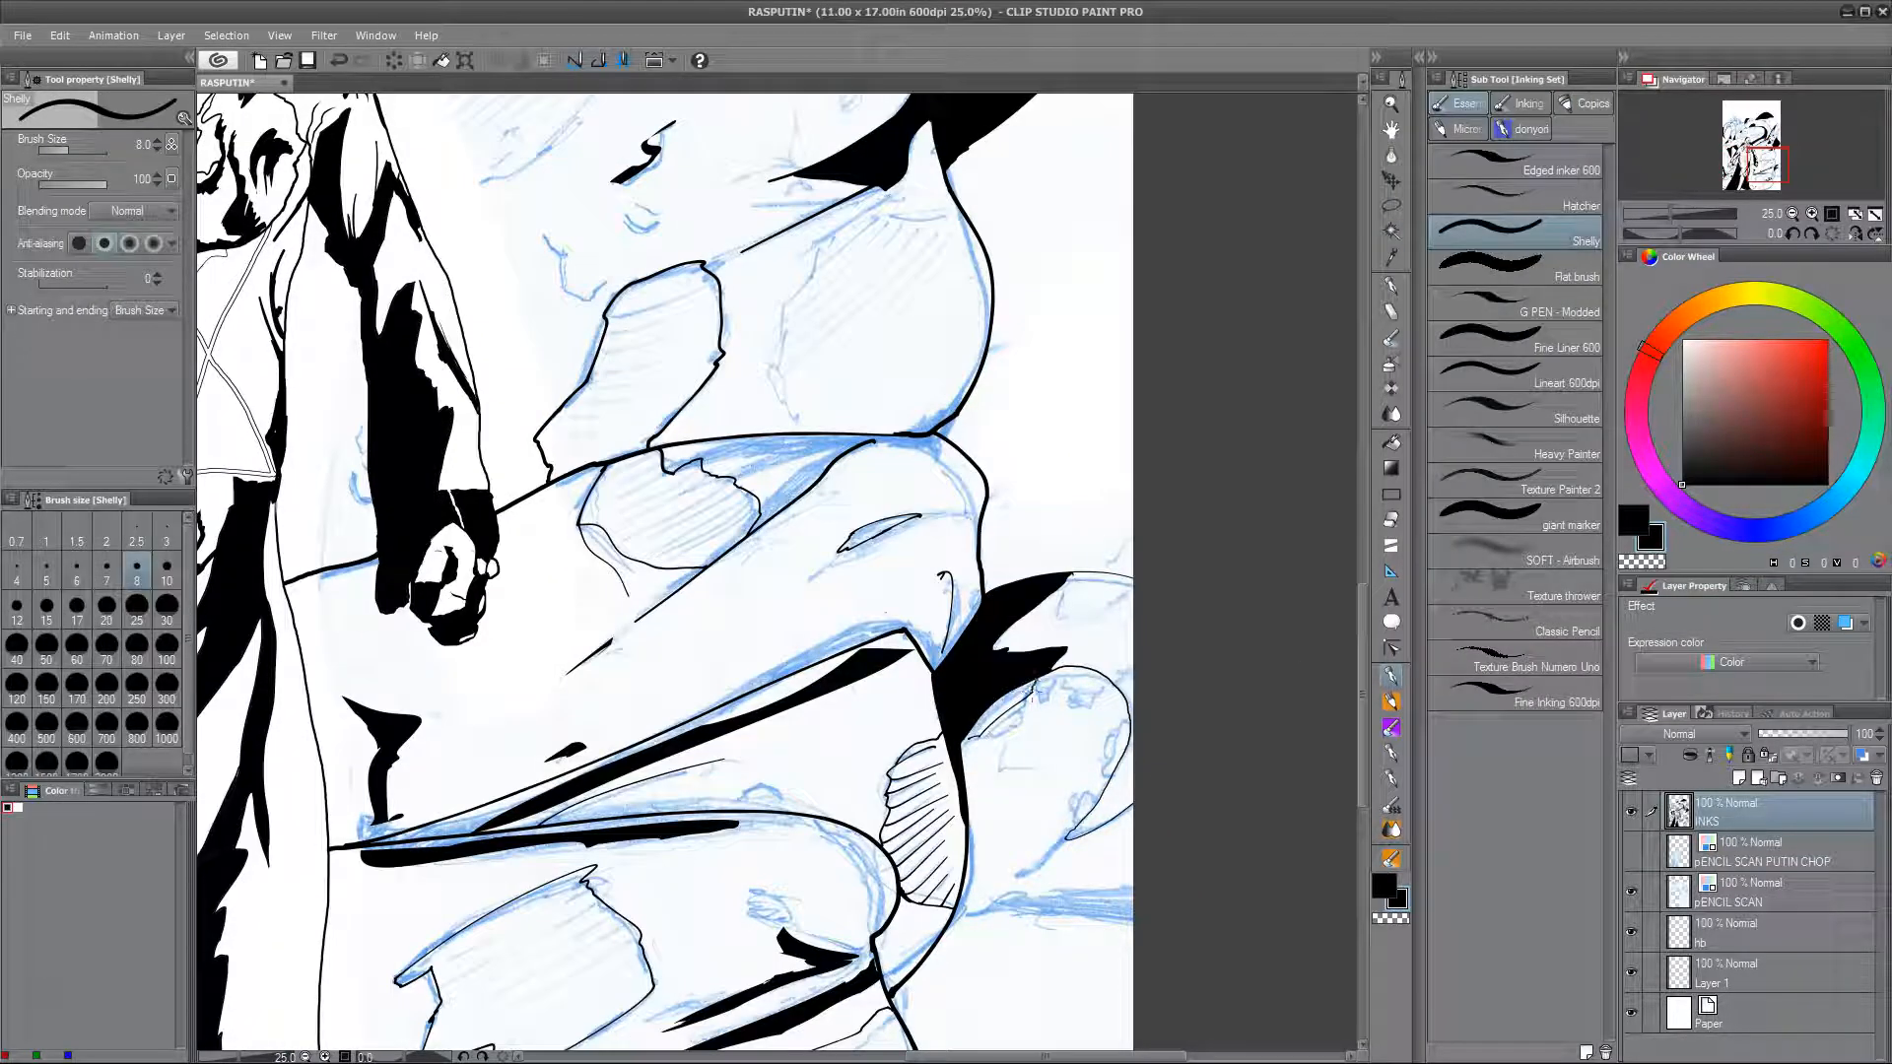
Step: Ink the outline and edge details of the looped tentacle at the page's lower right edge, varying the brush size
key("ctrl+z")
mouse_move(1071, 680)
left_mouse_down()
mouse_move(1120, 703)
mouse_move(1079, 820)
mouse_move(1108, 800)
mouse_move(1051, 816)
mouse_move(1016, 881)
left_mouse_up()
key("bracketright")
key("bracketright")
key("bracketright")
mouse_move(1027, 847)
left_mouse_down()
mouse_move(1076, 833)
mouse_move(1037, 917)
left_mouse_up()
key("w")
key("p")
key("bracketleft")
key("bracketleft")
key("bracketleft")
key("bracketleft")
left_click_drag(1044, 658, 1104, 684)
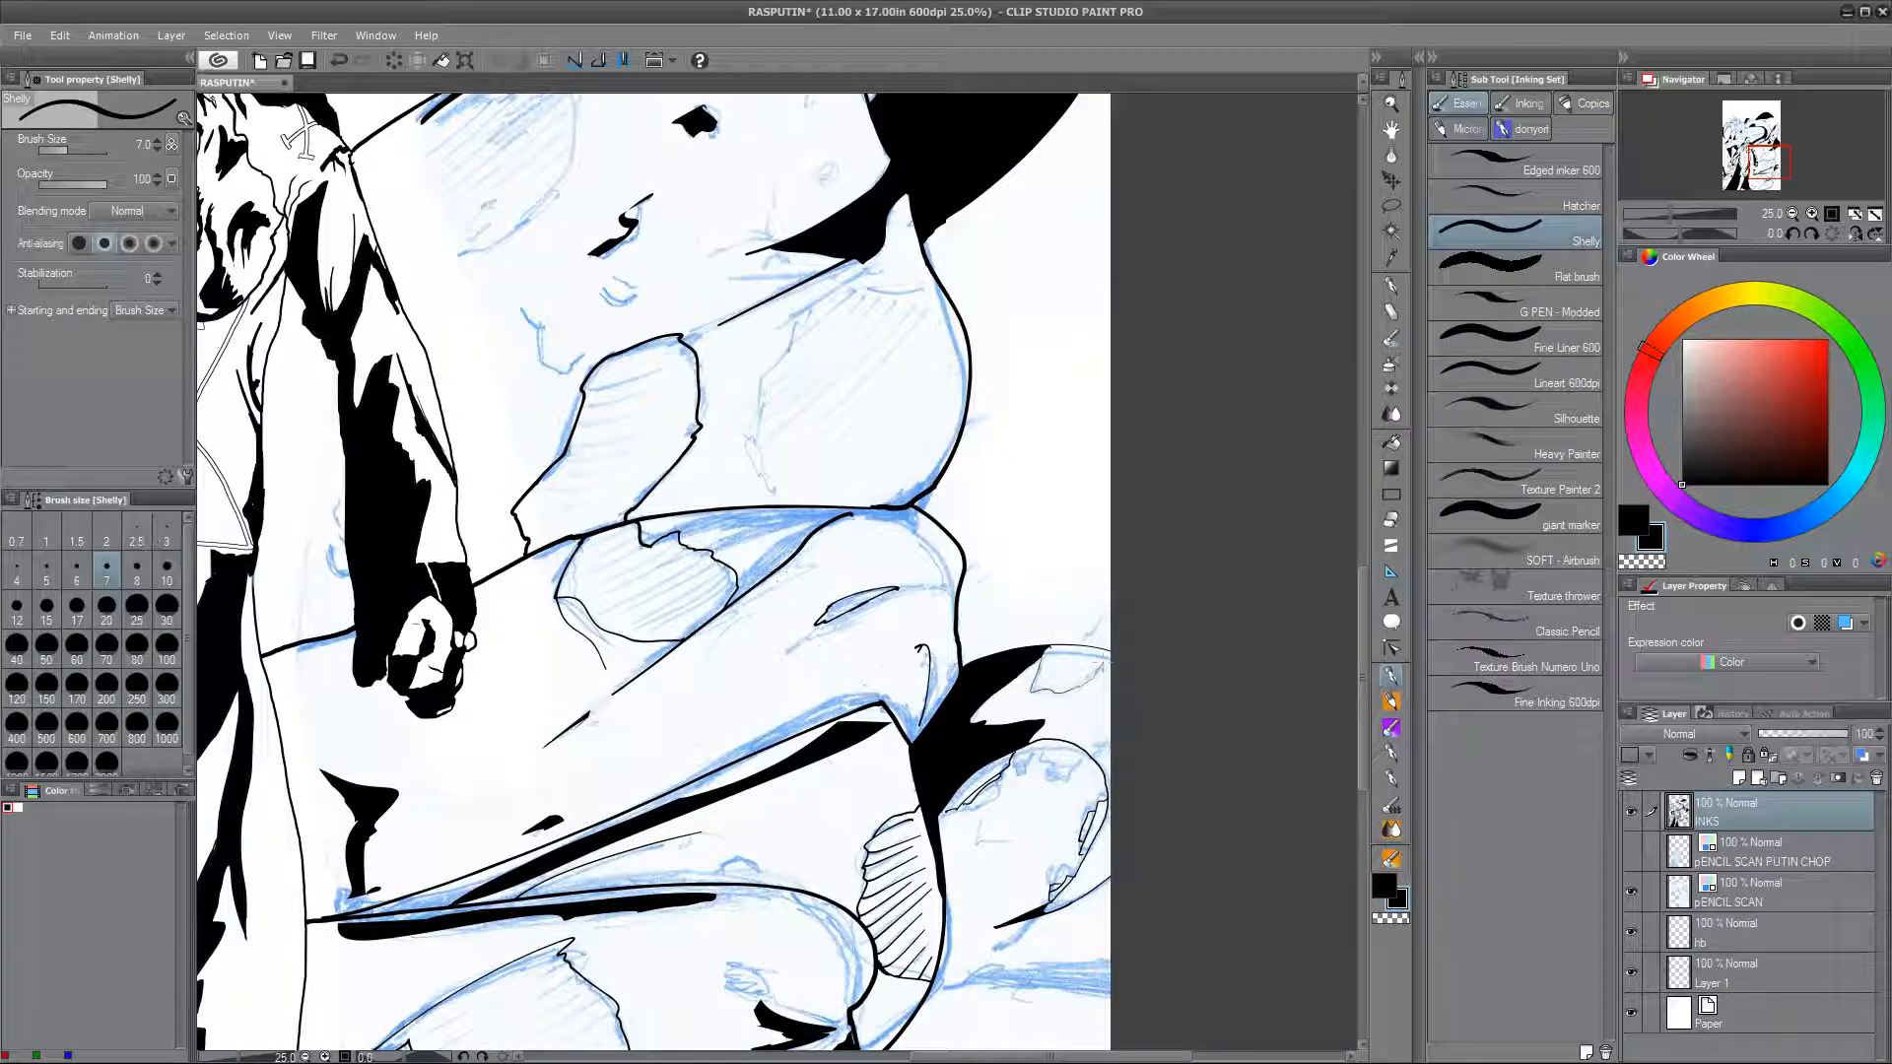
Step: Ink remaining contour lines and small surface marks on the tentacles around the robed figure with brush size 15
left_click_drag(631, 985, 989, 767)
mouse_move(982, 210)
left_mouse_down()
mouse_move(1156, 616)
mouse_move(1056, 723)
left_mouse_up()
key("bracketright")
key("bracketright")
key("bracketright")
key("bracketright")
key("bracketright")
key("bracketright")
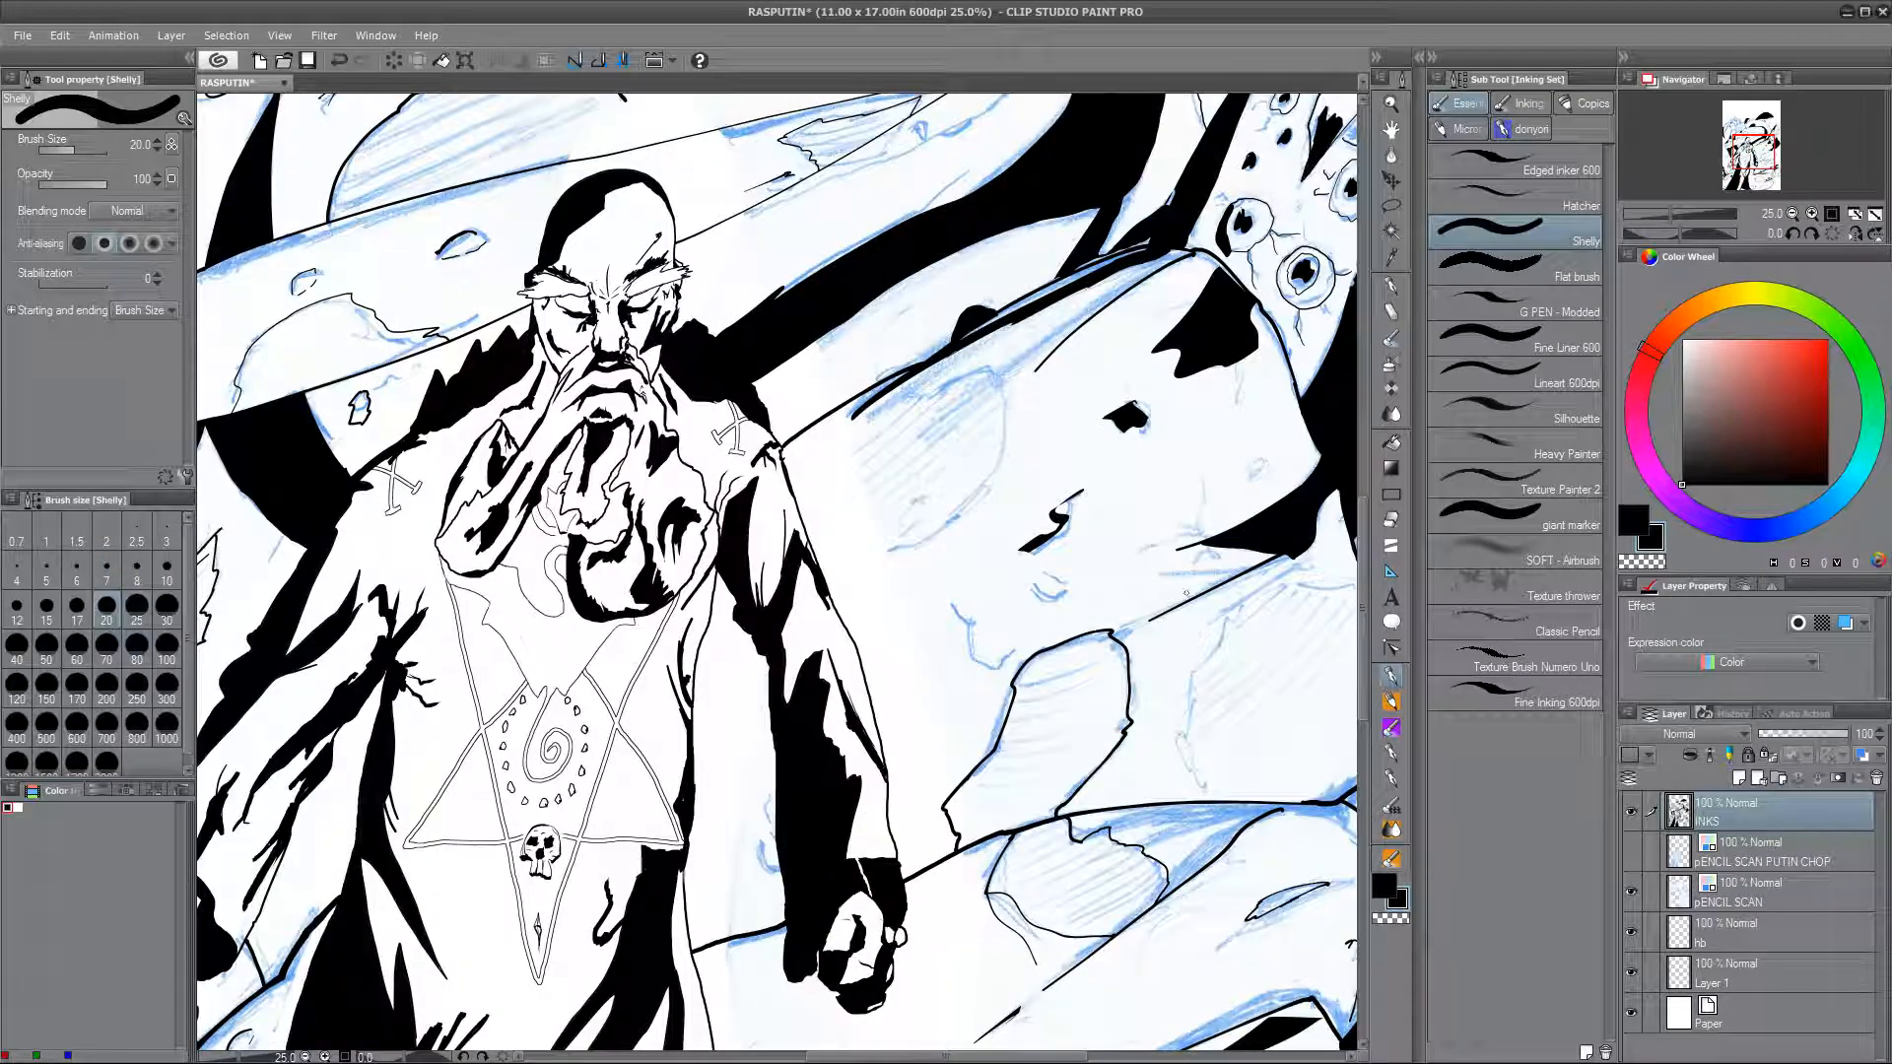
left_click_drag(640, 394, 408, 412)
key("bracketleft")
key("bracketleft")
left_click_drag(1133, 604, 974, 820)
left_click_drag(630, 601, 968, 582)
mouse_move(965, 588)
left_mouse_down()
mouse_move(1112, 480)
mouse_move(906, 434)
mouse_move(908, 511)
left_mouse_up()
left_click_drag(1028, 737, 1044, 611)
left_click_drag(846, 552, 877, 594)
left_click_drag(833, 729, 861, 772)
mouse_move(1044, 611)
left_mouse_down()
mouse_move(1150, 602)
mouse_move(944, 817)
left_mouse_up()
left_click_drag(1270, 542, 1282, 549)
left_click_drag(1259, 438, 1246, 498)
mouse_move(1182, 591)
left_mouse_down()
mouse_move(981, 609)
mouse_move(813, 763)
left_mouse_up()
left_click_drag(1128, 651, 1039, 713)
Step: Extend the jagged patch edge and ink the small spot on the middle coil, and outline the angular patch on the coil above
mouse_move(729, 325)
left_mouse_down()
mouse_move(1054, 580)
mouse_move(1081, 731)
left_mouse_up()
left_click_drag(792, 603, 839, 642)
left_click_drag(1135, 520, 1166, 538)
left_click_drag(1165, 538, 1088, 680)
left_click_drag(928, 351, 1005, 459)
mouse_move(1004, 459)
left_mouse_down()
mouse_move(1141, 376)
mouse_move(1216, 416)
left_mouse_up()
key("m")
left_click_drag(1056, 690, 715, 819)
key("p")
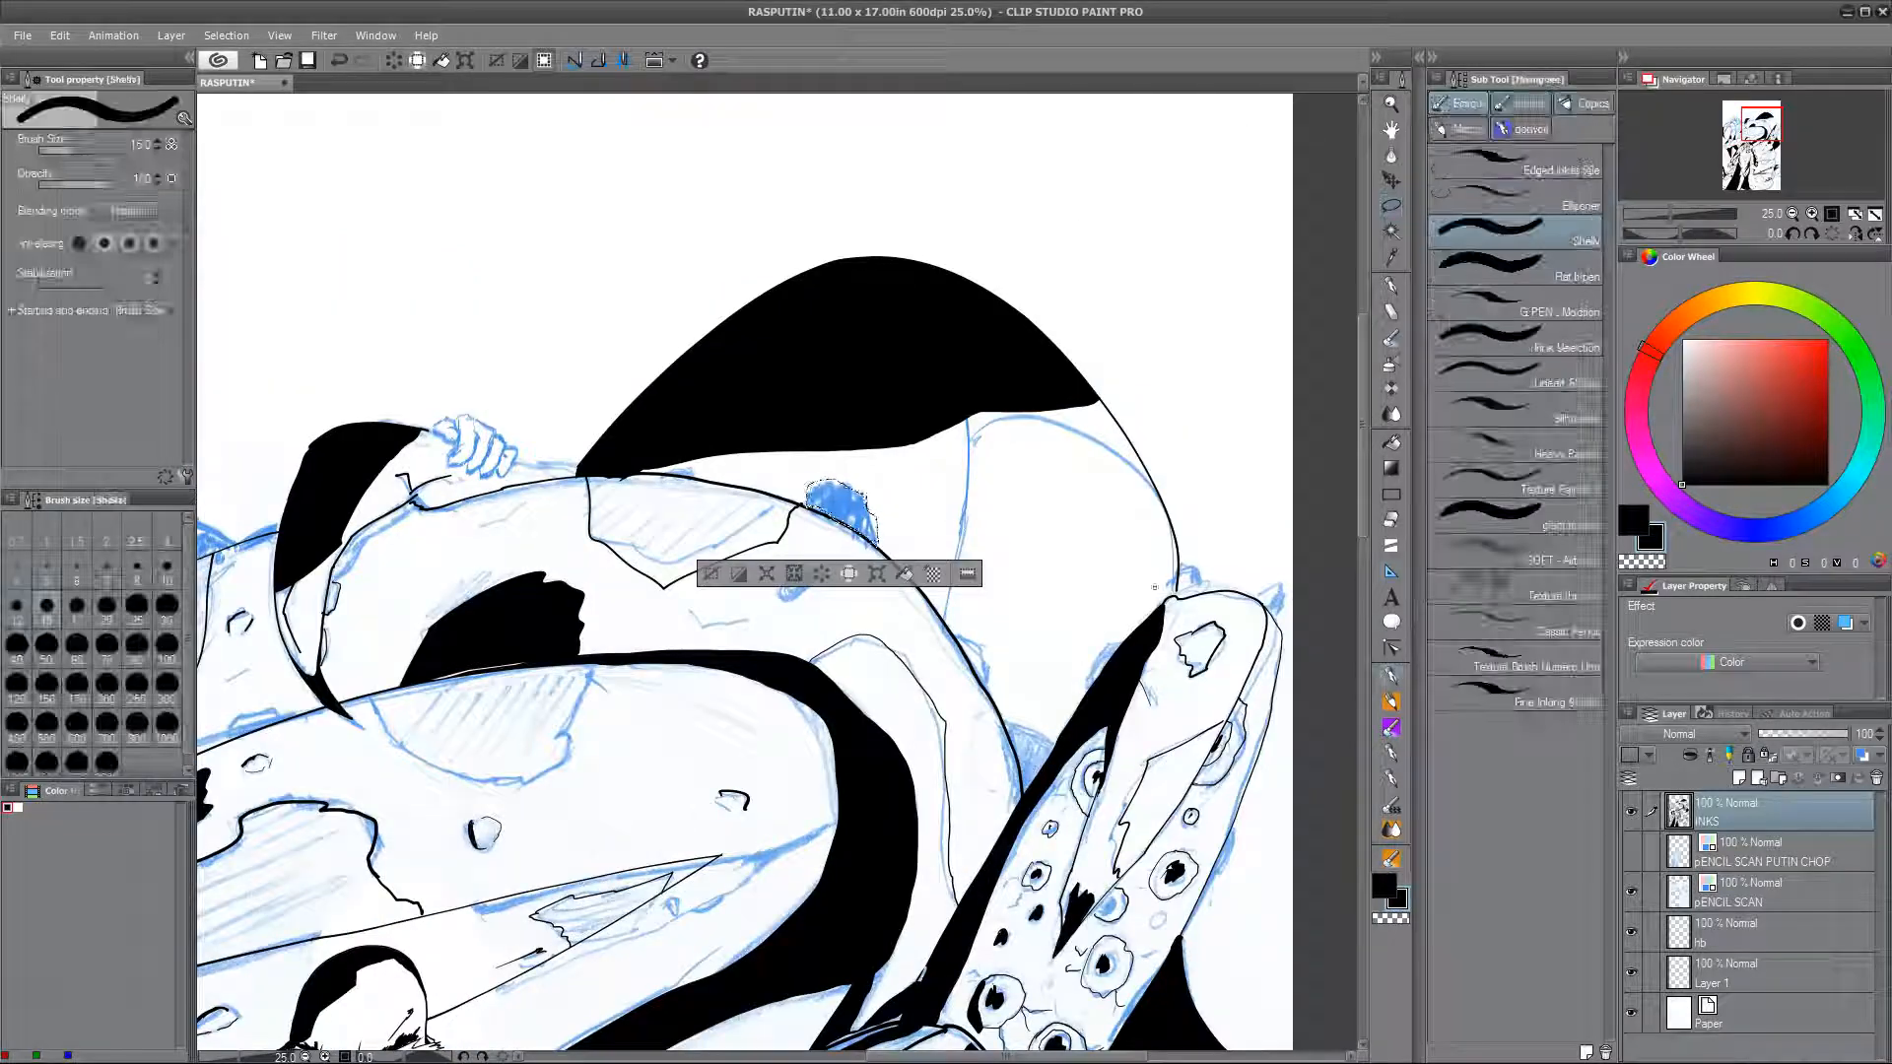
key("ctrl+d")
key("ctrl+z")
Step: Select the small triangular shadow between the upper coil and the upright tentacle and fill it with black
key("w")
left_click(1031, 752)
key("alt+Delete")
key("ctrl+d")
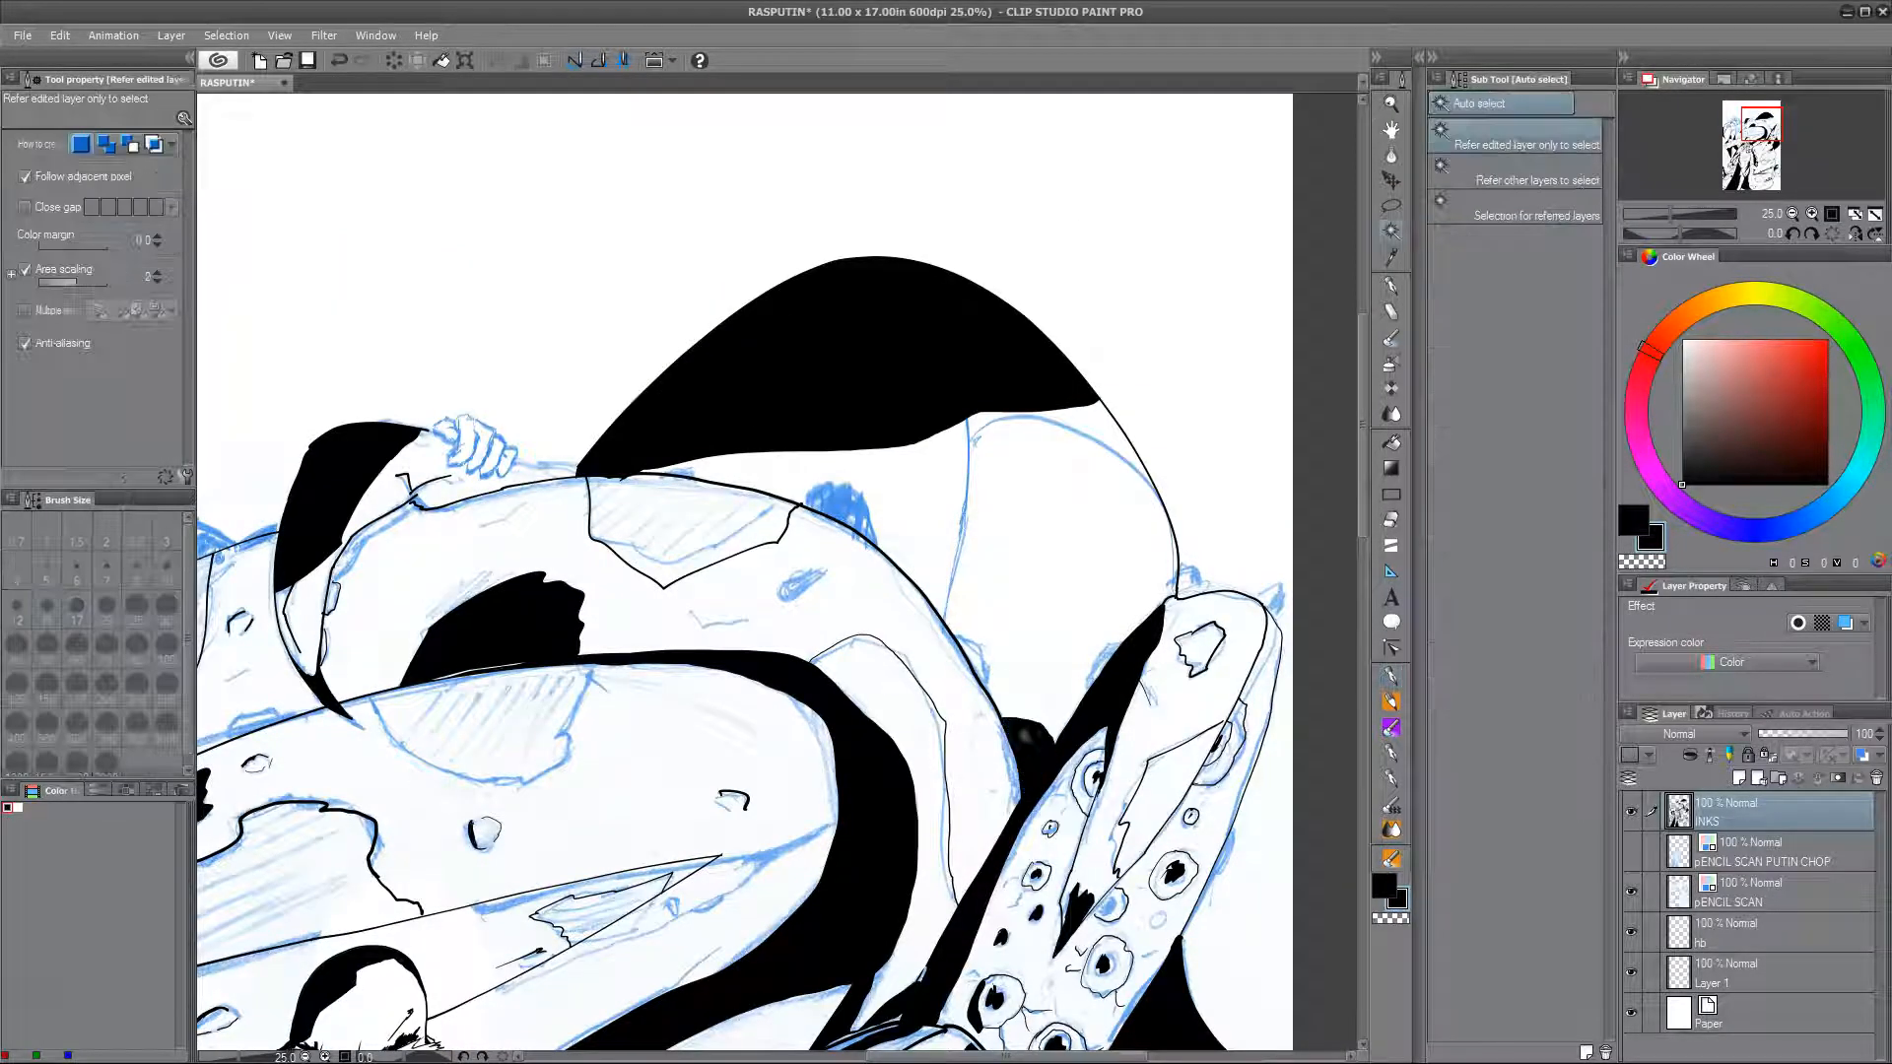
Step: Ink the outlines of the background figure's raised forearm and its first bands with brush size 12
left_click_drag(552, 749, 1141, 700)
key("ctrl+plus")
mouse_move(836, 735)
left_mouse_down()
mouse_move(1093, 779)
mouse_move(1268, 980)
left_mouse_up()
key("m")
key("p")
mouse_move(714, 730)
left_mouse_down()
mouse_move(822, 576)
mouse_move(872, 665)
mouse_move(820, 567)
left_mouse_up()
left_click(17, 611)
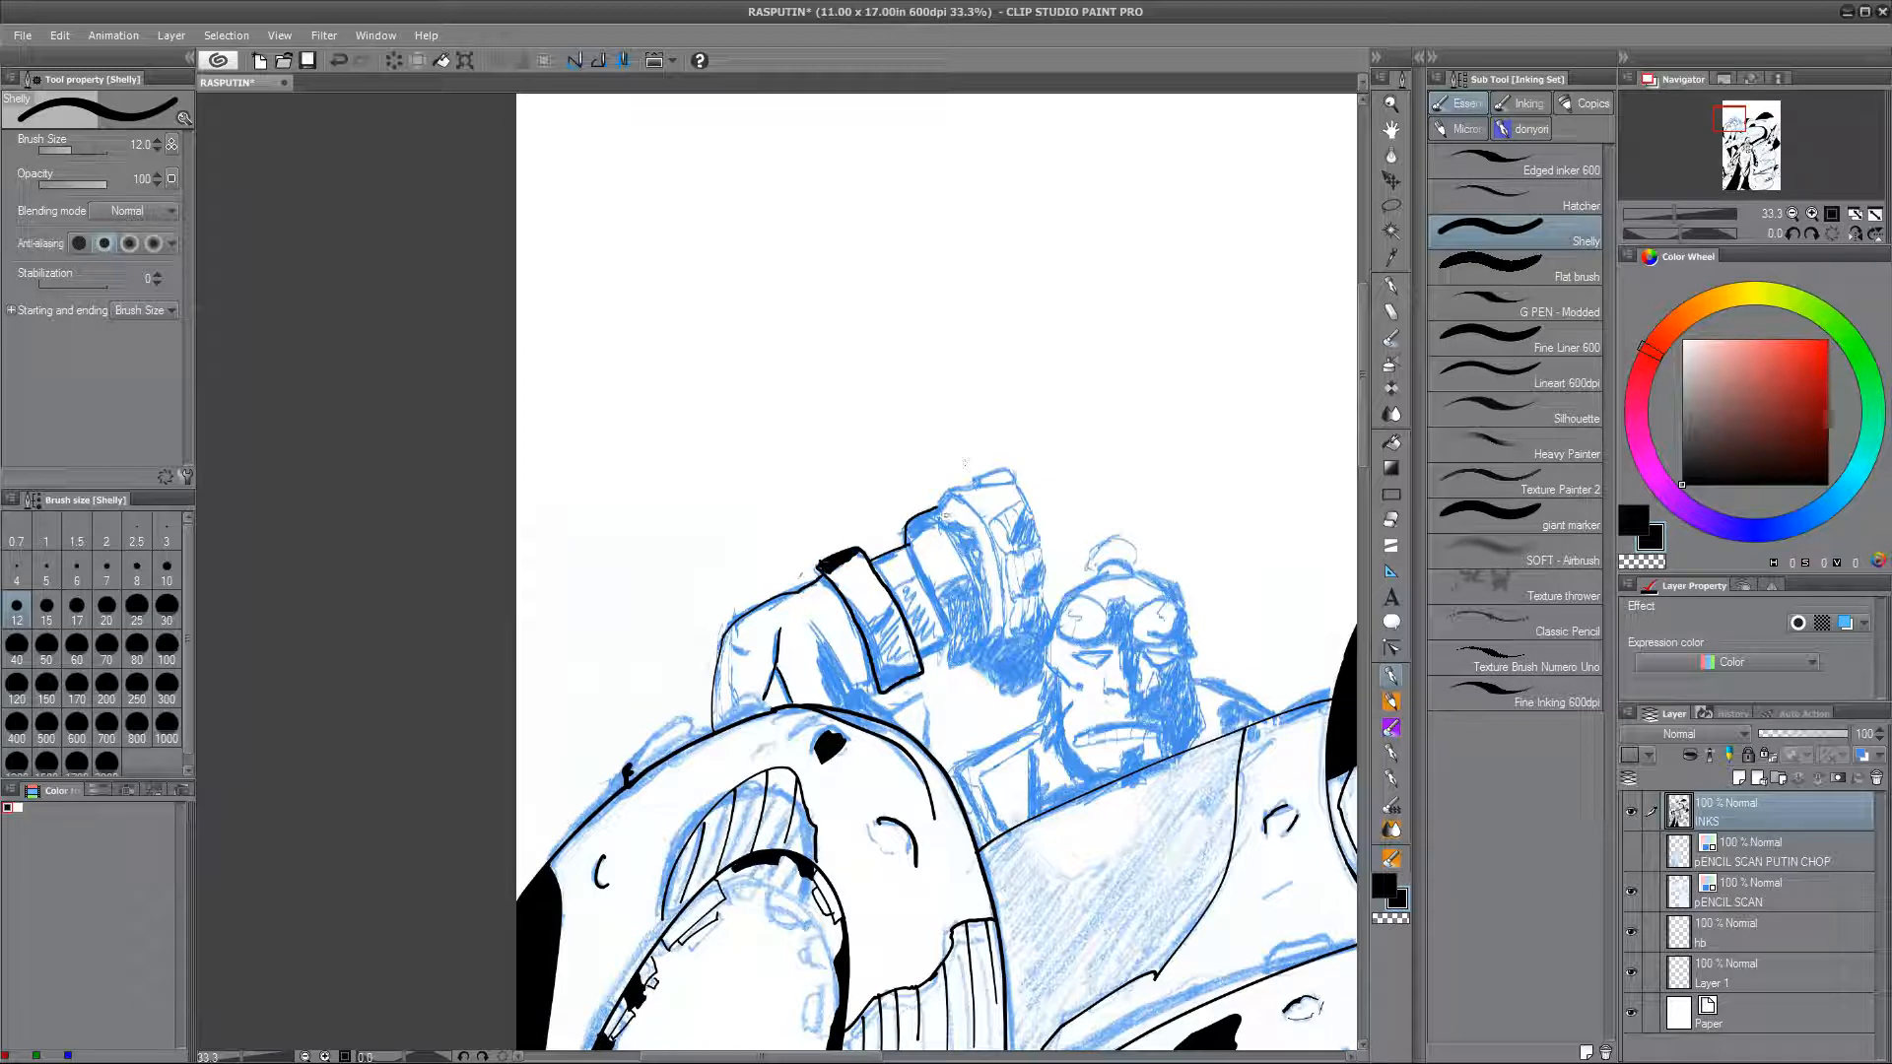
Step: Ink the wide band and fingers of the raised fist, and outline the rounded shape beneath the fingers and fill it with black
left_click_drag(939, 506, 977, 660)
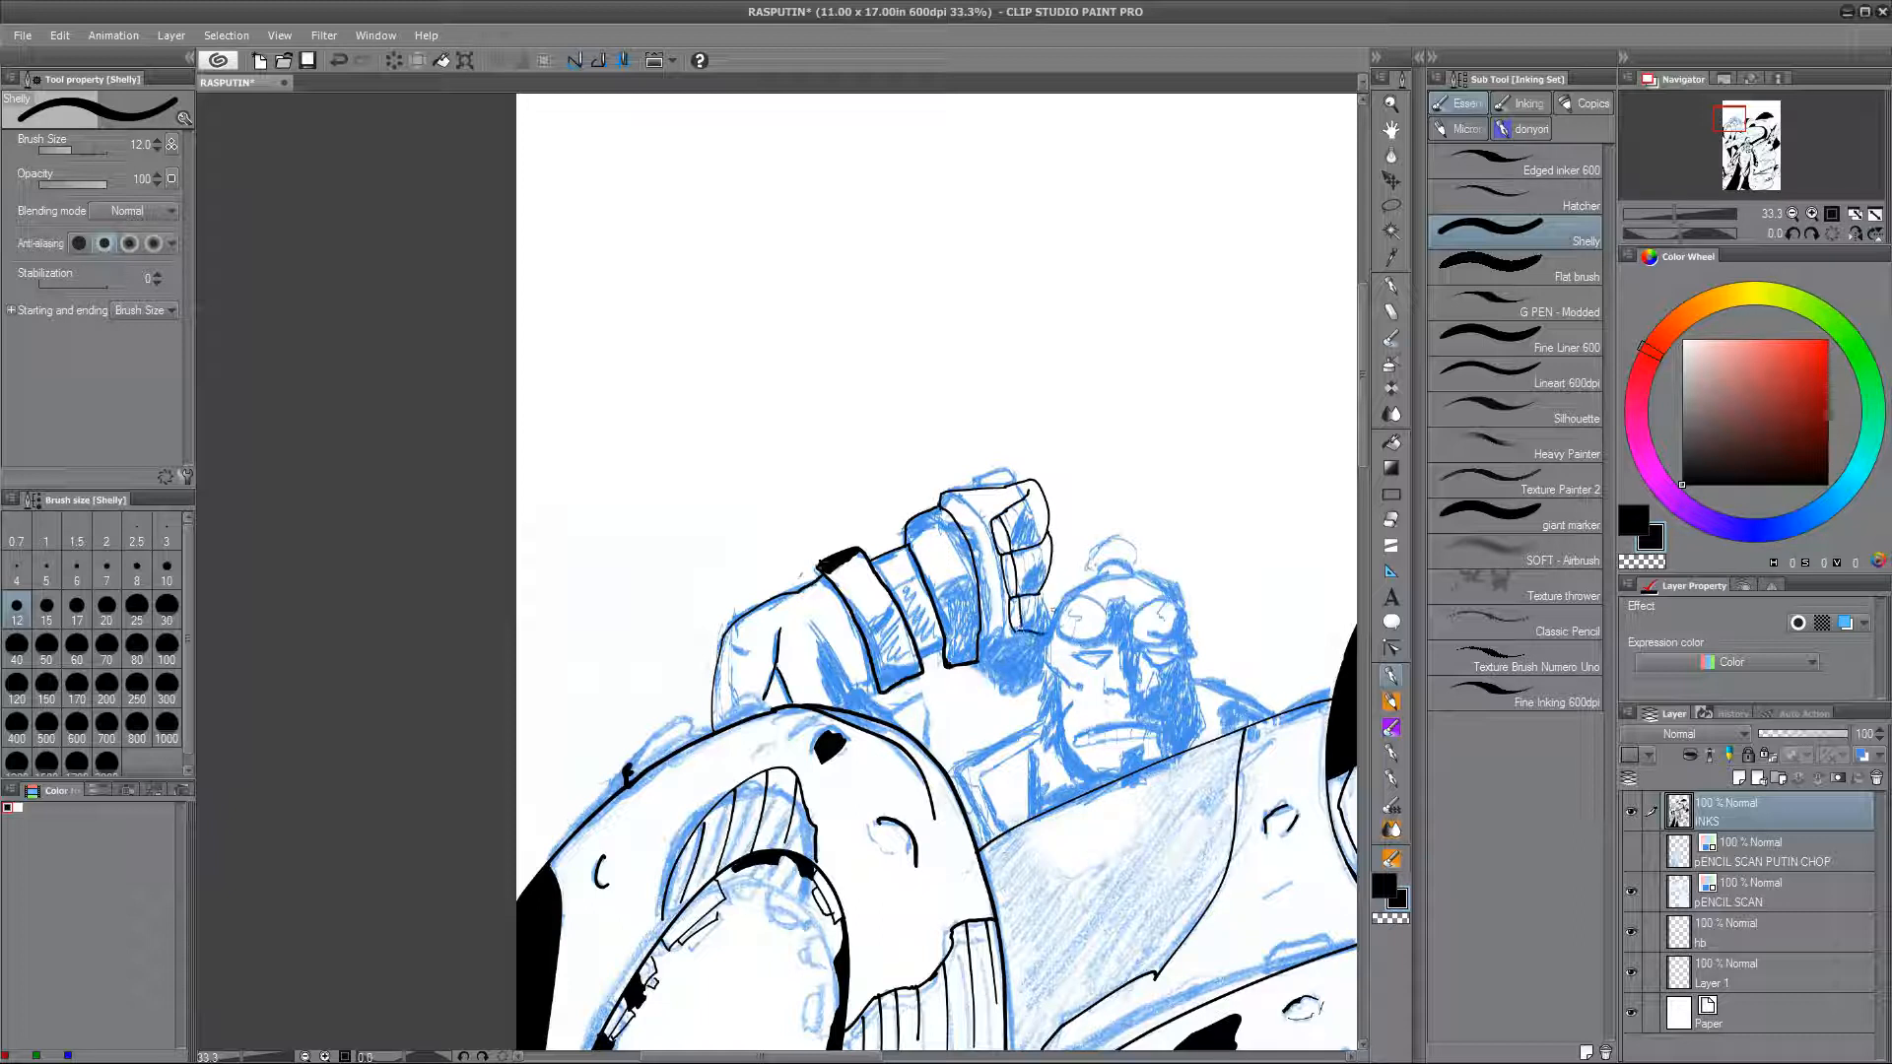
left_click_drag(979, 640, 1050, 636)
key("w")
key("p")
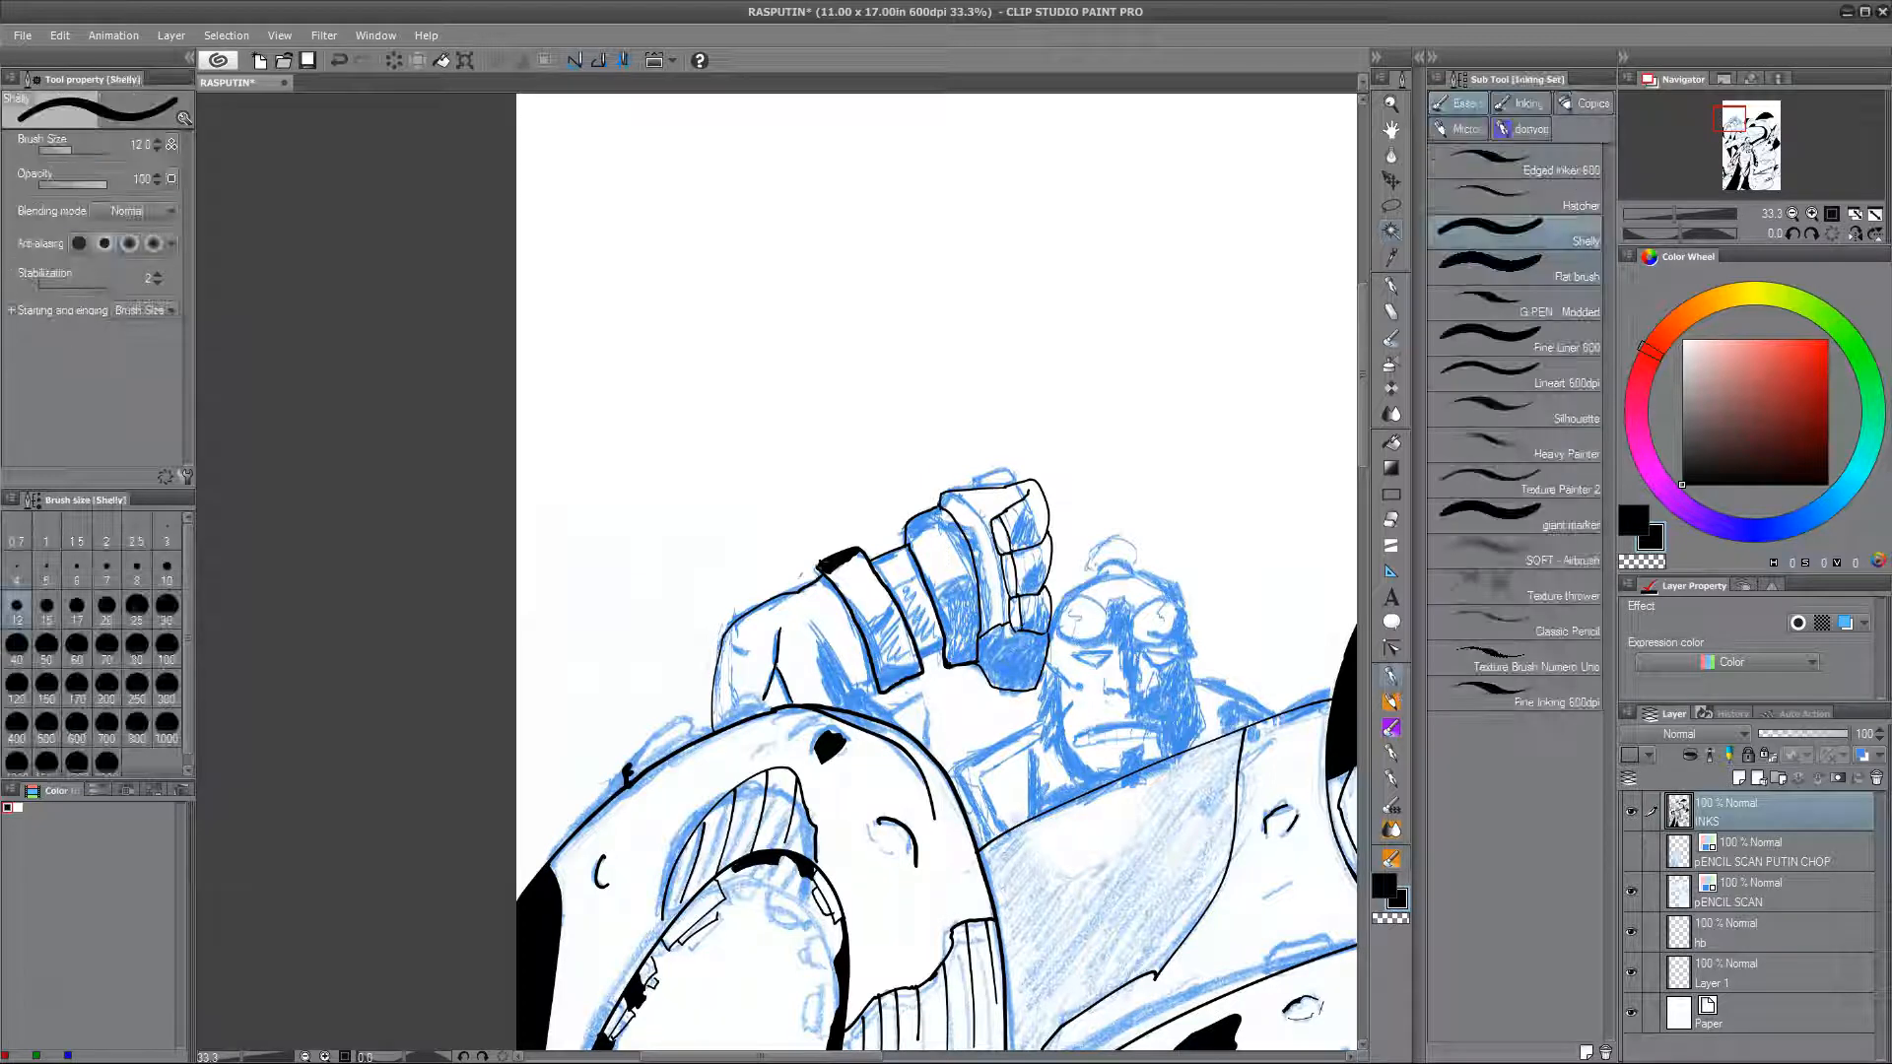
Step: Ink the shadow edges across the fist's bands and the small block on top of the hand with brush size 7
scroll(971, 744, "up", 4)
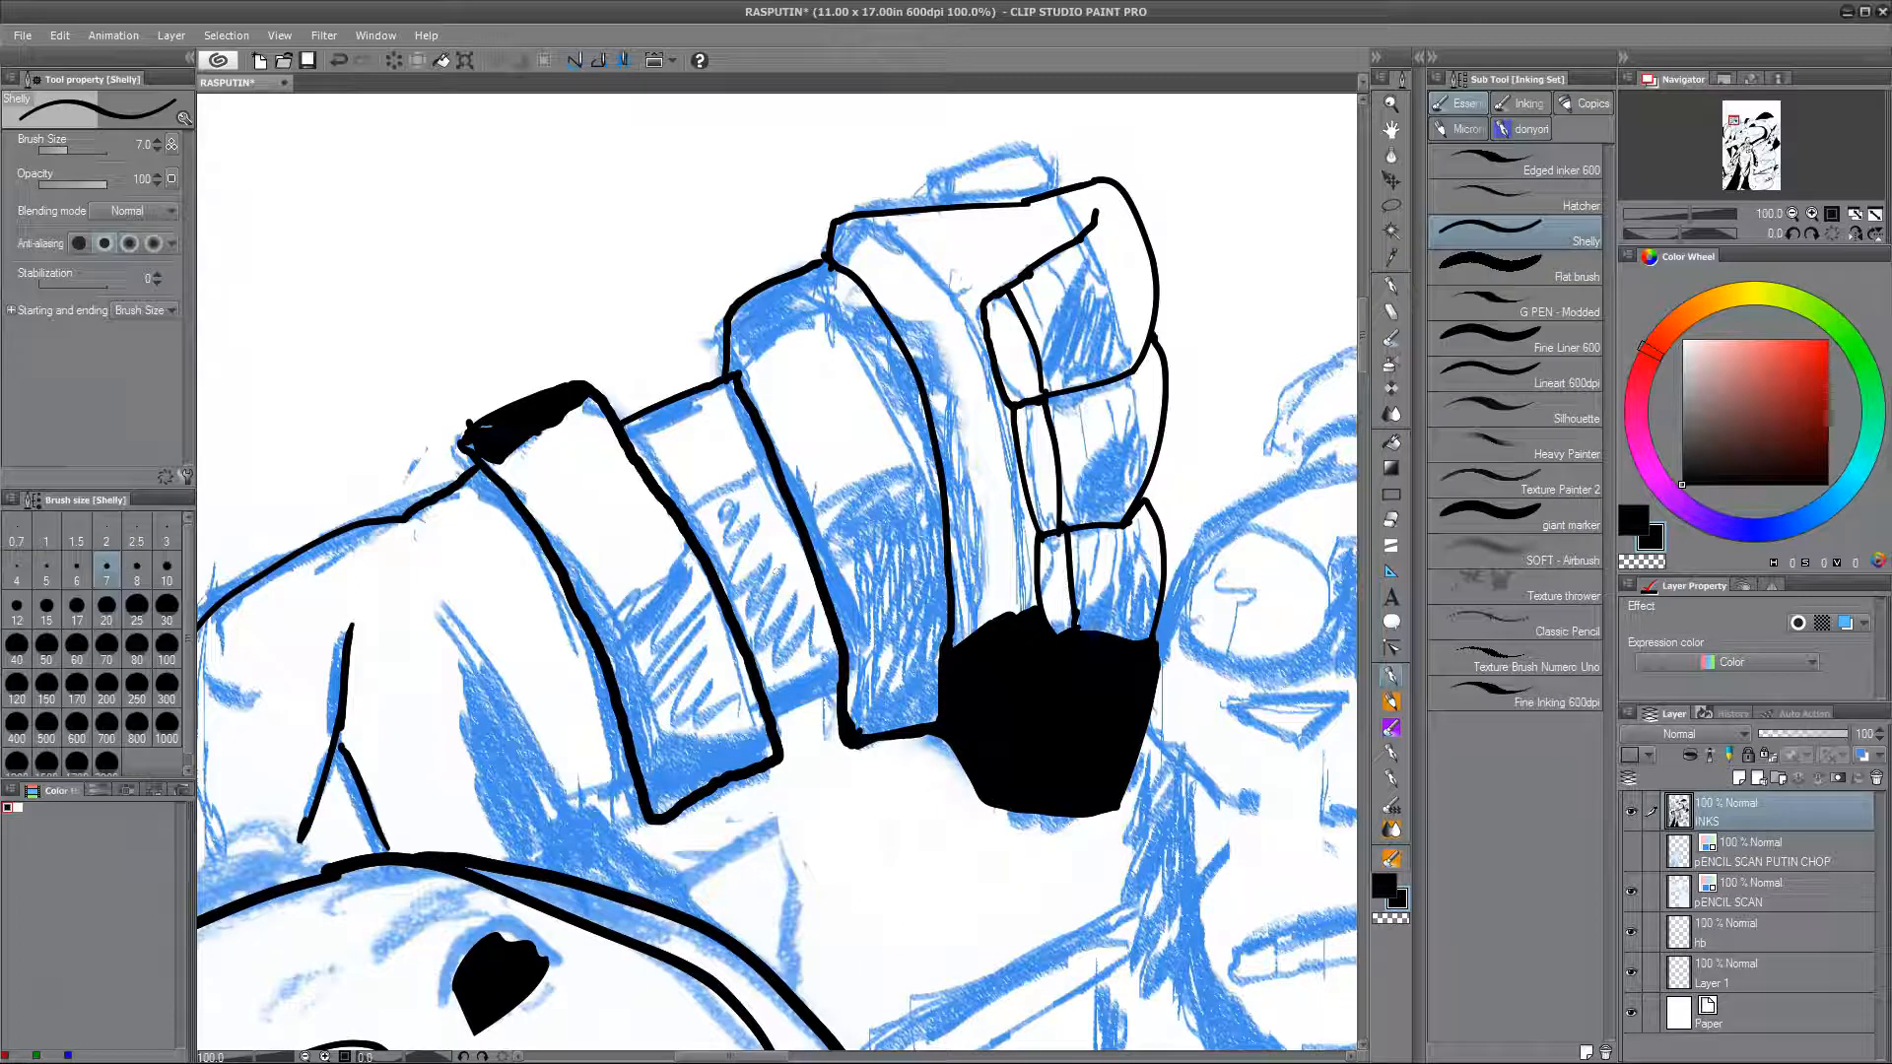
left_click_drag(685, 535, 600, 644)
left_click_drag(709, 568, 766, 453)
mouse_move(739, 374)
left_mouse_down()
mouse_move(862, 311)
mouse_move(931, 443)
left_mouse_up()
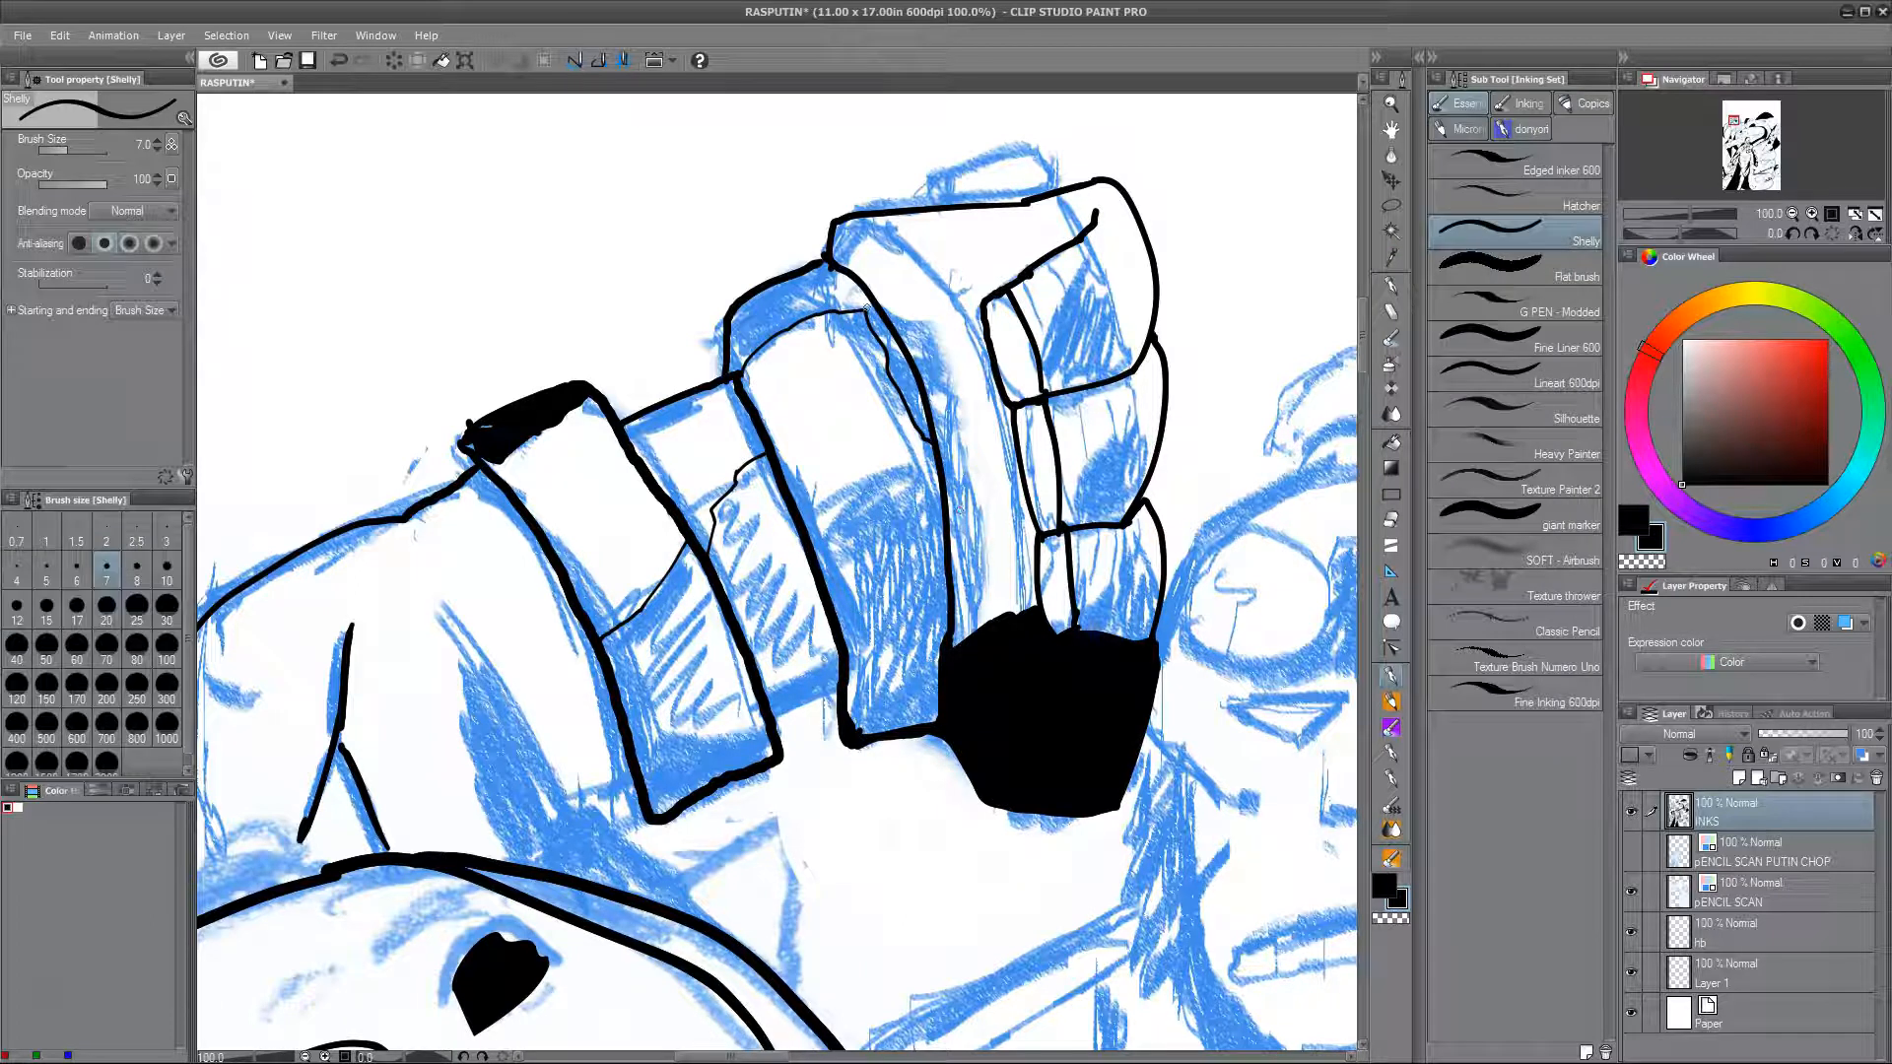
key("ctrl+z")
left_click_drag(881, 300, 957, 645)
left_click_drag(952, 204, 1074, 187)
mouse_move(805, 523)
left_mouse_down()
mouse_move(891, 432)
mouse_move(937, 474)
left_mouse_up()
Step: Select the lower shadow of the forearm's first band and fill it with black
key("w")
left_click(694, 695)
key("alt+Delete")
key("ctrl+d")
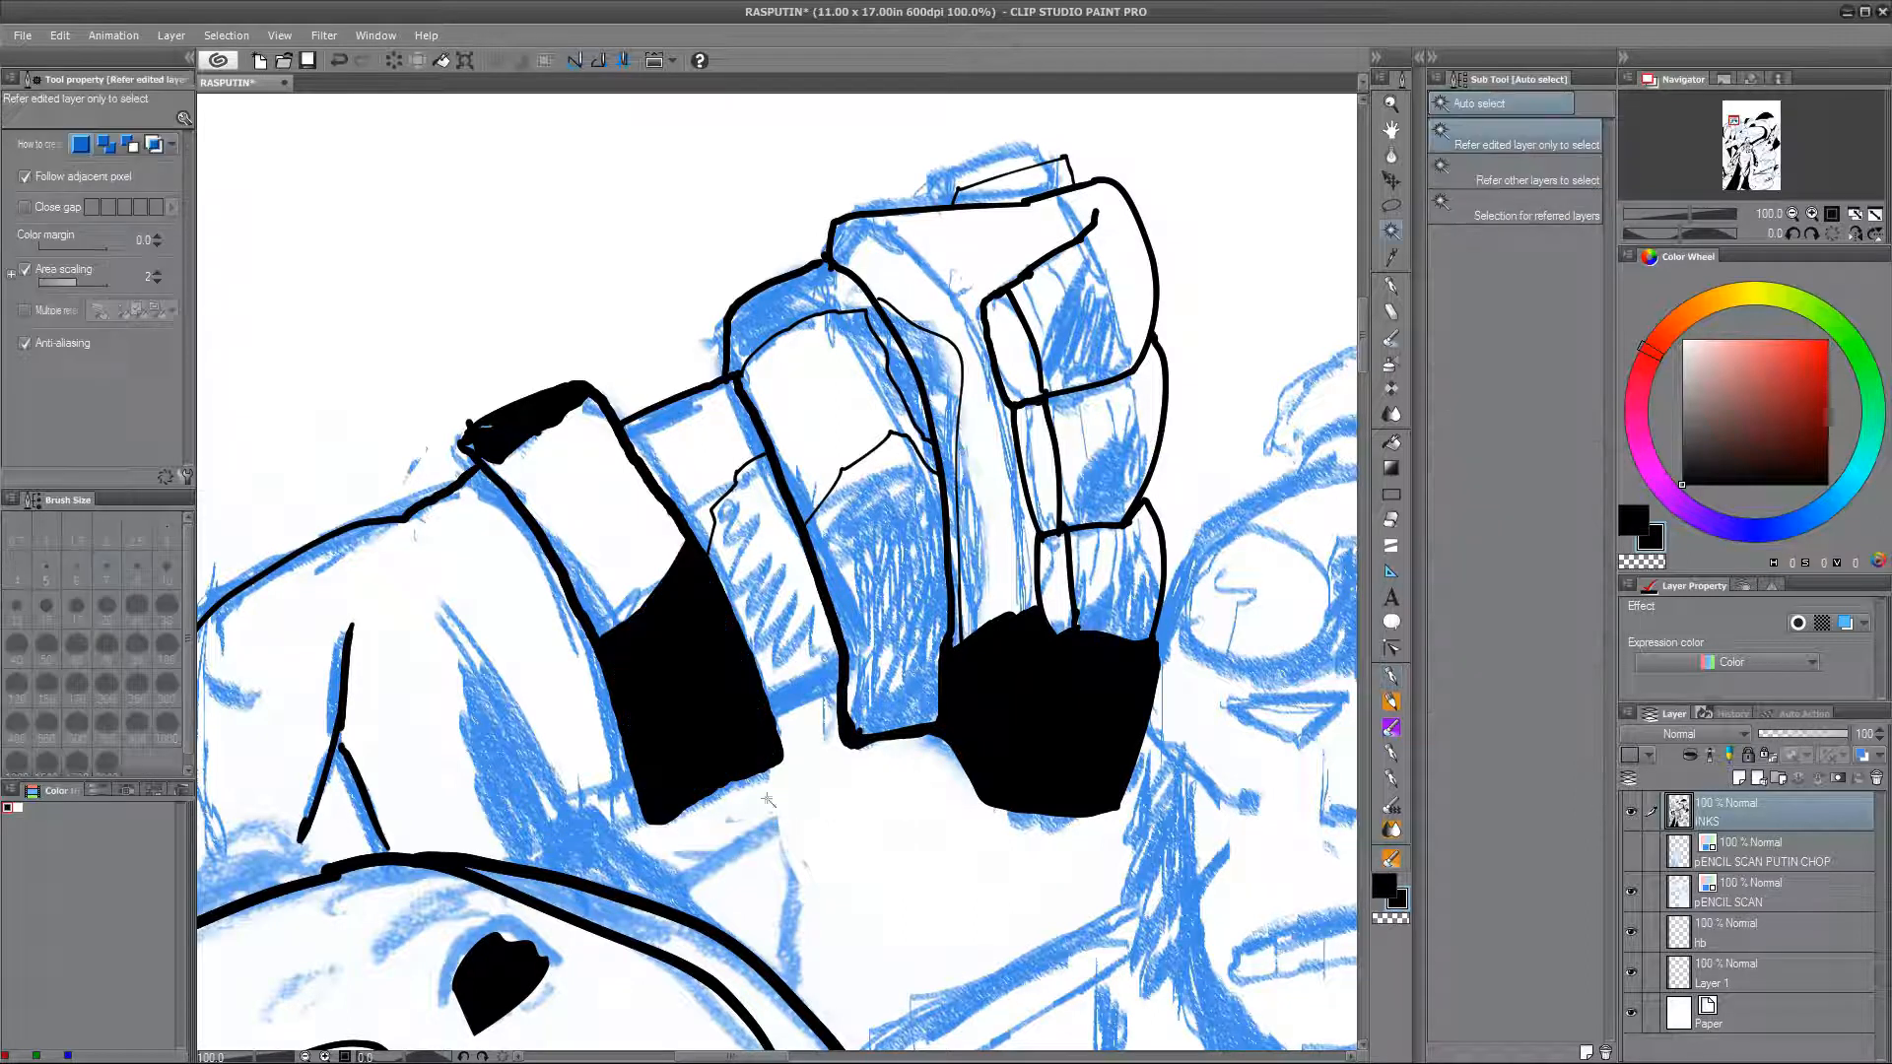
left_click(1180, 394)
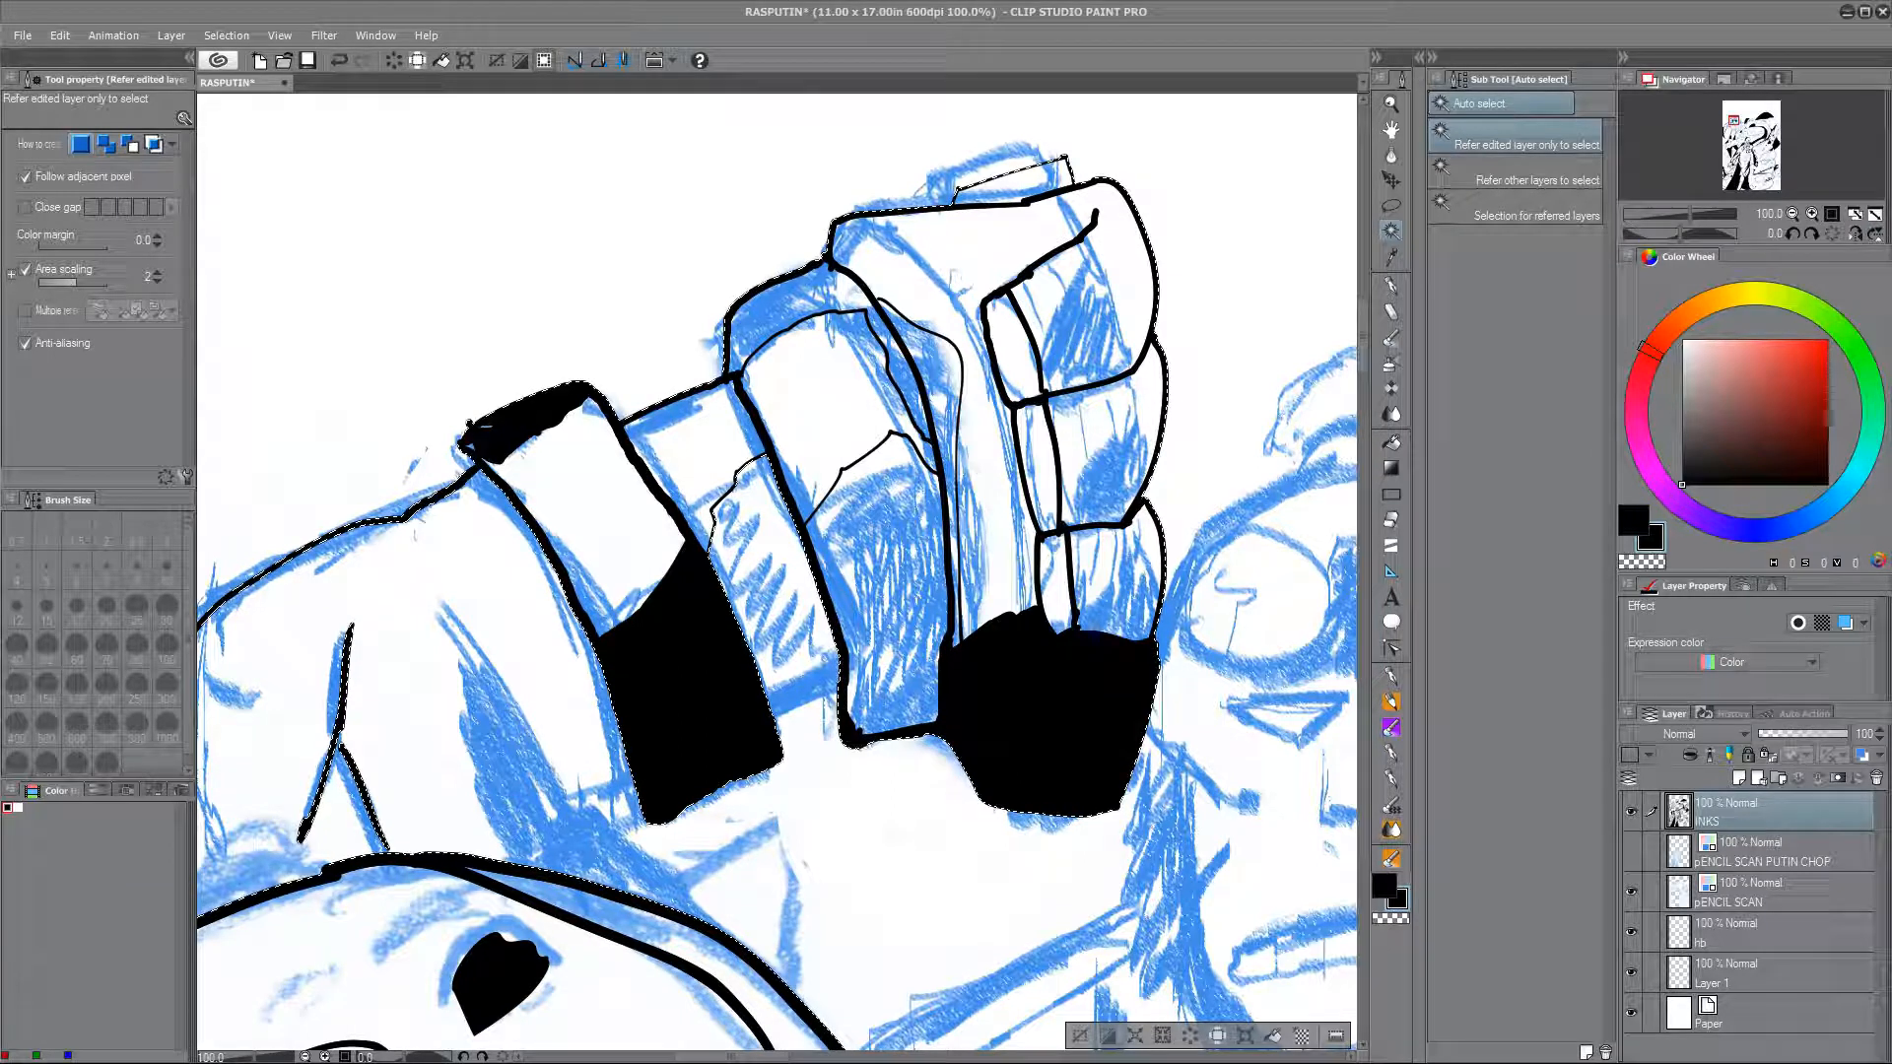
key("ctrl+d")
Step: Close the bottom edge between the two forearm bands and fill the lower shadows of the gap and the wide band with black
key("p")
left_click_drag(775, 715, 840, 688)
key("w")
left_click(776, 621)
key("alt+Delete")
left_click(887, 591)
key("alt+Delete")
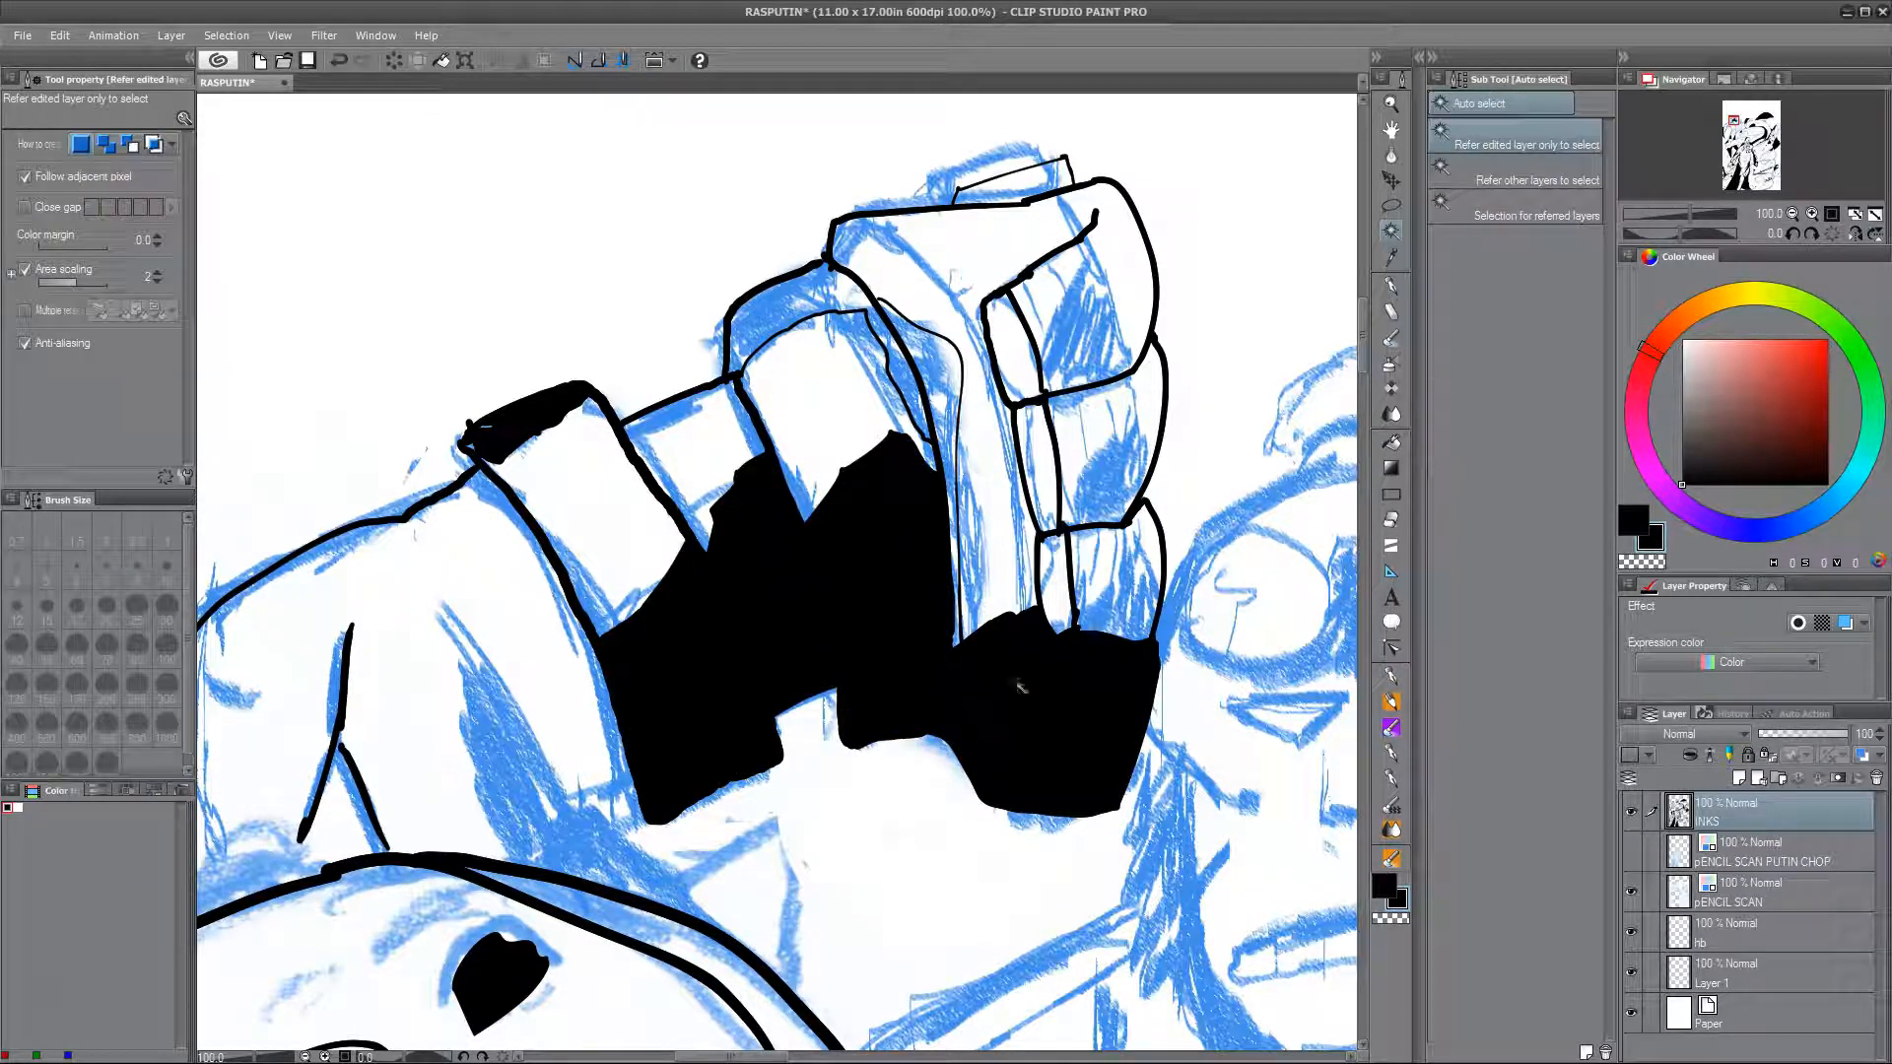
Step: Fill the narrow shadow beside the wide band and the shadowed sides of the two lower fingers with black
left_click(931, 413)
key("alt+Delete")
key("ctrl+d")
left_click(1127, 564)
key("alt+Delete")
left_click(1109, 449)
key("alt+Delete")
Step: Close the gap in the top finger's outline and fill its shadowed side with black
left_click(1086, 310)
key("ctrl+d")
key("p")
left_click_drag(1097, 226, 1130, 206)
key("w")
left_click(1094, 314)
key("alt+Delete")
key("ctrl+d")
Step: Ink a vertical shadow edge on the hand beside the fingers and fill the enclosed strip with black
key("g")
left_click(1392, 672)
left_click_drag(981, 323, 988, 623)
key("w")
left_click(1009, 532)
key("alt+Delete")
key("ctrl+d")
Step: Ink the curved edge across the back of the hand and fill the shadow along the wide band's top with black
left_click_drag(1096, 571, 1074, 827)
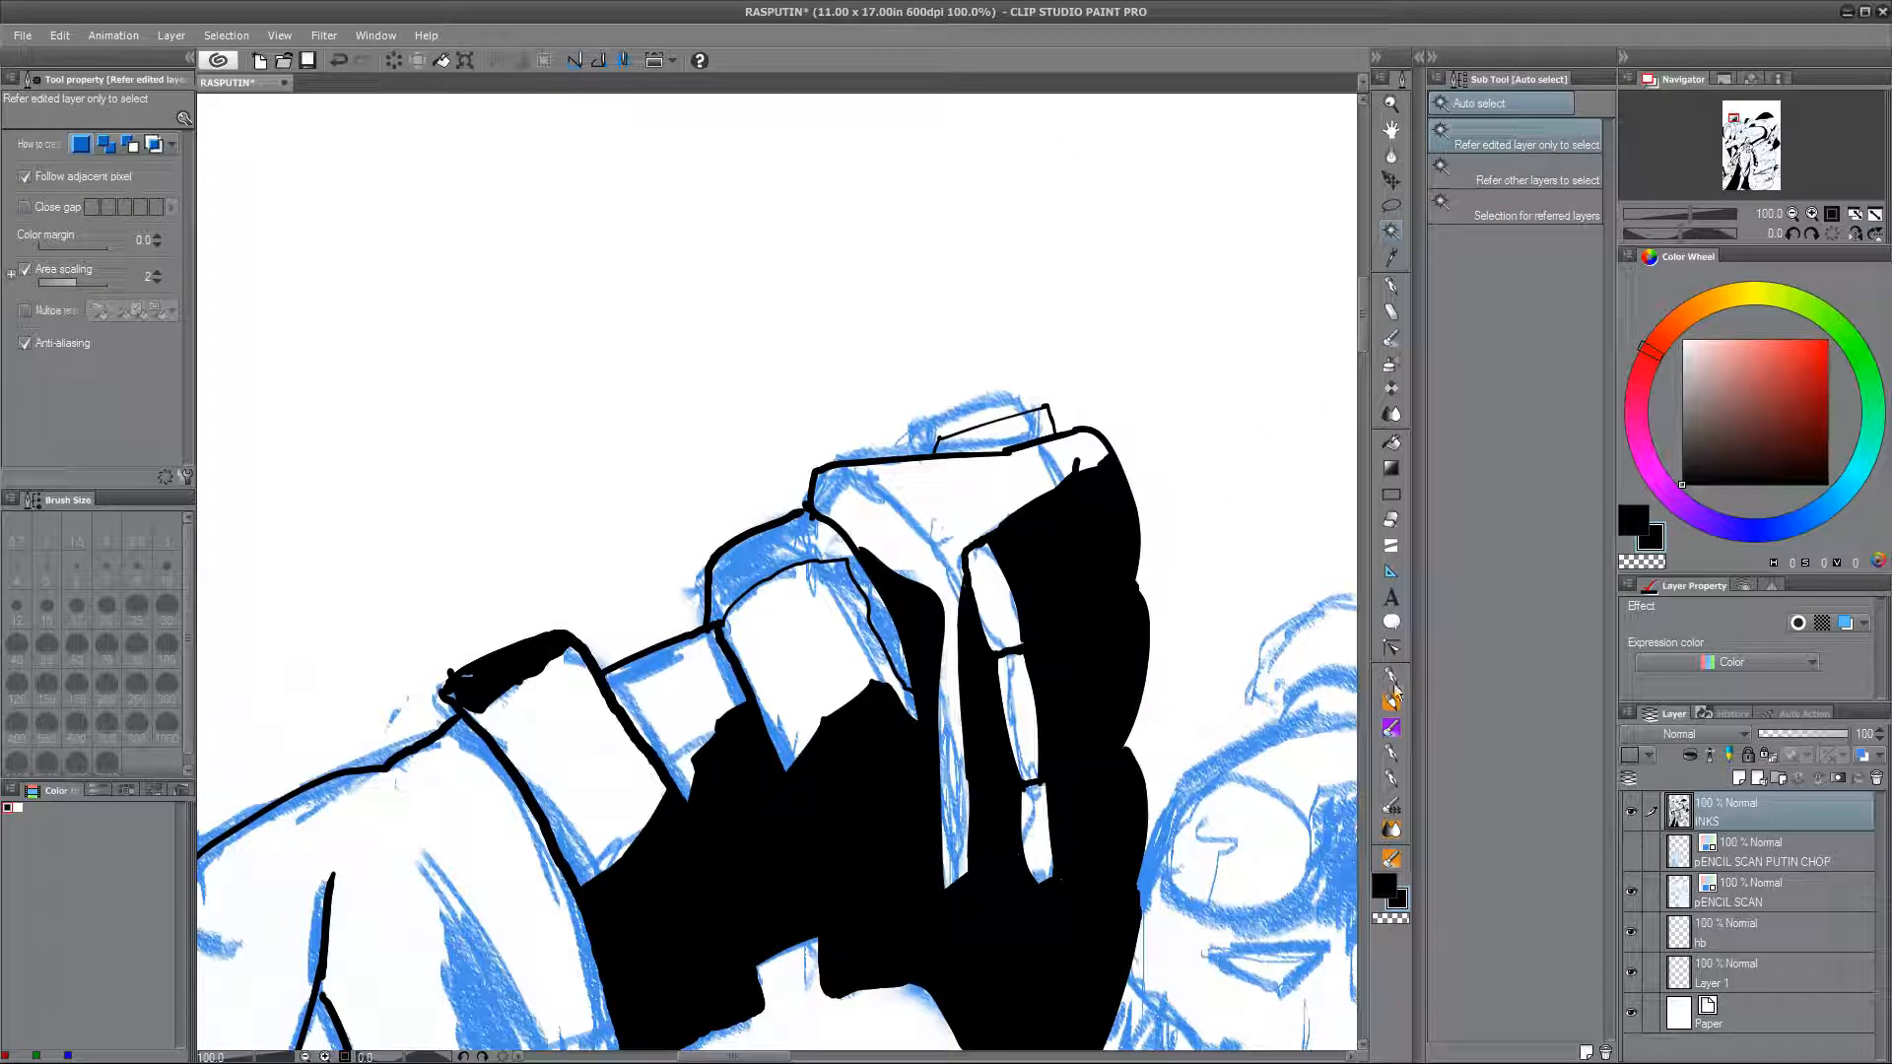
left_click(1391, 677)
left_click_drag(835, 470, 975, 592)
key("w")
left_click(770, 557)
key("alt+Delete")
key("ctrl+d")
Step: Ink the jagged shadow edge and the slanted crease on the forearm below the first band with brush size 15
left_click(1391, 677)
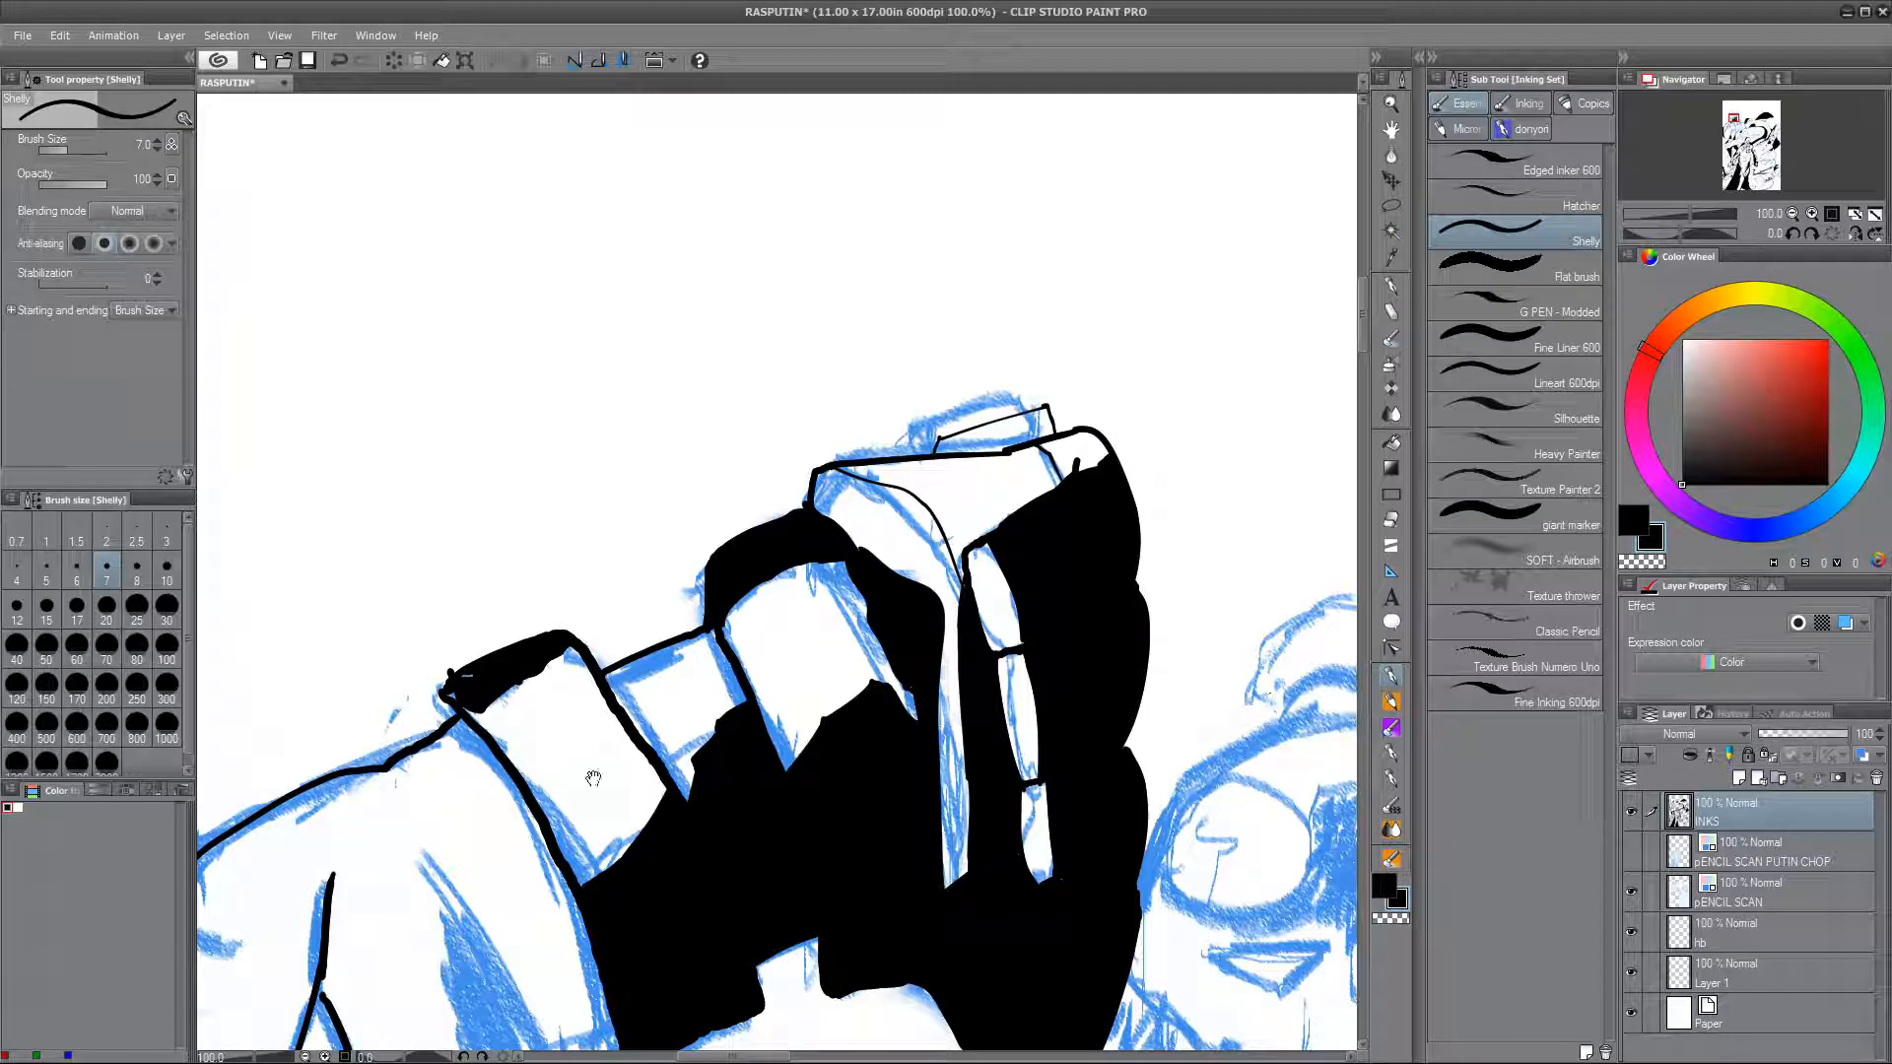
left_click_drag(593, 778, 658, 572)
left_click(46, 605)
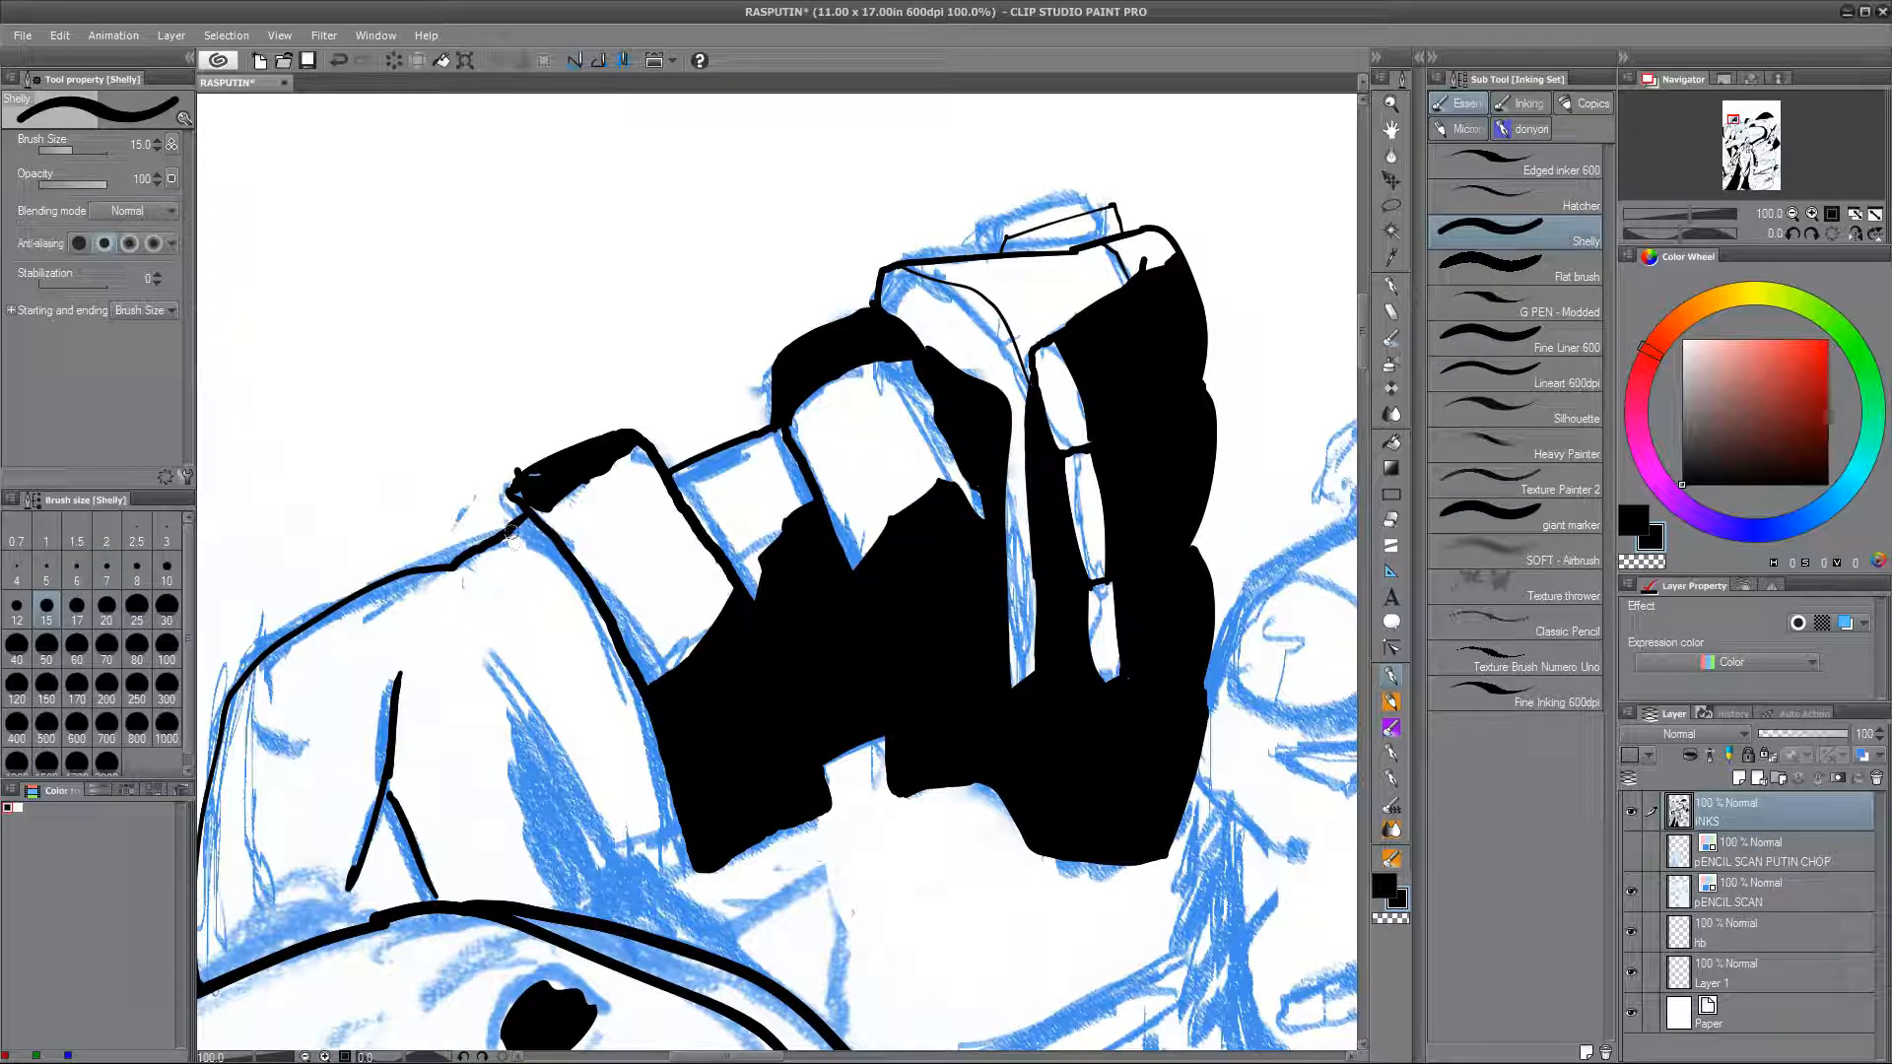
left_click_drag(655, 730, 571, 746)
left_click_drag(498, 651, 588, 816)
left_click_drag(574, 744, 563, 755)
Step: Ink the thick curved line on the forearm running parallel to the first band's edge
left_click_drag(512, 530, 574, 599)
key("ctrl+z")
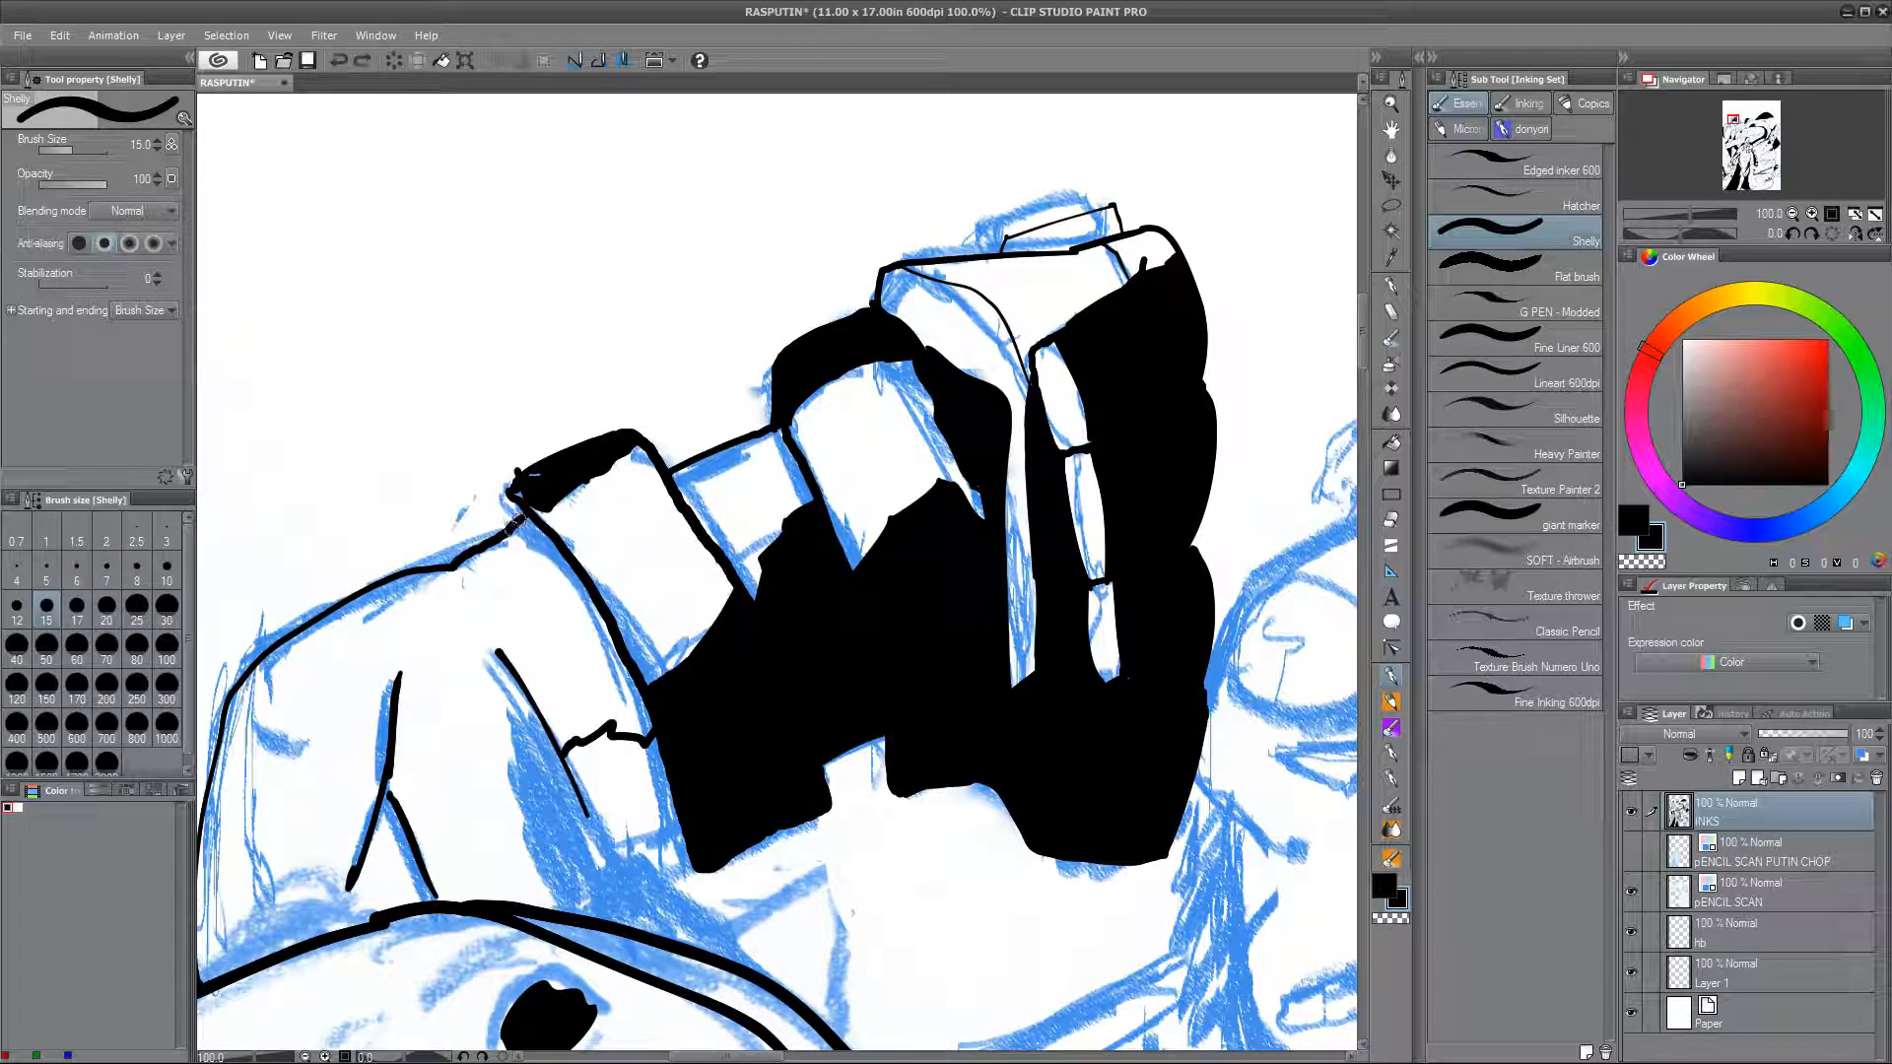
left_click_drag(508, 533, 630, 733)
key("ctrl+z")
left_click_drag(506, 538, 636, 752)
key("e")
key("p")
Step: Ink the line from the band's black shadow down to the coil, plus the small mark and inner contour near the forearm's outer edge
mouse_move(867, 899)
left_mouse_down()
mouse_move(1053, 732)
mouse_move(1124, 700)
left_mouse_up()
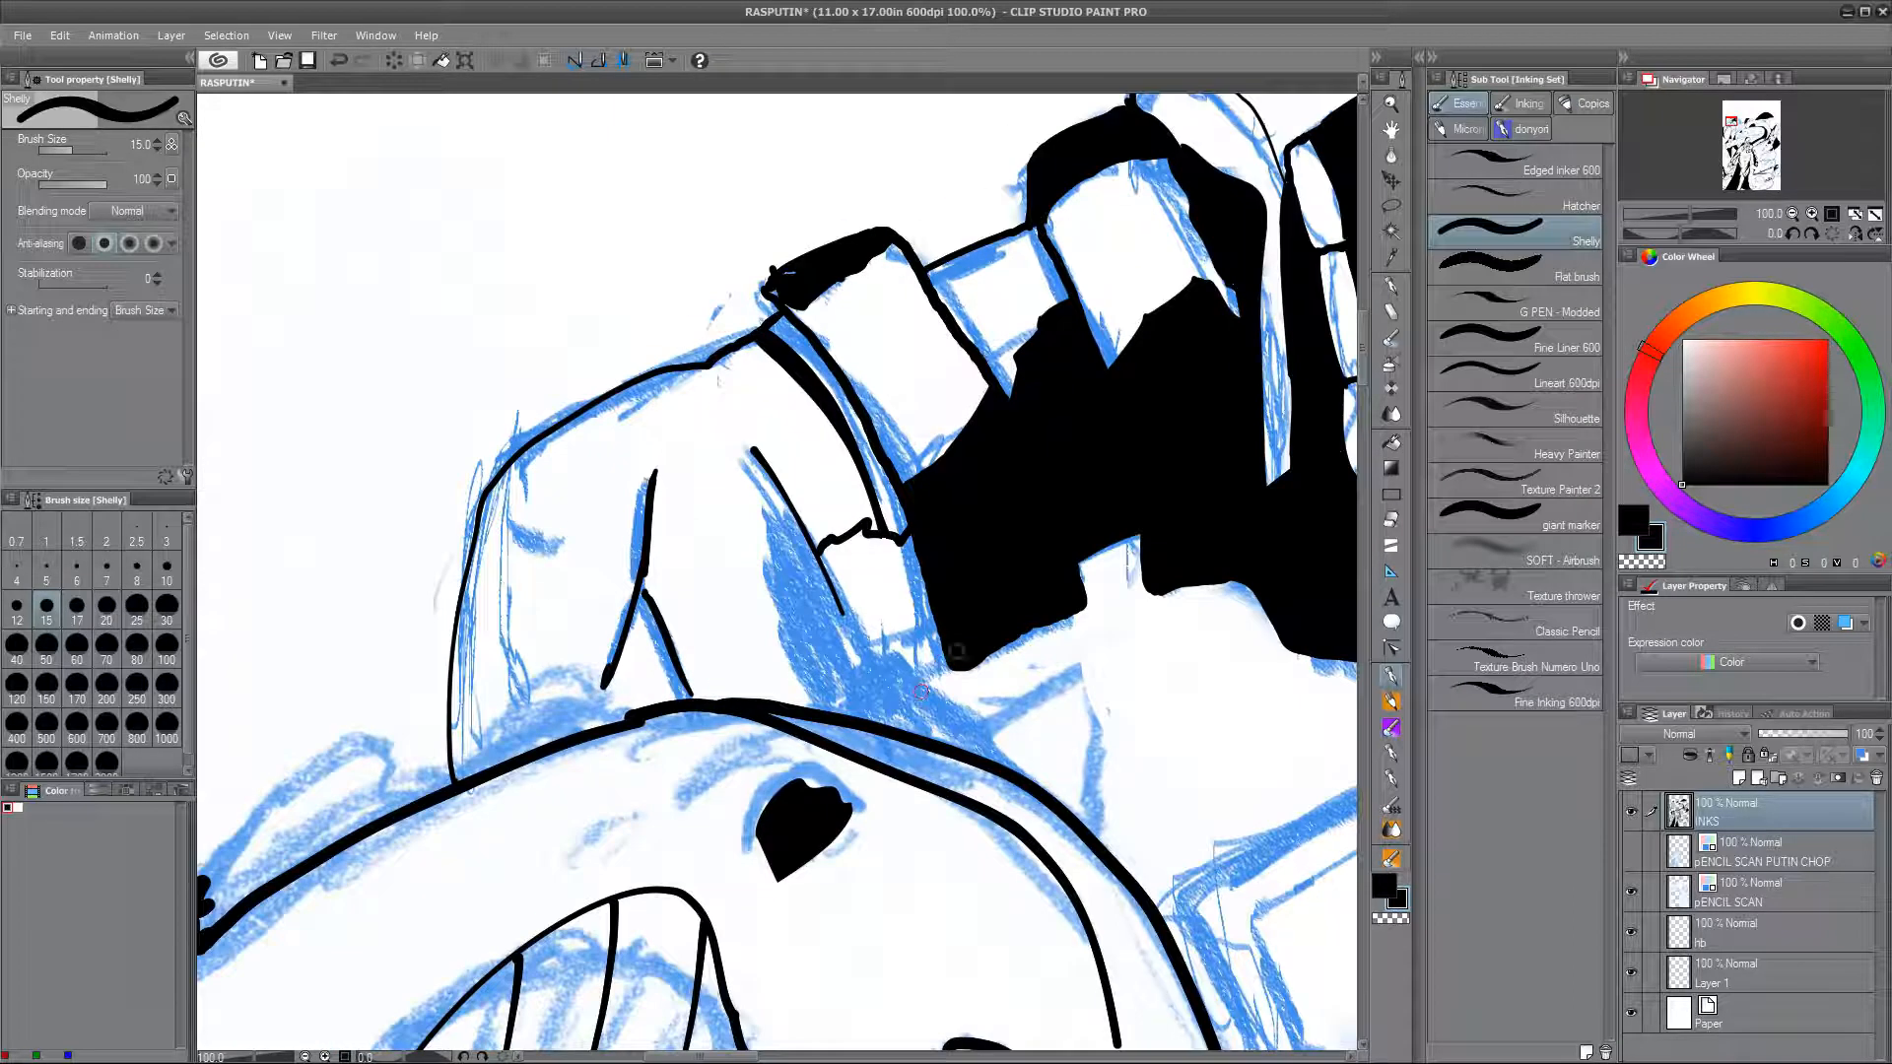
left_click_drag(933, 666, 1022, 771)
mouse_move(506, 509)
left_mouse_down()
mouse_move(535, 544)
mouse_move(490, 771)
left_mouse_up()
key("ctrl+z")
key("ctrl+z")
left_click_drag(509, 596, 489, 770)
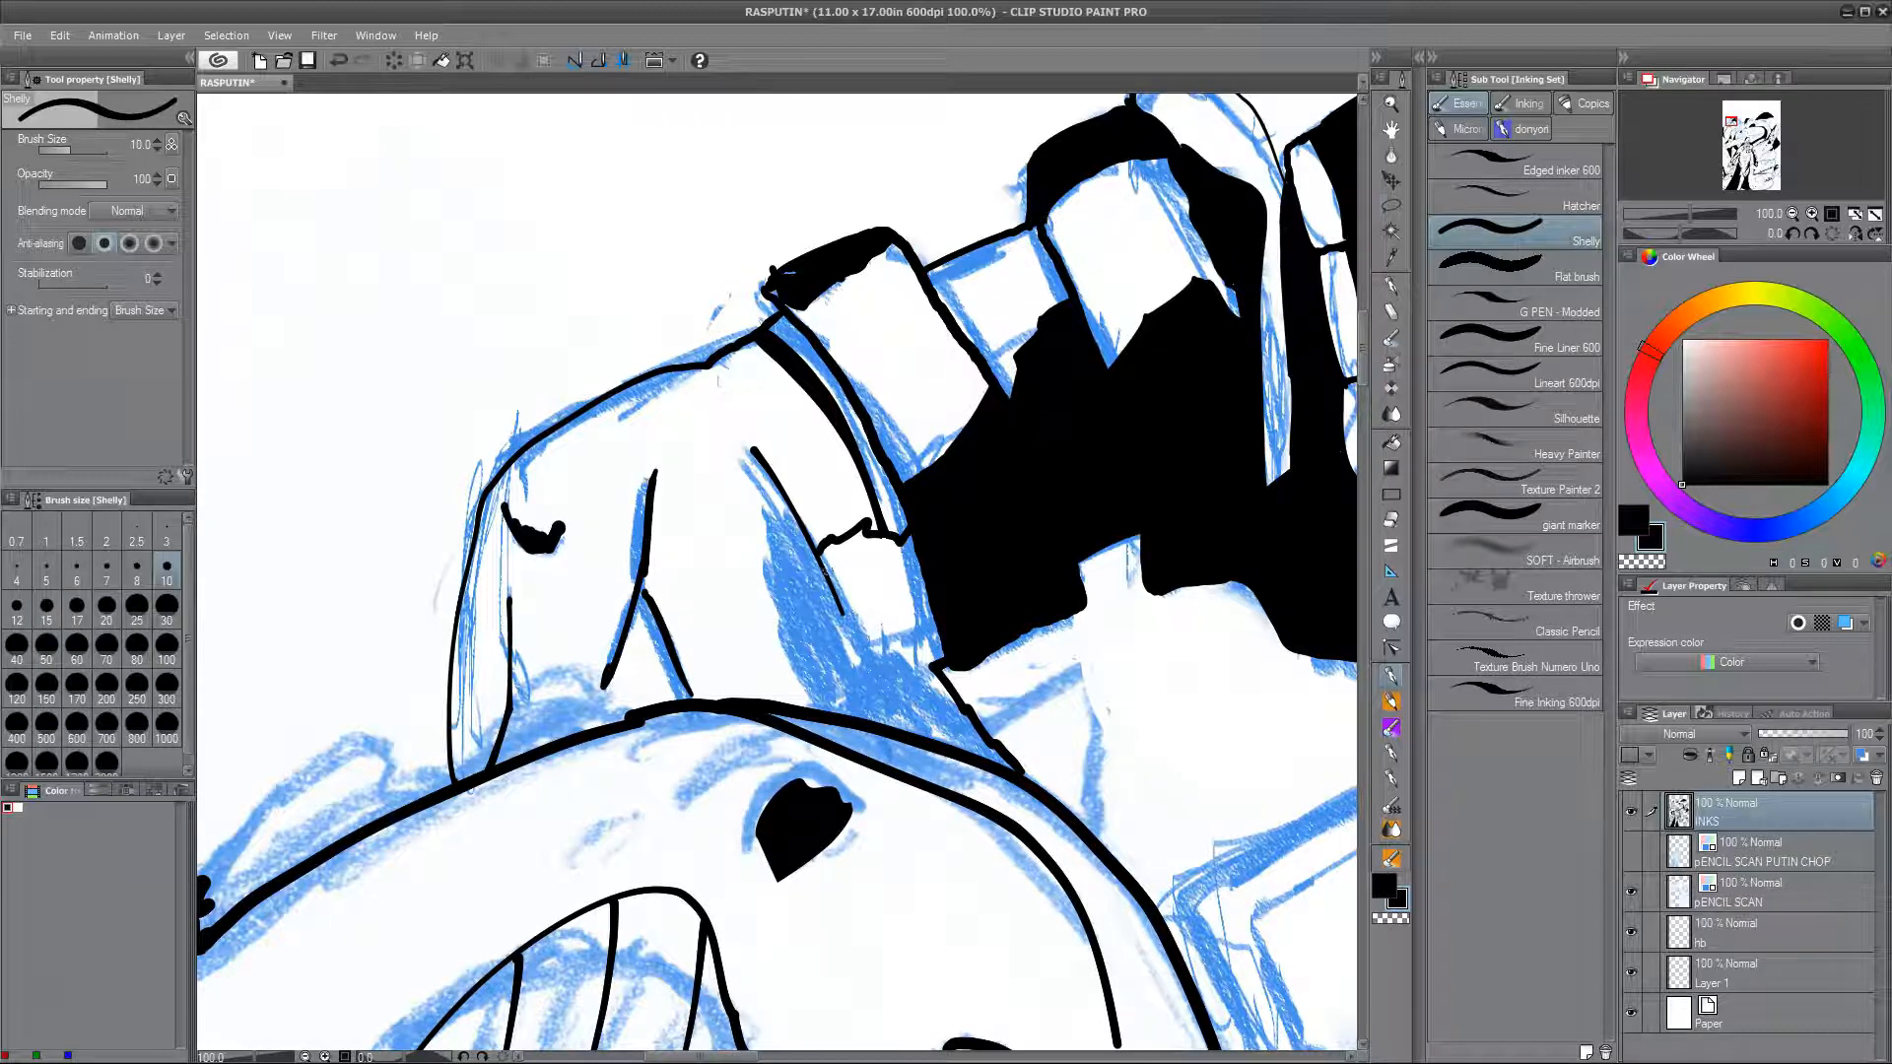
Step: Select the jagged shadow area on the forearm below the first band and fill it with black
key("m")
left_click_drag(759, 564, 973, 754)
left_click_drag(847, 611, 800, 530)
key("alt+Delete")
key("ctrl+d")
mouse_move(1340, 971)
left_mouse_down()
mouse_move(976, 819)
mouse_move(966, 835)
left_mouse_up()
mouse_move(1039, 573)
left_mouse_down()
mouse_move(1027, 821)
mouse_move(934, 556)
left_mouse_up()
key("p")
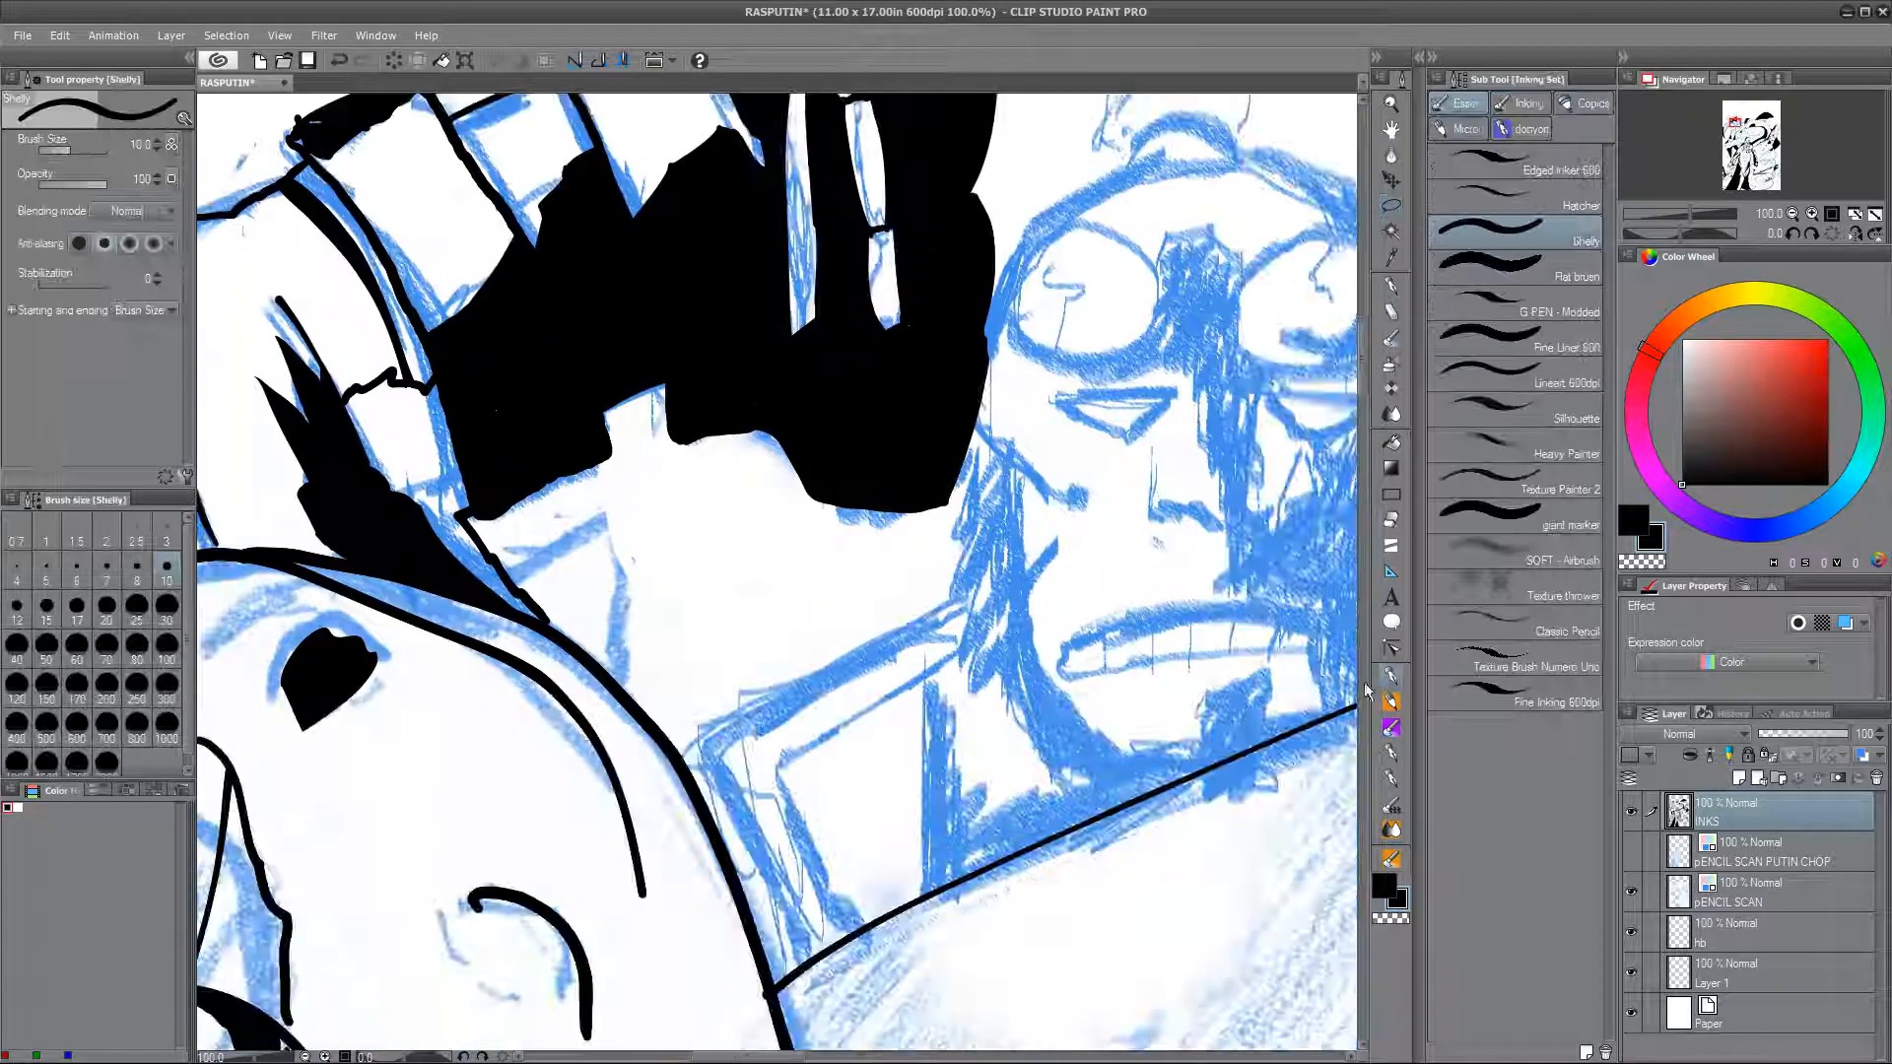
Step: Ink the two parallel edge lines of the background figure's collar below the raised fist
mouse_move(707, 756)
left_mouse_down()
mouse_move(813, 957)
mouse_move(951, 607)
mouse_move(837, 926)
mouse_move(849, 938)
left_mouse_up()
key("bracketleft")
left_click_drag(1054, 729, 926, 1019)
mouse_move(859, 603)
left_mouse_down()
mouse_move(1217, 507)
mouse_move(1241, 545)
left_mouse_up()
Step: Ink the background figure's topknot and the curved top of the head
left_click_drag(1001, 465, 1122, 448)
key("ctrl+z")
left_click_drag(1001, 465, 1122, 447)
mouse_move(997, 428)
left_mouse_down()
mouse_move(1110, 414)
mouse_move(971, 433)
mouse_move(981, 467)
mouse_move(1011, 420)
left_mouse_up()
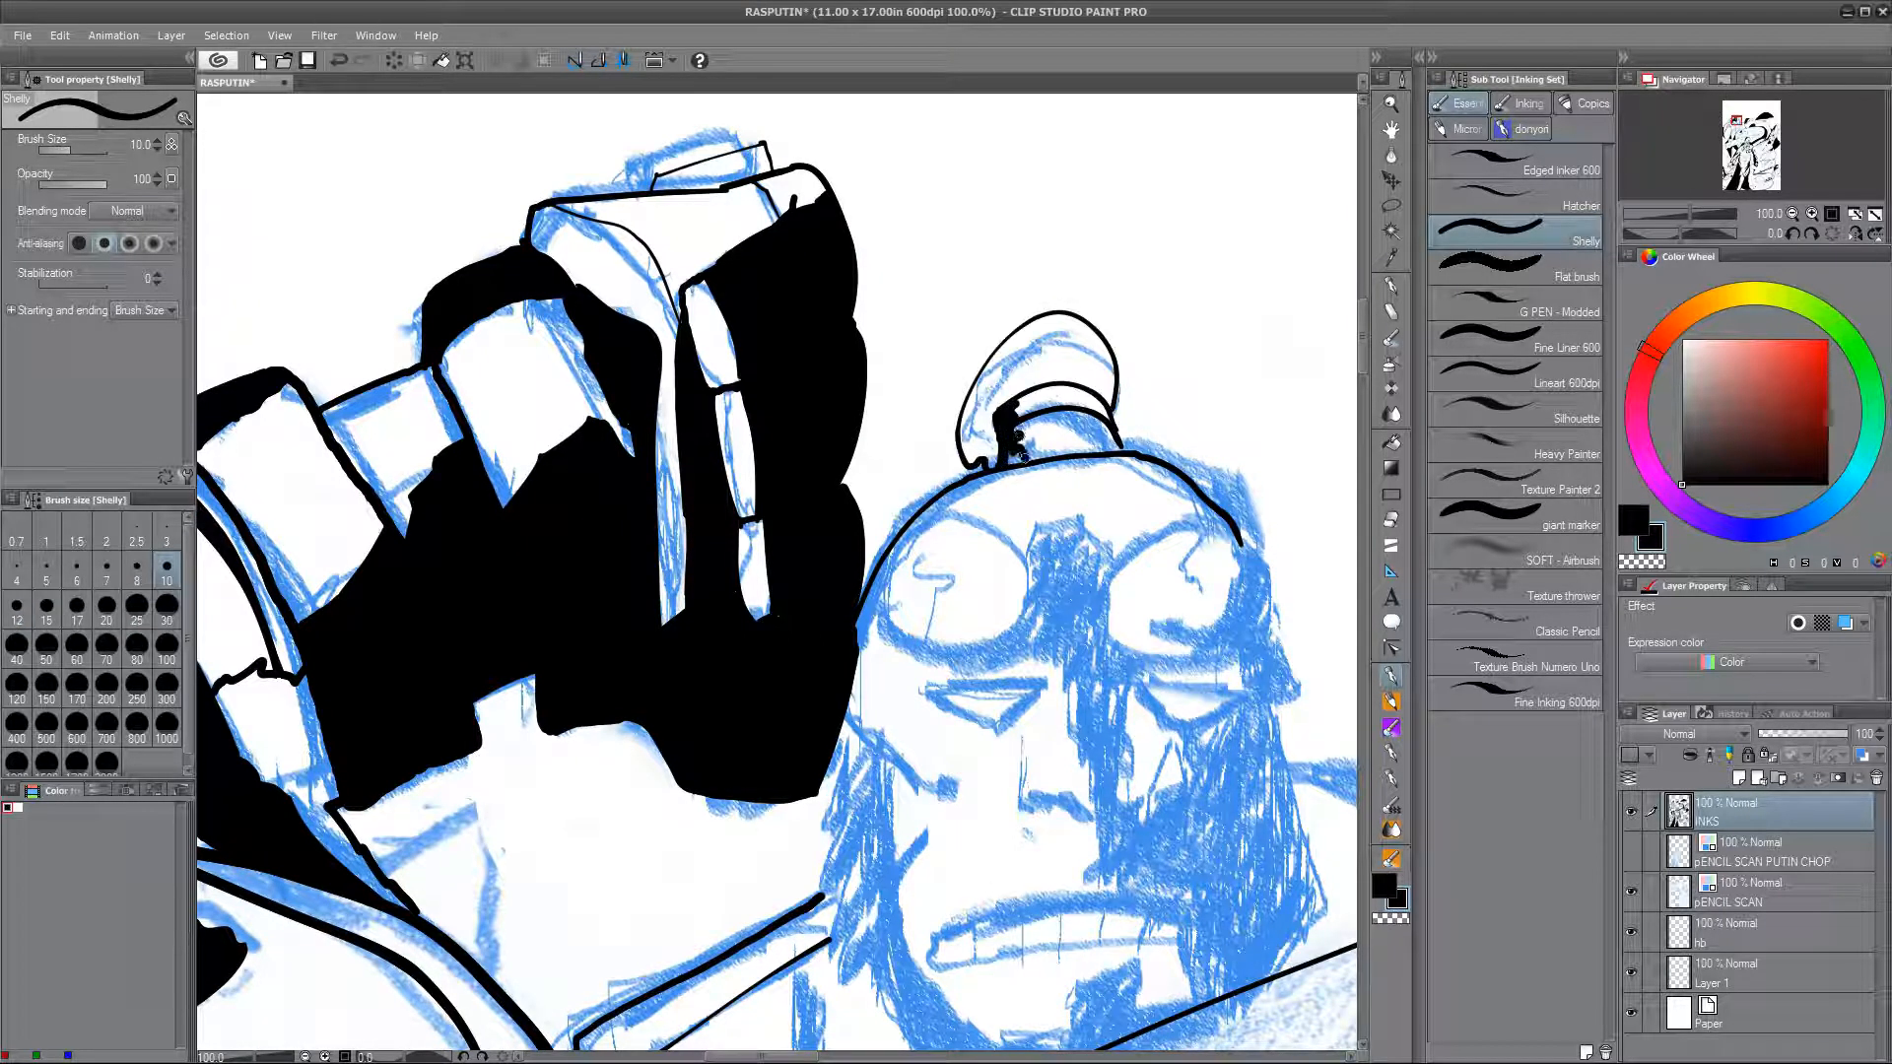
Step: Ink the outlines of the two round horn stumps on the background figure's forehead
left_click_drag(1167, 781, 1034, 849)
left_click_drag(1064, 594, 1135, 741)
key("ctrl+z")
key("e")
key("p")
mouse_move(1111, 618)
left_mouse_down()
mouse_move(1103, 605)
mouse_move(1169, 680)
left_mouse_up()
key("ctrl+z")
mouse_move(1040, 597)
left_mouse_down()
mouse_move(1133, 730)
mouse_move(1005, 734)
mouse_move(1149, 658)
mouse_move(1095, 593)
left_mouse_up()
key("ctrl+z")
key("ctrl+z")
mouse_move(800, 584)
left_mouse_down()
mouse_move(755, 630)
mouse_move(849, 593)
left_mouse_up()
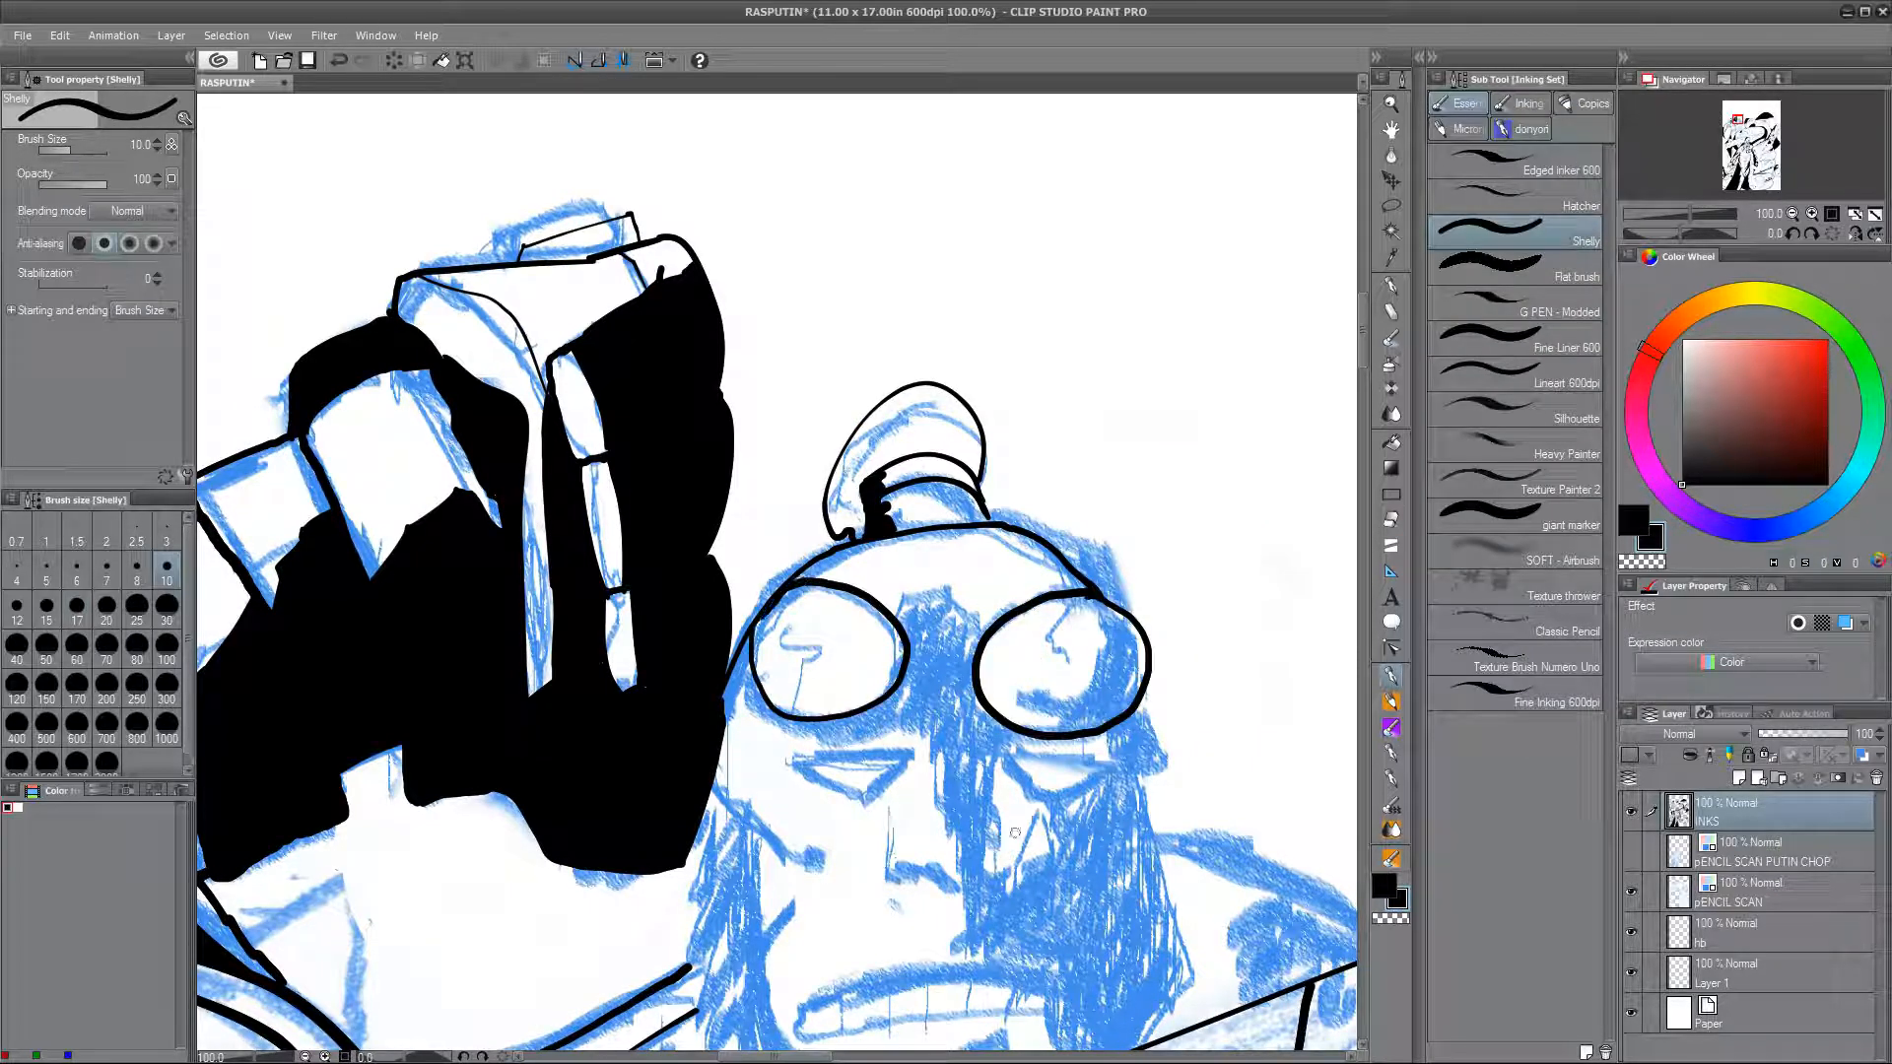
Step: Outline the large shadow over the face's far side and jaw and fill it with black
left_click_drag(1015, 833, 963, 754)
left_click_drag(1092, 619, 1084, 695)
mouse_move(1083, 696)
left_mouse_down()
mouse_move(1118, 839)
mouse_move(1091, 966)
left_mouse_up()
left_click_drag(843, 826, 914, 582)
mouse_move(957, 808)
left_mouse_down()
mouse_move(1066, 652)
mouse_move(1066, 483)
mouse_move(1123, 412)
left_mouse_up()
key("ctrl+z")
key("w")
left_click(1123, 591)
key("alt+Delete")
key("ctrl+d")
key("p")
Step: Ink the curved mouth with its row of clenched teeth
left_click_drag(832, 714, 1062, 682)
left_click_drag(834, 715, 826, 692)
key("ctrl+z")
left_click_drag(827, 692, 1064, 654)
key("ctrl+z")
key("ctrl+z")
mouse_move(831, 702)
left_mouse_down()
mouse_move(1064, 661)
mouse_move(832, 701)
mouse_move(890, 802)
mouse_move(957, 798)
left_mouse_up()
key("ctrl+z")
Step: Ink the jagged sideburn next to the raised fist, fill it with black, and add the cheek crease beside it
mouse_move(741, 459)
left_mouse_down()
mouse_move(714, 591)
mouse_move(724, 710)
mouse_move(871, 804)
mouse_move(786, 643)
mouse_move(822, 576)
left_mouse_up()
mouse_move(785, 627)
left_mouse_down()
mouse_move(781, 513)
mouse_move(740, 472)
mouse_move(814, 528)
left_mouse_up()
key("g")
left_click(760, 552)
key("p")
key("ctrl+z")
left_click_drag(771, 483, 803, 516)
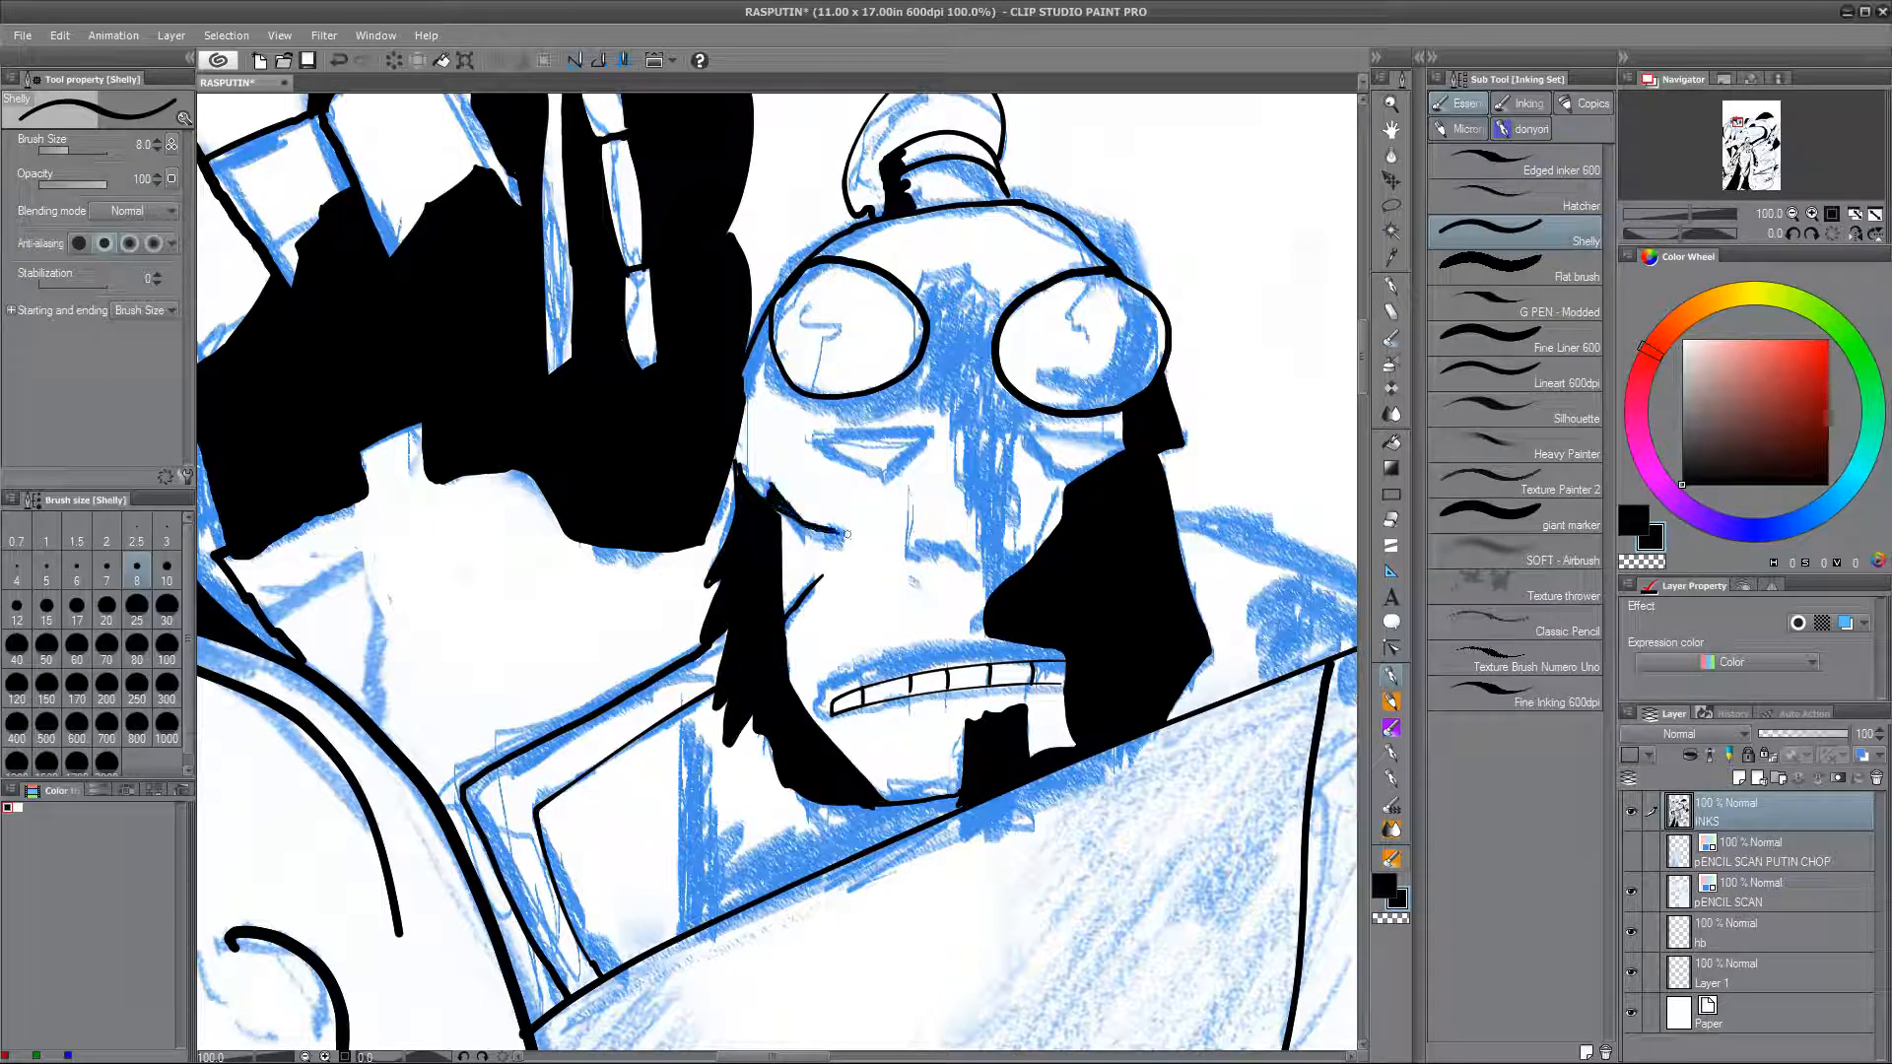
Step: Try to ink the upper lid and slanted lower edge of the eye beside the black cheek shadow
key("ctrl+z")
left_click_drag(1022, 433, 1125, 425)
left_click_drag(1025, 435, 1047, 457)
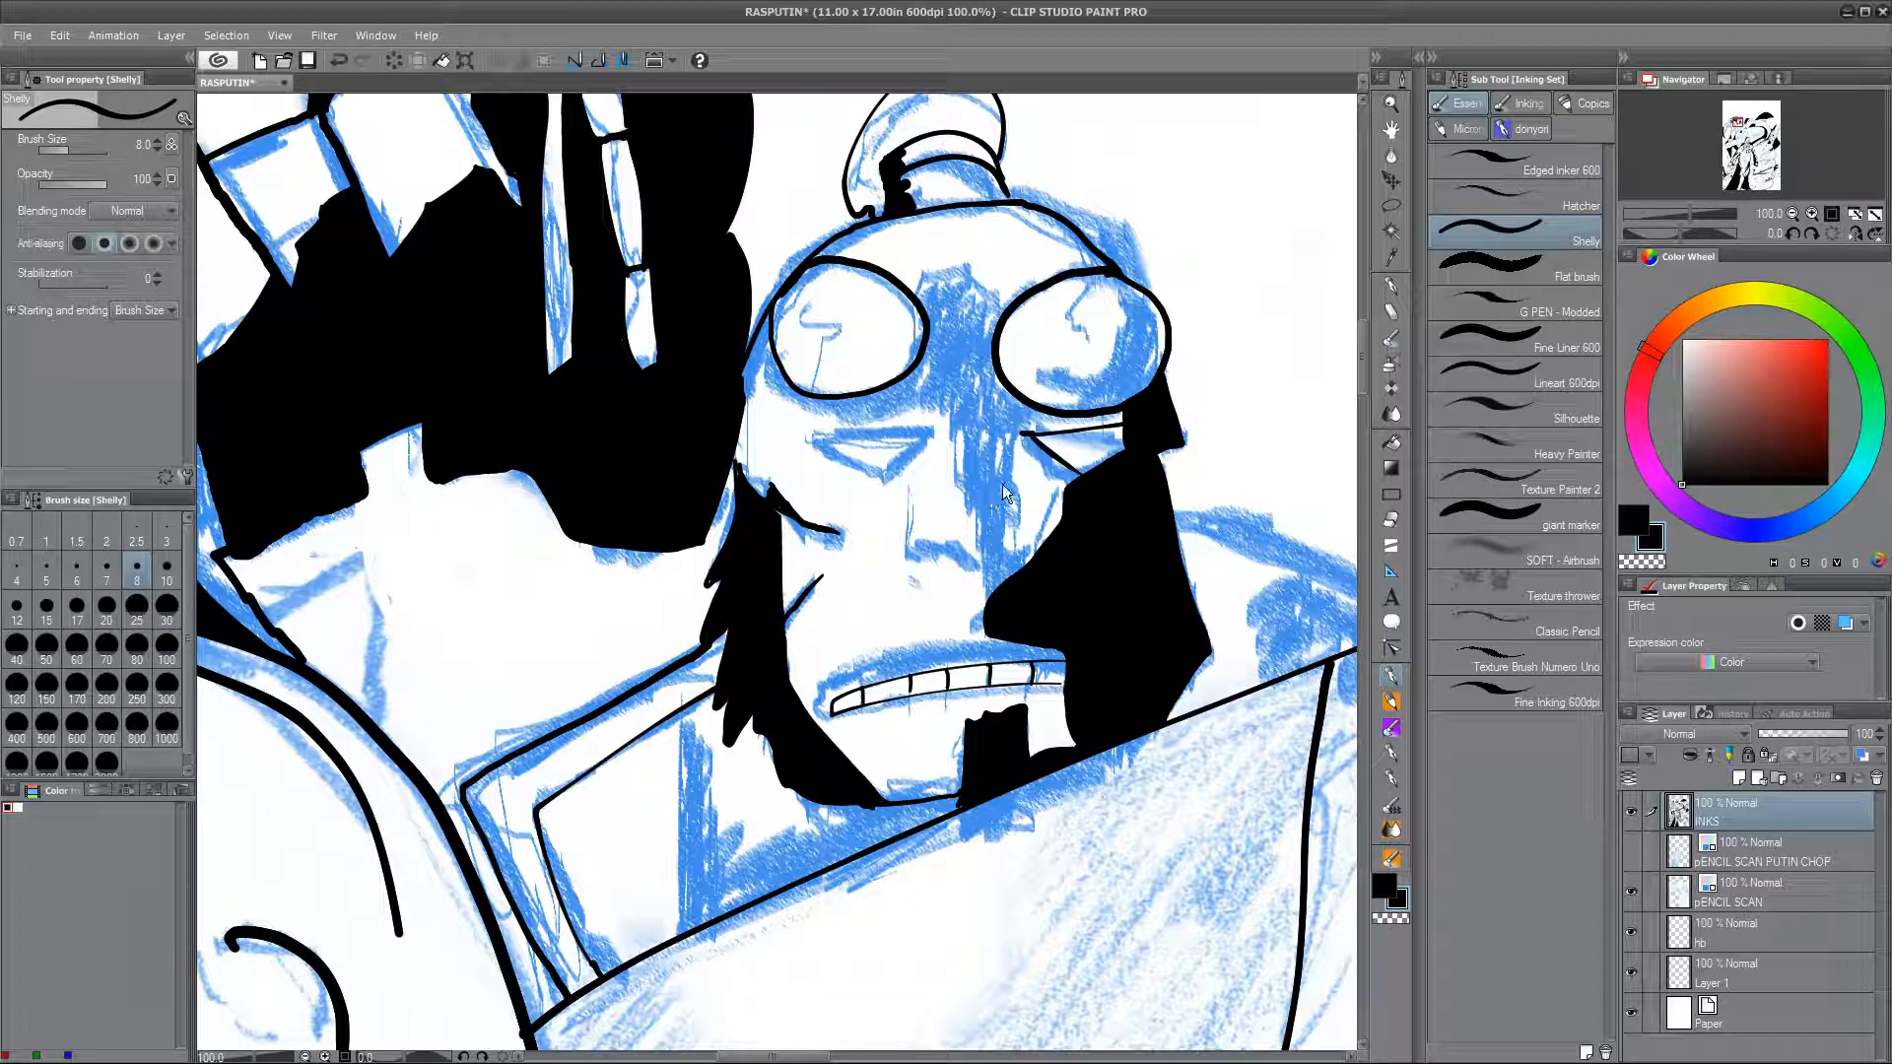
key("ctrl+z")
key("ctrl+z")
left_click_drag(1124, 429, 1040, 459)
key("ctrl+z")
Step: Ink the upper lid of the unshaded eye and outline the narrow eye beside the cheek shadow, erasing stray ink
left_click_drag(819, 439, 928, 431)
key("ctrl+z")
left_click_drag(841, 433, 804, 439)
key("ctrl+z")
mouse_move(929, 434)
left_mouse_down()
mouse_move(814, 443)
mouse_move(874, 458)
mouse_move(852, 458)
left_mouse_up()
key("ctrl+z")
key("ctrl+z")
key("ctrl+z")
key("ctrl+z")
left_click_drag(1022, 435, 1051, 459)
key("e")
left_click_drag(1025, 459, 1038, 459)
key("p")
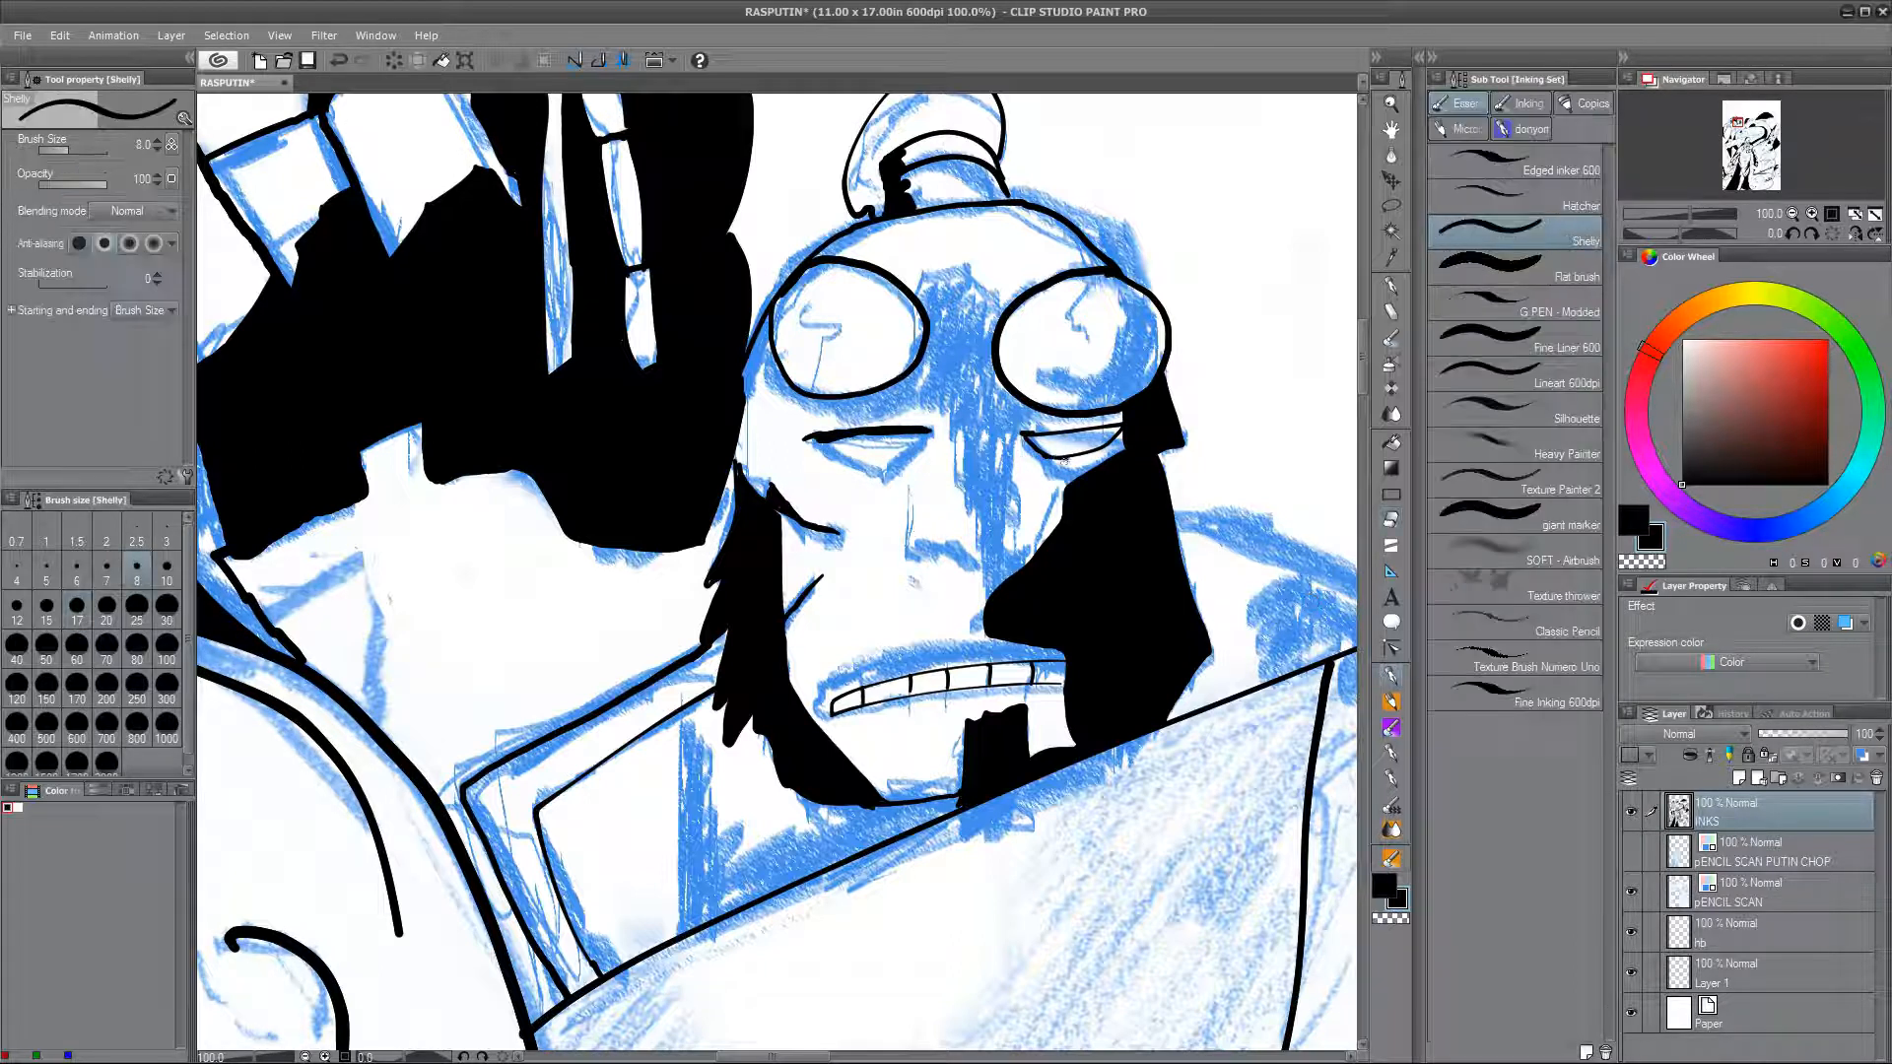
Step: Ink the lower lid of the unshaded eye, closing its half-shut outline
left_click_drag(815, 441, 868, 458)
left_click_drag(909, 463, 972, 430)
key("ctrl+z")
key("e")
key("p")
Step: Outline the jagged shadow running down the side of the nose and fill it with black
mouse_move(986, 405)
left_mouse_down()
mouse_move(971, 428)
mouse_move(1009, 409)
left_mouse_up()
left_click_drag(1003, 424, 985, 551)
key("ctrl+z")
mouse_move(963, 425)
left_mouse_down()
mouse_move(964, 530)
mouse_move(913, 559)
left_mouse_up()
key("w")
left_click(986, 488)
key("alt+Delete")
key("ctrl+d")
key("p")
key("ctrl+z")
key("ctrl+y")
key("ctrl+z")
Step: Fill the area below the shaded eye with black and ink the brow strokes above it
mouse_move(1025, 448)
left_mouse_down()
mouse_move(1072, 480)
mouse_move(1011, 459)
left_mouse_up()
key("g")
left_click(1082, 467)
key("p")
mouse_move(1022, 436)
left_mouse_down()
mouse_move(1002, 420)
mouse_move(1038, 404)
left_mouse_up()
left_click_drag(1017, 431, 1124, 414)
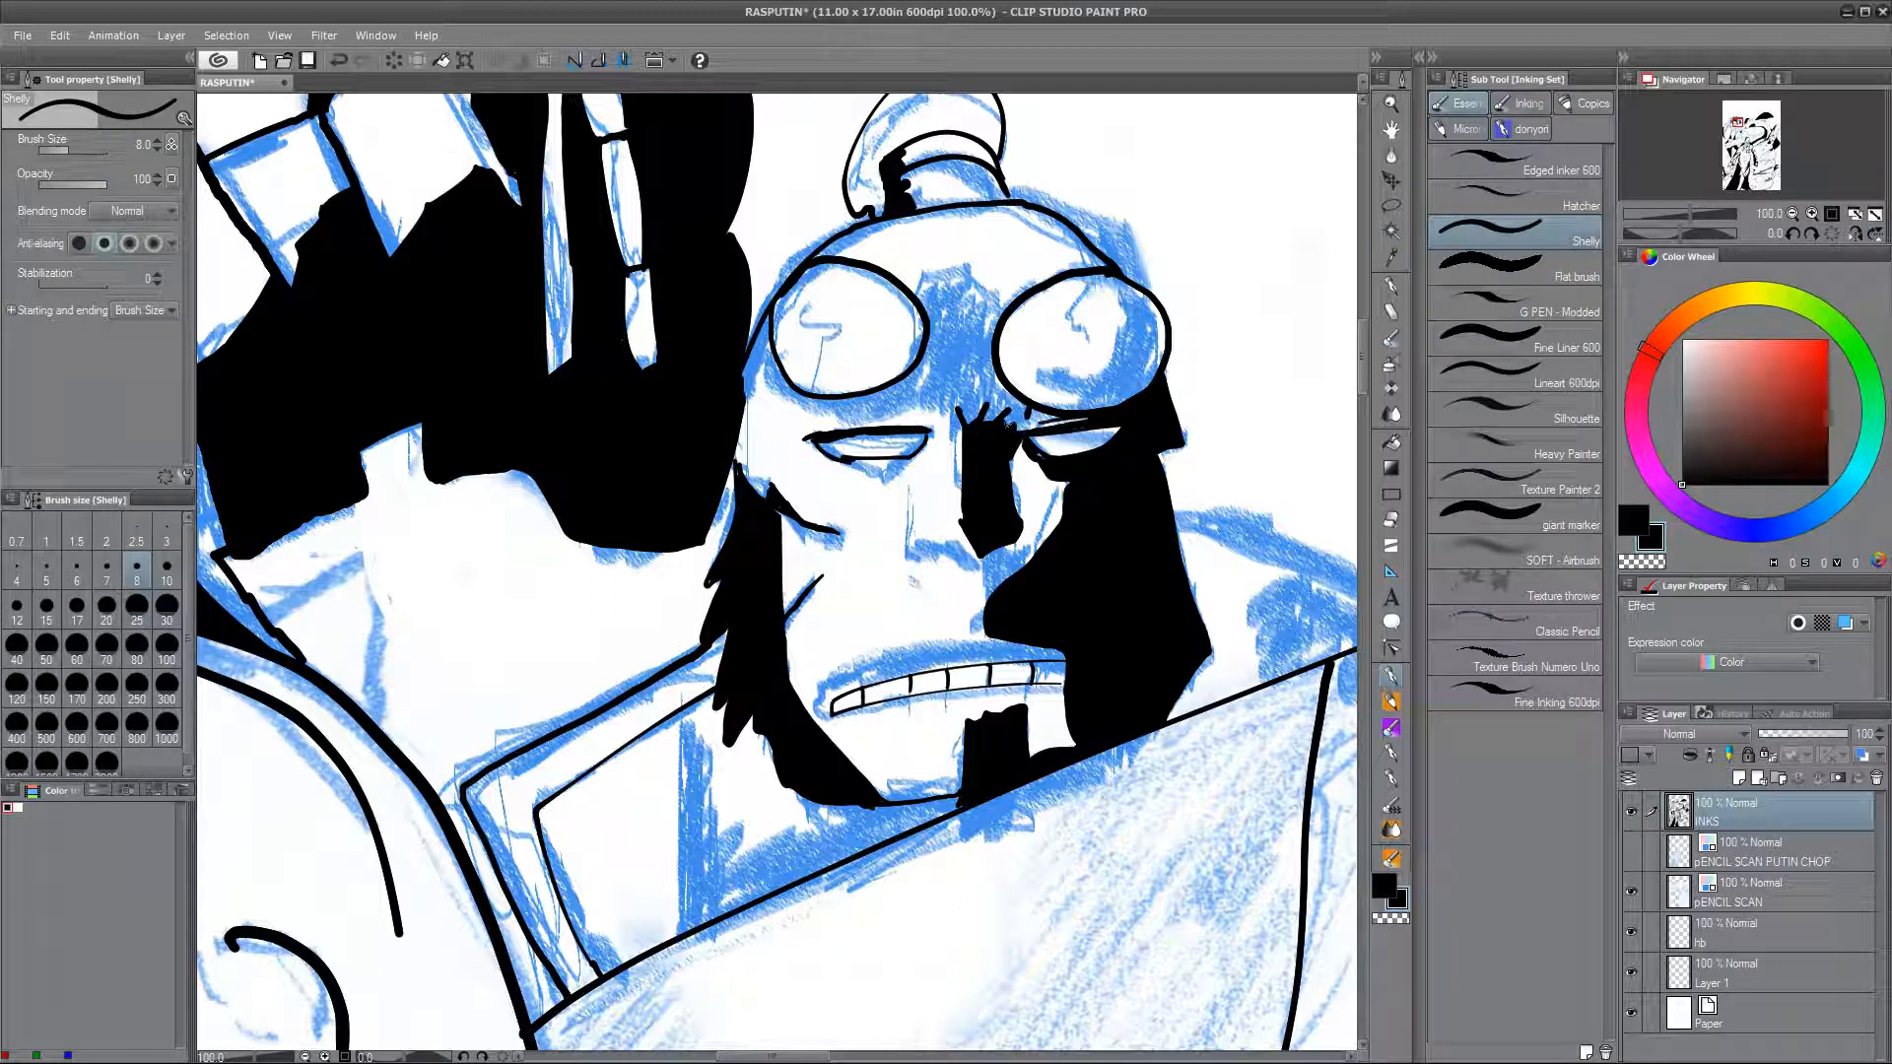
Step: Outline the forehead shadows between and above the horn stumps and fill them with black
left_click_drag(1051, 215, 995, 292)
left_click_drag(995, 292, 917, 292)
mouse_move(917, 368)
left_mouse_down()
mouse_move(915, 407)
mouse_move(988, 367)
left_mouse_up()
key("w")
left_click(966, 344)
key("alt+BackSpace")
key("ctrl+d")
left_click(1400, 675)
Step: Ink the shadow along the head's upper edge and the jagged crack lines on the horn stumps
mouse_move(885, 222)
left_mouse_down()
mouse_move(821, 255)
mouse_move(929, 214)
left_mouse_up()
left_click_drag(778, 369, 794, 392)
left_click_drag(812, 299, 829, 351)
key("m")
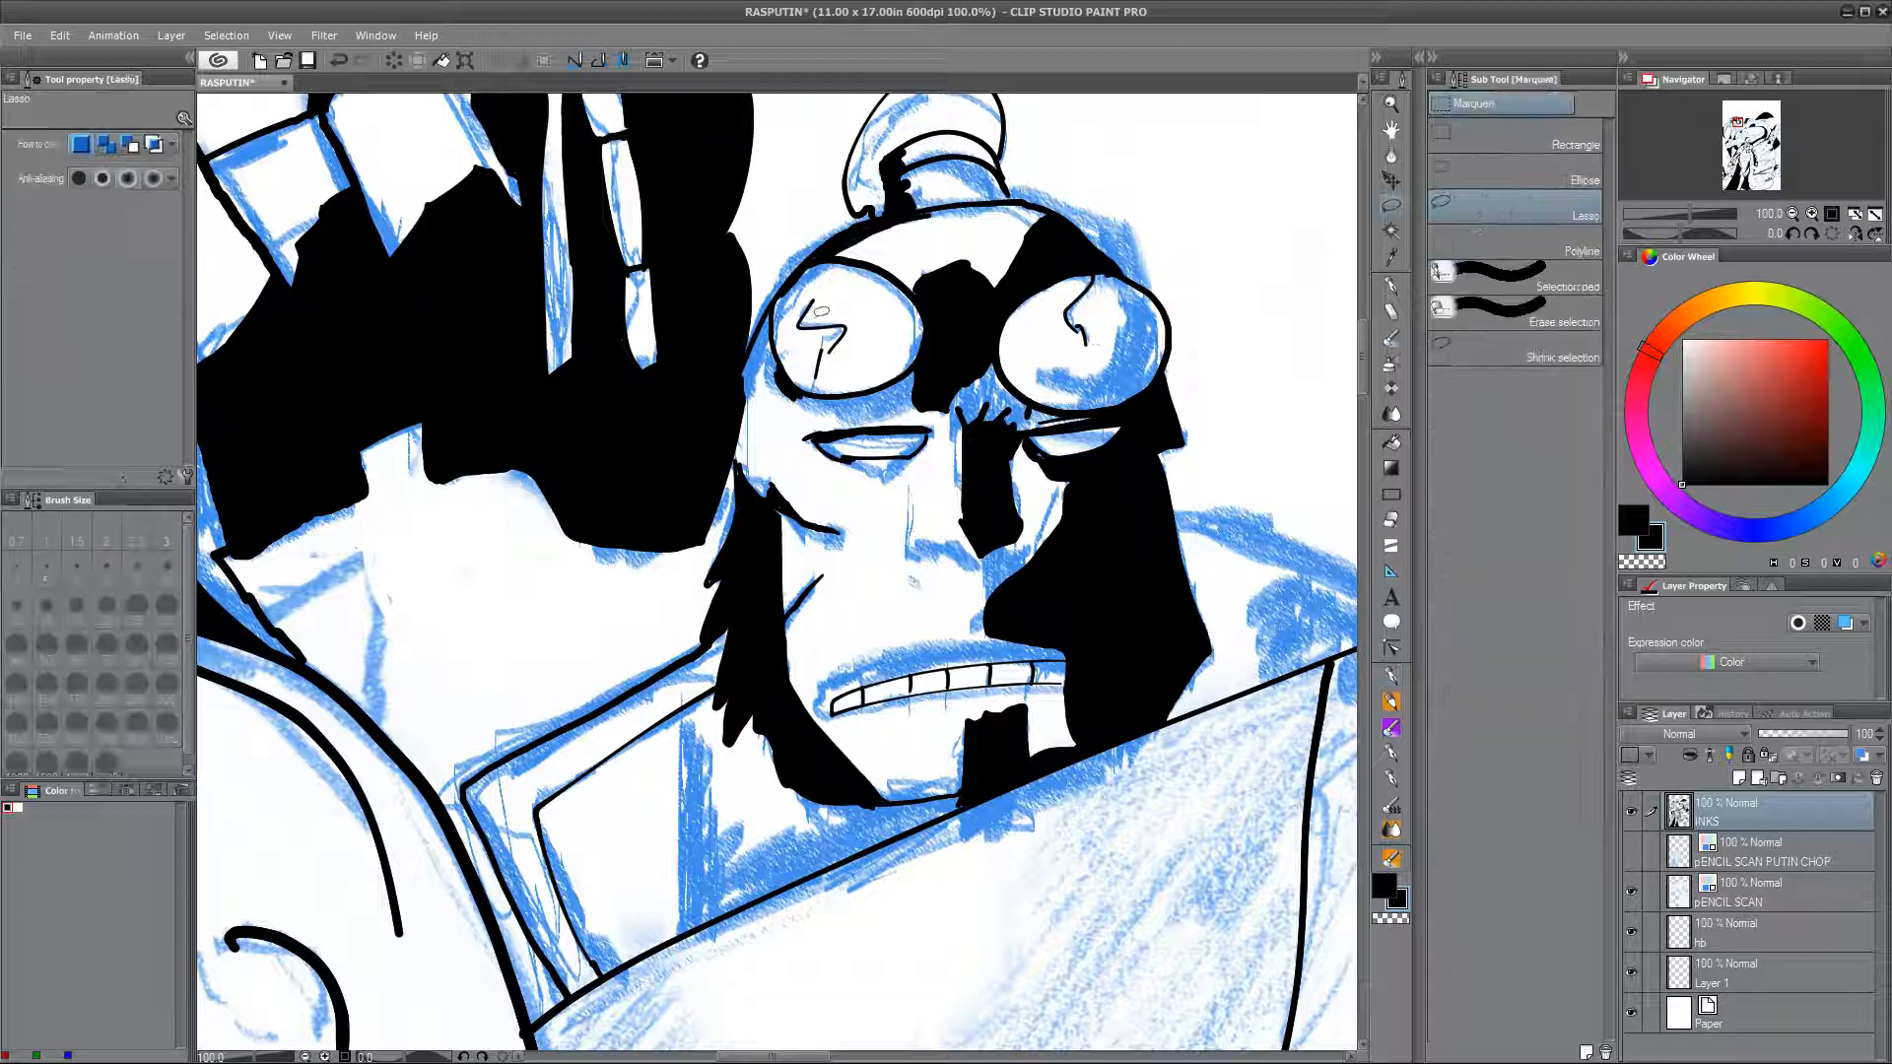
key("p")
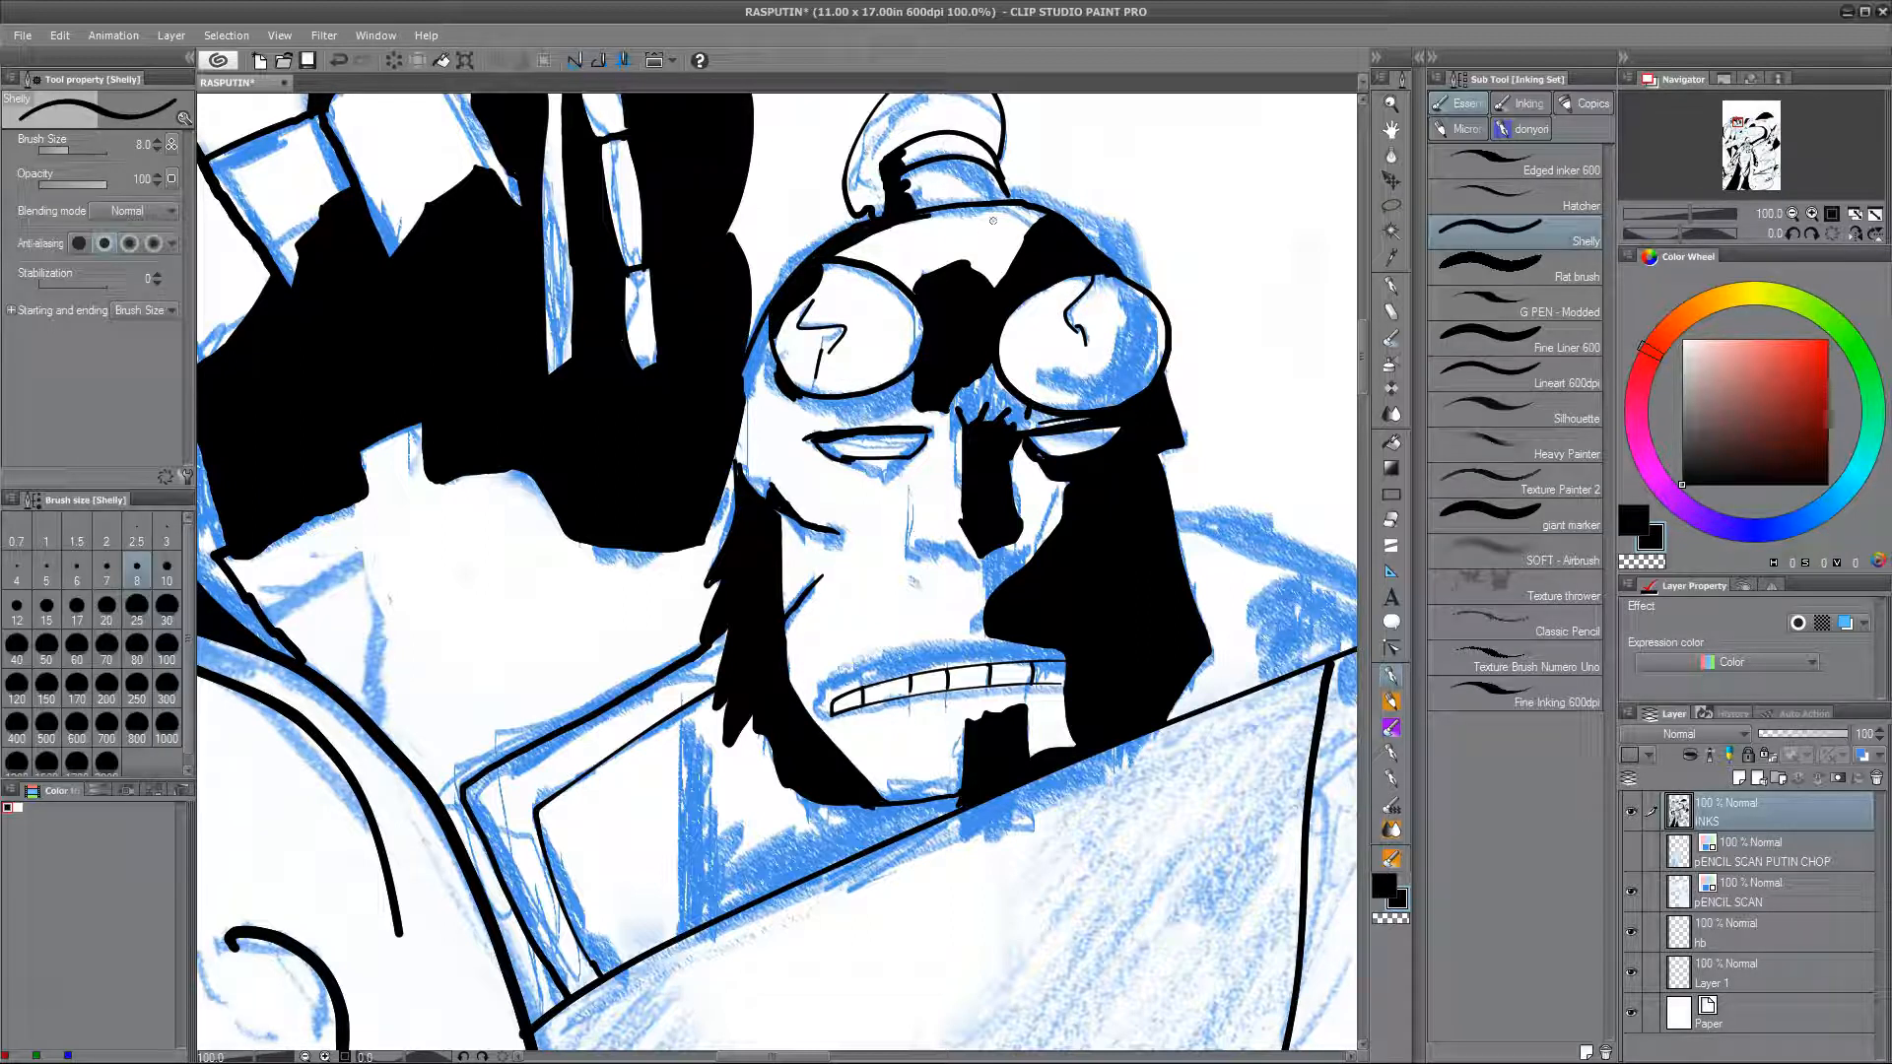
Step: Ink the nose outline and add a jagged tip to the top of the black chin beard
mouse_move(1020, 479)
left_mouse_down()
mouse_move(906, 370)
mouse_move(852, 368)
left_mouse_up()
key("ctrl+z")
left_click_drag(736, 434, 813, 449)
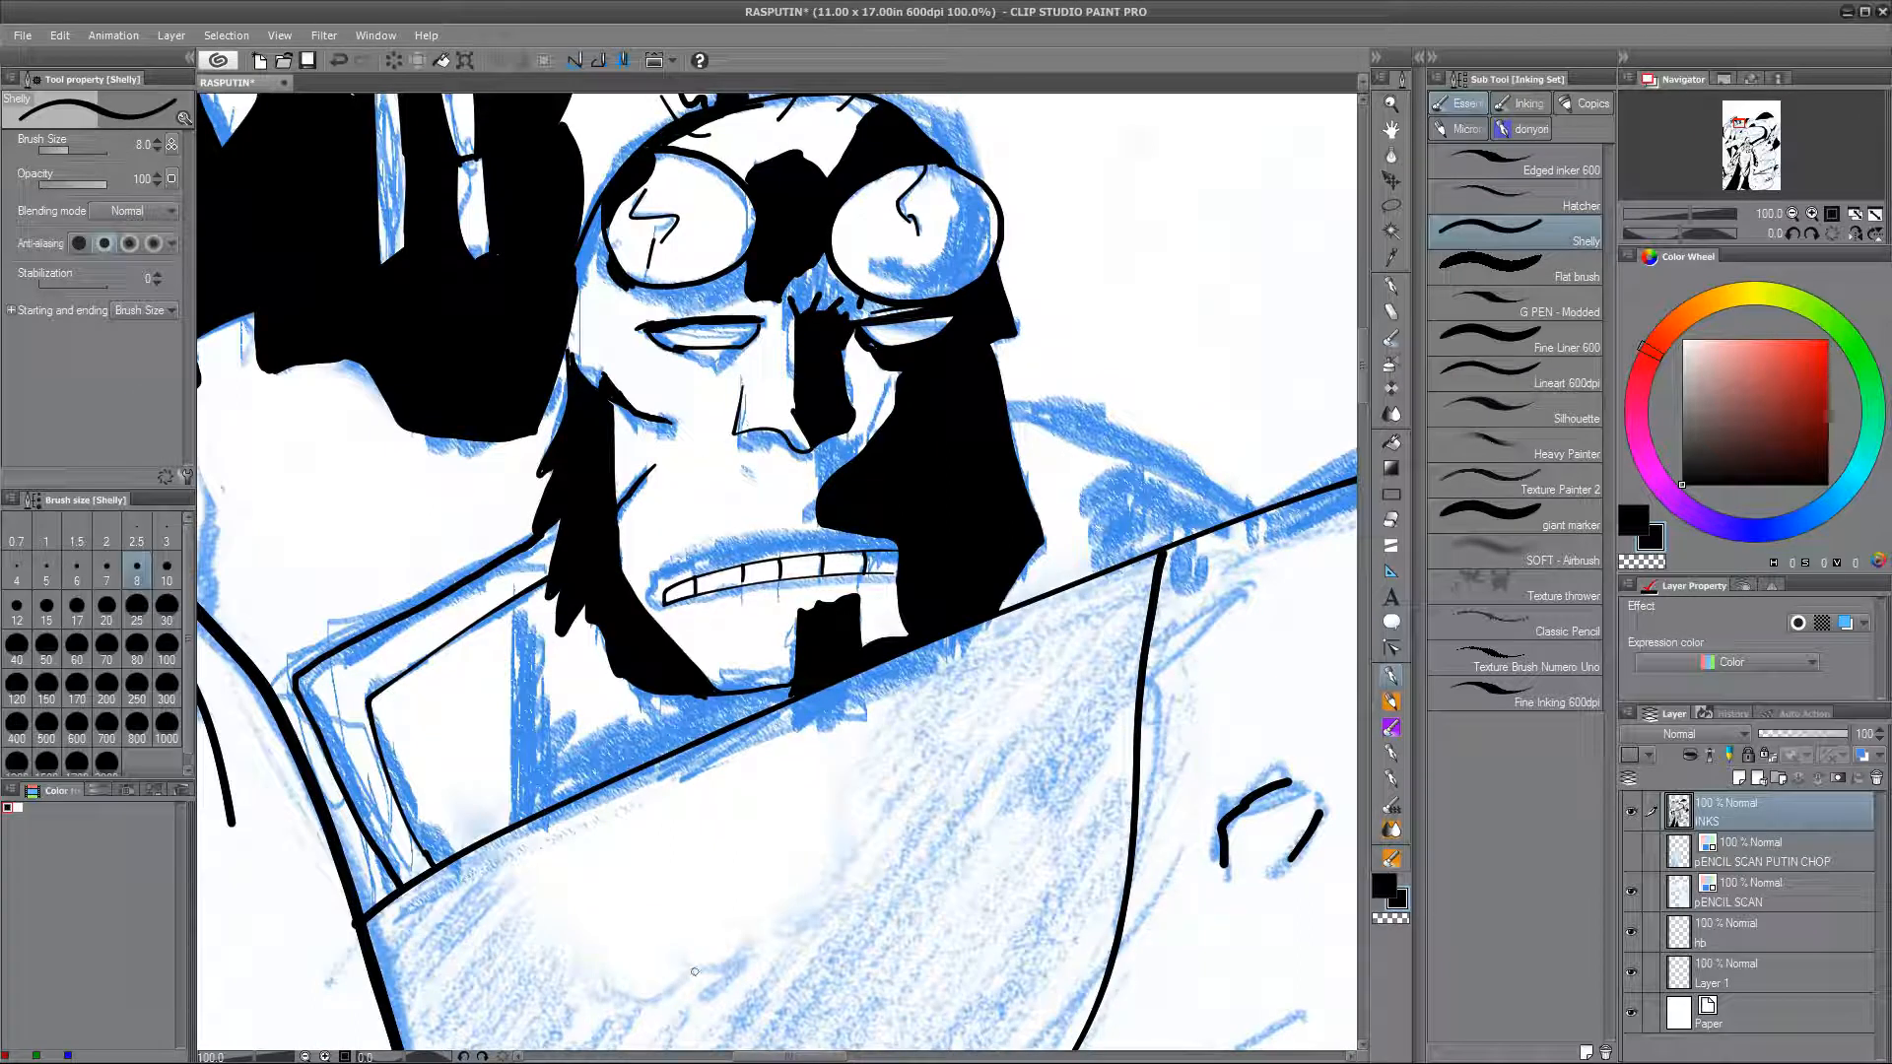
left_click_drag(810, 606, 793, 593)
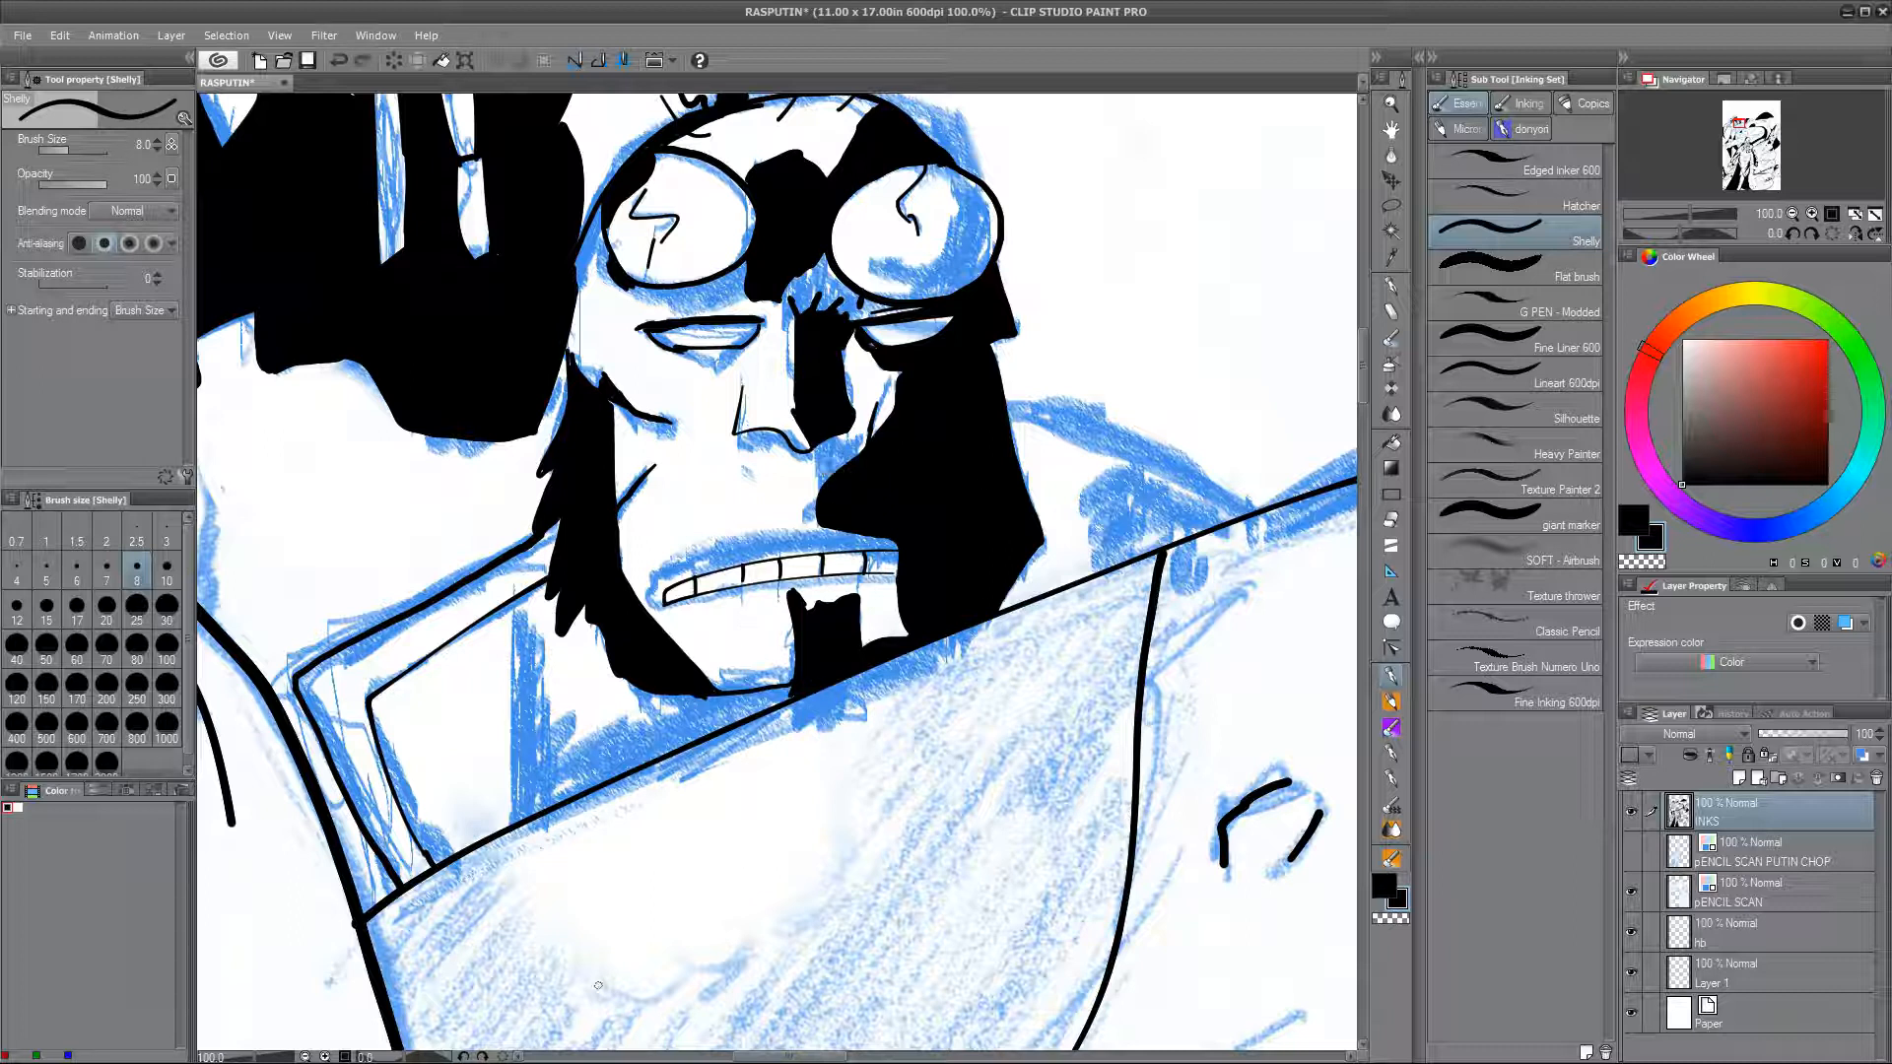
Step: Fill the small pointed shadow under the unshaded eye with black and touch up the nose and sideburn edges
key("m")
mouse_move(747, 345)
left_mouse_down()
mouse_move(692, 384)
mouse_move(721, 345)
left_mouse_up()
key("alt+Delete")
key("ctrl+d")
left_click(1391, 676)
left_click_drag(847, 368, 853, 395)
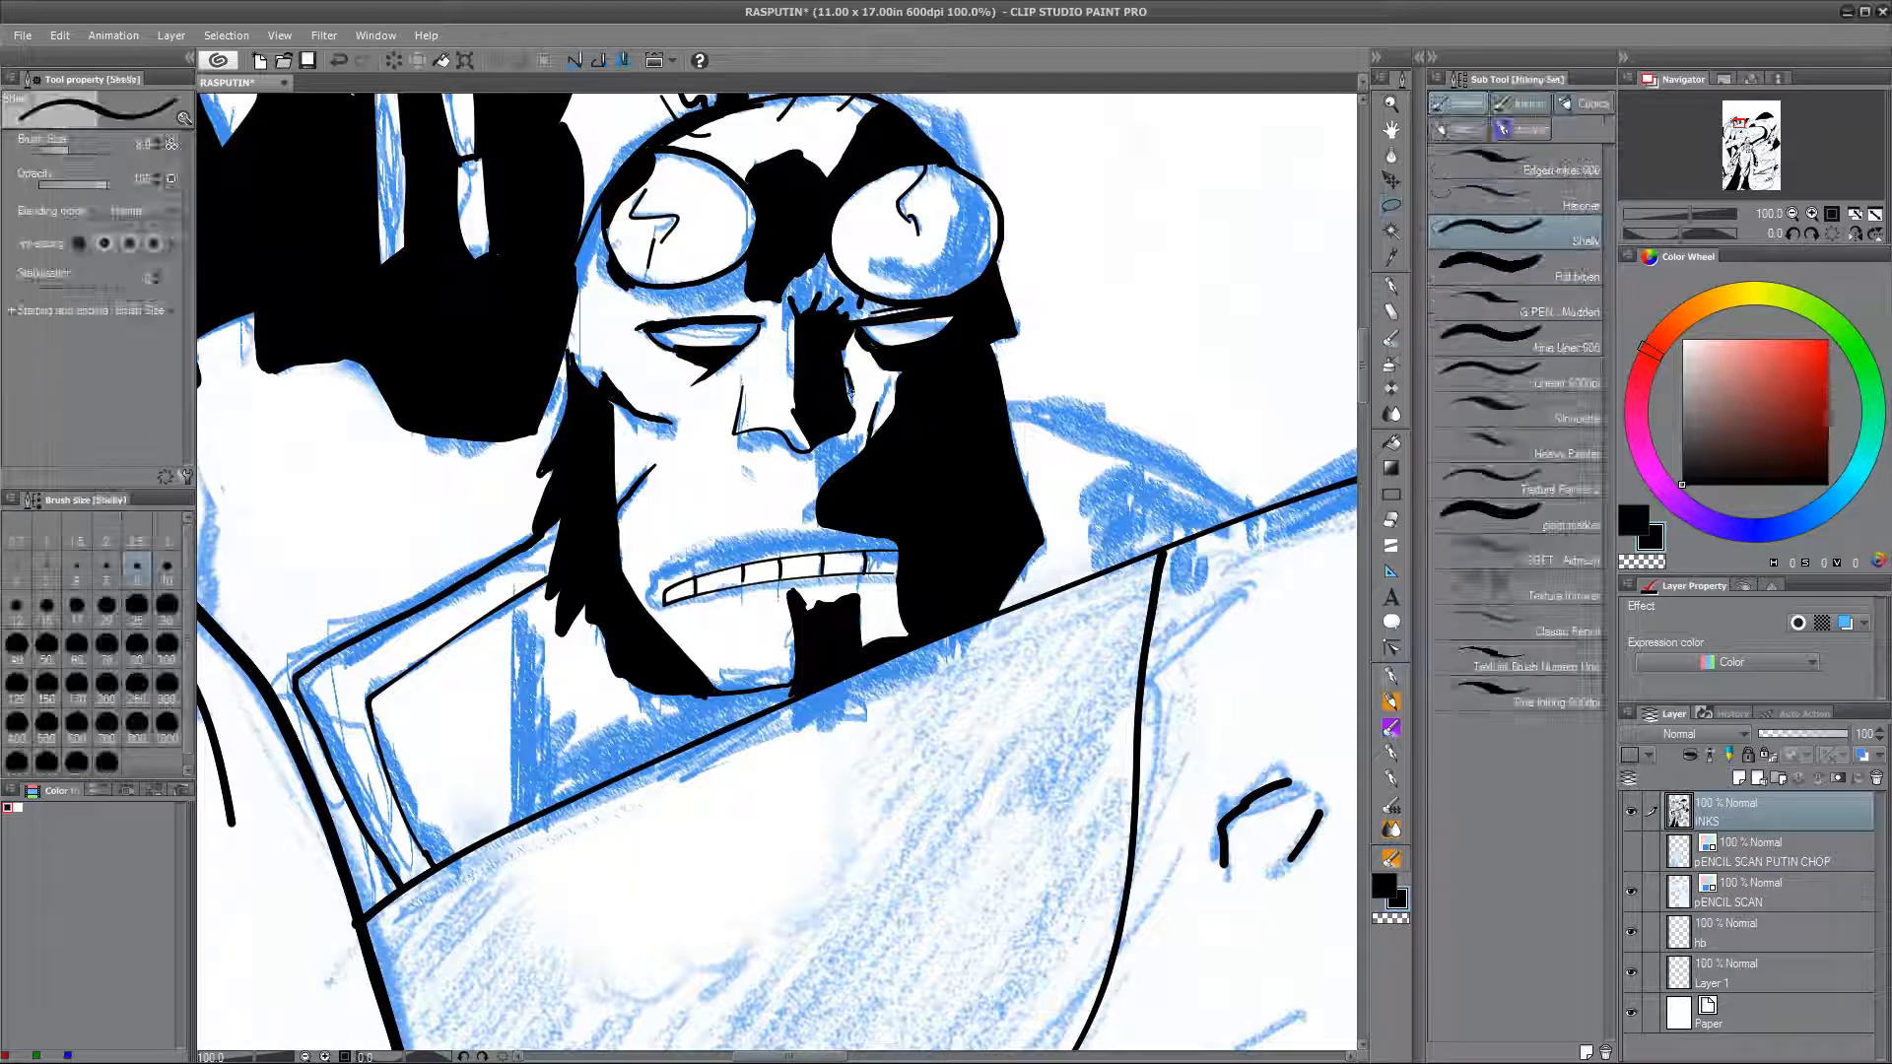
left_click_drag(588, 368, 601, 386)
Step: Ink the background figure's shoulder contour and fill its jagged shadow with black
mouse_move(934, 490)
left_mouse_down()
mouse_move(891, 629)
mouse_move(914, 718)
left_mouse_up()
mouse_move(987, 630)
left_mouse_down()
mouse_move(1223, 711)
mouse_move(1238, 739)
left_mouse_up()
key("m")
mouse_move(1088, 680)
left_mouse_down()
mouse_move(1050, 763)
mouse_move(1232, 734)
mouse_move(1214, 695)
left_mouse_up()
key("alt+Delete")
key("ctrl+d")
key("p")
left_click_drag(991, 632, 1141, 667)
Step: Outline the shadow inside the collar below the jaw and fill it with black
left_click_drag(761, 916, 871, 699)
key("m")
mouse_move(595, 827)
left_mouse_down()
mouse_move(690, 757)
mouse_move(788, 752)
mouse_move(605, 839)
left_mouse_up()
key("alt+Delete")
key("ctrl+d")
key("p")
Step: Ink the thick tapered edge on the outer side of the collar and its upper line
left_click_drag(461, 731, 537, 882)
key("ctrl+d")
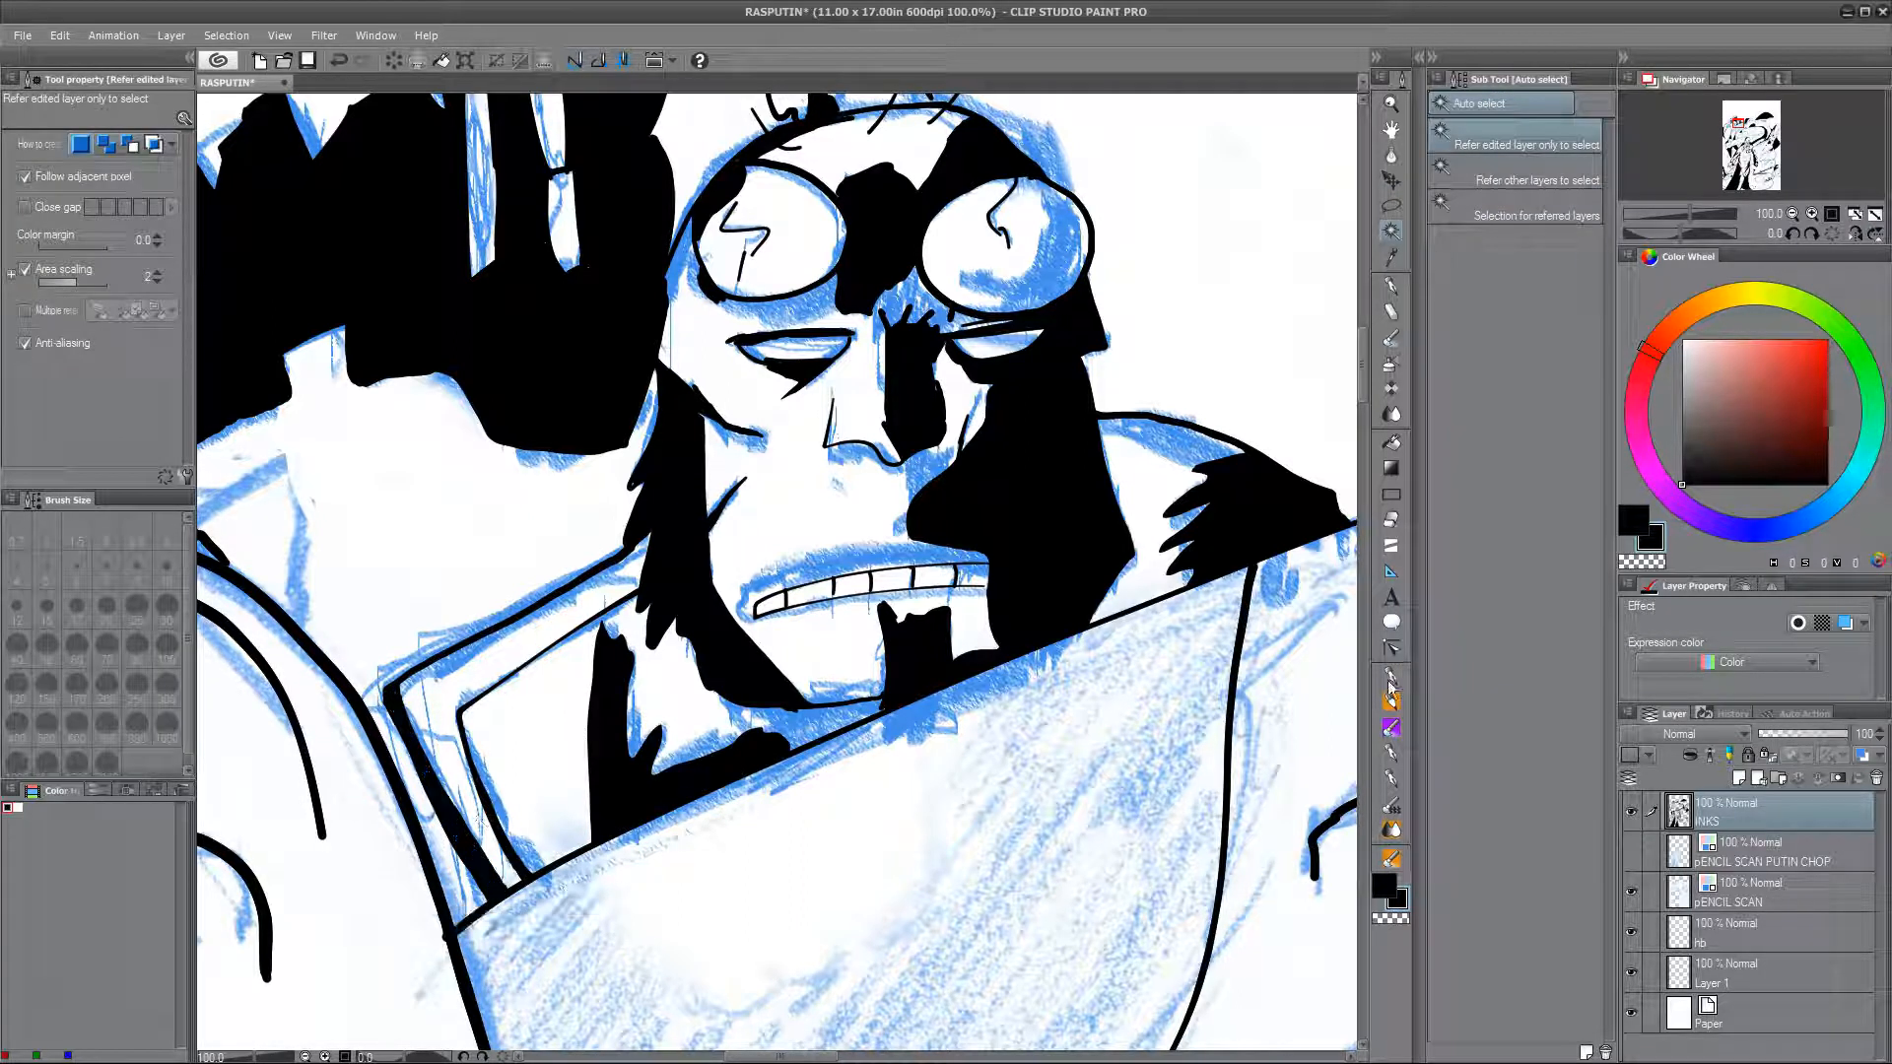
key("p")
left_click_drag(535, 612, 461, 685)
Step: Fill the strip along the shoulder's top and the sliver between the shoulder and the large black shape with black
key("m")
mouse_move(1244, 453)
left_mouse_down()
mouse_move(1173, 421)
mouse_move(843, 440)
left_mouse_up()
key("alt+Delete")
key("ctrl+d")
mouse_move(971, 493)
left_mouse_down()
mouse_move(1010, 446)
mouse_move(1072, 461)
left_mouse_up()
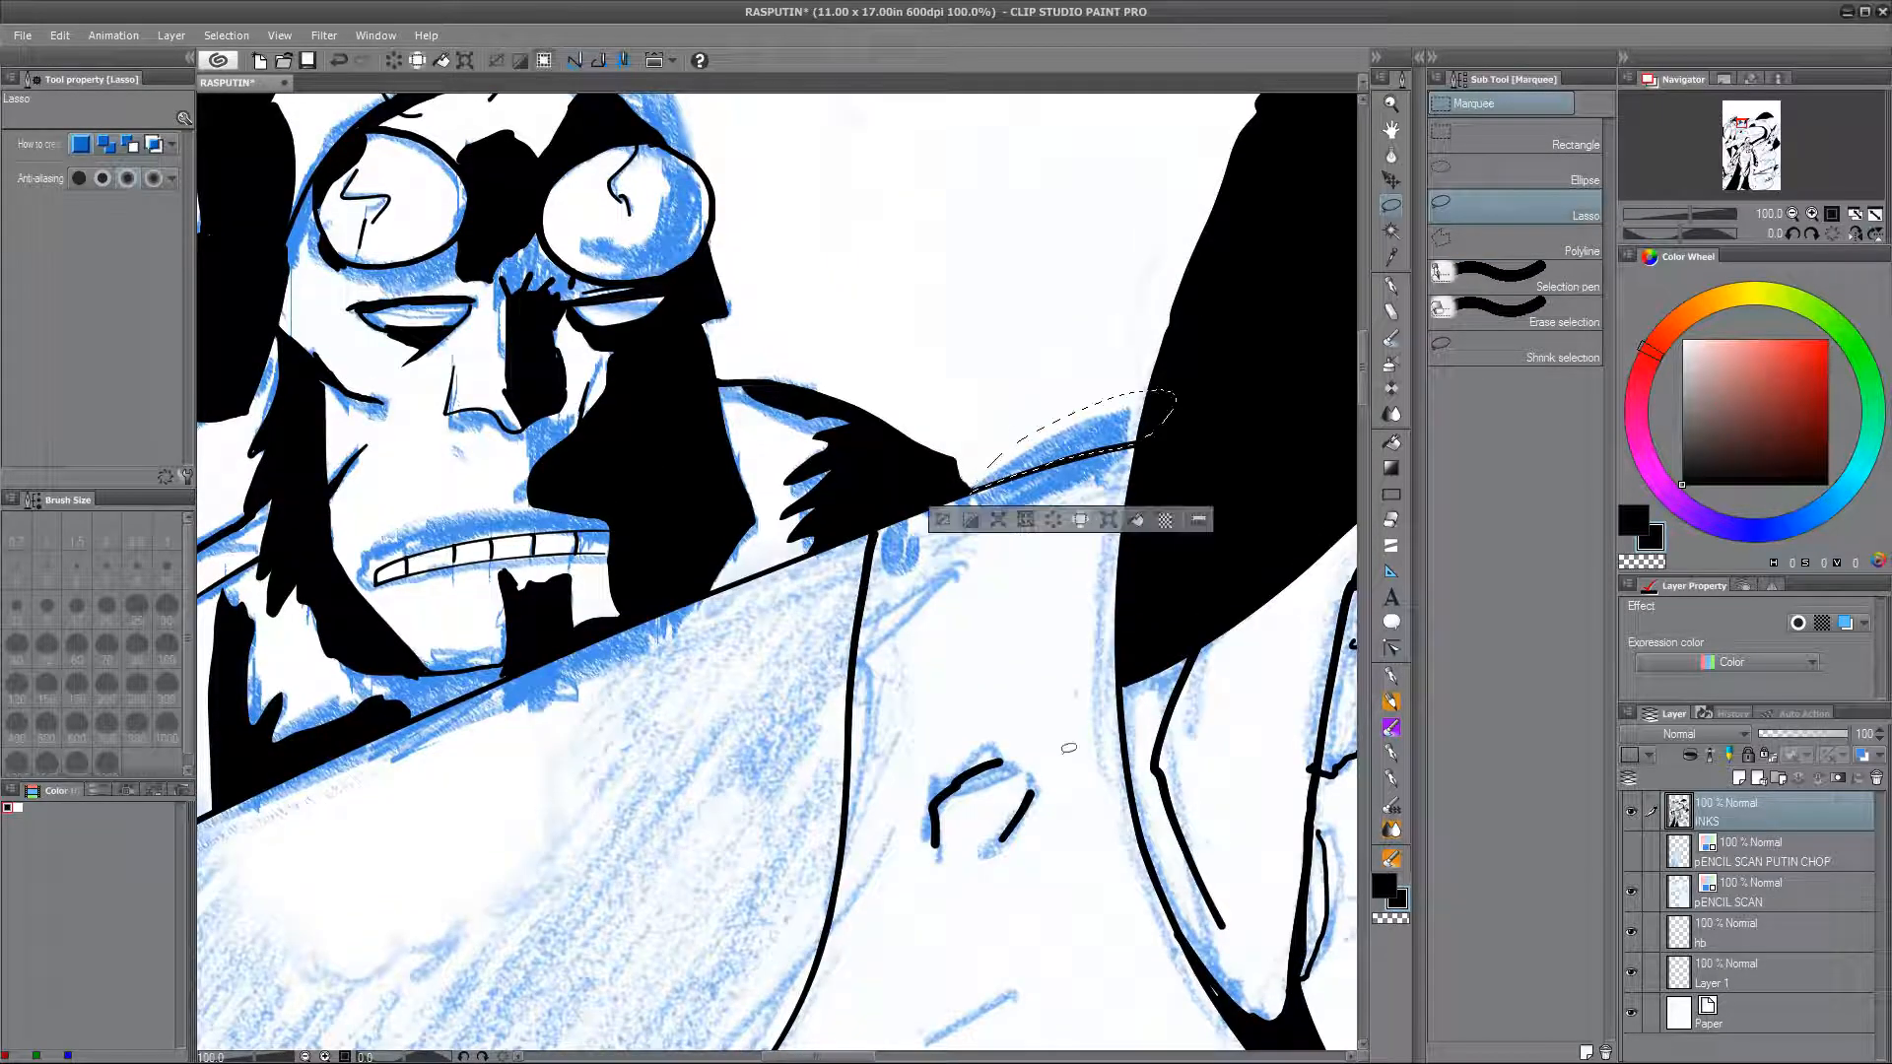
key("alt+Delete")
key("ctrl+d")
Step: Ink the thumb and first knuckles of the small clenched hand beside the large black shape
left_click_drag(1133, 394, 266, 916)
left_click(1391, 677)
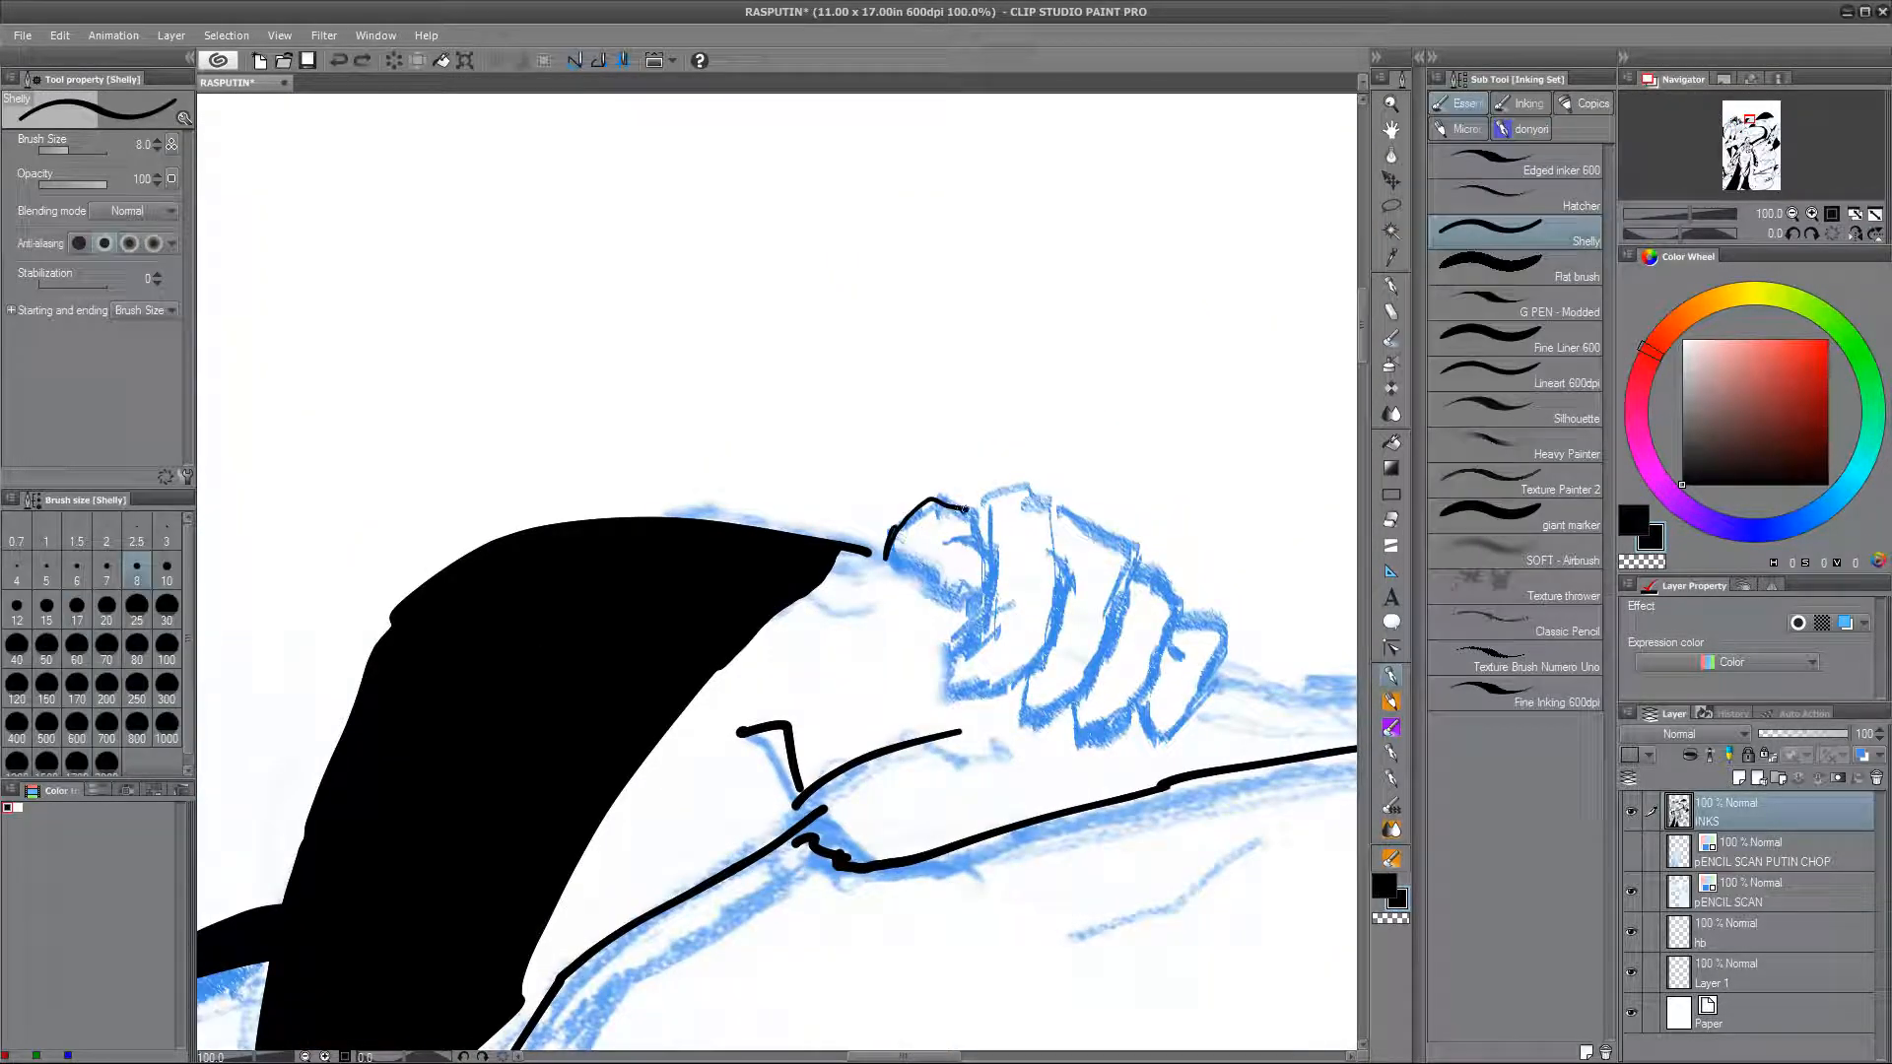
left_click_drag(936, 598, 865, 549)
key("ctrl+z")
mouse_move(966, 644)
left_mouse_down()
mouse_move(1030, 662)
mouse_move(1049, 513)
mouse_move(979, 501)
mouse_move(1076, 484)
mouse_move(1035, 653)
mouse_move(970, 647)
left_mouse_up()
key("ctrl+z")
left_click_drag(1021, 551, 1055, 553)
left_click_drag(1044, 552, 877, 619)
left_click_drag(864, 561, 877, 572)
Step: Ink the remaining curled fingers of the small clenched hand
mouse_move(894, 573)
left_mouse_down()
mouse_move(965, 619)
mouse_move(938, 719)
left_mouse_up()
left_click_drag(848, 759, 939, 715)
mouse_move(962, 617)
left_mouse_down()
mouse_move(970, 774)
mouse_move(905, 802)
mouse_move(1006, 725)
mouse_move(1048, 720)
mouse_move(978, 775)
left_mouse_up()
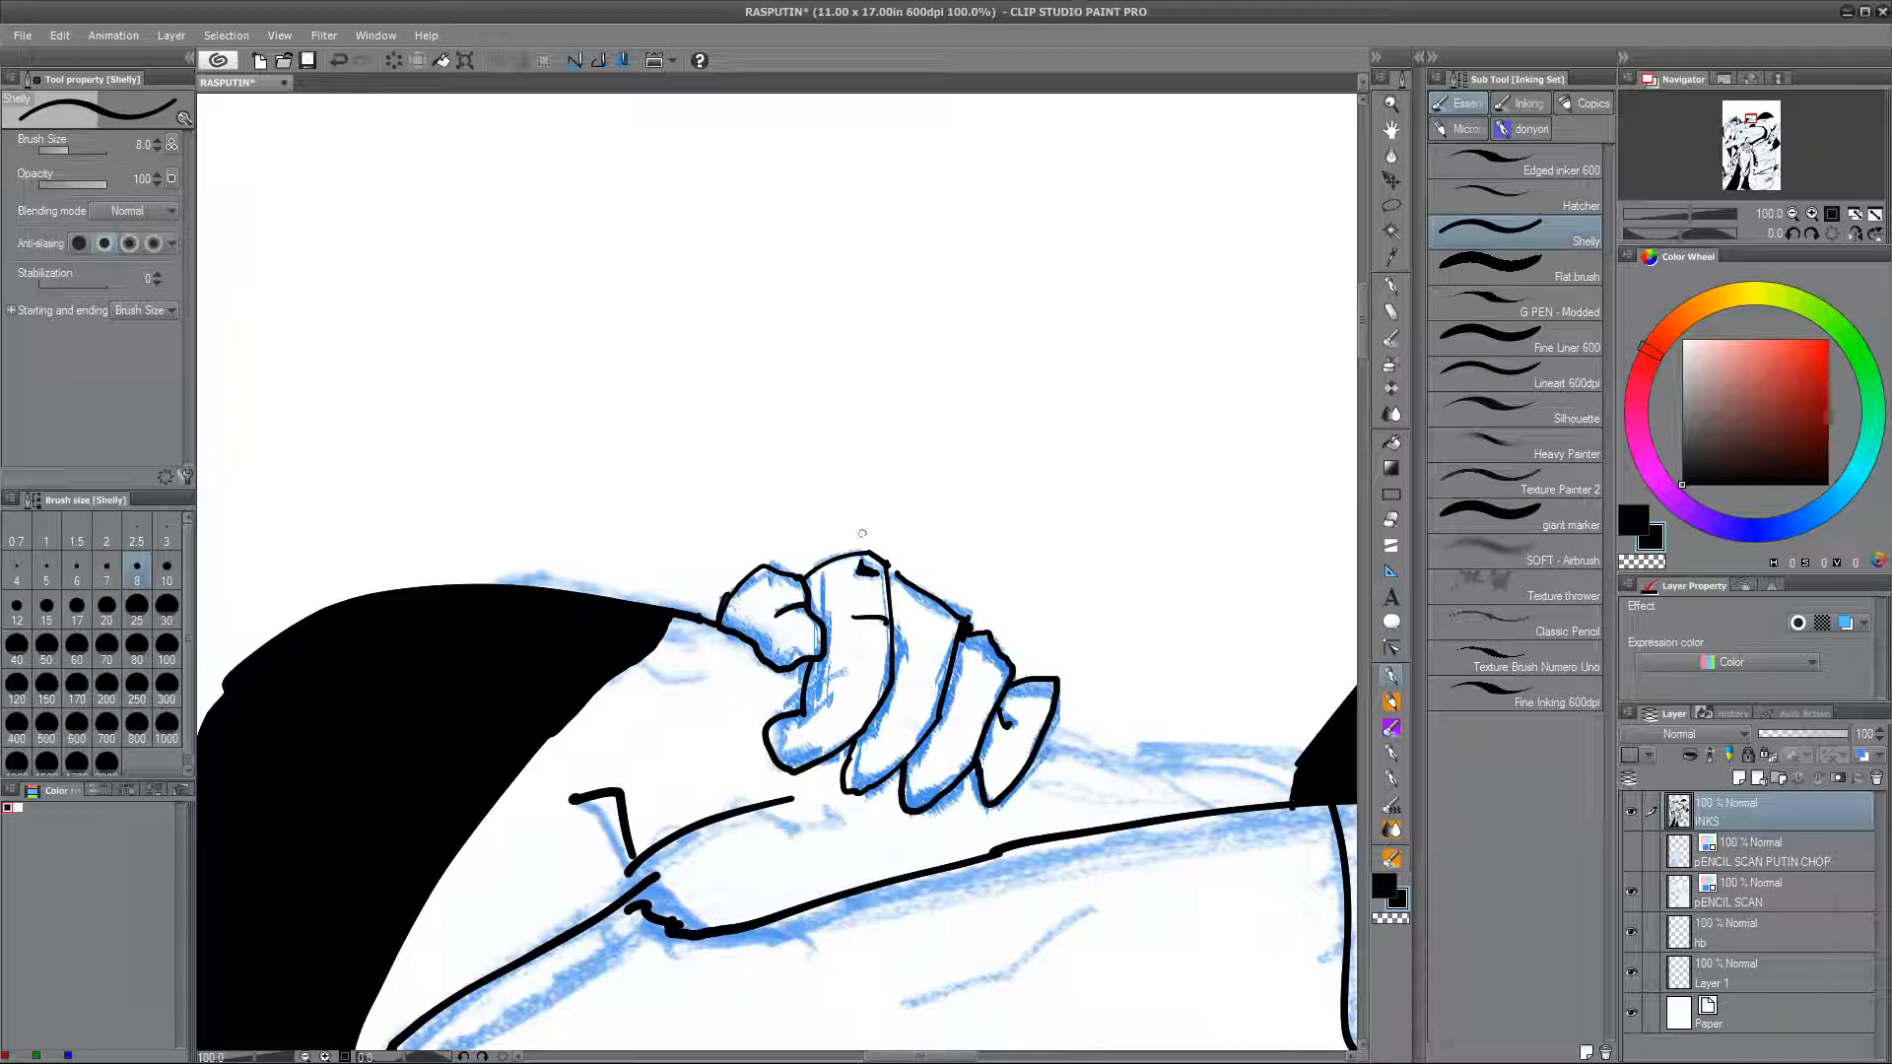
Step: Thicken the shadow contours along the thumb and between the fingers of the small clenched hand
left_click(107, 607)
mouse_move(724, 619)
left_mouse_down()
mouse_move(766, 644)
mouse_move(806, 645)
left_mouse_up()
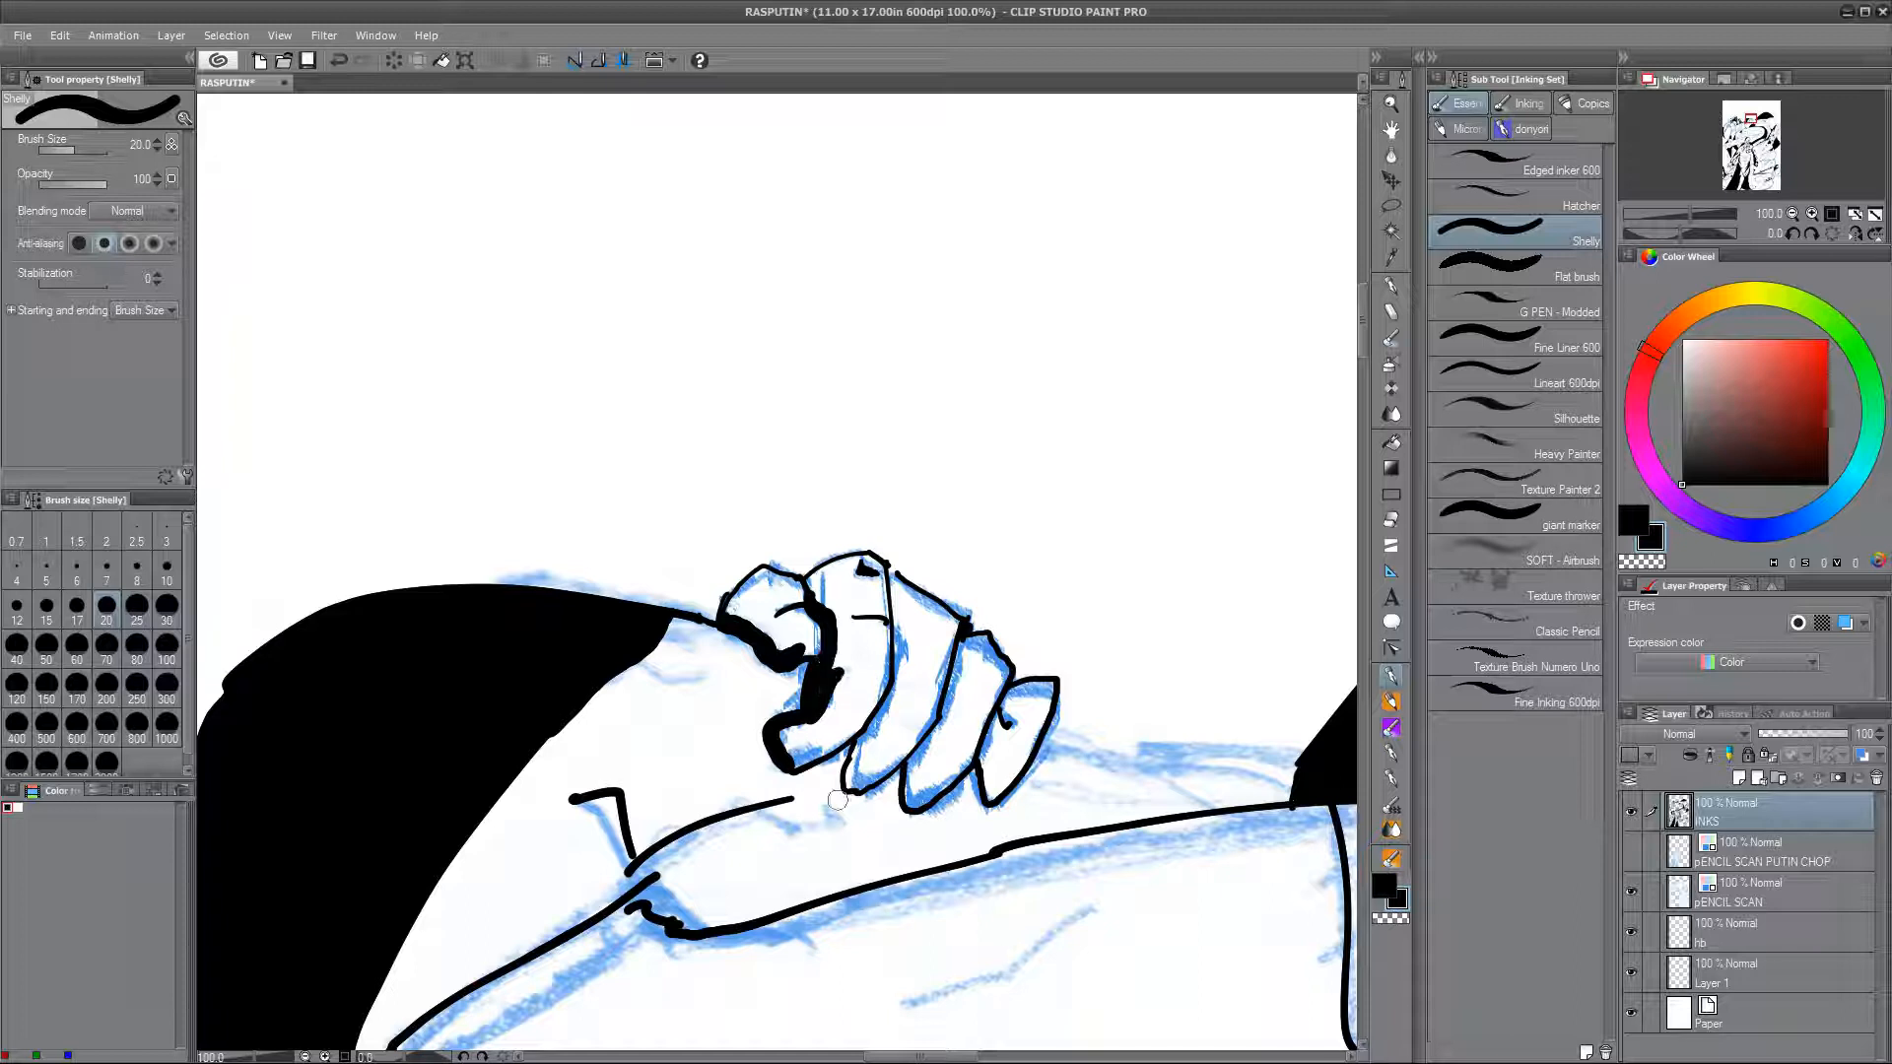
key("ctrl+z")
left_click(142, 565)
left_click_drag(892, 627, 904, 660)
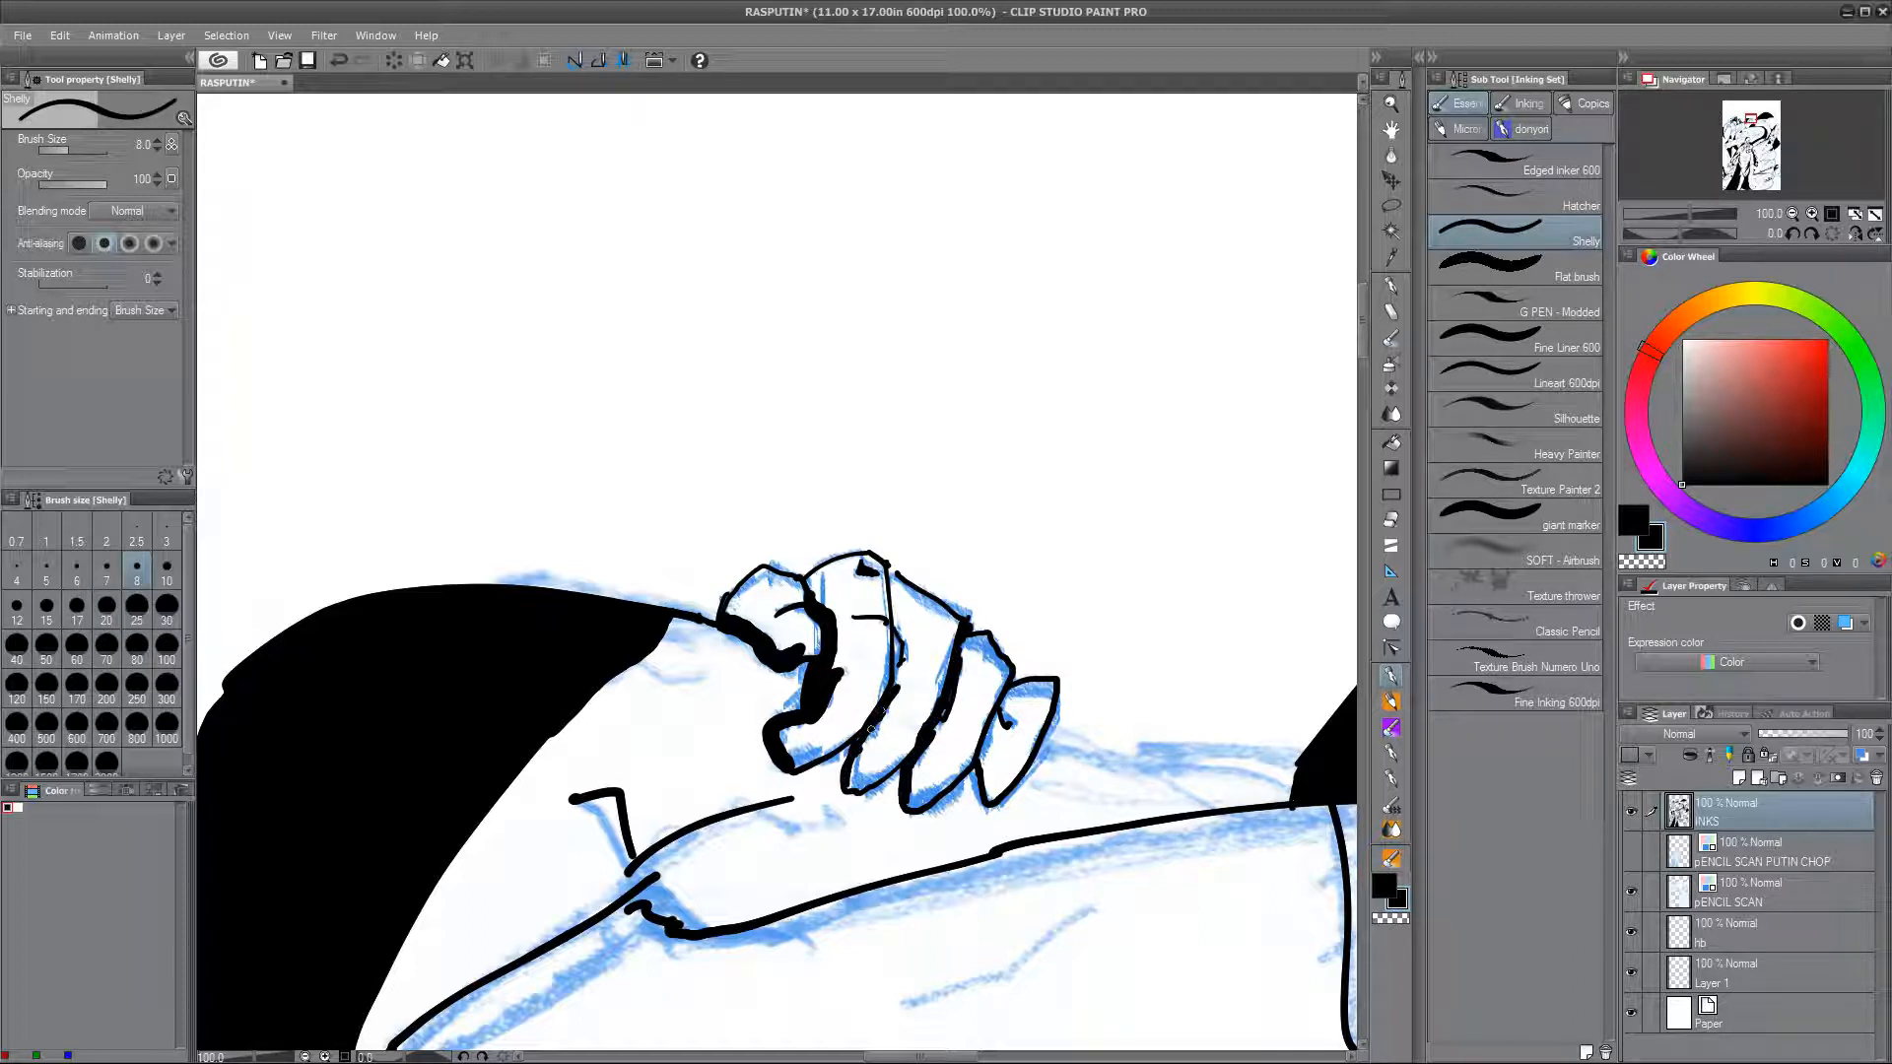
left_click_drag(885, 565, 893, 591)
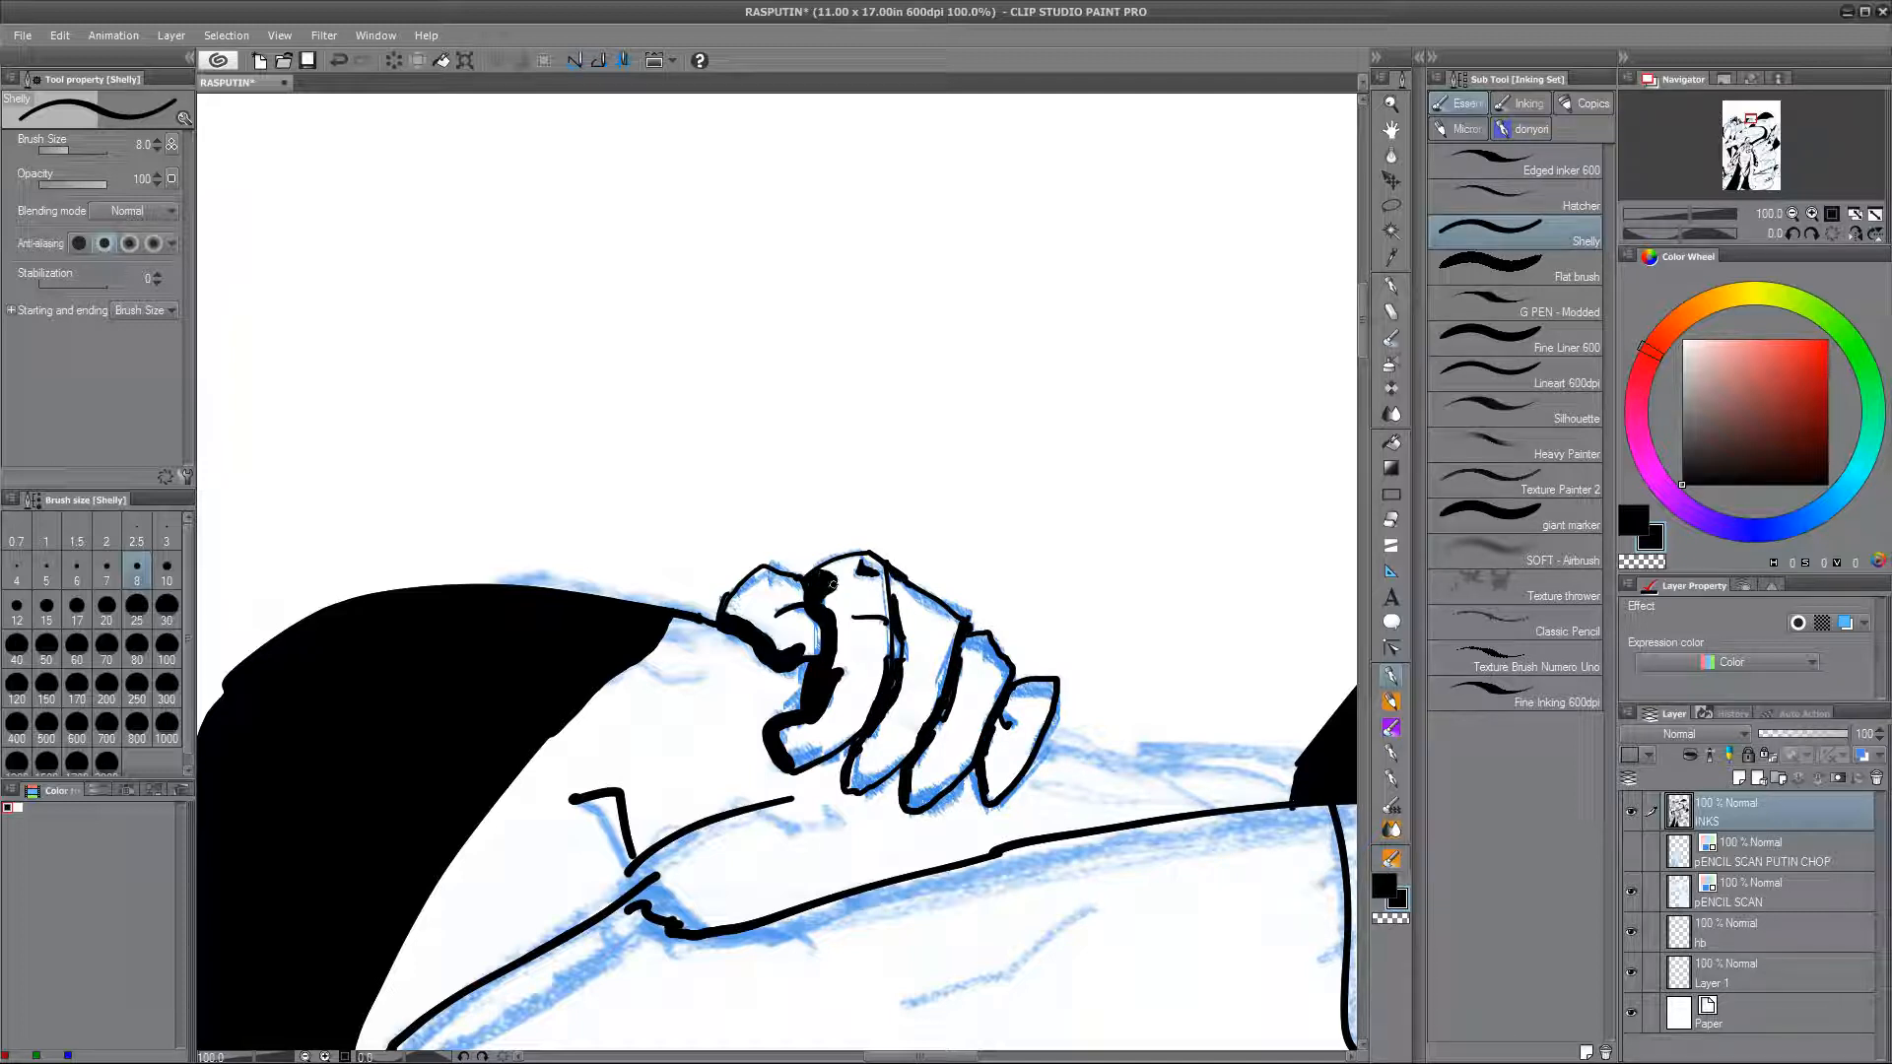
Step: Ink the contour running from the small clenched hand to the black shape beside it at brush size 17
left_click_drag(727, 621, 619, 524)
left_click(77, 606)
left_click_drag(1202, 648, 954, 649)
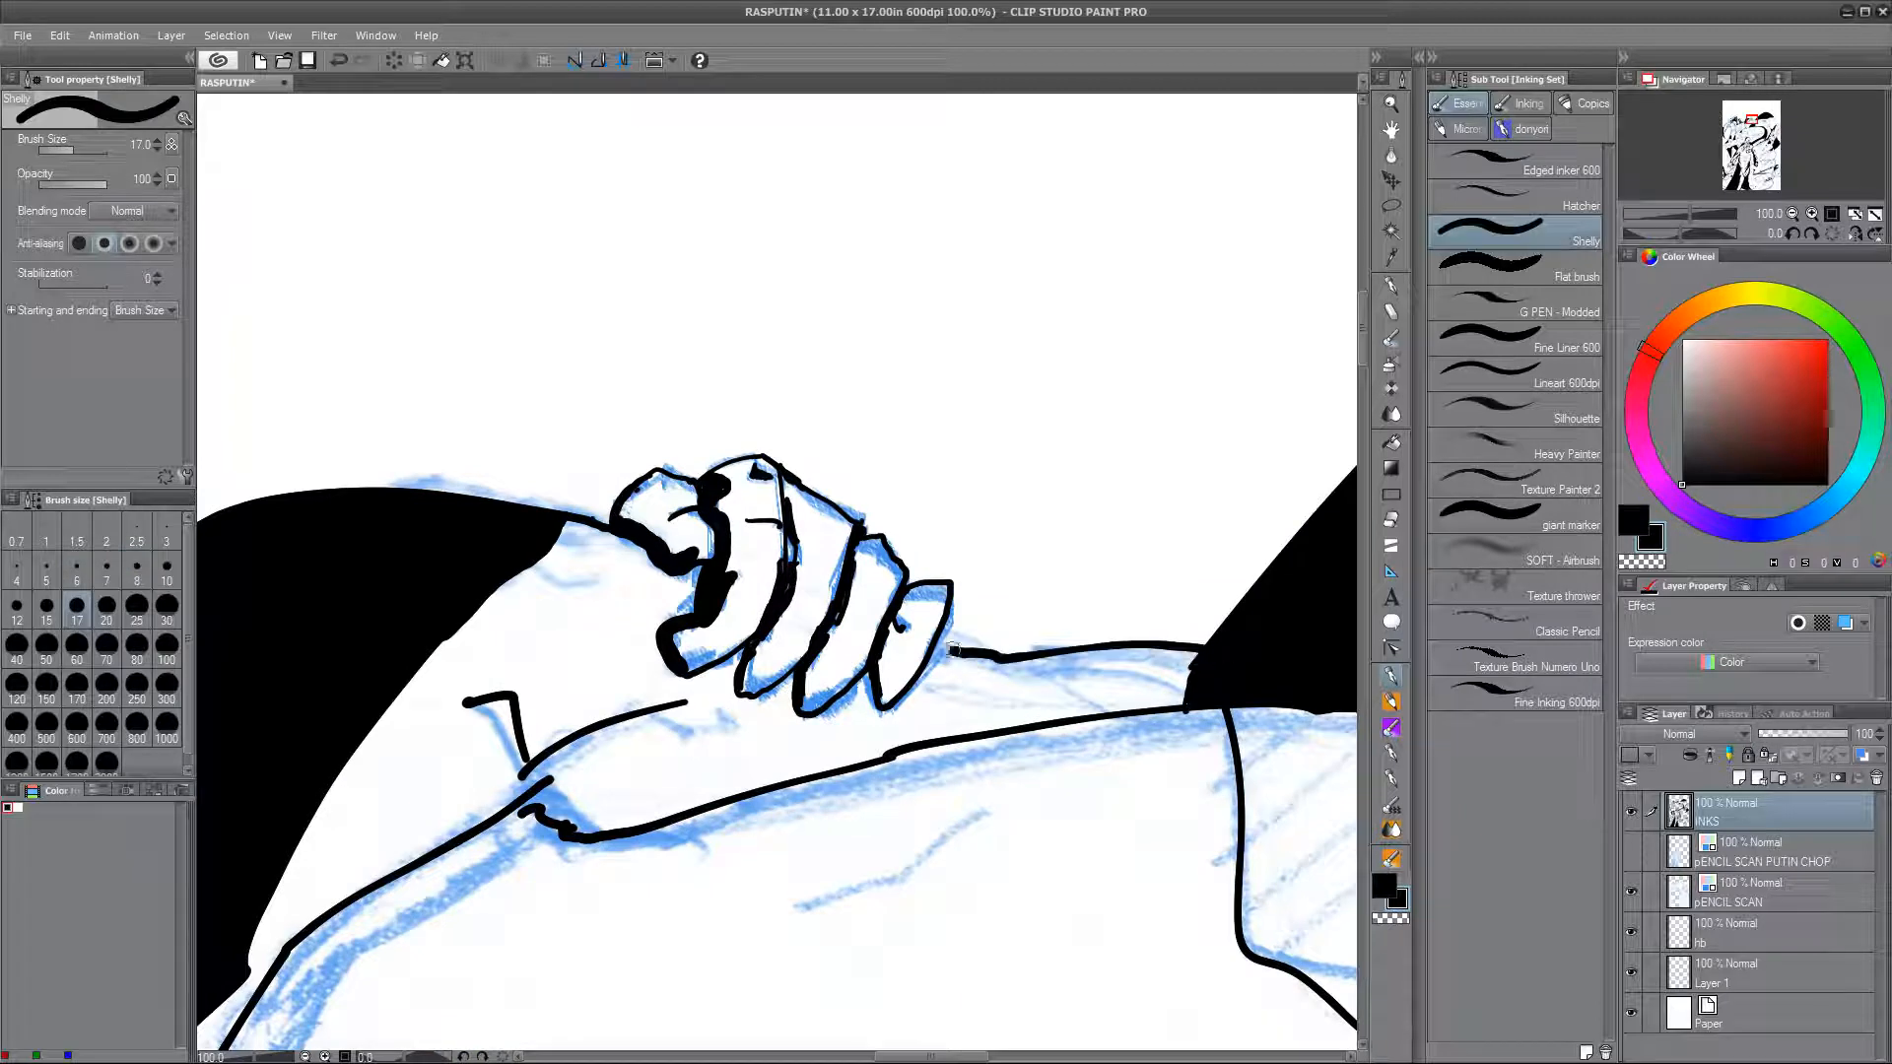
Step: Ink the fold and inner edge of the form below the clenched hand and fill the small patch under it with black
left_click_drag(523, 786, 835, 587)
mouse_move(812, 604)
left_mouse_down()
mouse_move(869, 642)
mouse_move(511, 911)
left_mouse_up()
left_click_drag(537, 976, 817, 564)
key("g")
left_click(781, 599)
key("e")
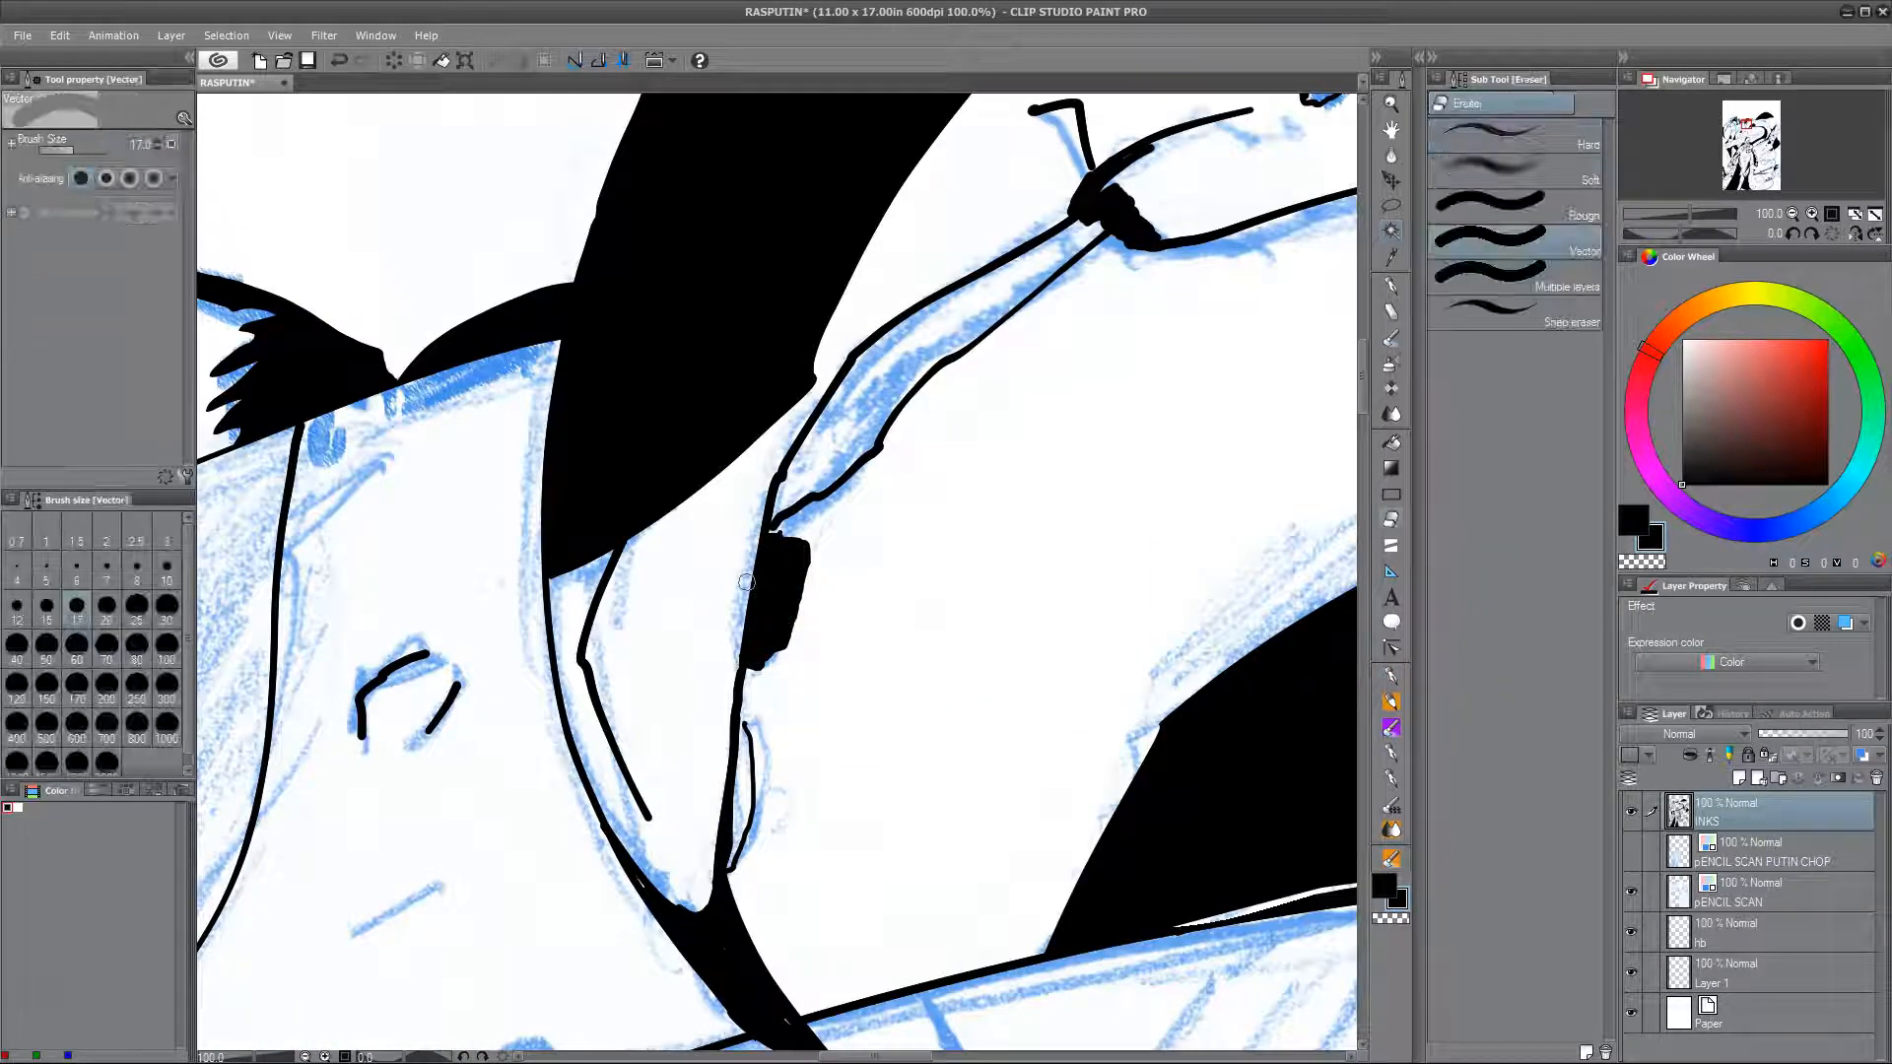
Step: Hide the blue-line PENCIL SCAN layer and check the inks on the whole page
scroll(787, 922, "down", 1)
scroll(783, 914, "down", 5)
mouse_move(1171, 1036)
left_mouse_down()
mouse_move(1197, 866)
mouse_move(1197, 579)
mouse_move(1220, 503)
left_mouse_up()
left_click(1631, 890)
mouse_move(1140, 692)
left_mouse_down()
mouse_move(1148, 927)
mouse_move(1148, 847)
left_mouse_up()
left_click_drag(1144, 941, 1156, 836)
scroll(1197, 724, "down", 1)
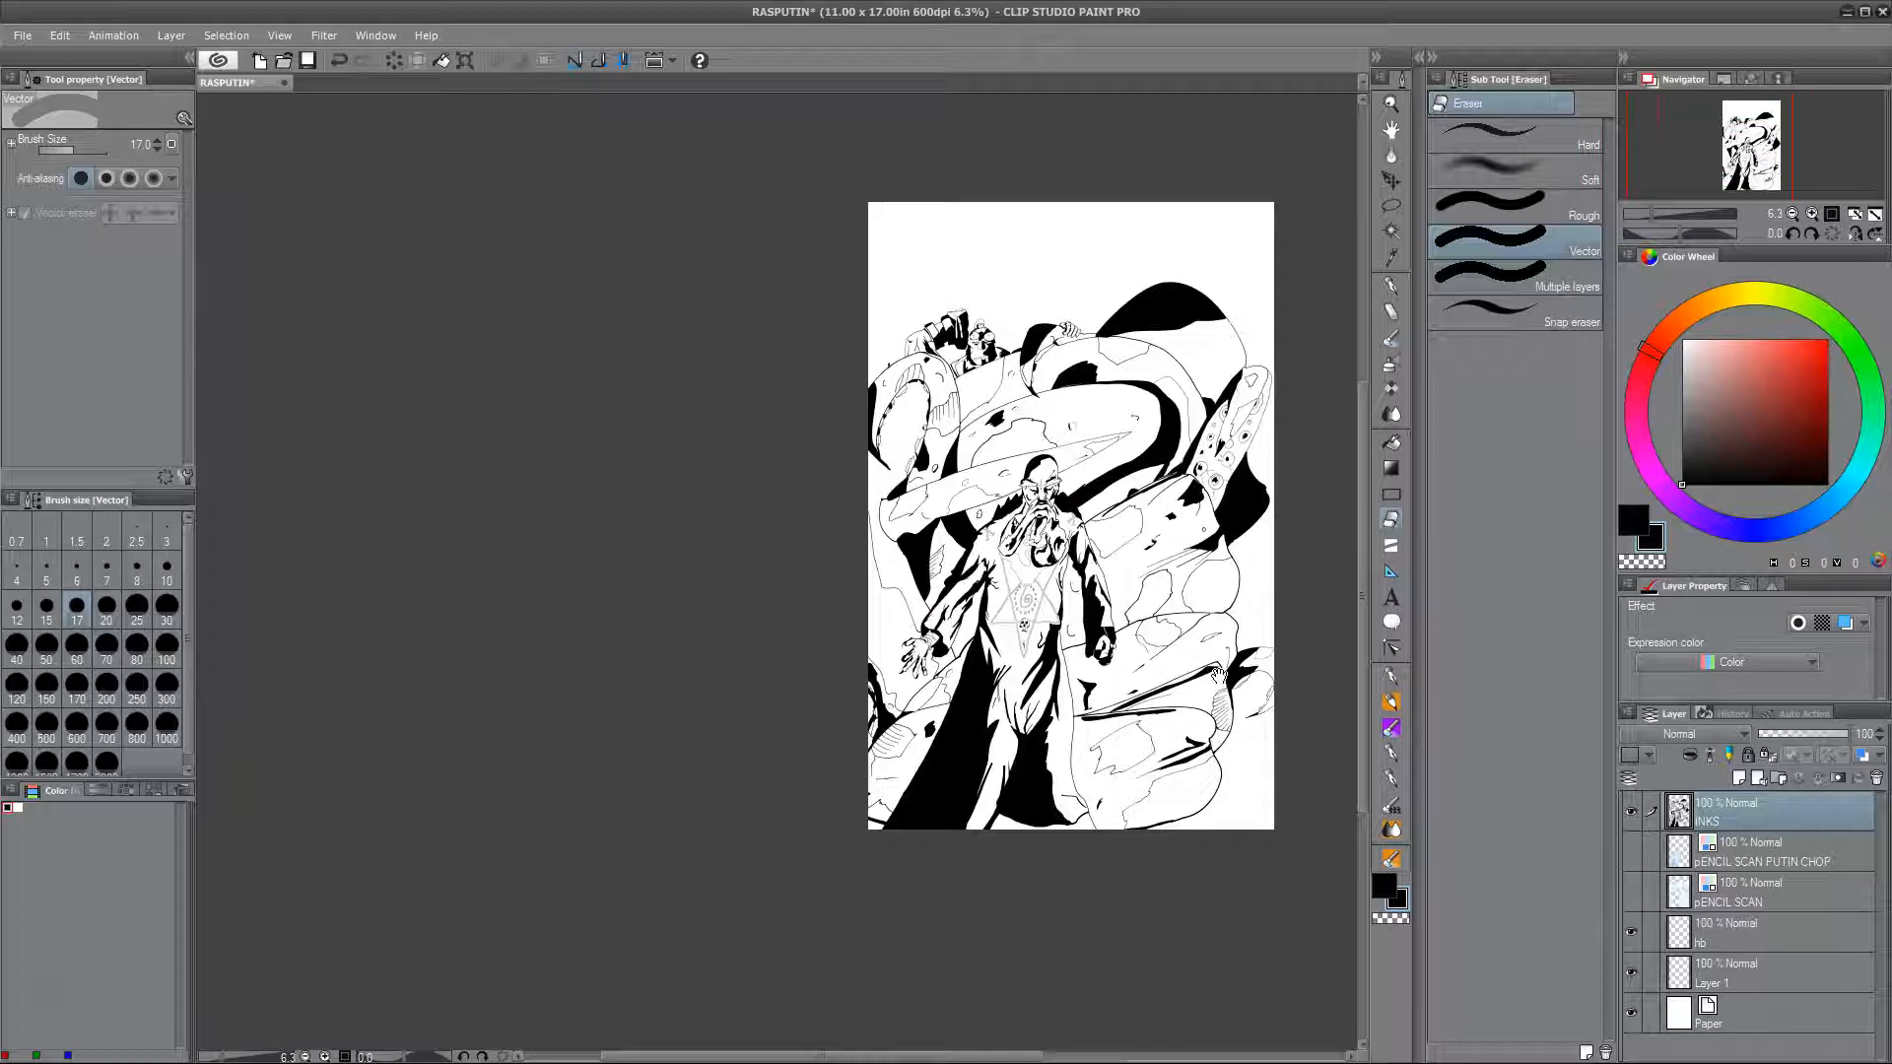
left_click_drag(1188, 725, 963, 742)
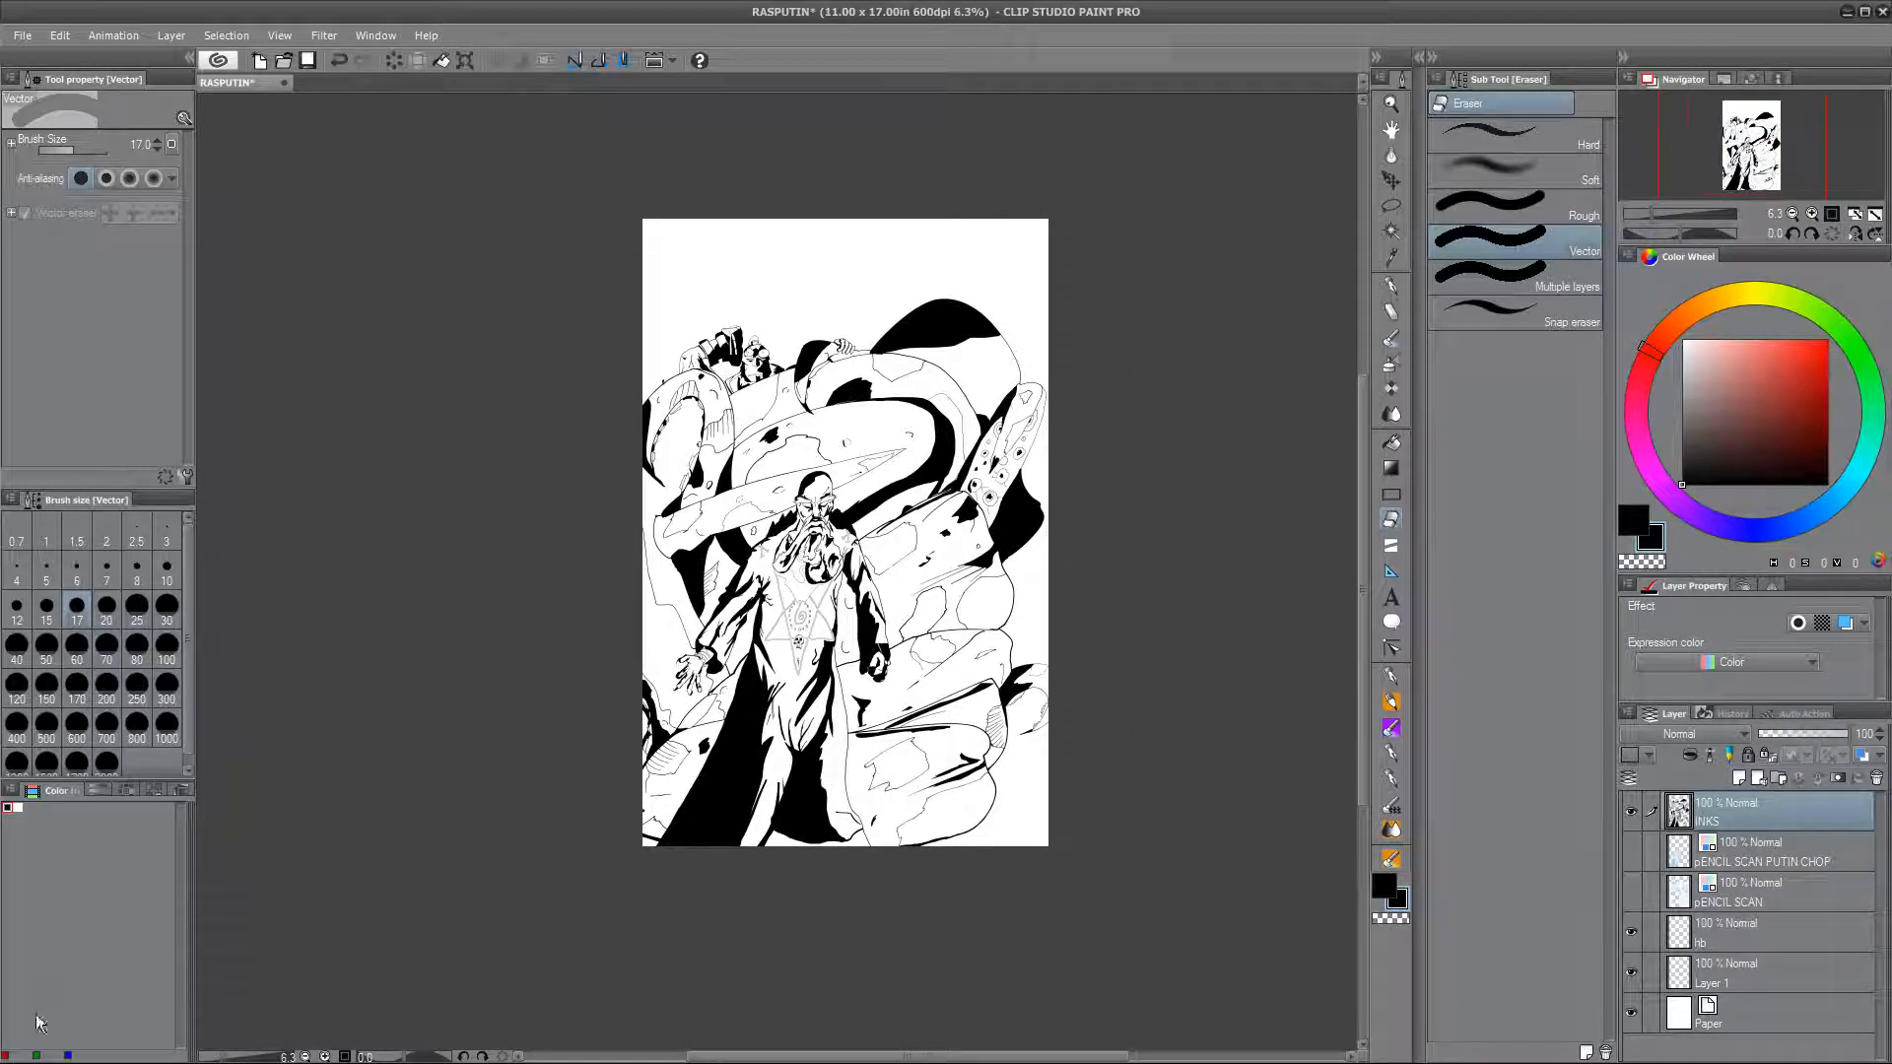
Step: Erase the hatching lines on the curled tentacle in the page's upper left
scroll(1030, 271, "up", 1)
scroll(787, 648, "up", 5)
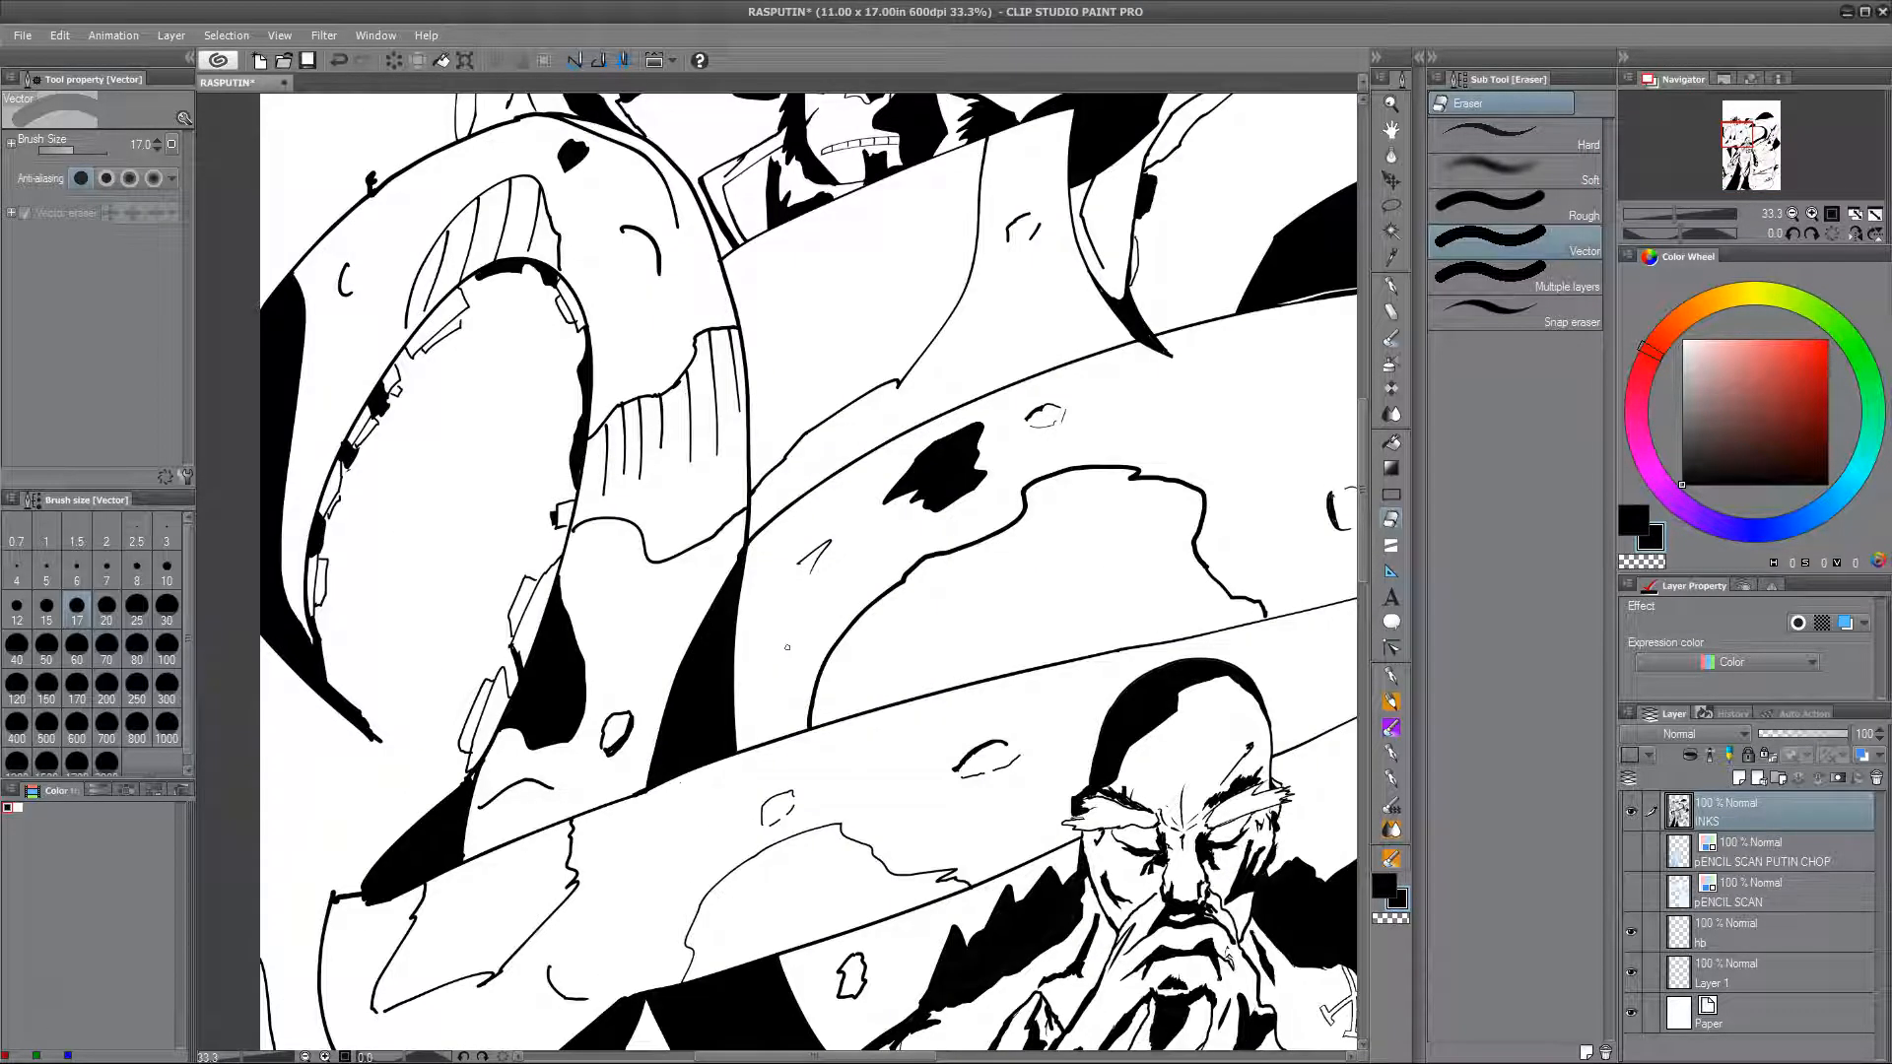
left_click_drag(640, 477, 629, 406)
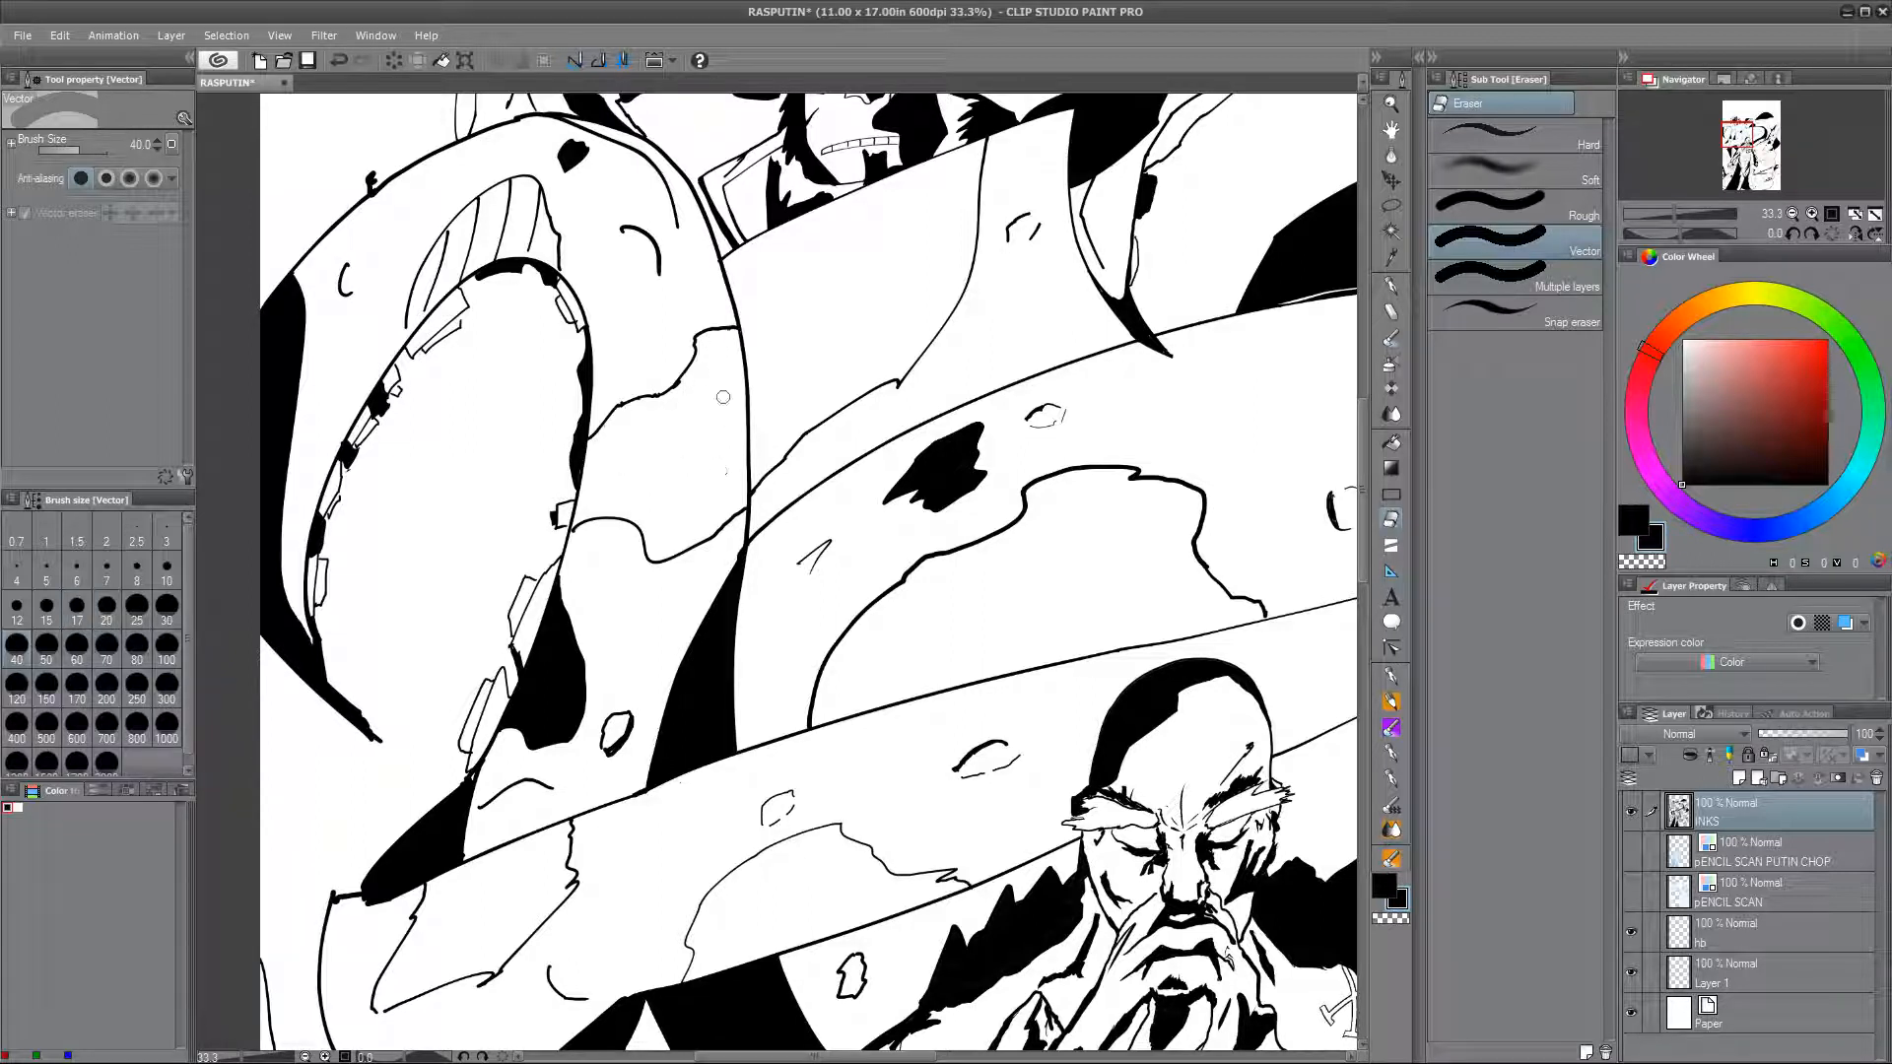
scroll(454, 244, "up", 3)
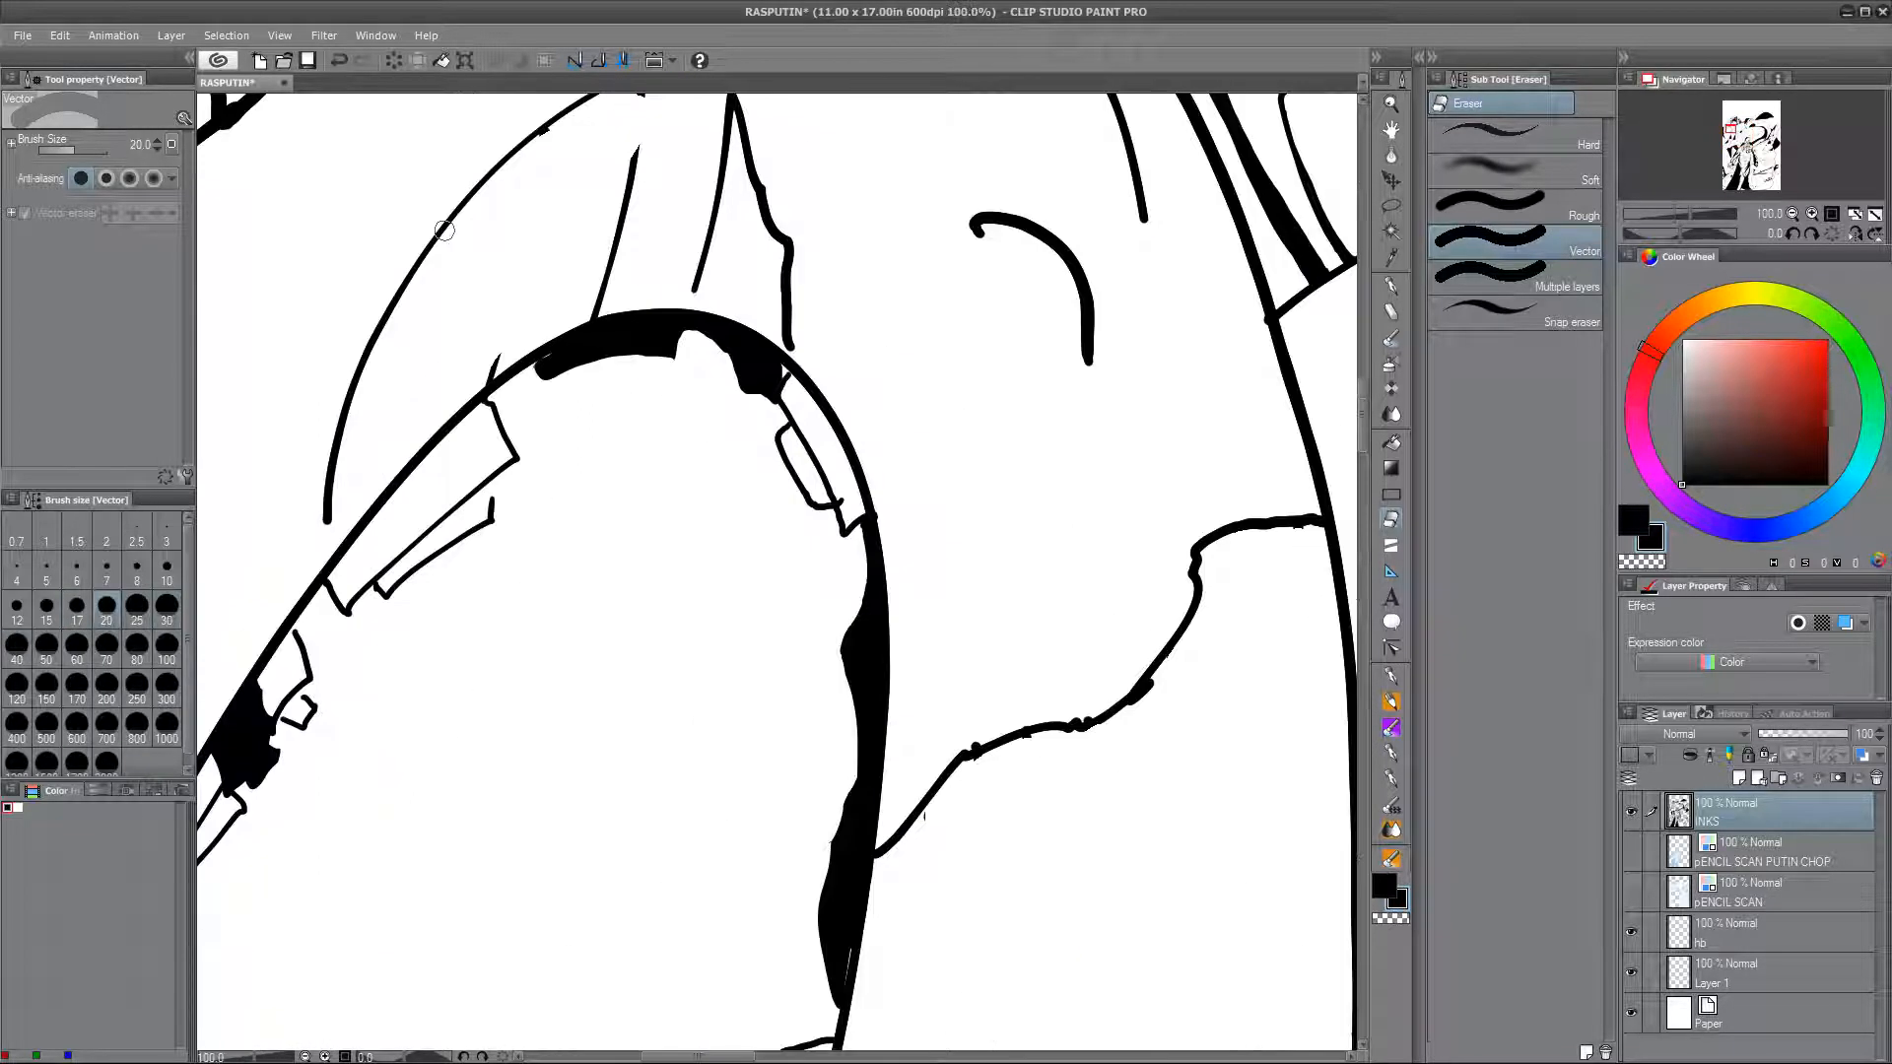
left_click_drag(501, 338, 485, 458)
mouse_move(627, 217)
left_mouse_down()
mouse_move(634, 199)
mouse_move(571, 428)
left_mouse_up()
mouse_move(715, 220)
left_mouse_down()
mouse_move(680, 402)
mouse_move(1089, 301)
left_mouse_up()
left_click_drag(558, 352, 563, 333)
mouse_move(971, 774)
left_mouse_down()
mouse_move(654, 827)
mouse_move(963, 647)
mouse_move(1084, 399)
left_mouse_up()
Step: Touch up the sucker outlines along the left inner edge of the curled tentacle with the Shelly brush at size 6
key("p")
key("[")
key("[")
key("[")
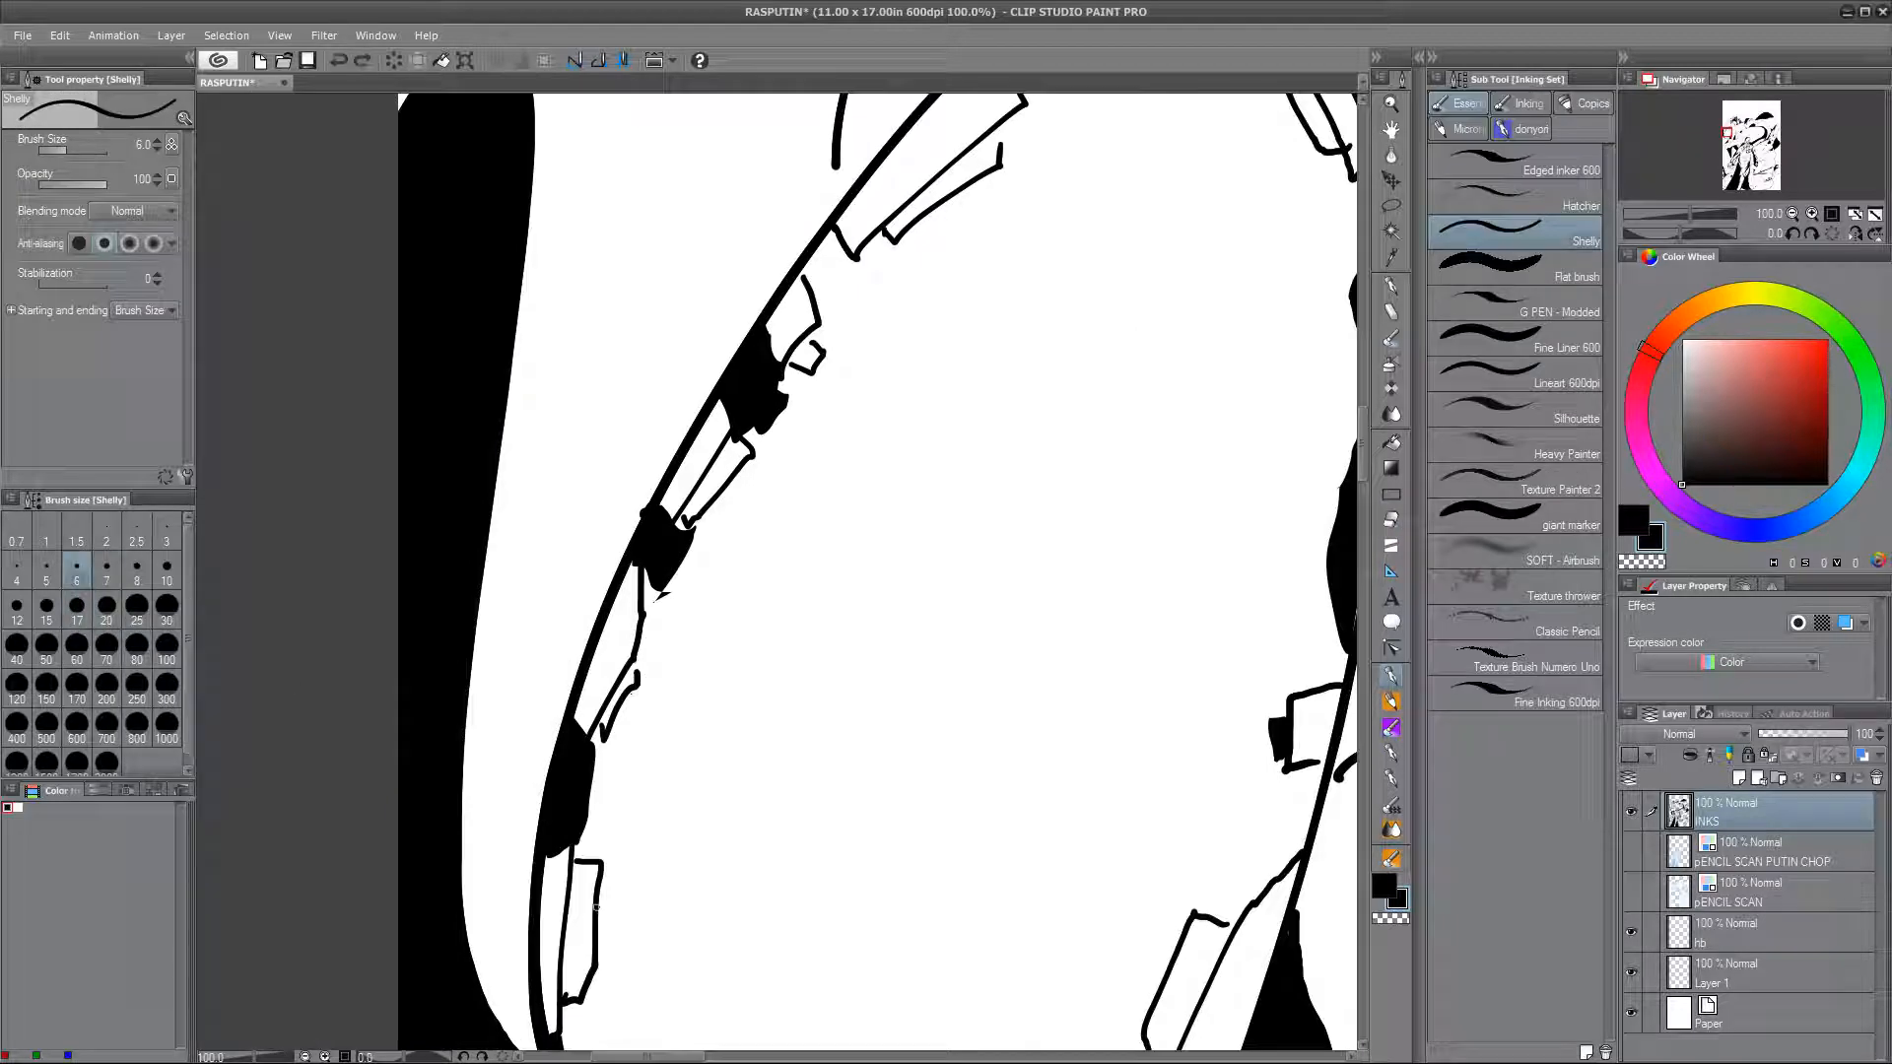
left_click_drag(660, 597, 674, 573)
mouse_move(812, 343)
left_mouse_down()
mouse_move(786, 370)
mouse_move(732, 695)
left_mouse_up()
mouse_move(872, 446)
left_mouse_down()
mouse_move(871, 426)
mouse_move(778, 507)
left_mouse_up()
left_click_drag(916, 494, 657, 711)
key("e")
key("p")
Step: Close the gaps in the sucker outlines on the right inner edge of the curled tentacle, beside its black shadow
left_click_drag(904, 557, 945, 639)
left_click_drag(932, 927, 943, 251)
mouse_move(950, 597)
left_mouse_down()
mouse_move(957, 540)
mouse_move(912, 608)
left_mouse_up()
mouse_move(838, 916)
left_mouse_down()
mouse_move(932, 666)
mouse_move(878, 733)
left_mouse_up()
left_click_drag(942, 679, 895, 755)
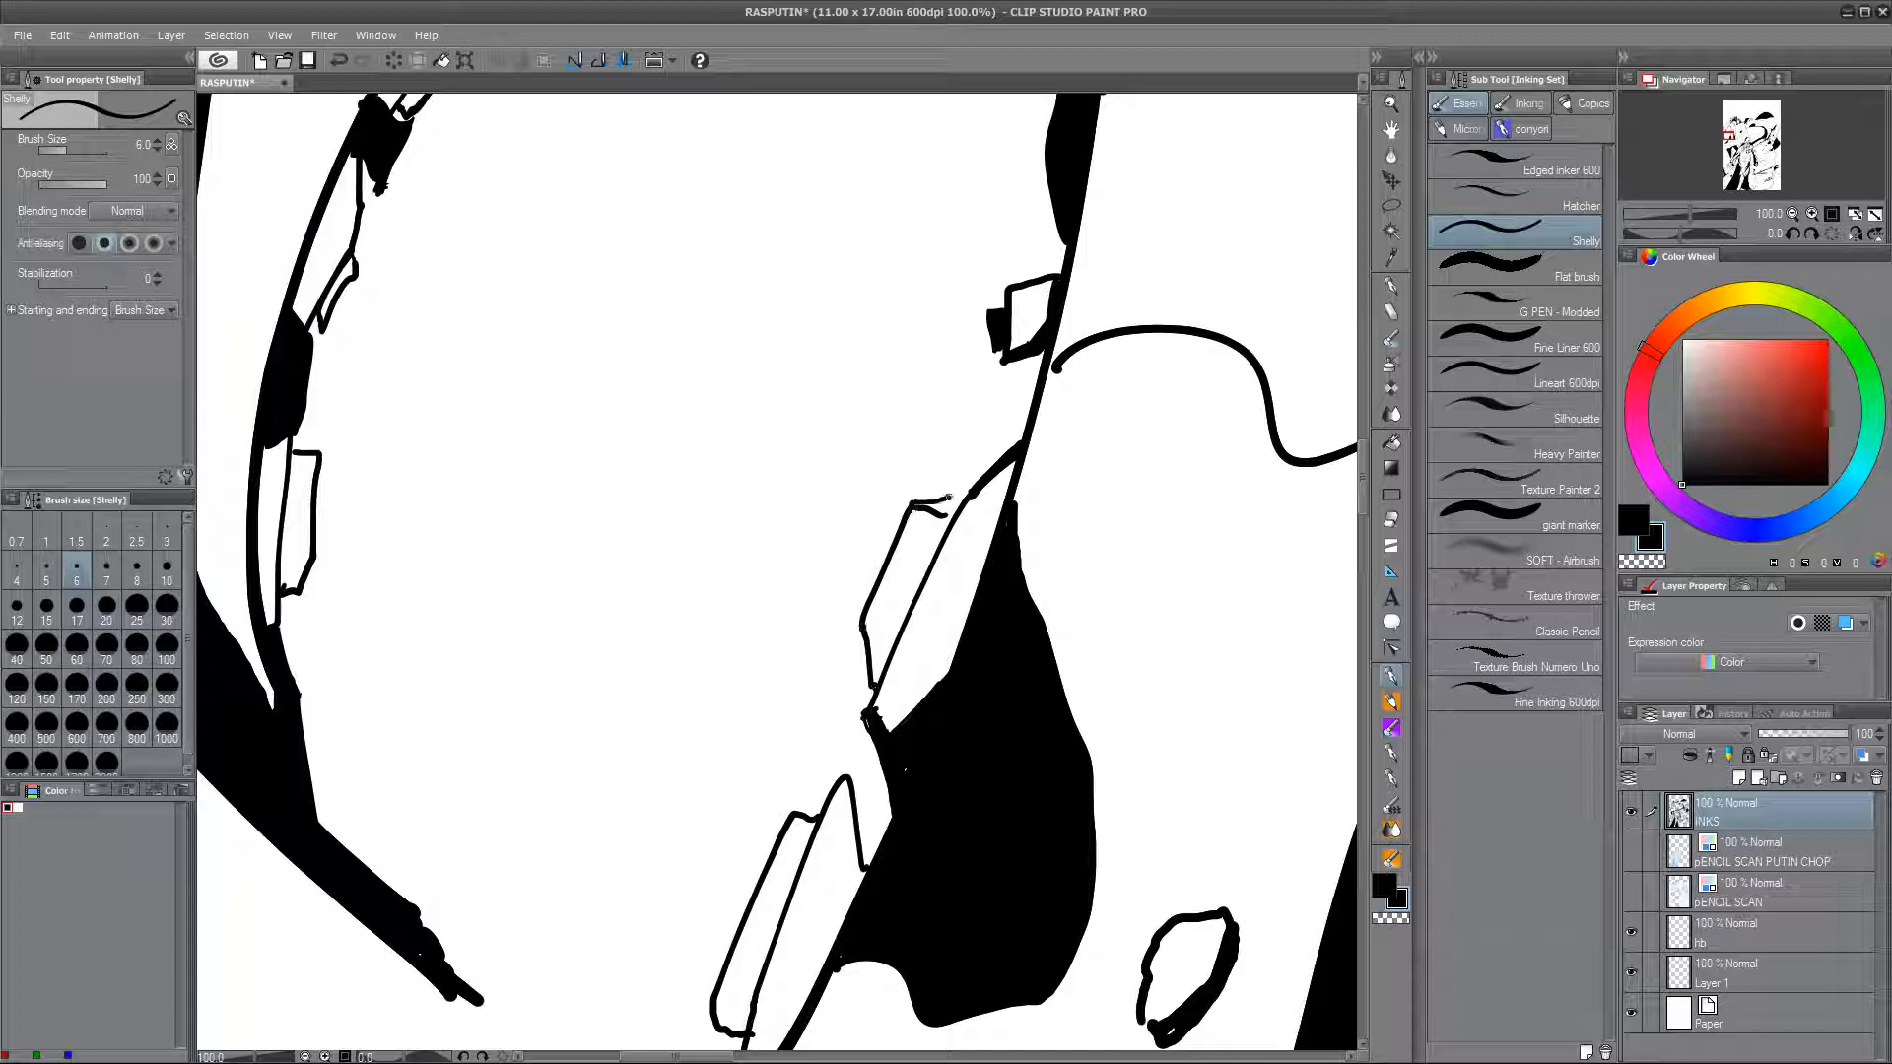
left_click_drag(948, 496, 971, 492)
left_click_drag(838, 896, 1002, 523)
left_click_drag(898, 658, 907, 666)
left_click_drag(1112, 1018, 1035, 599)
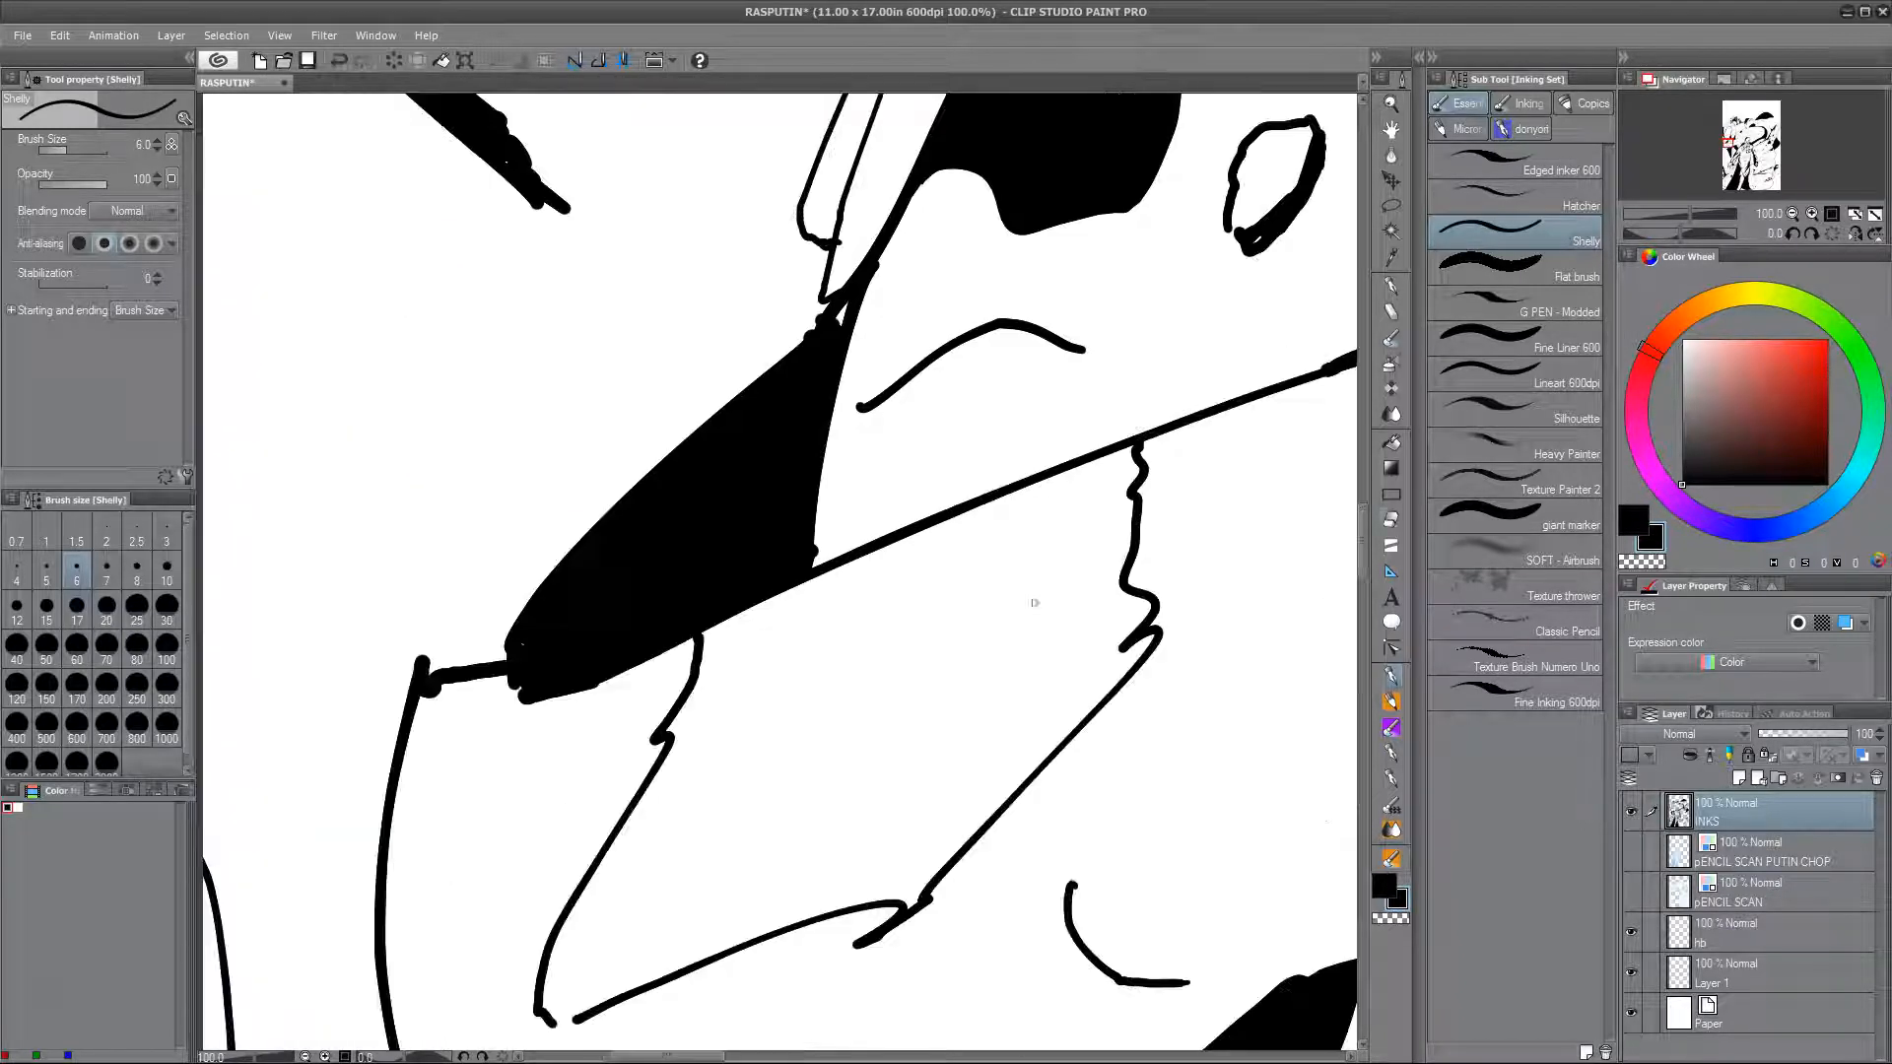
Step: Inspect the inks on the tentacles and figure in the page's left half for stray marks
key("e")
left_click_drag(1144, 443, 1043, 646)
left_click_drag(875, 1024, 925, 376)
left_click_drag(847, 985, 946, 293)
left_click_drag(690, 985, 756, 707)
scroll(756, 707, "down", 4)
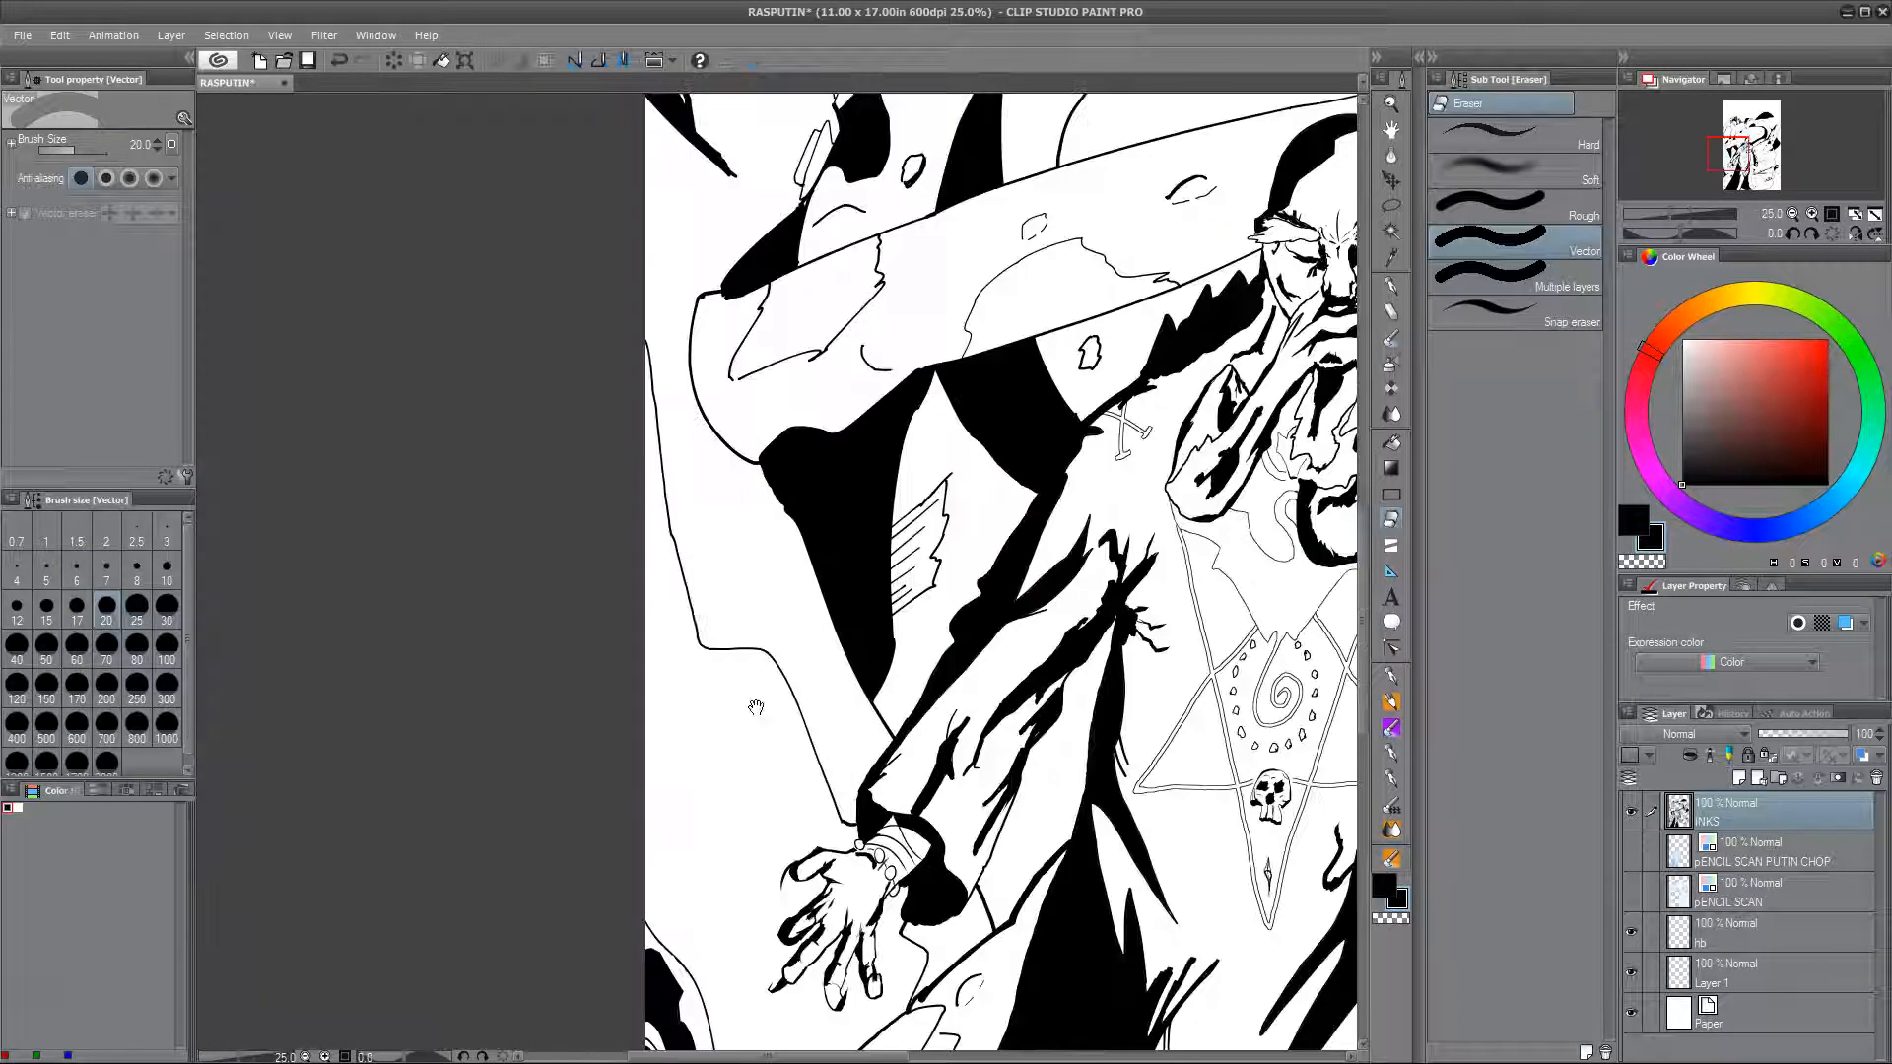
left_click_drag(704, 297, 641, 508)
scroll(641, 508, "up", 3)
left_click_drag(1222, 493, 749, 621)
left_click_drag(1167, 608, 773, 752)
left_click_drag(1231, 463, 561, 759)
left_click_drag(1231, 453, 552, 758)
left_click_drag(1175, 202, 765, 786)
left_click_drag(1300, 841, 805, 737)
scroll(804, 737, "down", 2)
scroll(805, 737, "up", 3)
Step: Examine the line junctions and suckers of the tentacles along the page's right edge for stray marks
left_click_drag(625, 583, 713, 1014)
left_click_drag(884, 223, 895, 228)
left_click_drag(1252, 630, 848, 347)
left_click_drag(1332, 419, 929, 137)
left_click_drag(1271, 295, 916, 548)
left_click_drag(1230, 596, 874, 848)
left_click_drag(885, 521, 888, 501)
key("ctrl+z")
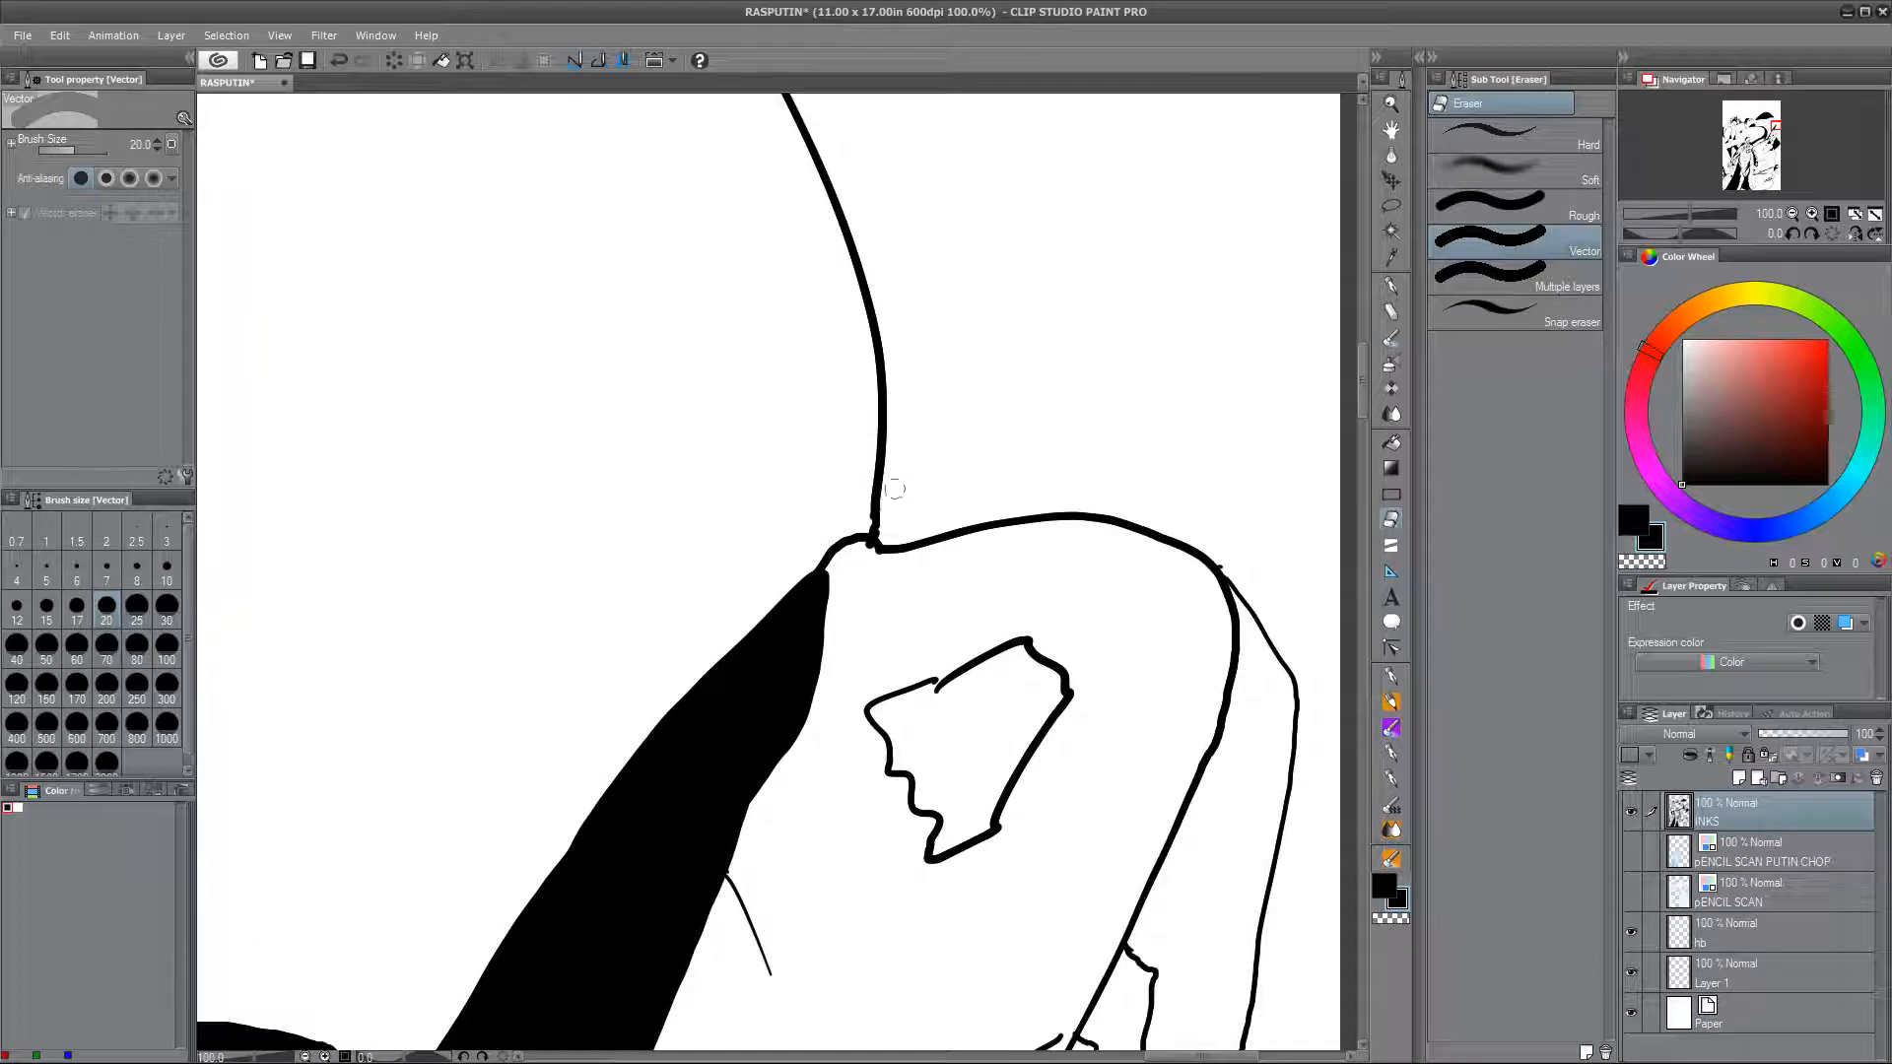
left_click_drag(925, 691, 903, 405)
left_click_drag(1093, 838, 1130, 320)
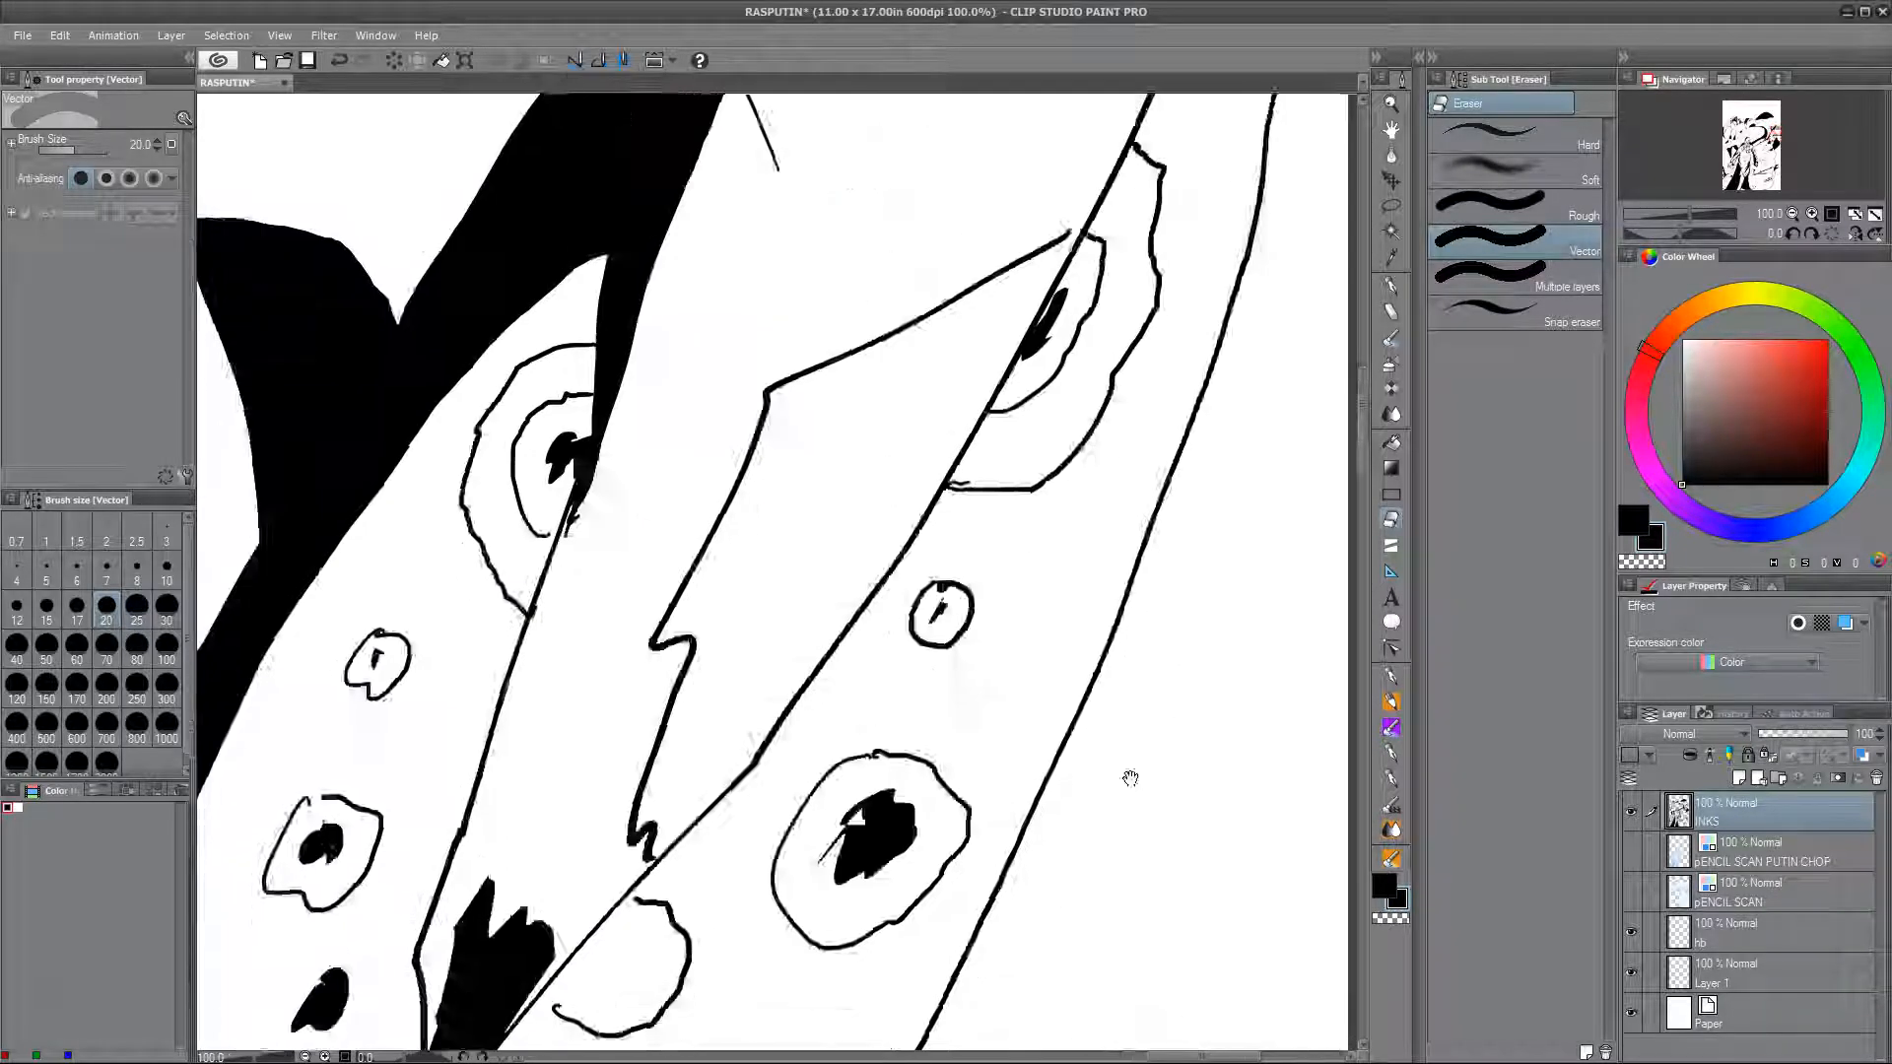
left_click_drag(1132, 777, 1259, 258)
left_click_drag(995, 867, 1034, 251)
left_click_drag(966, 867, 1005, 252)
left_click_drag(584, 838, 650, 623)
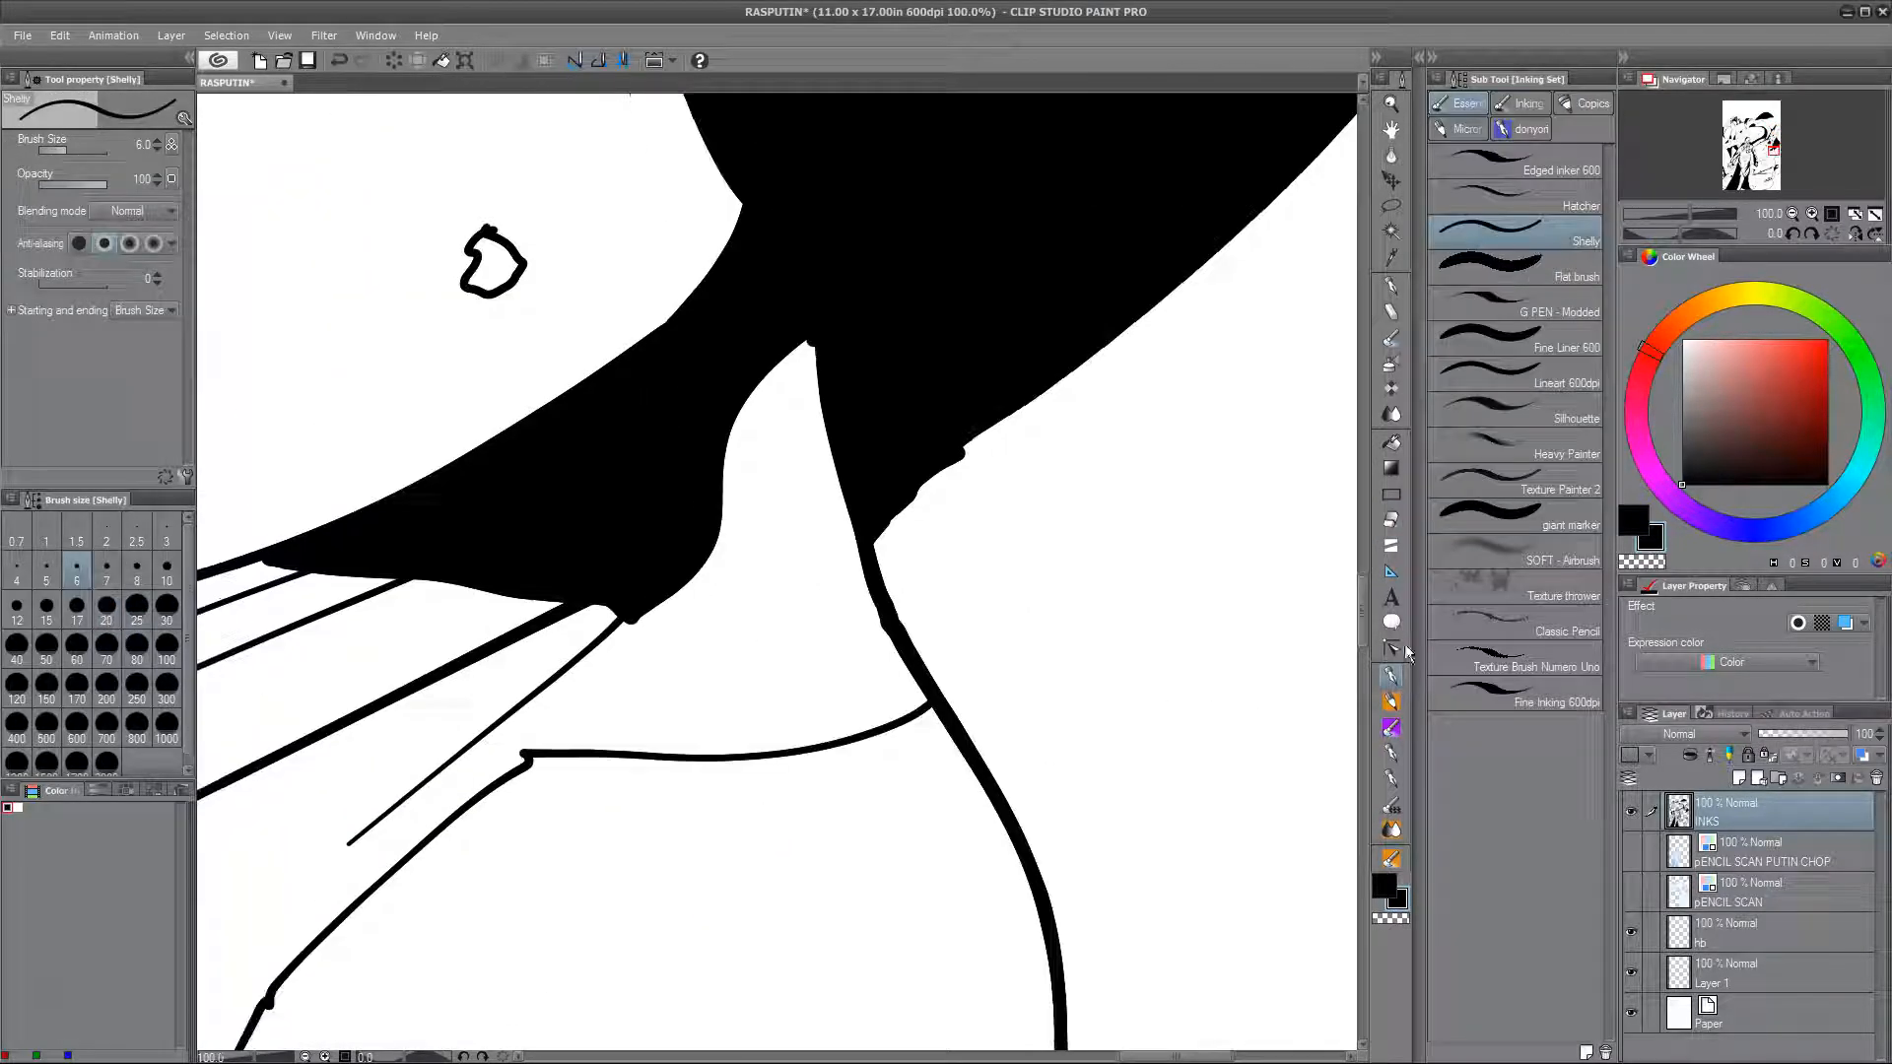
Step: Reduce the eraser to size 7 and clean the pointed tip where the white gap enters the black shape
key("bracketleft")
key("bracketleft")
key("bracketleft")
key("bracketleft")
key("bracketleft")
key("bracketleft")
left_click_drag(806, 347, 816, 343)
left_click_drag(858, 843, 919, 258)
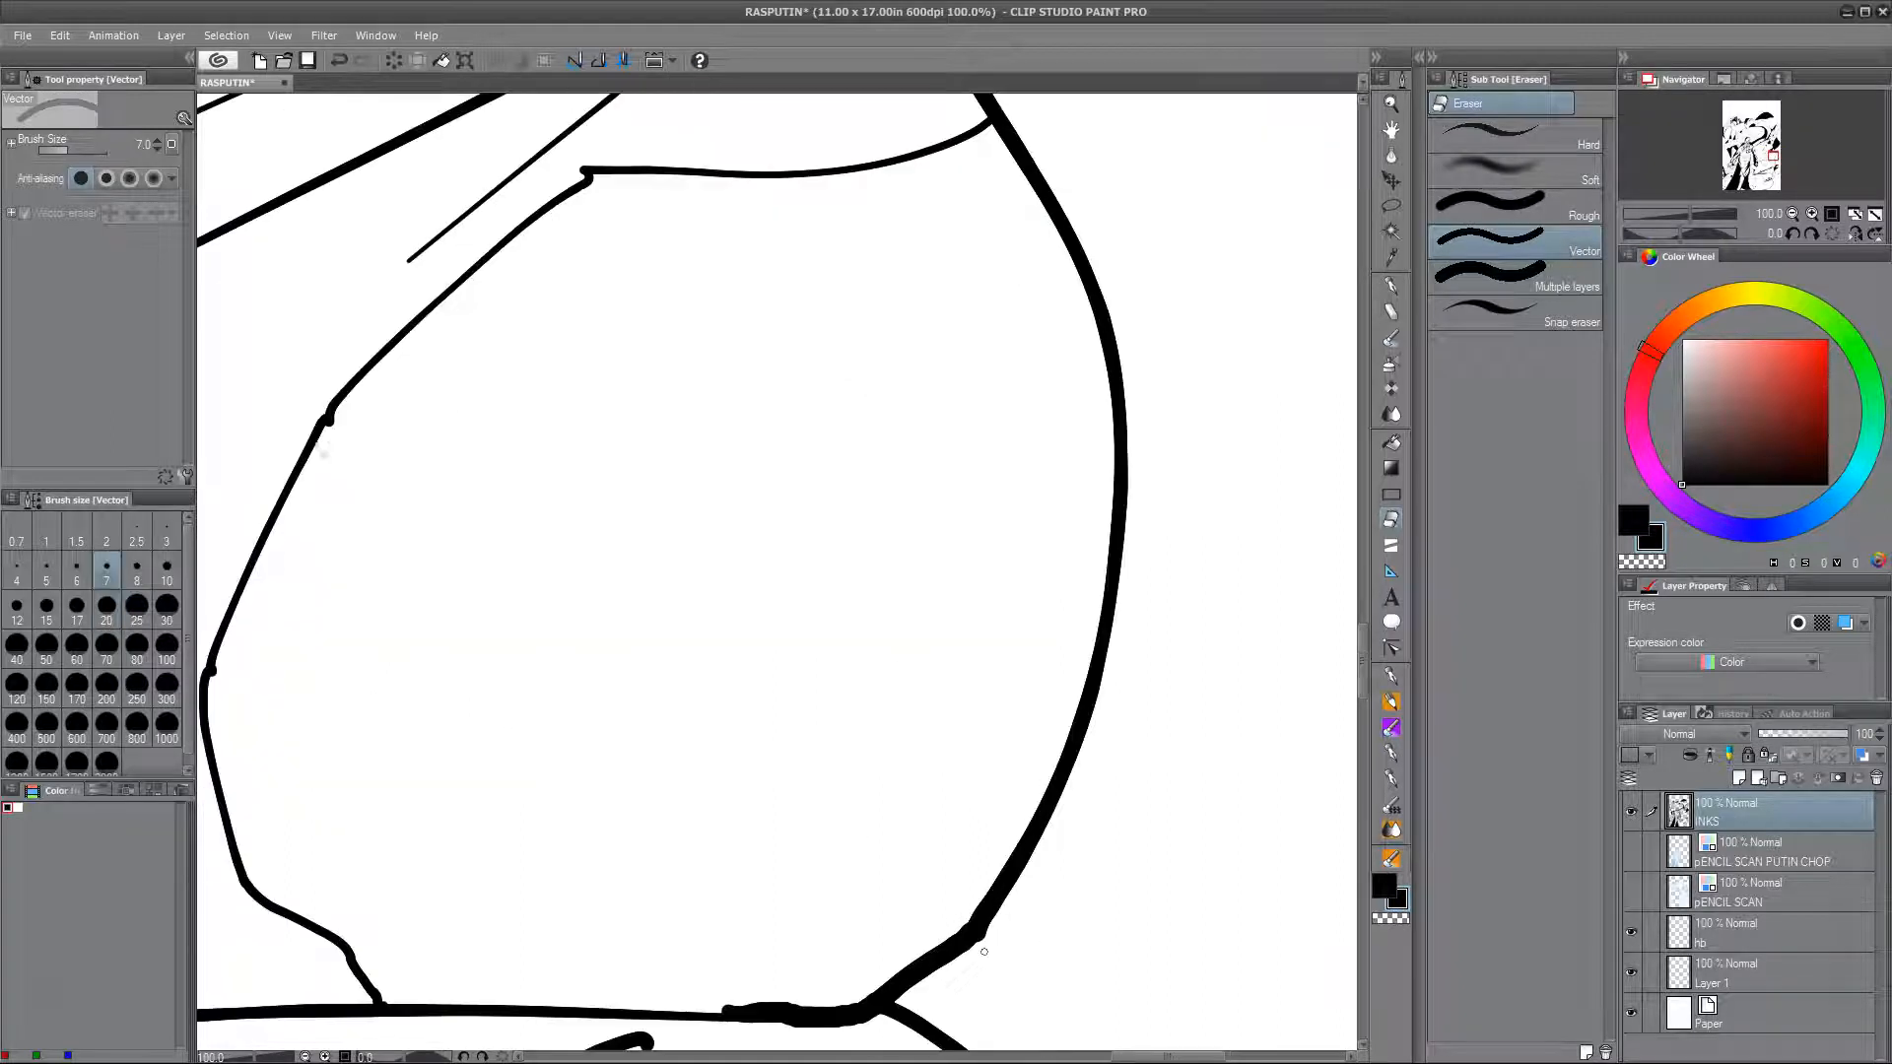
Step: Close the gap between the patch outline and the black shadow on the right-edge tentacle and clean the adjoining lines
left_click_drag(877, 1029, 918, 651)
left_click_drag(798, 818, 982, 368)
left_click_drag(1076, 946, 743, 722)
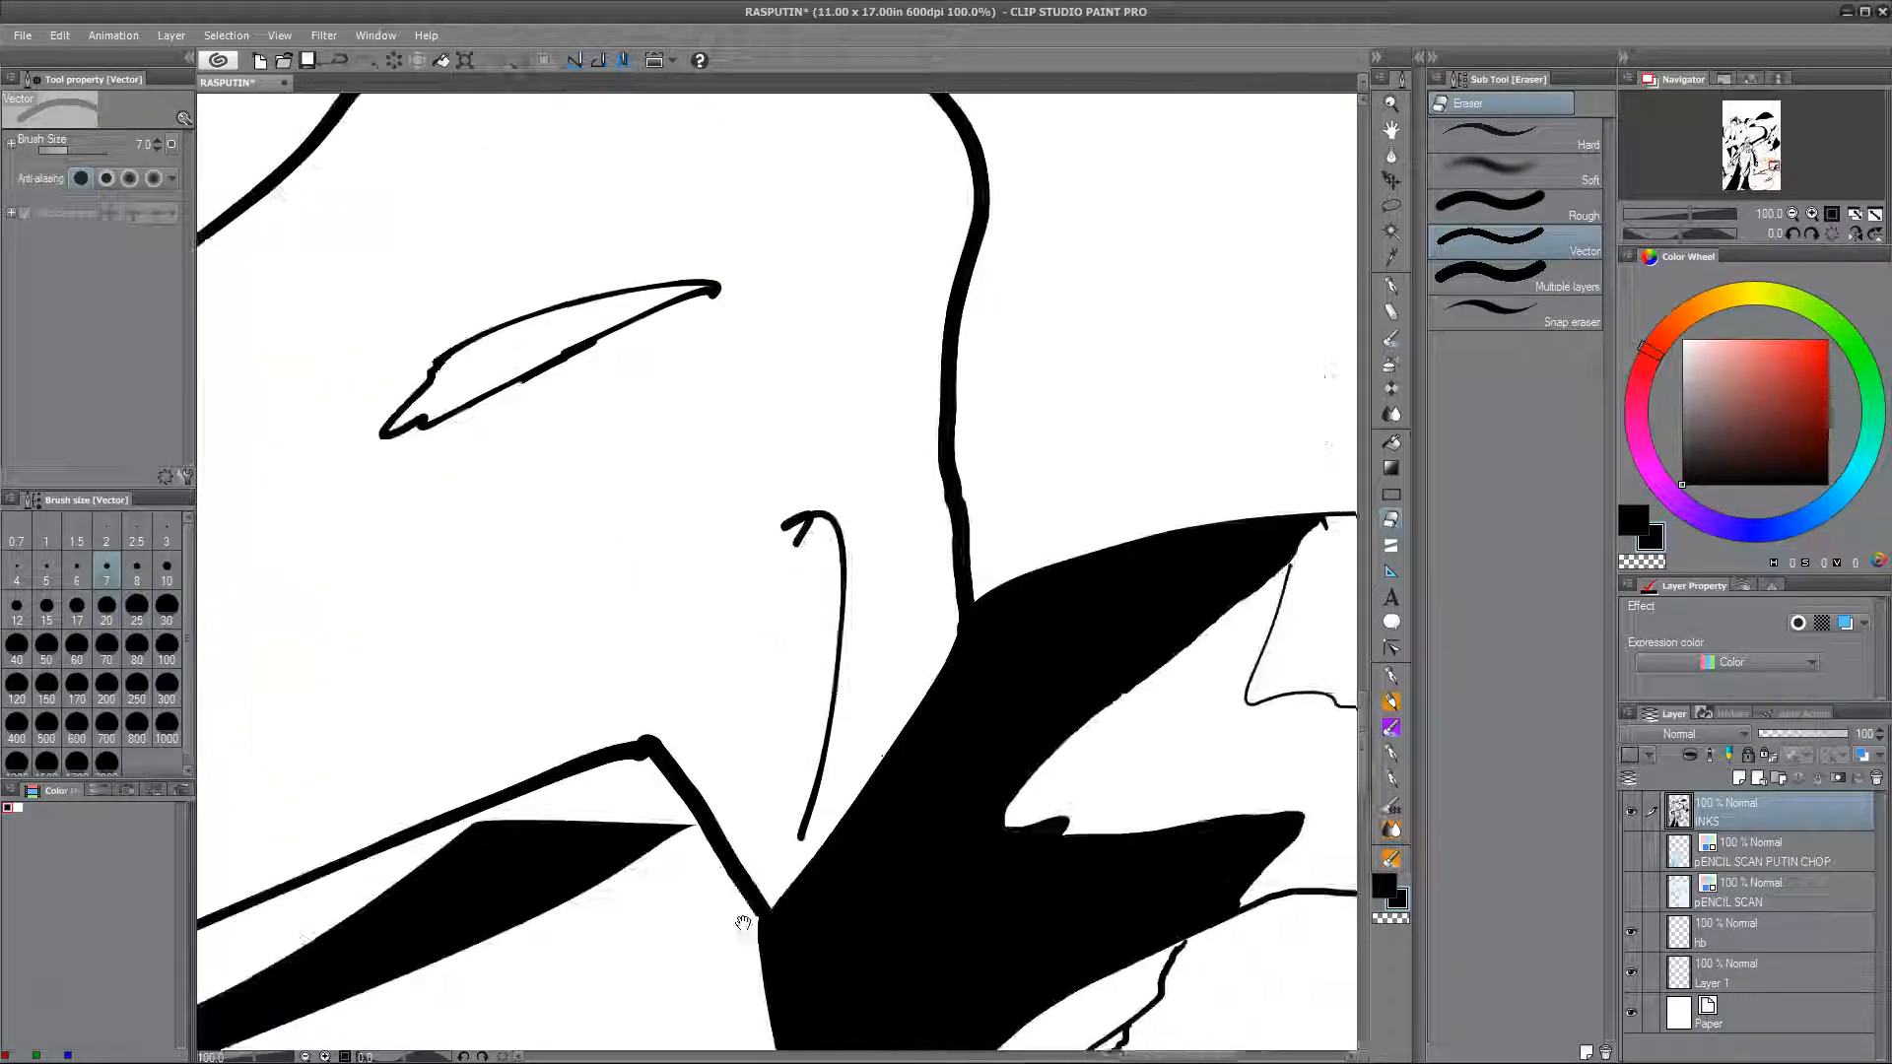
left_click_drag(936, 689, 552, 888)
key("p")
mouse_move(919, 748)
left_mouse_down()
mouse_move(911, 789)
mouse_move(919, 761)
left_mouse_up()
key("e")
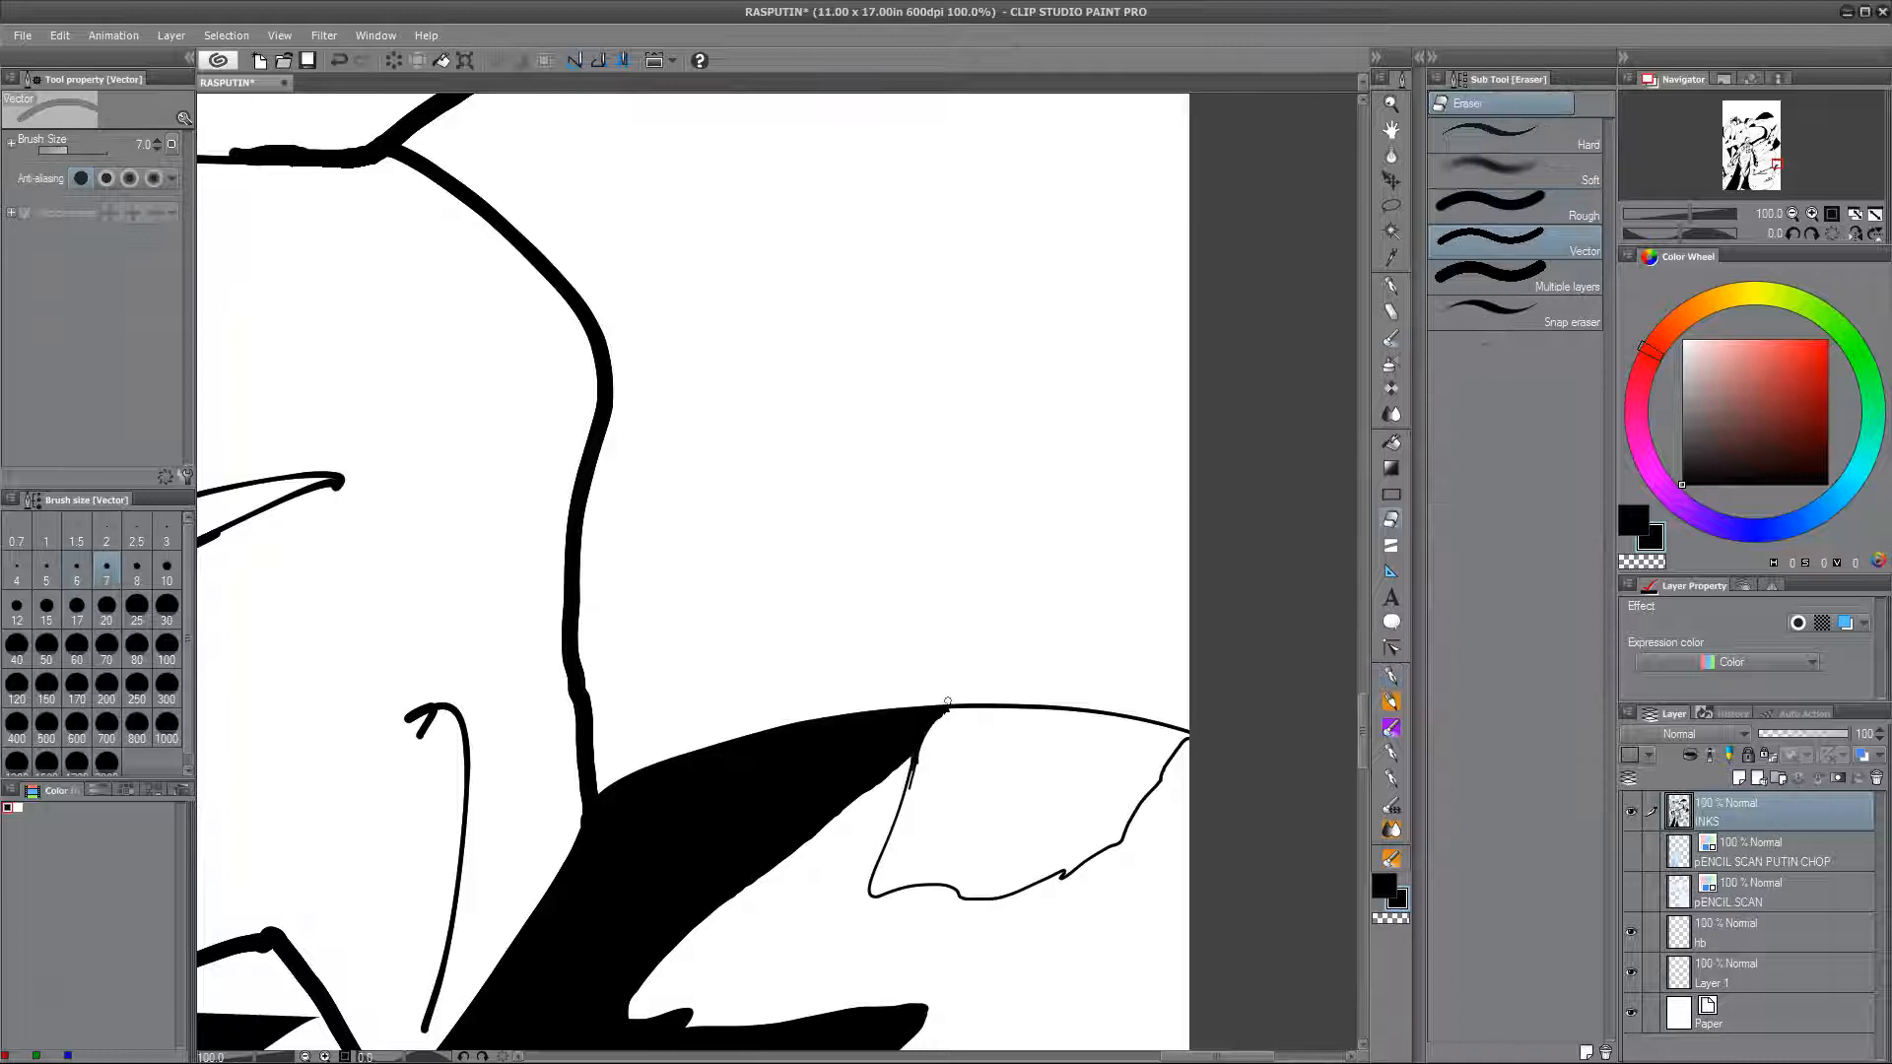
left_click_drag(867, 926, 918, 170)
left_click_drag(571, 624, 593, 614)
mouse_move(964, 857)
left_mouse_down()
mouse_move(857, 798)
mouse_move(895, 414)
left_mouse_up()
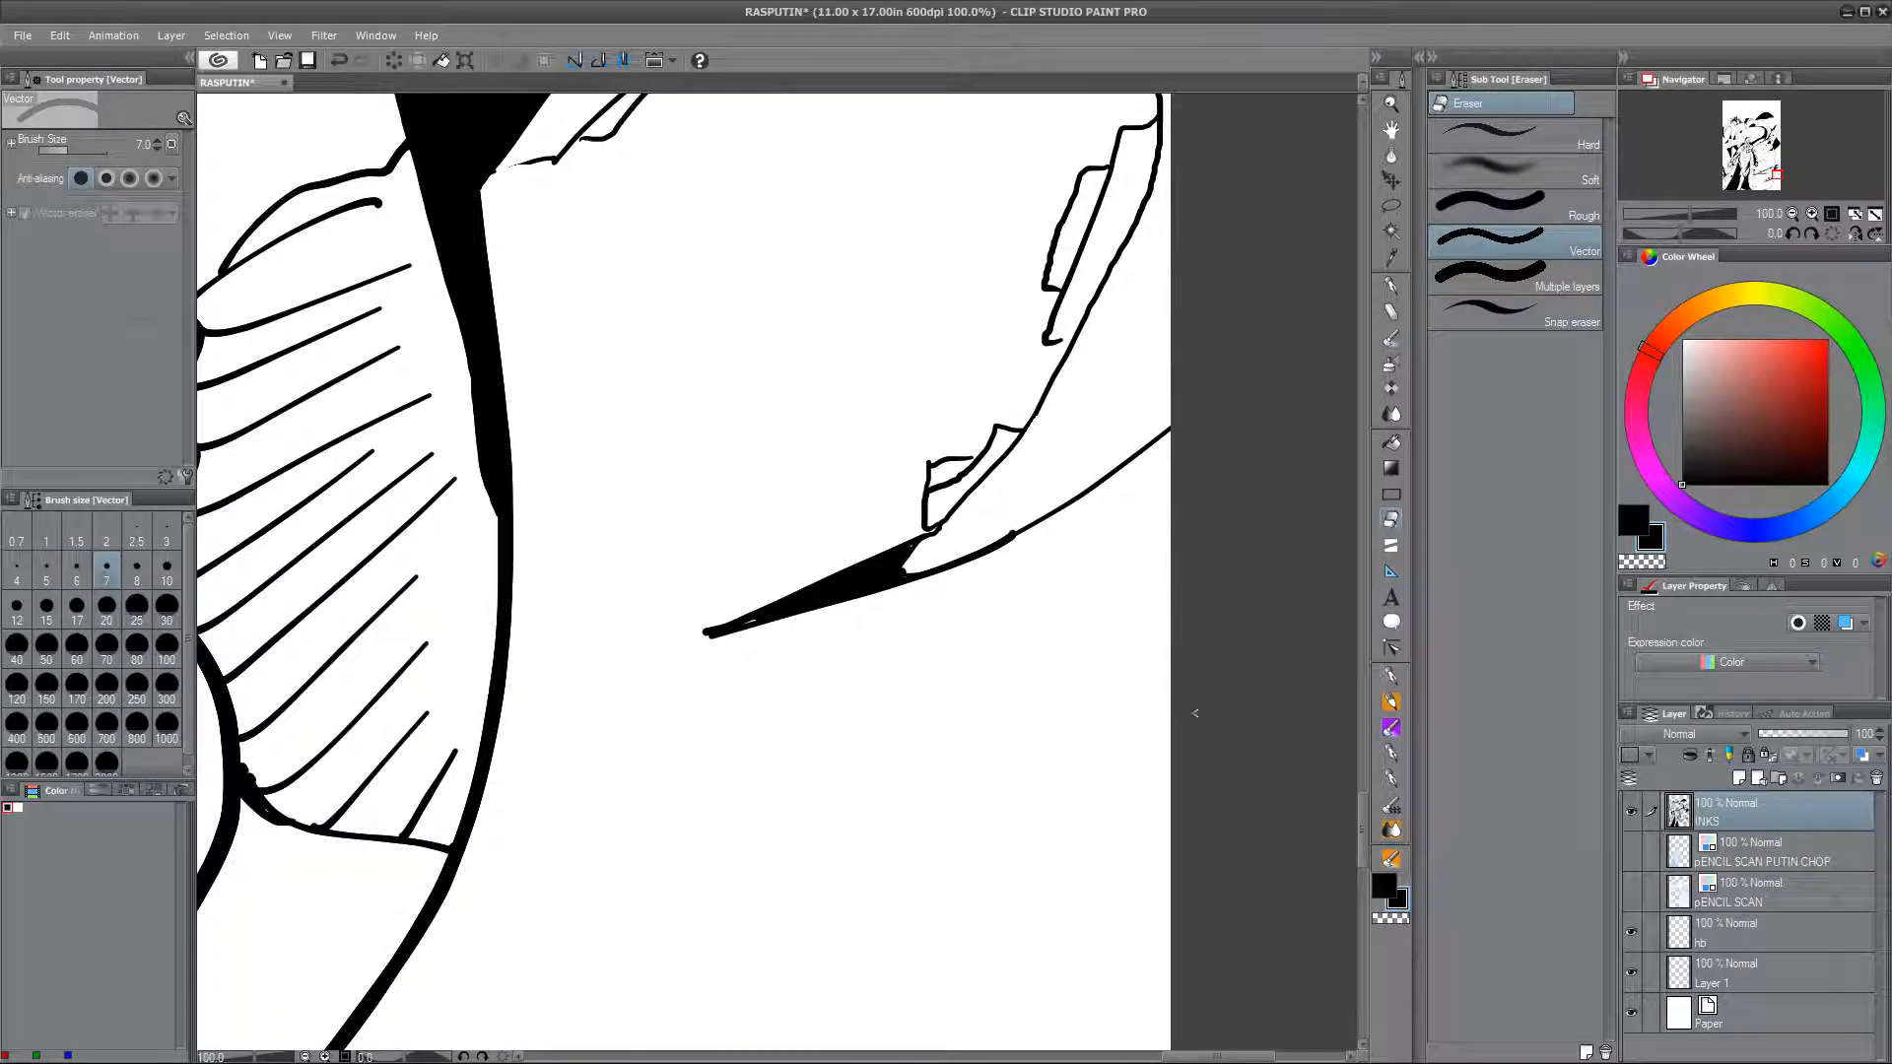
Step: Extend the point of the black sliver under the small right-edge tentacle with a thin tapered line
left_click(1391, 677)
left_click_drag(709, 636, 643, 661)
mouse_move(625, 924)
left_mouse_down()
mouse_move(1019, 687)
mouse_move(1129, 406)
left_mouse_up()
mouse_move(644, 540)
left_mouse_down()
mouse_move(657, 589)
mouse_move(645, 563)
left_mouse_up()
left_click_drag(869, 431, 838, 1056)
Step: Erase all hatching lines inside the ragged patch on the lower right tentacle with the eraser at size 15
key("e")
mouse_move(883, 524)
left_mouse_down()
mouse_move(863, 412)
mouse_move(889, 698)
left_mouse_up()
mouse_move(821, 323)
left_mouse_down()
mouse_move(709, 388)
mouse_move(751, 363)
left_mouse_up()
key("ctrl+z")
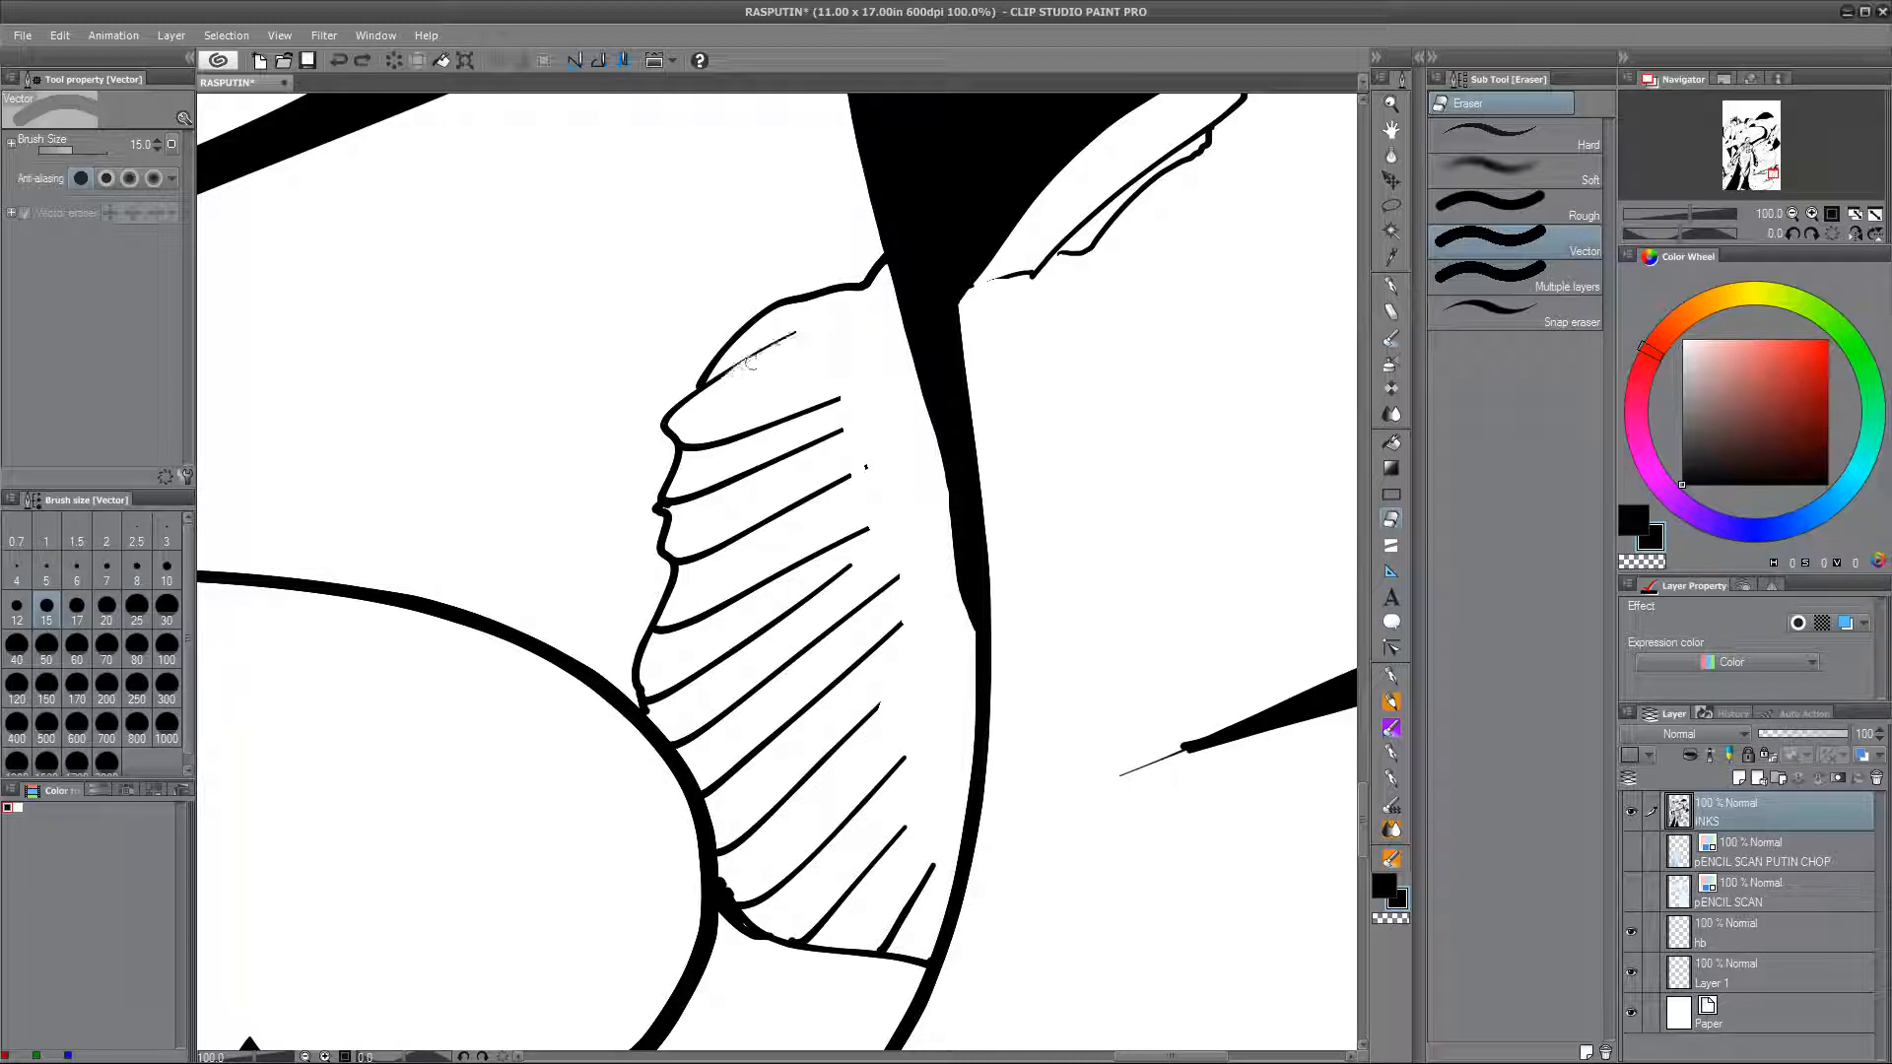
mouse_move(691, 434)
left_mouse_down()
mouse_move(692, 570)
mouse_move(659, 640)
left_mouse_up()
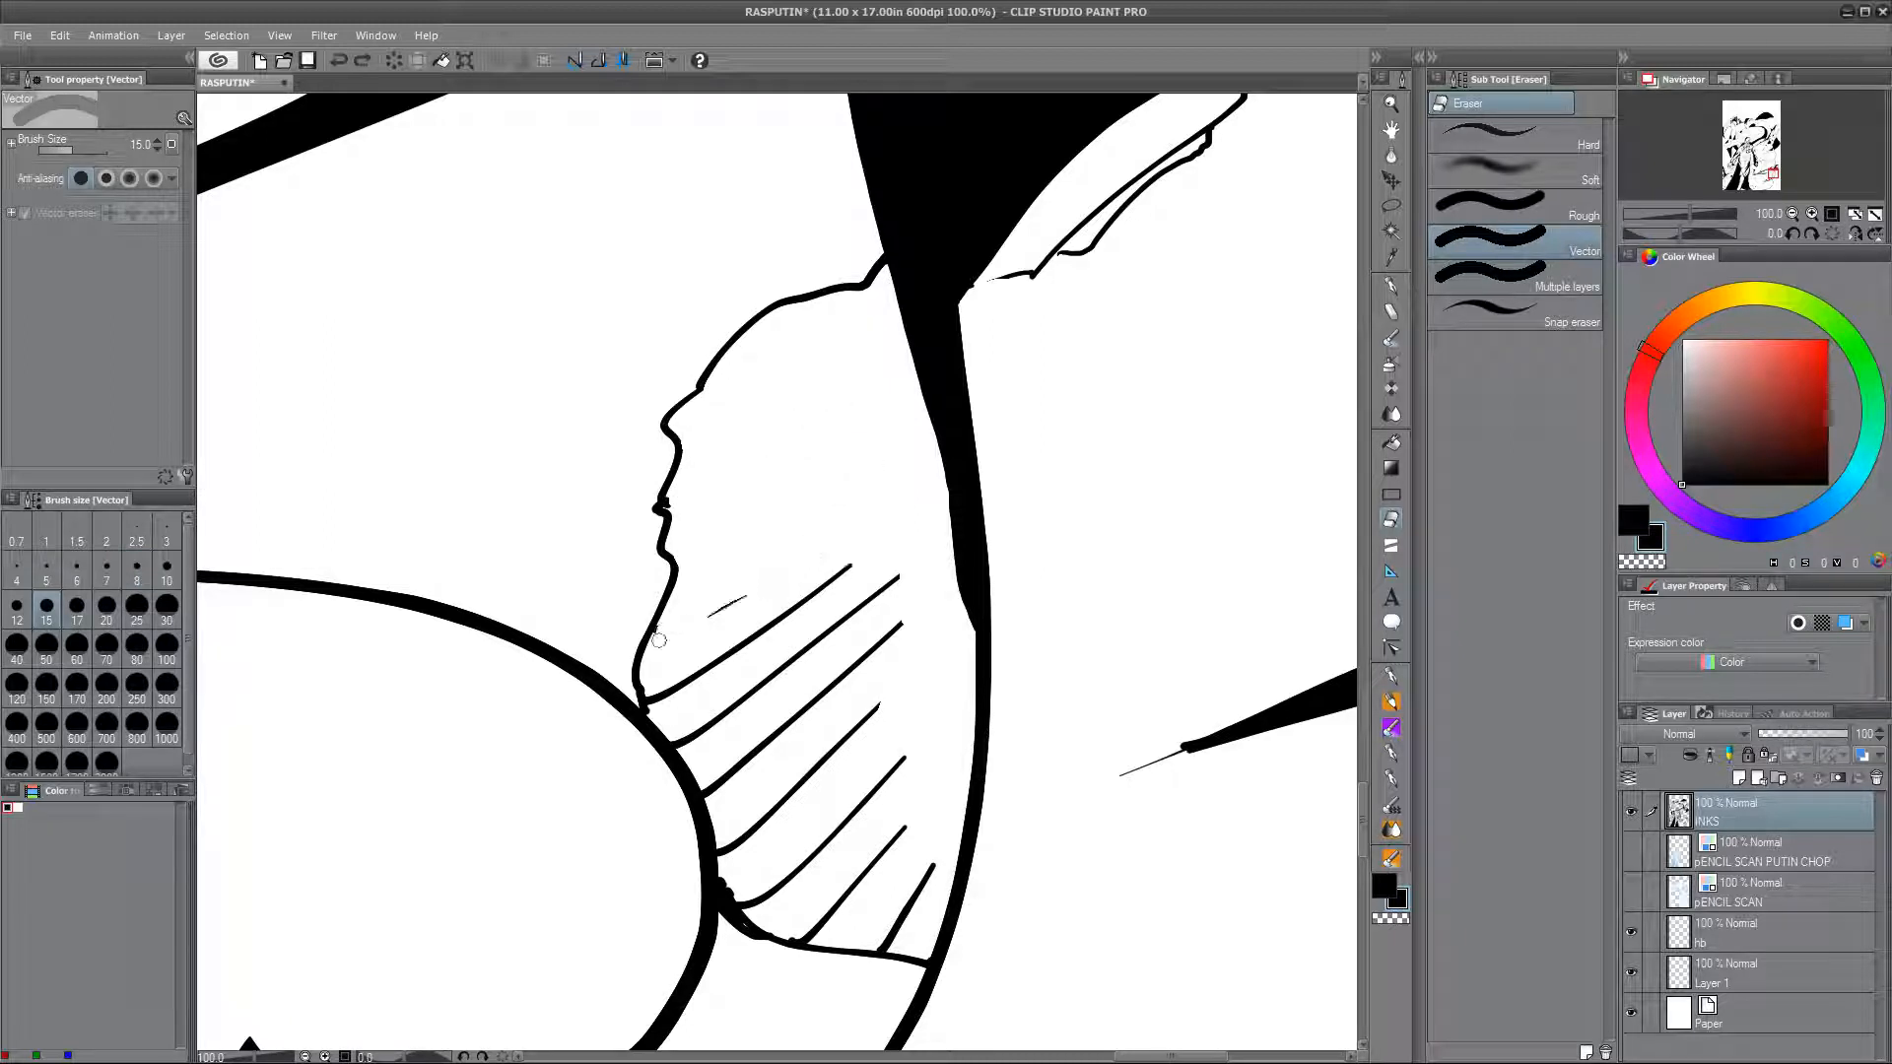
mouse_move(662, 706)
left_mouse_down()
mouse_move(731, 914)
mouse_move(881, 587)
mouse_move(914, 826)
left_mouse_up()
key("ctrl+z")
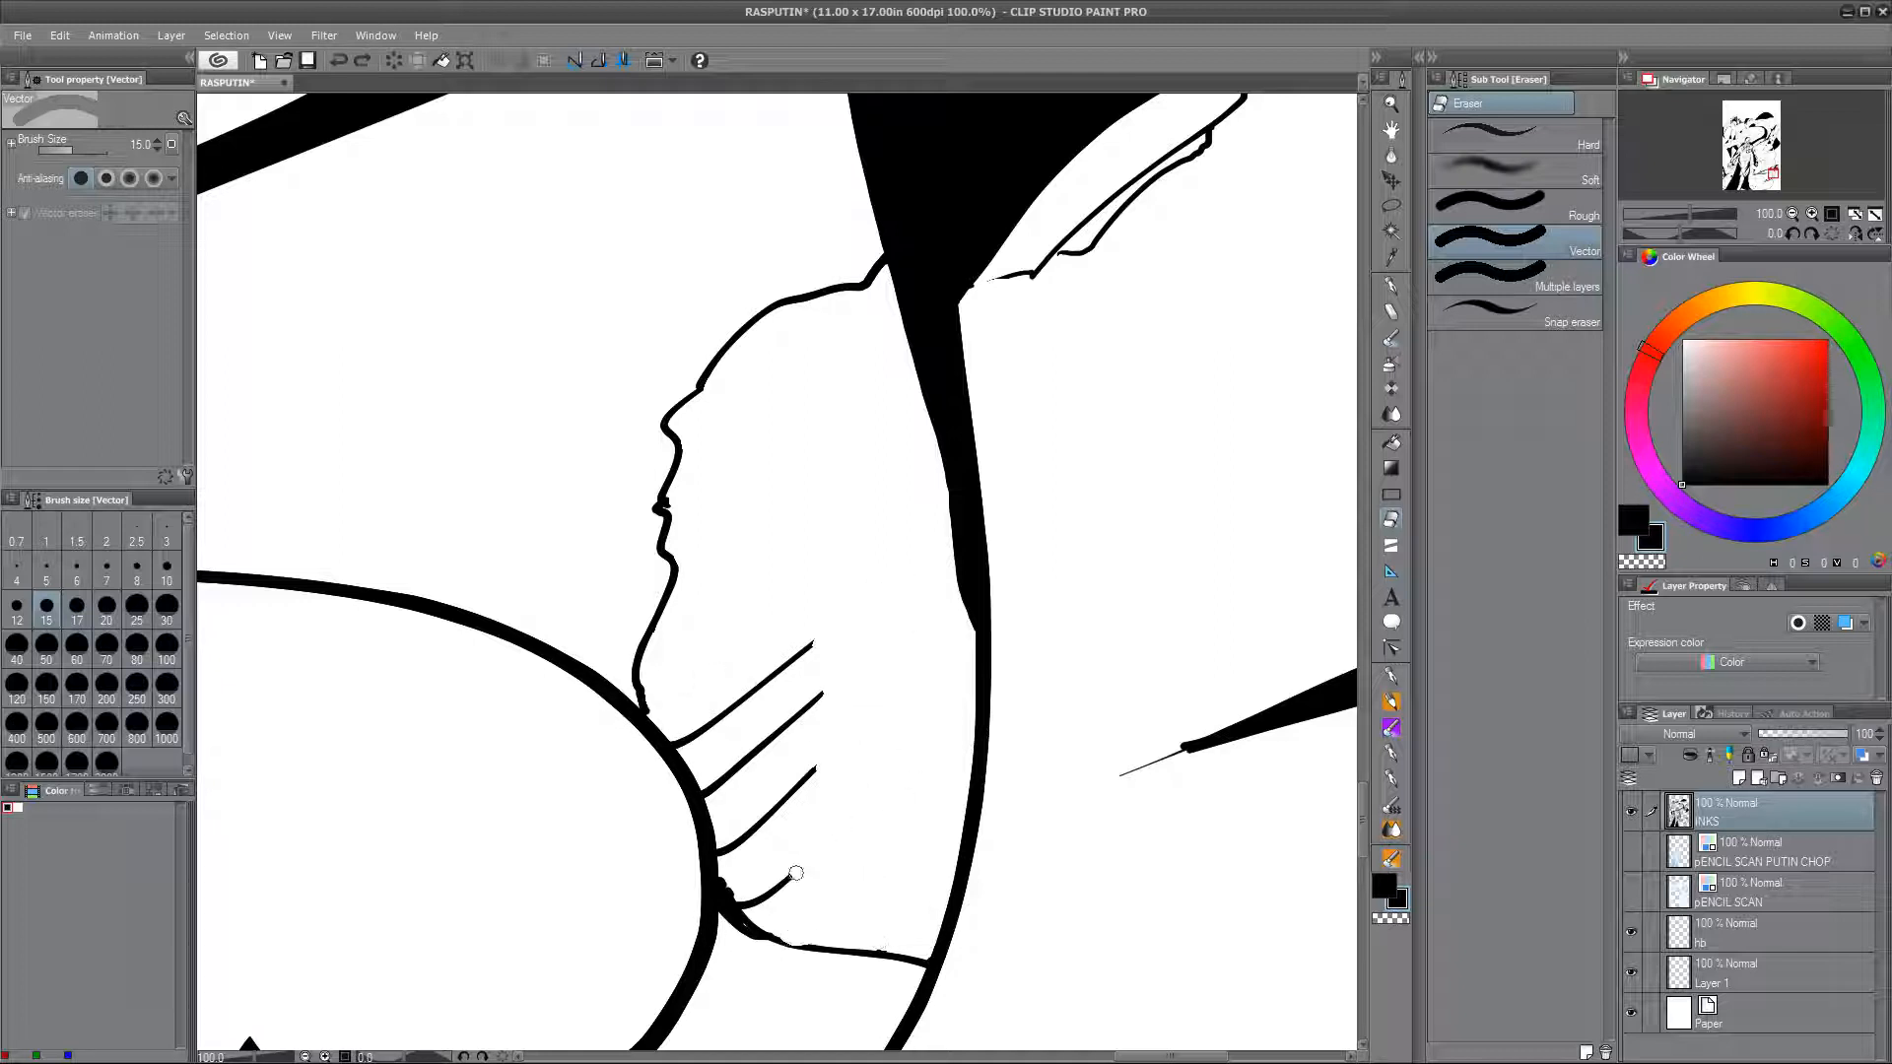
mouse_move(759, 692)
left_mouse_down()
mouse_move(798, 724)
mouse_move(778, 827)
left_mouse_up()
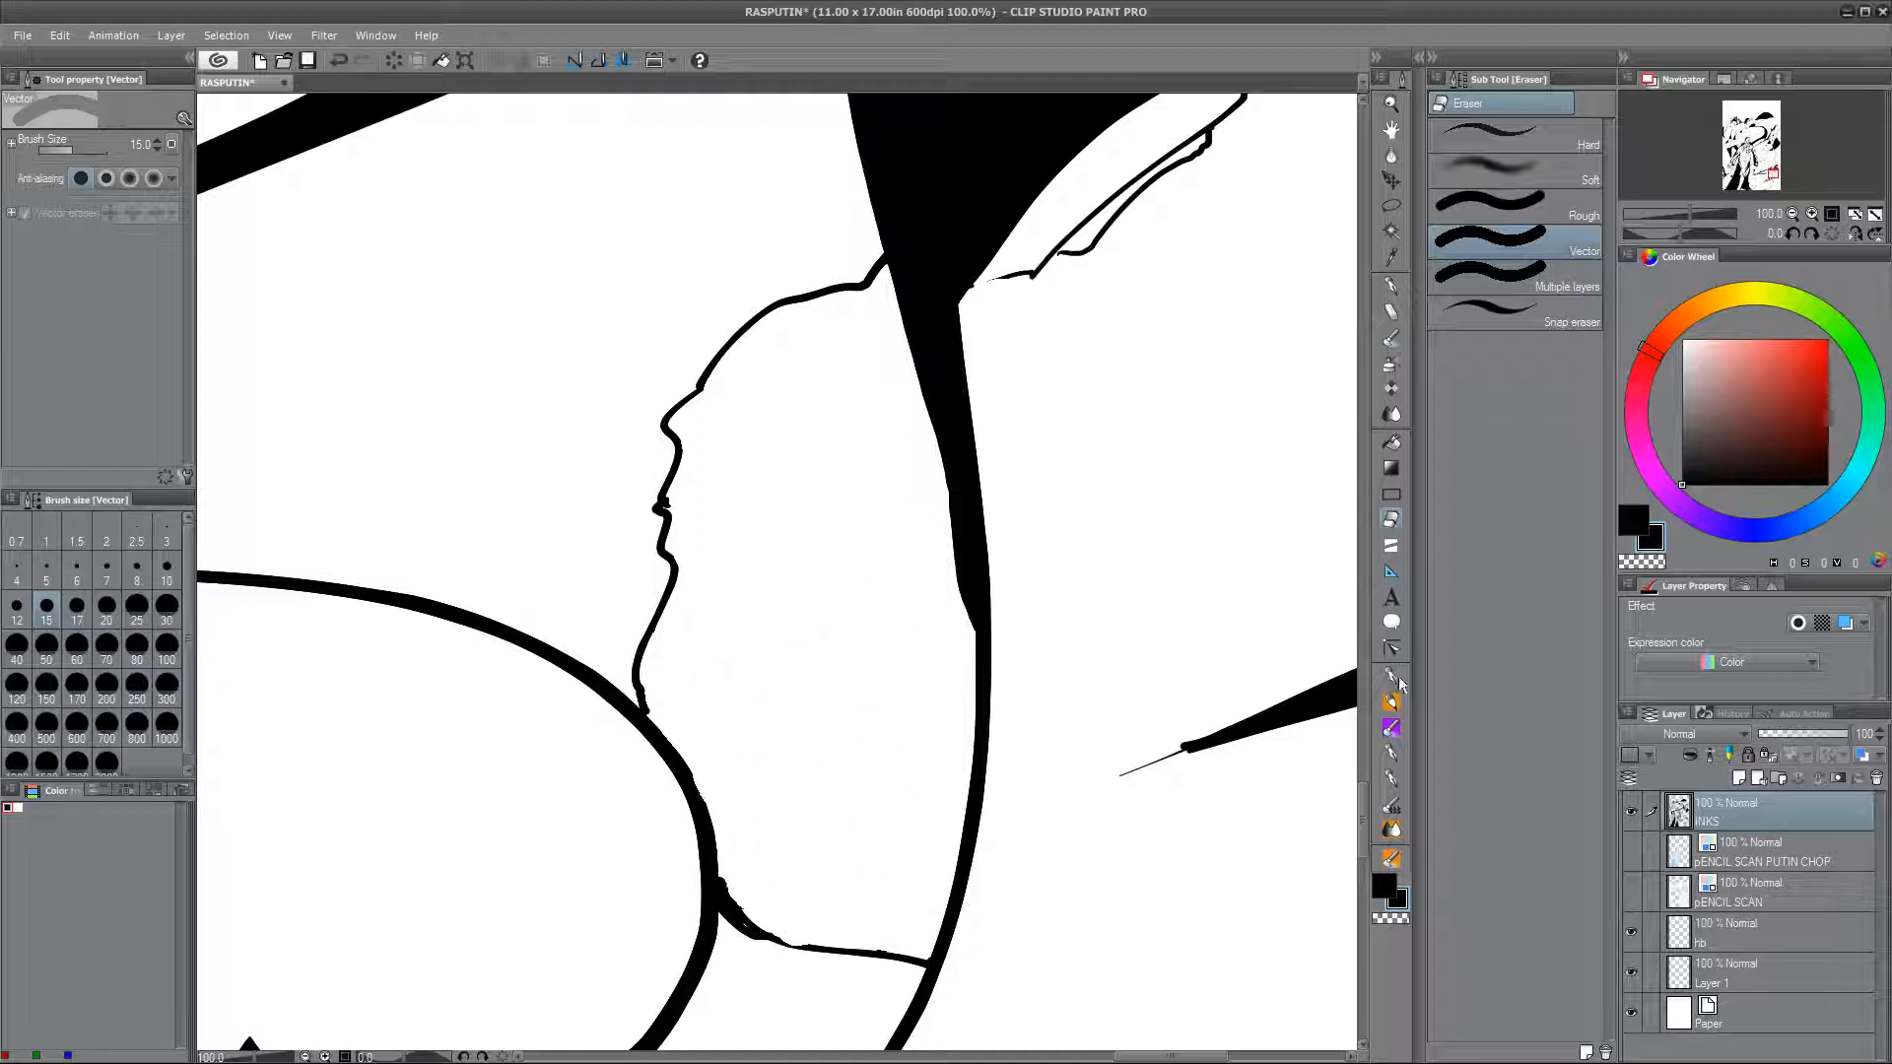
Step: Inspect the lower right tentacle's linework down to the page's bottom edge and view the whole page
key("p")
left_click_drag(729, 890, 783, 340)
left_click_drag(781, 764, 1275, 532)
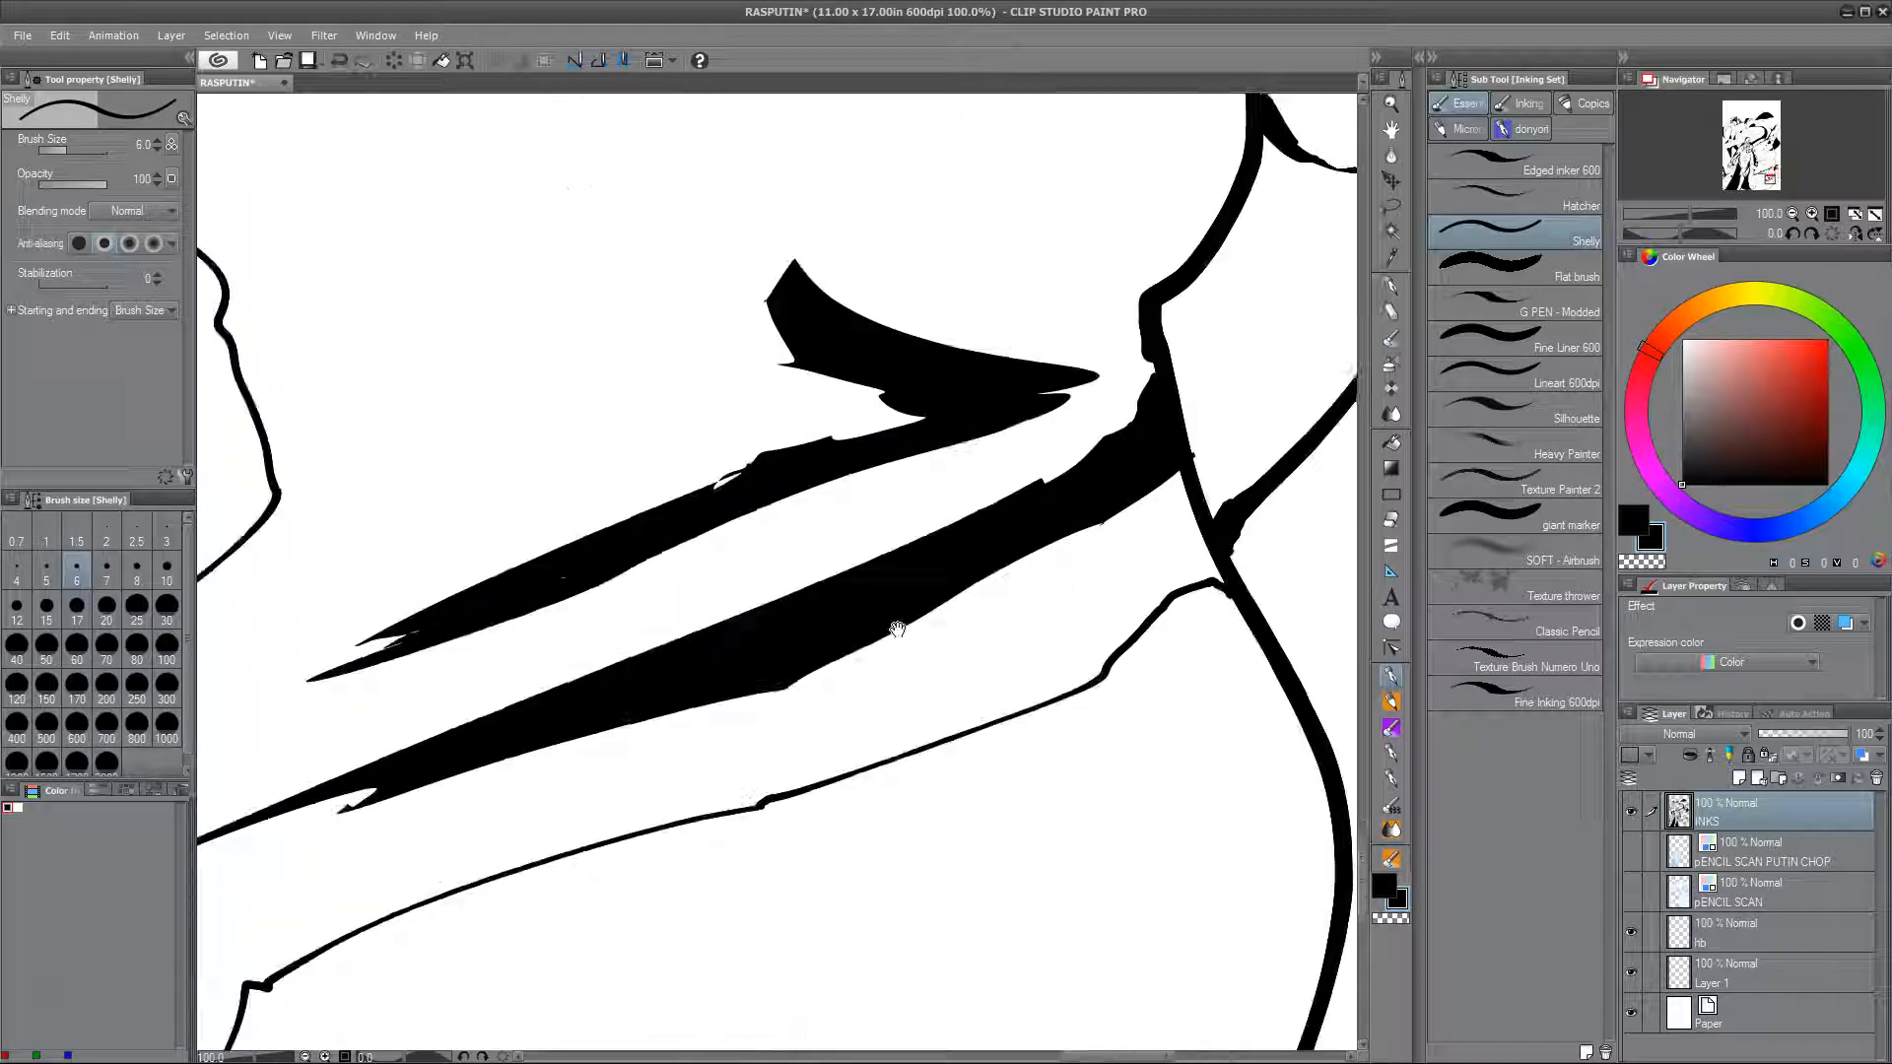
left_click_drag(896, 629, 1191, 155)
left_click_drag(709, 896, 1074, 467)
key("e")
key("p")
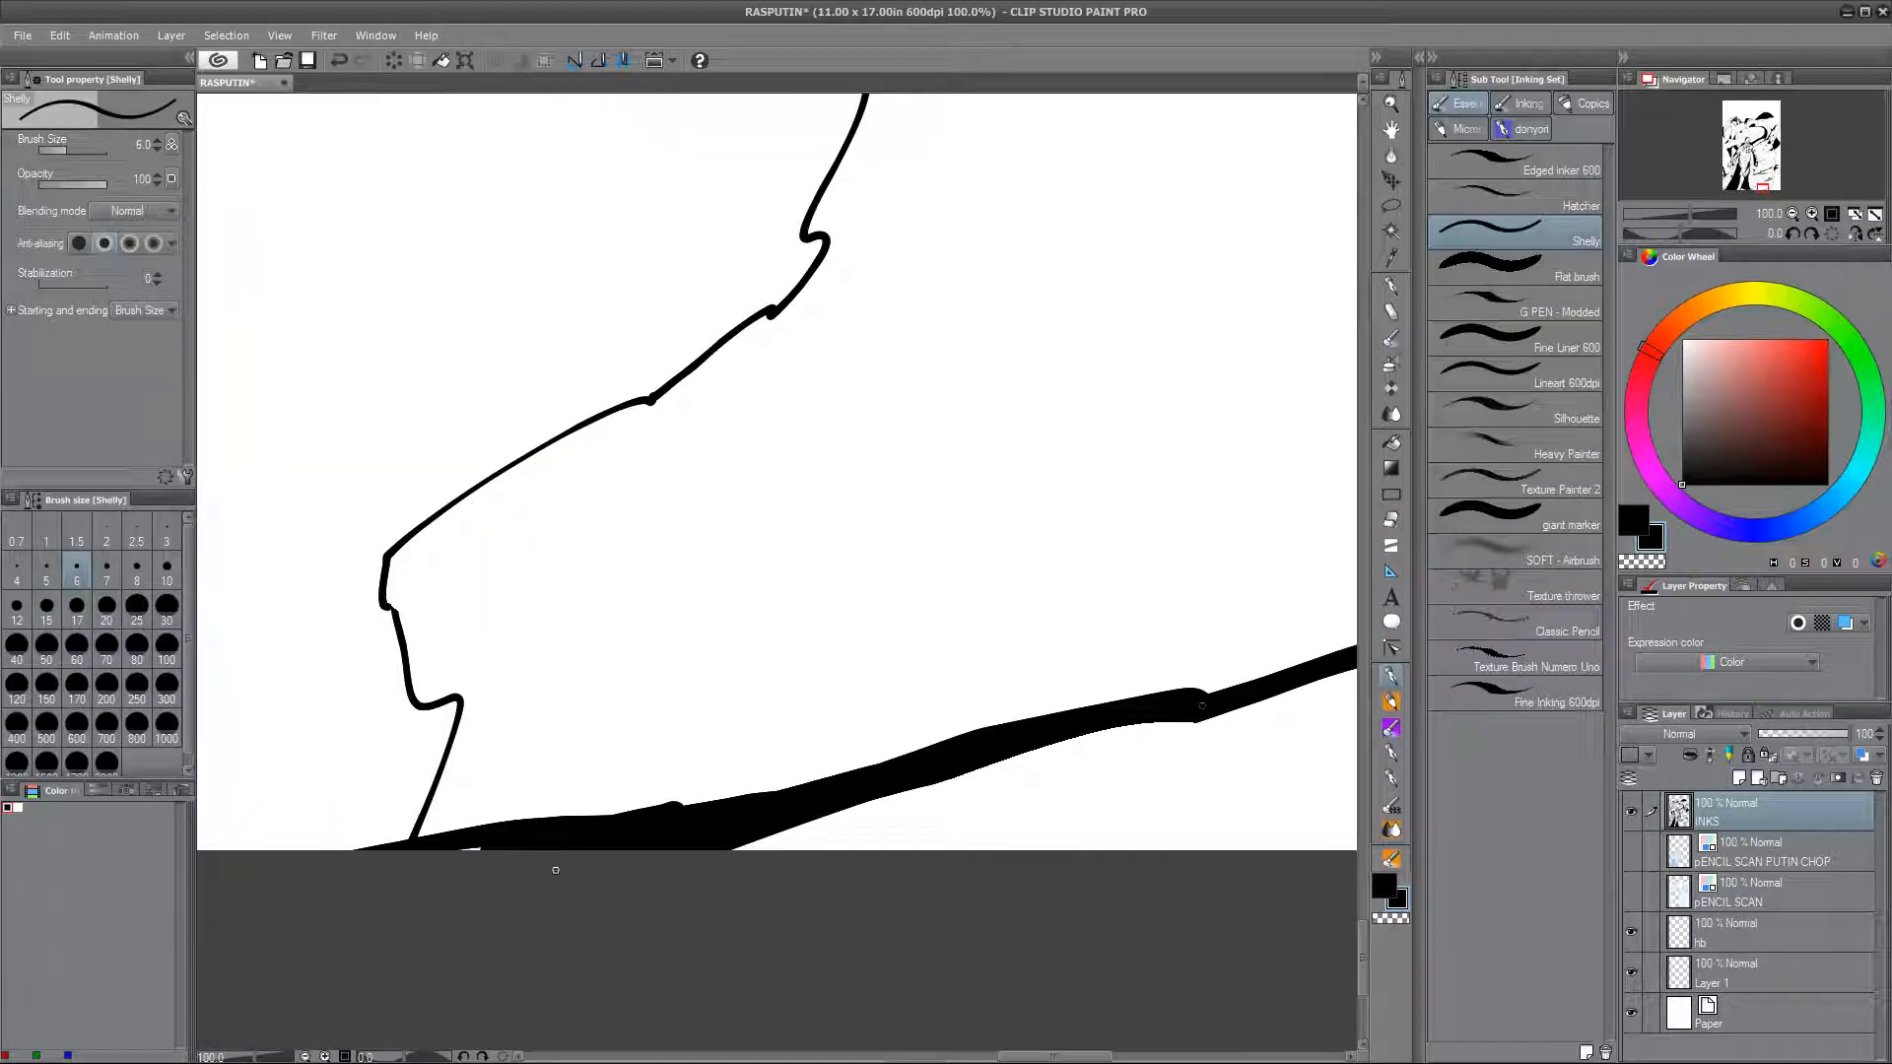
scroll(748, 912, "down", 6)
scroll(749, 913, "down", 1)
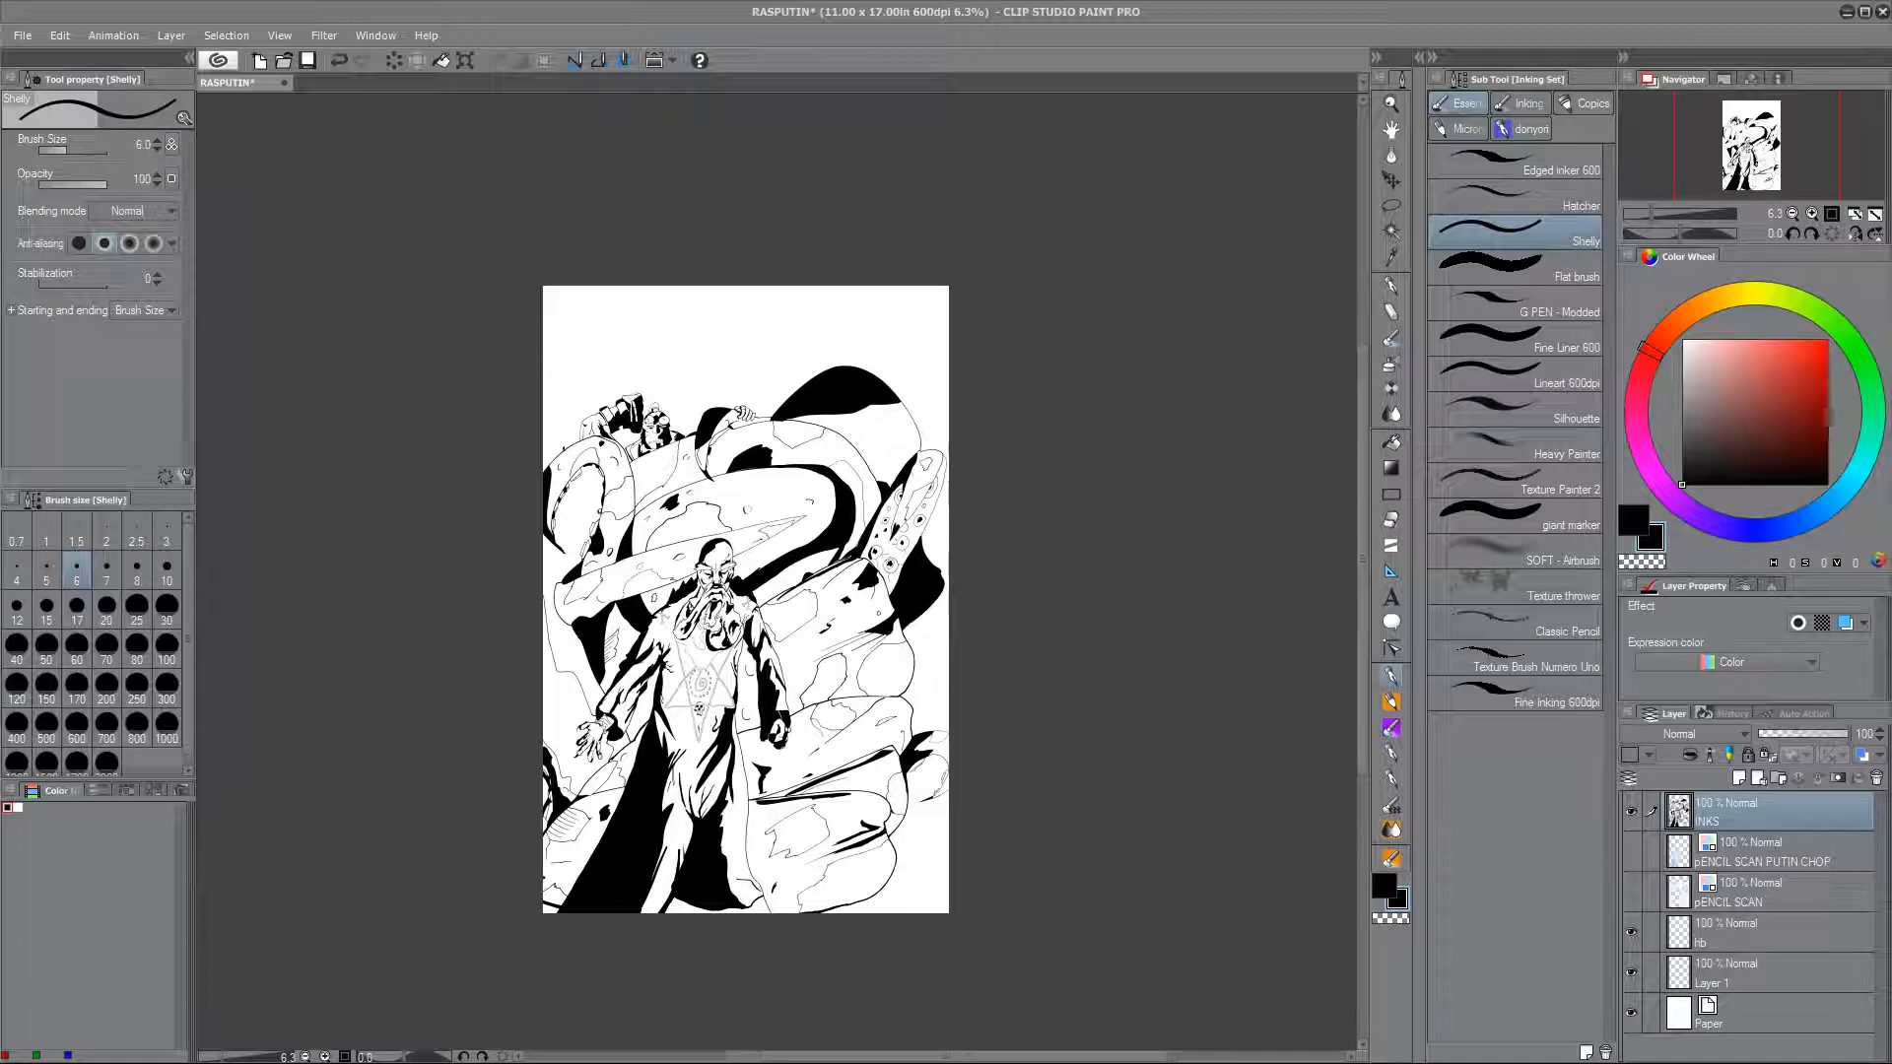
Step: Ink a contour across the empty upper left corner and a long line from the page's top edge down to the clenched hand
scroll(951, 675, "up", 2)
mouse_move(407, 486)
left_mouse_down()
mouse_move(372, 808)
mouse_move(377, 736)
left_mouse_up()
scroll(371, 810, "up", 4)
left_click(168, 582)
key("ctrl+z")
left_click_drag(442, 429, 505, 632)
left_click_drag(660, 135, 406, 410)
left_click_drag(931, 518, 1259, 158)
mouse_move(923, 696)
left_mouse_down()
mouse_move(794, 752)
mouse_move(785, 845)
left_mouse_up()
Step: Select the enclosed upper left corner of the background and fill it with black
key("w")
left_click(347, 394)
key("alt+Delete")
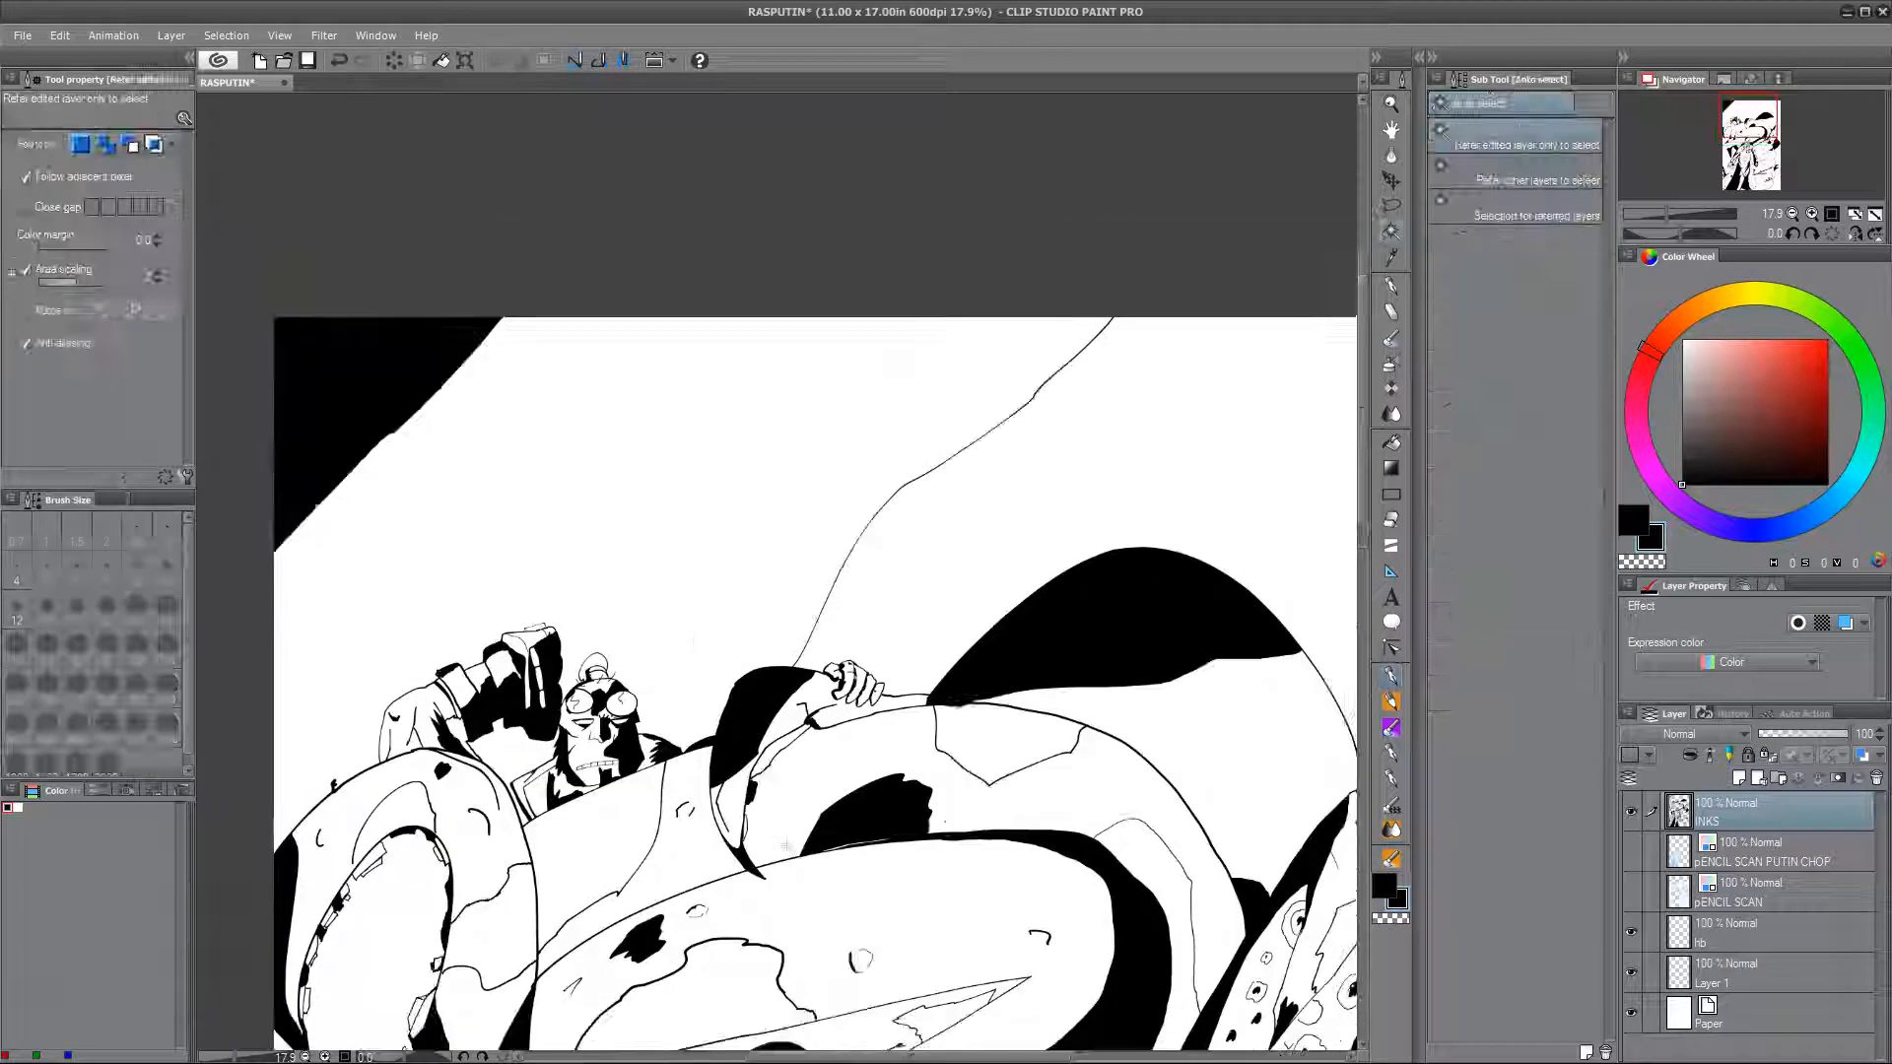
Step: Try filling the background area on the right side of the new long line with black
left_click_drag(1345, 557, 1084, 630)
left_click(1098, 630)
left_click_drag(985, 936, 956, 374)
left_click_drag(976, 946, 883, 600)
scroll(879, 790, "down", 4)
key("alt+Delete")
key("ctrl+d")
Step: Try filling further background areas around the lower right tentacles, swapping the drawing colours for the last fill
left_click(953, 866)
left_click(951, 760, "alt")
key("alt+Delete")
key("ctrl+d")
left_click(955, 866)
key("x")
key("alt+Delete")
key("ctrl+d")
Step: Undo the fills of the background beside the right-hand tentacles
scroll(974, 957, "up", 4)
left_click_drag(865, 454, 1000, 975)
left_click_drag(1014, 148, 950, 93)
key("ctrl+z")
key("ctrl+z")
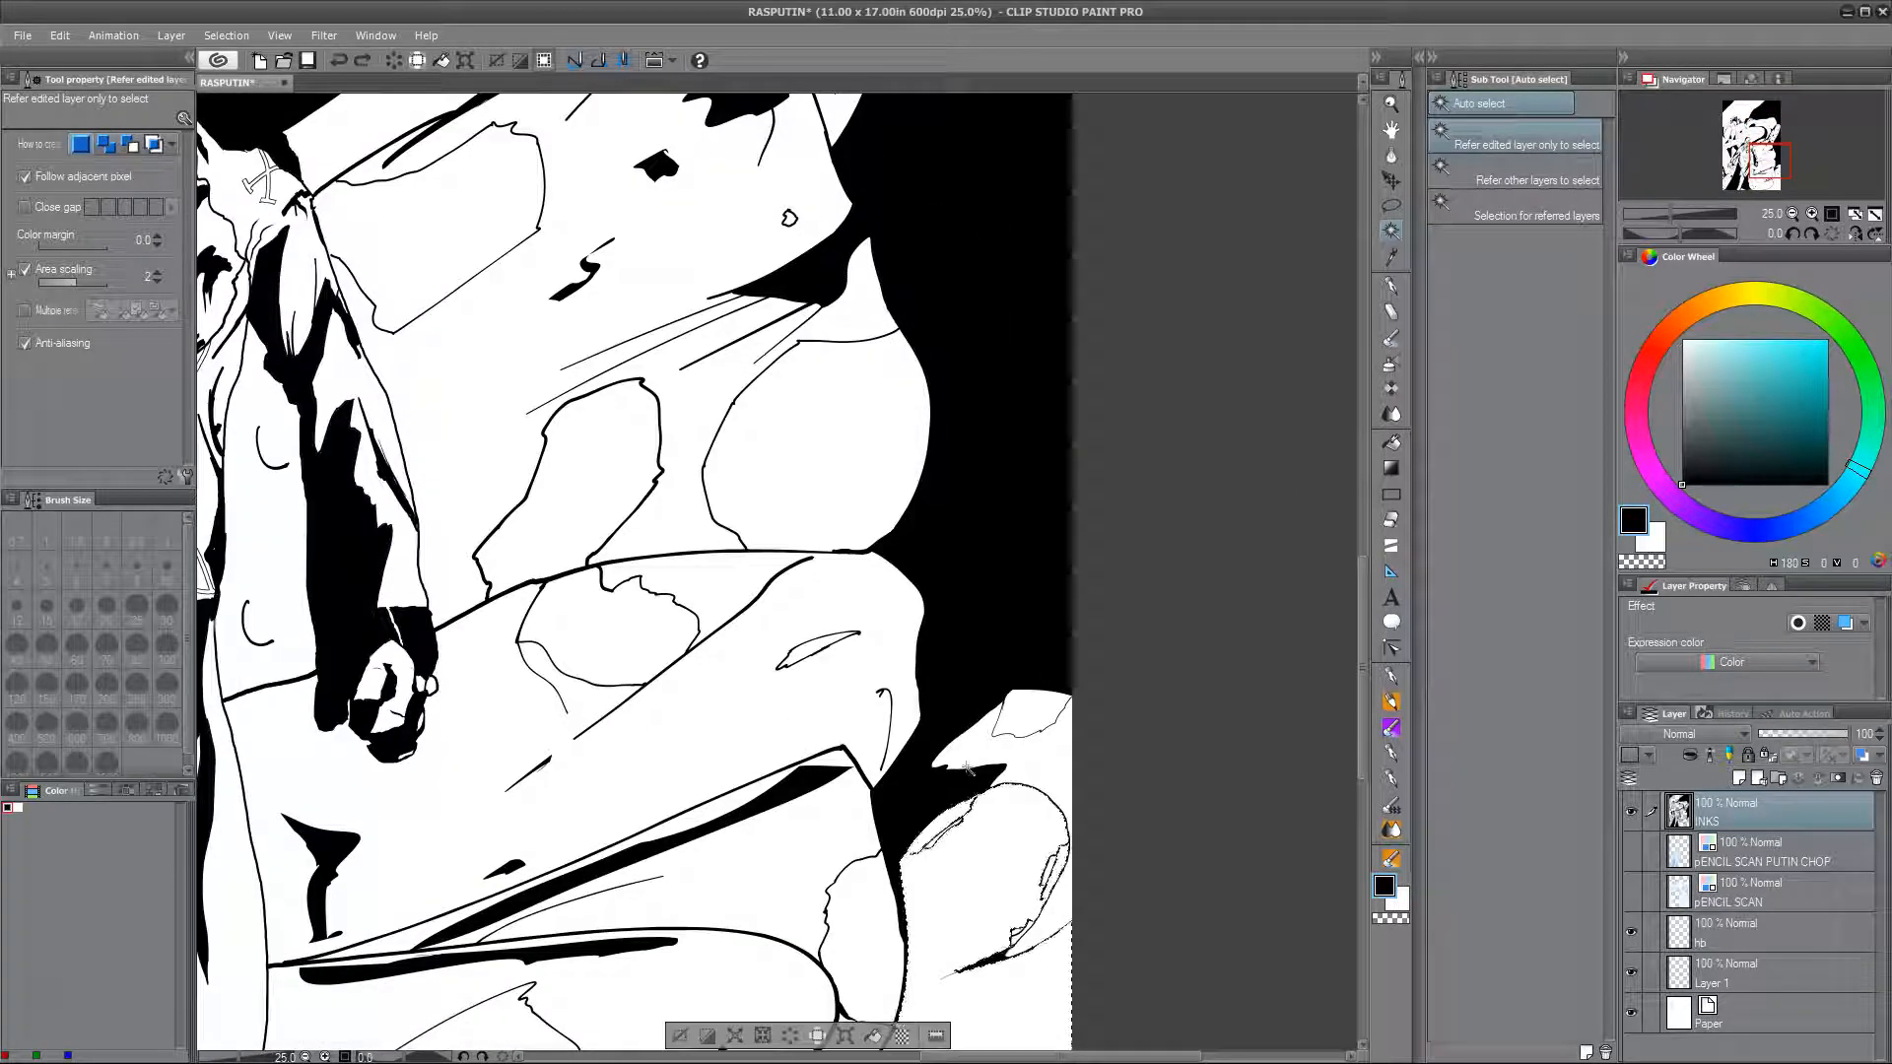
key("ctrl+d")
scroll(1090, 794, "down", 5)
key("ctrl+z")
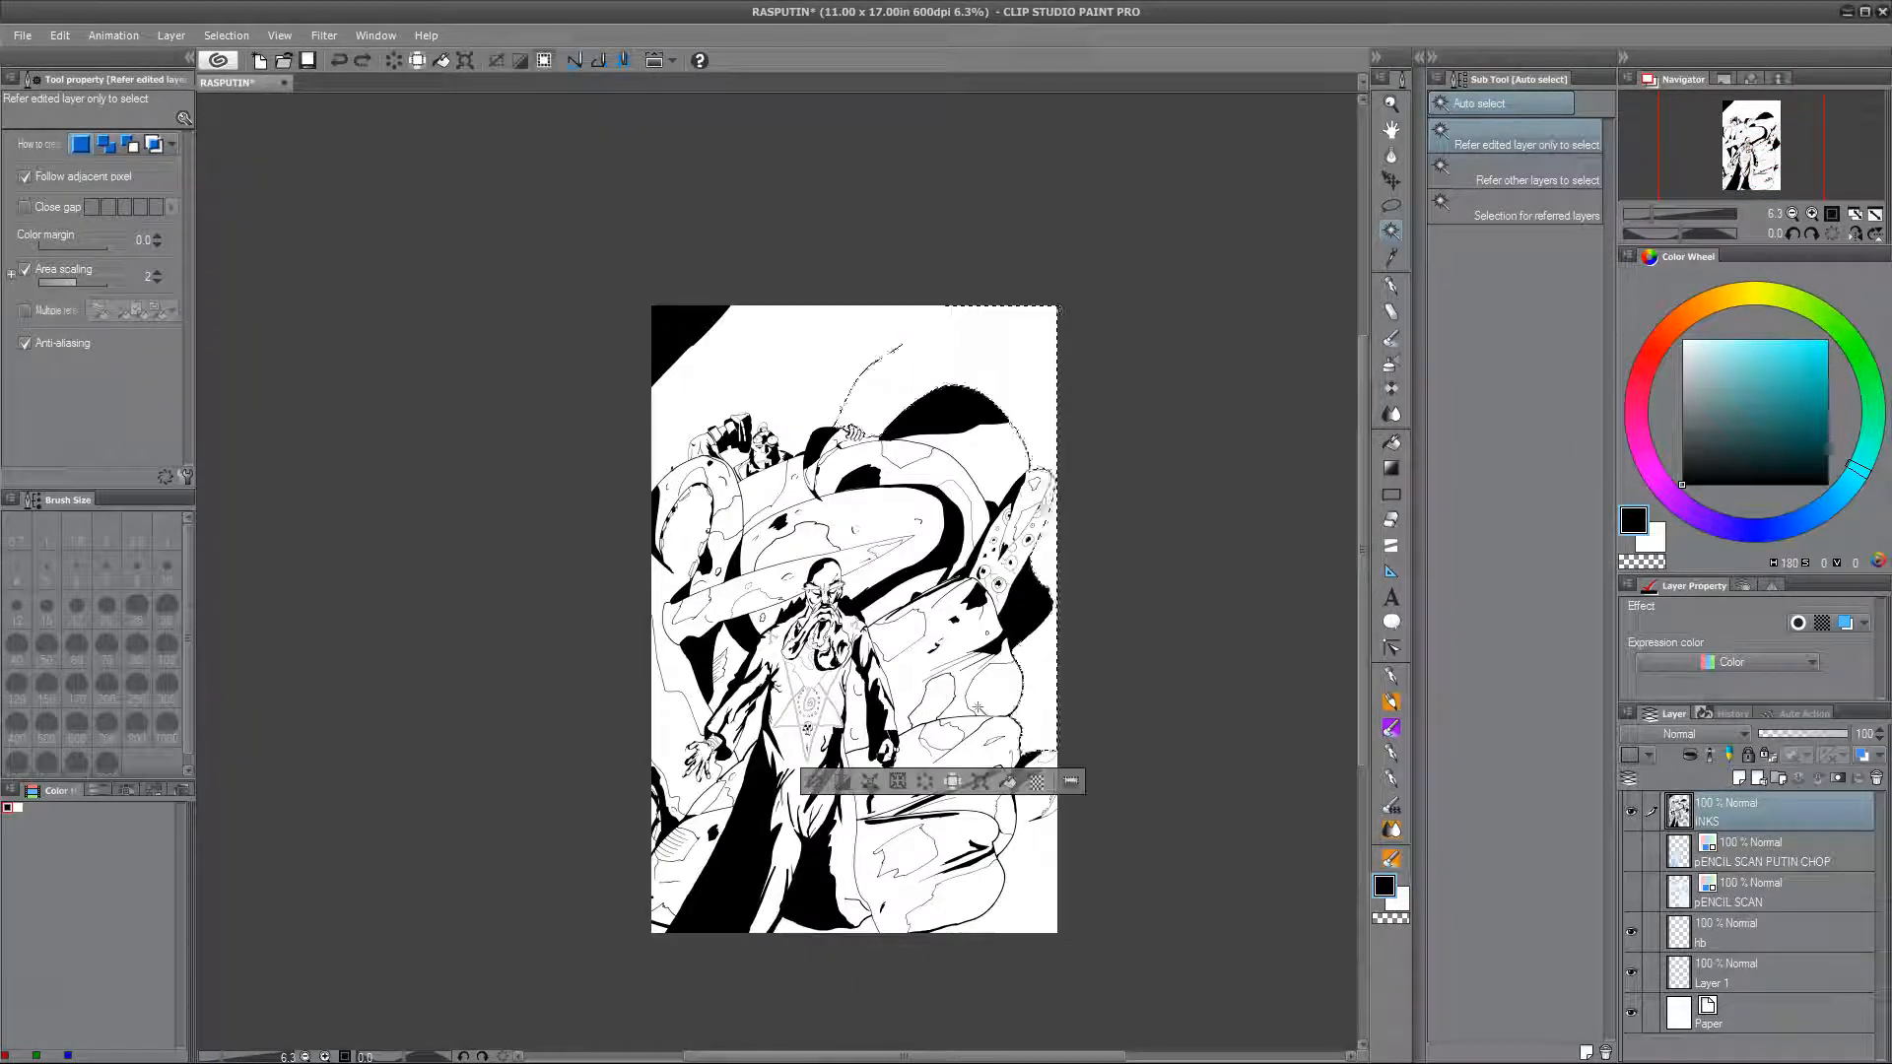
left_click(330, 39)
left_click(330, 38)
left_click(368, 38)
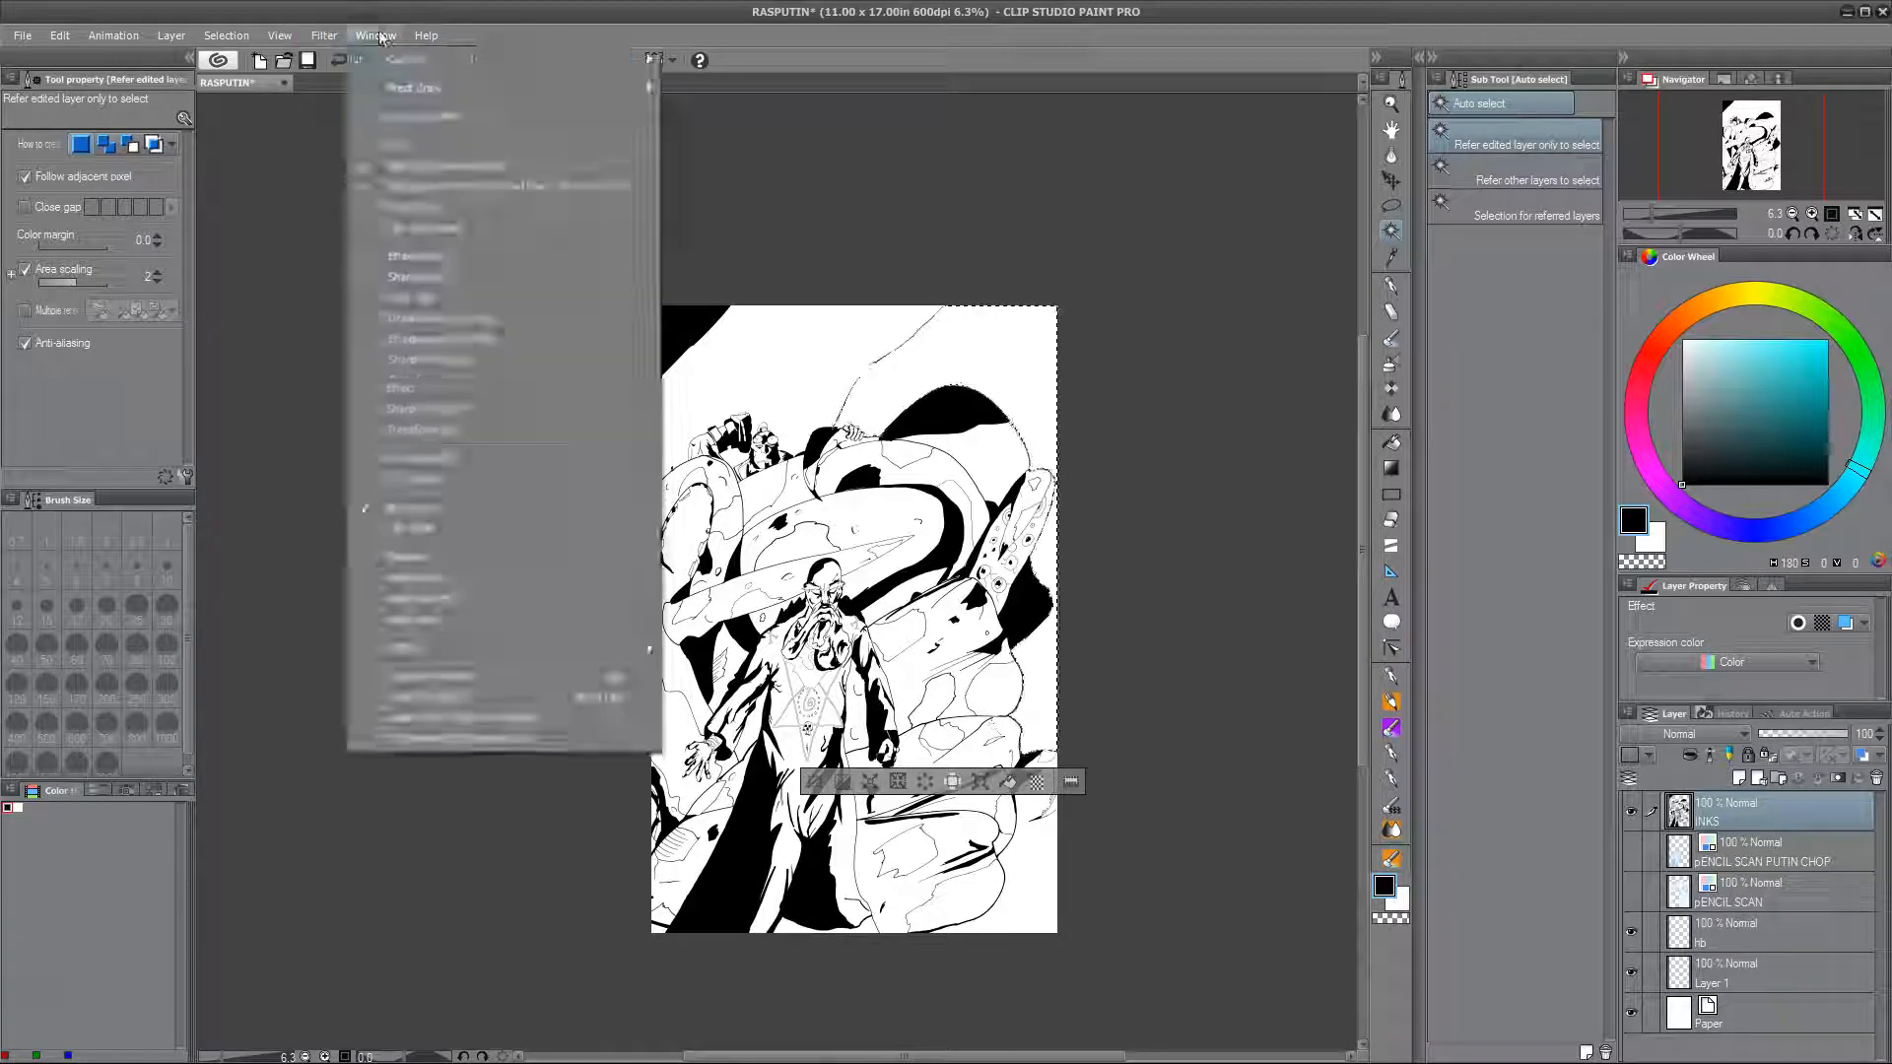
Step: Shrink the selection of the right-hand background repeatedly, trying a black fill on each reduced selection and undoing it
mouse_move(238, 43)
left_click(364, 169)
key("Return")
key("alt+Delete")
key("ctrl+d")
key("ctrl+z")
key("ctrl+z")
left_click(227, 36)
left_click(315, 169)
key("Return")
key("alt+Delete")
key("ctrl+d")
key("ctrl+z")
key("ctrl+z")
Step: Shrink the right-hand background selection two more times, fill it with black and deselect
left_click(279, 37)
left_click(279, 36)
left_click(227, 36)
left_click(316, 169)
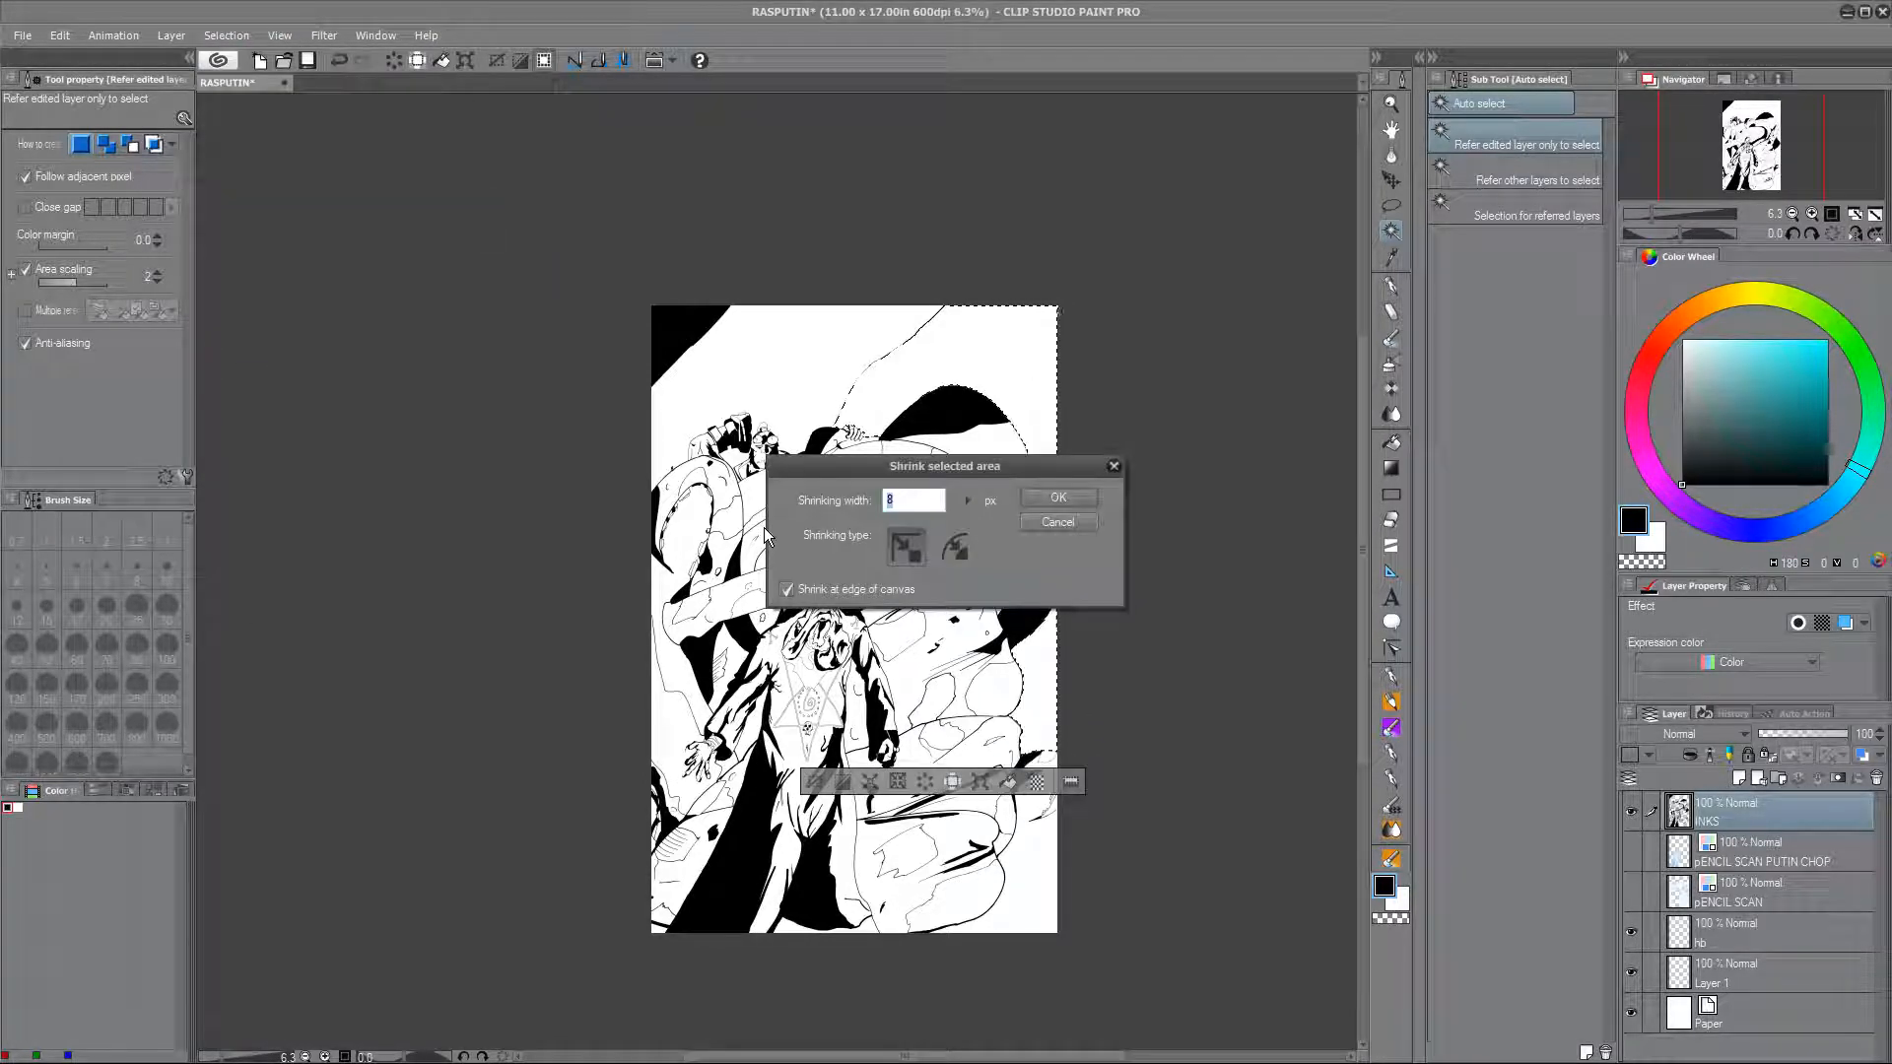
left_click(1057, 498)
left_click(226, 37)
left_click(315, 169)
key("Return")
key("alt+Delete")
key("ctrl+d")
Step: Select the background area between the left tentacles and the figure's arm, shrink the selection and fill it with black
scroll(868, 804, "up", 2)
left_click_drag(718, 592, 877, 694)
left_click(658, 645)
left_click(227, 36)
left_click(315, 170)
left_click(1067, 497)
key("alt+Delete")
key("ctrl+d")
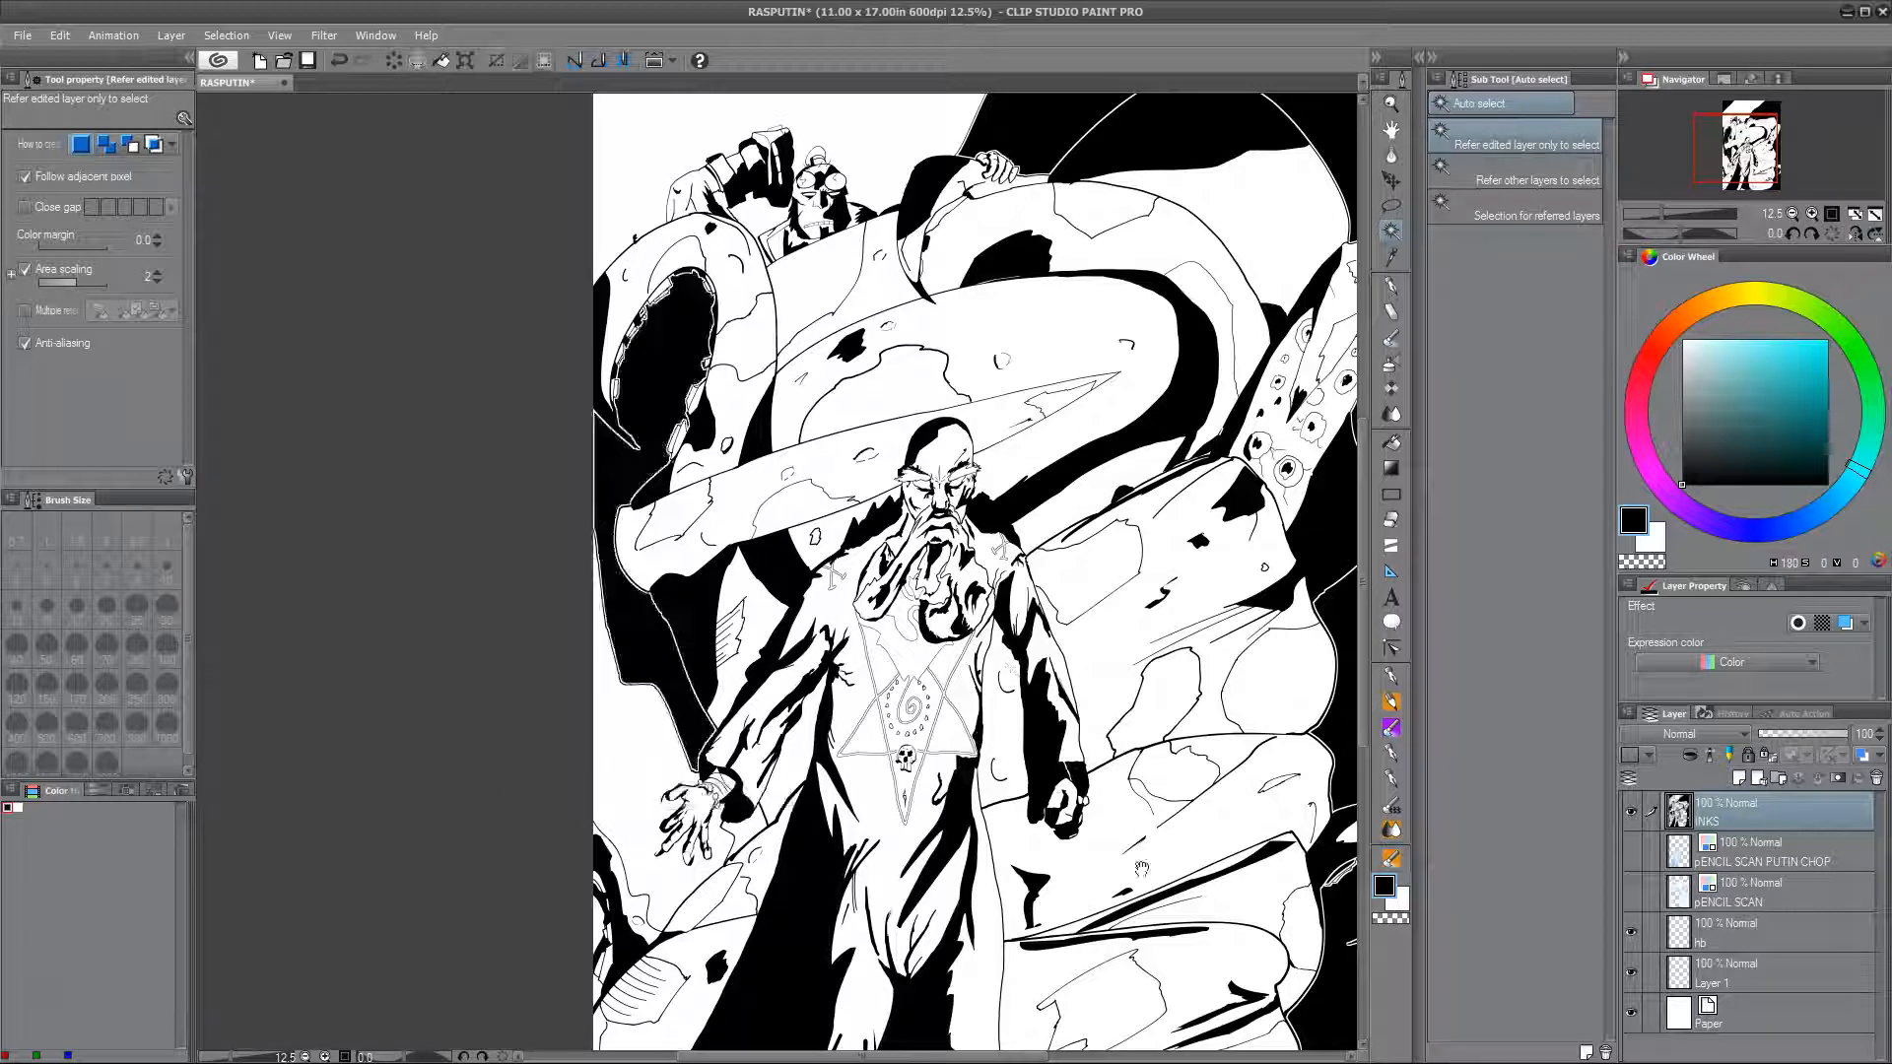
Step: Select the small enclosed area in the page's lower left corner and fill it with black
left_click_drag(660, 926, 621, 468)
left_click(577, 704)
key("alt+Delete")
key("ctrl+d")
Step: Outline small spots on the tentacles with the Lasso and fill each one with black
left_click_drag(936, 188, 868, 657)
key("m")
left_click_drag(916, 295, 931, 302)
key("alt+Delete")
key("ctrl+d")
mouse_move(1111, 850)
left_mouse_down()
mouse_move(1148, 575)
mouse_move(1131, 588)
mouse_move(1118, 853)
left_mouse_up()
key("alt+Delete")
key("ctrl+d")
key("alt+Delete")
key("ctrl+d")
left_click_drag(1155, 818, 1159, 816)
key("alt+Delete")
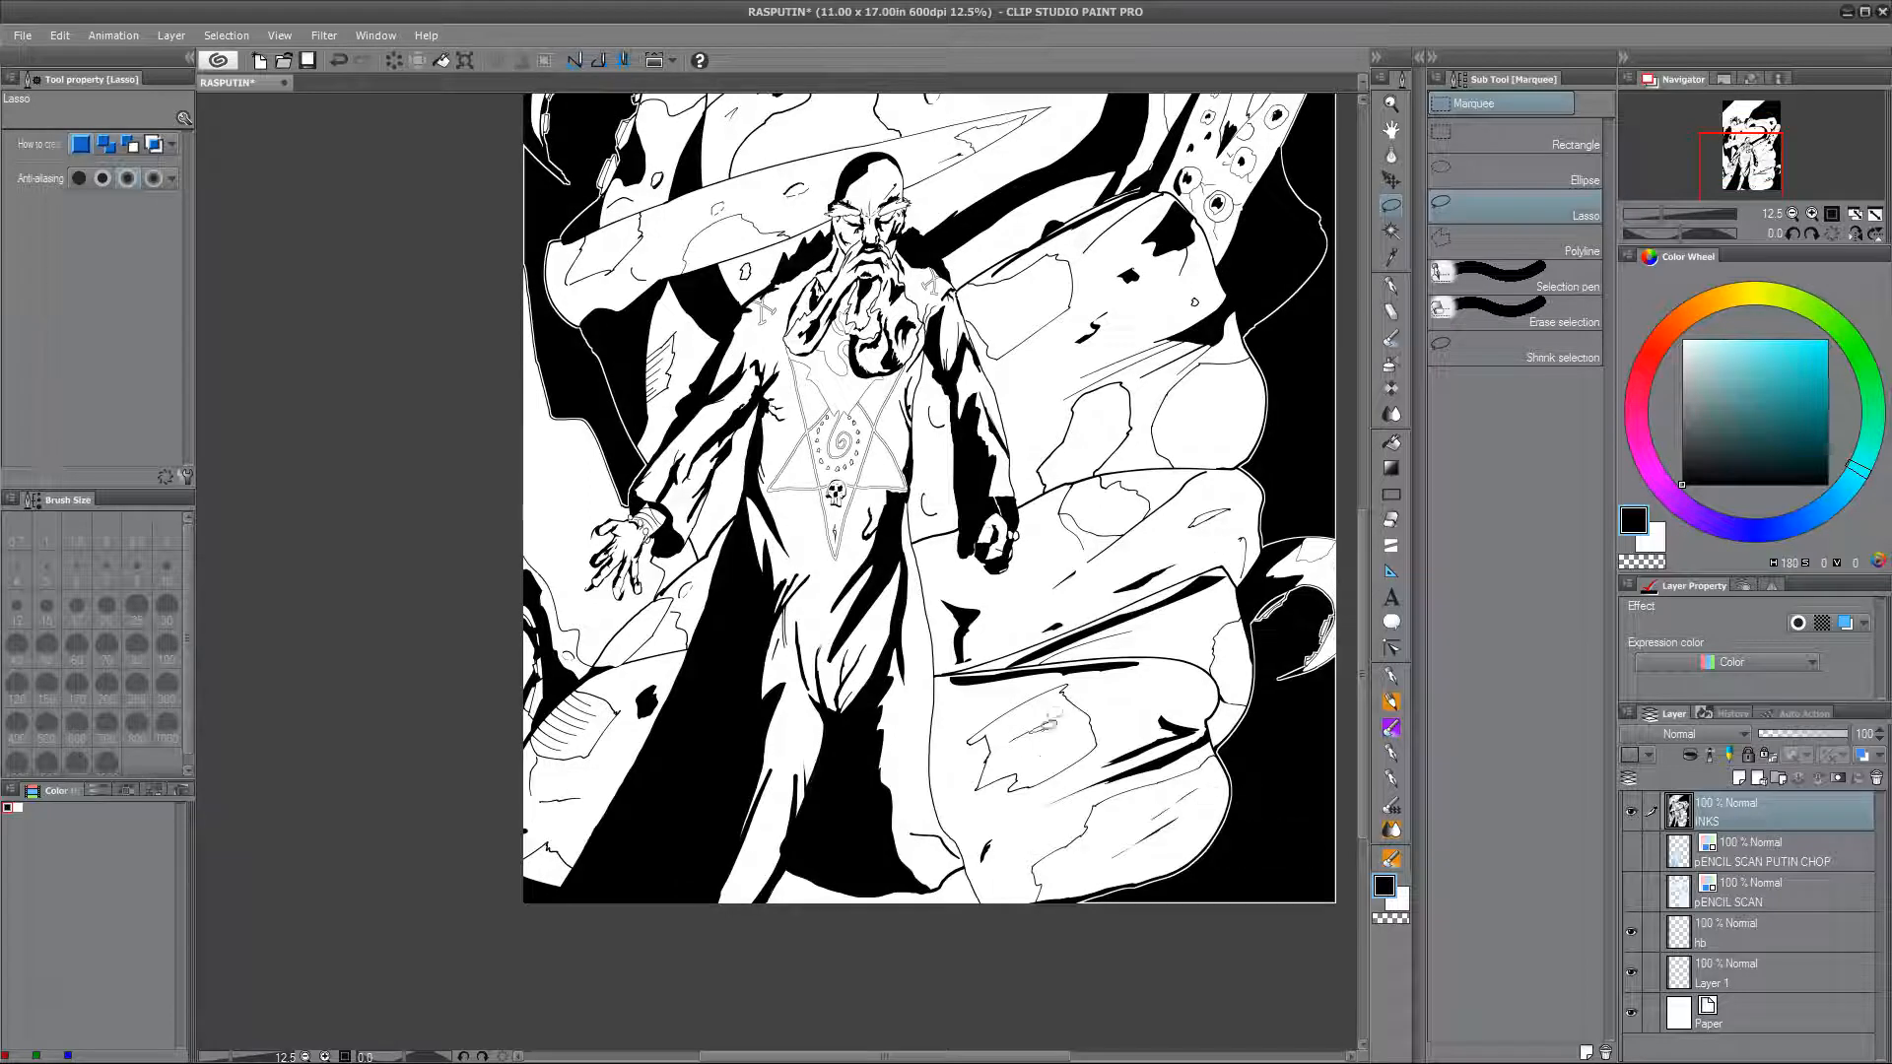
Step: Add two more small black spots to the lower left tentacle using lassoed, filled shapes
left_click_drag(589, 766, 594, 771)
key("alt+Delete")
key("ctrl+d")
left_click_drag(686, 609, 691, 607)
key("alt+Delete")
key("ctrl+d")
Step: Erase the hatching inside the patch on the lower left tentacle with an enlarged Vector eraser
mouse_move(971, 622)
left_mouse_down()
mouse_move(972, 792)
mouse_move(918, 964)
left_mouse_up()
left_click_drag(800, 1045, 920, 897)
key("e")
scroll(804, 811, "up", 4)
left_click_drag(636, 946, 1033, 544)
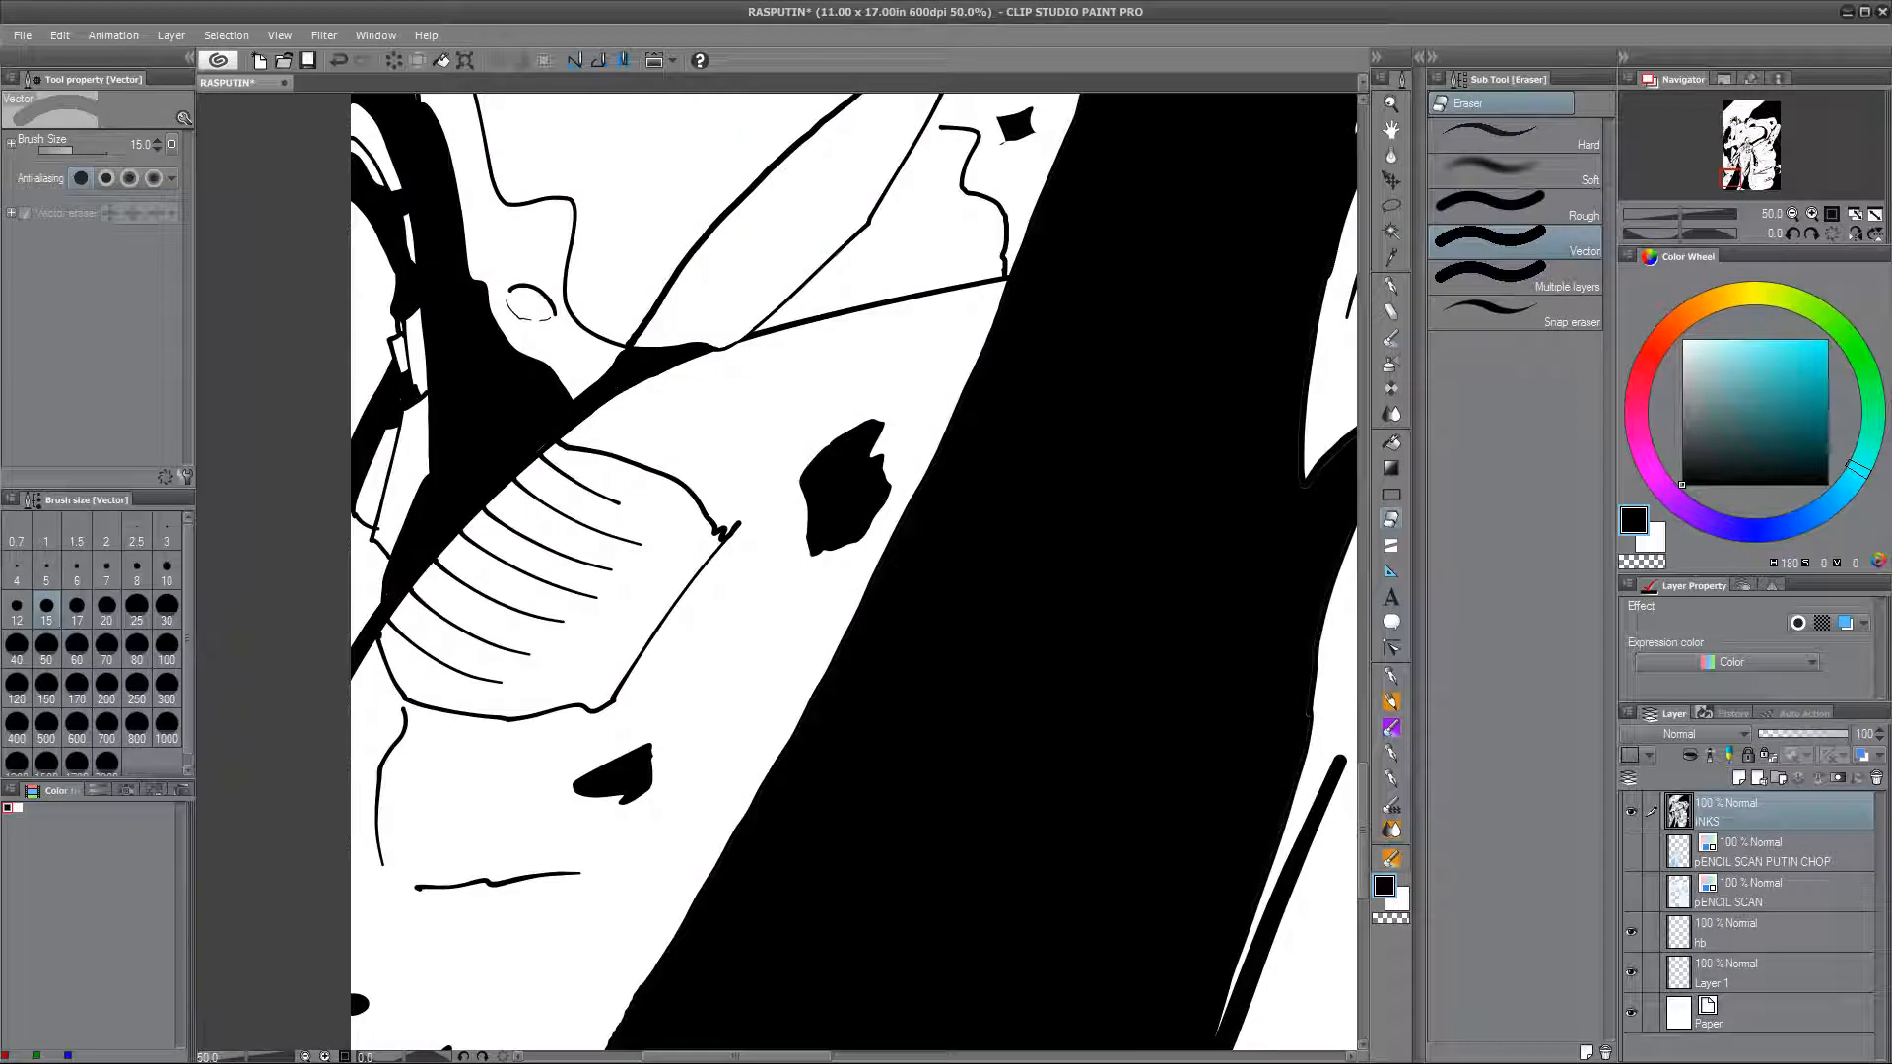
key("bracketright")
key("bracketright")
key("bracketright")
key("bracketright")
key("bracketright")
key("bracketright")
key("bracketright")
key("bracketright")
mouse_move(613, 524)
left_mouse_down()
mouse_move(456, 634)
mouse_move(515, 523)
mouse_move(432, 626)
mouse_move(435, 564)
mouse_move(539, 458)
left_mouse_up()
Step: Reduce the eraser to size 15 and clean up the overshooting line at the patch's corner
key("bracketleft")
key("bracketleft")
key("bracketleft")
key("bracketleft")
key("bracketleft")
key("bracketleft")
key("bracketleft")
key("bracketleft")
left_click(731, 537)
key("ctrl+0")
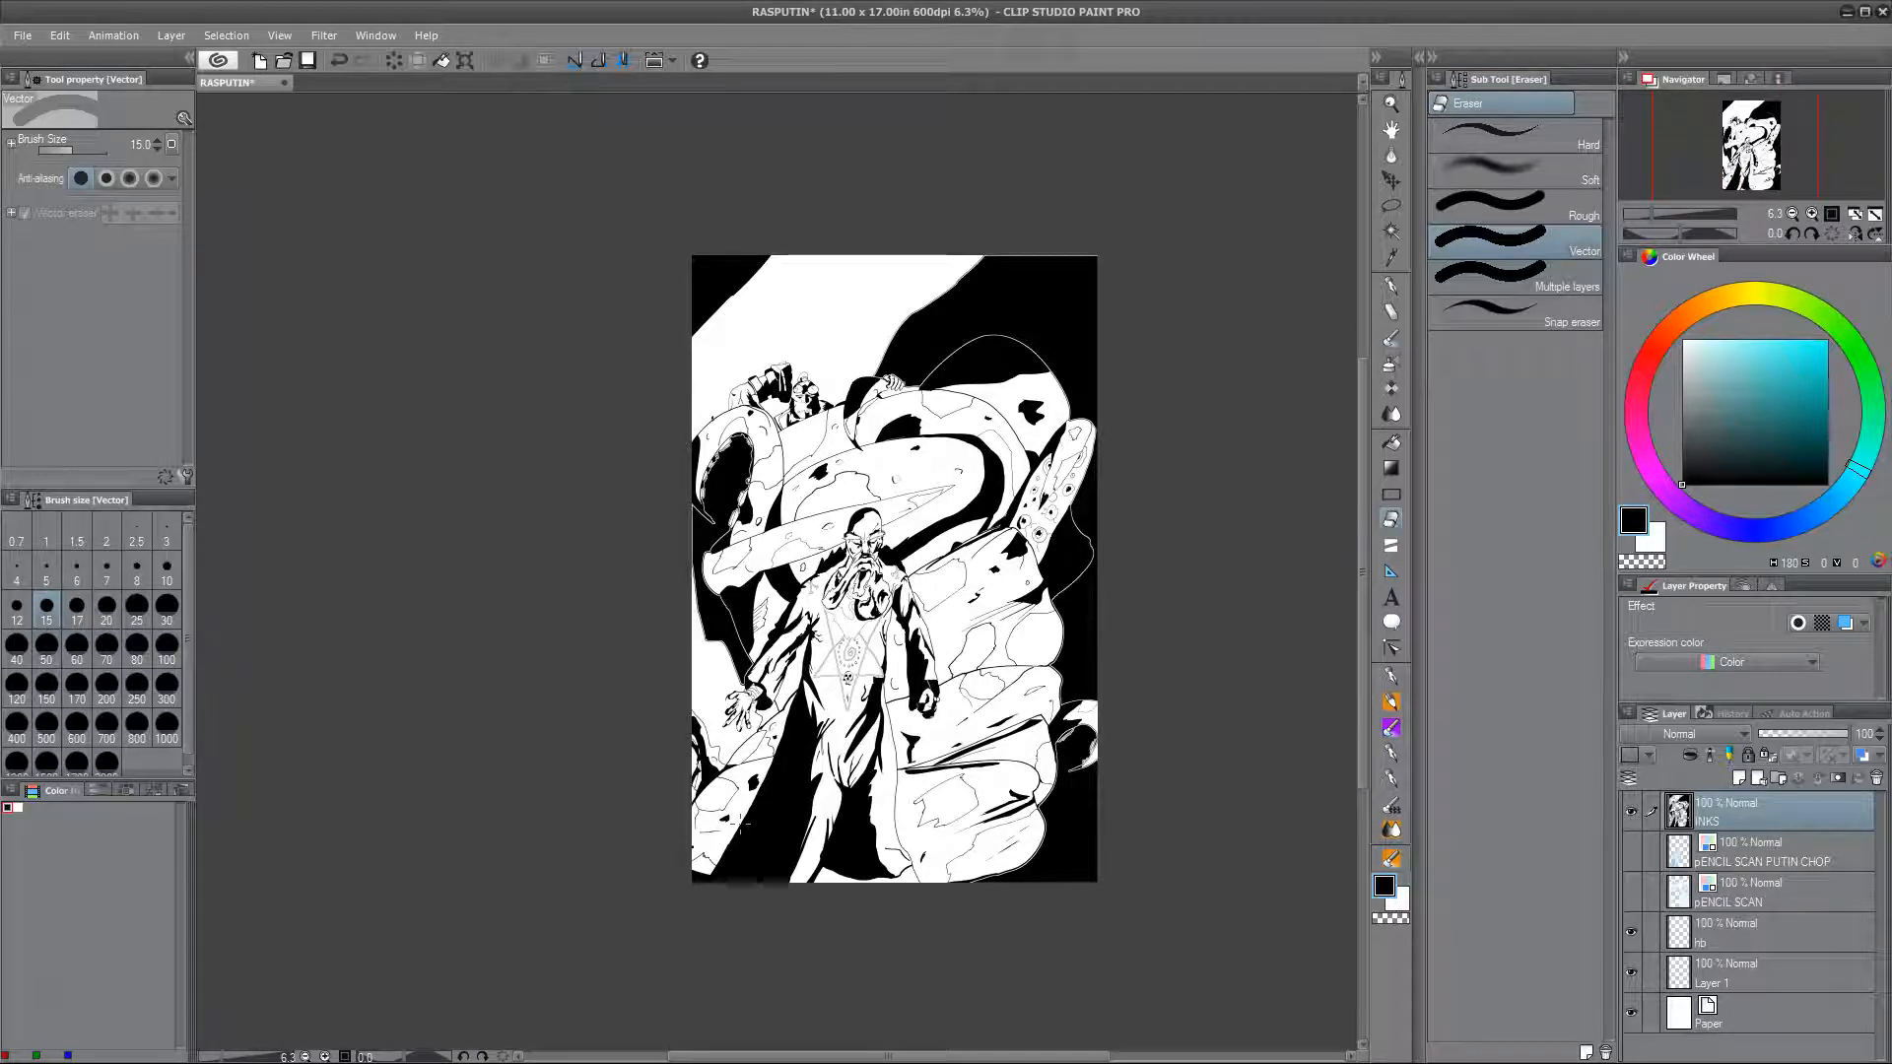
Step: Set the eraser size to 50 and look over the left tentacles and the area around the figure's hand
scroll(740, 821, "up", 5)
key("bracketright")
key("bracketright")
key("bracketright")
key("bracketright")
key("bracketright")
key("bracketright")
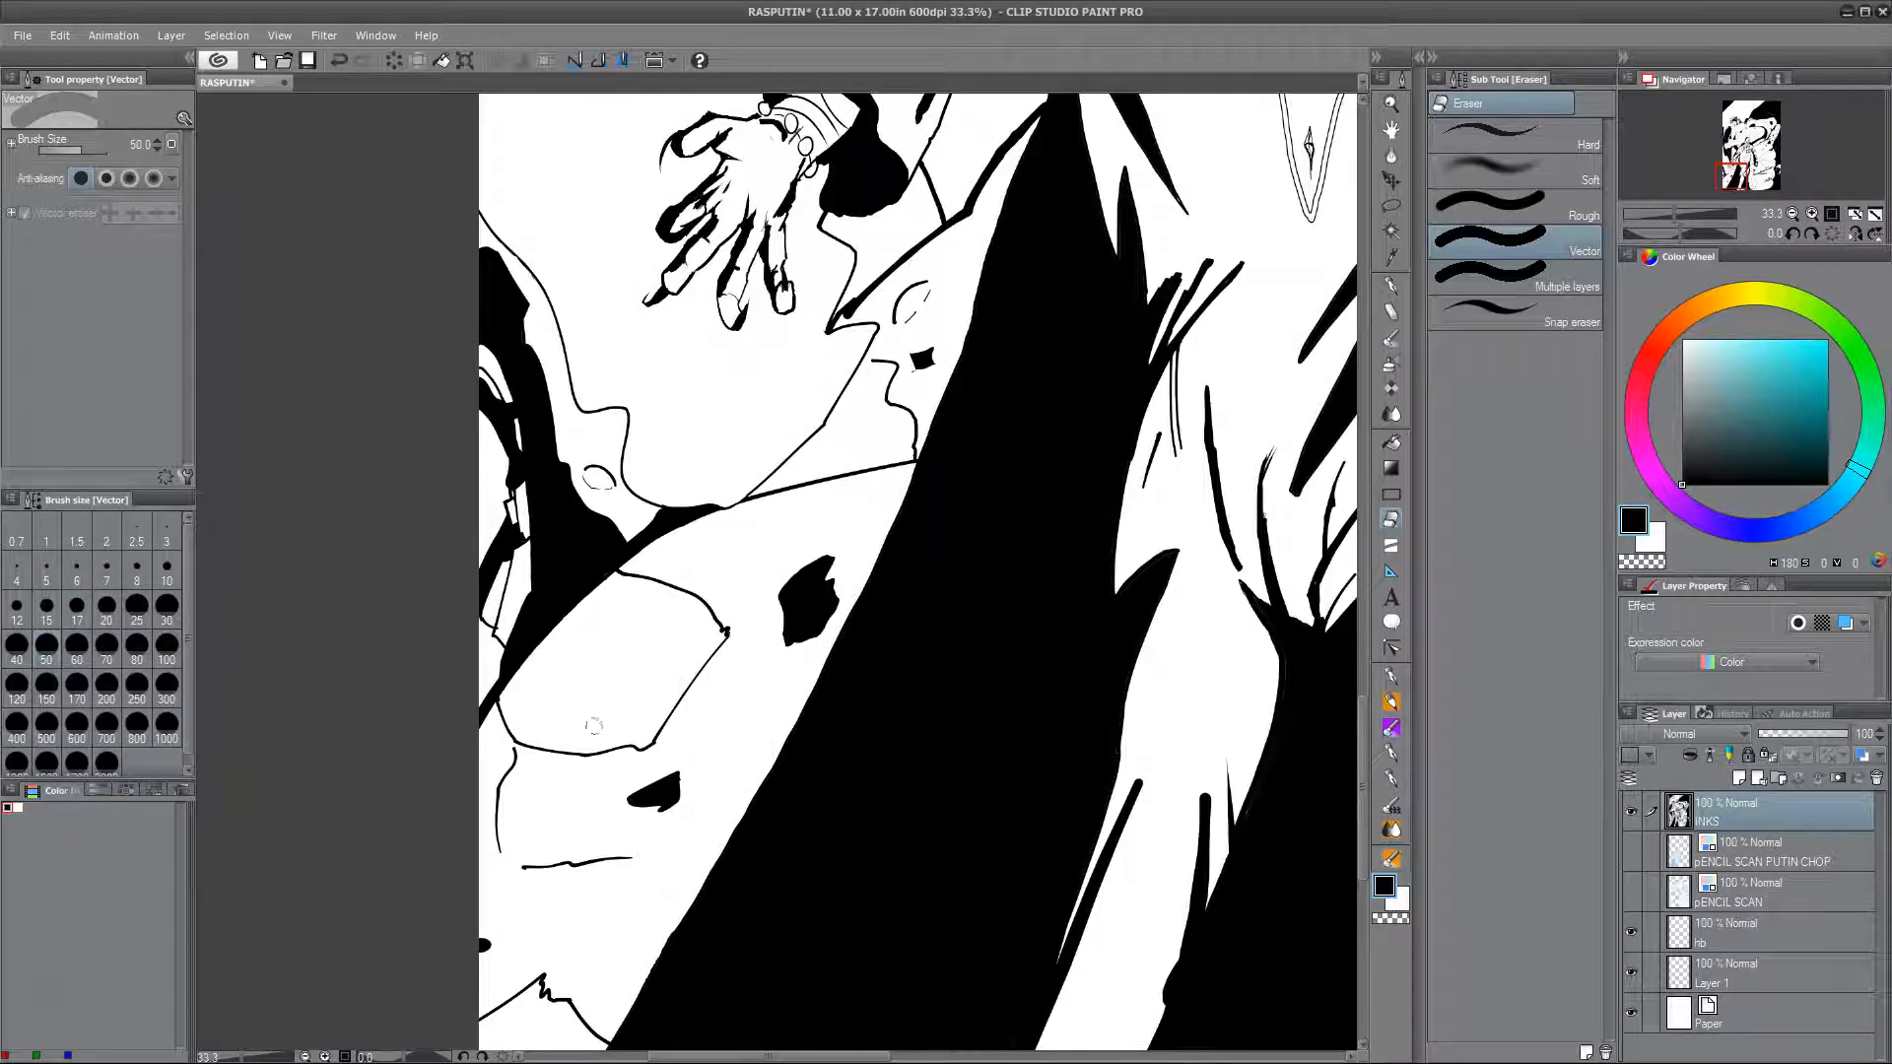
left_click_drag(711, 128, 807, 706)
mouse_move(807, 128)
left_mouse_down()
mouse_move(807, 690)
mouse_move(733, 502)
left_mouse_up()
scroll(807, 690, "down", 5)
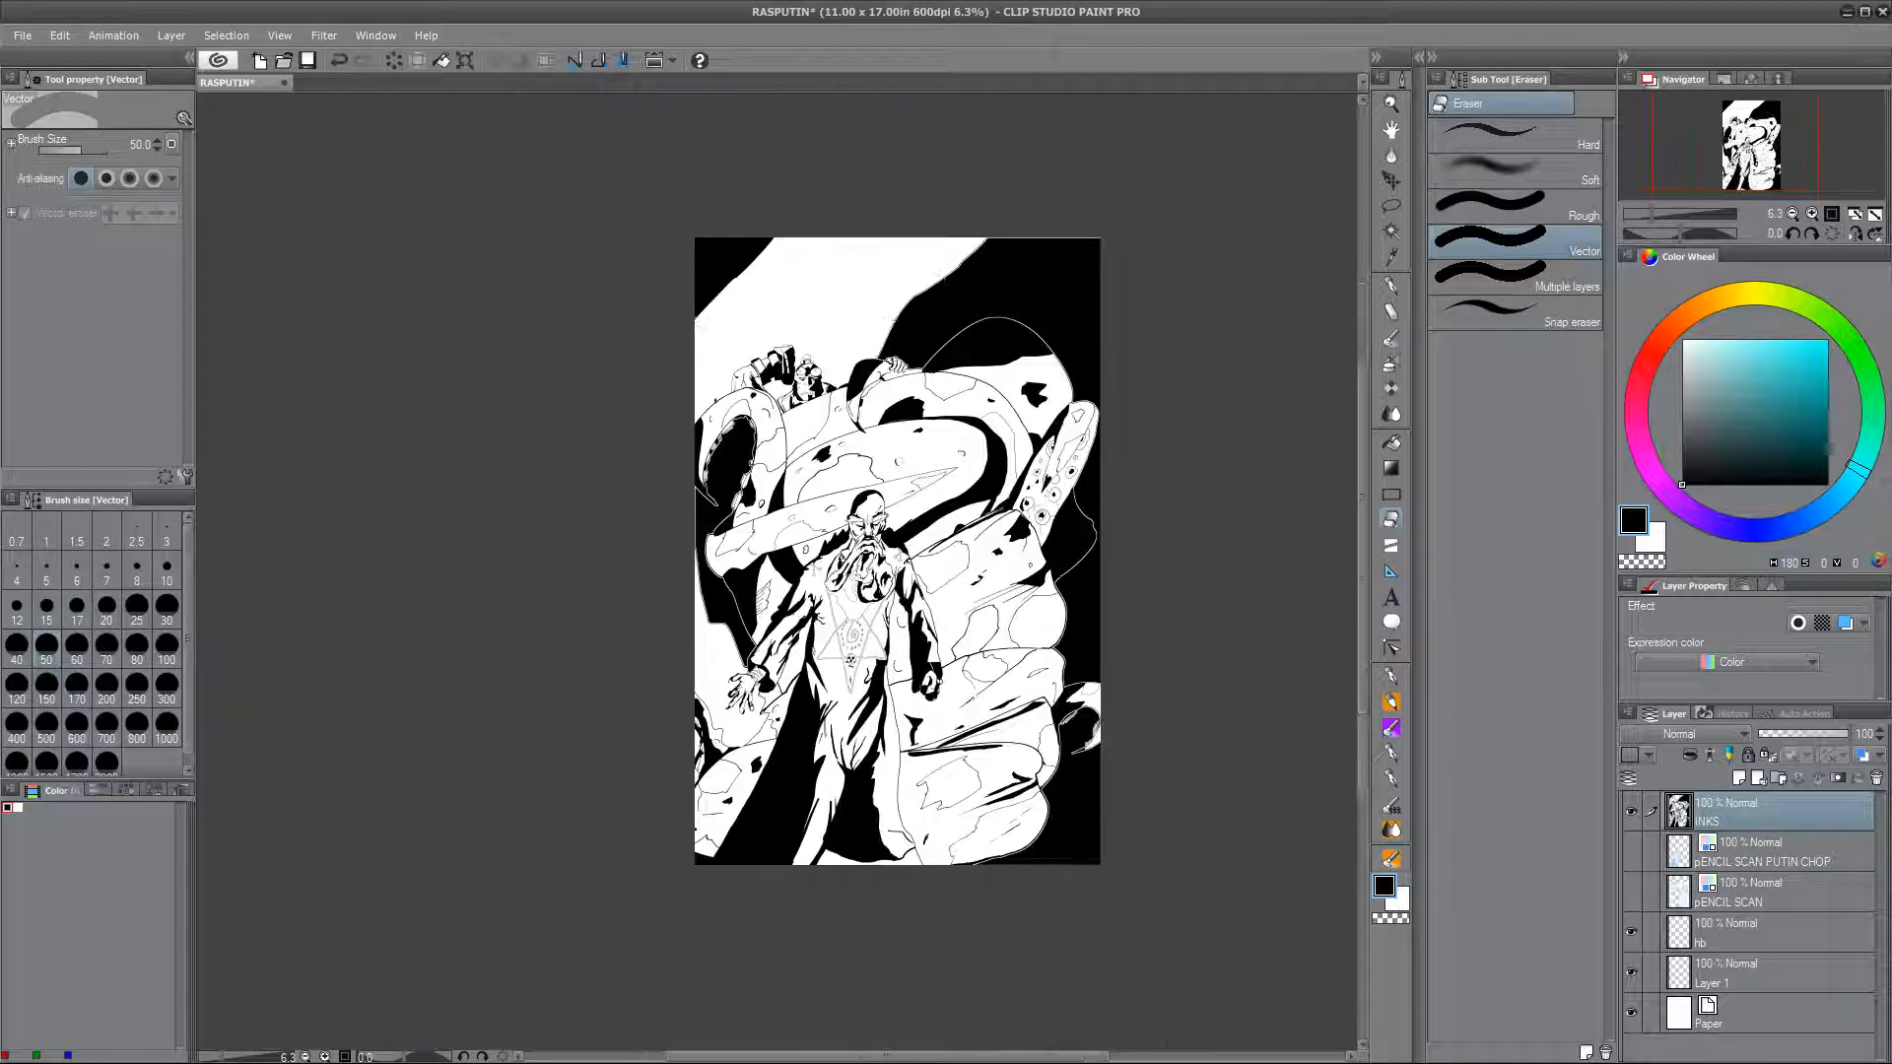
Step: Sign the artwork in white with the Hatcher brush on the black background in the page's lower right corner
key("x")
left_click(1390, 677)
left_click(1517, 199)
scroll(1098, 380, "up", 4)
left_click_drag(1108, 1015, 1144, 114)
left_click_drag(1143, 798, 1106, 118)
key("bracketright")
key("bracketright")
key("bracketright")
key("bracketright")
key("bracketright")
left_click_drag(999, 708, 950, 599)
left_click_drag(995, 707, 949, 591)
left_click_drag(1005, 696, 1022, 635)
scroll(1167, 615, "down", 4)
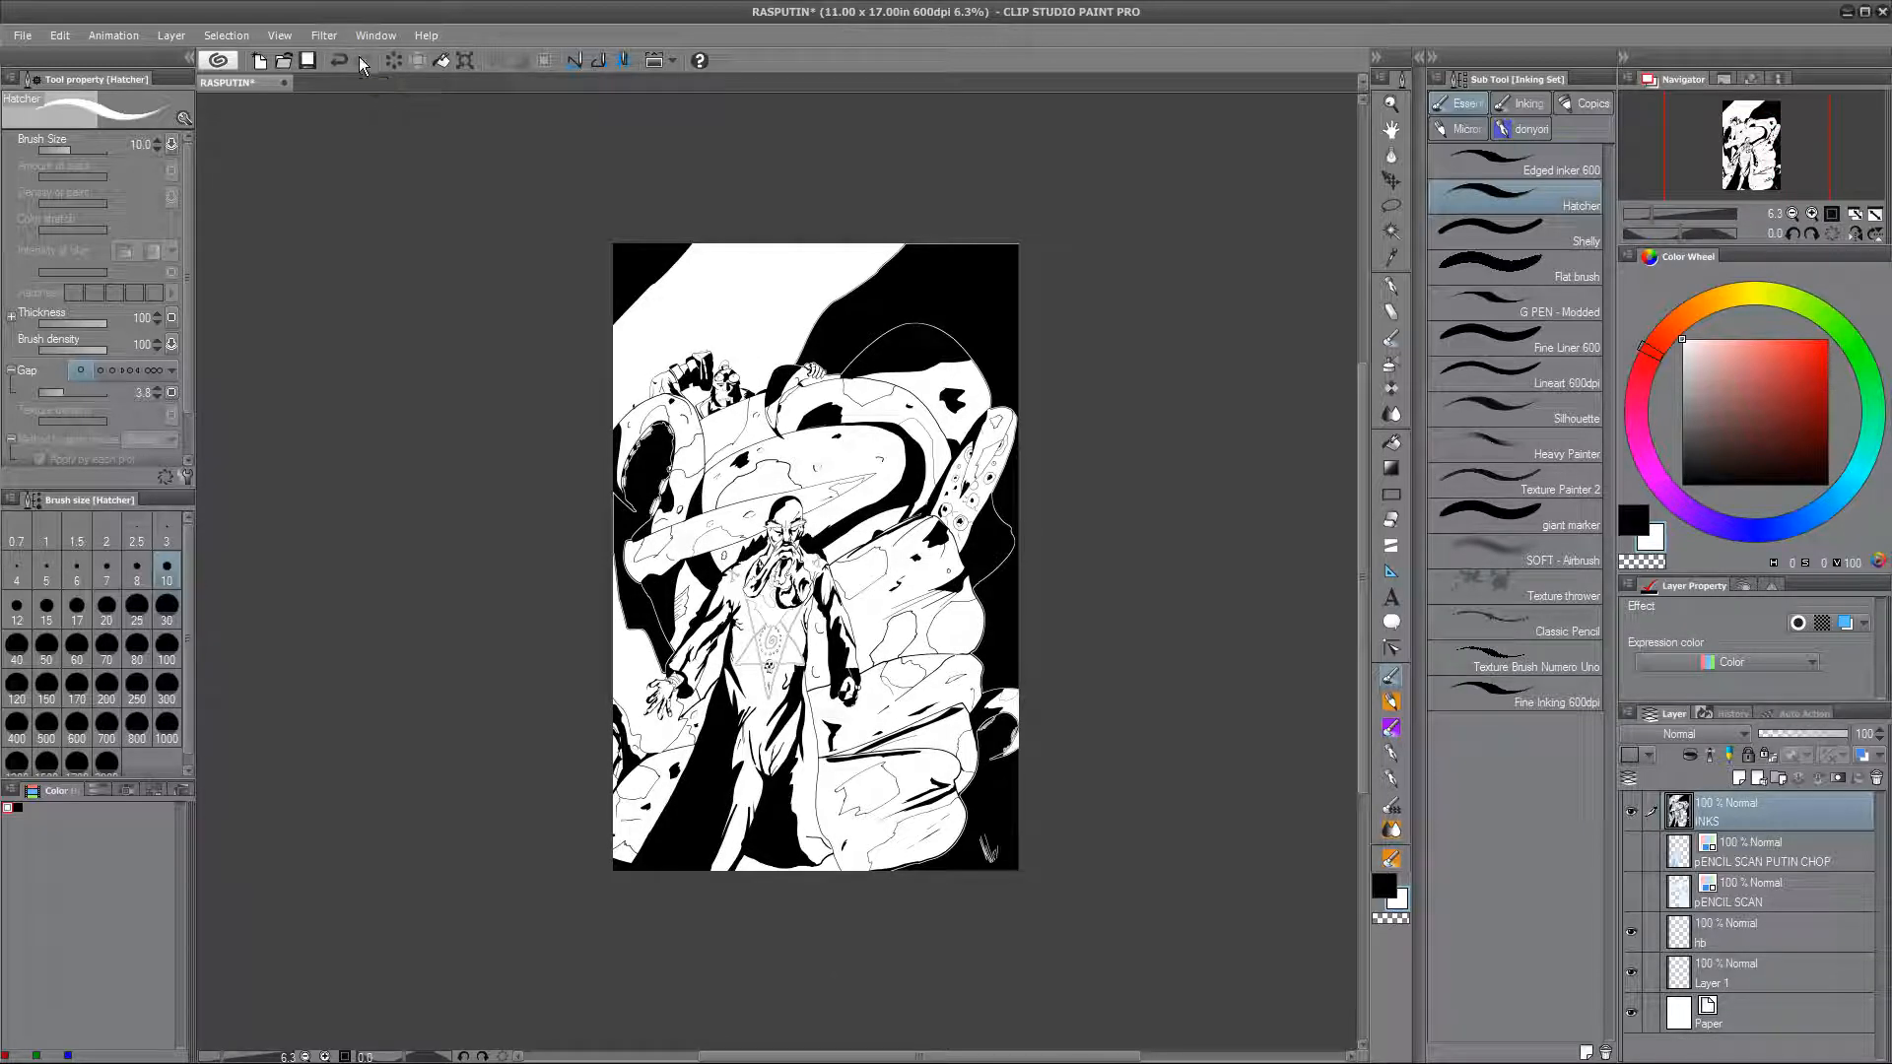
Step: Set the colour to black and brush size to 40, then fill the small gap at the end of the lower right tentacle's shadow
key("ctrl+plus")
key("ctrl+plus")
key("ctrl+plus")
key("ctrl+plus")
left_click_drag(1252, 591, 745, 672)
left_click_drag(1028, 701, 1143, 193)
left_click_drag(1731, 429, 1679, 486)
key("bracketright")
key("bracketright")
key("bracketright")
key("bracketright")
key("bracketright")
key("bracketright")
key("bracketright")
mouse_move(1119, 672)
left_mouse_down()
mouse_move(1081, 688)
mouse_move(1130, 683)
left_mouse_up()
key("w")
left_click(1108, 682)
key("alt+Delete")
key("ctrl+d")
left_click_drag(1079, 747, 1108, 493)
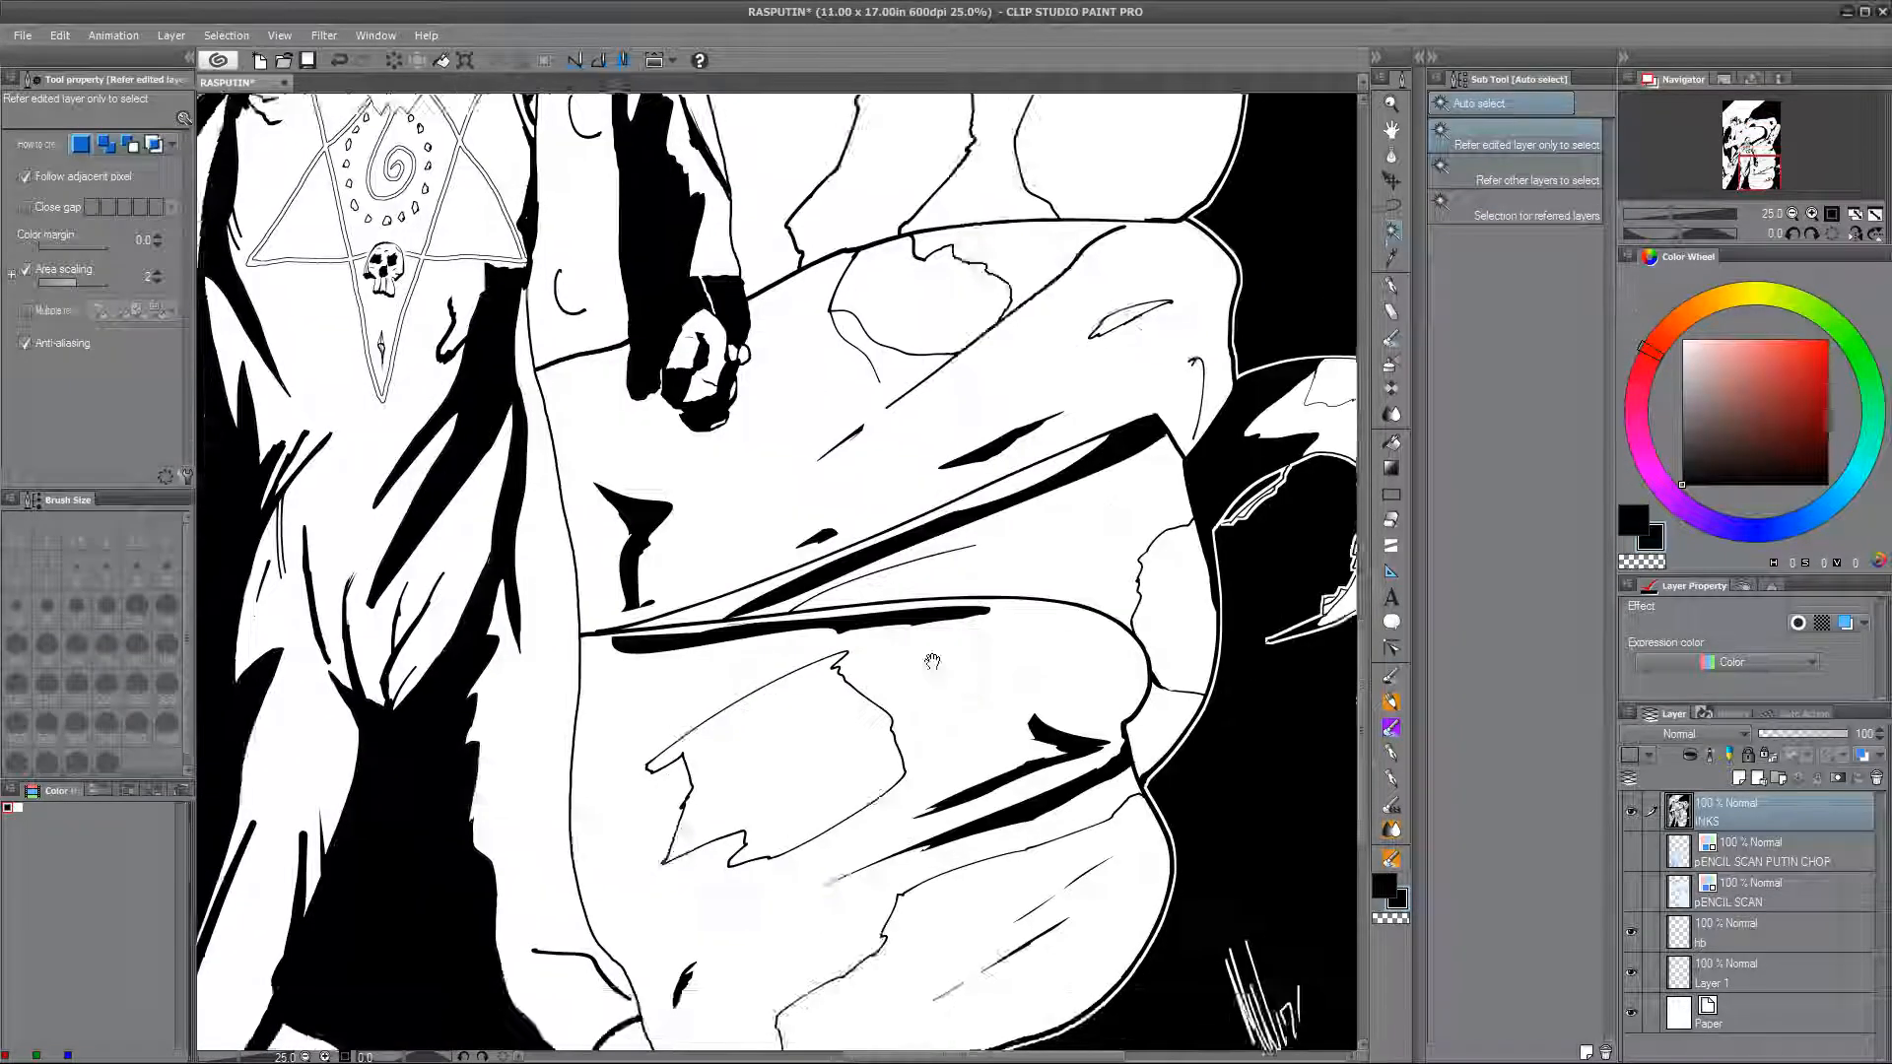
Step: Sample a colour from the page, retouch the upper tentacles' linework with the Hatcher brush and undo the last stroke
left_click_drag(908, 531, 1028, 647)
left_click_drag(891, 645, 855, 817)
key("b")
left_click_drag(965, 423, 971, 725)
left_click_drag(1012, 501, 980, 525)
mouse_move(1057, 414)
left_mouse_down()
mouse_move(1086, 395)
mouse_move(1064, 615)
left_mouse_up()
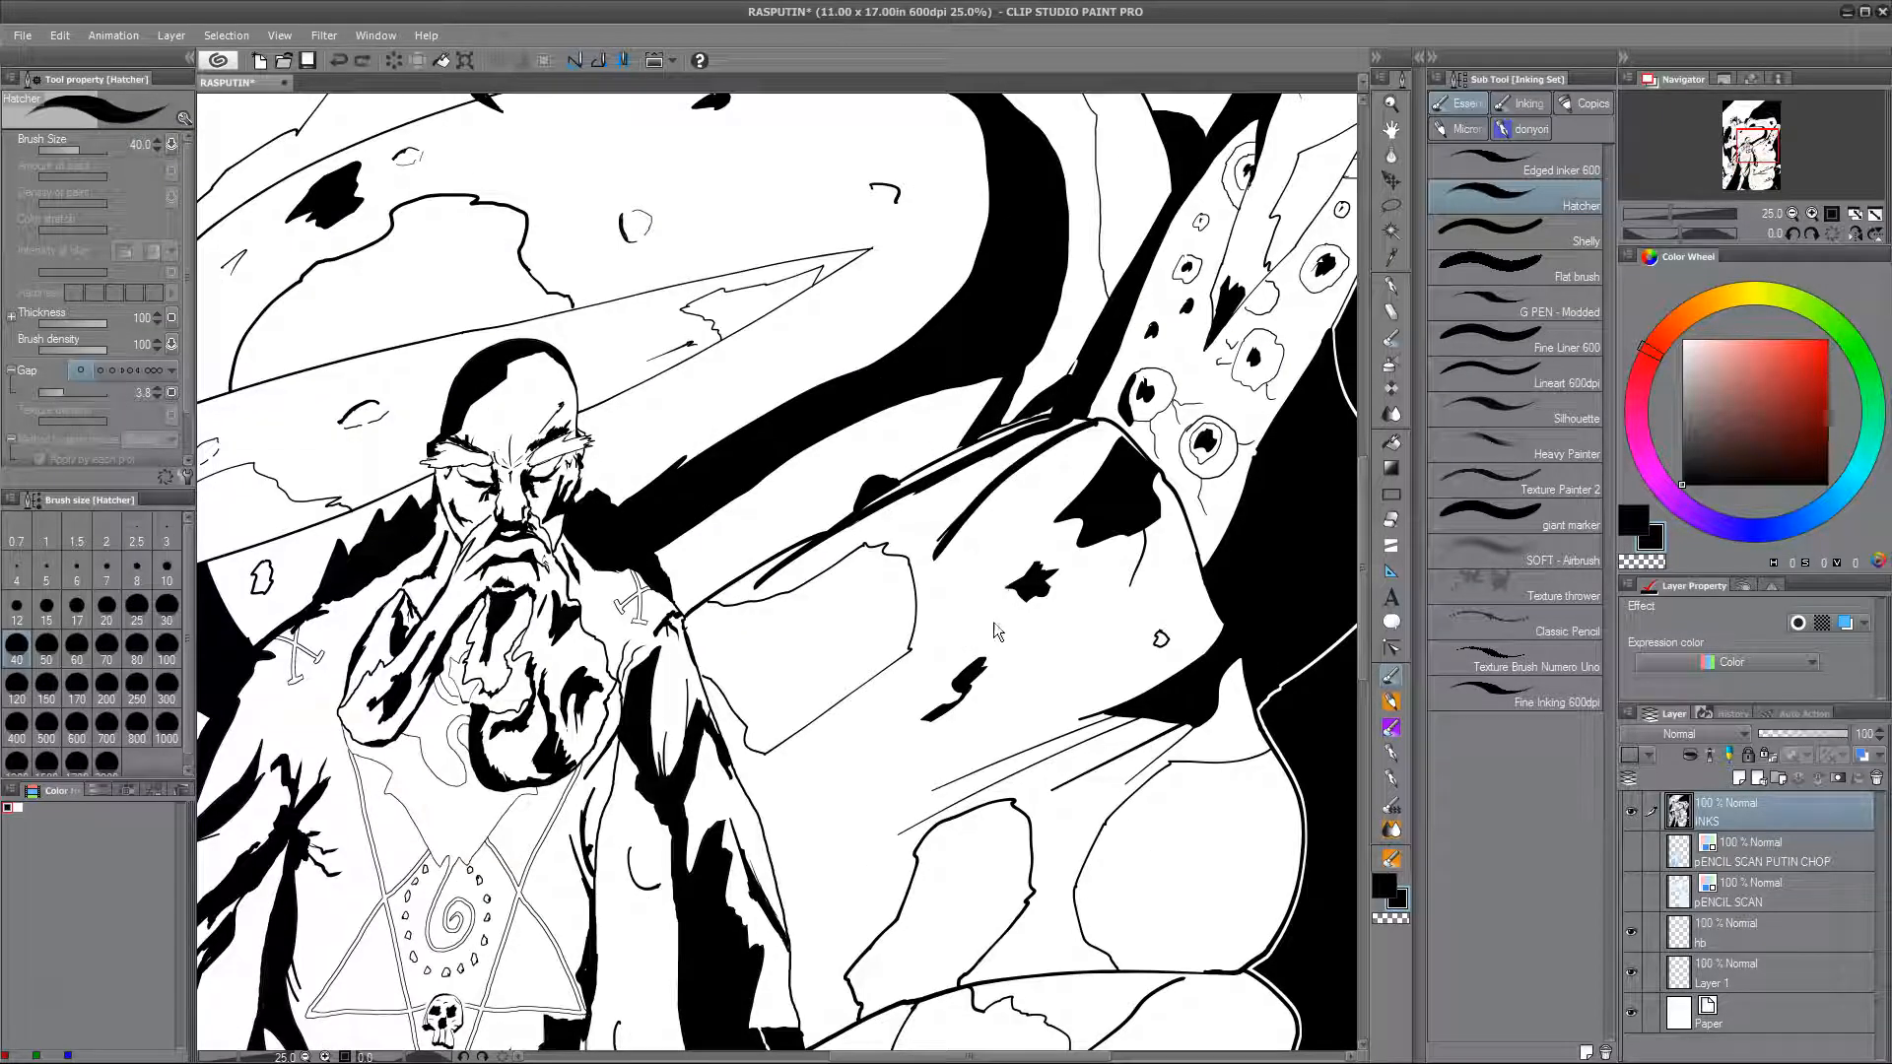
left_click_drag(1104, 430, 877, 870)
left_click(921, 567, "alt")
left_click_drag(930, 550, 954, 636)
left_click_drag(589, 769, 1076, 828)
left_click_drag(915, 559, 1021, 541)
key("ctrl+z")
Step: Examine the inks of the figure's sleeve, robe, pentagram and face up close for flaws
mouse_move(529, 934)
left_mouse_down()
mouse_move(759, 784)
mouse_move(904, 601)
left_mouse_up()
mouse_move(938, 990)
left_mouse_down()
mouse_move(946, 780)
mouse_move(796, 833)
left_mouse_up()
scroll(576, 763, "up", 3)
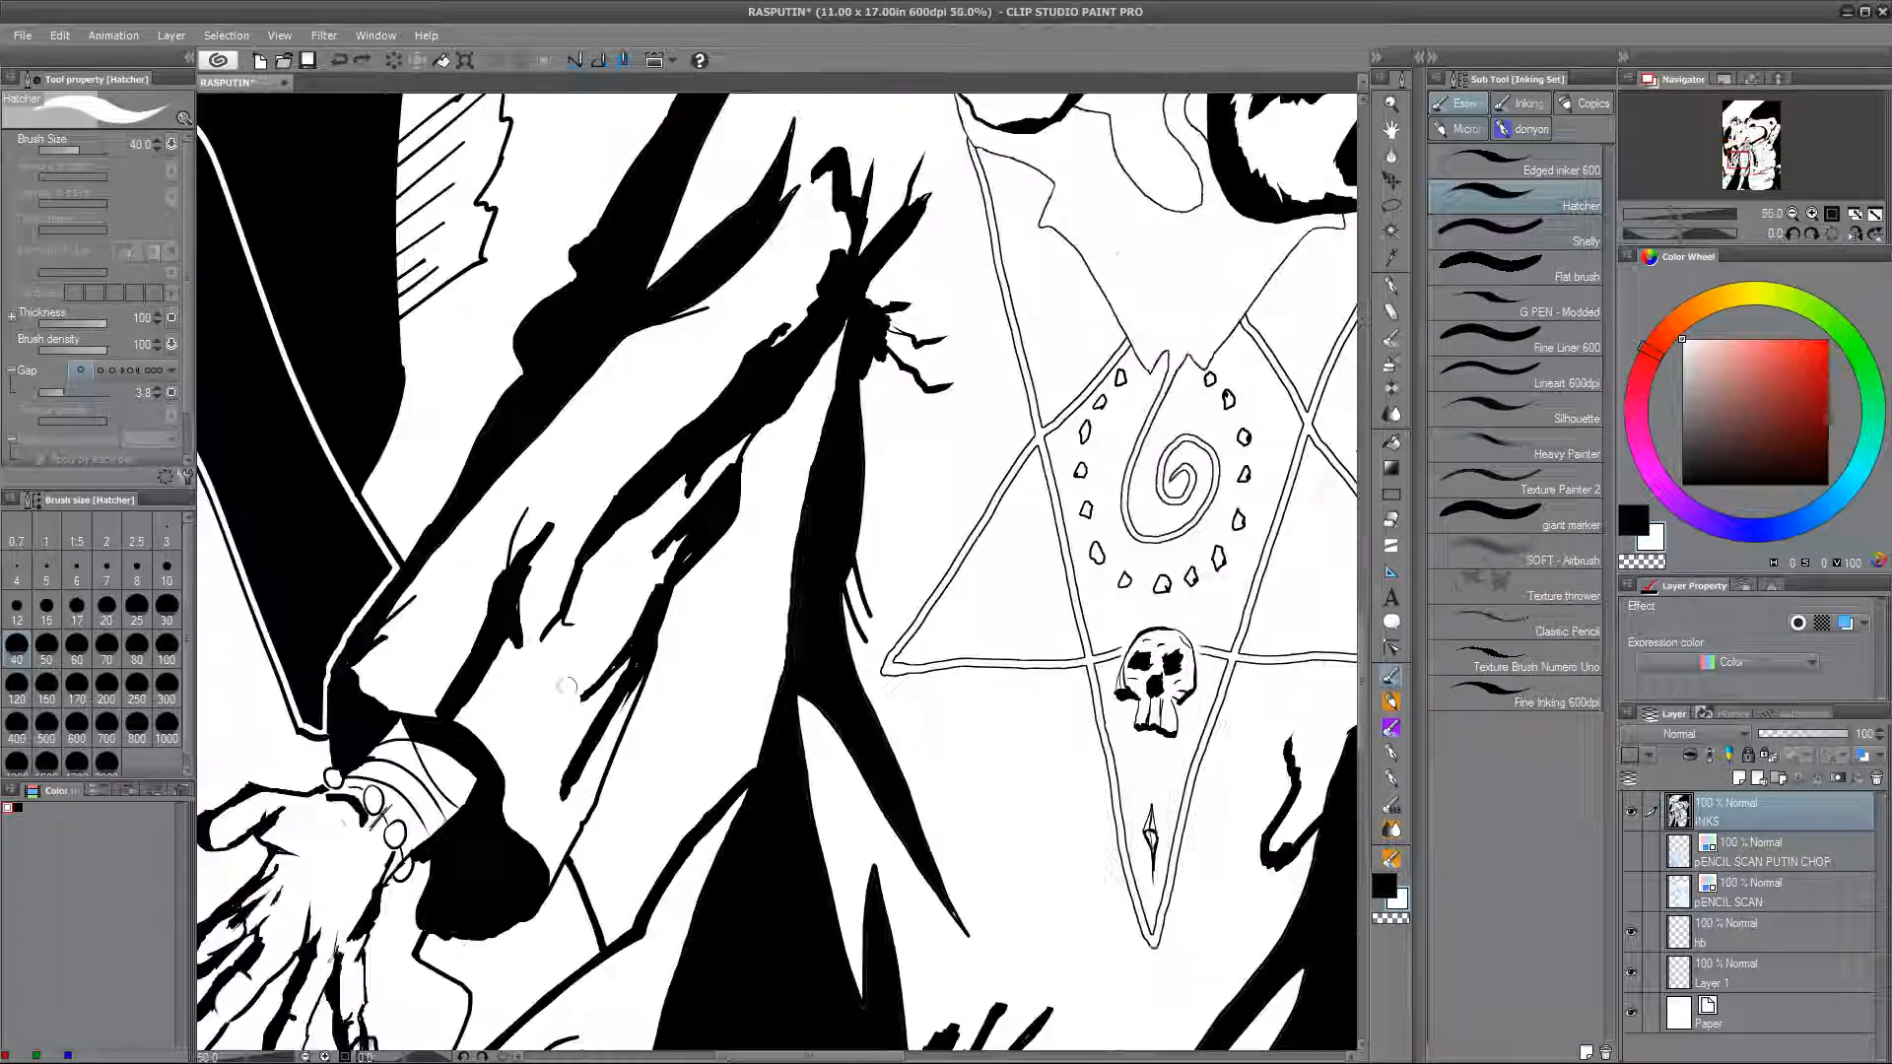
left_click_drag(734, 906, 722, 591)
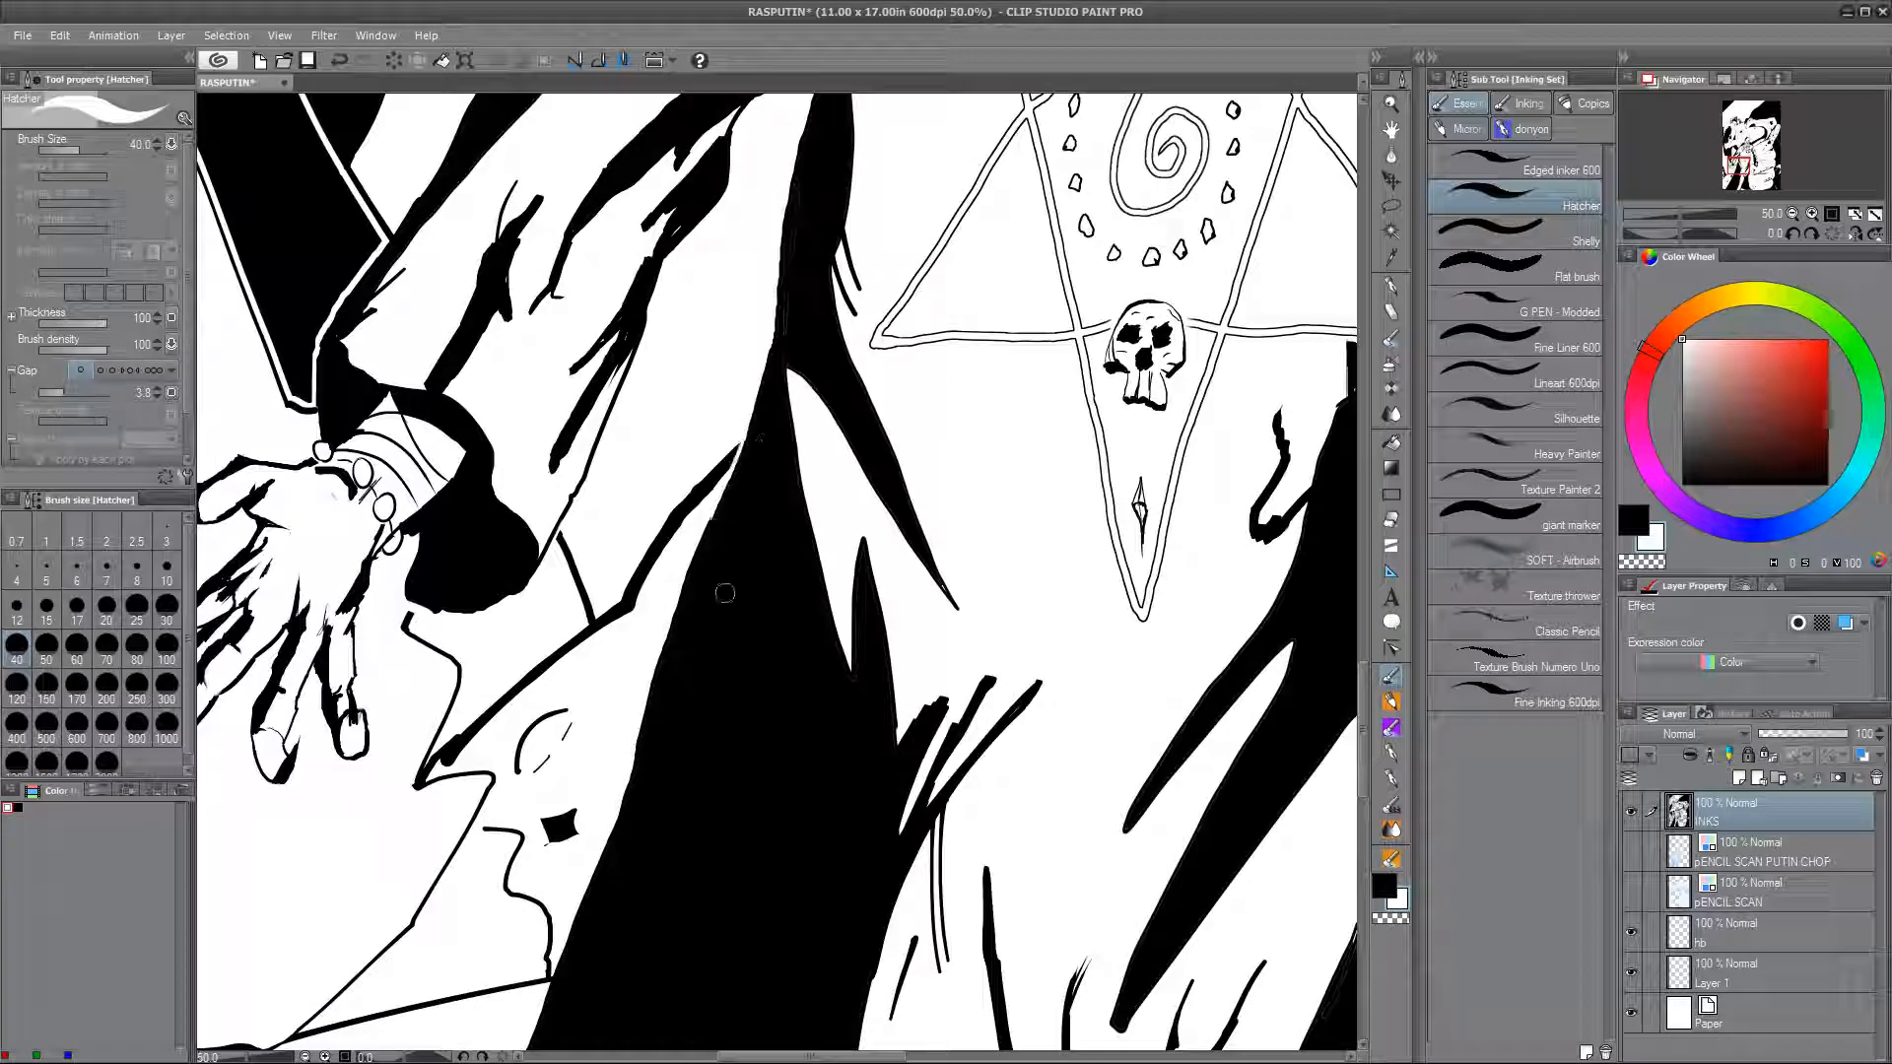
left_click_drag(680, 1010, 845, 511)
left_click_drag(552, 985, 943, 335)
left_click_drag(1310, 609, 654, 760)
left_click_drag(907, 315, 808, 778)
left_click_drag(946, 232, 841, 684)
left_click_drag(963, 468, 828, 813)
left_click_drag(887, 394, 904, 764)
mouse_move(848, 319)
left_mouse_down()
mouse_move(866, 600)
mouse_move(929, 768)
left_mouse_up()
left_click_drag(754, 516, 829, 611)
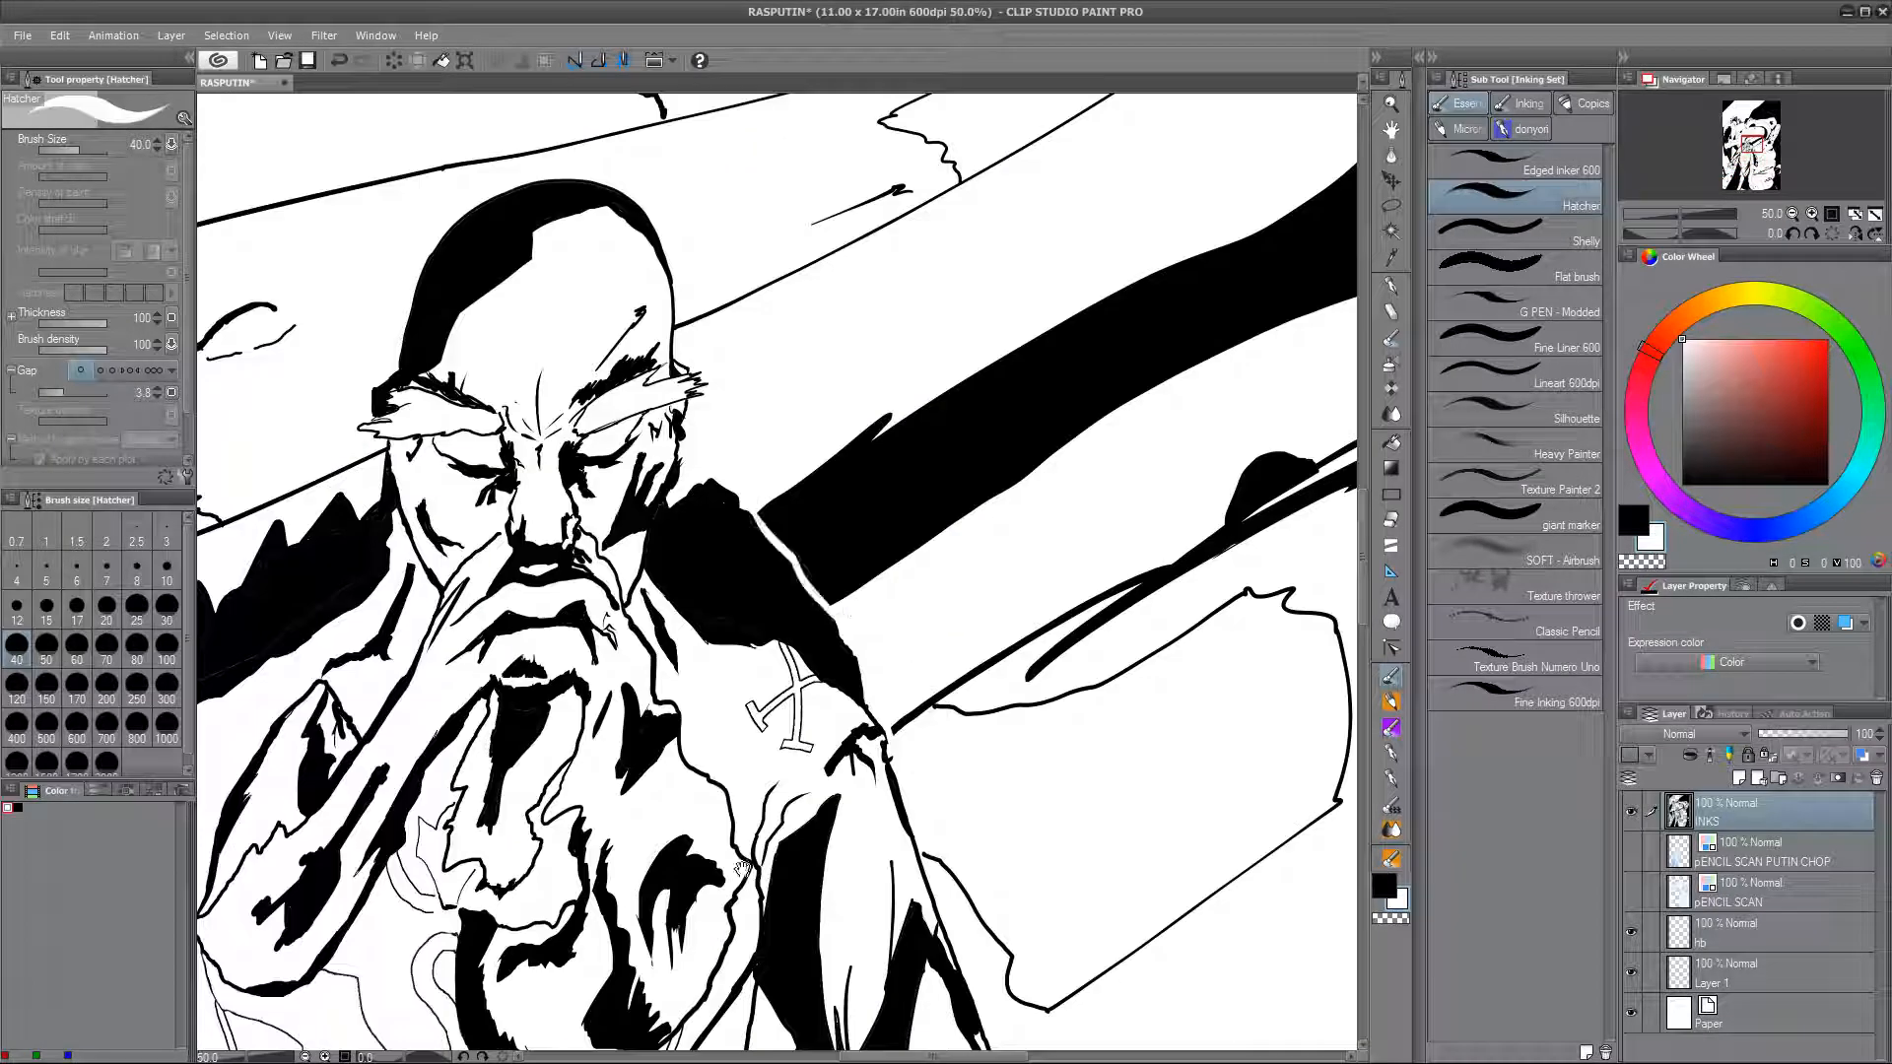
left_click_drag(473, 818, 1256, 684)
left_click_drag(723, 796, 808, 654)
Step: Examine the inks of the upper tentacles, the face and the page as a whole for remaining flaws
mouse_move(1041, 125)
left_mouse_down()
mouse_move(850, 687)
mouse_move(771, 582)
mouse_move(827, 561)
left_mouse_up()
left_click(826, 551, "alt")
left_click_drag(1094, 325, 798, 591)
left_click_drag(1133, 374, 809, 693)
left_click(818, 698, "alt")
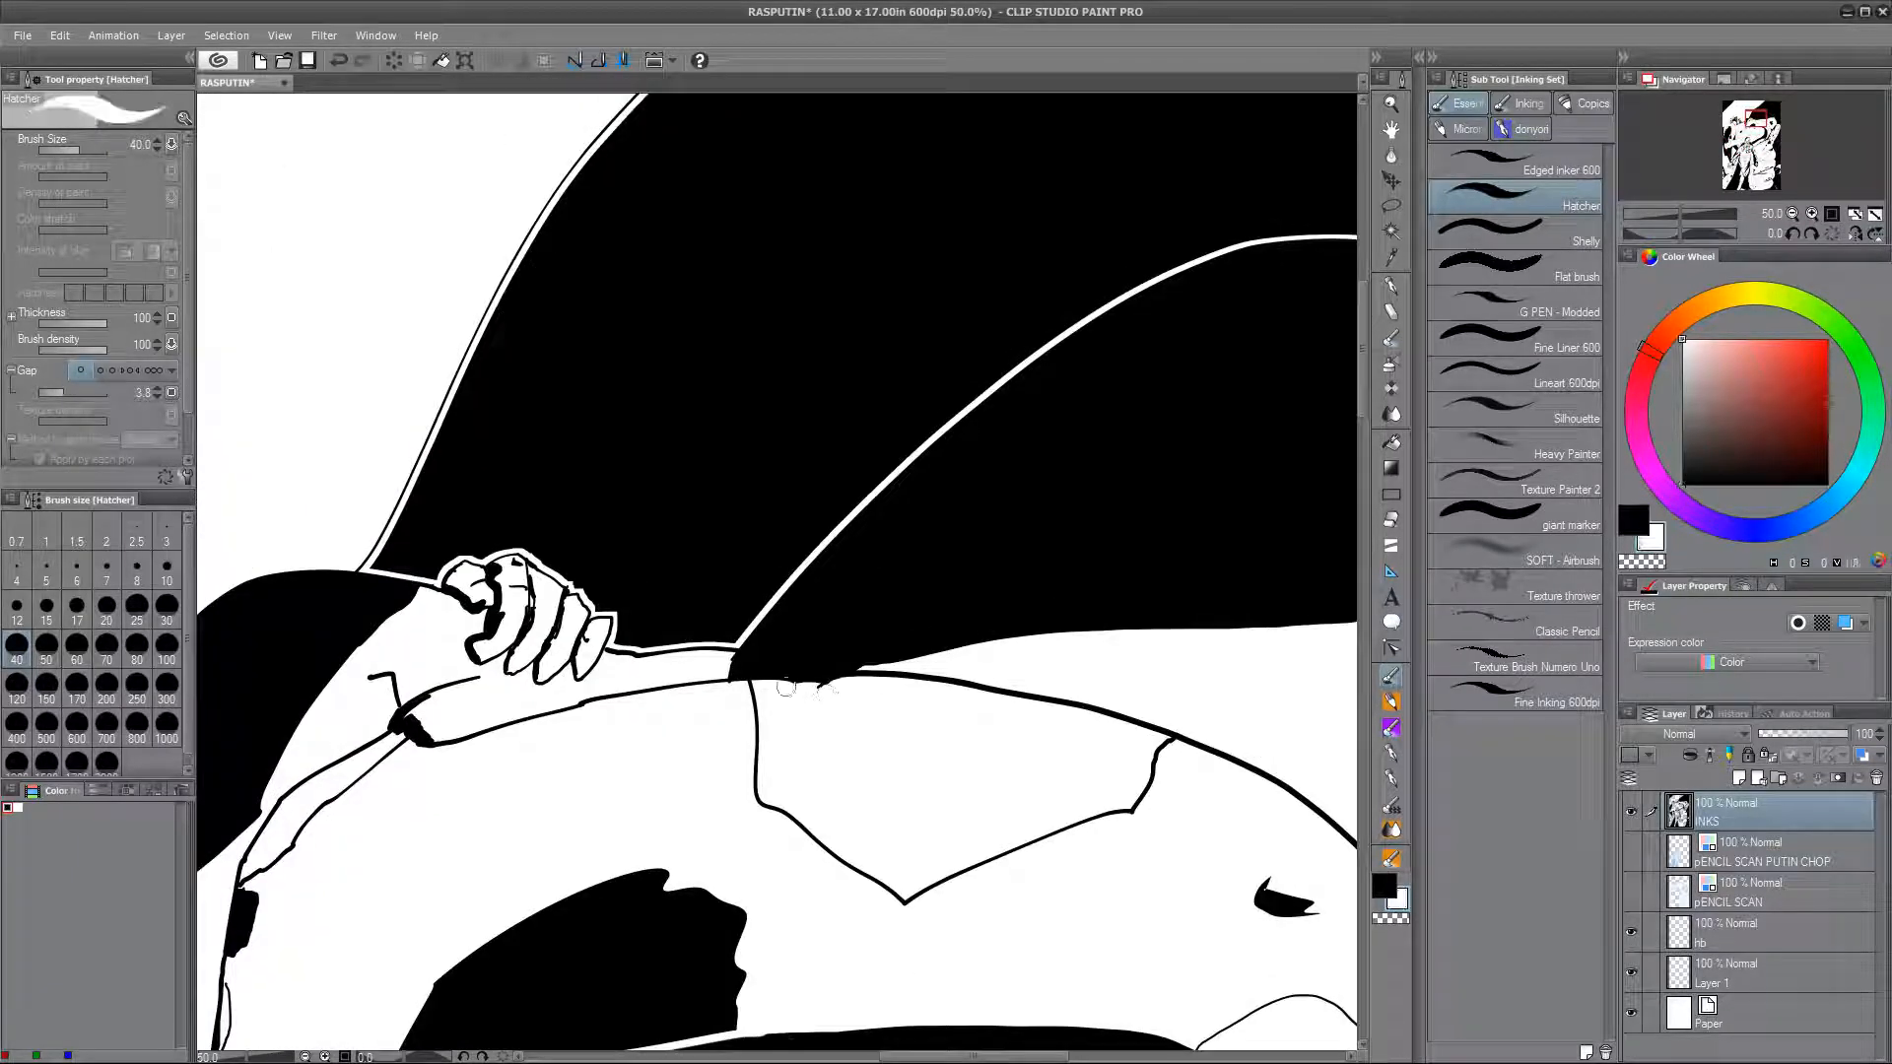
left_click_drag(1084, 749, 779, 424)
left_click_drag(1191, 672, 831, 346)
left_click_drag(978, 109, 633, 819)
key("ctrl+minus")
key("ctrl+minus")
key("ctrl+minus")
key("ctrl+minus")
left_click_drag(725, 649, 1130, 588)
mouse_move(761, 918)
left_mouse_down()
mouse_move(742, 746)
mouse_move(939, 401)
mouse_move(808, 840)
mouse_move(896, 602)
left_mouse_up()
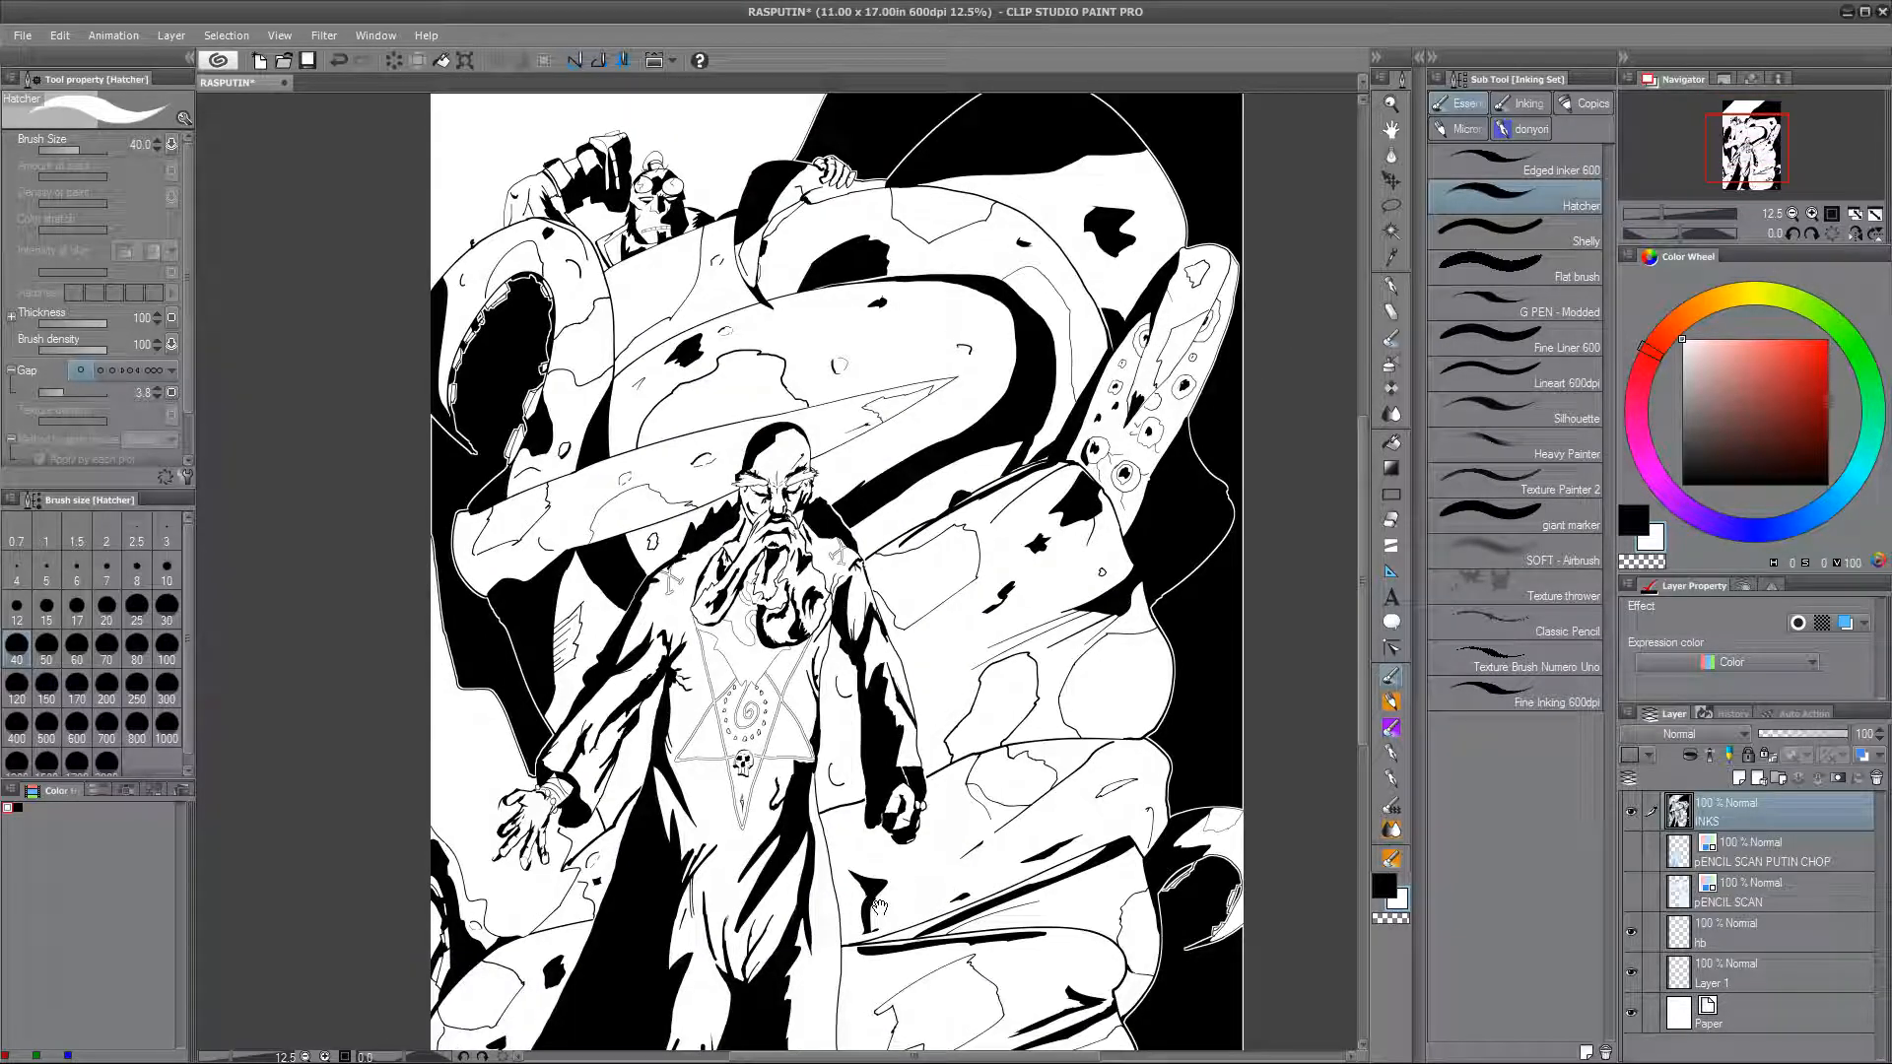
left_click_drag(880, 907, 910, 1062)
scroll(472, 431, "up", 3)
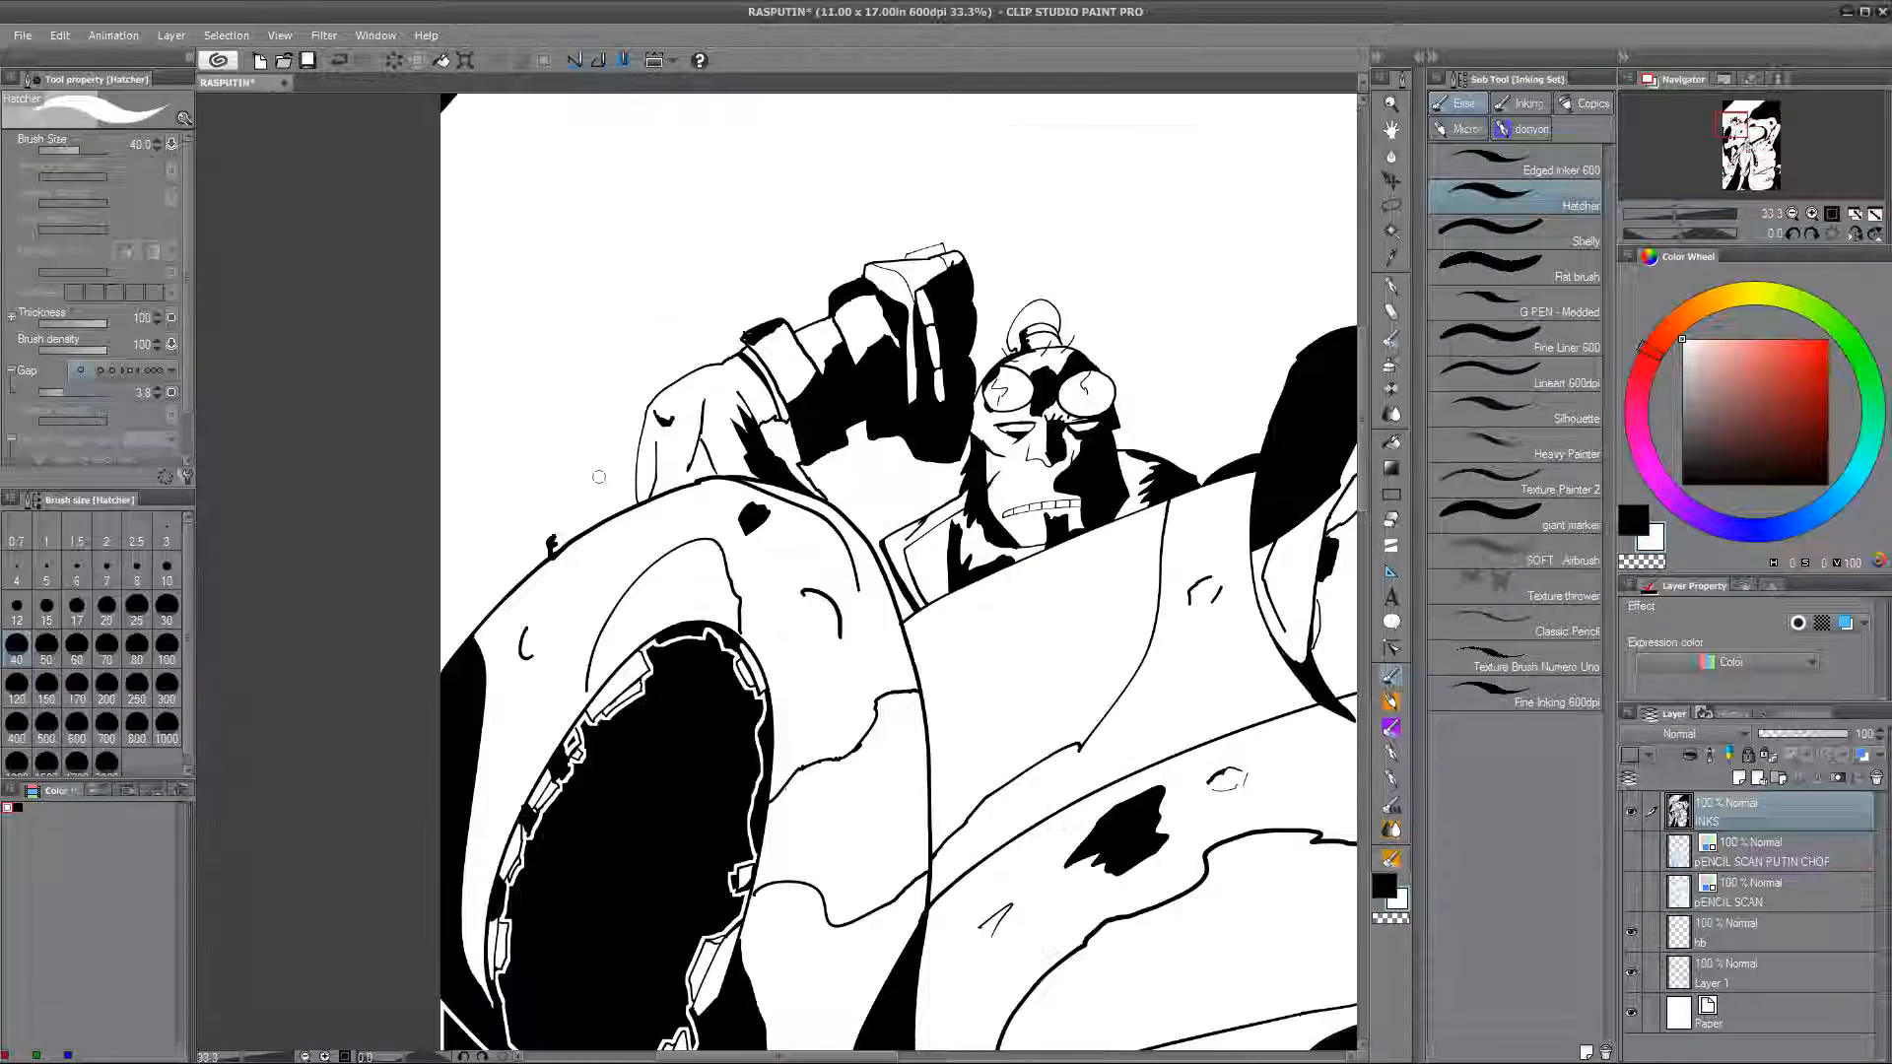
Step: Sample white and draw a small bump line along the crest of the large upper tentacle against the black background
left_click(687, 801, "alt")
left_click_drag(581, 525, 197, 574)
left_click_drag(1231, 493, 640, 569)
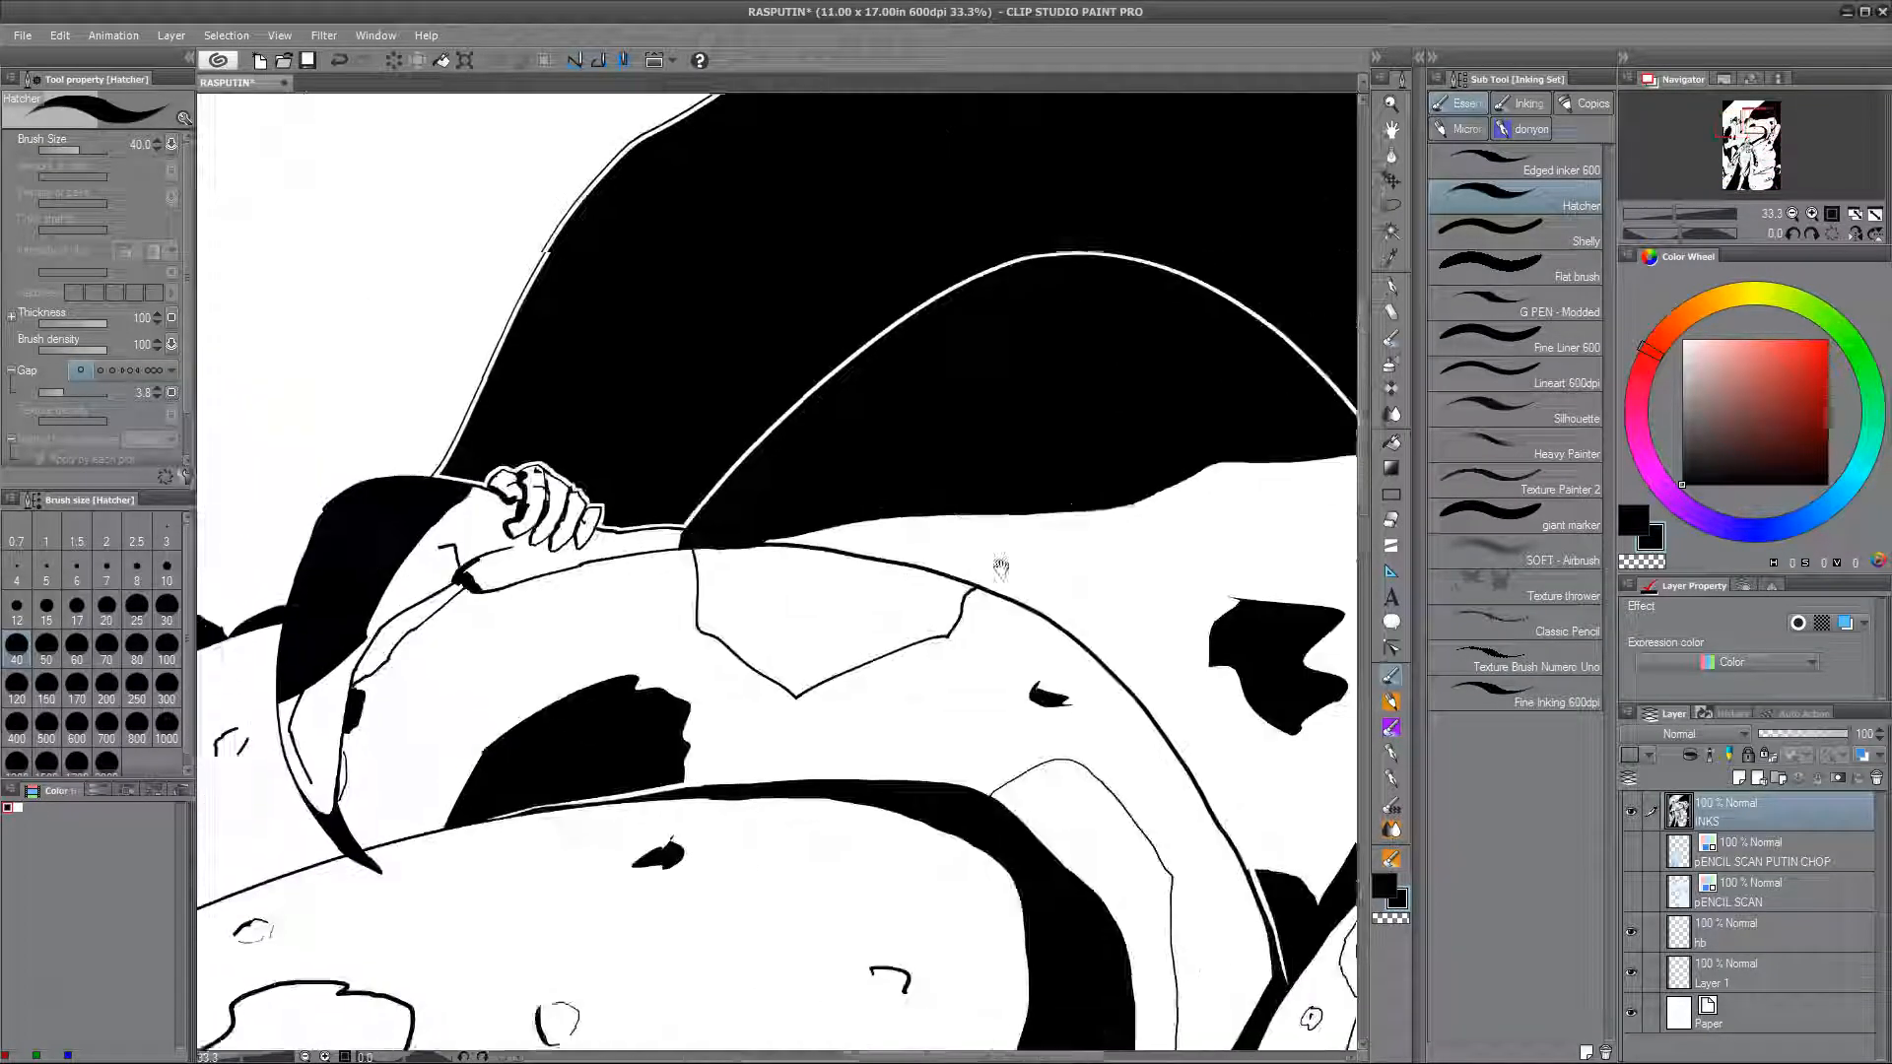
left_click_drag(1001, 565, 774, 782)
left_click(774, 758, "alt")
left_click_drag(820, 464, 923, 472)
left_click_drag(986, 592, 624, 512)
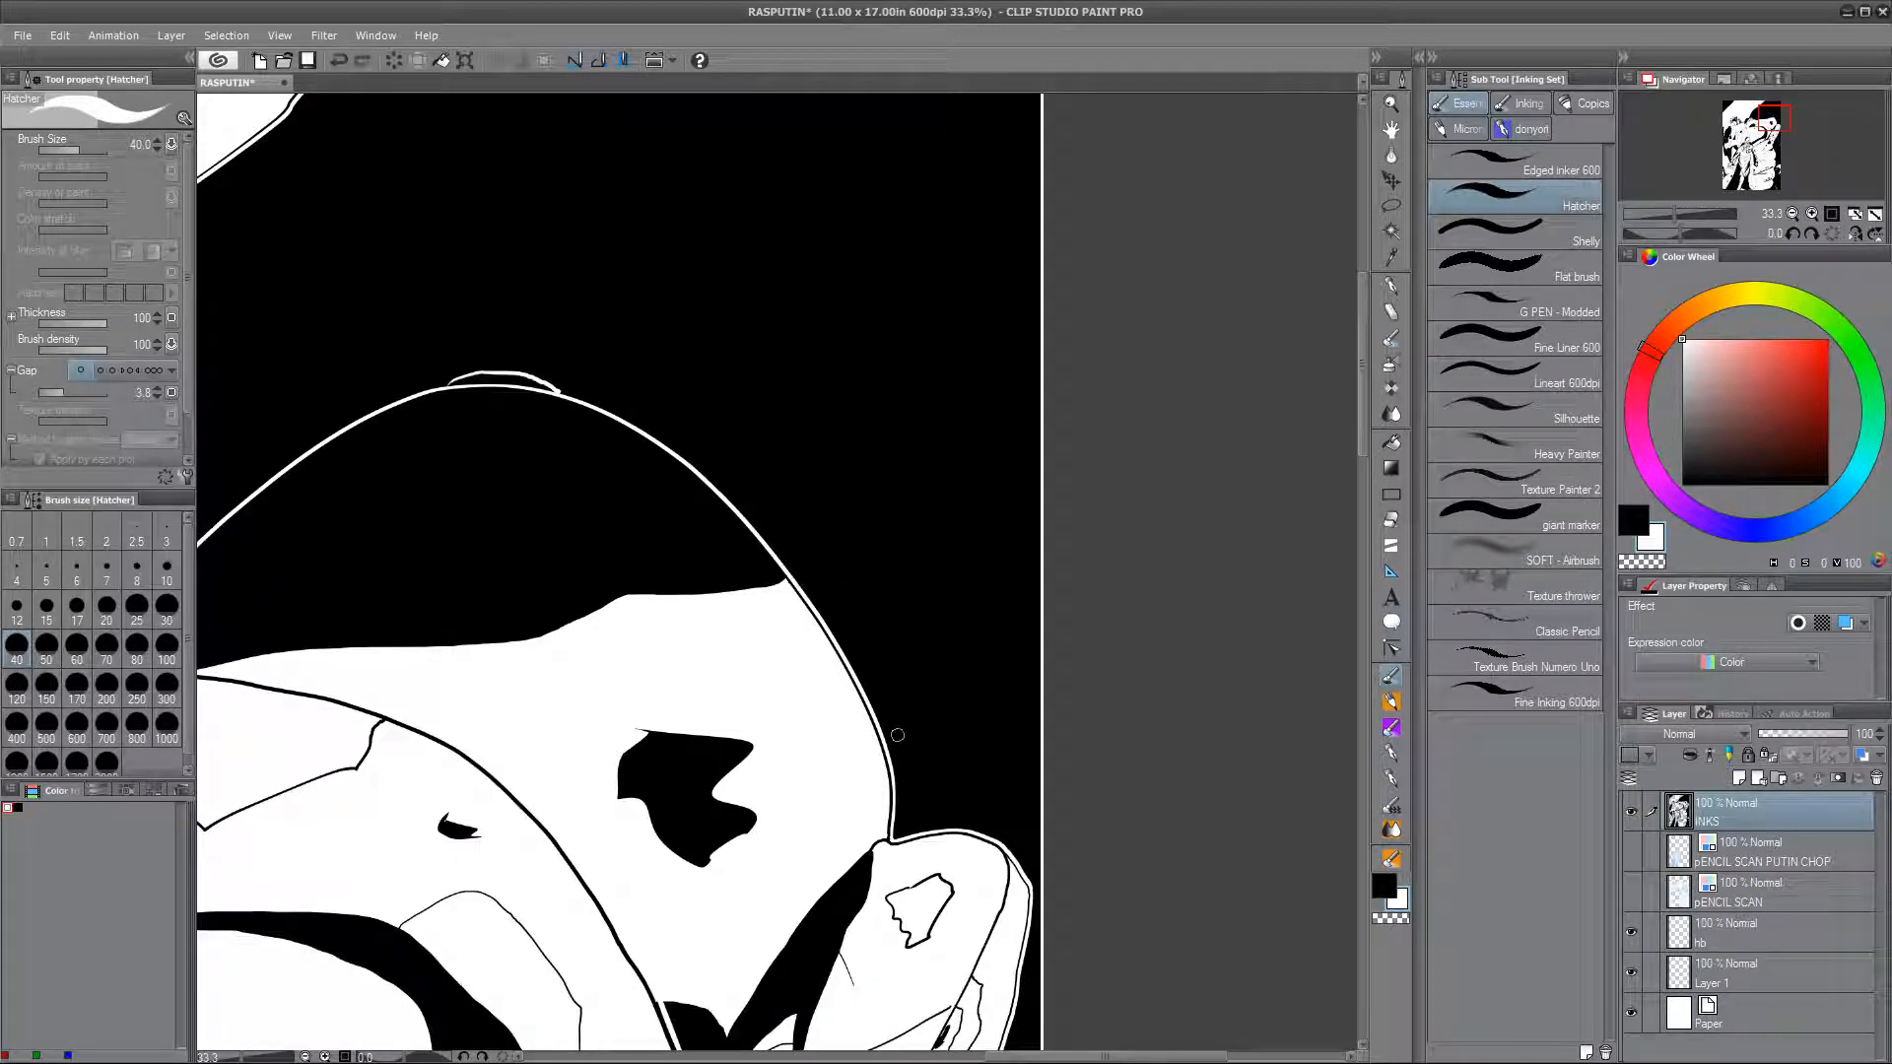
Step: Draw small white bump lines at the raised tentacle's tip and on the tentacle contour below it
left_click_drag(970, 815, 997, 838)
left_click_drag(1013, 734, 1060, 410)
key("ctrl+z")
mouse_move(1066, 747)
left_mouse_down()
mouse_move(1068, 552)
mouse_move(1124, 282)
left_mouse_up()
left_click_drag(1007, 587, 1040, 612)
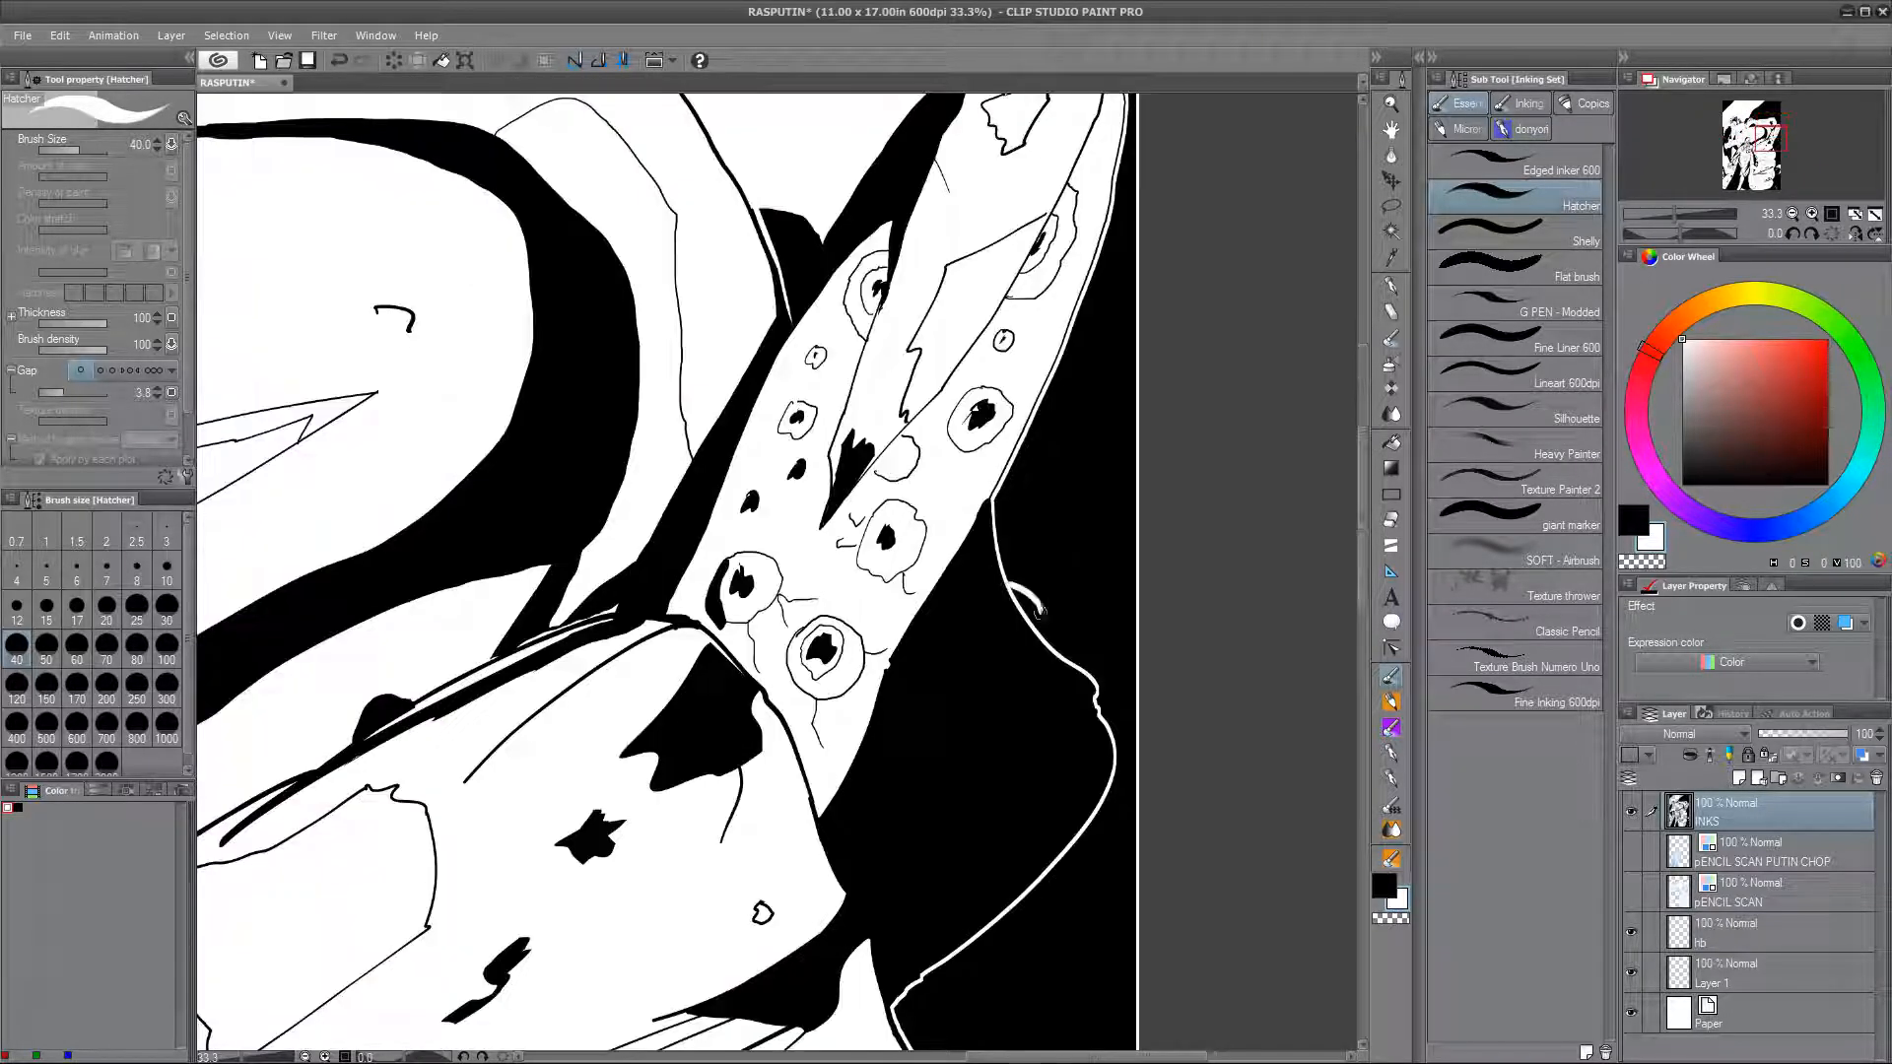
left_click_drag(928, 798, 945, 434)
left_click_drag(962, 992, 1009, 625)
left_click_drag(749, 887, 986, 374)
left_click_drag(690, 887, 921, 368)
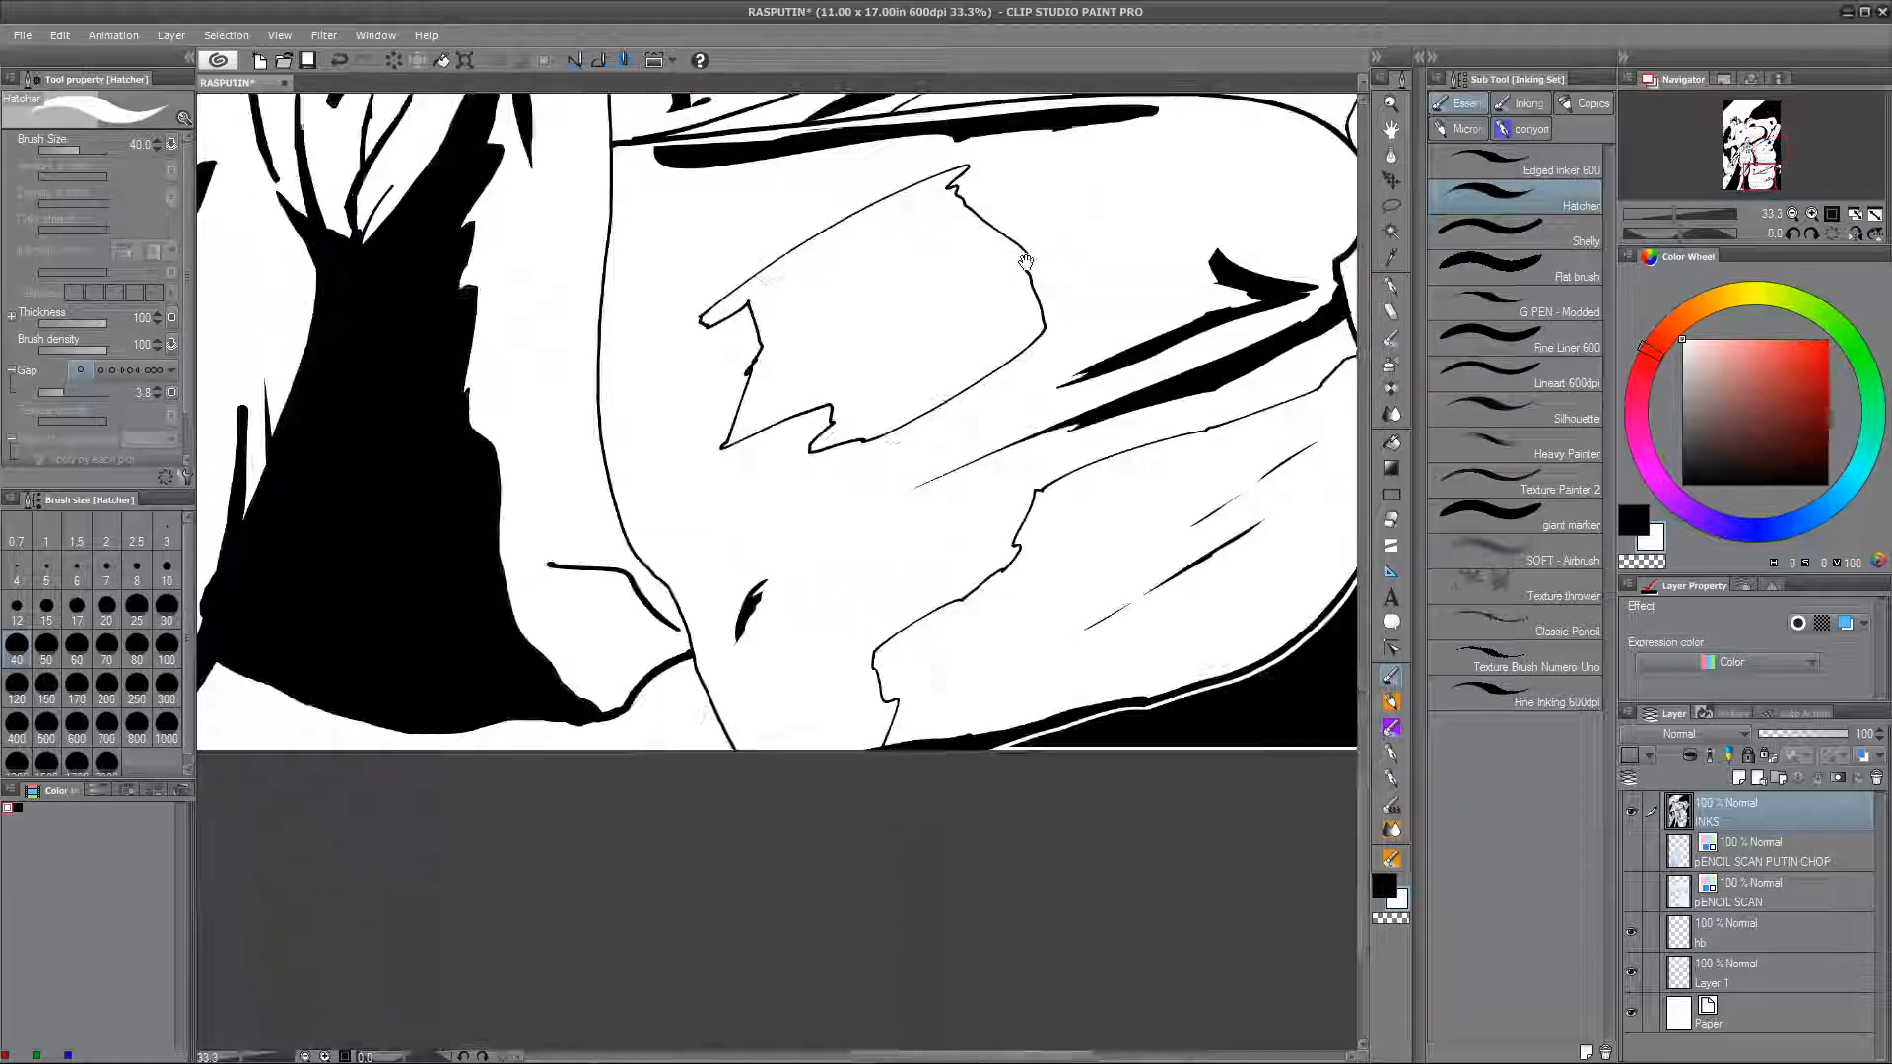
left_click(581, 702, "alt")
left_click_drag(753, 713, 727, 718)
key("ctrl+z")
key("ctrl+0")
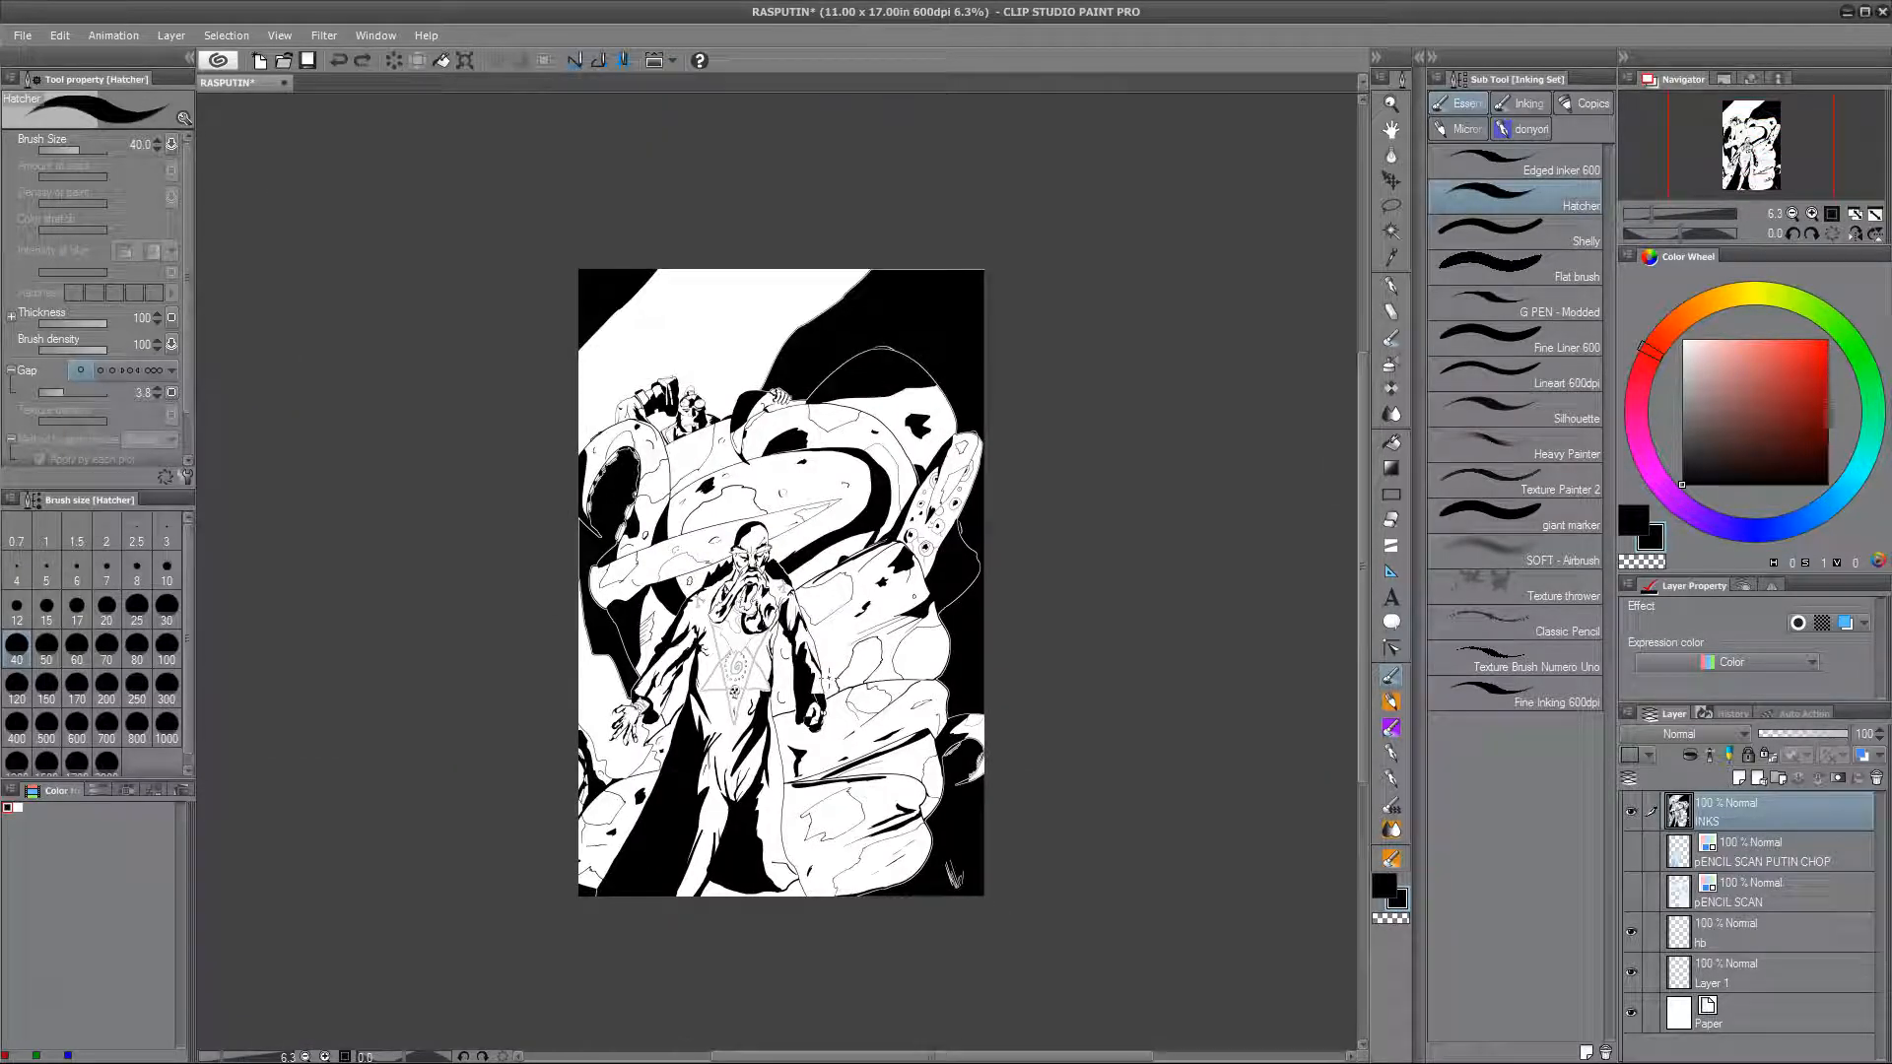
Step: Draw a white bump line along the dark tentacle's outline beside the figure's raised sleeve, on the page's left side
scroll(828, 679, "up", 4)
left_click_drag(829, 680, 1515, 849)
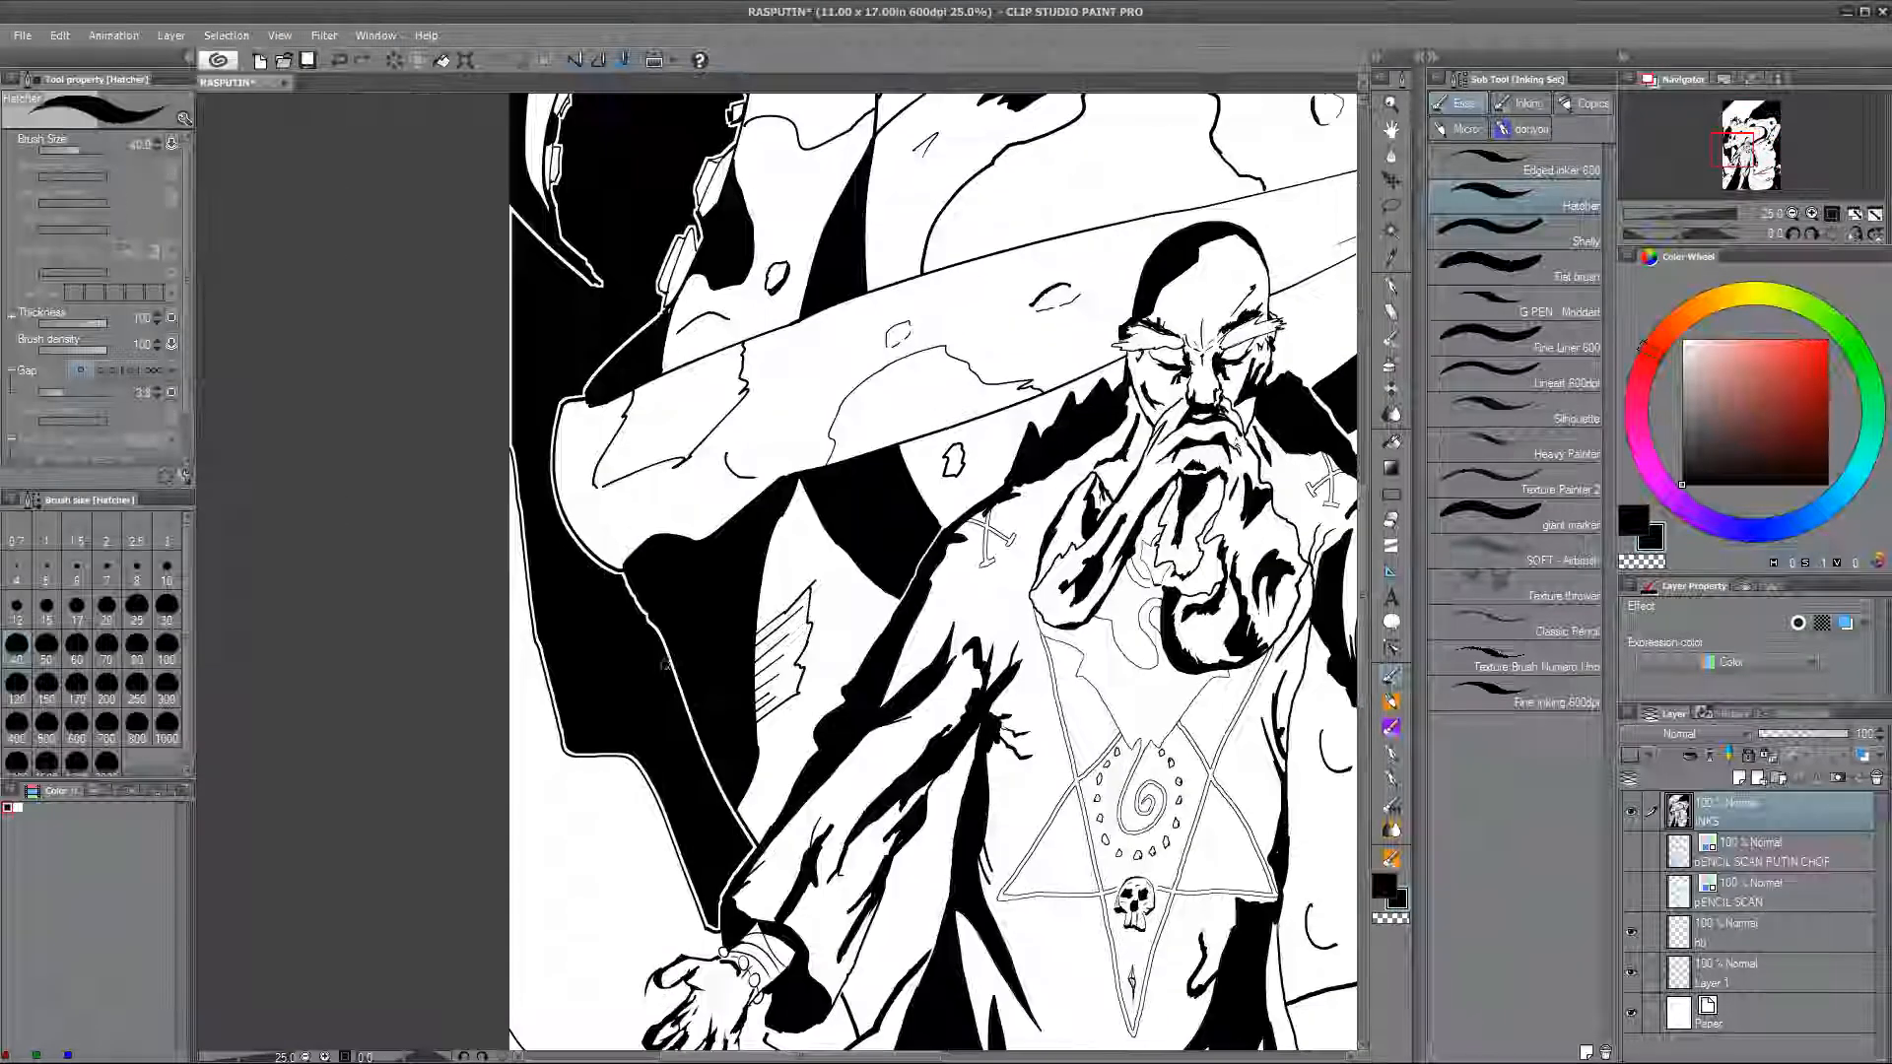
left_click(1684, 341)
left_click_drag(667, 664, 703, 754)
mouse_move(1034, 513)
left_mouse_down()
mouse_move(680, 674)
mouse_move(485, 616)
left_mouse_up()
Step: Sample black and add small curved texture marks to the skin of the tentacles around the figure
left_click(842, 483, "alt")
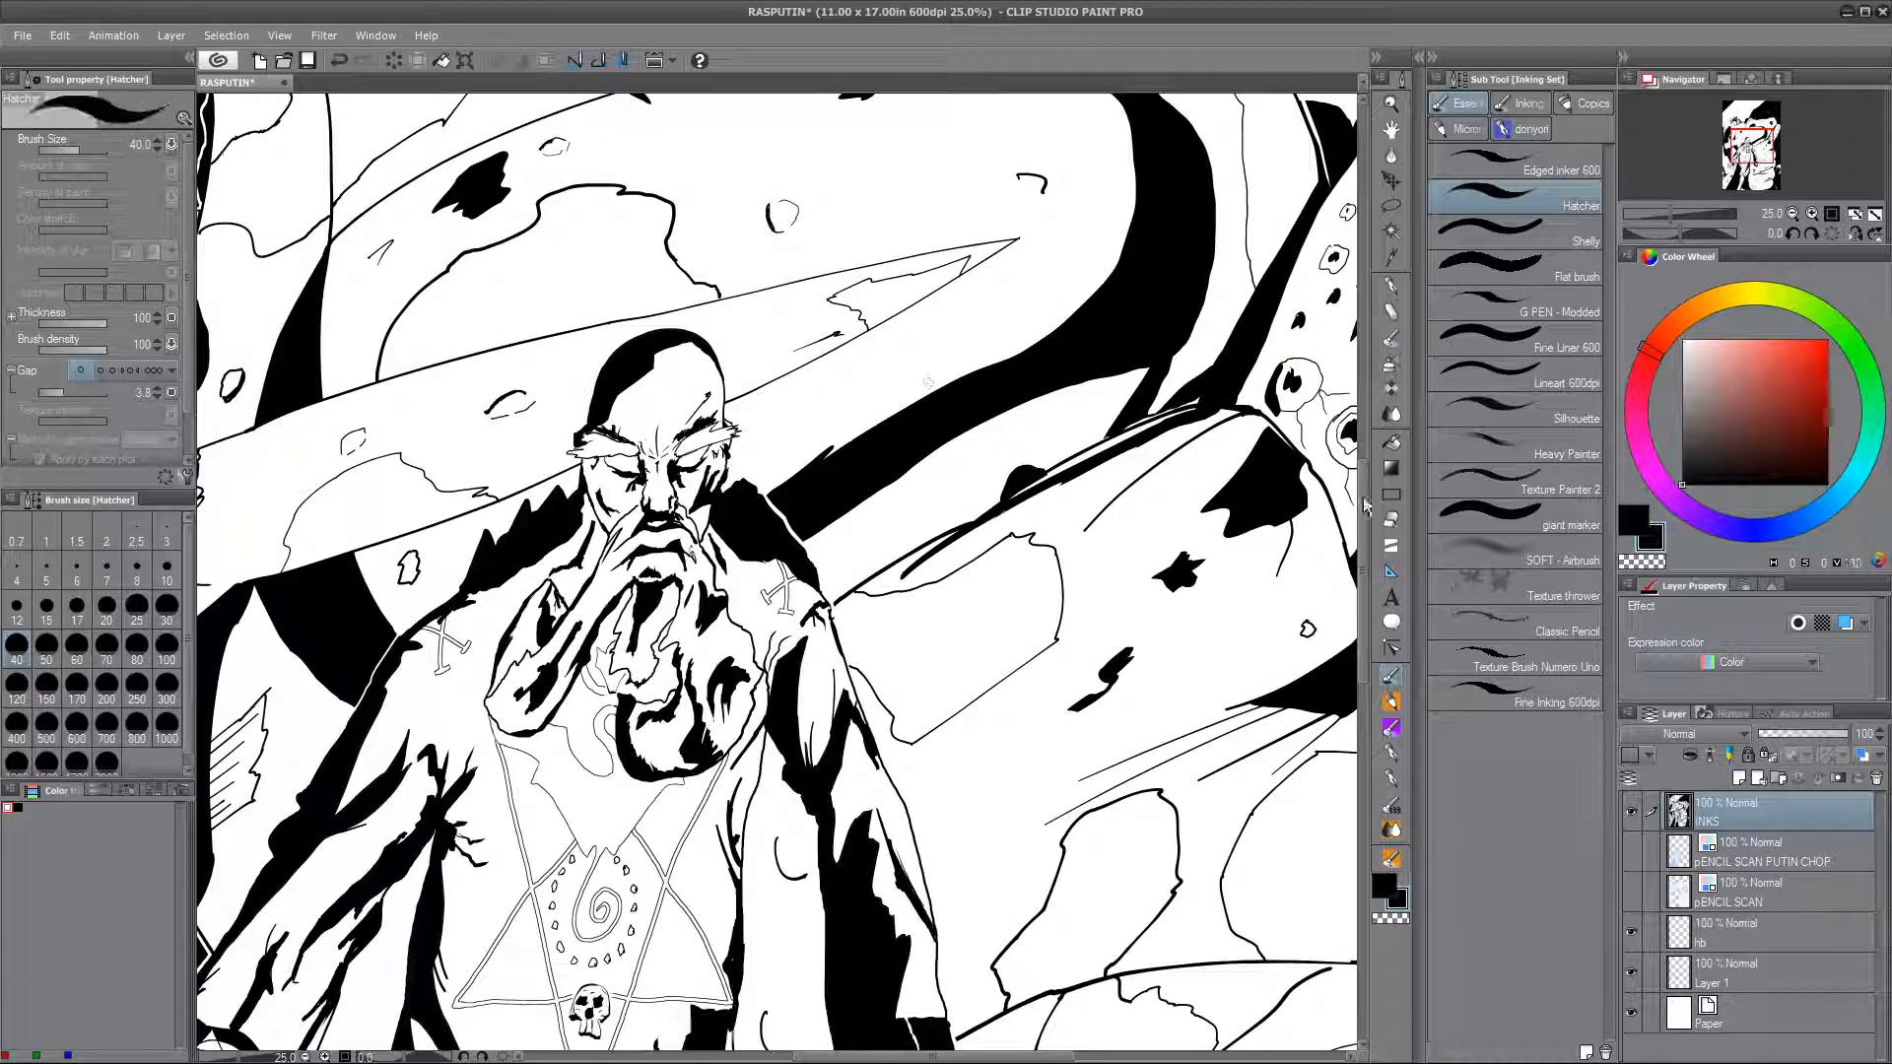
left_click_drag(814, 414, 841, 418)
left_click_drag(1182, 755, 943, 457)
left_click_drag(722, 529, 845, 189)
left_click_drag(709, 833, 769, 408)
left_click_drag(867, 148, 715, 947)
left_click_drag(867, 148, 714, 948)
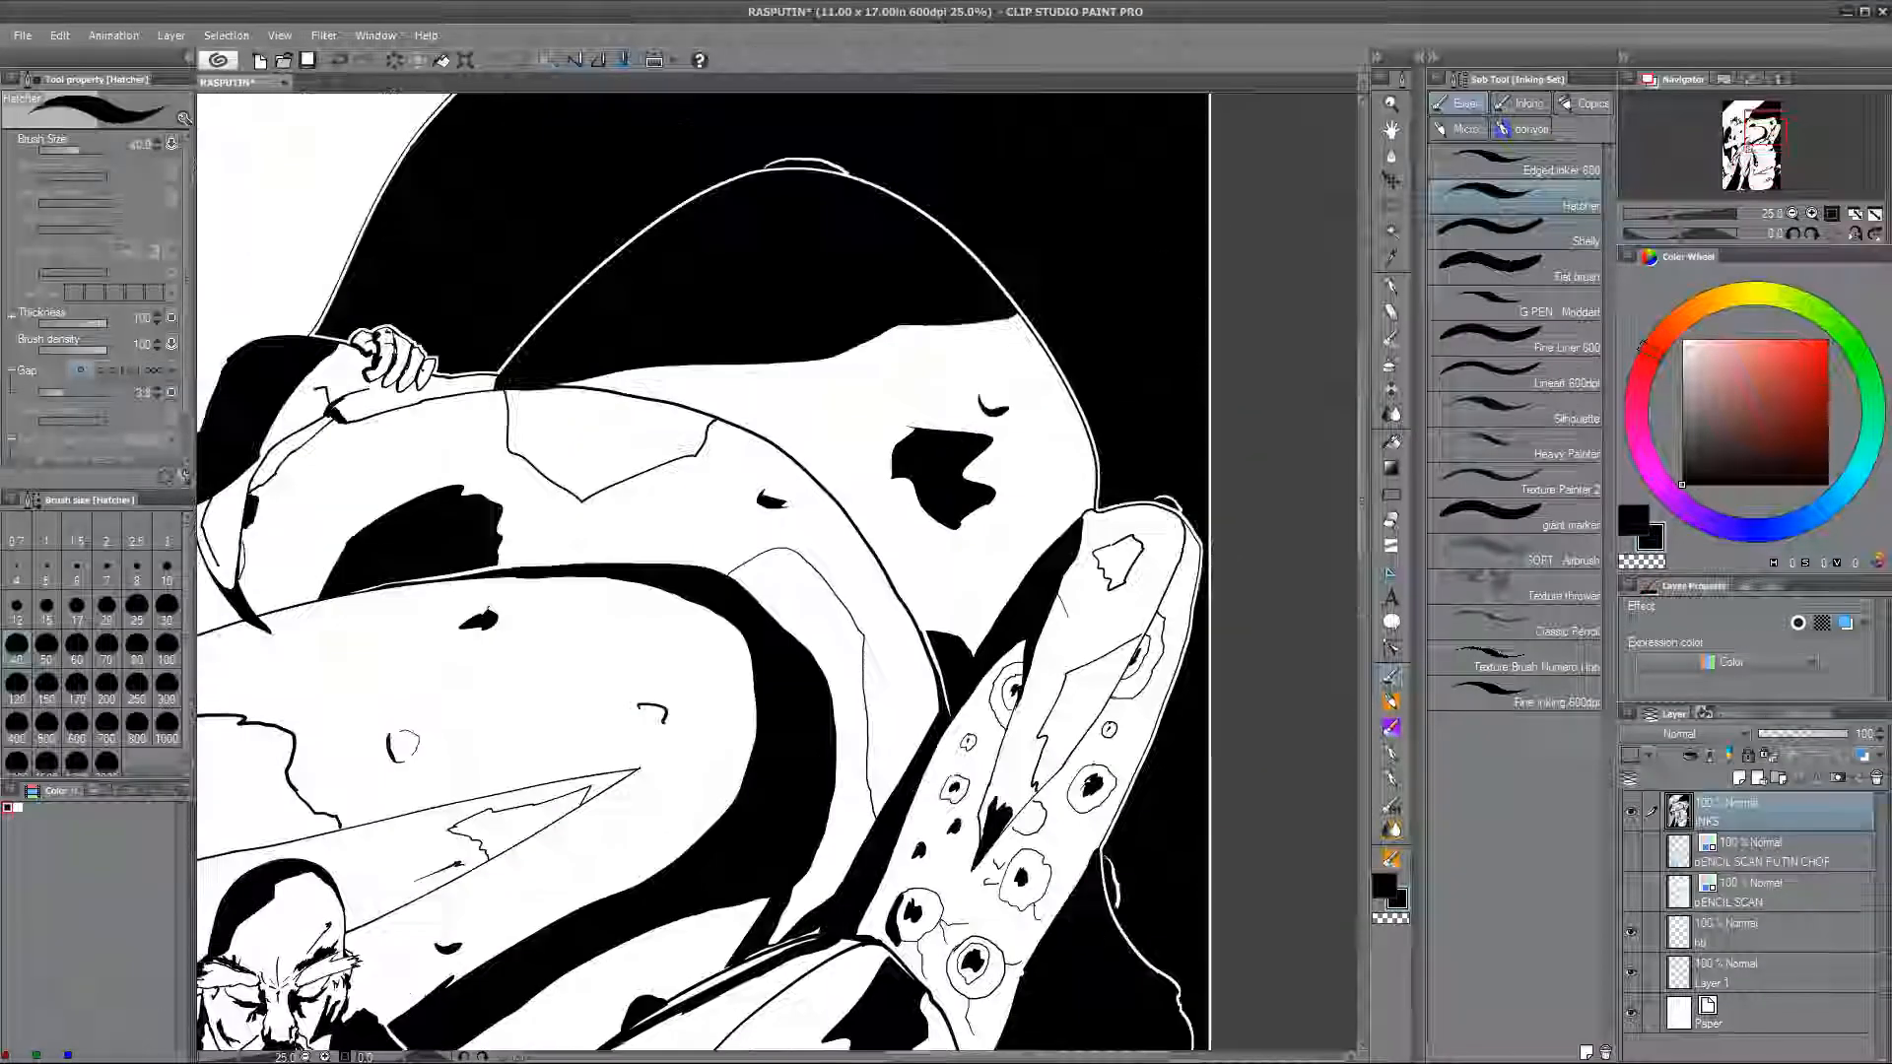
left_click_drag(363, 807, 1034, 513)
mouse_move(642, 770)
left_mouse_down()
mouse_move(961, 971)
mouse_move(860, 422)
mouse_move(883, 335)
left_mouse_up()
scroll(945, 562, "up", 2)
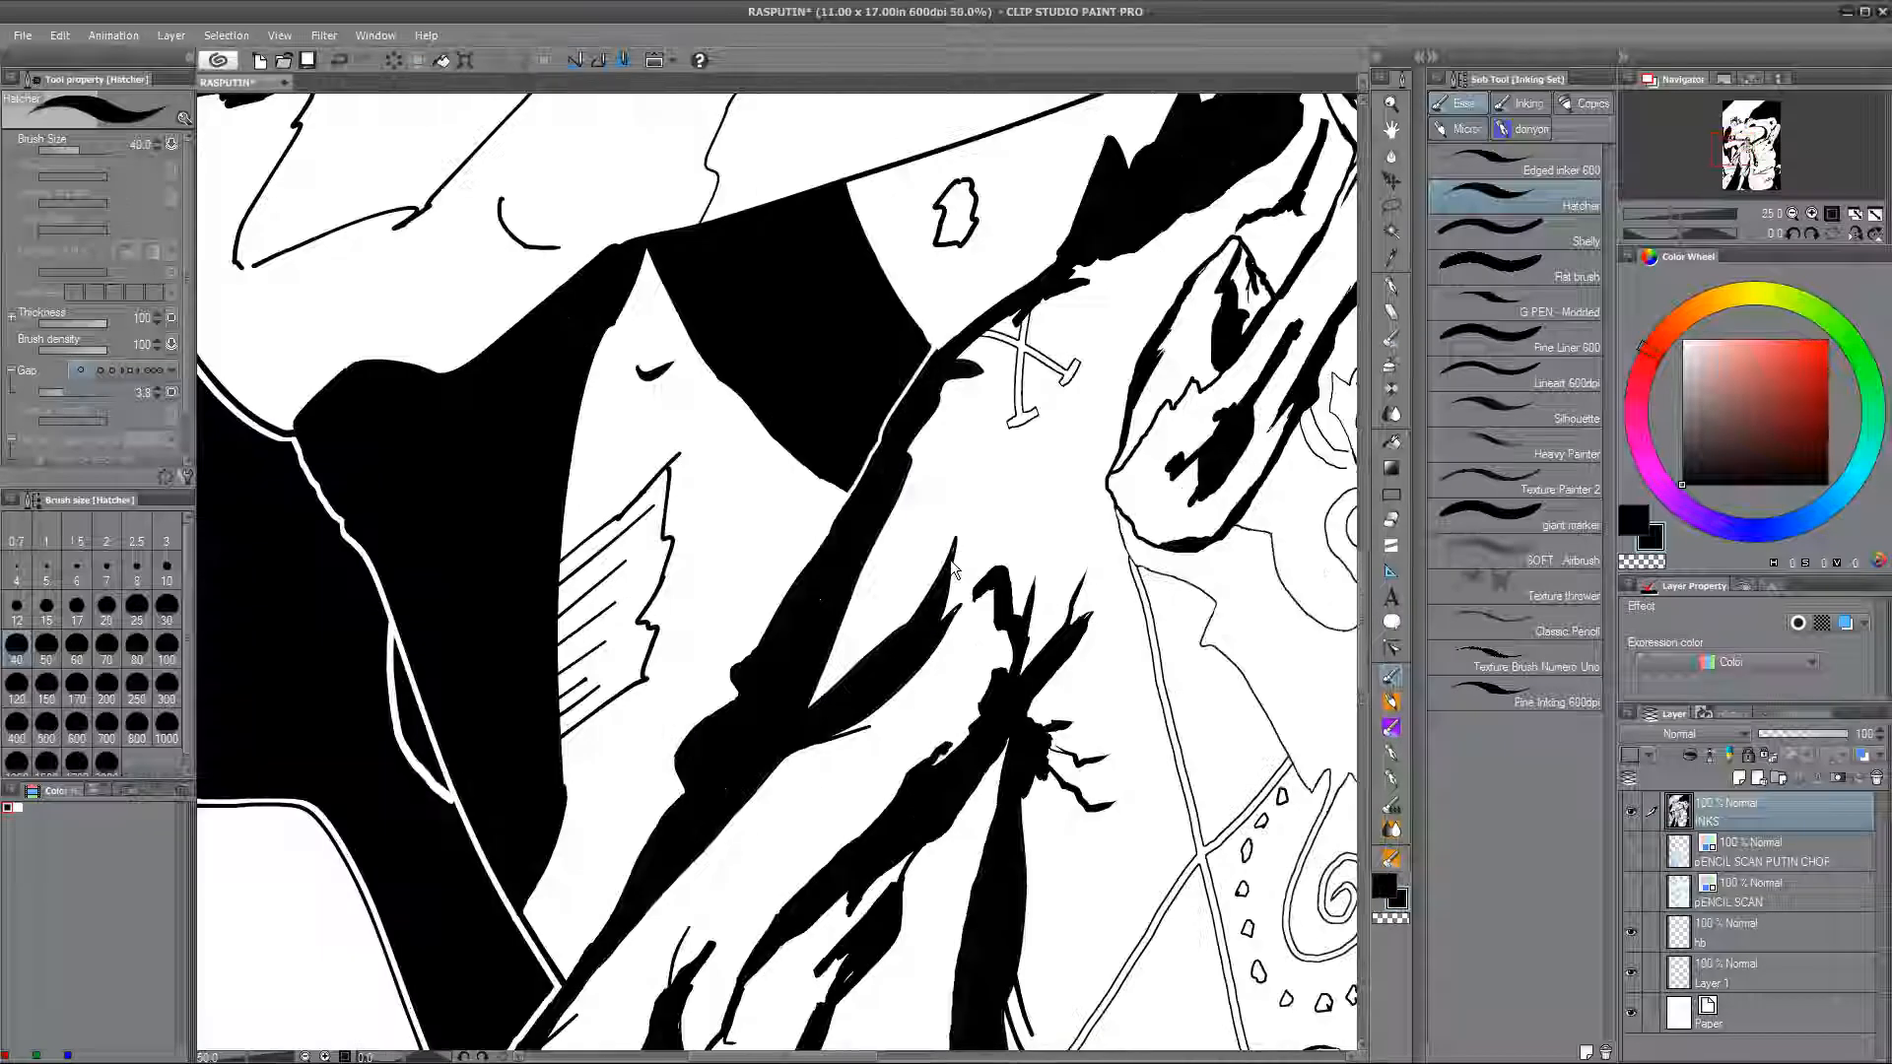
Step: Erase the horizontal hatching lines inside the patch on the tentacle beside the figure's sleeve
key("e")
left_click(594, 695)
mouse_move(553, 622)
left_mouse_down()
mouse_move(581, 540)
mouse_move(561, 733)
left_mouse_up()
key("p")
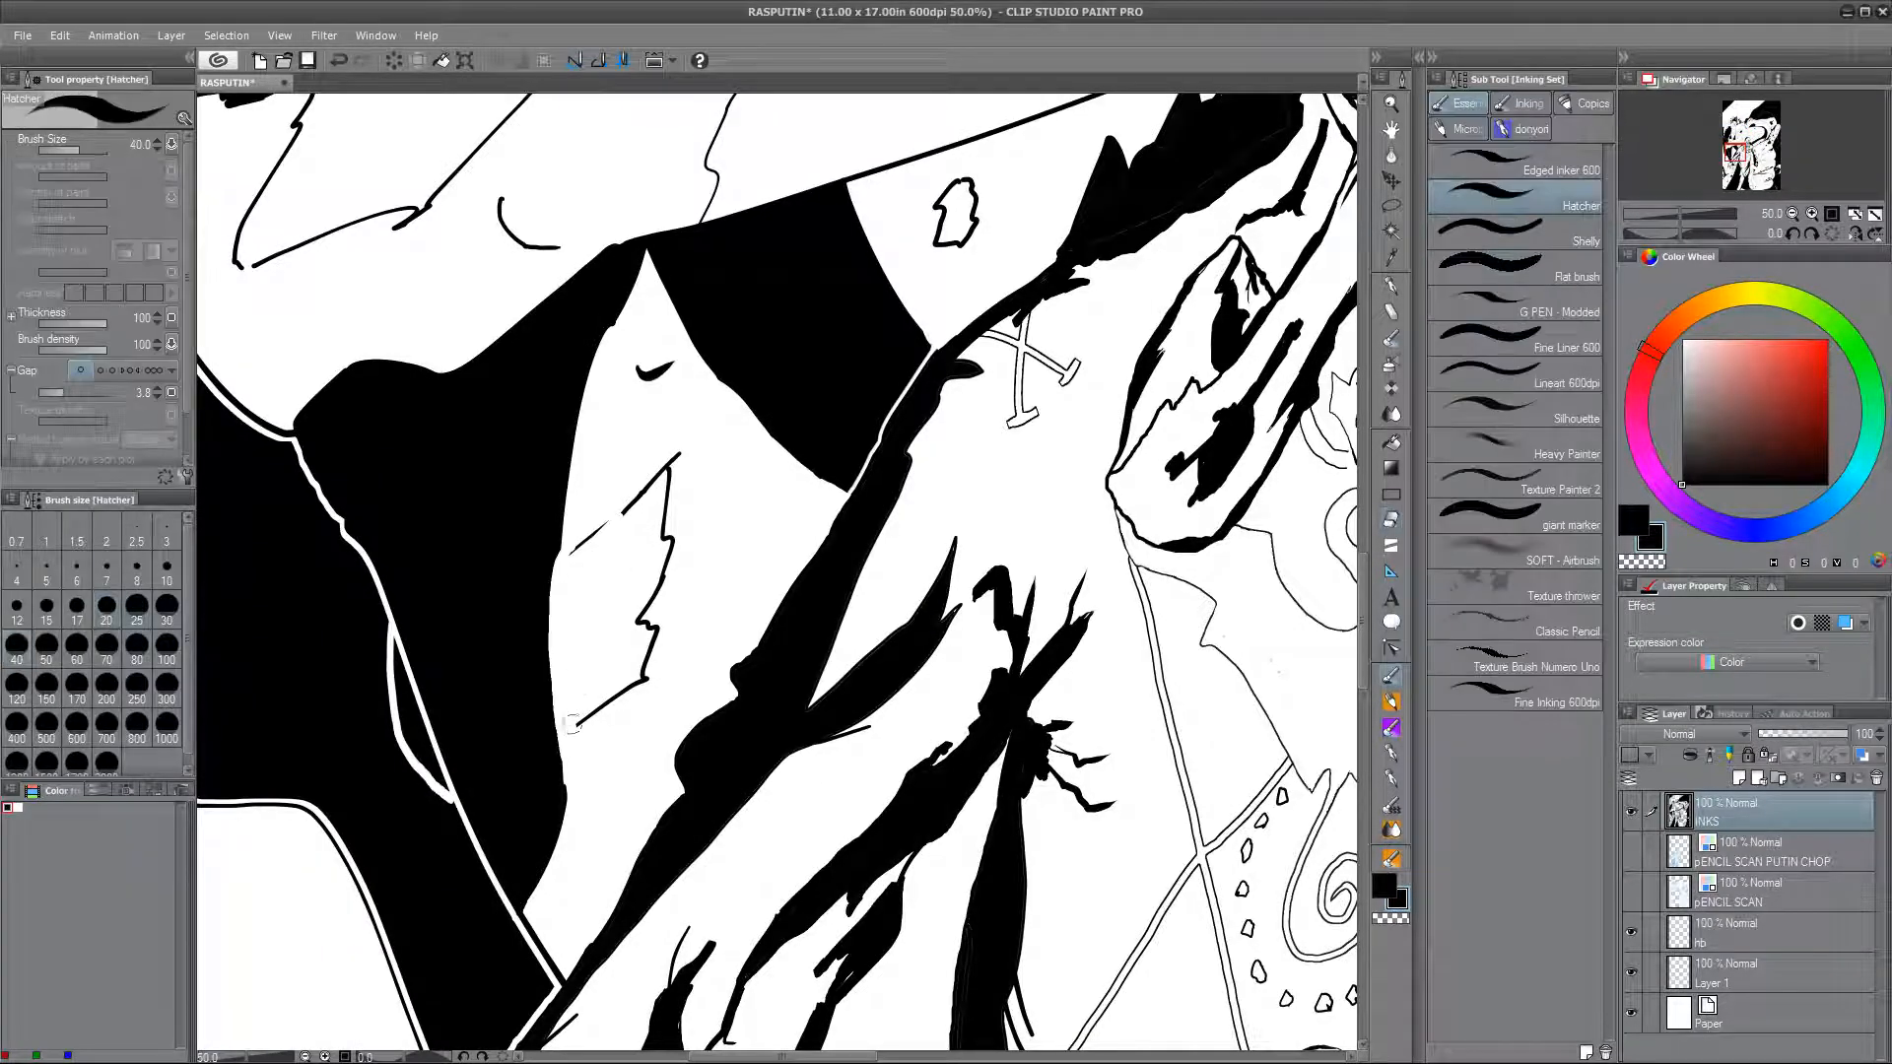
key("e")
left_click_drag(835, 807, 925, 447)
mouse_move(1105, 137)
left_mouse_down()
mouse_move(811, 730)
mouse_move(635, 1020)
left_mouse_up()
Step: Ink thin black stone joint lines on the floor beneath the robe's hem with the Hatcher brush at size 20
left_click(1392, 680)
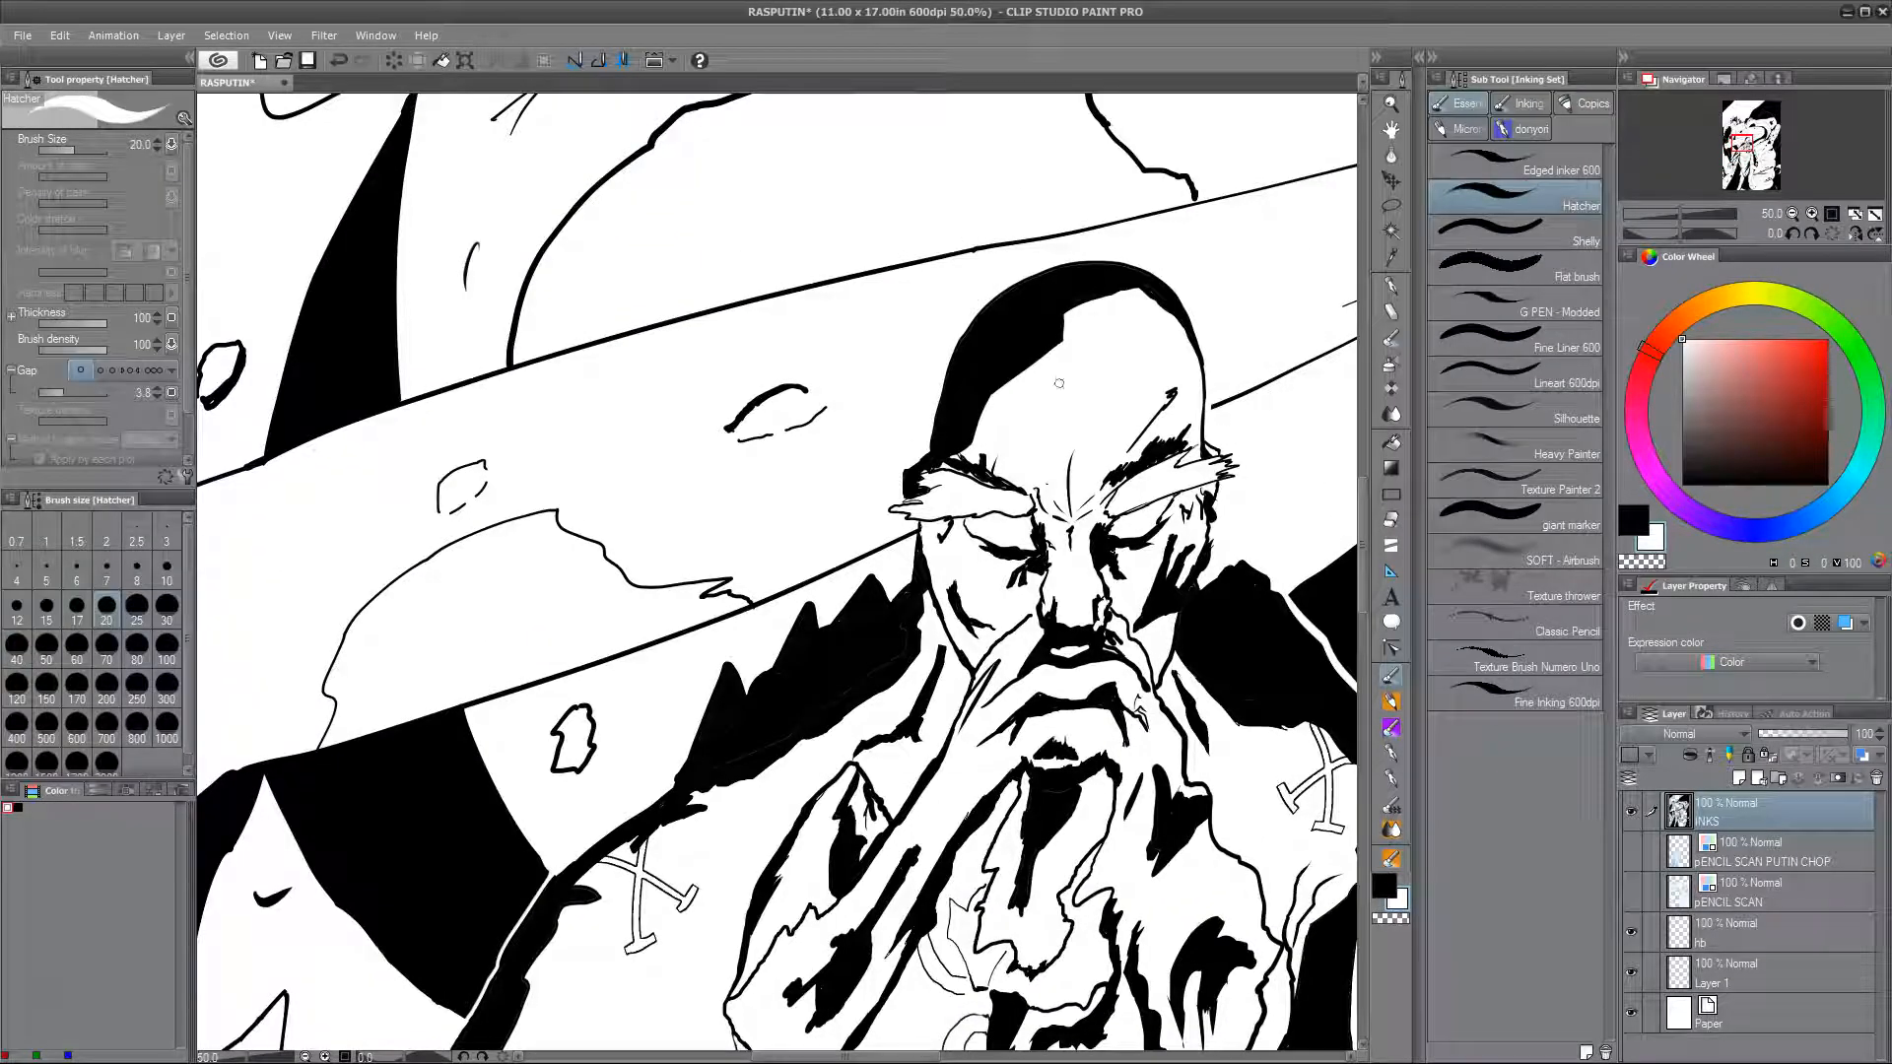
left_click_drag(957, 451, 355, 602)
scroll(609, 433, "down", 4)
left_click_drag(757, 822, 934, 438)
left_click(1684, 482)
key("ctrl+plus")
key("ctrl+plus")
key("ctrl+plus")
left_click_drag(867, 946, 1067, 498)
mouse_move(1034, 667)
left_mouse_down()
mouse_move(1189, 611)
mouse_move(1204, 648)
left_mouse_up()
left_click_drag(1153, 588, 1161, 618)
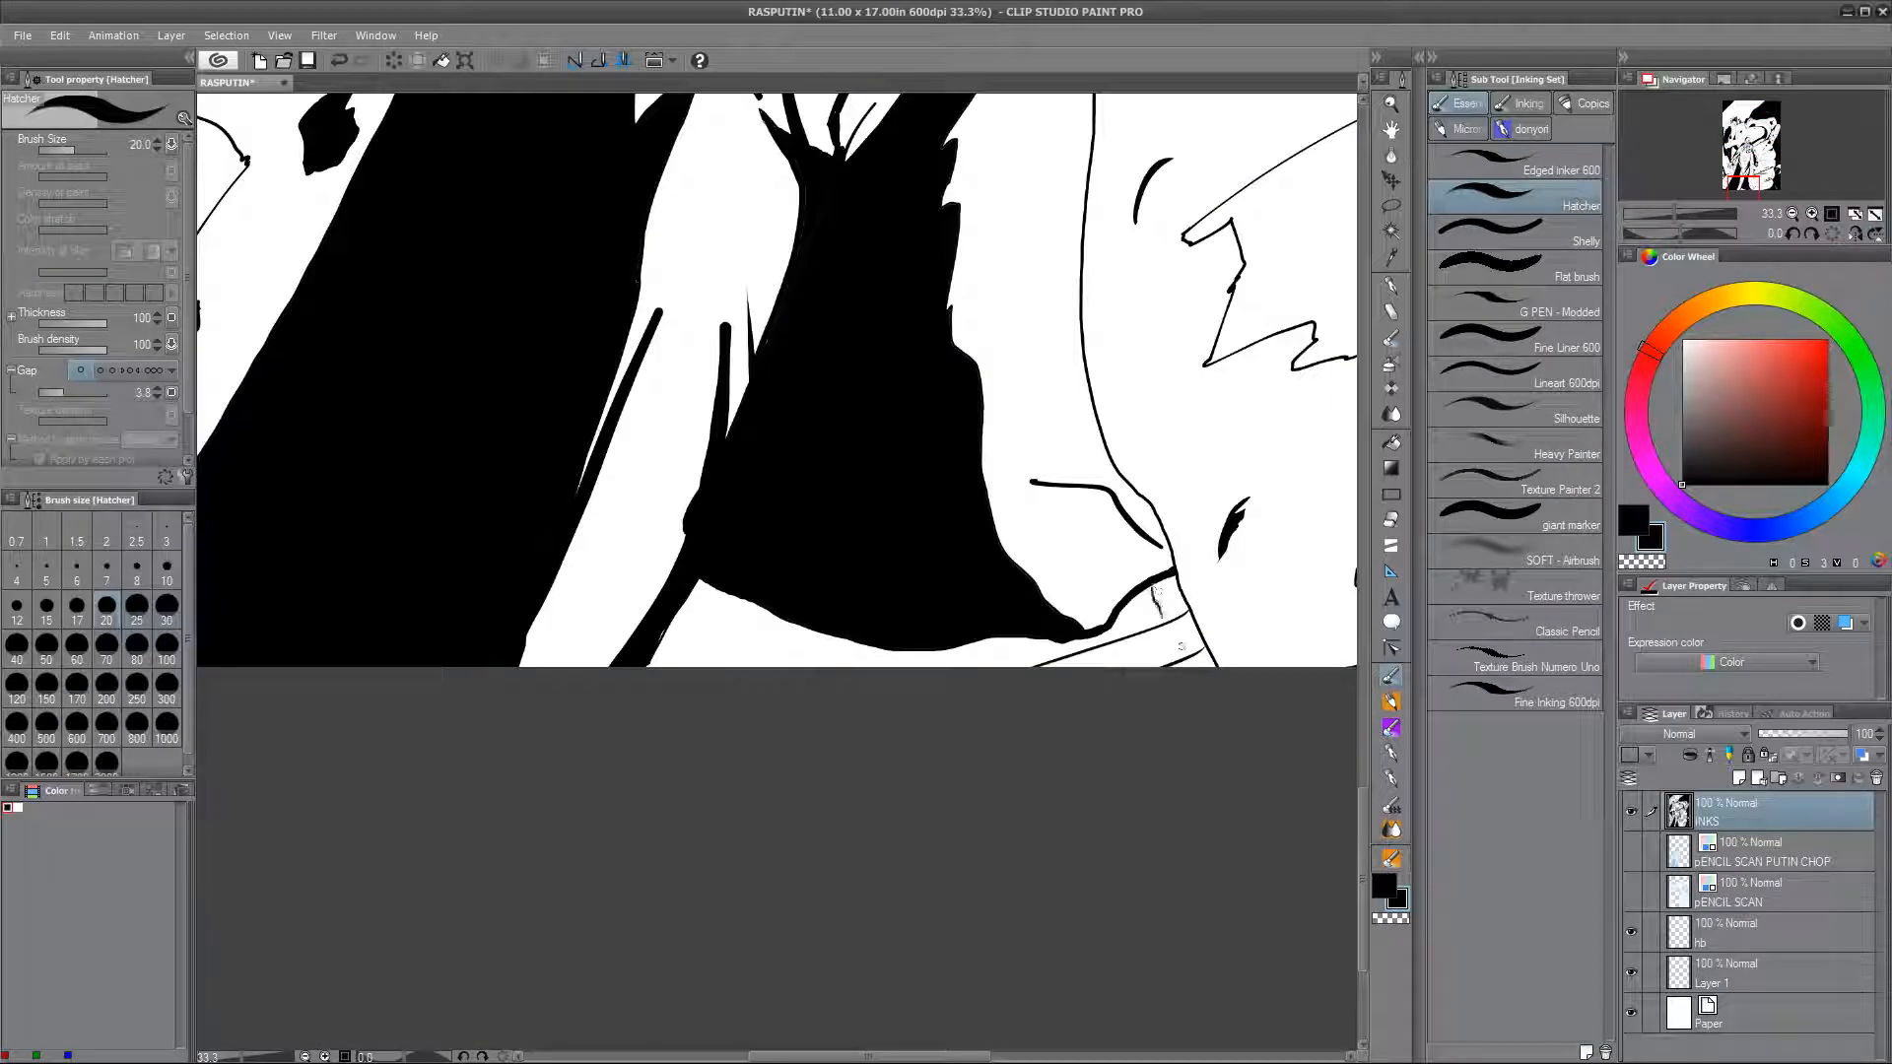
left_click_drag(853, 642, 615, 733)
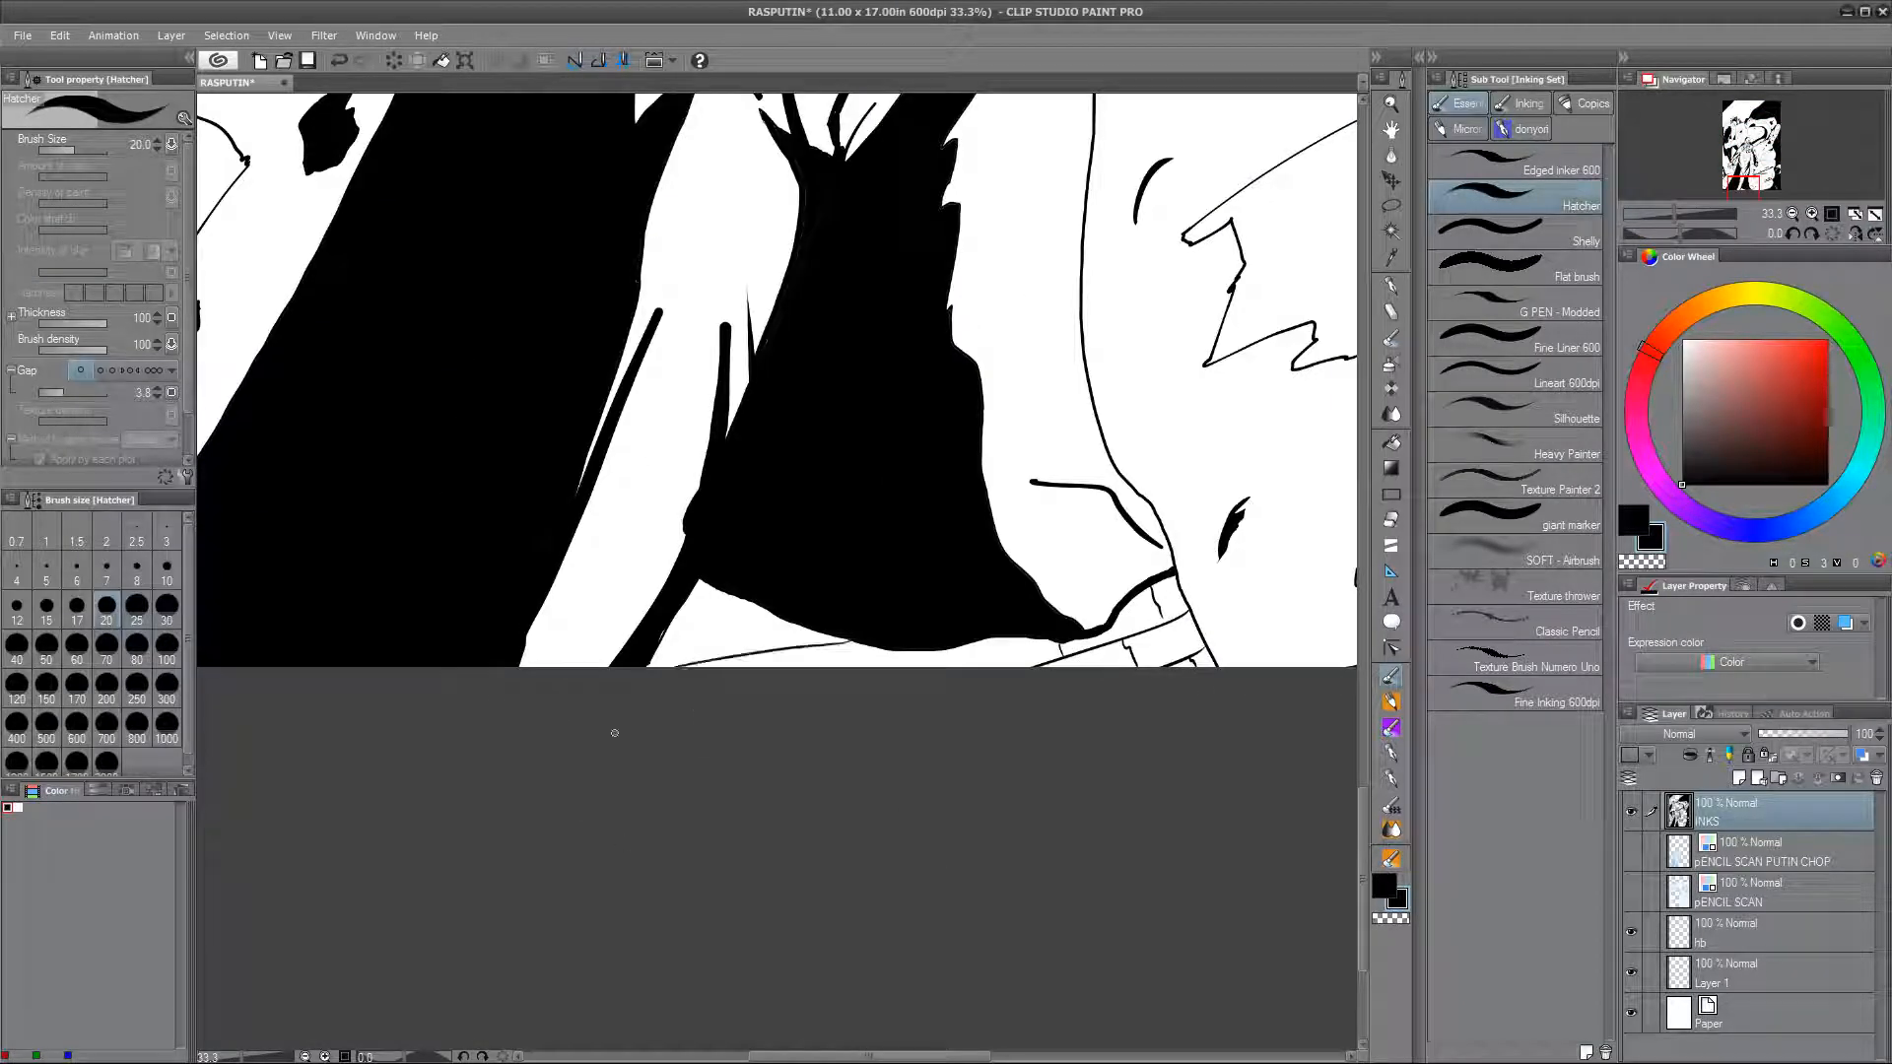
left_click_drag(1067, 653, 988, 668)
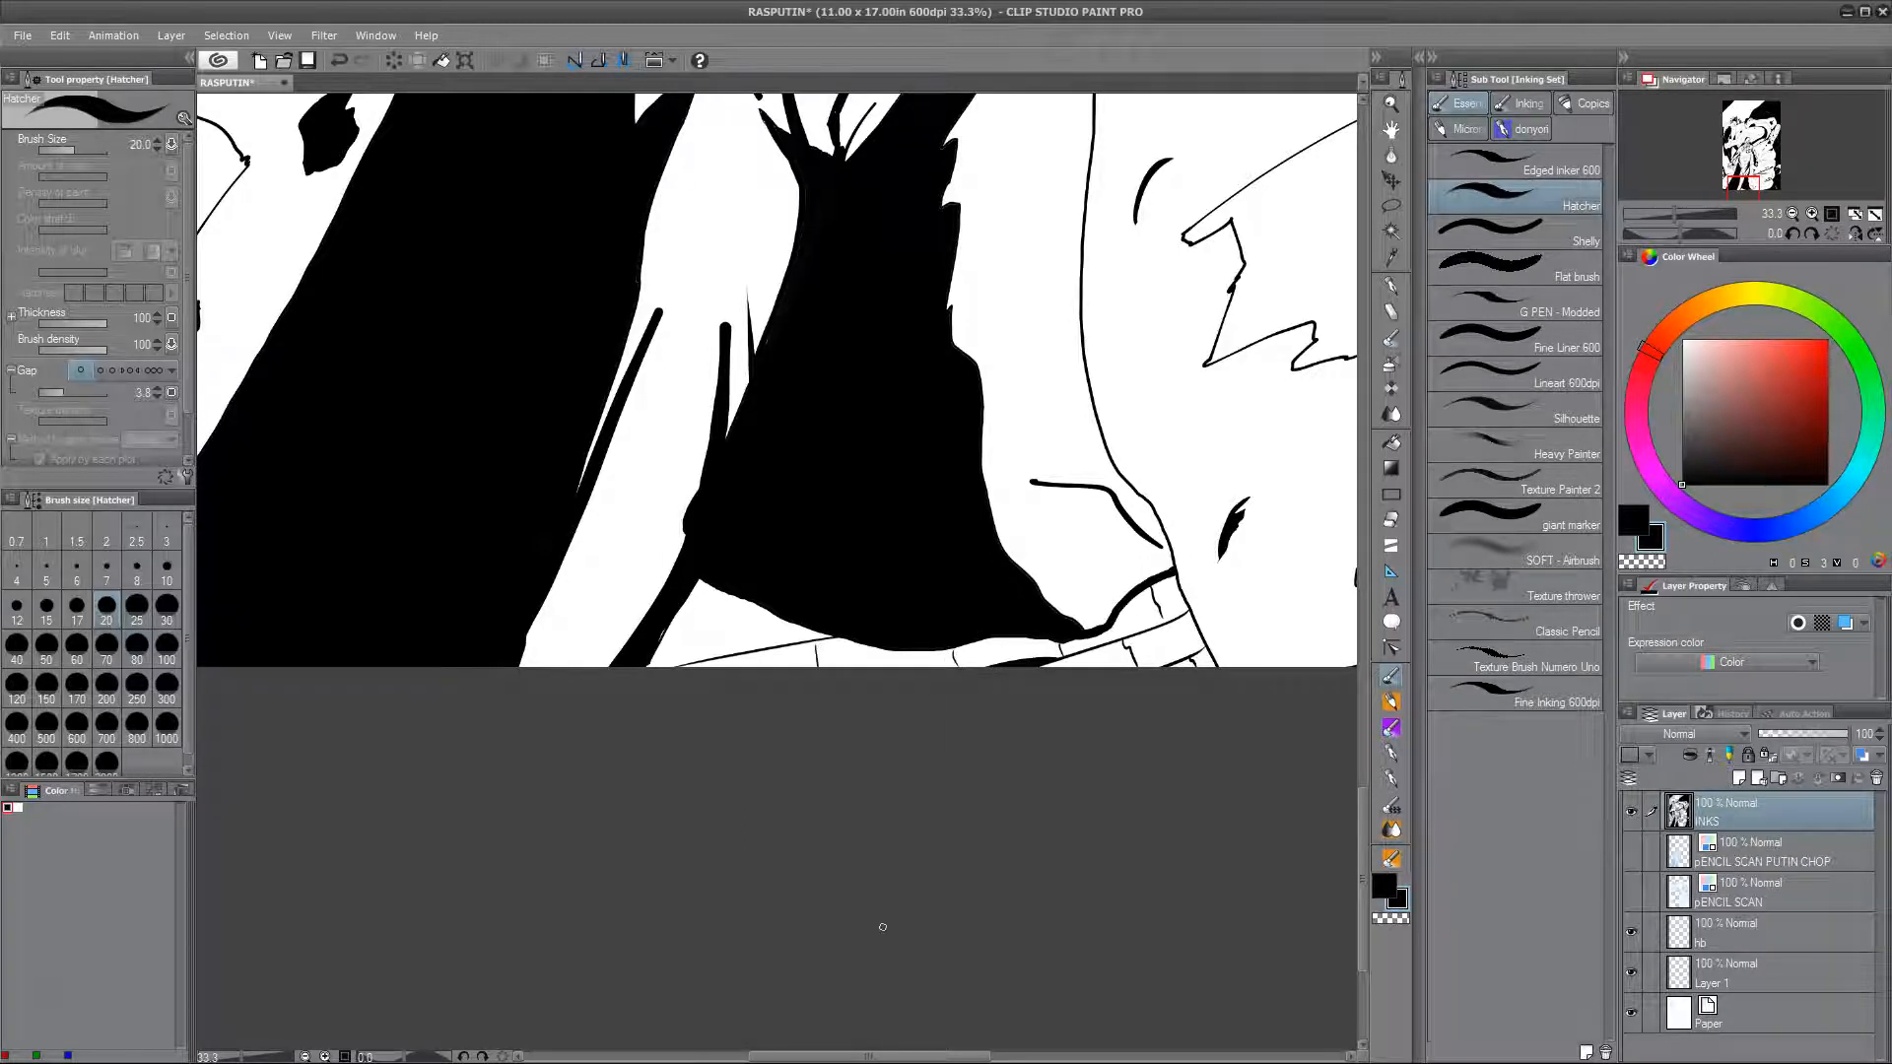
Step: Draw the stone joint lines in white on the black floor in the page's lower left corner
left_click_drag(883, 925, 661, 1040)
mouse_move(567, 855)
left_mouse_down()
mouse_move(968, 788)
mouse_move(850, 799)
left_mouse_up()
left_click(631, 660, "alt")
left_click_drag(574, 716, 636, 730)
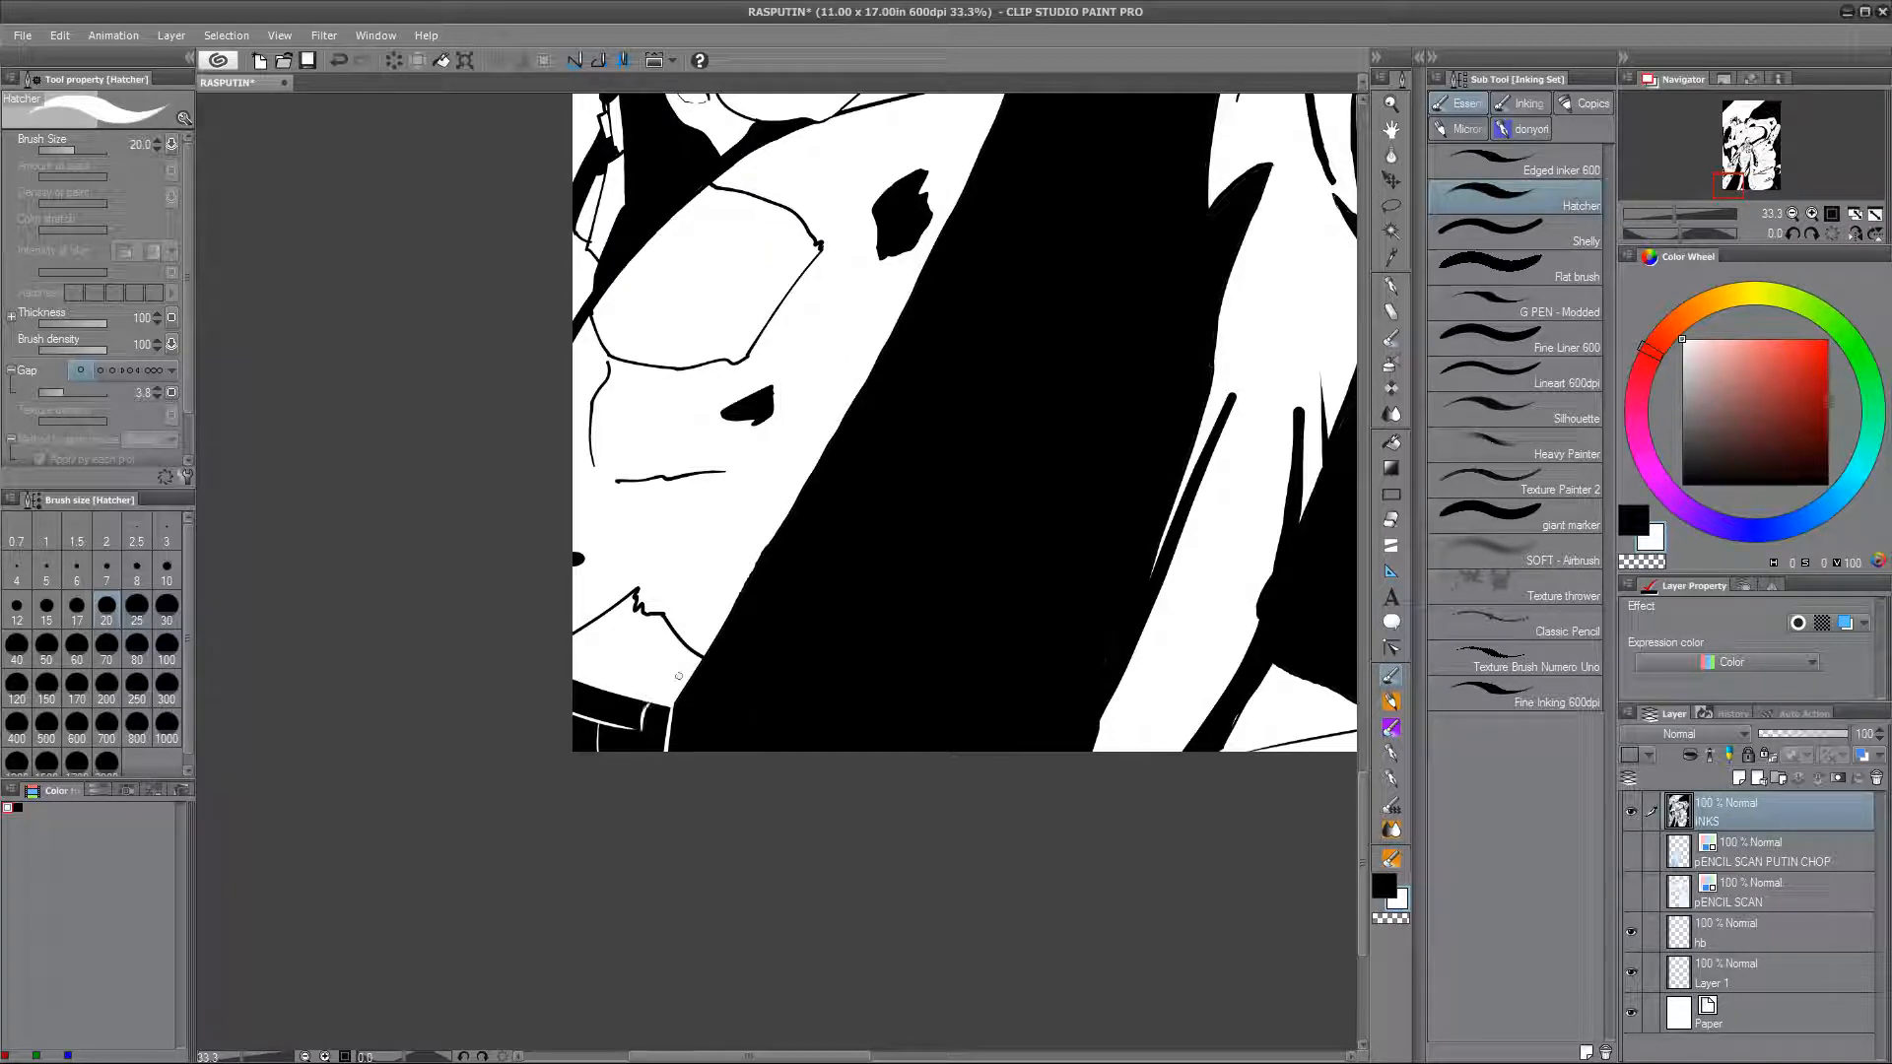
Step: Set the Hatcher brush to black at size 80 and paint over the thin white strip along the page's right edge
scroll(1020, 623, "down", 5)
scroll(1019, 623, "up", 3)
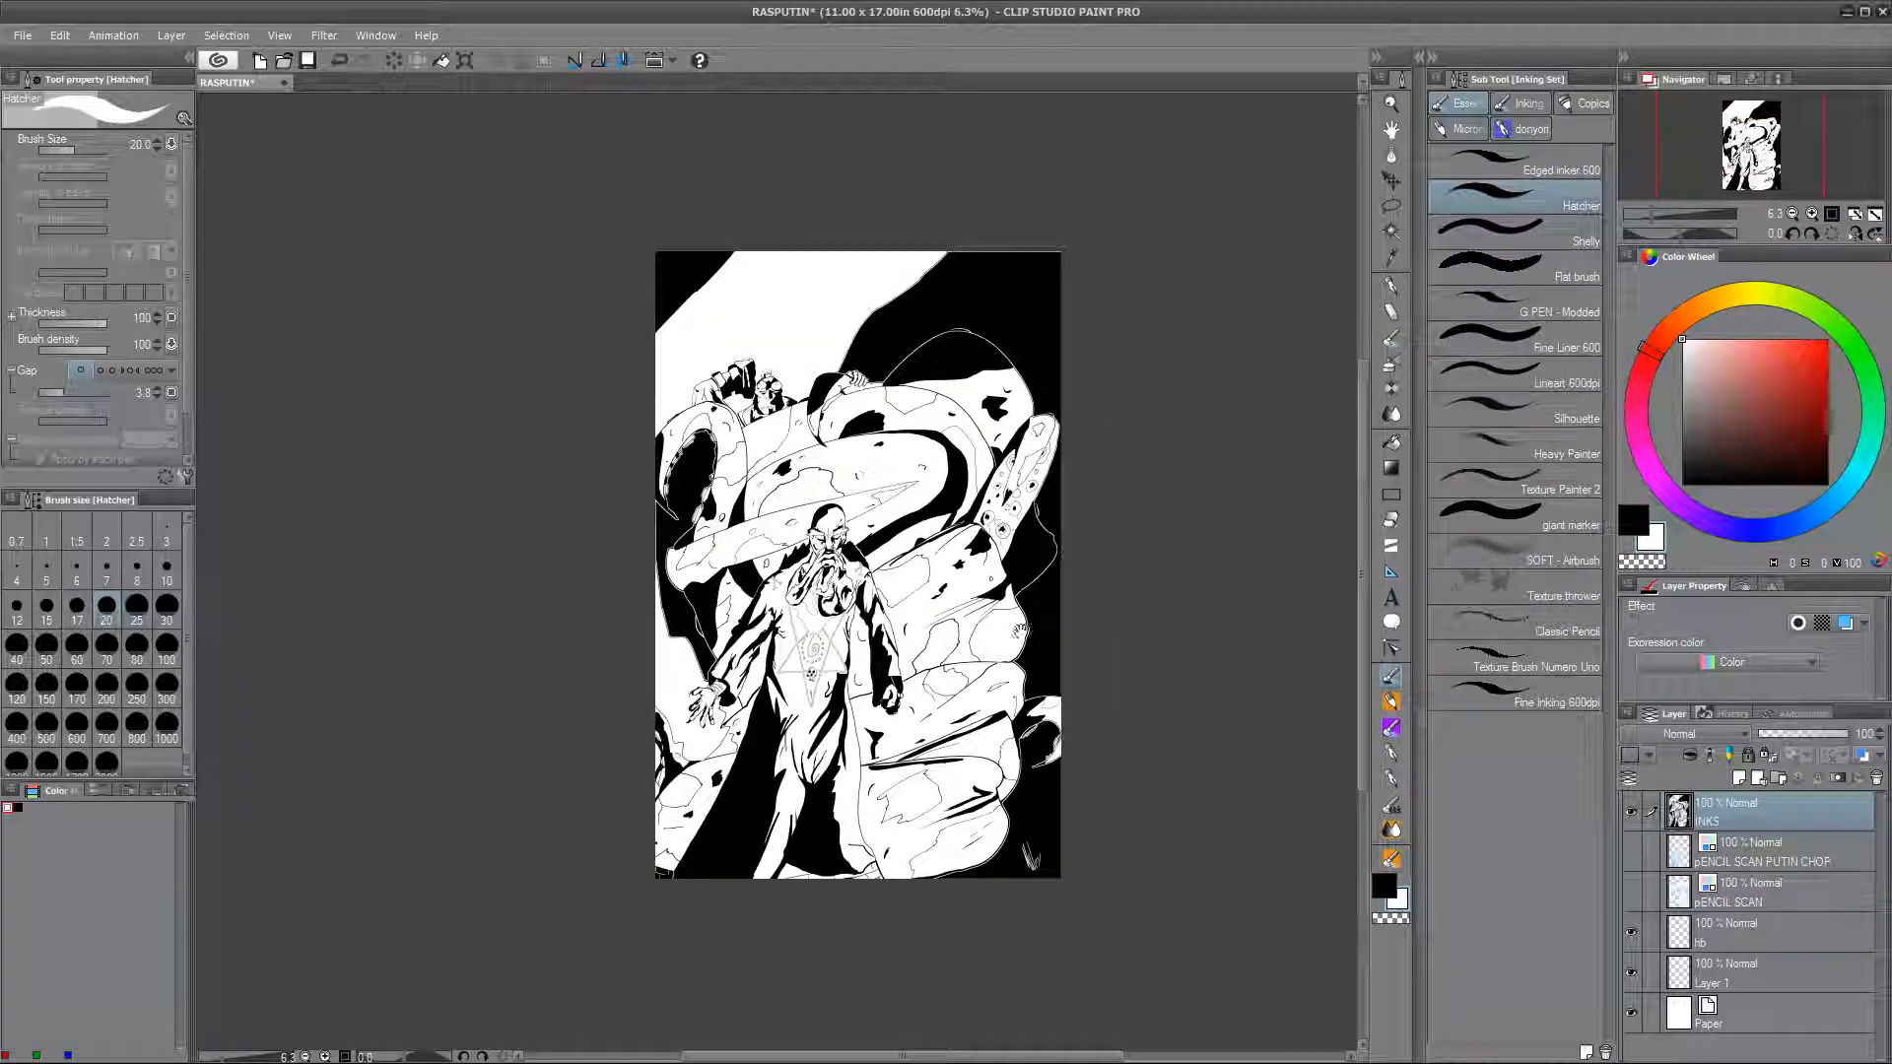
scroll(1019, 623, "up", 2)
scroll(1020, 623, "down", 5)
scroll(1020, 622, "up", 3)
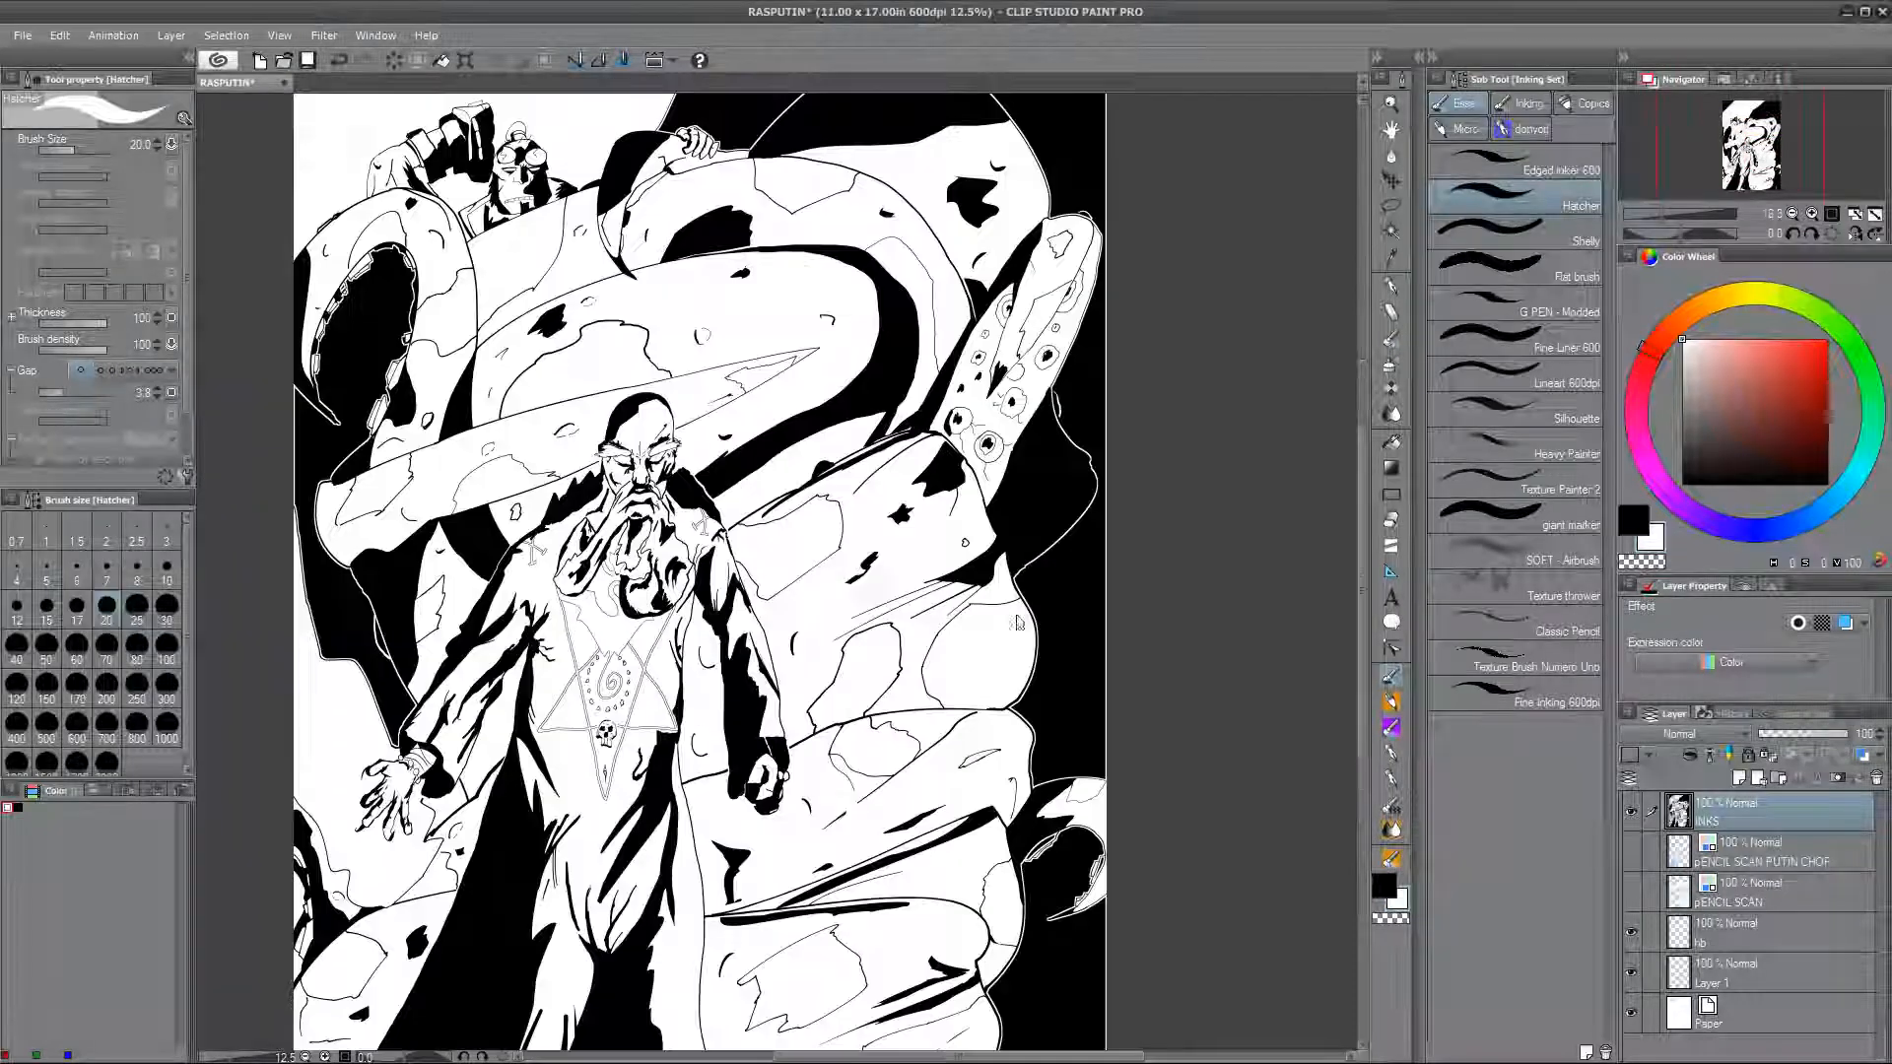
left_click_drag(896, 129, 918, 658)
left_click(918, 606, "alt")
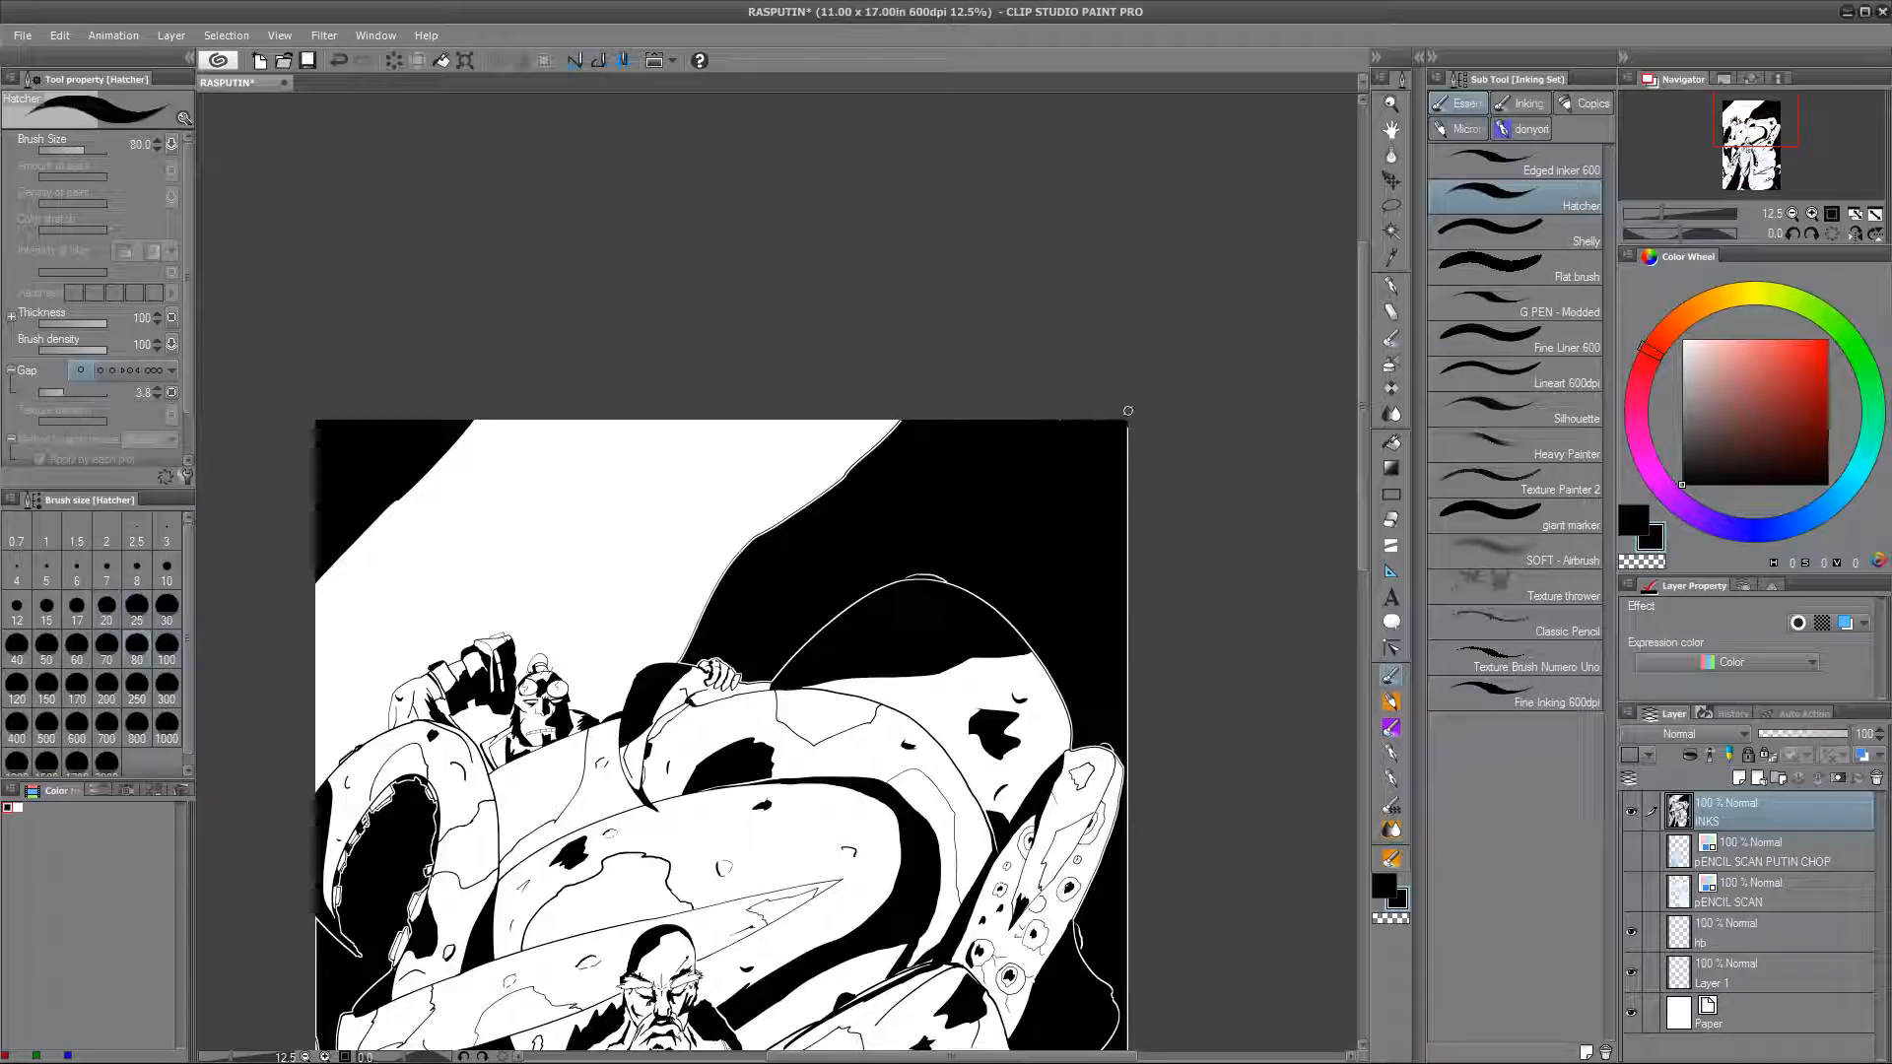
scroll(1137, 541, "up", 4)
left_click_drag(1129, 1034, 1095, 148)
left_click_drag(1093, 253, 1091, 833)
left_click_drag(1092, 896, 1092, 103)
left_click_drag(1092, 118, 1090, 1005)
left_click_drag(1090, 1015, 1066, 108)
left_click_drag(1066, 118, 1066, 792)
left_click_drag(1068, 835, 1058, 434)
left_click_drag(1136, 683, 1123, 443)
mouse_move(1042, 730)
left_mouse_down()
mouse_move(1055, 663)
mouse_move(1072, 714)
left_mouse_up()
Step: Sample white, set the brush size to 8 and touch up the contours of the lower right tentacles
mouse_move(1034, 1045)
left_mouse_down()
mouse_move(1005, 541)
mouse_move(1310, 259)
left_mouse_up()
mouse_move(404, 890)
left_mouse_down()
mouse_move(891, 890)
mouse_move(1009, 911)
left_mouse_up()
left_click(966, 729, "alt")
left_click(136, 570)
left_click_drag(874, 820, 855, 825)
left_click_drag(1142, 178, 640, 1000)
mouse_move(984, 723)
left_mouse_down()
mouse_move(996, 706)
mouse_move(1182, 1063)
left_mouse_up()
left_click_drag(845, 635, 847, 650)
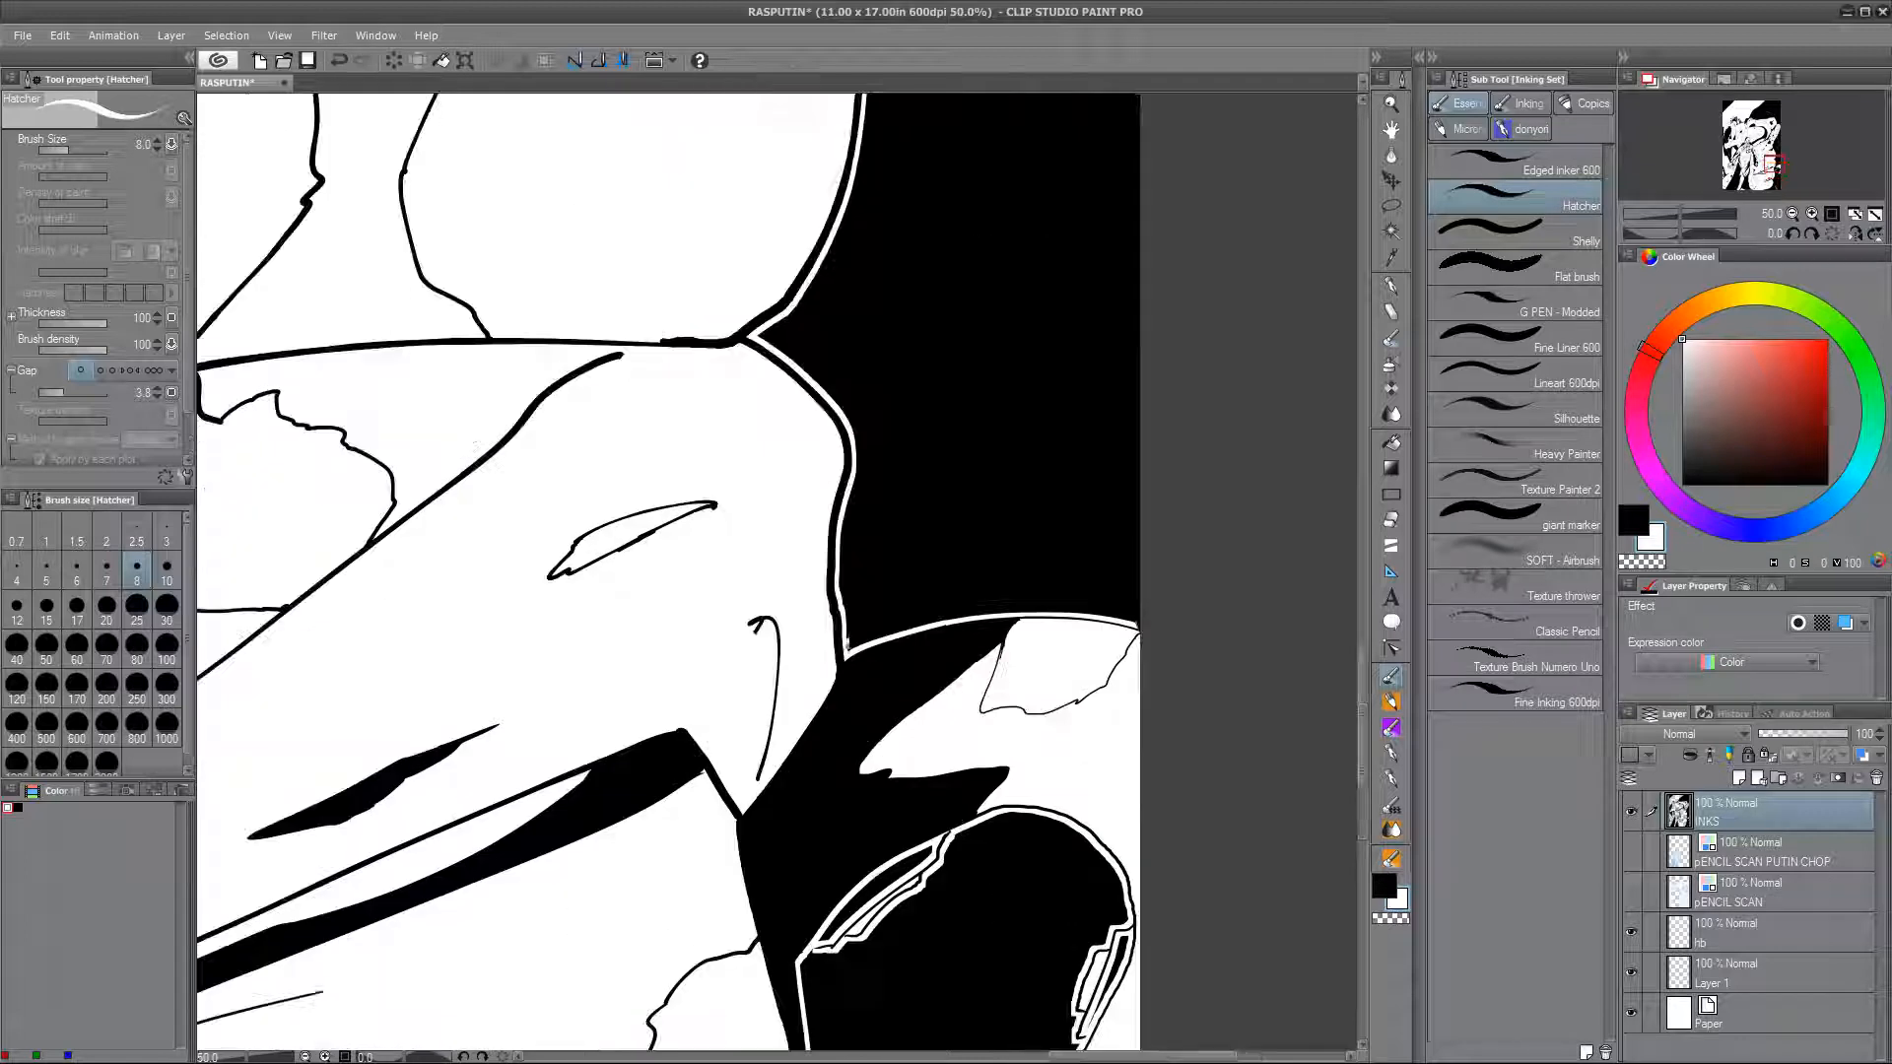
Step: Thicken the white bump lines on the raised tentacle's tip and the upper tentacle's crest, using brush size 15 for the crest
left_click_drag(789, 106, 909, 1060)
left_click_drag(1197, 285, 991, 624)
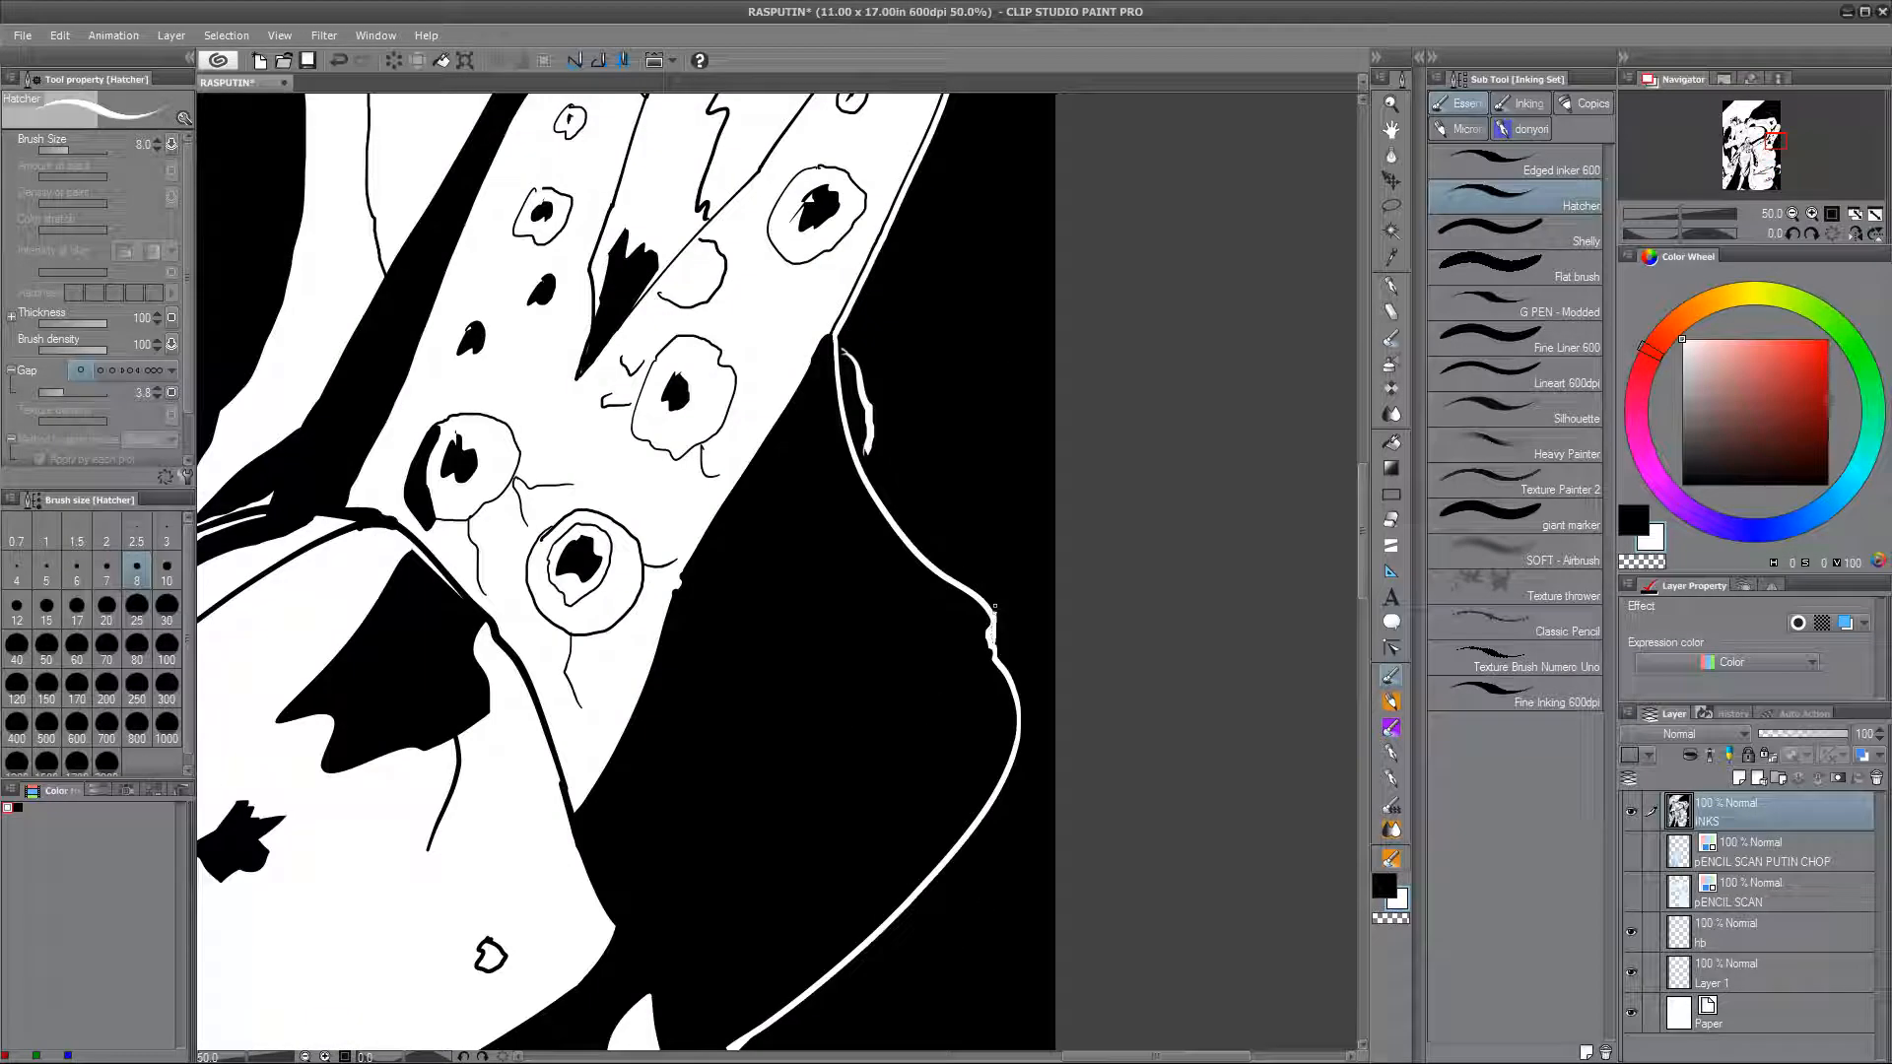
left_click_drag(867, 444, 892, 769)
left_click_drag(892, 473, 846, 766)
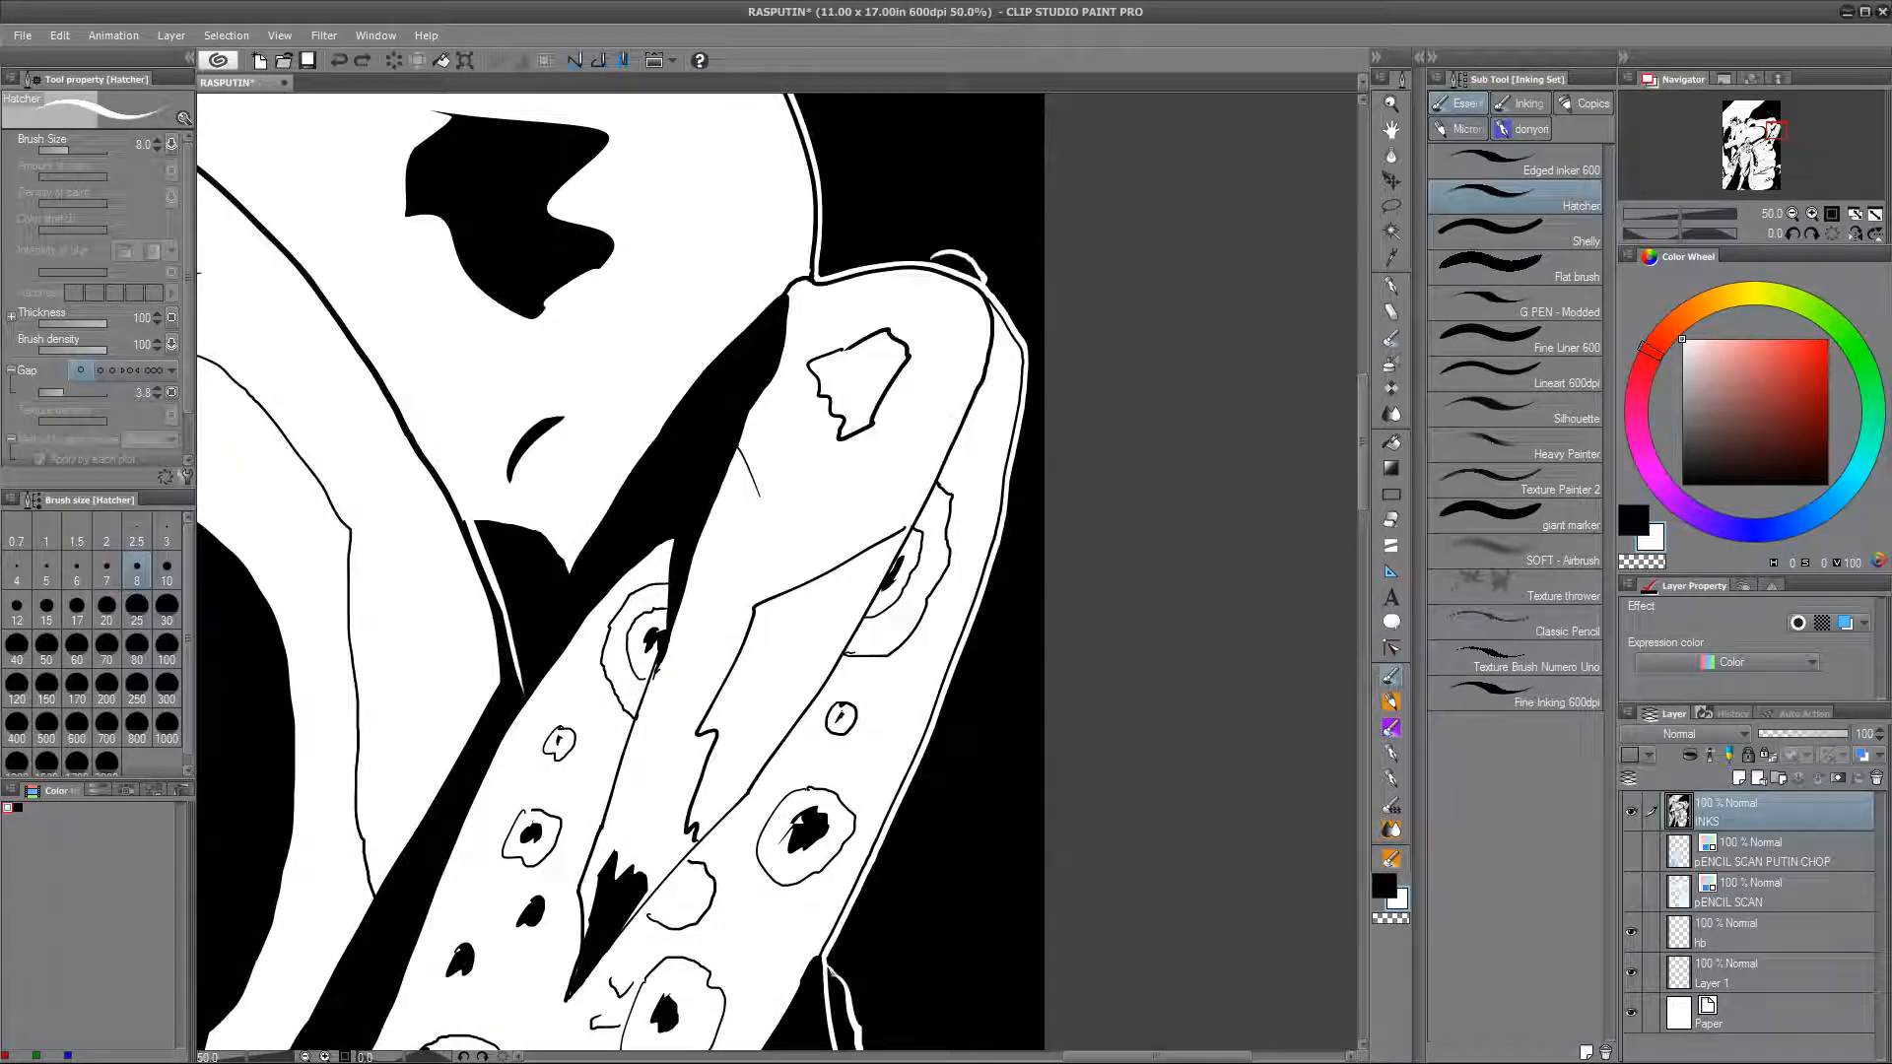
left_click_drag(922, 433, 936, 754)
left_click_drag(977, 581, 989, 603)
left_click_drag(709, 296, 1169, 994)
left_click_drag(781, 627, 613, 618)
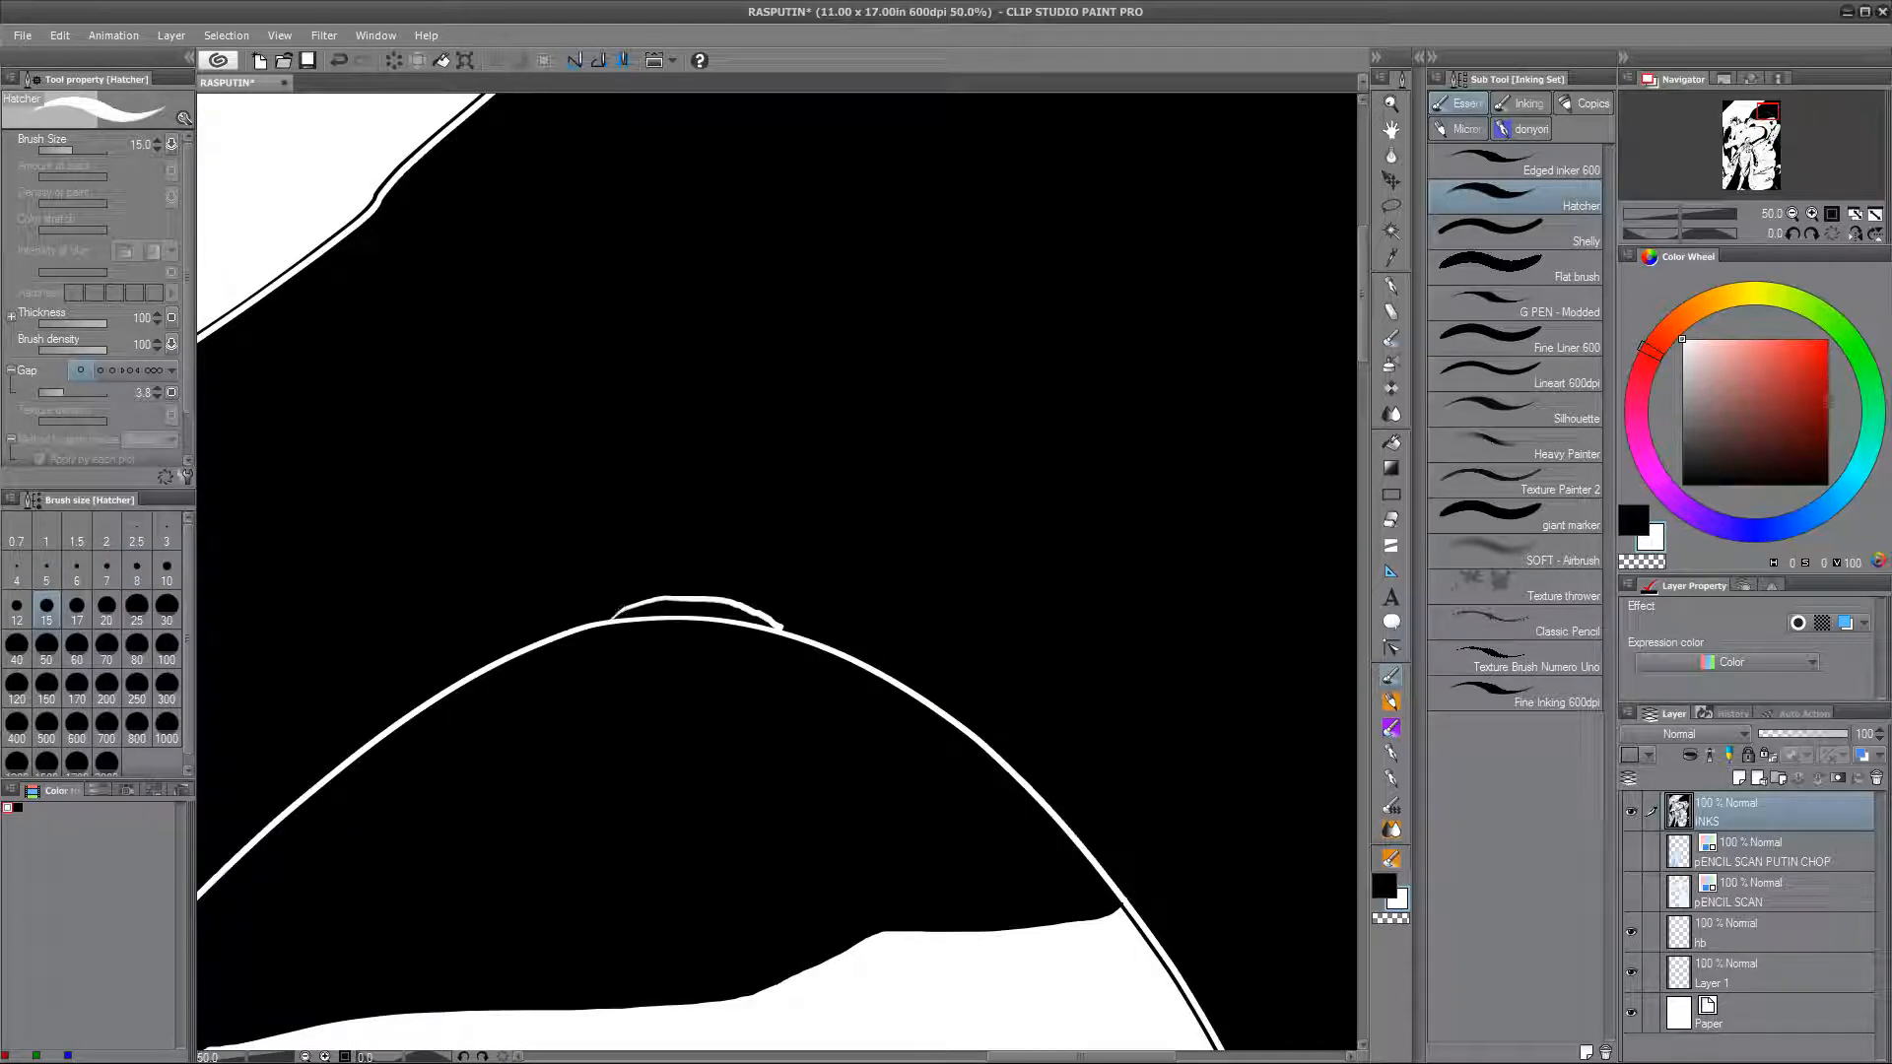
Step: Retouch the linework around the arm draped over the upper tentacle, alternating between black and white
left_click_drag(313, 925, 962, 802)
mouse_move(607, 835)
left_mouse_down()
mouse_move(849, 527)
mouse_move(1125, 612)
left_mouse_up()
key("x")
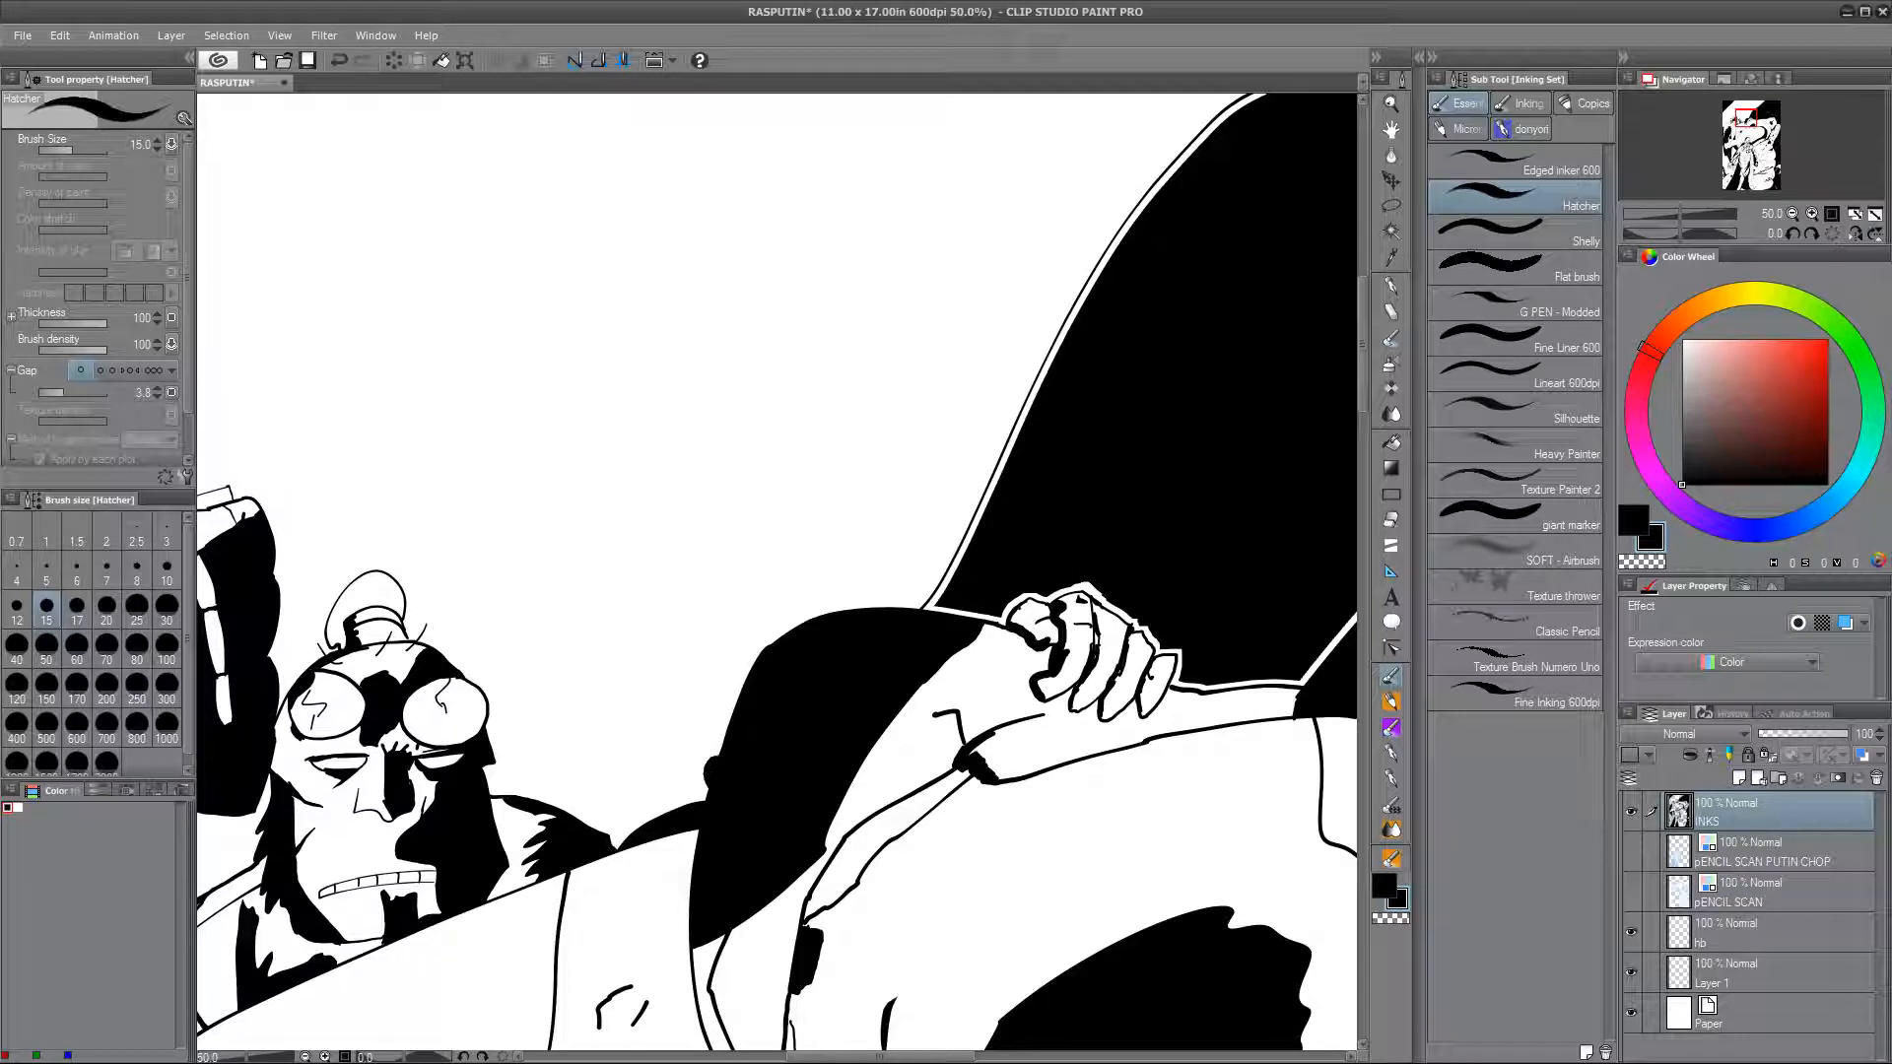
left_click_drag(749, 887, 911, 566)
key("x")
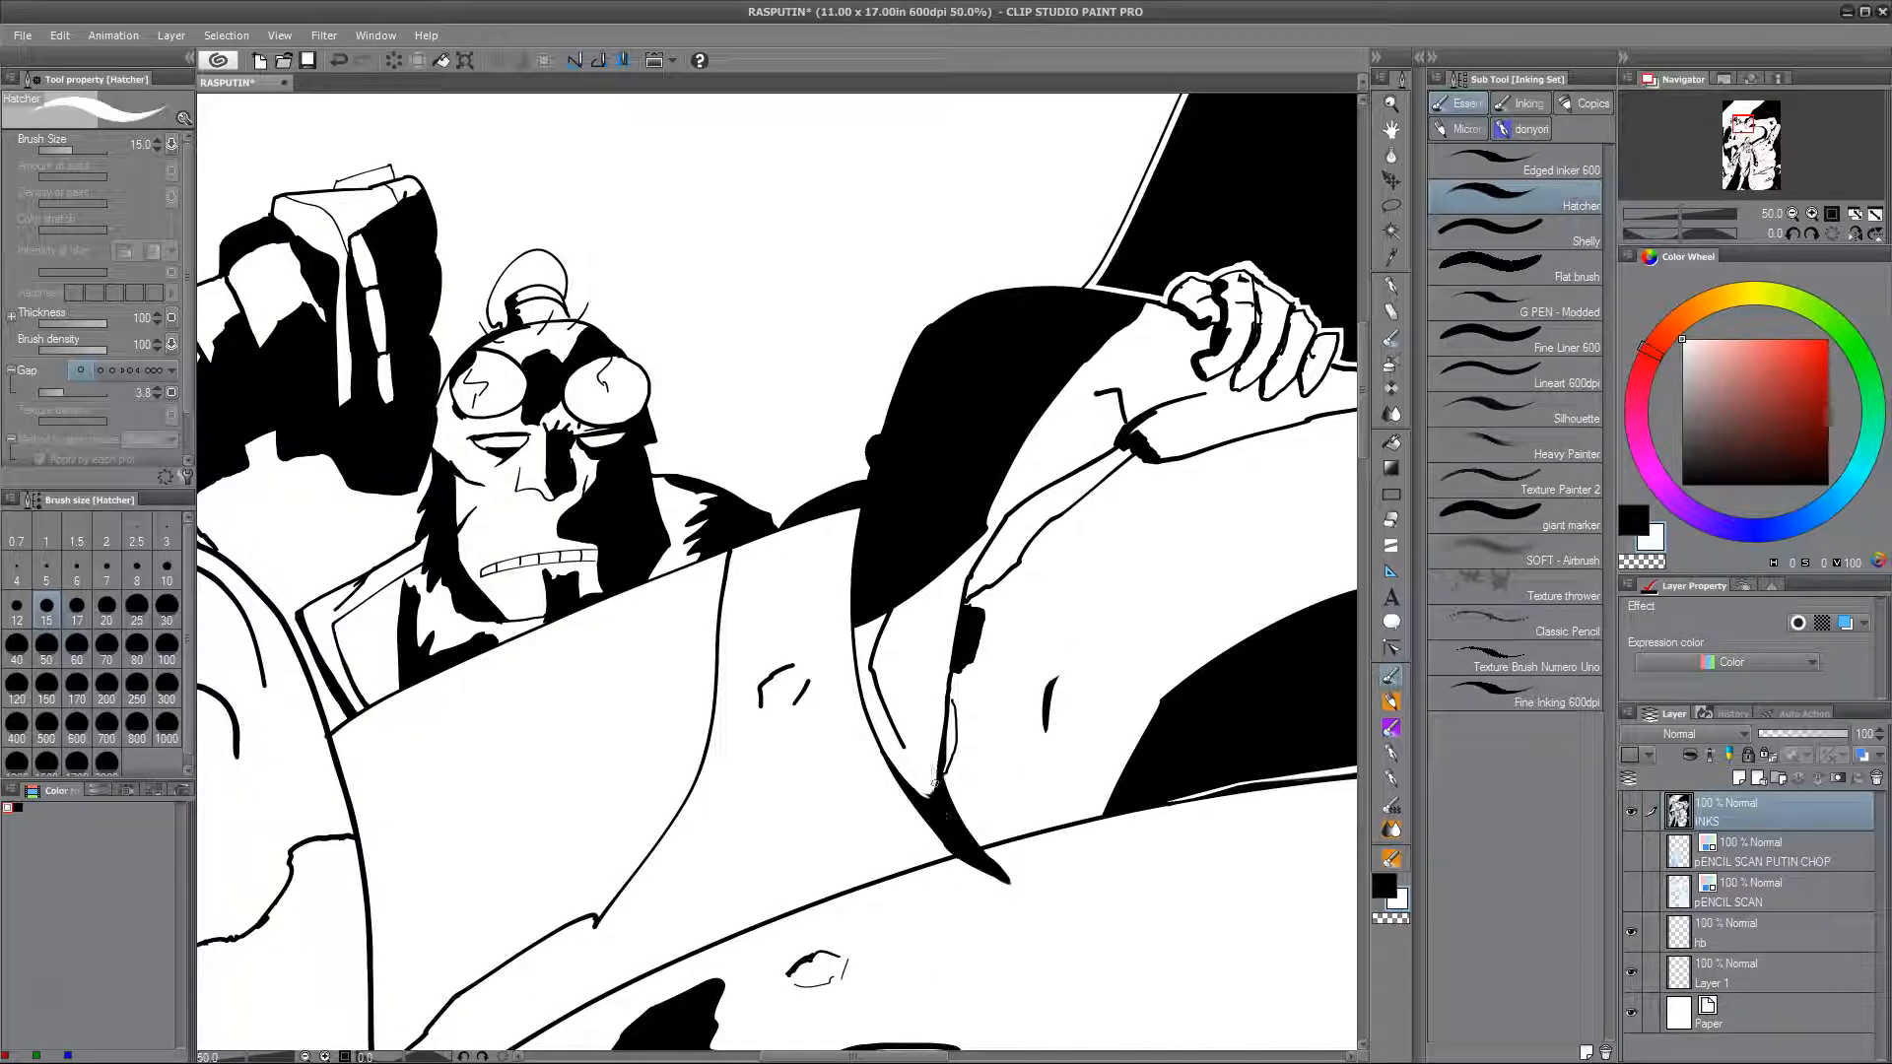
key("x")
left_click_drag(711, 846, 1013, 565)
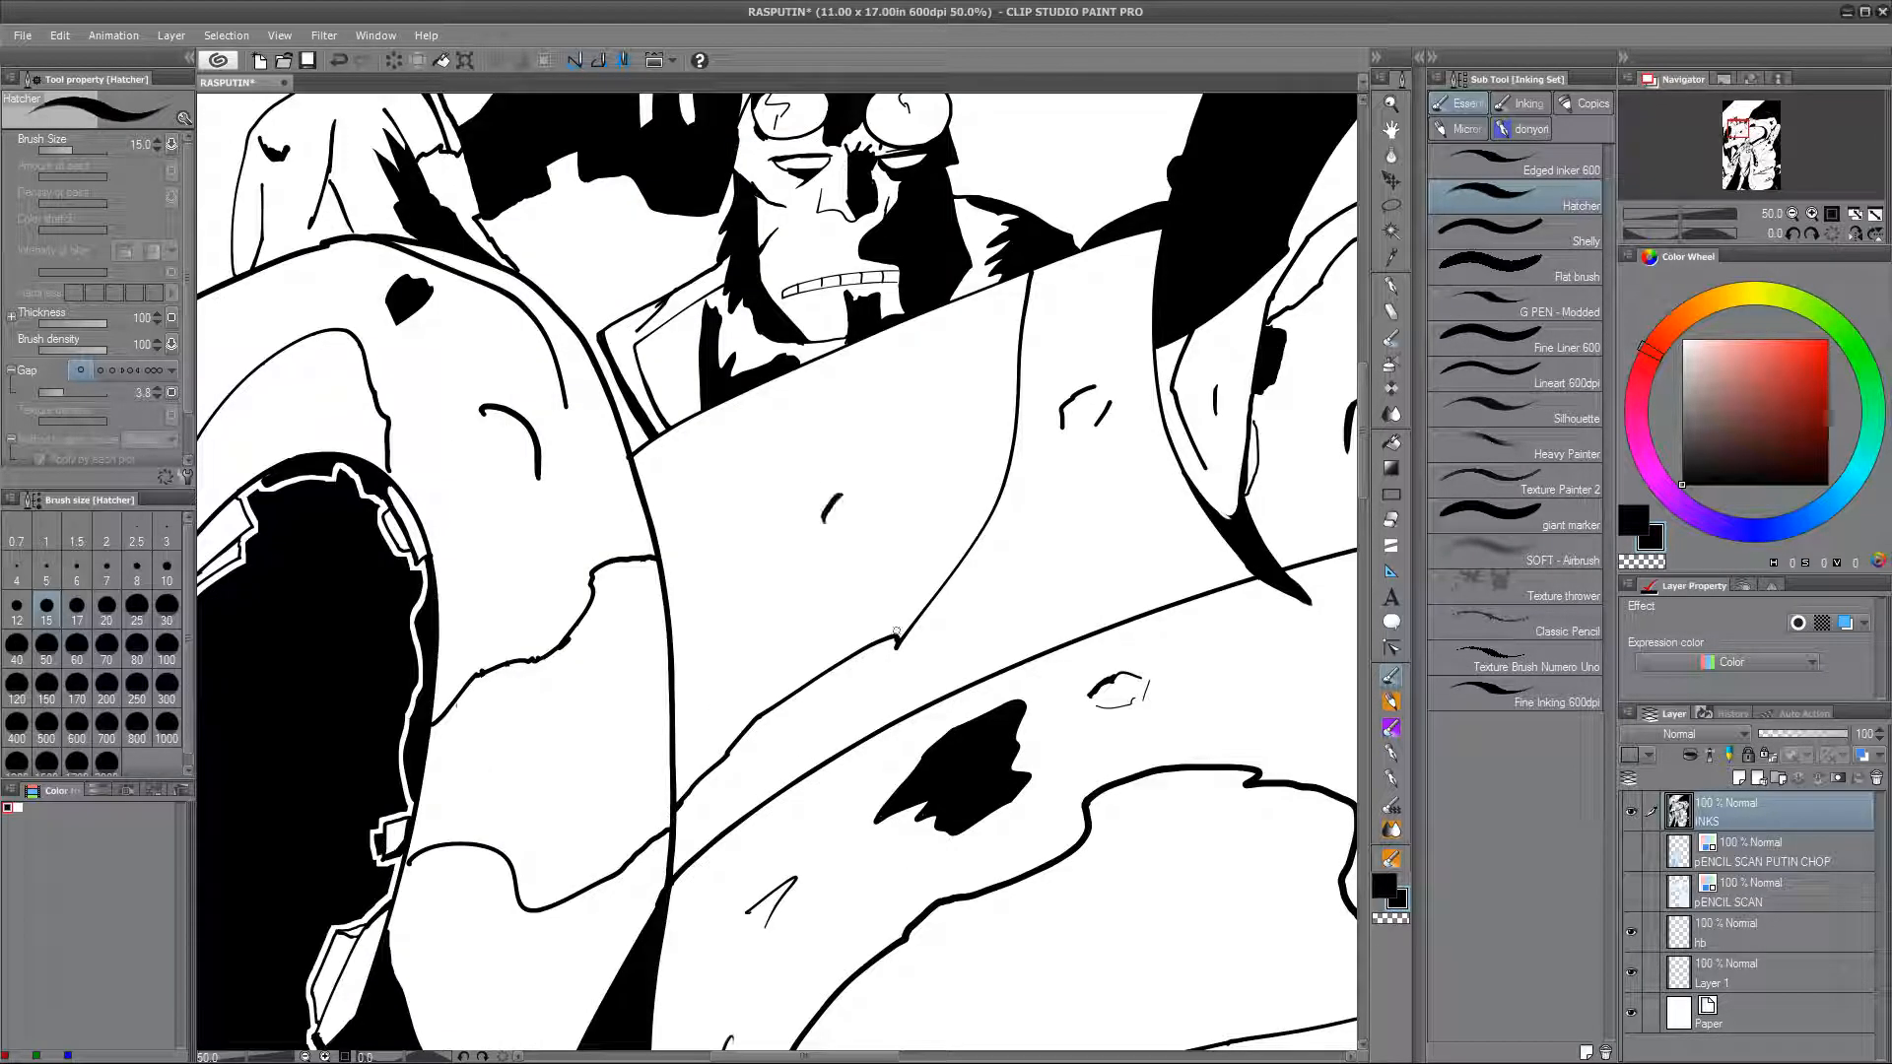
Step: Undo the last stroke, then clean up the upper left tentacles with the eraser and small black texture marks
key("ctrl+z")
left_click_drag(800, 519, 777, 559)
key("e")
left_click_drag(588, 630, 547, 654)
key("b")
left_click_drag(582, 830, 875, 975)
left_click_drag(450, 702, 445, 722)
left_click_drag(980, 876, 1101, 329)
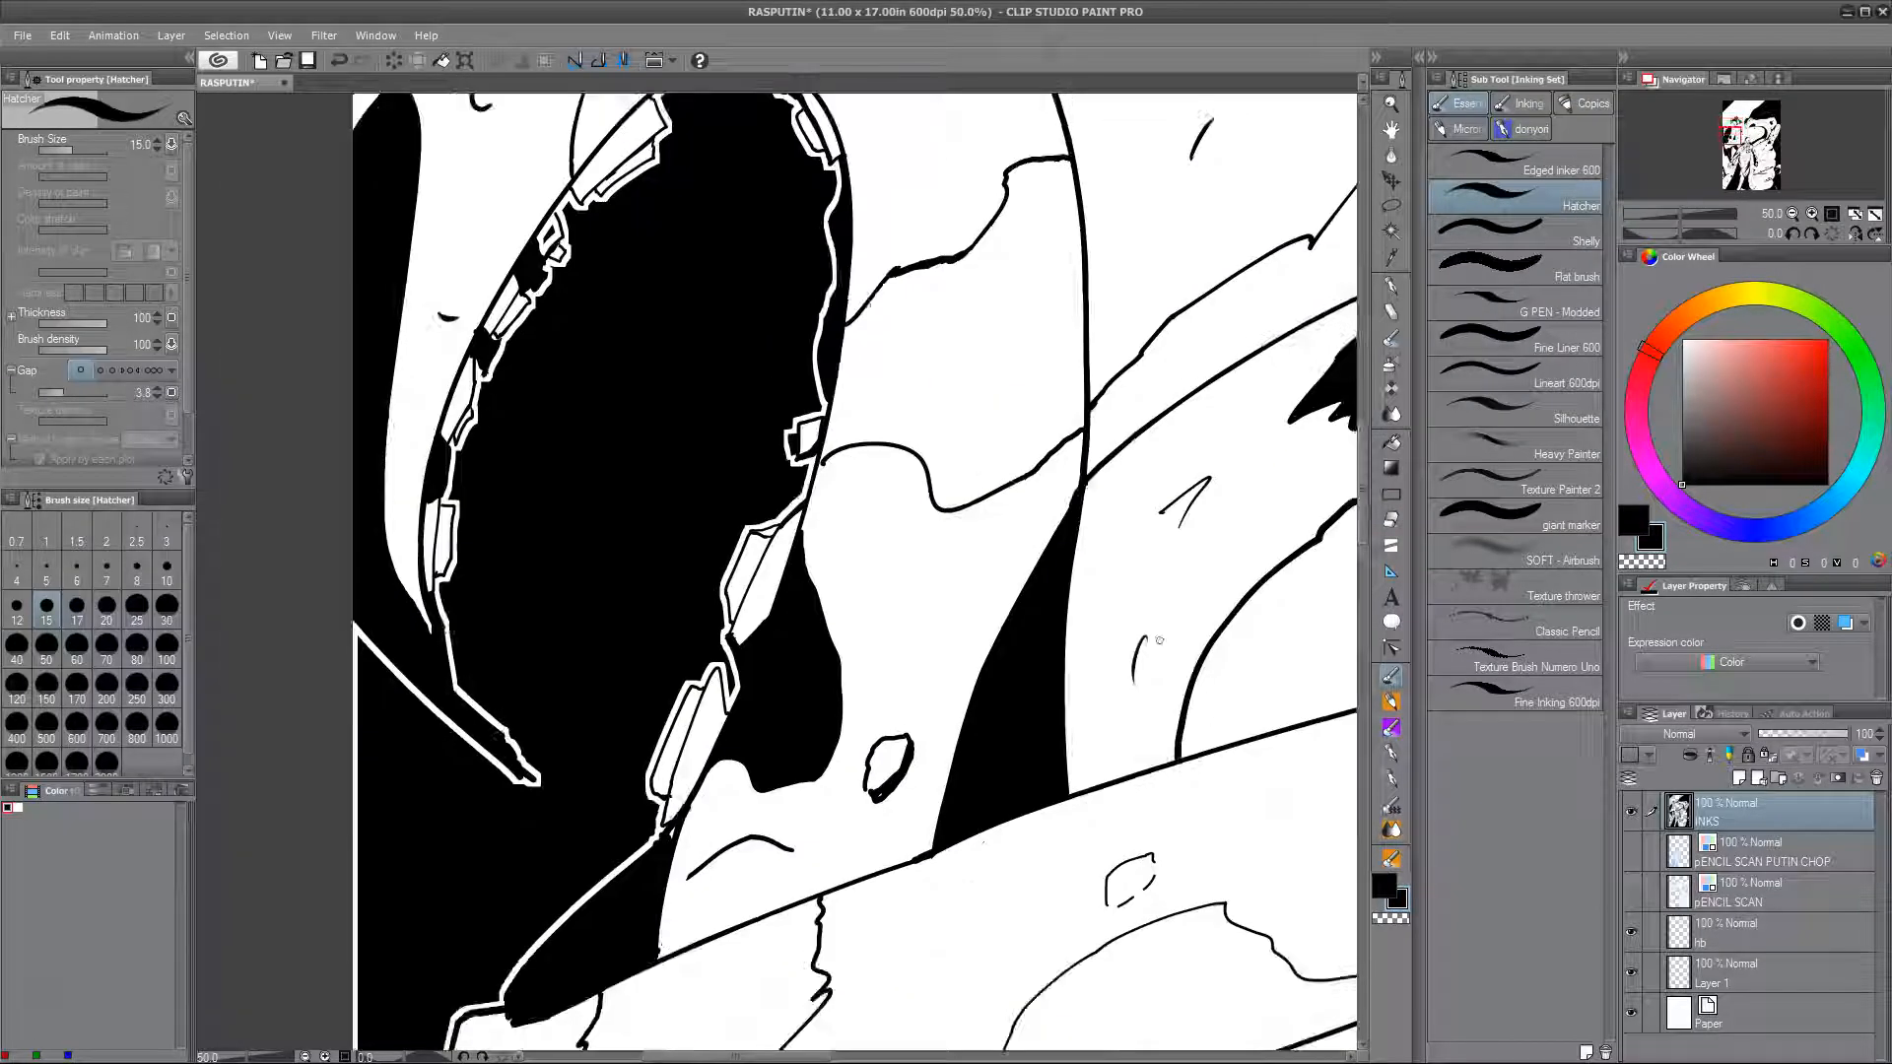
Step: Add fine black lines and retouch the small spot on the large tentacle to the right of the figure
key("x")
left_click_drag(662, 948, 640, 516)
key("x")
key("x")
left_click_drag(990, 985, 925, 520)
left_click_drag(1109, 722, 716, 884)
key("x")
left_click_drag(1231, 512, 582, 758)
left_click_drag(1212, 765, 1047, 855)
left_click_drag(1121, 646, 1050, 706)
left_click_drag(774, 461, 791, 436)
left_click_drag(1232, 788, 693, 706)
left_click_drag(1126, 598, 1075, 694)
left_click_drag(1241, 752, 1166, 542)
left_click_drag(1104, 587, 1093, 618)
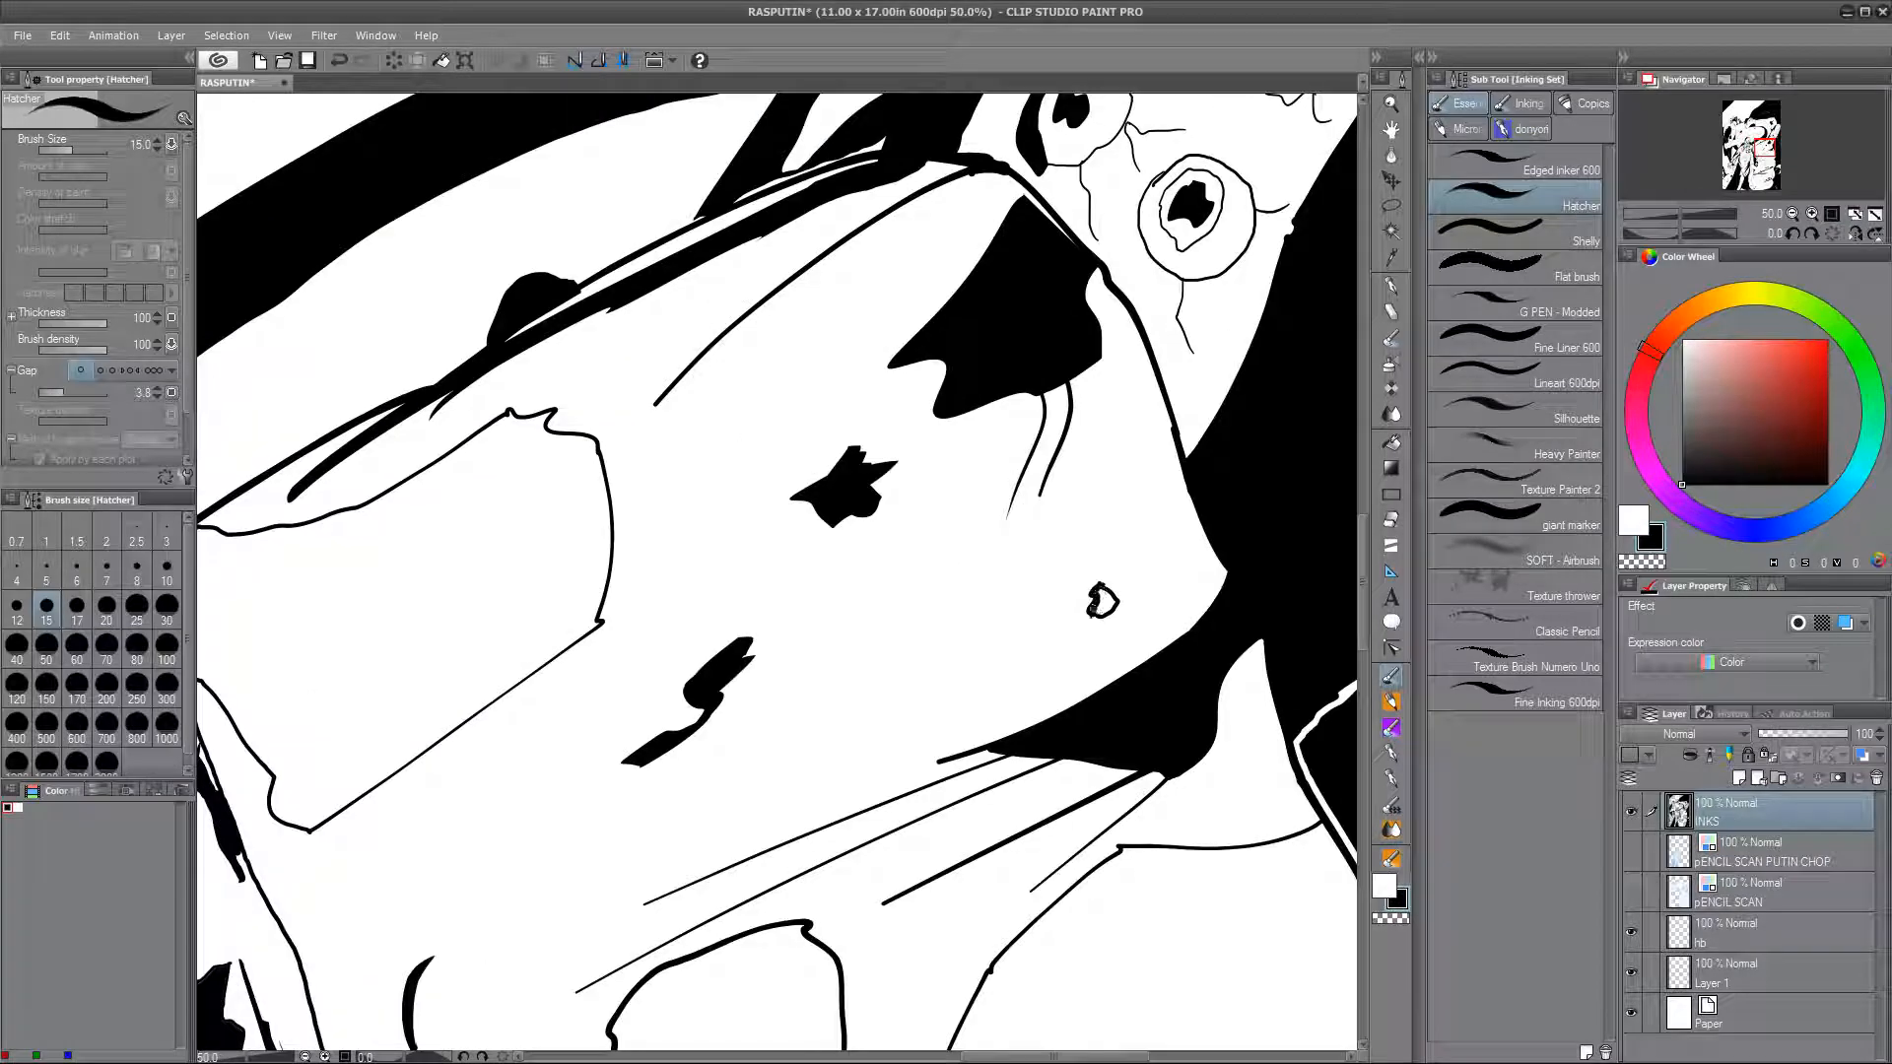
Step: Examine the right-hand tentacles' inks and the finished page as a whole
left_click_drag(1062, 891, 1074, 459)
left_click_drag(1182, 1031, 1193, 700)
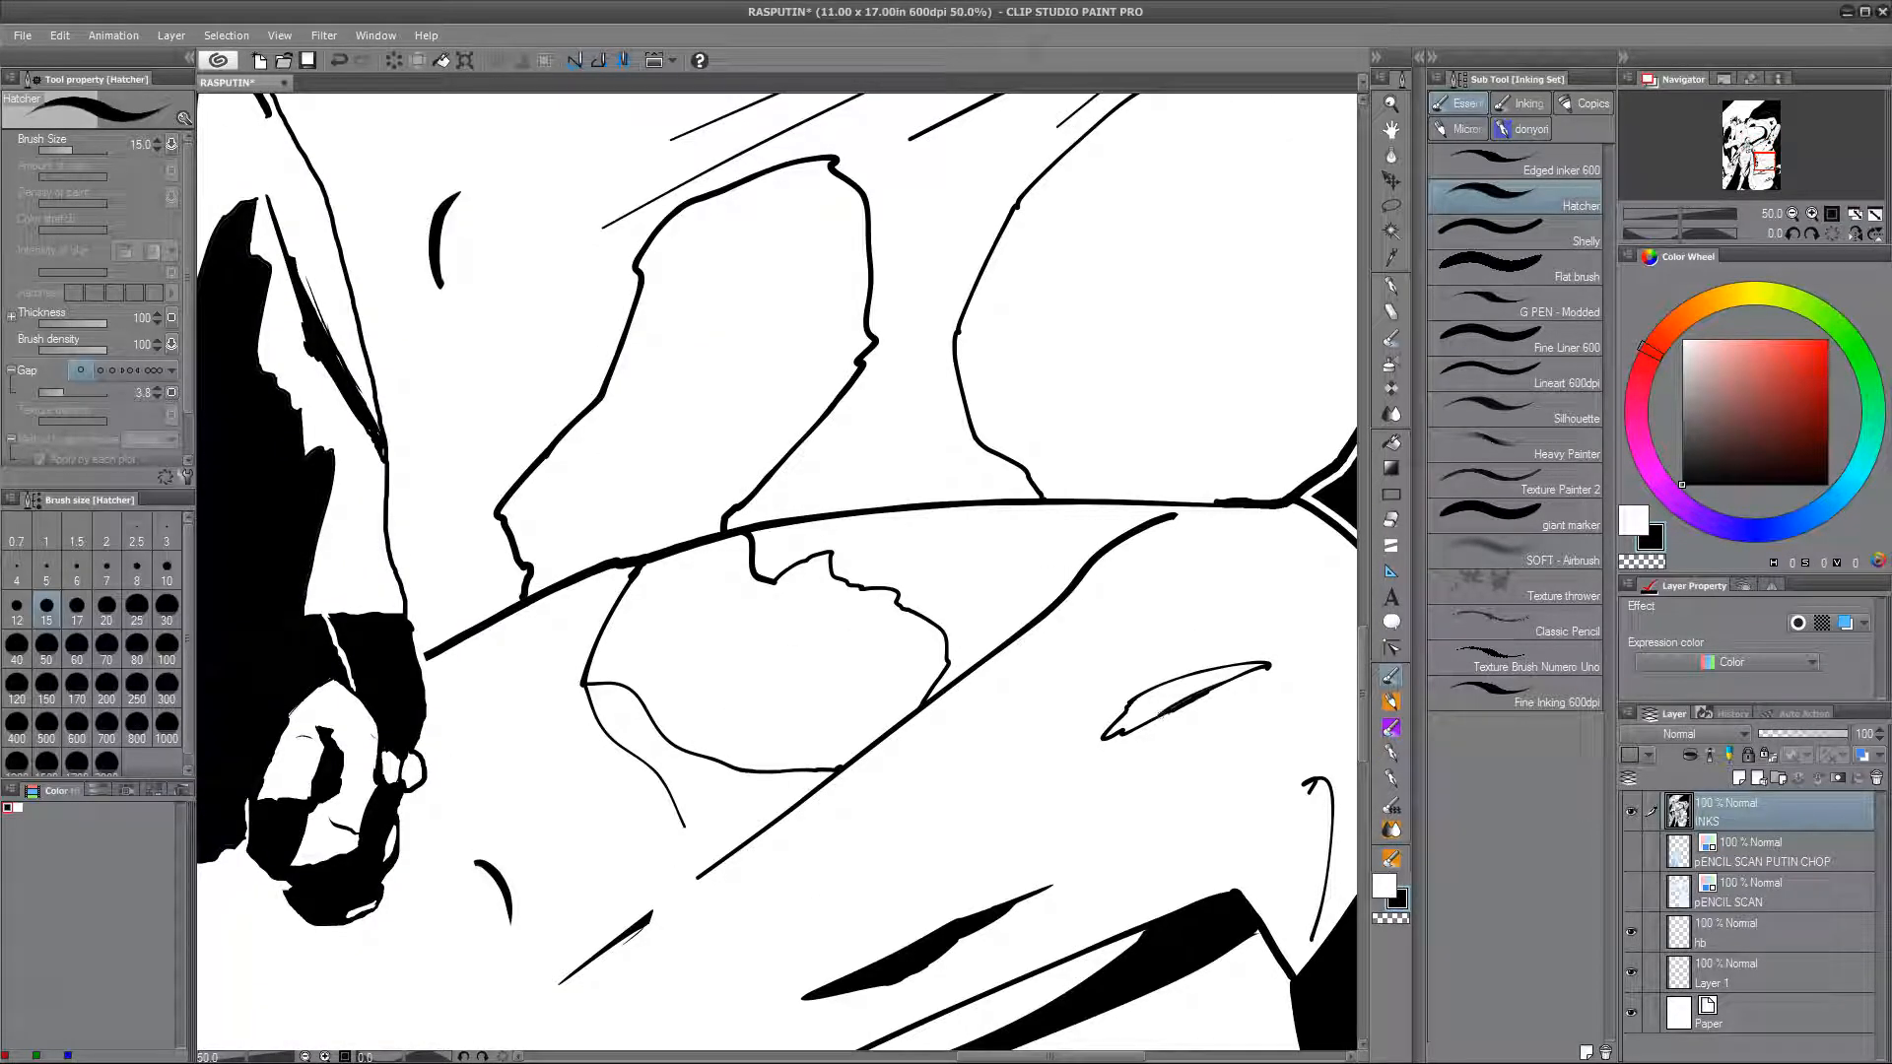
key("ctrl+minus")
left_click_drag(605, 956, 1161, 553)
key("ctrl+minus")
left_click_drag(1093, 300, 1102, 622)
key("ctrl+minus")
key("ctrl+minus")
scroll(1101, 705, "up", 1)
Step: Export the finished page as a single-layer image with the export value set to 100, accepting the export preview
left_click(19, 38)
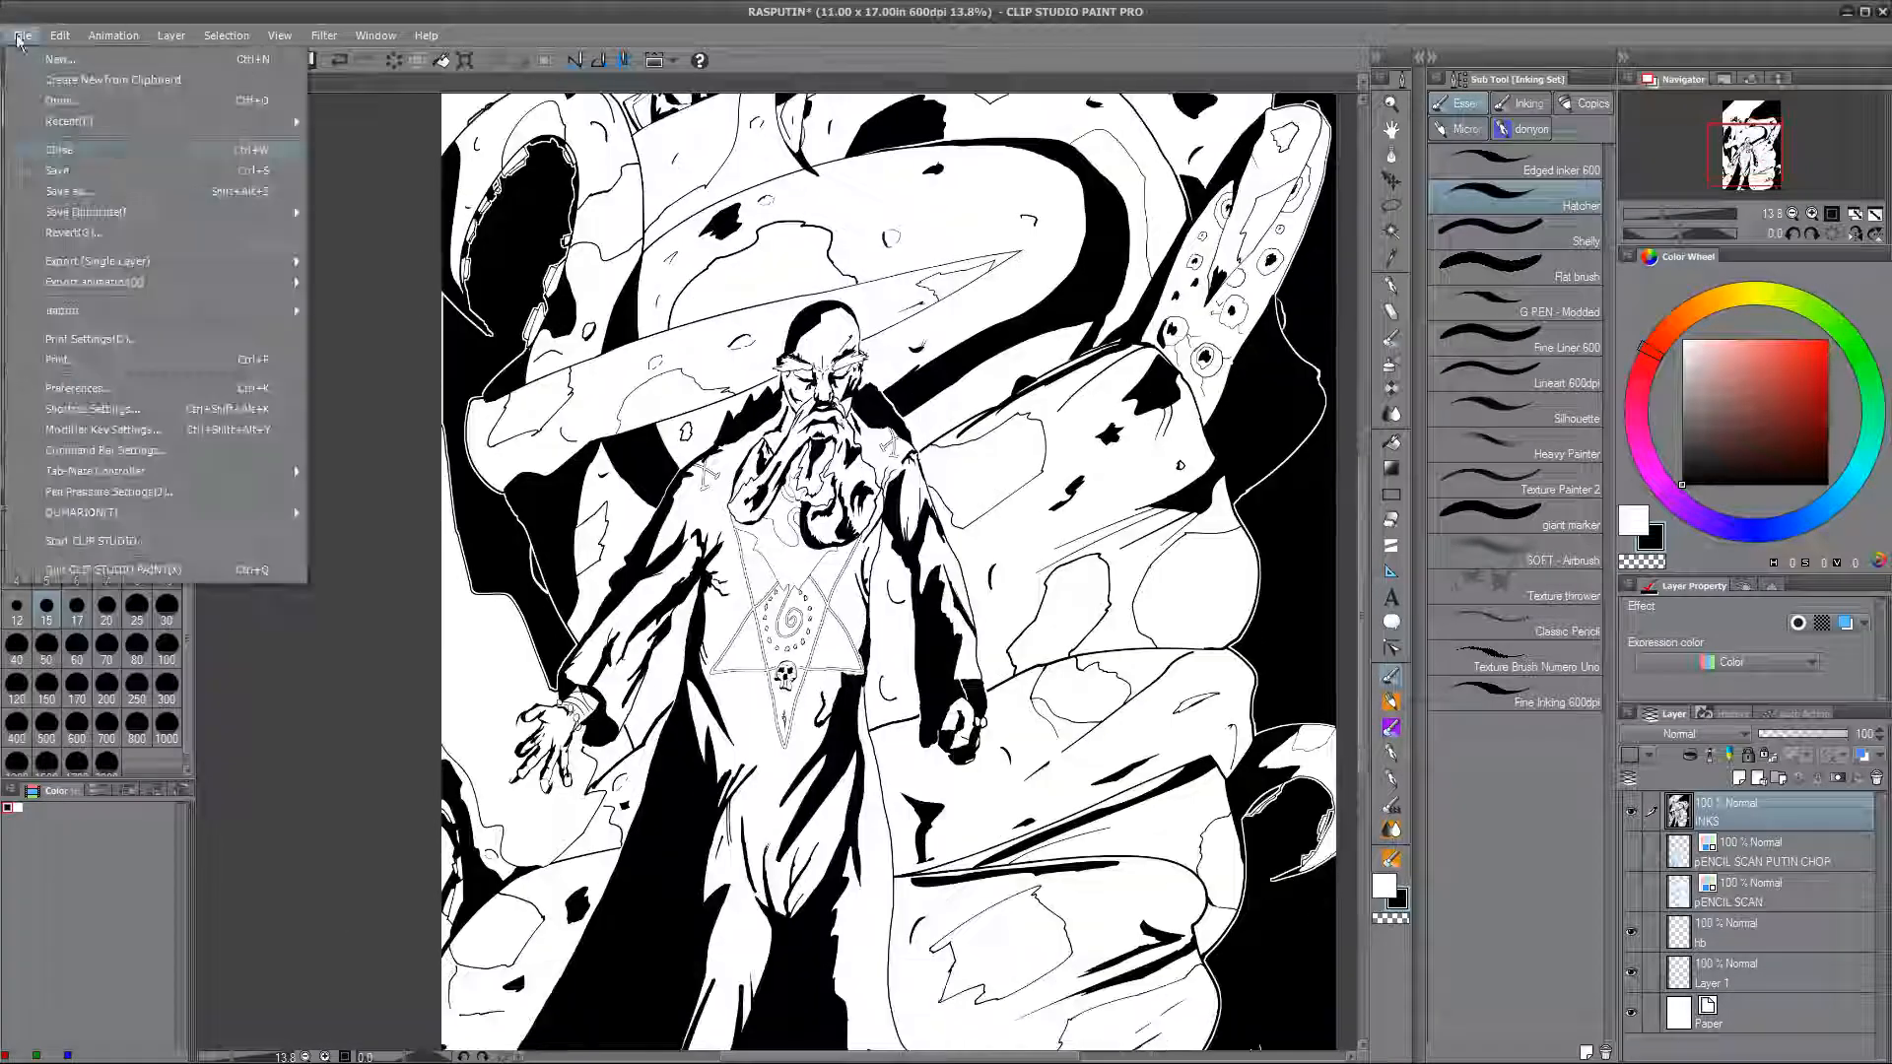
mouse_move(219, 262)
left_click(379, 303)
left_click(1702, 1030)
type("300")
key("BackSpace")
key("BackSpace")
key("BackSpace")
type("100")
left_click(1135, 306)
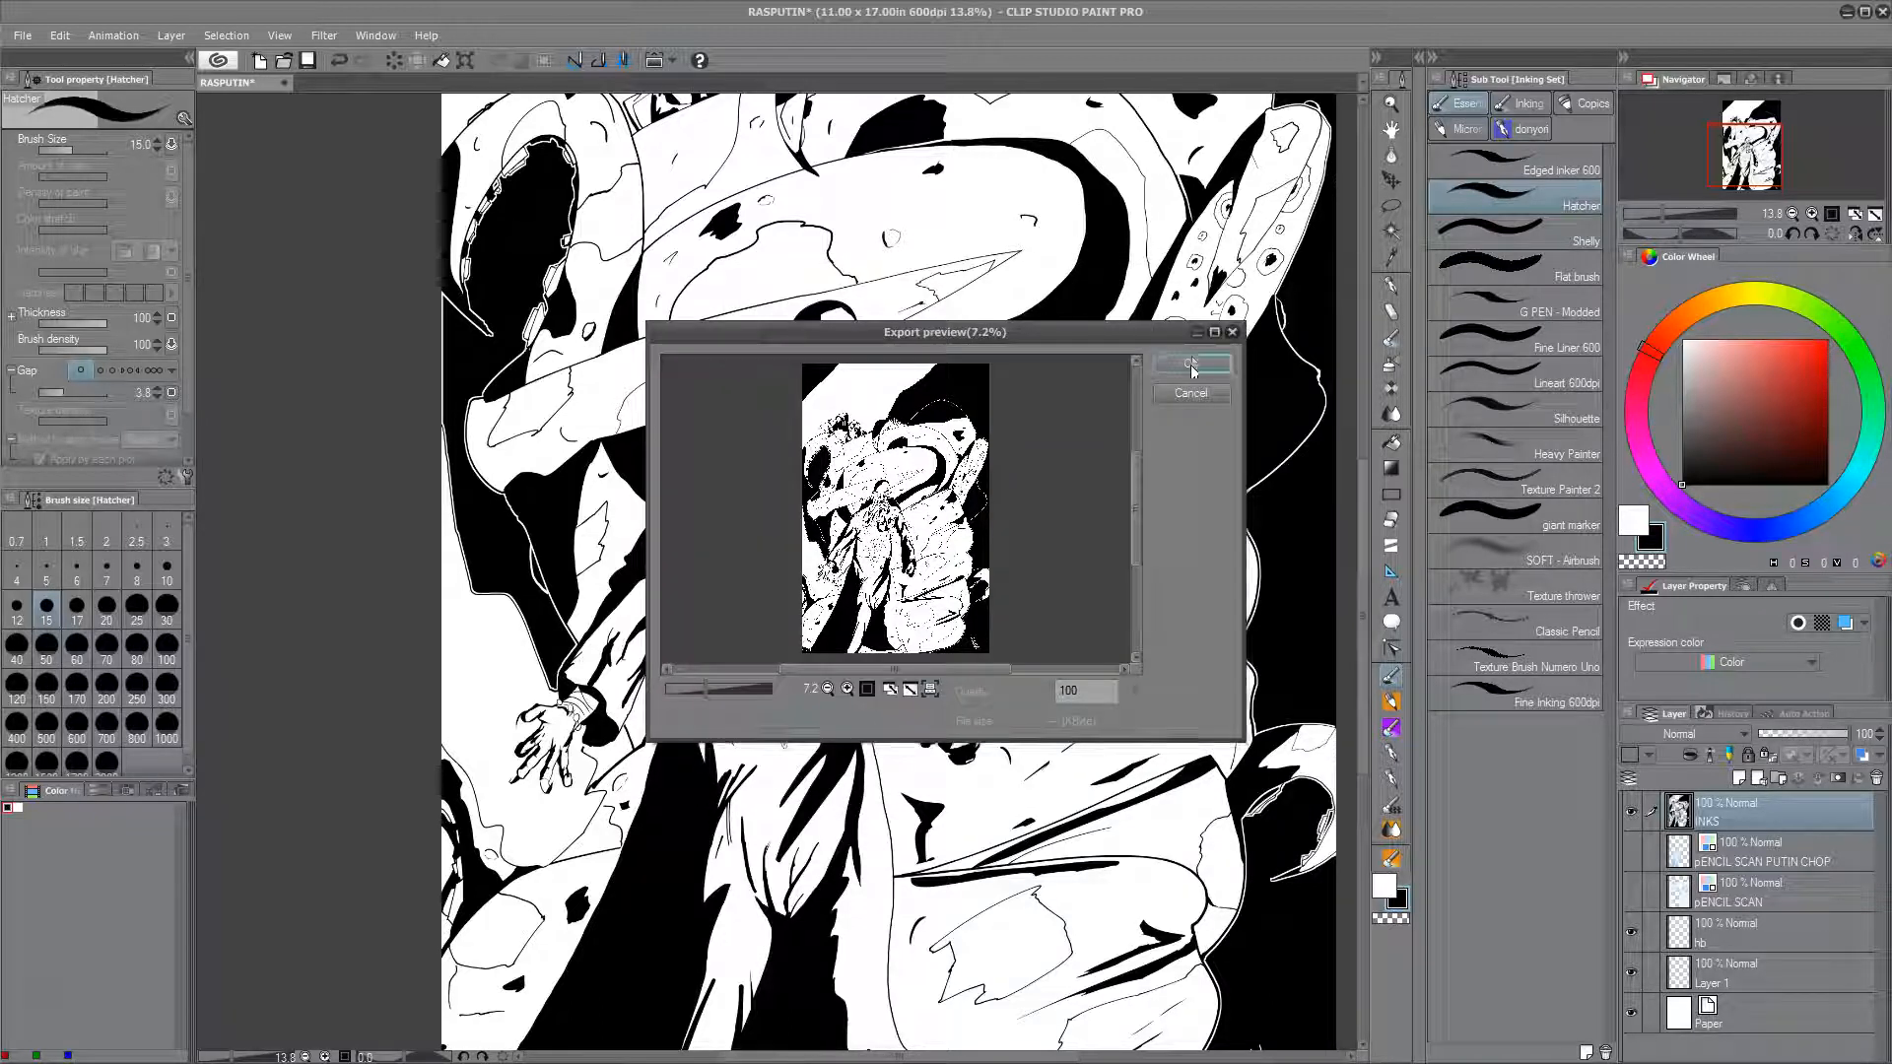
left_click(1191, 365)
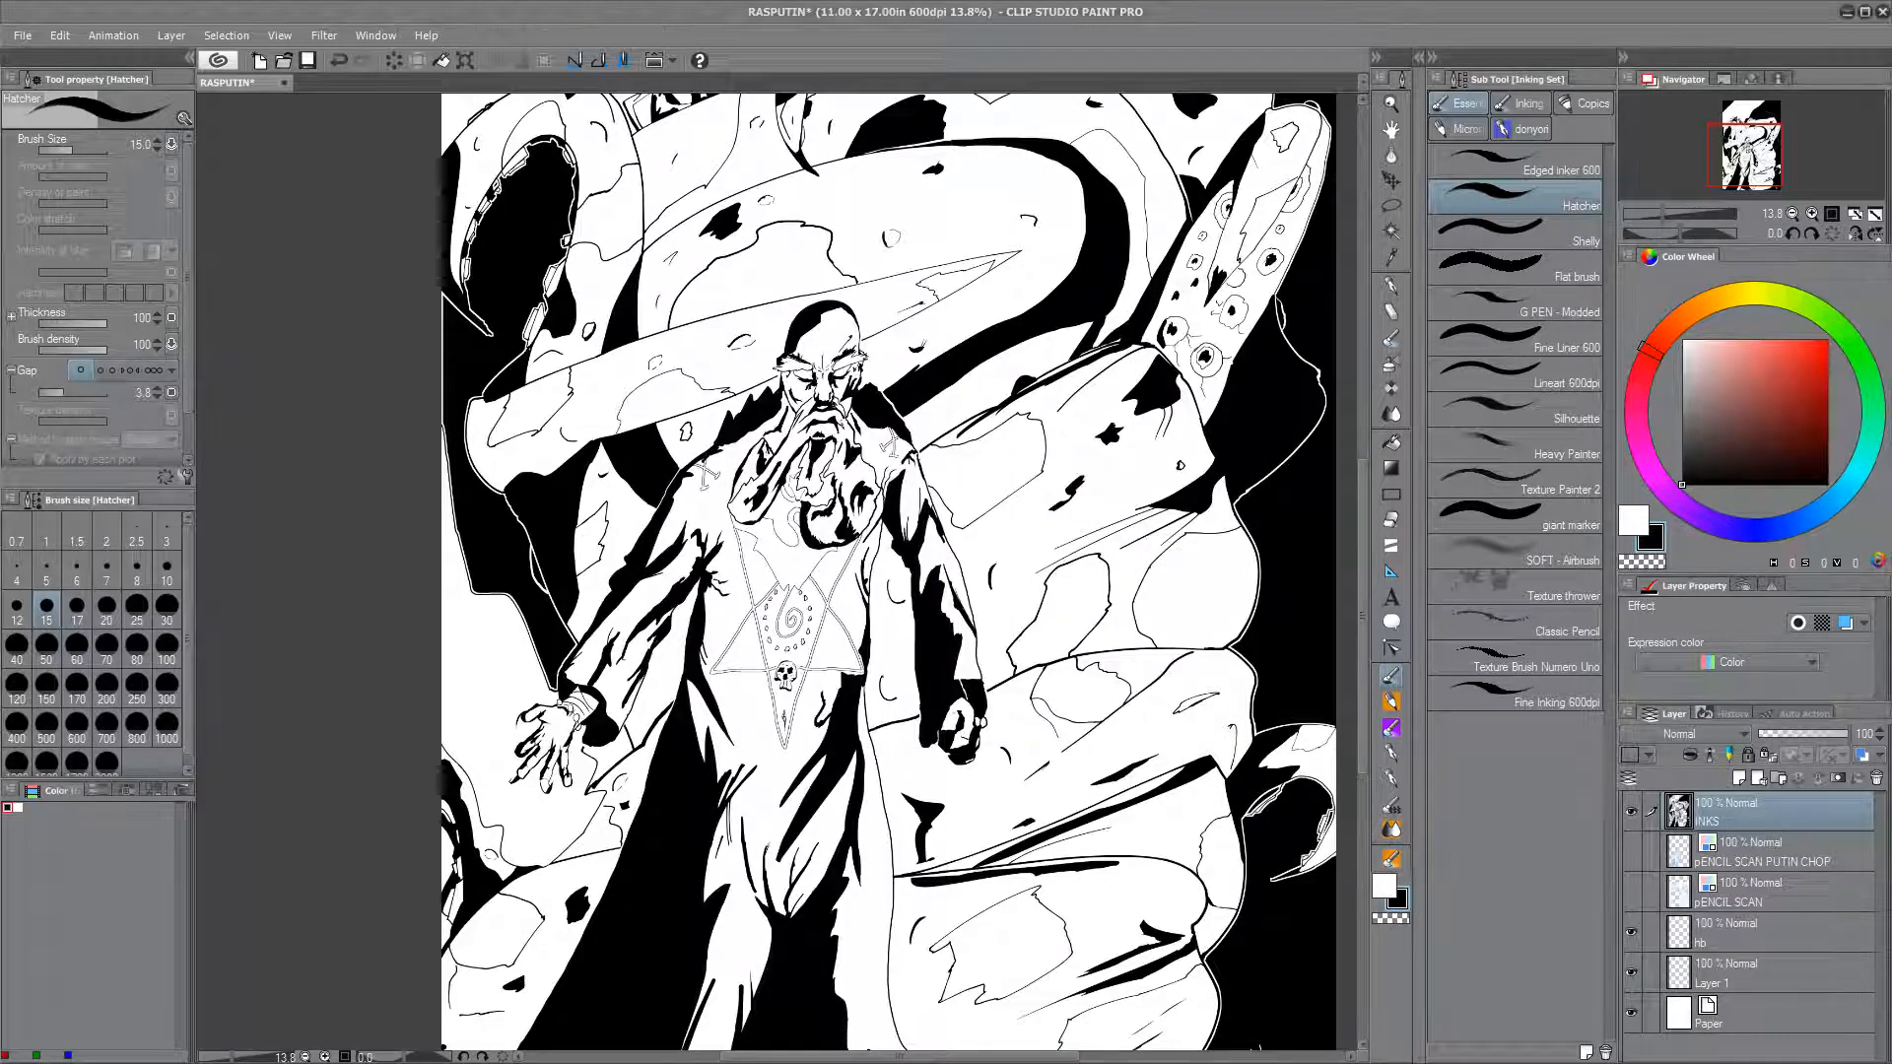